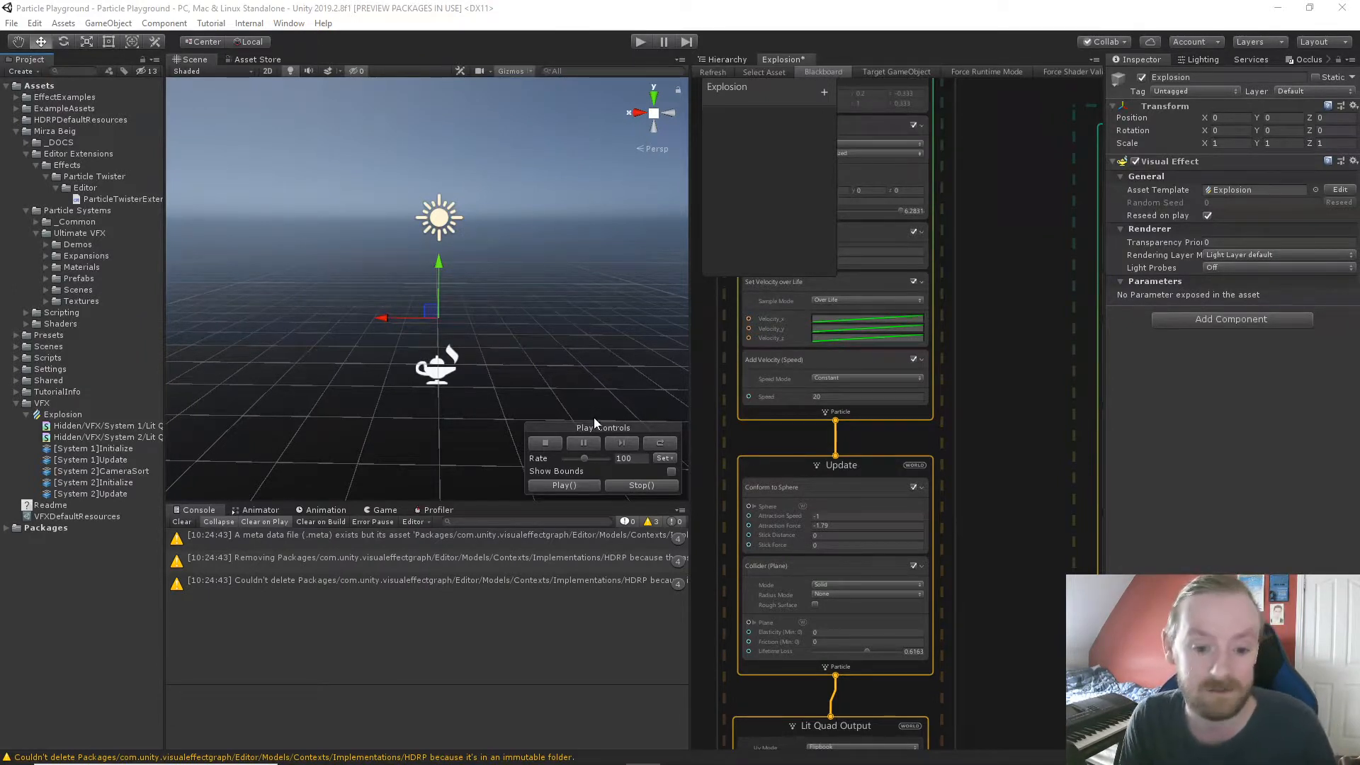
Play the Explosion effect repeatedly in the scene and examine both its particle look and its graph layout.
left_click(582, 486)
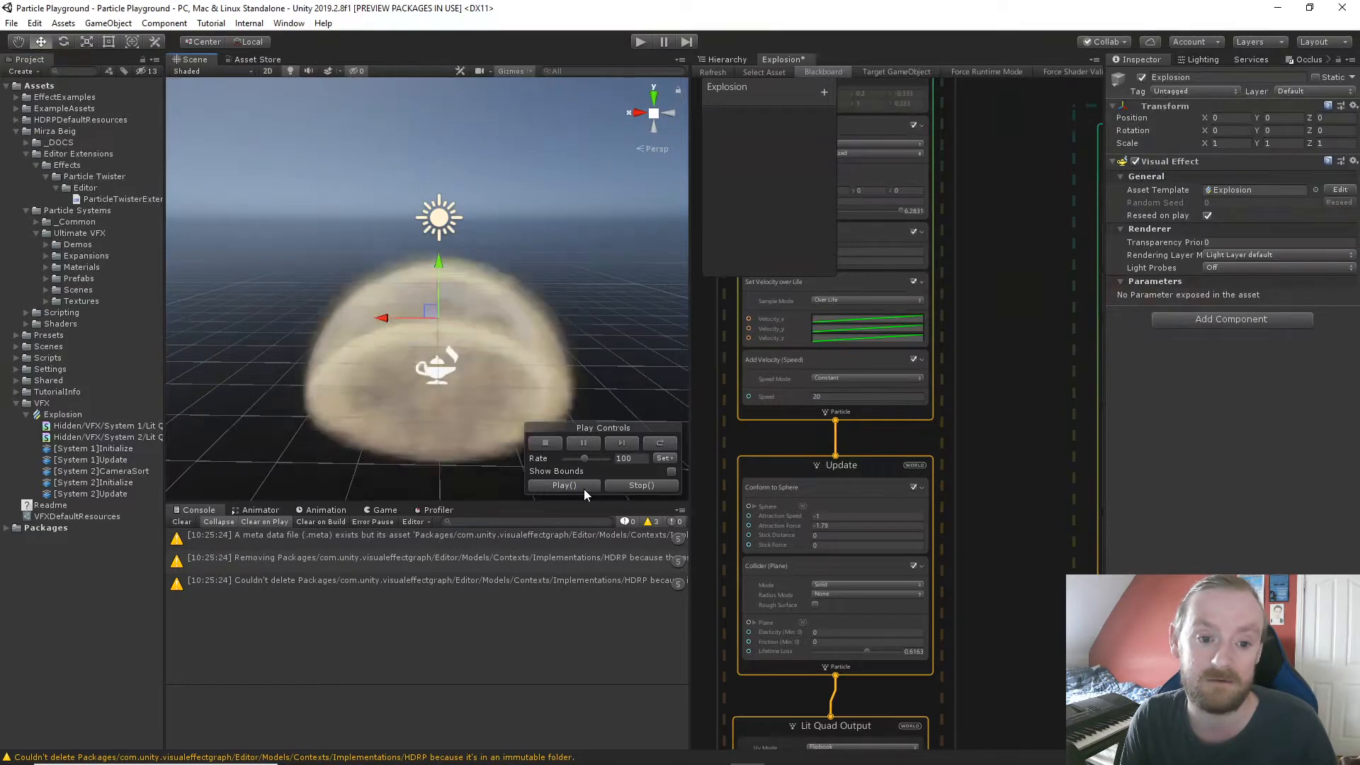
scroll(462, 382, "down", 3)
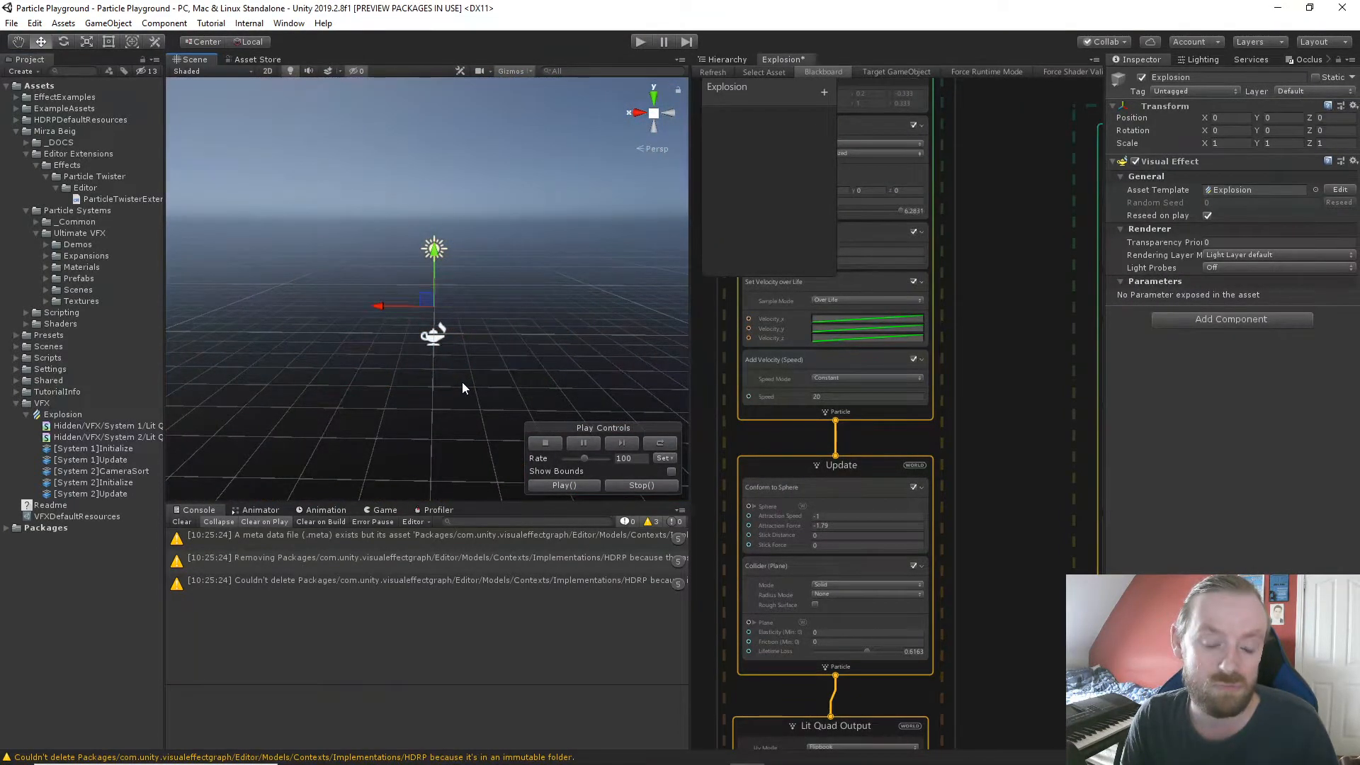
left_click(591, 484)
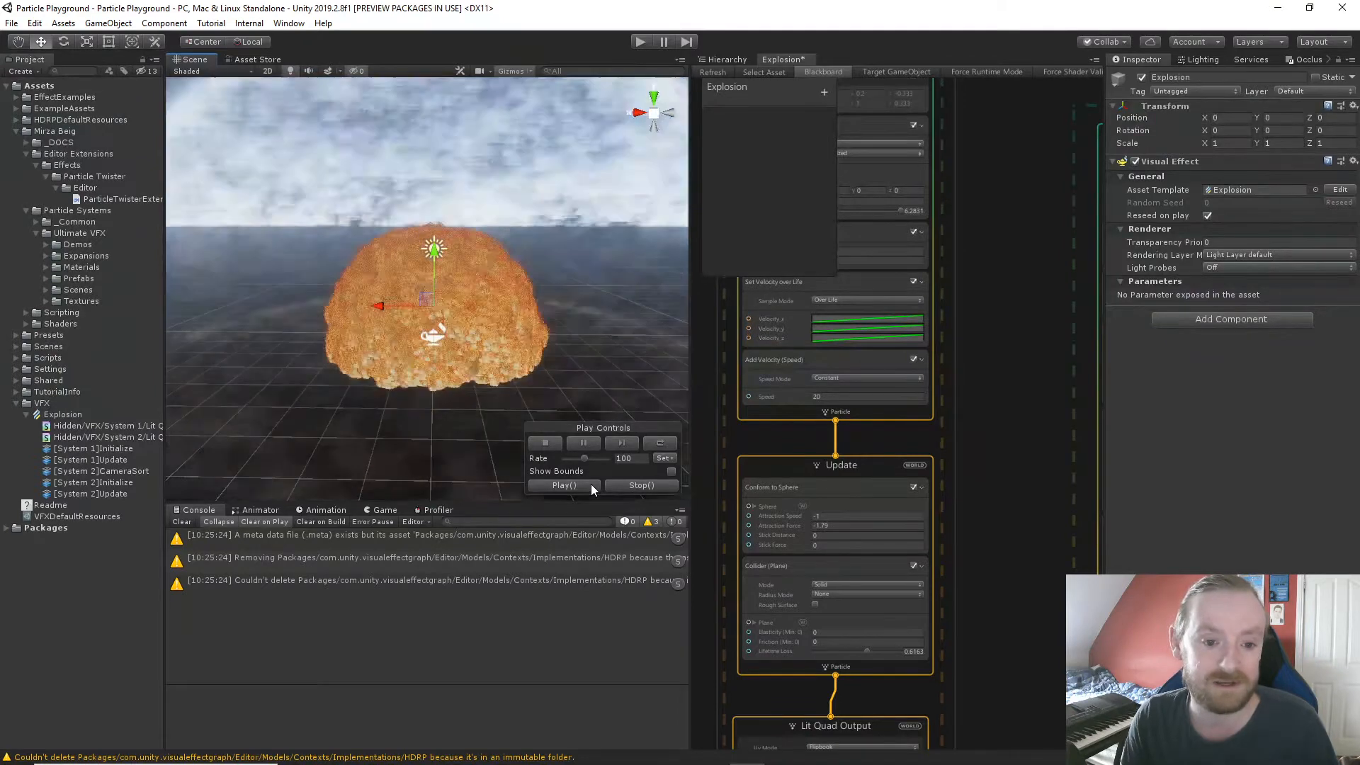
scroll(971, 490, "down", 5)
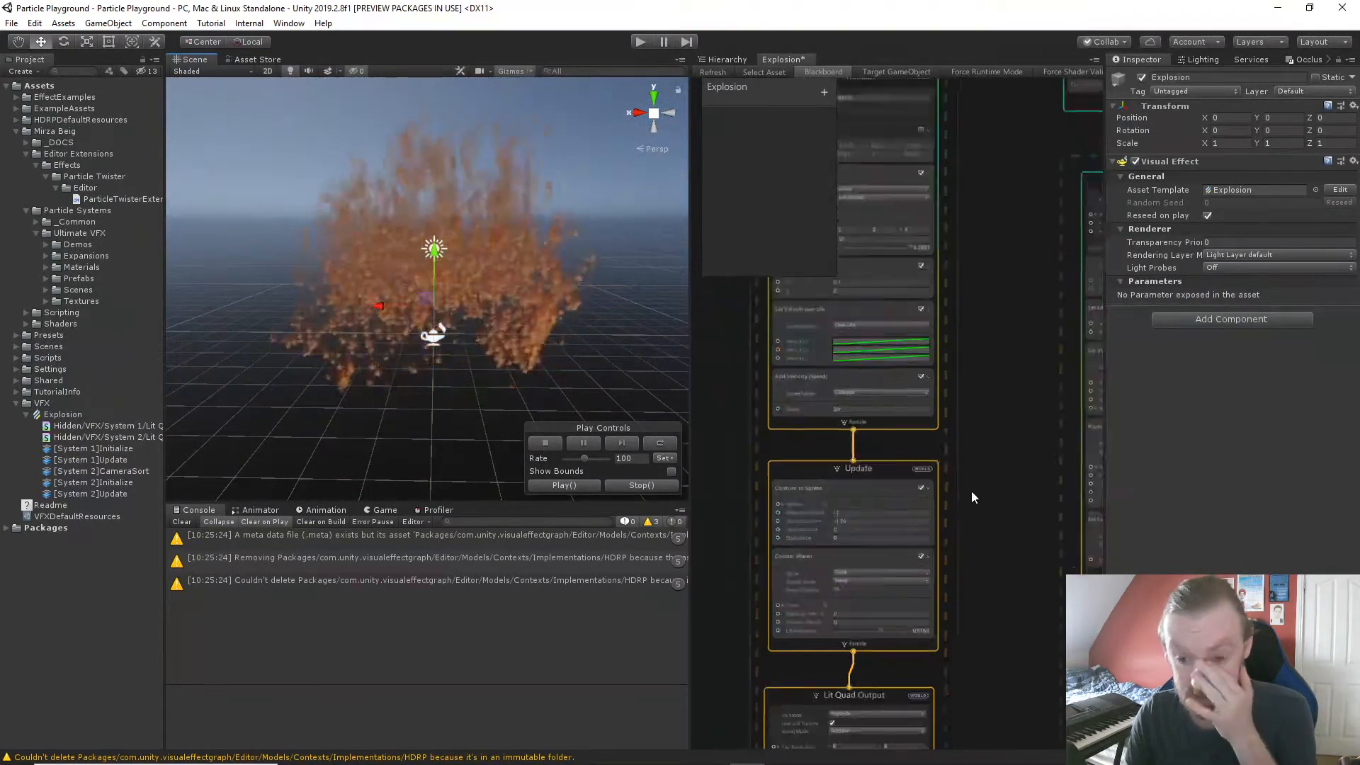
middle_click_drag(783, 410, 780, 406)
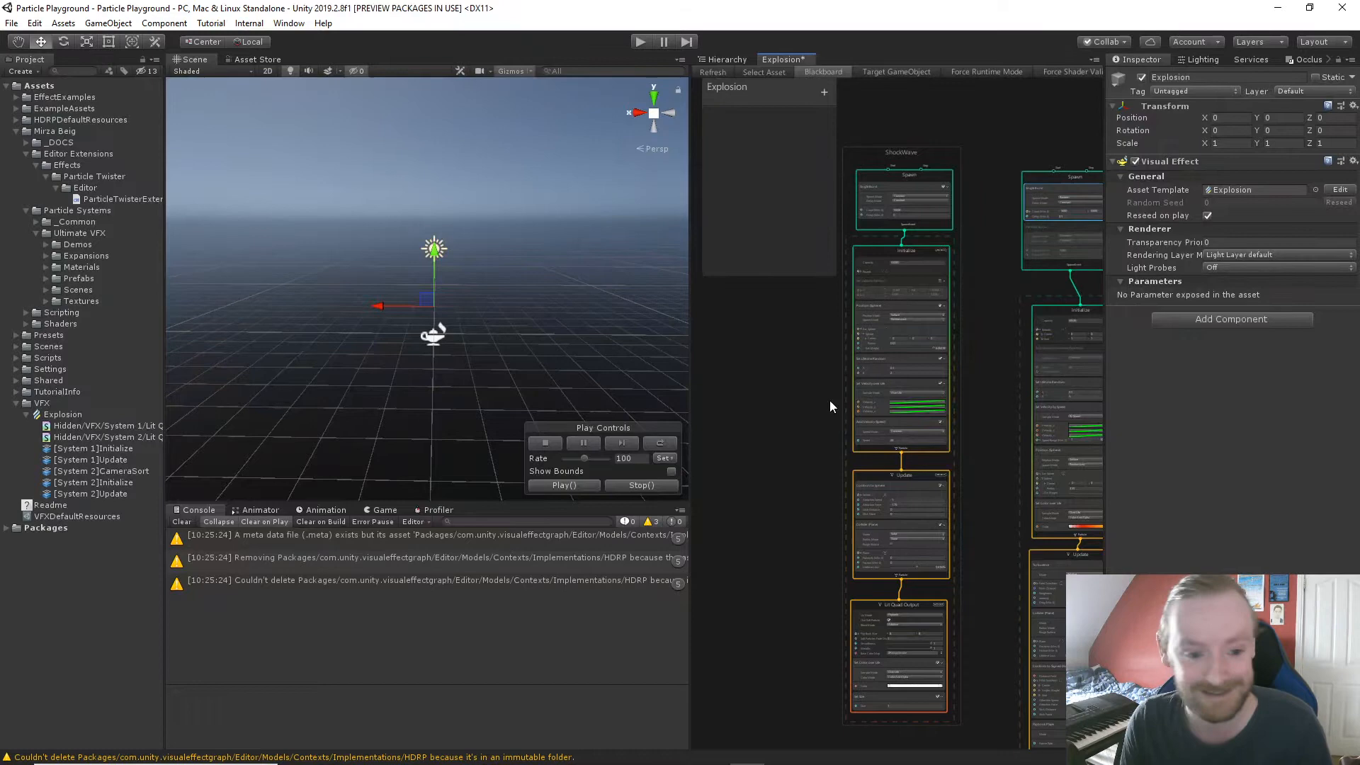
scroll(531, 367, "up", 1)
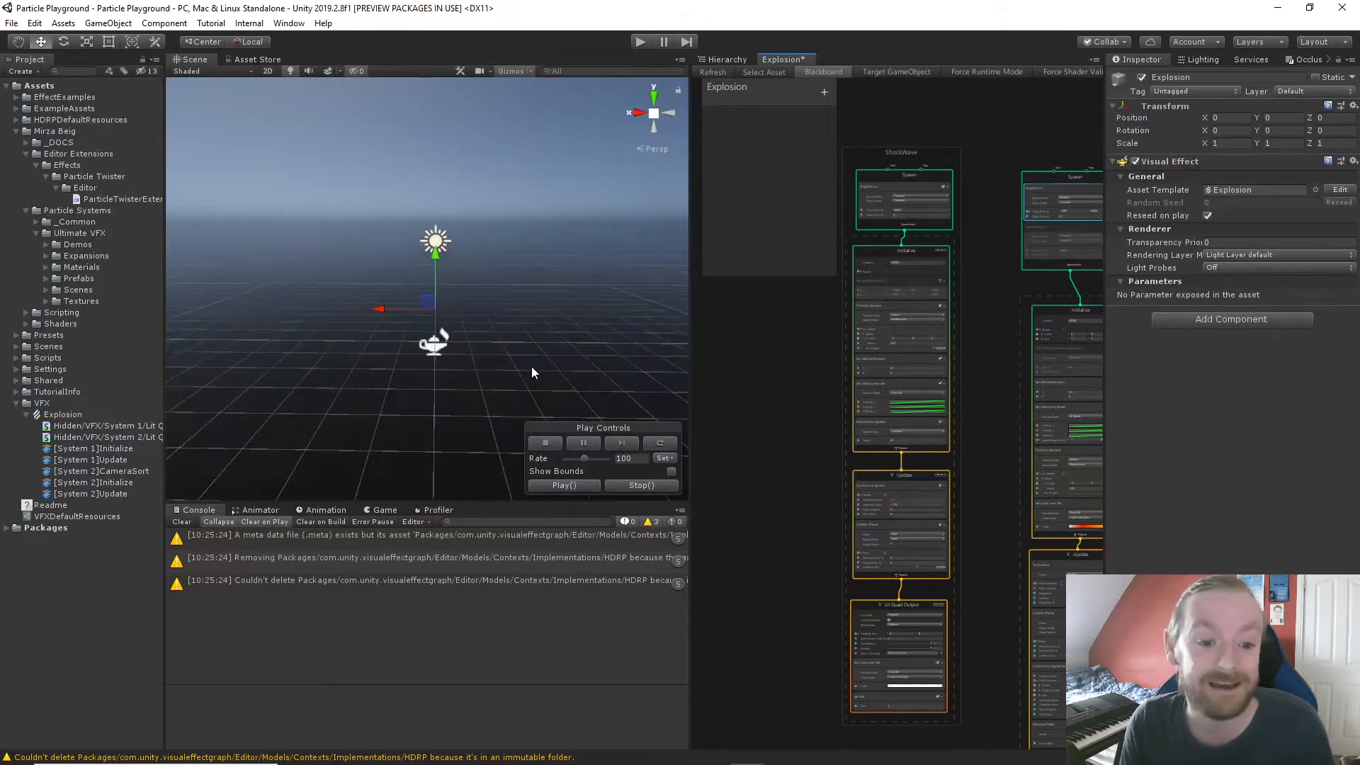
left_click(572, 486)
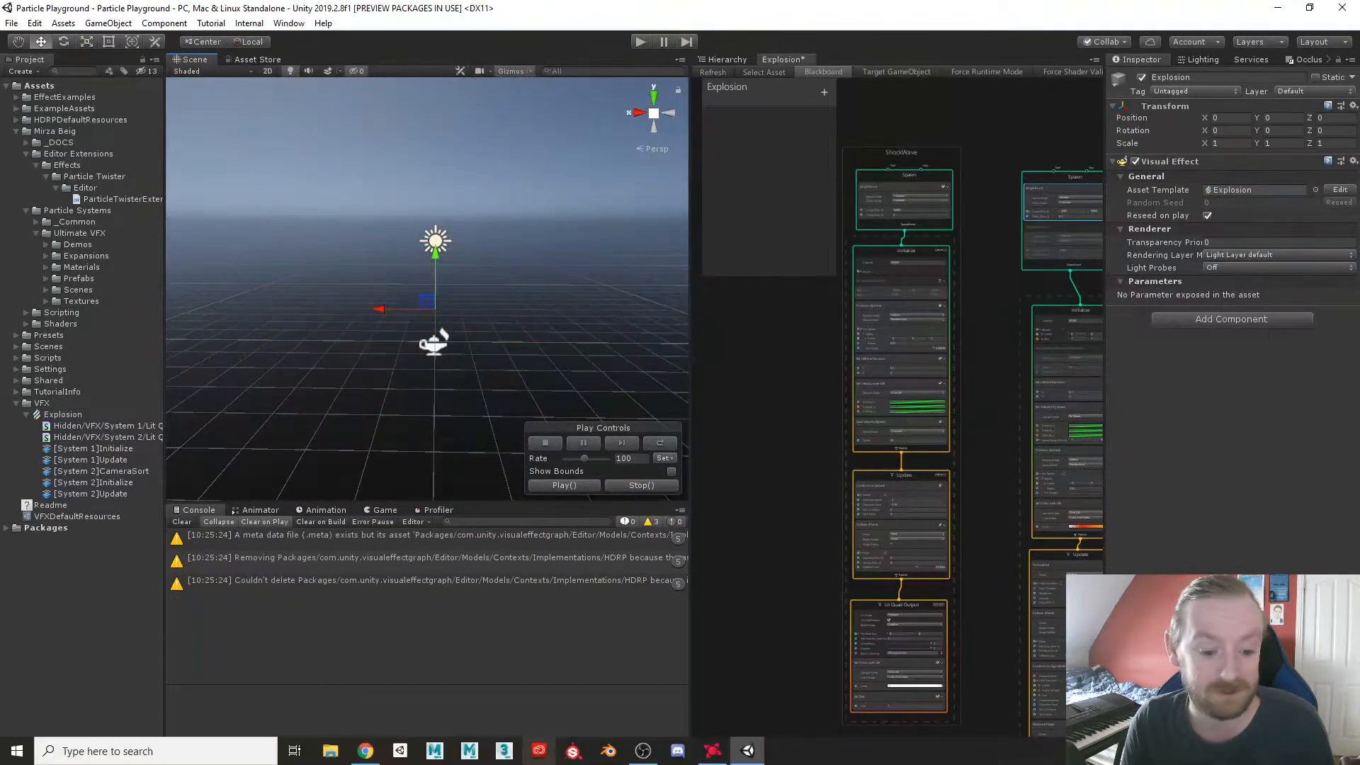
Switch to Chrome, read the Unity forum thread "VFX Graph - Flipbook", and return to Unity.
left_click(366, 754)
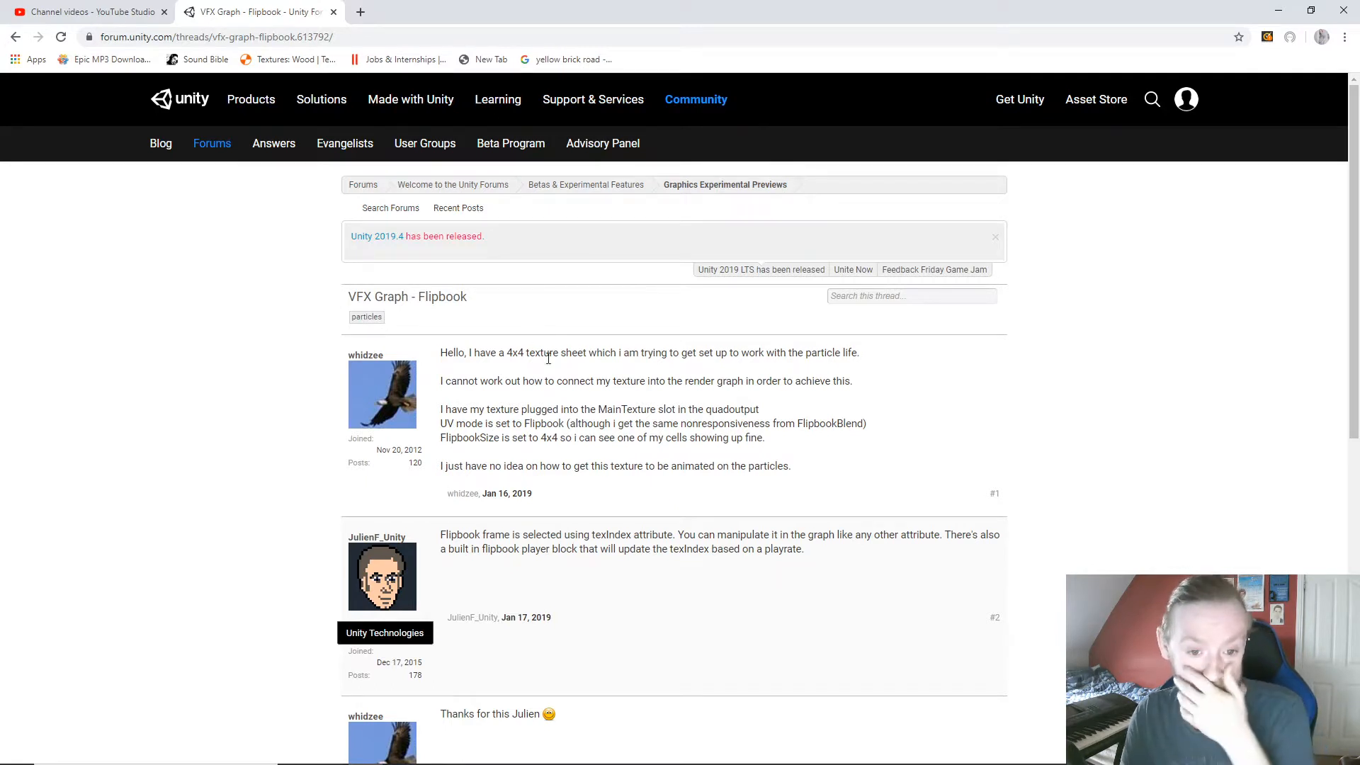
scroll(591, 475, "down", 1)
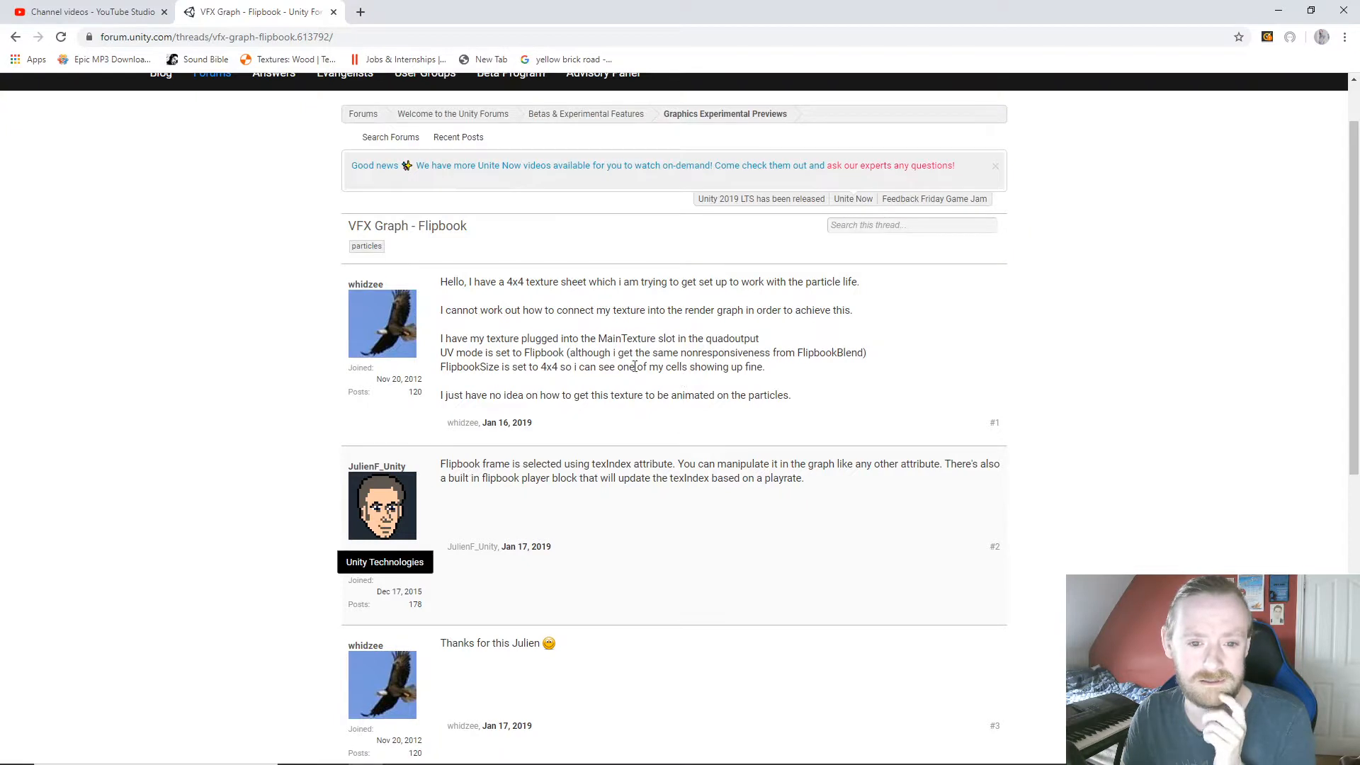
scroll(669, 425, "down", 3)
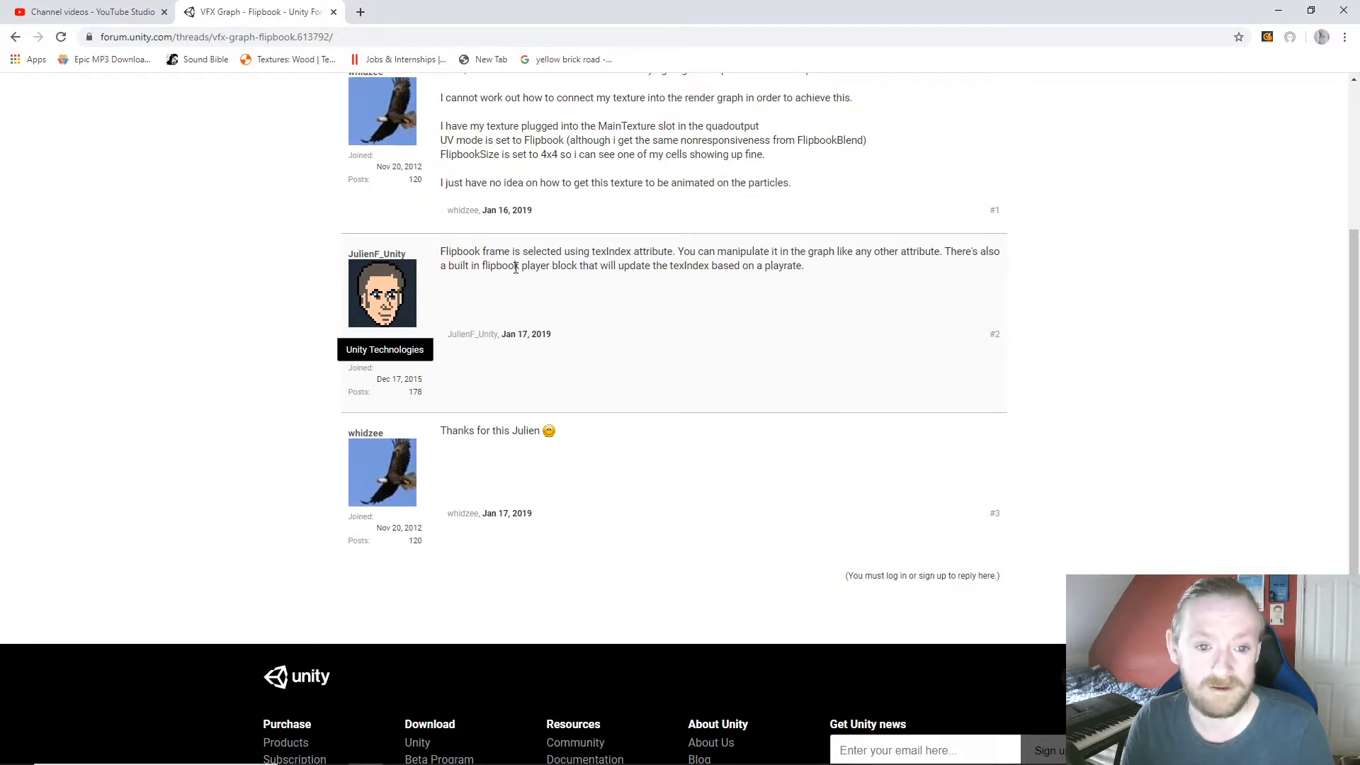
left_click(1278, 11)
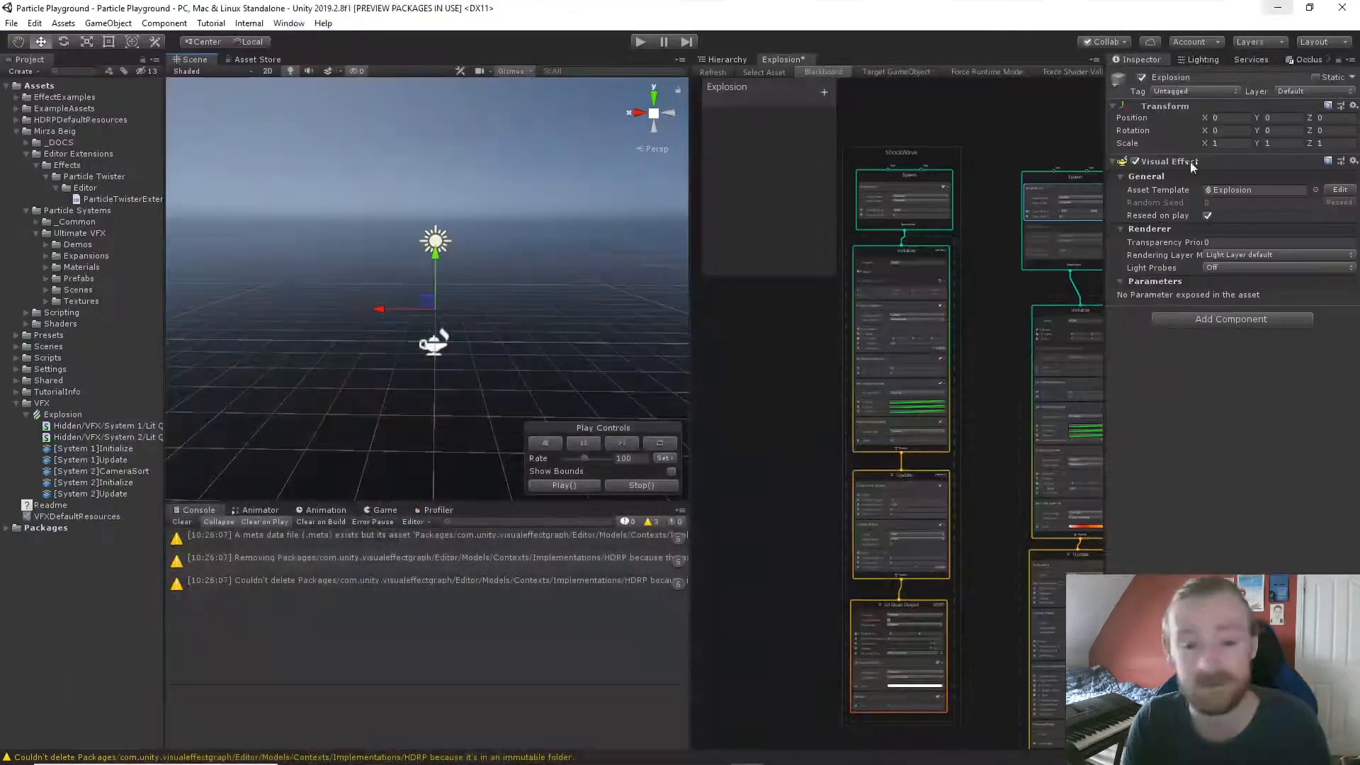
Examine the Flipbook Player and Lit Quad Output settings of the second particle system and replay the effect.
middle_click_drag(1018, 457, 880, 326)
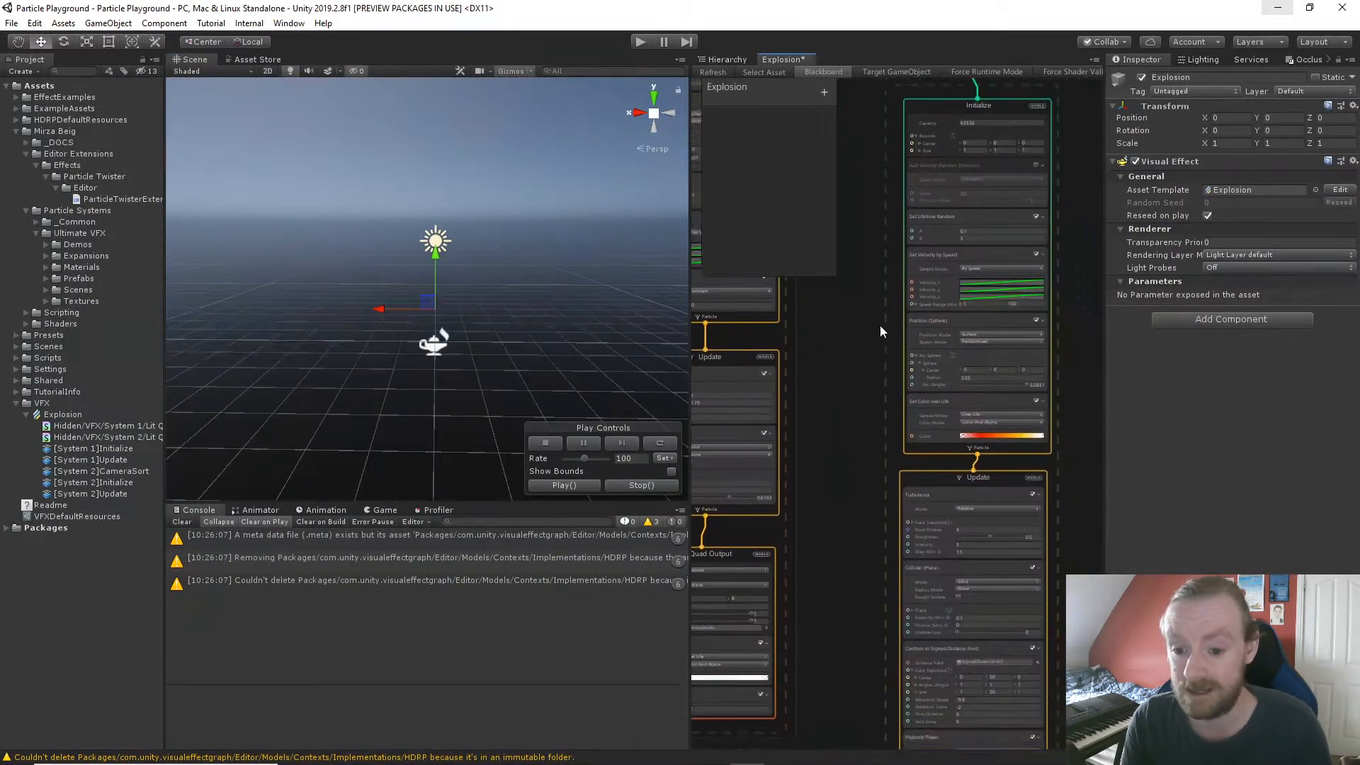
scroll(890, 354, "up", 1)
middle_click_drag(829, 528, 857, 120)
middle_click_drag(860, 379, 847, 297)
scroll(979, 486, "up", 3)
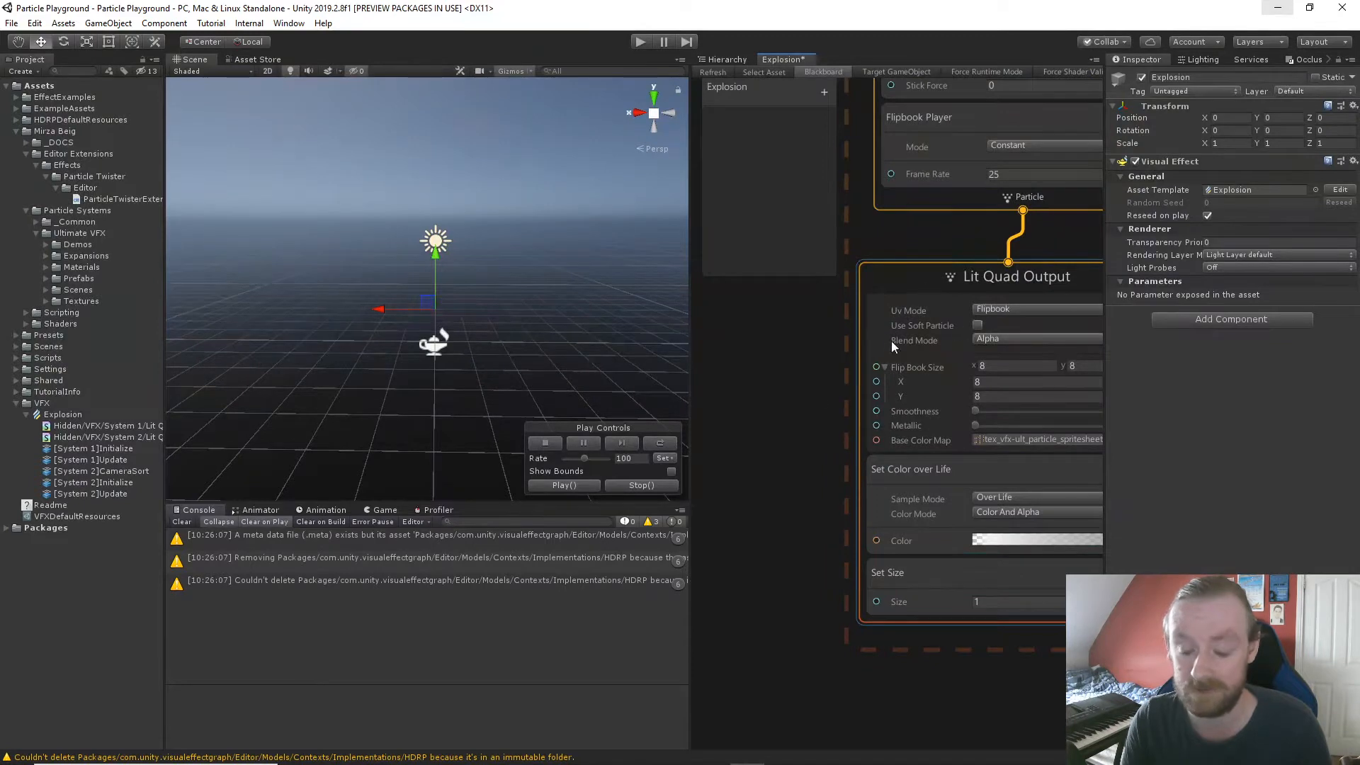
scroll(817, 387, "down", 5)
middle_click_drag(1000, 313, 1001, 381)
scroll(930, 337, "up", 4)
scroll(934, 362, "up", 1)
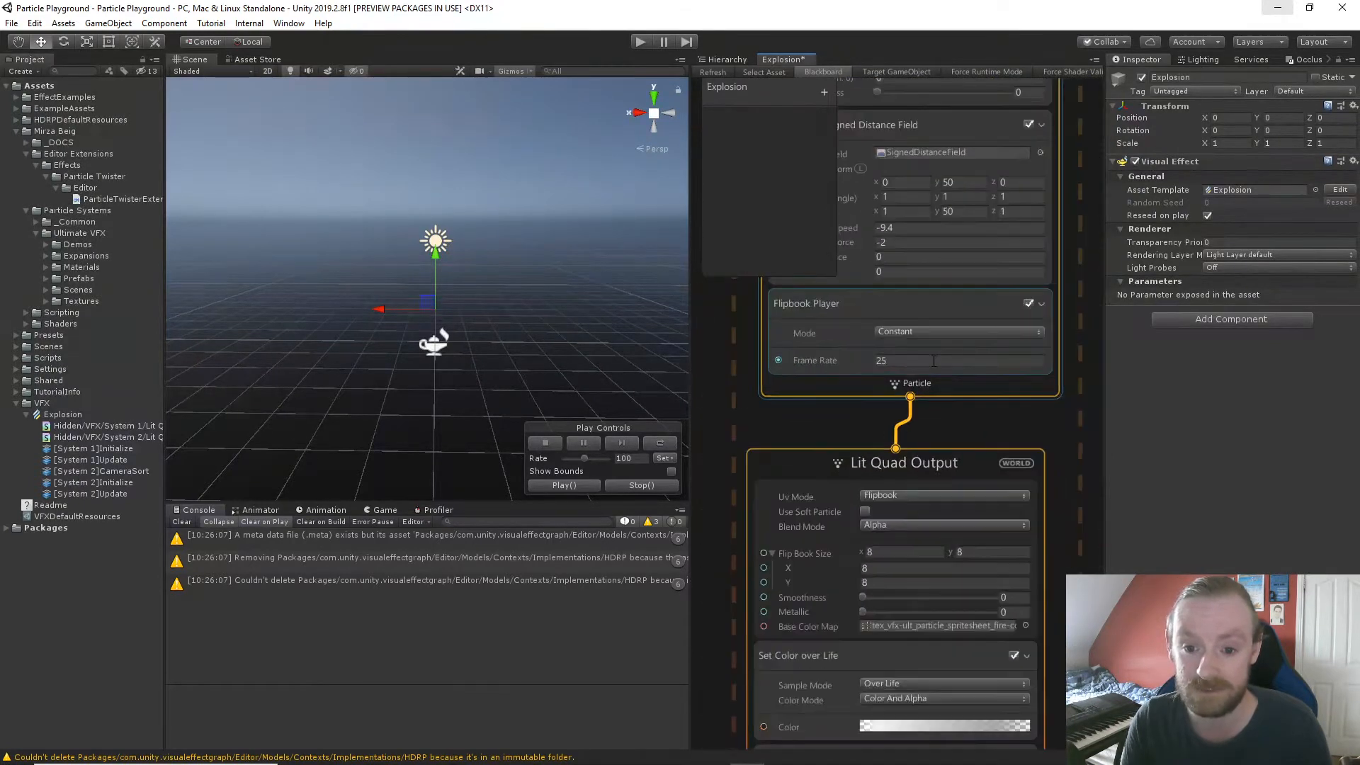
left_click(580, 484)
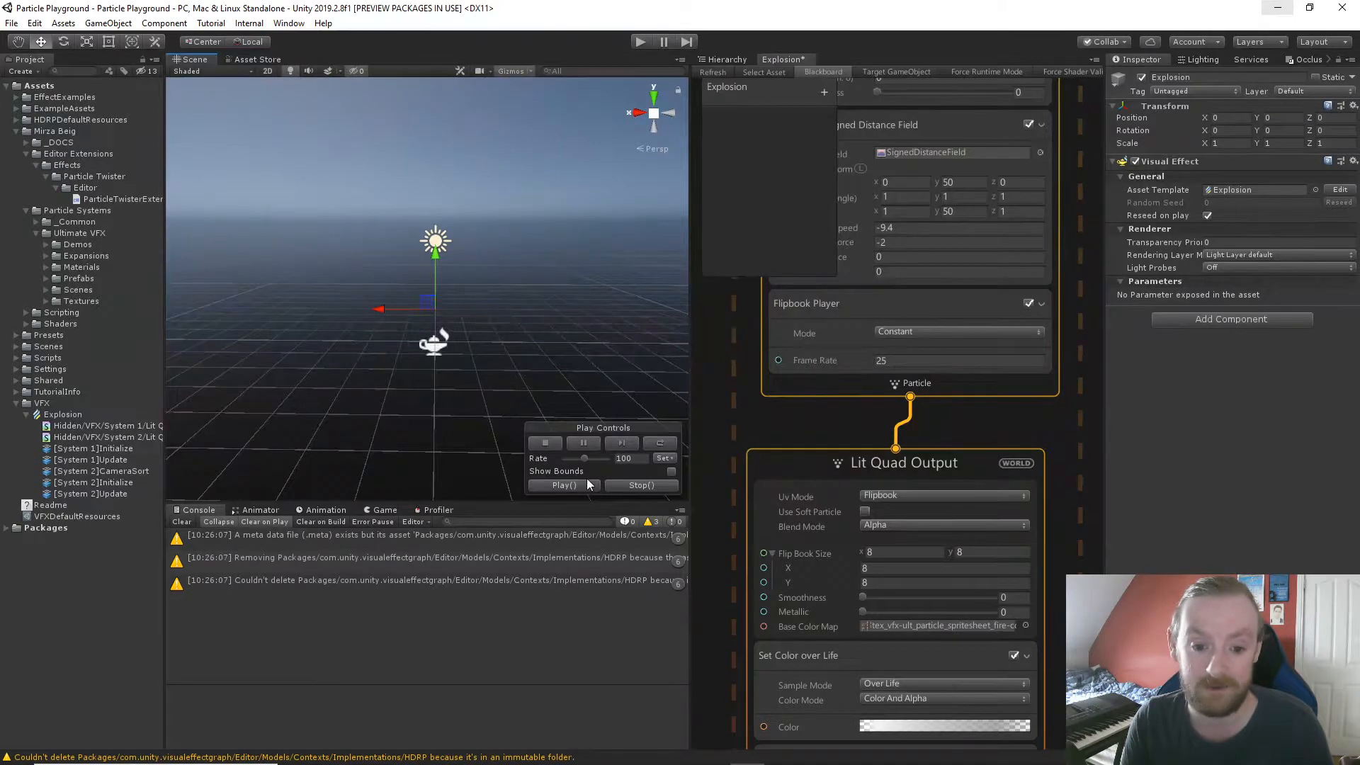
Disable the Flipbook Player block in the Update context and replay the Explosion effect several times.
left_click(1030, 303)
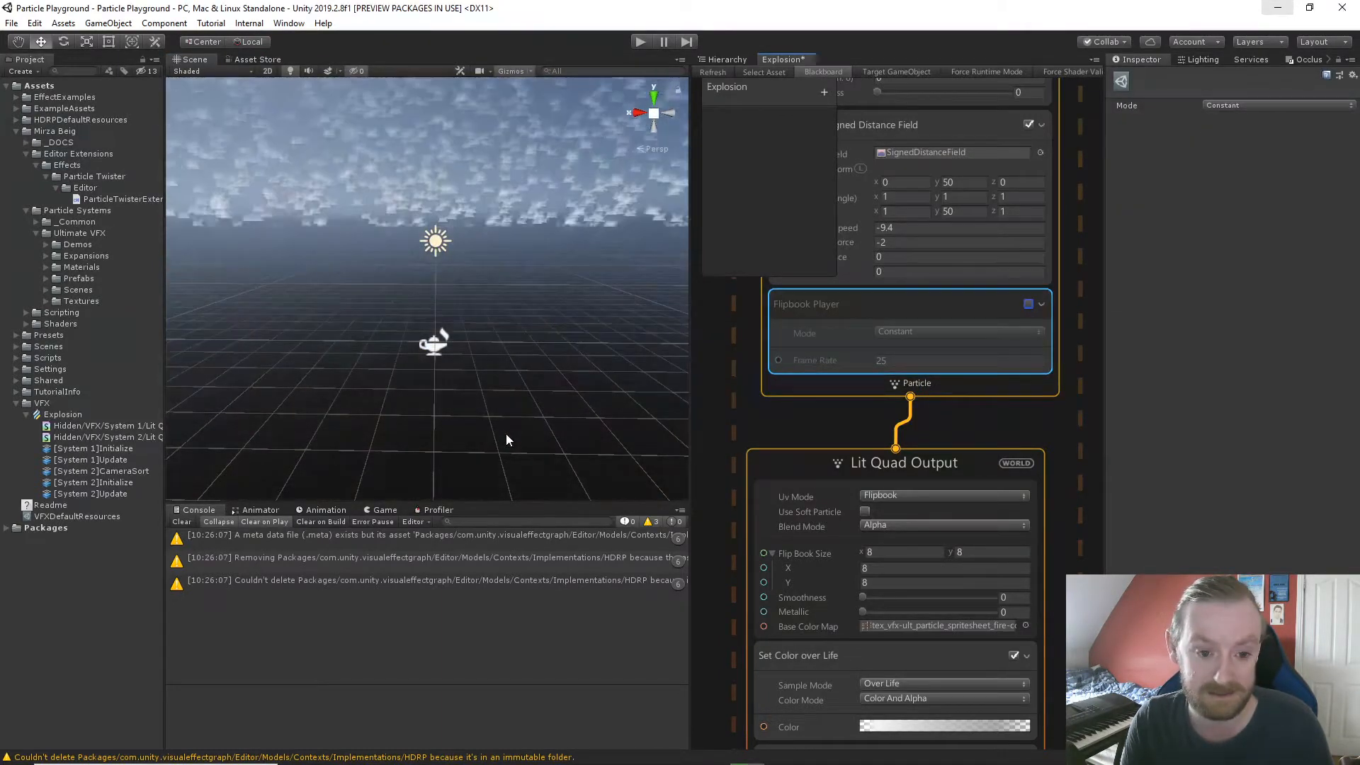
left_click(444, 347)
left_click(550, 485)
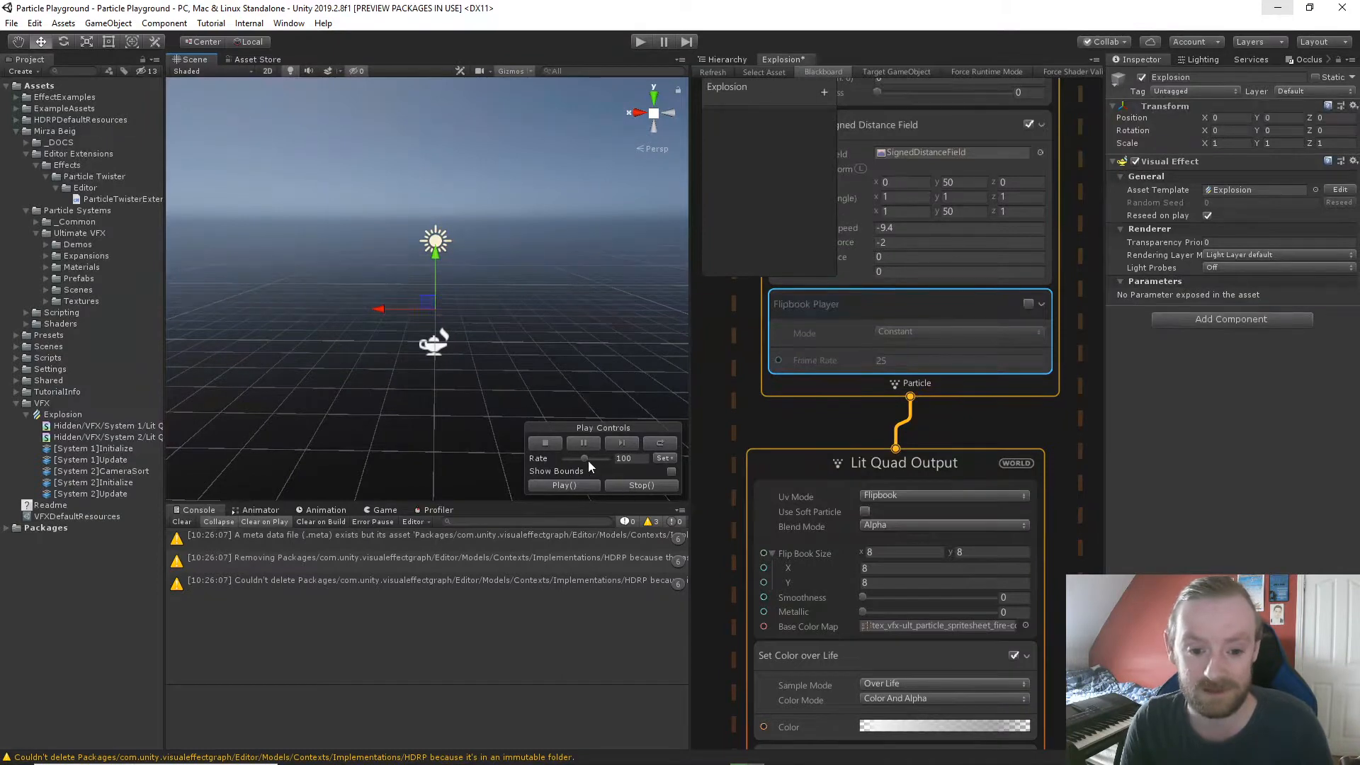
left_click(557, 485)
left_click(557, 485)
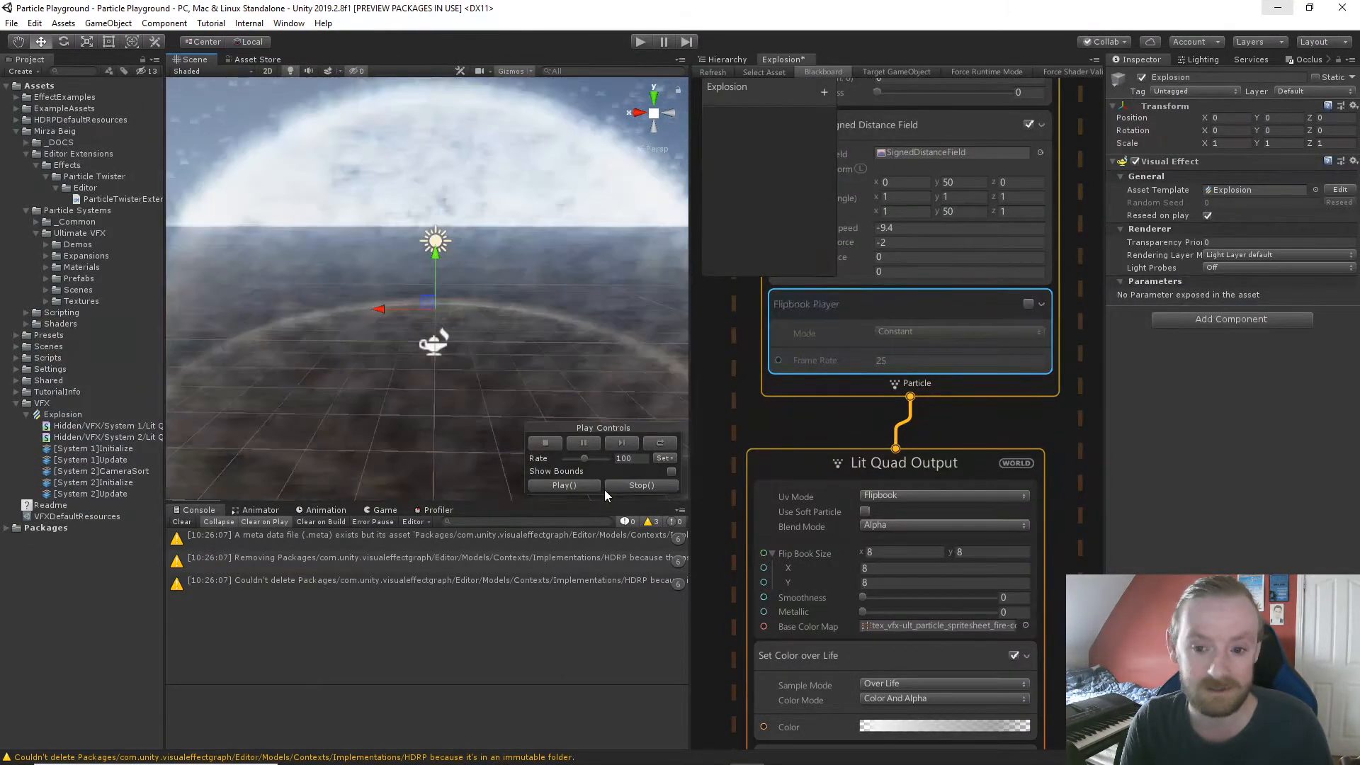
left_click(608, 487)
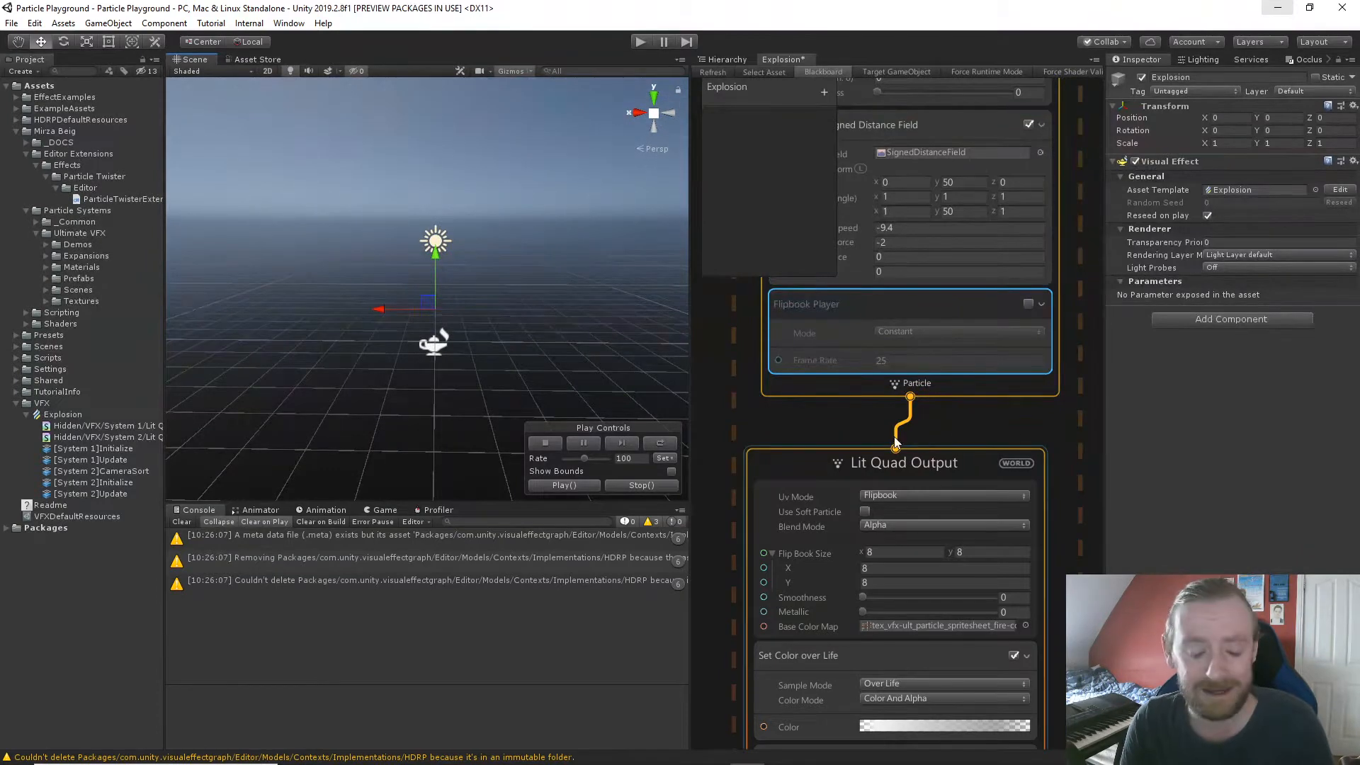
Set the Lit Quad Output's Flip Book Size to 4 by 4 and replay the Explosion effect.
left_click(897, 551)
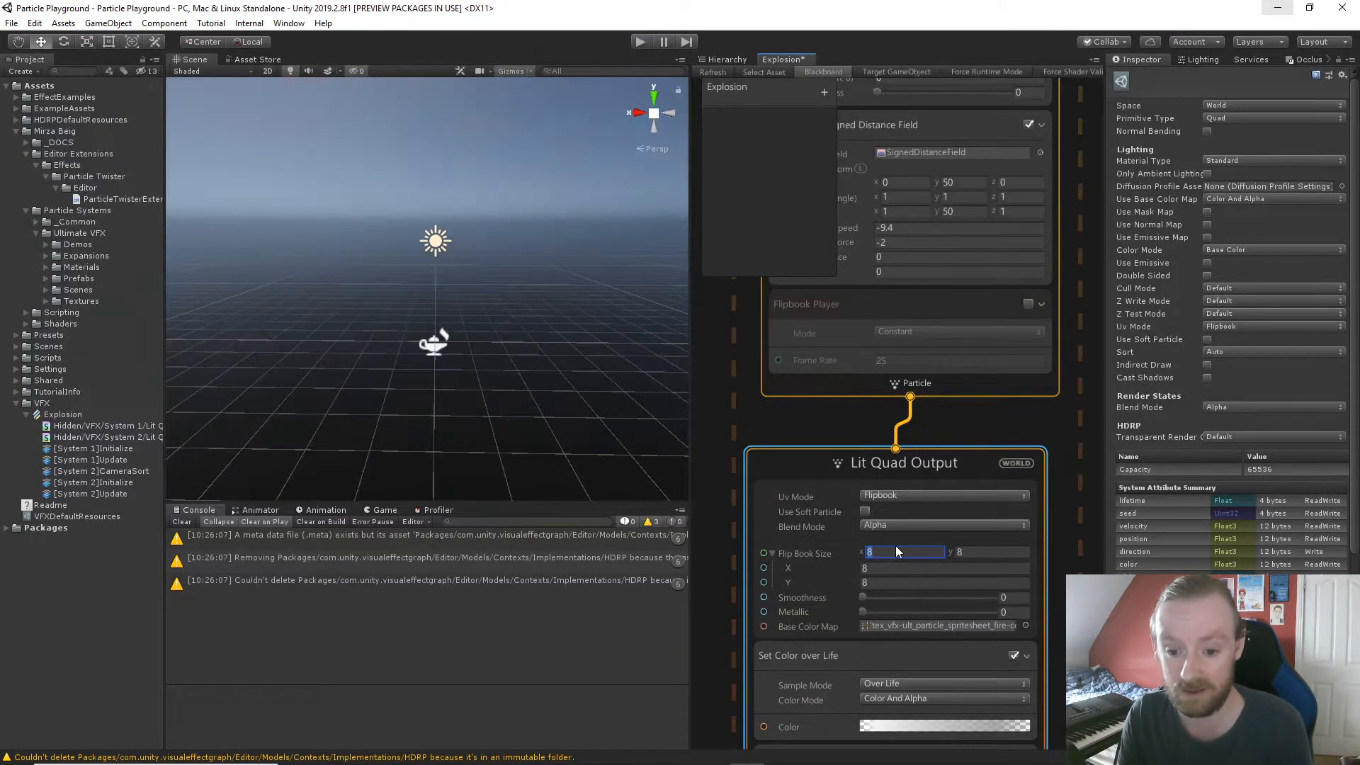
type("4")
left_click(983, 553)
type("4")
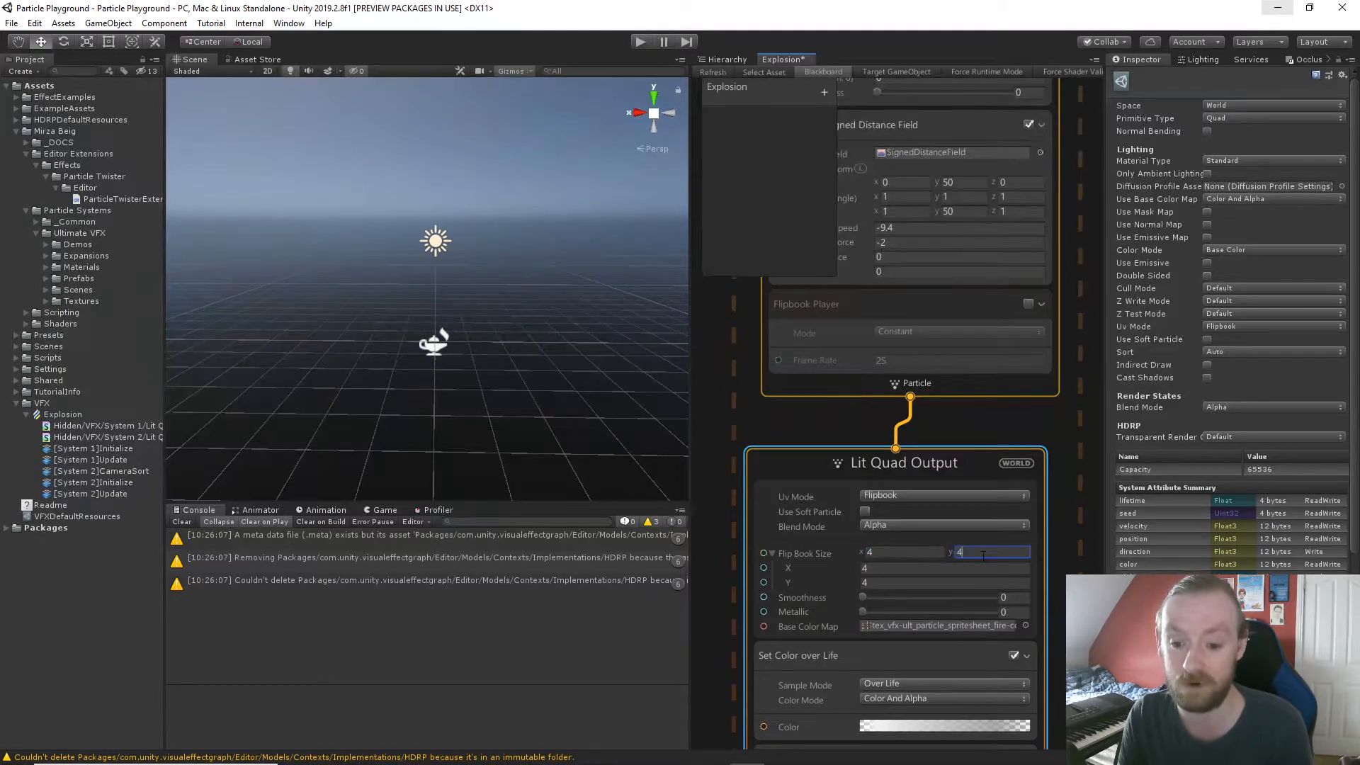
left_click(448, 343)
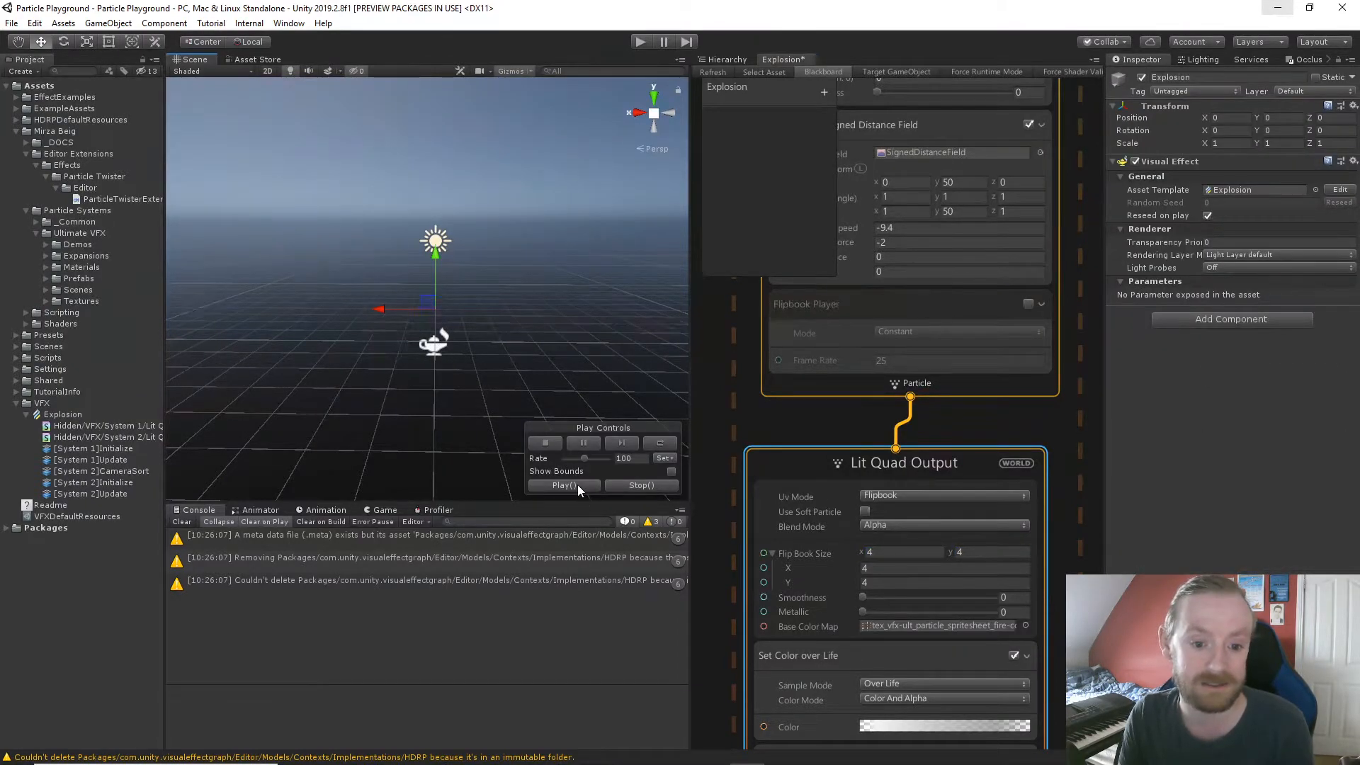
left_click(577, 485)
scroll(440, 351, "up", 6)
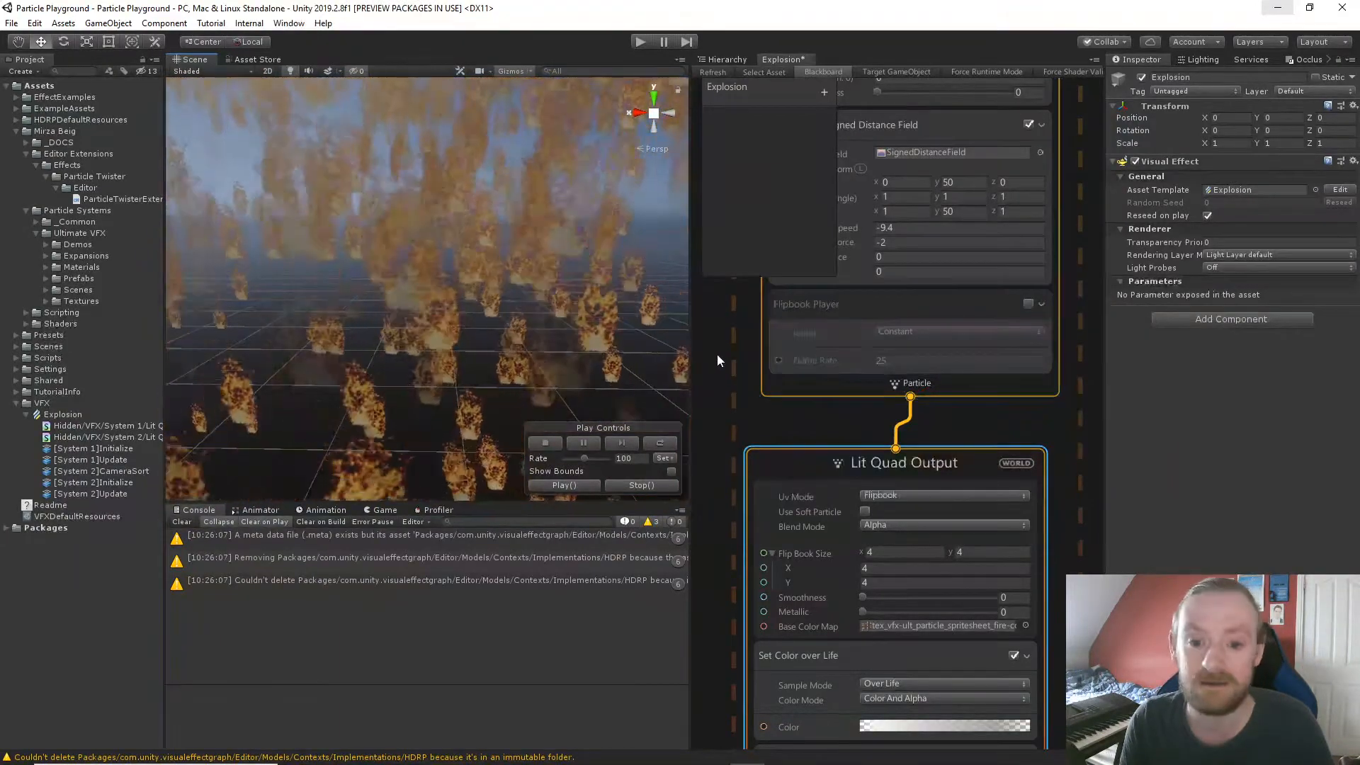
Set the Single Burst's random spawn count range to 1 to 5 and view the Explosion effect up close.
middle_click_drag(717, 354, 766, 510)
middle_click_drag(770, 428, 771, 538)
middle_click_drag(776, 372, 774, 585)
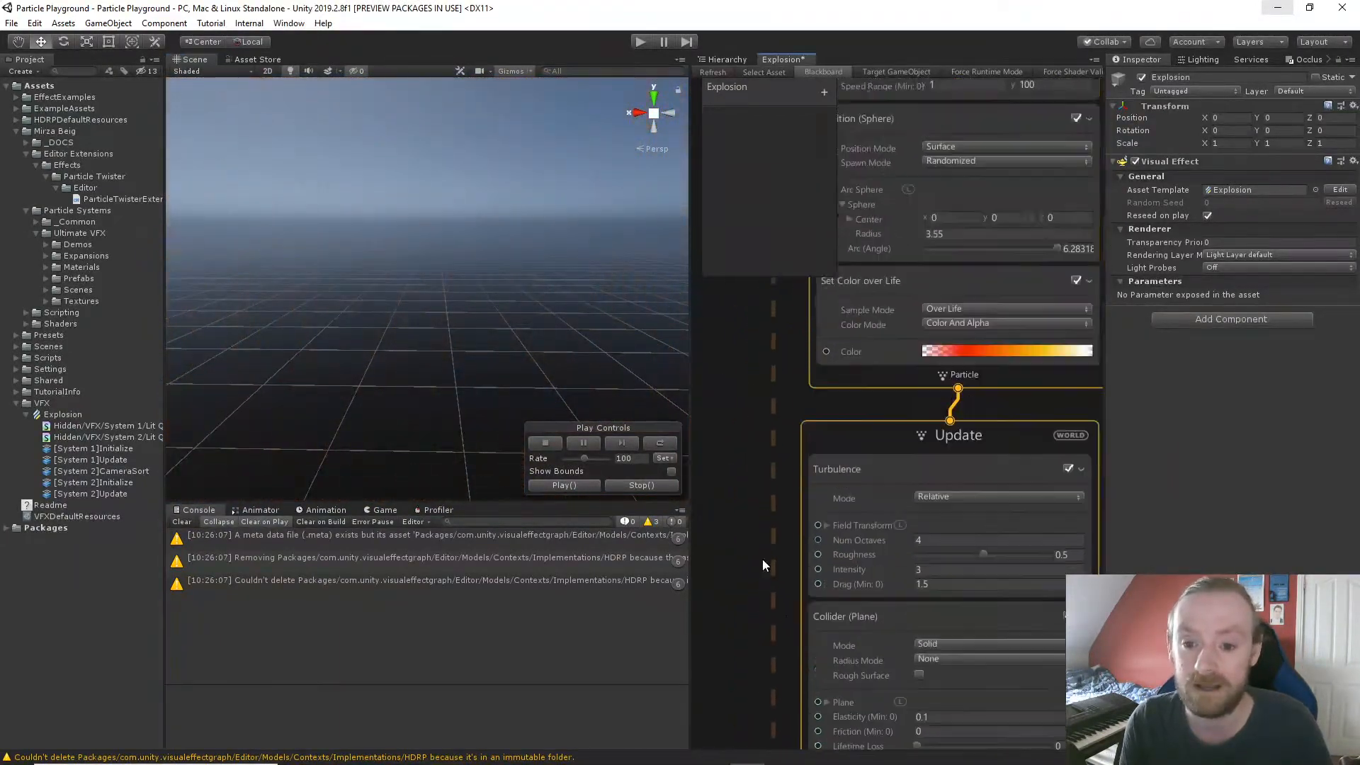
middle_click_drag(752, 312, 784, 610)
middle_click_drag(769, 399, 780, 552)
scroll(899, 432, "down", 3)
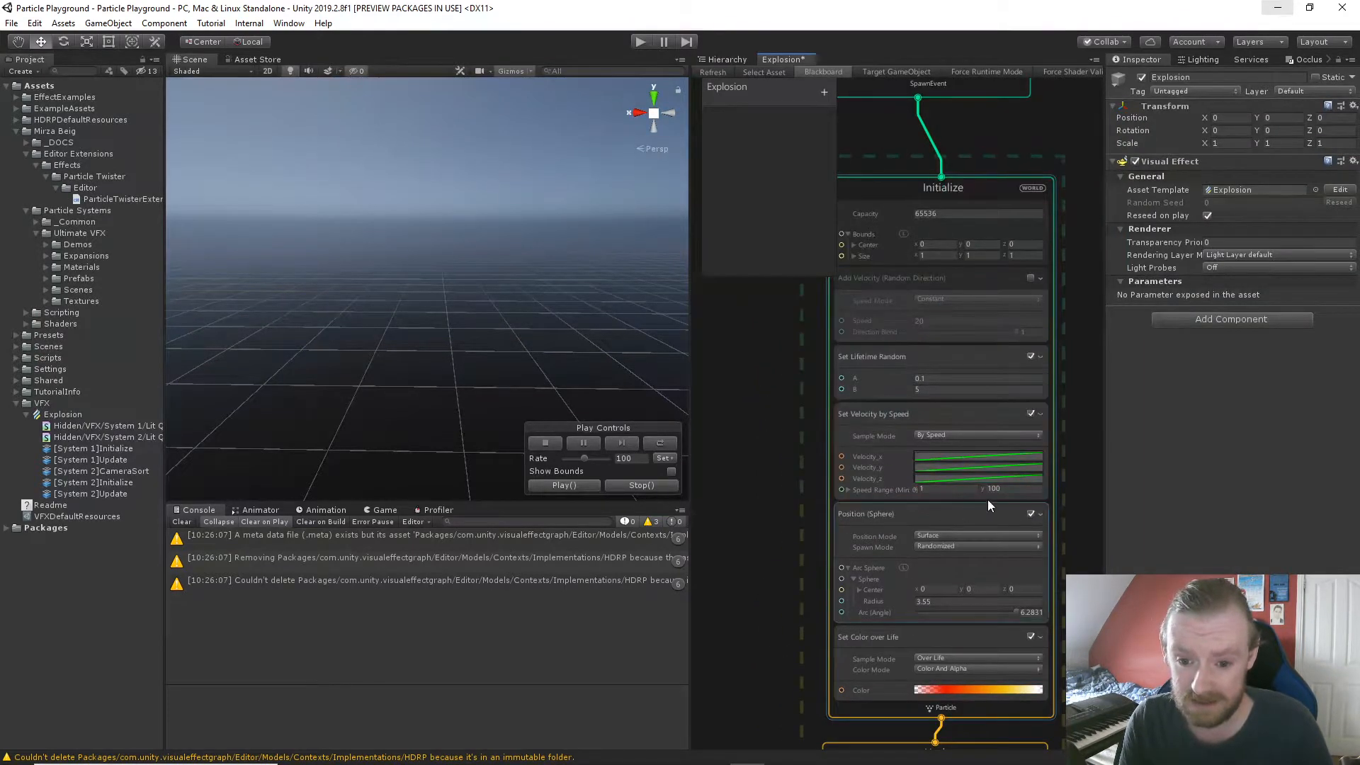
middle_click_drag(784, 289, 801, 691)
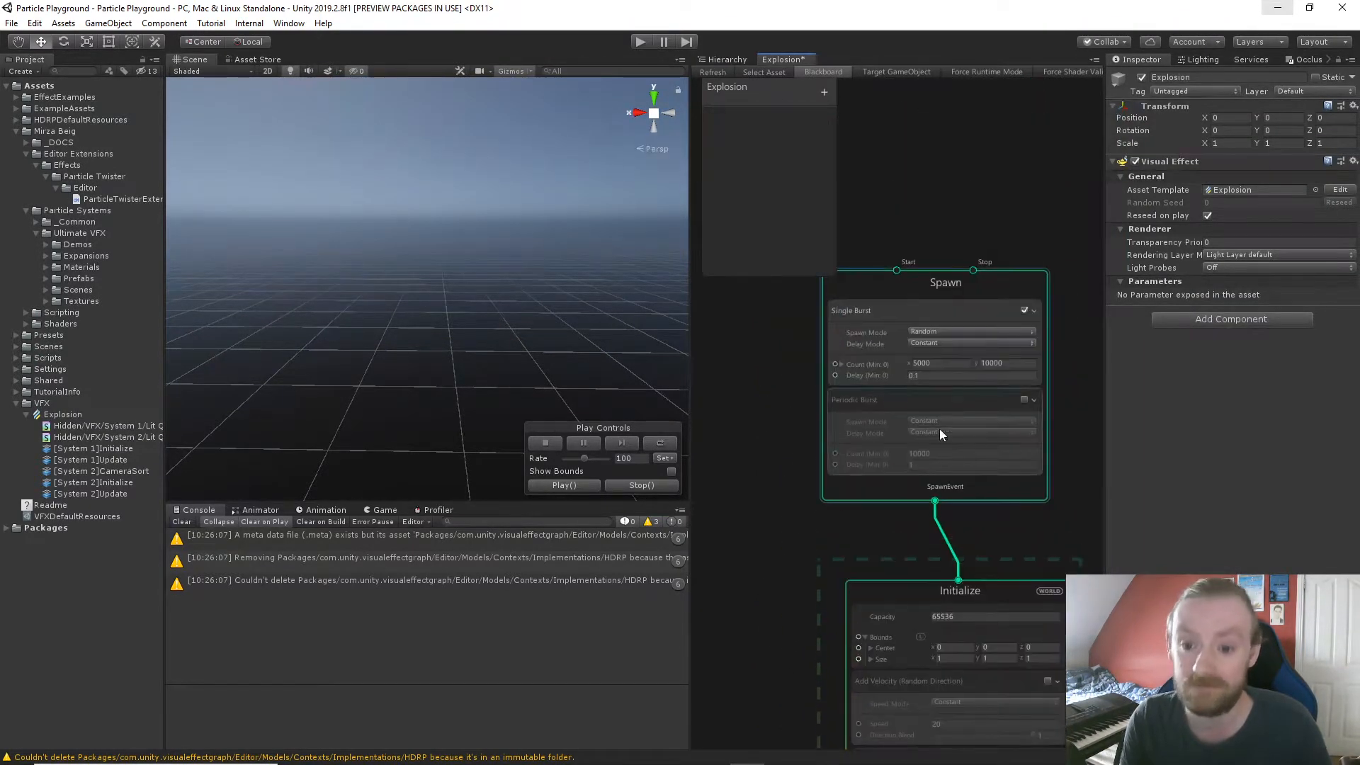
left_click(953, 367)
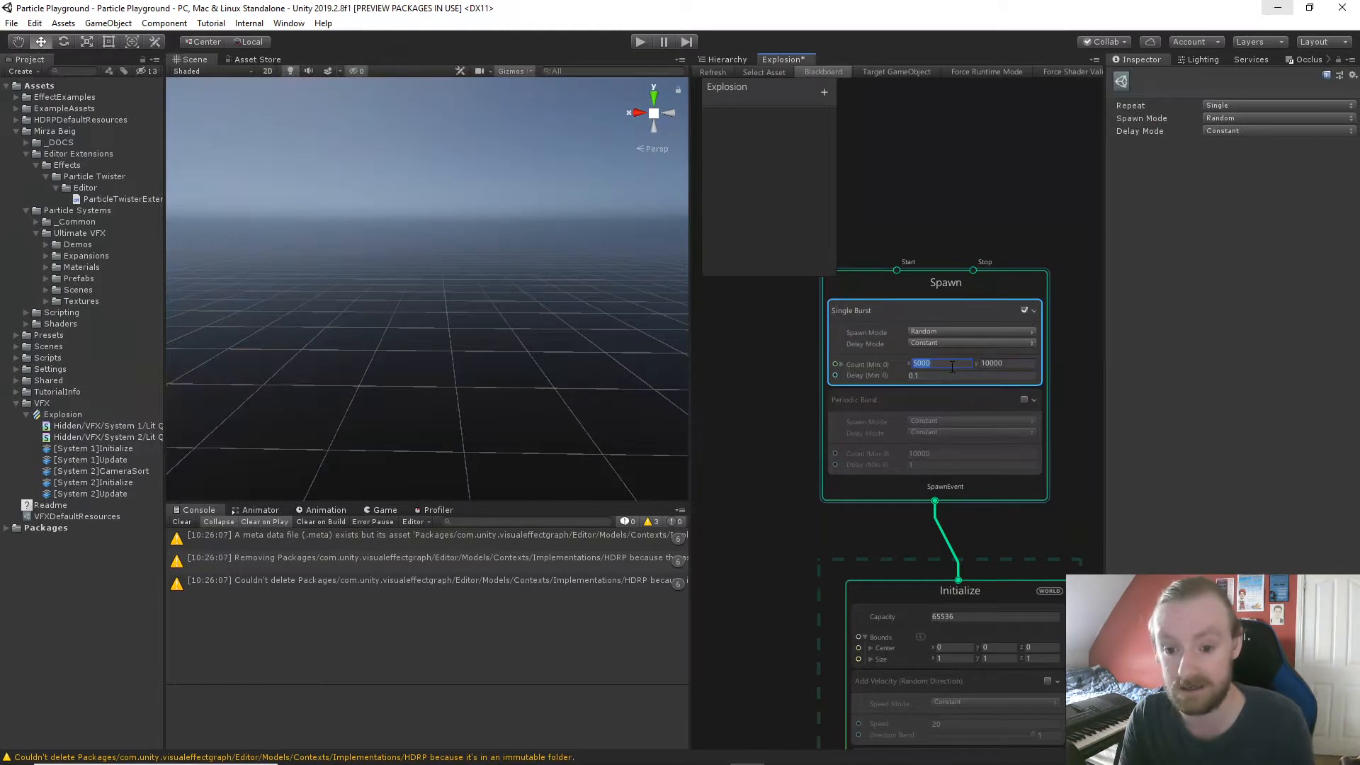
left_click(1001, 365)
type("5")
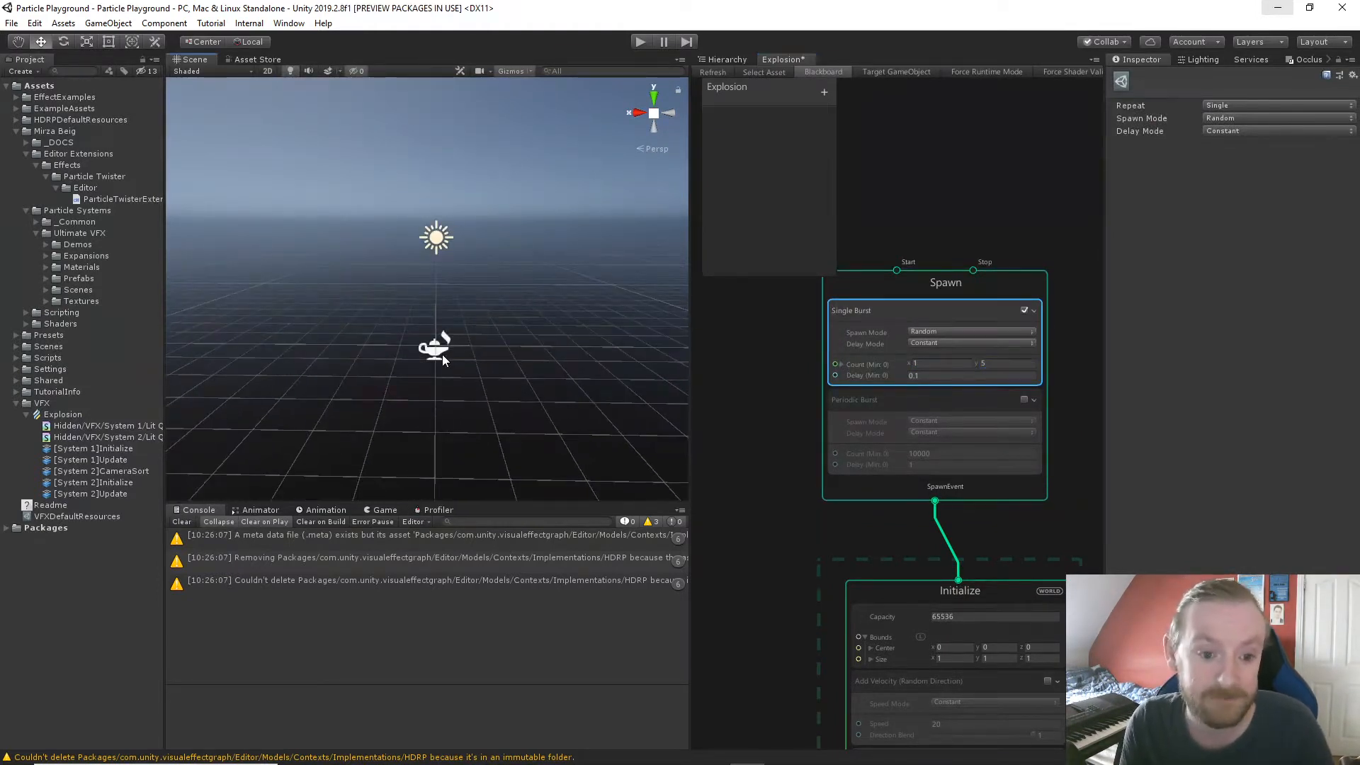
left_click(442, 352)
scroll(477, 388, "up", 10)
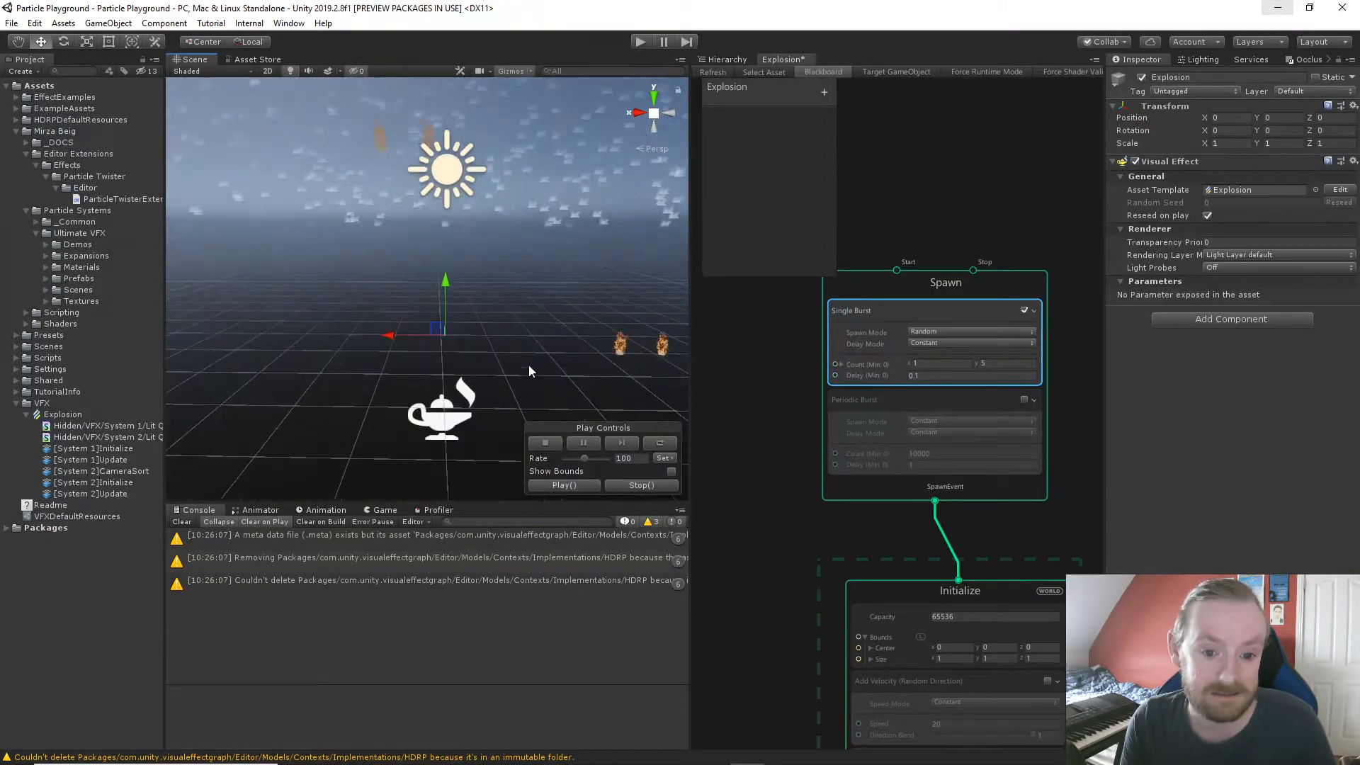
Enable the Flipbook Player block in the second system's Update context.
middle_click_drag(781, 539, 795, 241)
middle_click_drag(836, 652, 822, 283)
middle_click_drag(834, 473, 813, 156)
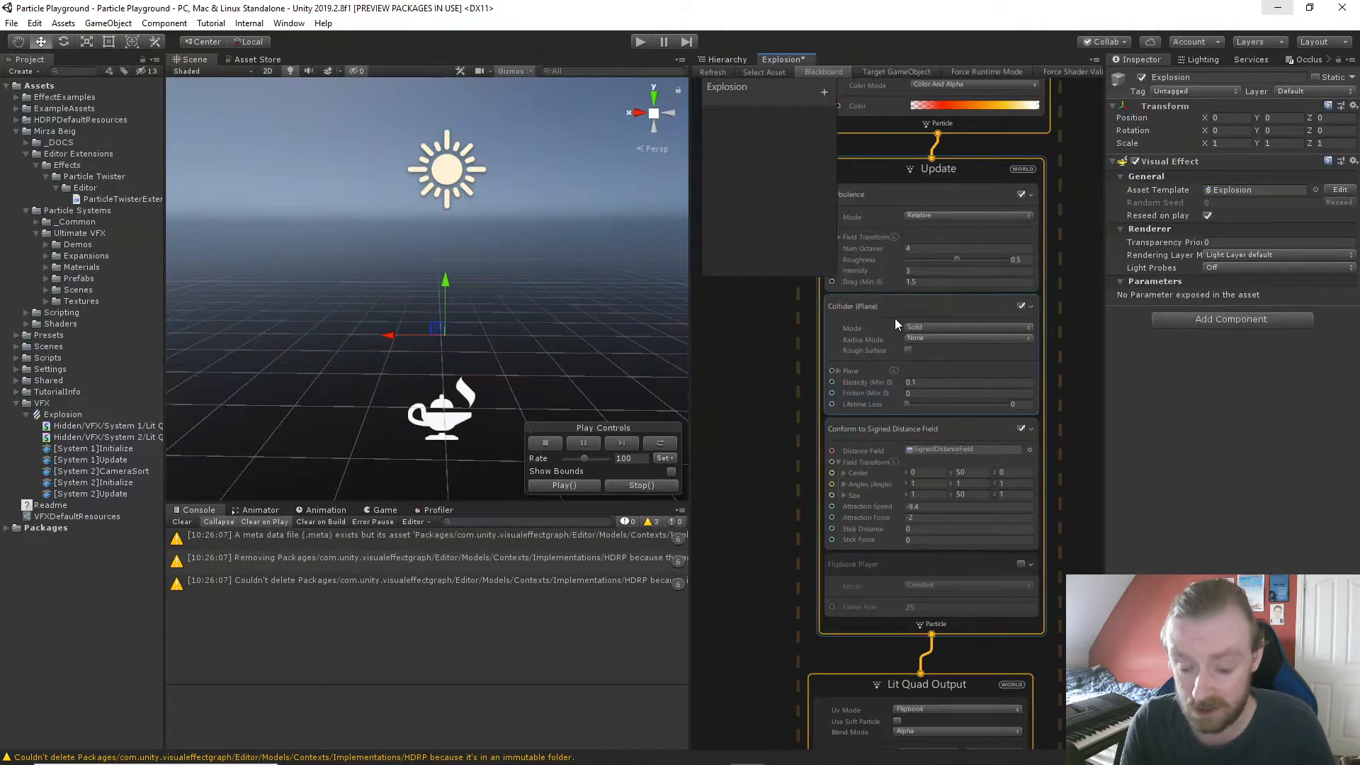
left_click(1020, 565)
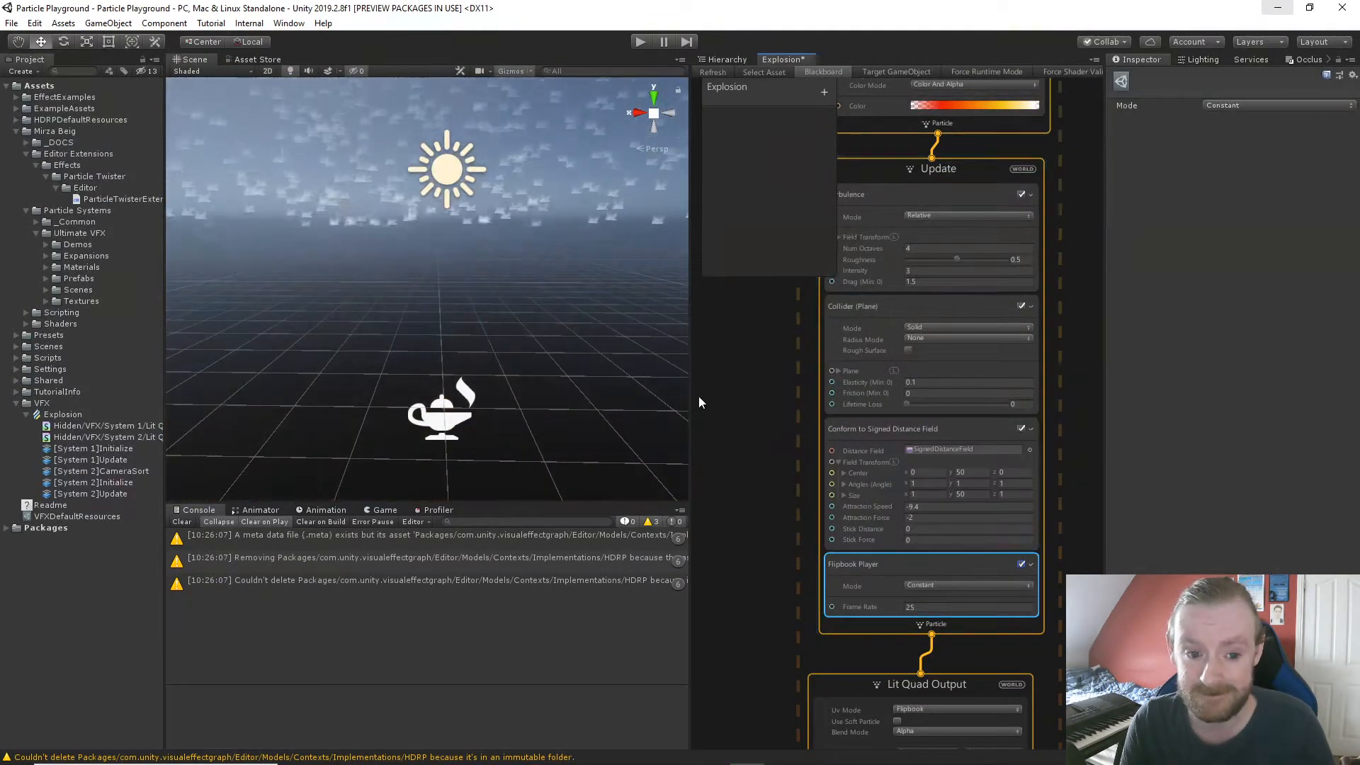
scroll(775, 376, "up", 1)
scroll(910, 449, "down", 1)
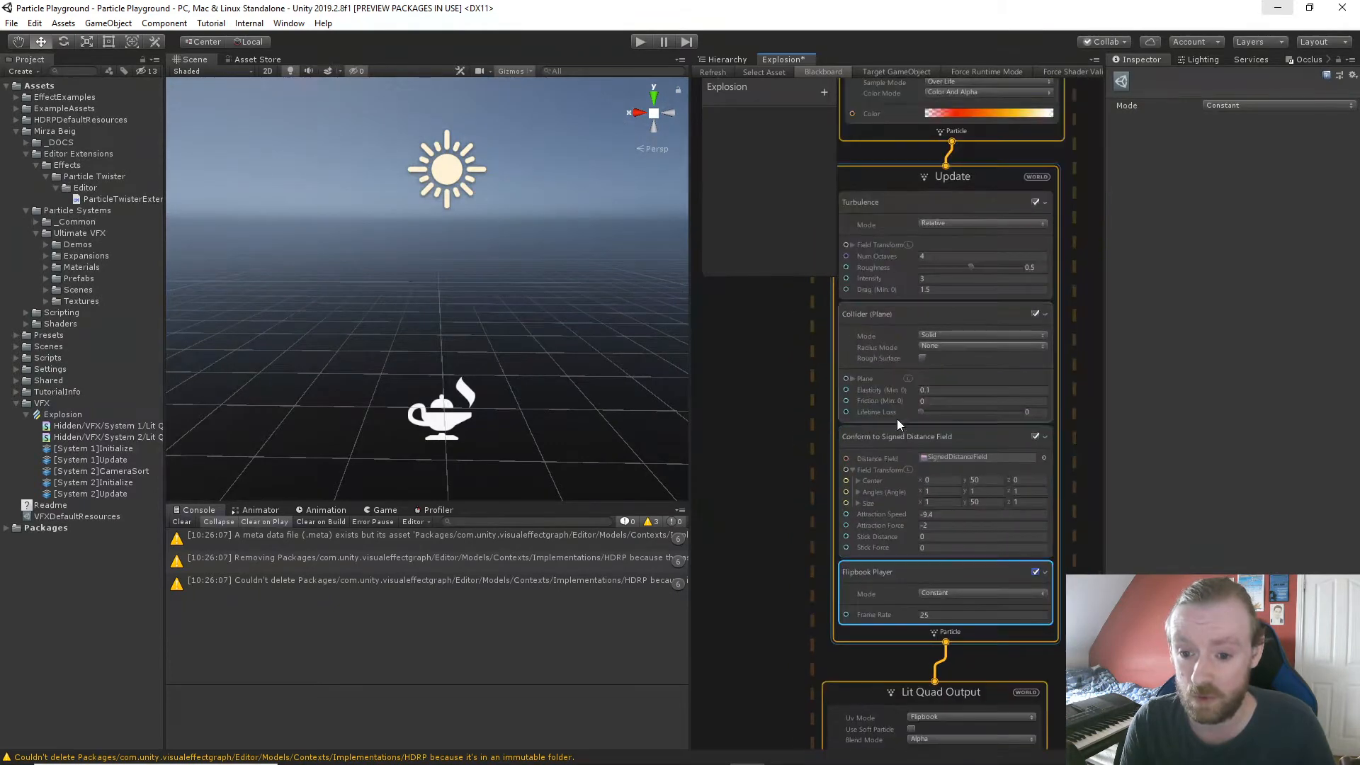
Set the Lit Quad Output's Flip Book Size to 8 by 8 and select the Explosion effect in the scene.
middle_click_drag(779, 478, 753, 242)
left_click(914, 525)
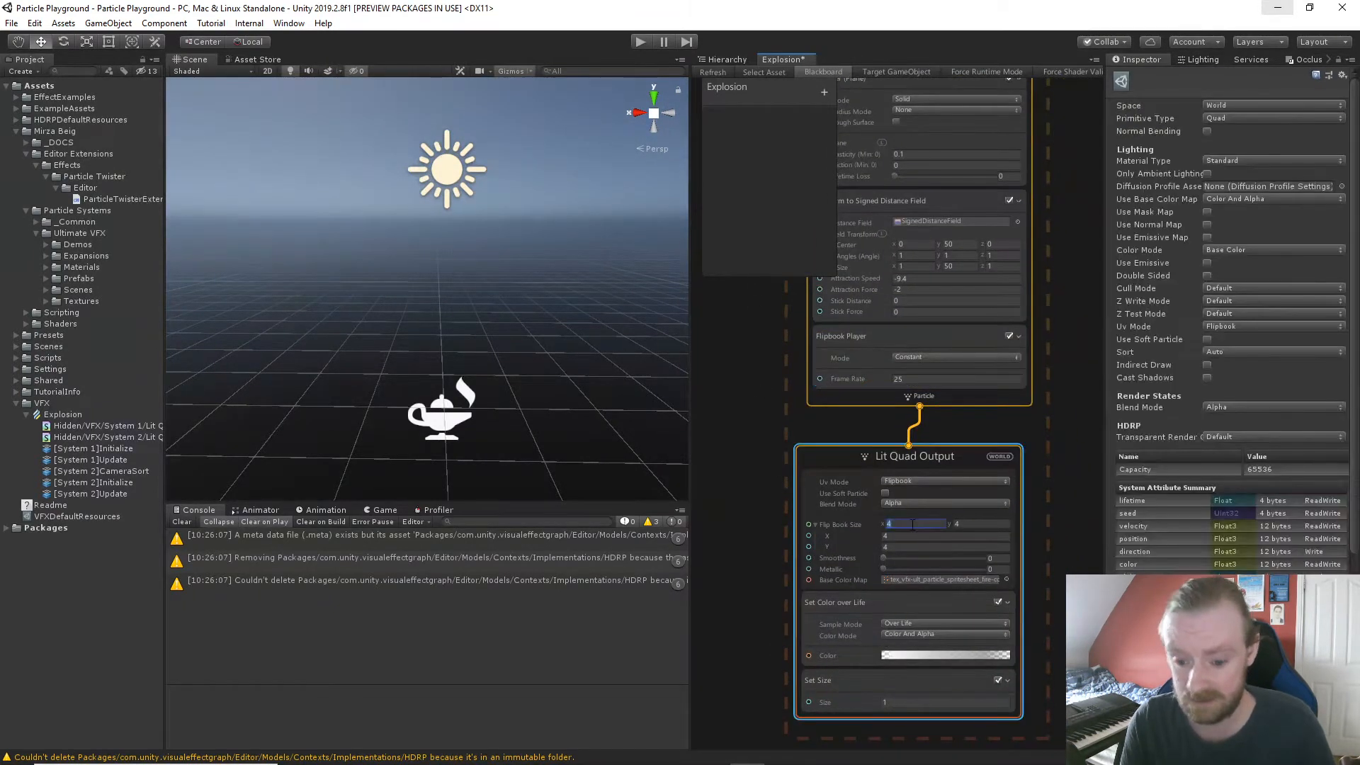
left_click(984, 524)
type("8")
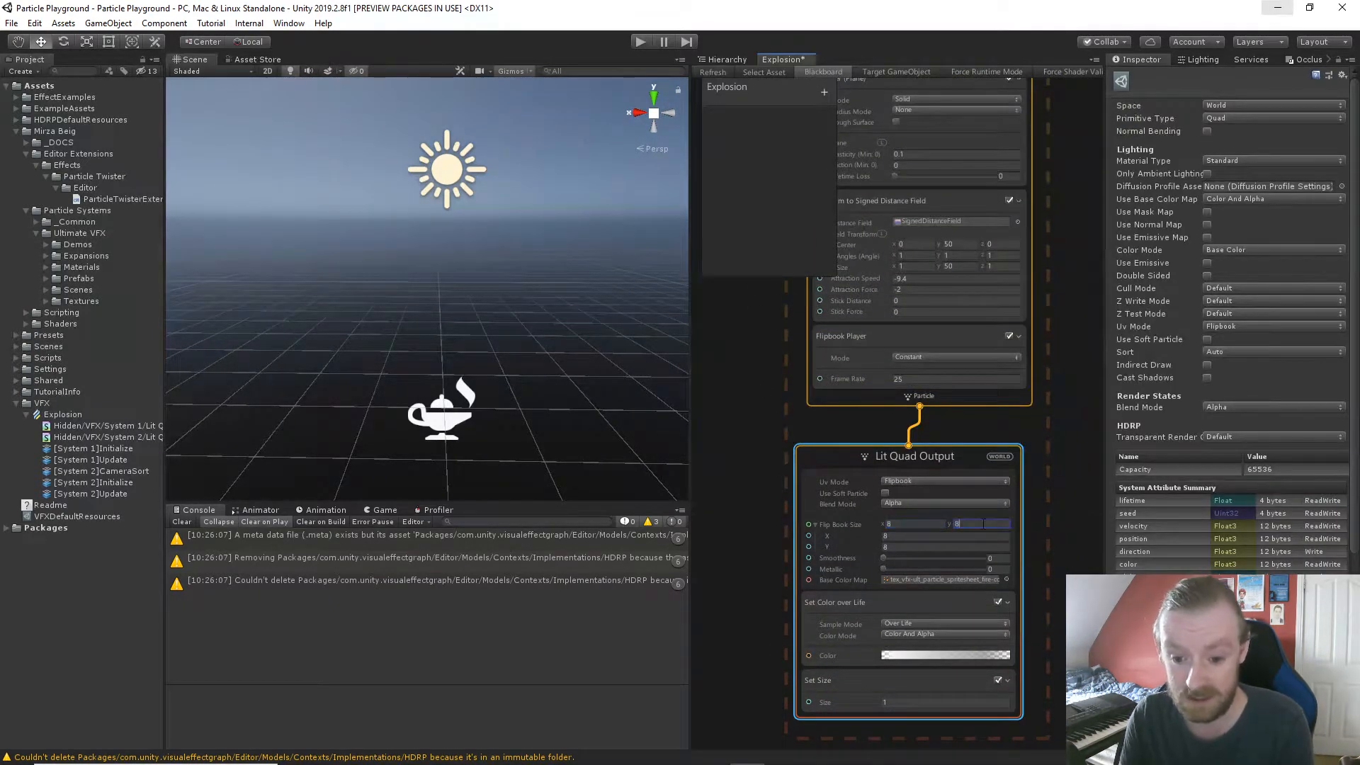
left_click(452, 418)
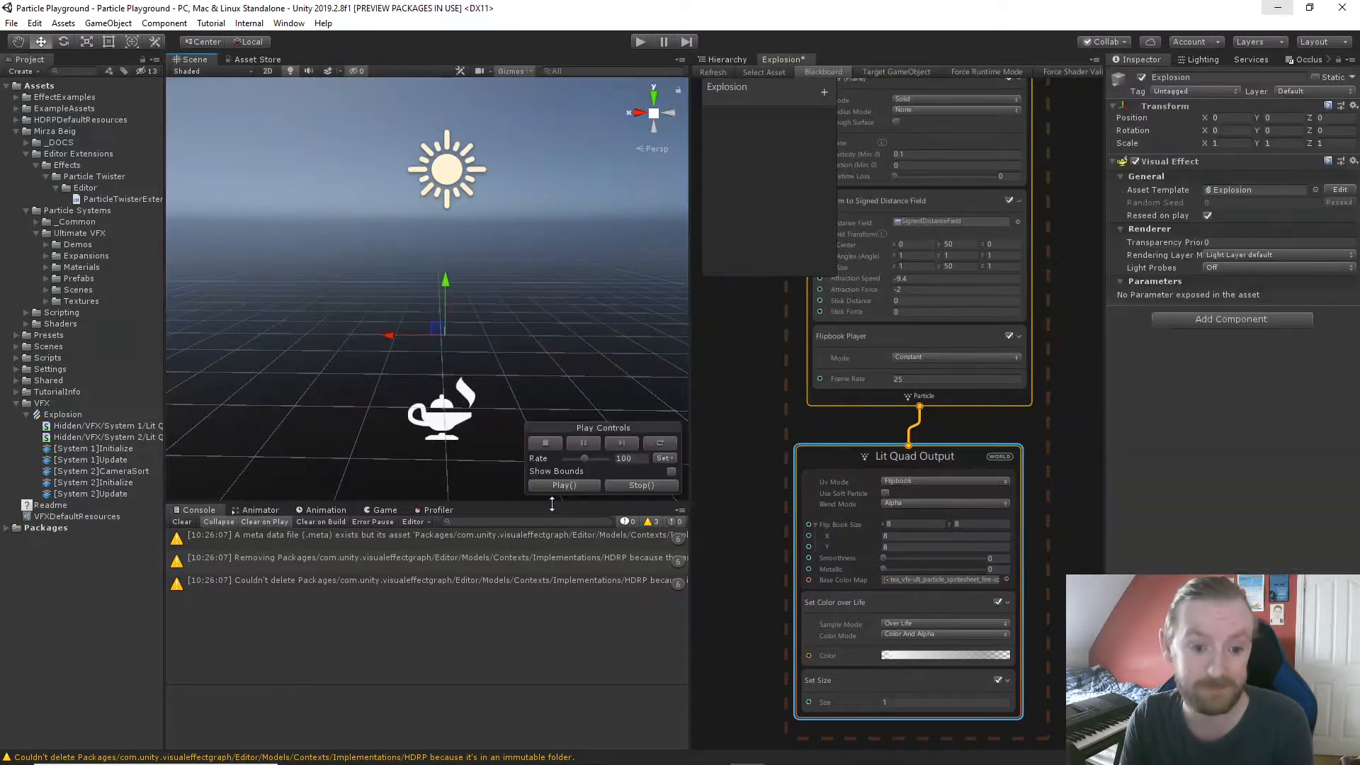
Replay the Explosion effect in the scene to check the flipbook animation on its particles.
left_click(592, 485)
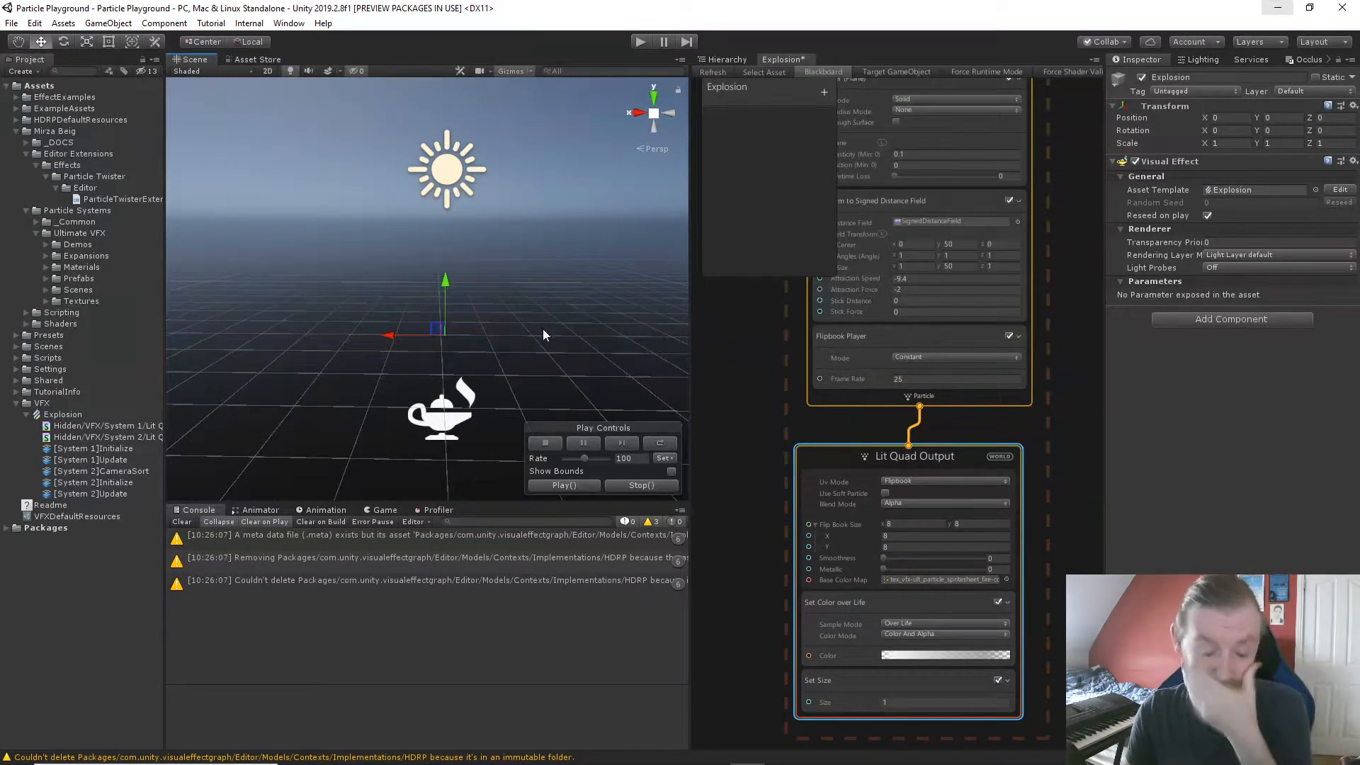
scroll(945, 299, "down", 3)
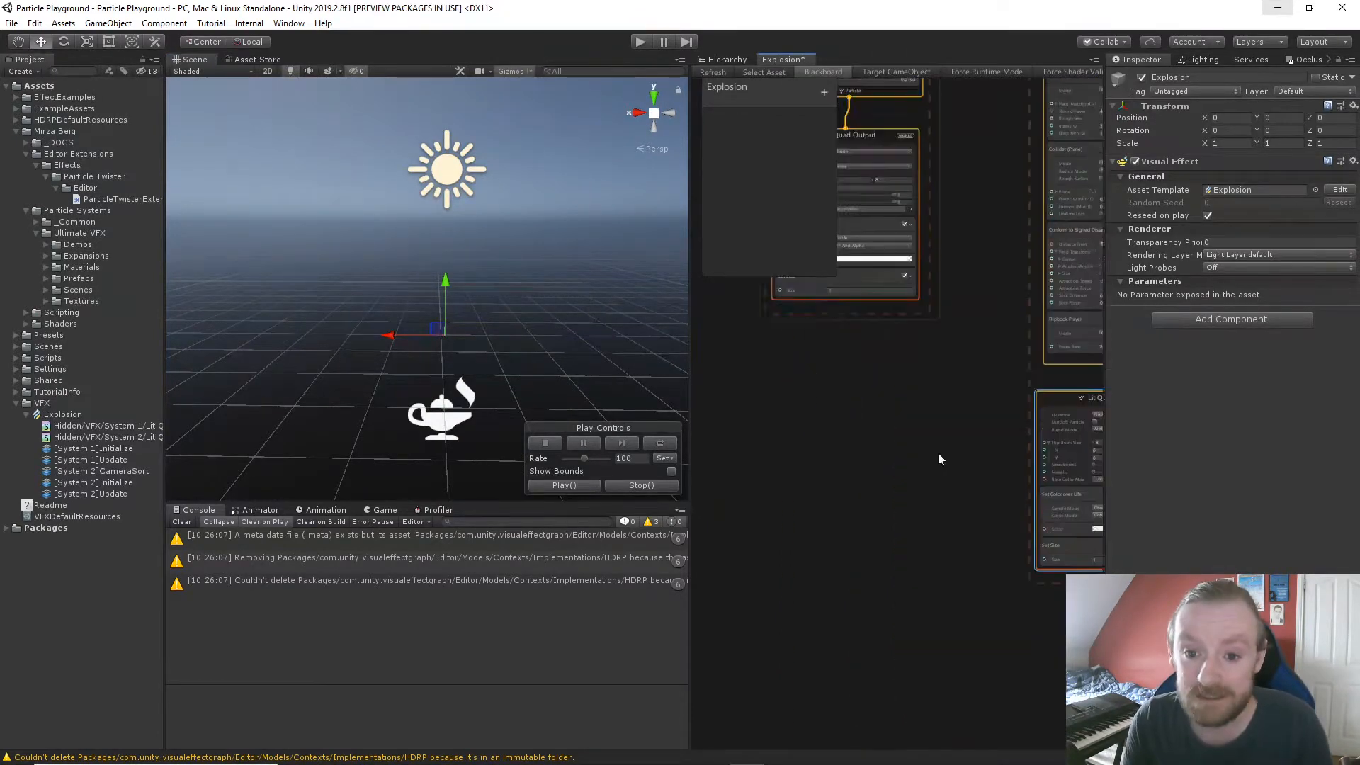
scroll(899, 425, "up", 2)
left_click(861, 276)
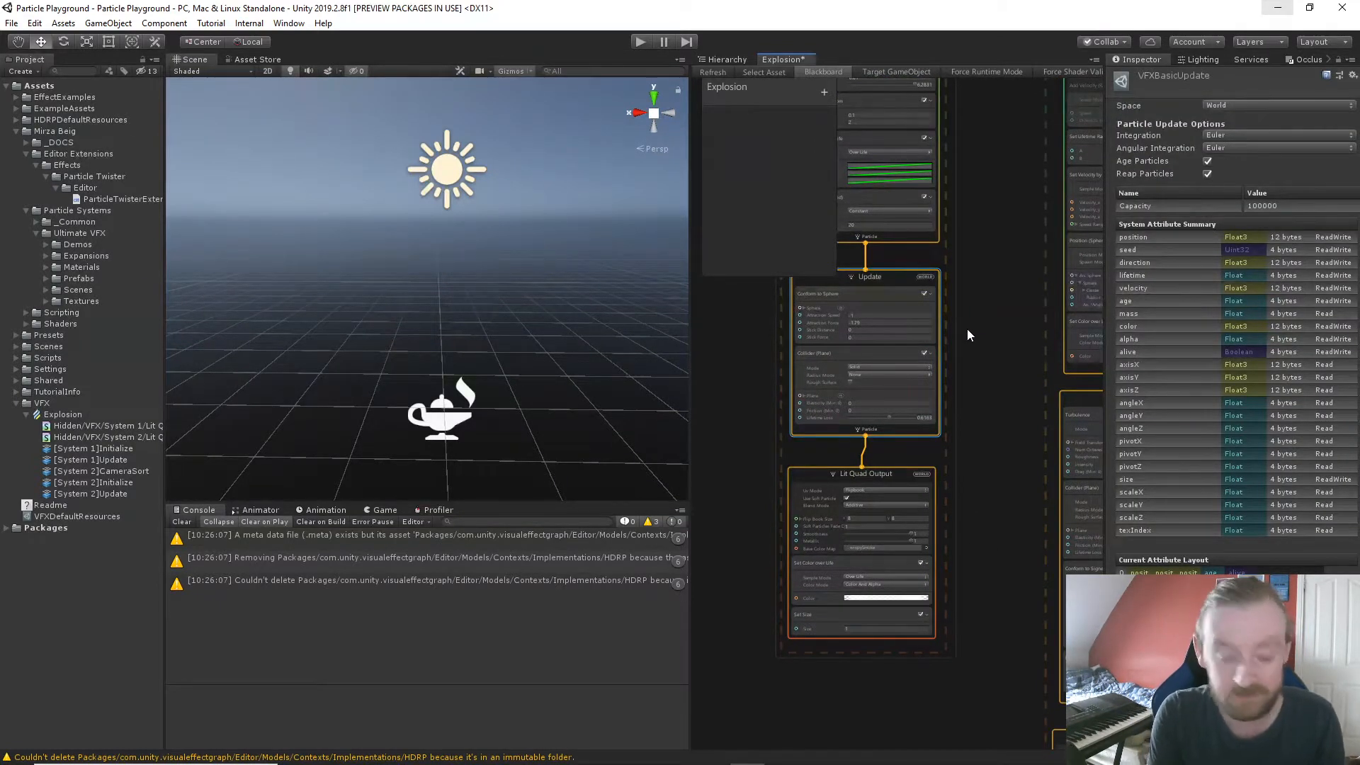
key("space")
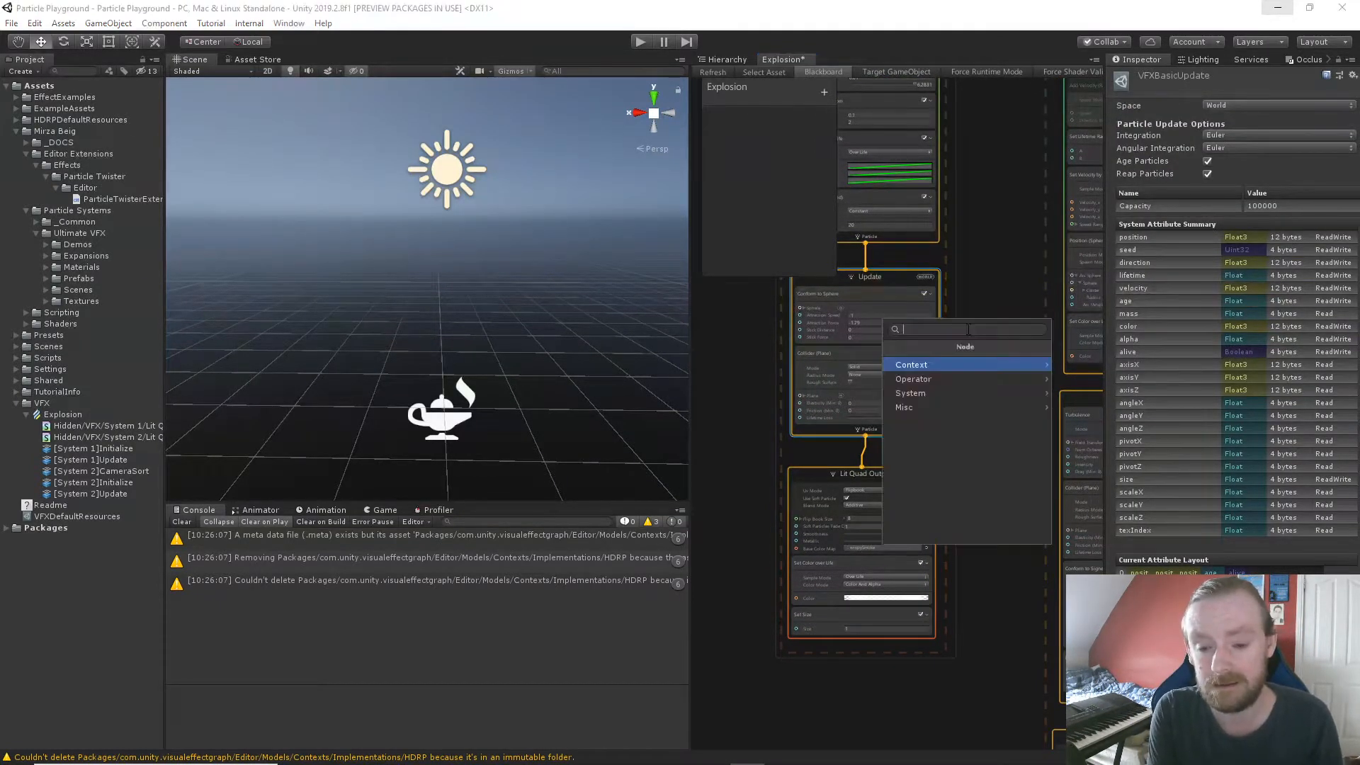
type("flip")
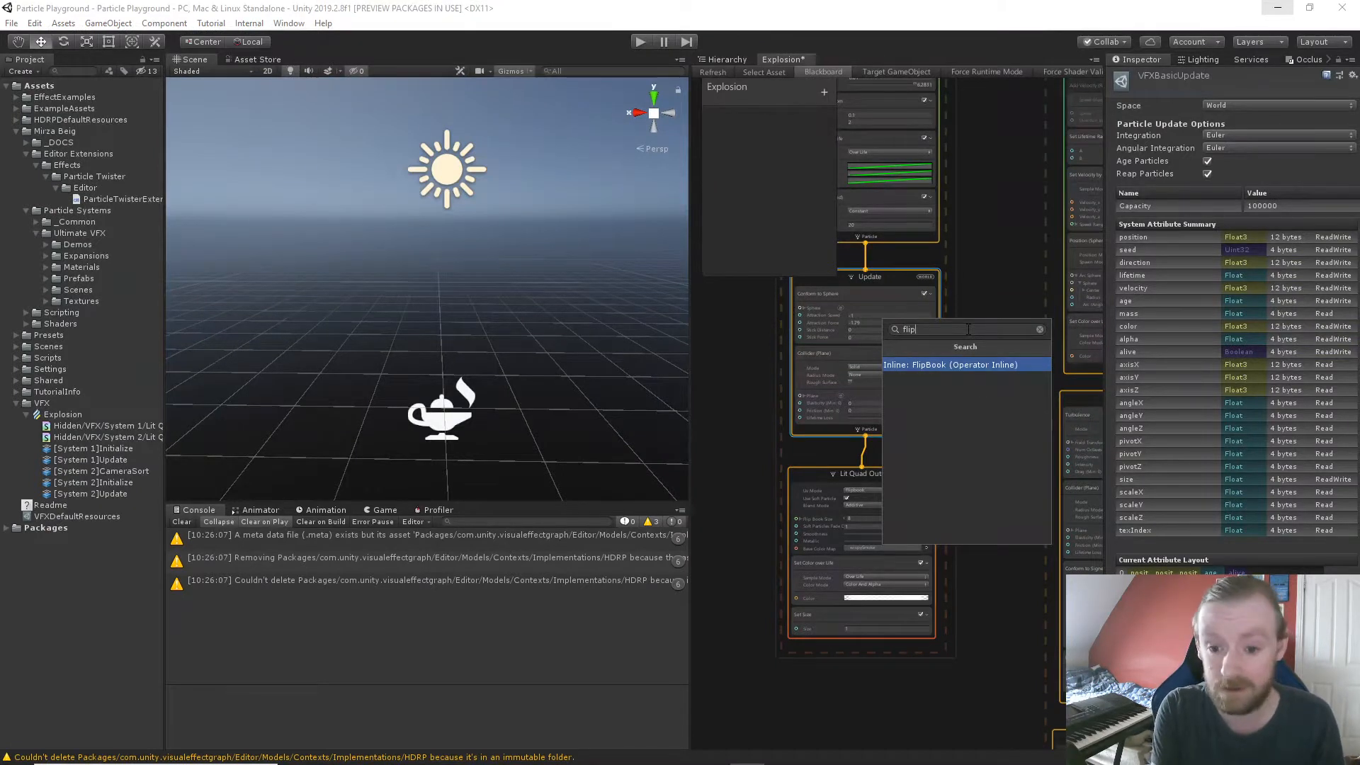
key("Return")
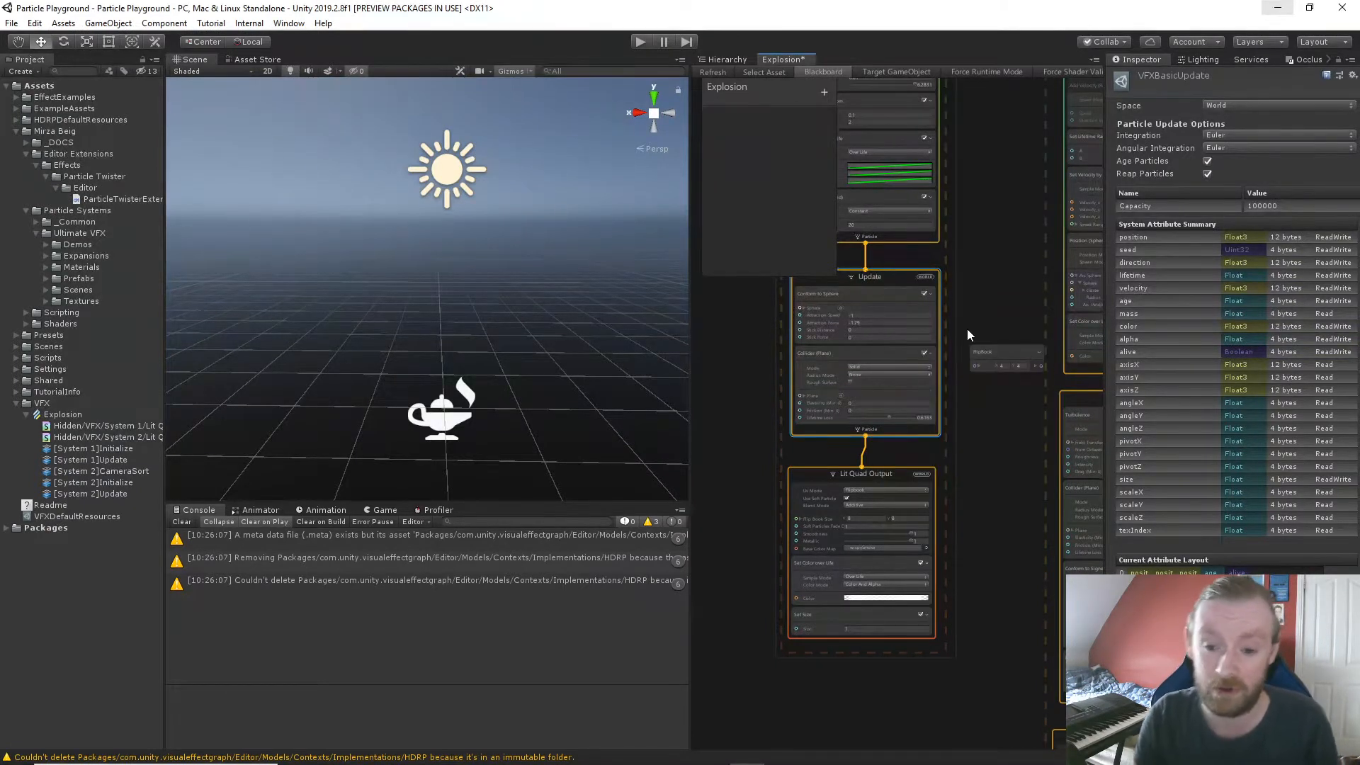
left_click(983, 347)
key("Delete")
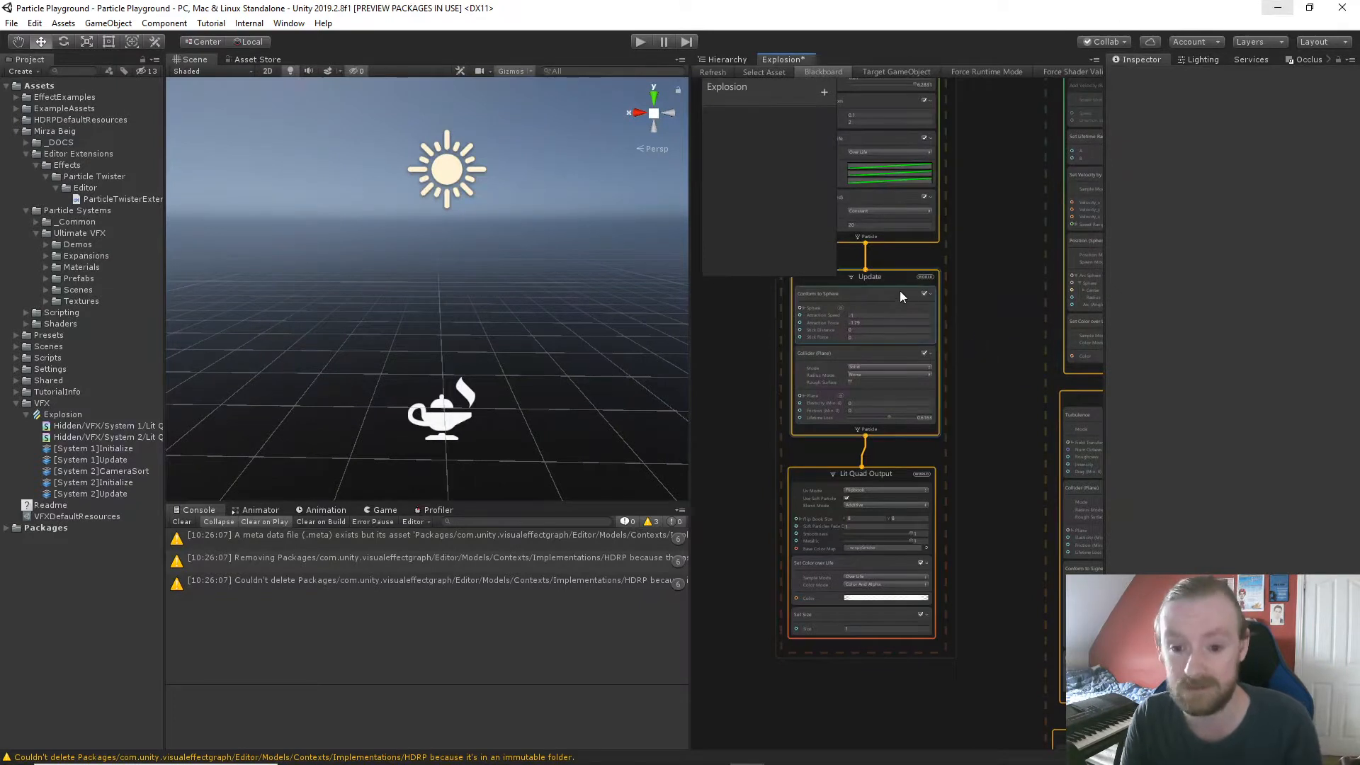
Add a Flipbook Player block to the first system's Update context and replay the Explosion effect.
left_click(892, 280)
key("space")
type("flip")
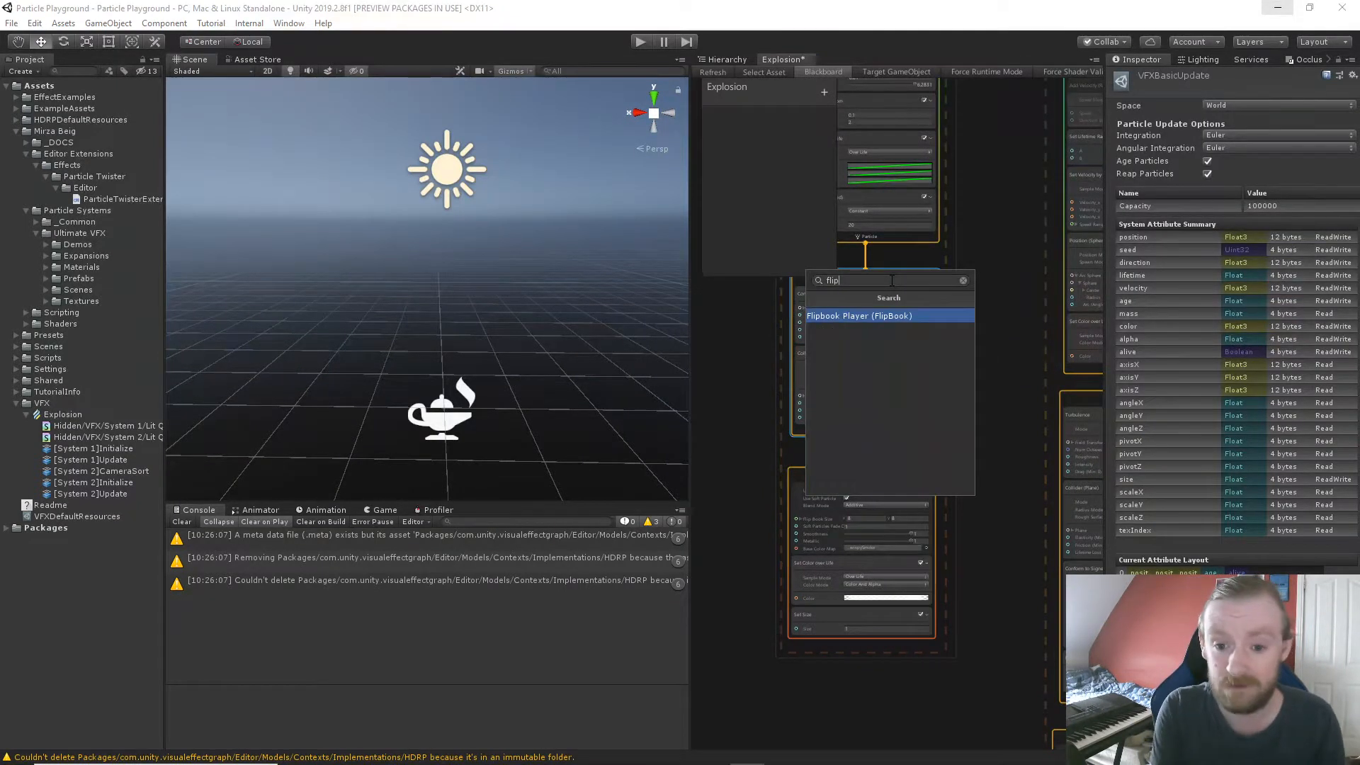
key("Return")
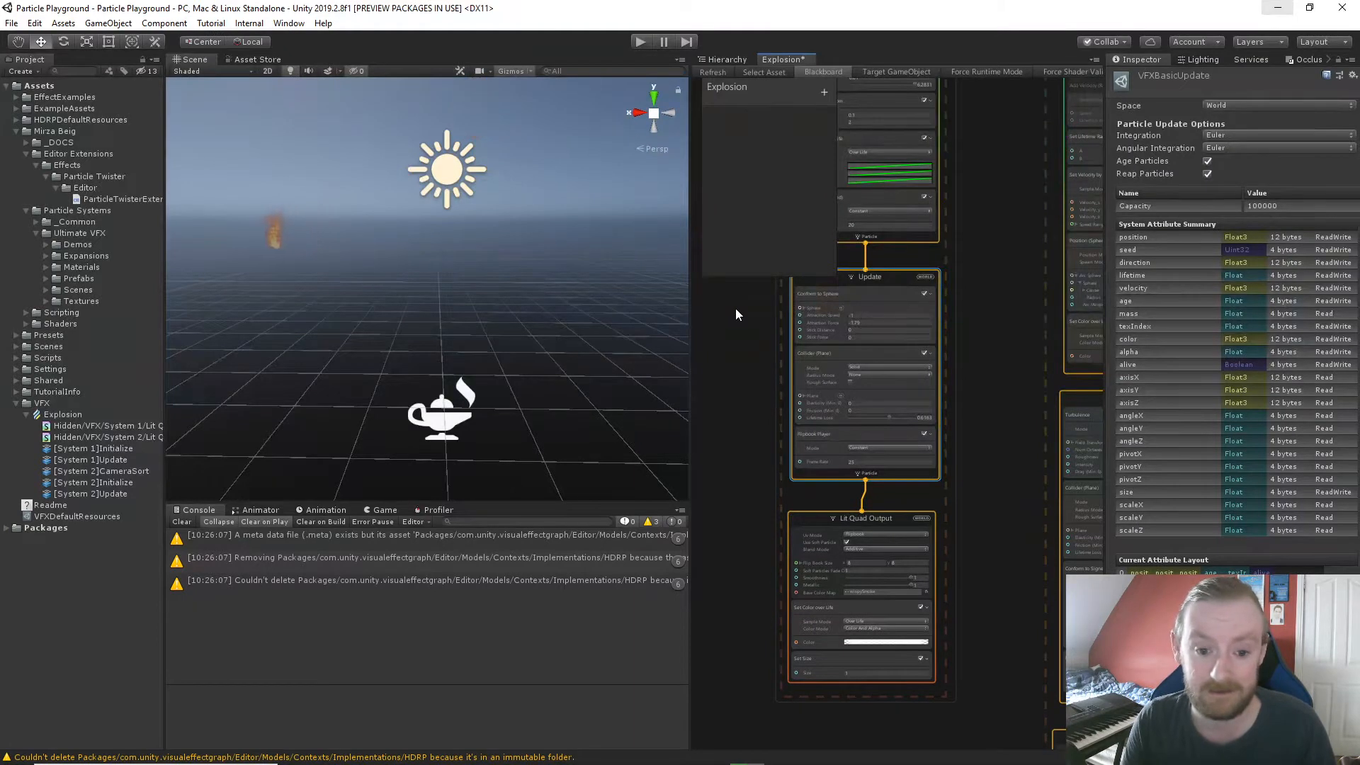
left_click(426, 428)
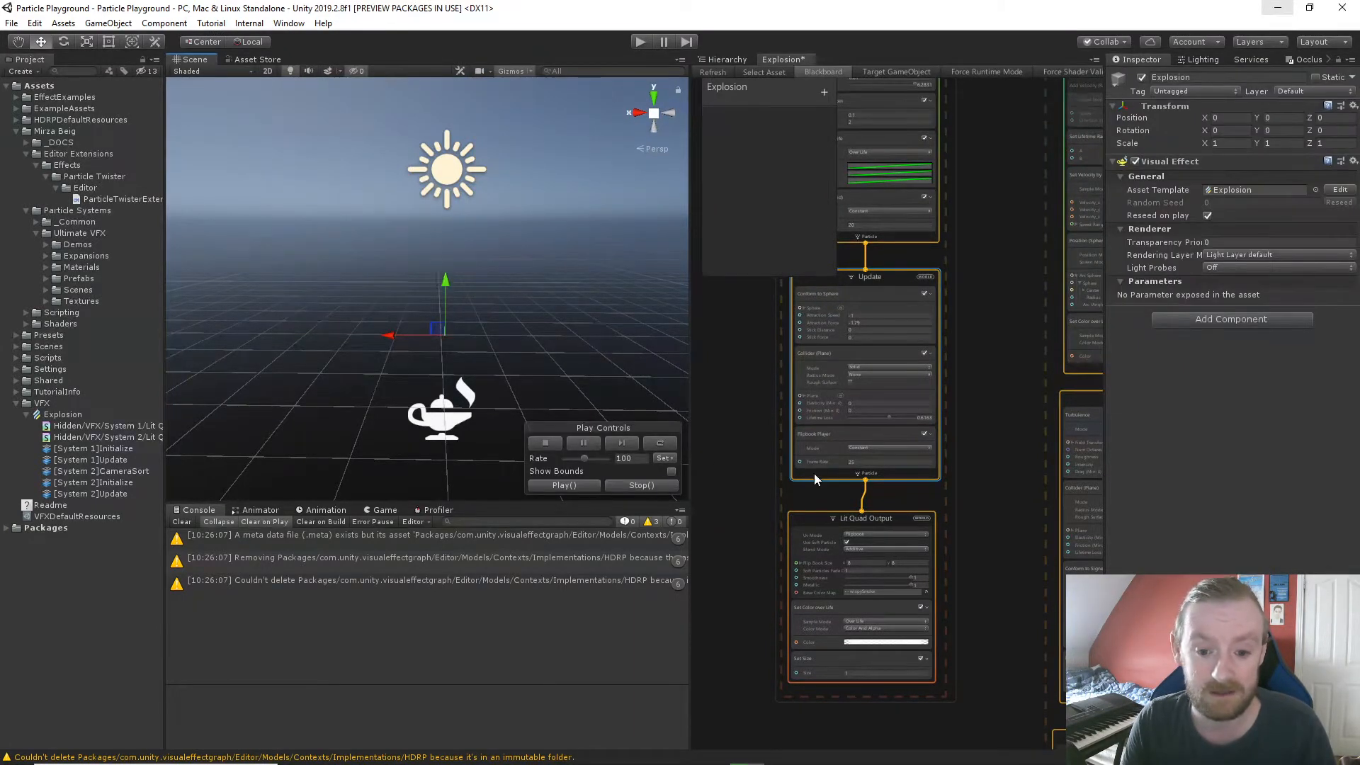
scroll(855, 611, "up", 4)
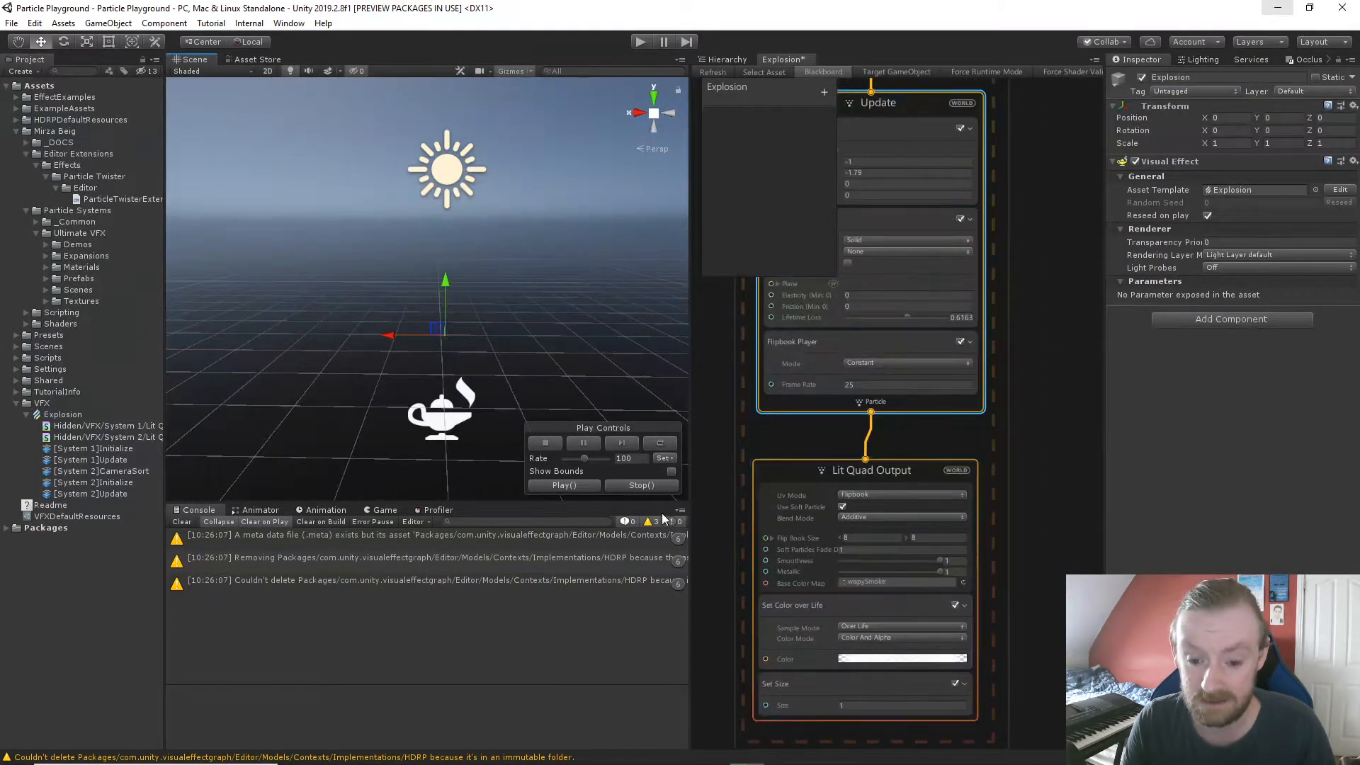
left_click(576, 489)
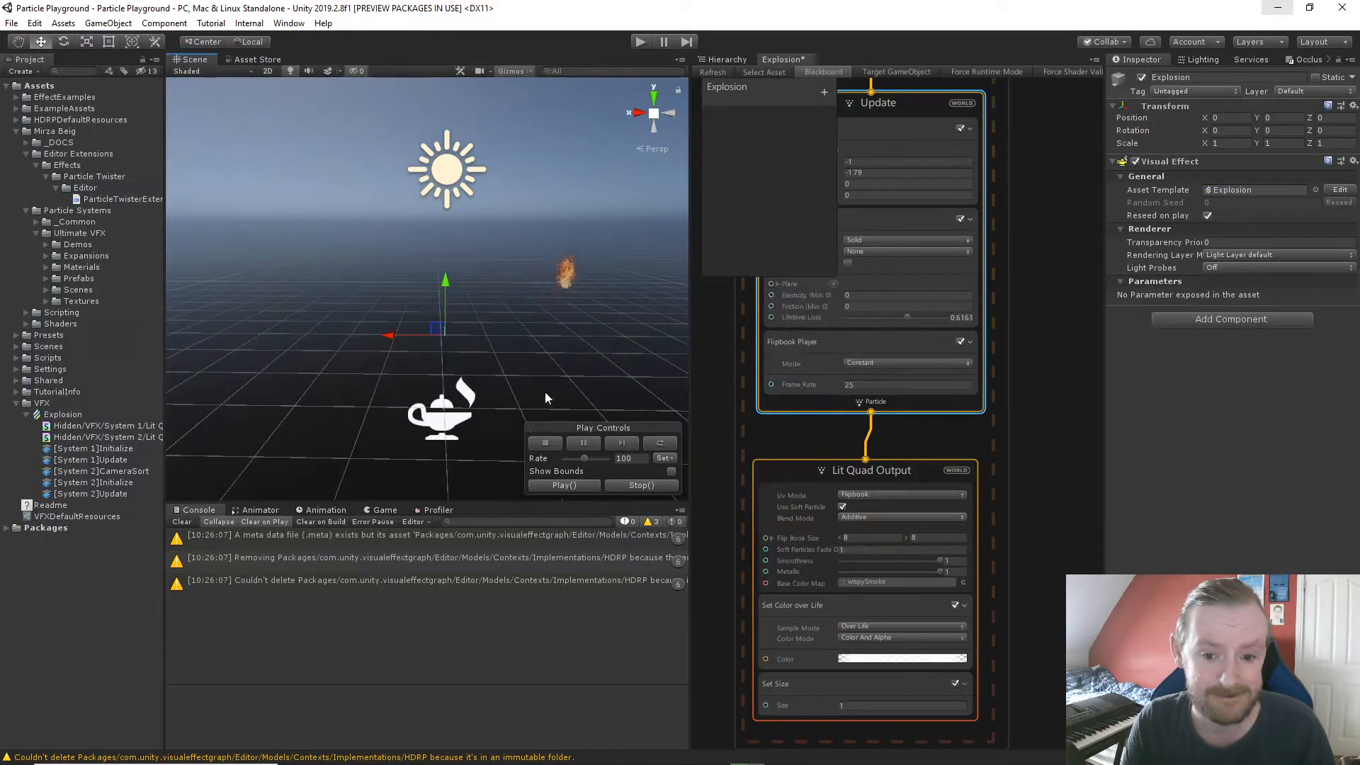
Locate the first system's wispySmoke base color map in the project and view its import settings.
scroll(746, 371, "down", 4)
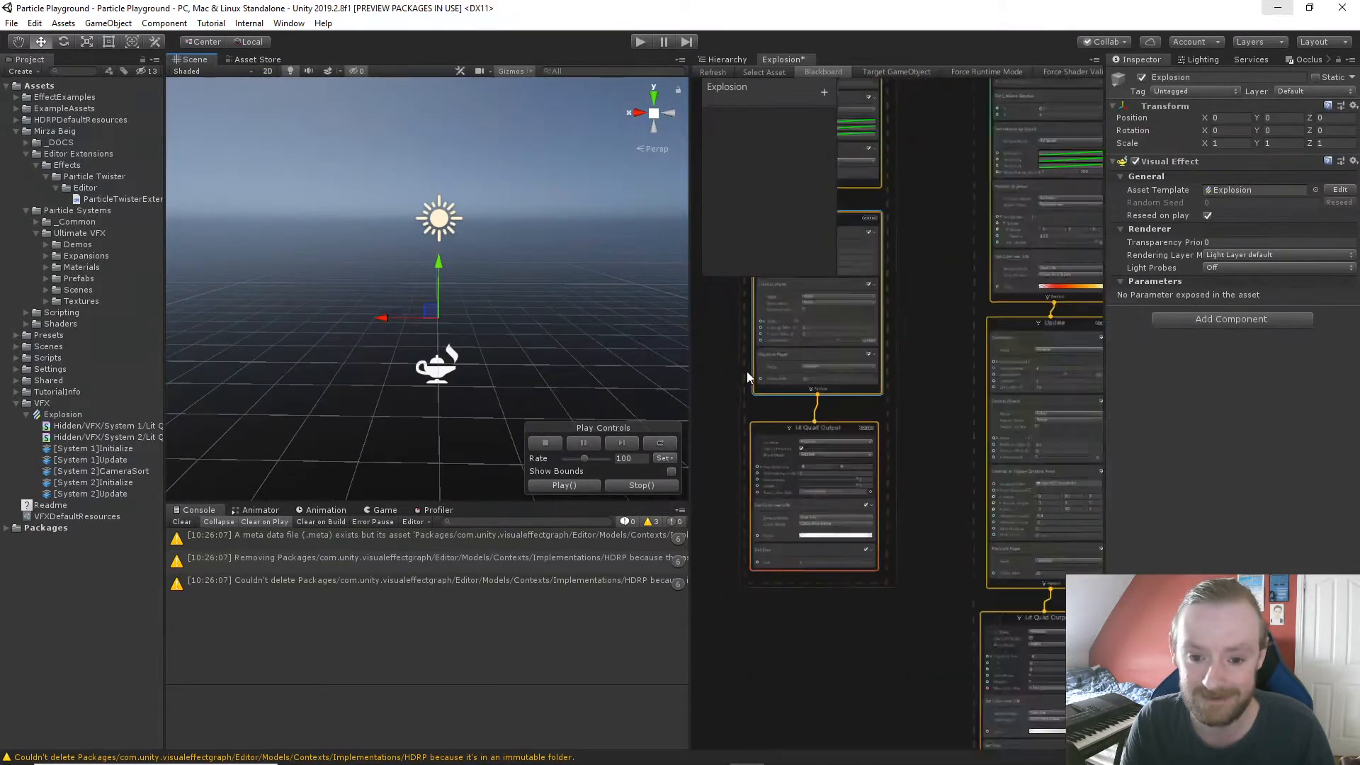
scroll(747, 371, "up", 3)
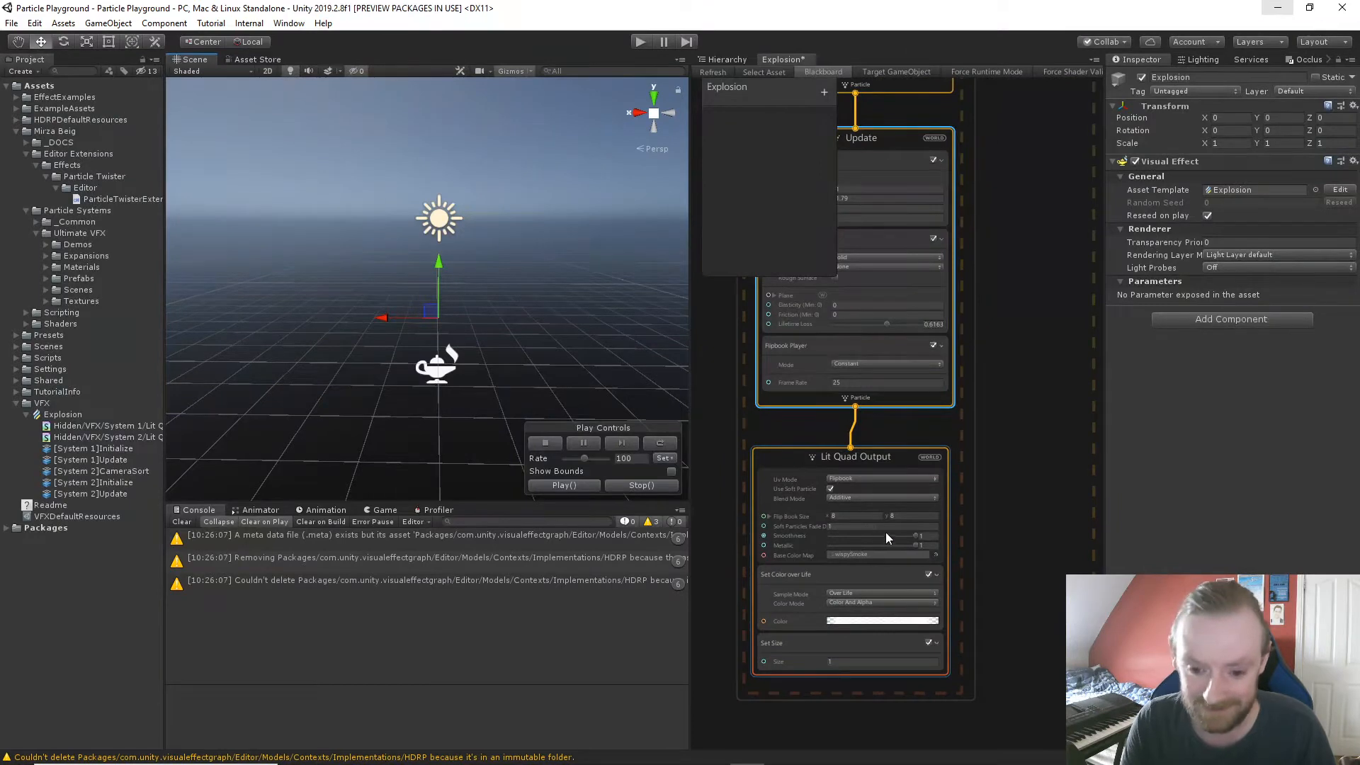
left_click(855, 554)
left_click(99, 302)
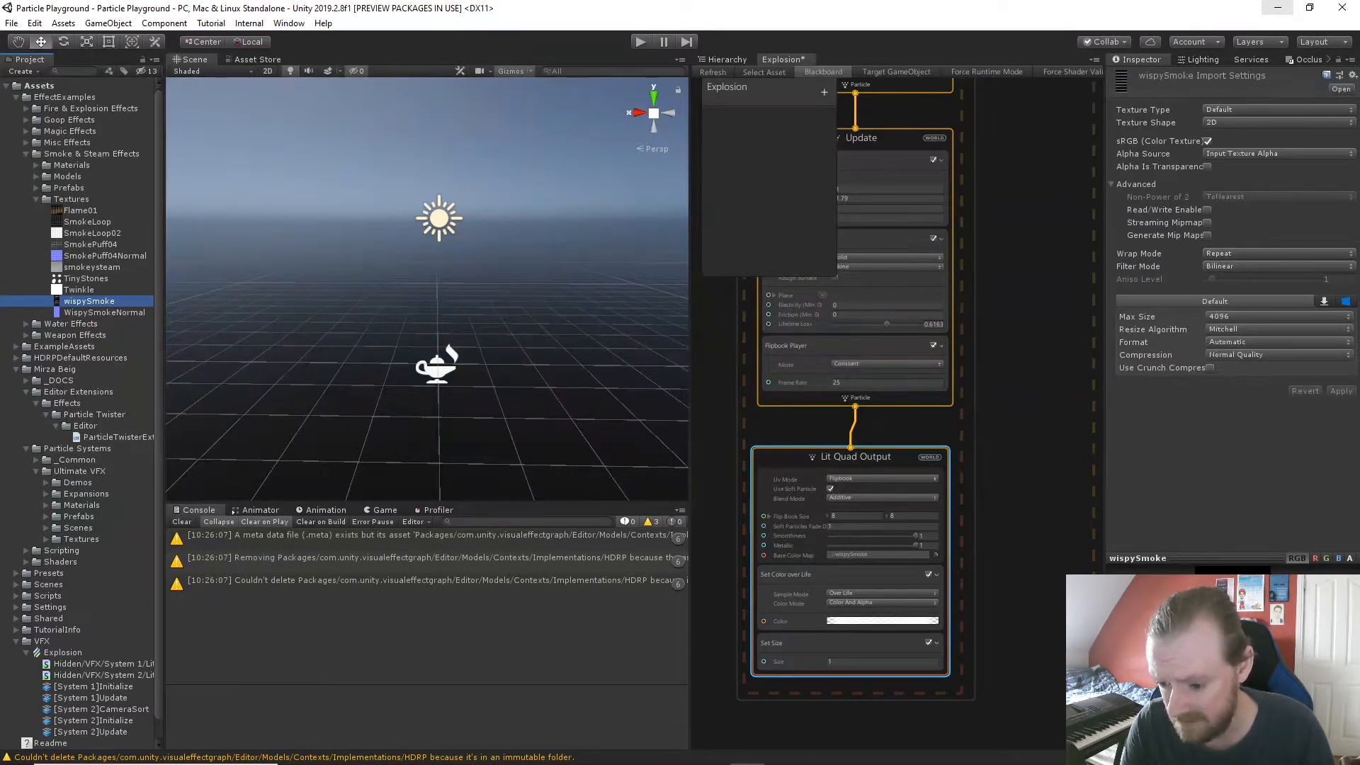
Set the first system's Lit Quad Output UV Mode to Flipbook Motion Blend and replay the Explosion effect.
left_click(438, 367)
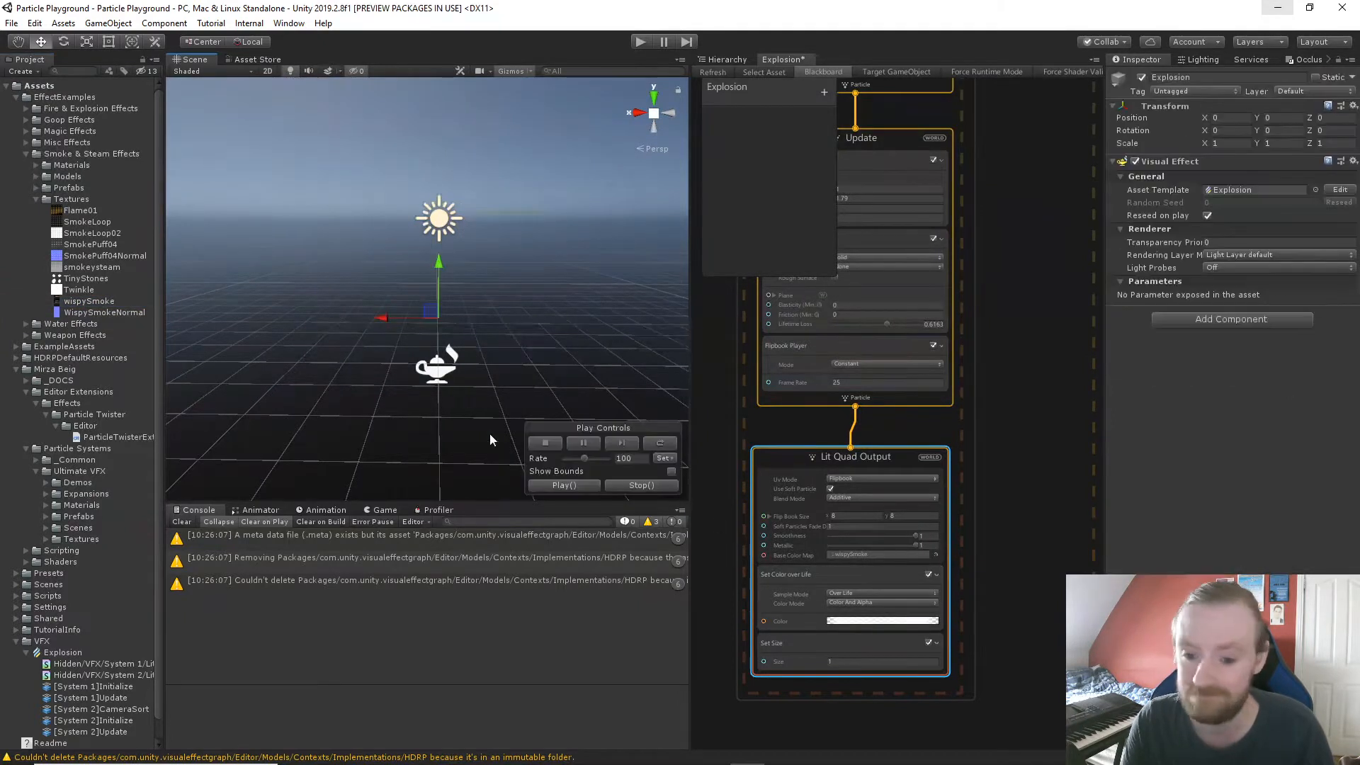
left_click(888, 480)
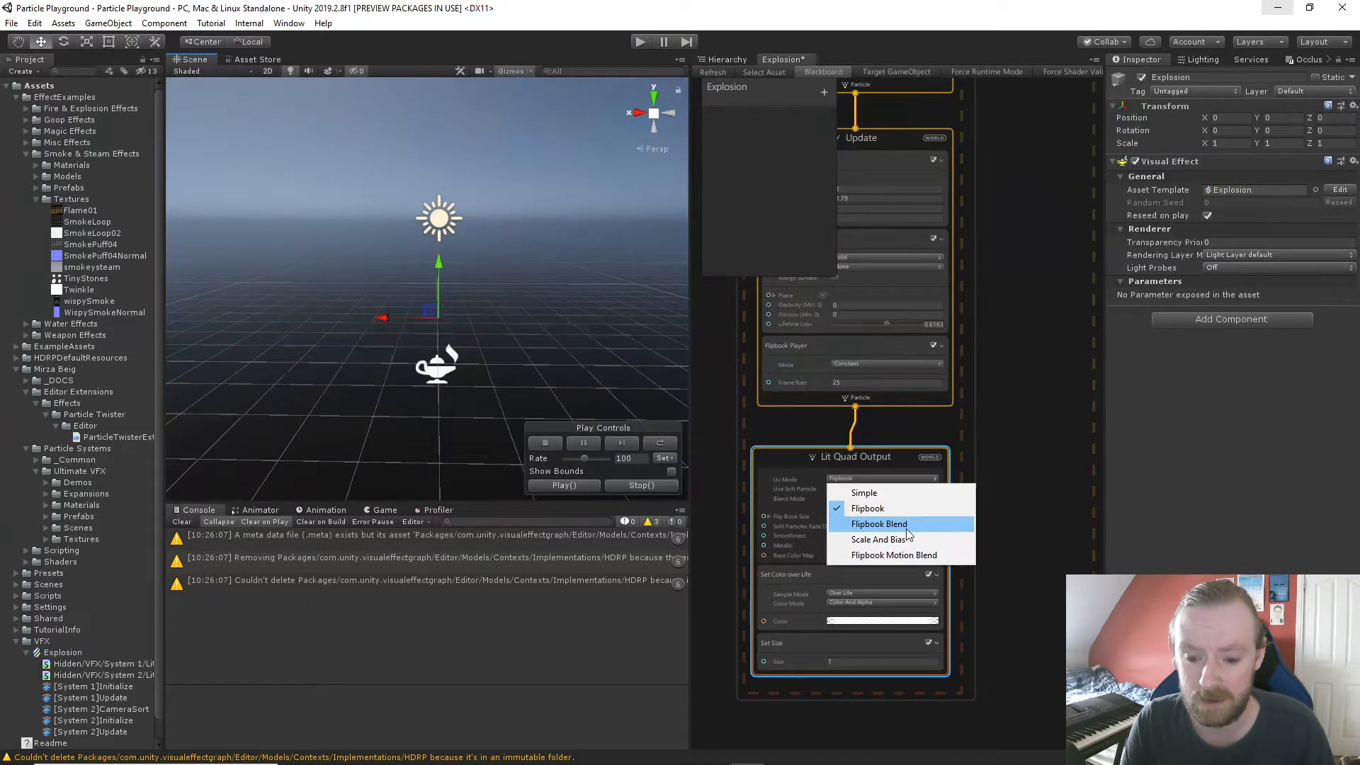
left_click(894, 555)
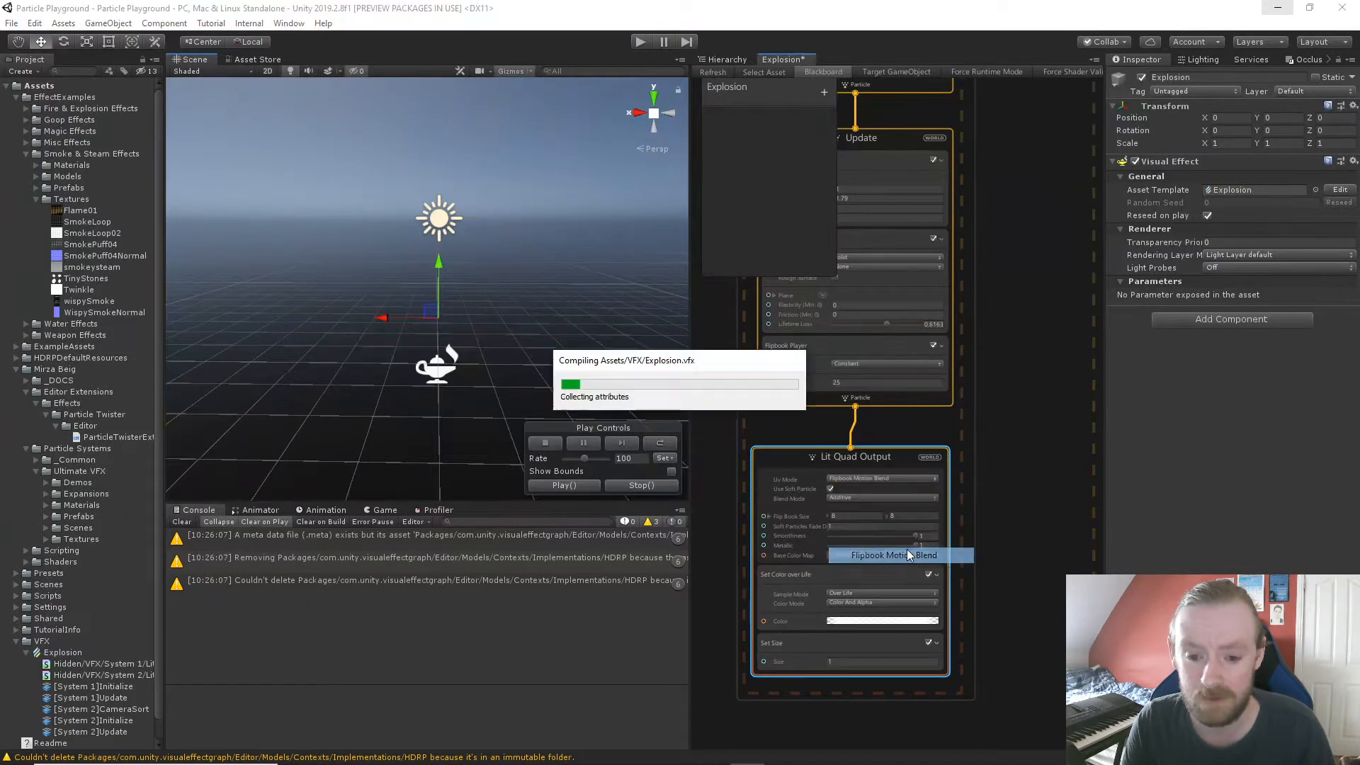
left_click(568, 484)
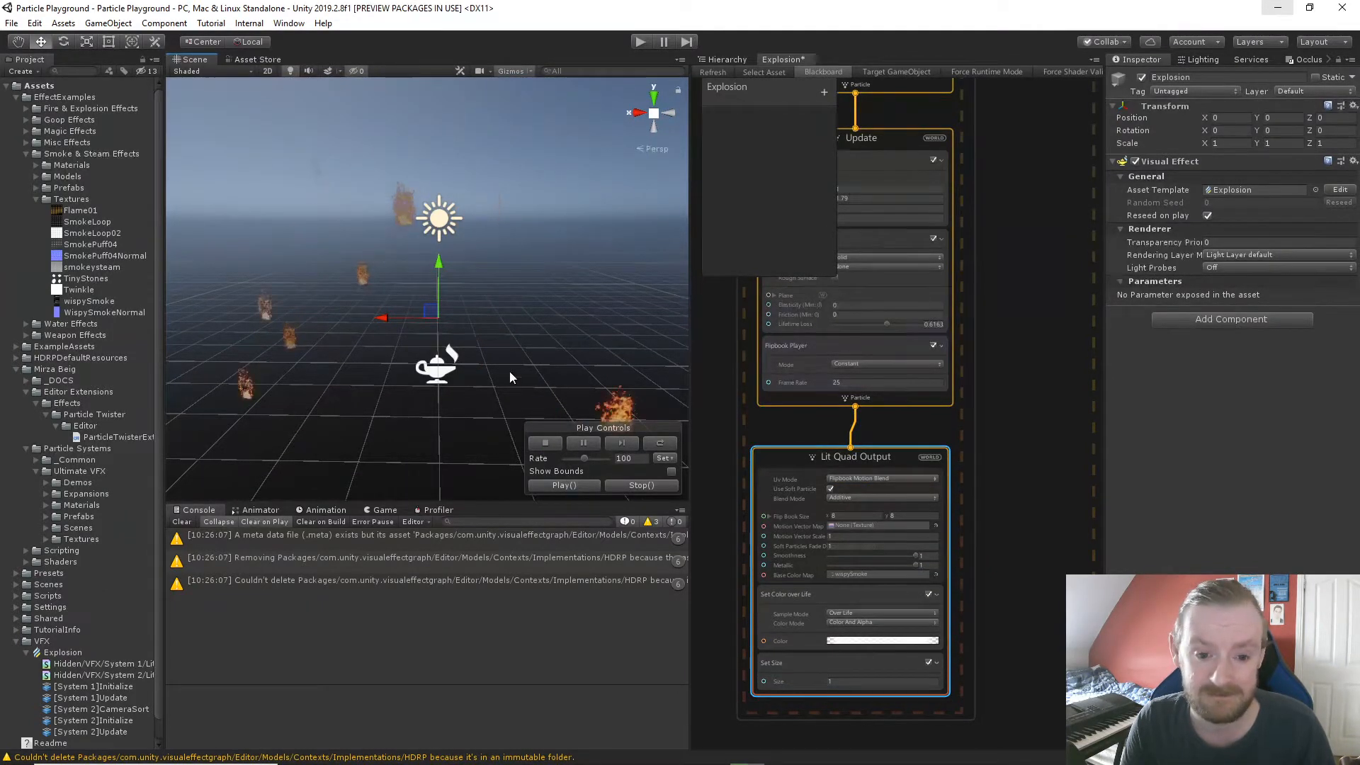
Replay the Explosion effect several times from different distances to examine how the smoke particles animate.
scroll(509, 372, "down", 6)
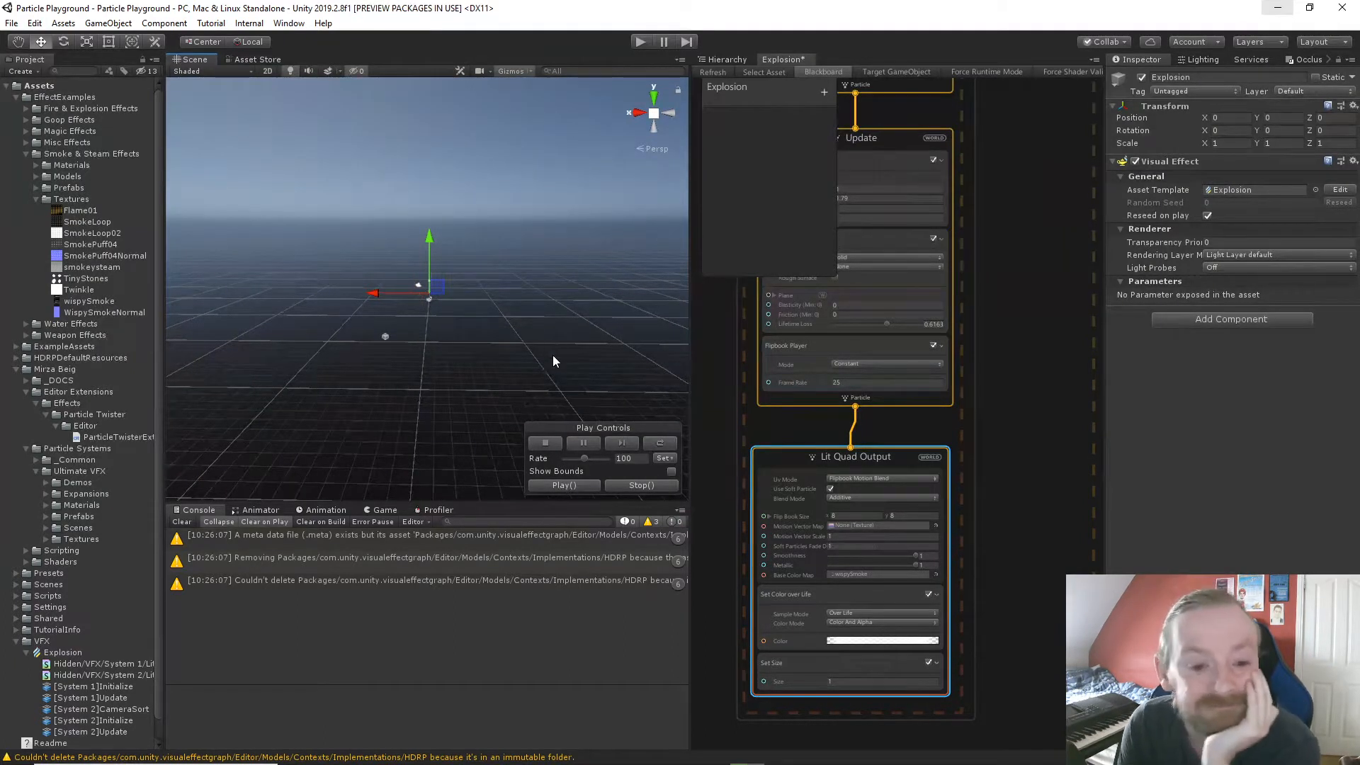
left_click(562, 485)
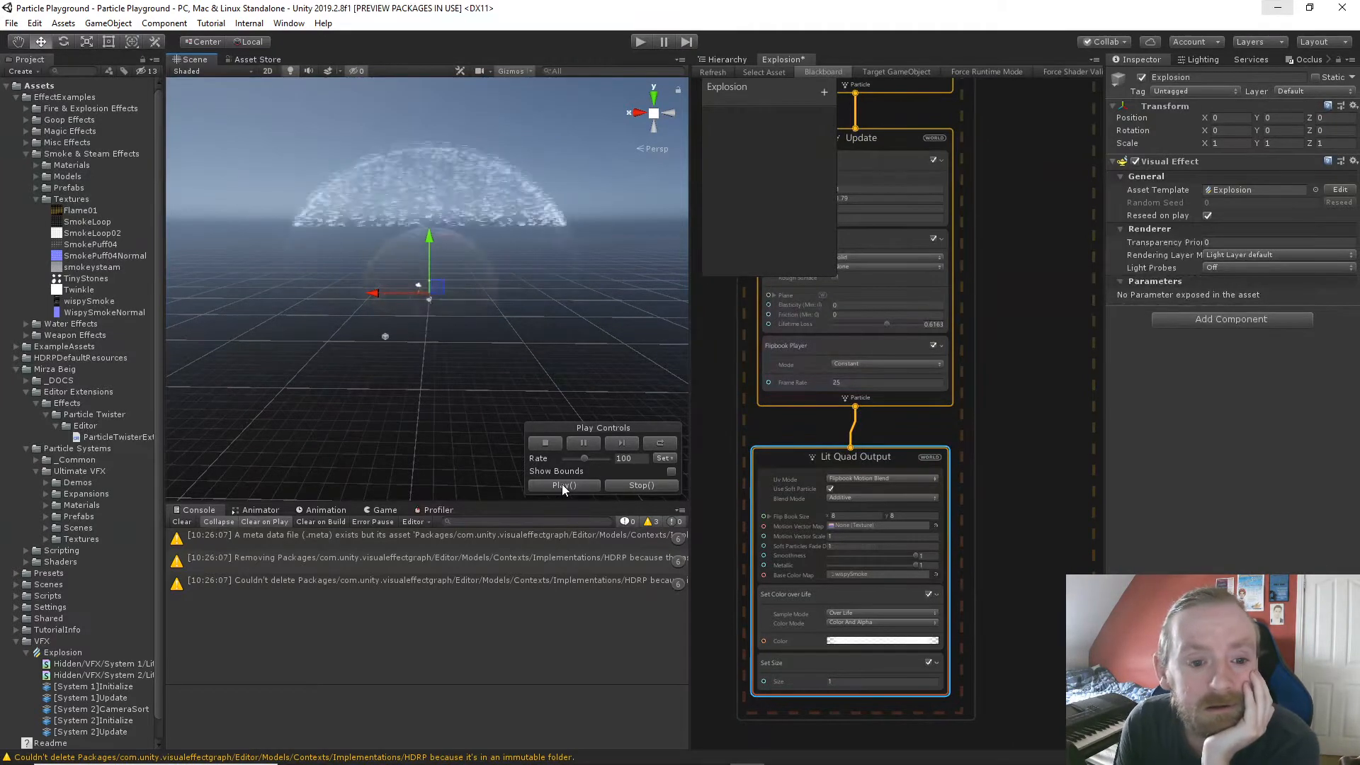
scroll(369, 275, "up", 2)
scroll(369, 275, "down", 2)
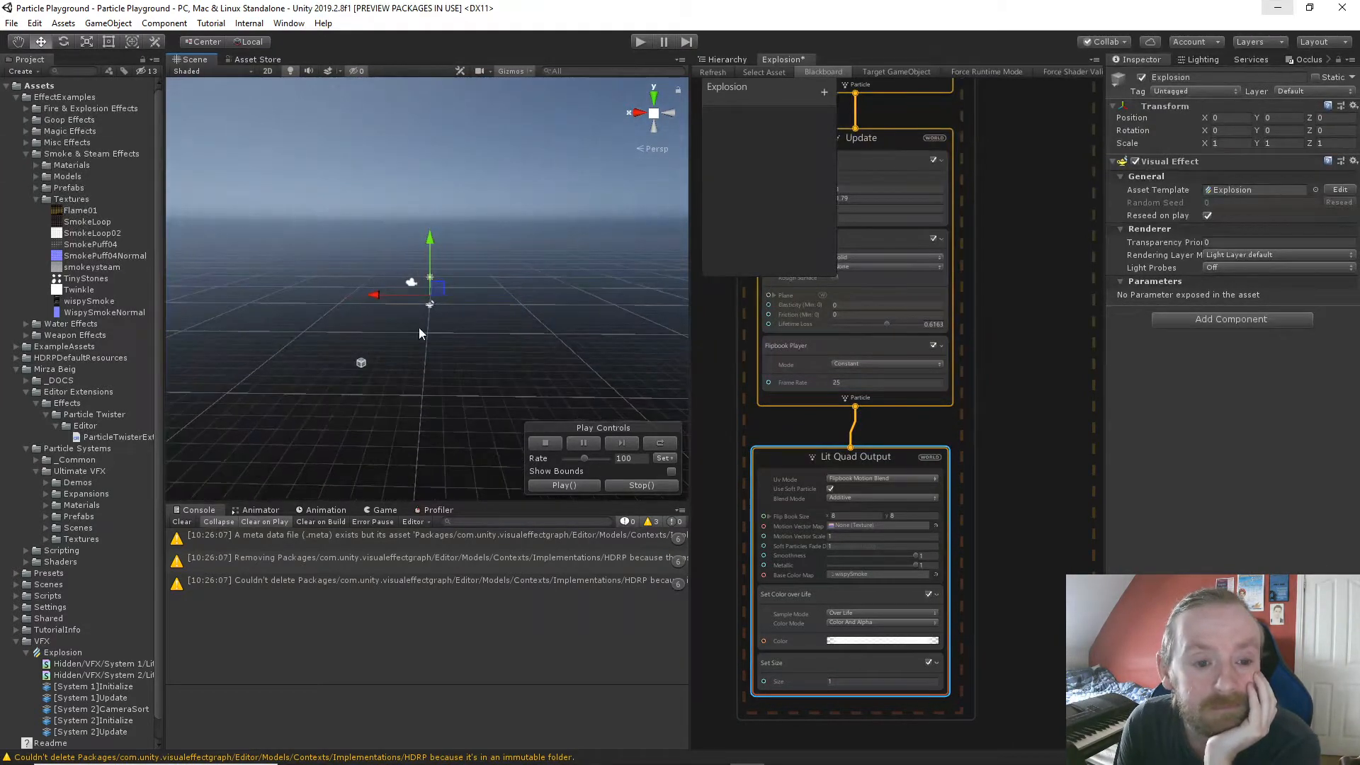
left_click(560, 487)
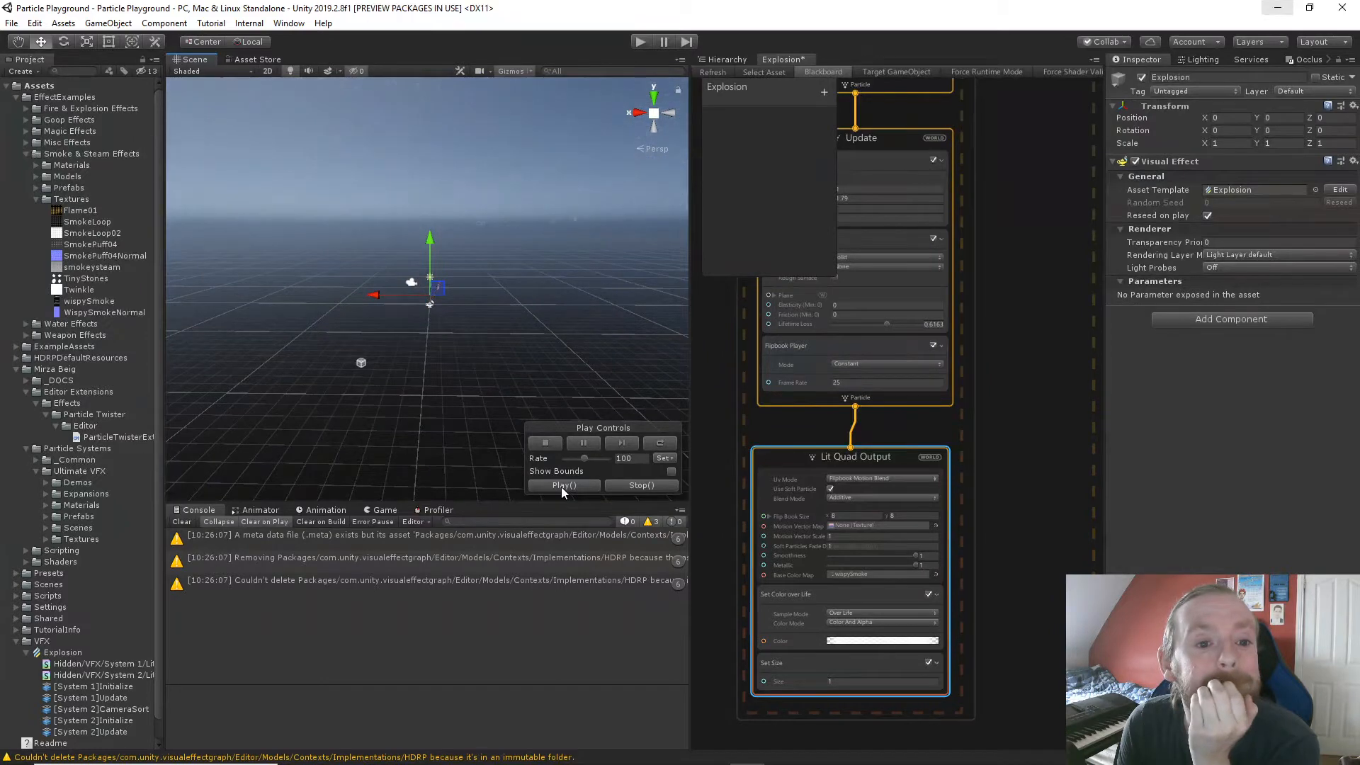
left_click(561, 487)
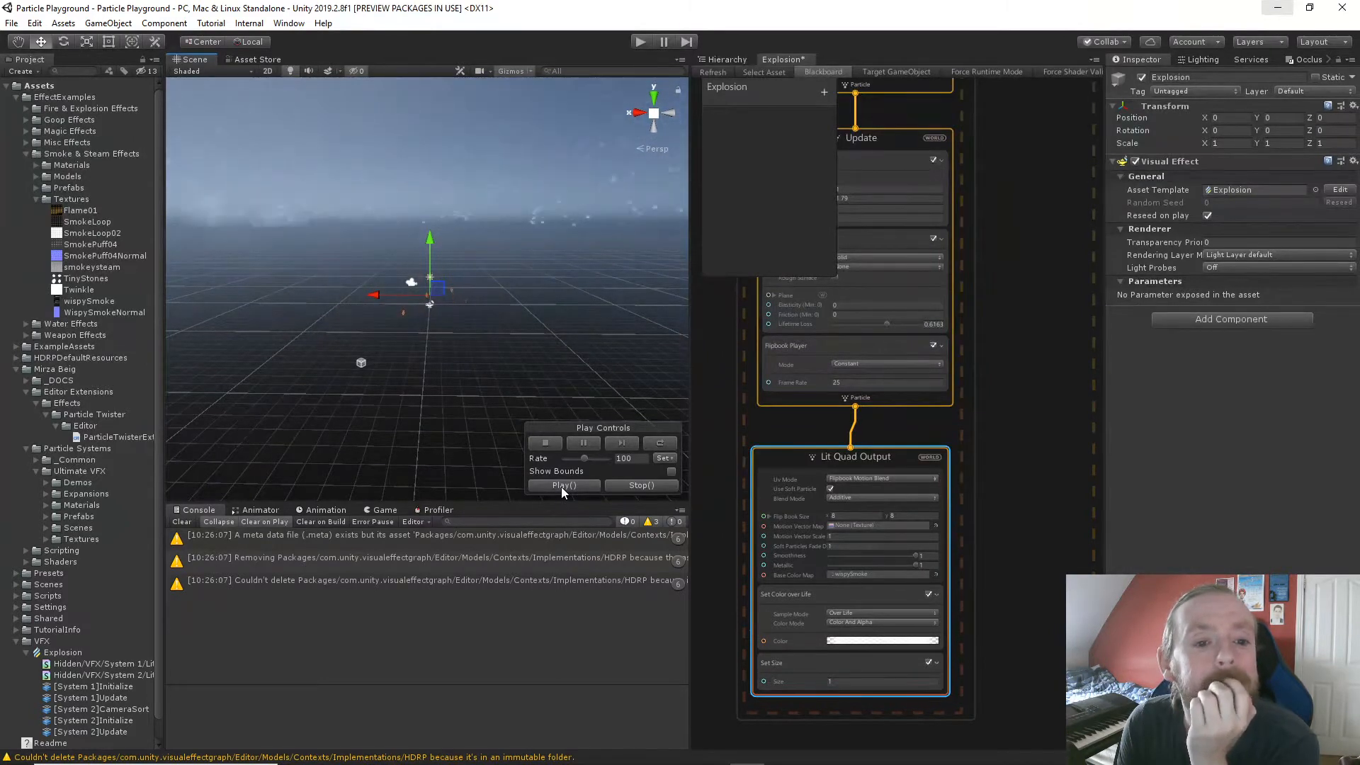
left_click(561, 486)
scroll(407, 326, "up", 3)
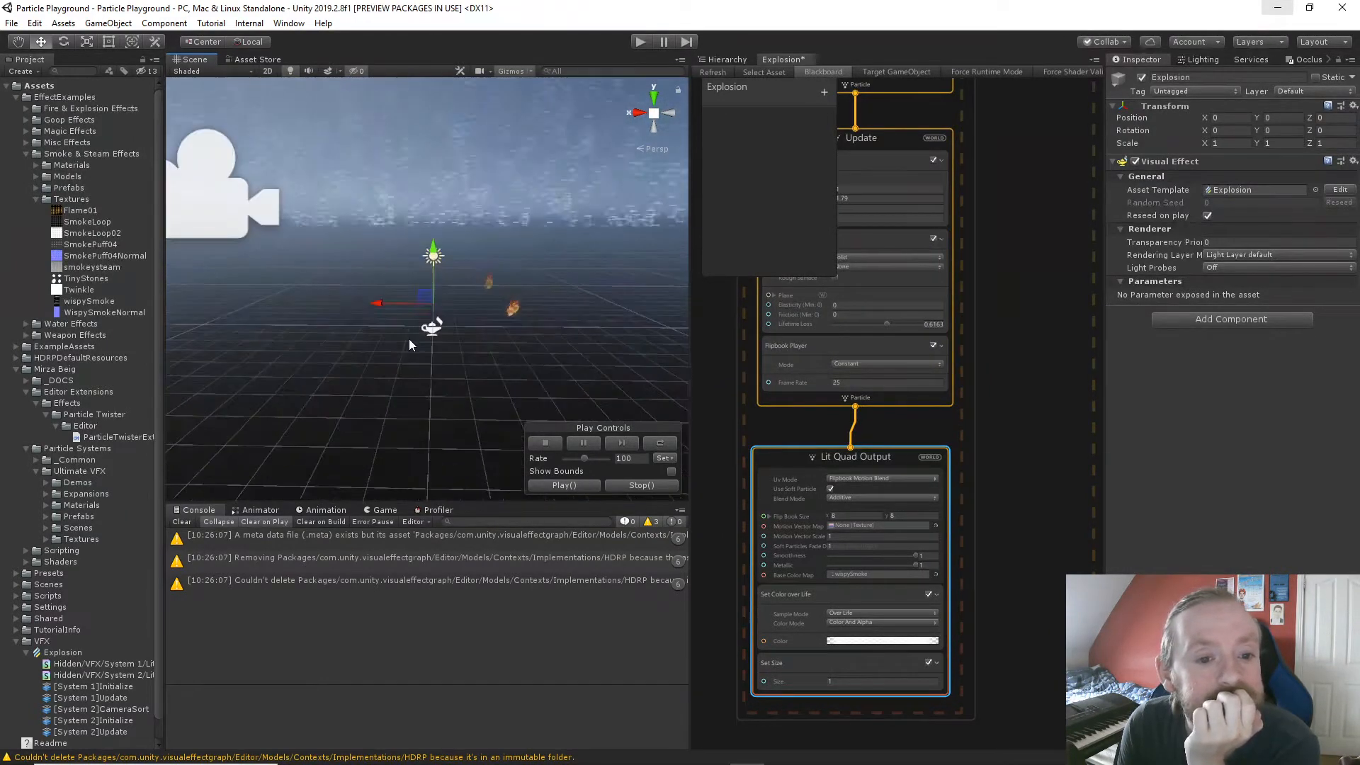
left_click(568, 485)
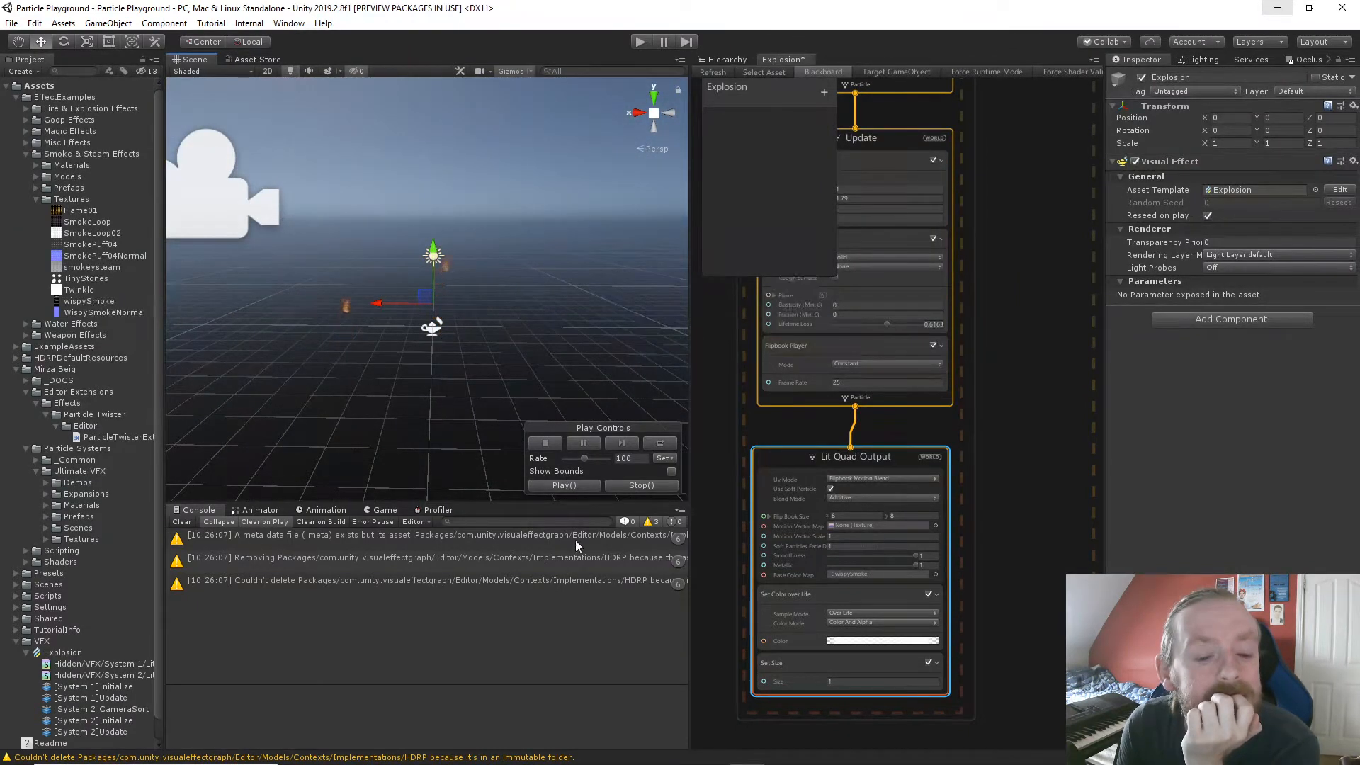
left_click(564, 486)
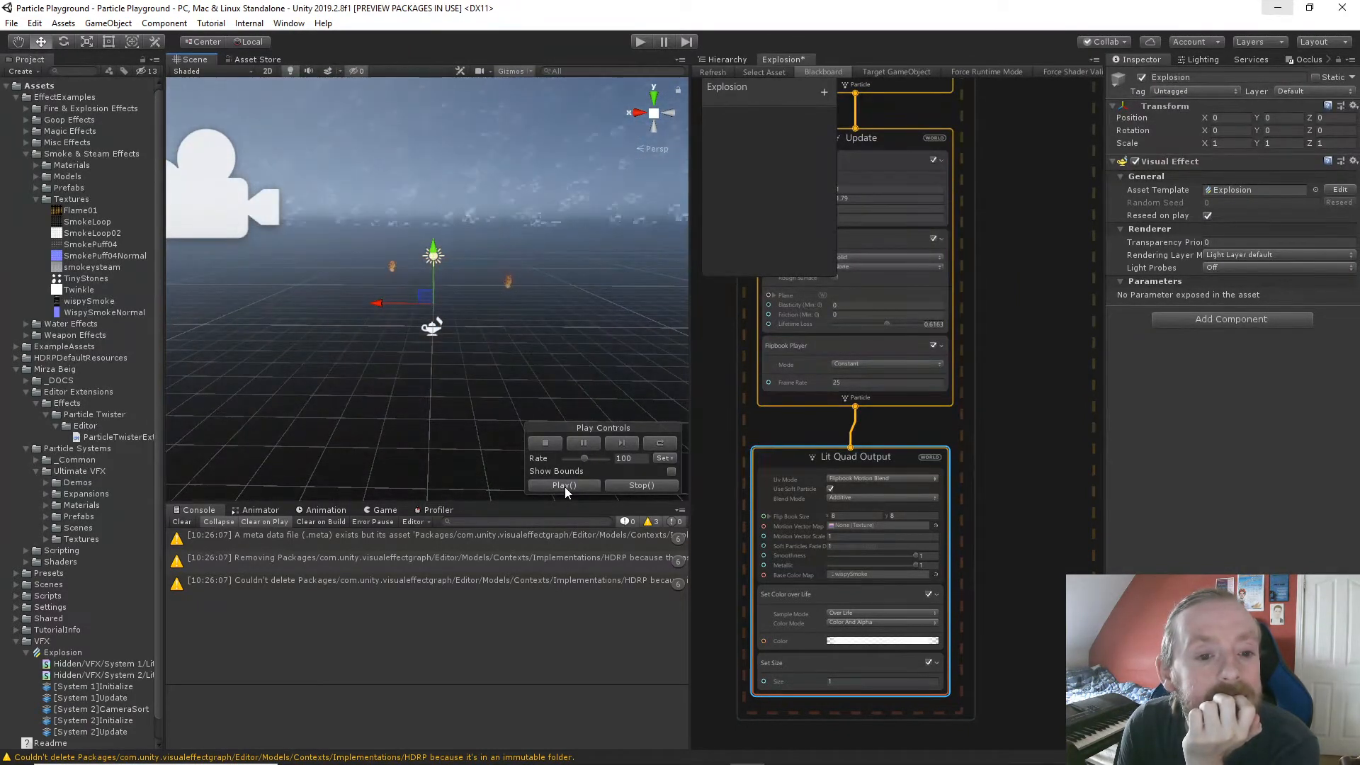
left_click(564, 487)
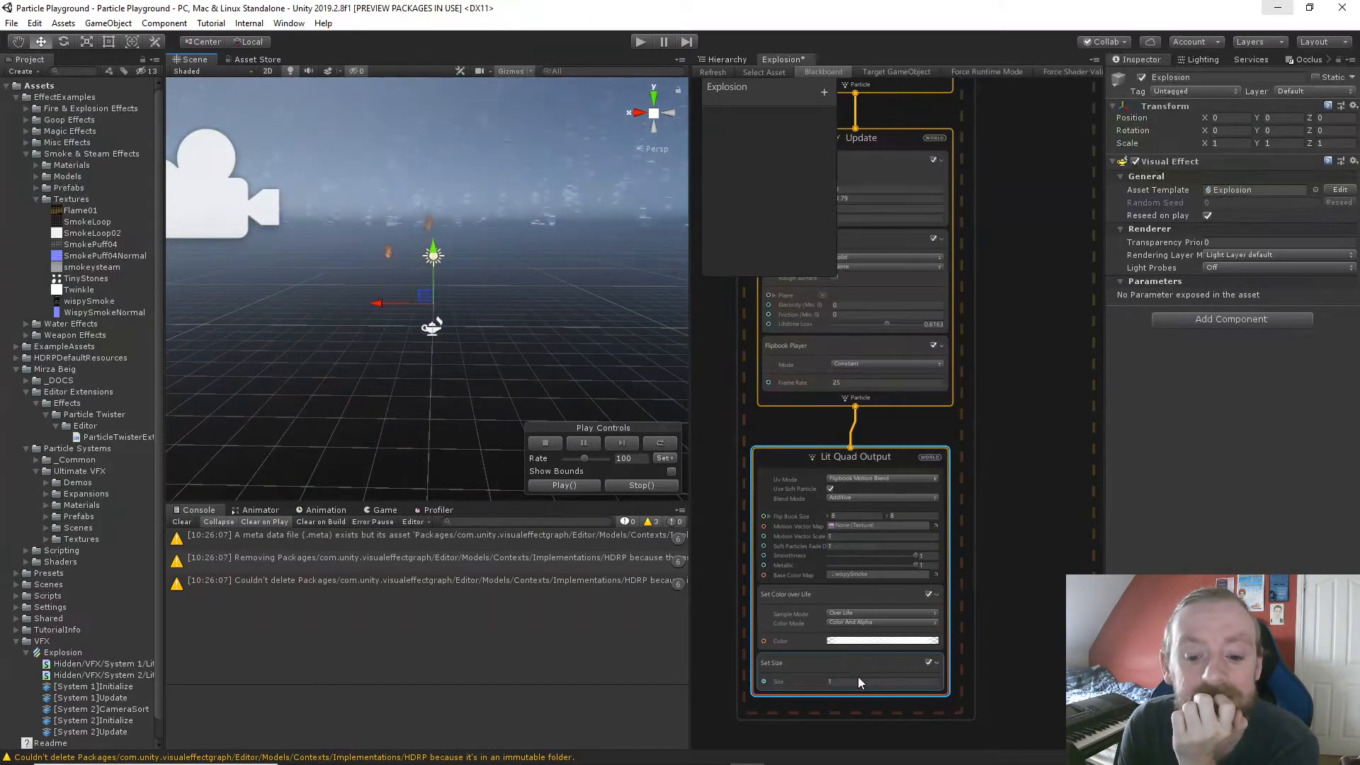
Set the Size in the first system's Lit Quad Output to 5 and replay the Explosion effect.
left_click(859, 678)
left_click(859, 679)
type("5")
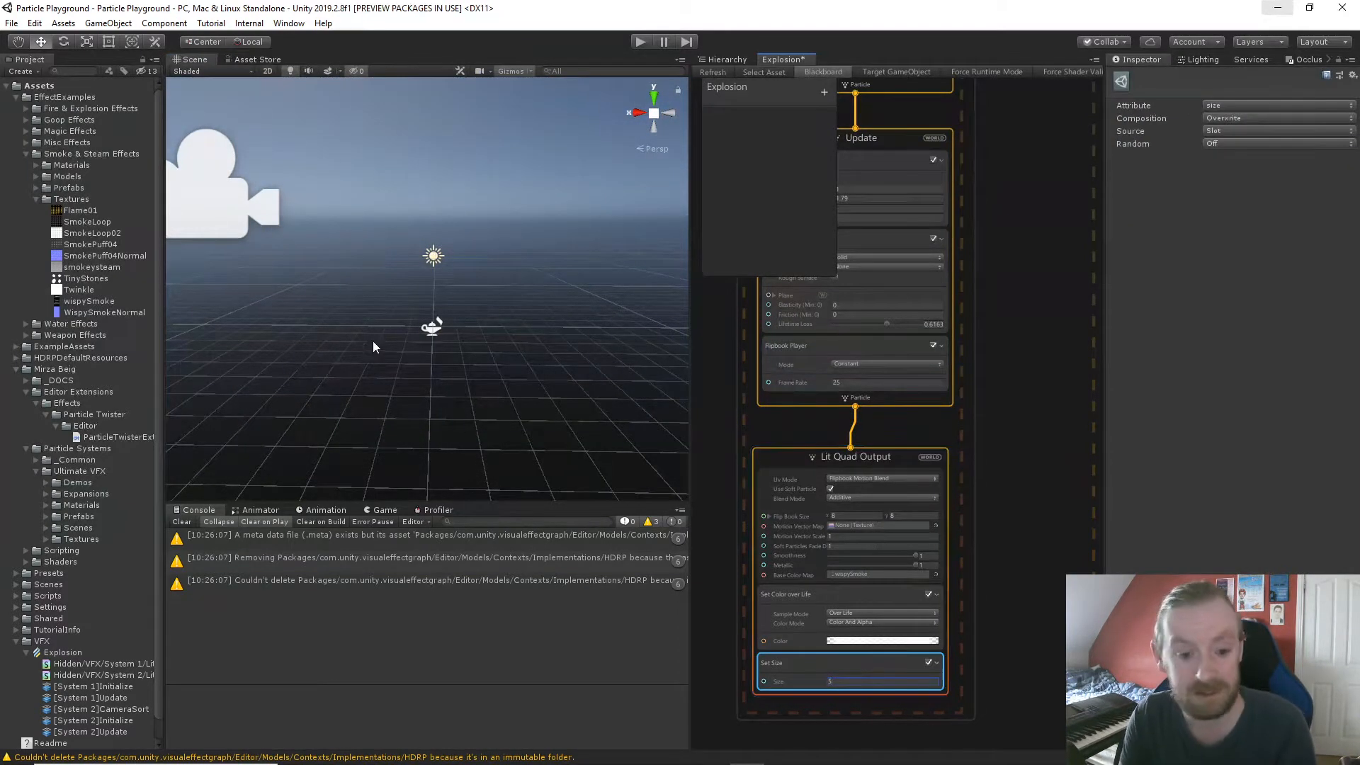
left_click(430, 330)
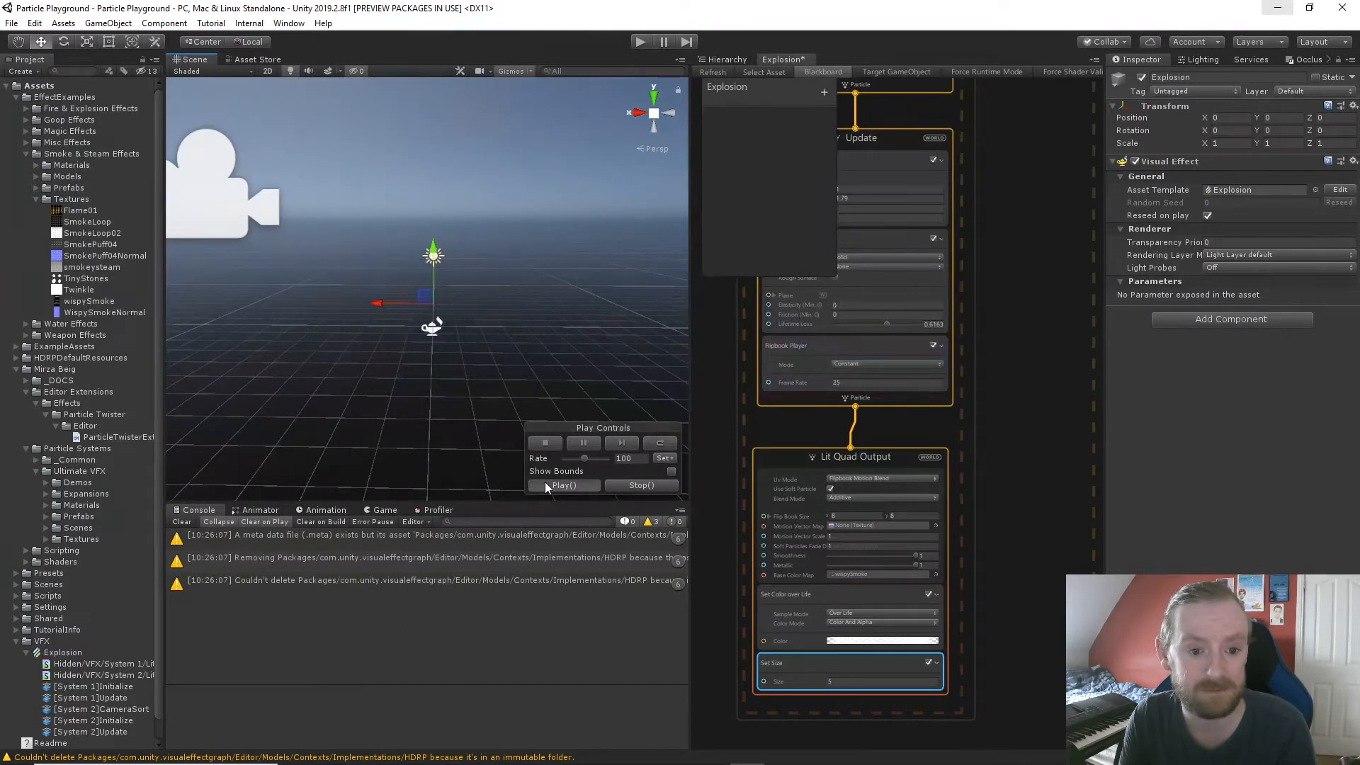
left_click(547, 485)
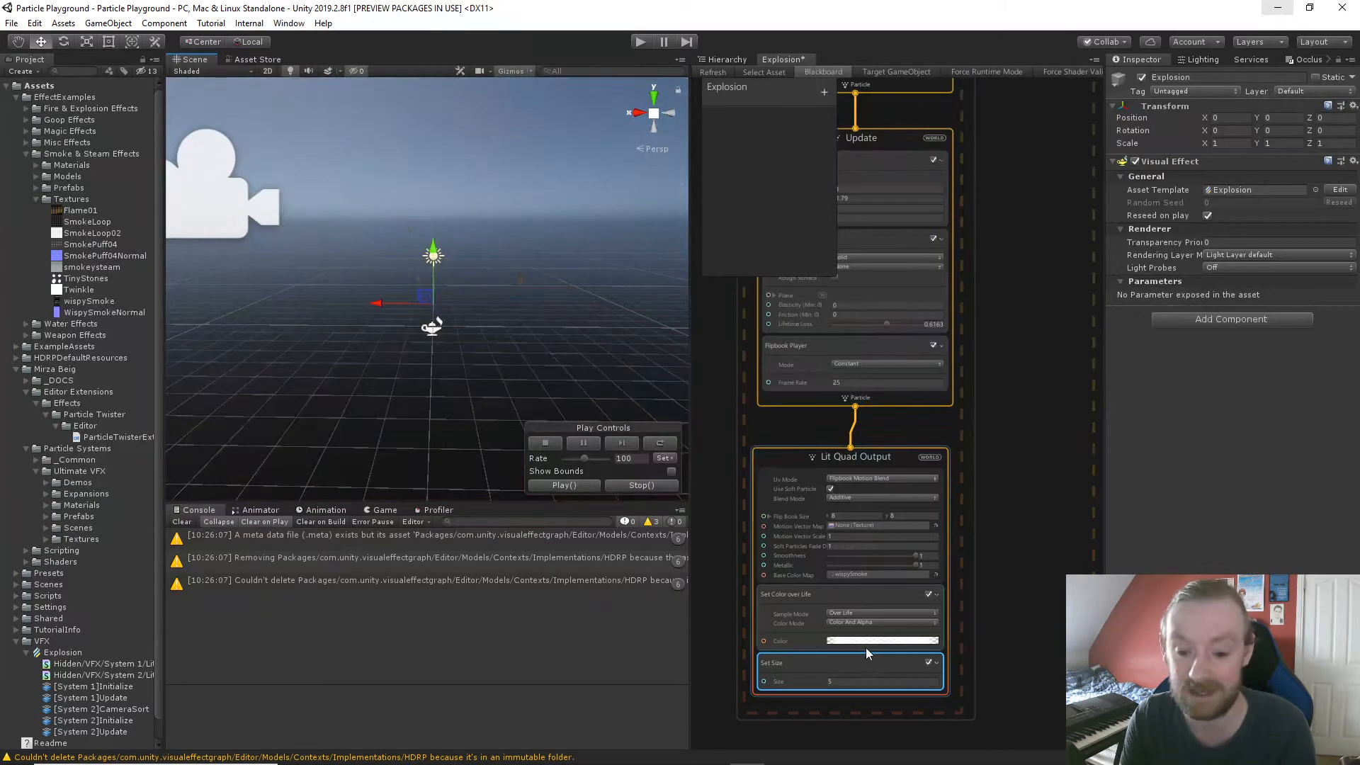
Set the Size in the first system's Lit Quad Output to 0.5 and replay the Explosion effect repeatedly.
left_click(861, 681)
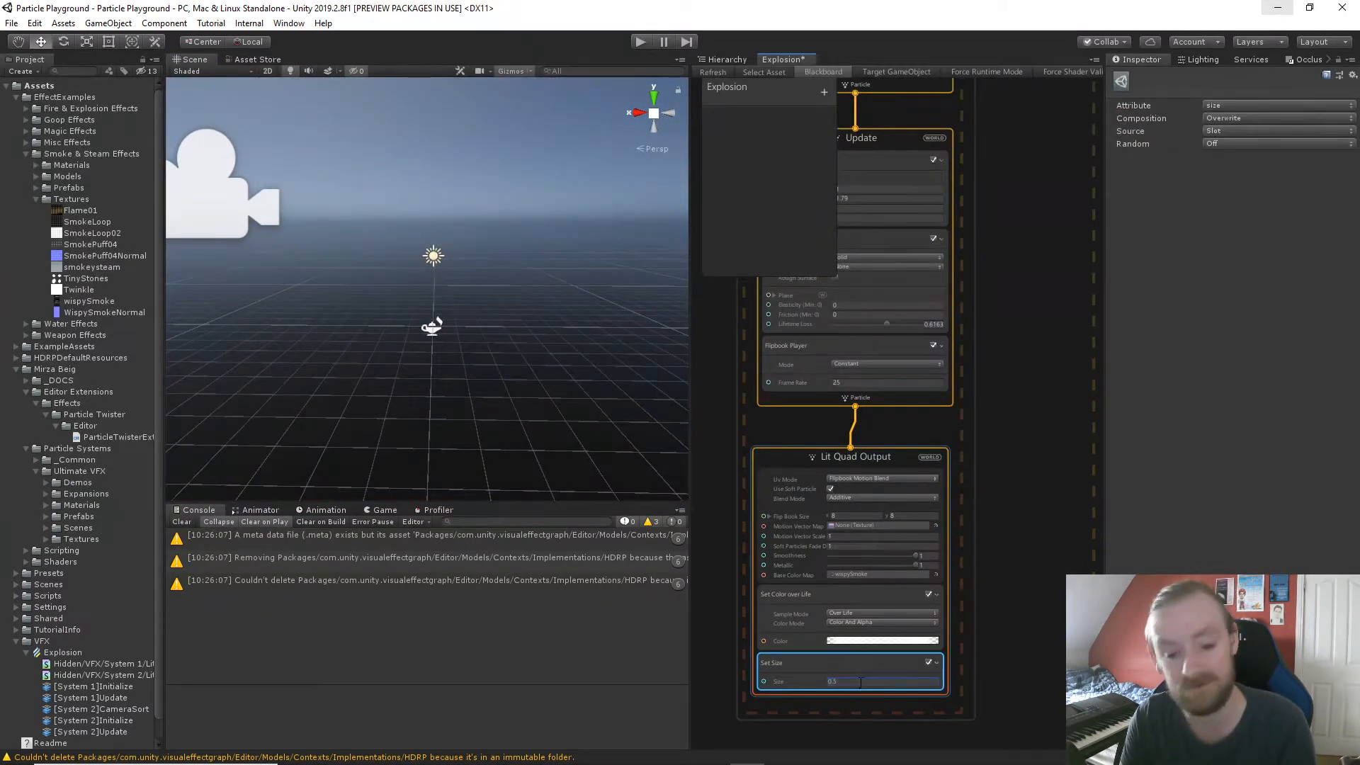
left_click(431, 330)
left_click(550, 484)
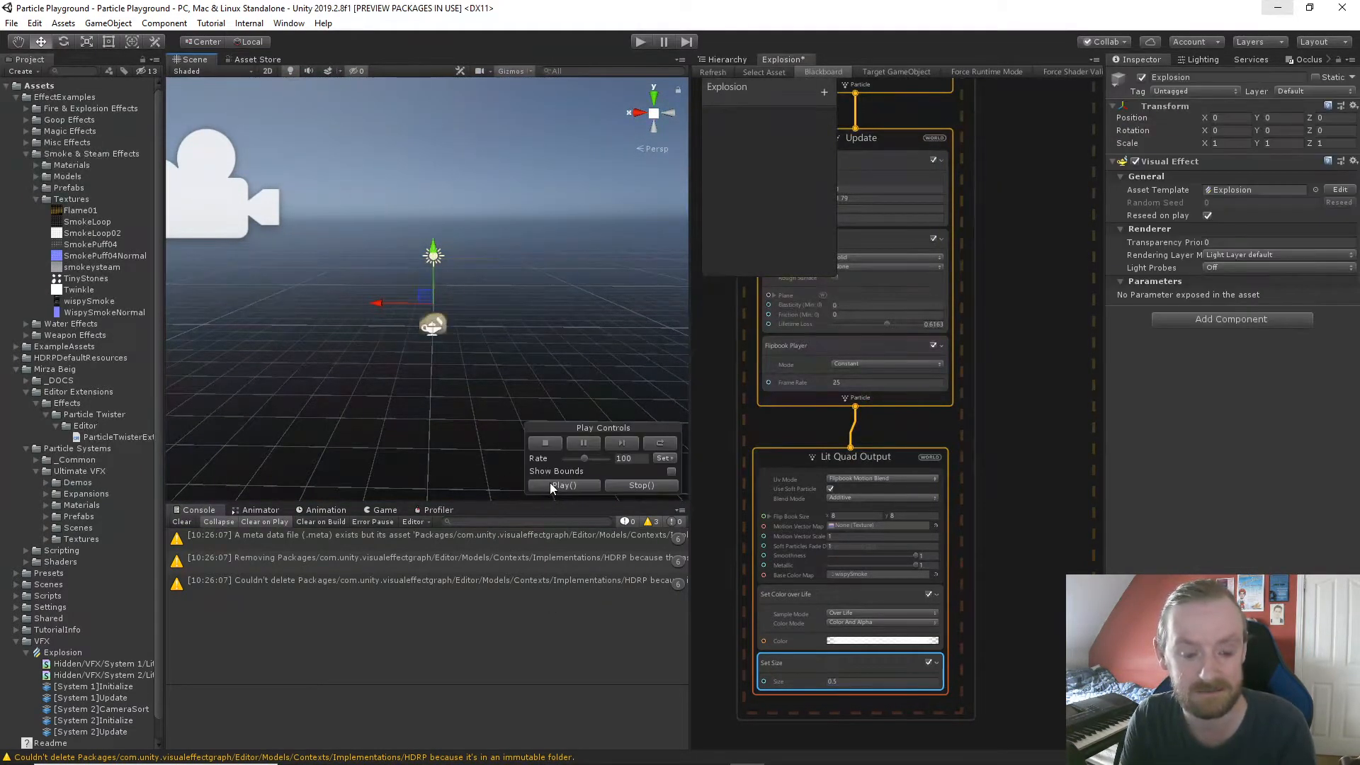
left_click(550, 485)
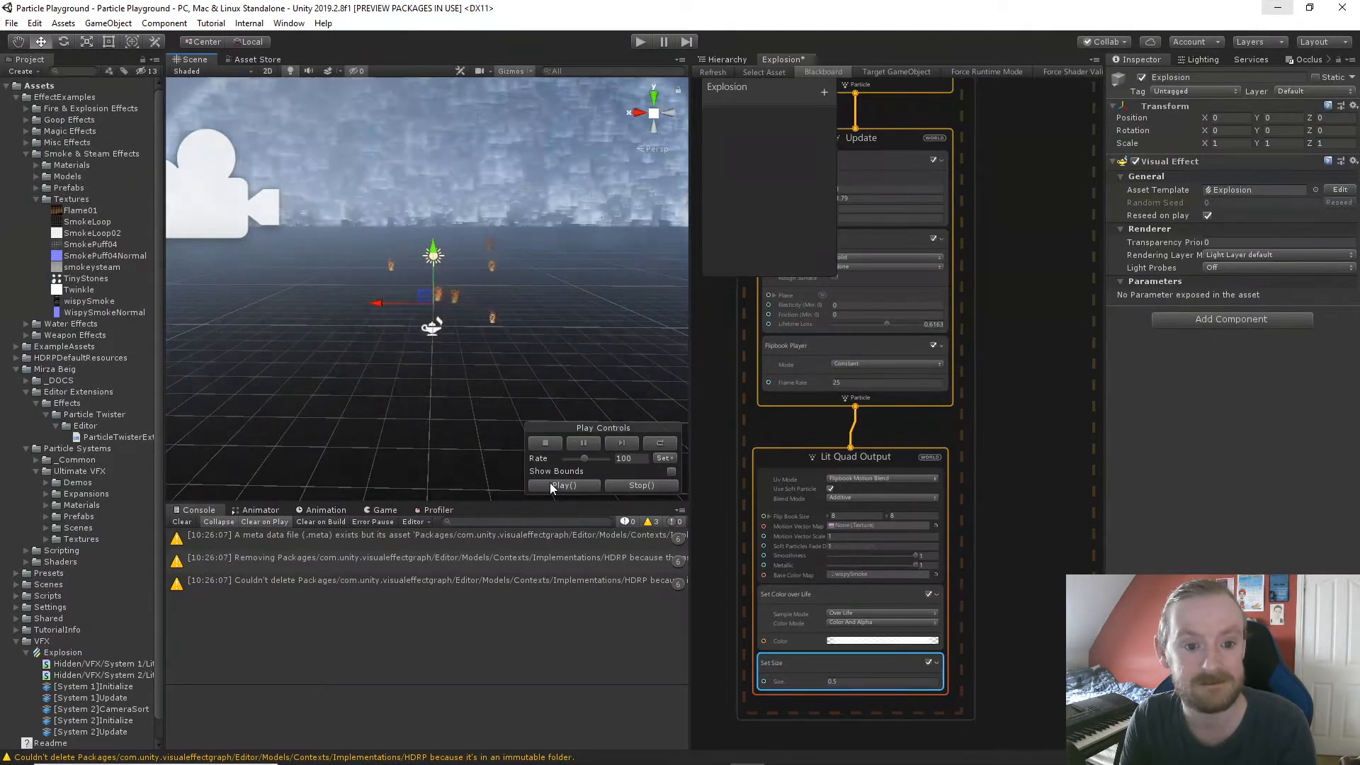
left_click(550, 485)
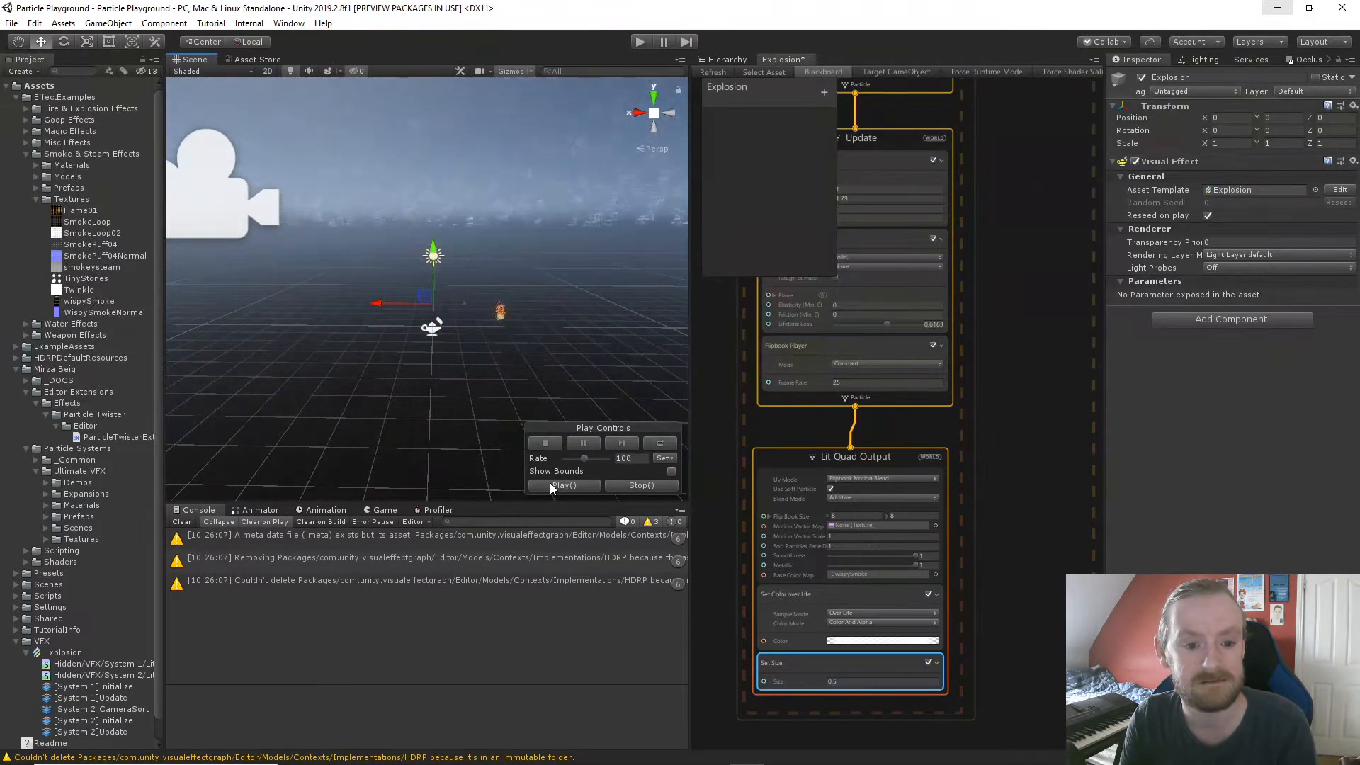
Pause and examine the Explosion effect, and set the Size in the ShockWave system's Lit Quad Output to 1.
left_click(580, 446)
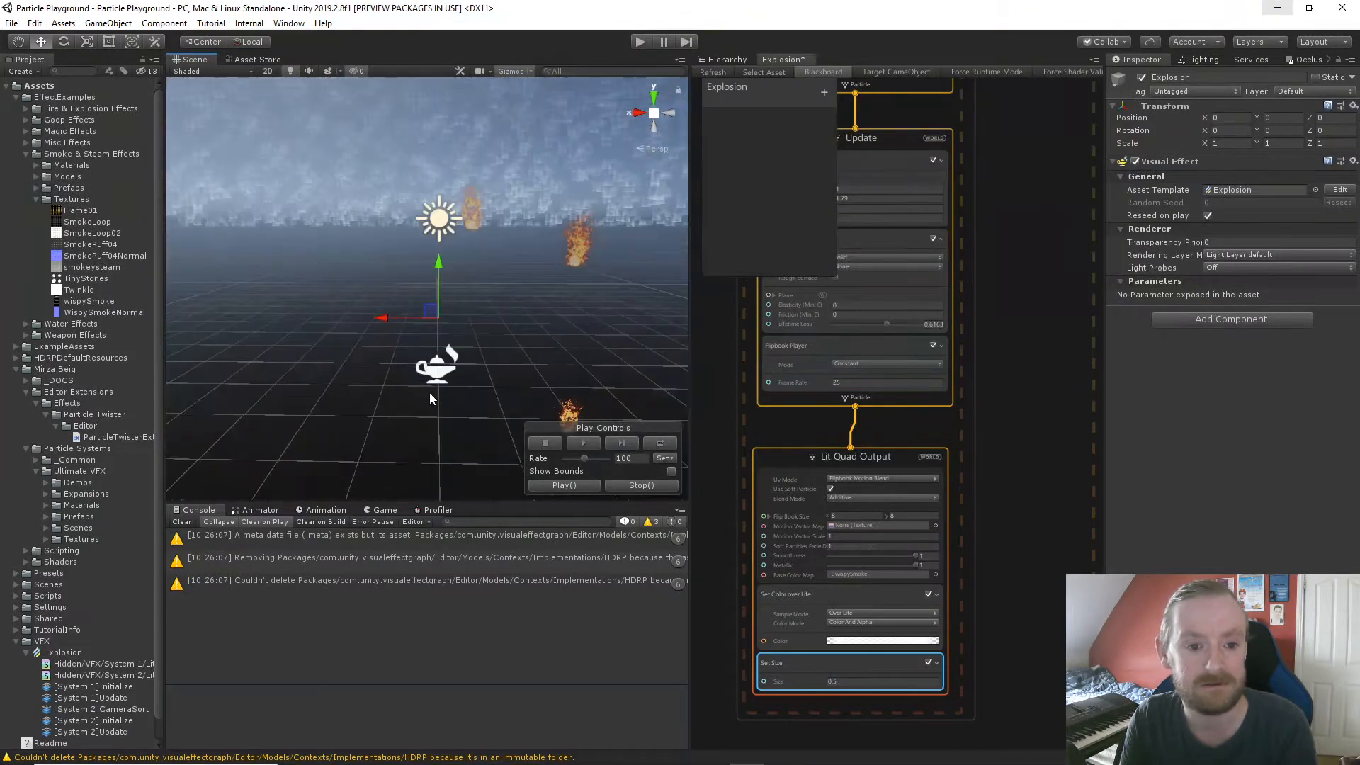
middle_click_drag(394, 342, 421, 484)
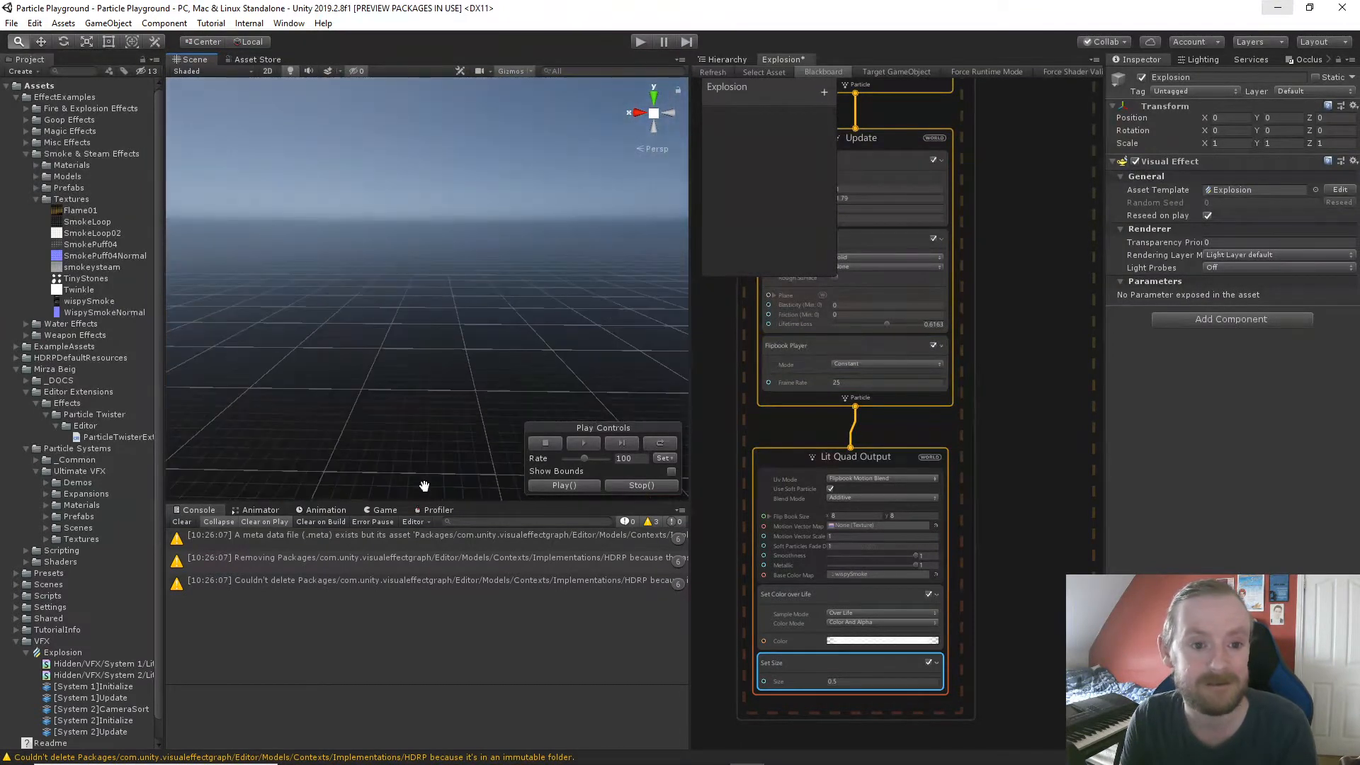
scroll(416, 391, "down", 6)
left_click(416, 387)
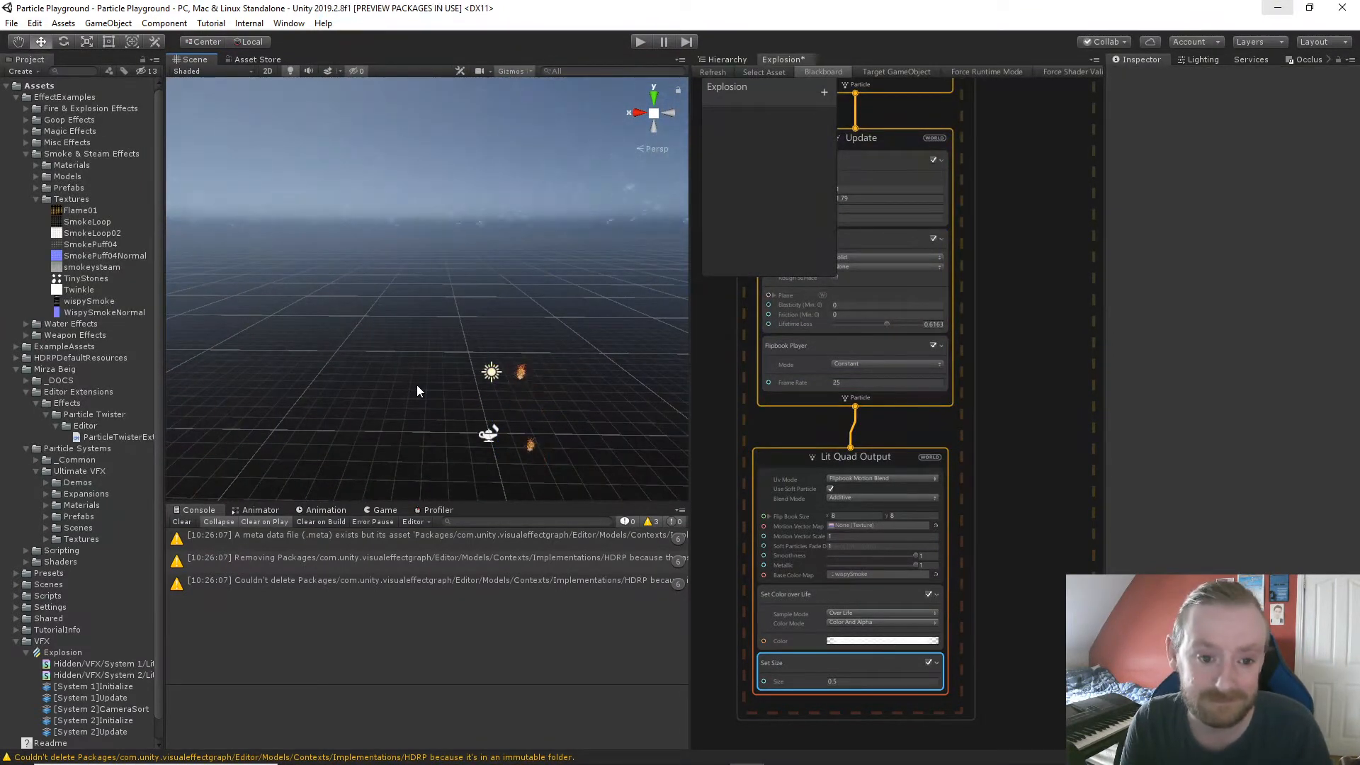
left_click(490, 435)
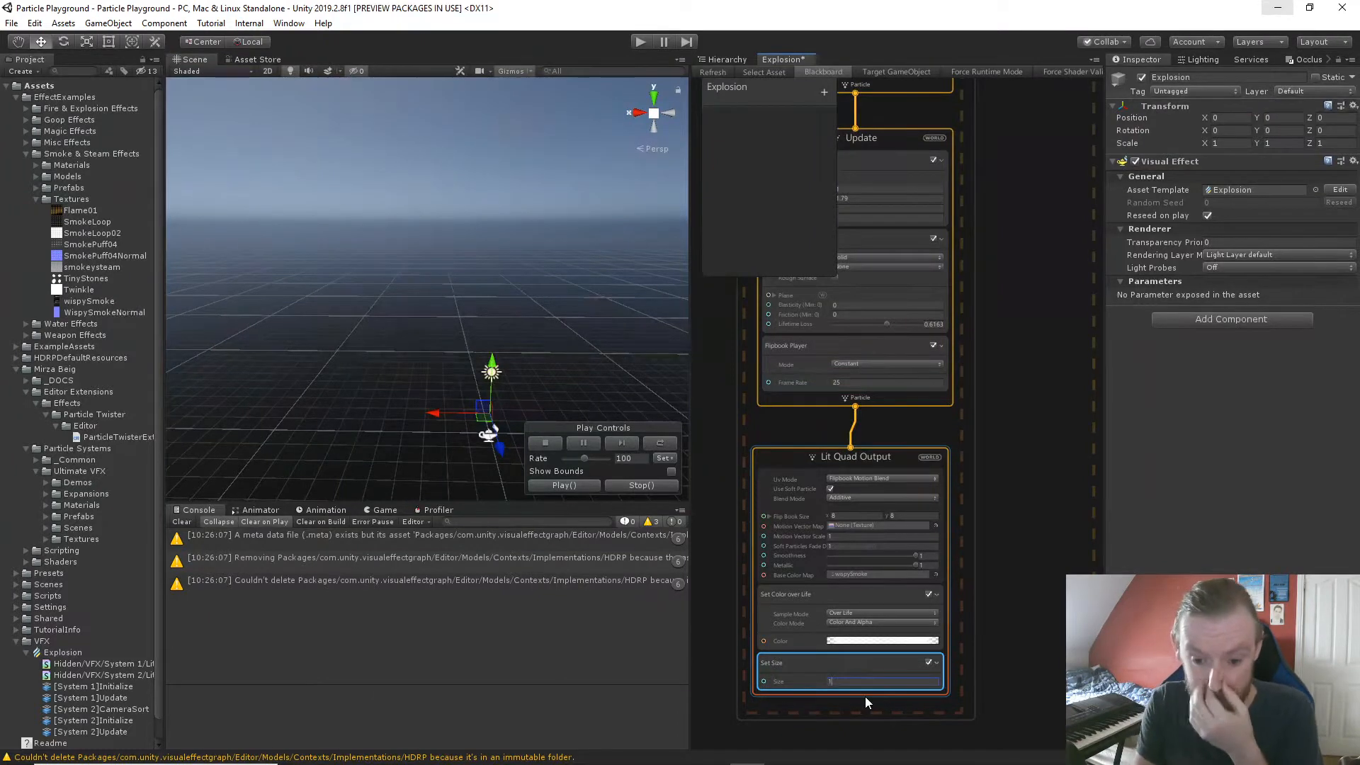
Set the Count of the ShockWave system's Single Burst to 1000 and replay the Explosion effect.
middle_click_drag(1012, 439, 1079, 715)
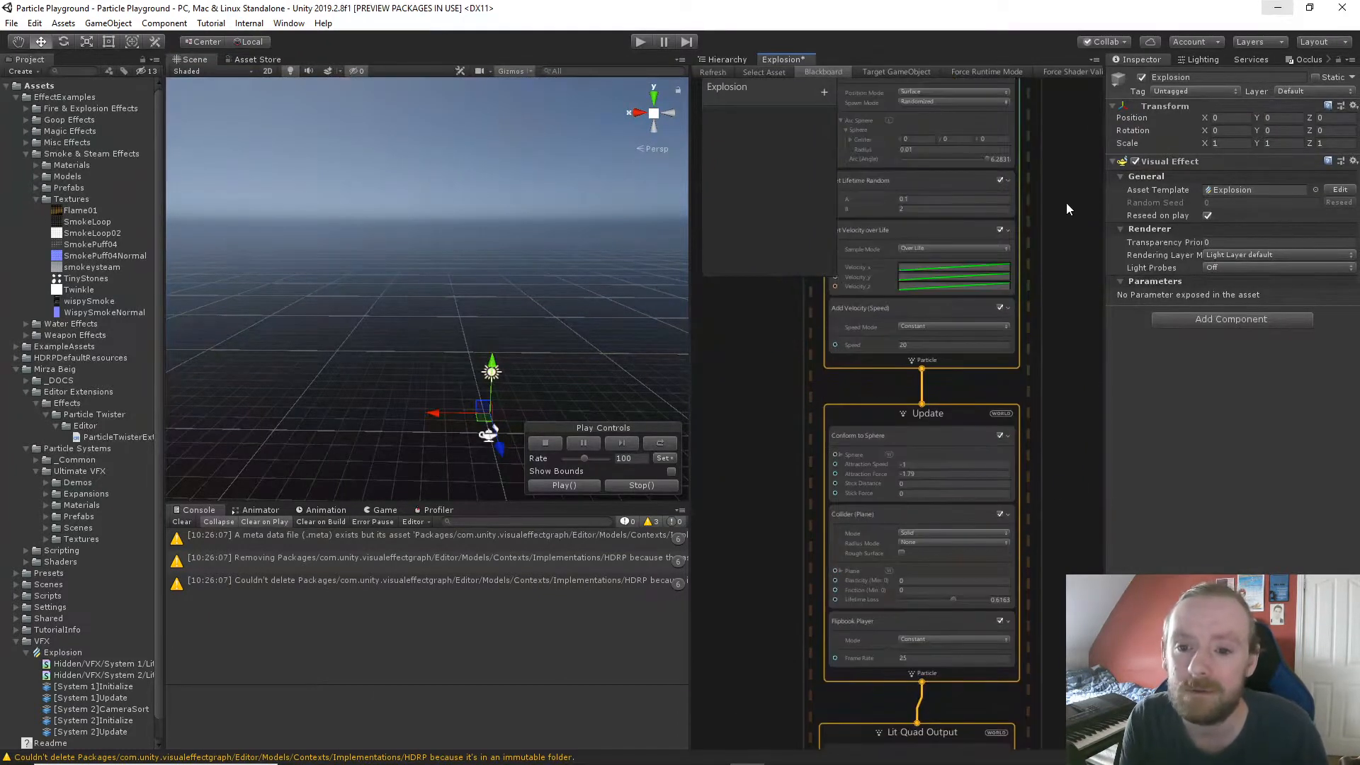
mouse_move(1056, 230)
middle_mouse_down()
mouse_move(1030, 408)
mouse_move(1031, 578)
middle_mouse_up()
middle_click_drag(1018, 470, 1034, 560)
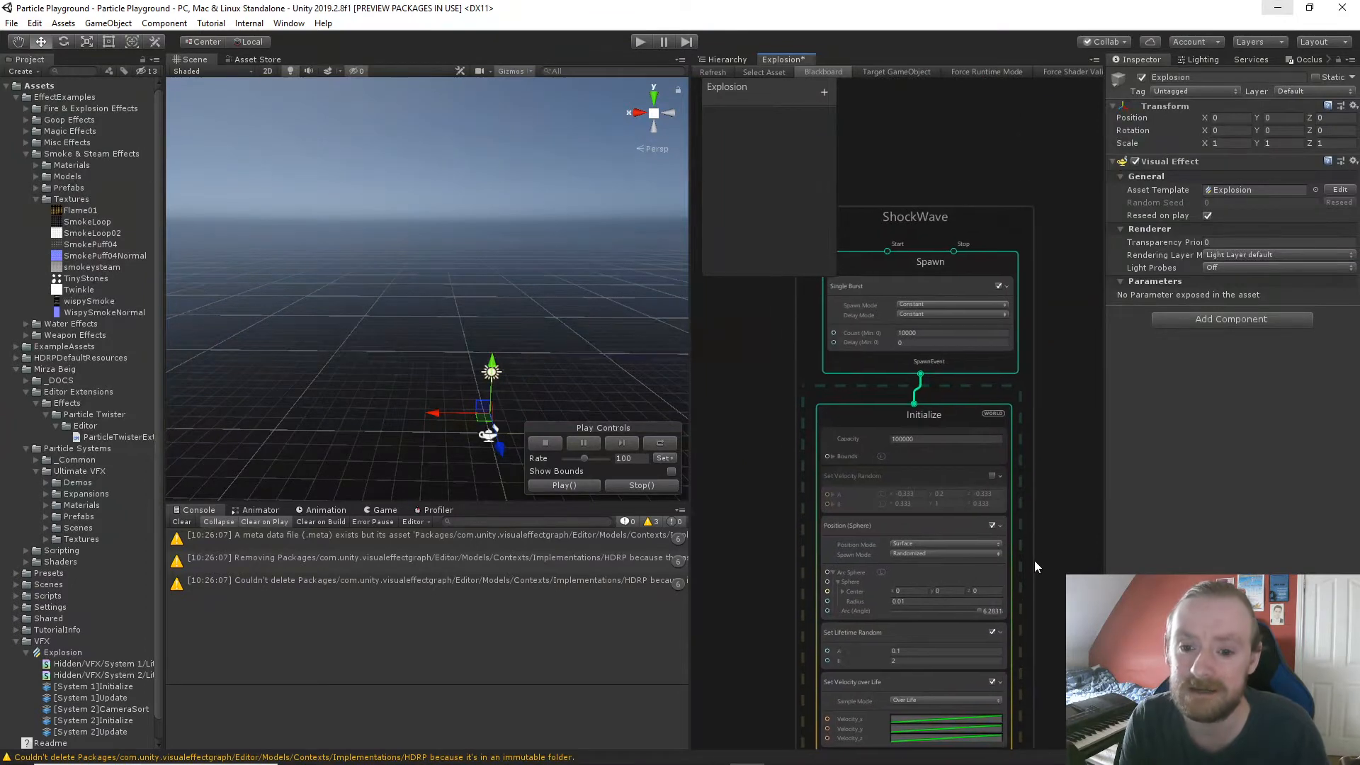
left_click(941, 332)
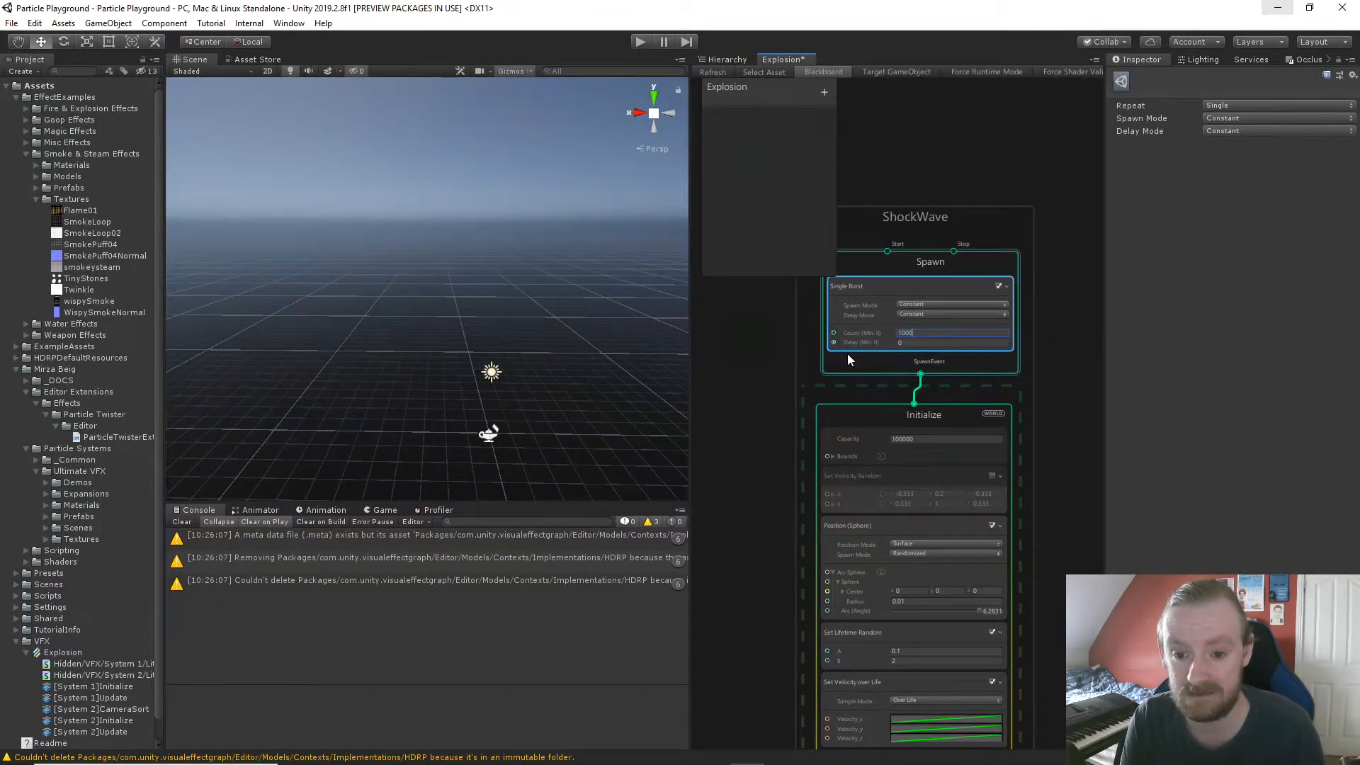
left_click(489, 434)
left_click(572, 486)
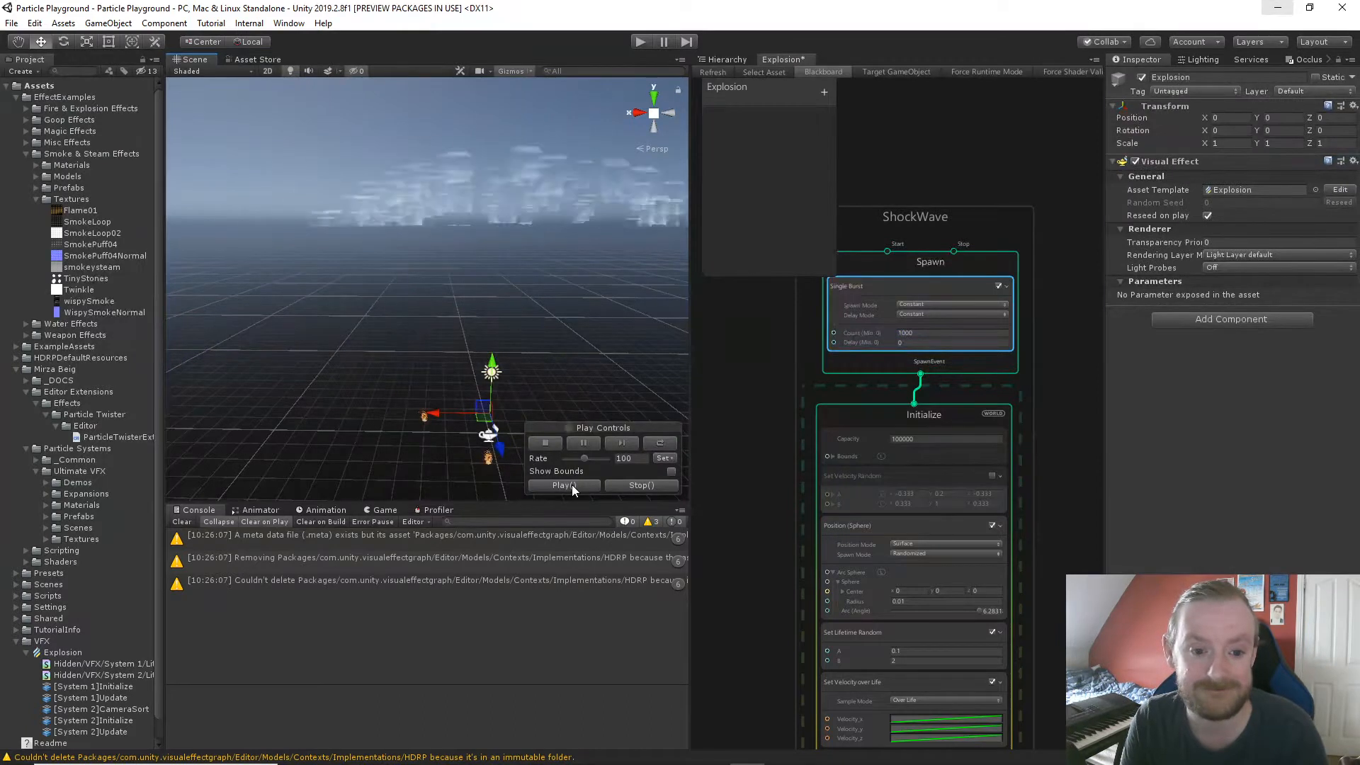
left_click(571, 486)
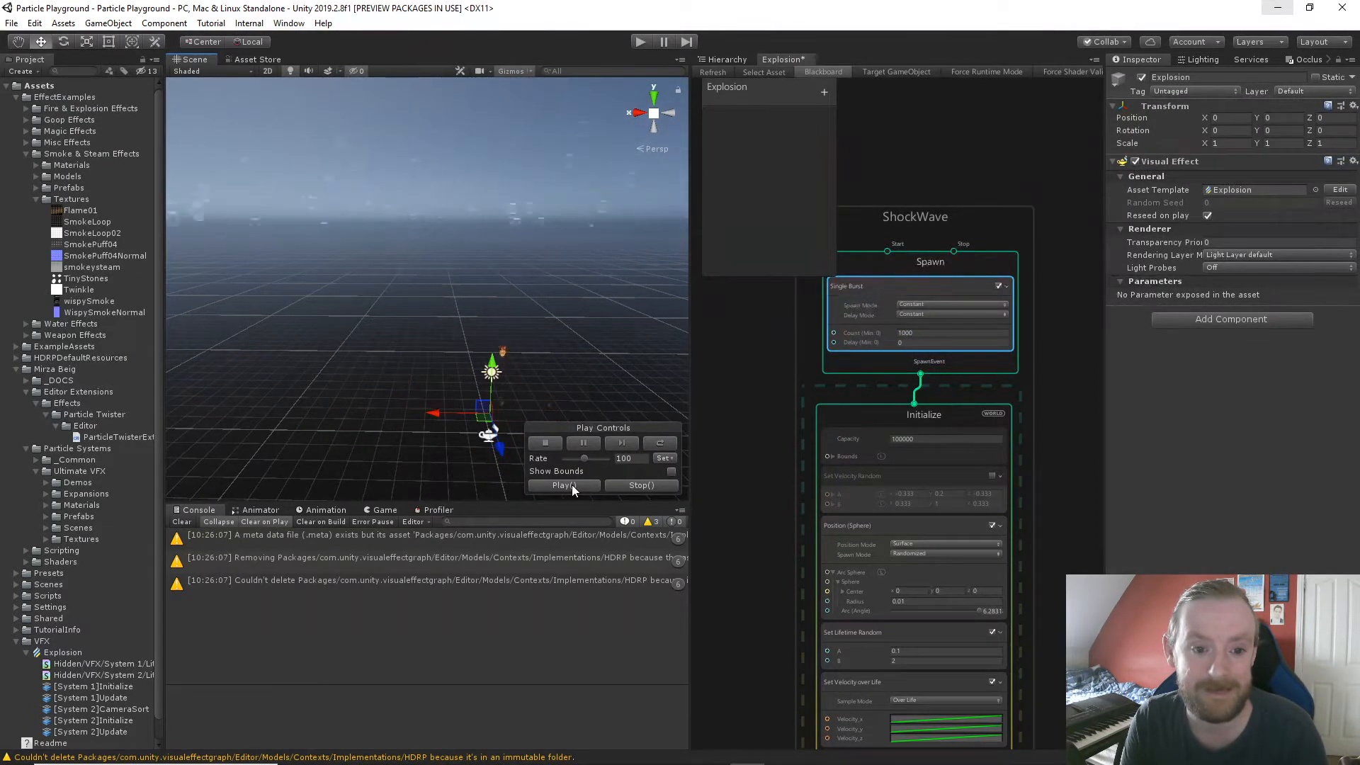
Set the Count of the ShockWave system's Single Burst to 5000 and replay the Explosion effect repeatedly from near and far.
left_click(938, 333)
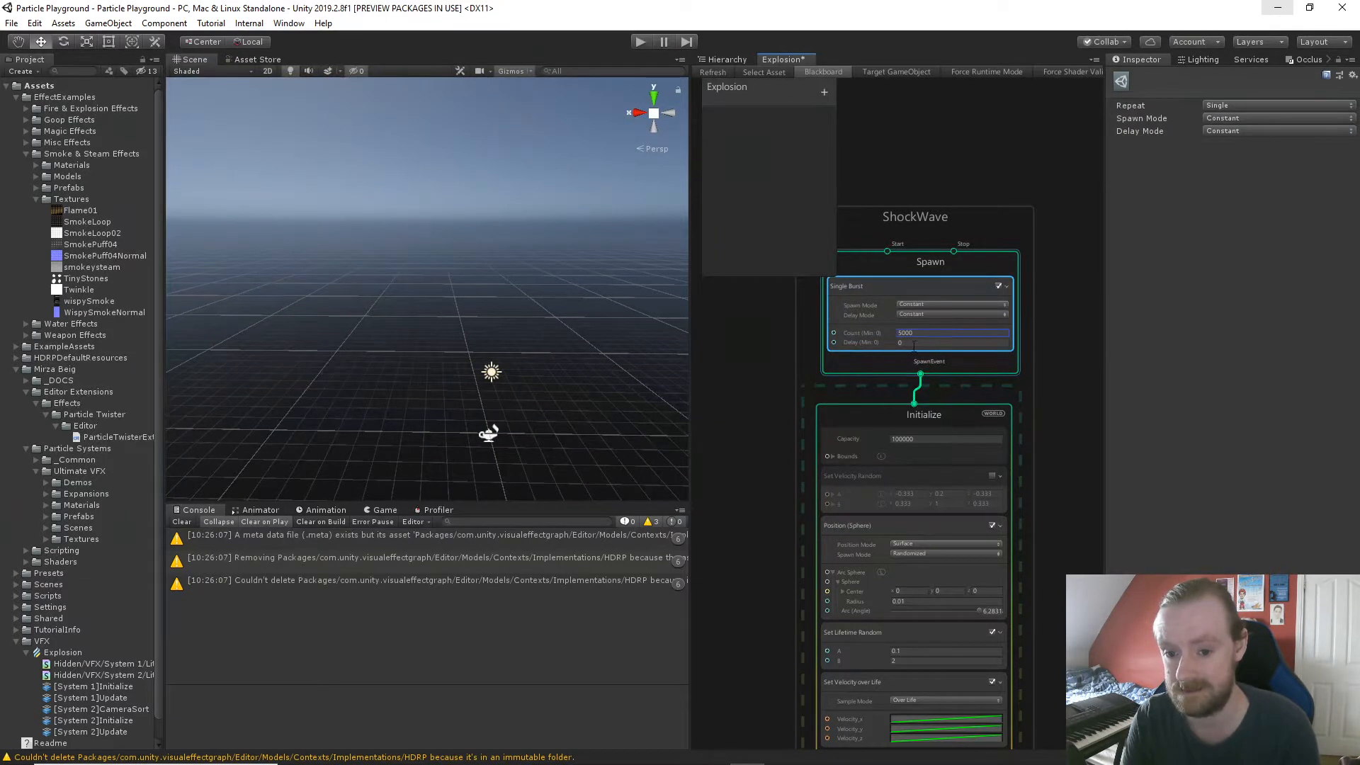
left_click(496, 434)
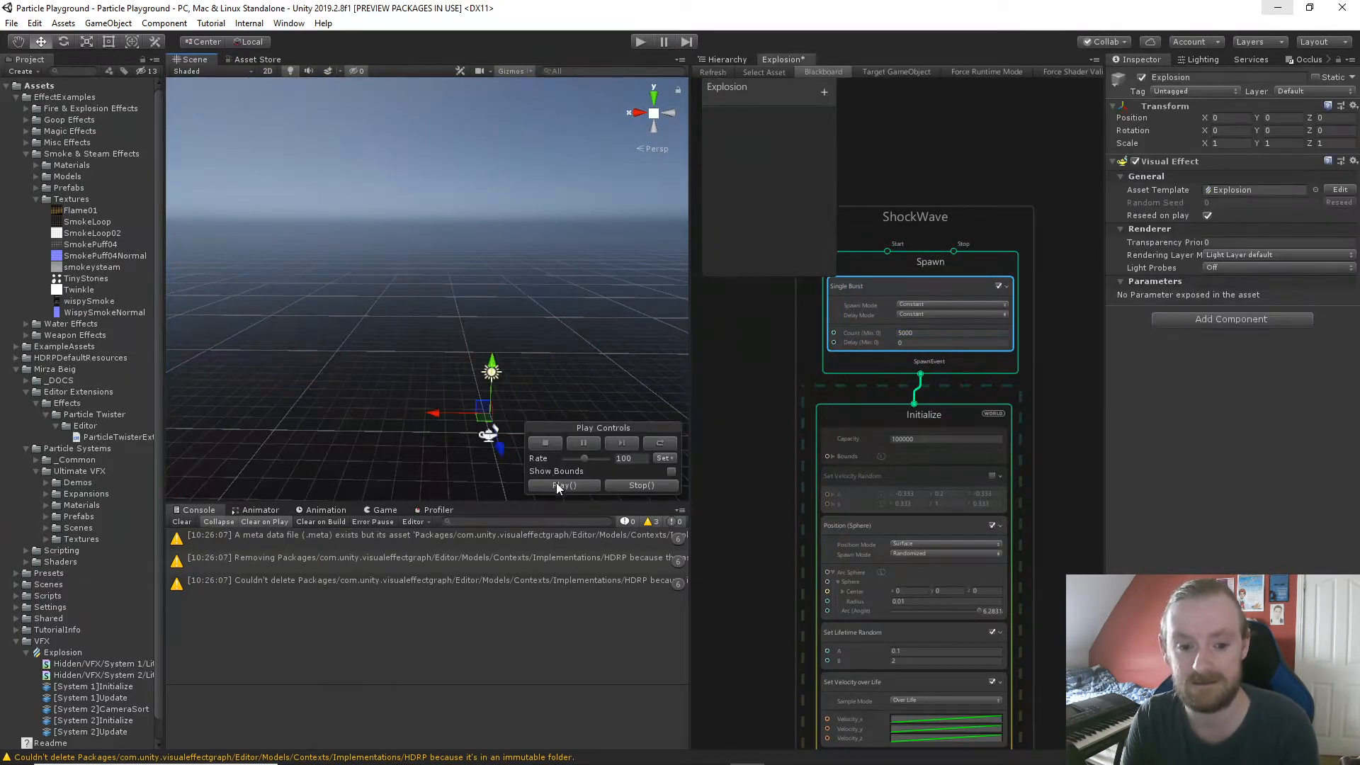
left_click(557, 486)
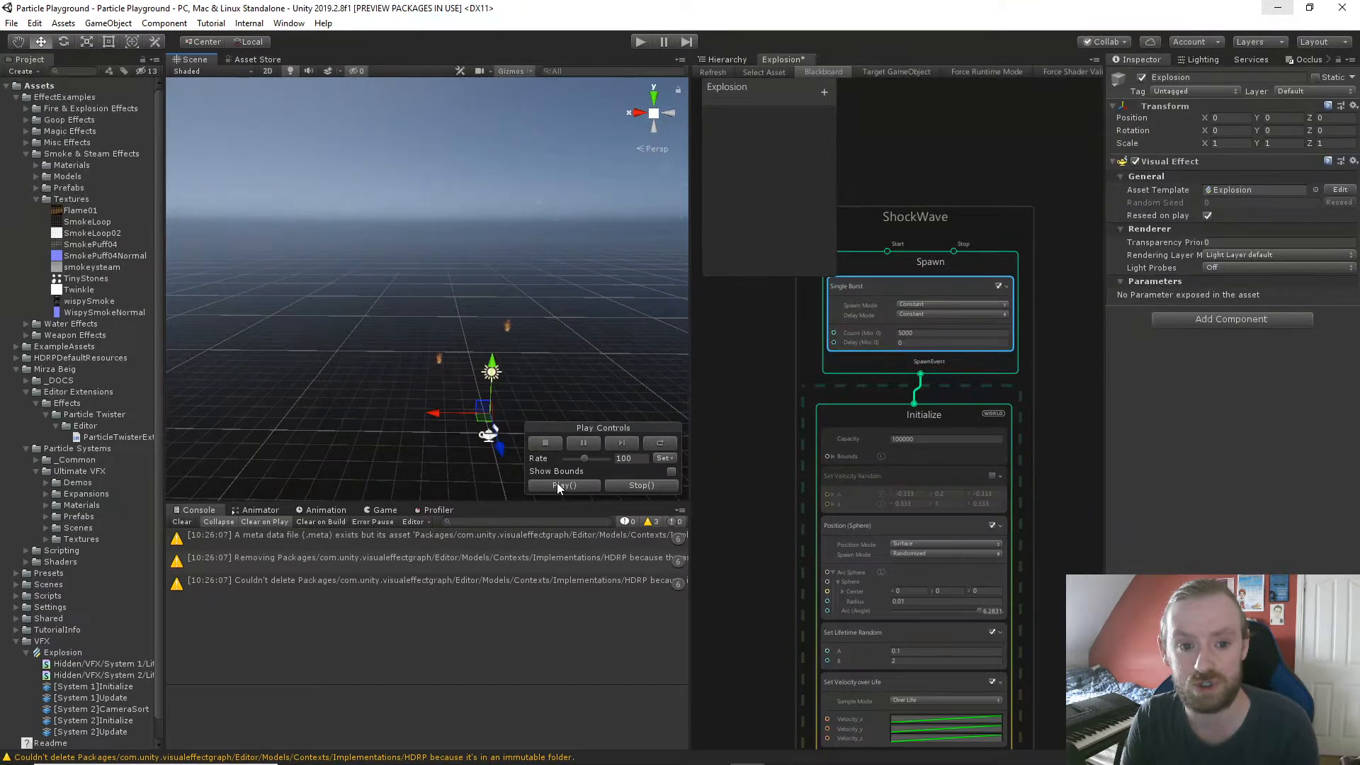
left_click(557, 486)
left_click(557, 487)
scroll(510, 388, "down", 5)
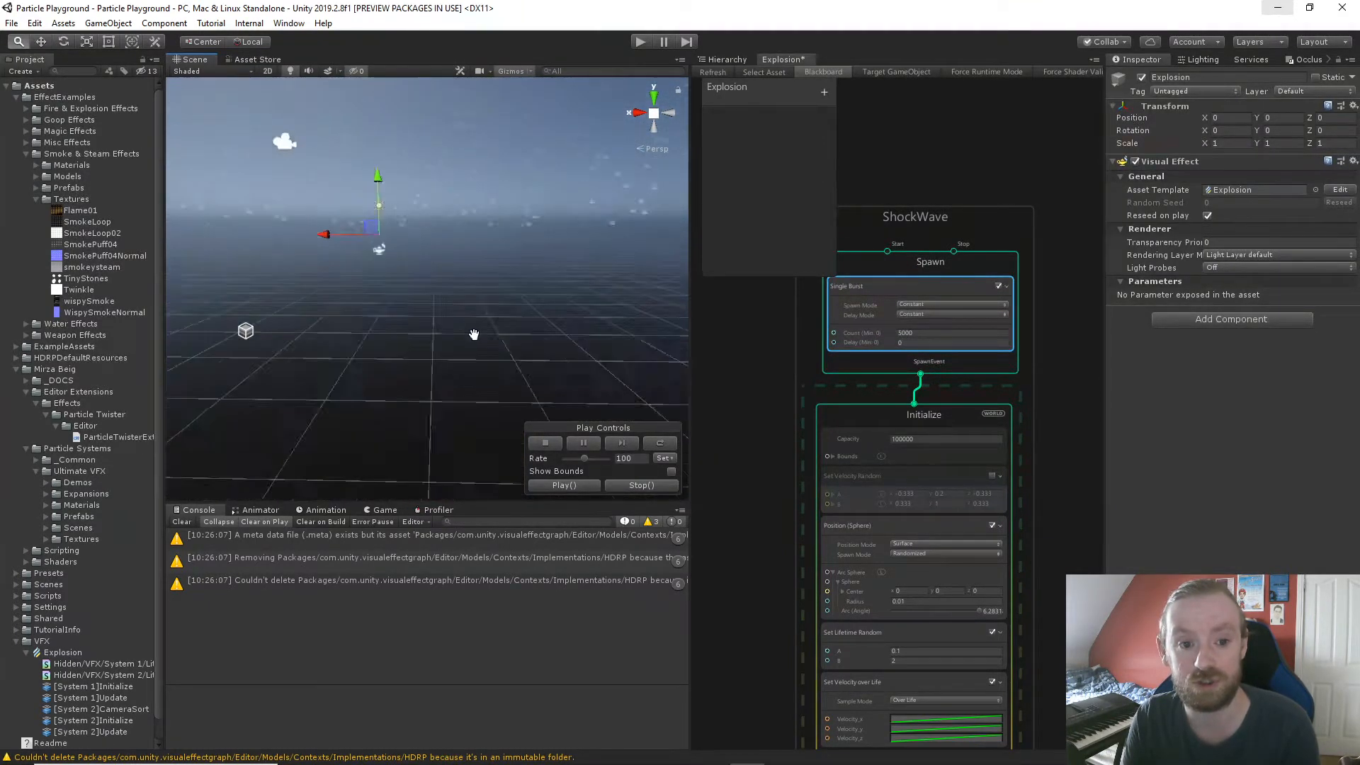
middle_click_drag(474, 334, 547, 415)
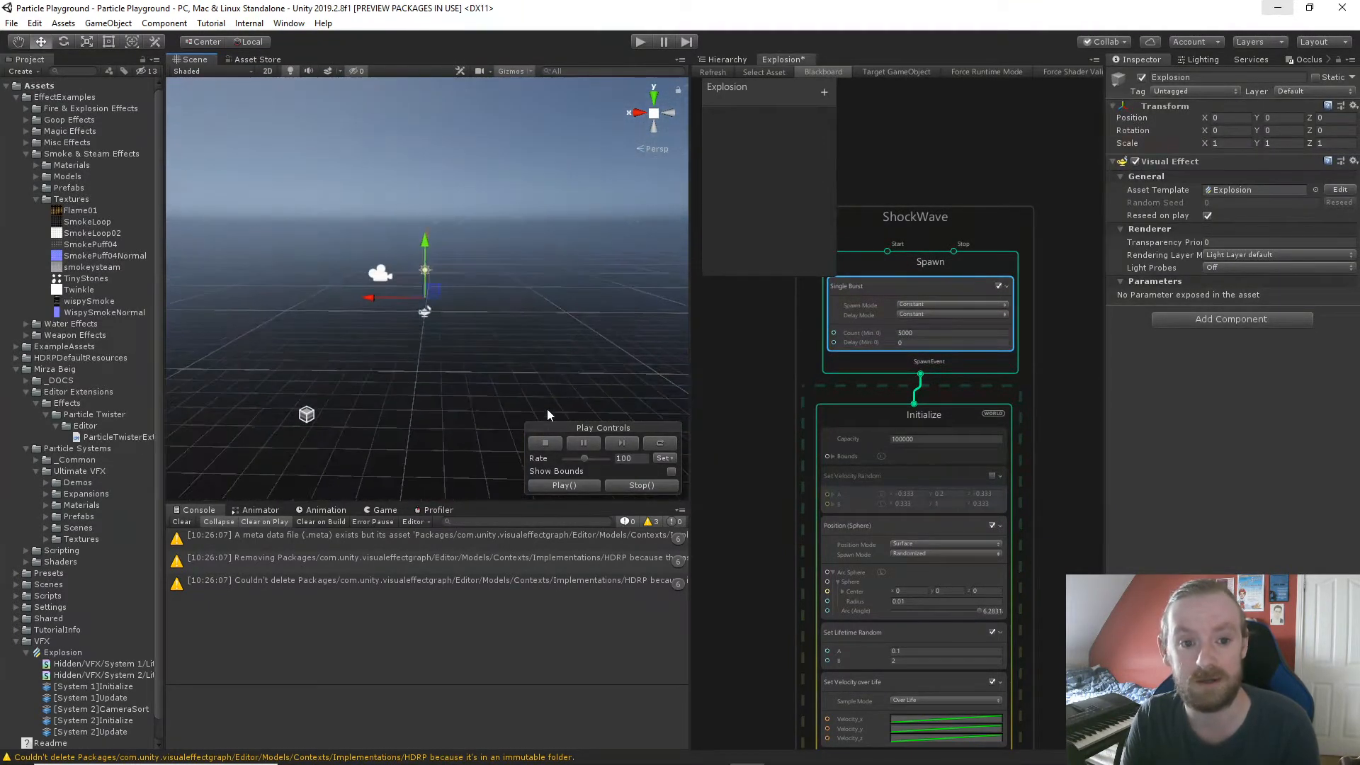
left_click(569, 484)
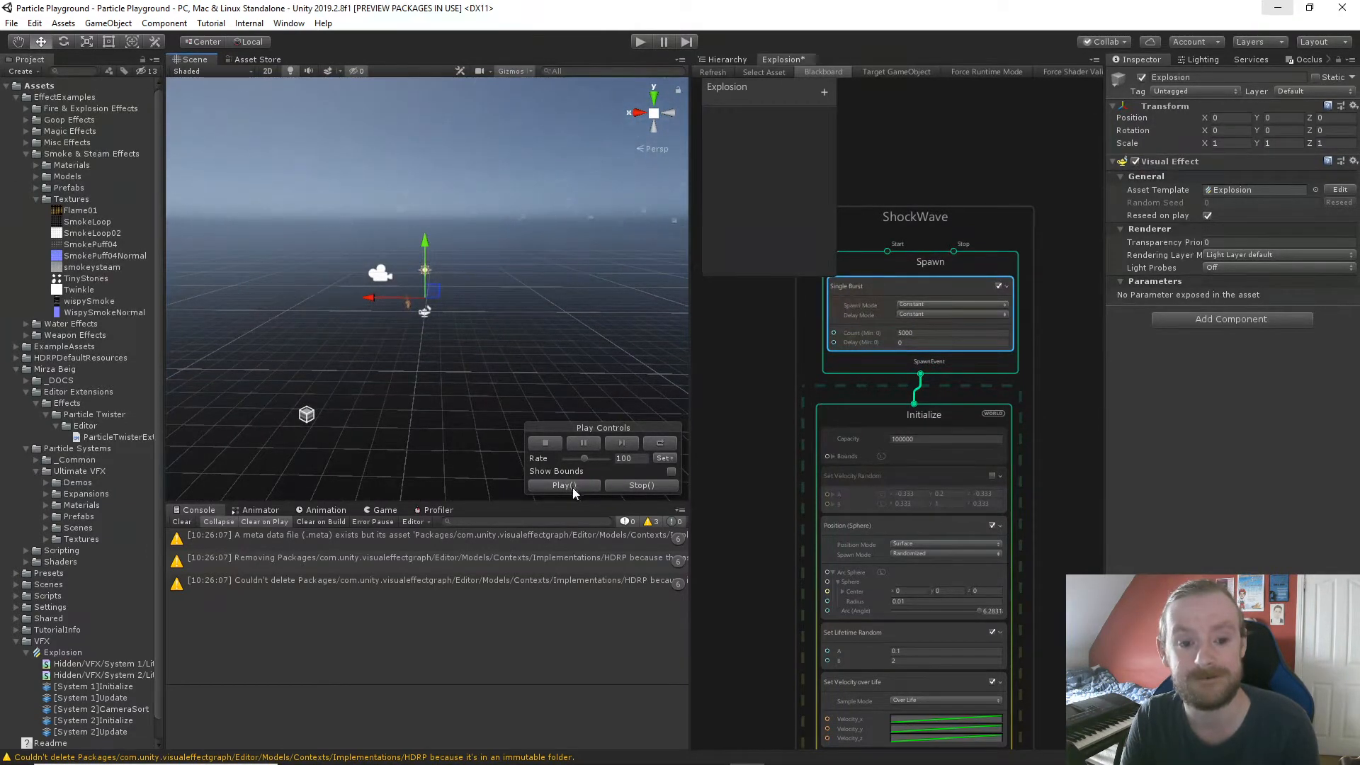
left_click(573, 486)
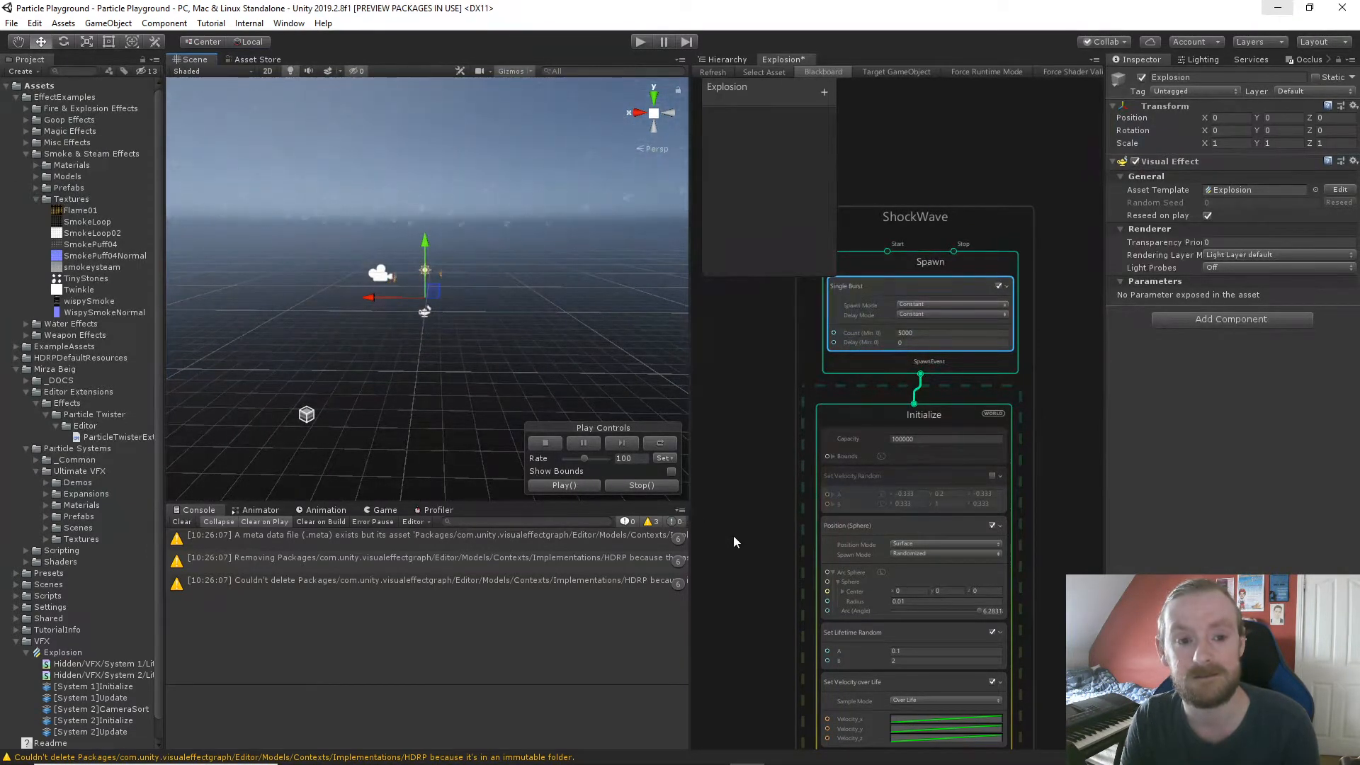
Set the ShockWave Single Burst Count back to 1000 and replay the Explosion effect.
left_click(928, 337)
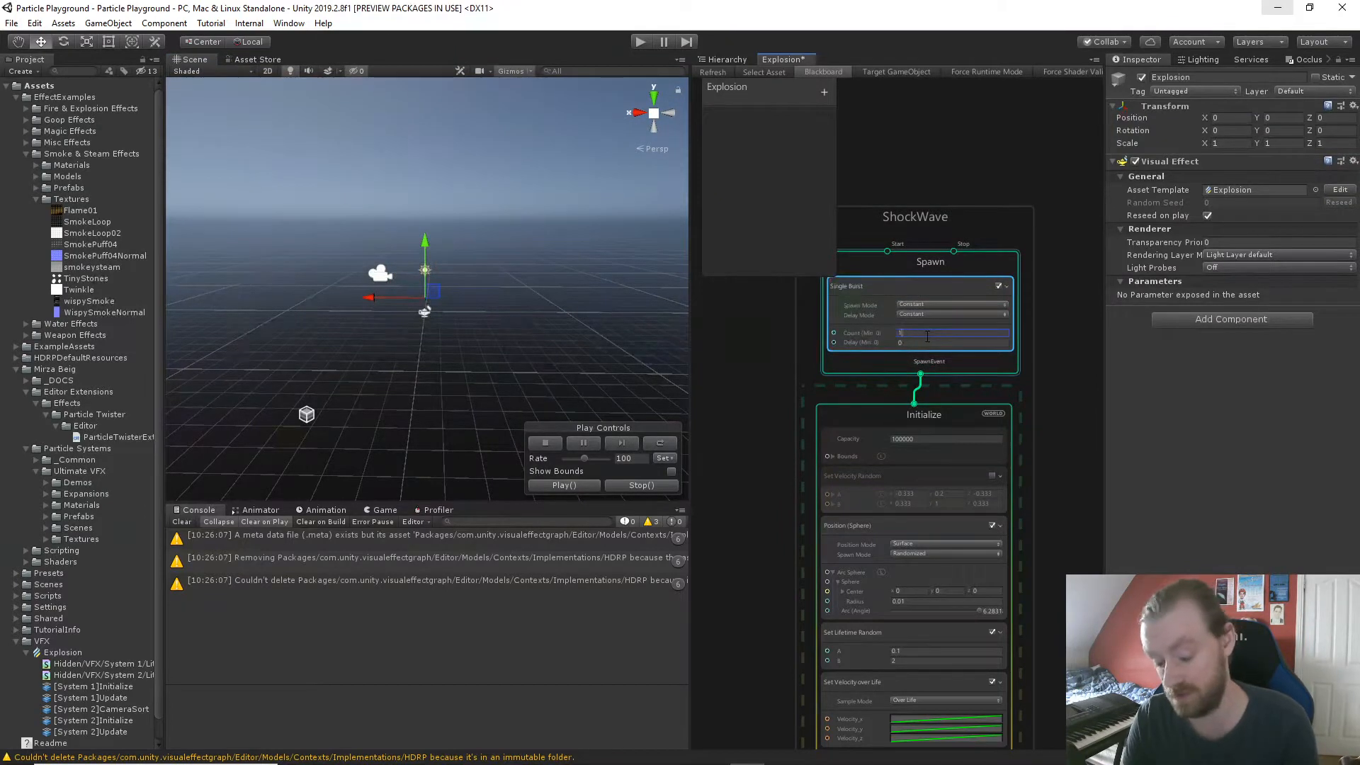
left_click(574, 479)
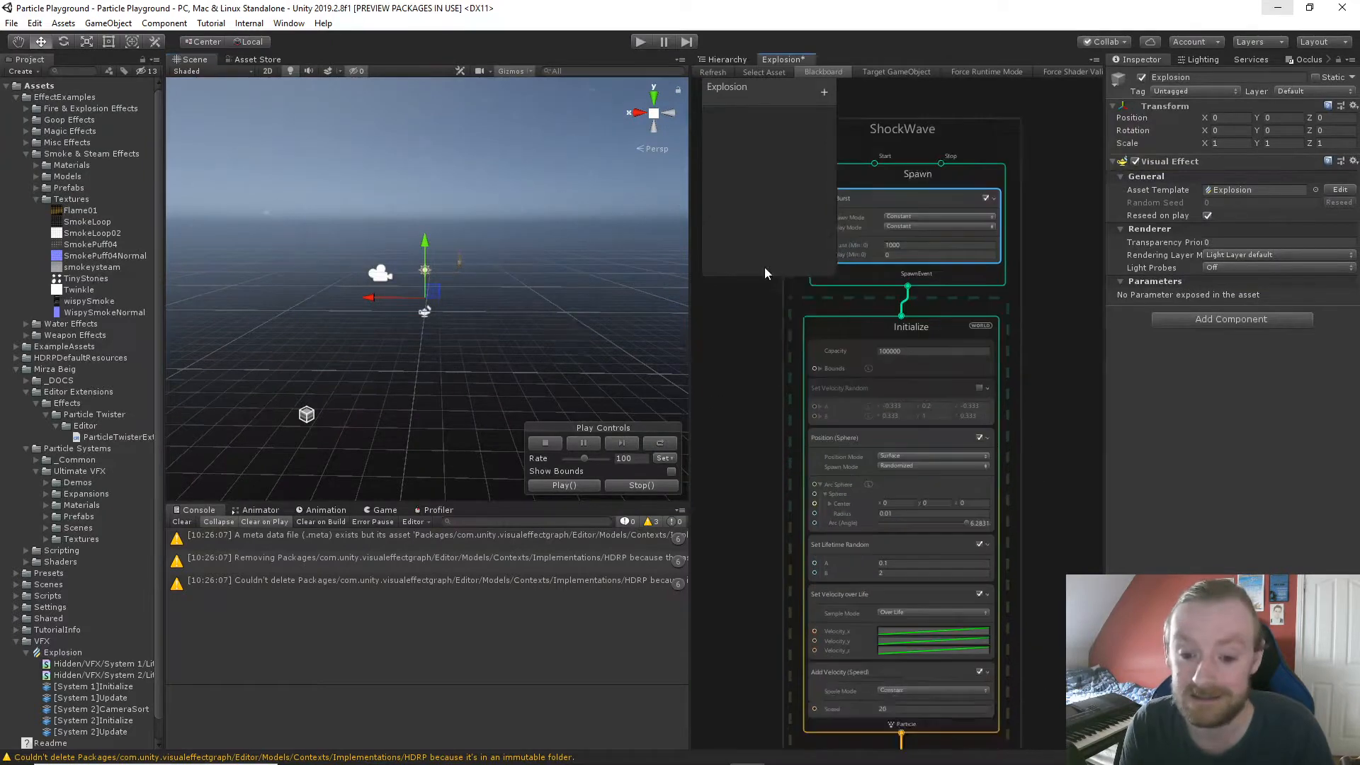
Set the Size in the ShockWave system's Lit Quad Output to 3 and replay the Explosion effect.
middle_click_drag(764, 268, 744, 131)
middle_click_drag(763, 464, 734, 164)
middle_click_drag(779, 615, 750, 326)
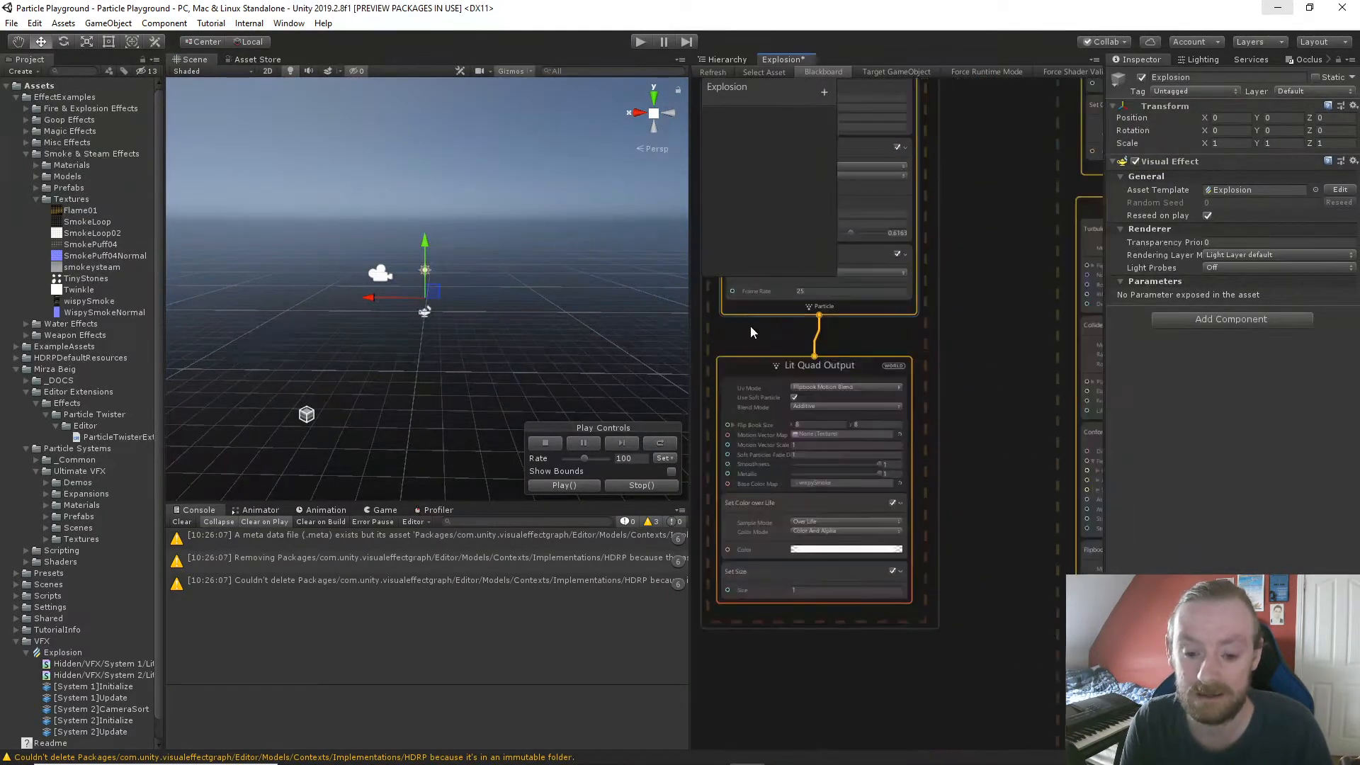
left_click(815, 590)
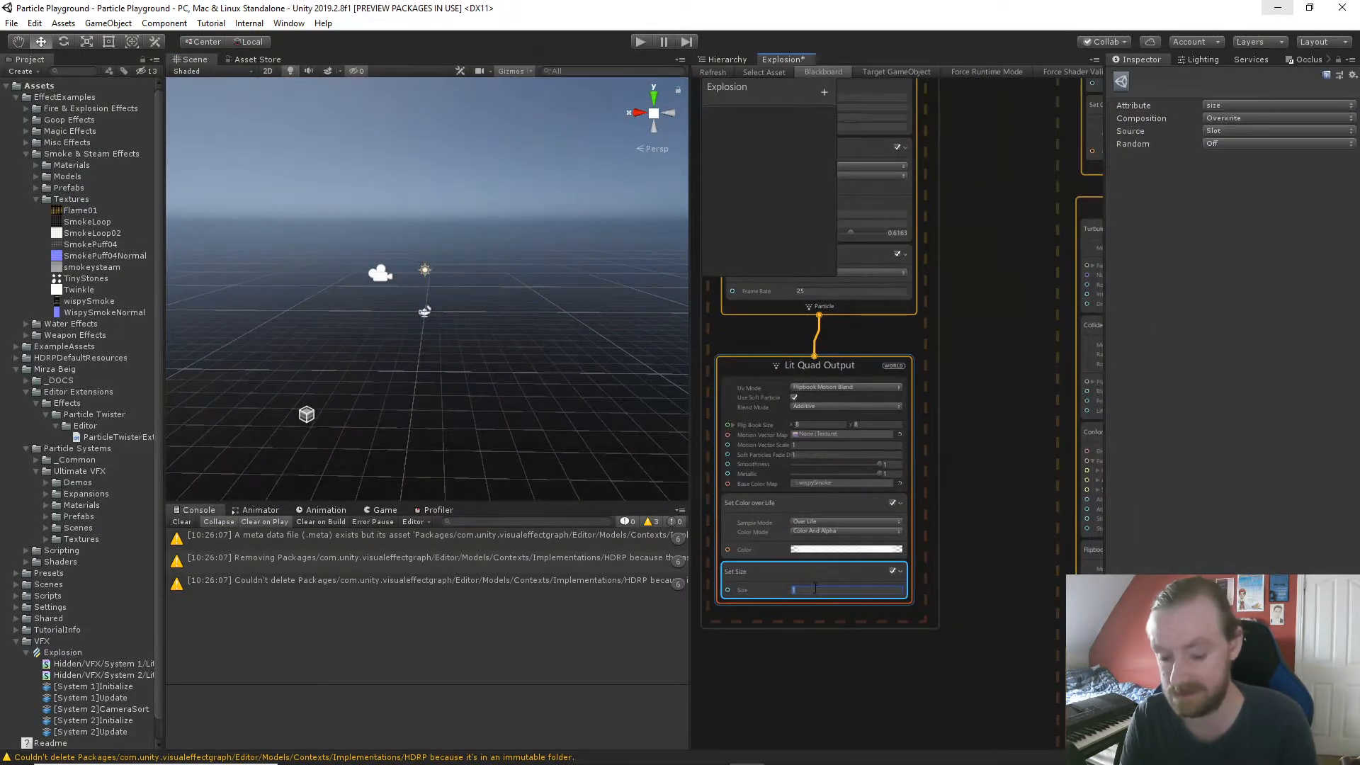
left_click(427, 316)
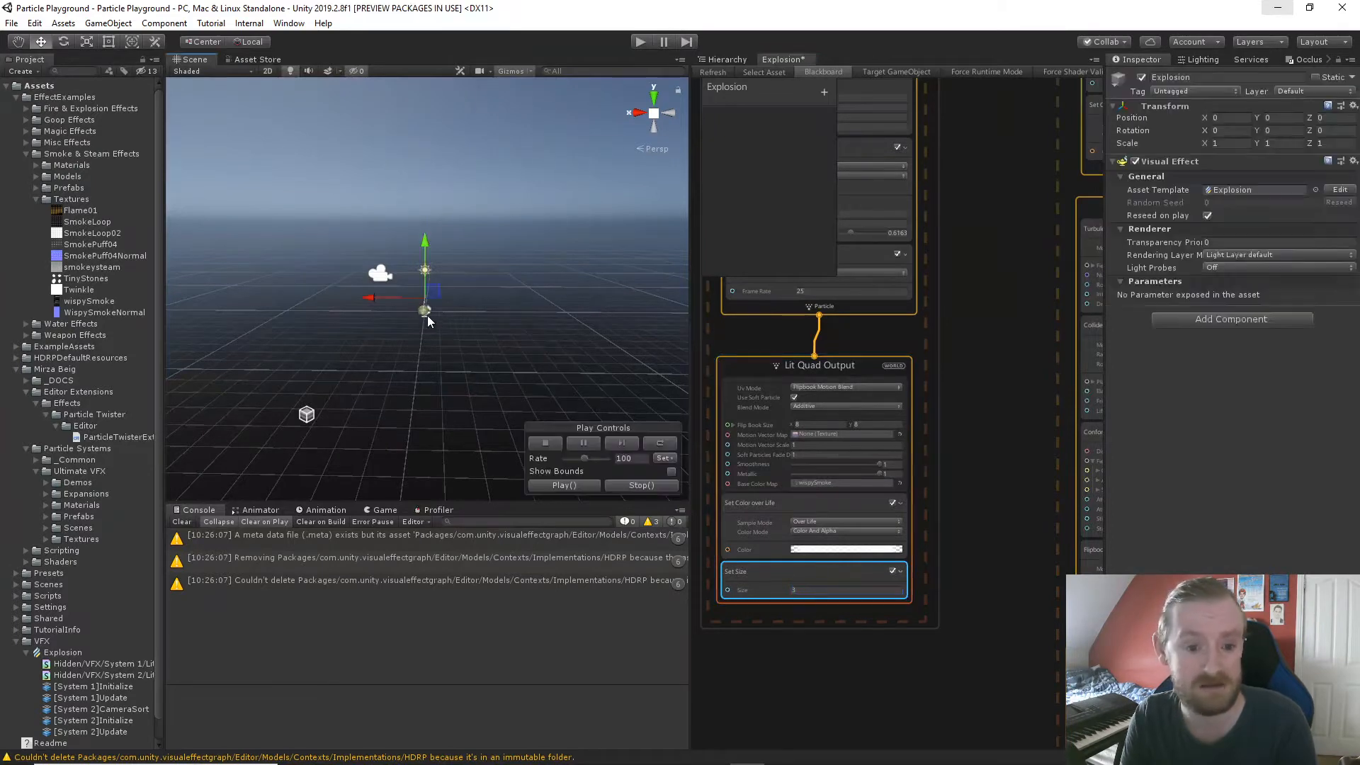
left_click(565, 485)
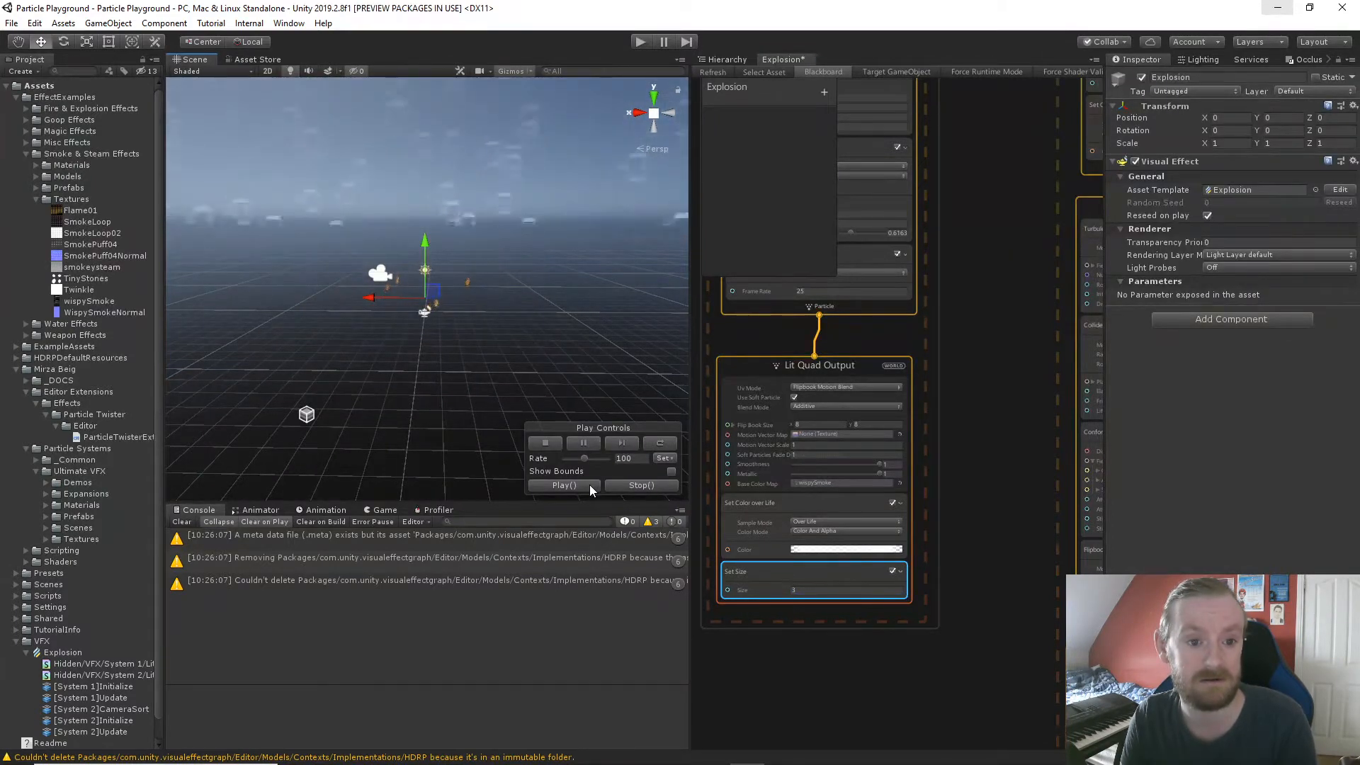
Replay the Explosion effect, pausing and resuming it mid-burst to examine the enlarged smoke particles.
left_click(590, 485)
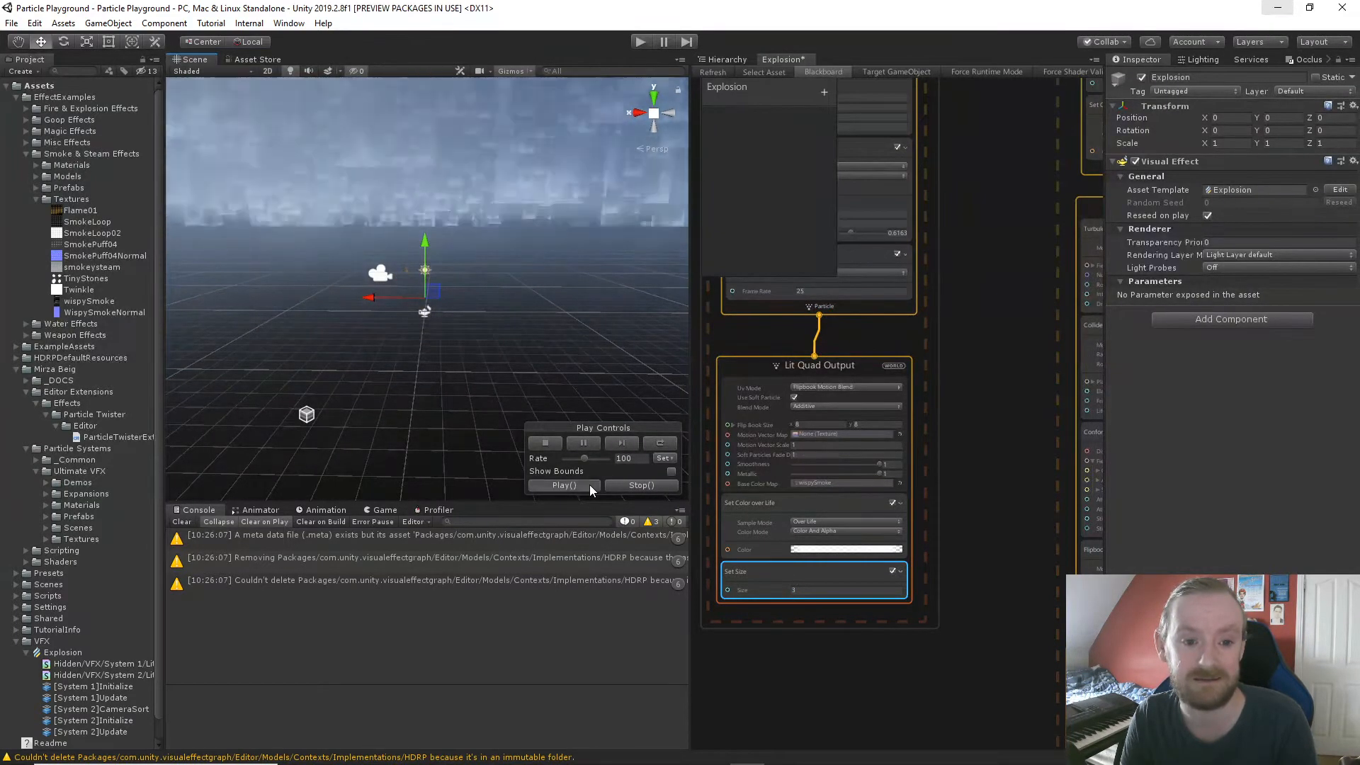
left_click(578, 480)
left_click(580, 443)
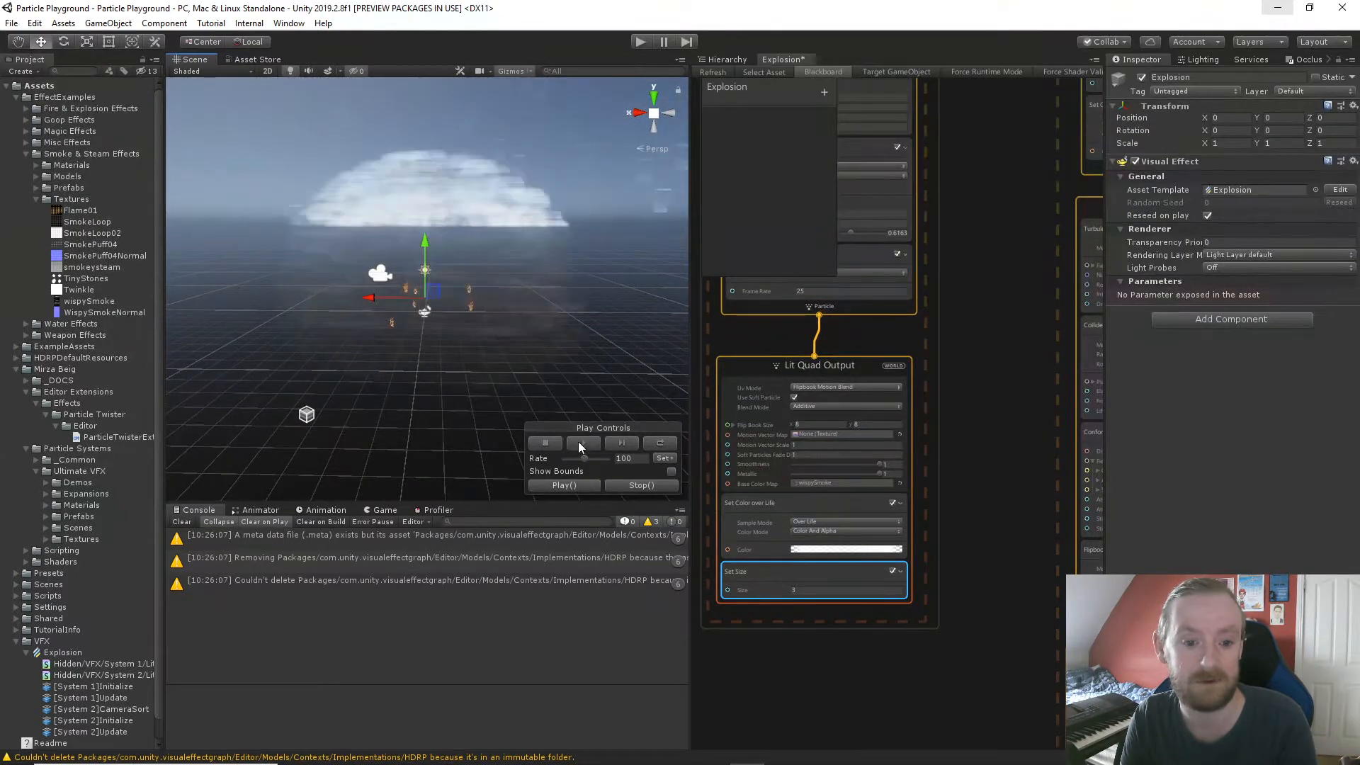
scroll(449, 347, "up", 5)
scroll(448, 345, "down", 5)
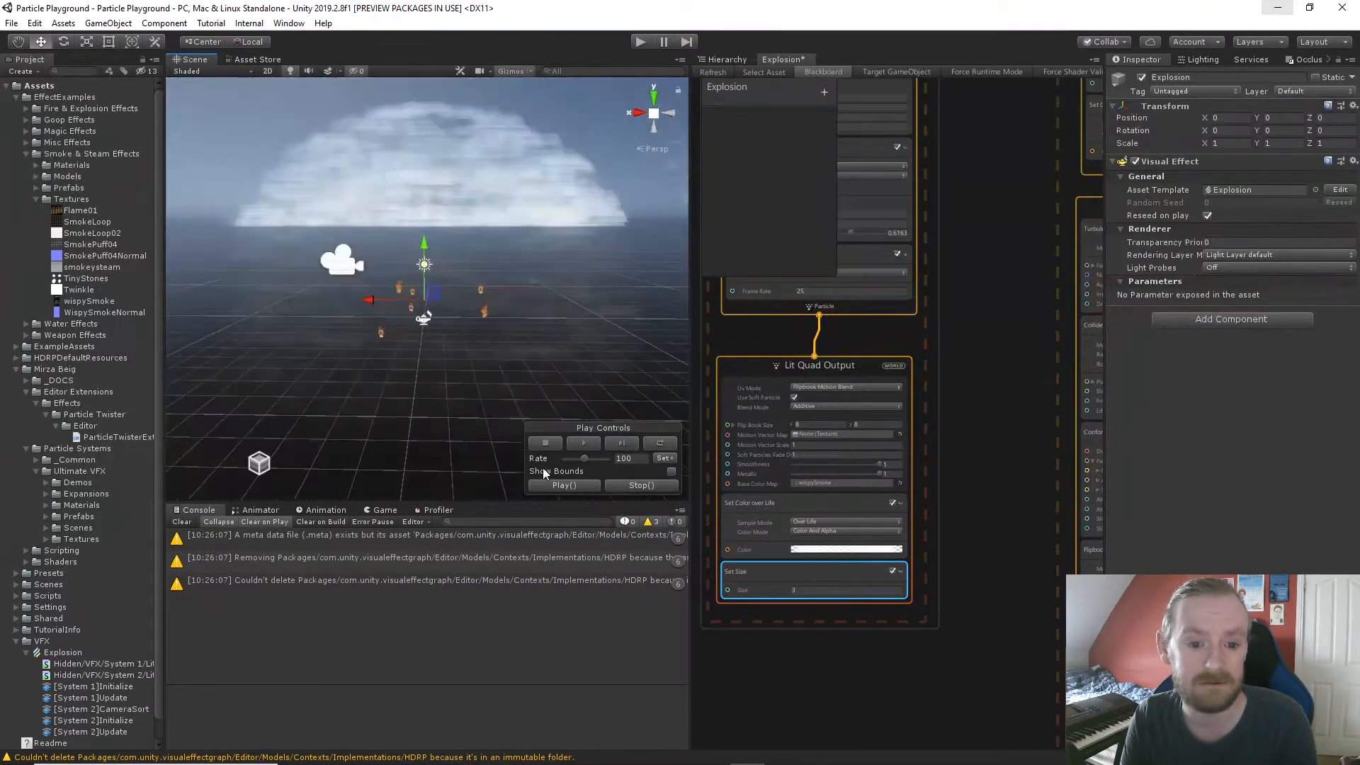
left_click(563, 486)
left_click(592, 443)
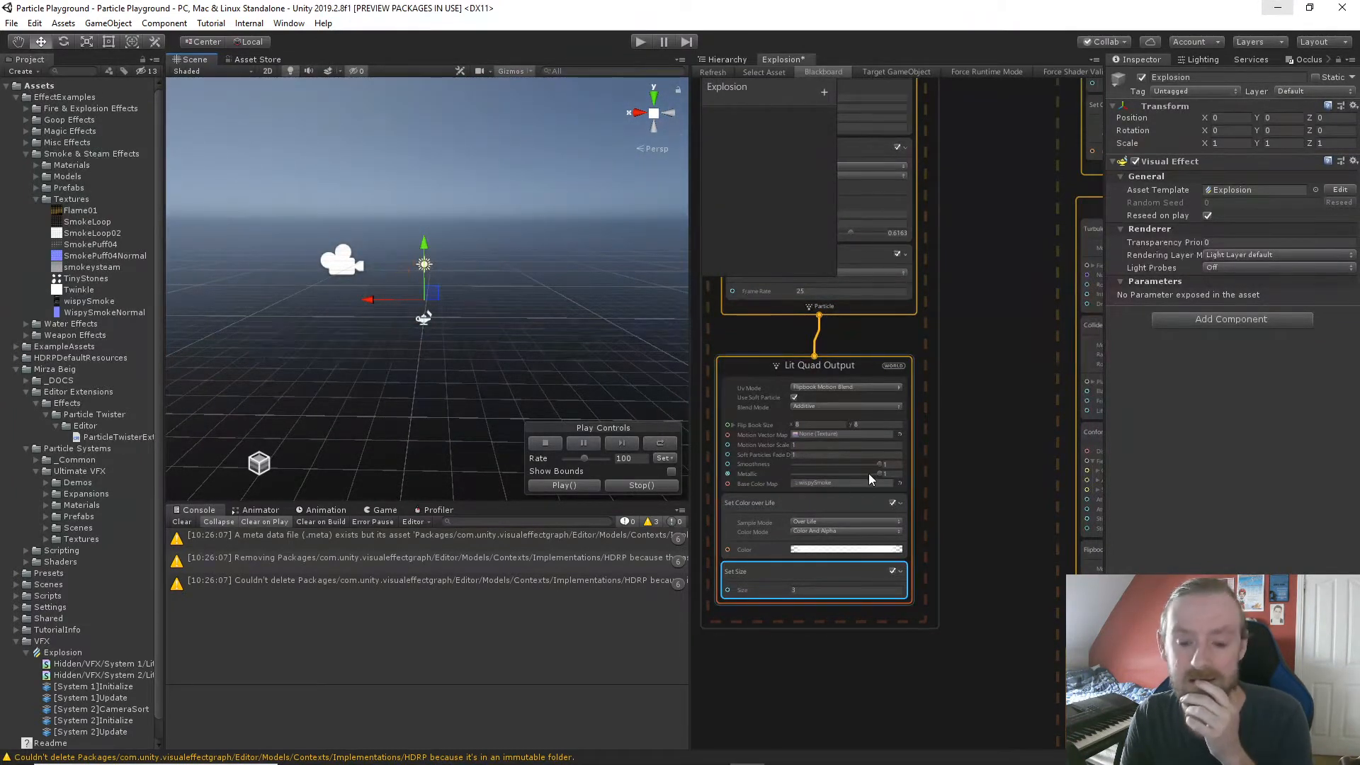
Assign the wispySmoke texture as the Motion Vector Map of the ShockWave system's Lit Quad Output.
scroll(870, 473, "up", 1)
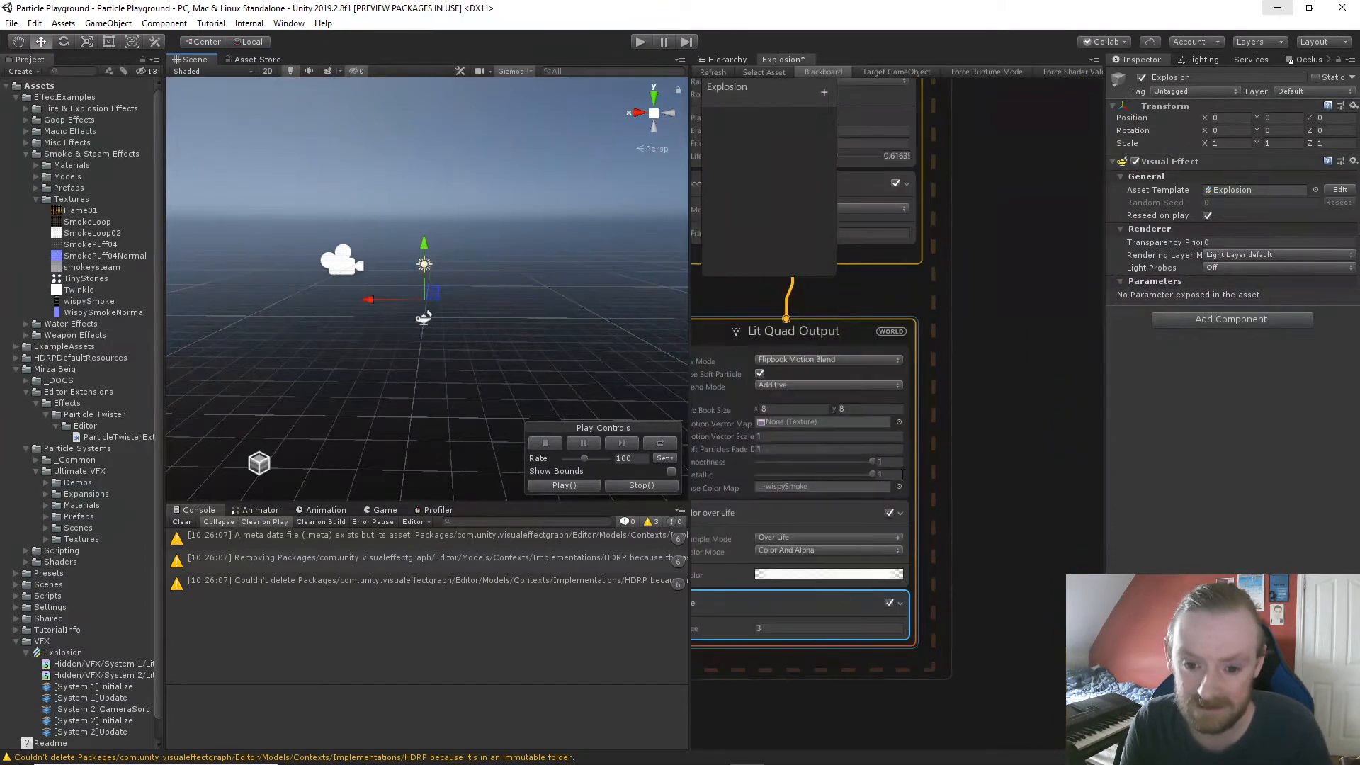
left_click(899, 429)
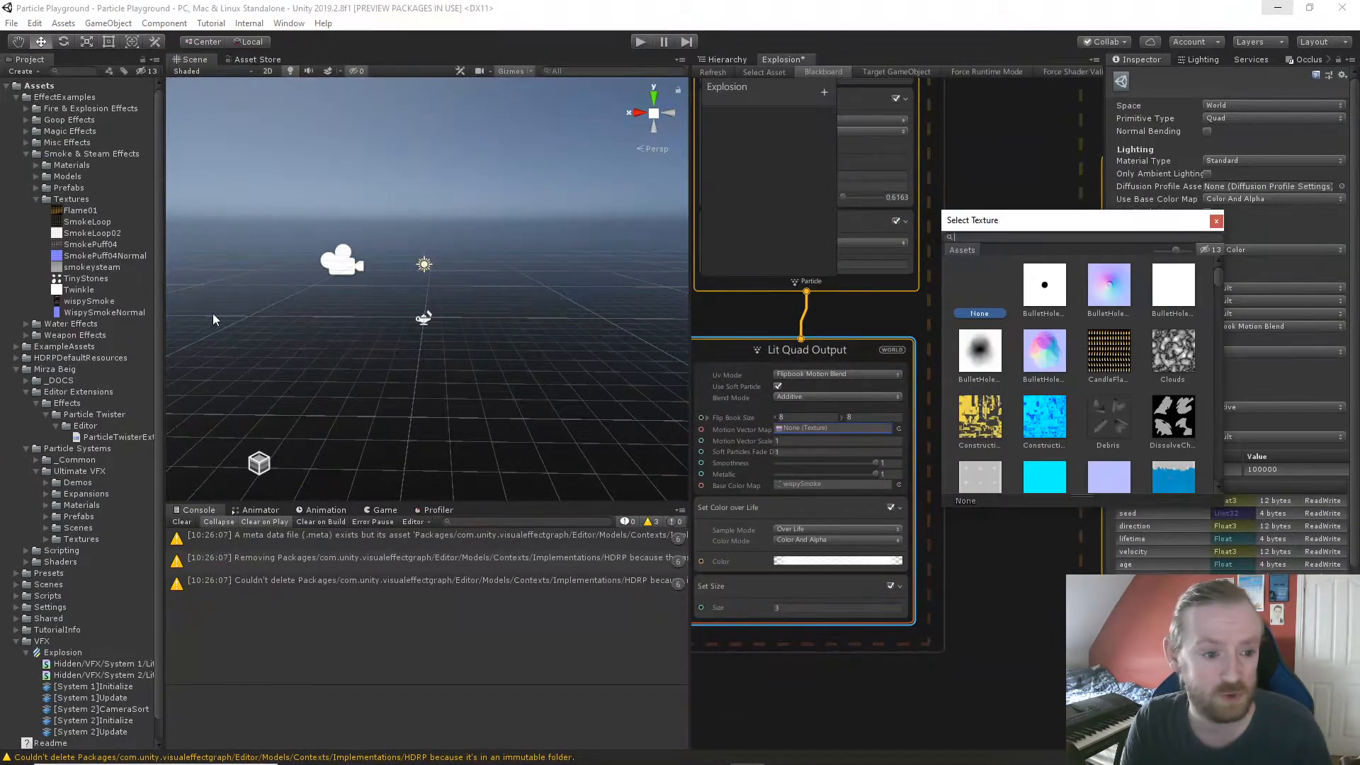
left_click(87, 303)
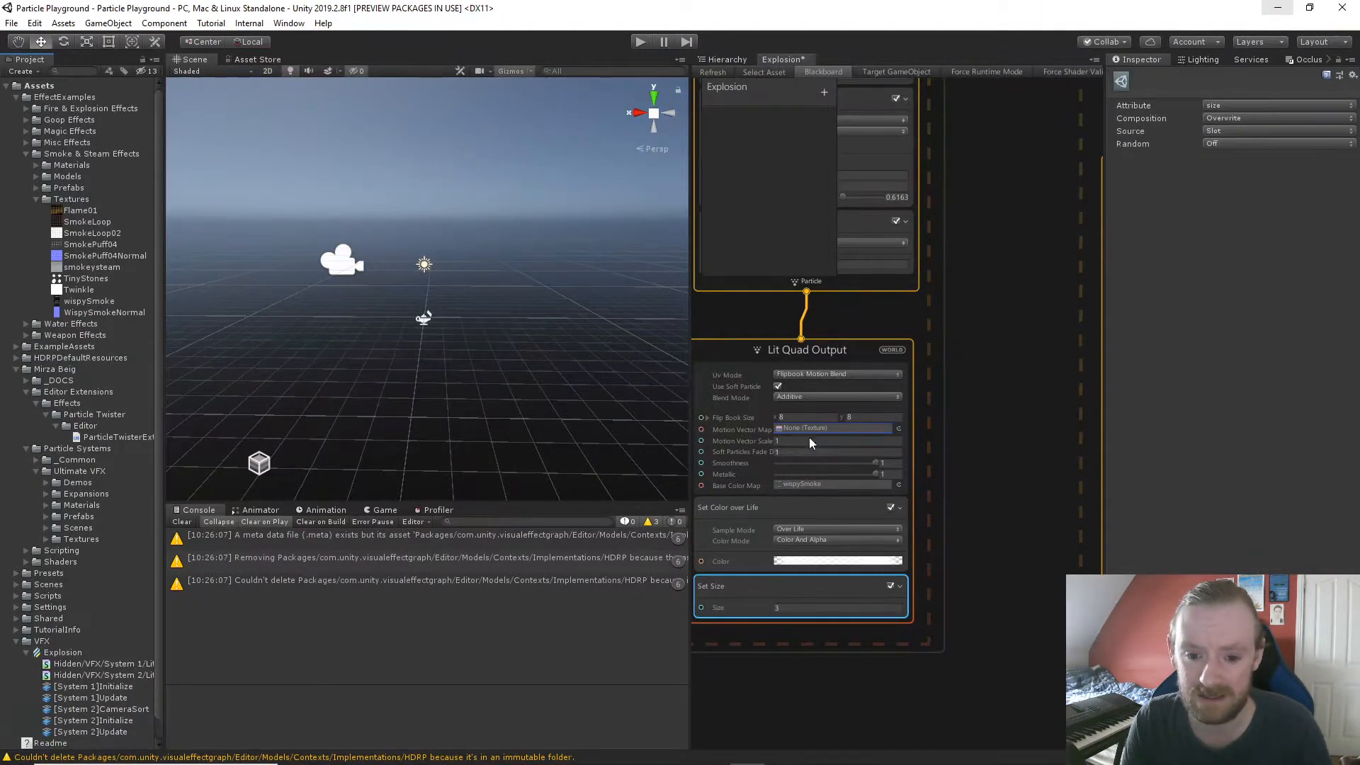
left_click_drag(74, 304, 807, 429)
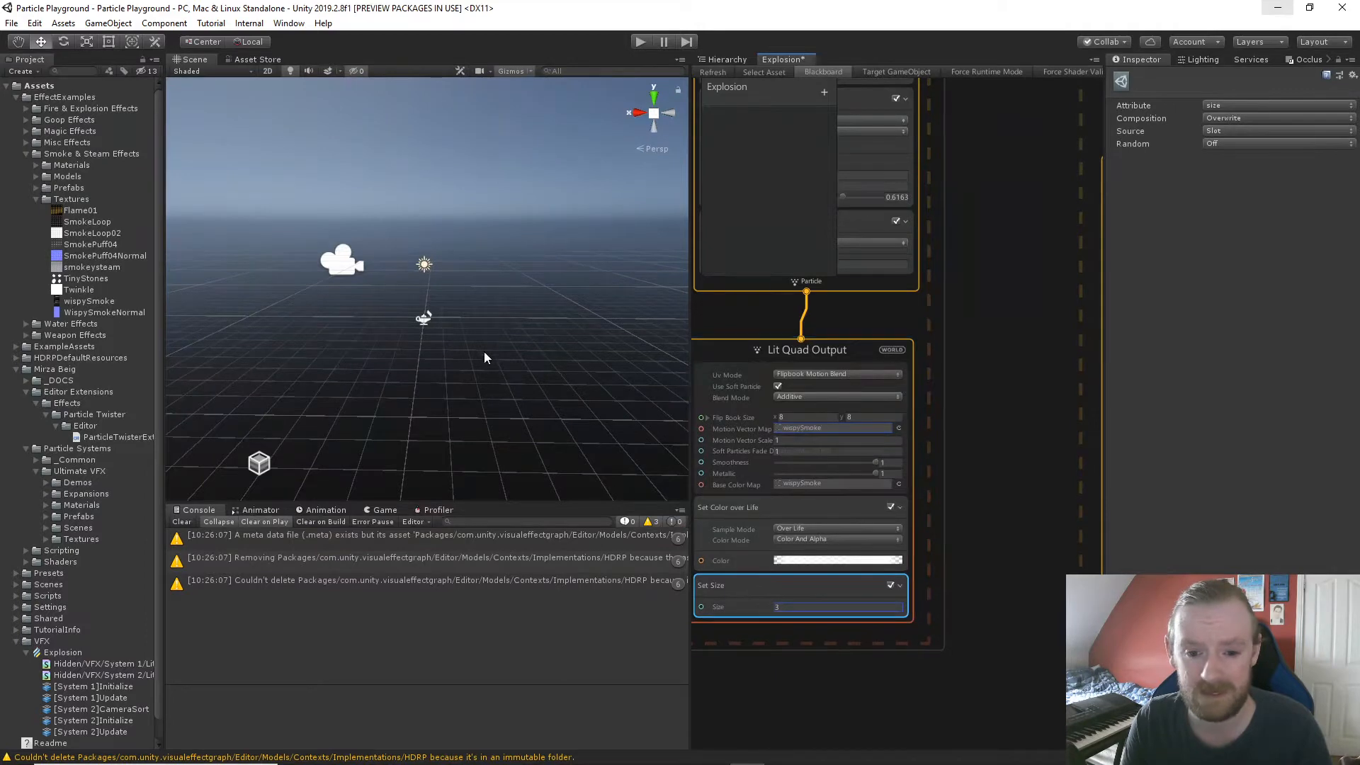
Replay the Explosion effect several times and pause it mid-burst to examine the smoke with the motion vector map.
left_click(424, 316)
left_click(548, 485)
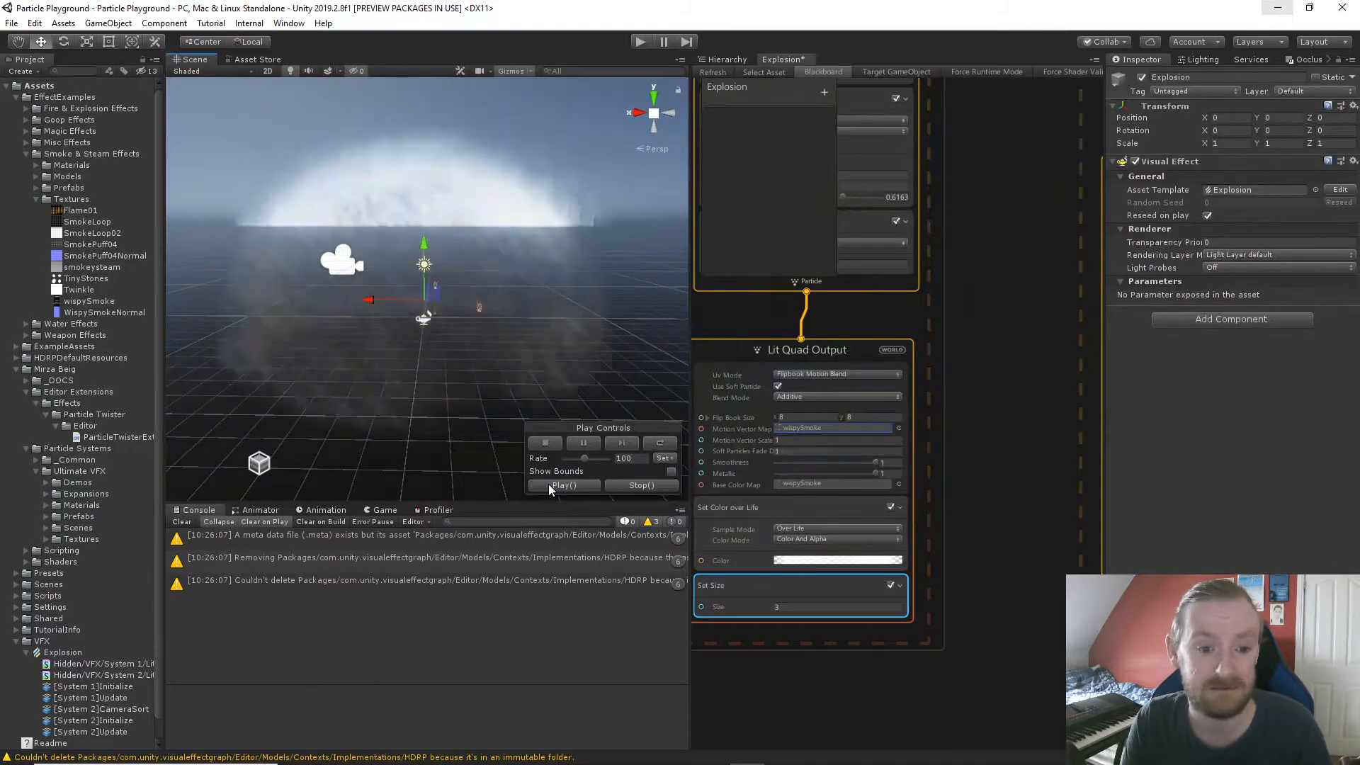
left_click(550, 485)
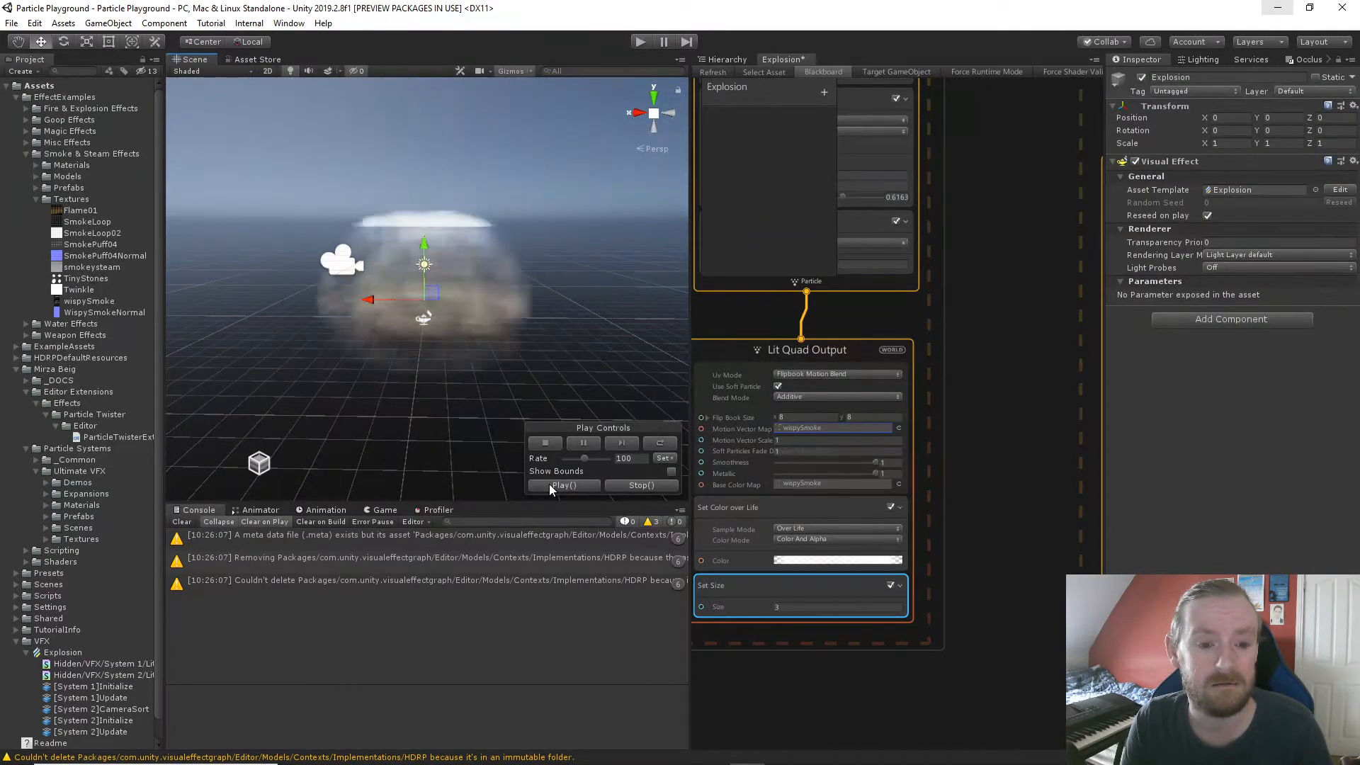
left_click(550, 486)
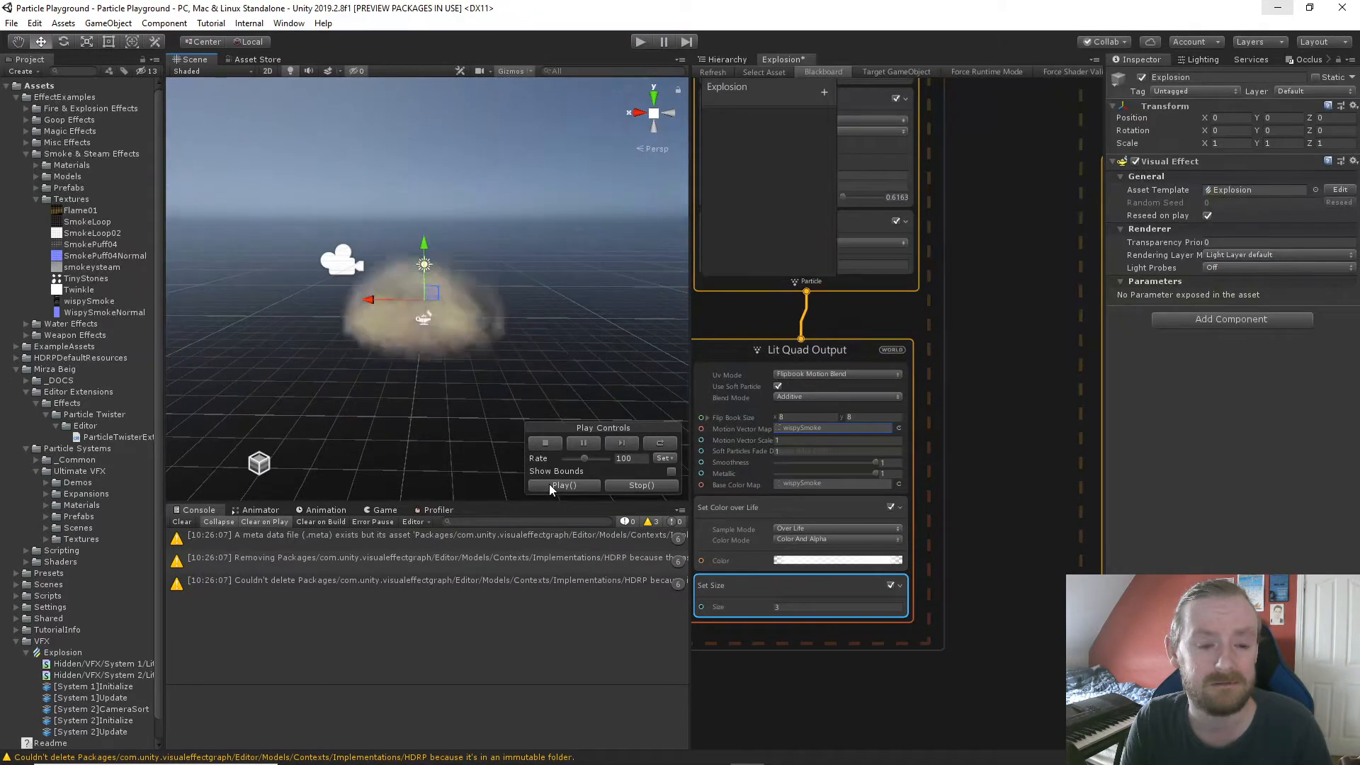
left_click(550, 484)
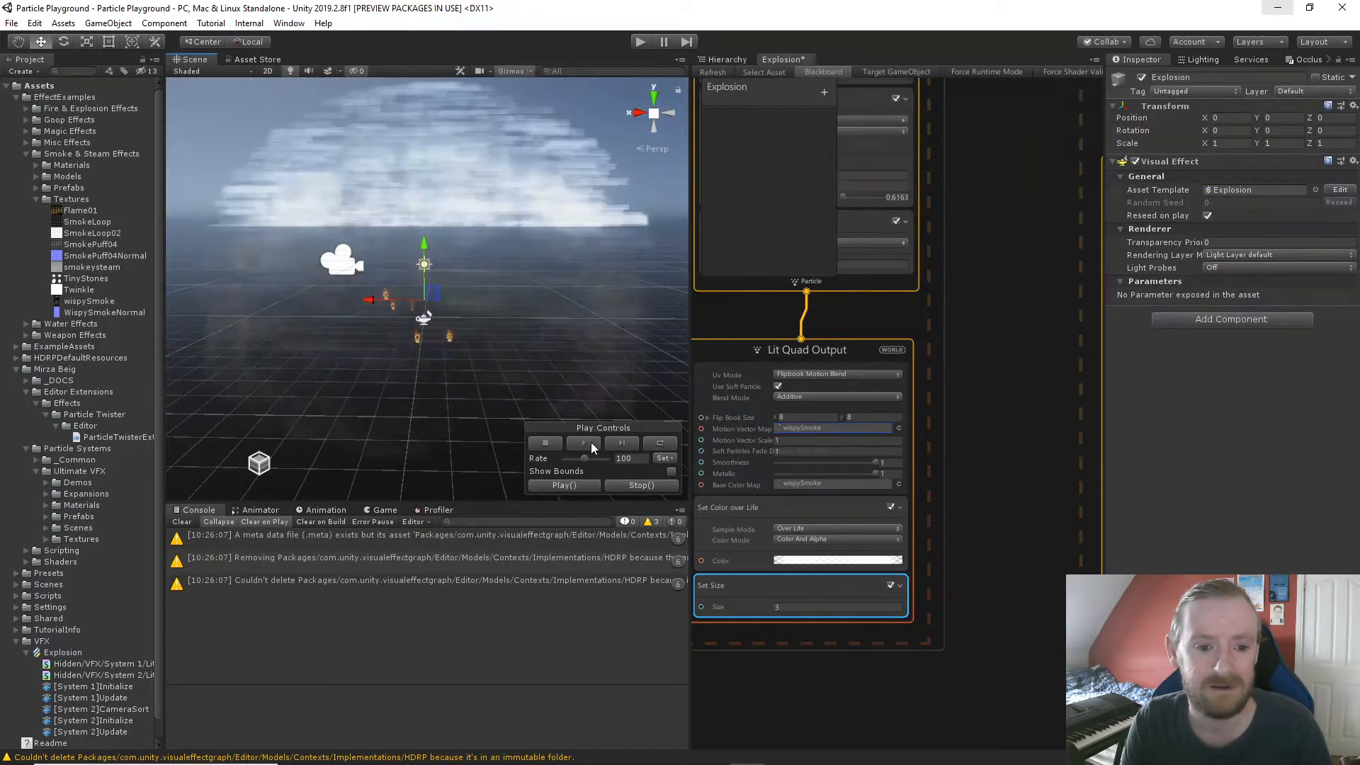
left_click(584, 443)
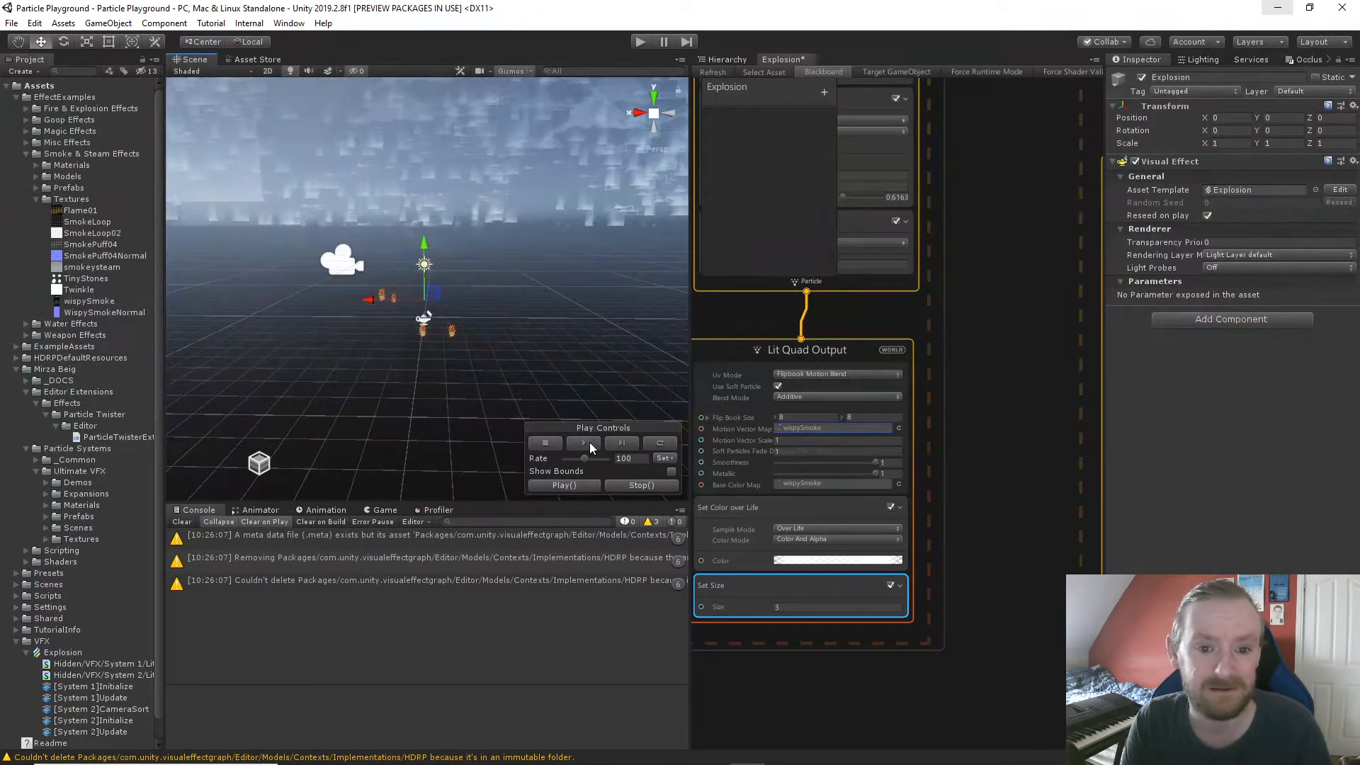
Set the Single Burst Count in the ShockWave system's Spawn context to 1.
middle_click_drag(946, 305, 971, 744)
middle_click_drag(962, 92, 1041, 614)
left_click(945, 352)
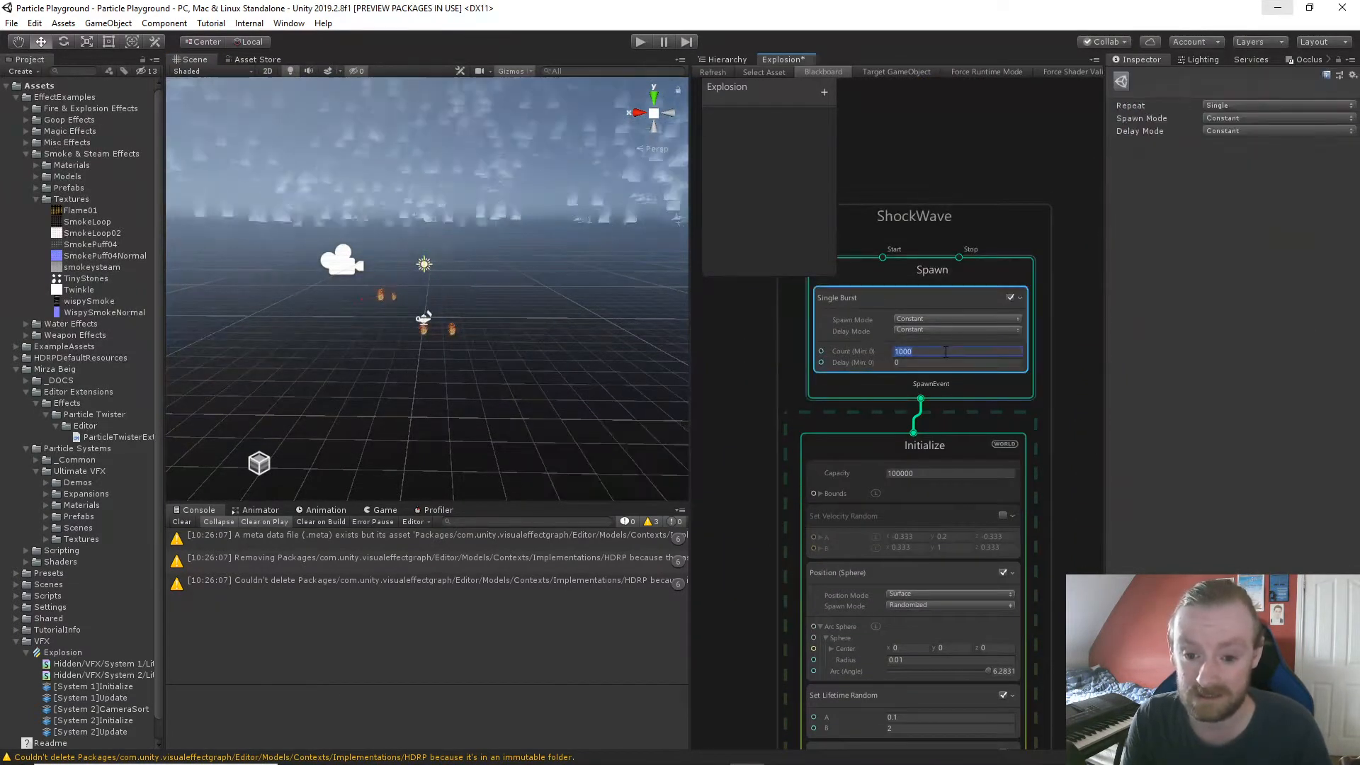
type("1")
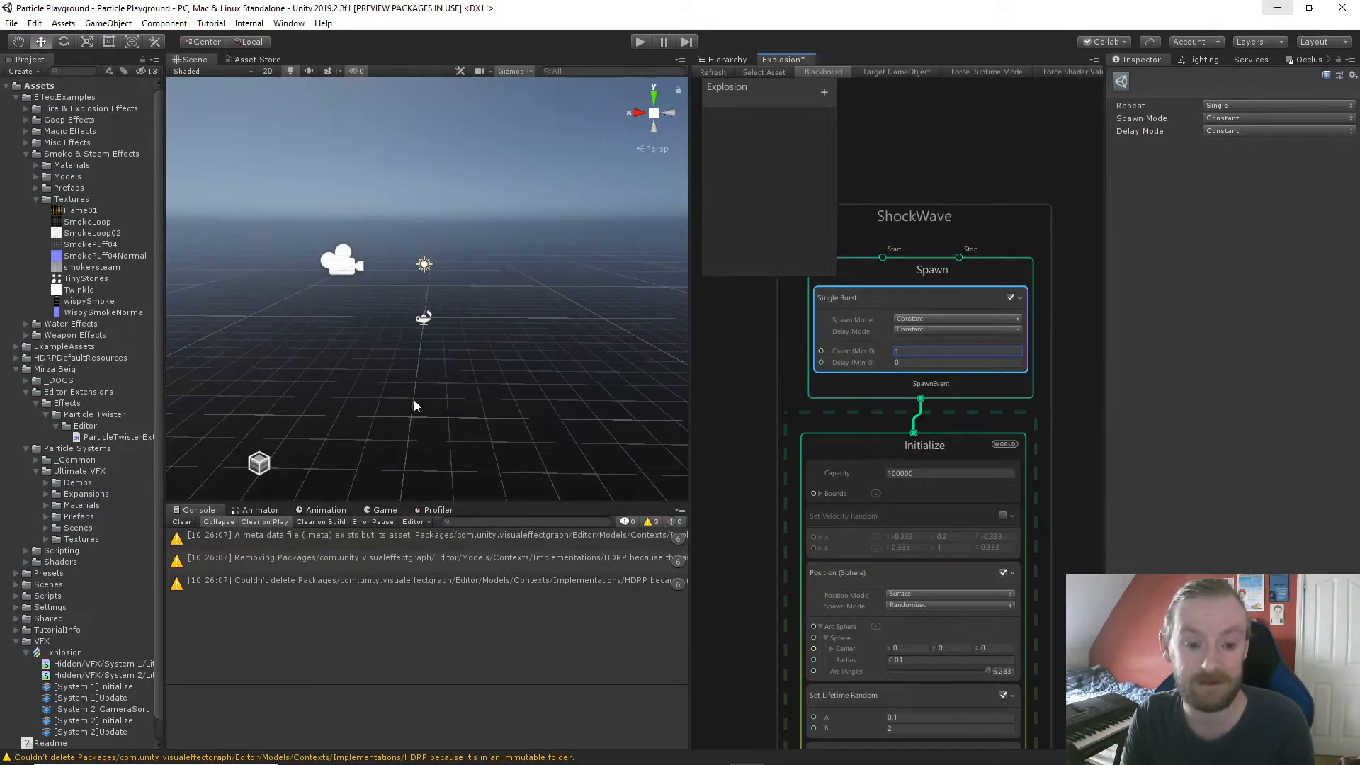
Frame the Explosion effect in the scene and replay it several times to examine the single-particle burst.
left_click(424, 316)
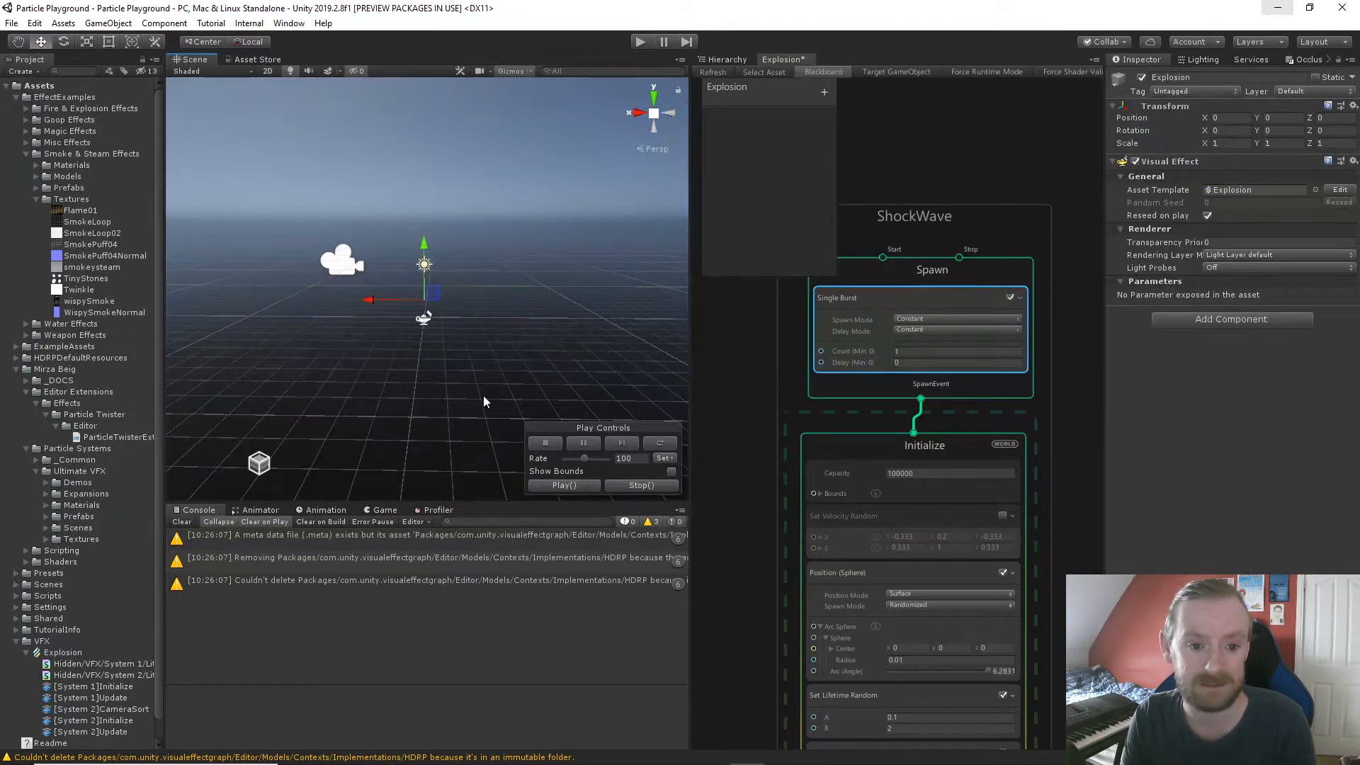
key("f")
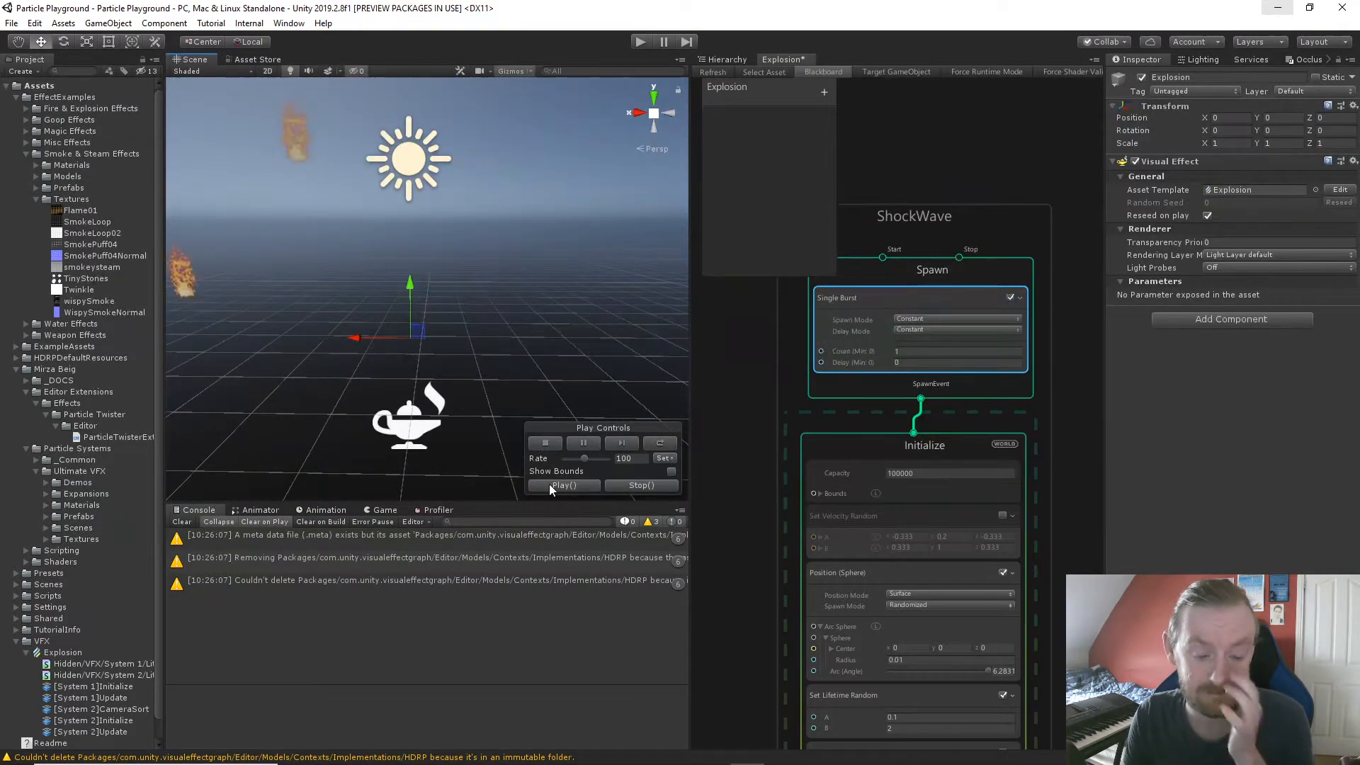
scroll(498, 382, "down", 5)
left_click(565, 486)
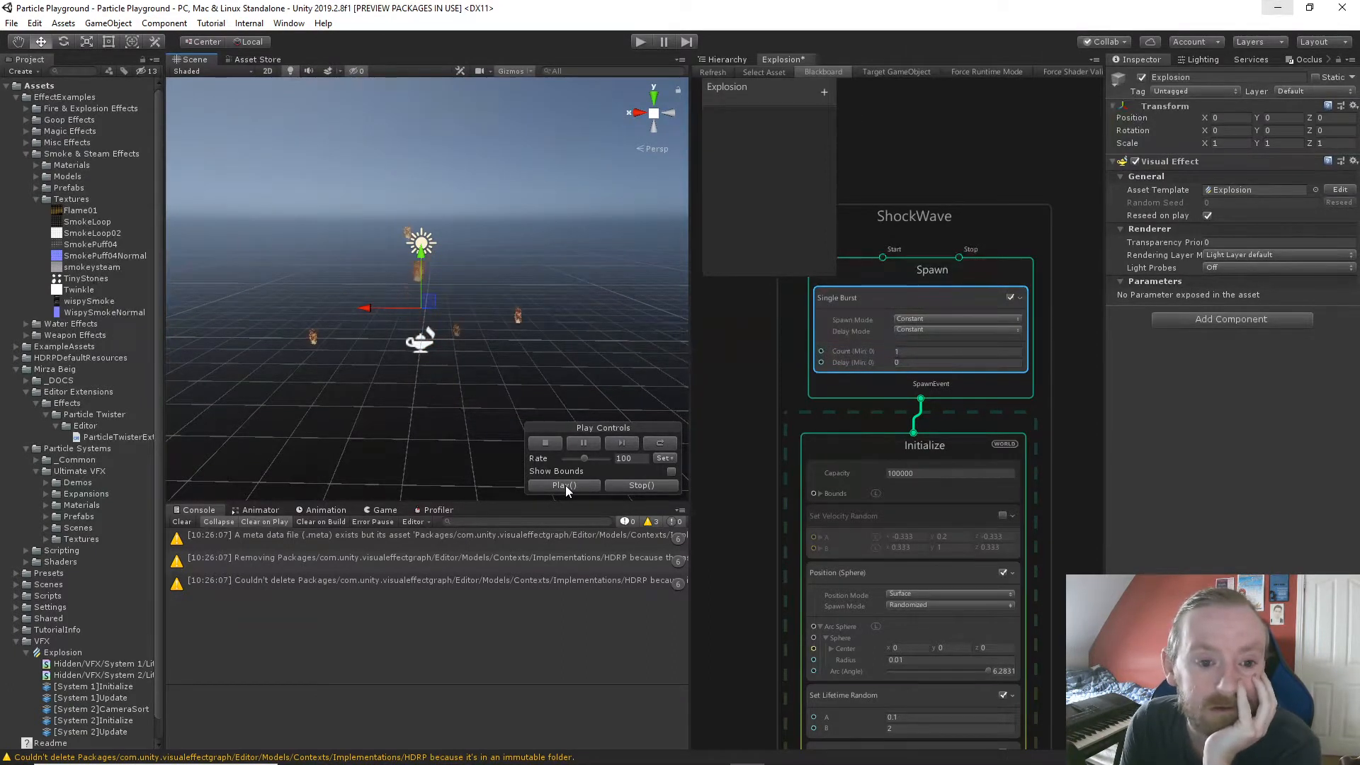
left_click(564, 486)
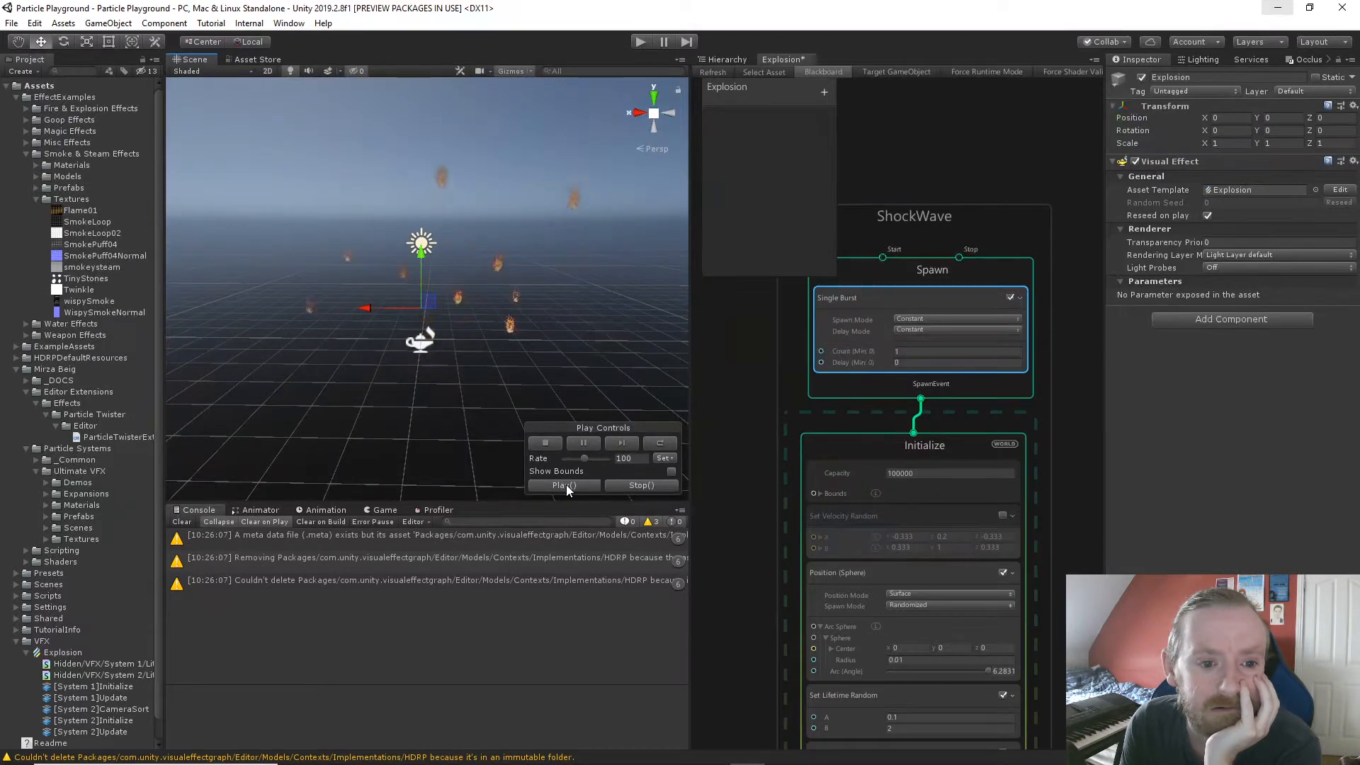
left_click(565, 486)
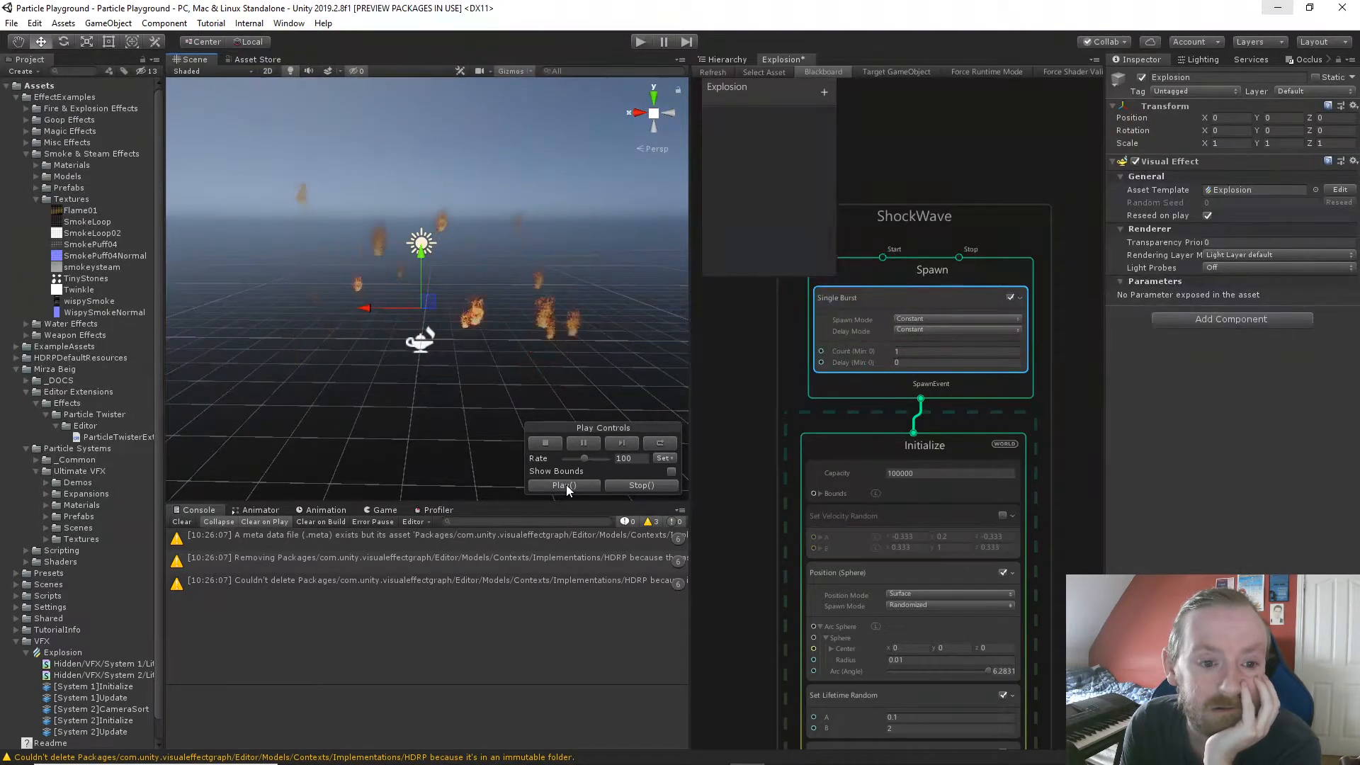
left_click(564, 485)
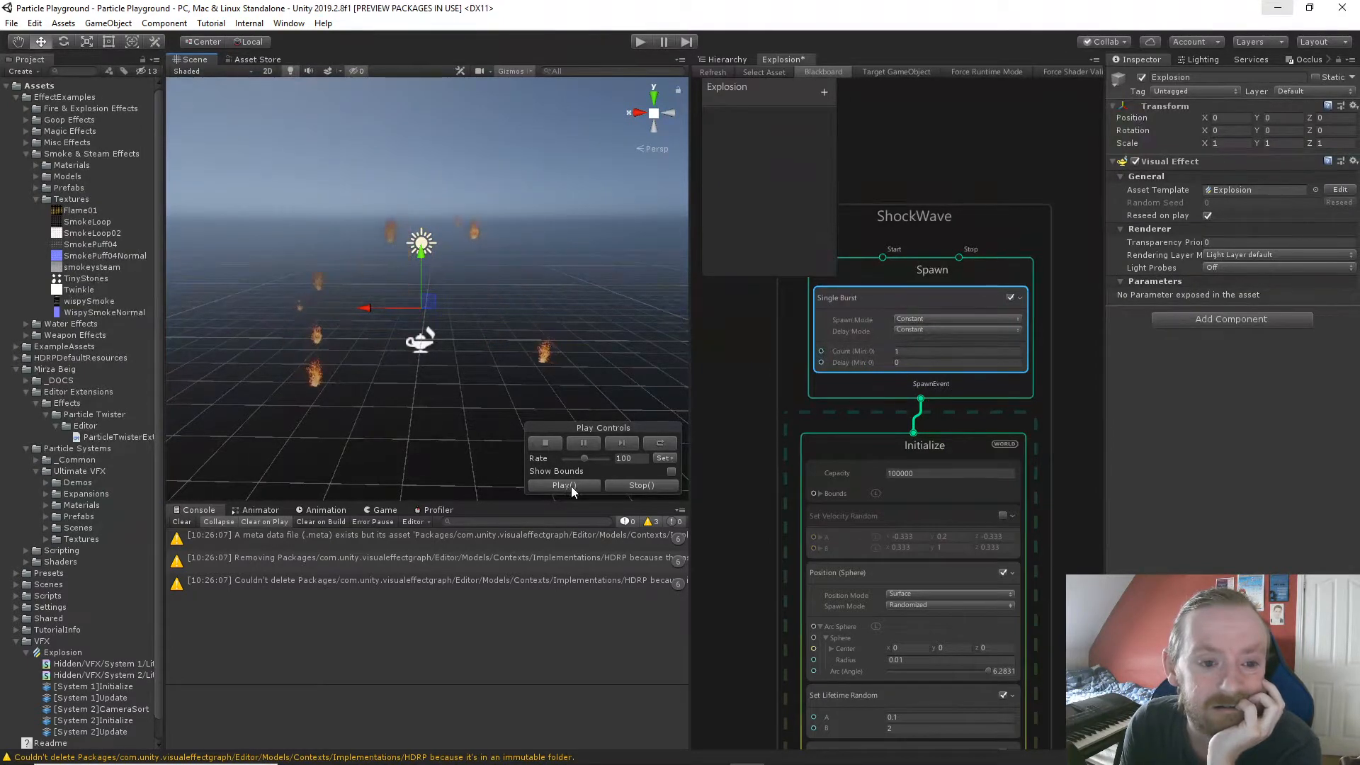
Try a Flip Book Size of 4 by 4 in ShockWave's Lit Quad Output with a replay, and set it back to 8 by 8.
middle_click_drag(1040, 628, 963, 418)
middle_click_drag(948, 544, 968, 338)
middle_click_drag(965, 566, 965, 355)
middle_click_drag(984, 543, 957, 406)
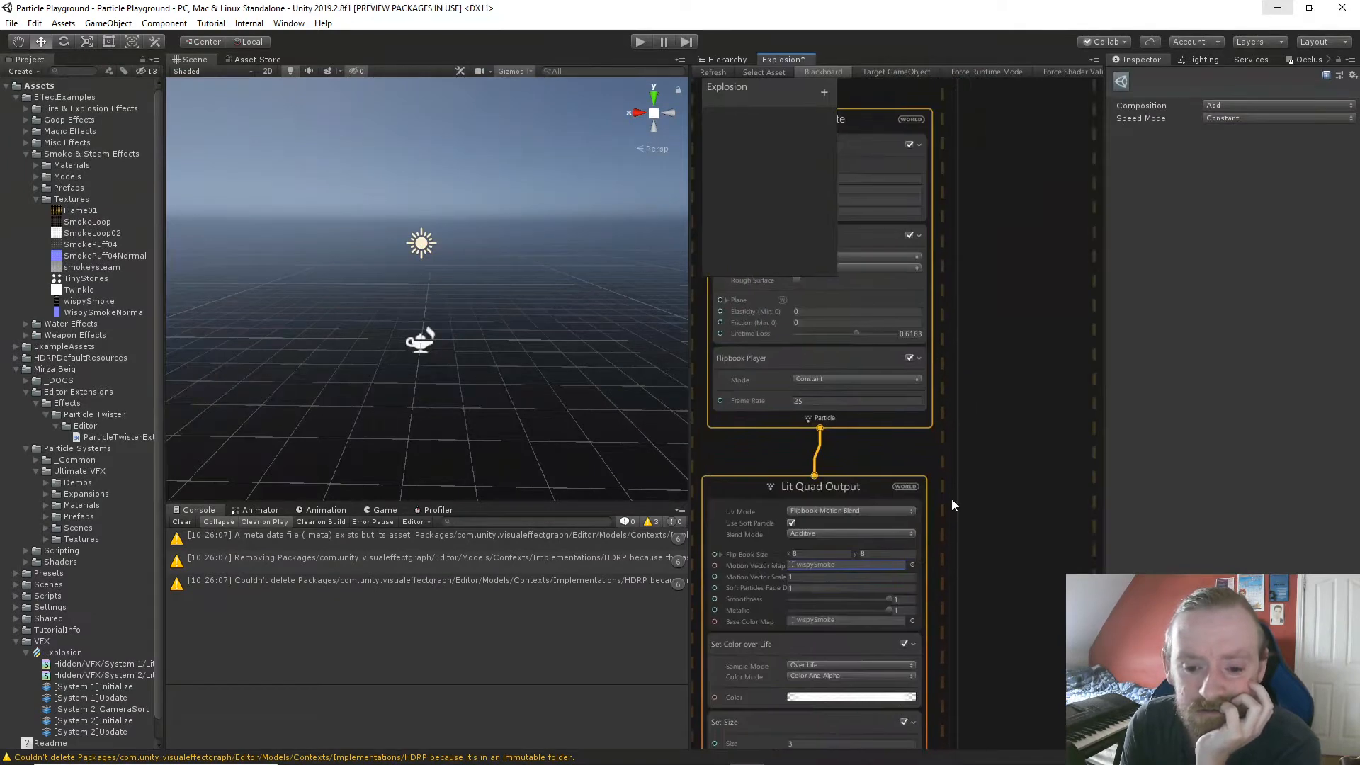
middle_click_drag(951, 499, 1002, 460)
left_click(862, 514)
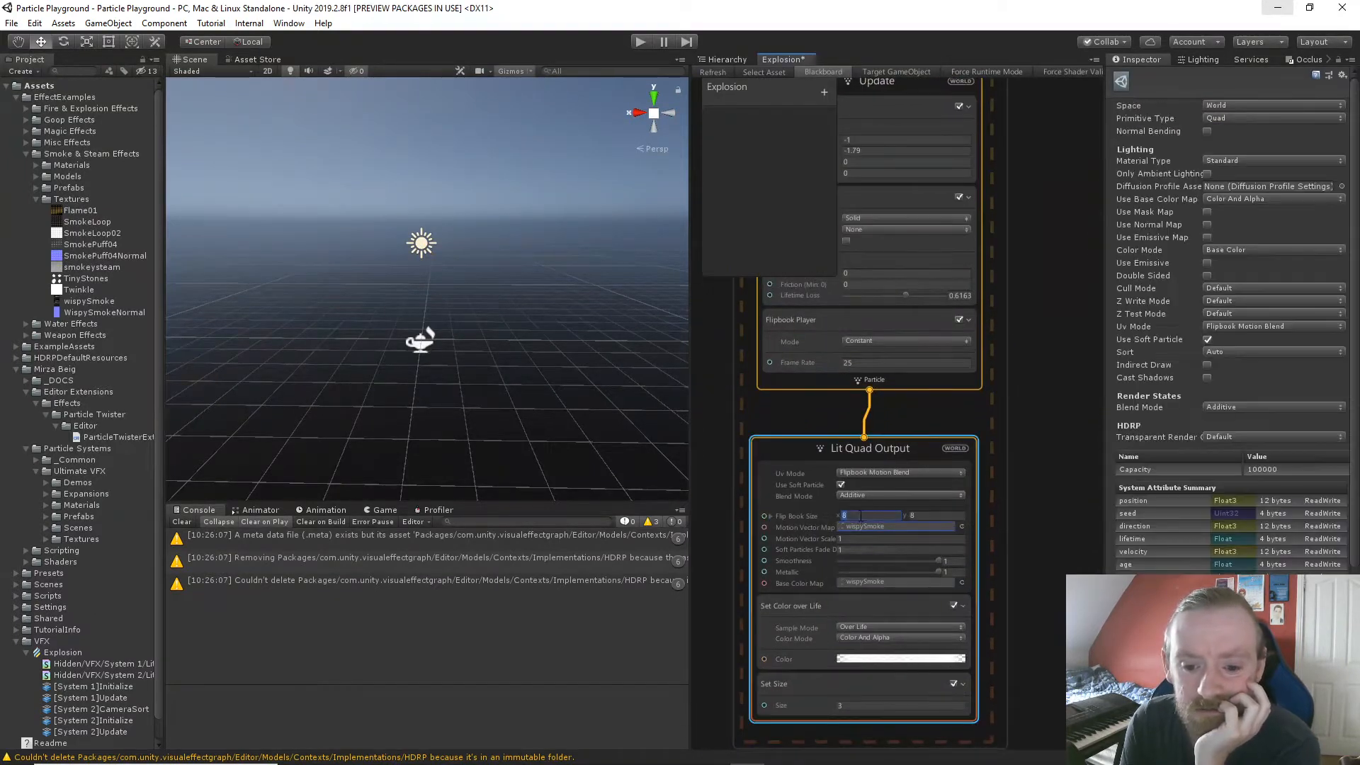
left_click(410, 344)
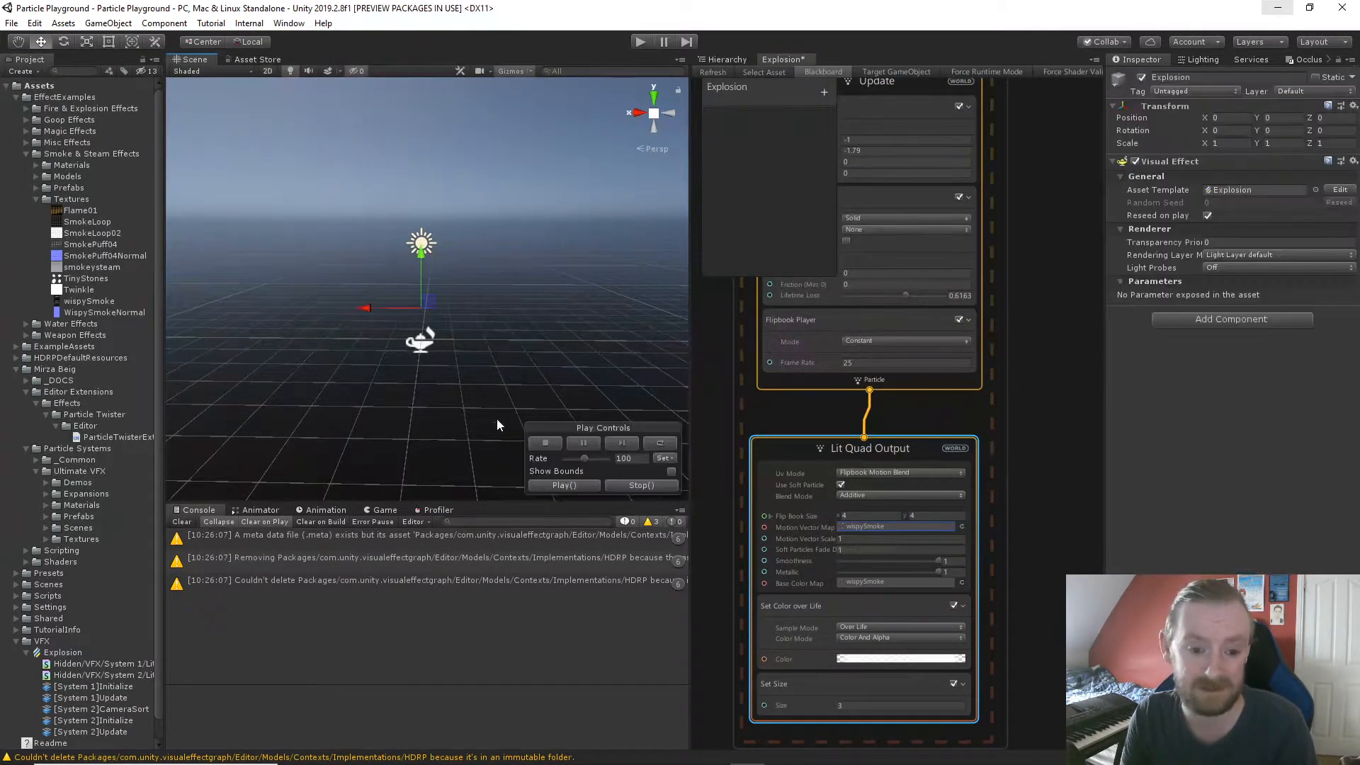
left_click(554, 489)
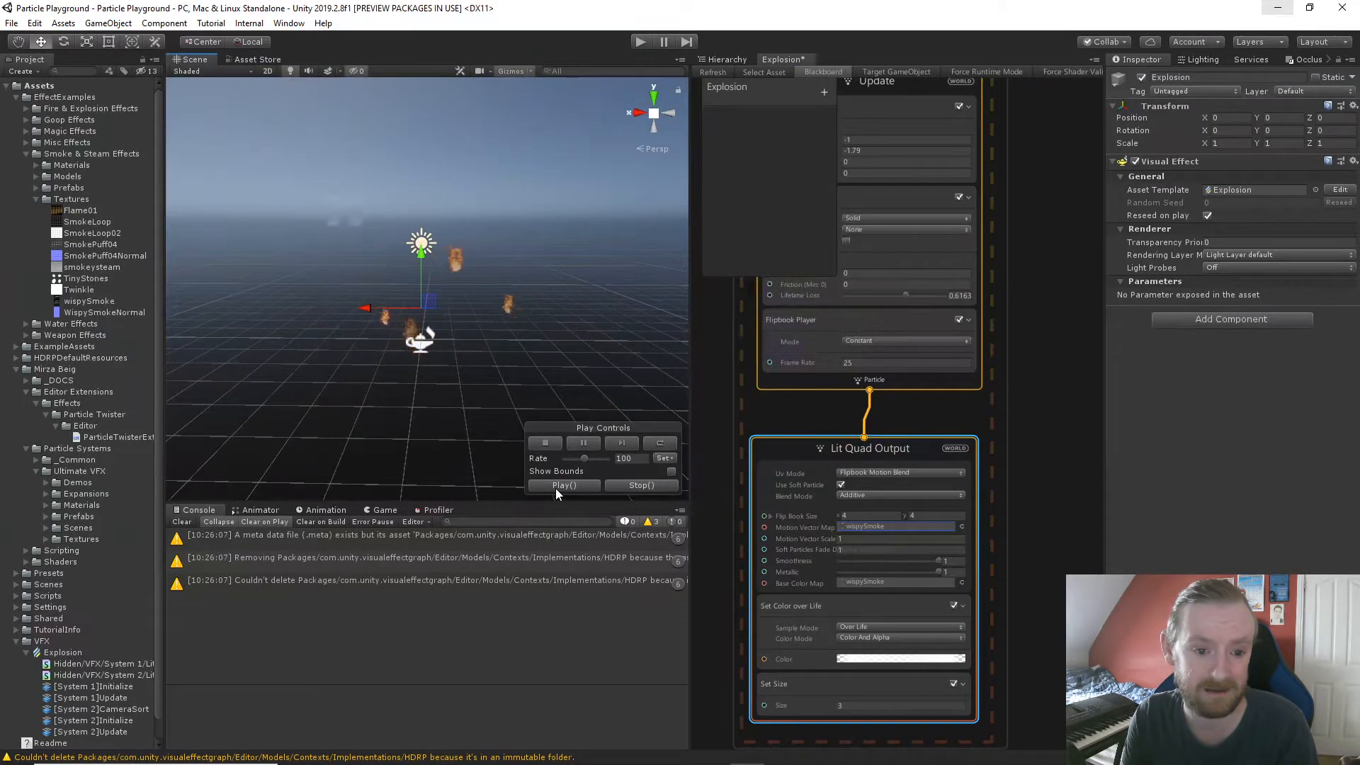
left_click(860, 516)
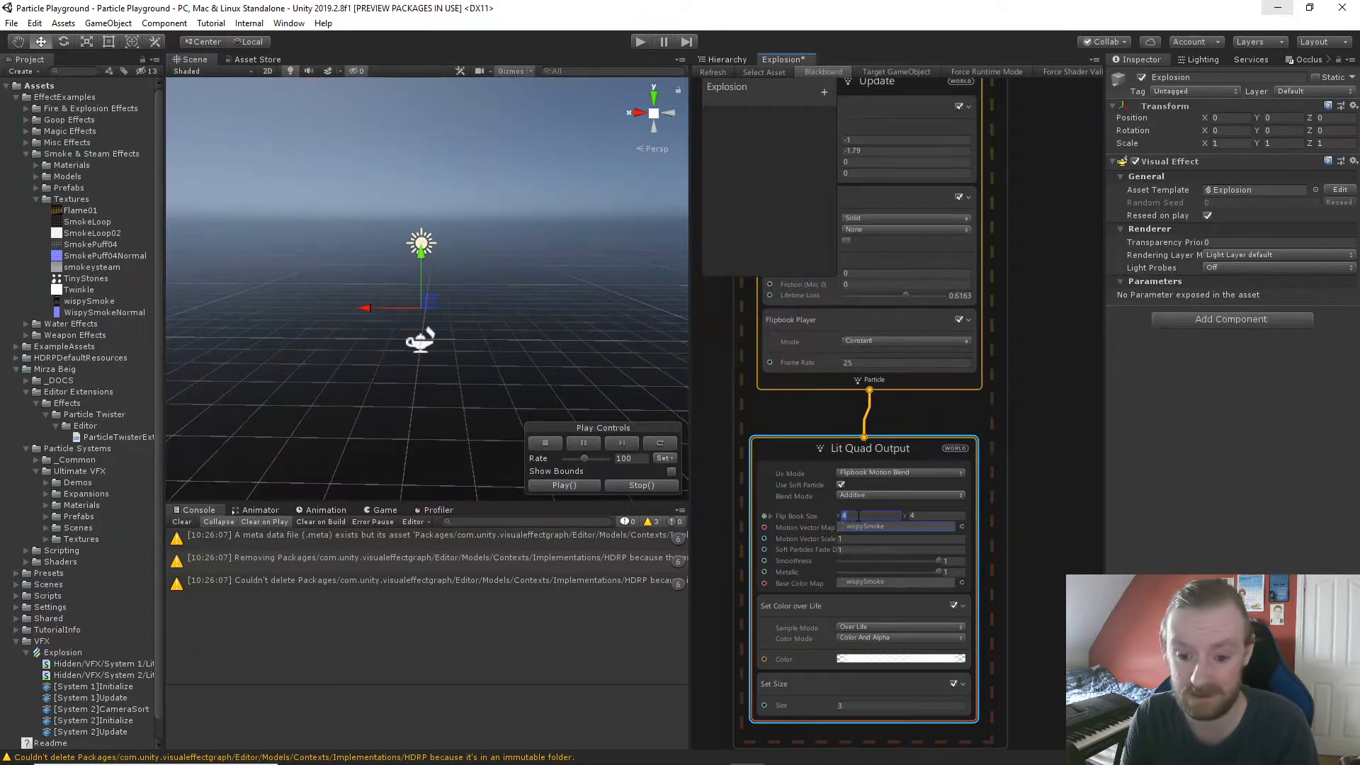
left_click(585, 486)
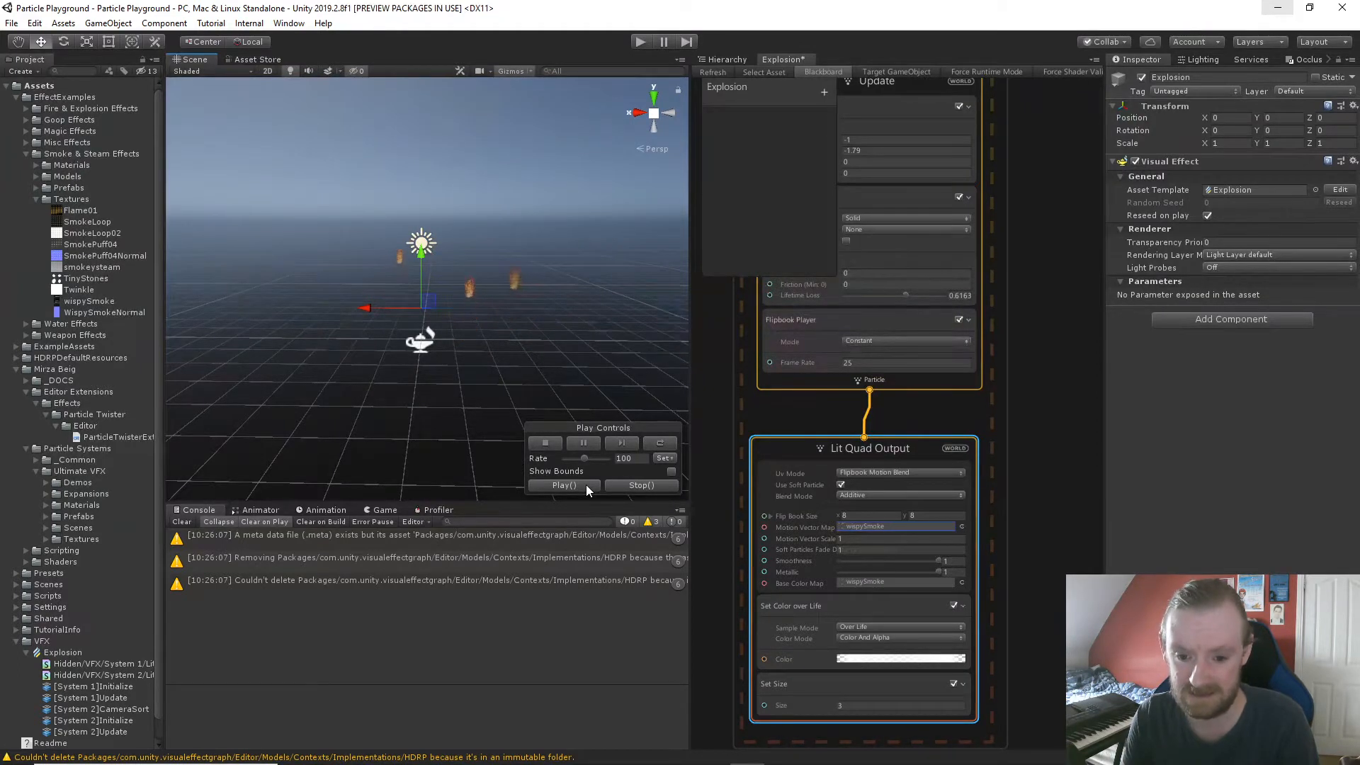
Disable Use Soft Particle in ShockWave's Lit Quad Output and replay the Explosion effect several times.
left_click(843, 484)
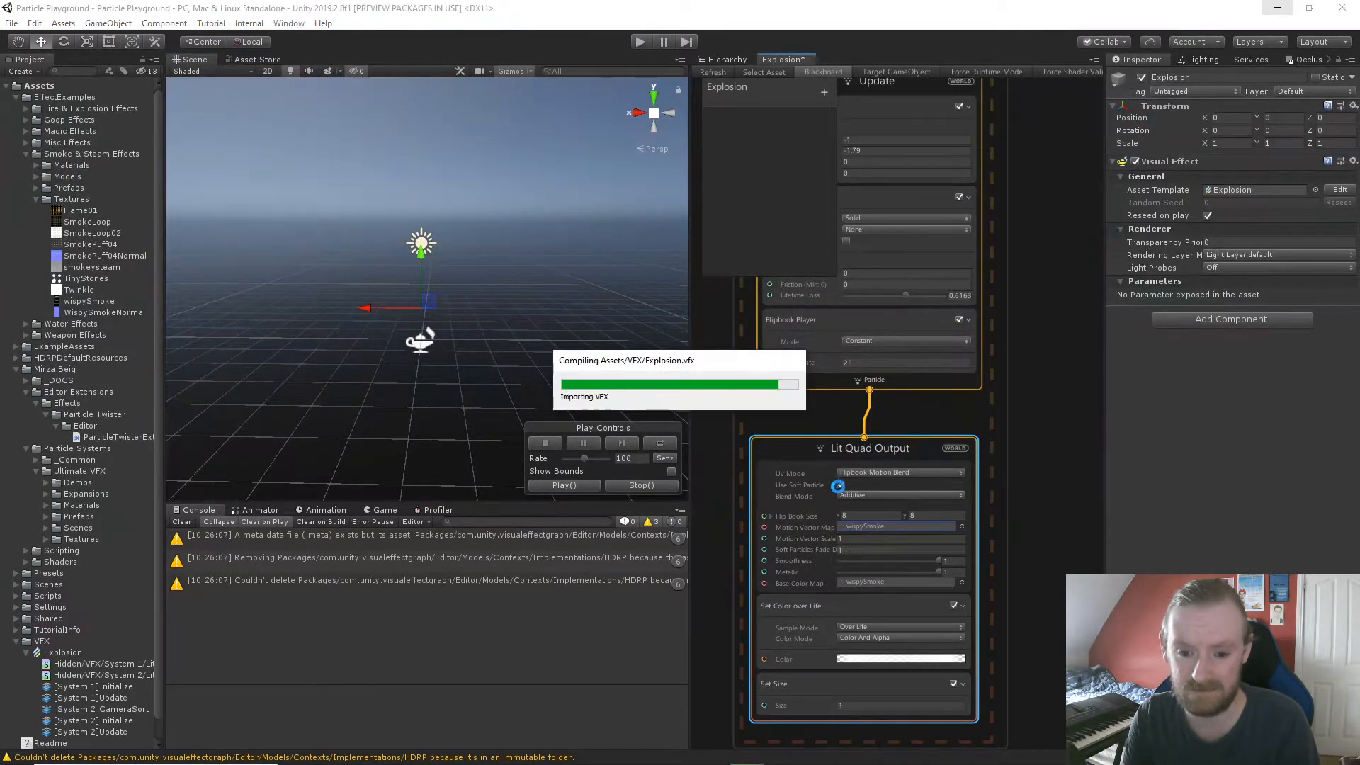
left_click(583, 486)
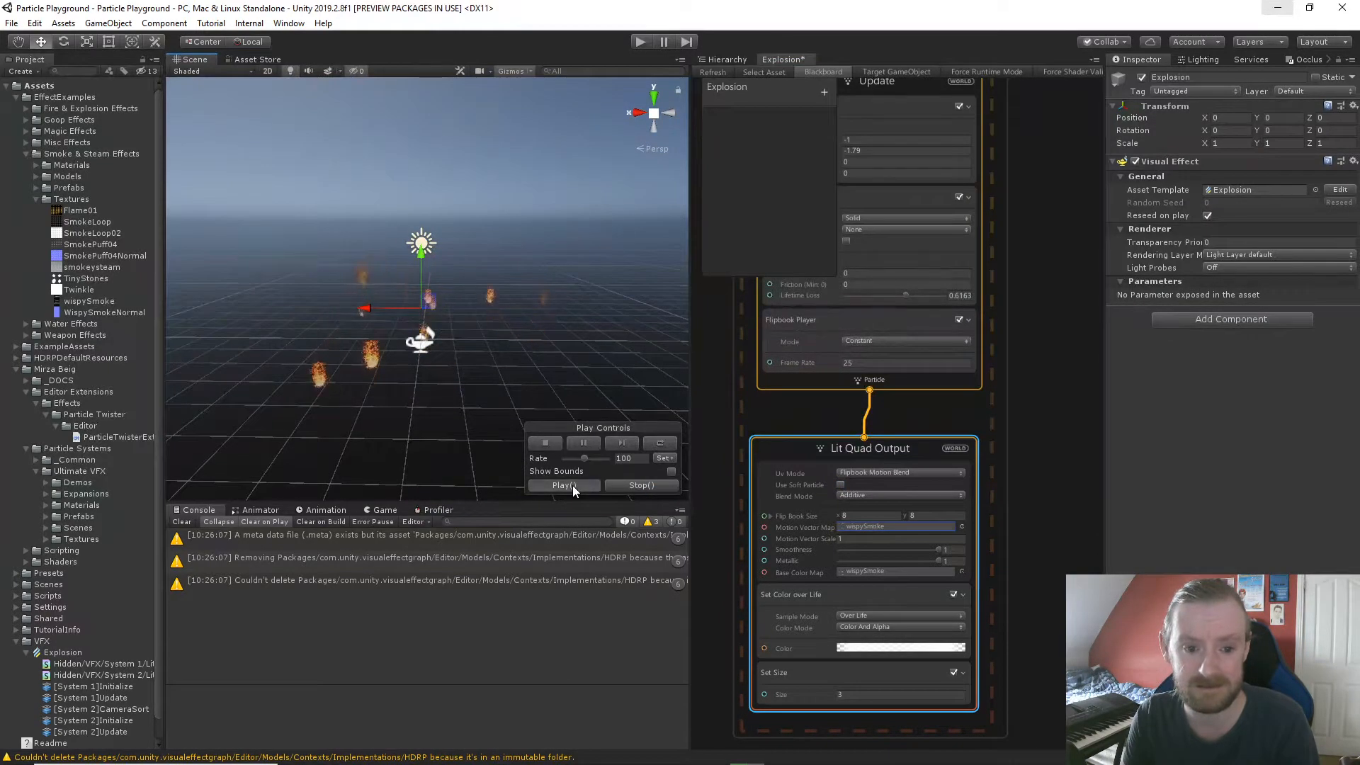
scroll(487, 420, "down", 3)
left_click(571, 490)
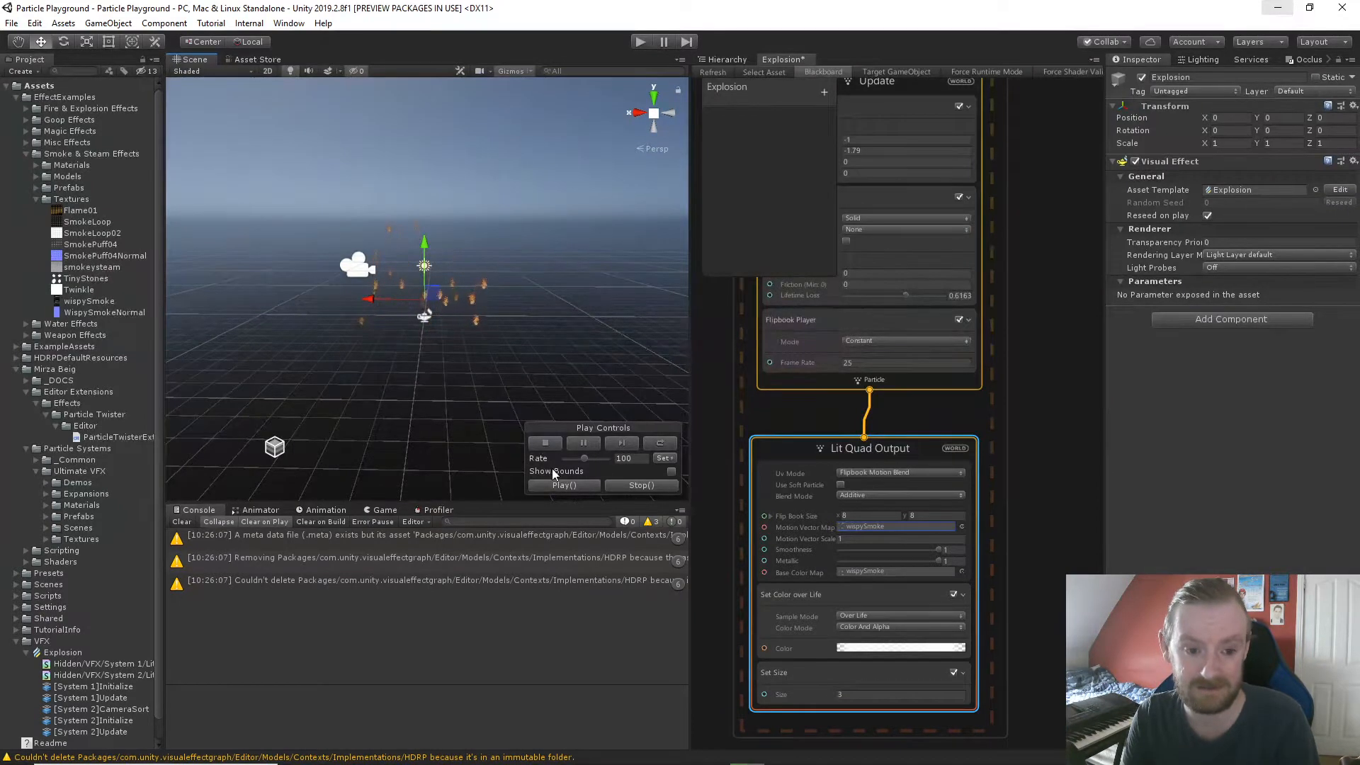
left_click(562, 483)
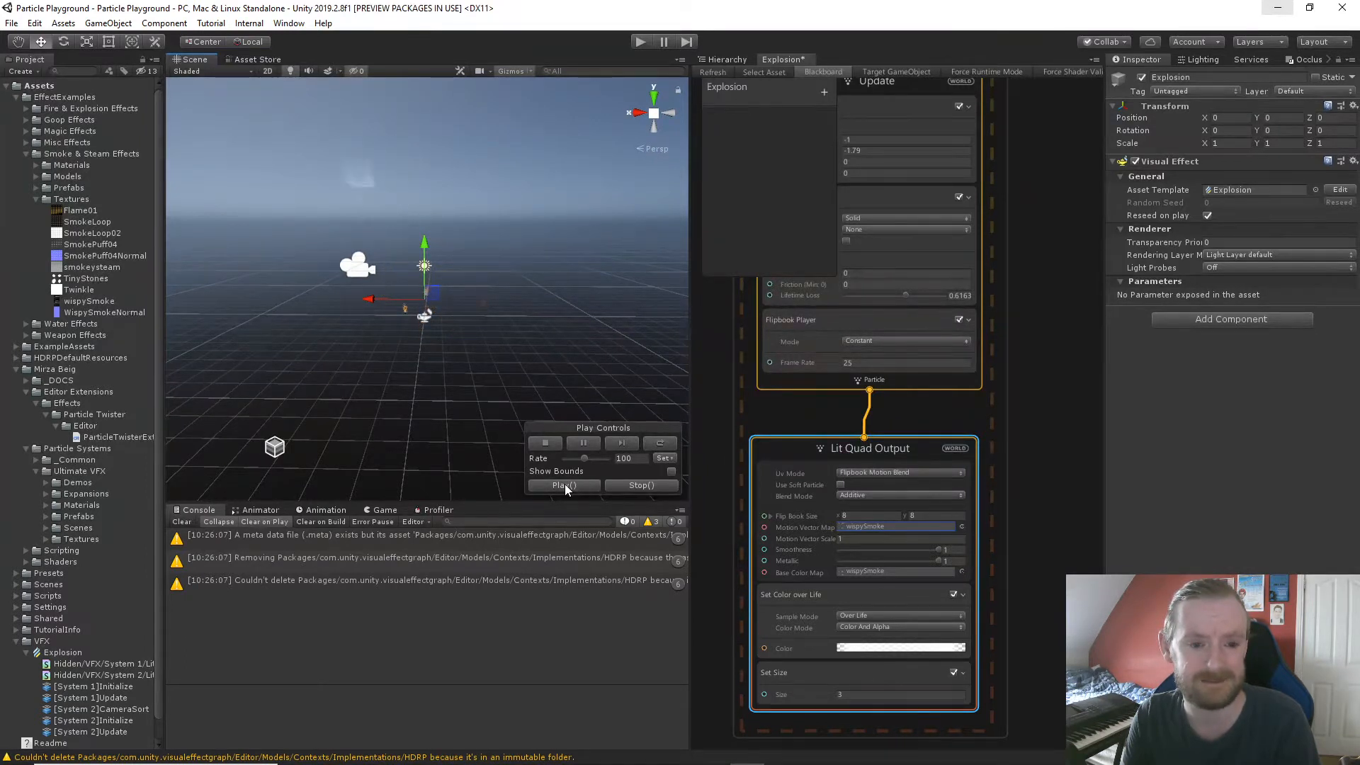
left_click(564, 483)
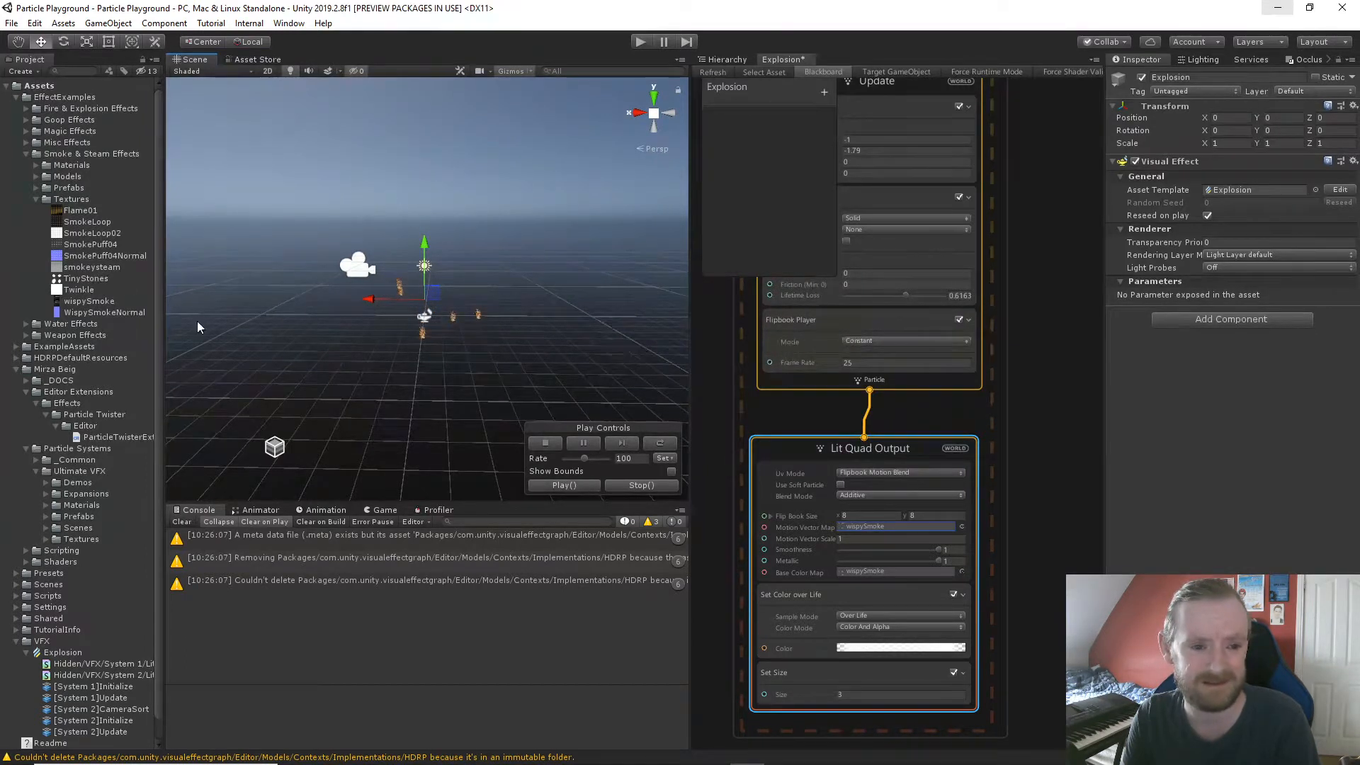
Examine the wispySmoke texture's import settings and the overall layout of both particle systems in the graph.
left_click(87, 302)
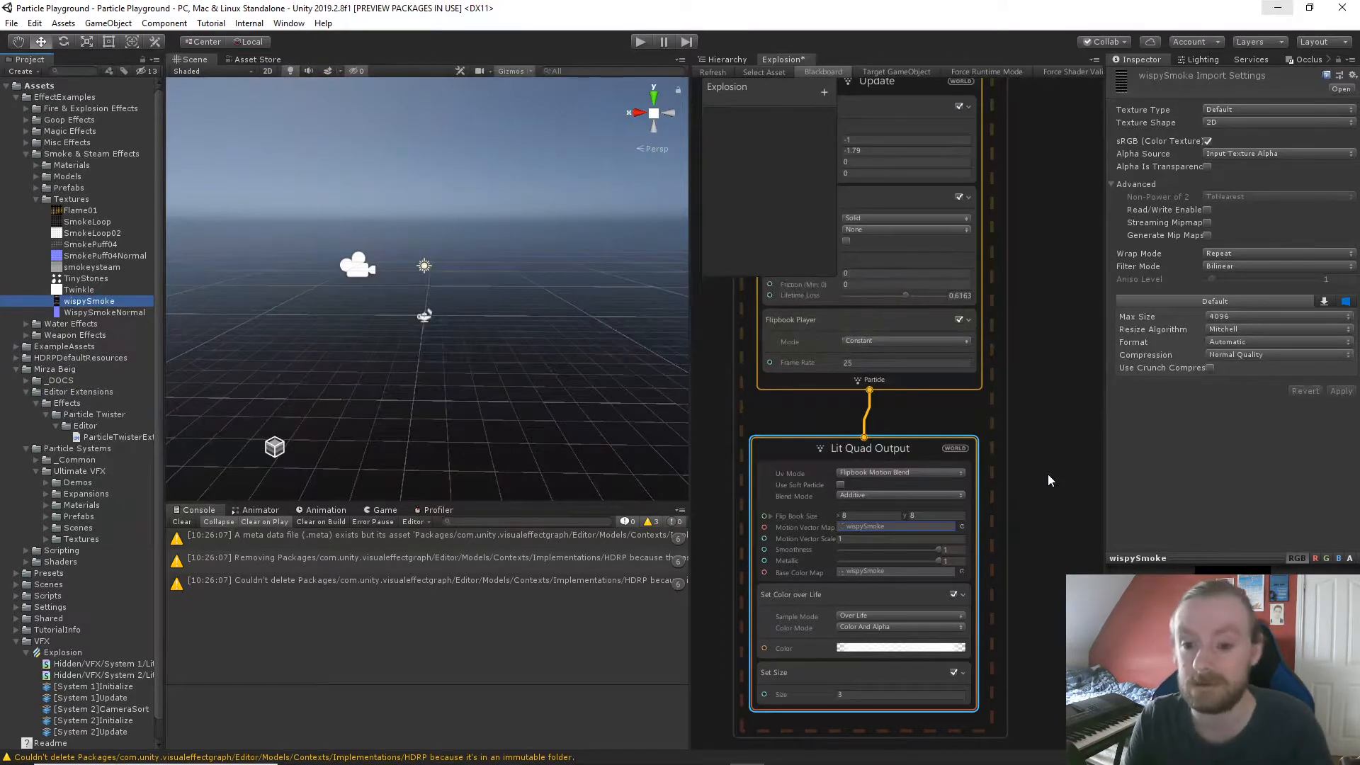
scroll(1049, 474, "down", 5)
middle_click_drag(1049, 475, 819, 462)
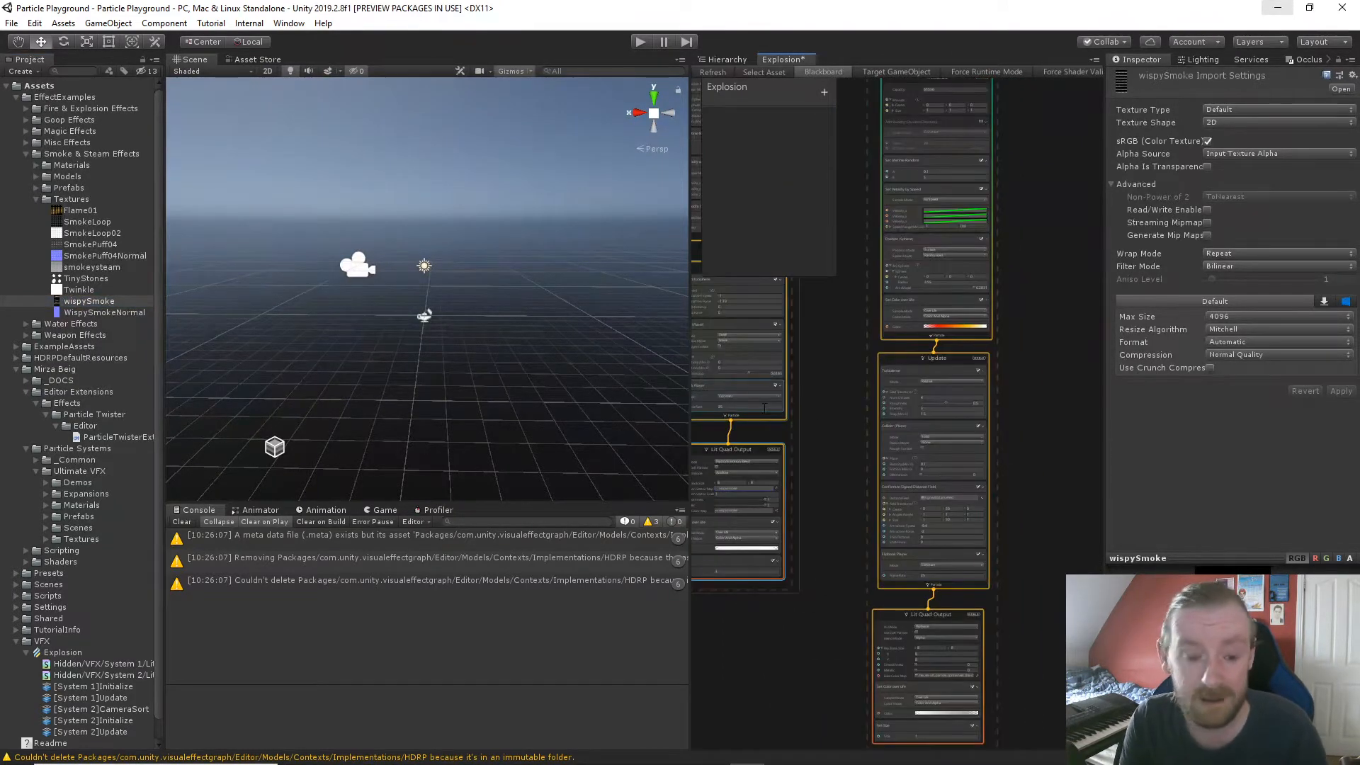
middle_click_drag(810, 352, 809, 415)
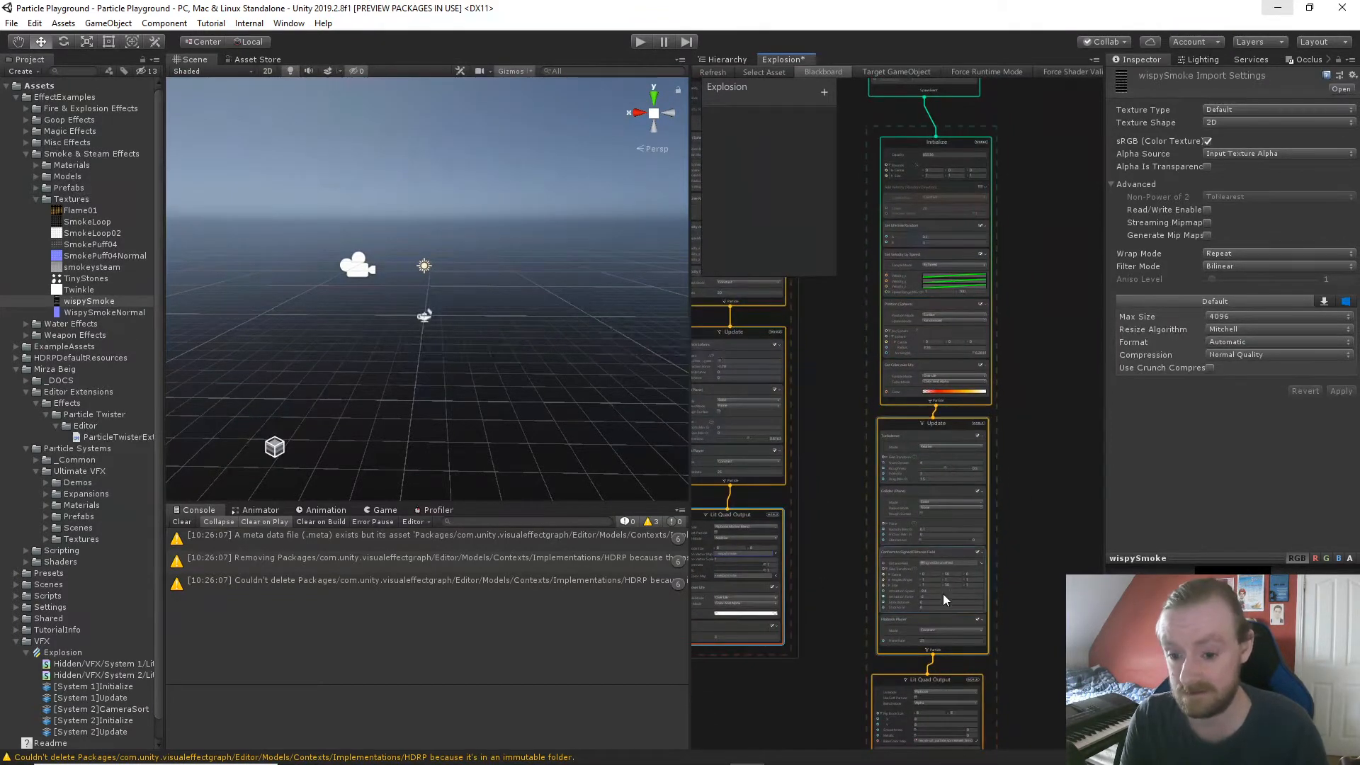
middle_click_drag(1033, 624, 1013, 592)
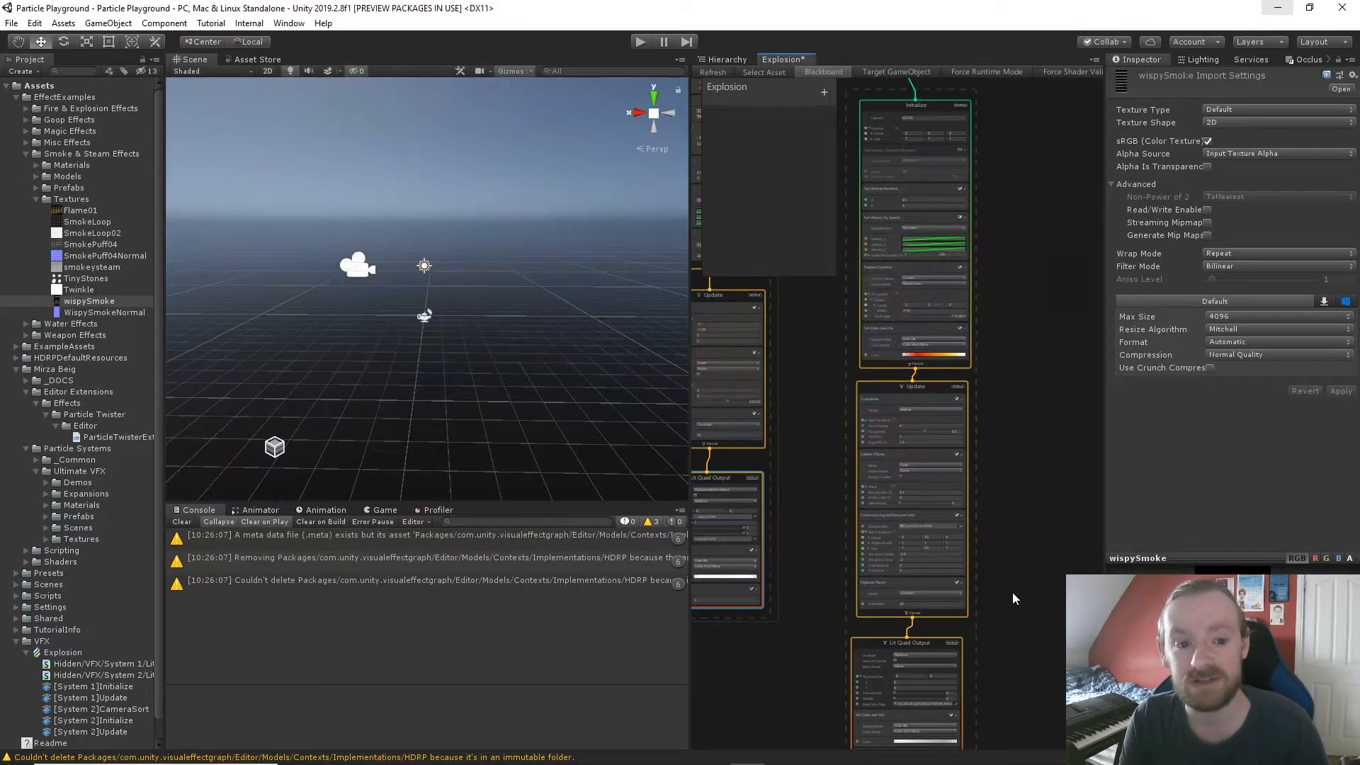
middle_click_drag(1001, 198, 1001, 240)
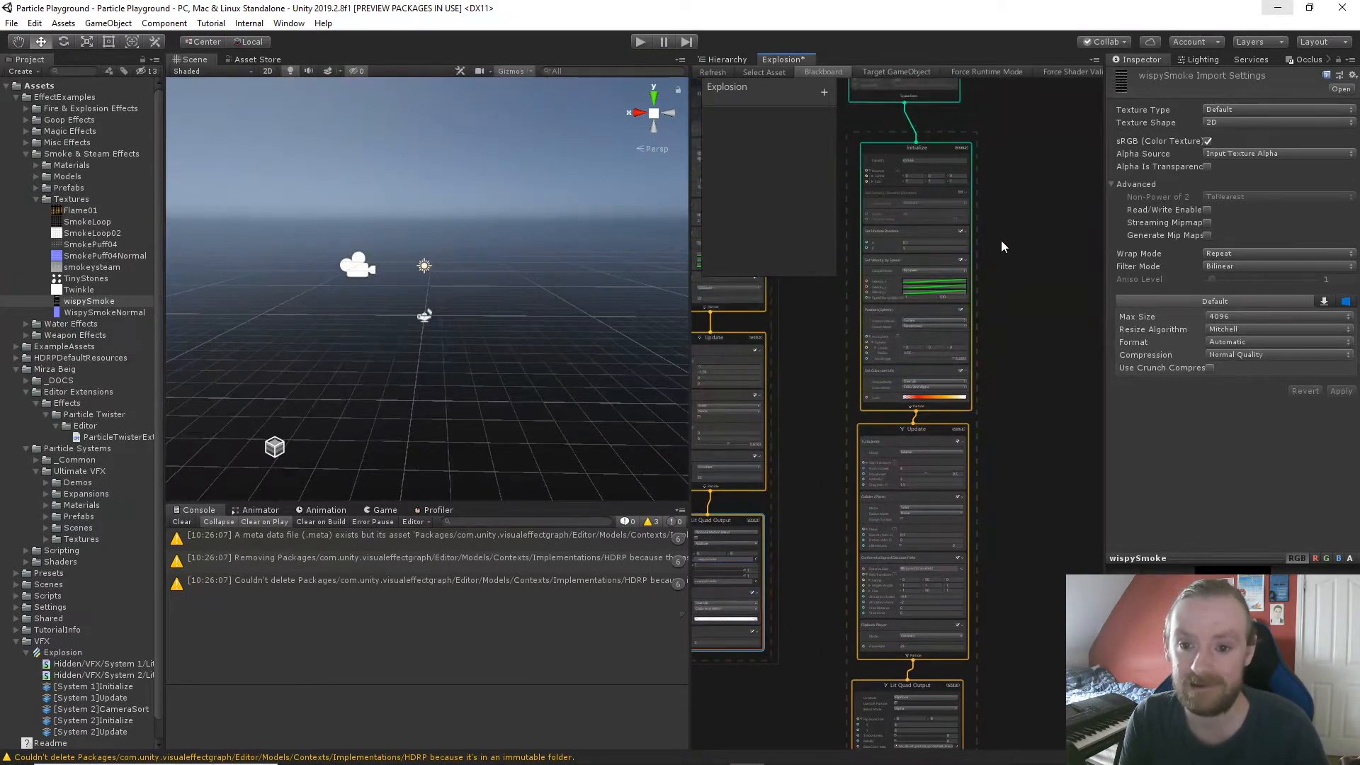
scroll(1002, 280, "down", 5)
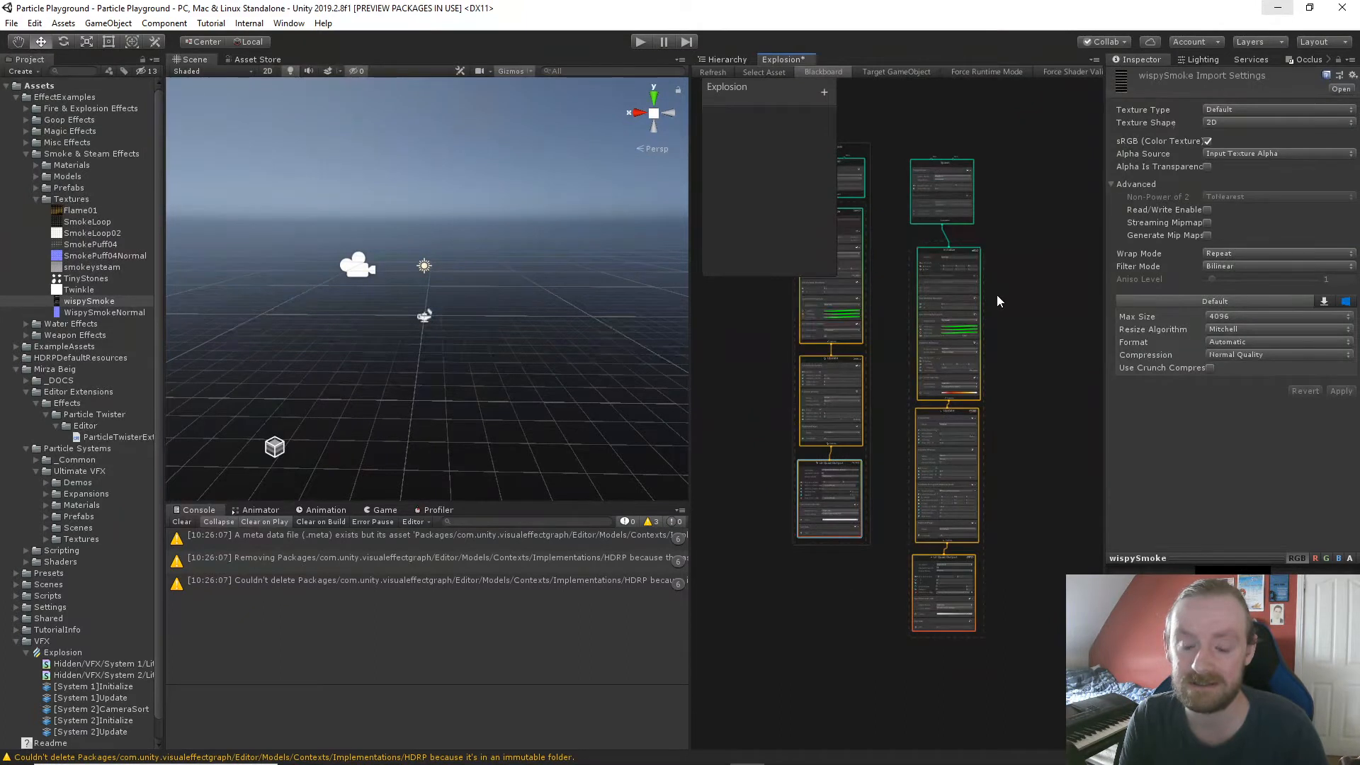
middle_click_drag(997, 301, 1013, 337)
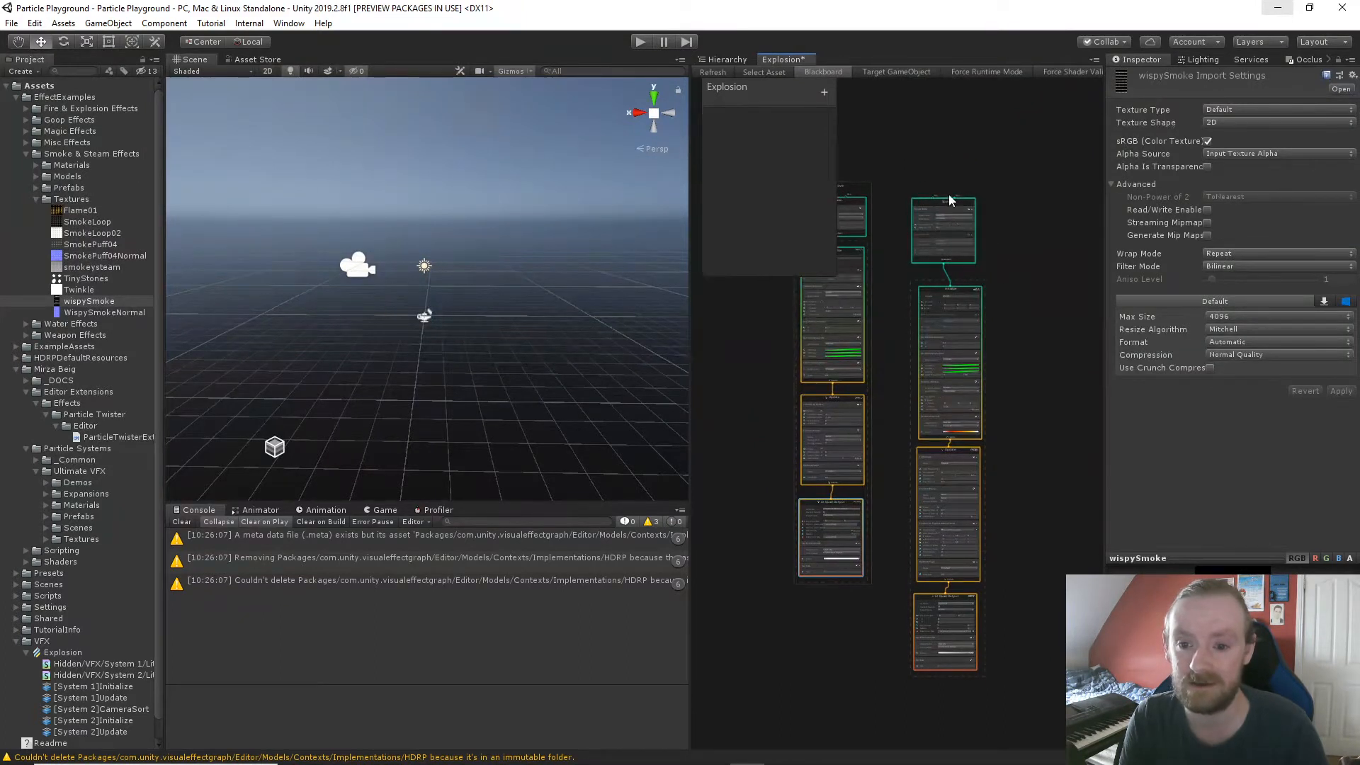
Delete the entire ungrouped particle system beside ShockWave, from its Spawn context to its Lit Quad Output.
mouse_move(949, 203)
left_mouse_down()
mouse_move(966, 195)
mouse_move(954, 197)
left_mouse_up()
left_click(996, 258)
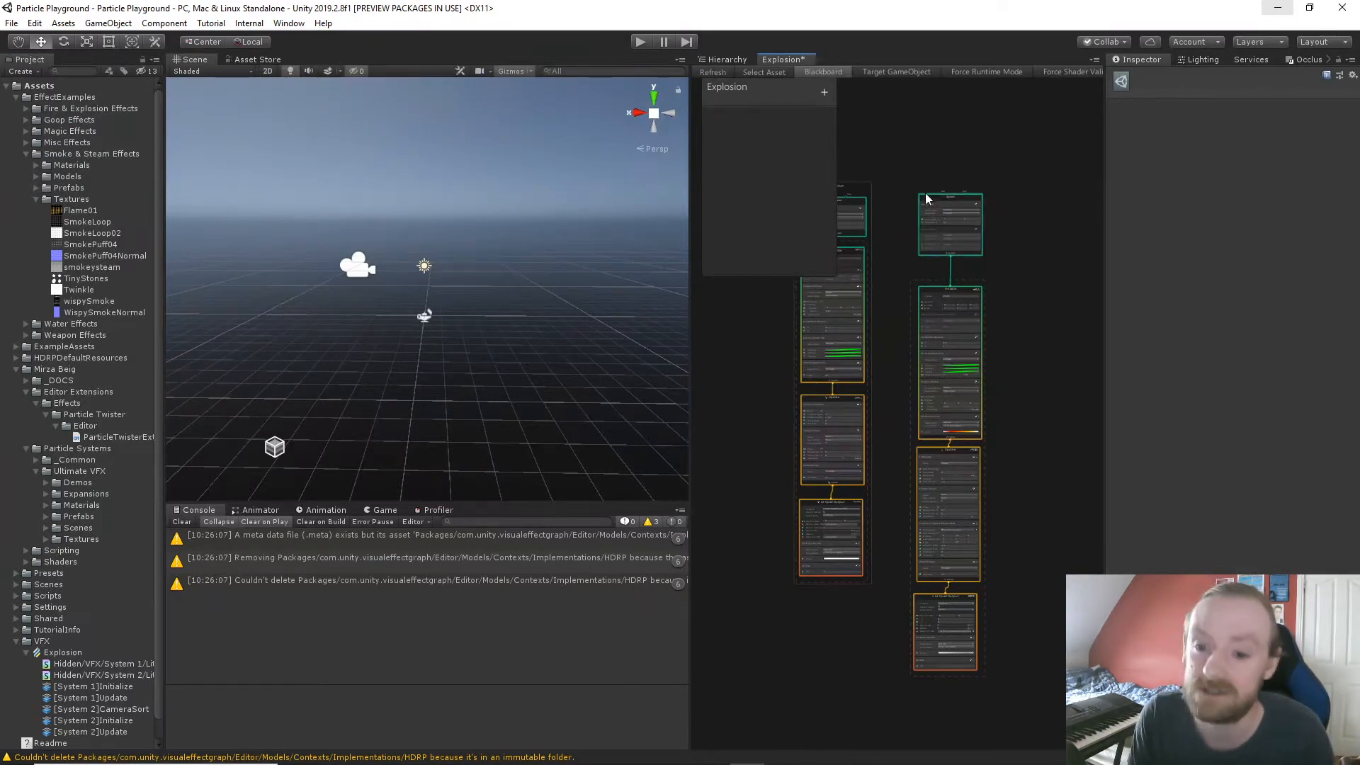
left_click_drag(921, 185, 1040, 730)
key("Delete")
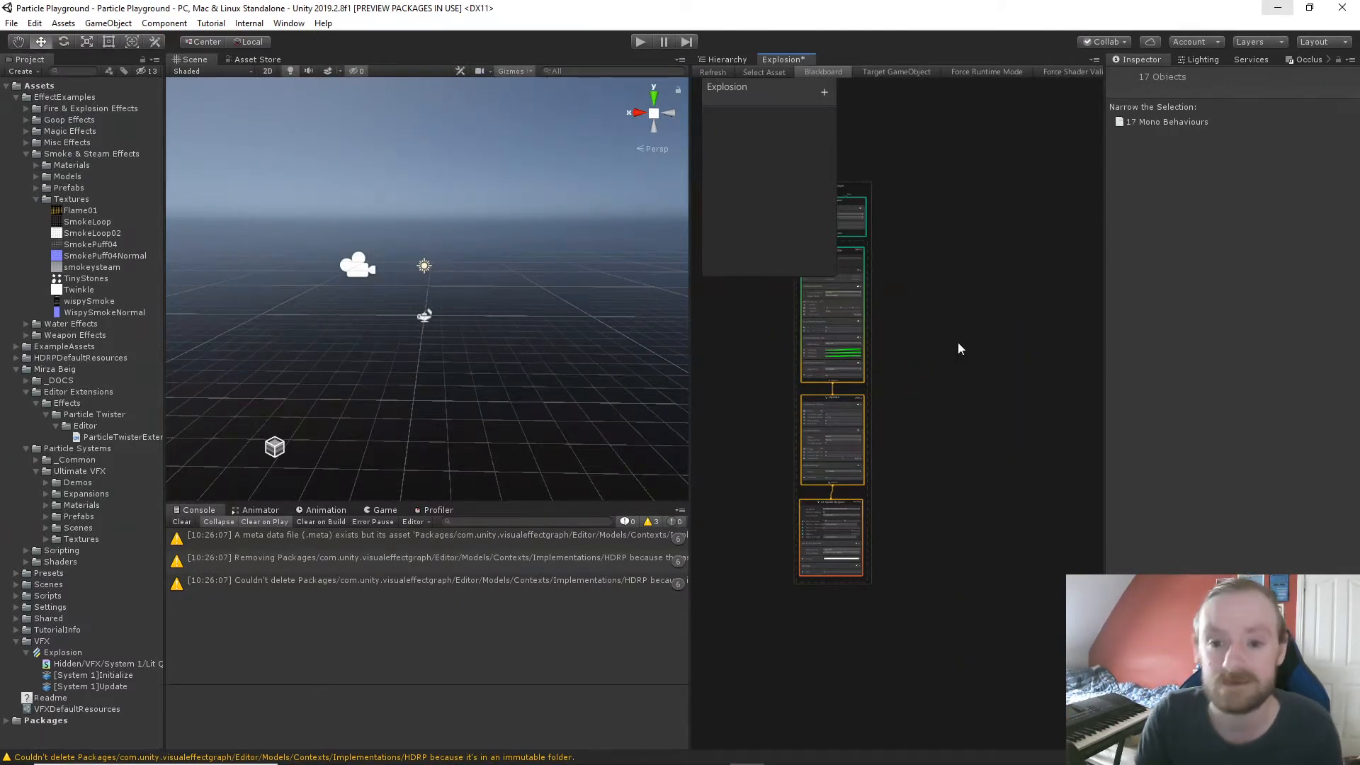
Add a new Spawn context to the graph and place it in the empty space beside ShockWave's Spawn context.
scroll(958, 343, "up", 4)
middle_click_drag(925, 287, 1006, 469)
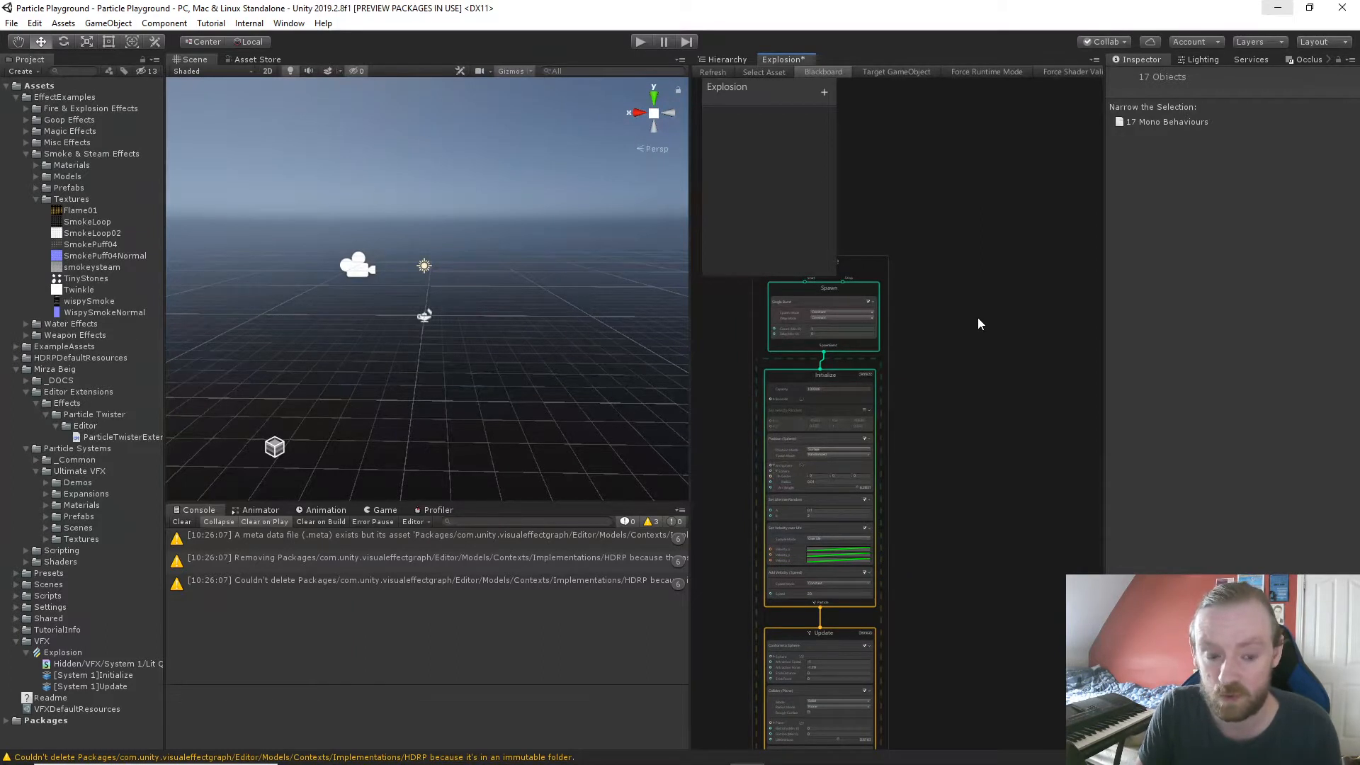
key("space")
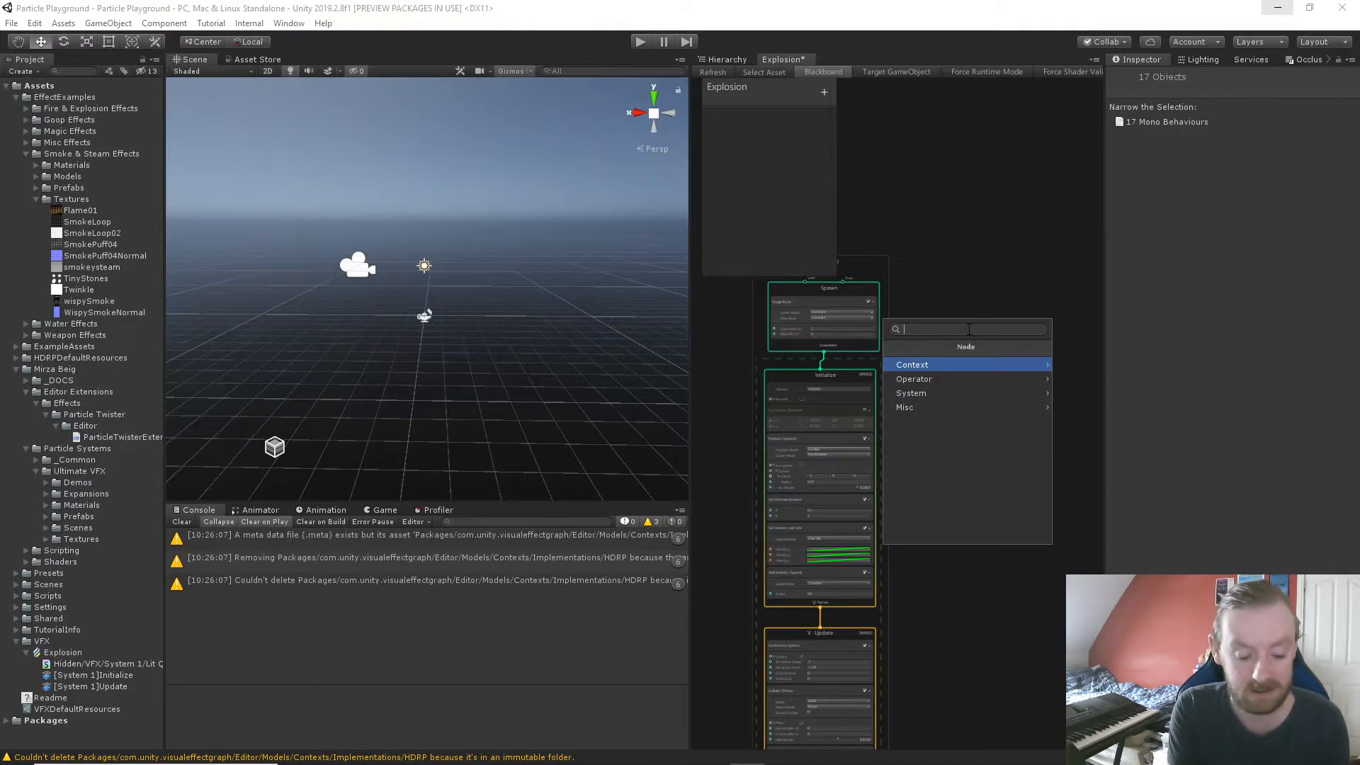
type("bur")
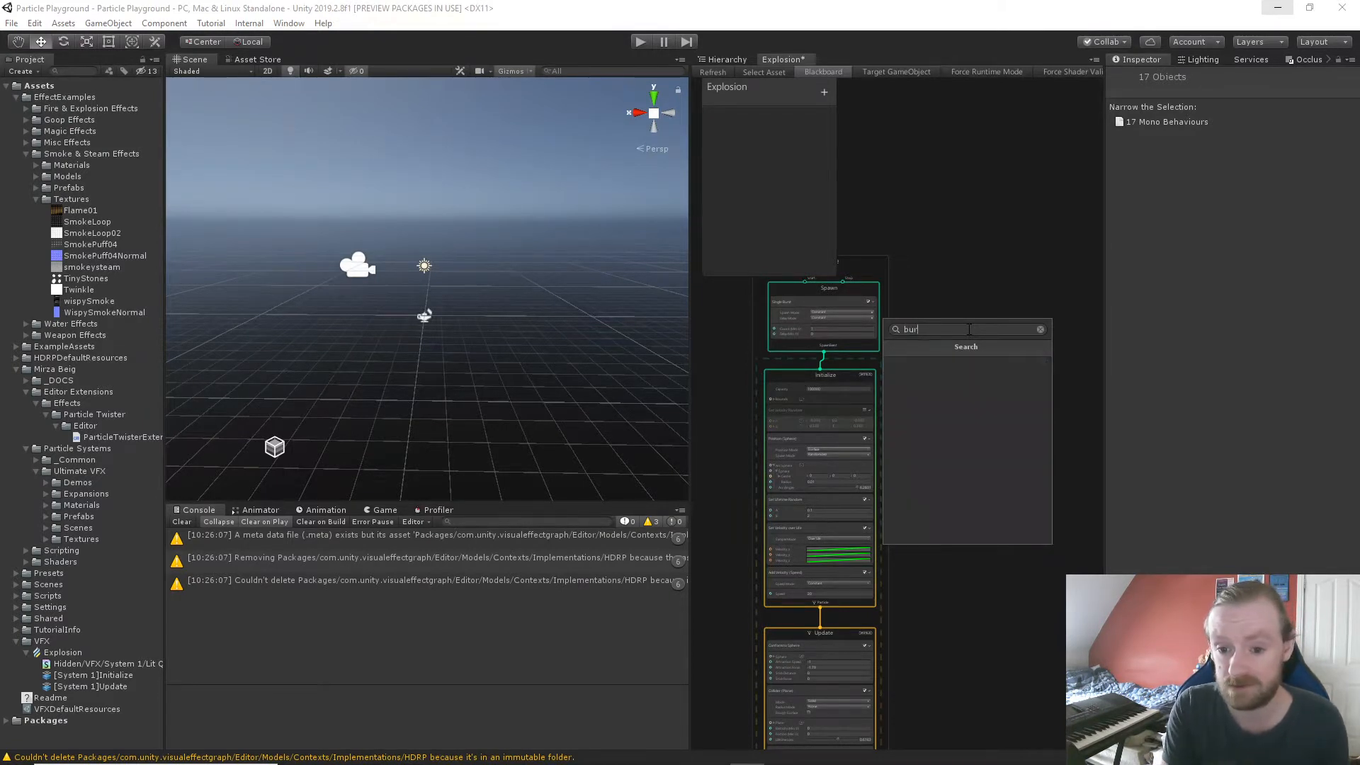
type("st")
key("BackSpace")
key("BackSpace")
key("BackSpace")
key("BackSpace")
key("BackSpace")
type("spa")
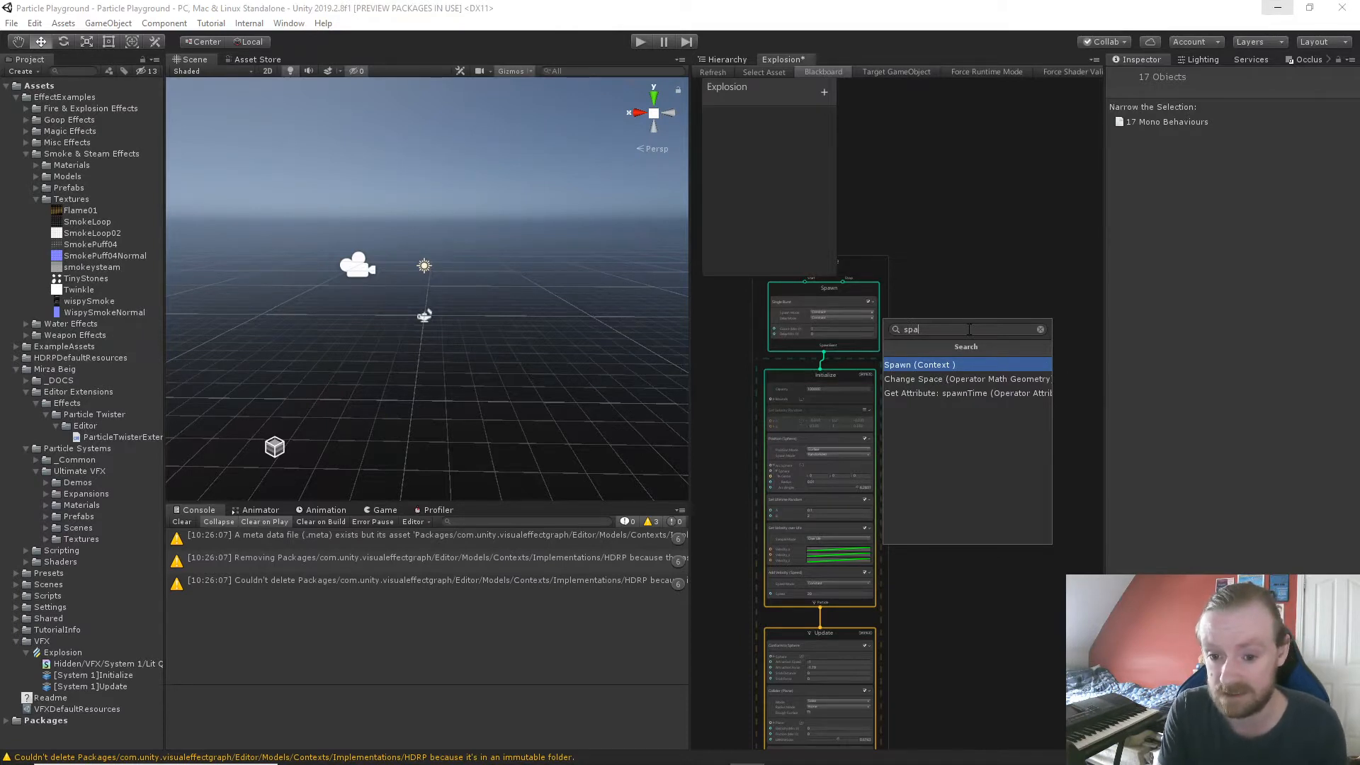
key("Return")
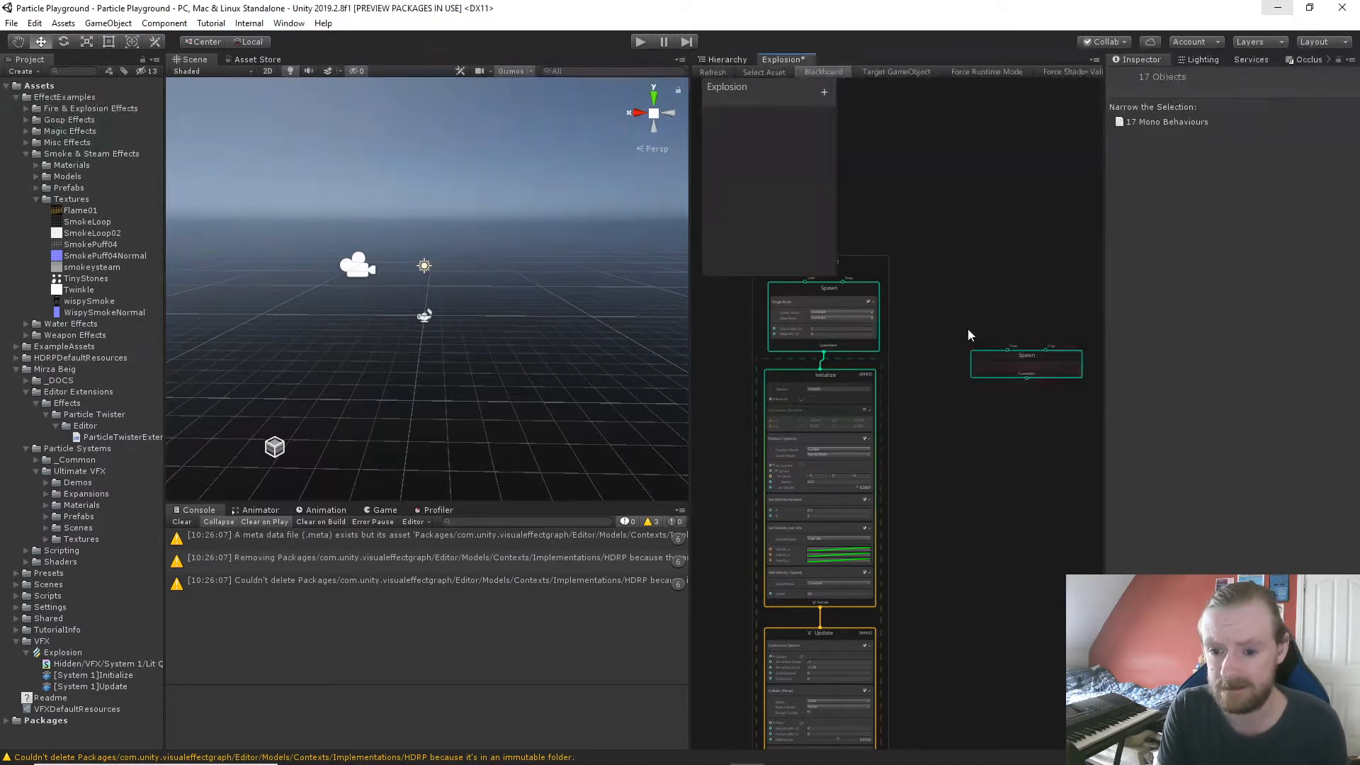
left_click_drag(1036, 368, 1013, 274)
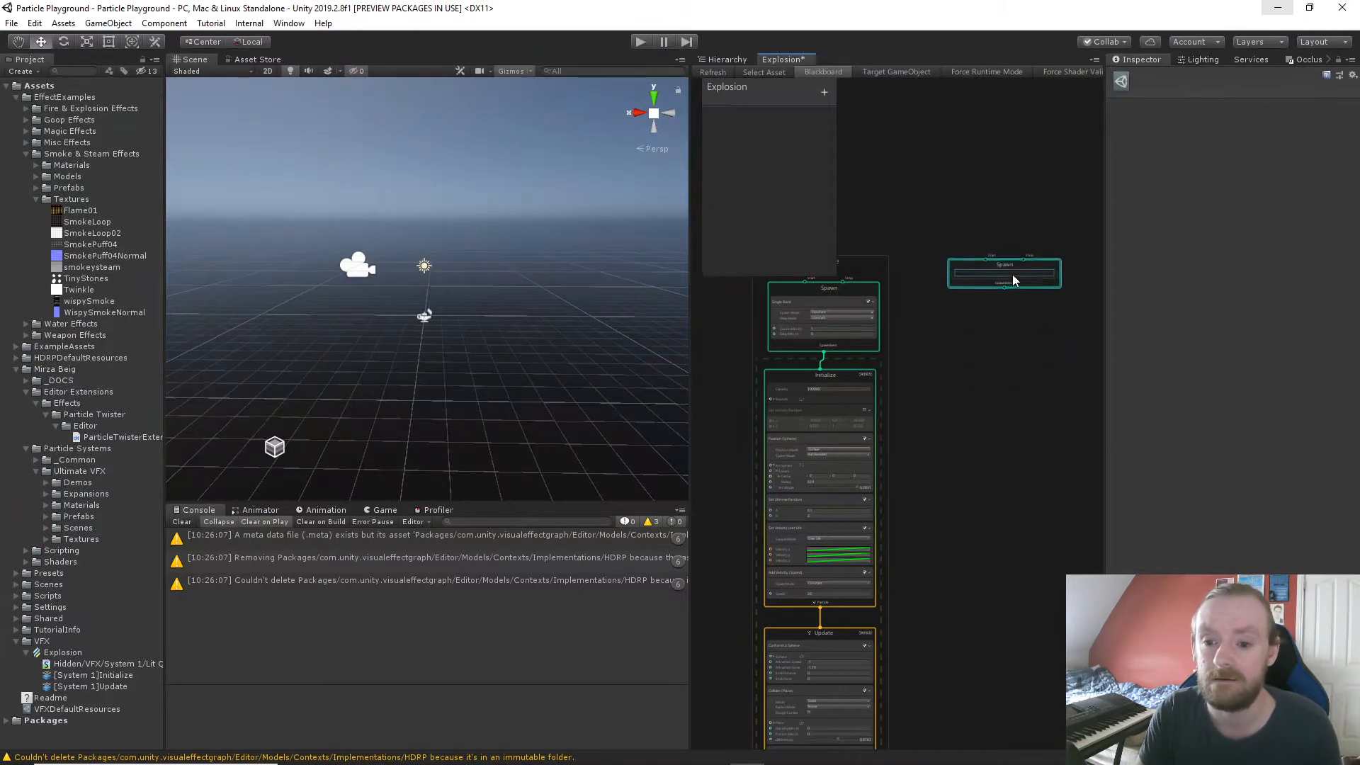
Add a Periodic Burst block to the new Spawn context.
key("space")
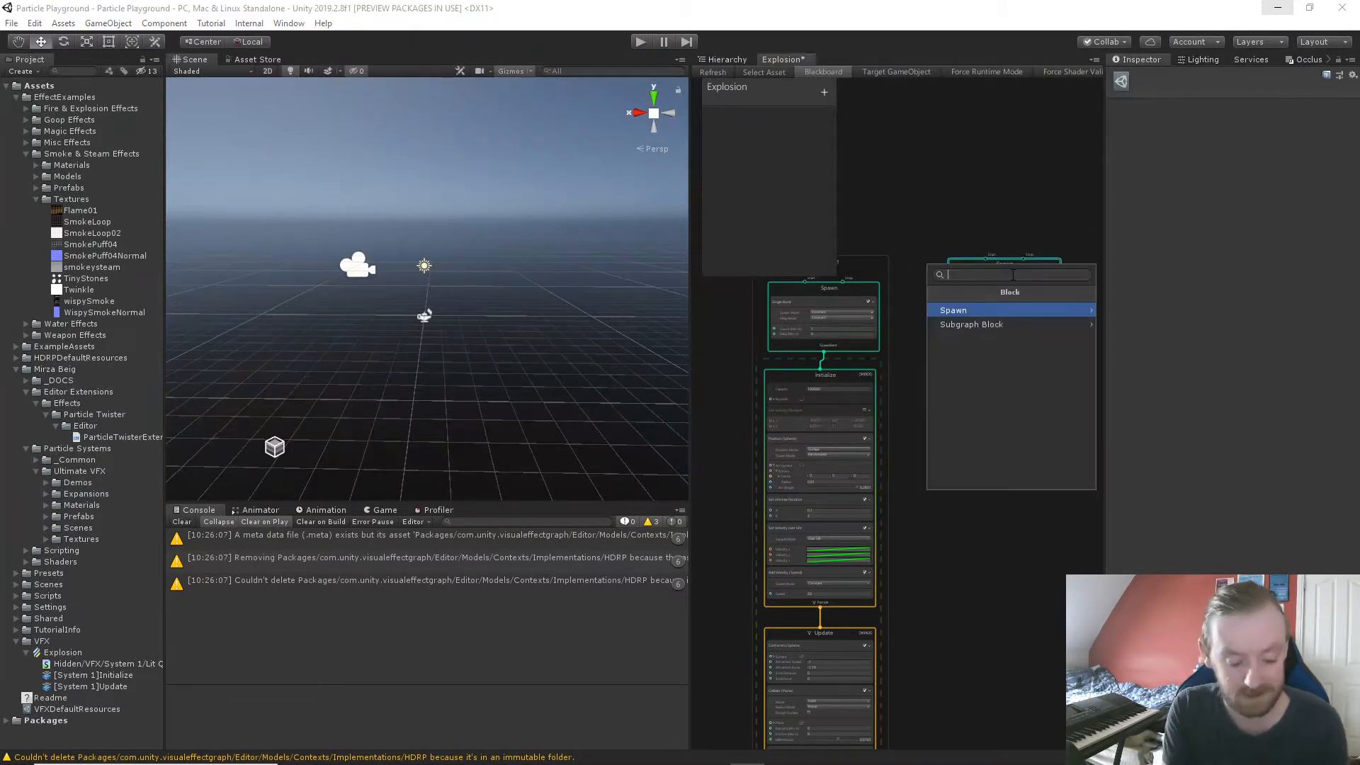
type("peri")
key("Return")
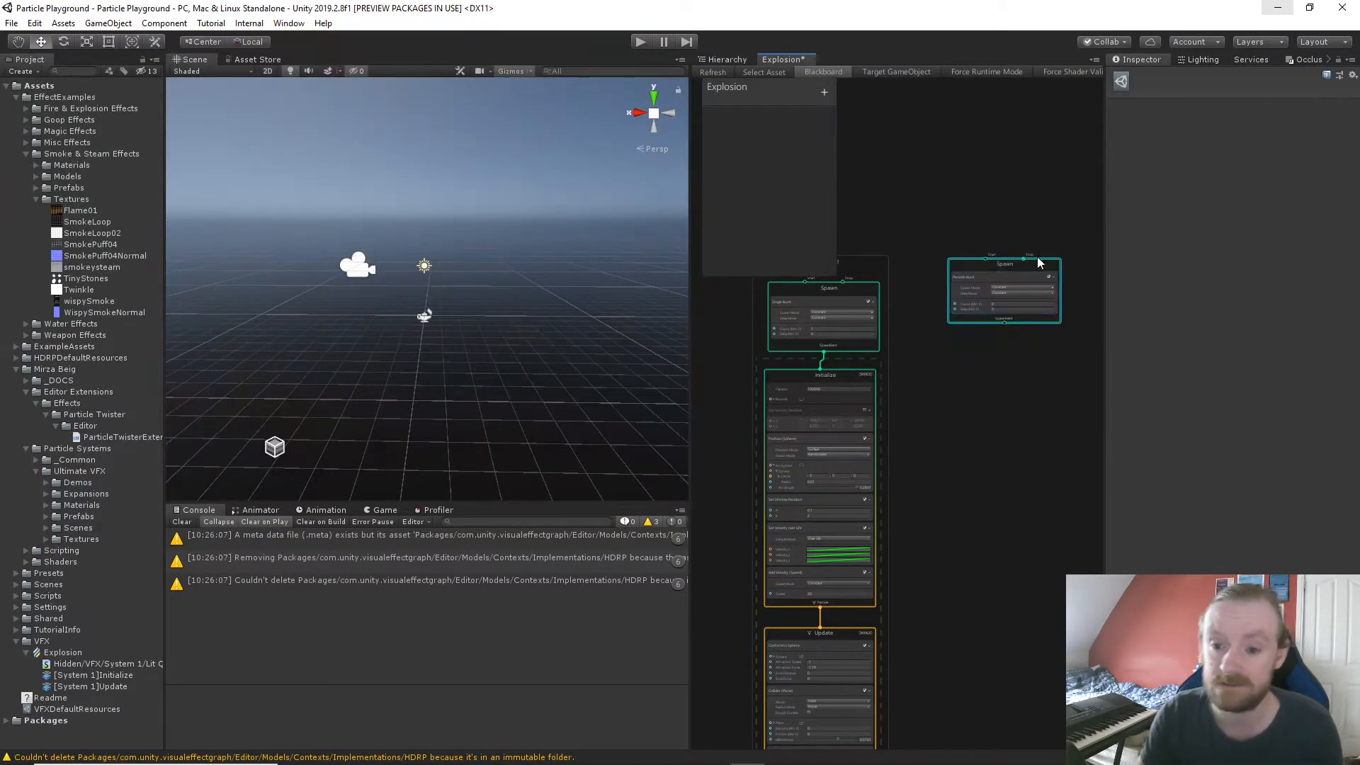
Set the Periodic Burst's Count to 100 and its Delay to 1.
scroll(1026, 325, "up", 5)
middle_click_drag(990, 362, 999, 432)
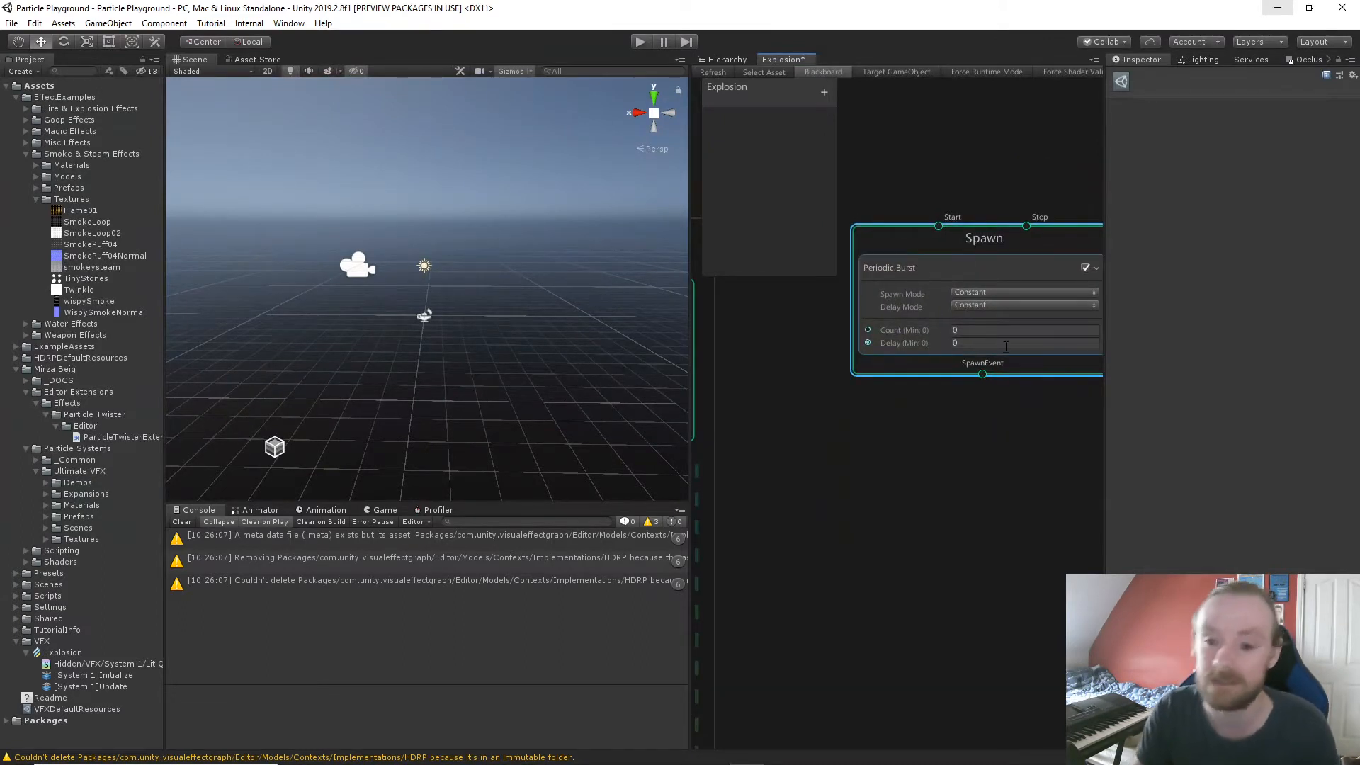
left_click(990, 331)
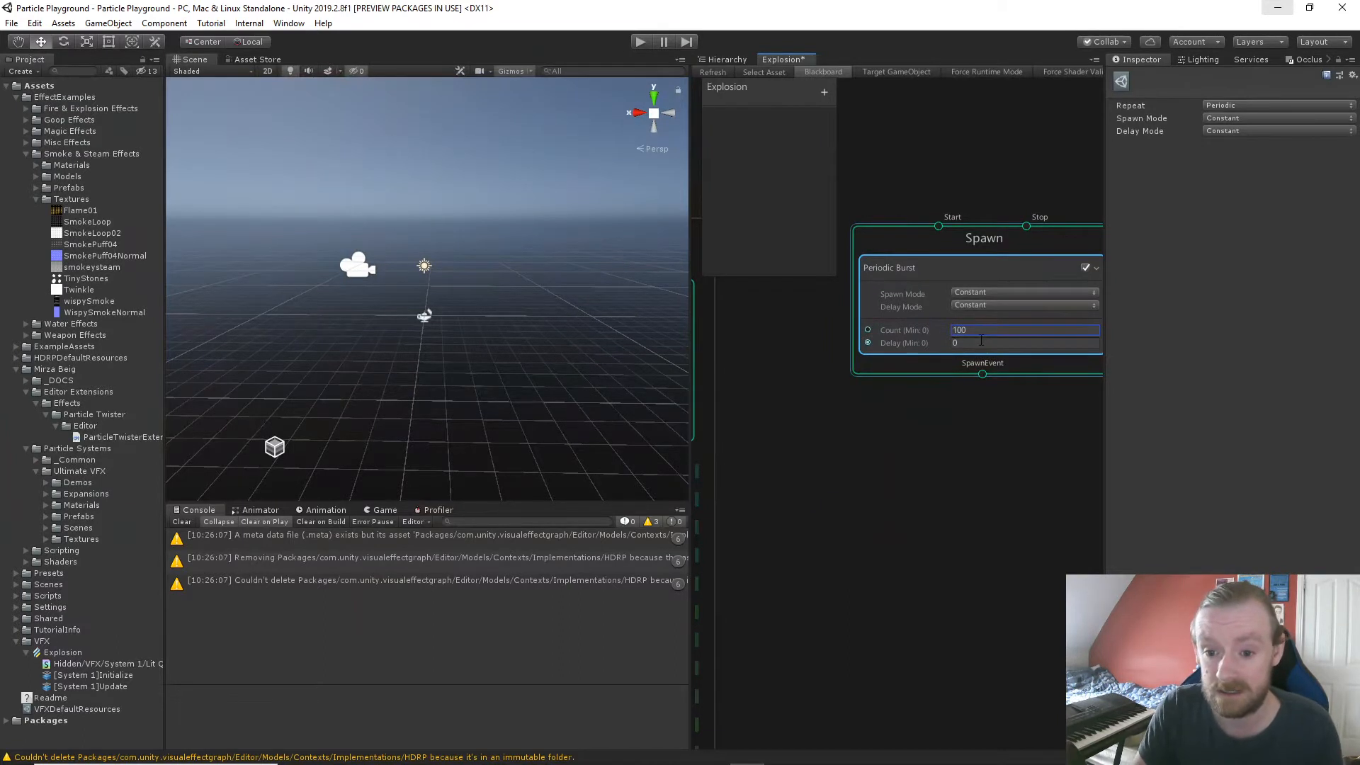
left_click(981, 343)
key("Return")
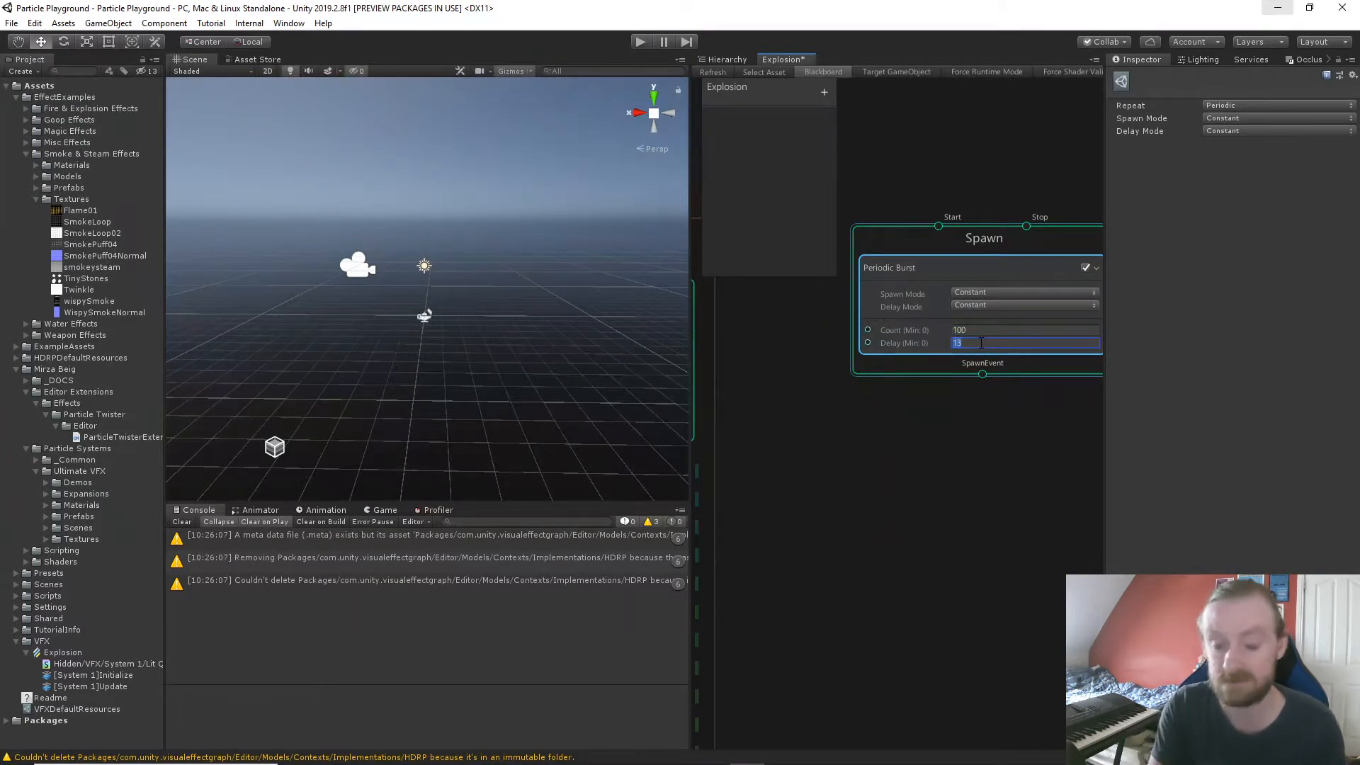
scroll(981, 343, "up", 1)
type("1")
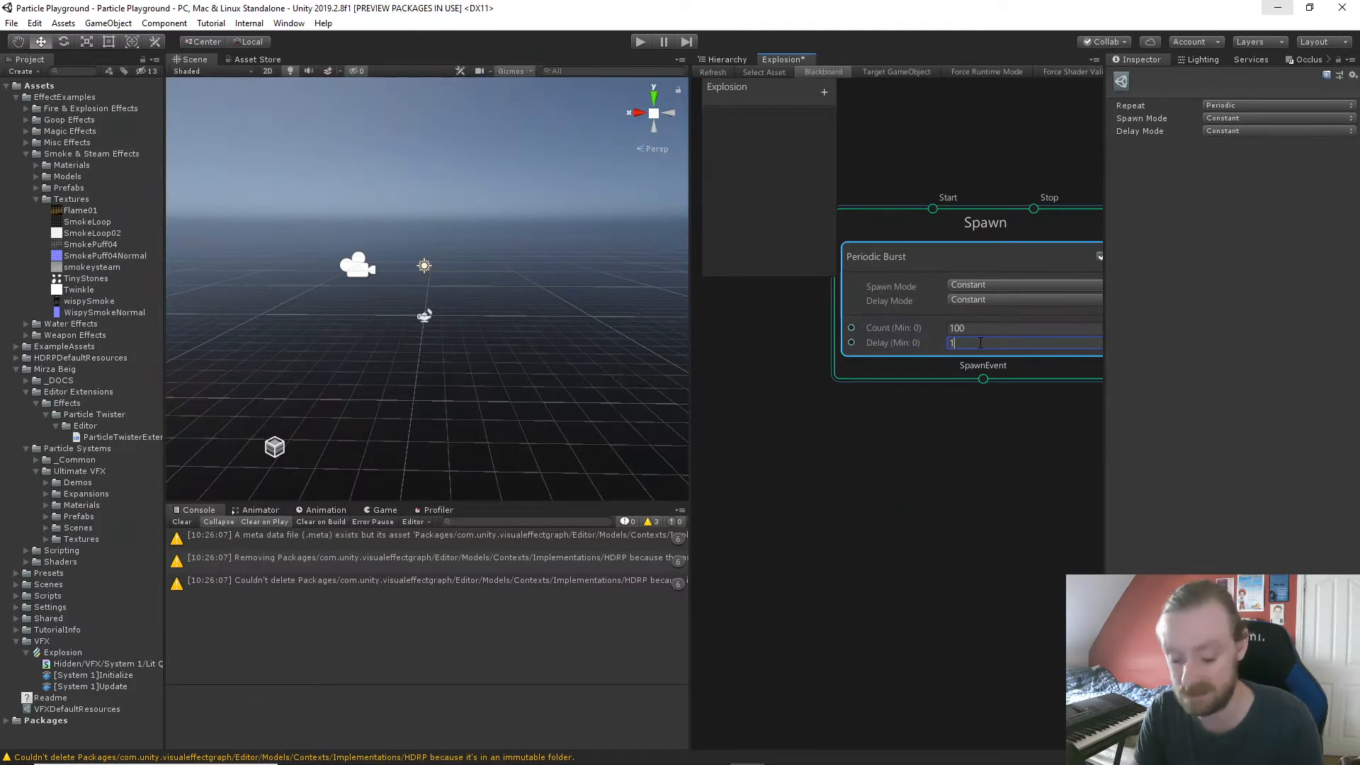
Create an Initialize context linked to the SpawnEvent output of the new Spawn context.
scroll(975, 439, "down", 6)
middle_click_drag(977, 446, 977, 349)
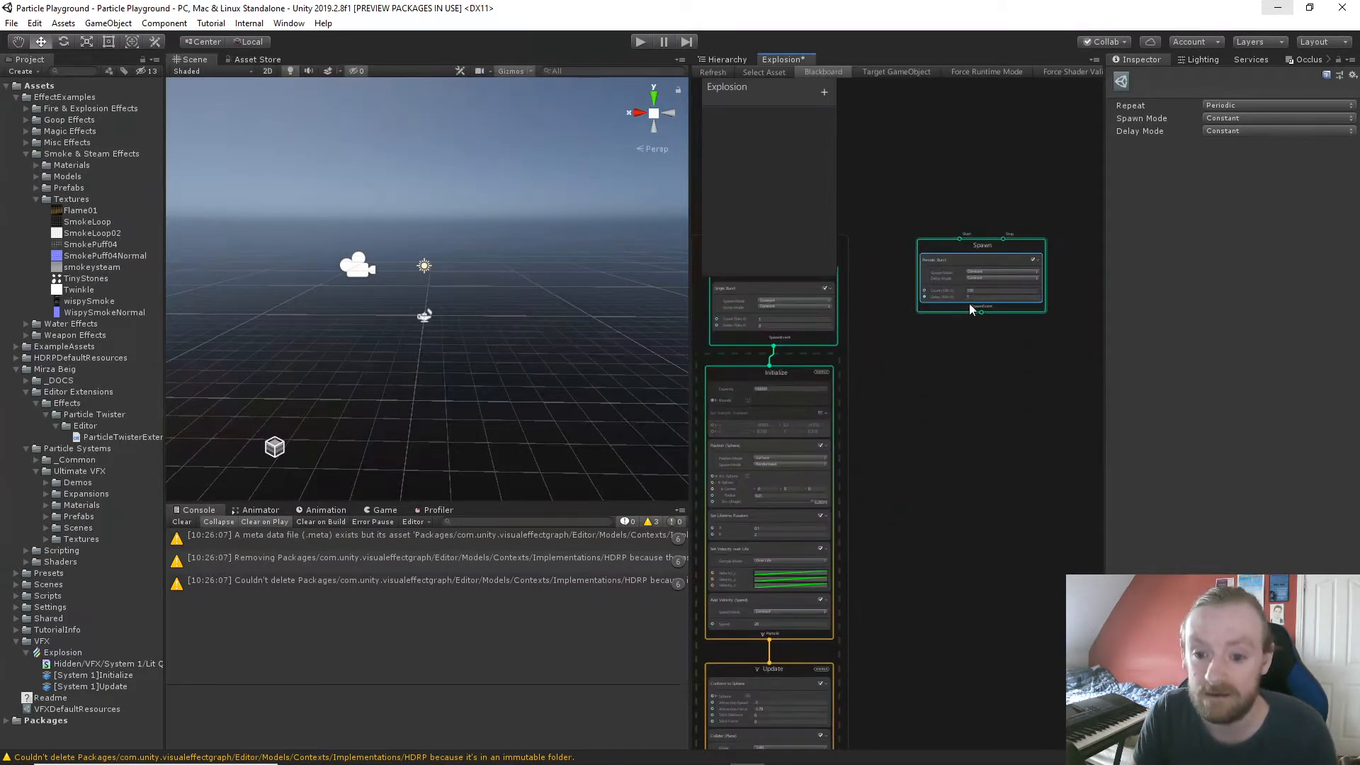
left_click_drag(979, 312, 982, 333)
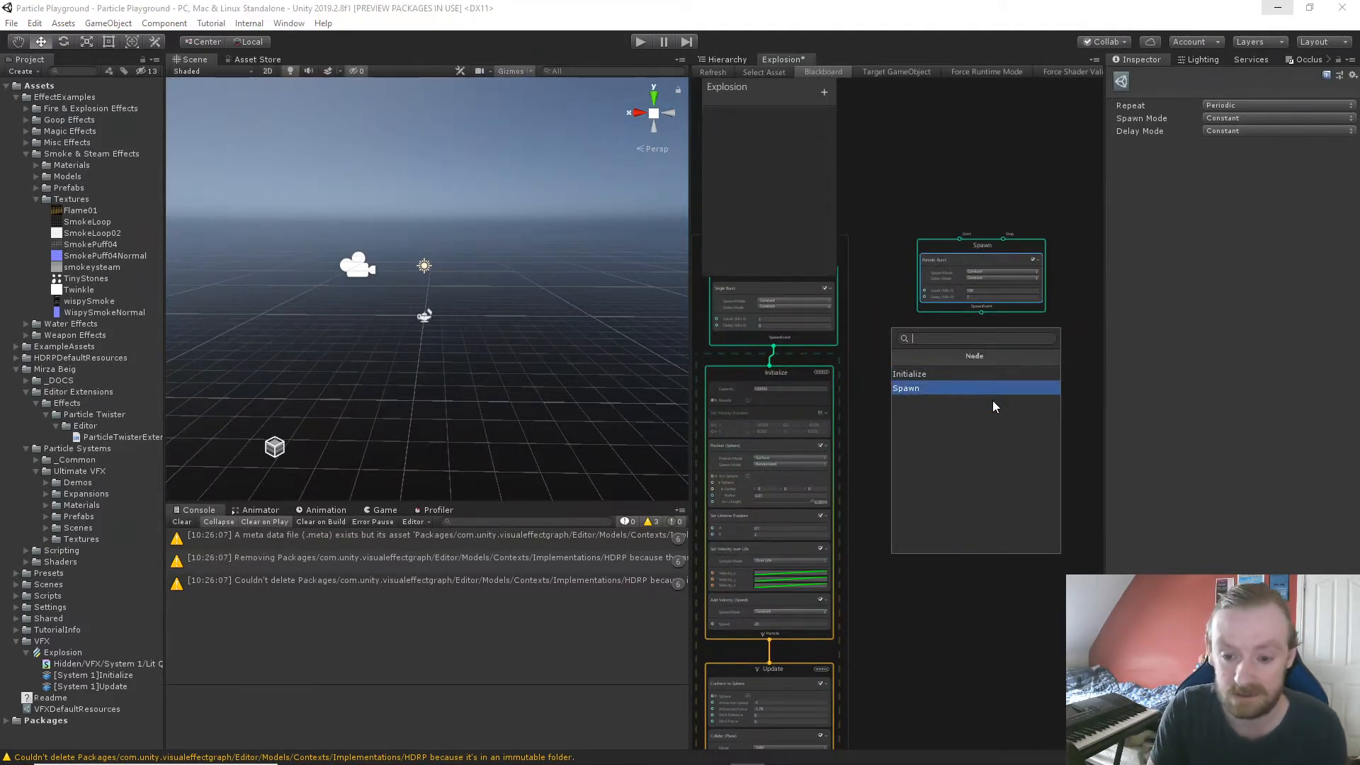
left_click(993, 401)
scroll(989, 365, "up", 4)
scroll(987, 417, "down", 3)
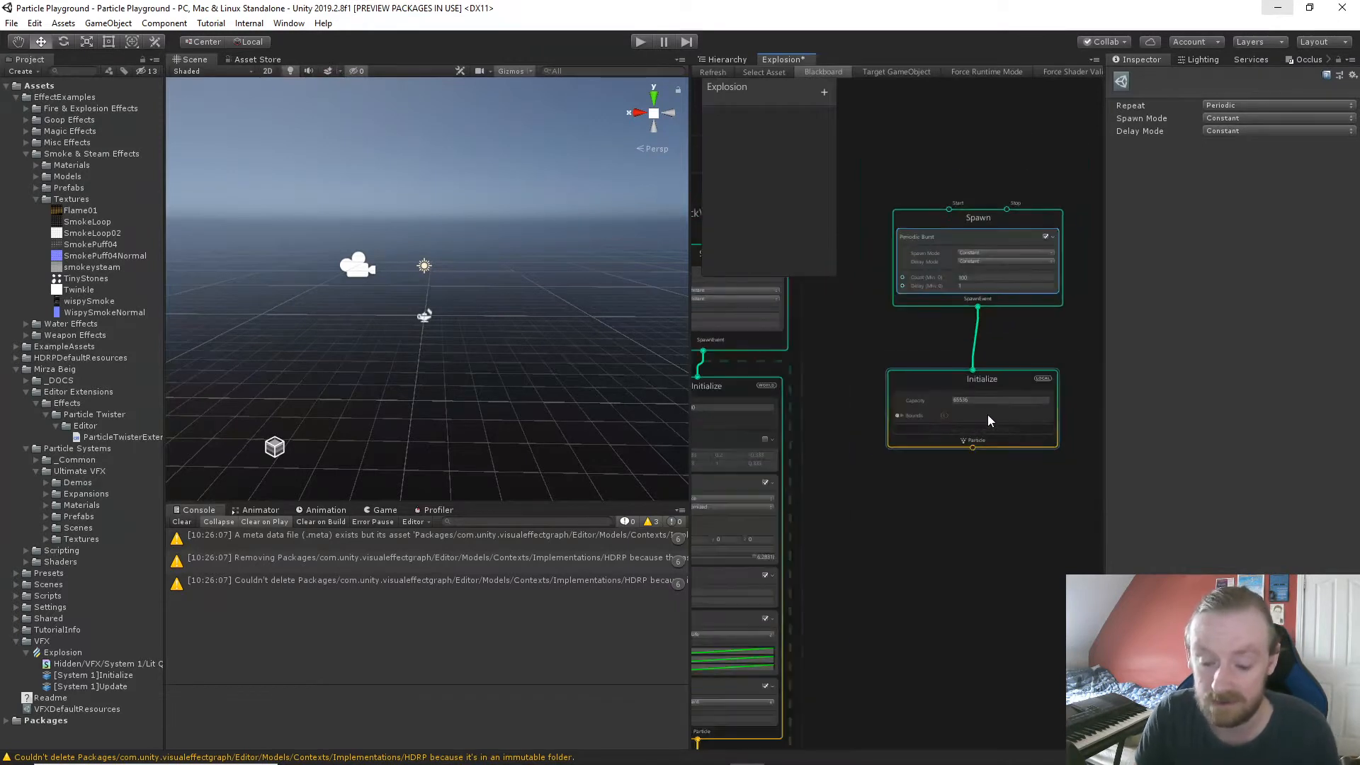
Create an Update context linked to the Particle output of the new Initialize context.
middle_click_drag(978, 522, 955, 299)
scroll(1020, 385, "down", 2)
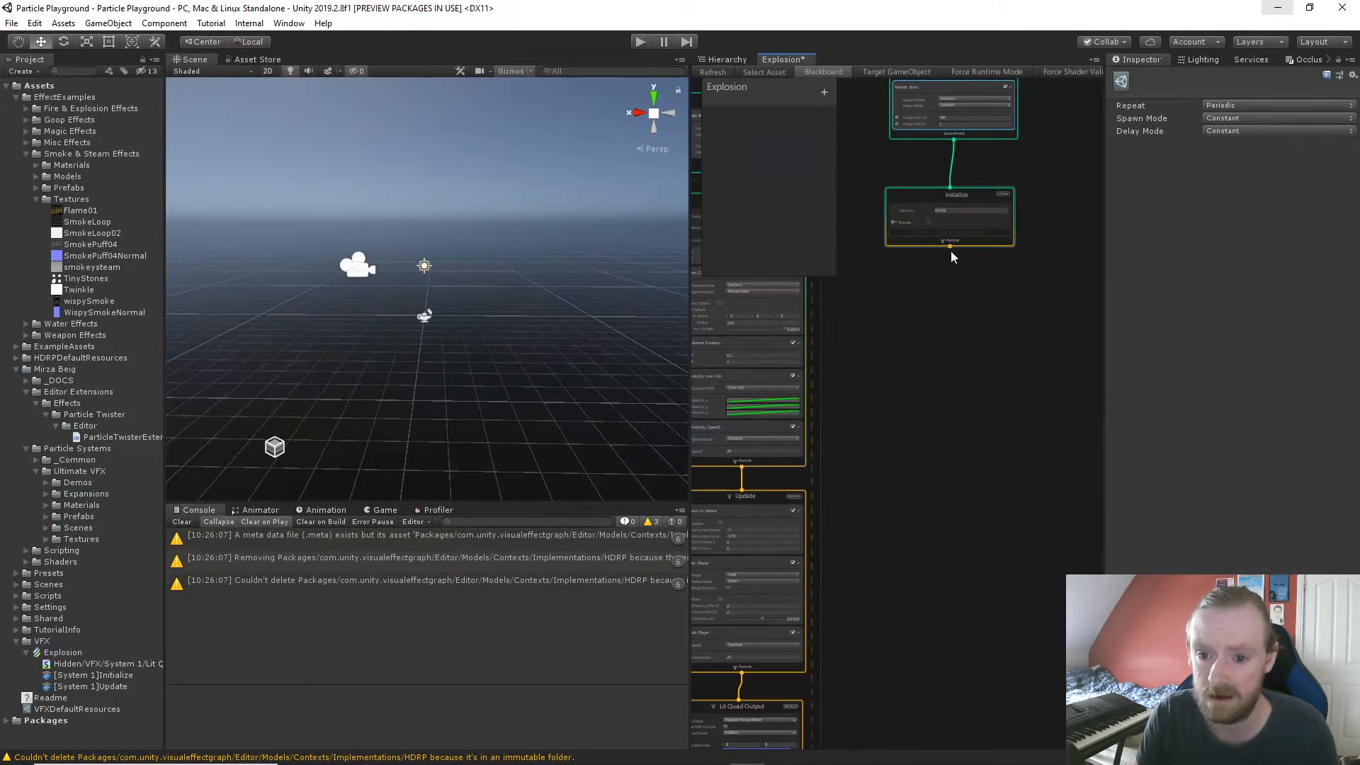
left_click_drag(950, 246, 962, 381)
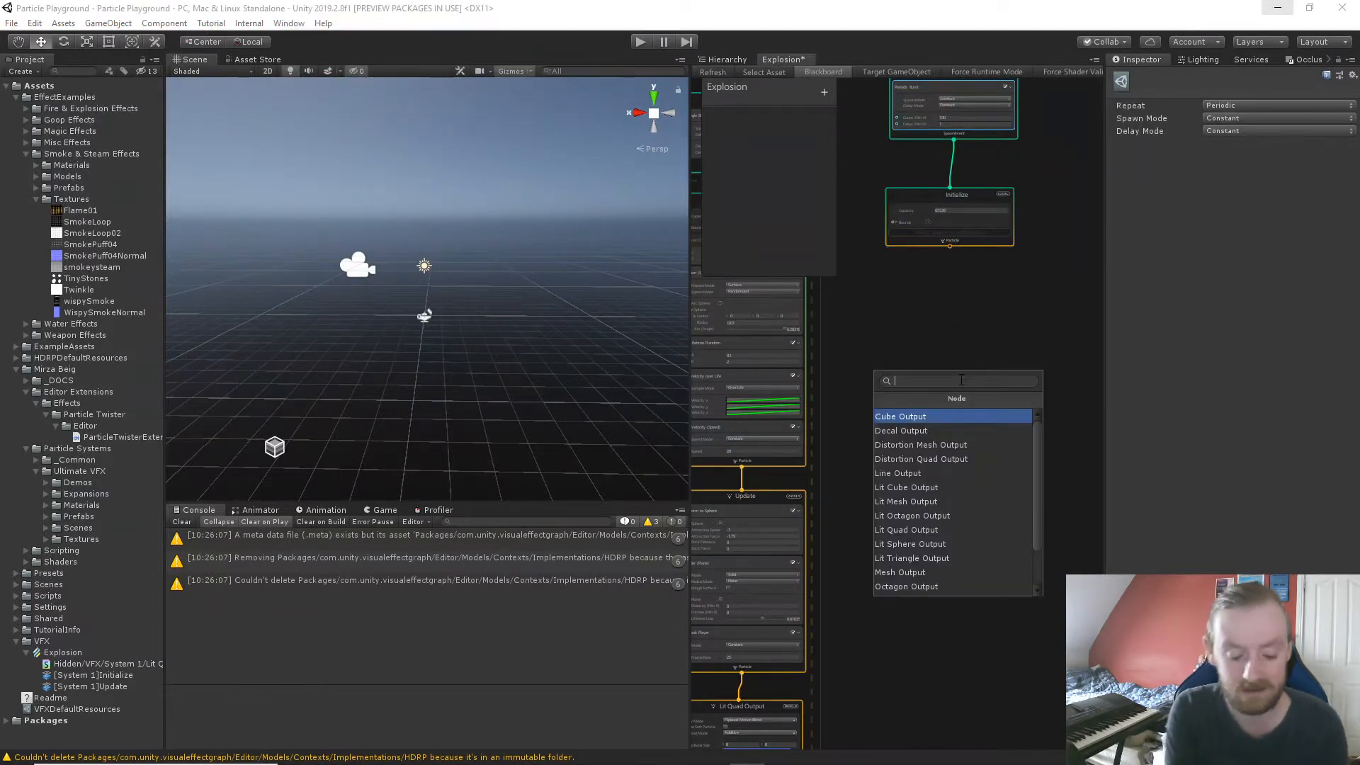
type("update")
key("Return")
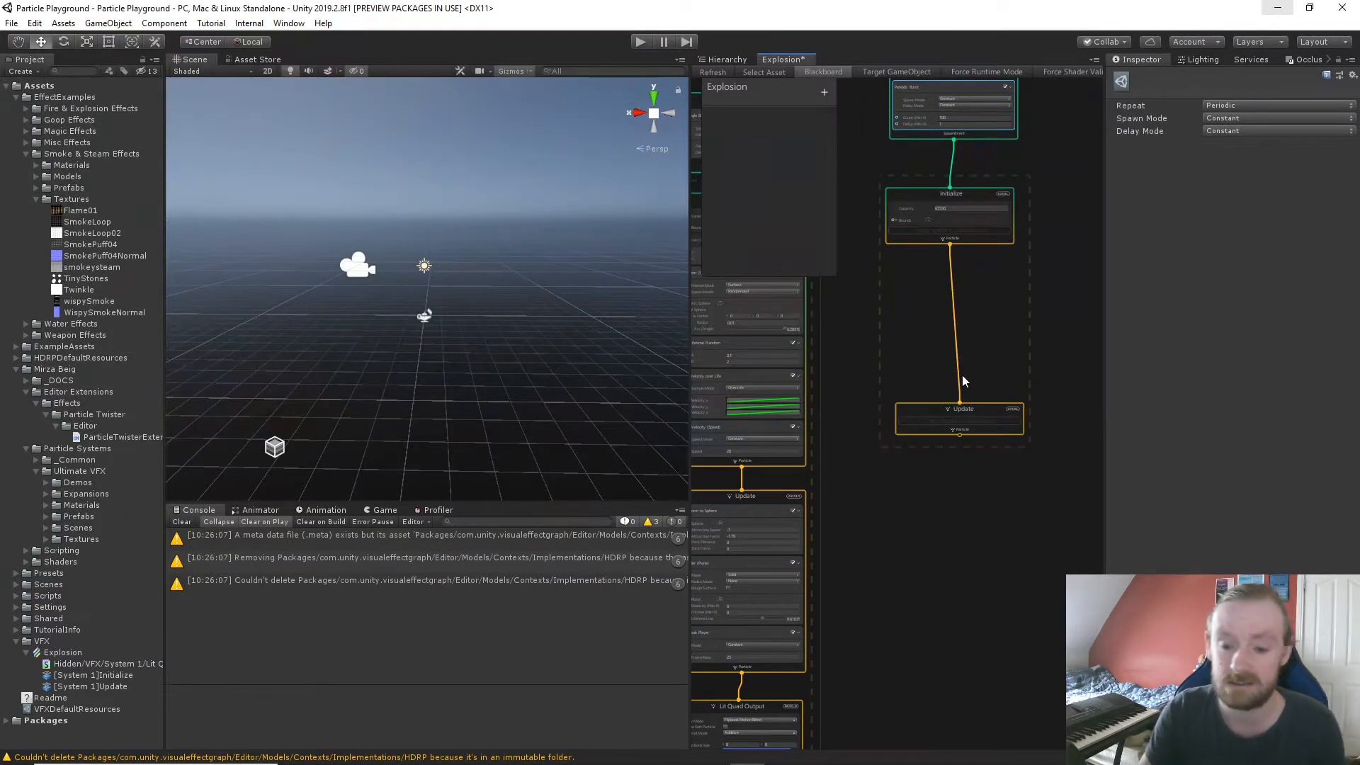
Link a Lit Quad Output to the new Update context, moved closer to Initialize, and set the output's Uv Mode to Flipbook Motion Blend.
mouse_move(962, 409)
left_mouse_down()
mouse_move(942, 299)
mouse_move(948, 414)
left_mouse_up()
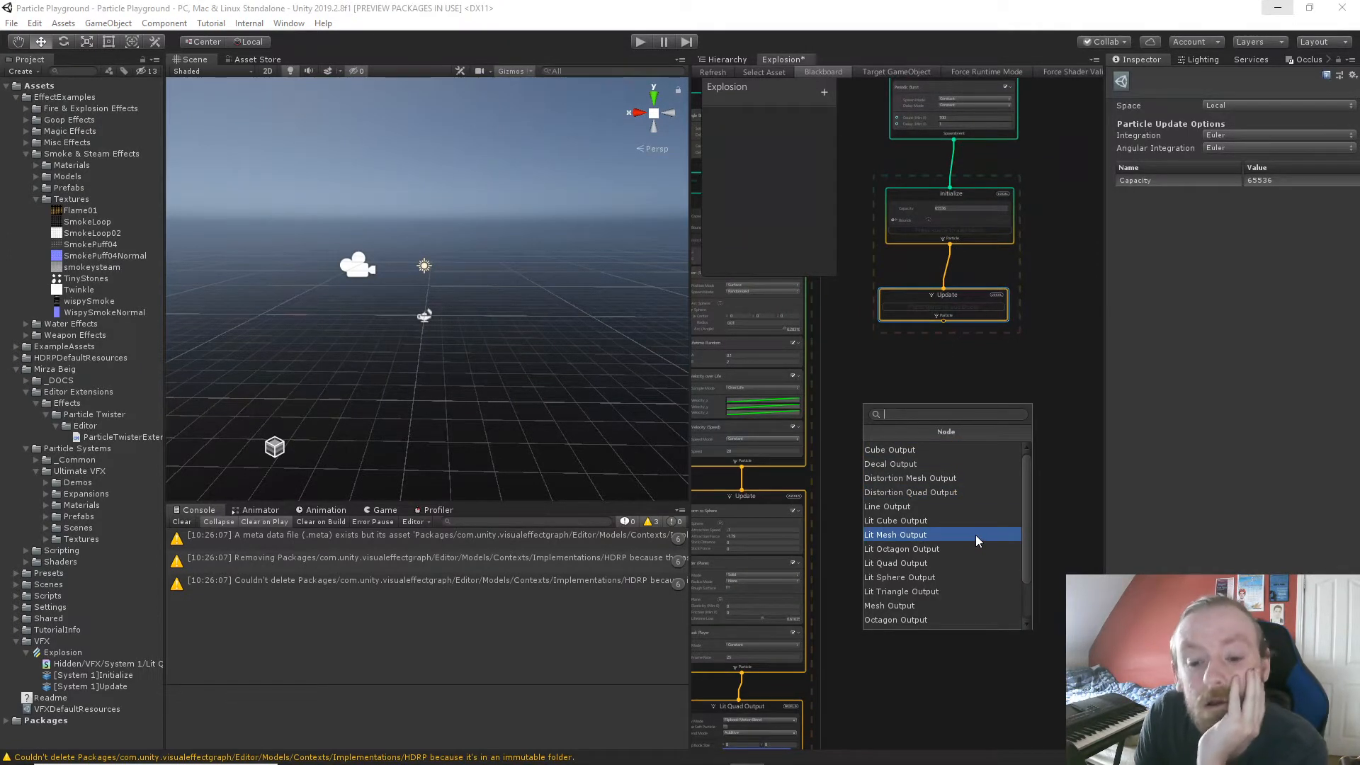
left_click(968, 563)
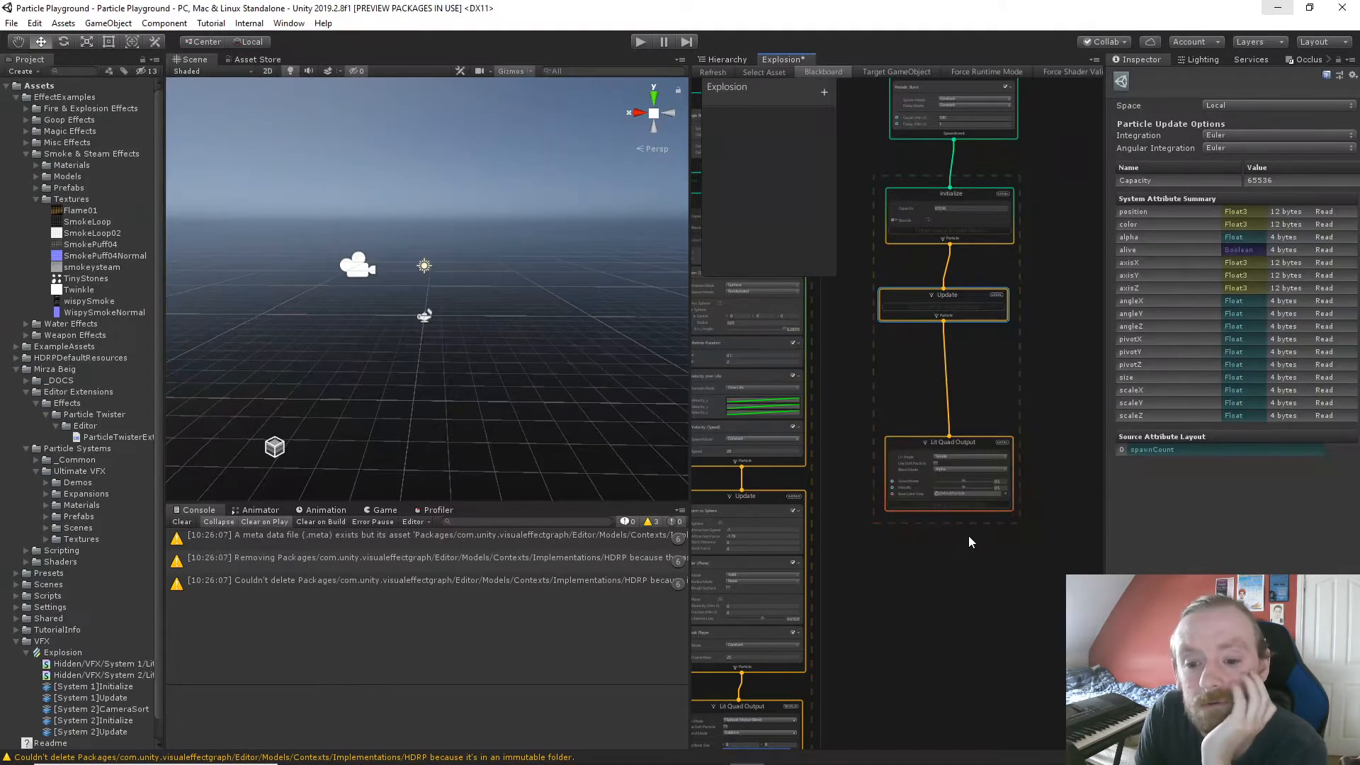
left_click(943, 443)
key("f")
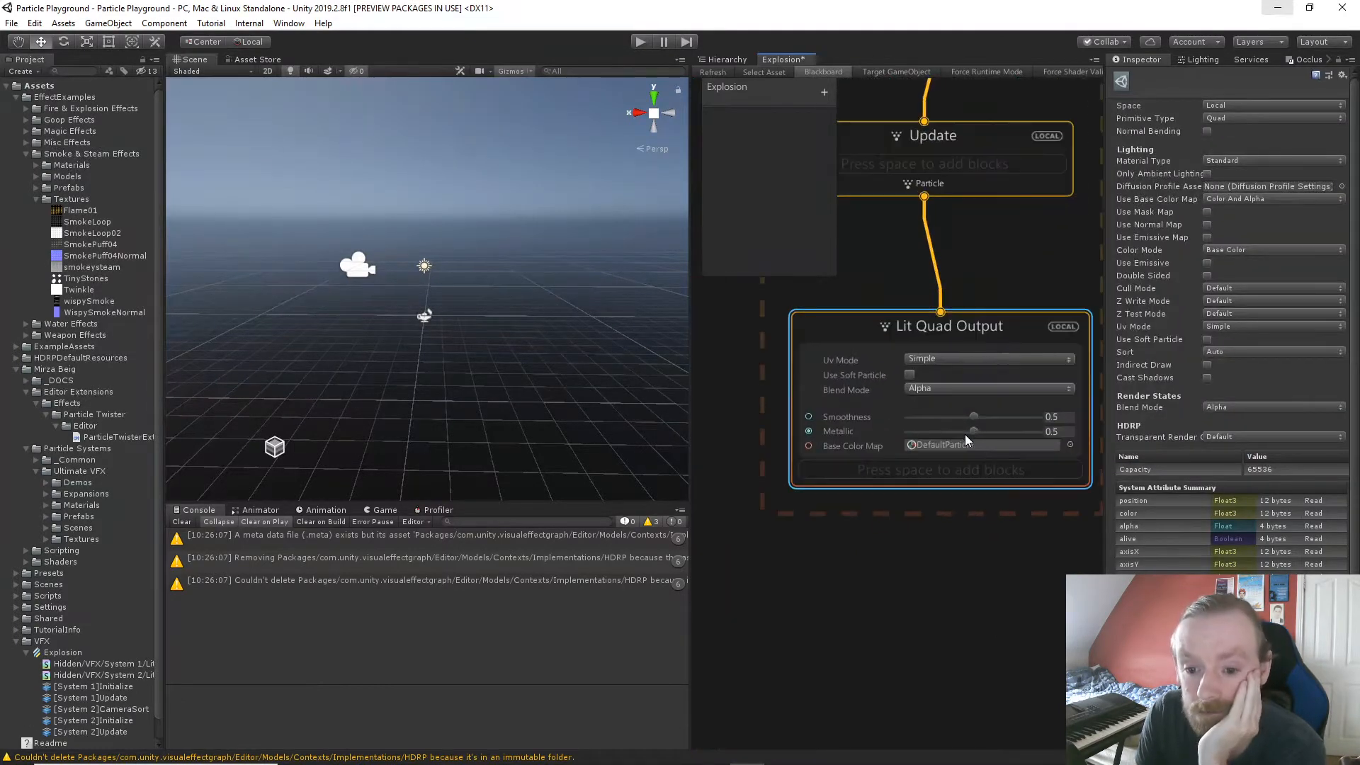
left_click(975, 361)
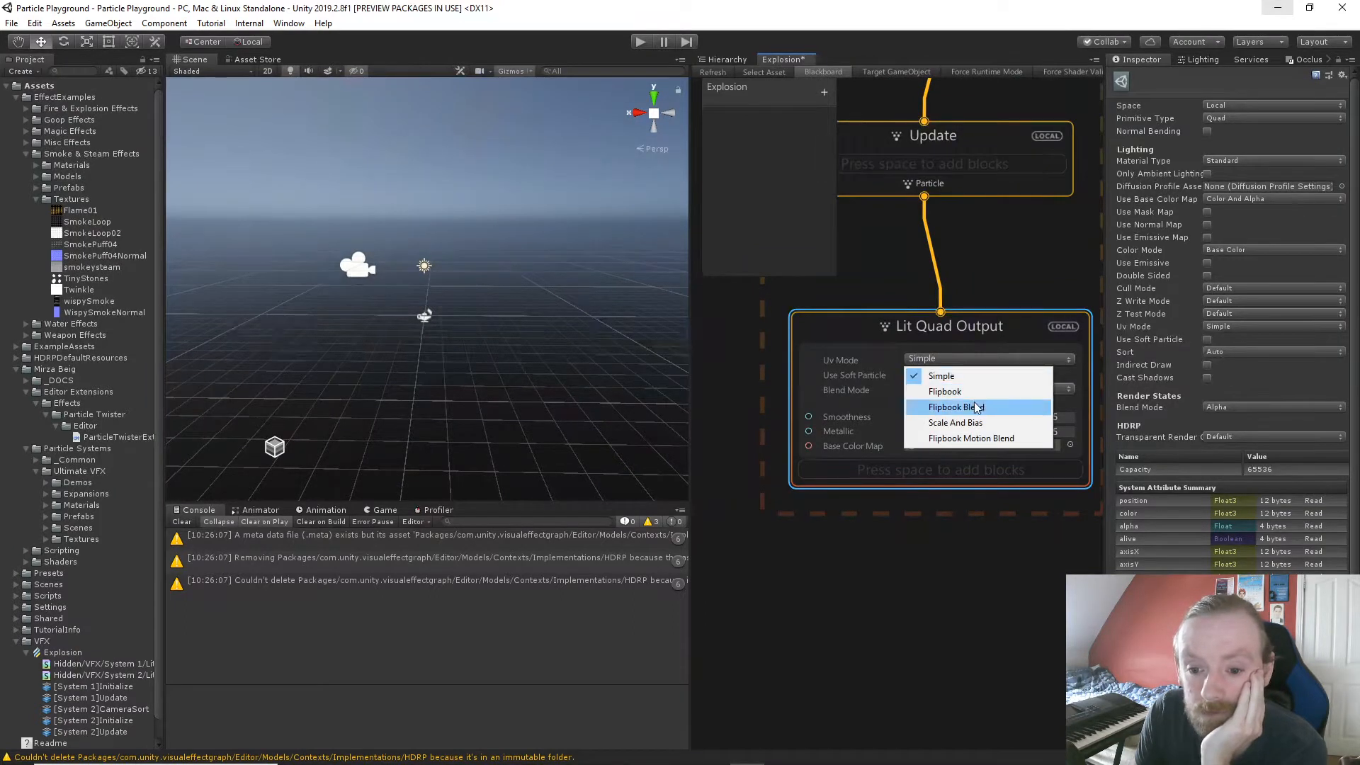
left_click(1001, 439)
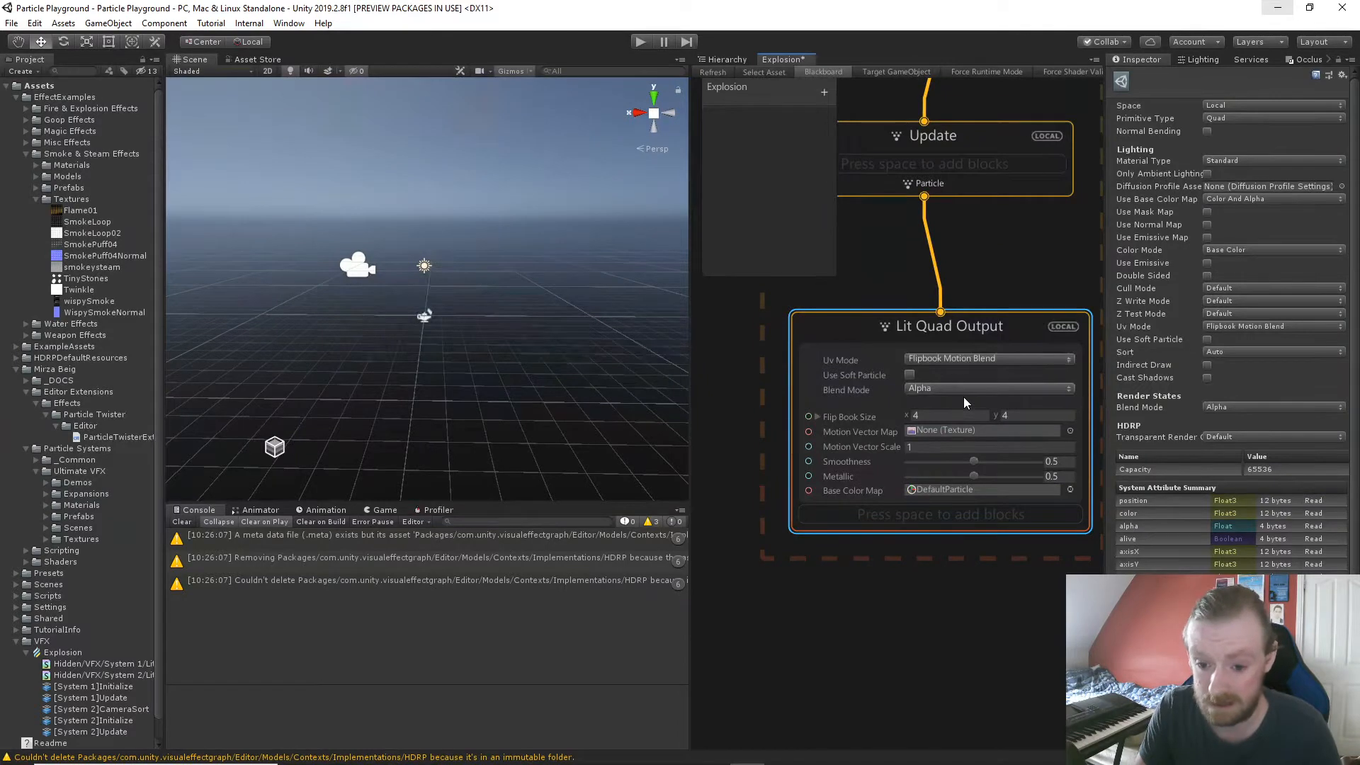
Assign the Flame03 texture as the Motion Vector Map of the new Lit Quad Output.
left_click(1070, 431)
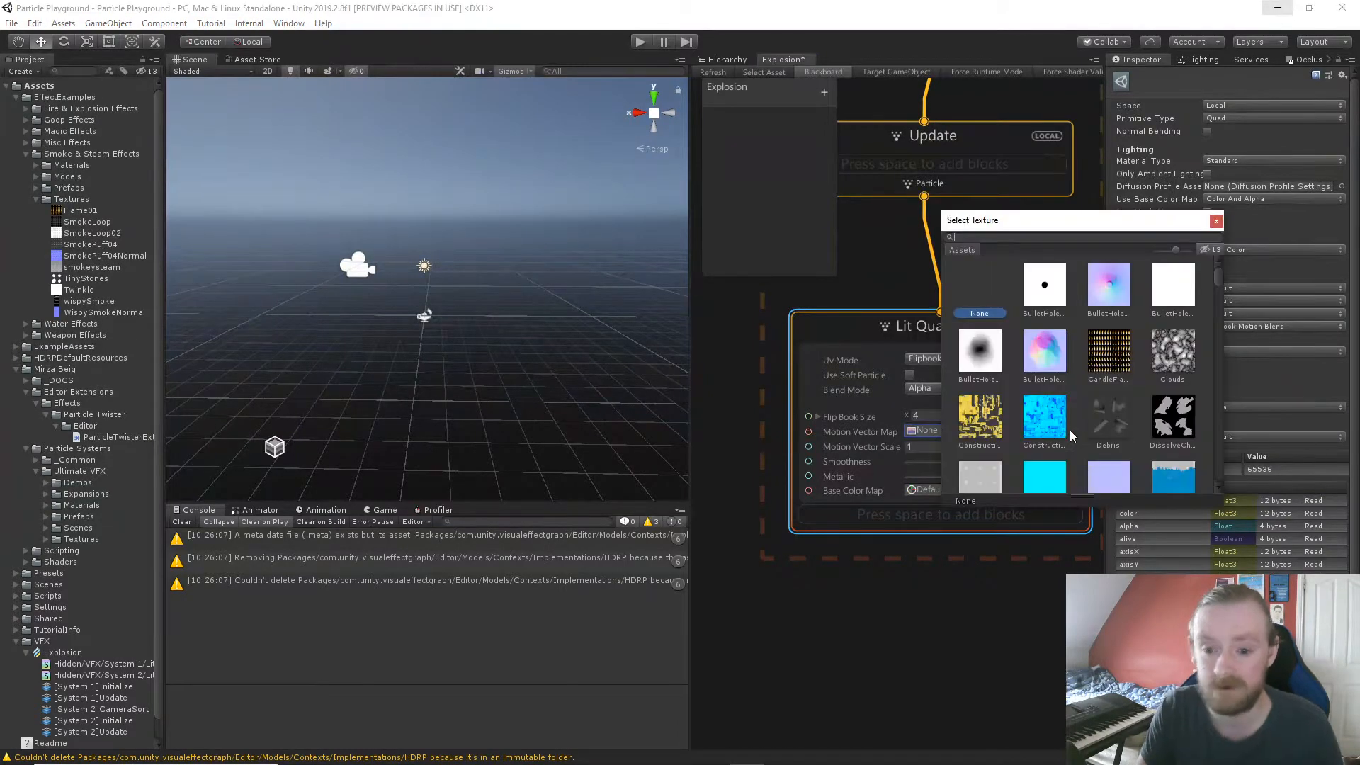
type("flam")
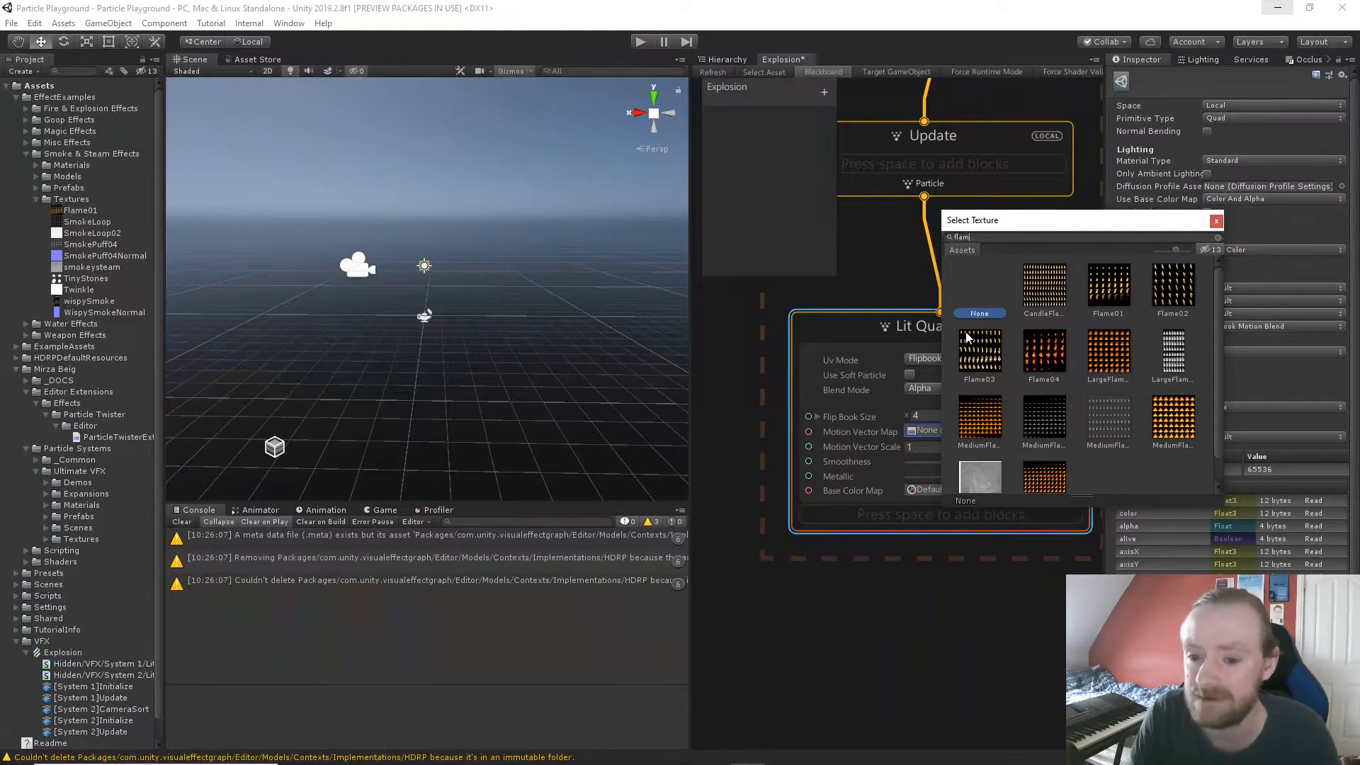
left_click(981, 365)
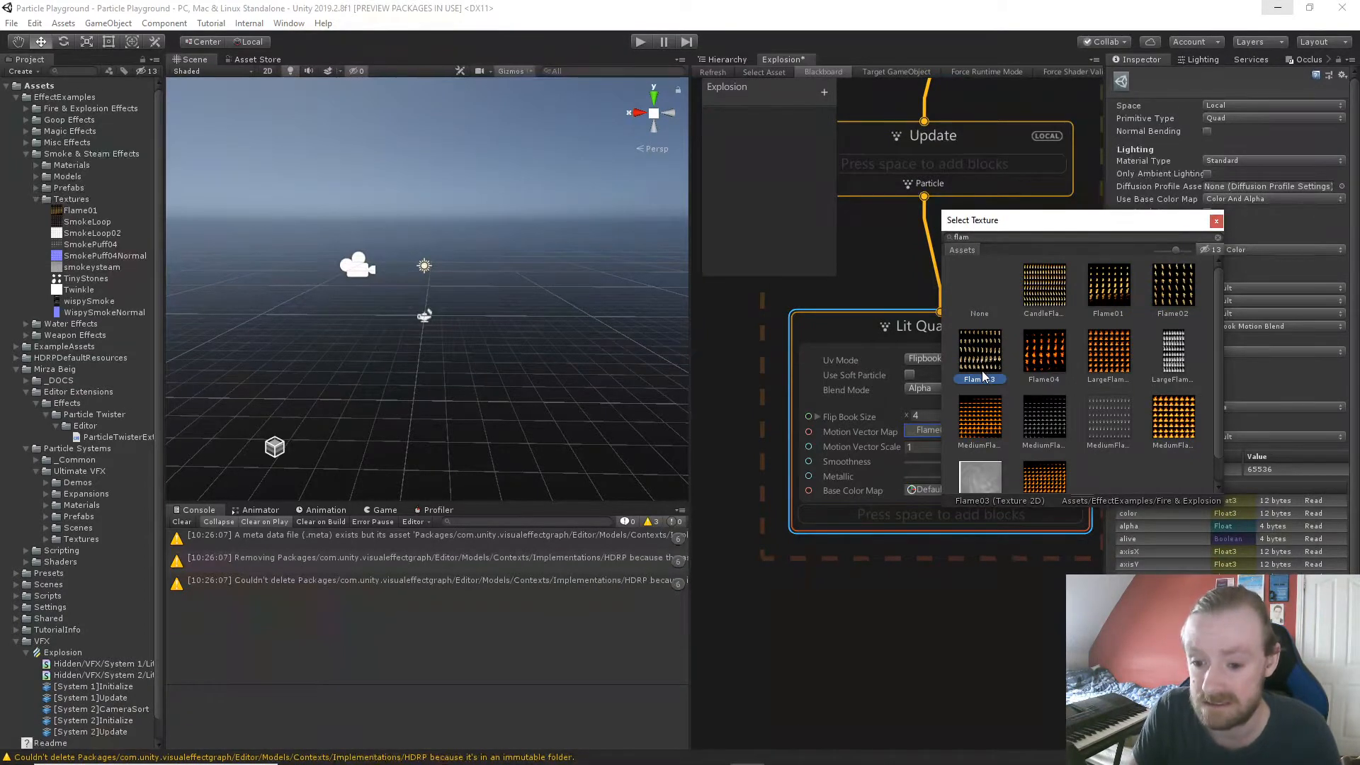
double_click(984, 374)
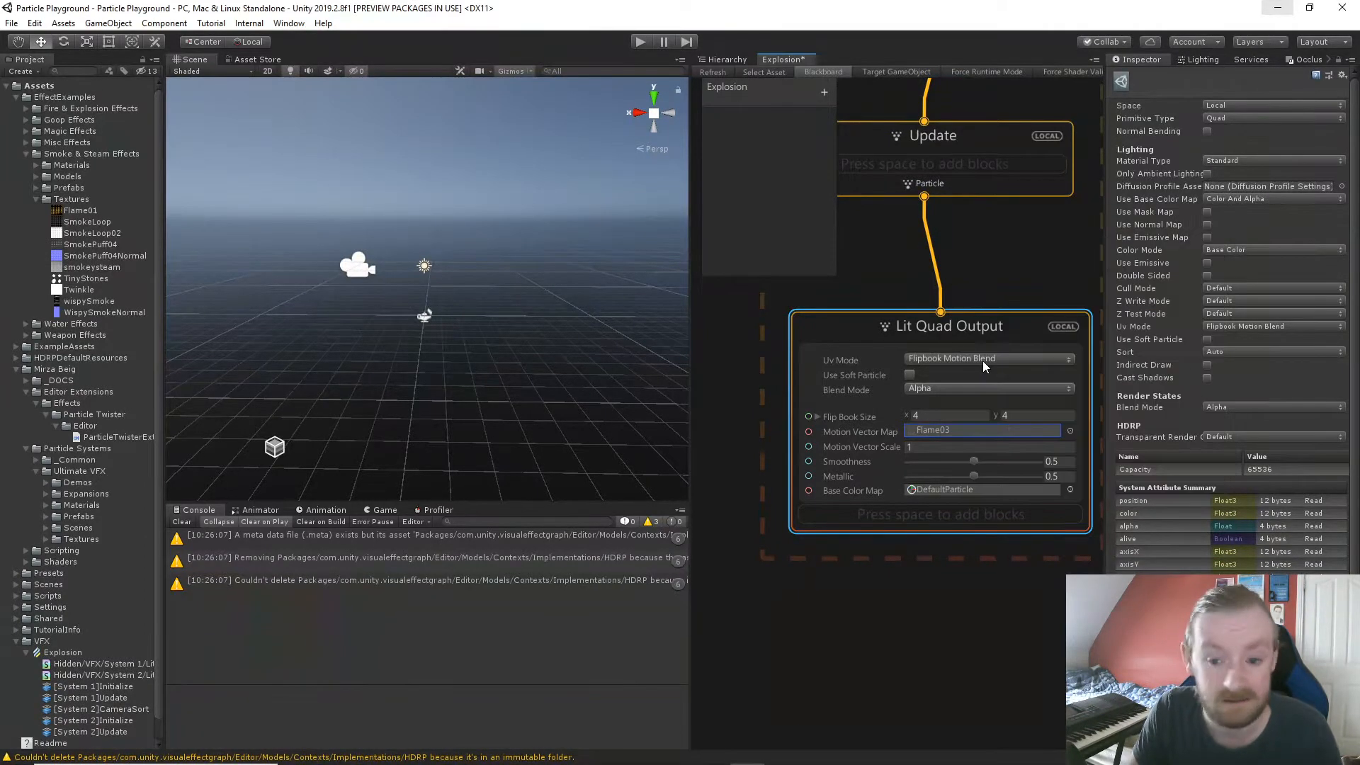
Inspect the Flame03 texture in the project and set the Lit Quad Output's Flip Book Size to 10 by 5.
left_click(955, 430)
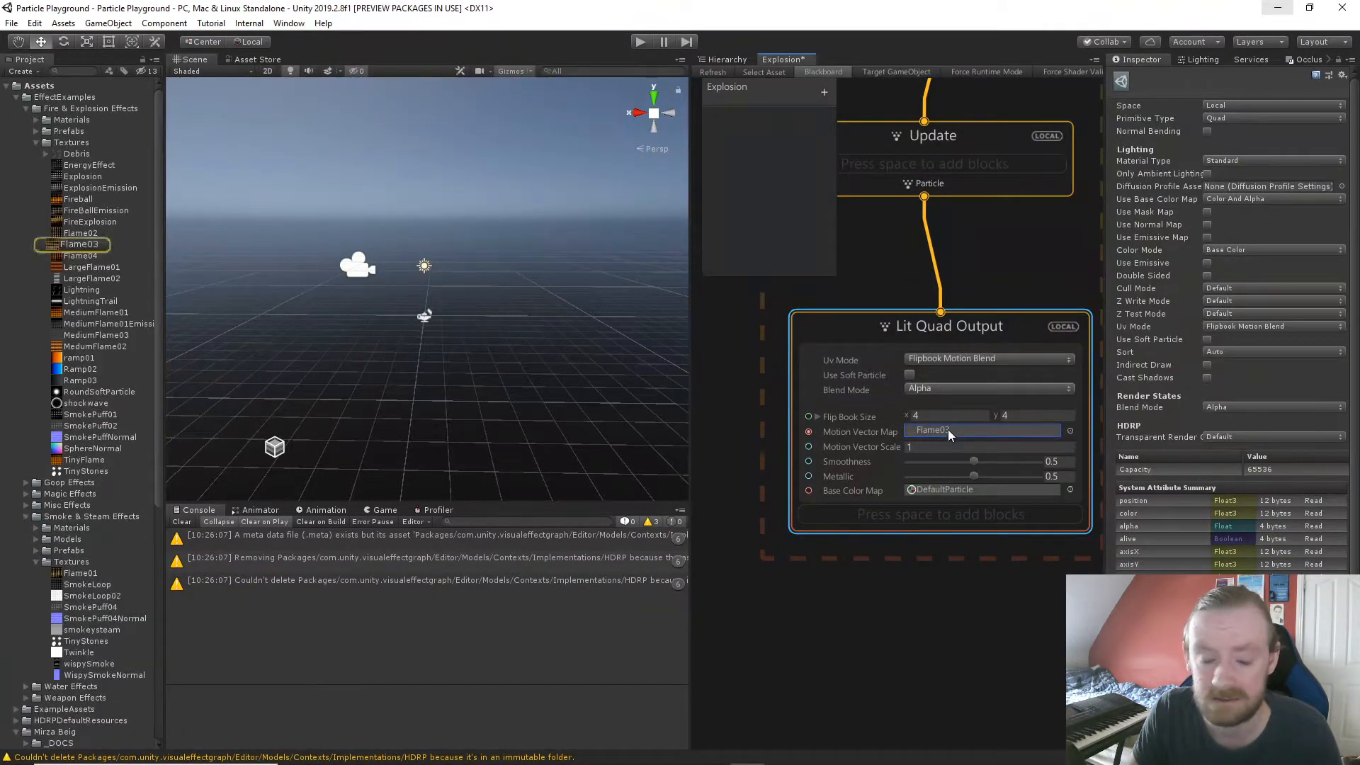
left_click(82, 243)
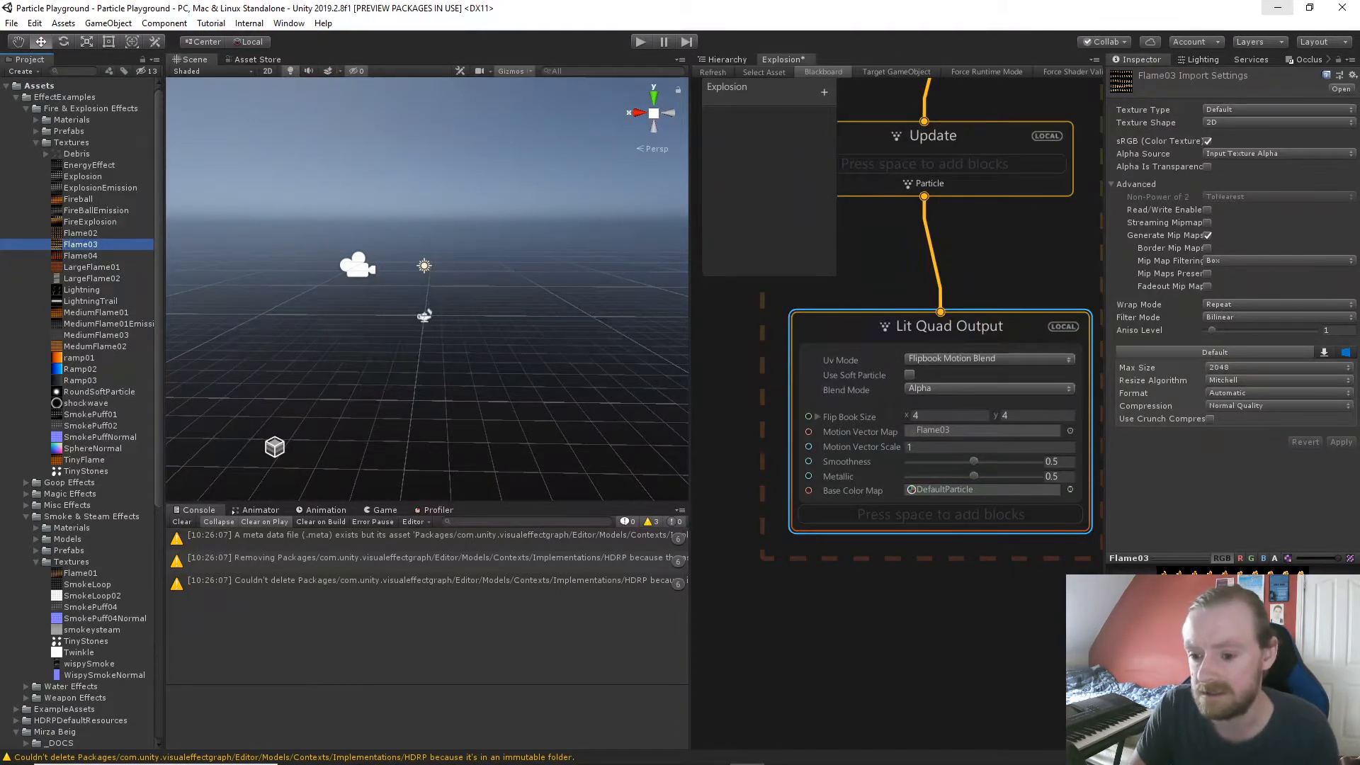
left_click(948, 417)
type("10")
left_click(1015, 418)
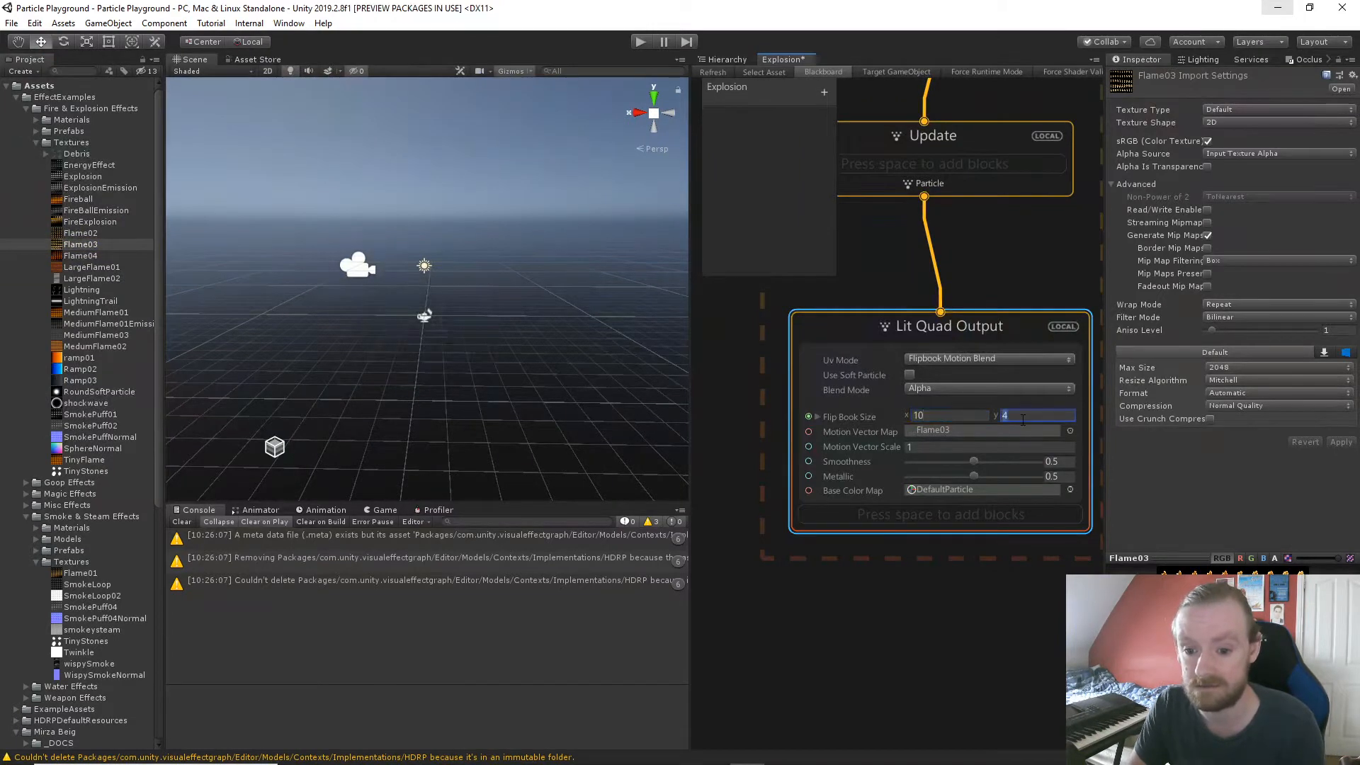
type("5")
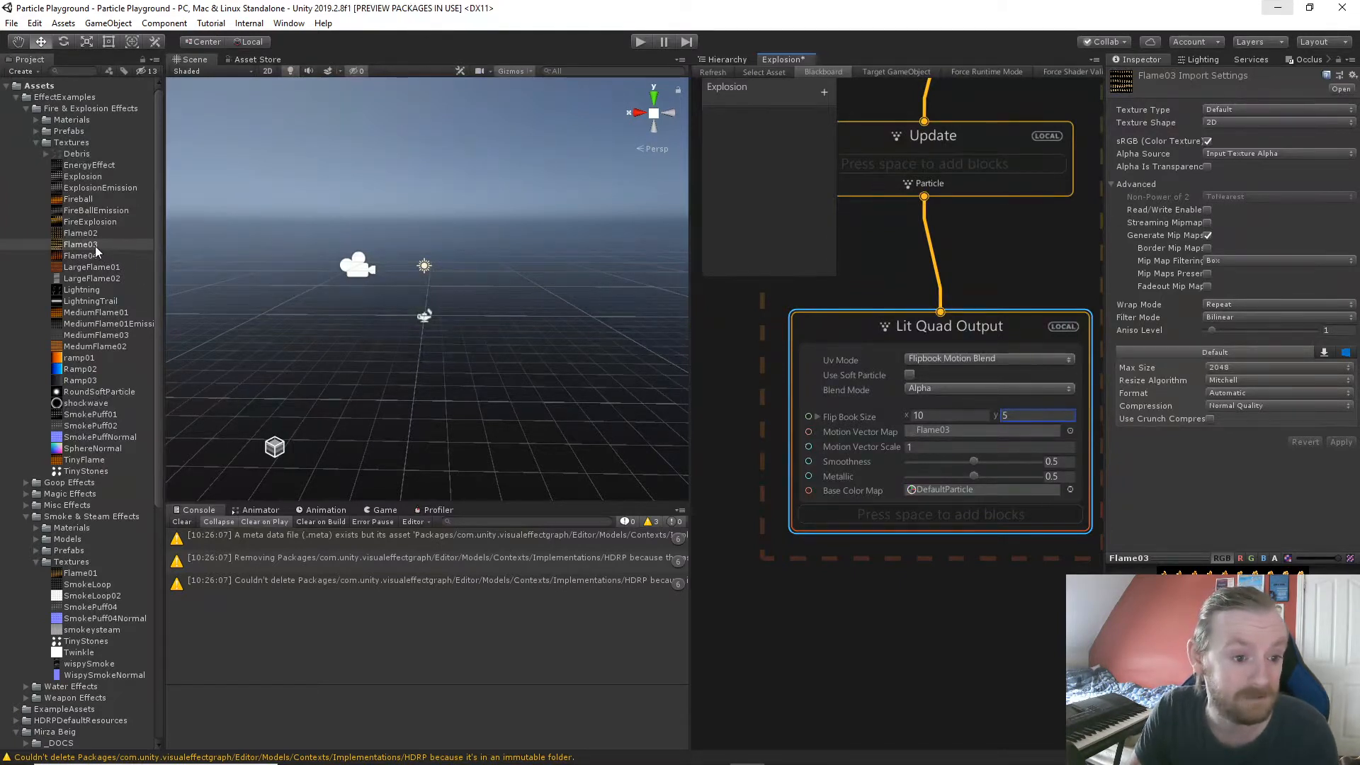
Assign the Flame03 texture as the Base Color Map of the new Lit Quad Output.
left_click_drag(95, 245, 925, 489)
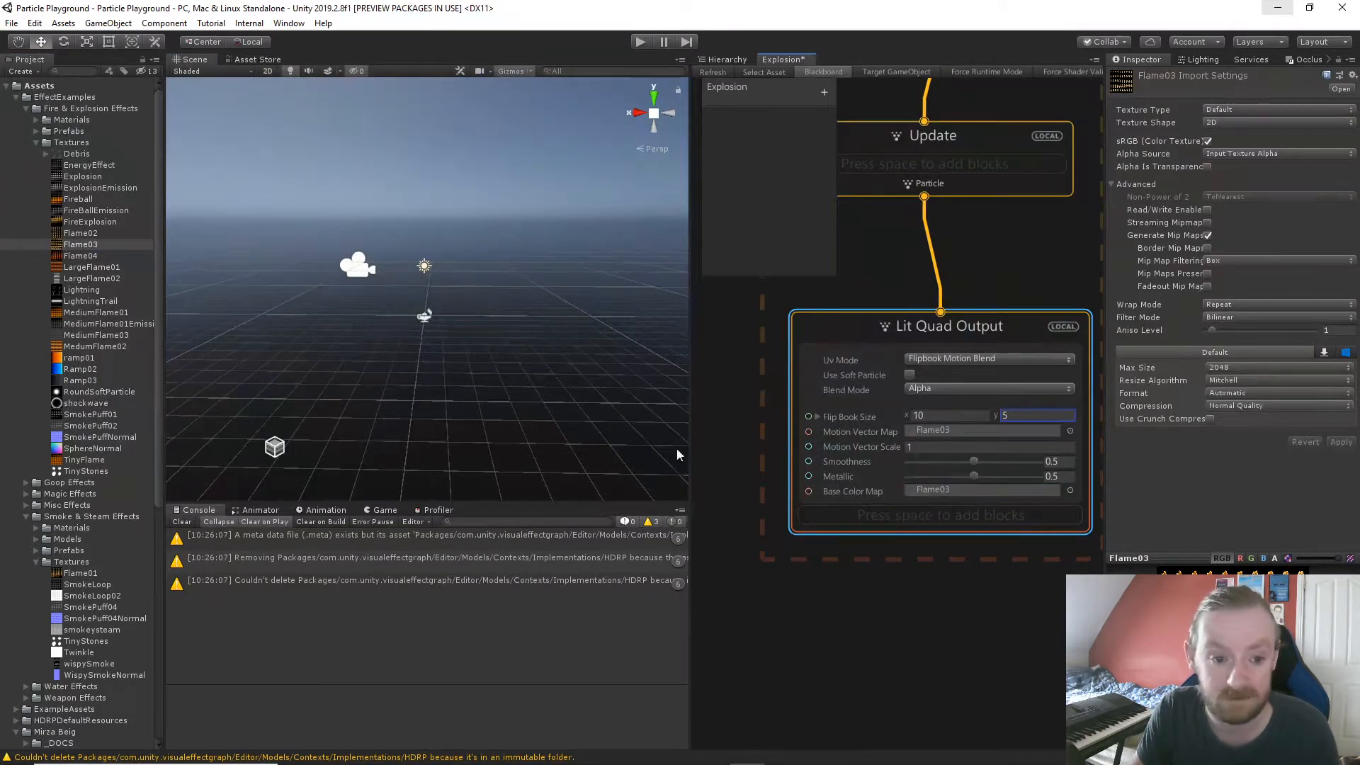
scroll(386, 353, "up", 10)
middle_click_drag(444, 422, 523, 423)
scroll(461, 407, "down", 2)
scroll(461, 408, "down", 4)
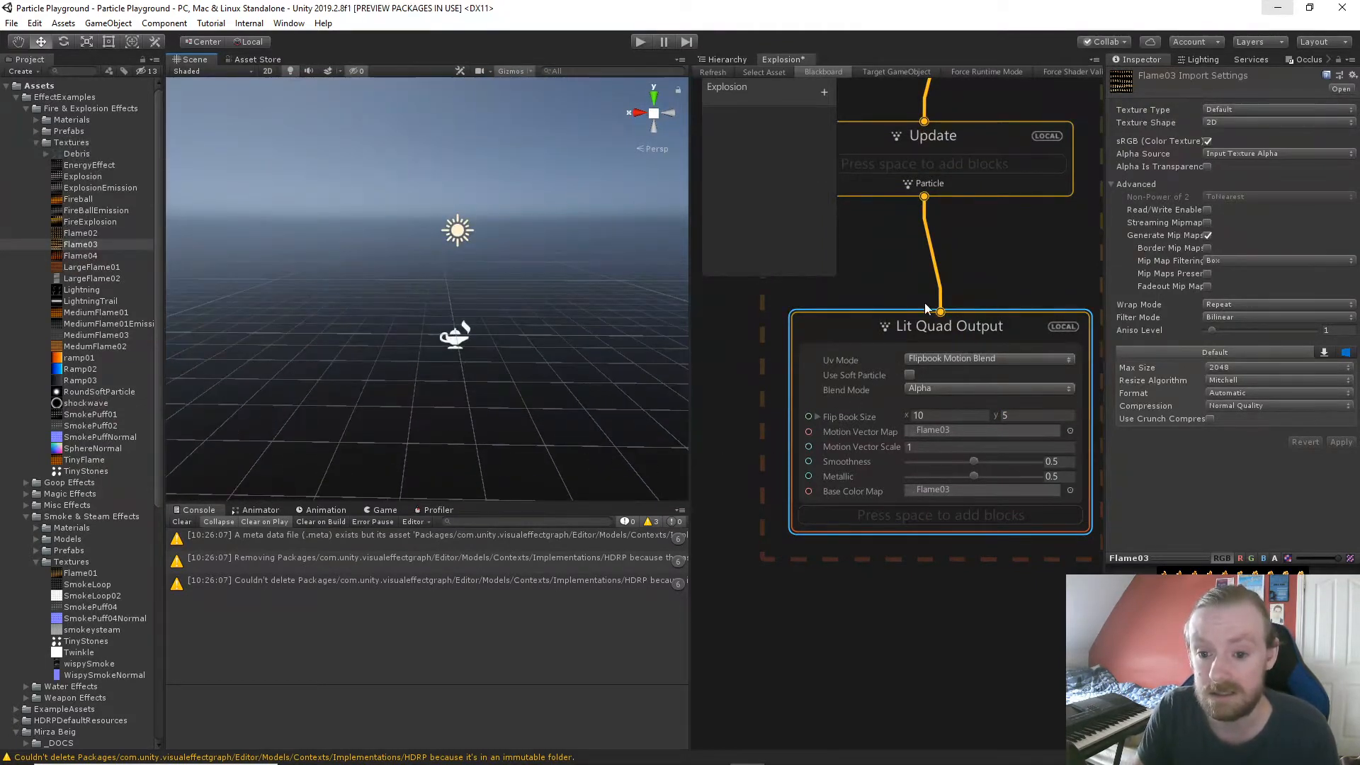
Add a Set Velocity over Life block to the Initialize context of the new particle system.
scroll(895, 367, "down", 3)
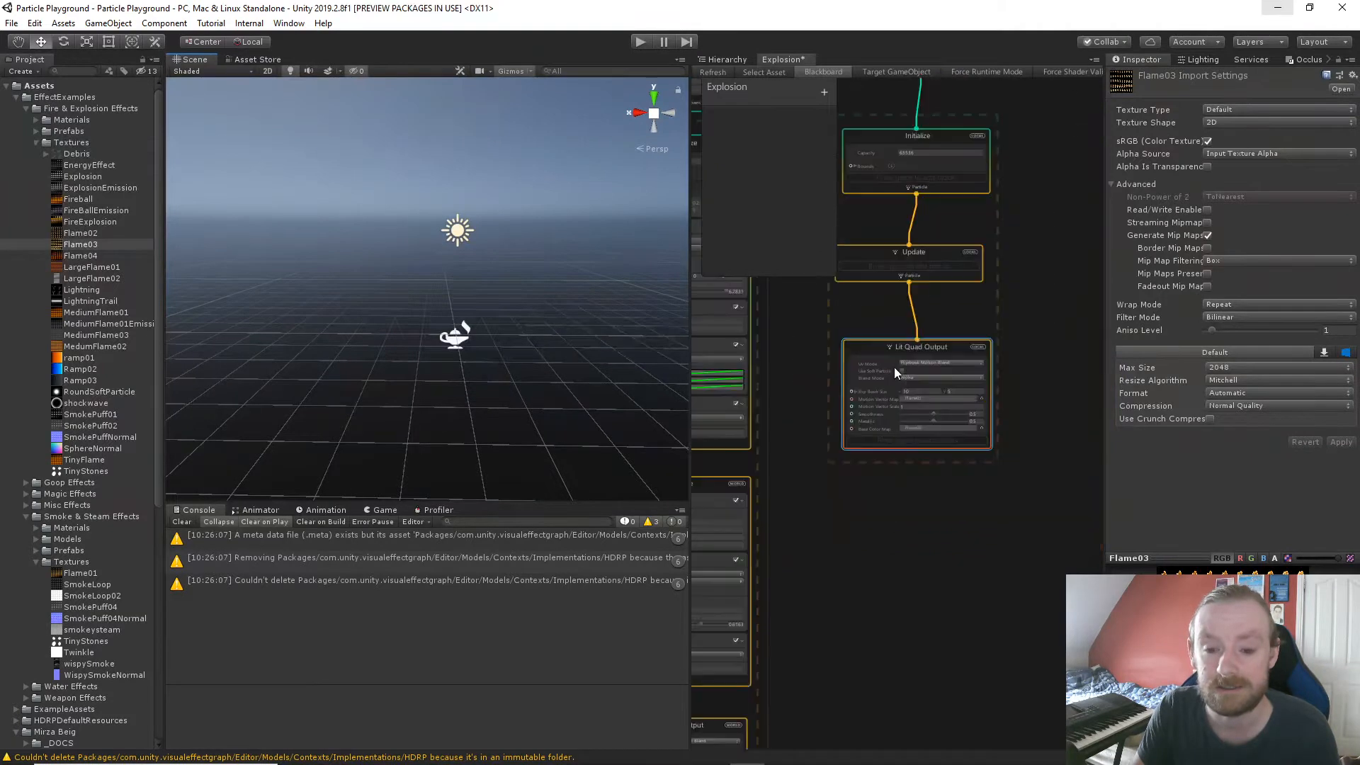
scroll(894, 367, "up", 2)
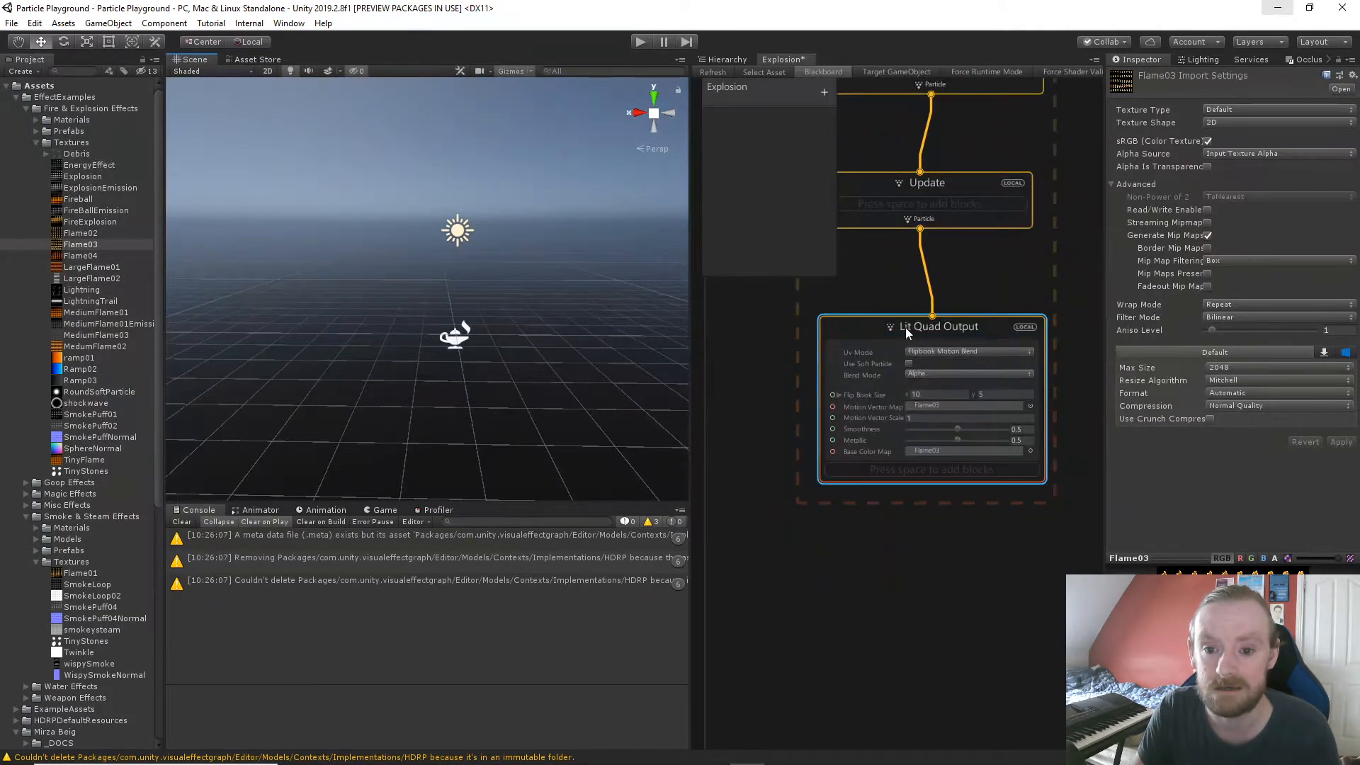
middle_click_drag(905, 328, 921, 620)
middle_click_drag(902, 364, 900, 470)
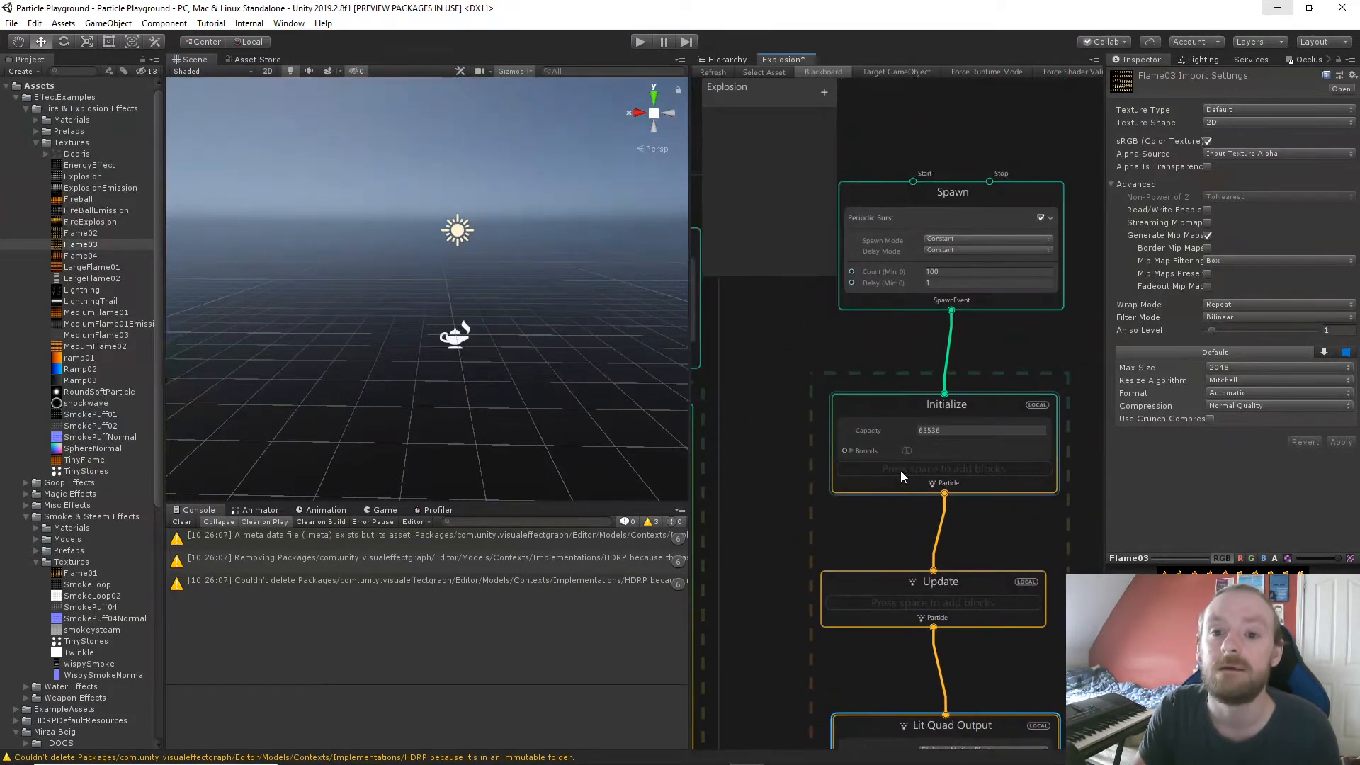
left_click(916, 404)
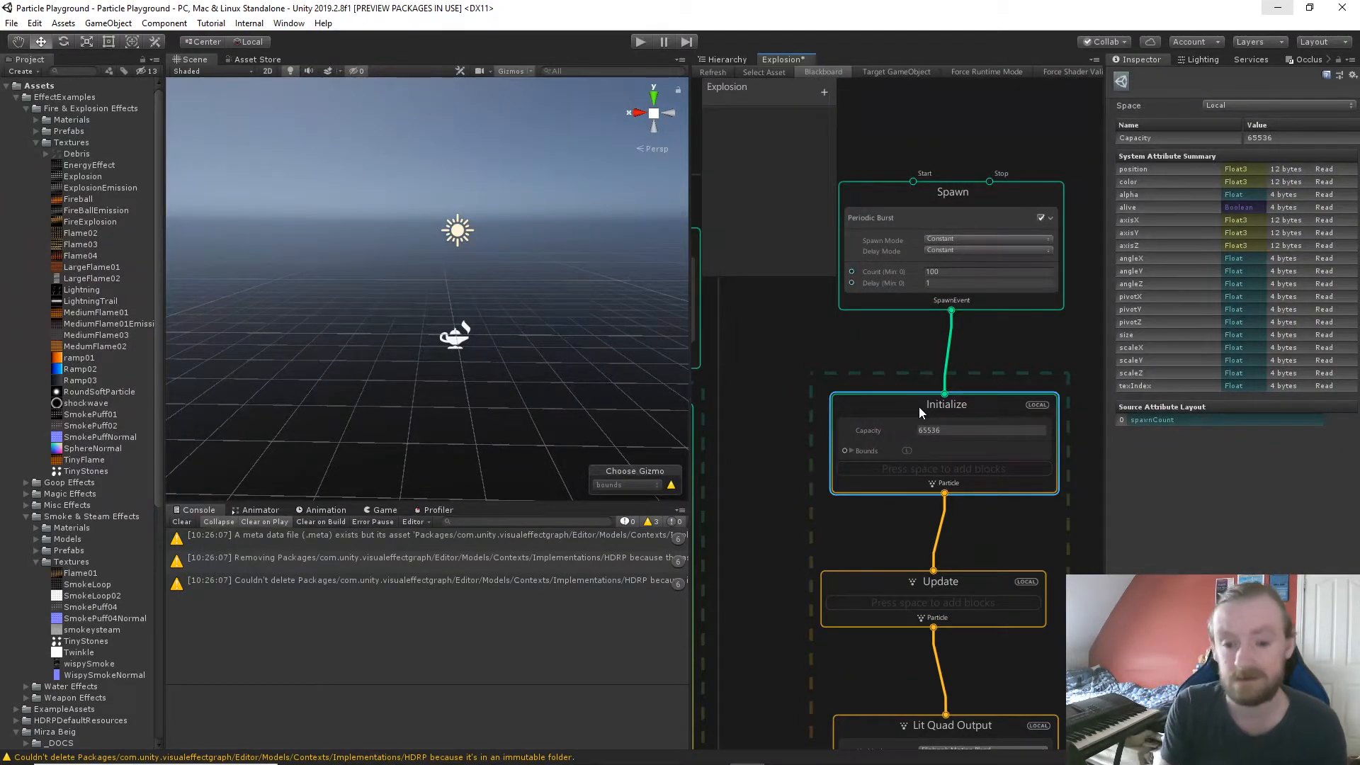
key("space")
type("veloci")
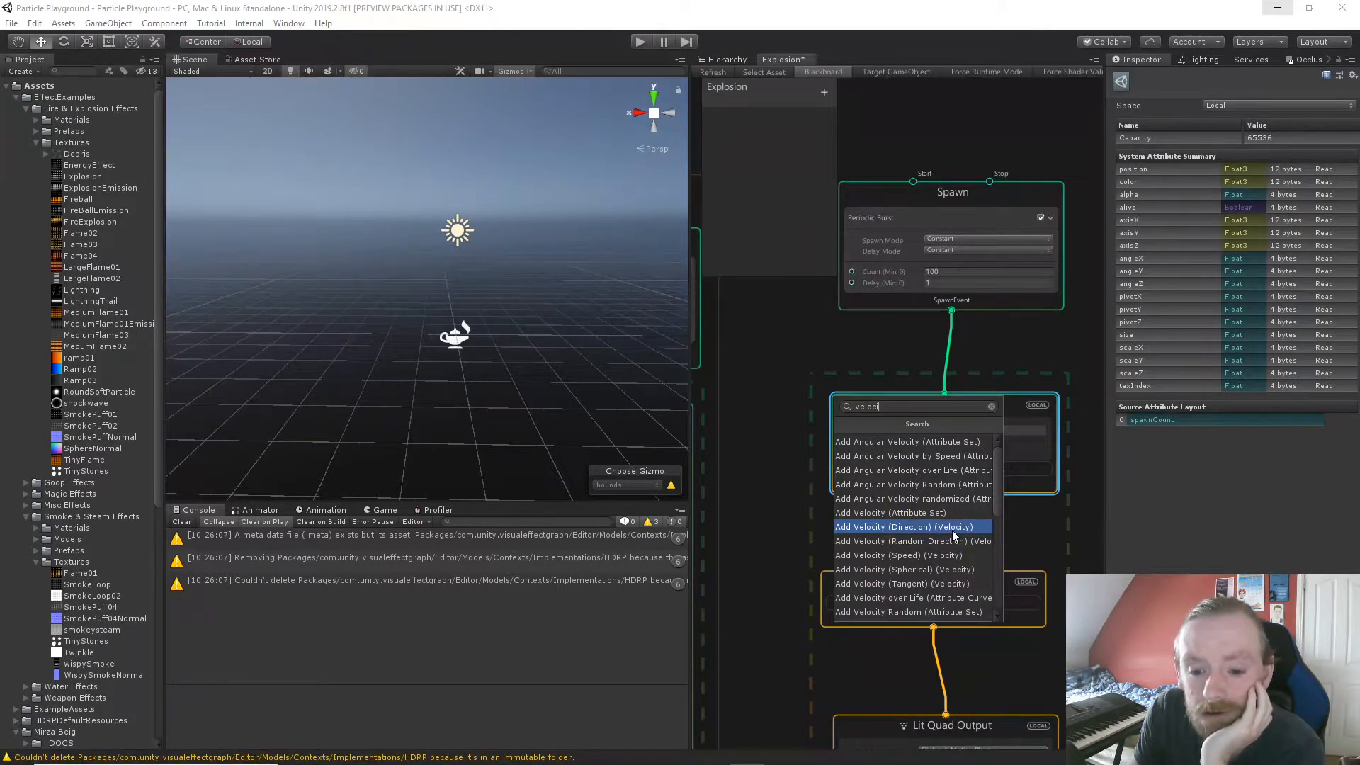
scroll(952, 530, "down", 5)
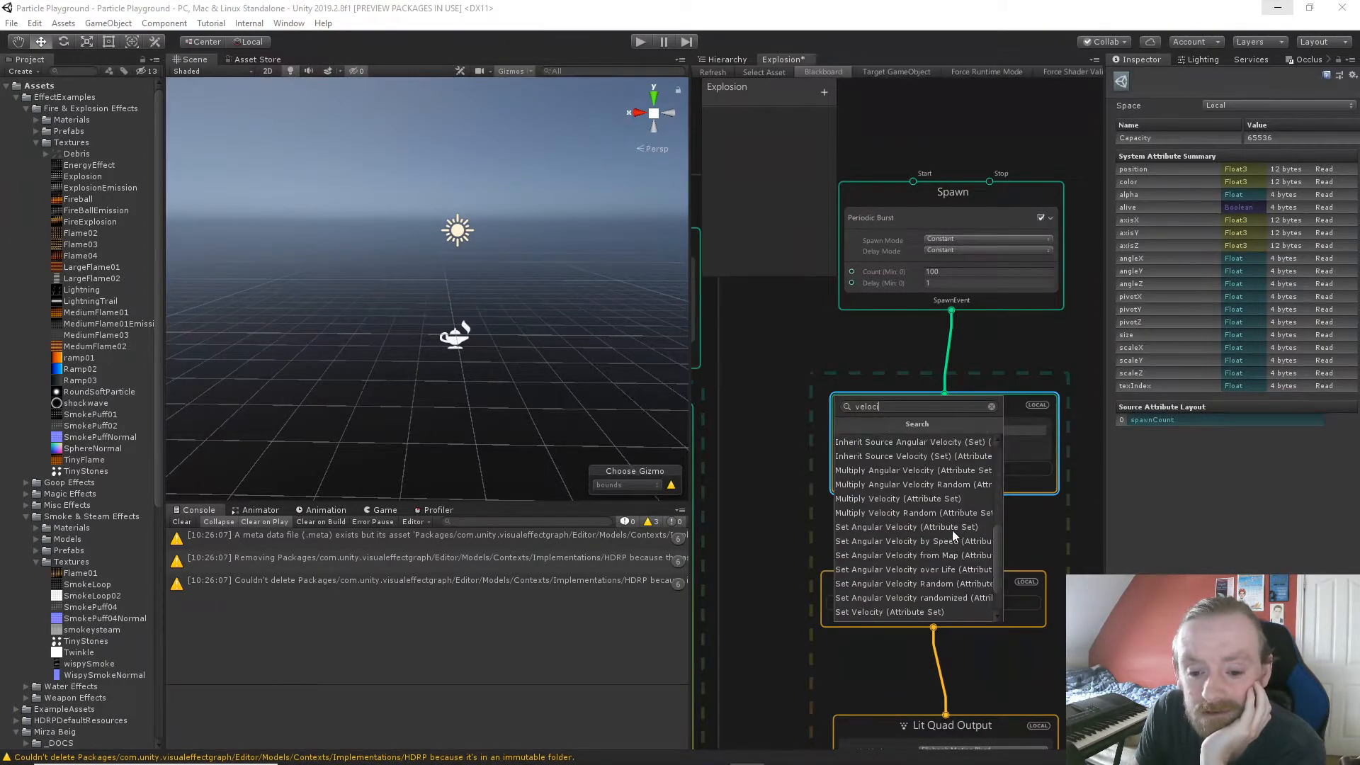
scroll(953, 531, "down", 3)
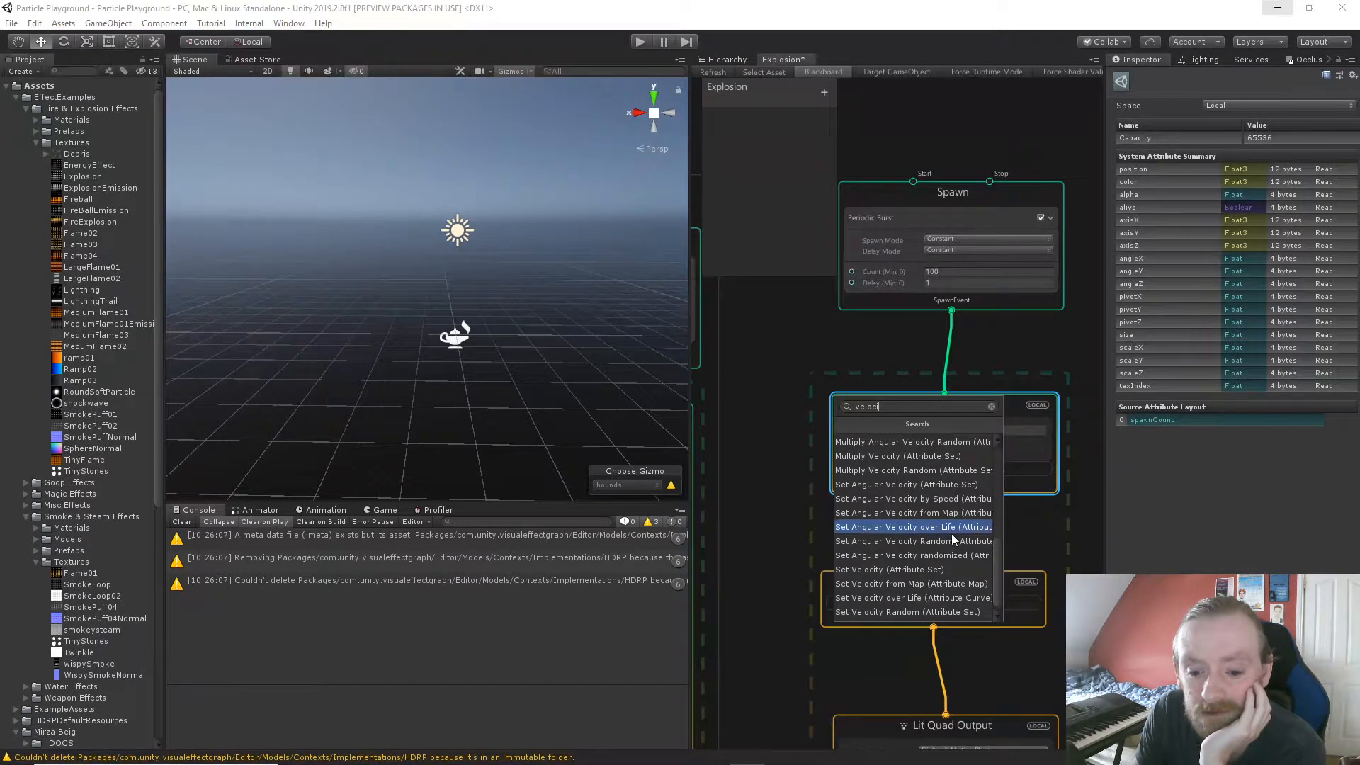
left_click(966, 599)
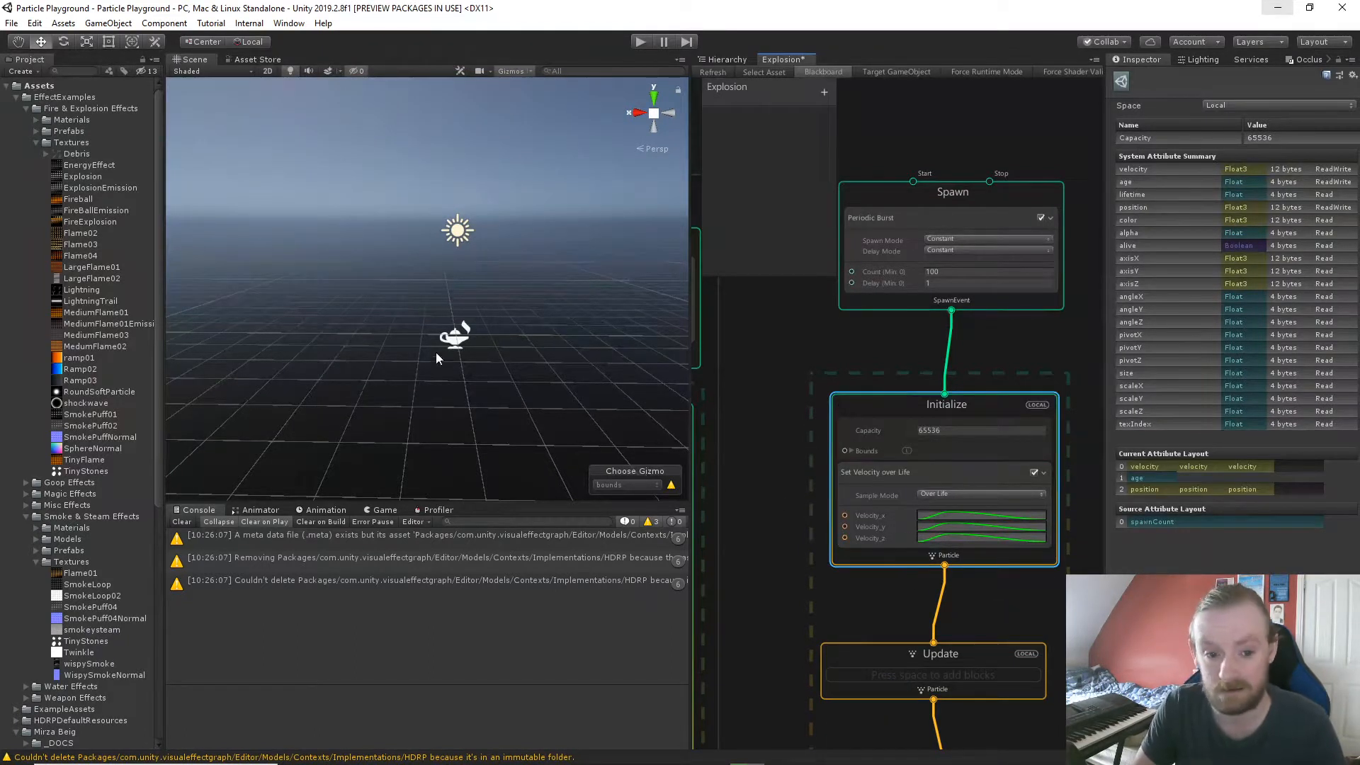
Add a Set Size block with size 1 to the flame system's Lit Quad Output and play the Explosion effect.
left_click(452, 338)
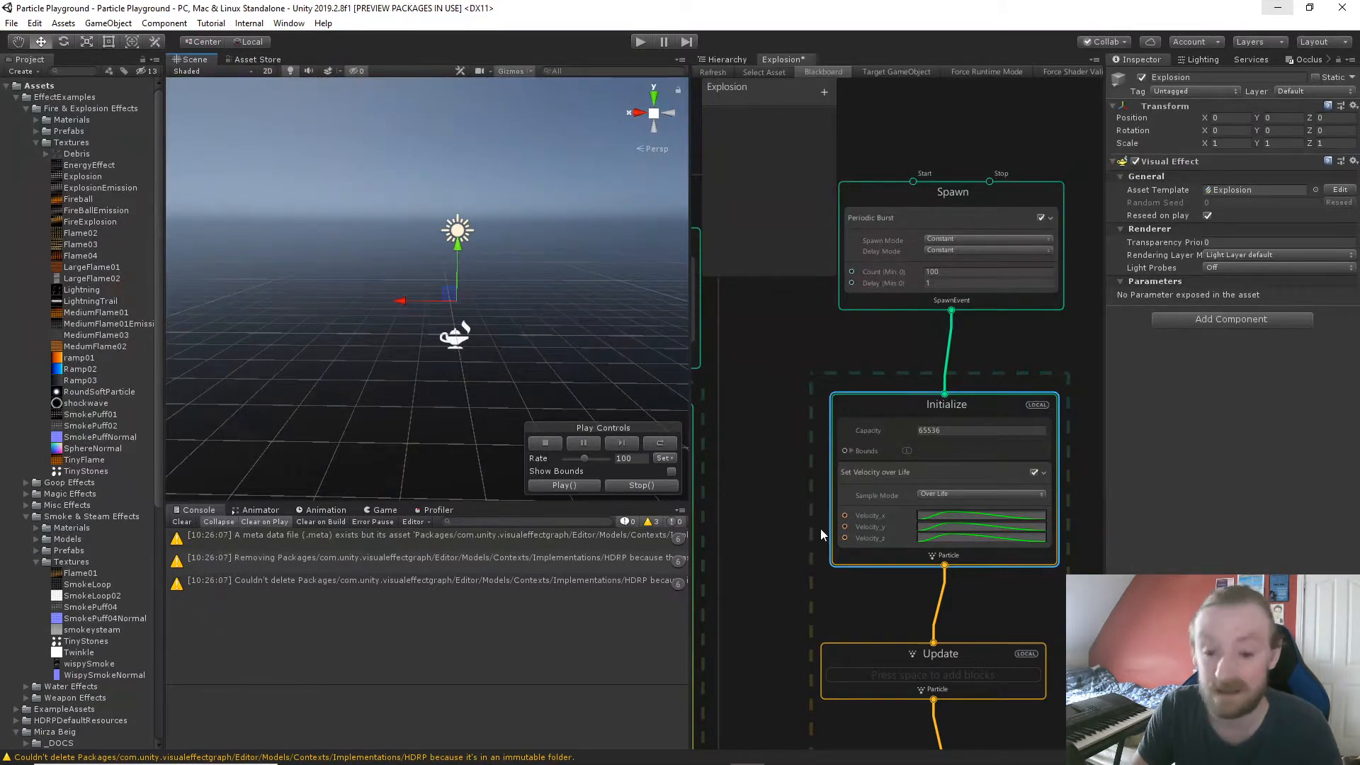
middle_click_drag(788, 552, 796, 333)
middle_click_drag(797, 494, 801, 305)
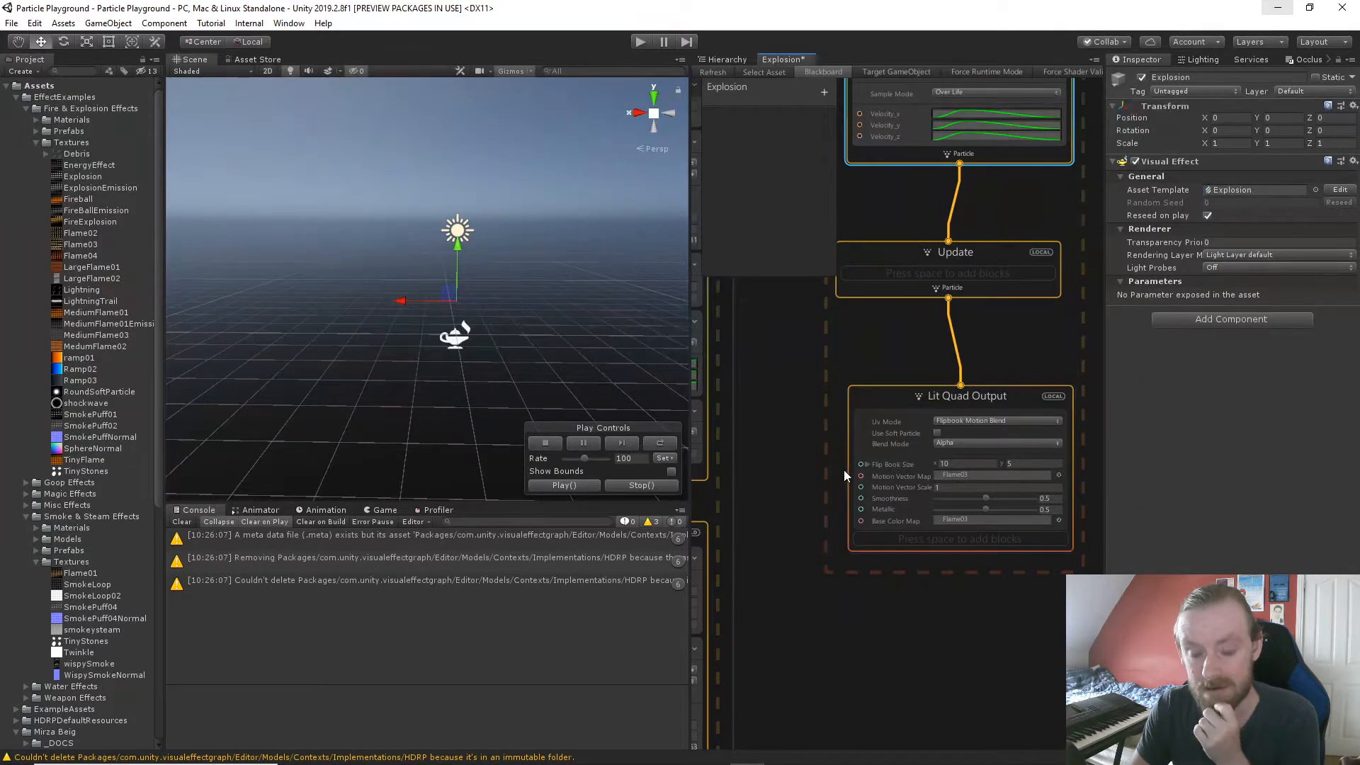
left_click(915, 539)
key("space")
type("set siz")
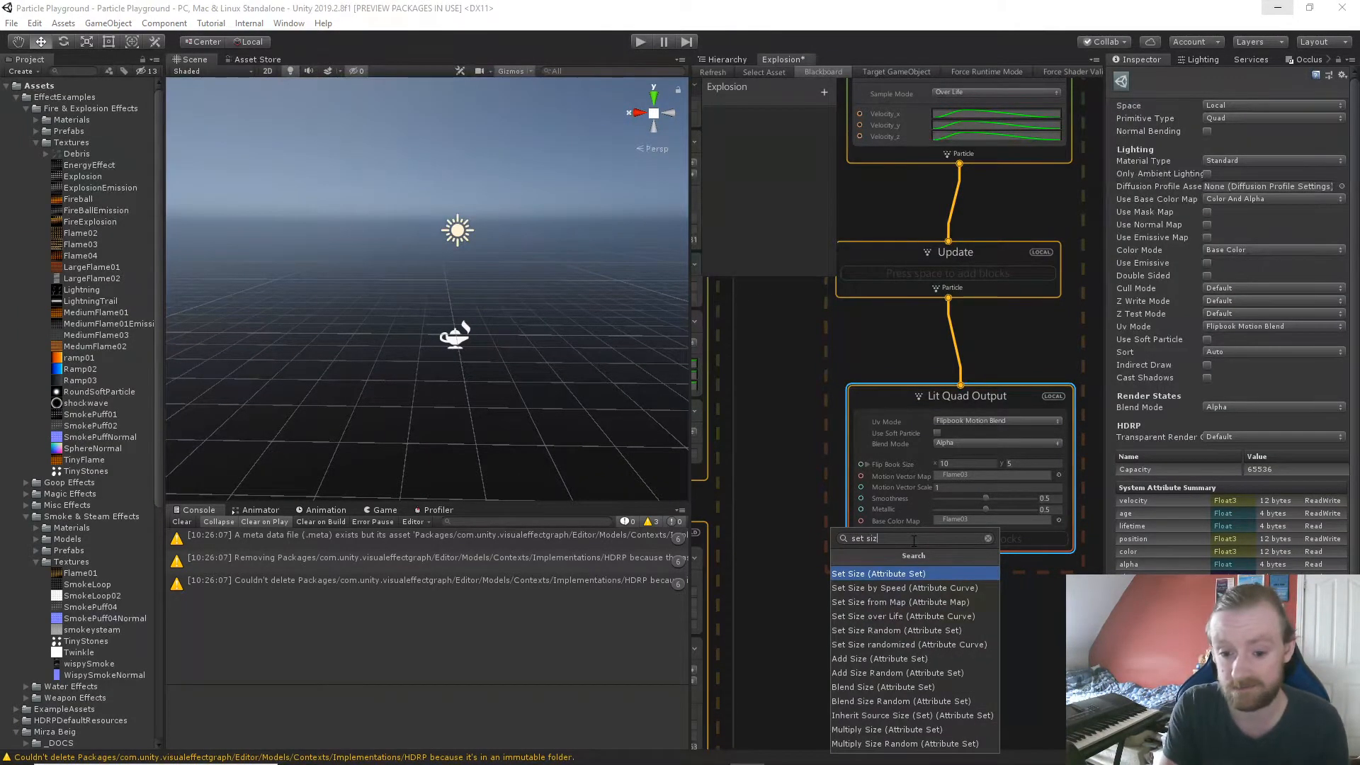
key("Return")
left_click(942, 565)
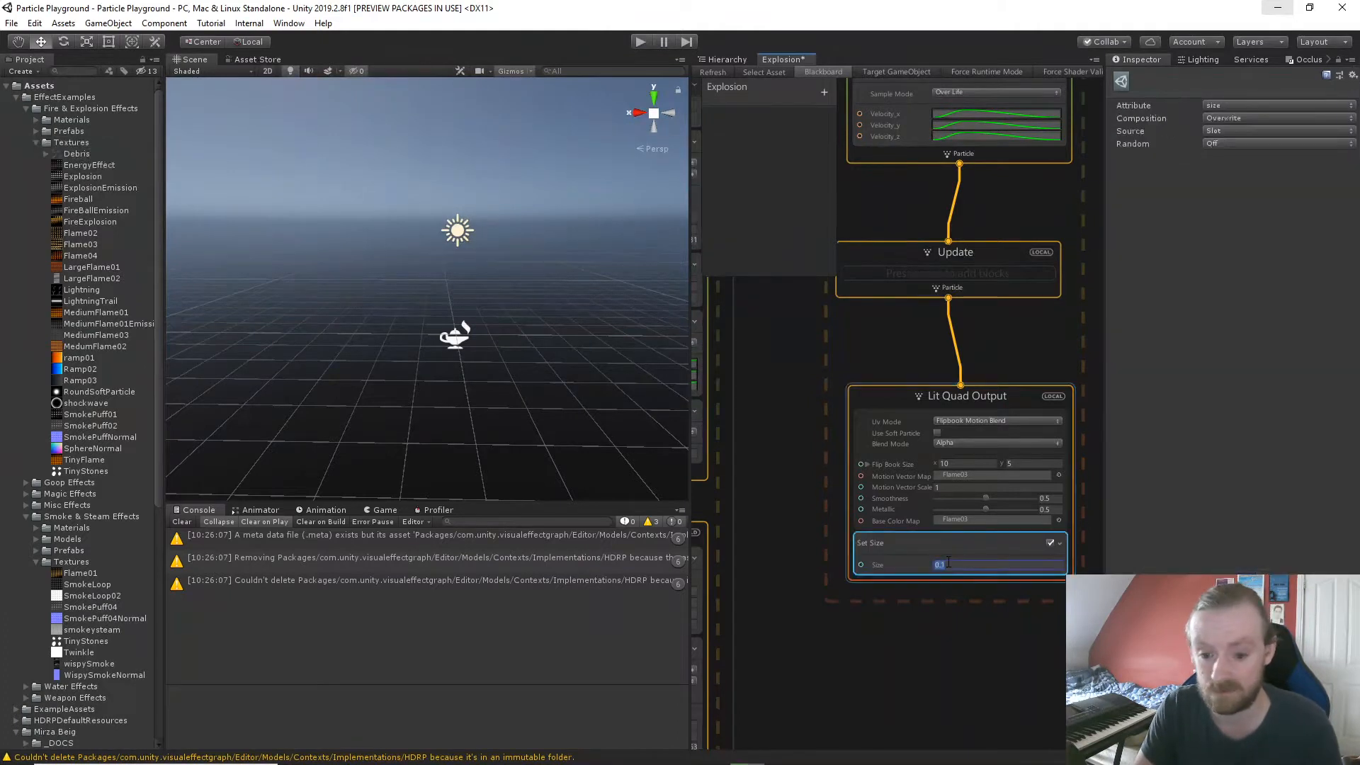
type("1")
left_click(454, 334)
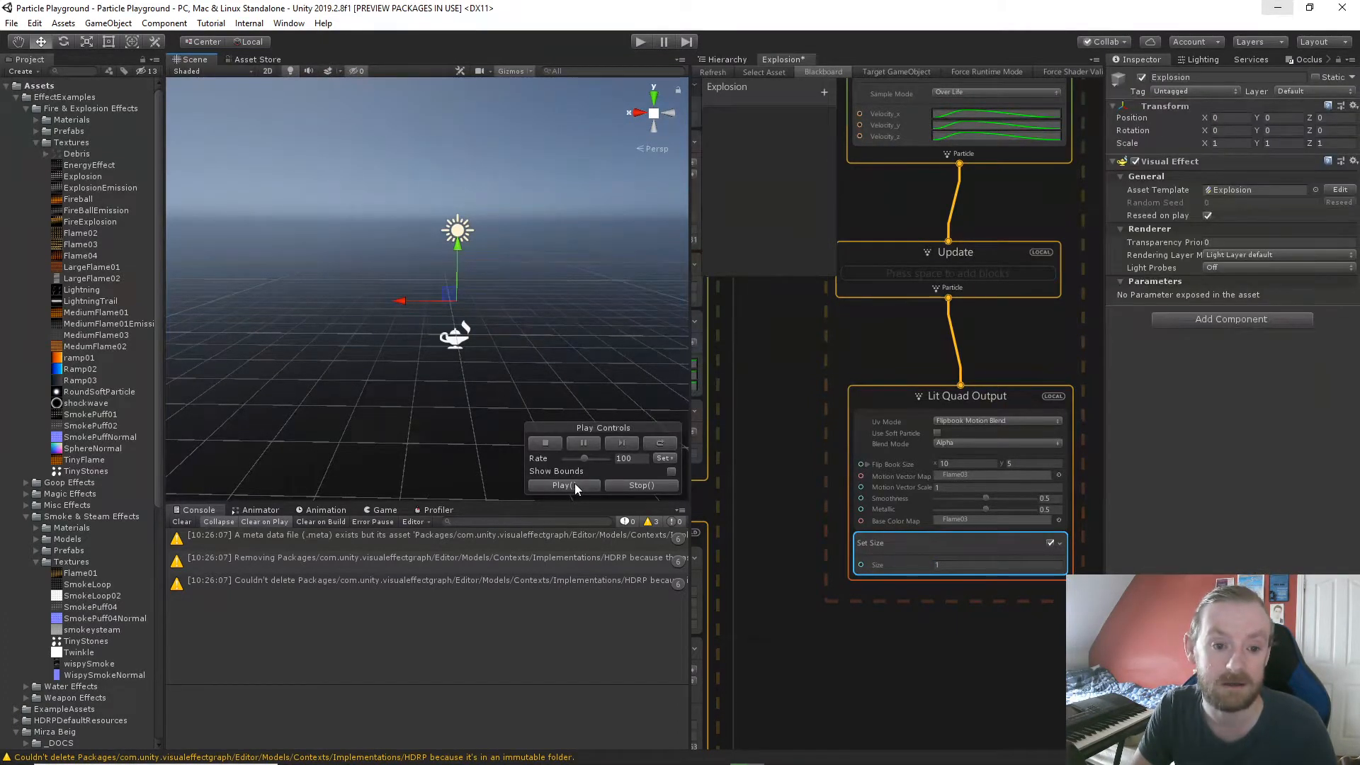
left_click(575, 485)
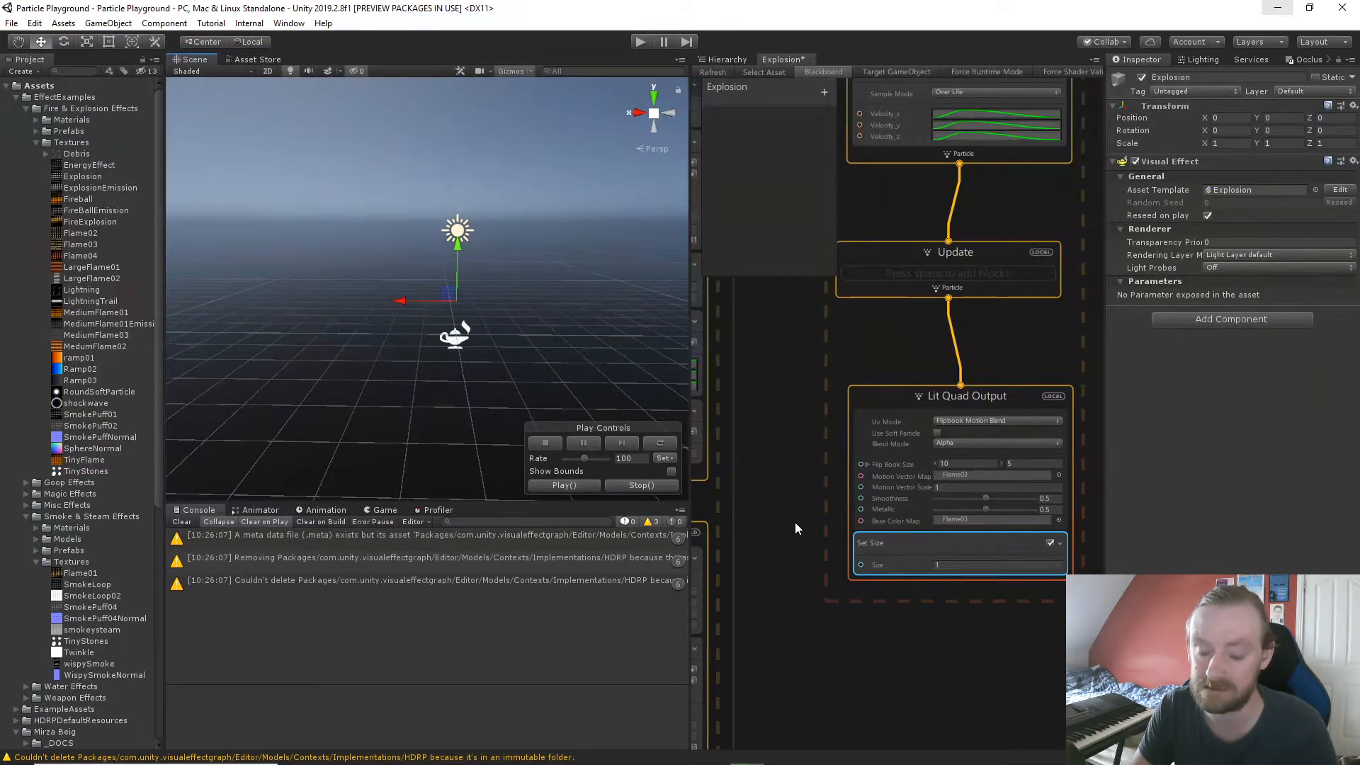
Move the peak of the flame system's Velocity_x over-life curve to about 0.5 on the time axis and 1.0 in value.
middle_click_drag(793, 359, 804, 566)
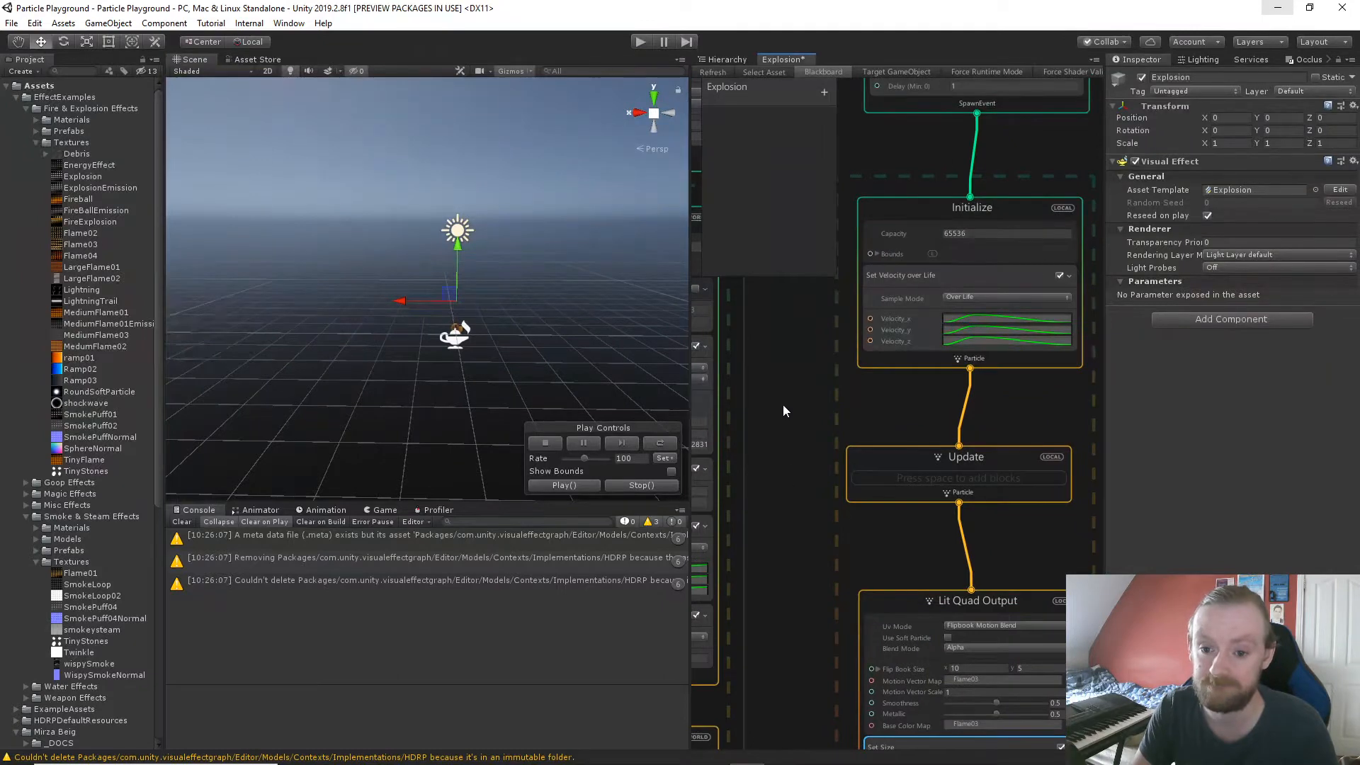
middle_click_drag(784, 405, 790, 455)
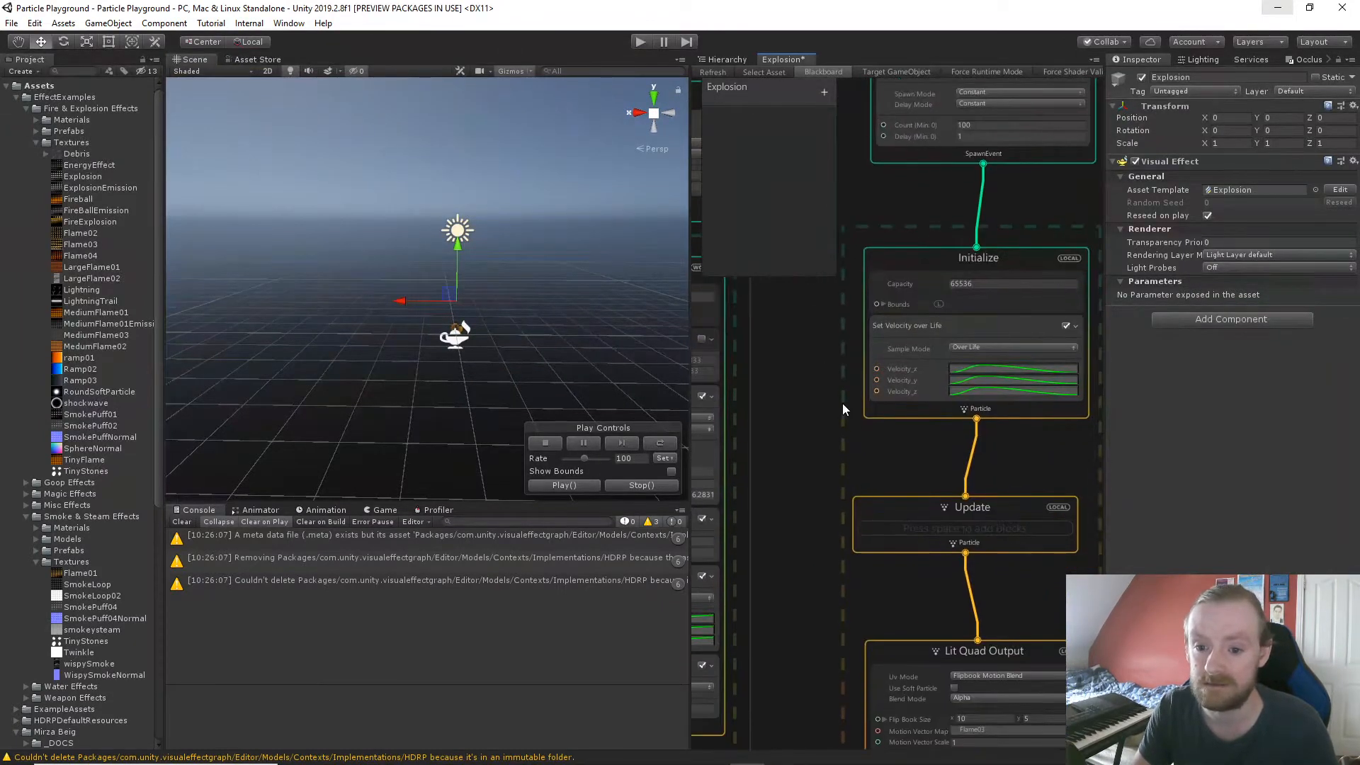
left_click(985, 368)
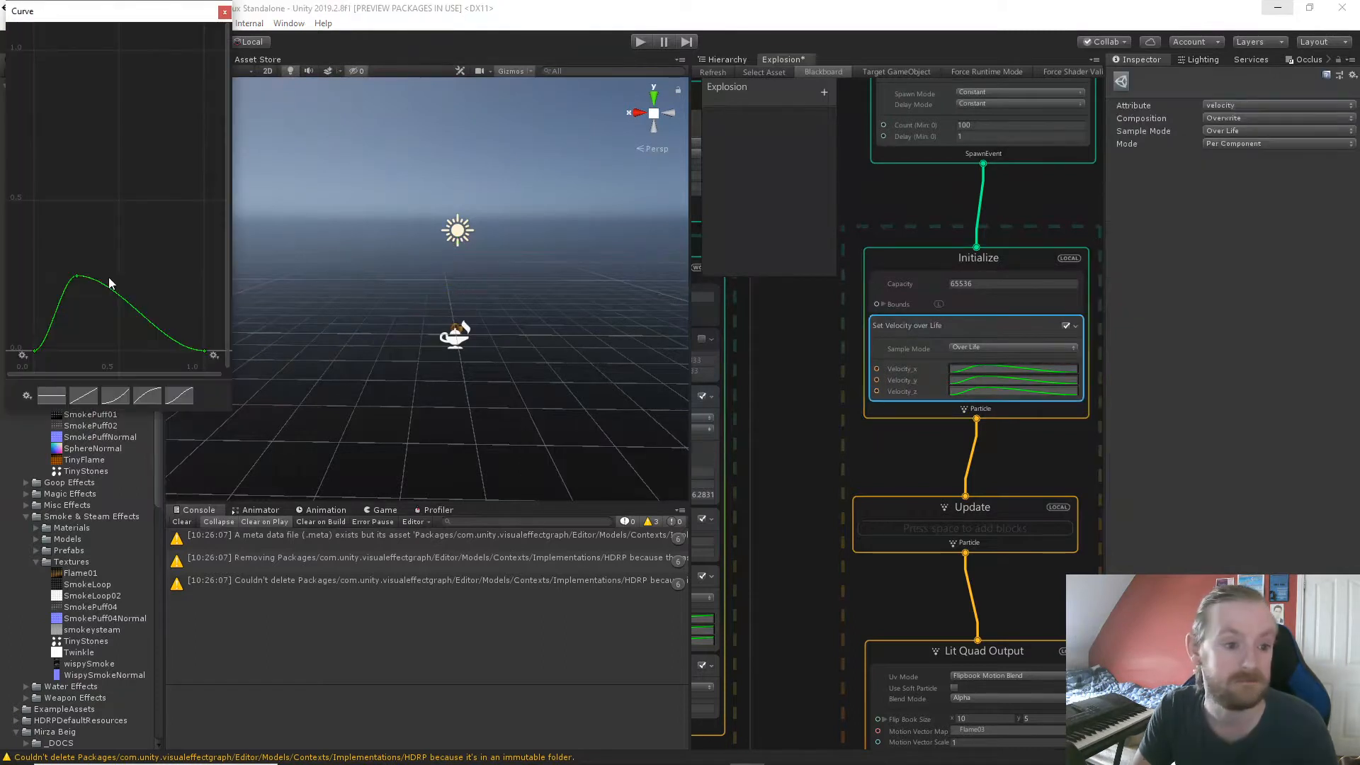
left_click_drag(76, 278, 119, 51)
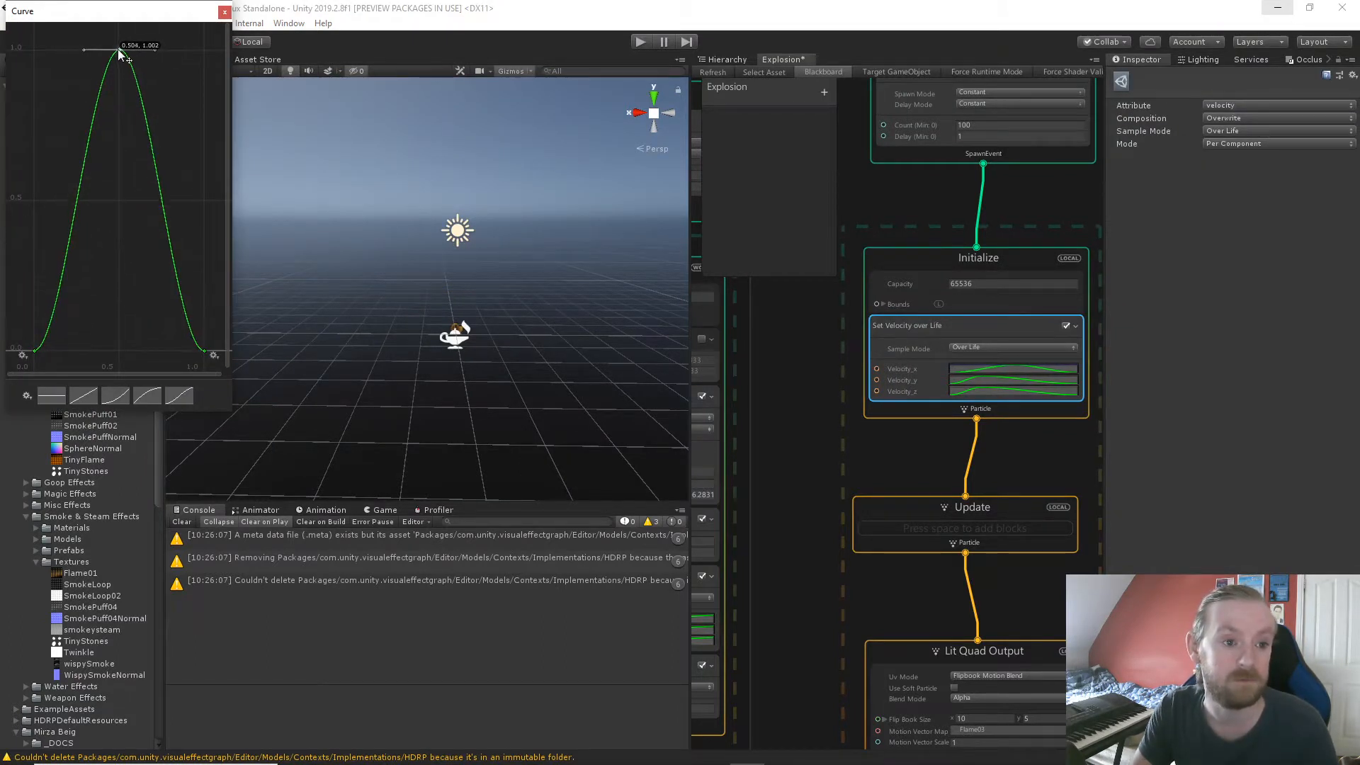
left_click(224, 12)
Move the peaks of the Velocity_y and Velocity_z over-life curves to about time 0.5 and value 1.0.
left_click(1023, 383)
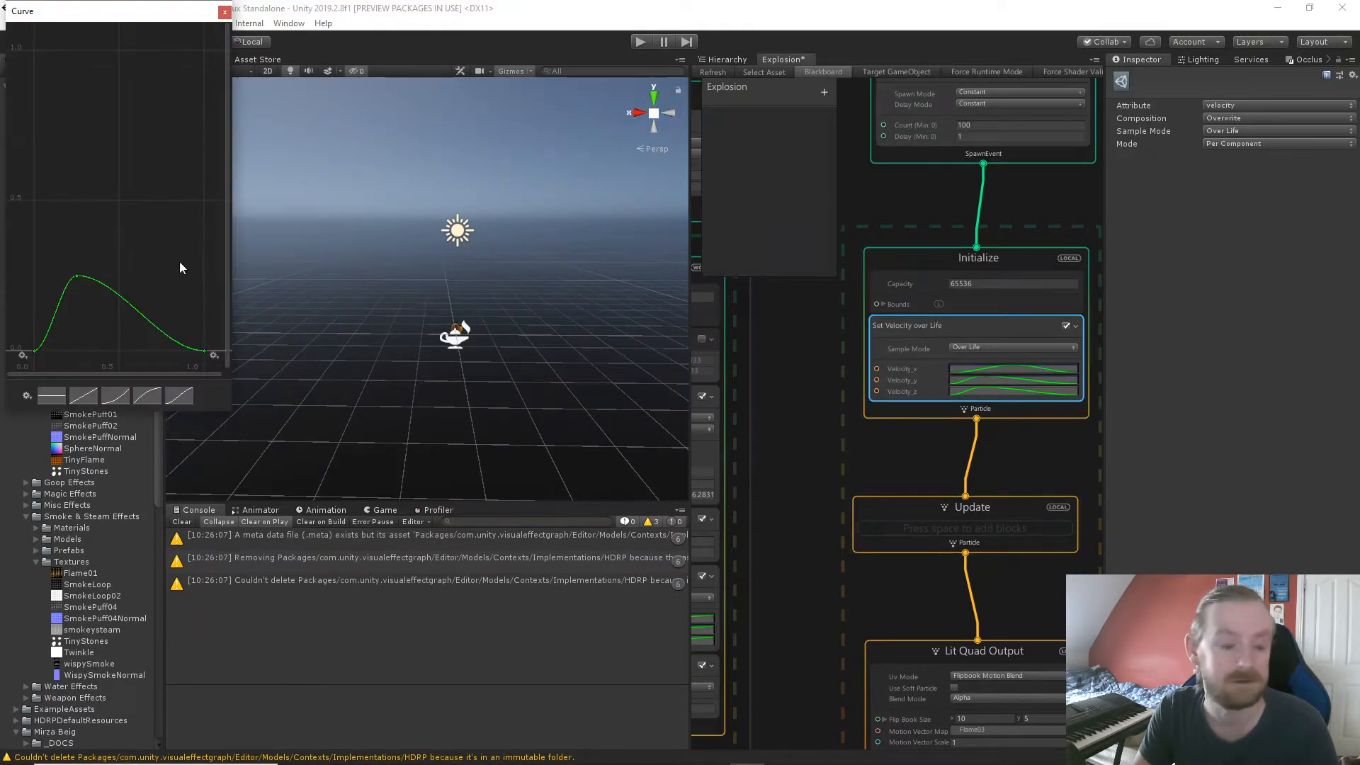
left_click_drag(78, 277, 122, 55)
left_click(224, 12)
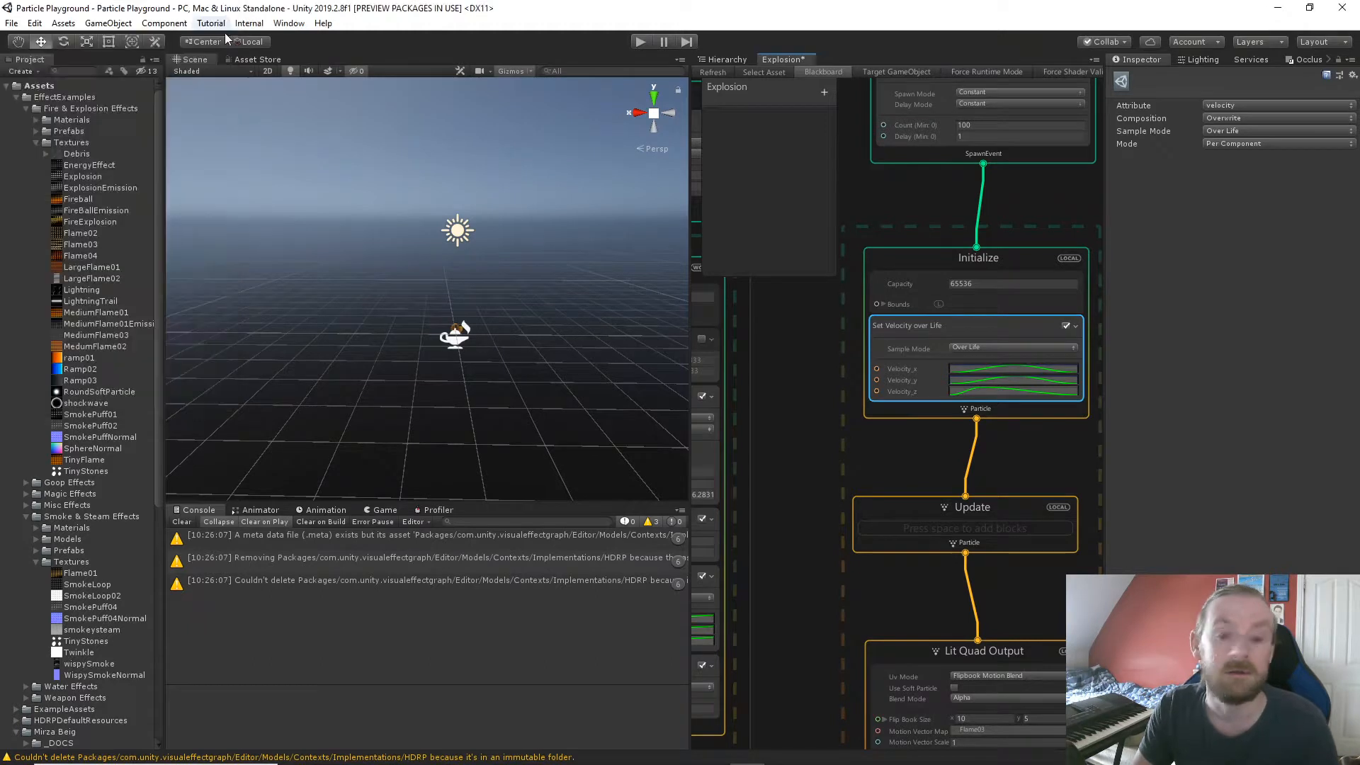
left_click(1006, 389)
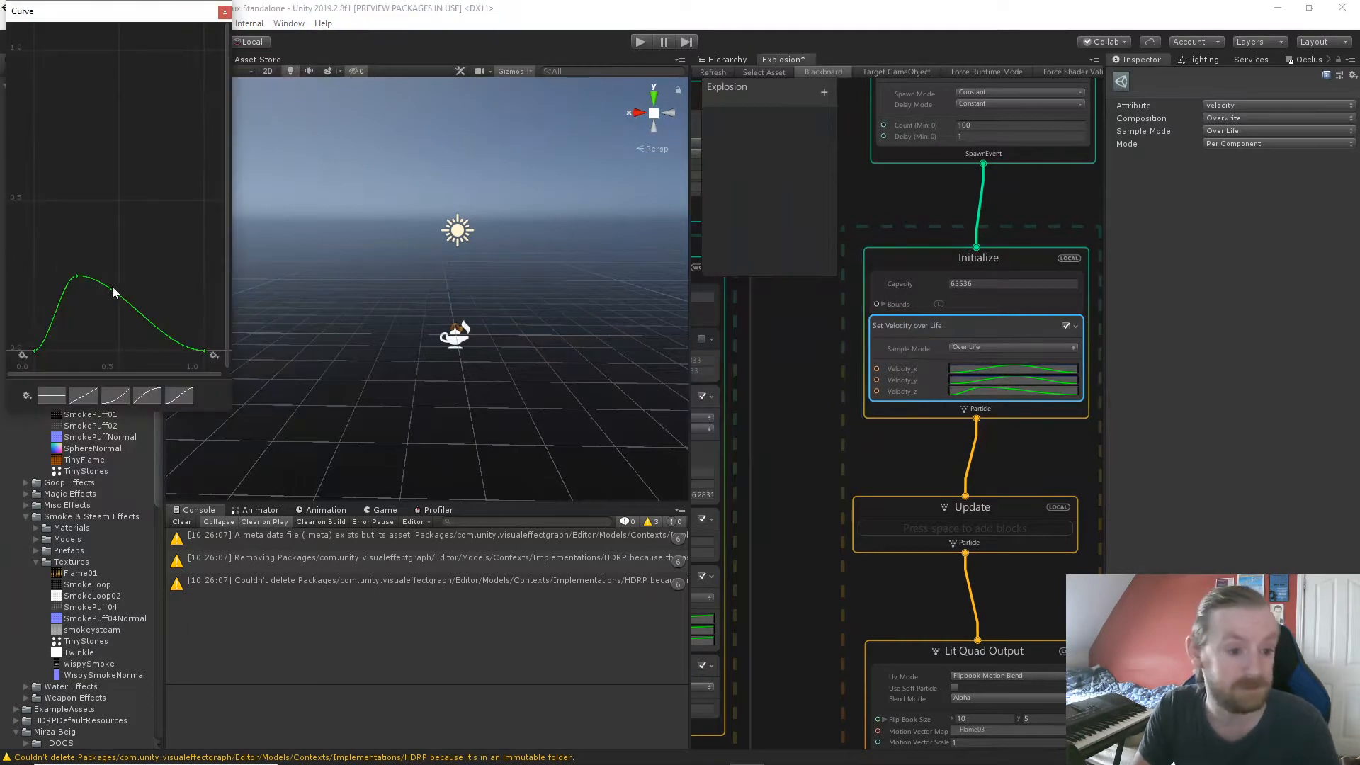
left_click_drag(75, 275, 117, 57)
left_click(224, 11)
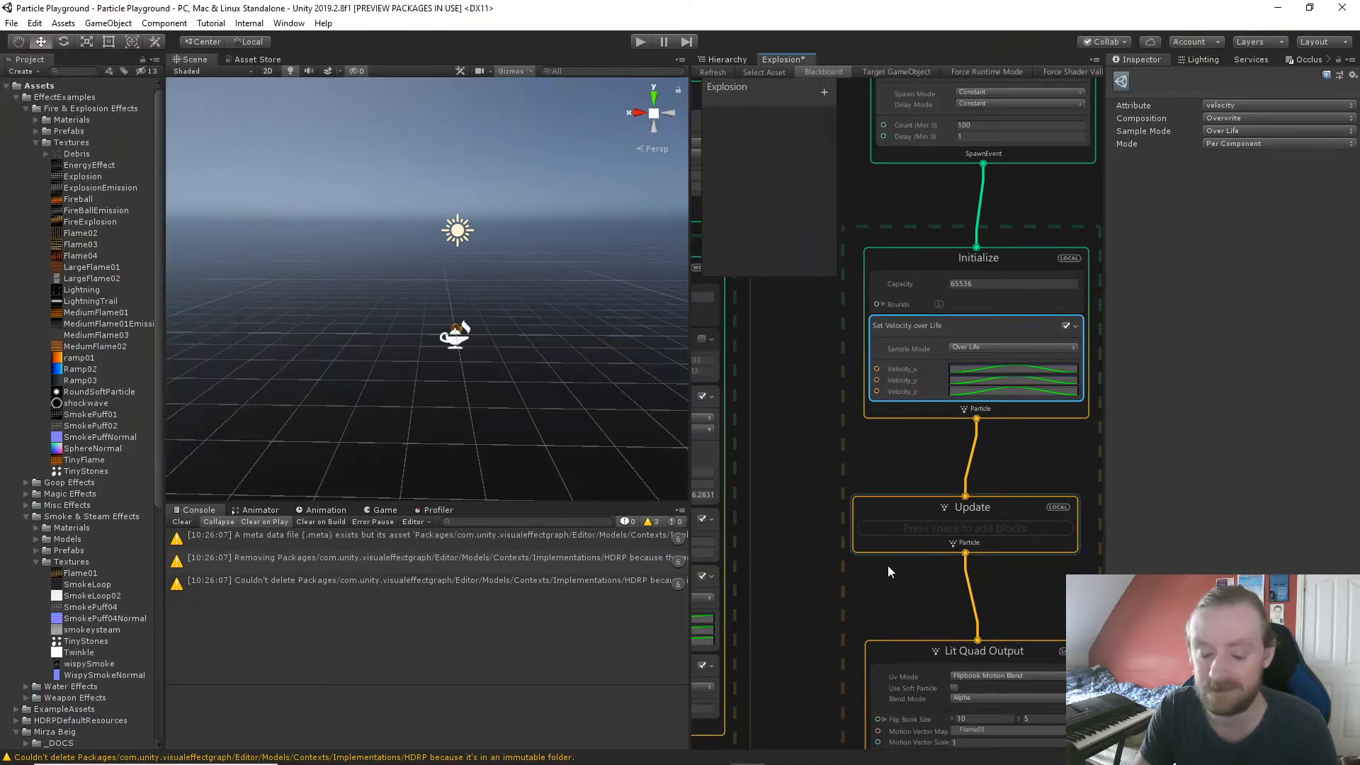
Select the Explosion effect in the scene and replay it, examining the flame particles up close and from farther away.
scroll(532, 411, "up", 12)
scroll(558, 474, "down", 9)
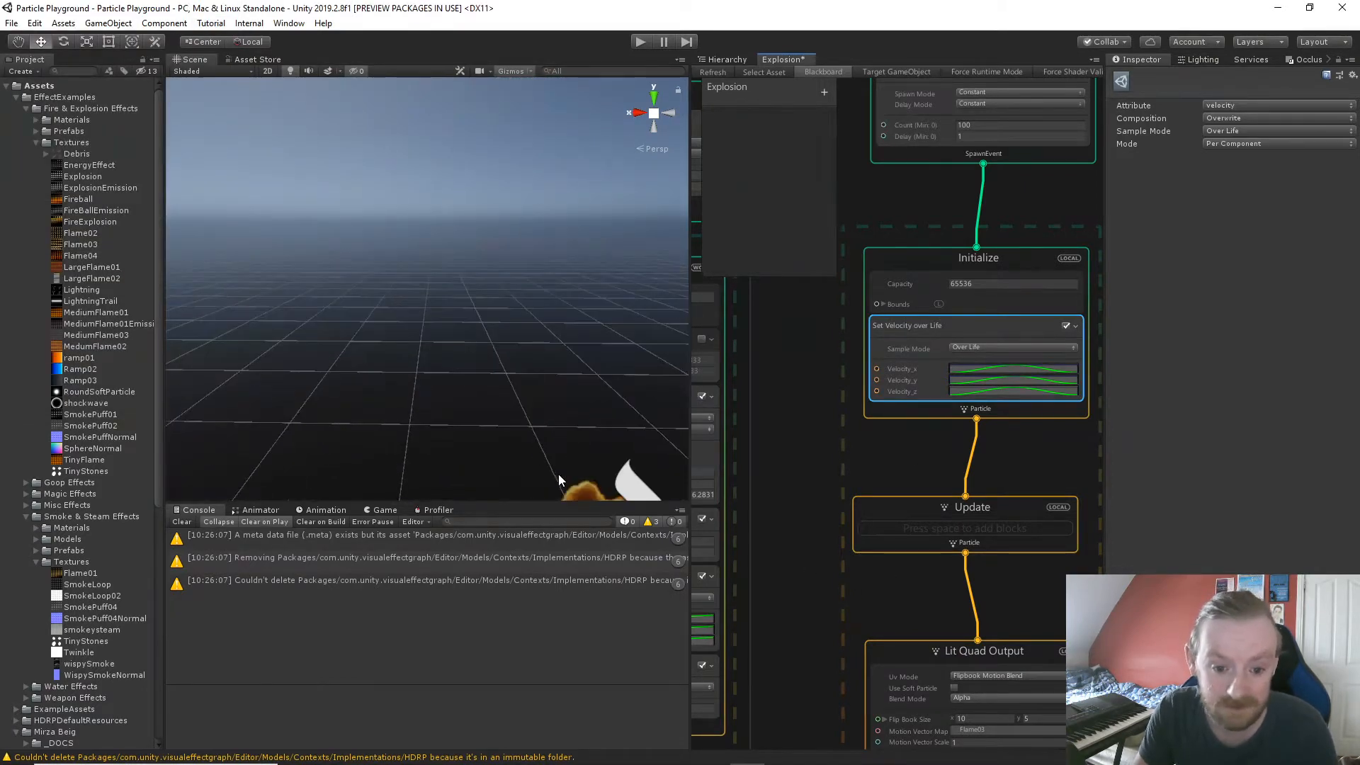
left_click(479, 379)
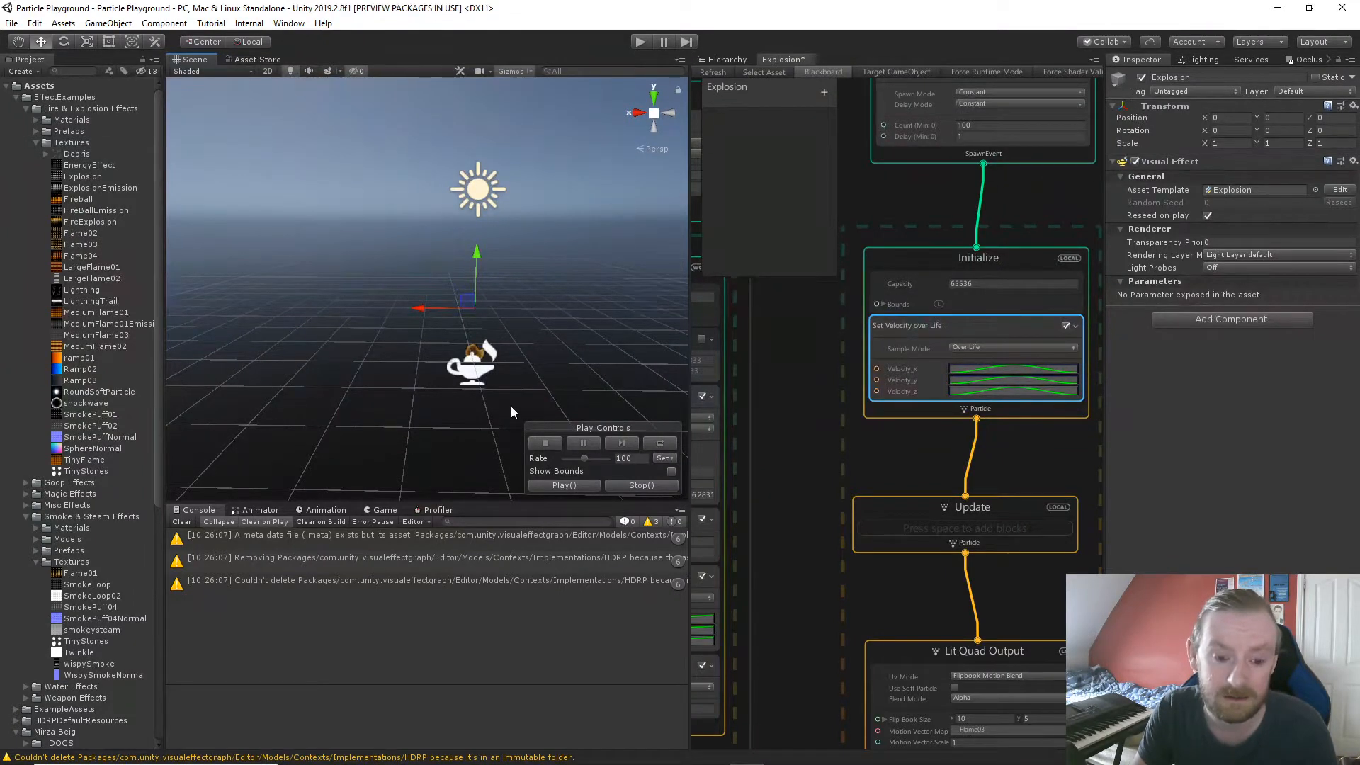
scroll(511, 406, "up", 10)
scroll(499, 373, "down", 9)
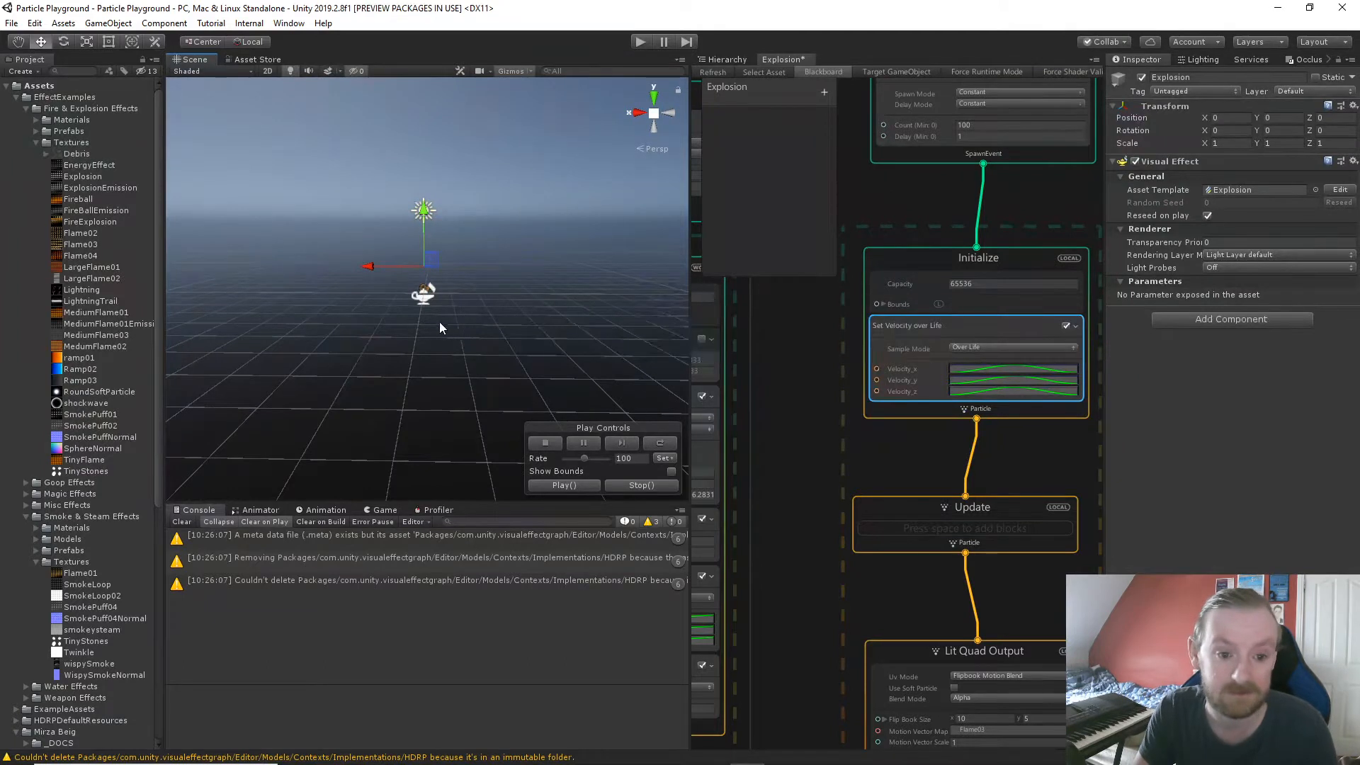
scroll(432, 320, "up", 3)
scroll(425, 324, "up", 2)
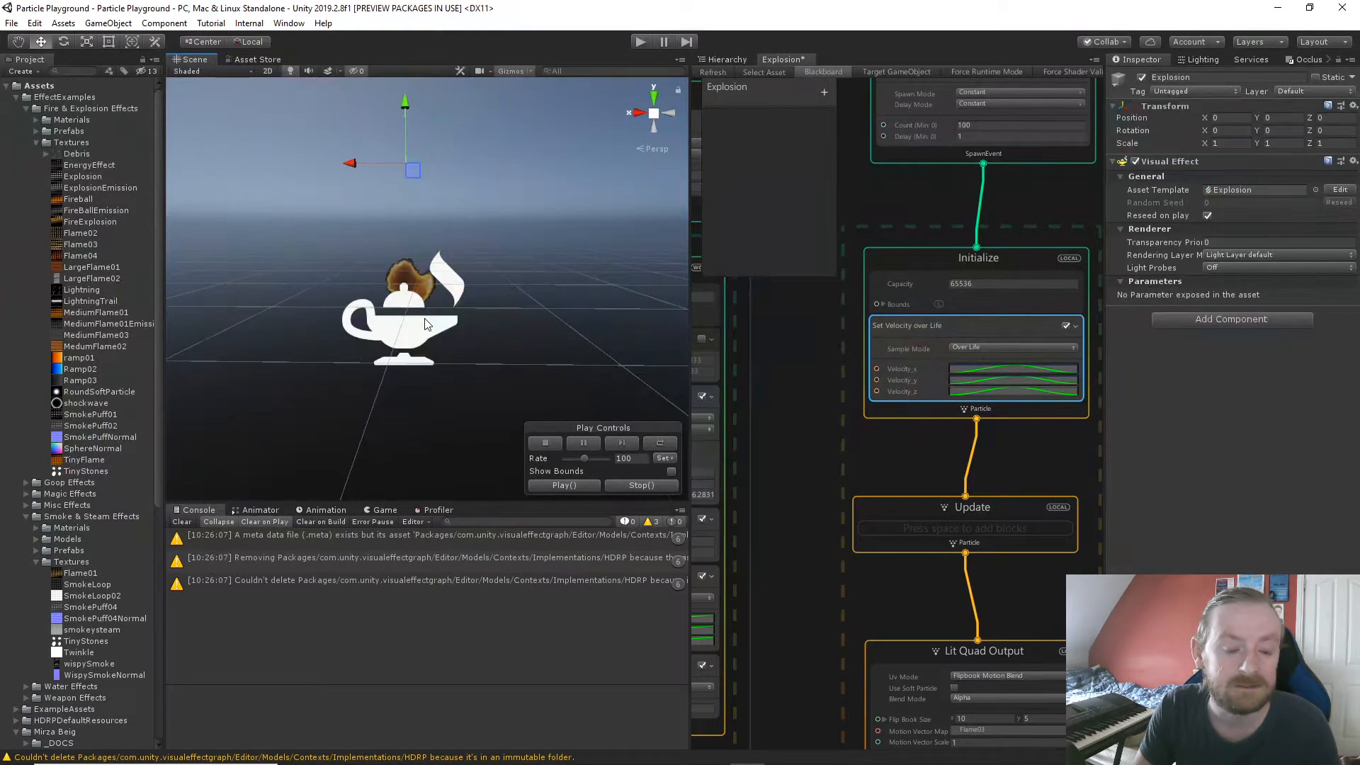
scroll(425, 324, "up", 3)
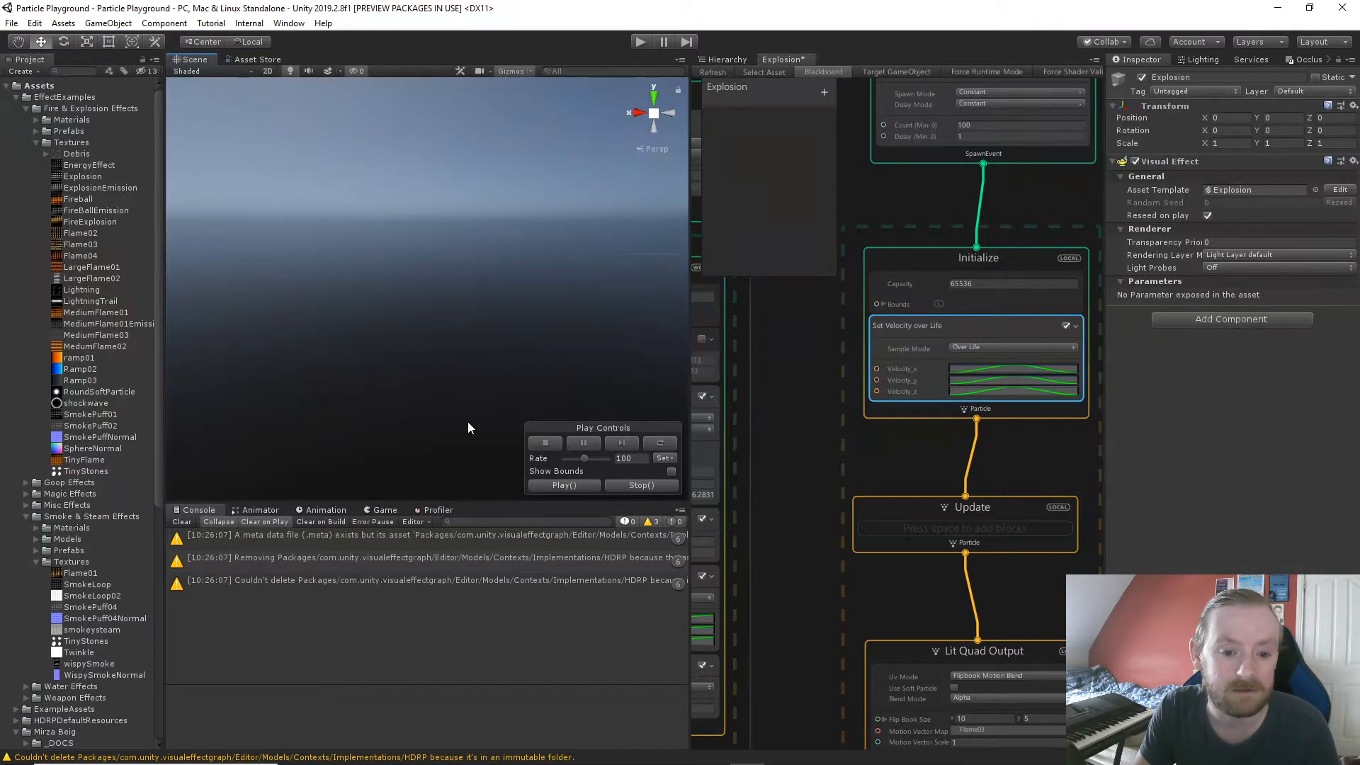
scroll(468, 423, "down", 3)
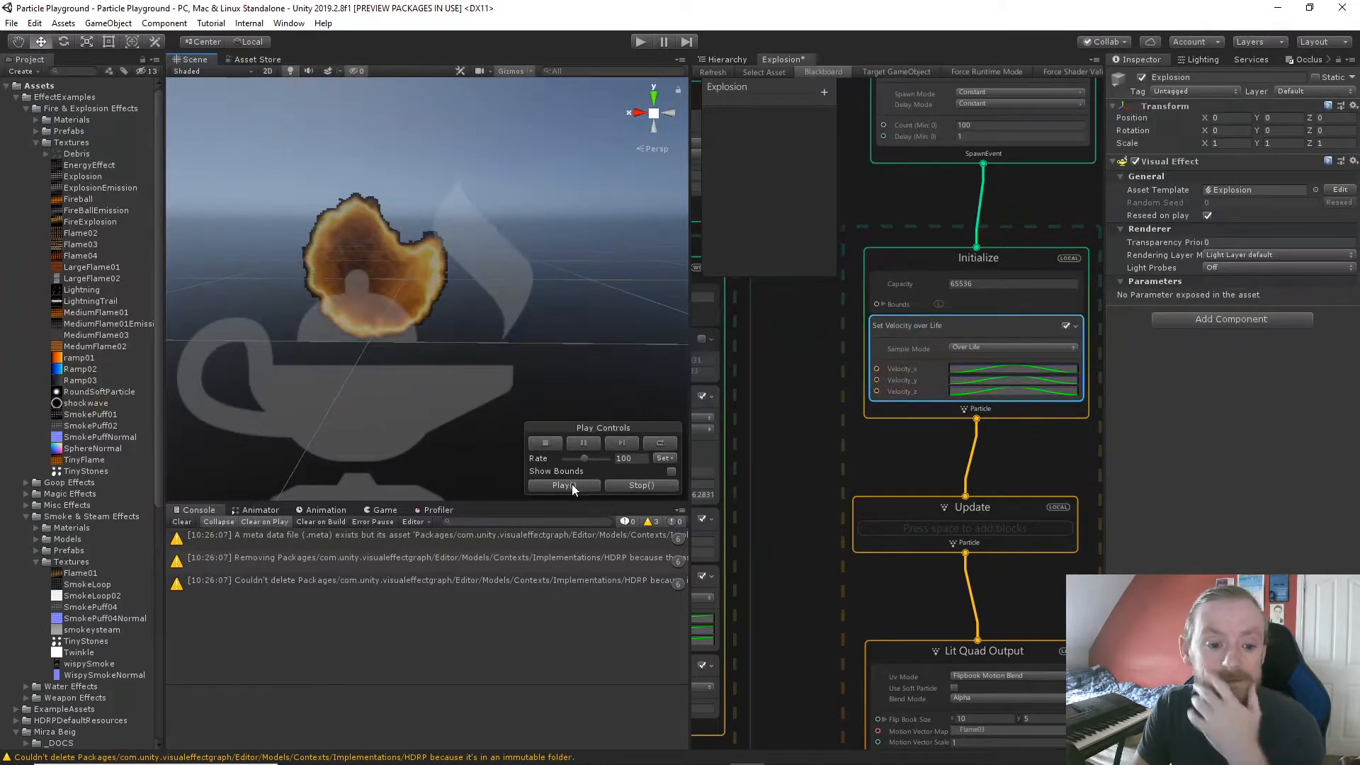
scroll(572, 477, "down", 4)
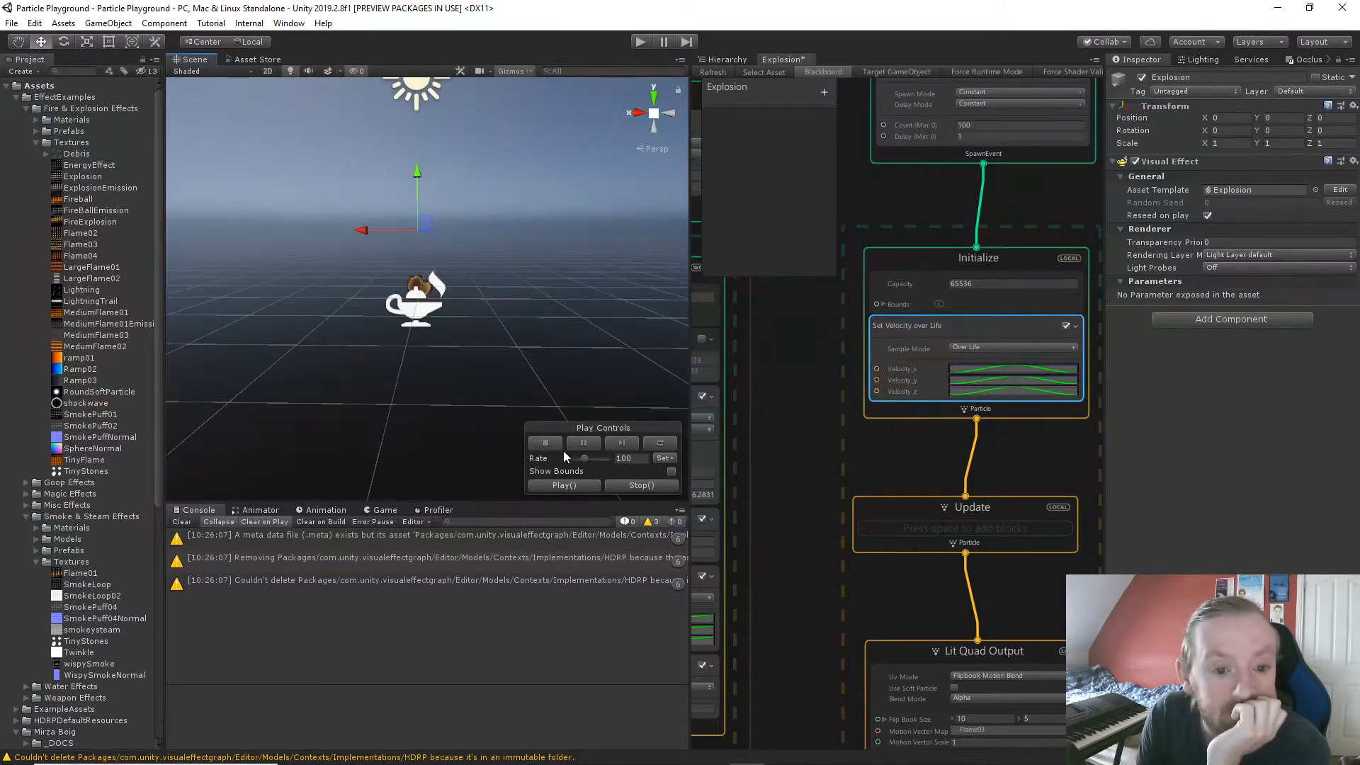
left_click(576, 484)
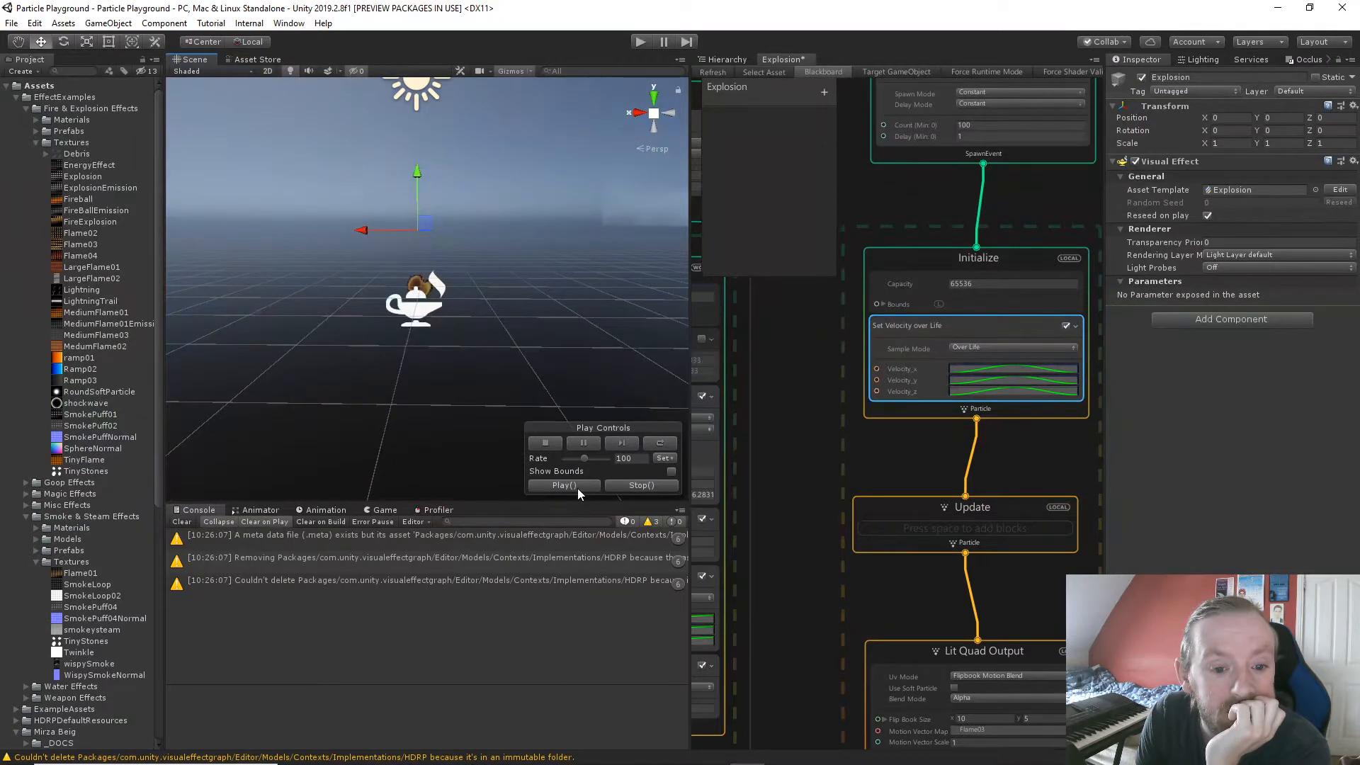
scroll(422, 329, "up", 1)
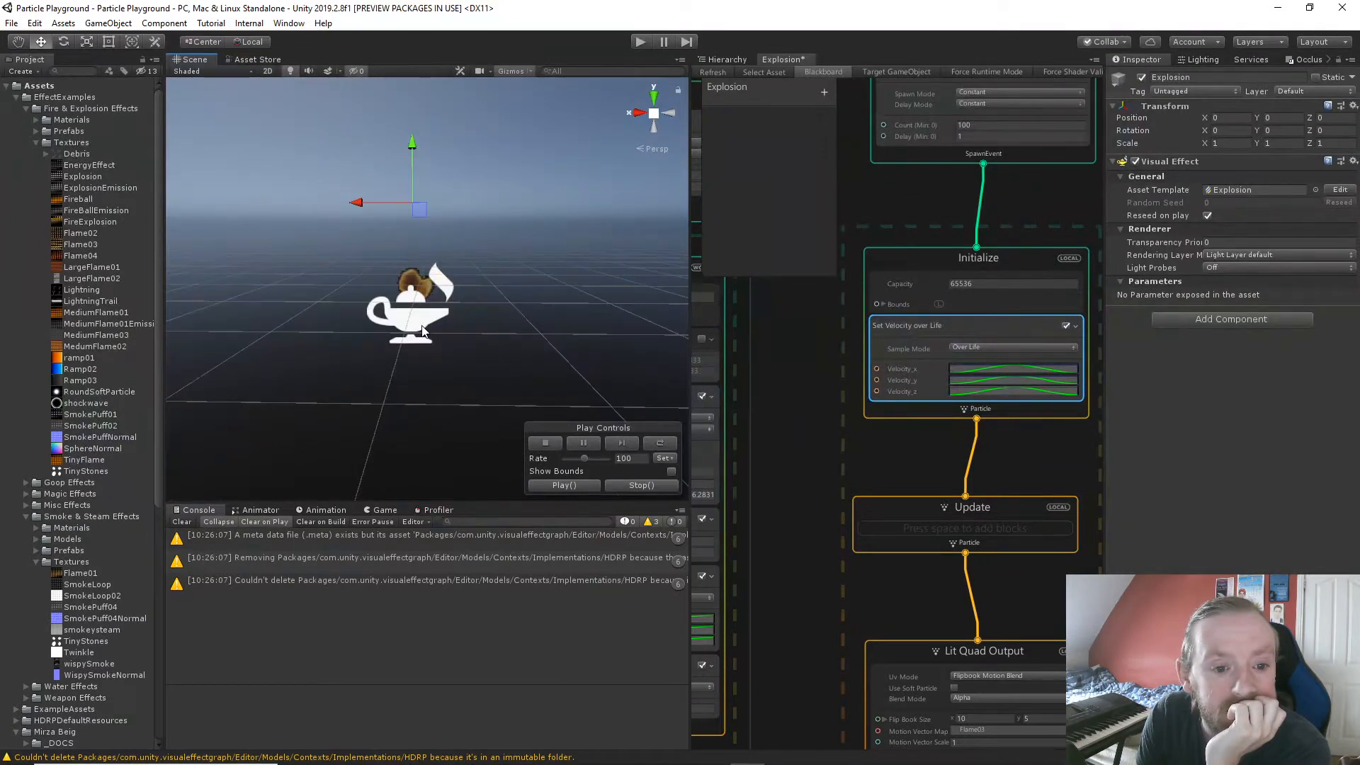
scroll(424, 331, "up", 2)
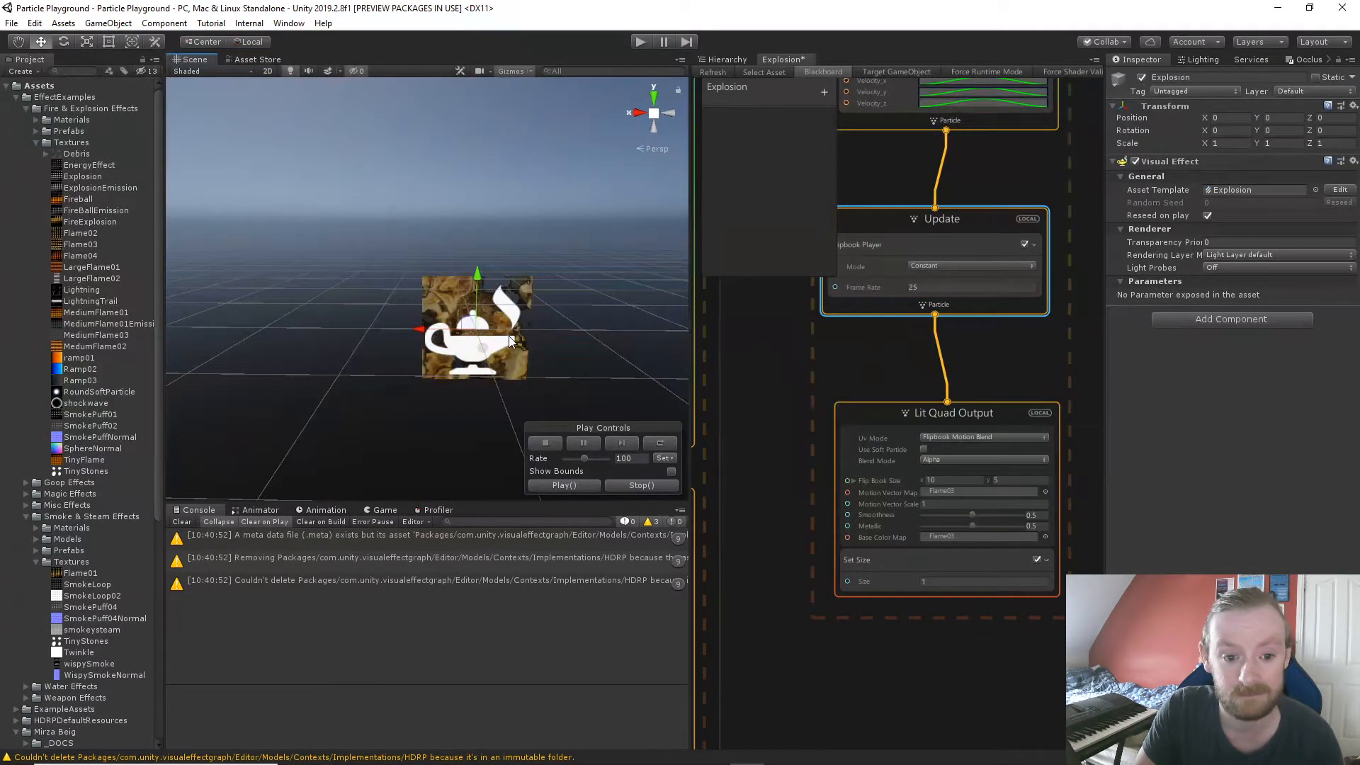
Set the Lit Quad Output's Flip Book Size to 8 by 8.
left_click(956, 481)
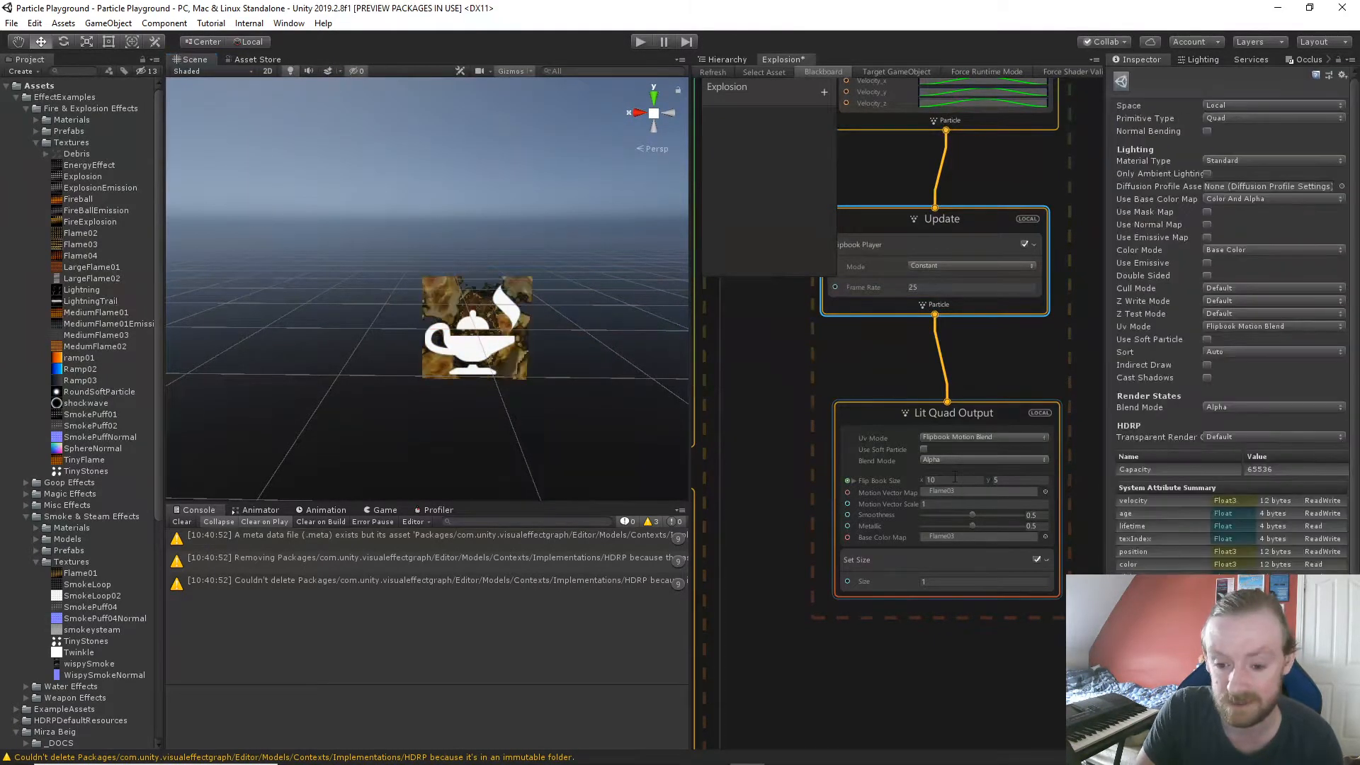
left_click(955, 480)
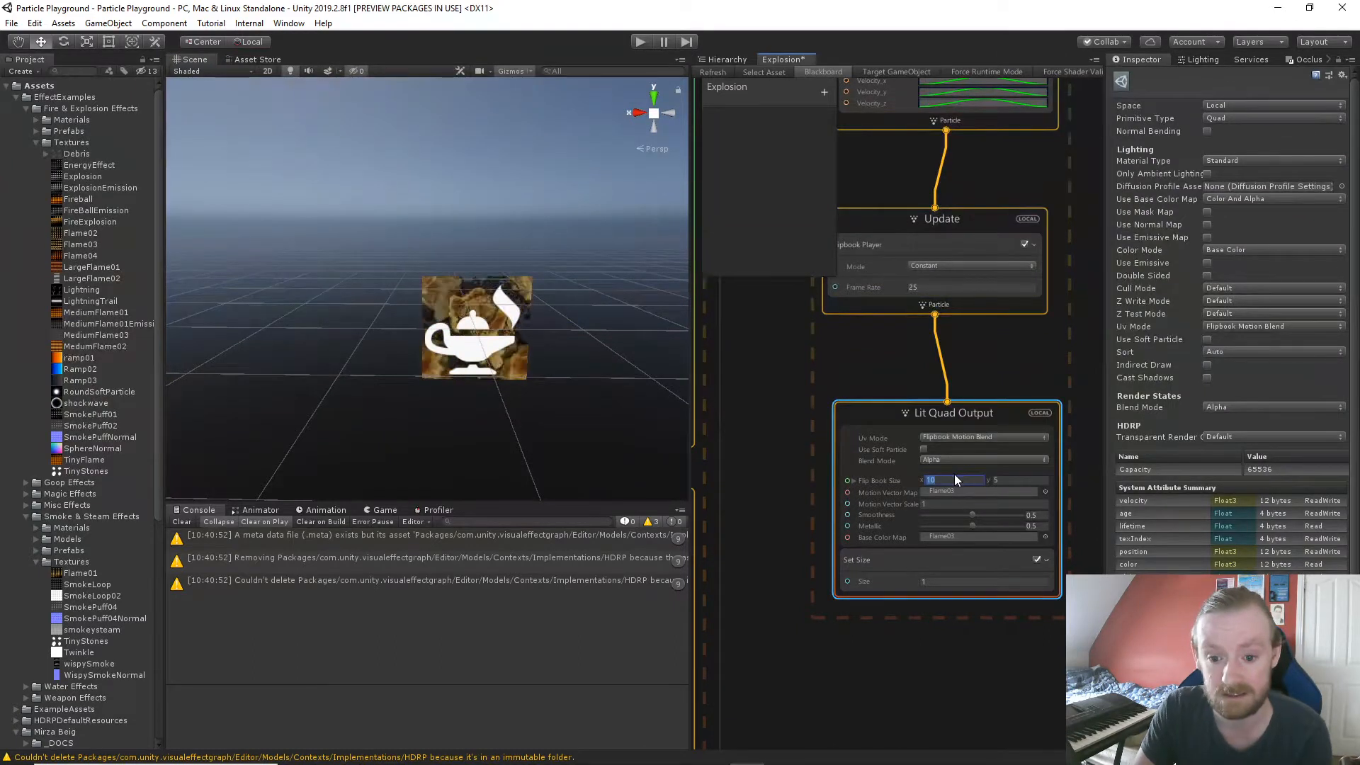
type("8")
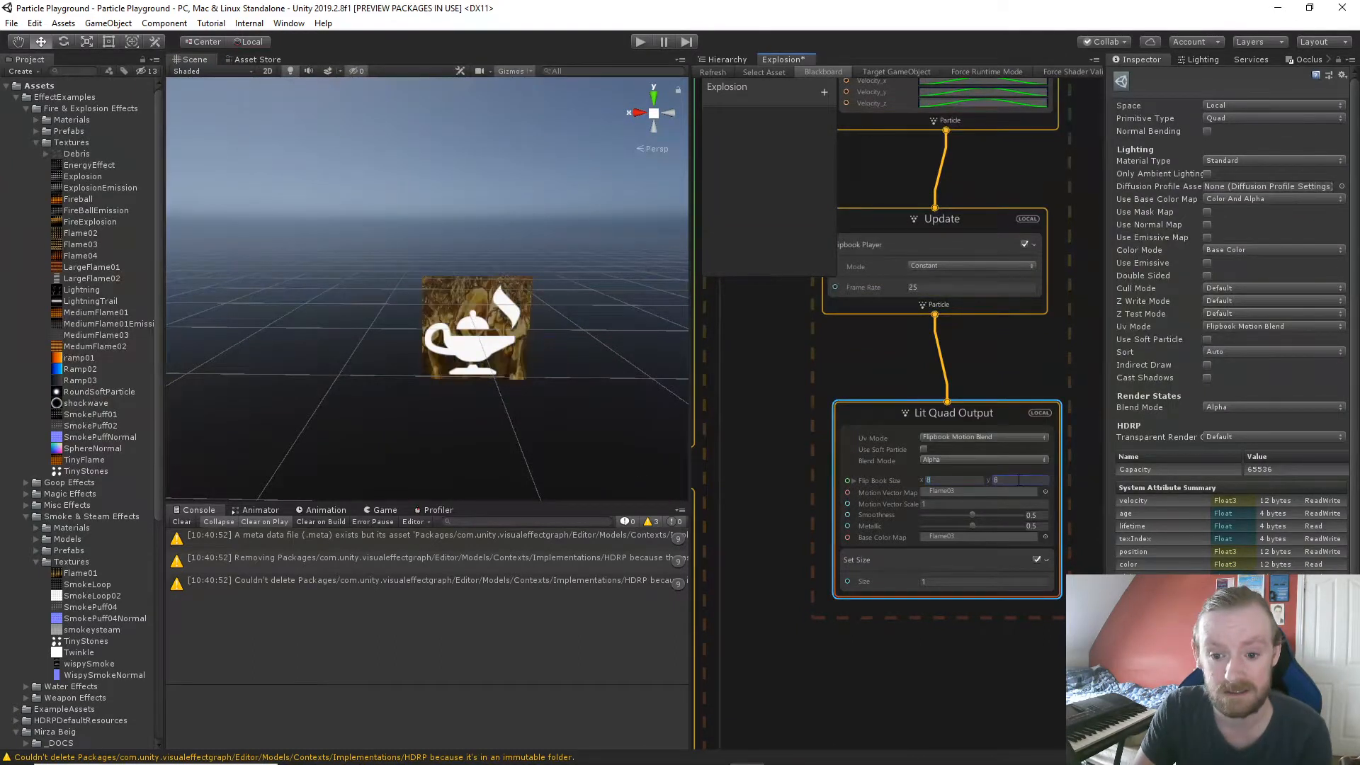
key("Tab")
type("8")
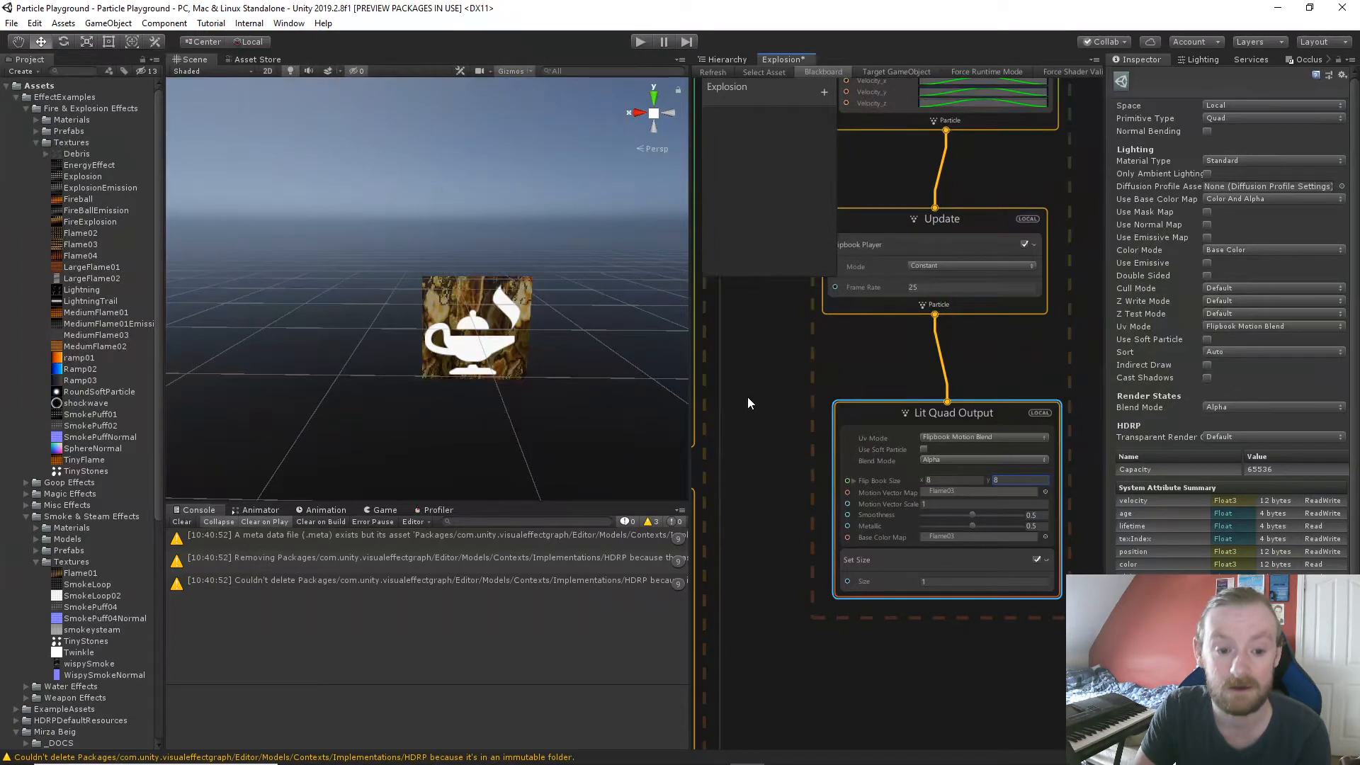
Add a Set Lifetime Random block to the Initialize context of the flame particle system.
scroll(747, 397, "down", 2)
middle_click_drag(790, 281, 827, 552)
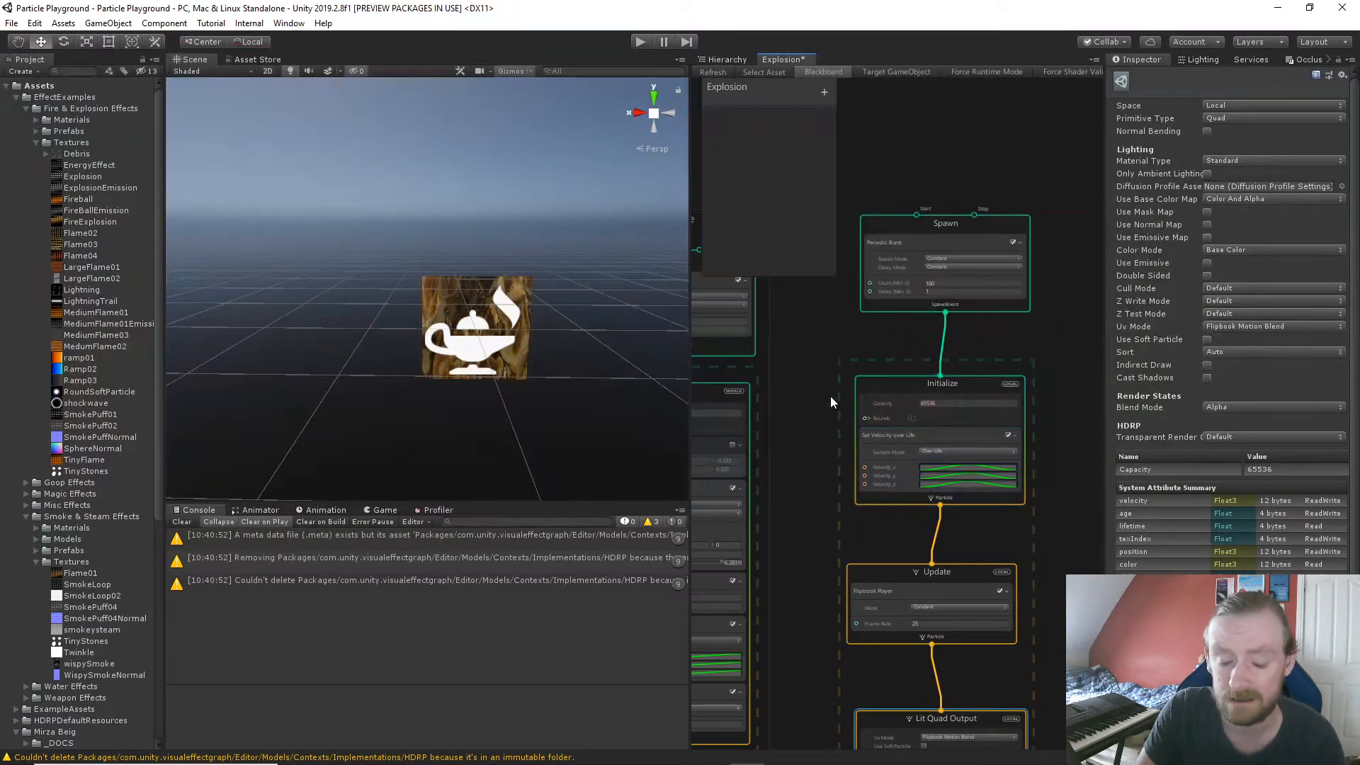
left_click(910, 394)
key("space")
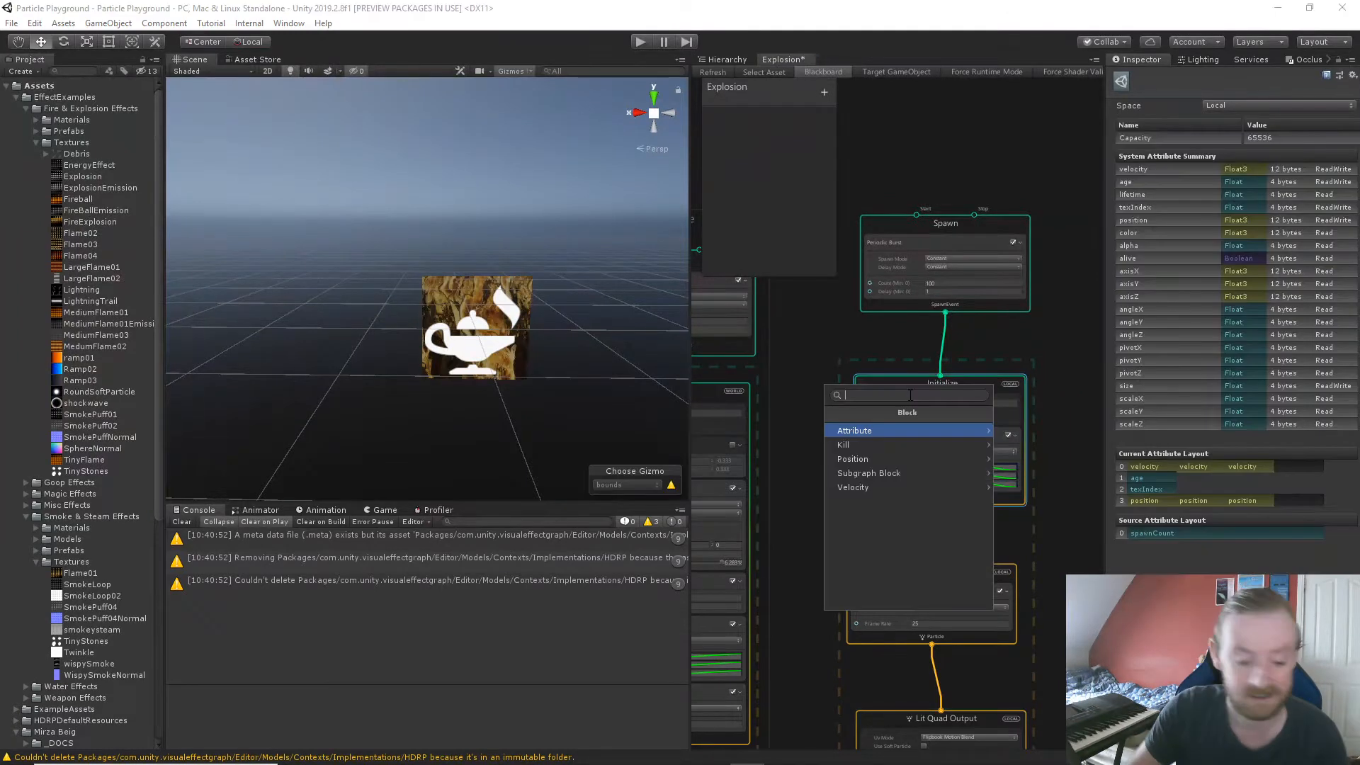
type("life")
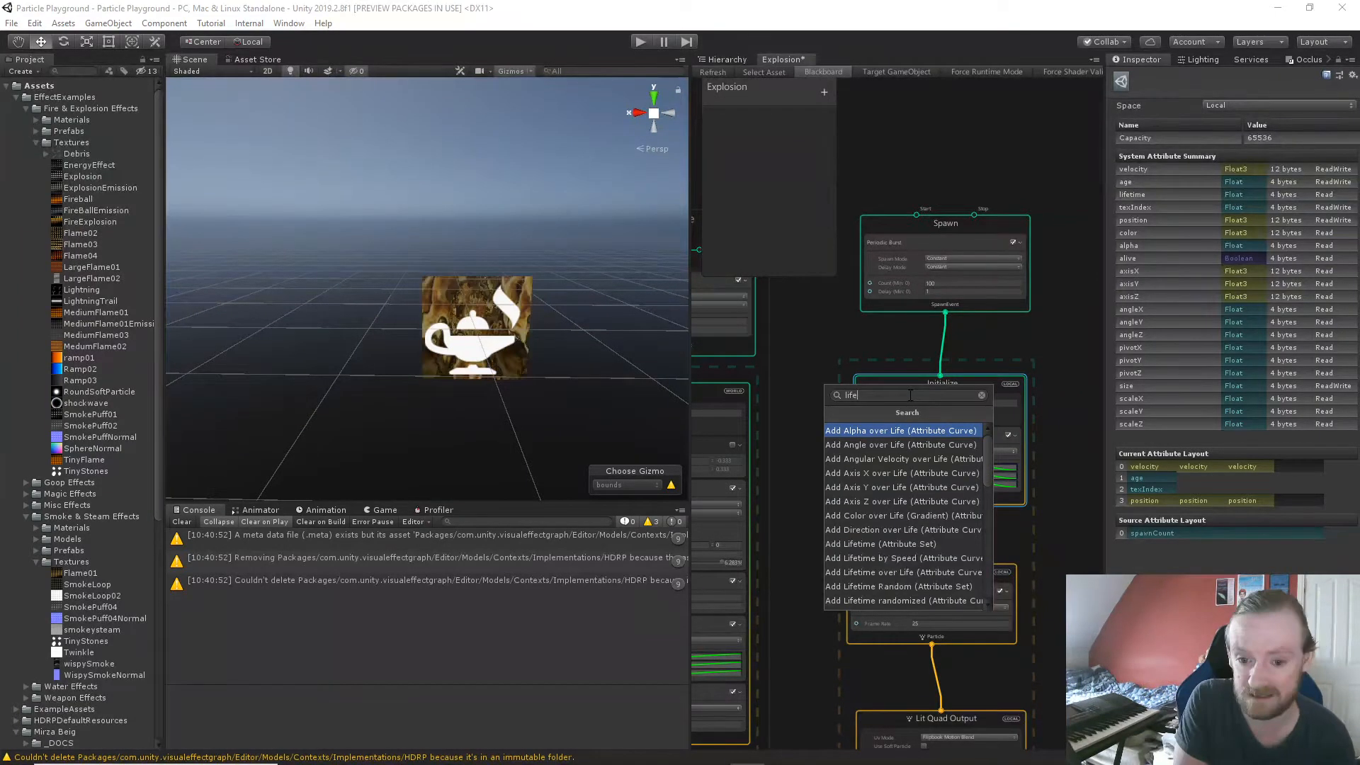
key("BackSpace")
key("BackSpace")
key("BackSpace")
key("BackSpace")
type("s")
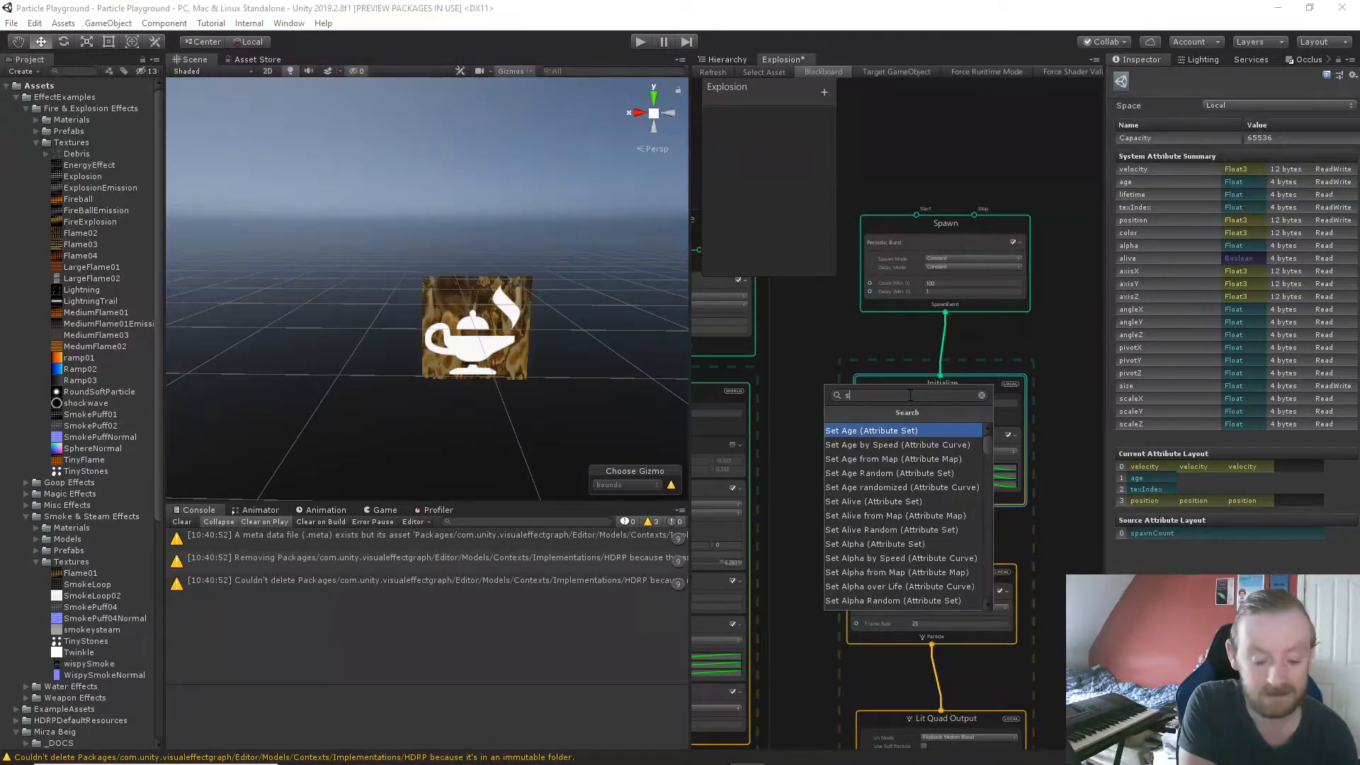
type("et life")
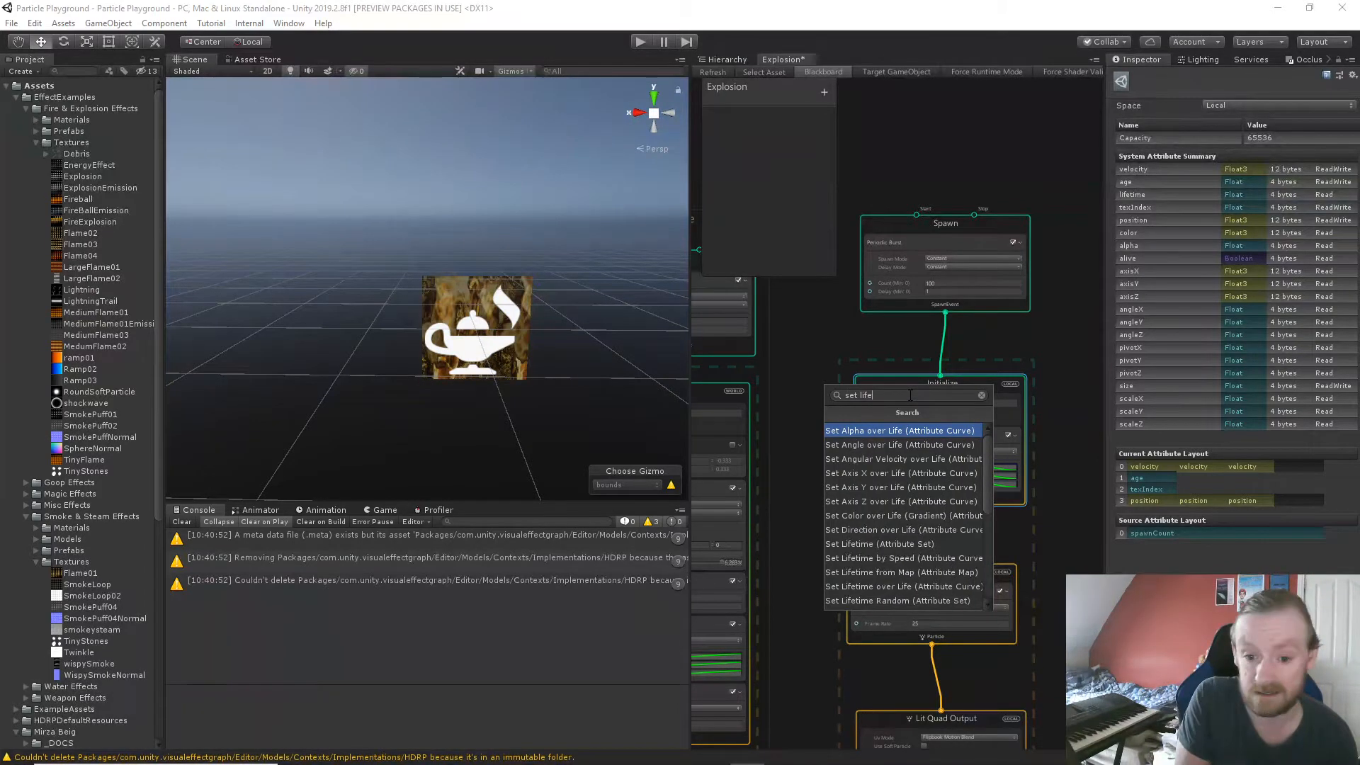
key("Down")
key("Down")
key("Down")
key("Down")
key("Down")
key("Down")
key("Down")
key("Down")
key("Down")
key("Down")
key("Down")
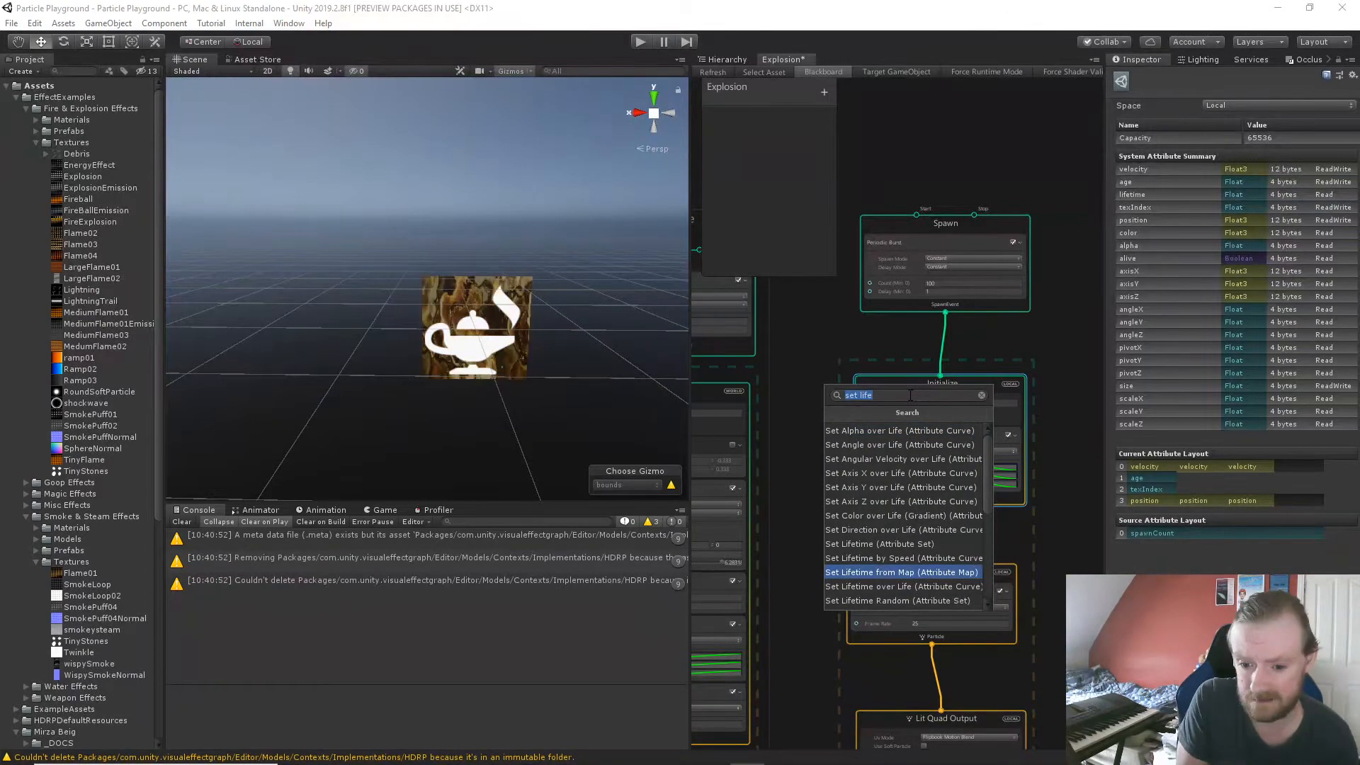
key("Down")
key("Return")
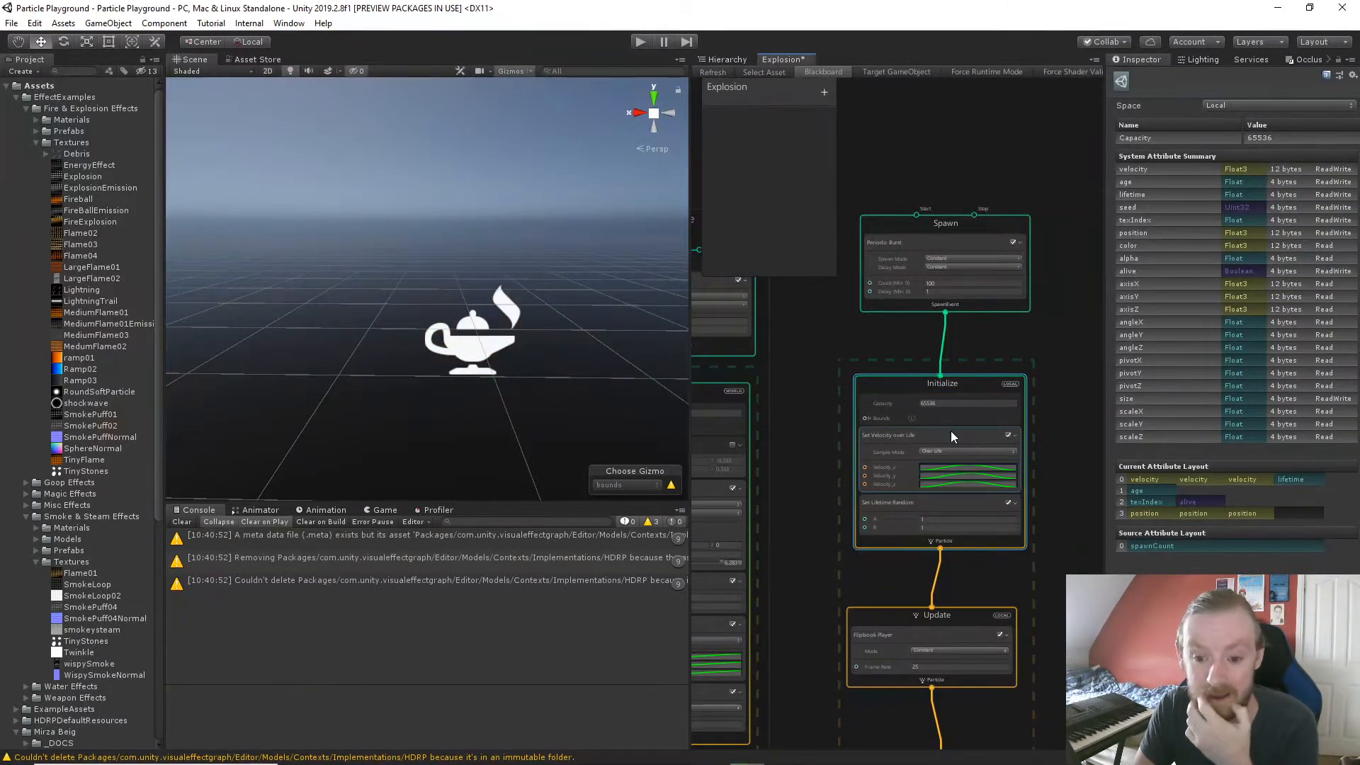
Set the B value of the Set Lifetime Random block to 2 and replay the Explosion effect.
scroll(963, 560, "up", 3)
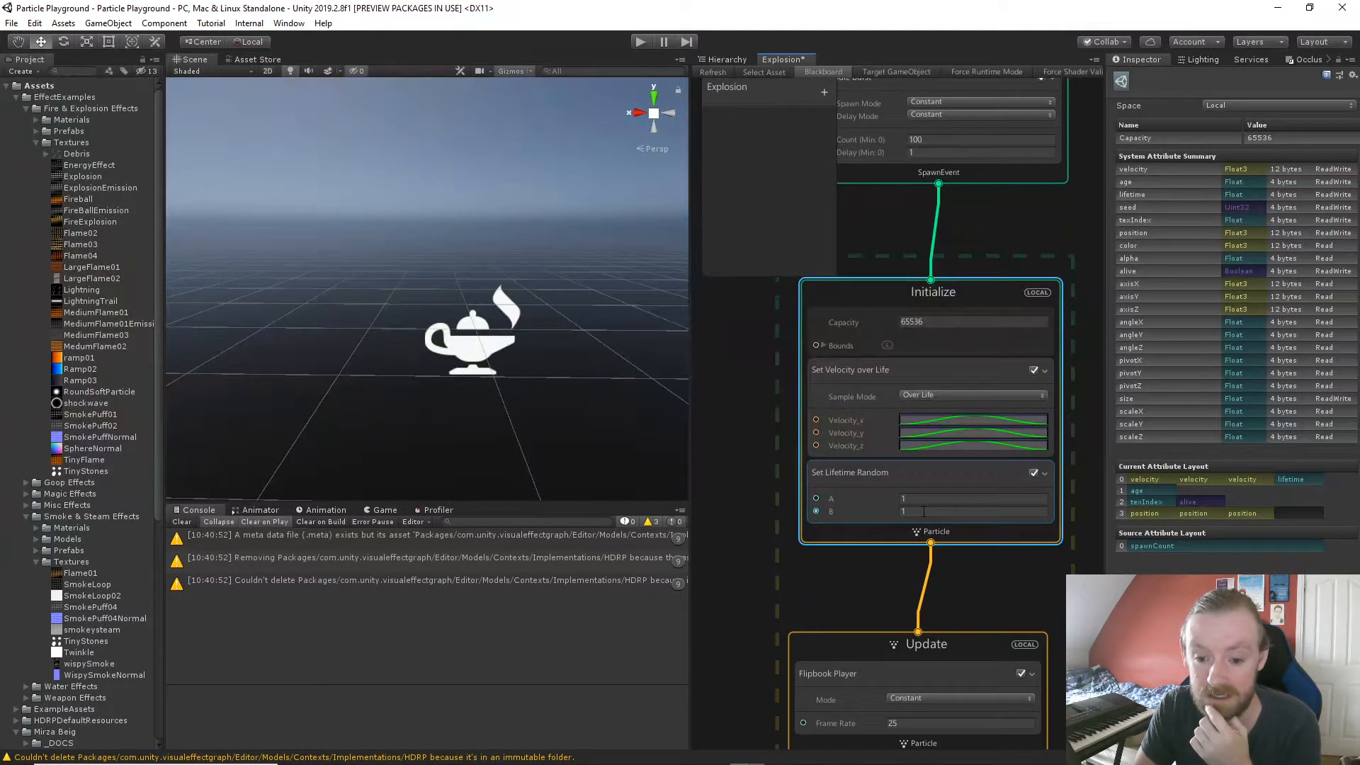
left_click(923, 511)
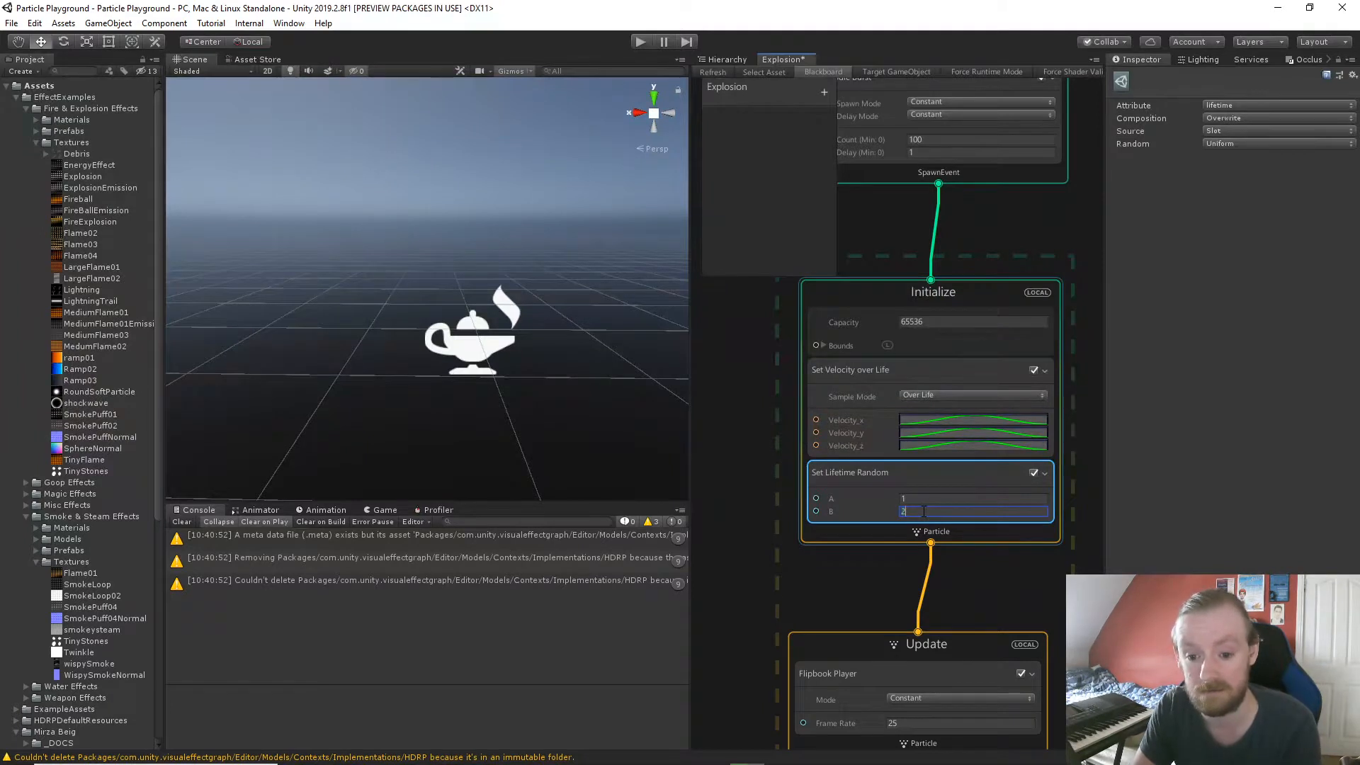
left_click(474, 350)
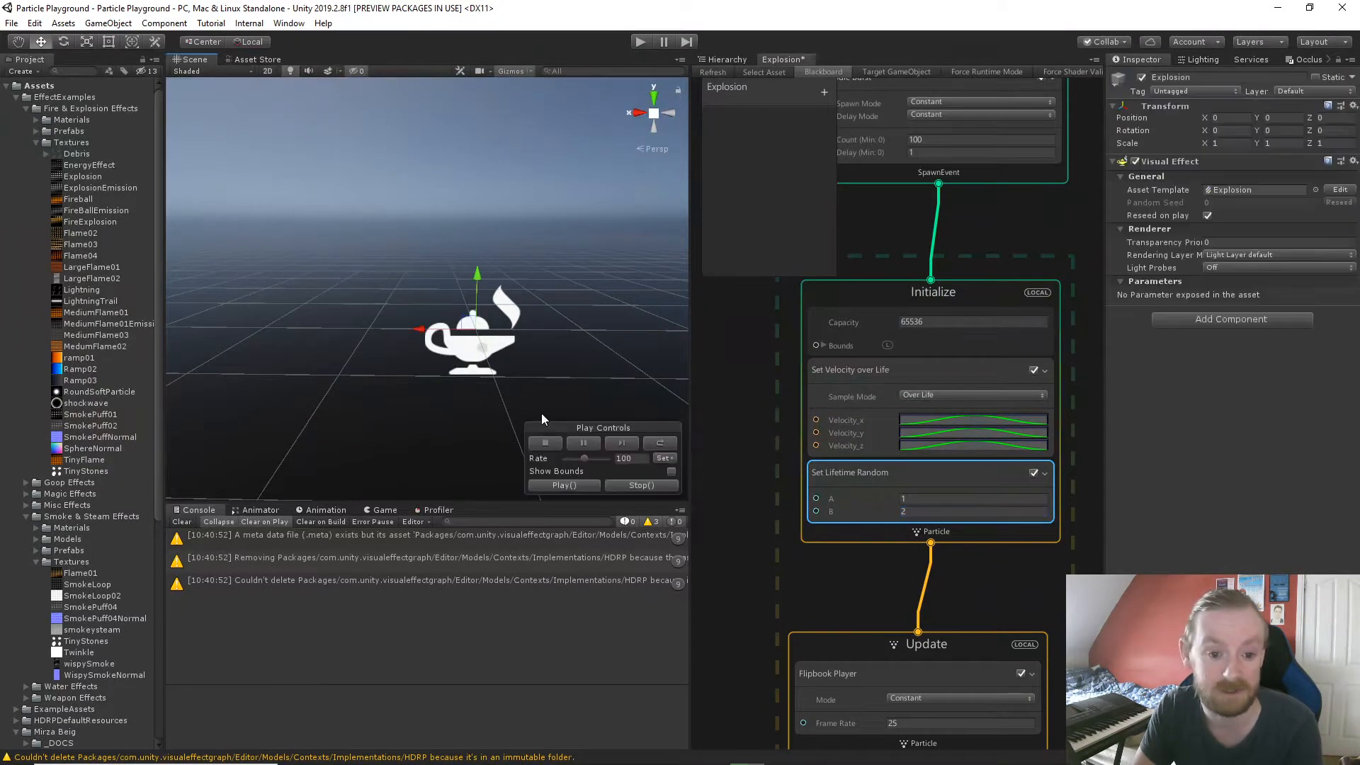
left_click(565, 486)
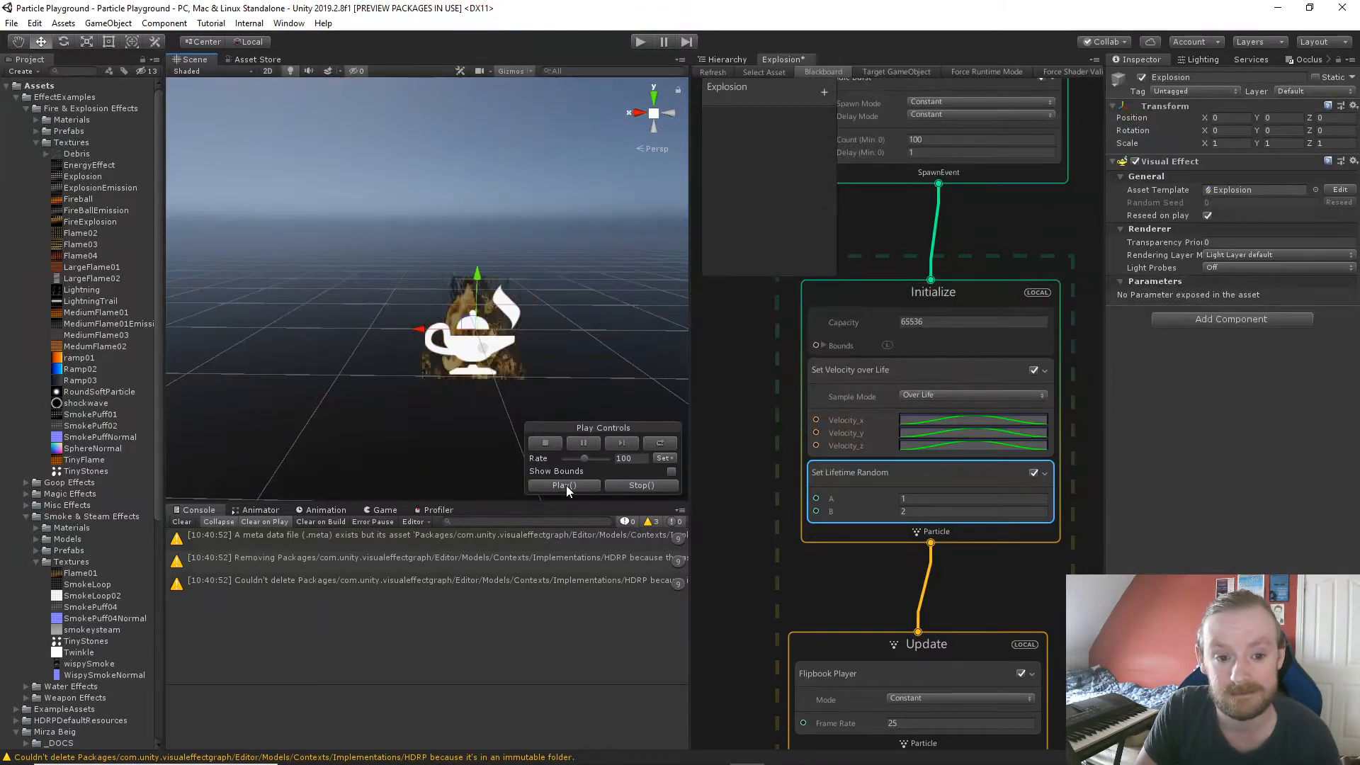
Set the Flip Book Size of the flame system's Lit Quad Output to 5 by 10.
middle_click_drag(724, 576, 773, 435)
left_click(891, 504)
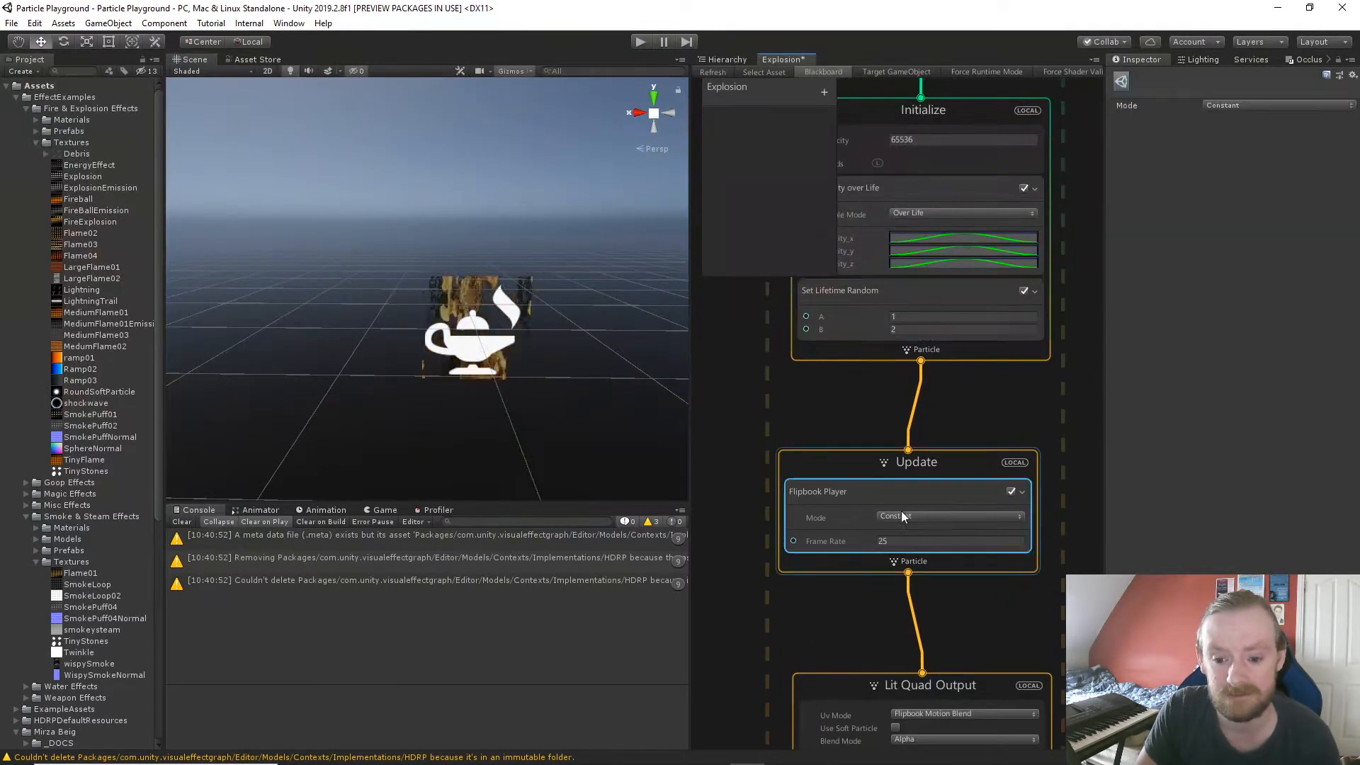
middle_click_drag(902, 511, 890, 324)
left_click(927, 576)
type("5")
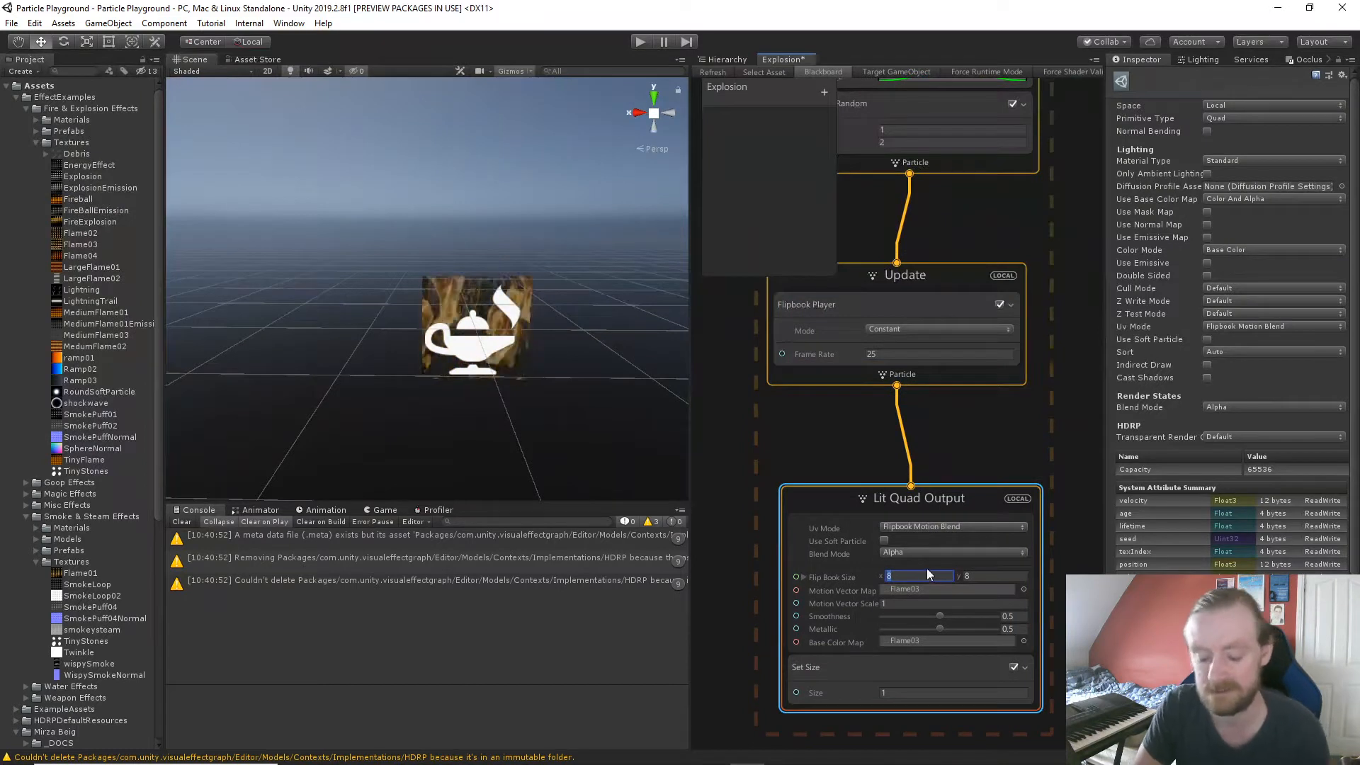
left_click(984, 576)
type("10")
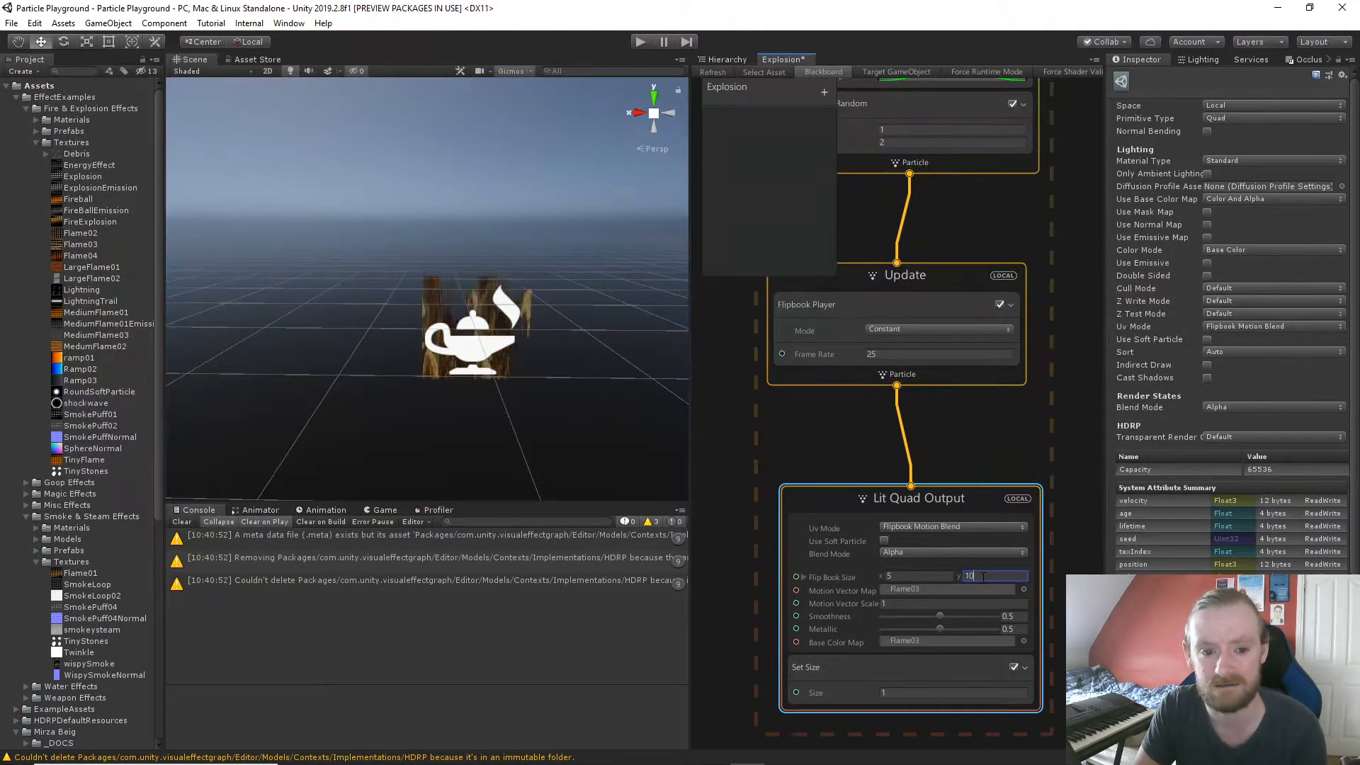
Try a Flip Book Size of 4 by 4 in the flame system's Lit Quad Output.
left_click(909, 577)
type("4")
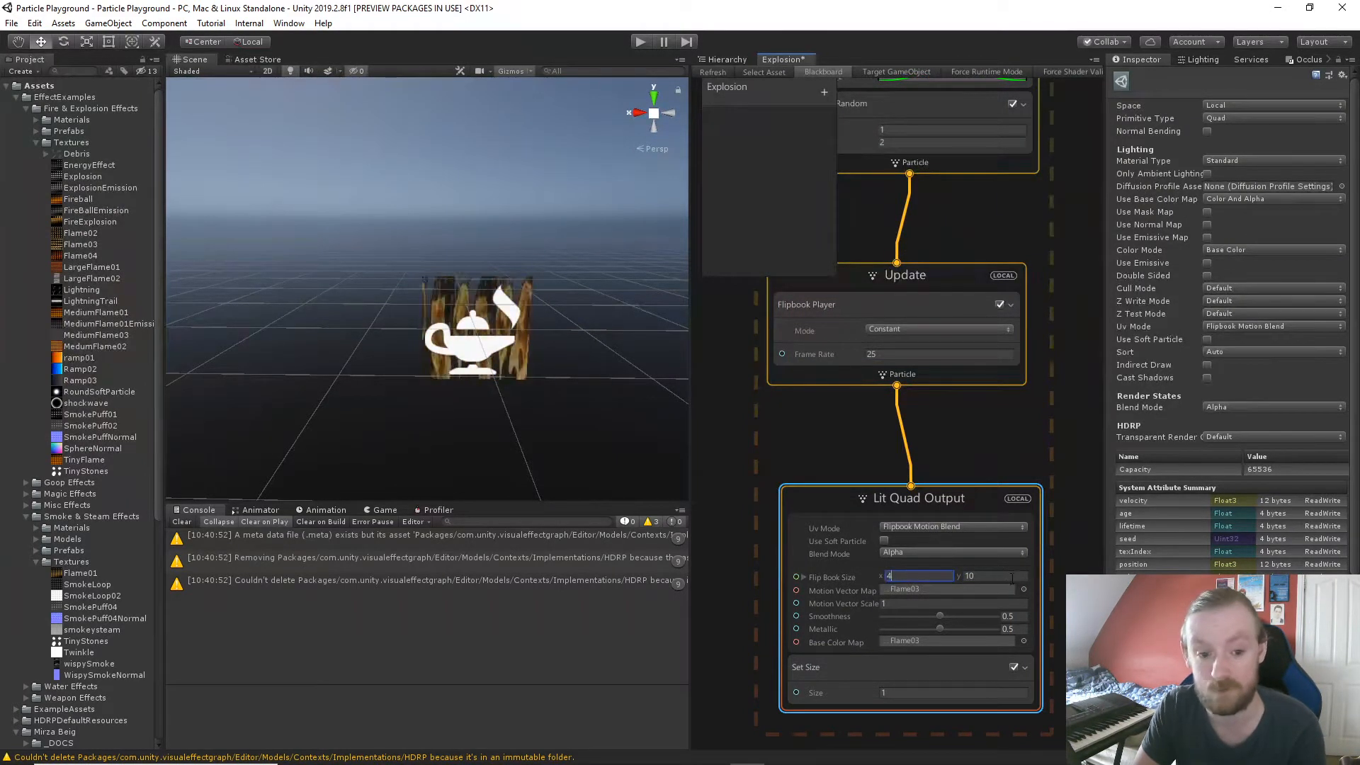
left_click(997, 576)
type("4")
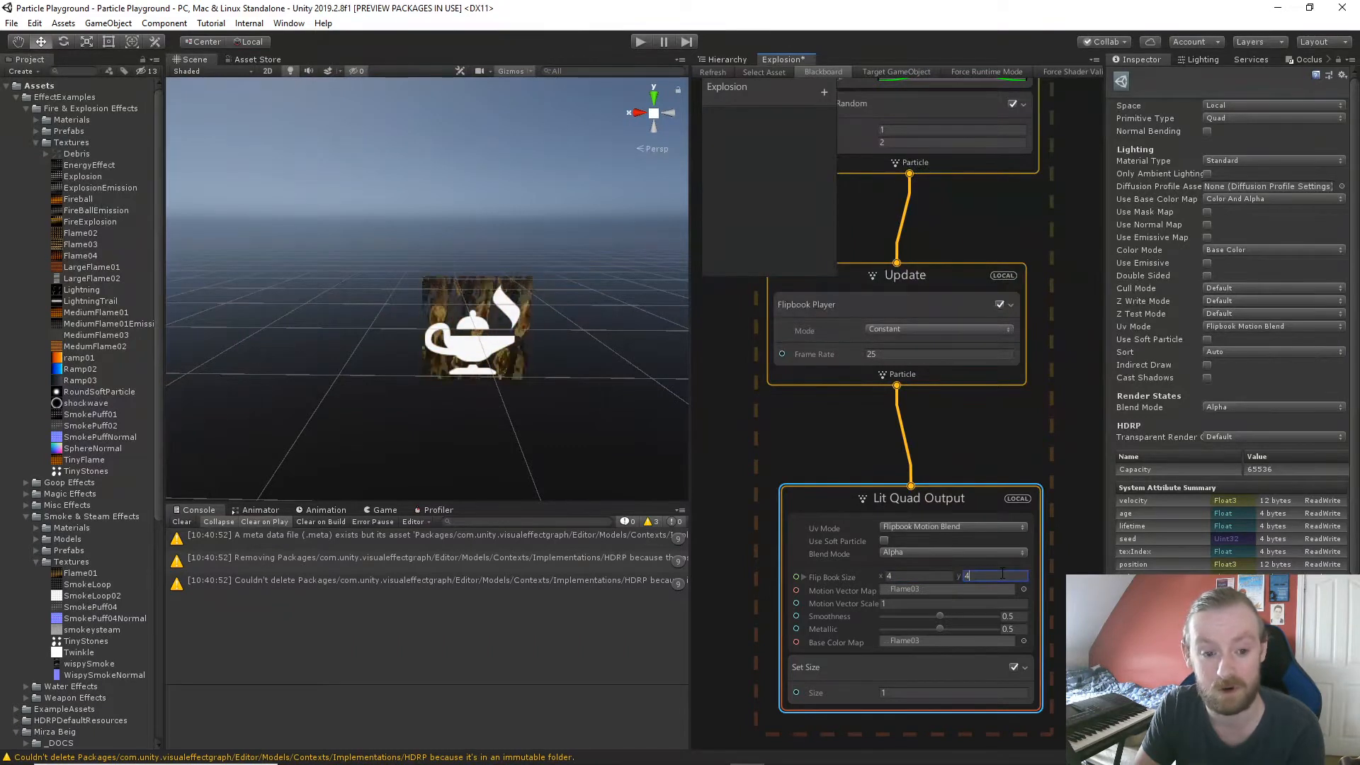
Try a Flip Book Size of 10 by 5 in the flame system's Lit Quad Output.
left_click(935, 575)
type("10")
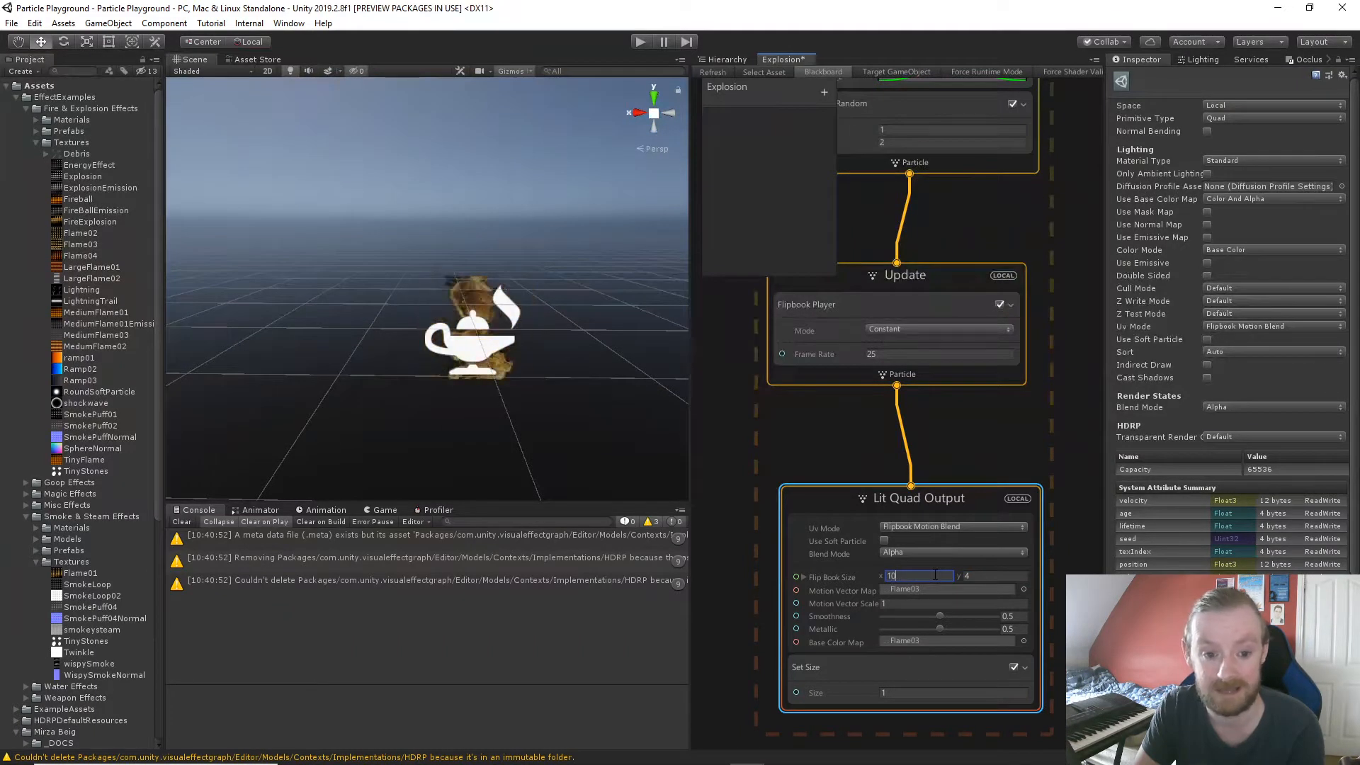
left_click(979, 576)
type("10")
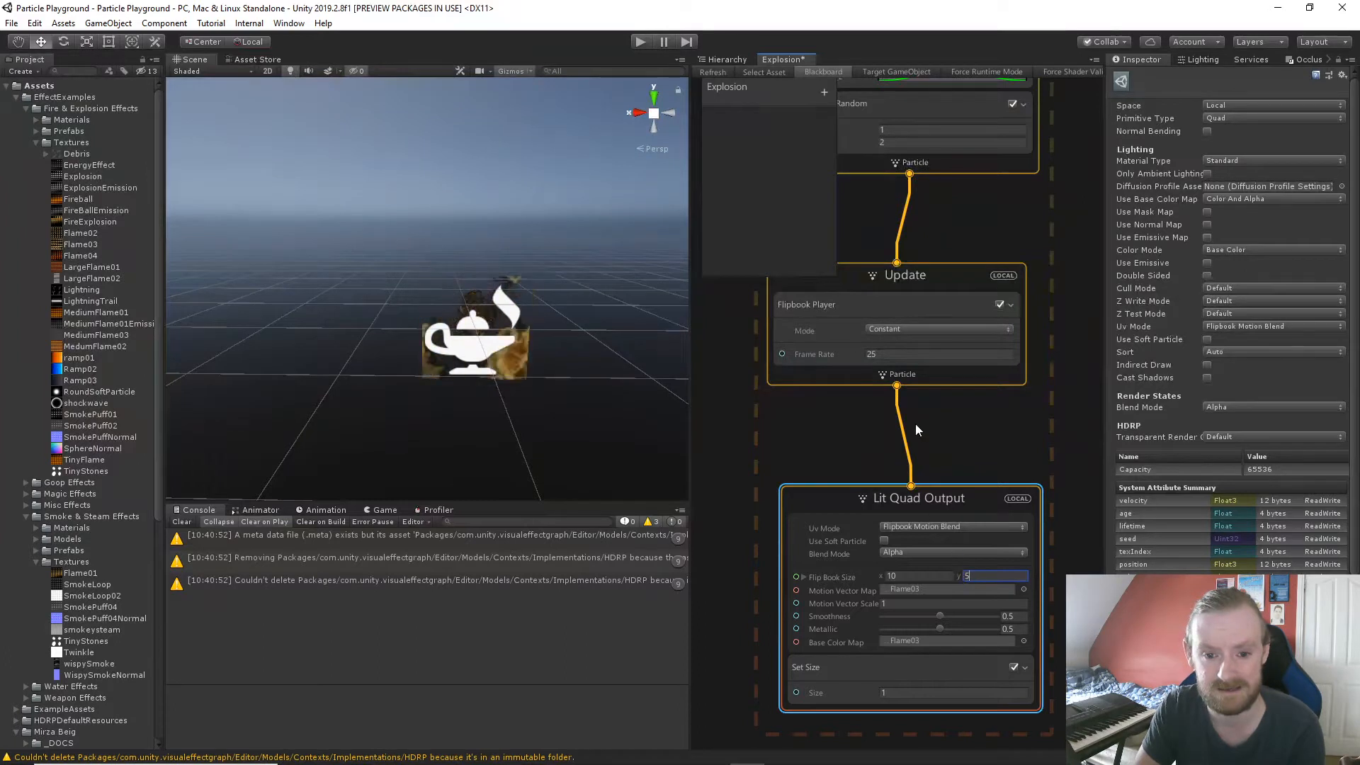
Set the Flipbook Player's Frame Rate to 1 in the flame system's Update context.
left_click(886, 354)
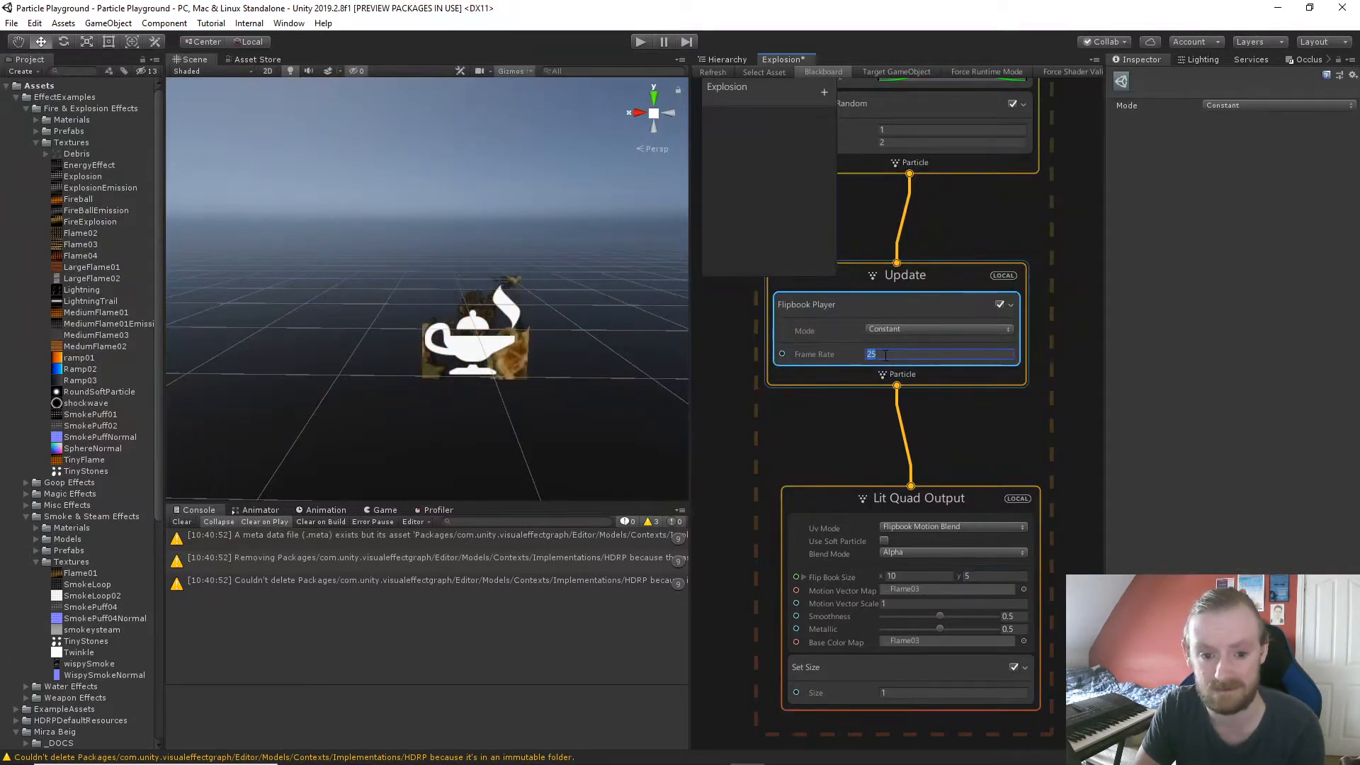
type("5")
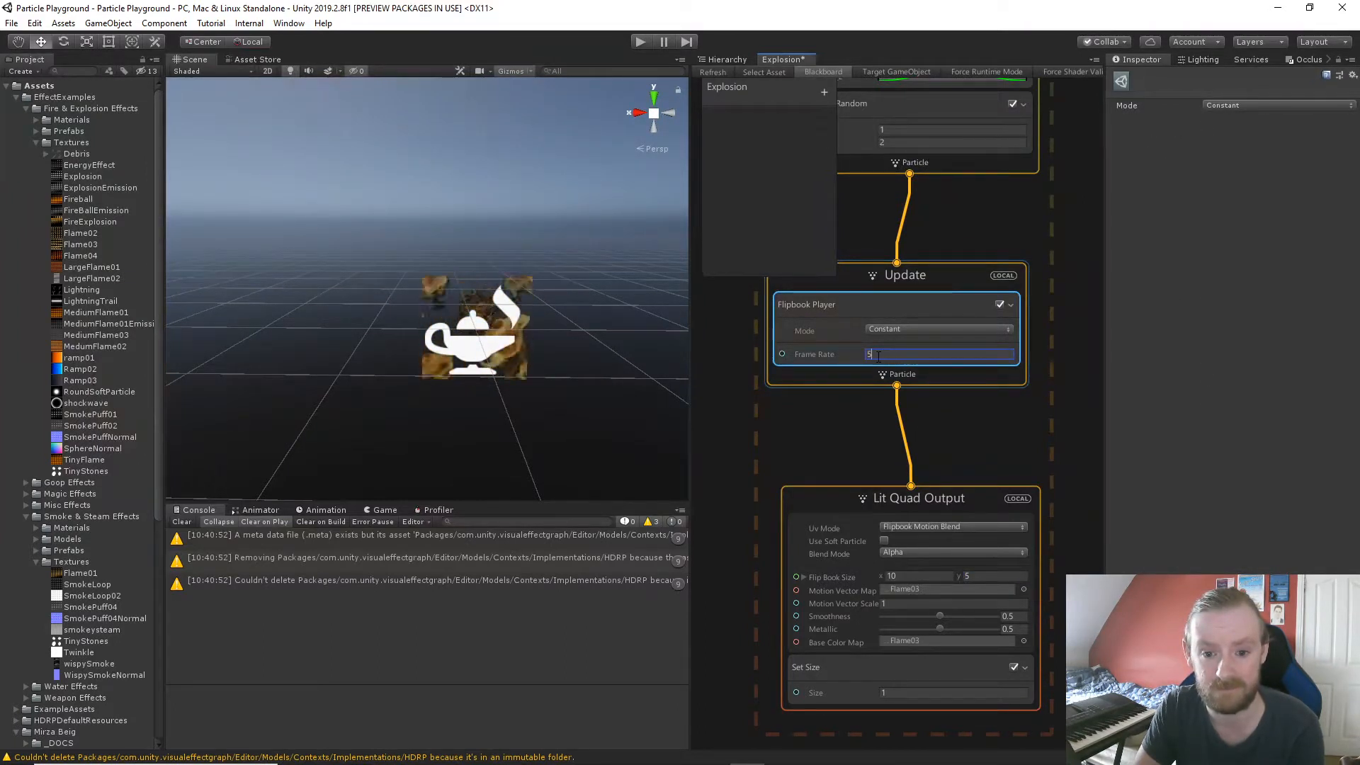
key("BackSpace")
type("1")
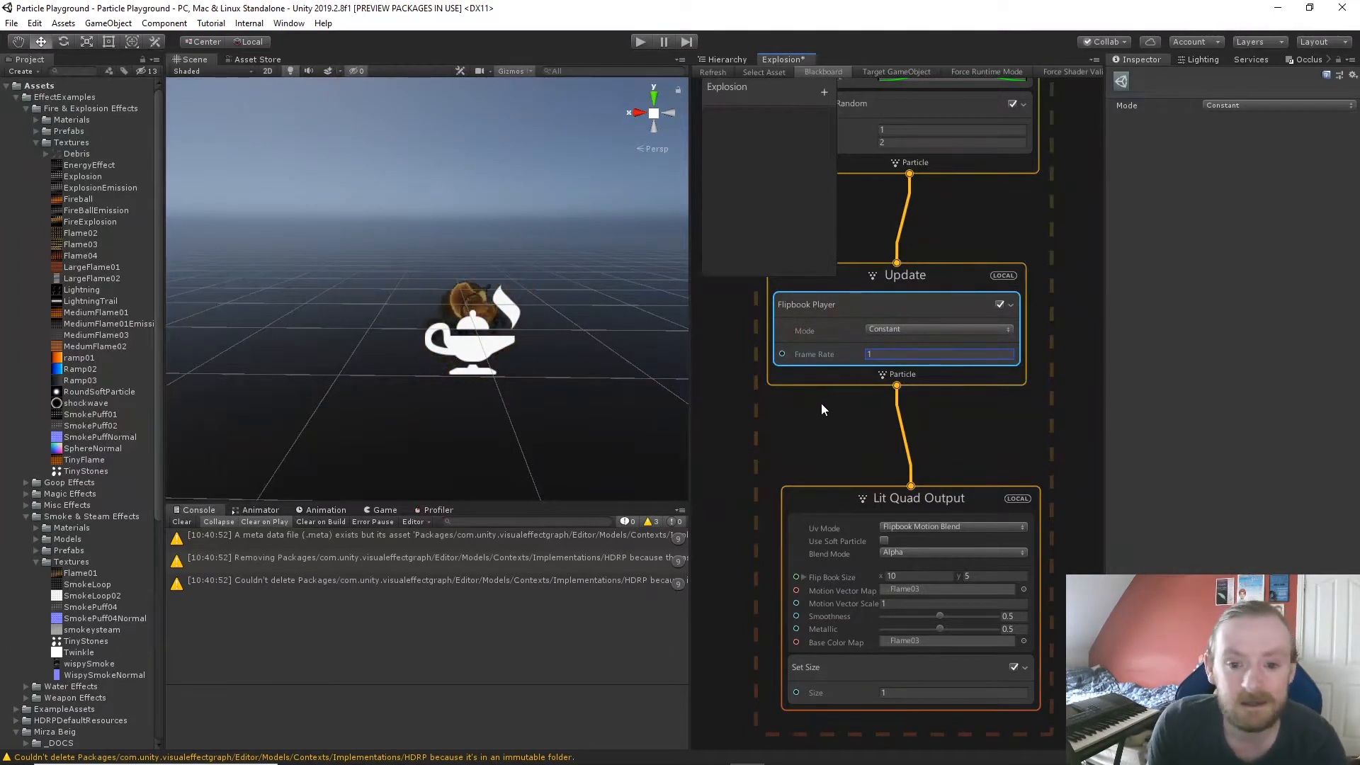
Set the flame output's Flip Book Size to 20 by 10.
left_click(912, 573)
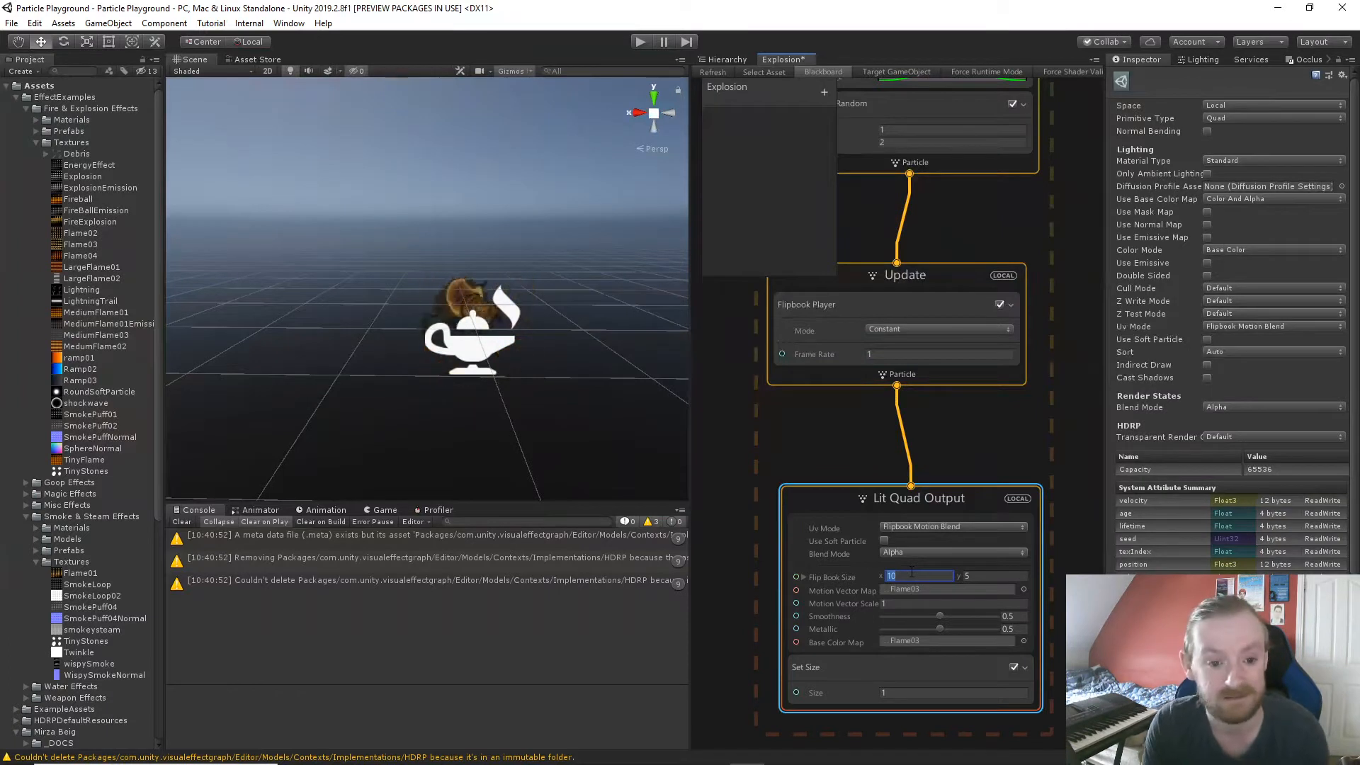
type("2")
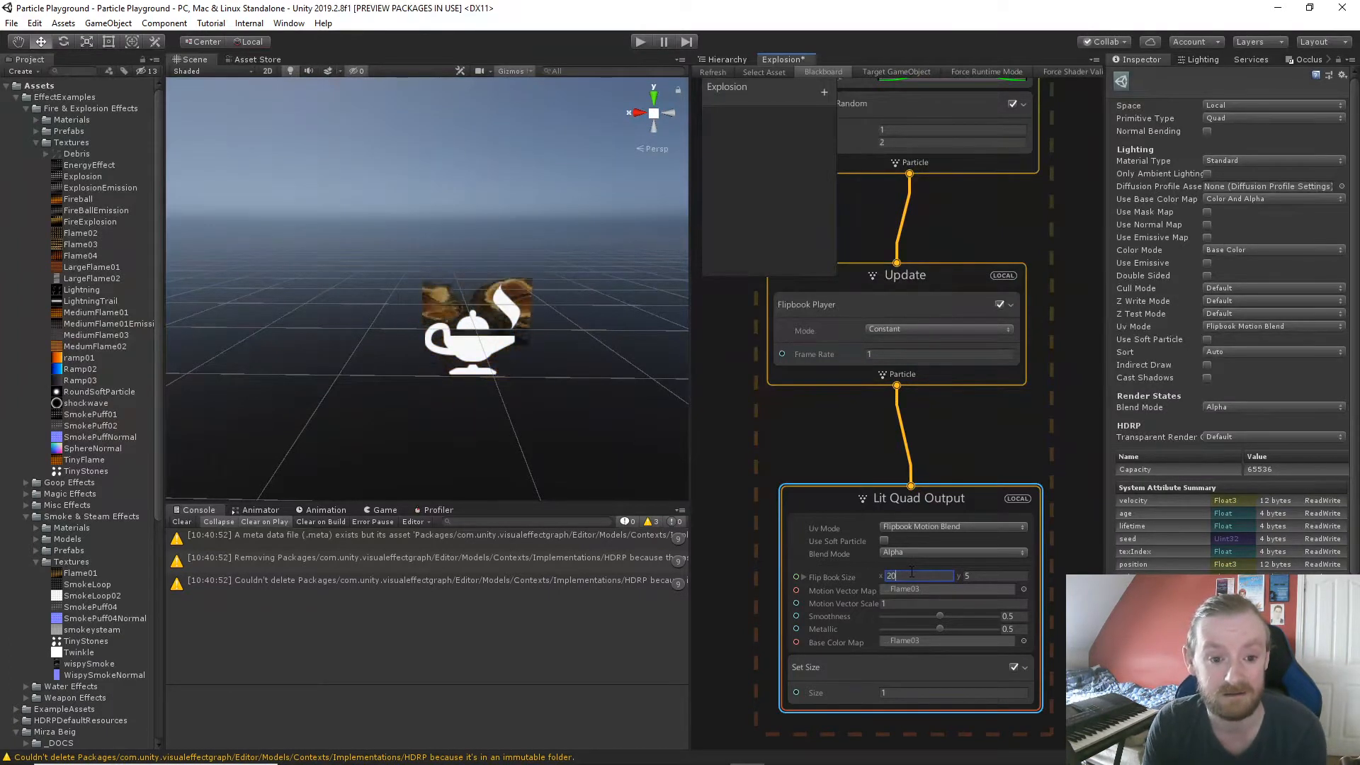
type("0")
key("Tab")
type("10")
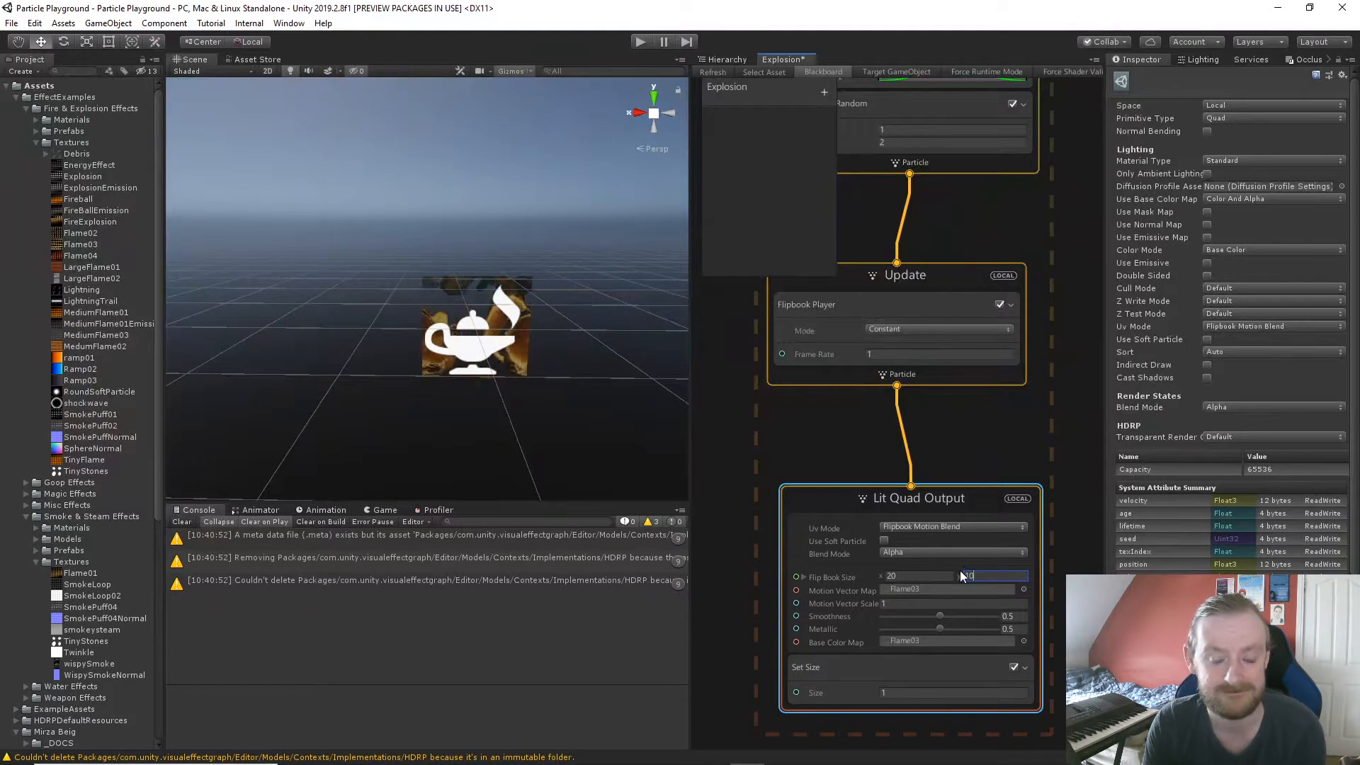
Try 40 and 100 as the X value of the flame output's Flip Book Size, and clear the X value.
left_click(923, 572)
type("4")
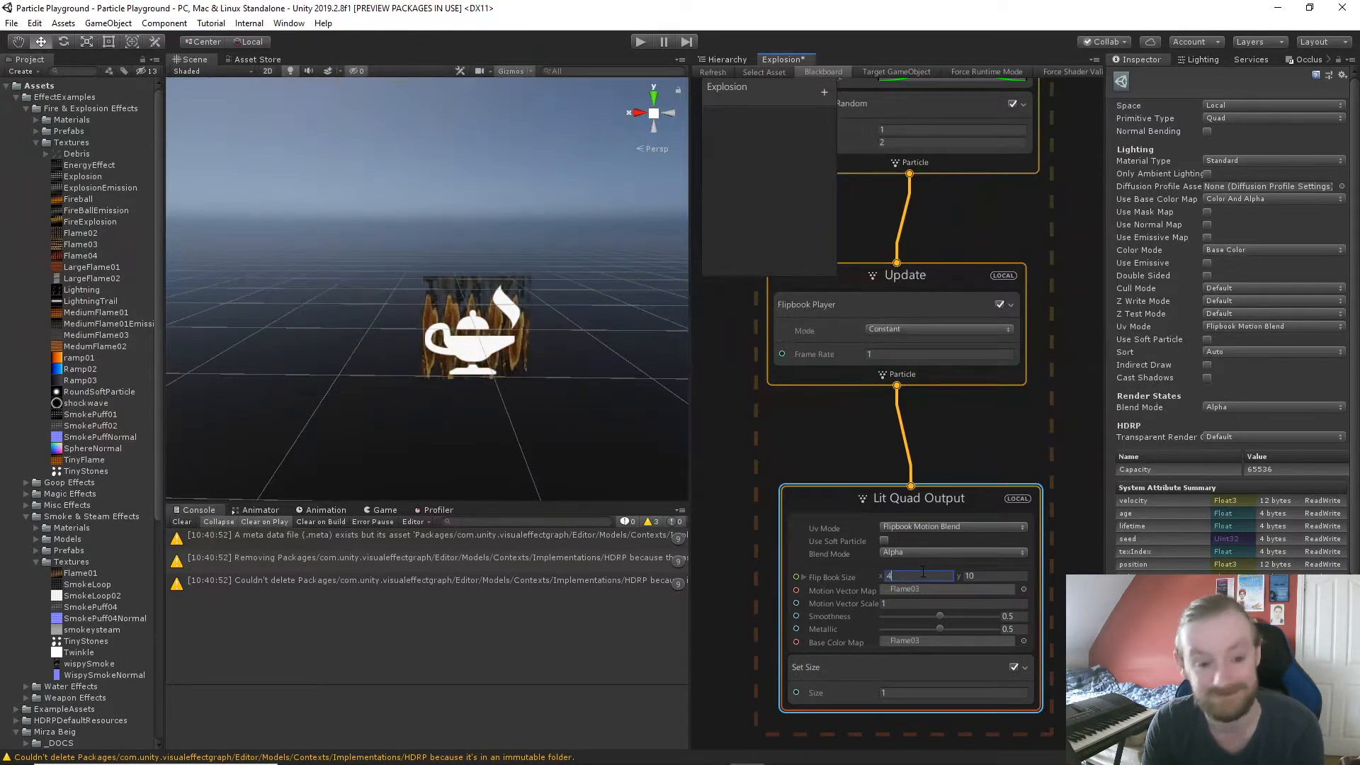
type("0")
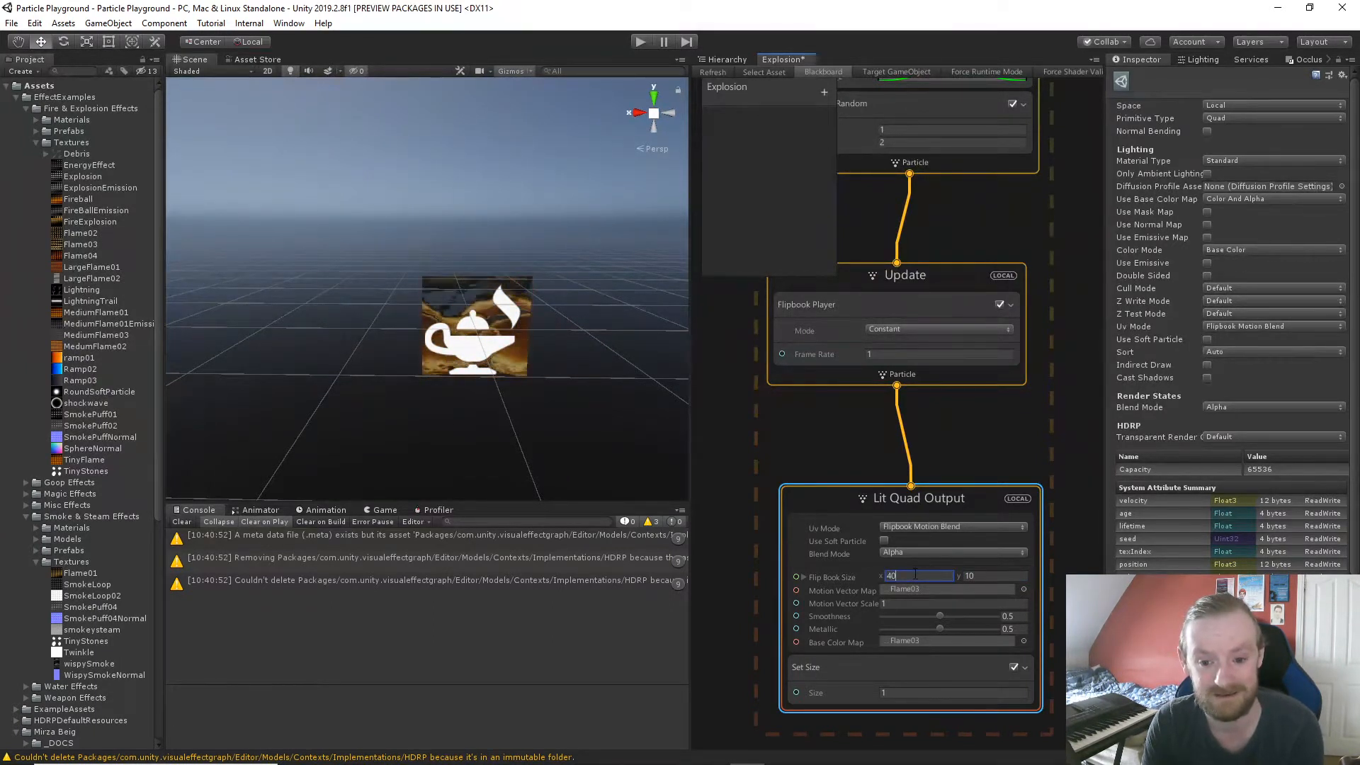
left_click_drag(923, 572, 870, 572)
type("100")
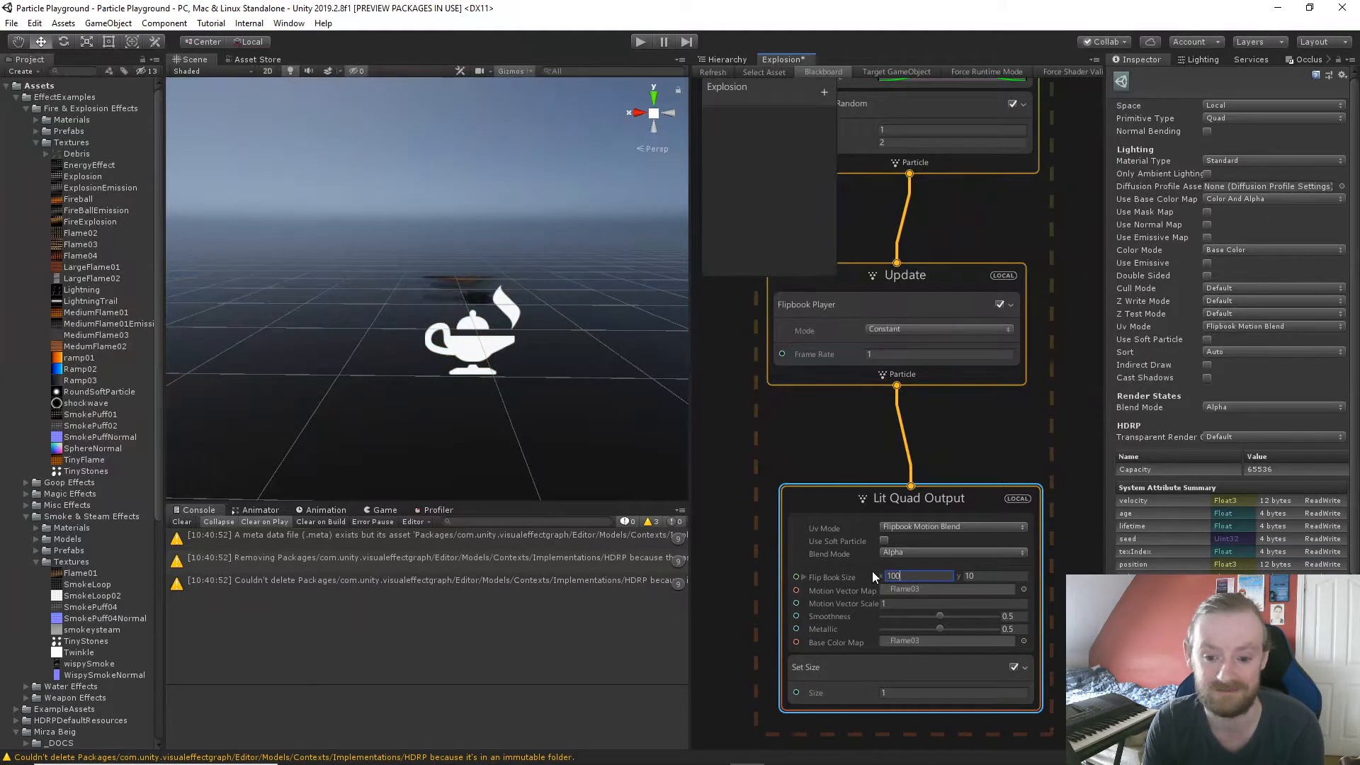
key("BackSpace")
key("BackSpace")
key("BackSpace")
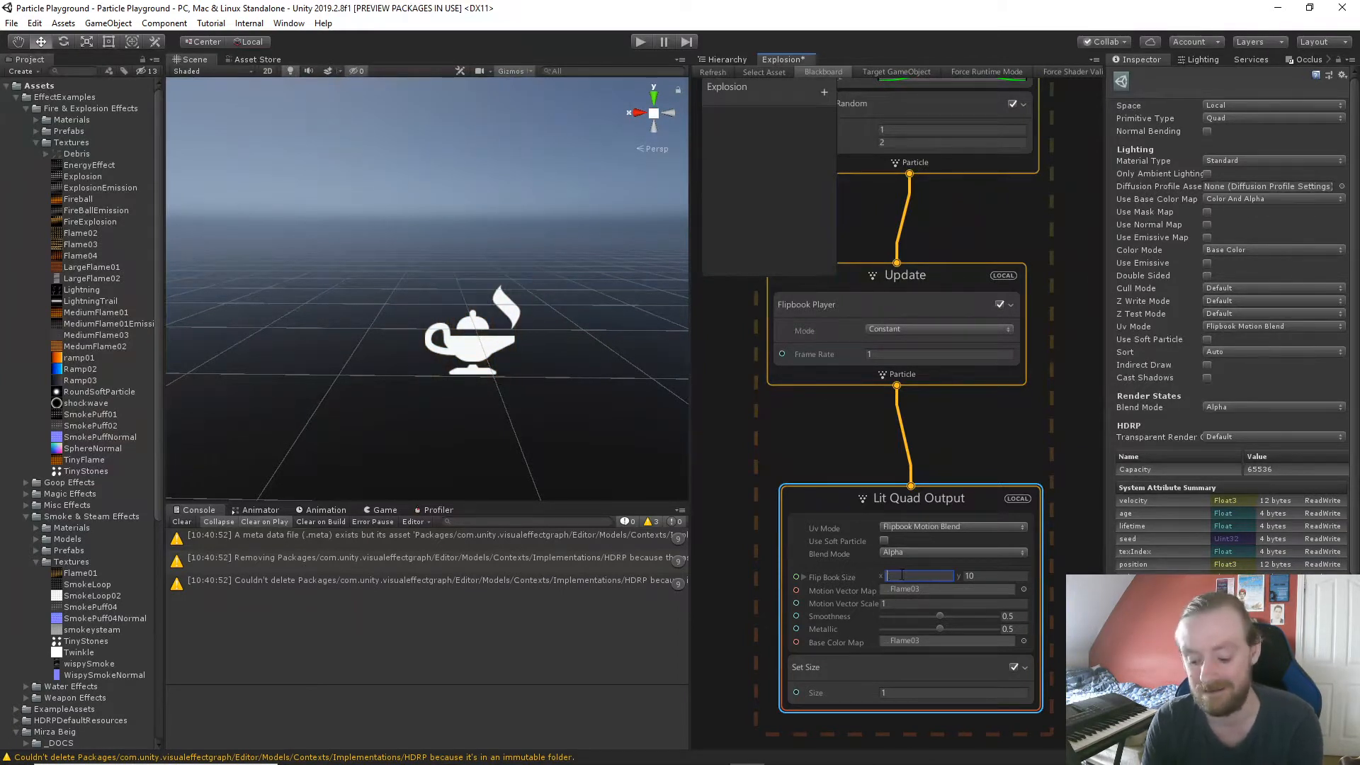
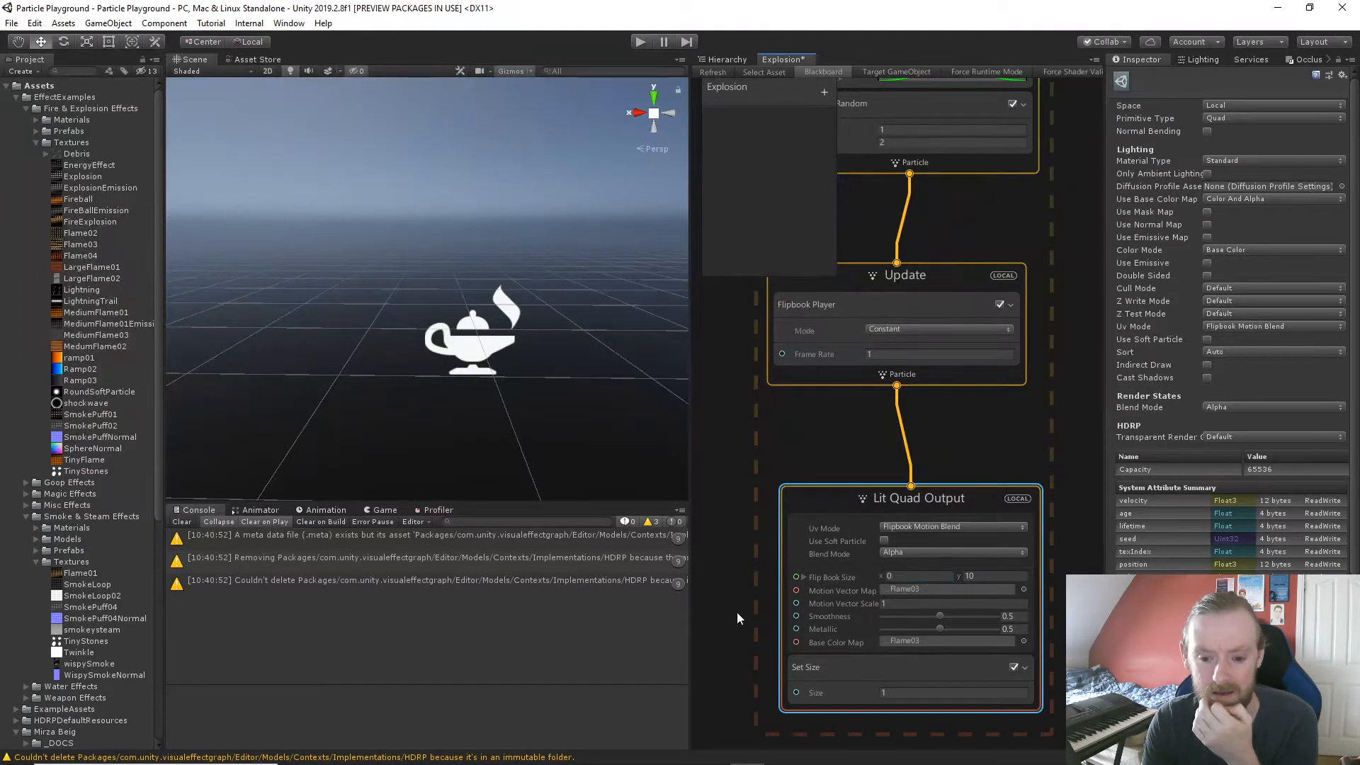
Examine the smoke system's Lit Quad Output settings against the flame output's, and inspect the Explosion effect in the scene from near and far.
middle_click_drag(736, 612, 984, 240)
middle_click_drag(889, 688, 927, 274)
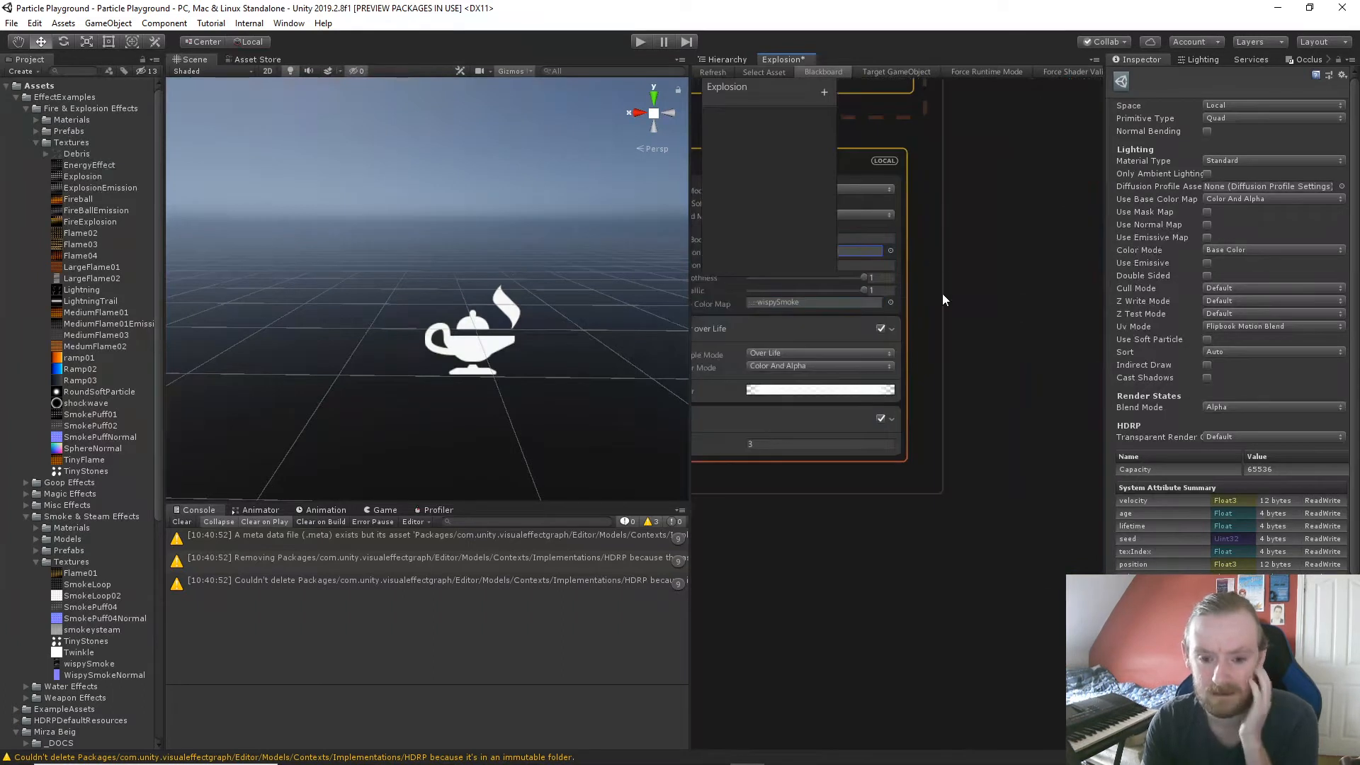
middle_click_drag(979, 364, 1026, 569)
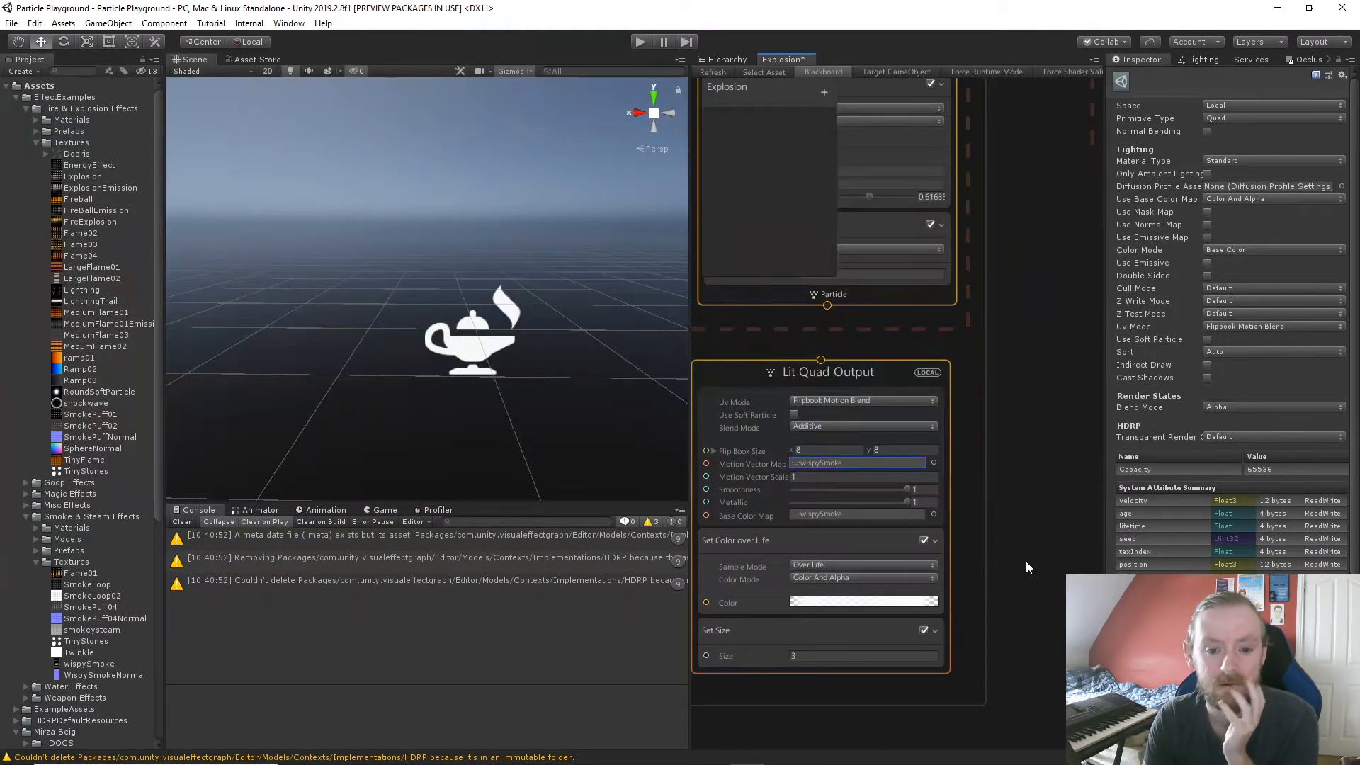
middle_click_drag(1018, 394, 820, 525)
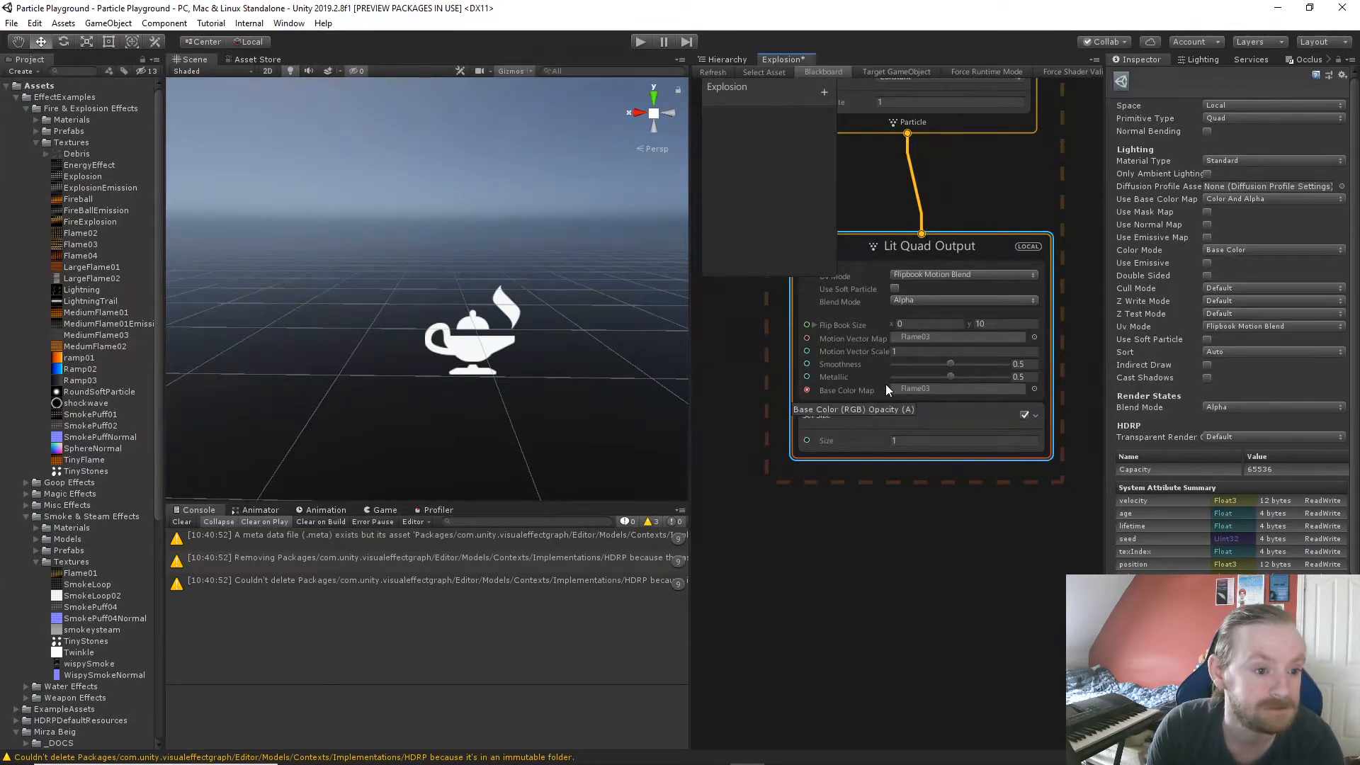
left_click(489, 363)
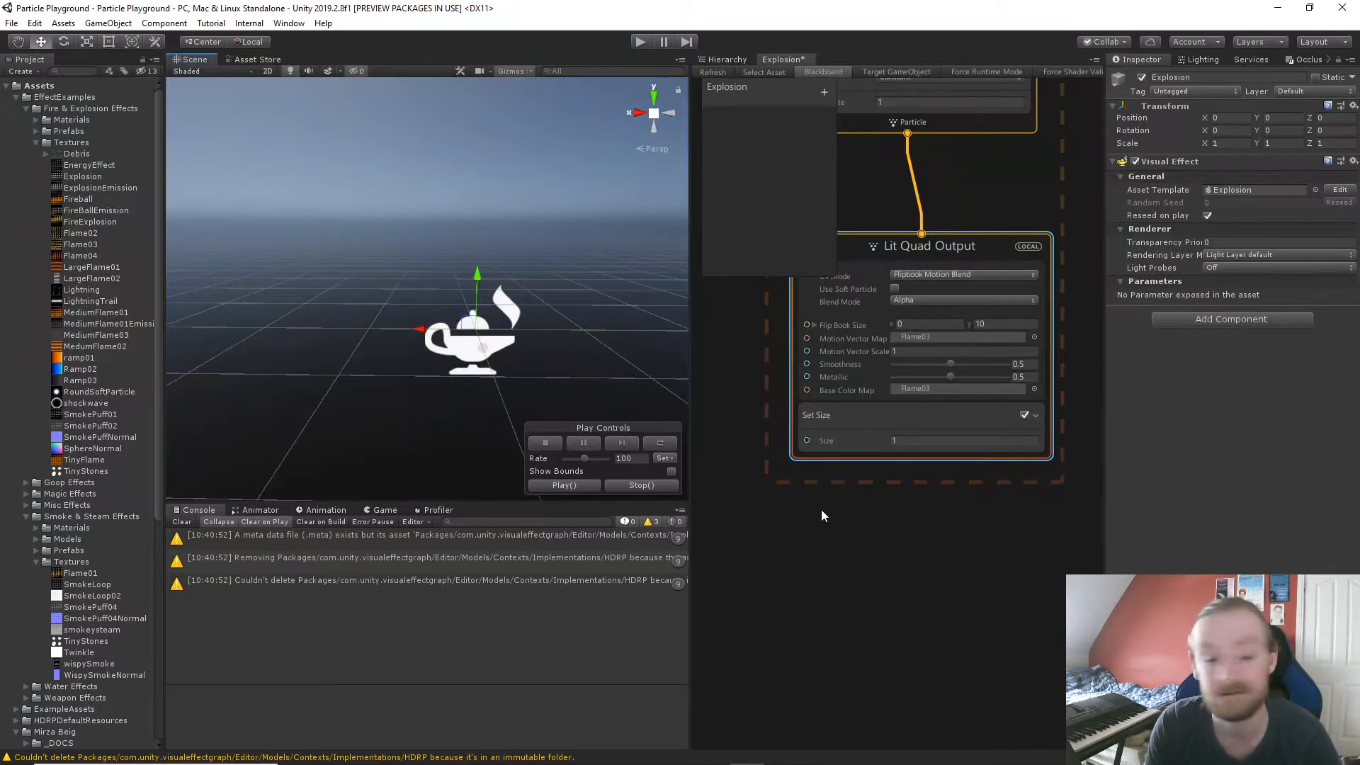
middle_click_drag(888, 469, 930, 661)
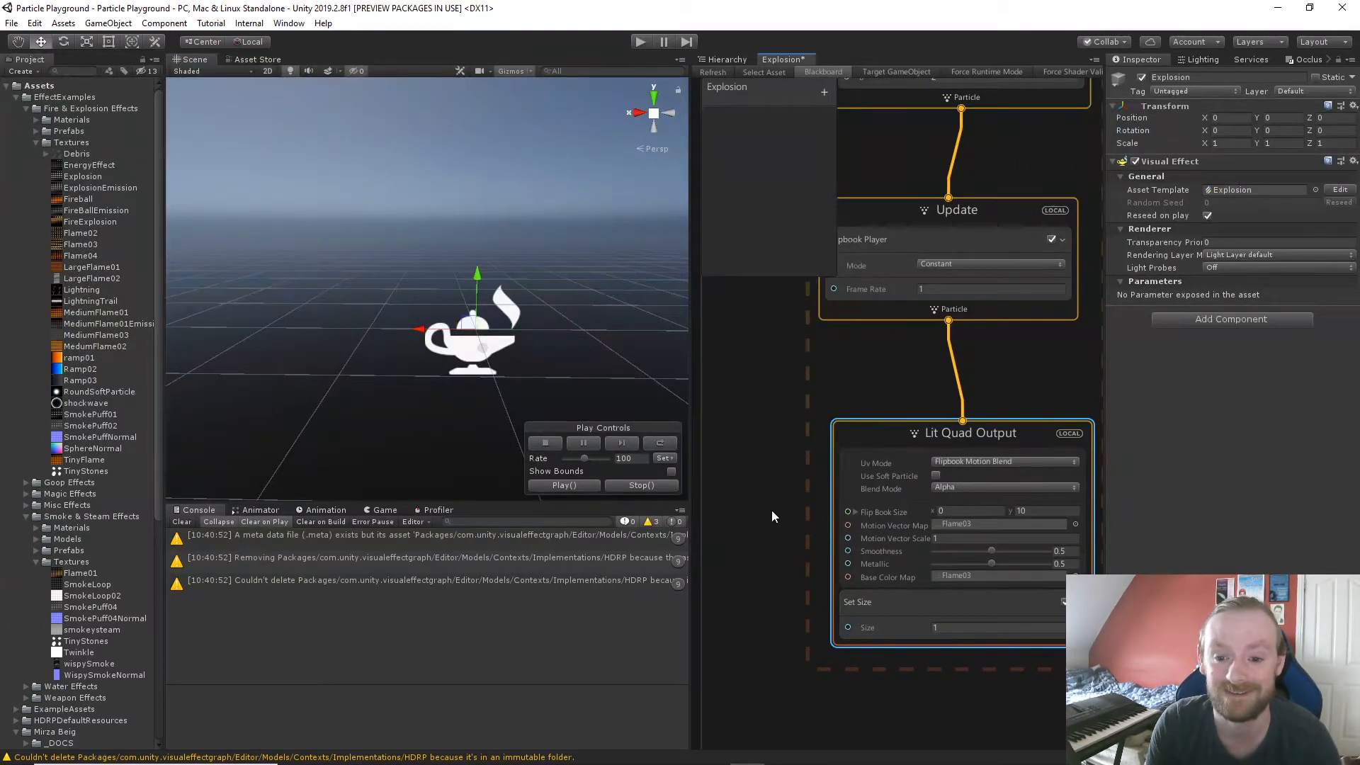
scroll(531, 404, "down", 3)
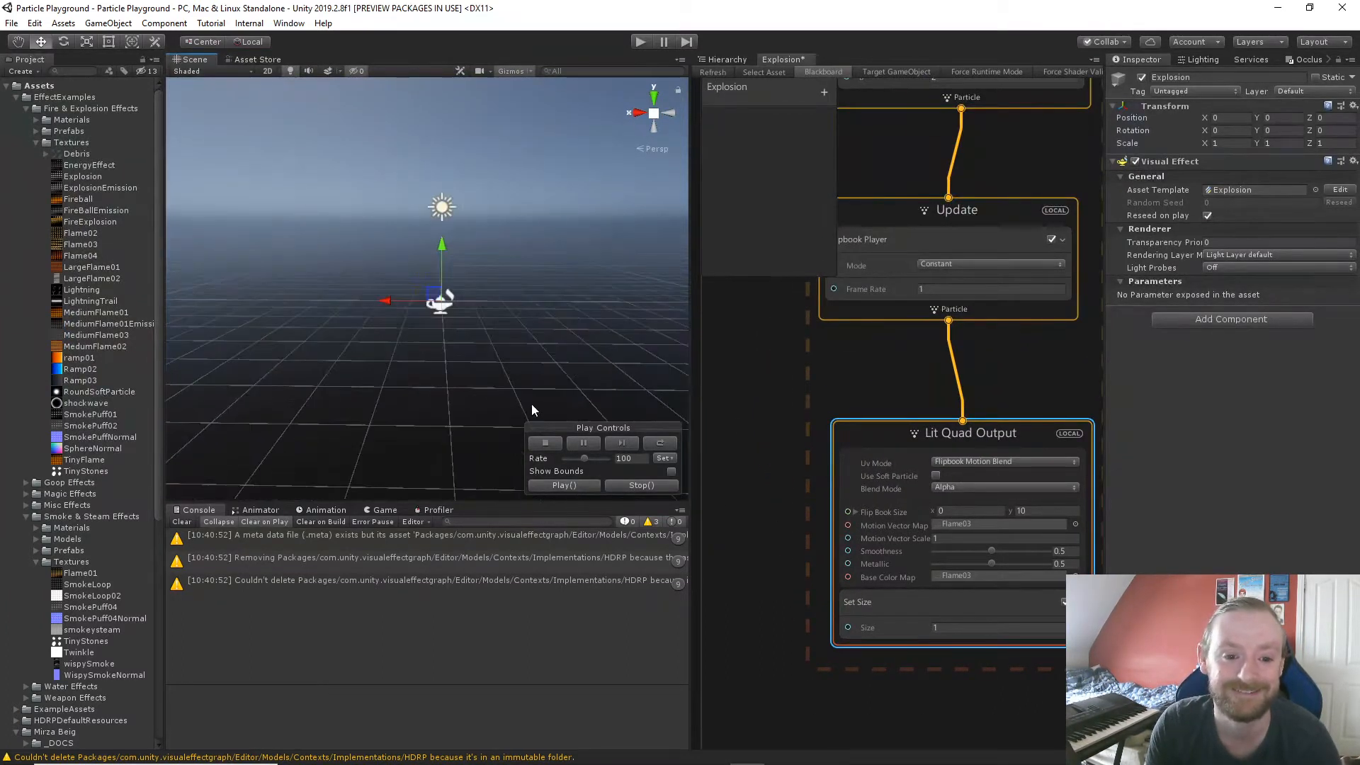
scroll(530, 403, "up", 6)
scroll(570, 383, "down", 5)
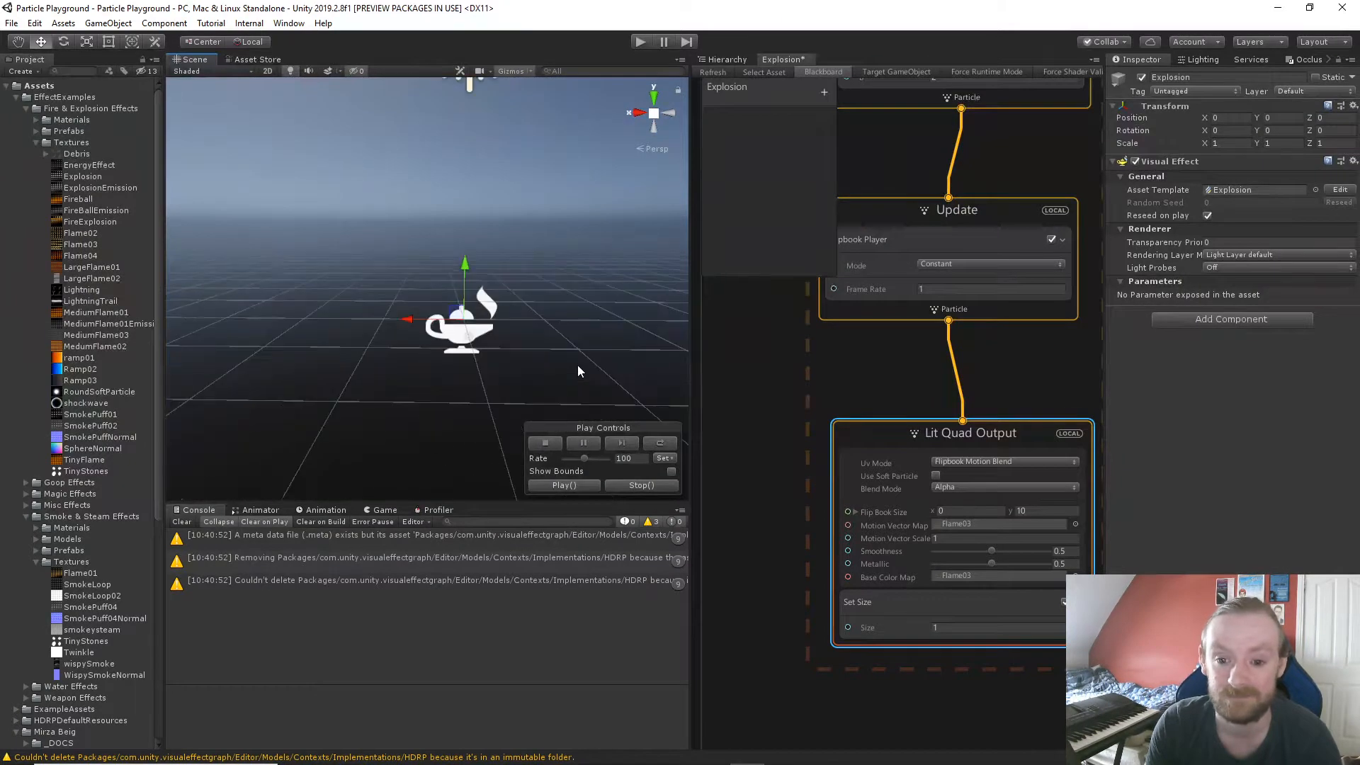
scroll(538, 388, "up", 3)
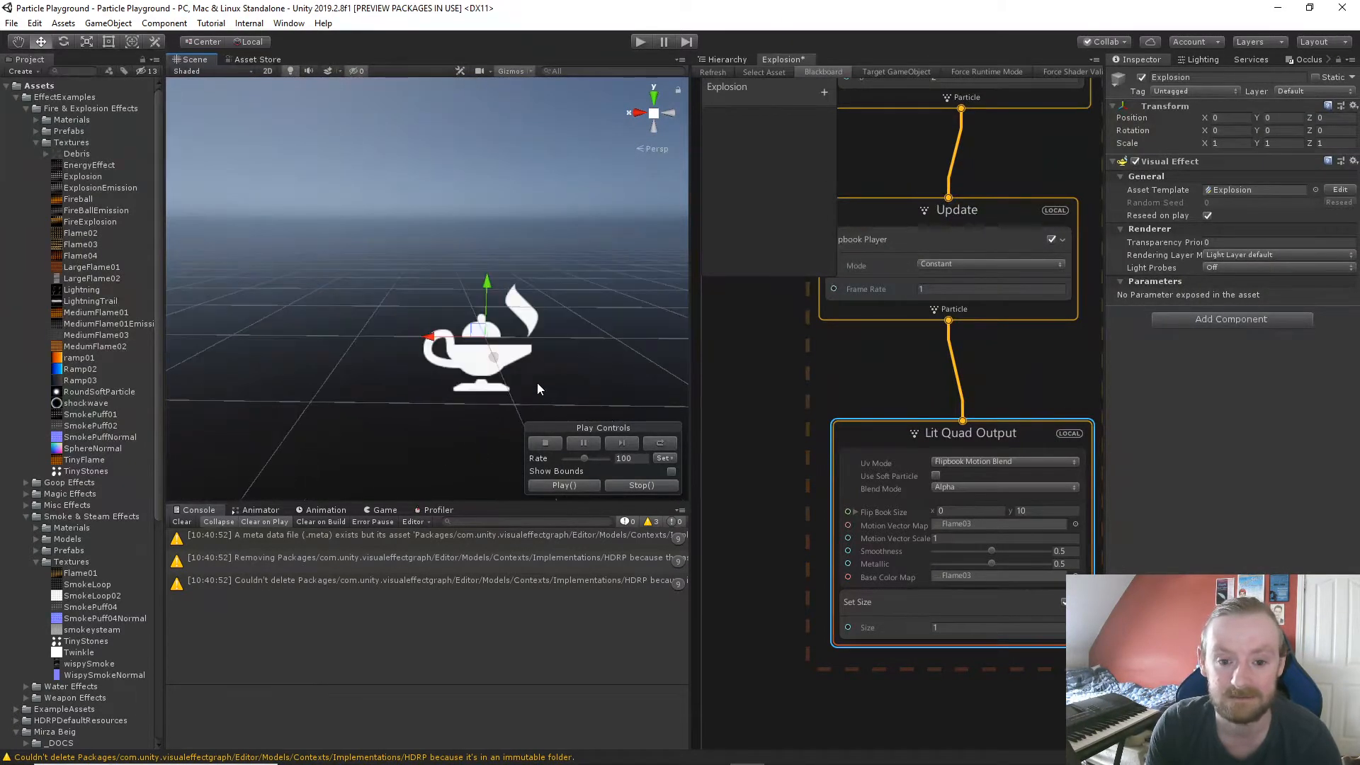
Set the flame system's Periodic Burst to a Count of 1 and a Delay of 1 in its Spawn context.
middle_click_drag(786, 433, 761, 641)
scroll(758, 631, "down", 3)
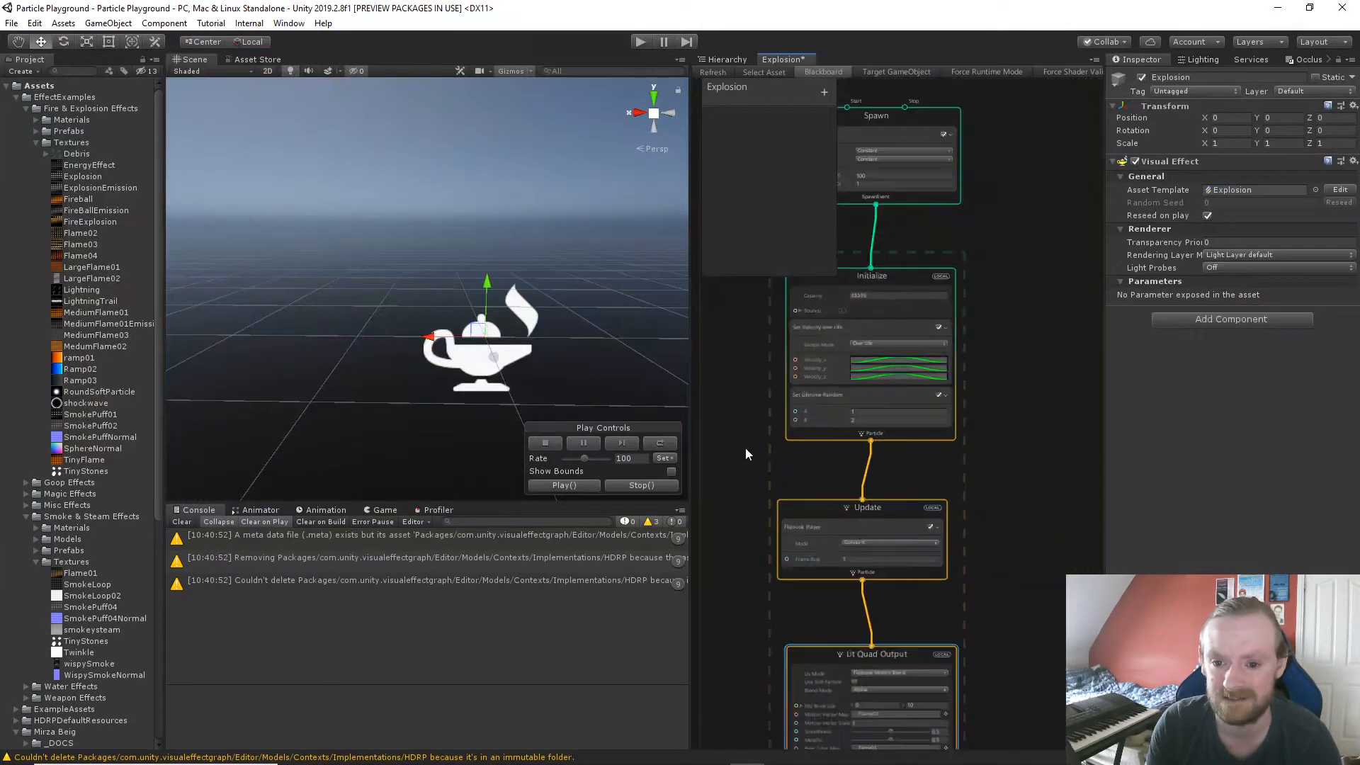
middle_click_drag(737, 409, 768, 513)
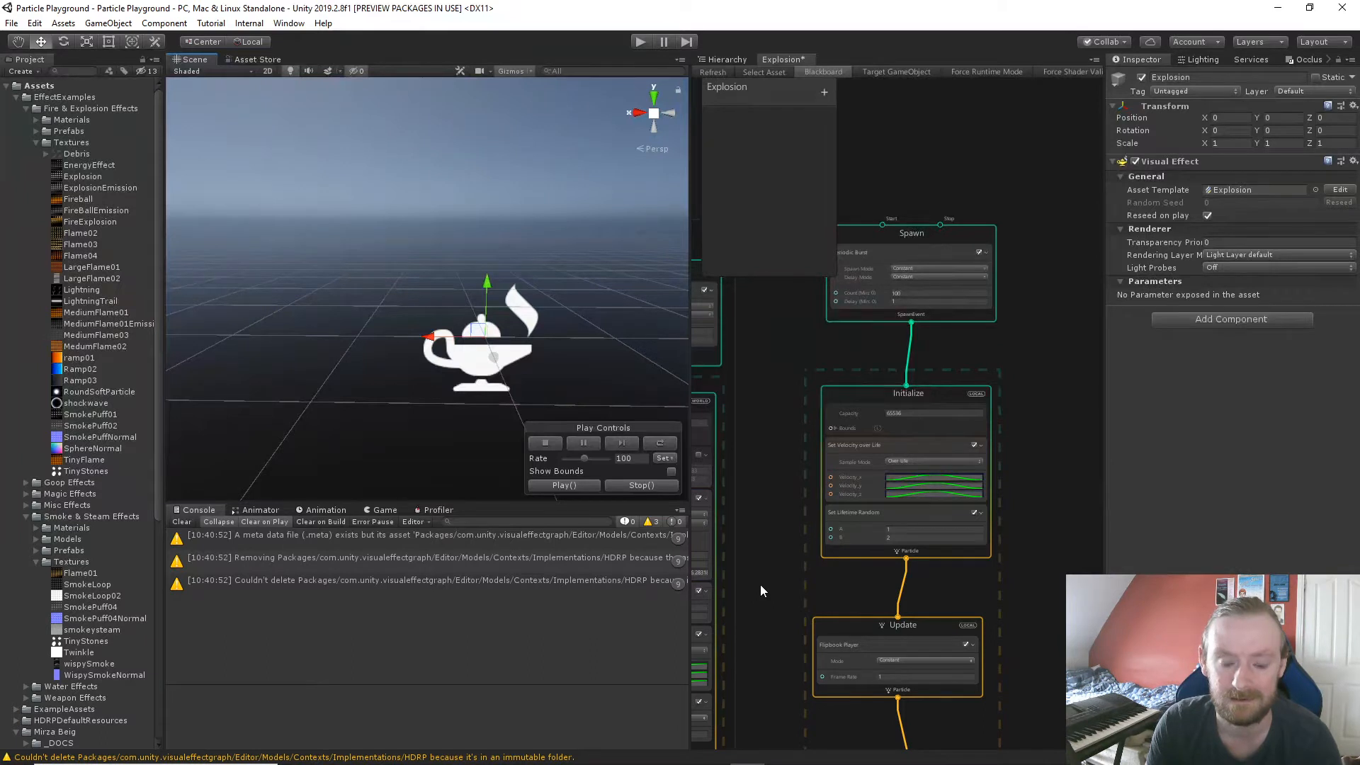
left_click(917, 295)
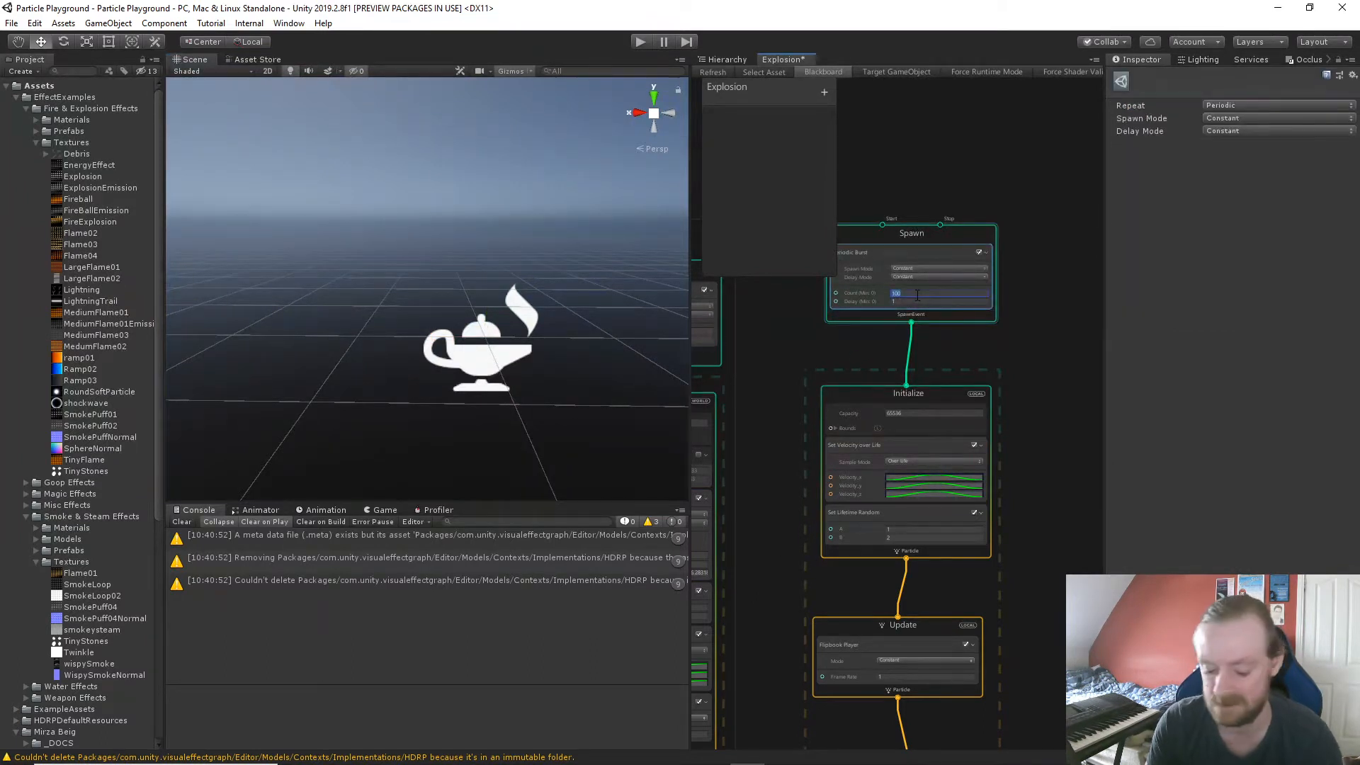
type("2")
left_click_drag(943, 301, 803, 298)
type("11")
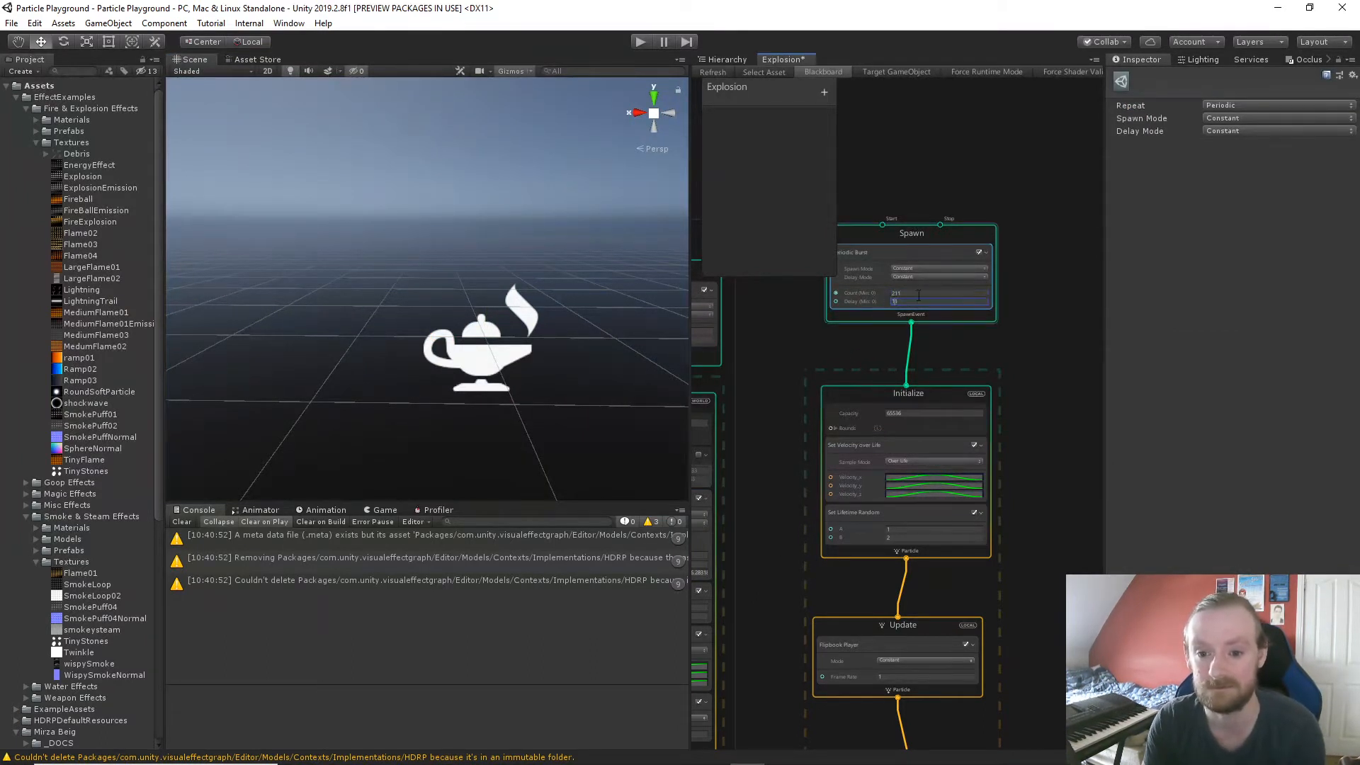
left_click_drag(921, 293, 867, 295)
type("1")
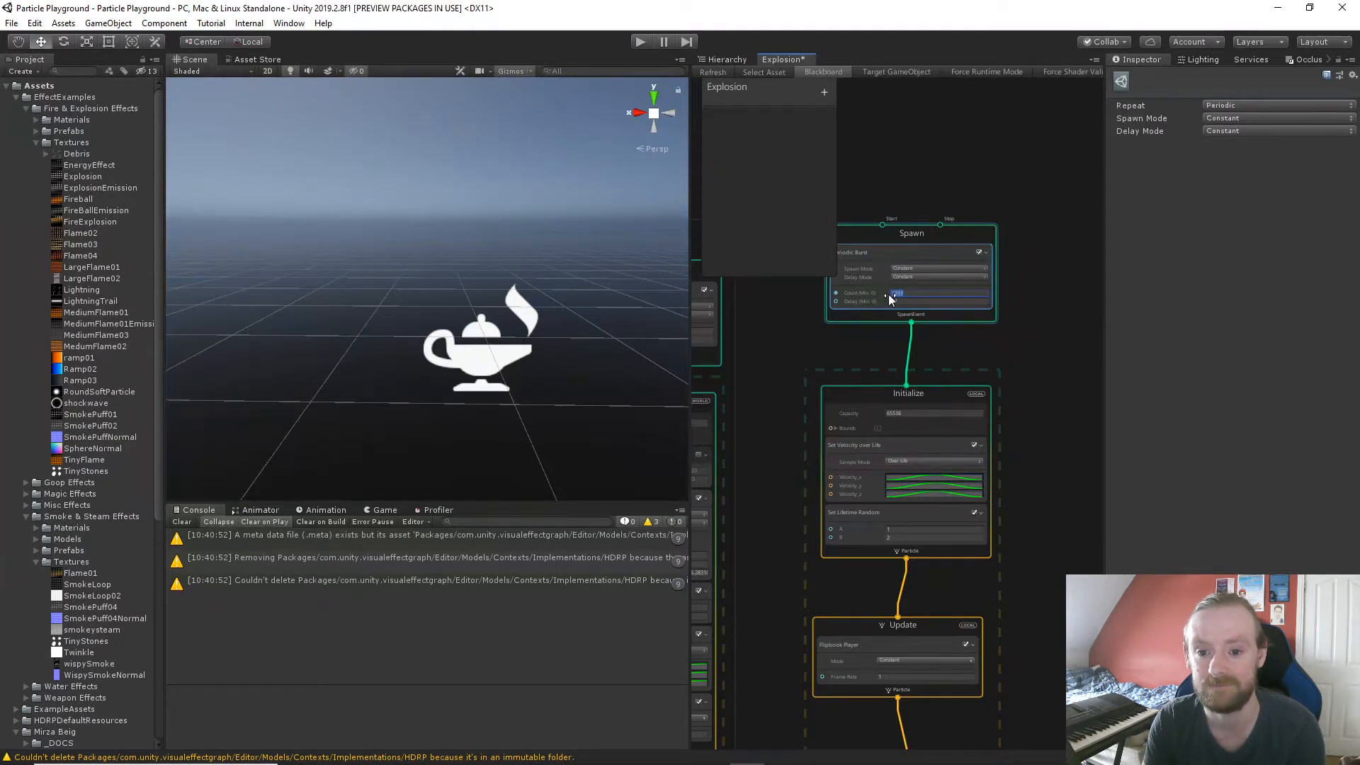
left_click(902, 303)
left_click(805, 321)
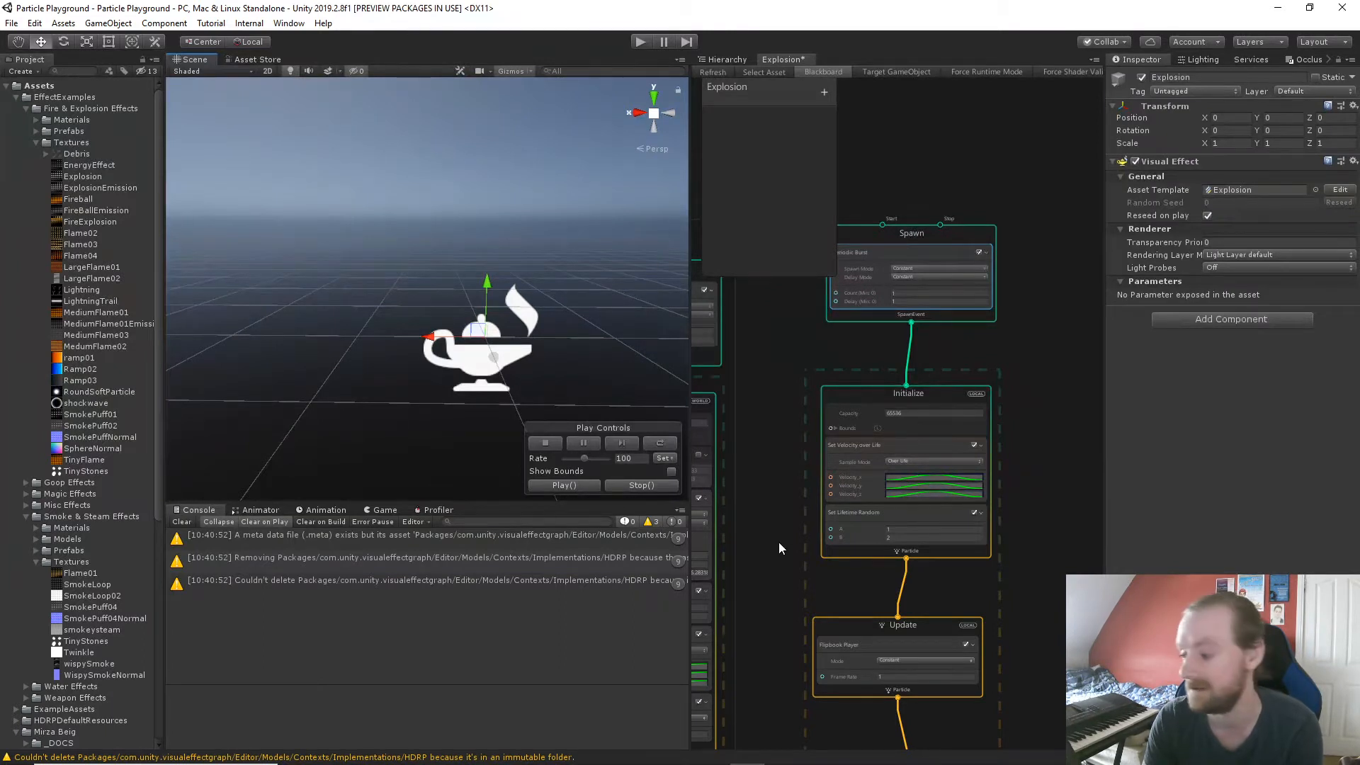
Set the Flip Book Size of the flame system's Lit Quad Output to 10 by 5.
scroll(805, 558, "up", 1)
middle_click_drag(806, 560, 814, 395)
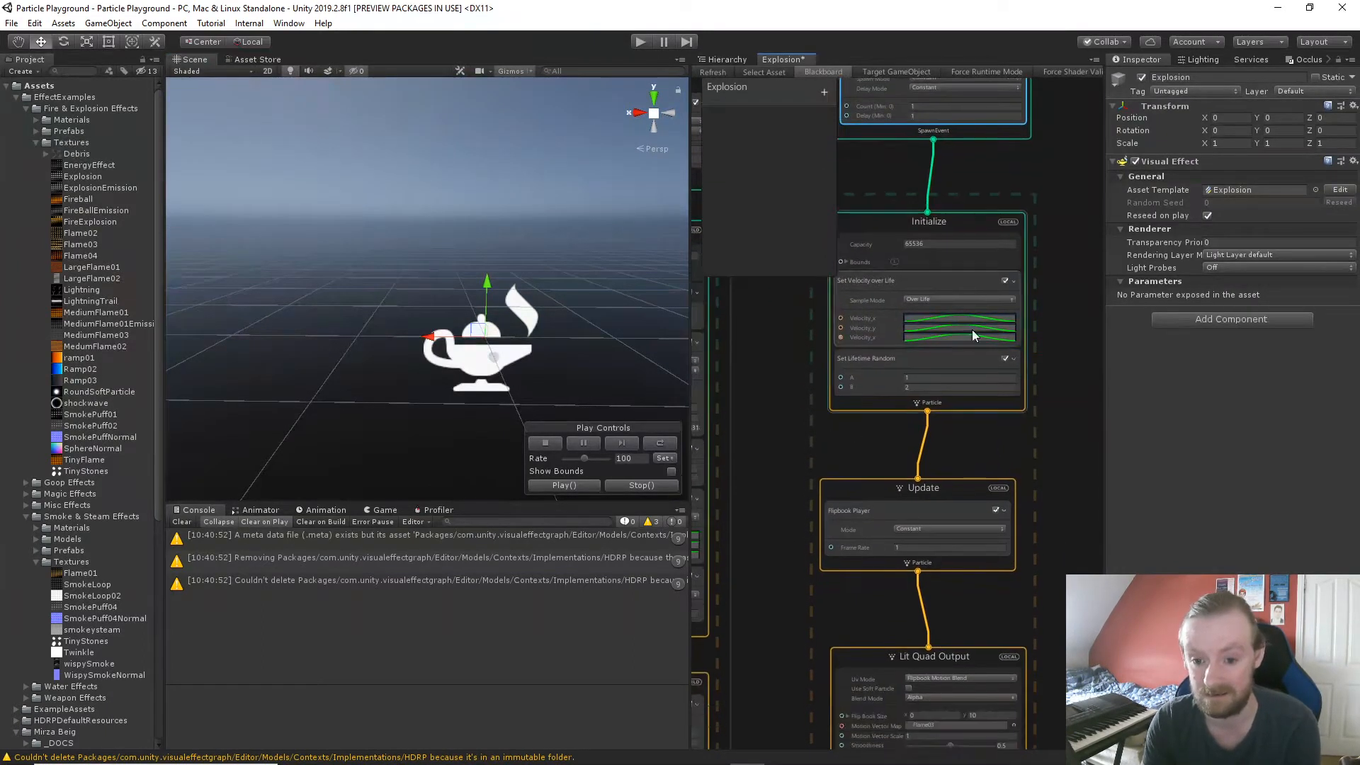
left_click(1005, 532)
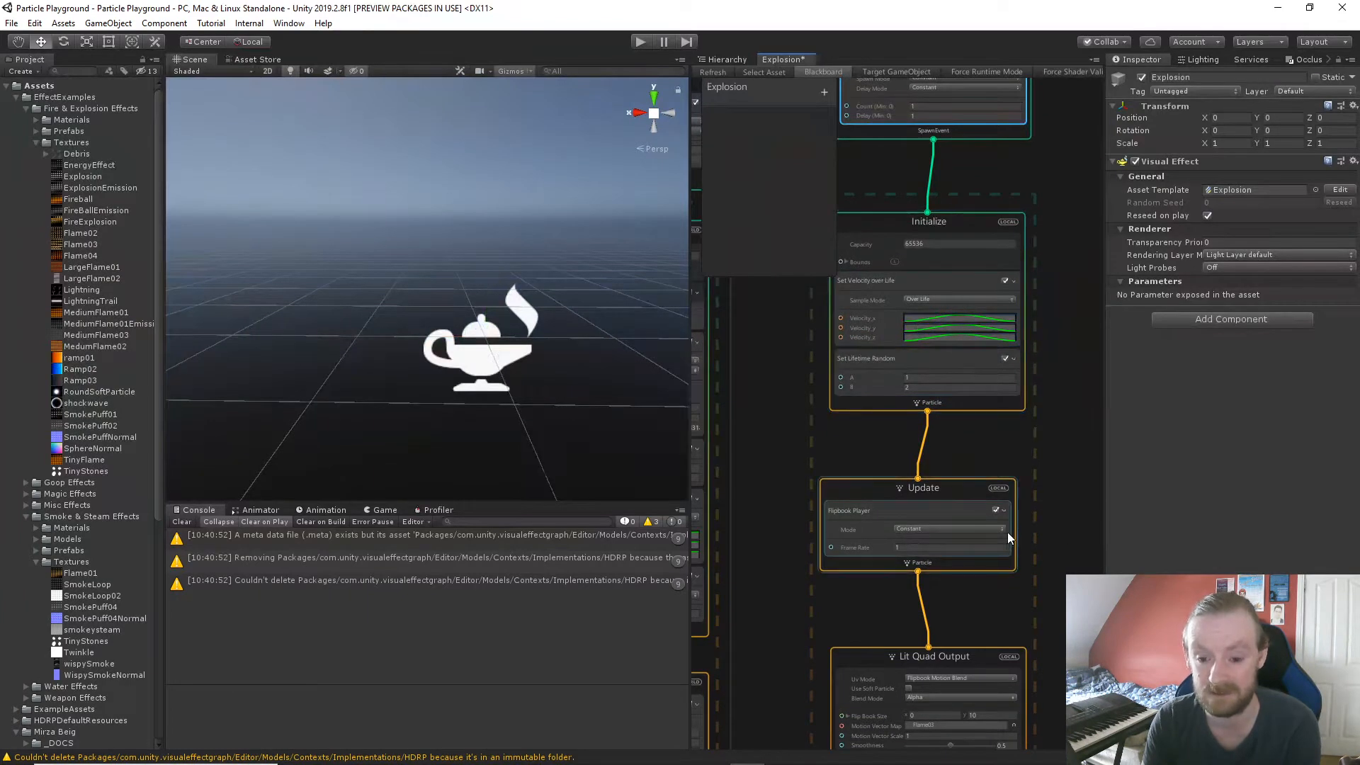
middle_click_drag(885, 265, 896, 201)
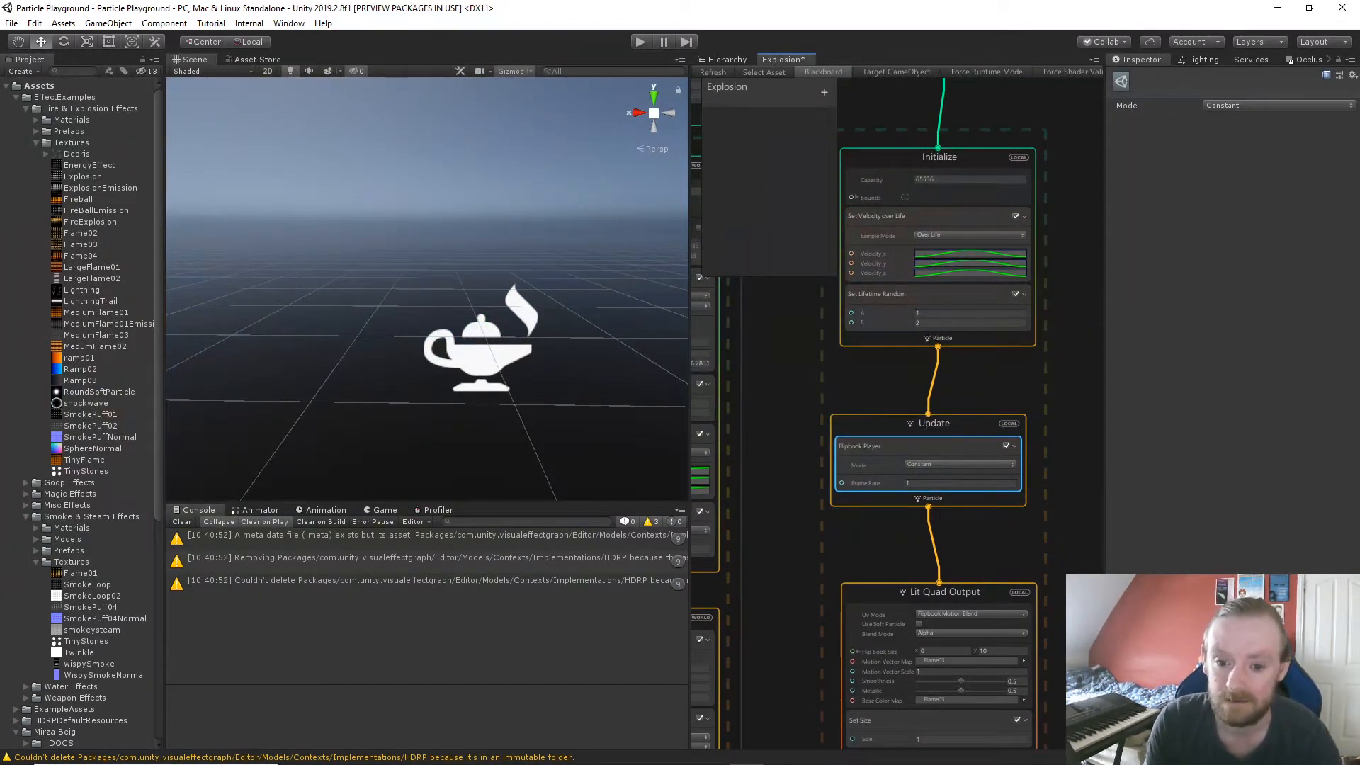
middle_click_drag(988, 516, 977, 453)
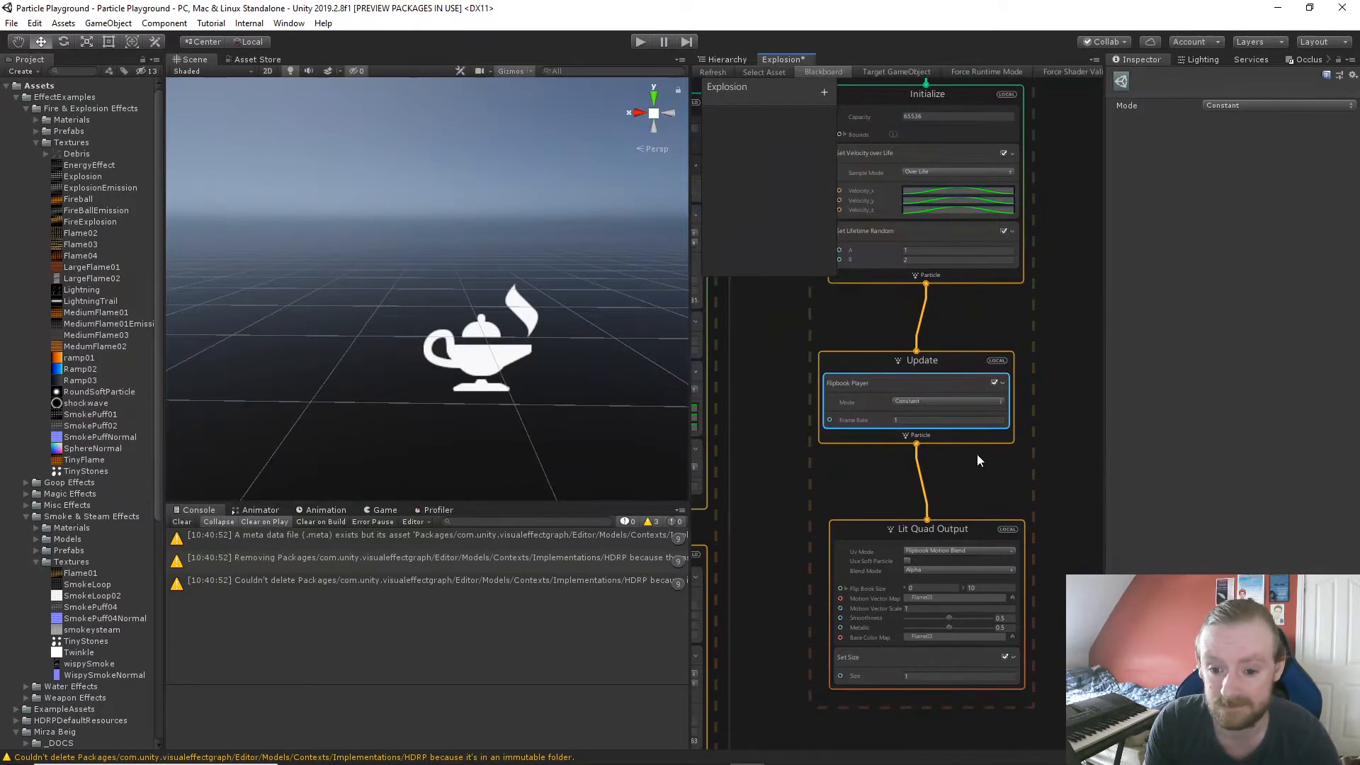
left_click(929, 418)
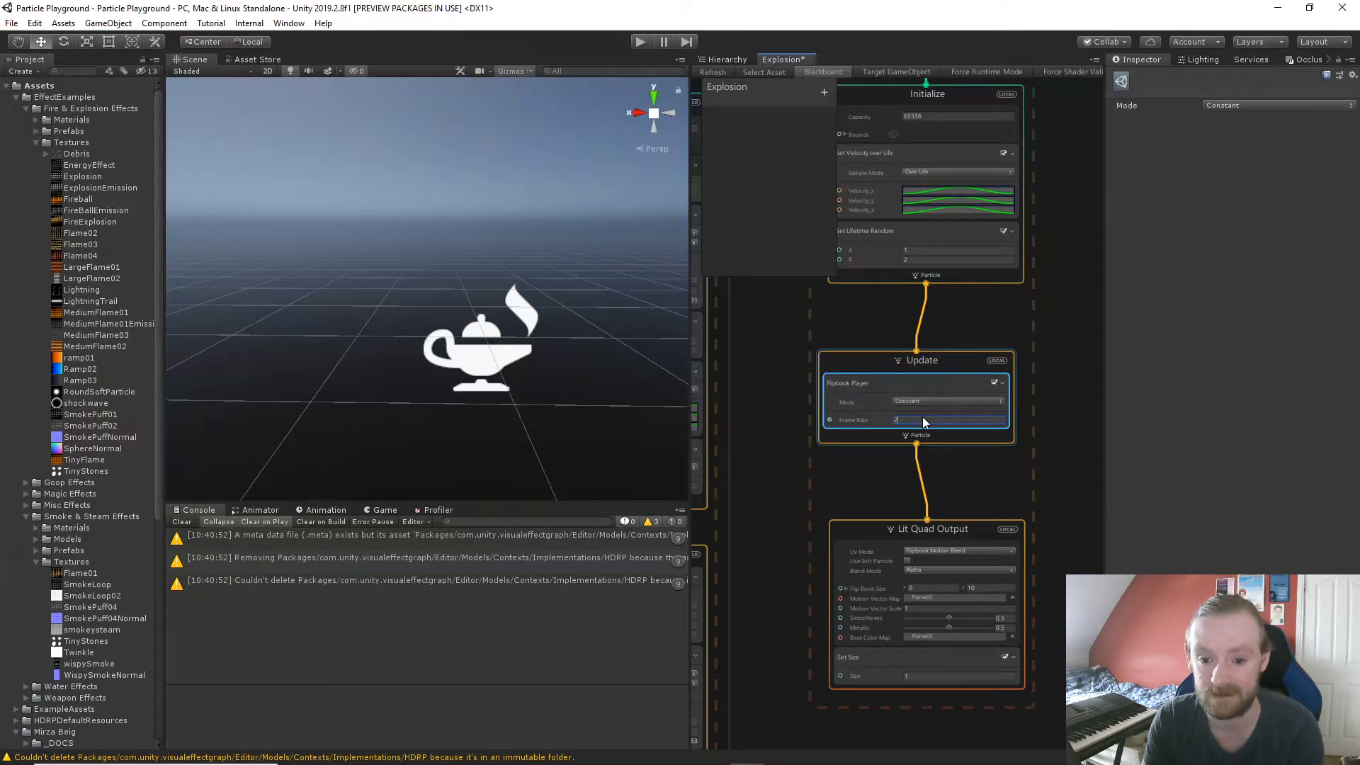
left_click(921, 588)
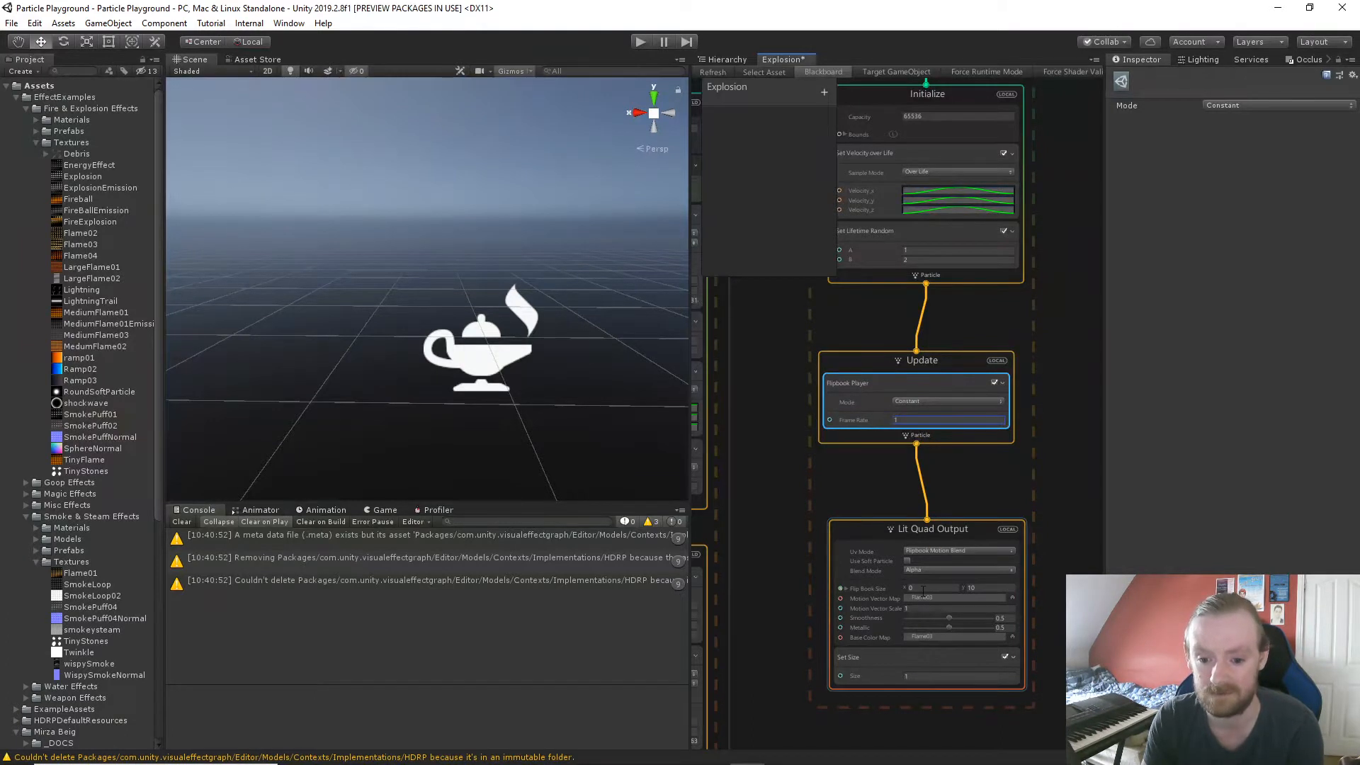
type("10")
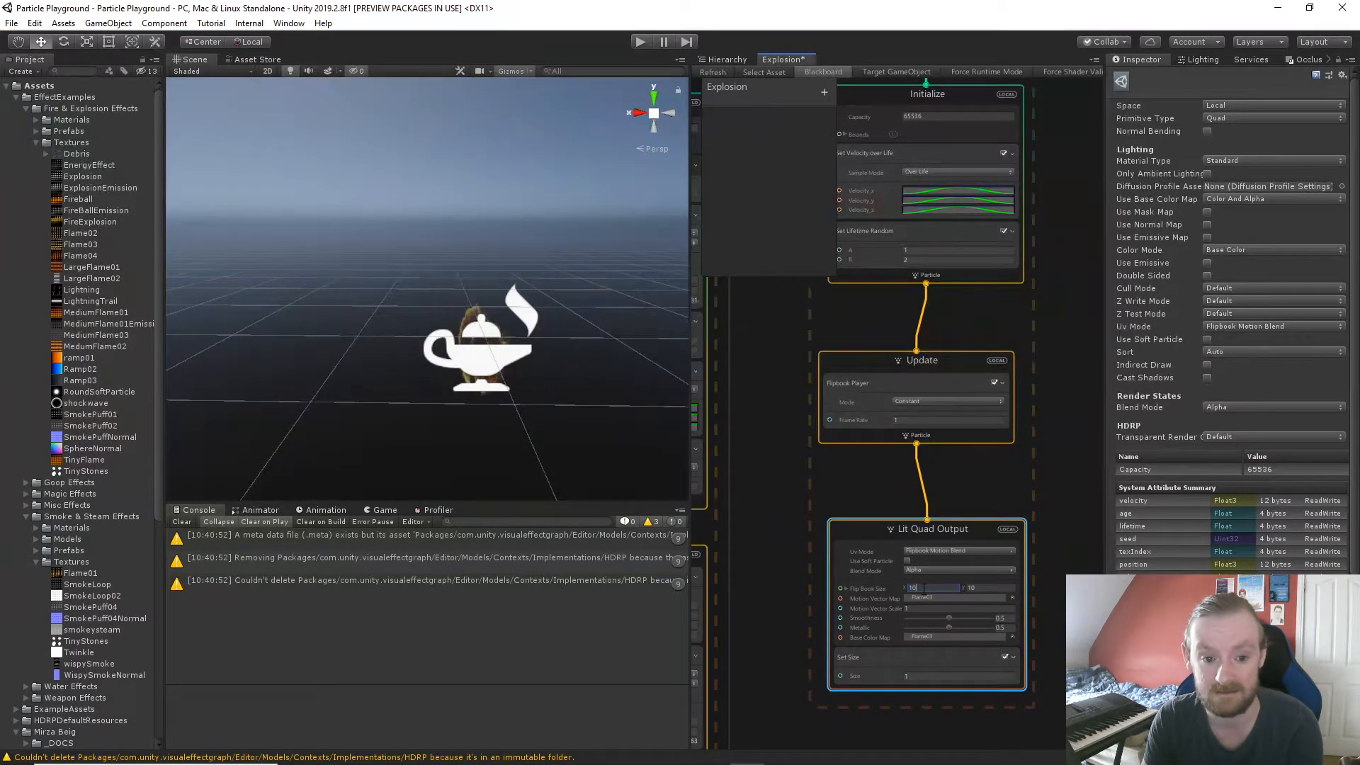
left_click(985, 588)
type("5")
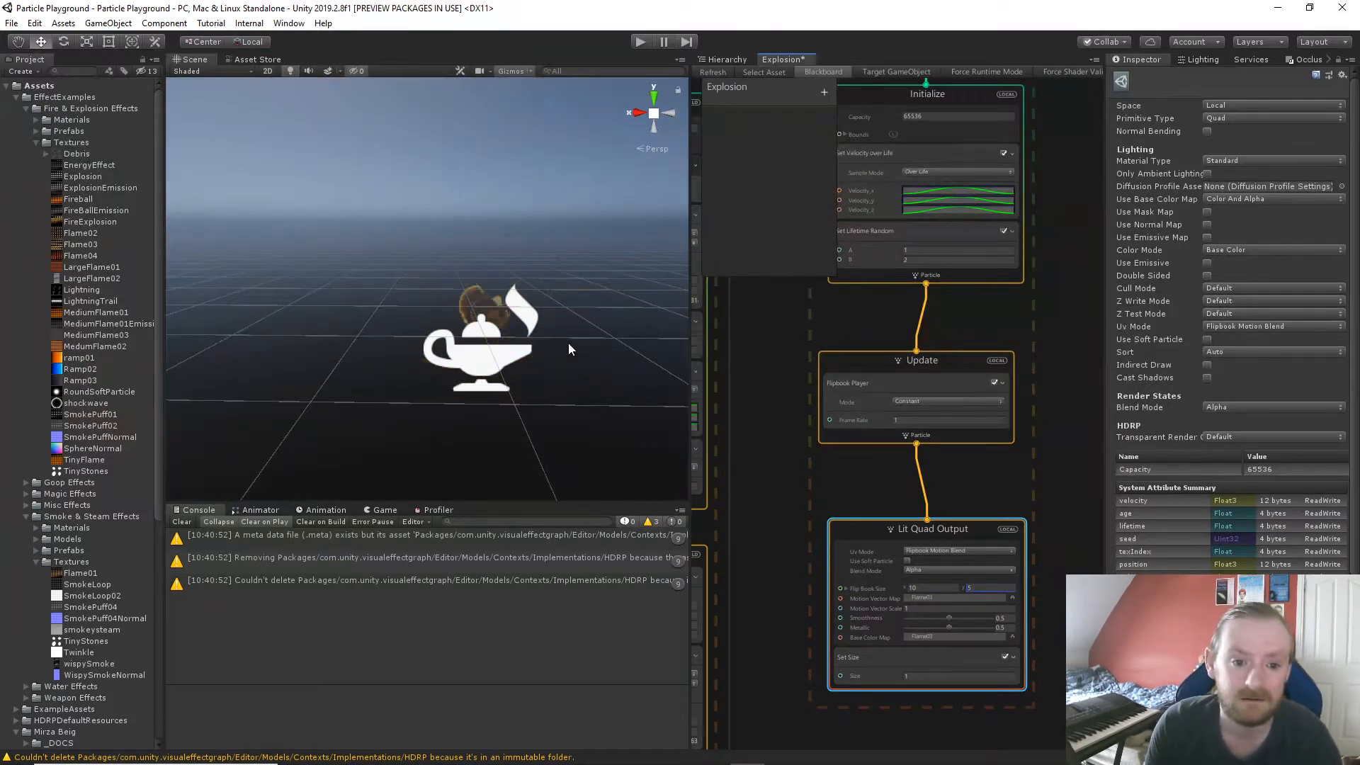
Disable the Set Velocity over Life block in the flame system's Initialize context and play the Explosion effect in the scene.
middle_click_drag(741, 357, 785, 639)
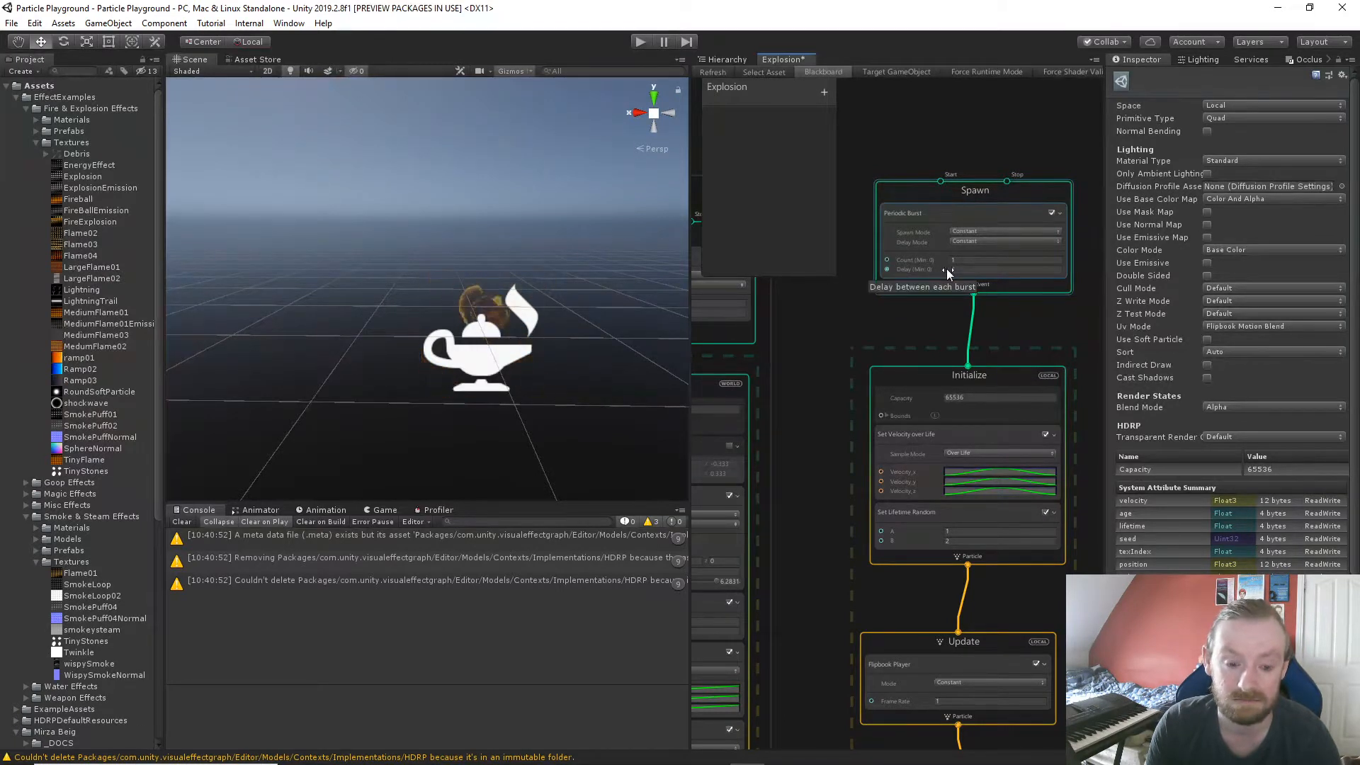
scroll(601, 412, "up", 3)
scroll(601, 413, "down", 3)
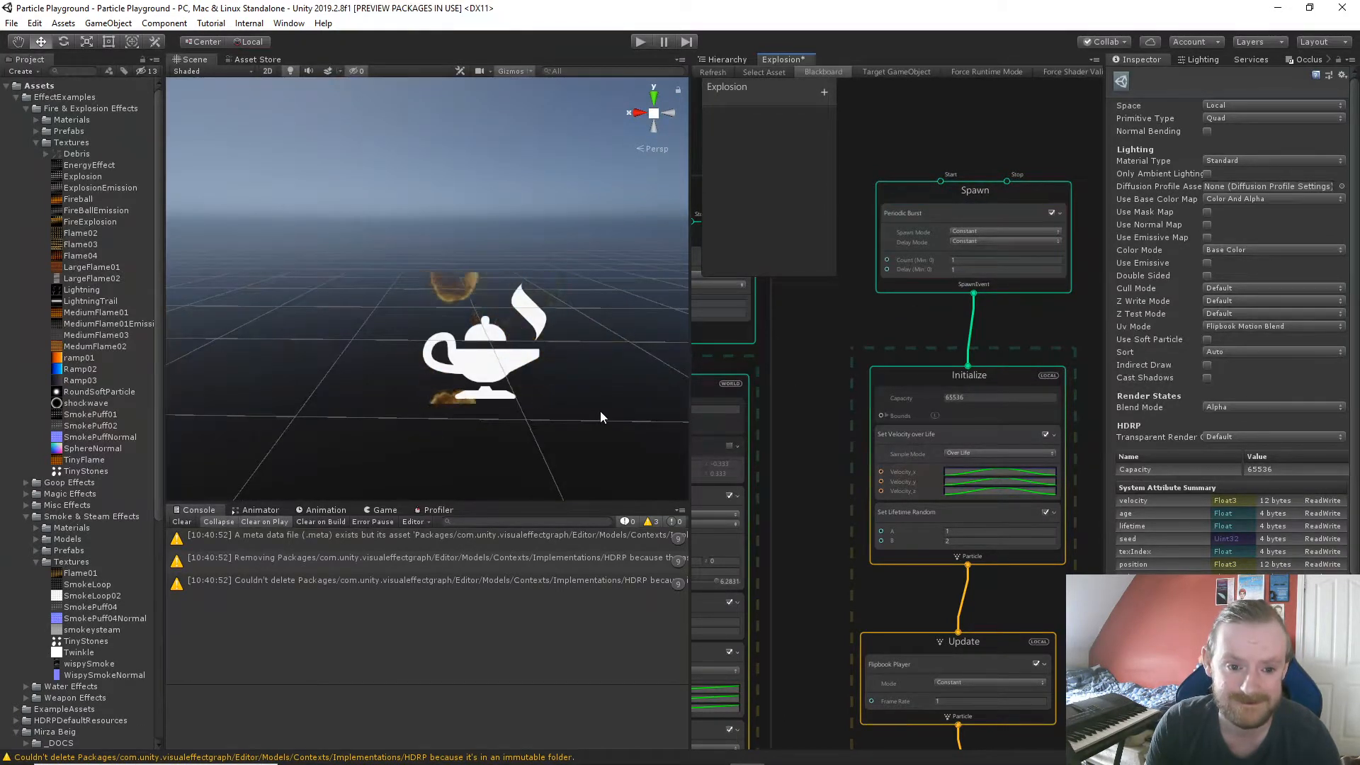
mouse_move(601, 411)
middle_mouse_down()
mouse_move(597, 389)
mouse_move(598, 405)
middle_mouse_up()
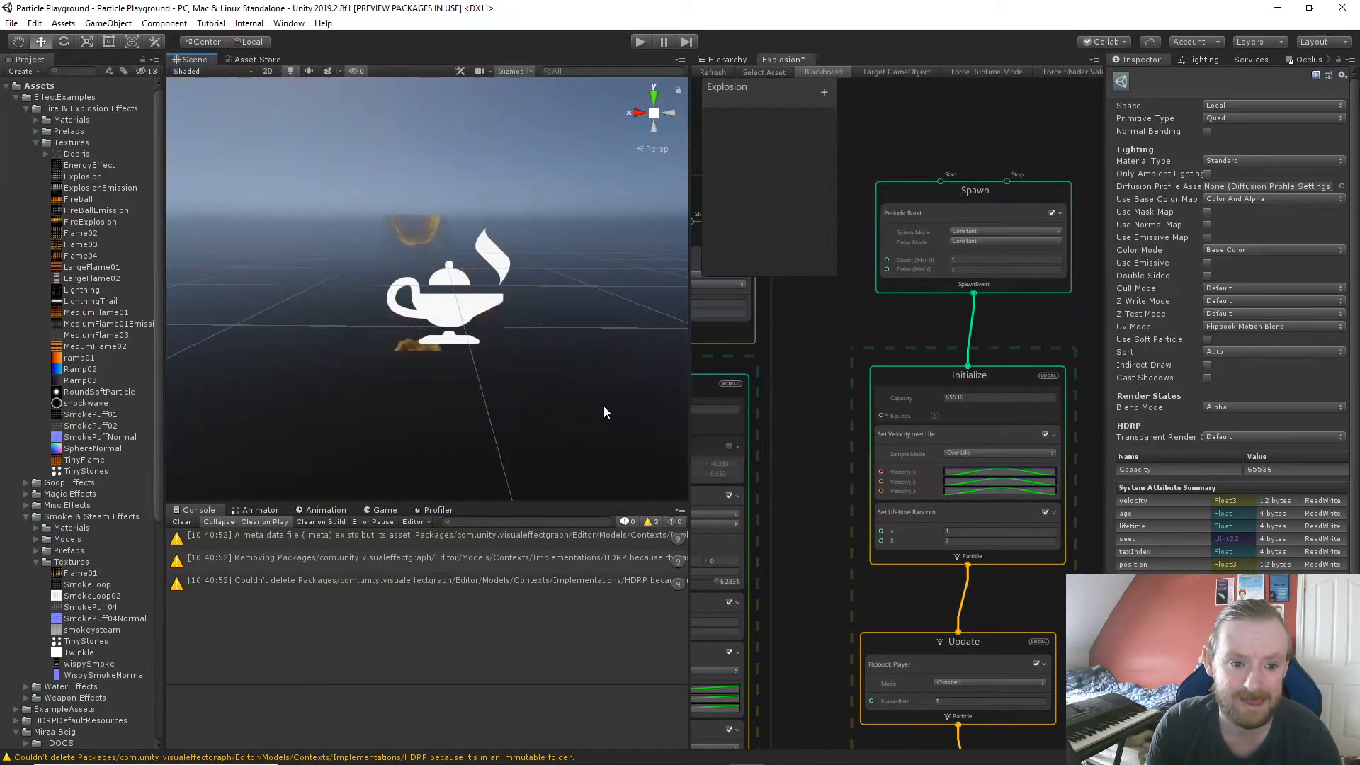
left_click(1045, 434)
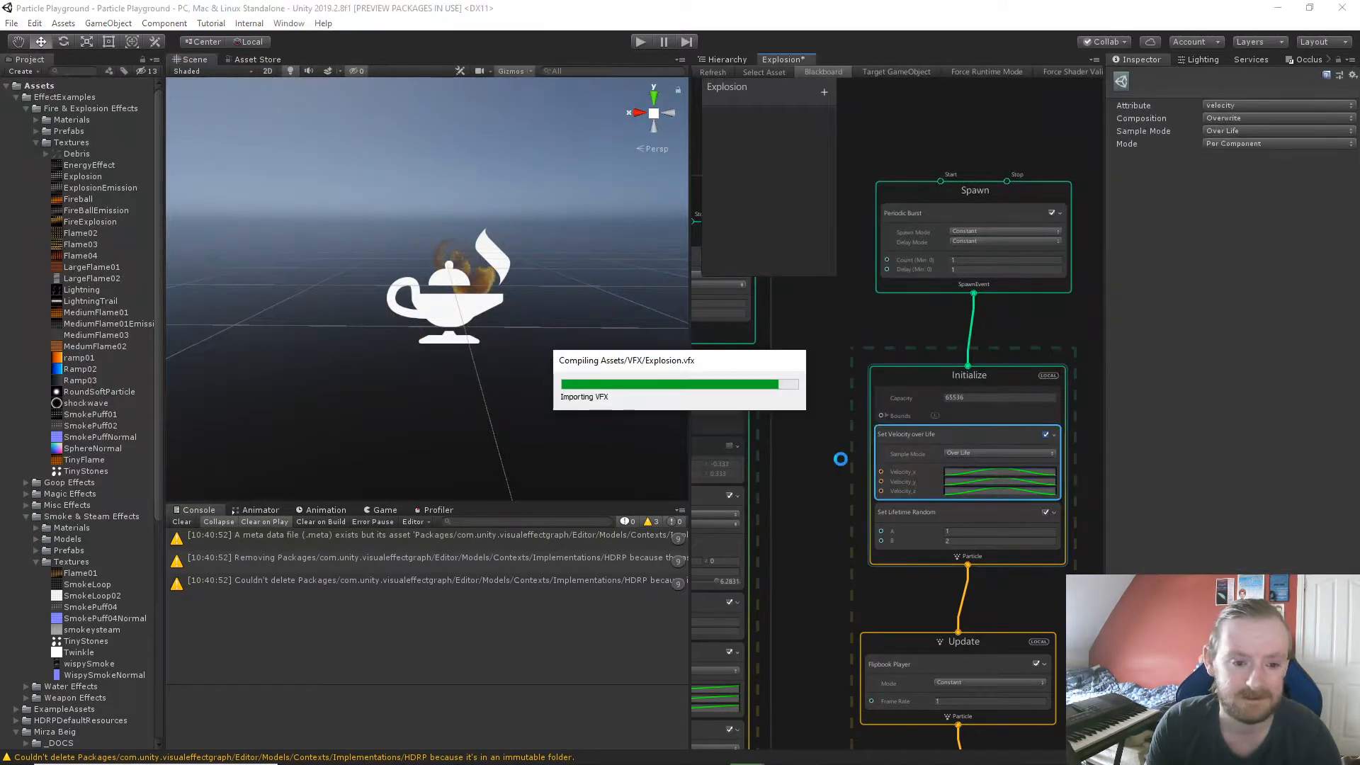
left_click(496, 343)
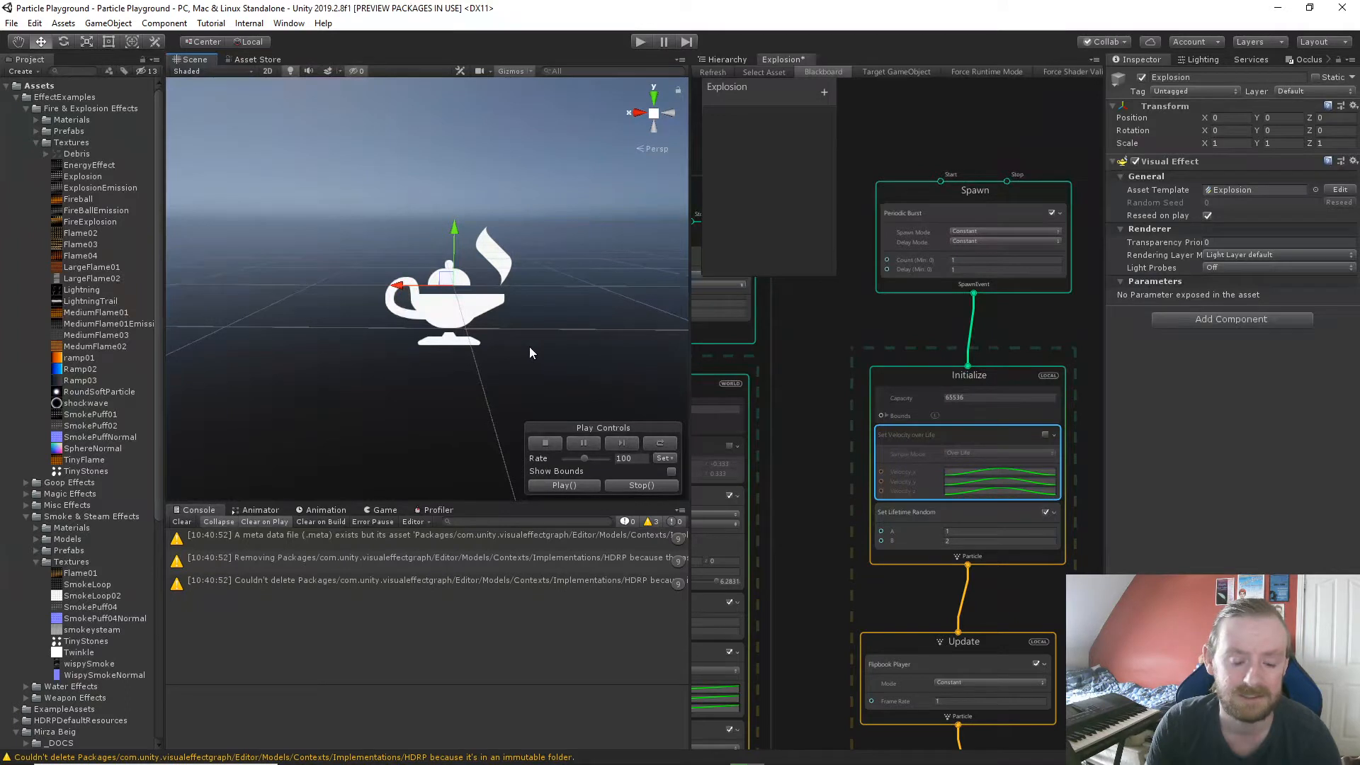
left_click(582, 486)
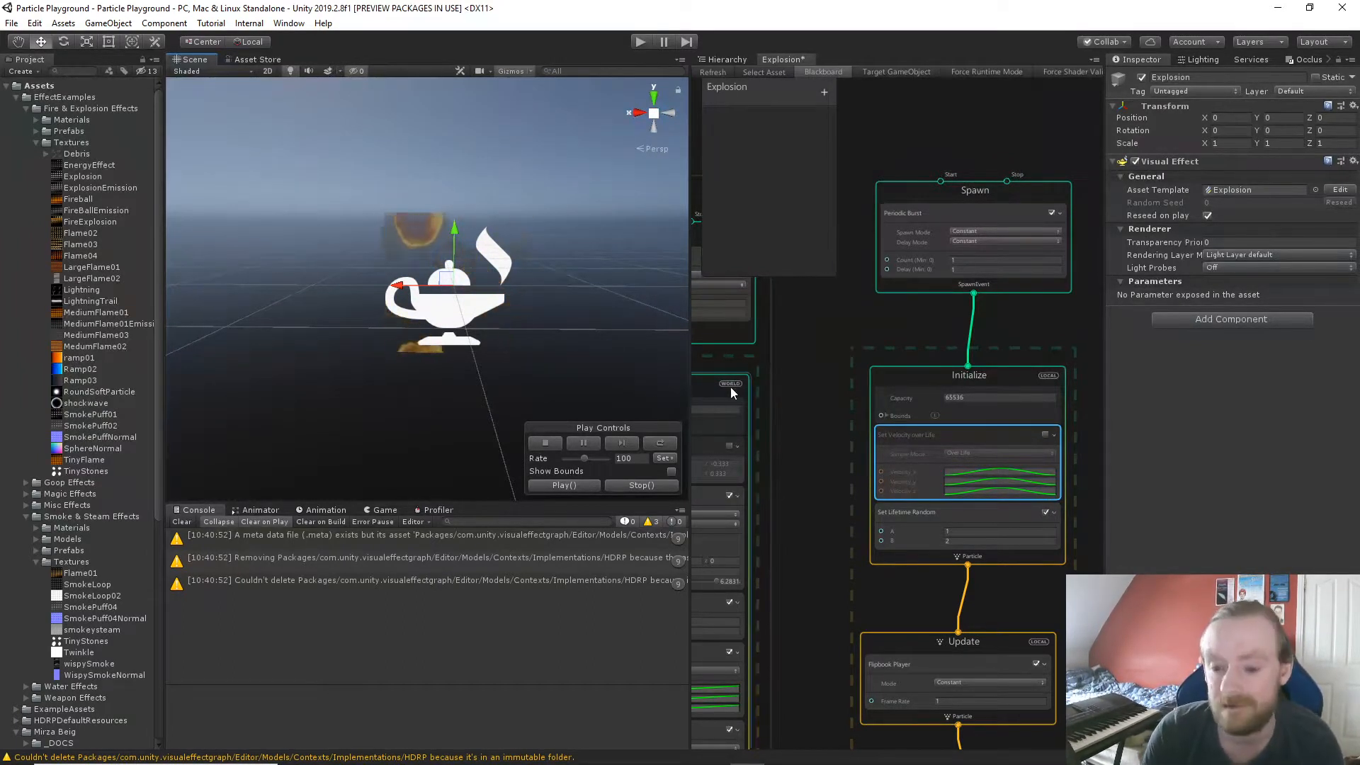
Change the flame Lit Quad Output's Uv Mode to Flipbook and inspect the Explosion effect up close in the scene.
middle_click_drag(809, 517, 801, 364)
middle_click_drag(796, 536, 785, 388)
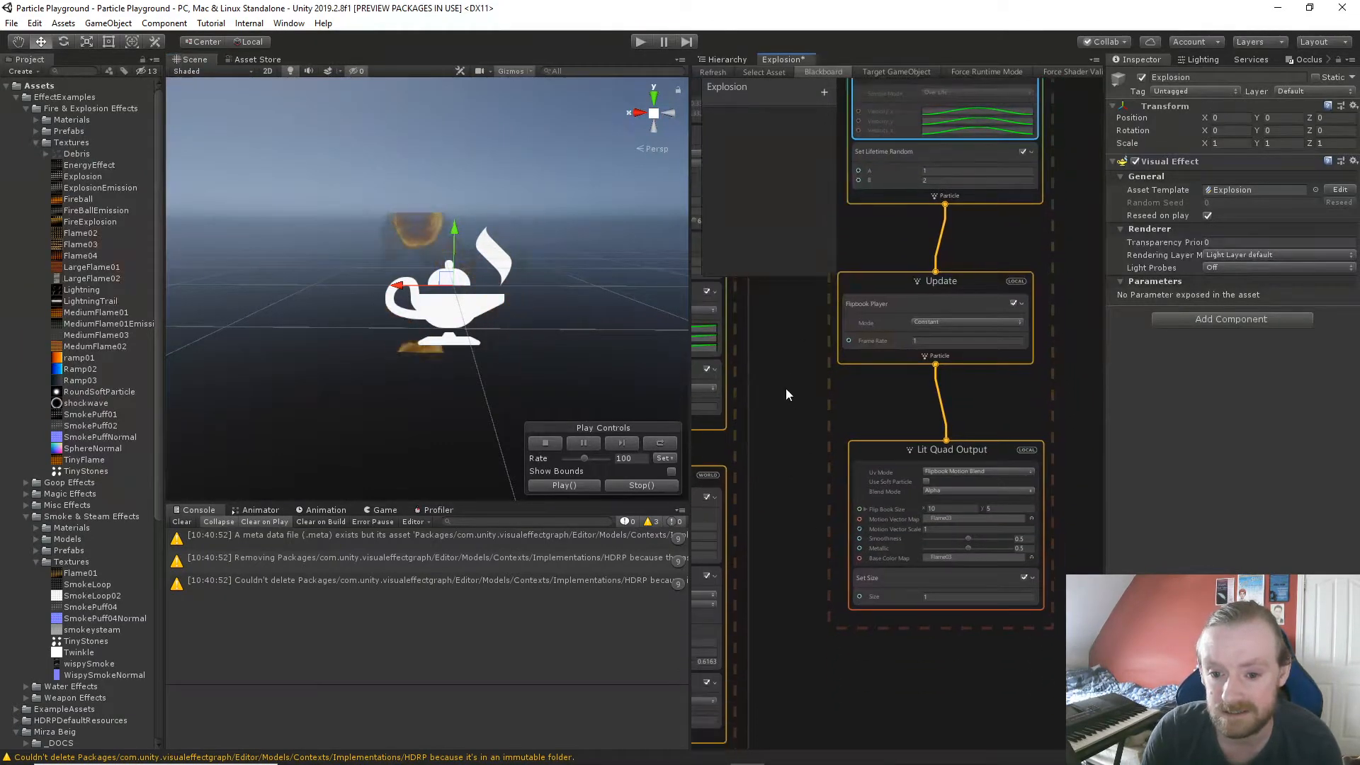
middle_click_drag(805, 507, 841, 435)
scroll(878, 450, "up", 3)
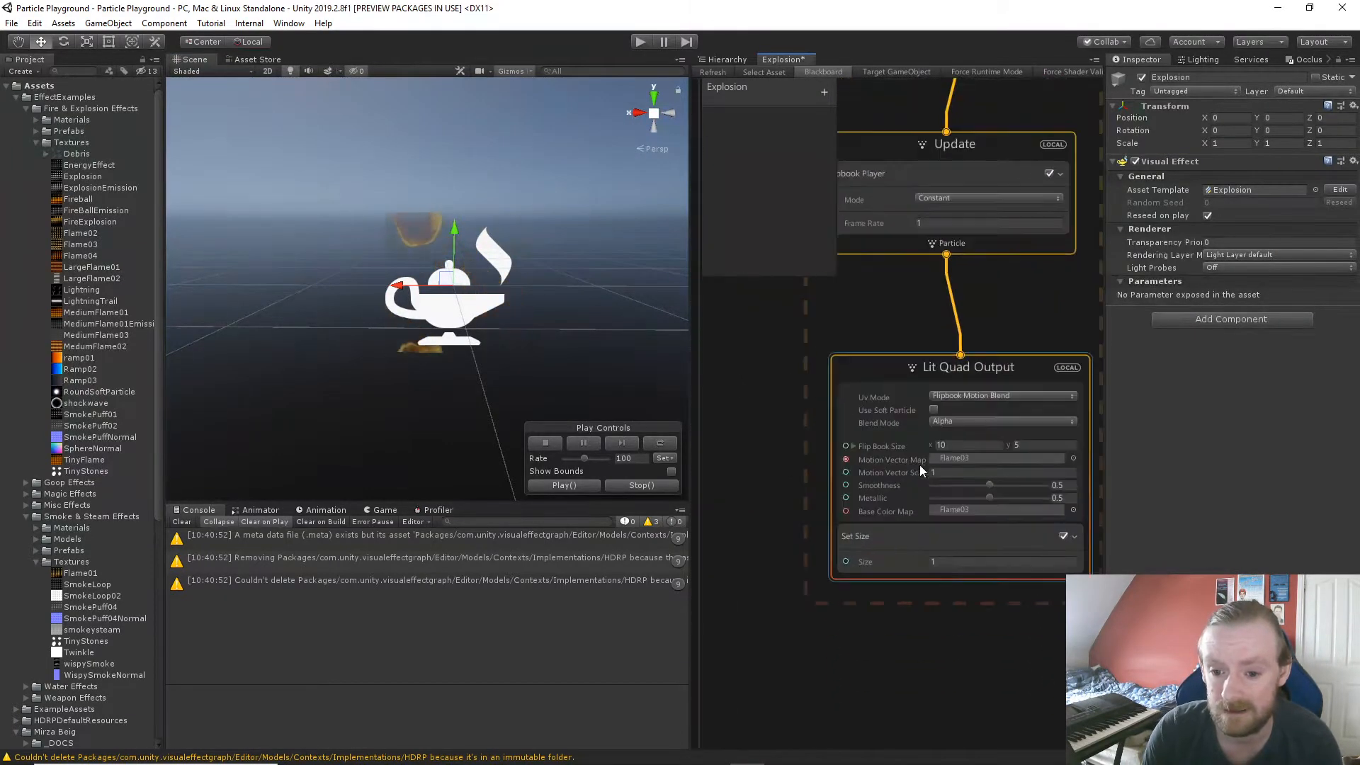
left_click(993, 390)
left_click(995, 397)
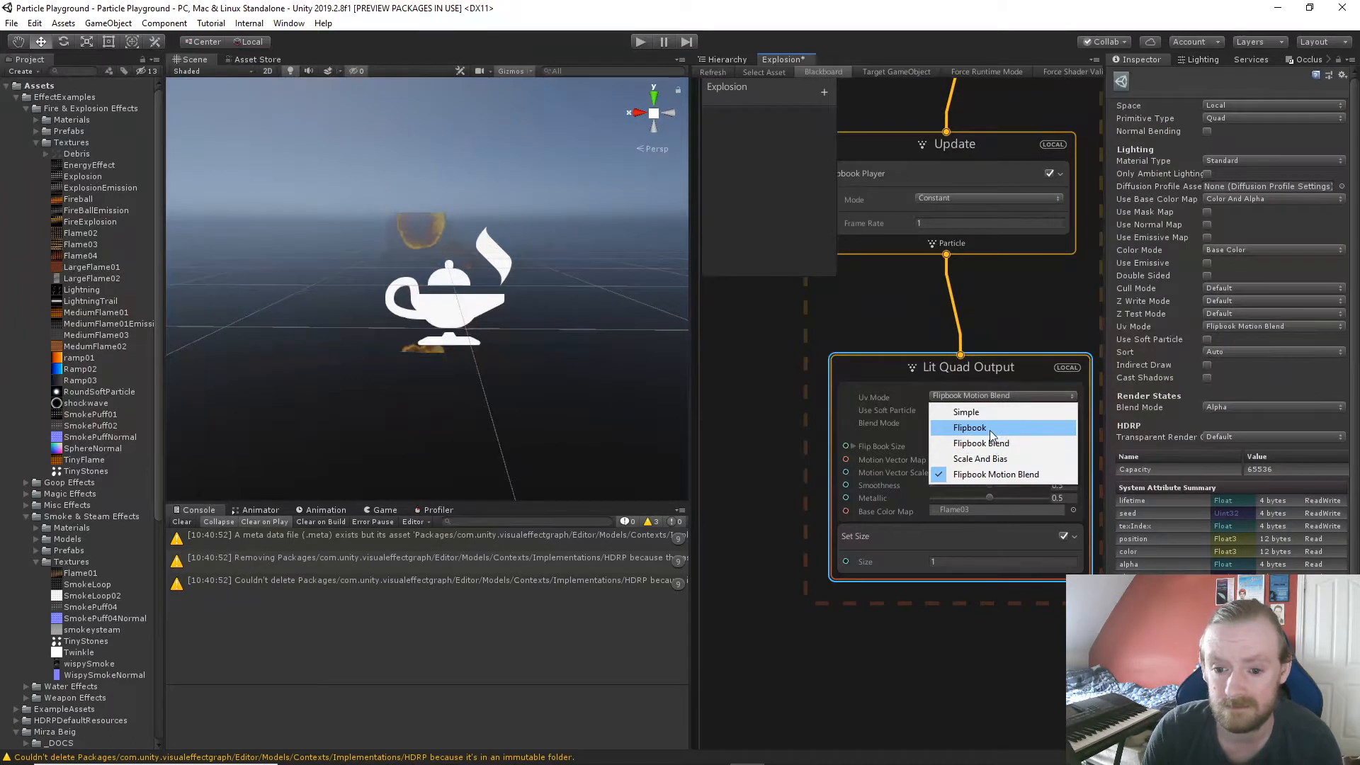
left_click(994, 434)
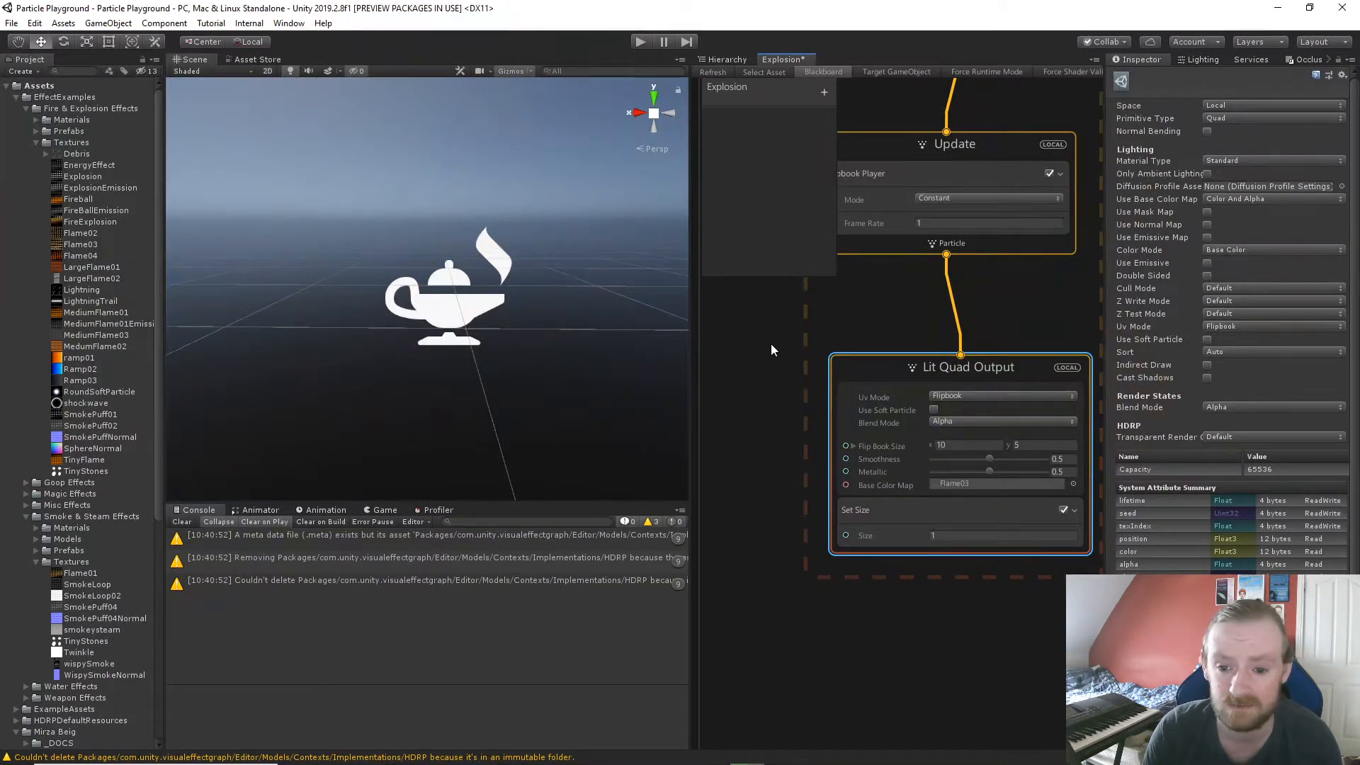
left_click(473, 313)
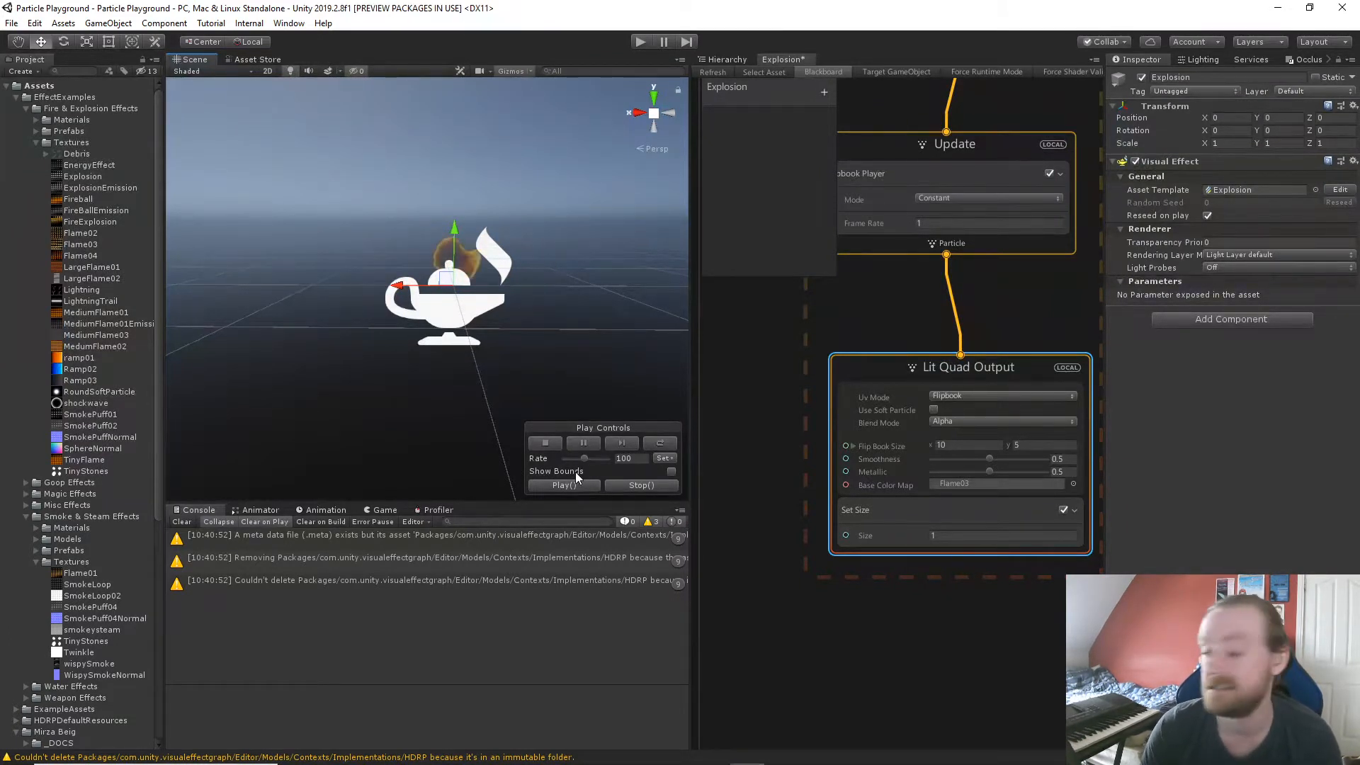
scroll(513, 261, "up", 6)
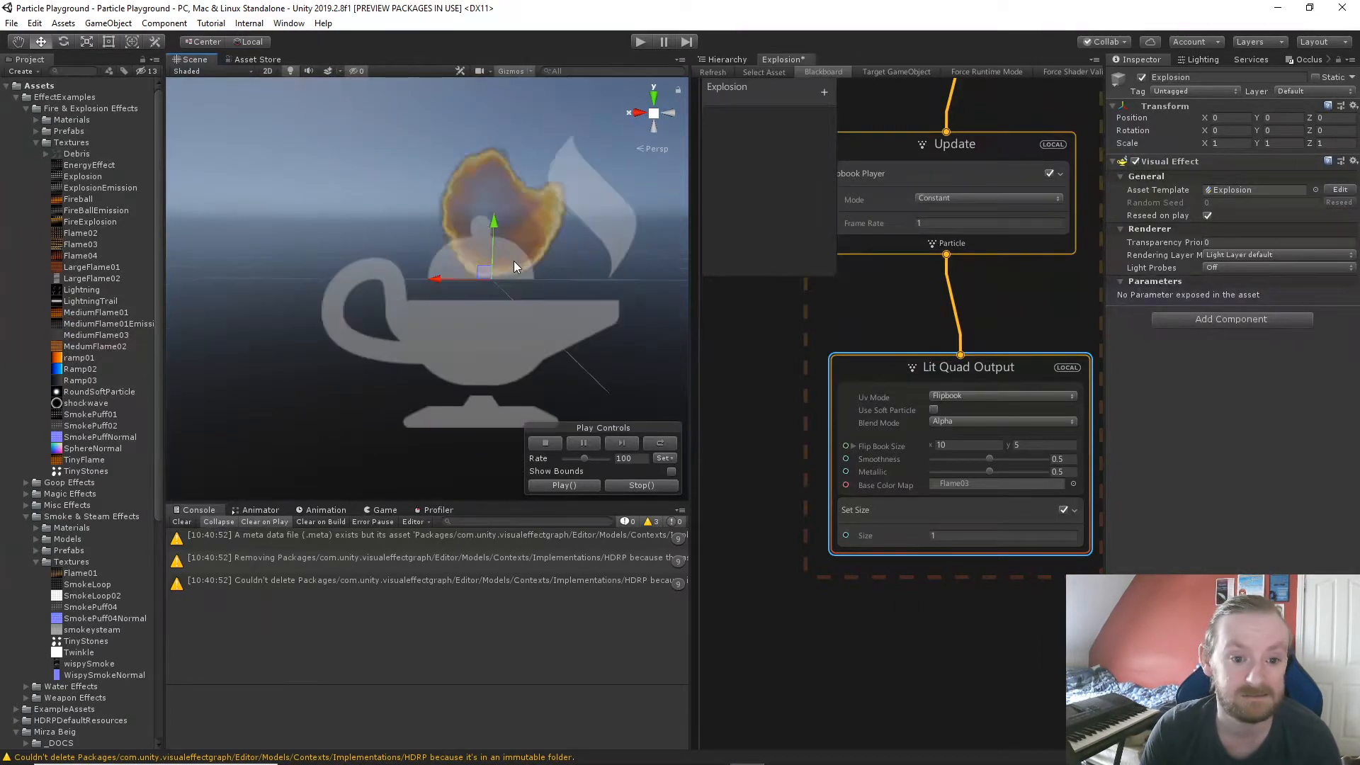
middle_click_drag(545, 266, 544, 267)
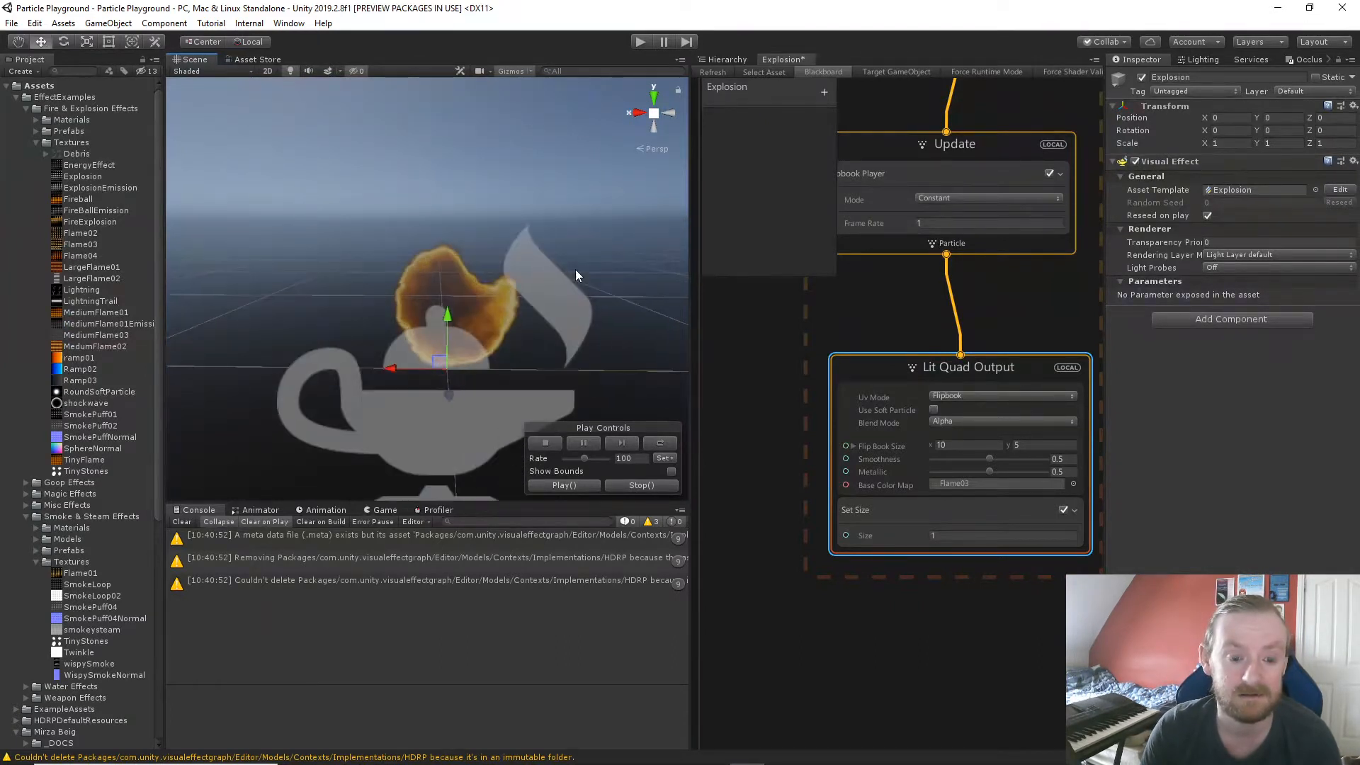
Set the Flipbook Player's Frame Rate to 25 in the flame system's Update context and check the flame from farther away.
left_click(932, 223)
type("25")
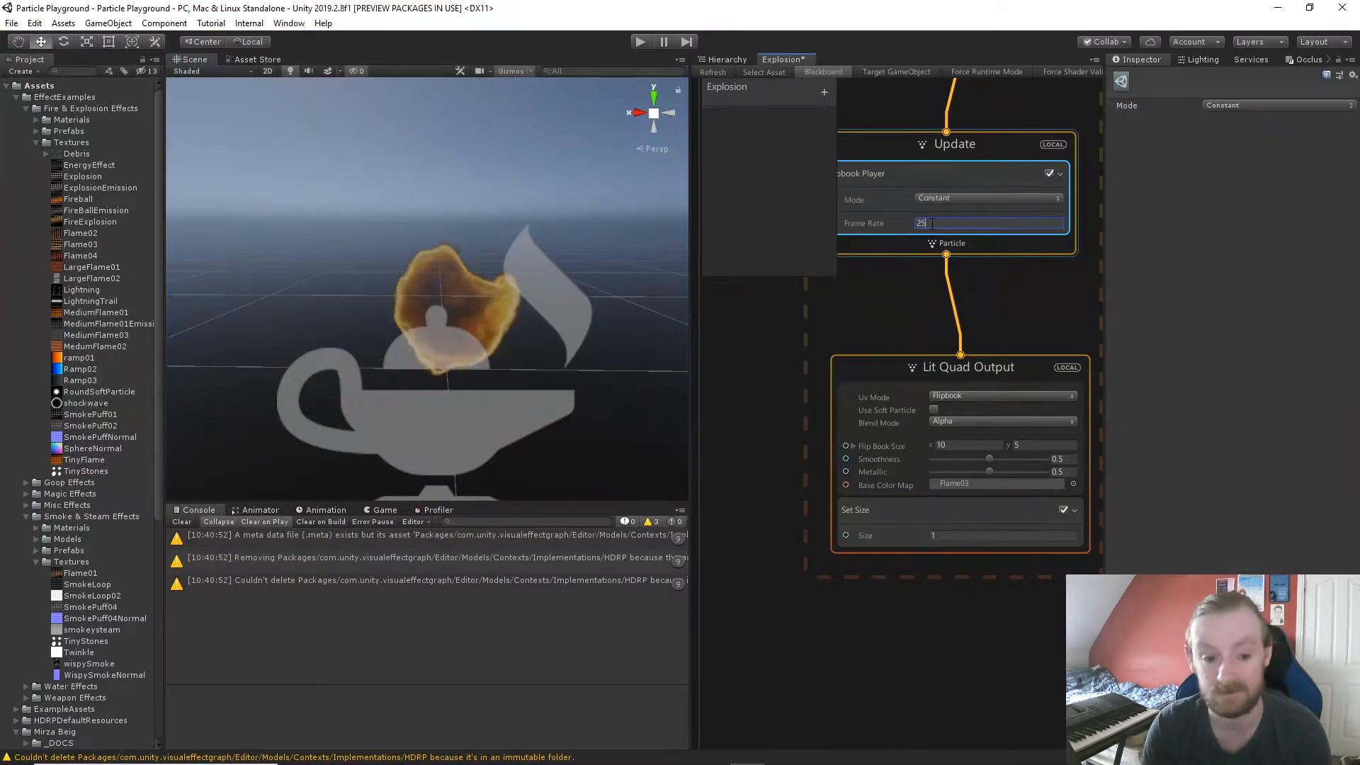
scroll(559, 328, "down", 5)
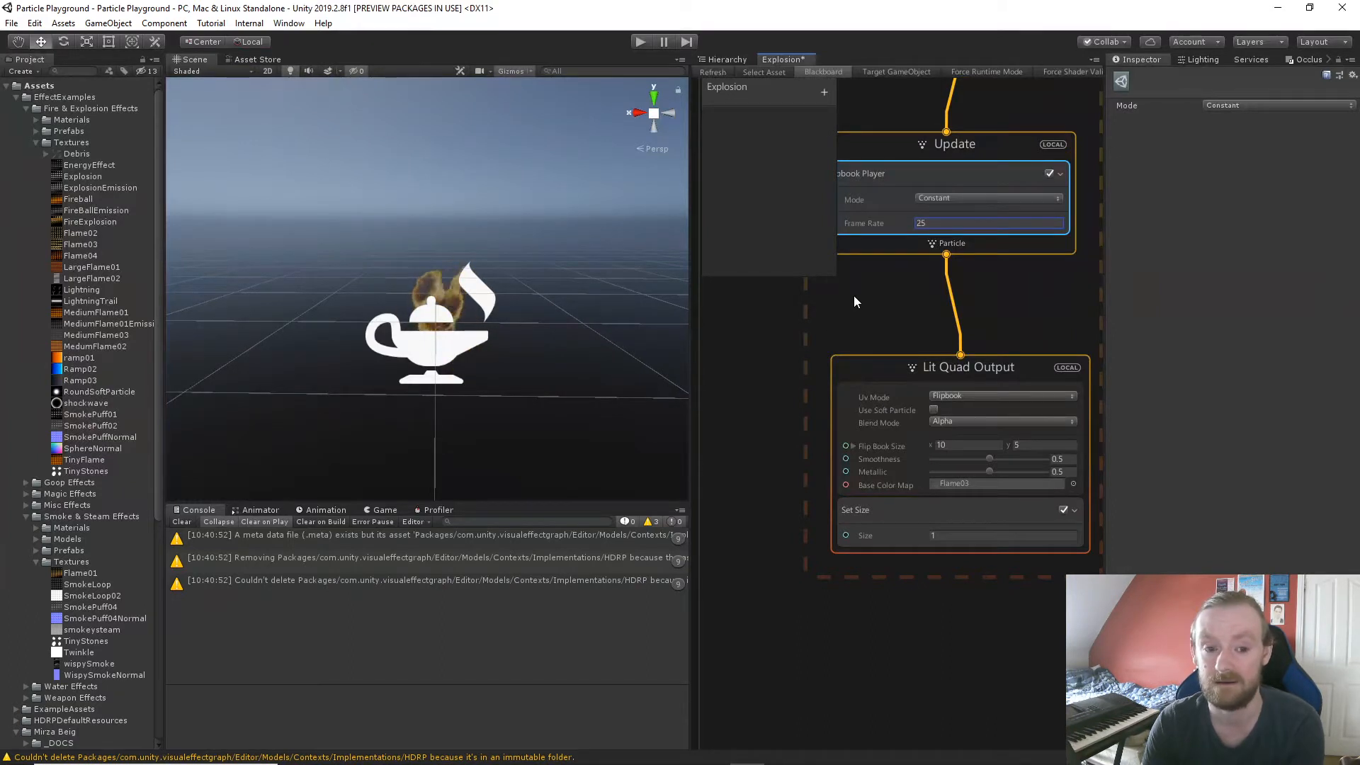
scroll(538, 406, "down", 3)
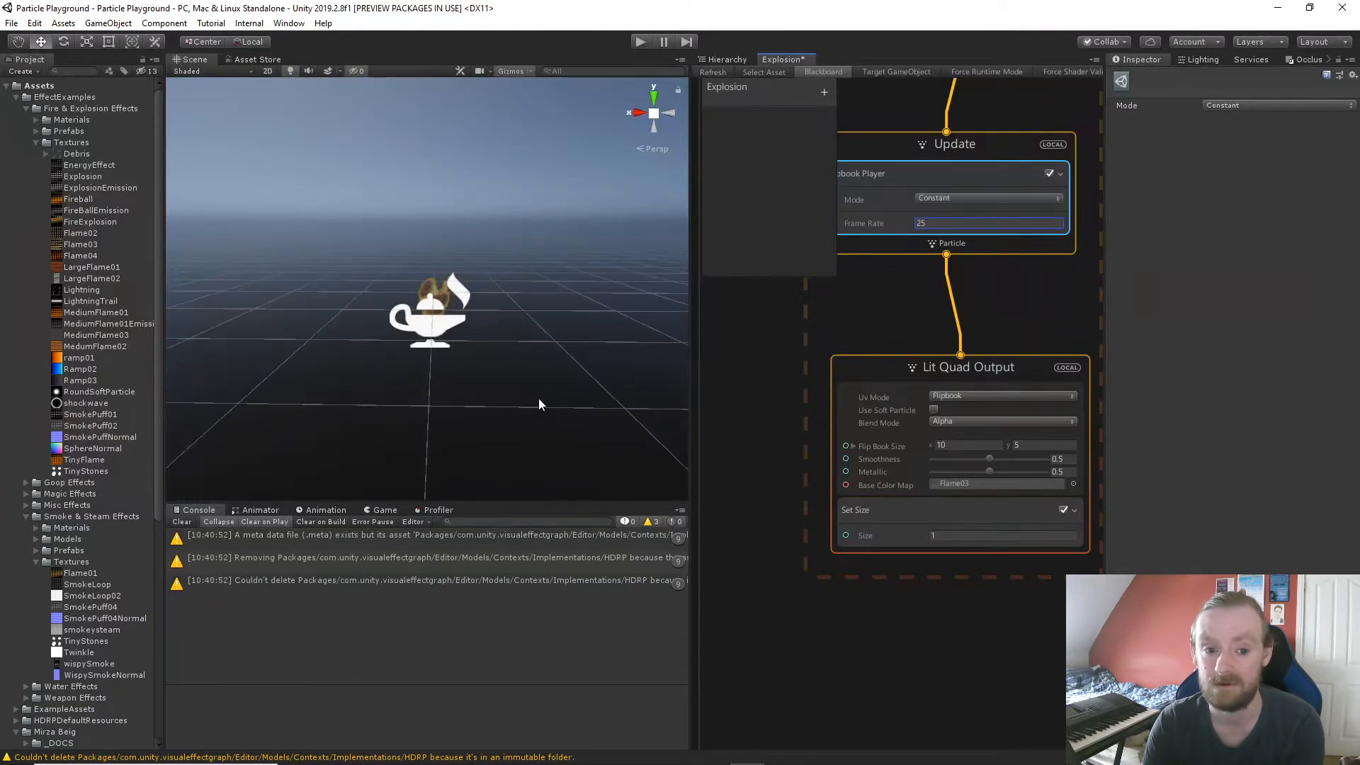
Re-enable the flame system's Set Velocity over Life block and replay the Explosion effect, checking it from near and far.
middle_click_drag(758, 354, 832, 655)
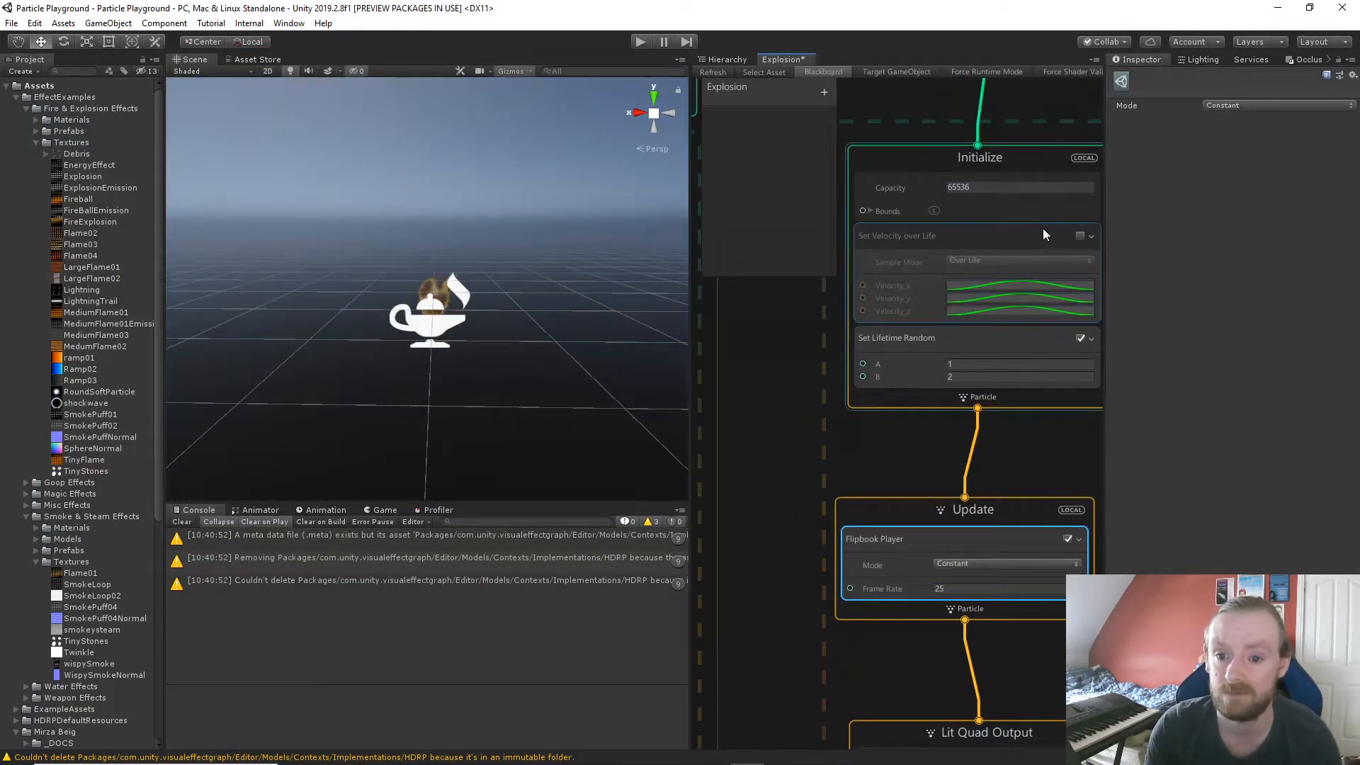
left_click(1081, 236)
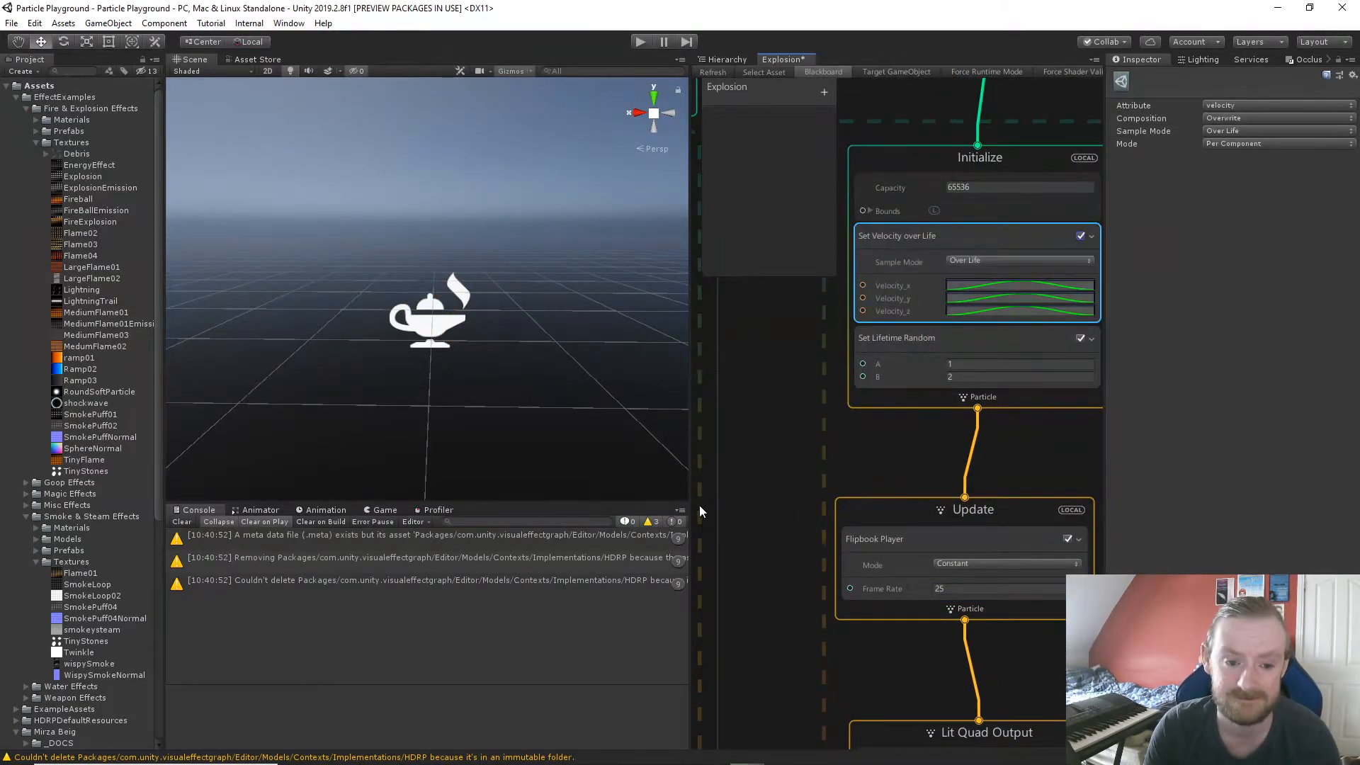
left_click(443, 328)
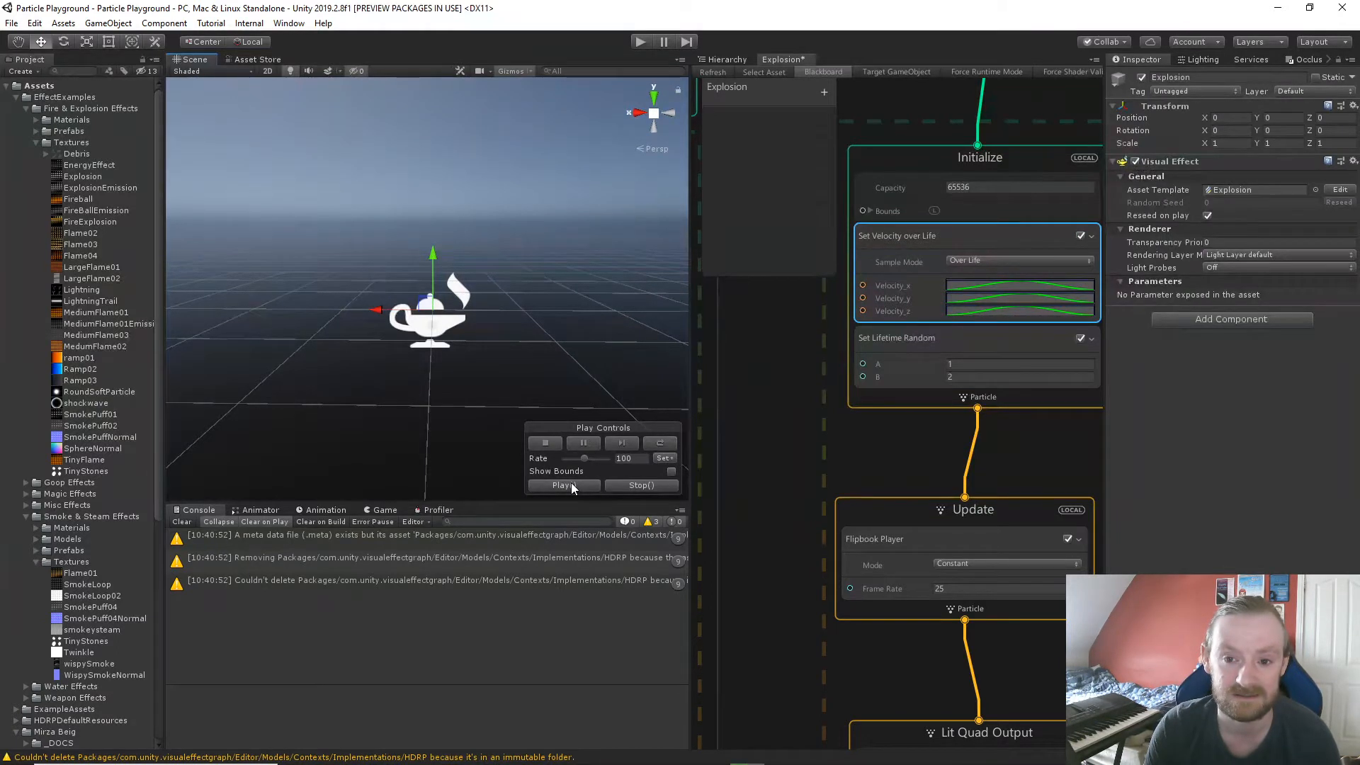
left_click(565, 486)
scroll(503, 397, "up", 3)
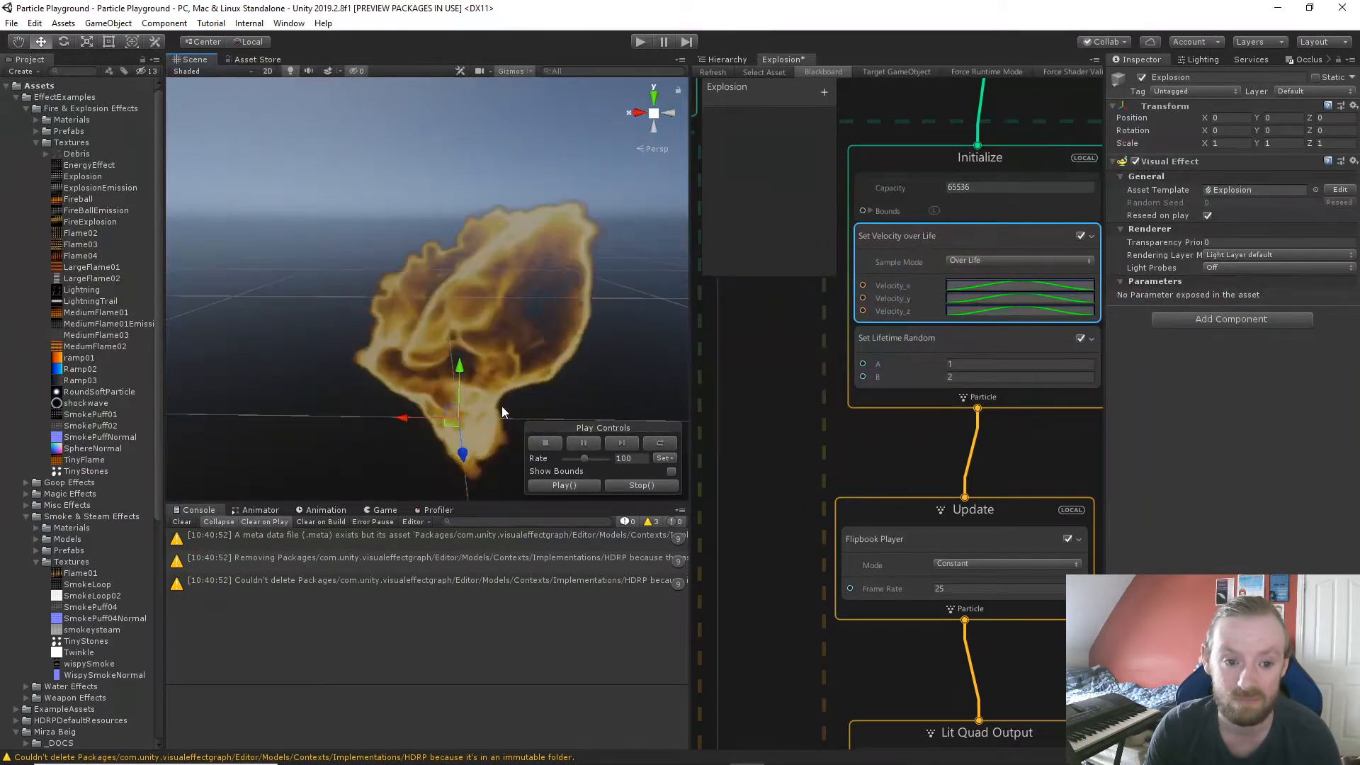
scroll(502, 407, "down", 3)
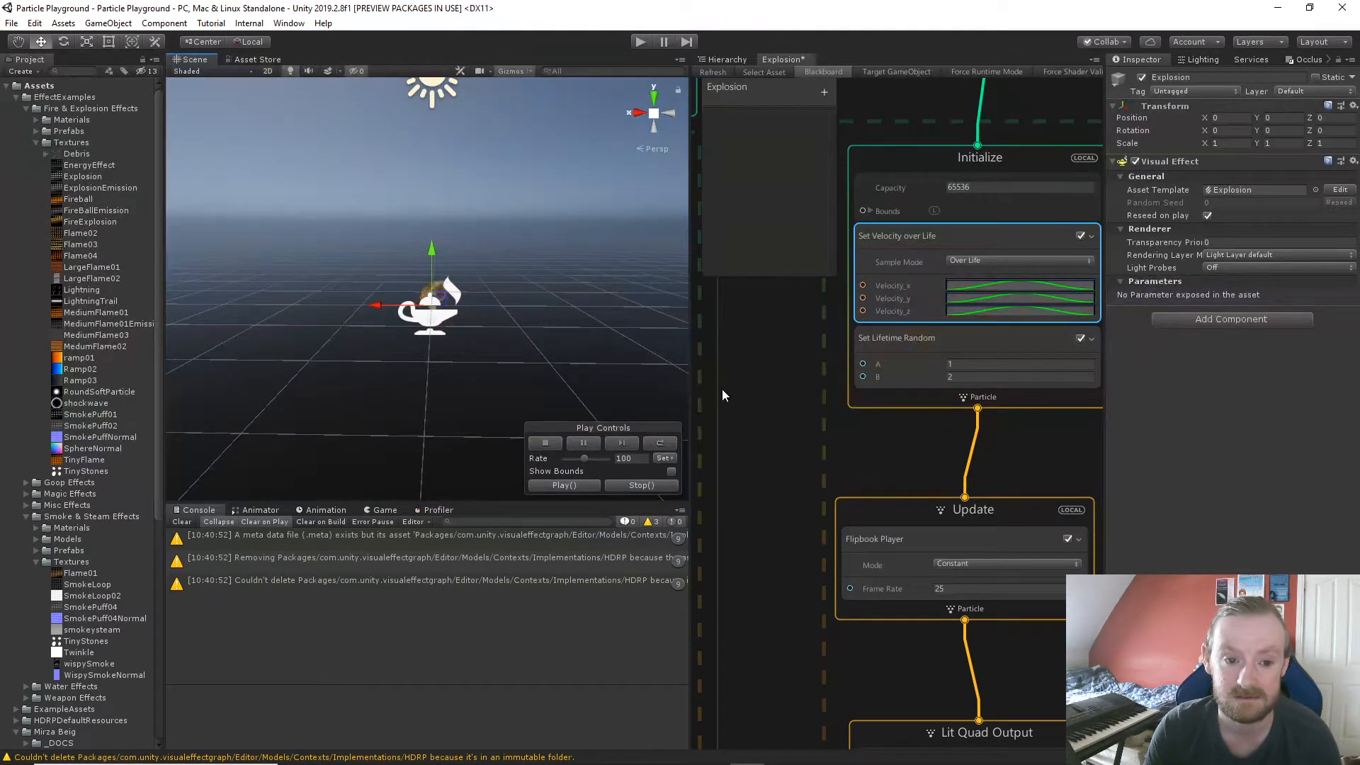
Add an Orient : Along Velocity block to the flame system's Lit Quad Output after viewing the flame from another angle.
left_click_drag(624, 372, 738, 371, "alt")
key("d")
right_click_drag(738, 371, 785, 466)
key("w")
key("a")
key("s")
key("d")
middle_click_drag(785, 466, 814, 305)
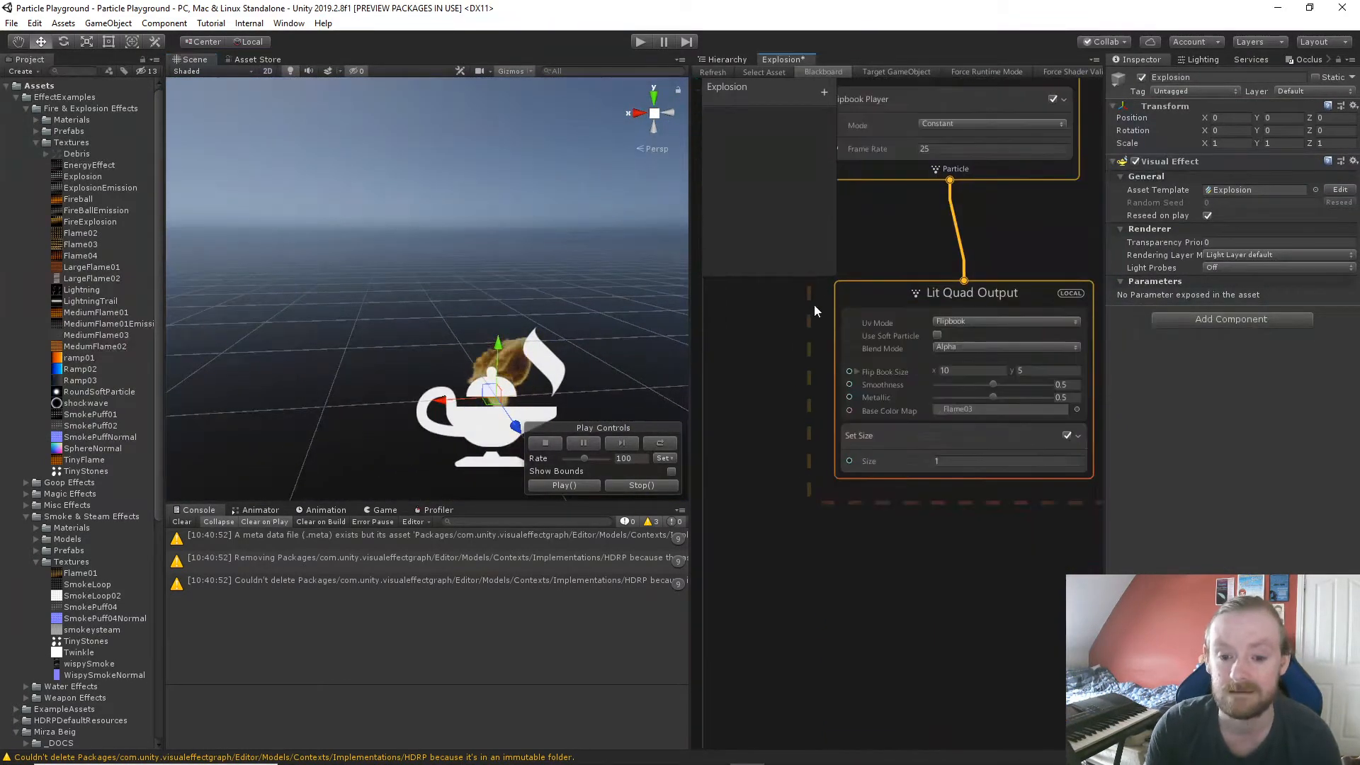
left_click(913, 302)
key("space")
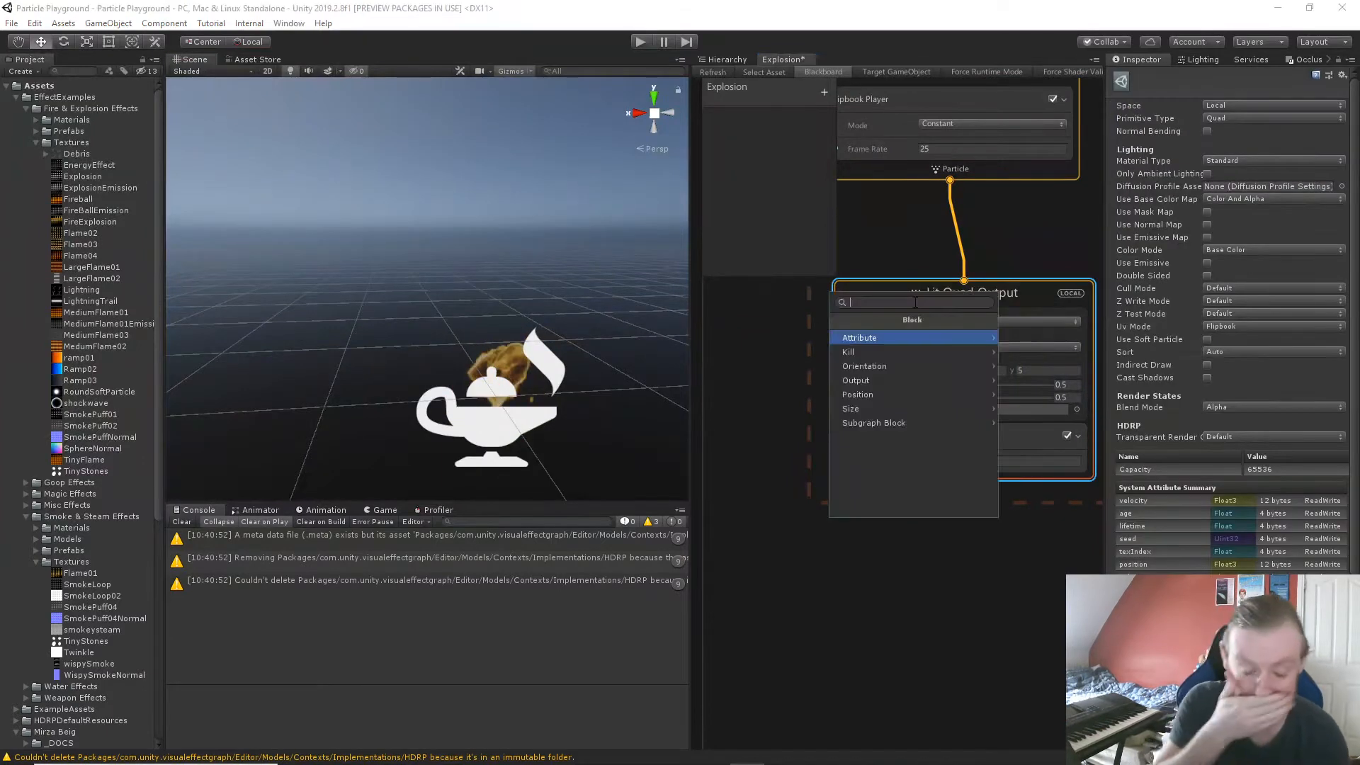
type("orie")
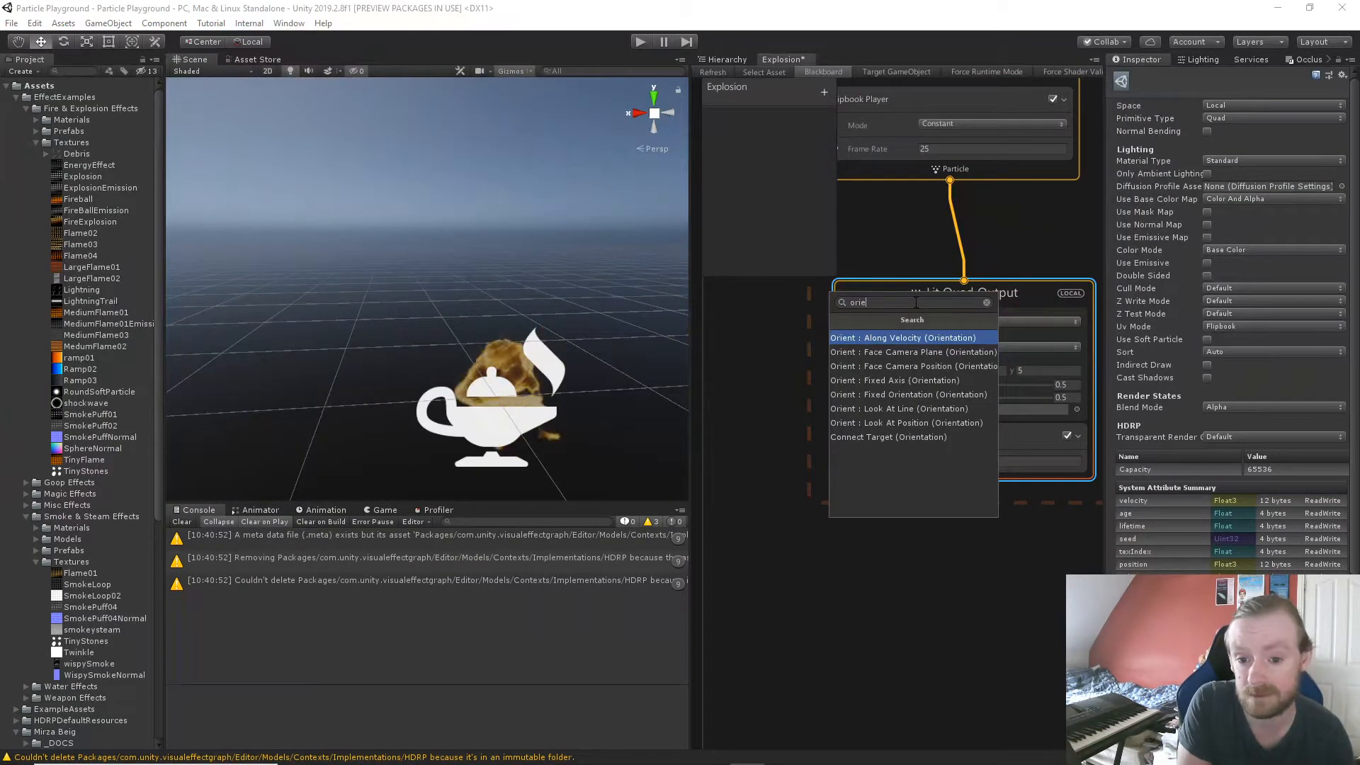
key("Return")
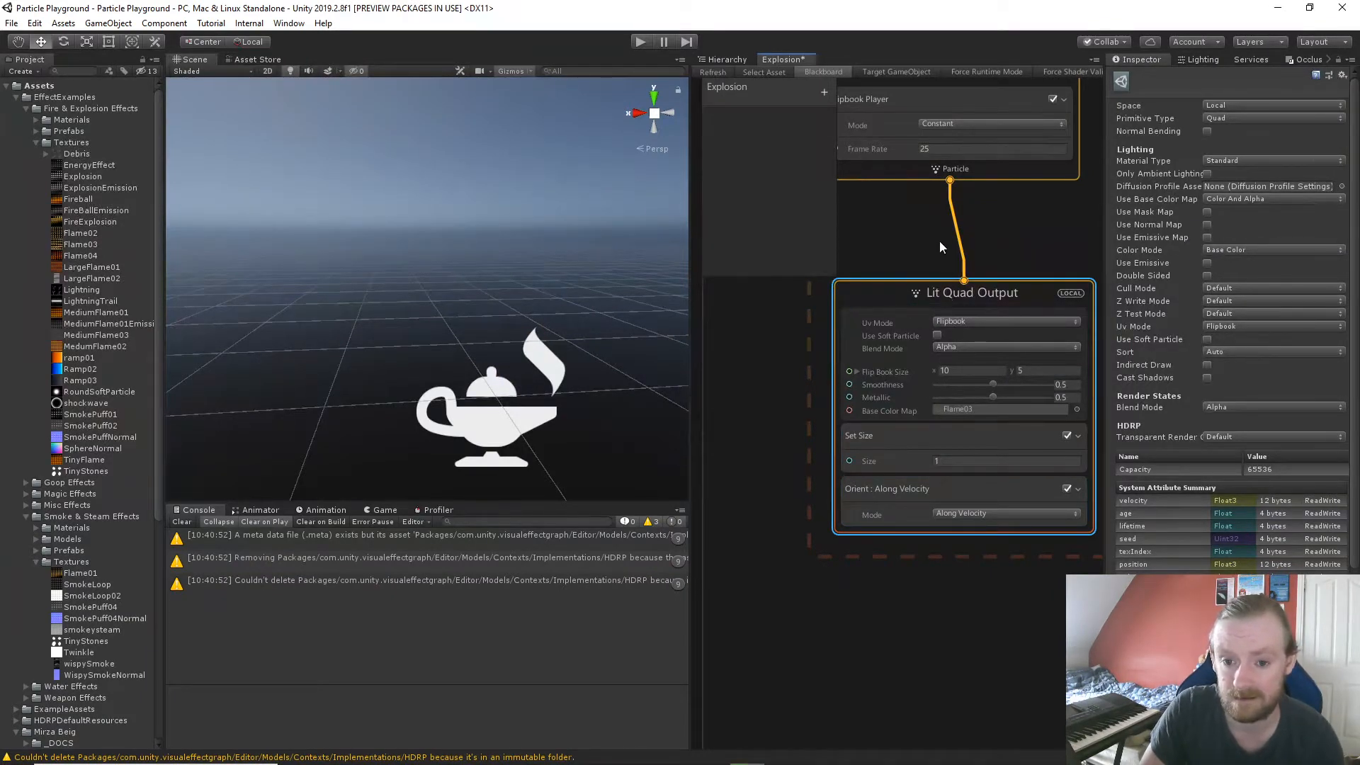
Delete the Set Velocity over Life block from the flame system's Initialize context.
mouse_move(940, 241)
middle_mouse_down()
mouse_move(982, 476)
mouse_move(889, 461)
mouse_move(918, 520)
mouse_move(899, 228)
middle_mouse_up()
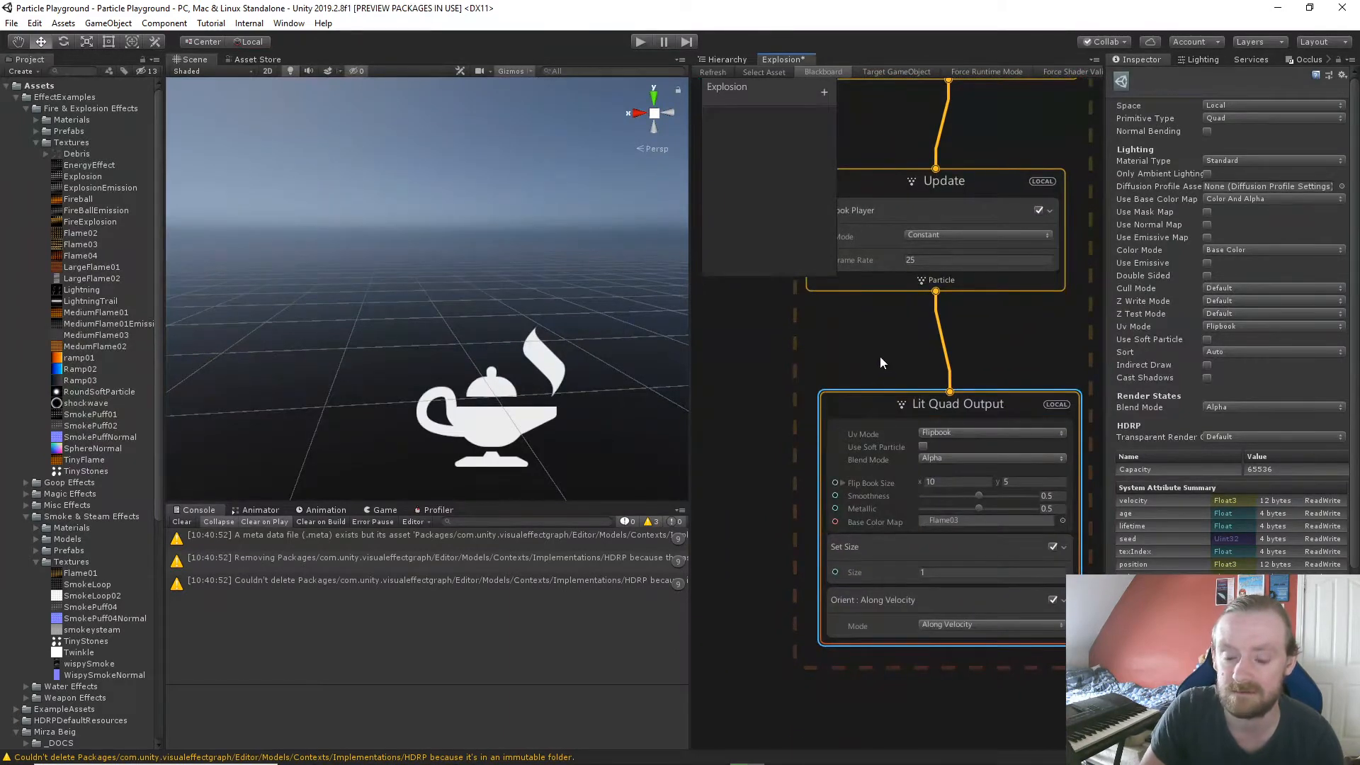
middle_click_drag(882, 363, 900, 547)
middle_click_drag(896, 311, 895, 478)
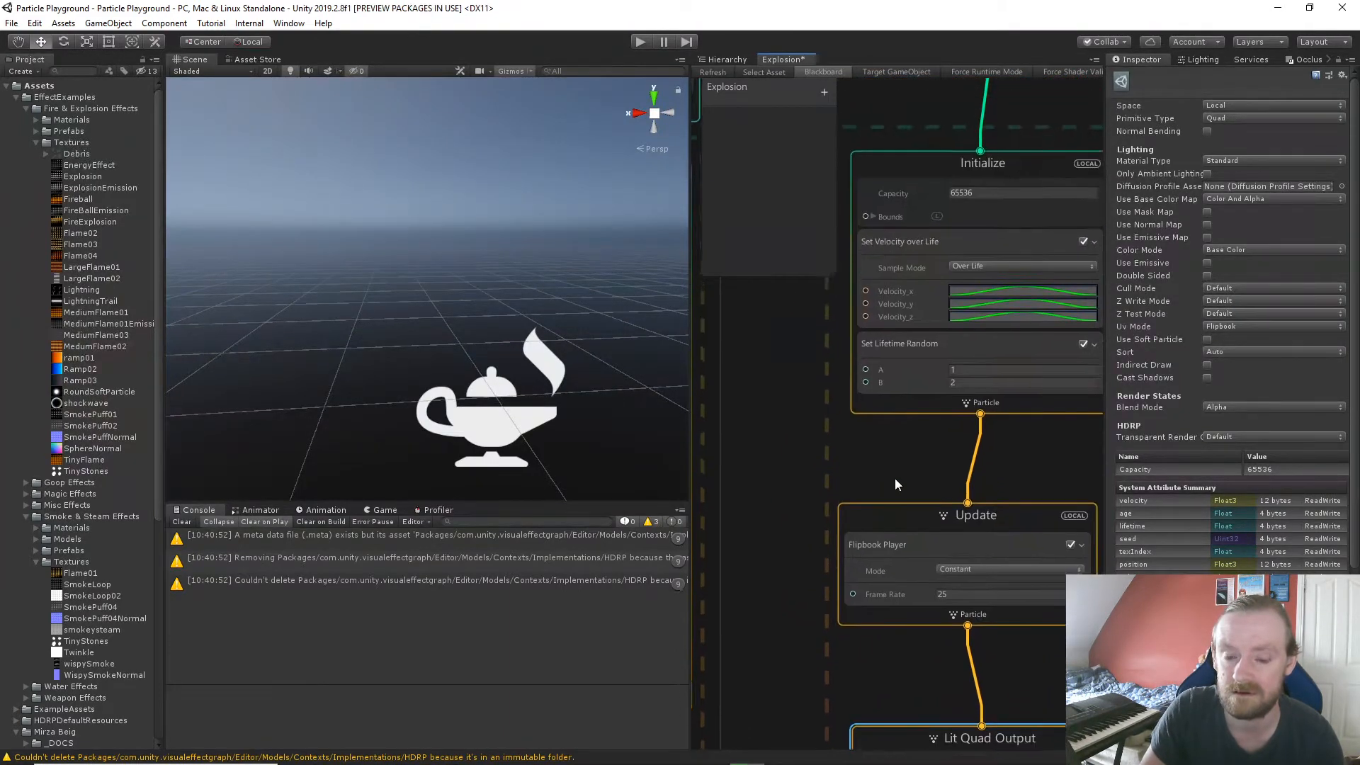
left_click(916, 252)
key("Delete")
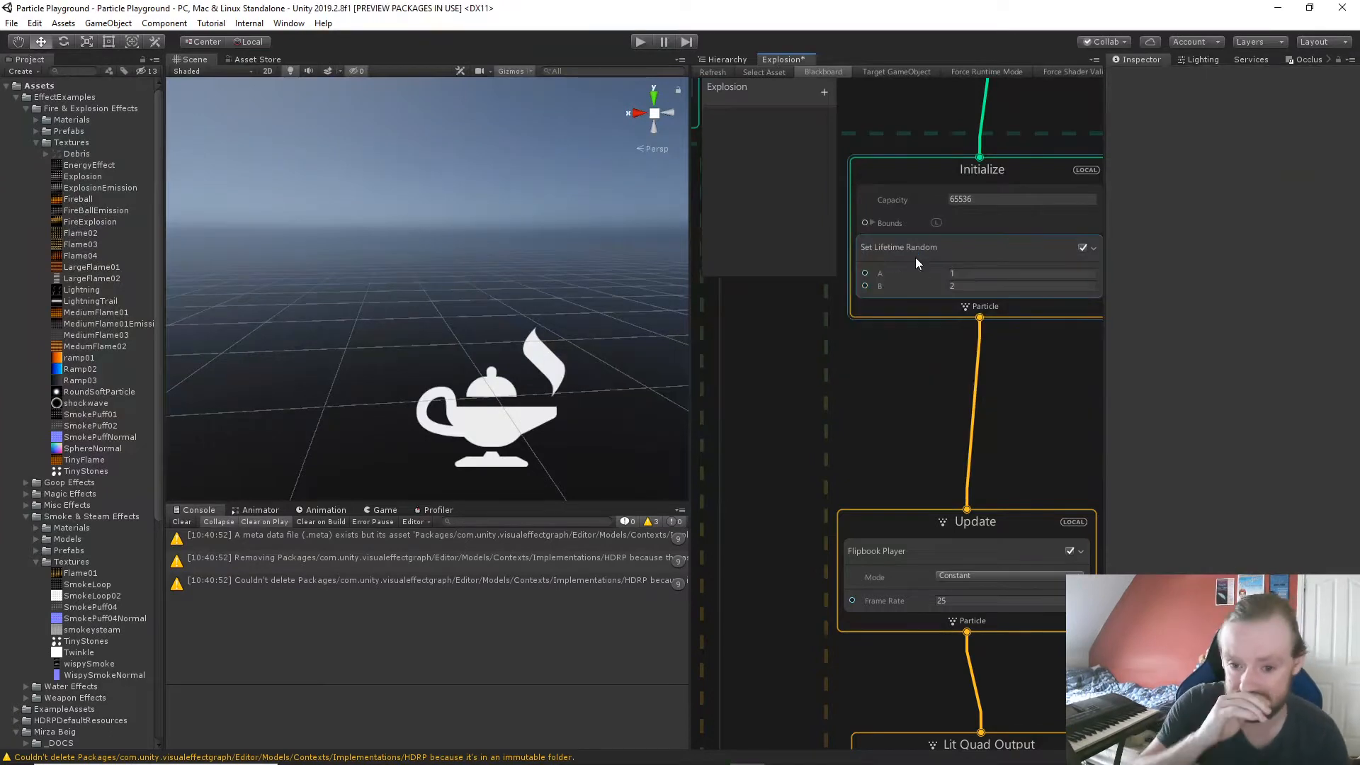
Add an Add Velocity Random block to the flame system's Initialize context.
left_click(938, 163)
key("space")
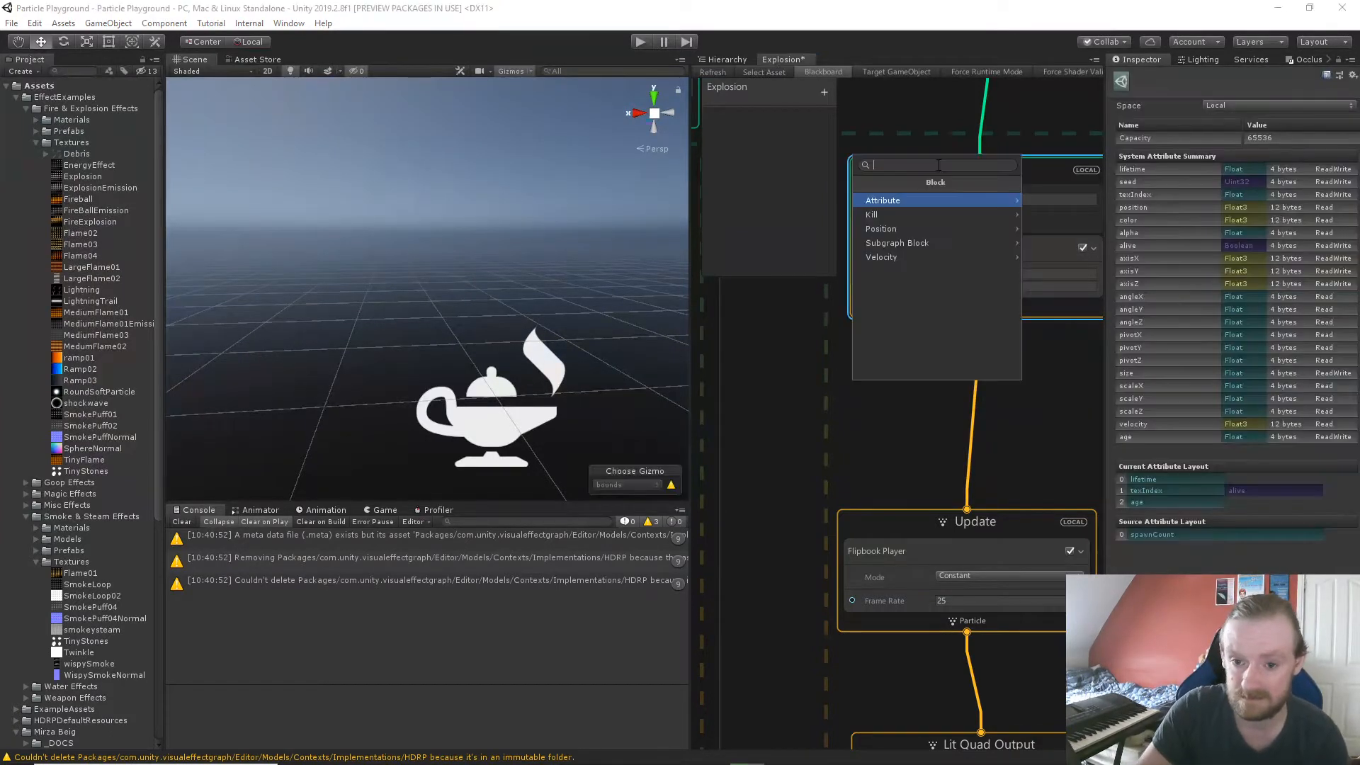
type("add velo")
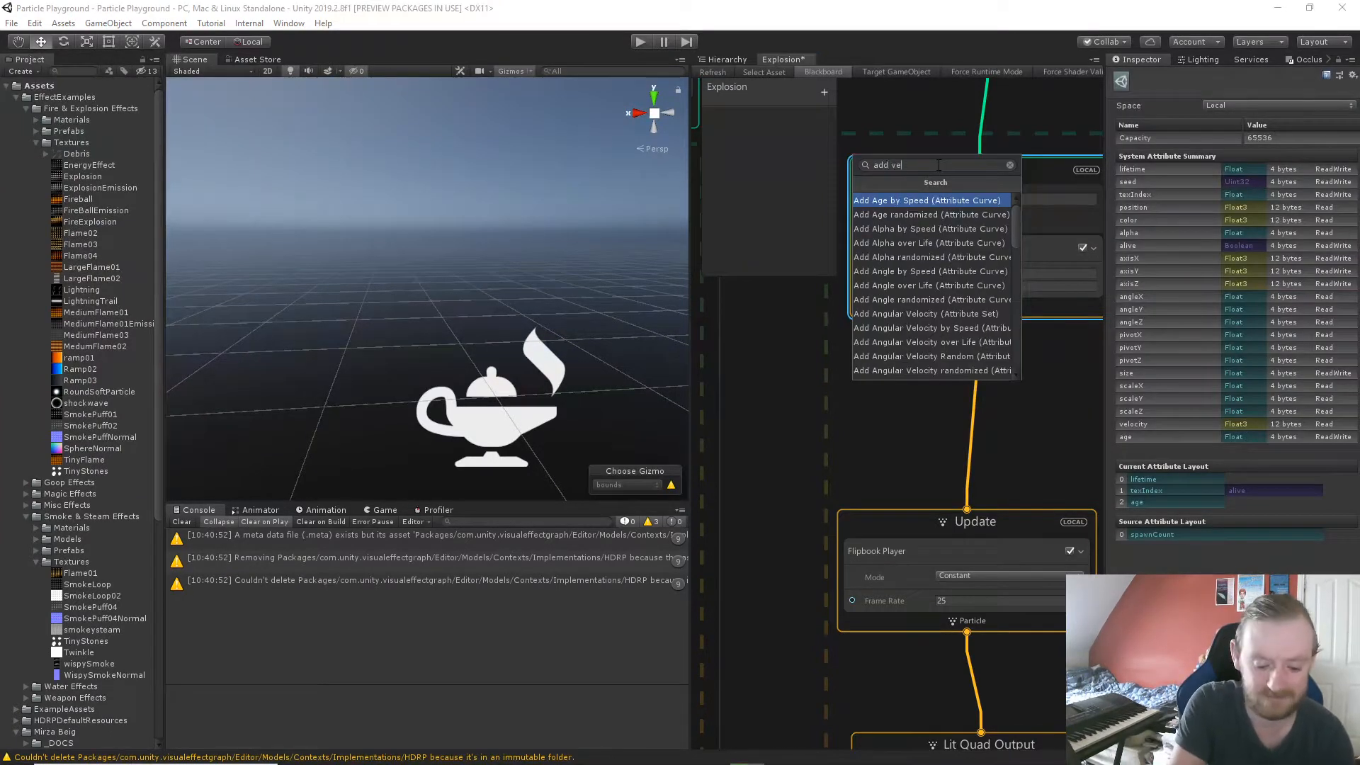
key("Down")
key("Down")
key("Down")
key("Down")
key("Down")
key("Down")
key("Down")
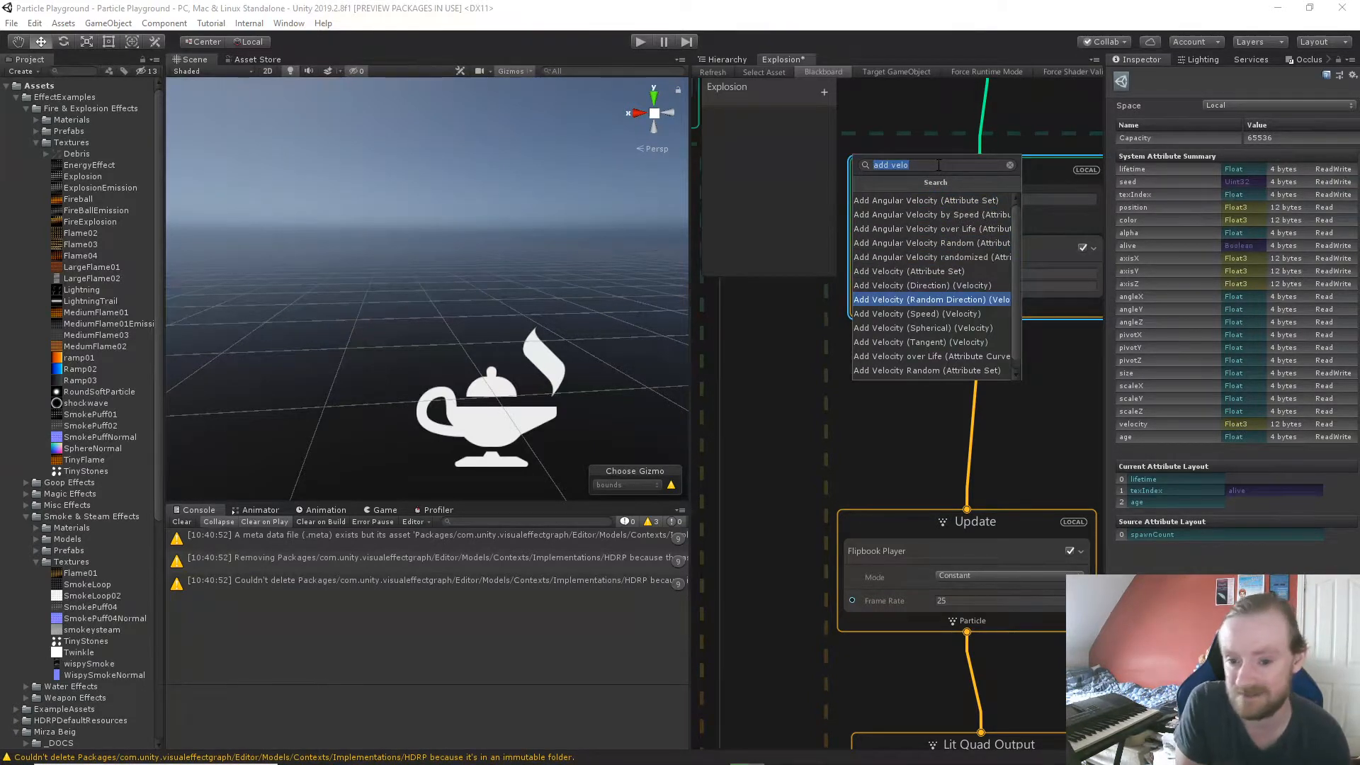
key("Down")
key("Down")
key("Down")
key("Down")
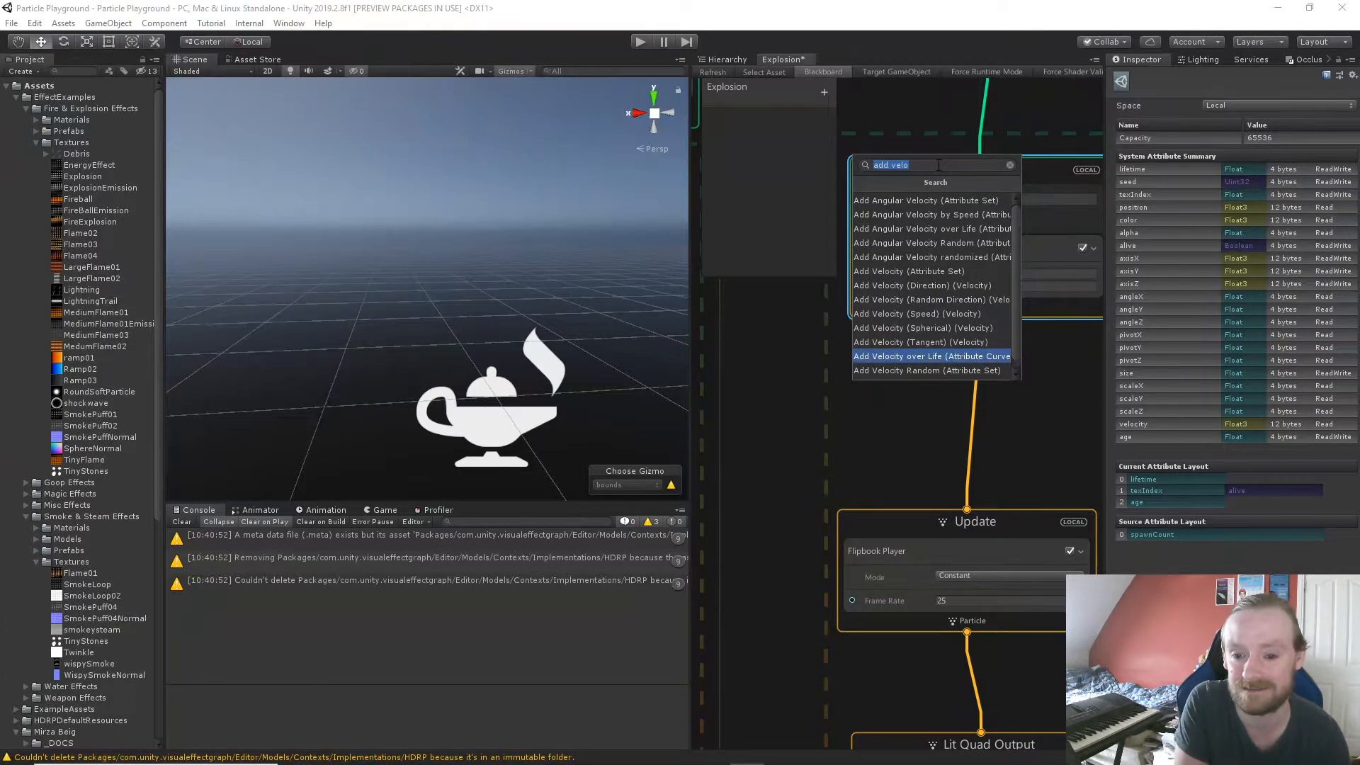
key("Down")
key("Return")
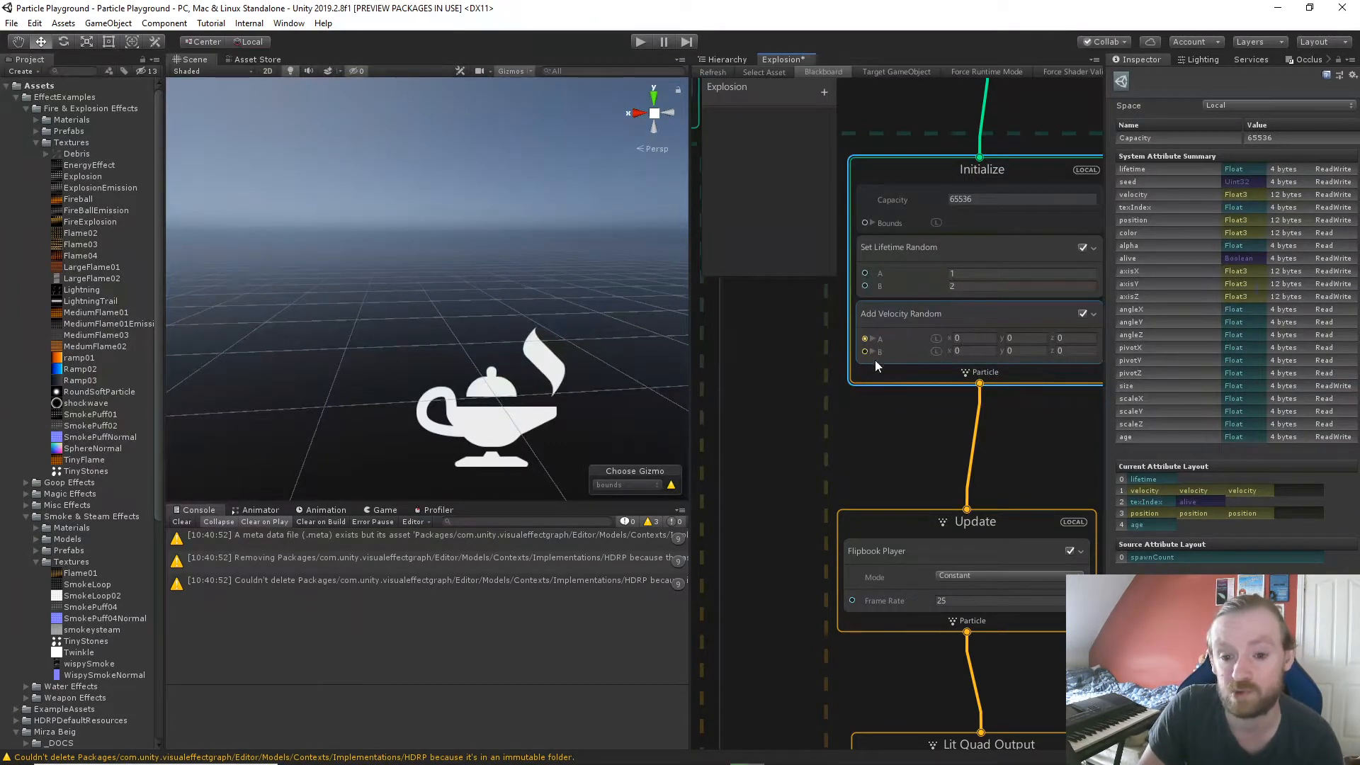
Set Add Velocity Random's A to 0.1 and B to 5 on all three axes and check the flame in the scene.
left_click(992, 338)
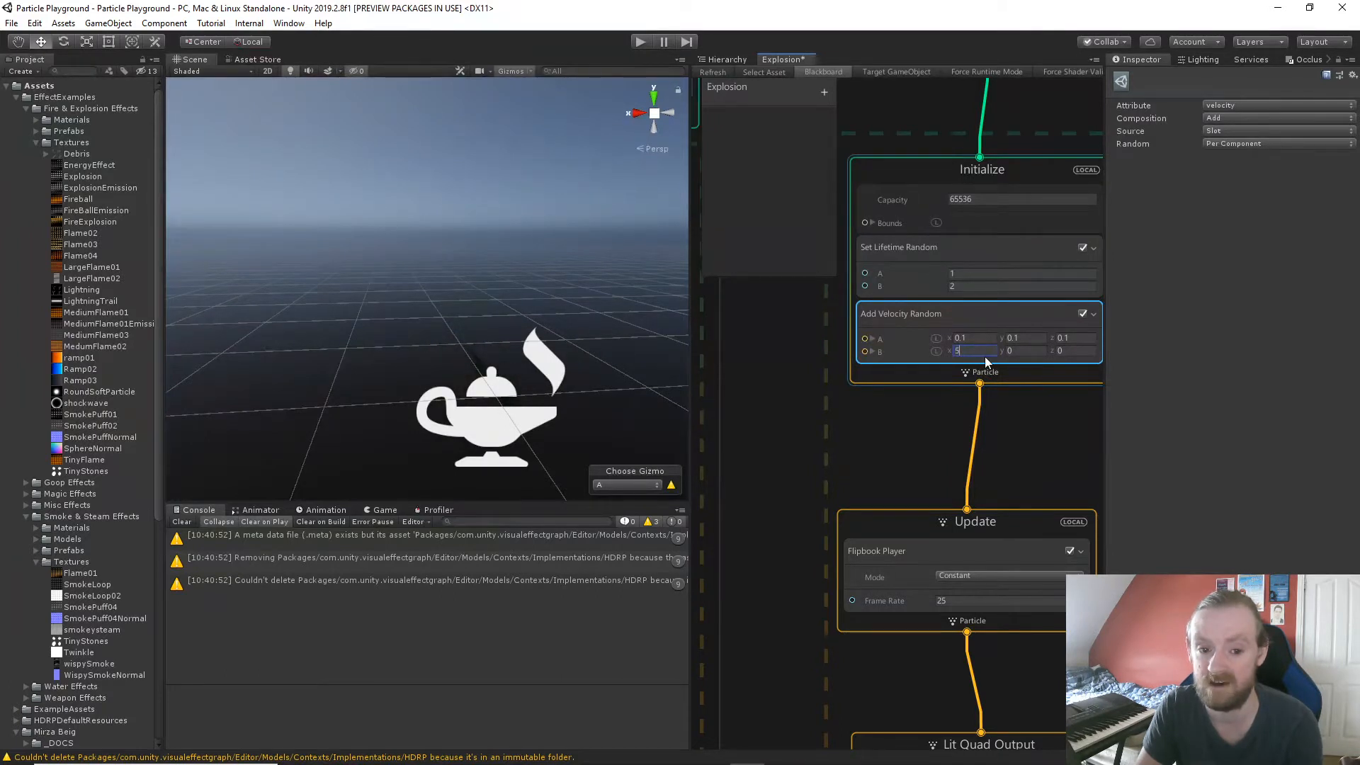
left_click(1057, 351)
type("5")
scroll(645, 333, "down", 4)
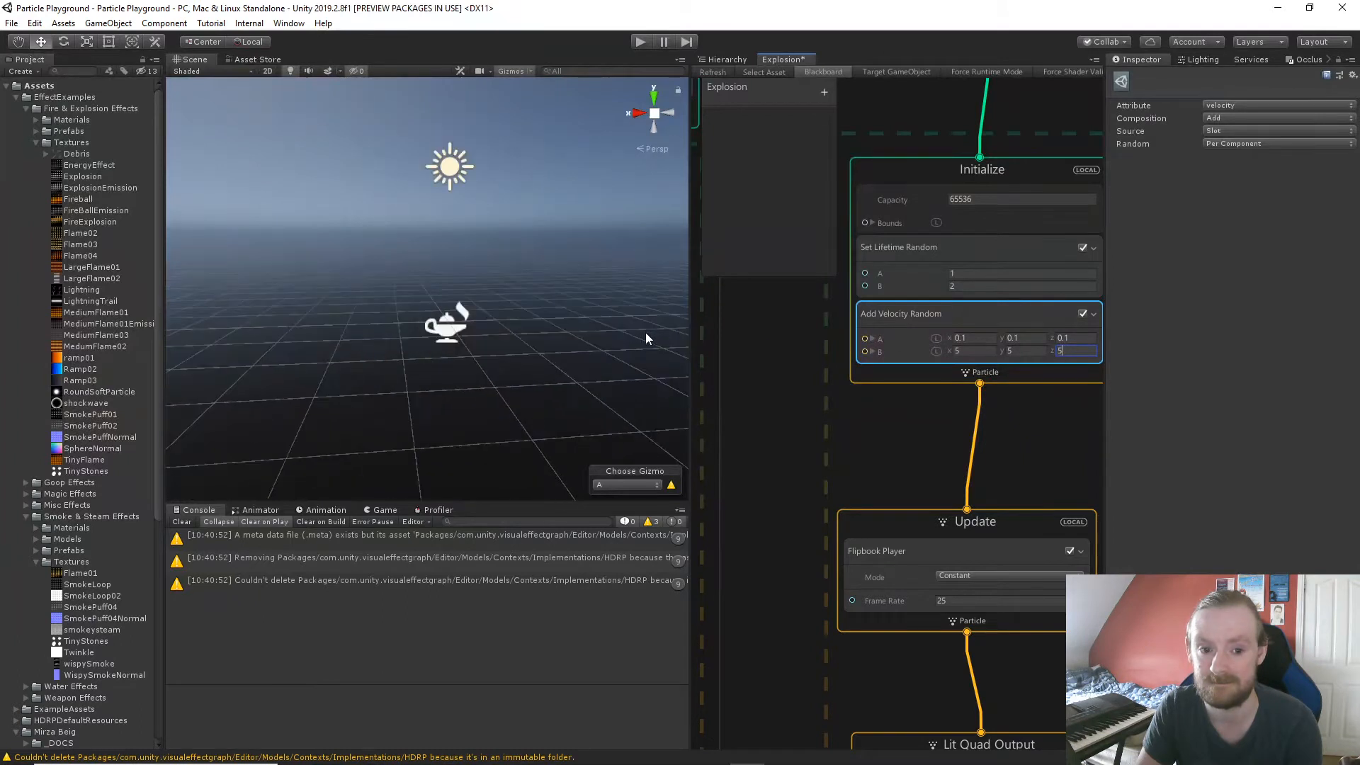
scroll(659, 340, "up", 2)
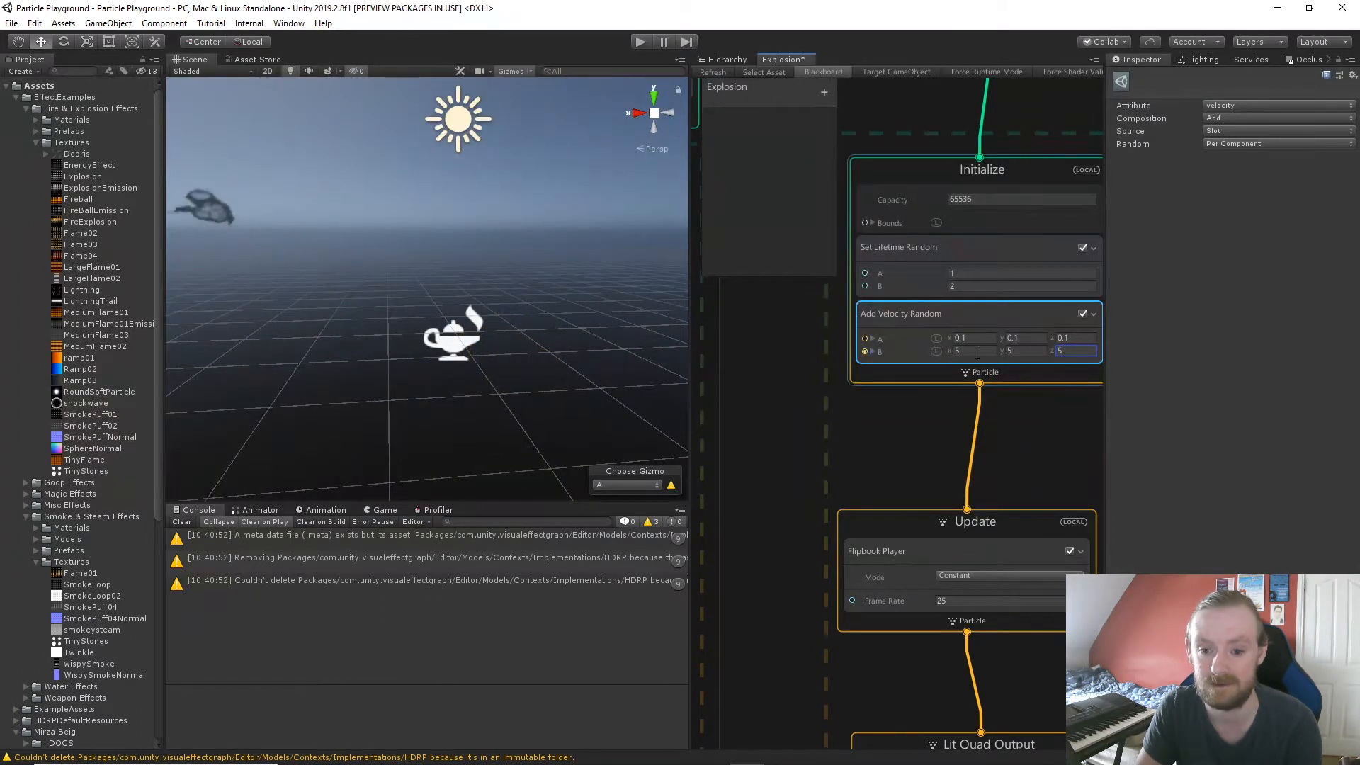
Lower Add Velocity Random's B to 1 on all three axes and inspect the flame more closely.
left_click(1090, 350)
type("1")
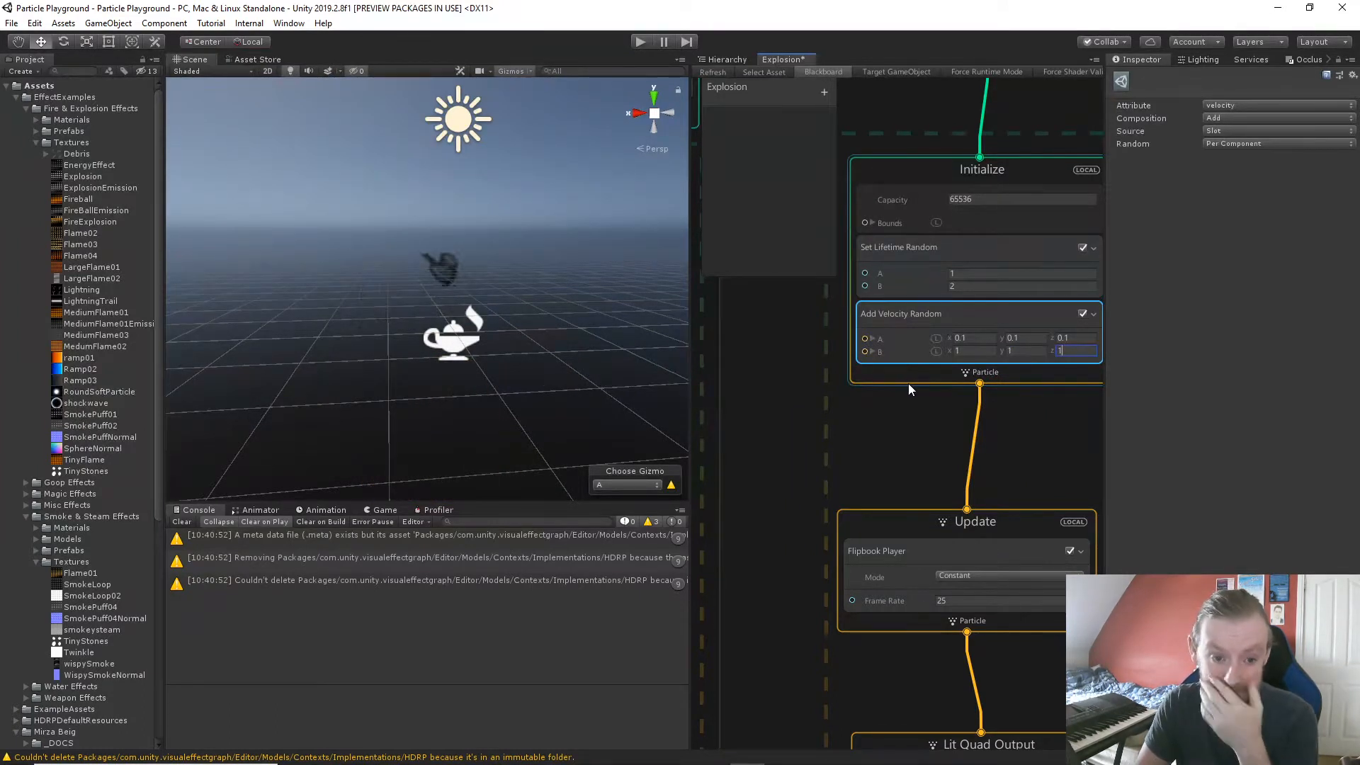
scroll(386, 298, "up", 3)
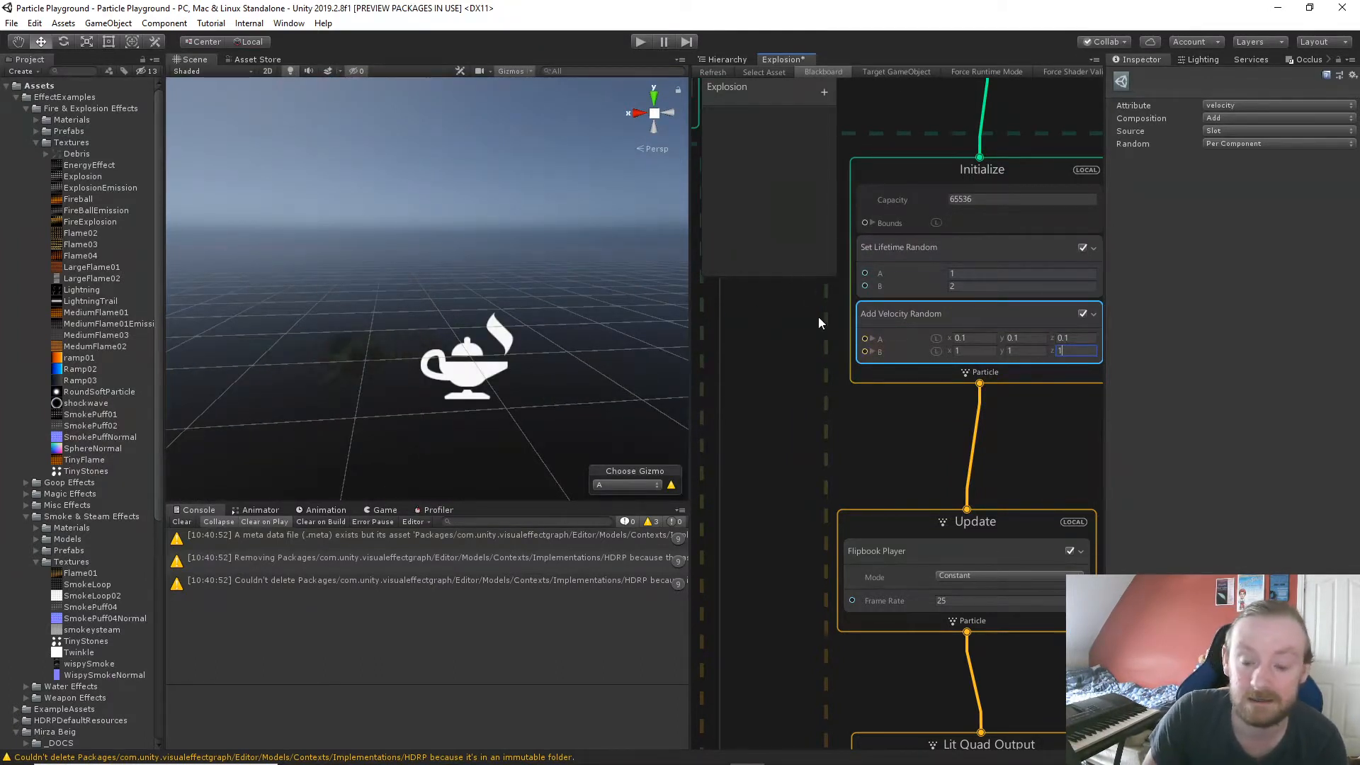
Set the flame Spawn context's Periodic Burst Count to 100 and inspect the burst from near and far.
middle_click_drag(818, 322, 821, 536)
left_click(952, 409)
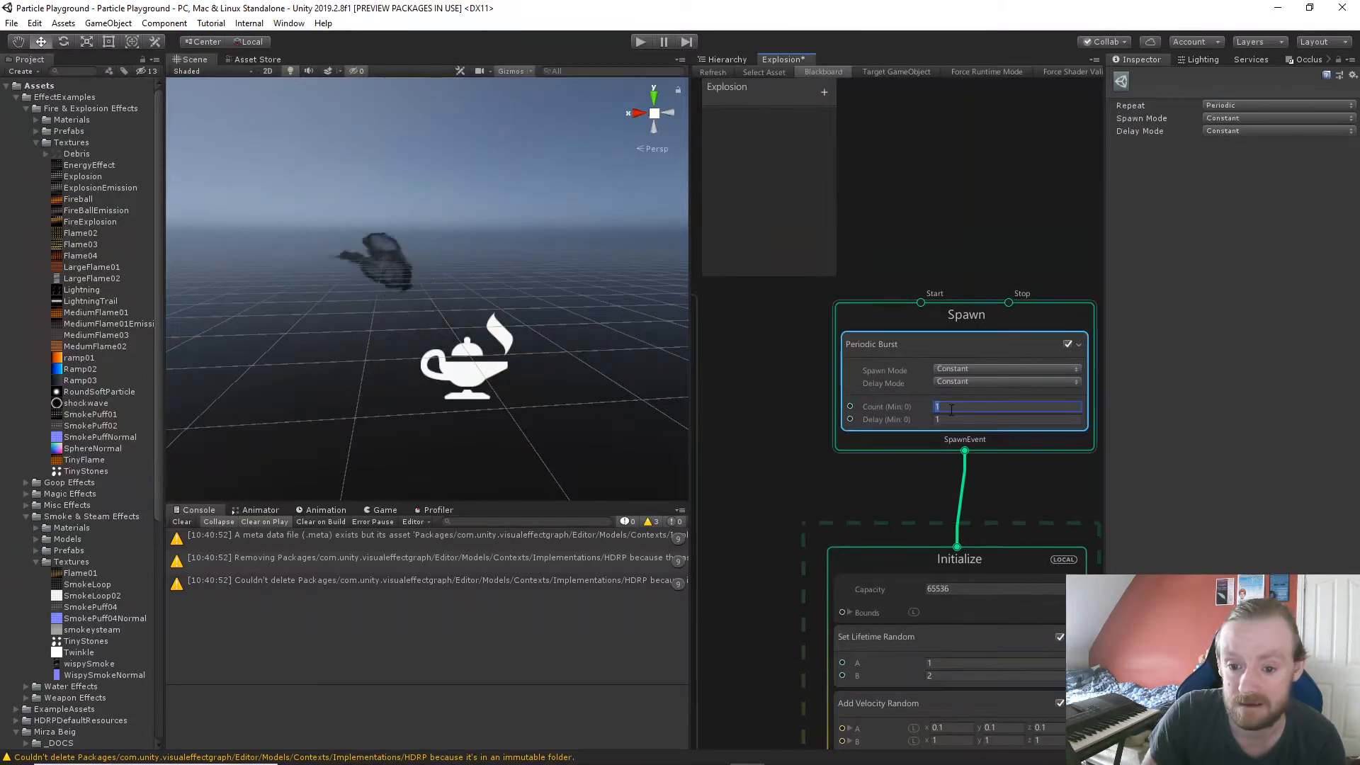
type("100")
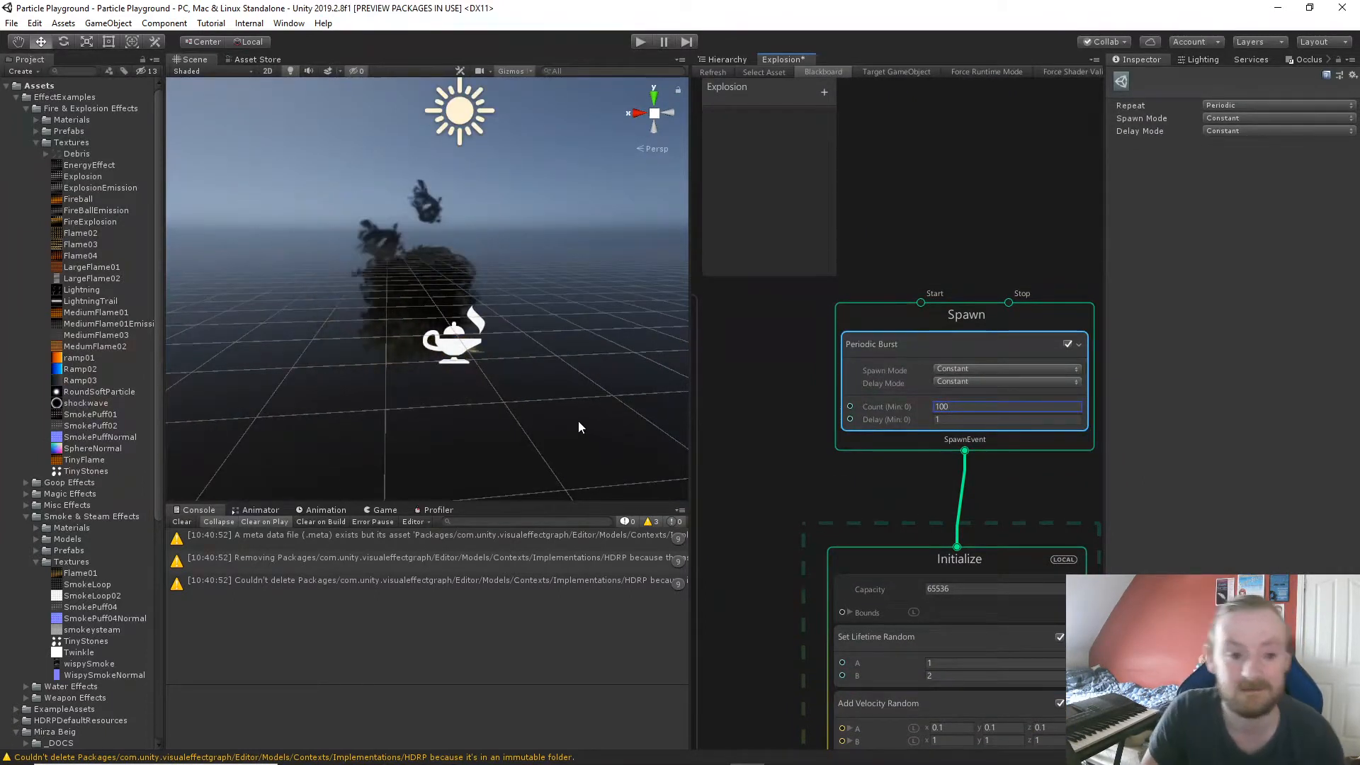
scroll(531, 424, "up", 2)
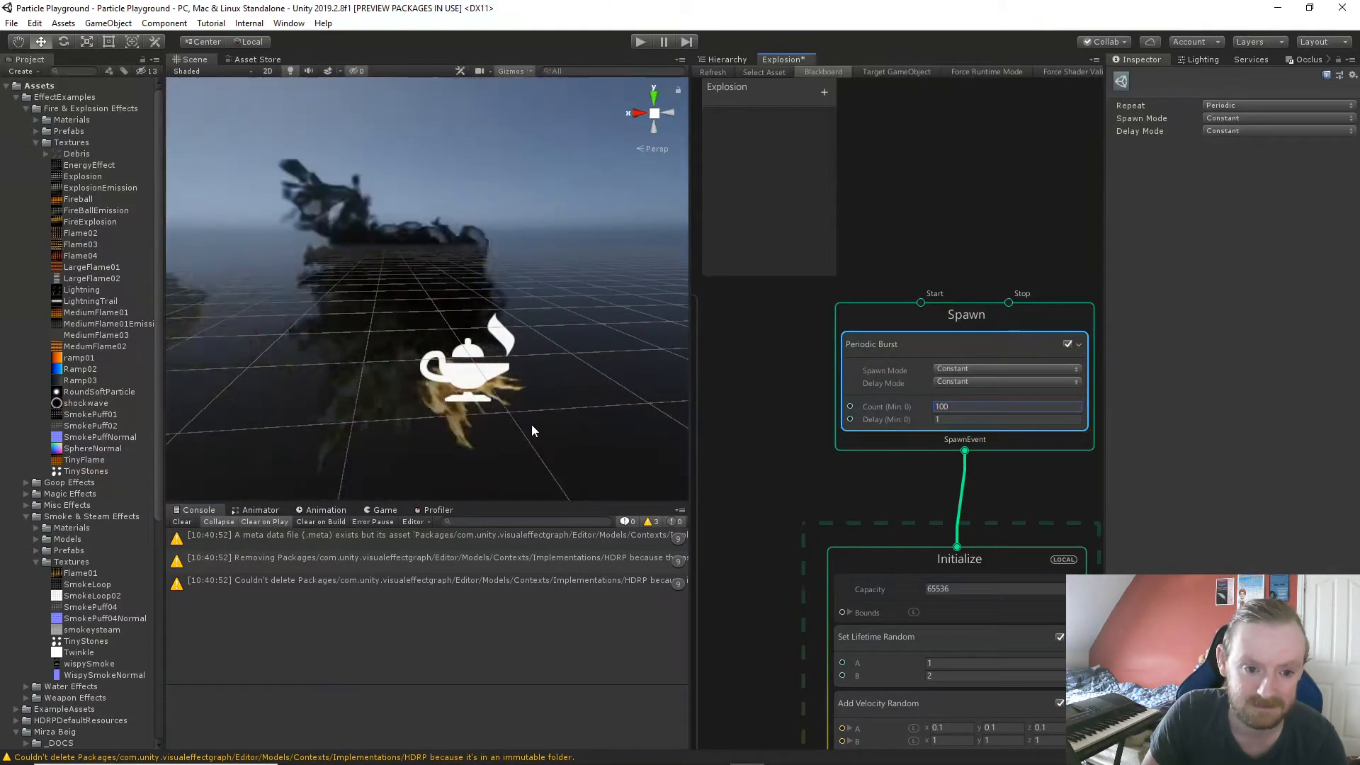
scroll(531, 423, "down", 2)
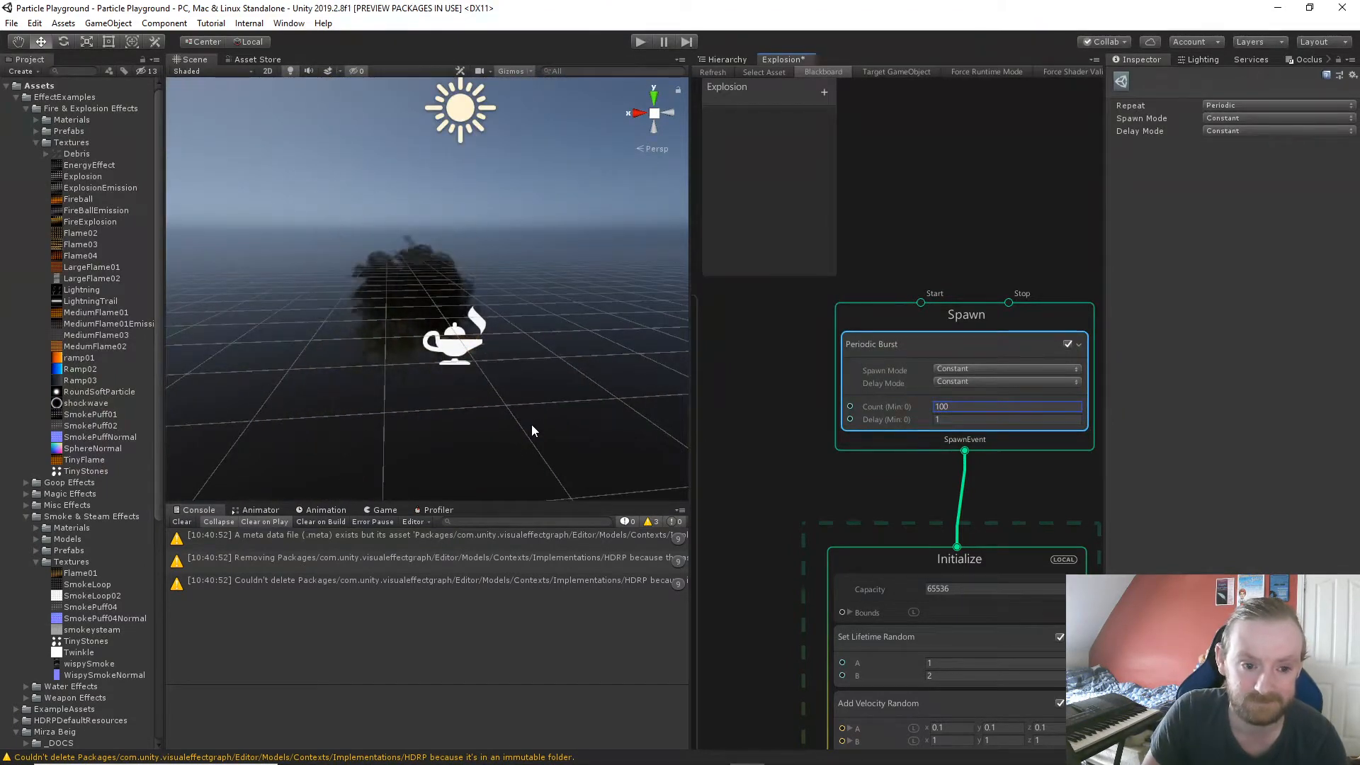
mouse_move(464, 410)
right_mouse_down()
mouse_move(830, 402)
mouse_move(836, 444)
mouse_move(496, 425)
mouse_move(468, 408)
right_mouse_up()
key("a")
key("d")
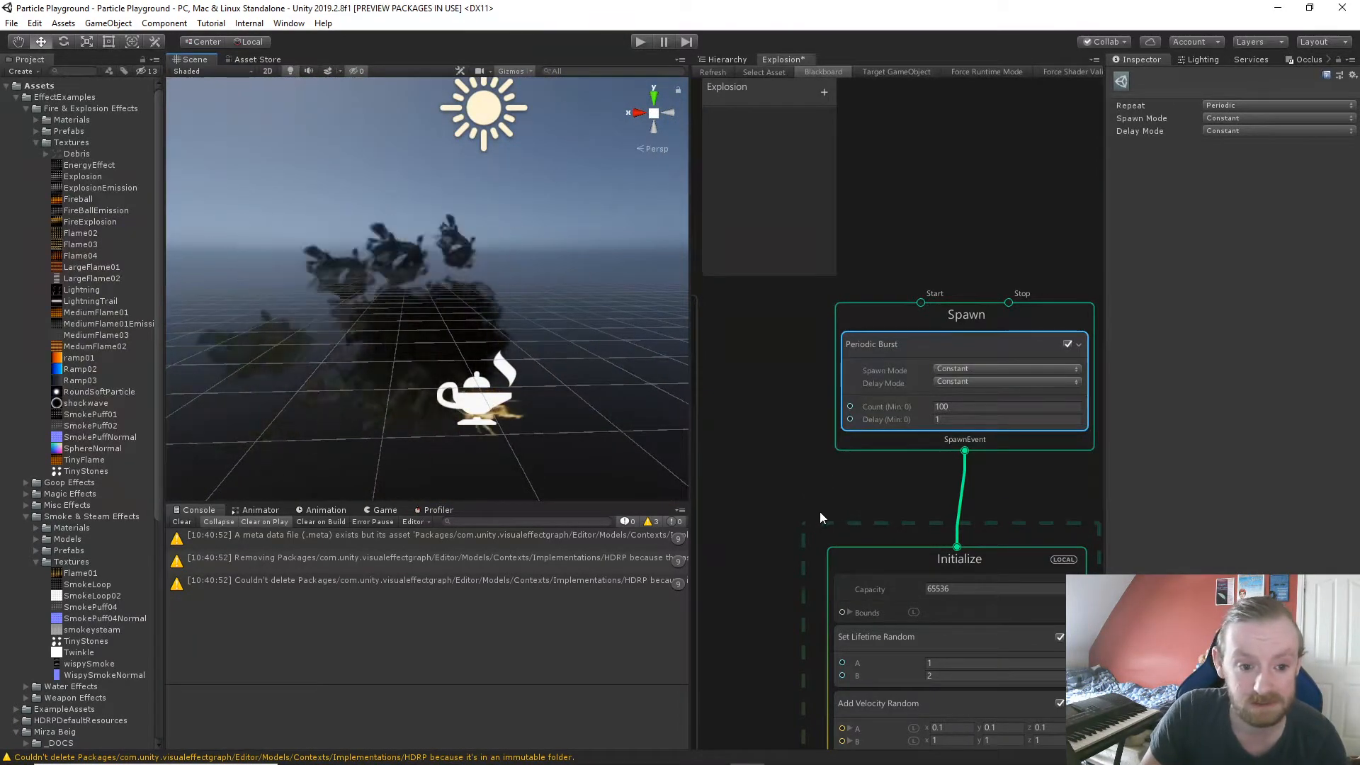
Switch the flame Lit Quad Output's Orient block Mode to Face Camera Plane.
middle_click_drag(821, 507, 828, 284)
mouse_move(845, 450)
middle_mouse_down()
mouse_move(844, 223)
mouse_move(853, 356)
middle_mouse_up()
middle_click_drag(856, 428, 844, 241)
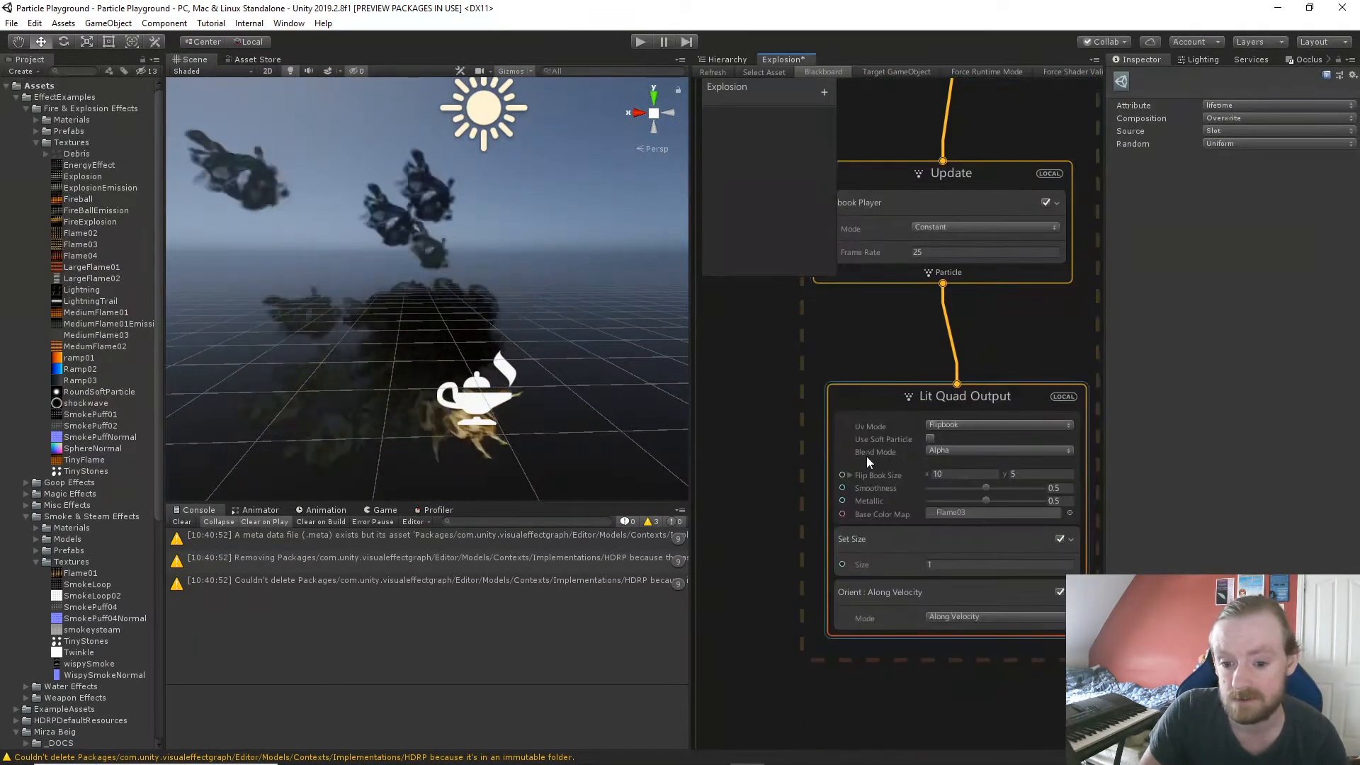
left_click(1060, 617)
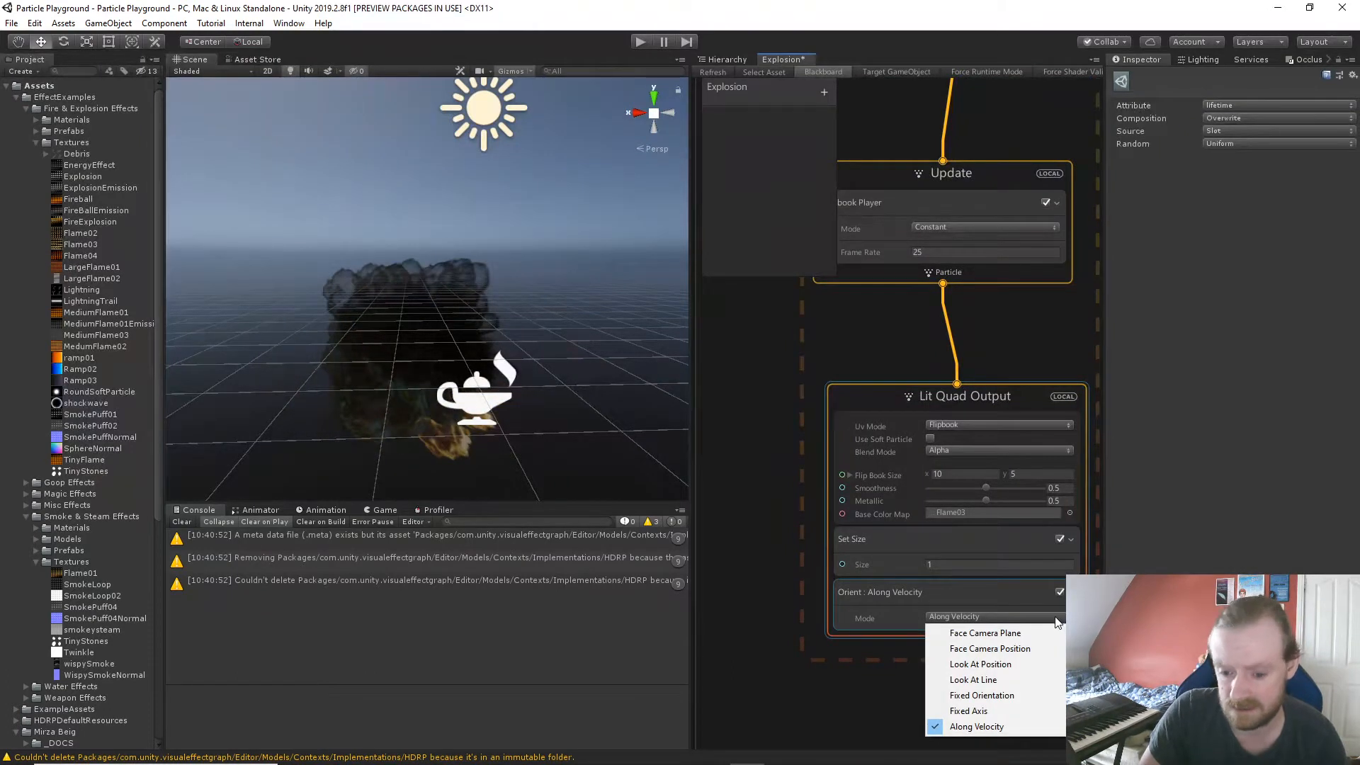
left_click(1003, 640)
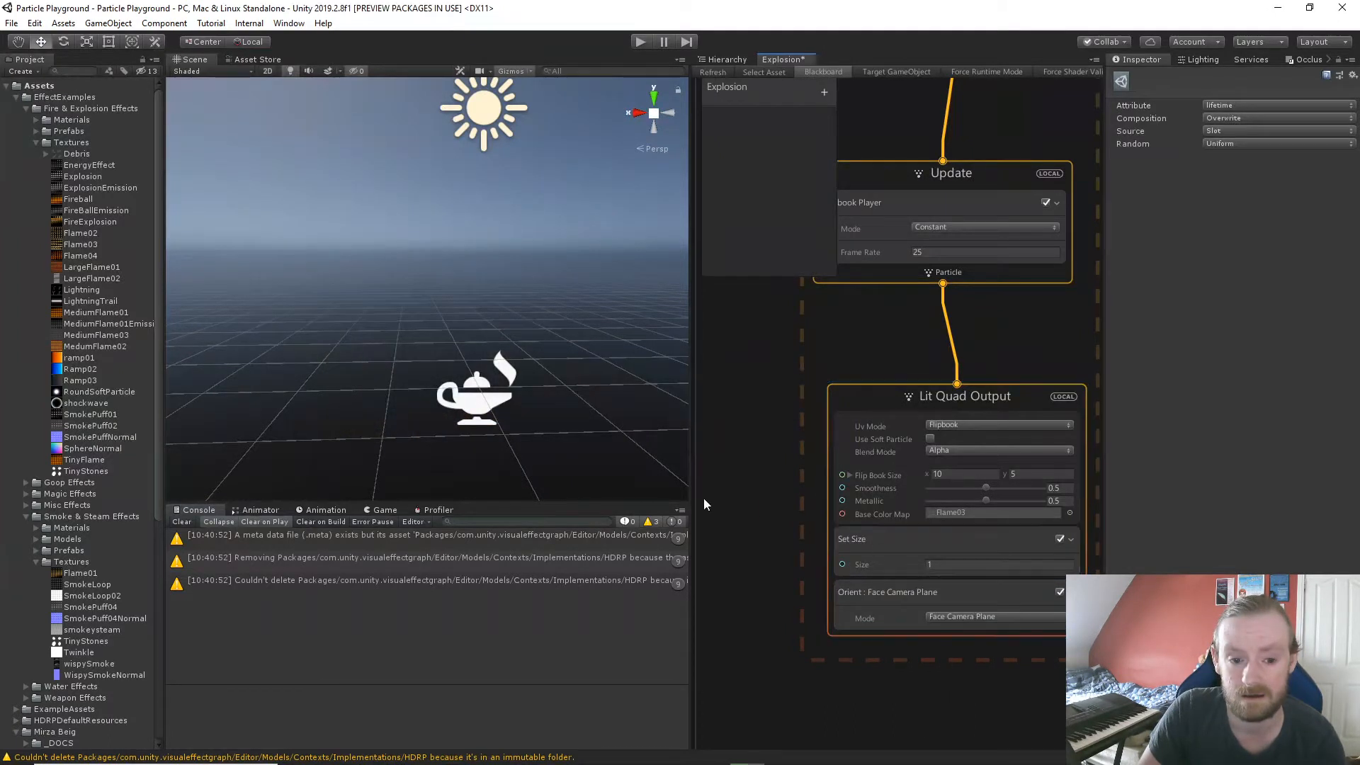
Select the Explosion effect in the scene, play it and examine the flame burst from another angle.
left_click(462, 404)
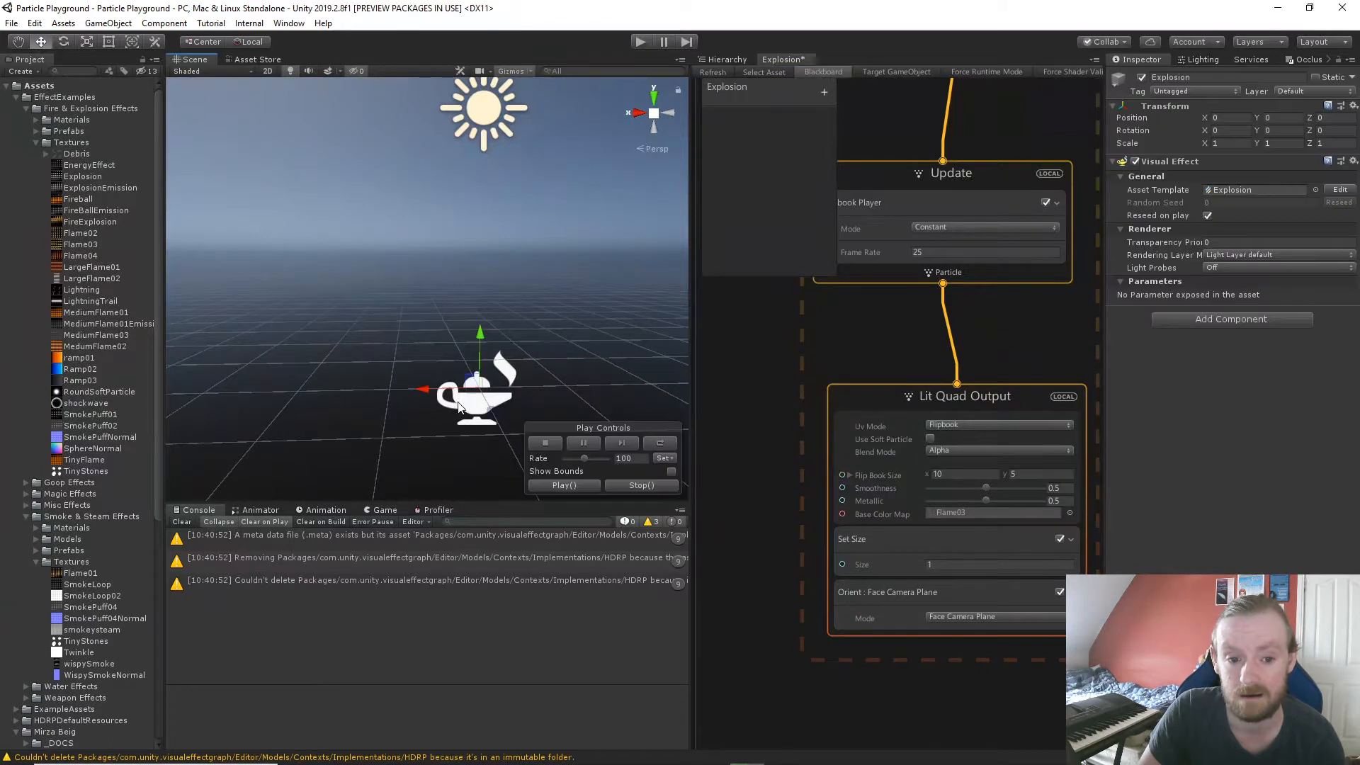
left_click(564, 486)
left_click_drag(446, 379, 511, 374, "alt")
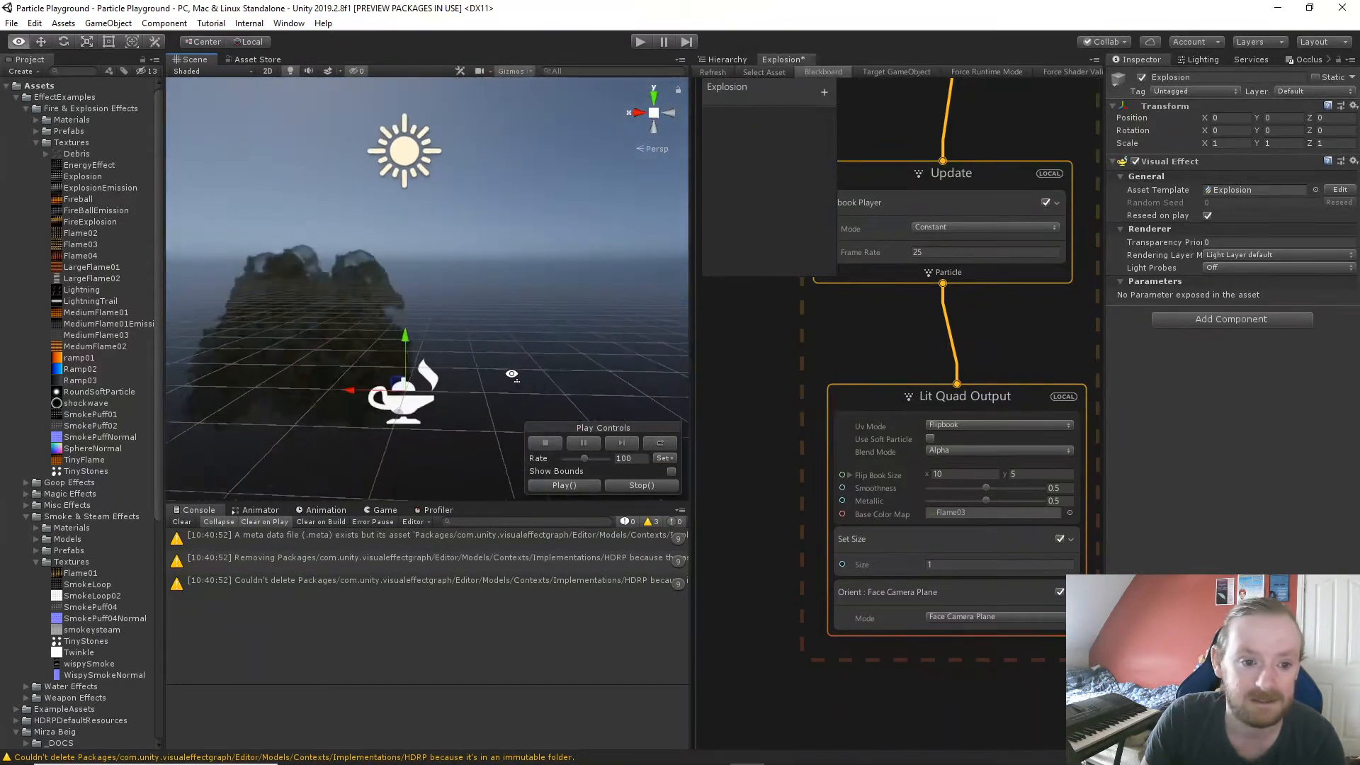
right_click_drag(512, 374, 515, 368)
key("a")
Move the scene's Directional Light sideways to about X 2.3, Y 3, Z 1.33.
left_click(479, 144)
right_click_drag(539, 236, 537, 227)
key("s")
left_click_drag(435, 170, 292, 173)
Rotate the Directional Light to about X 20, Y -144, Z -54 and check how it lights the flames.
key("e")
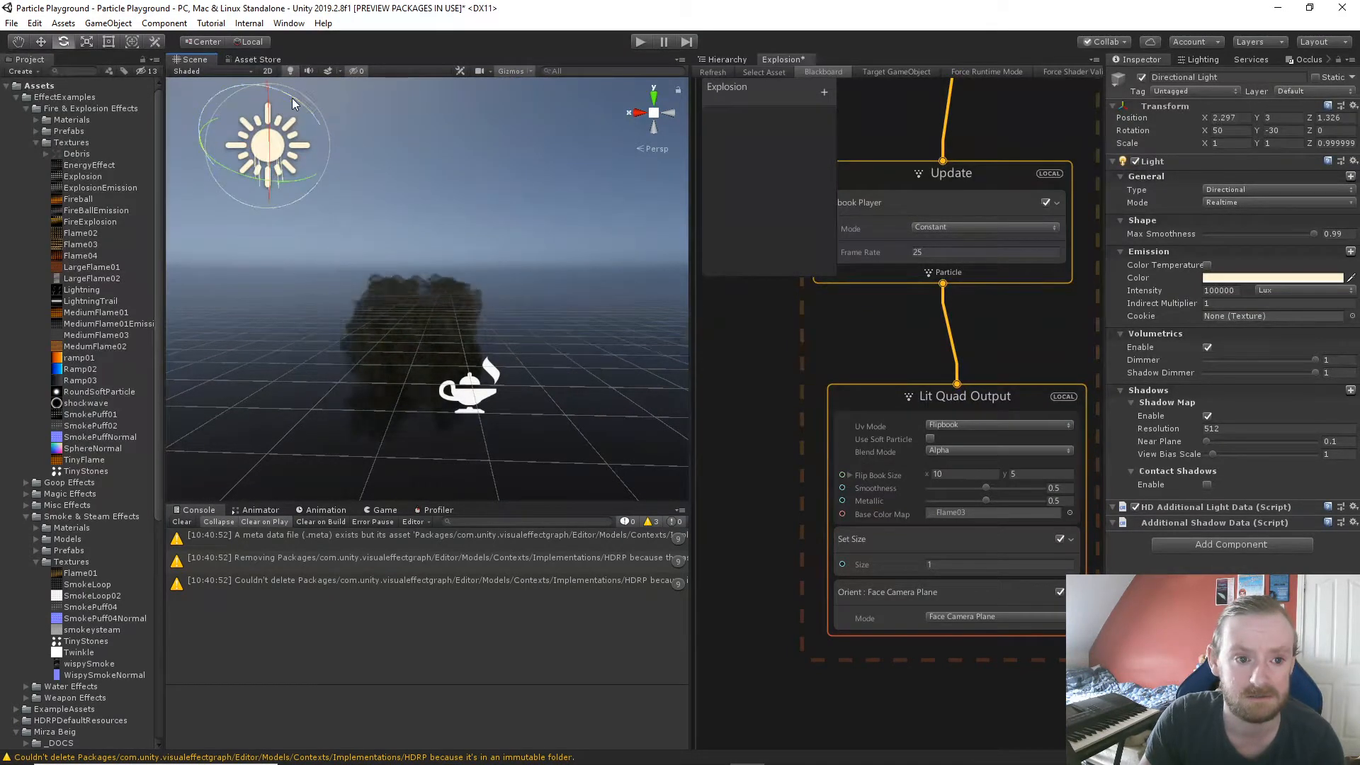
left_click_drag(292, 98, 477, 204)
key("w")
mouse_move(539, 343)
right_mouse_down()
mouse_move(549, 312)
mouse_move(557, 331)
right_mouse_up()
key("s")
key("w")
key("a")
key("s")
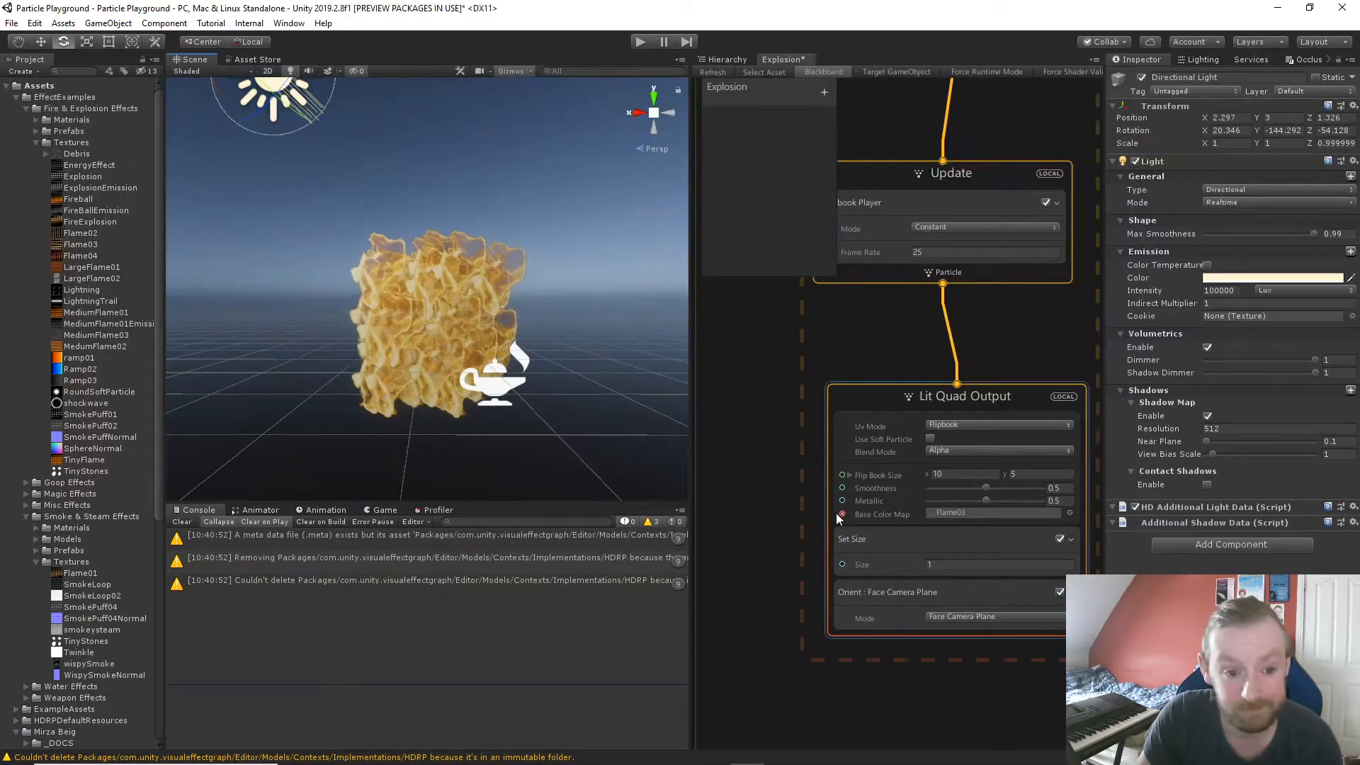
Set the flame Orient block's Mode to Along Velocity and inspect the burst under the rotated light.
left_click(981, 615)
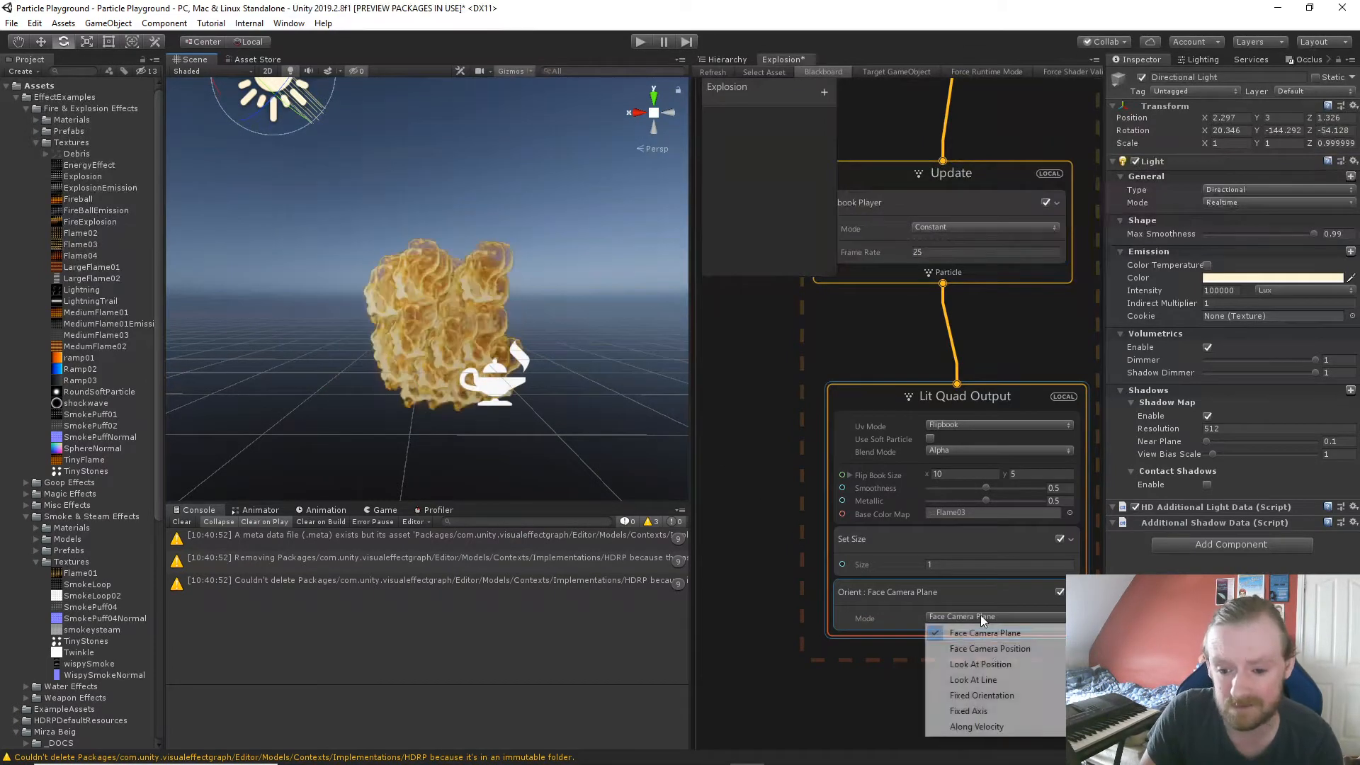
left_click(995, 724)
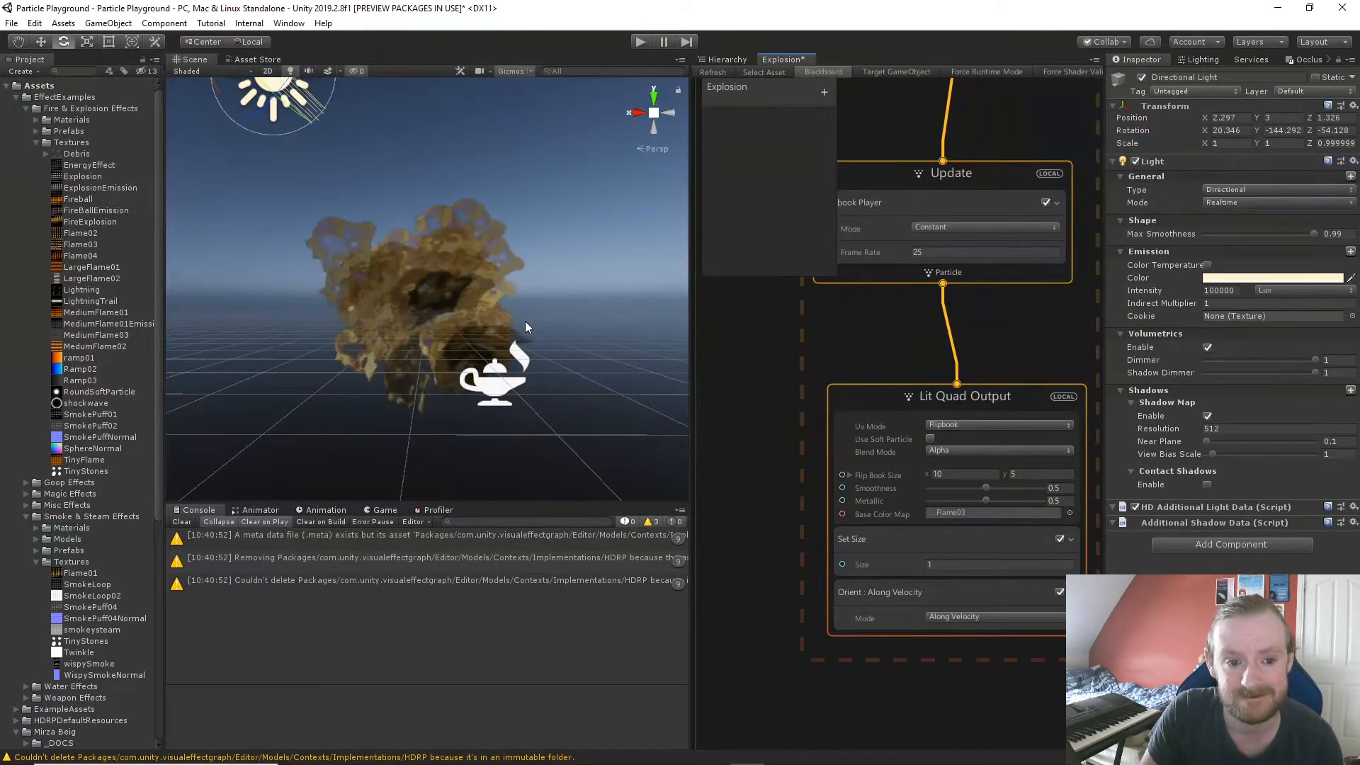
mouse_move(523, 323)
left_mouse_down("alt")
mouse_move(544, 331)
mouse_move(361, 328)
mouse_move(514, 333)
left_mouse_up("alt")
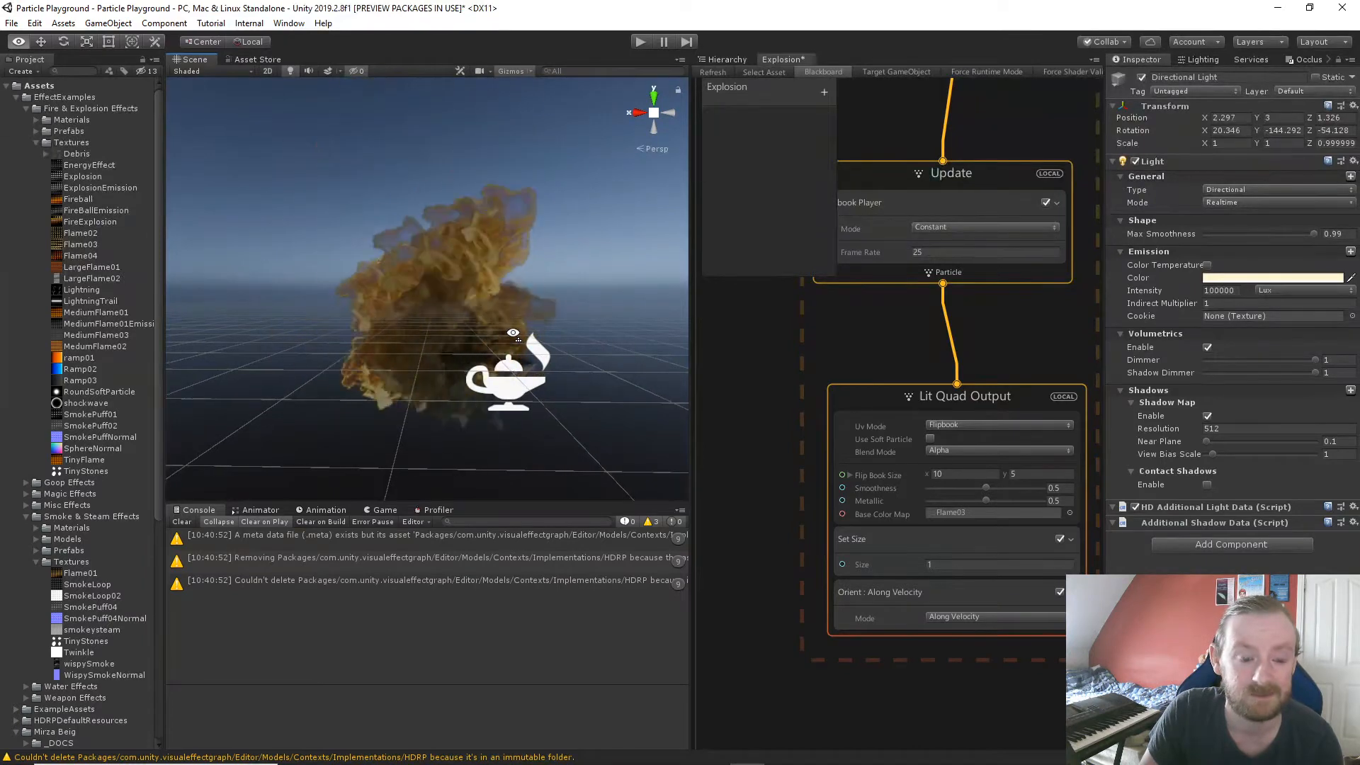
scroll(513, 333, "down", 5)
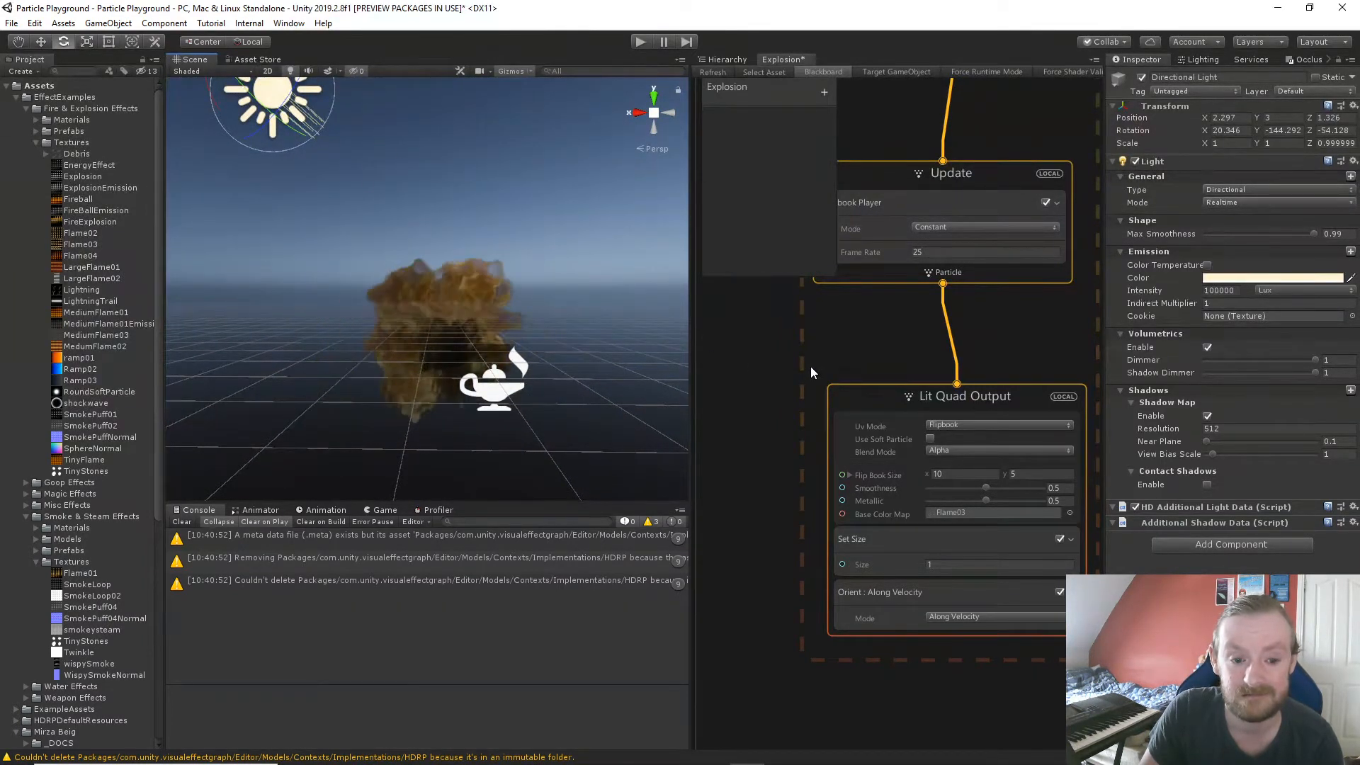
scroll(805, 408, "down", 4)
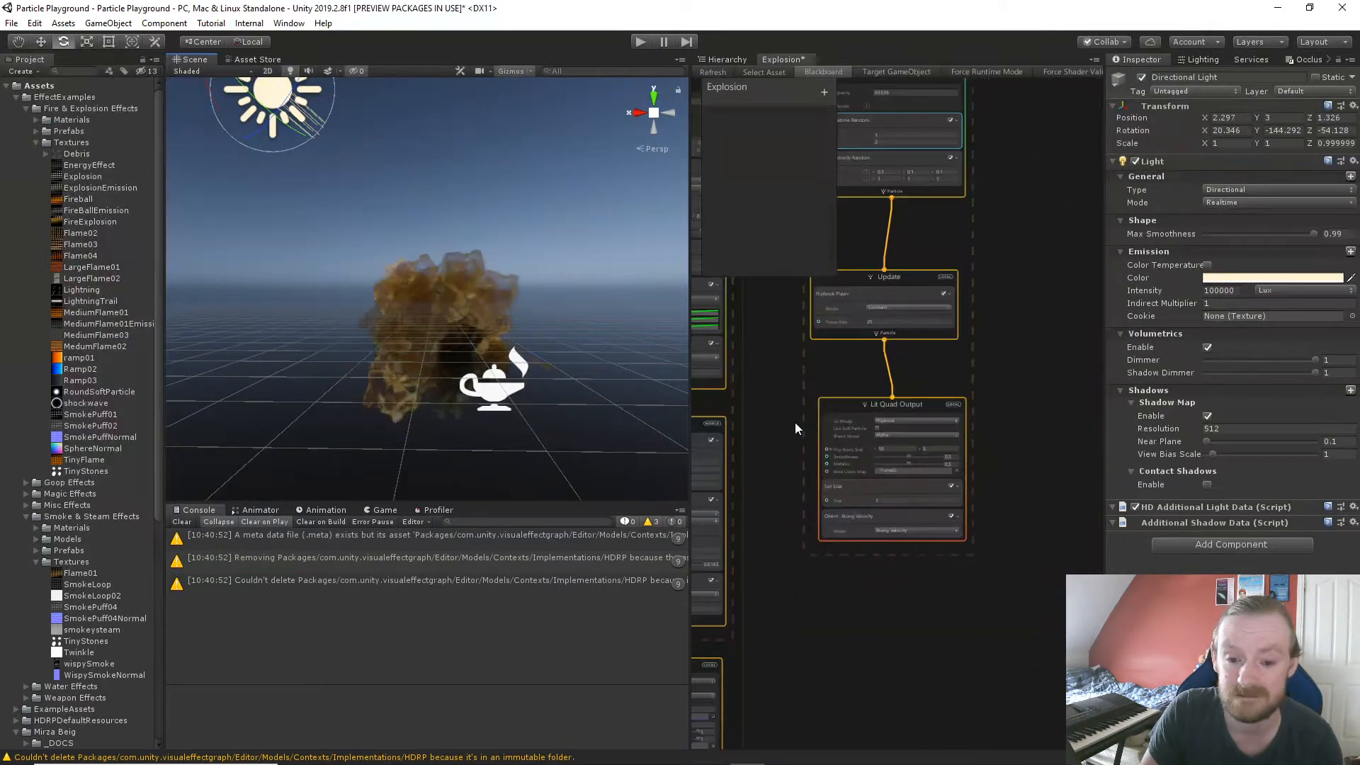
scroll(795, 419, "up", 3)
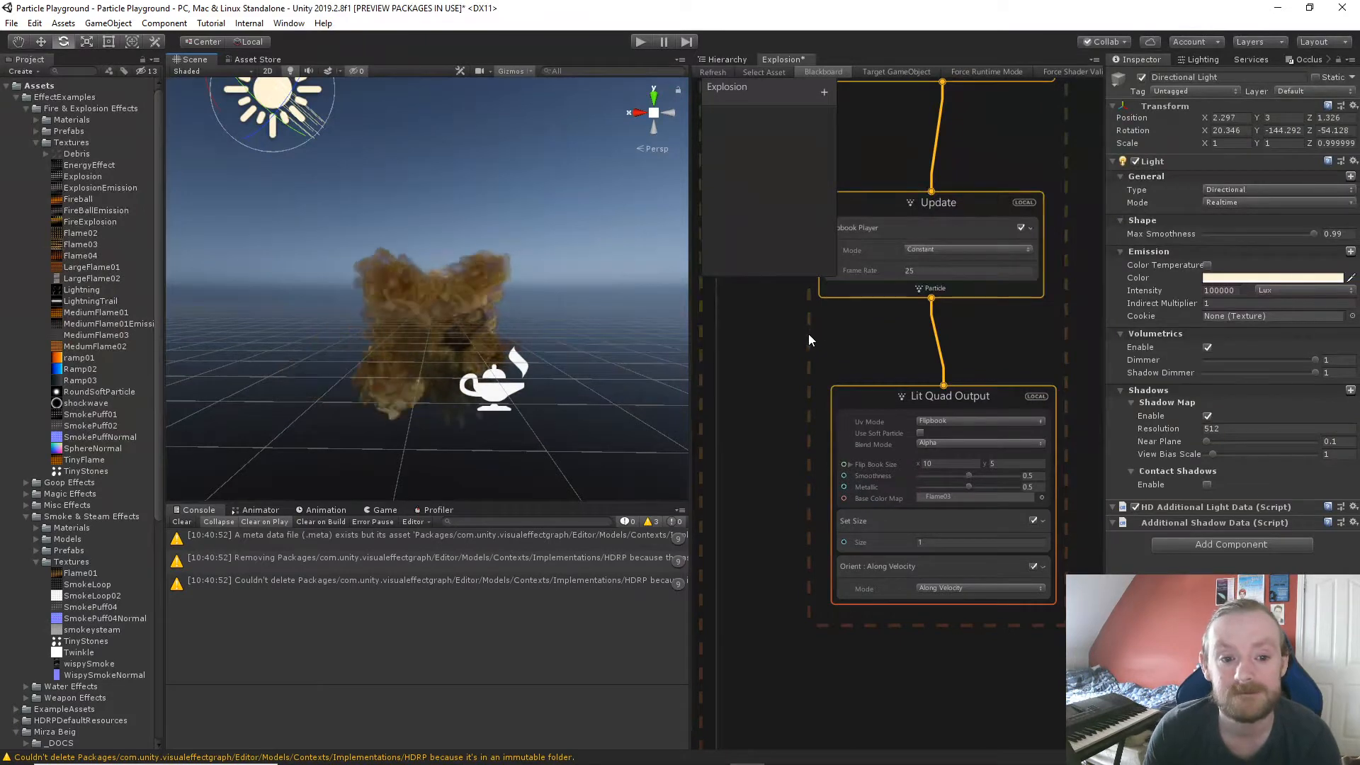
Add a Position (Cone) block to the flame system's Initialize context.
scroll(808, 340, "down", 1)
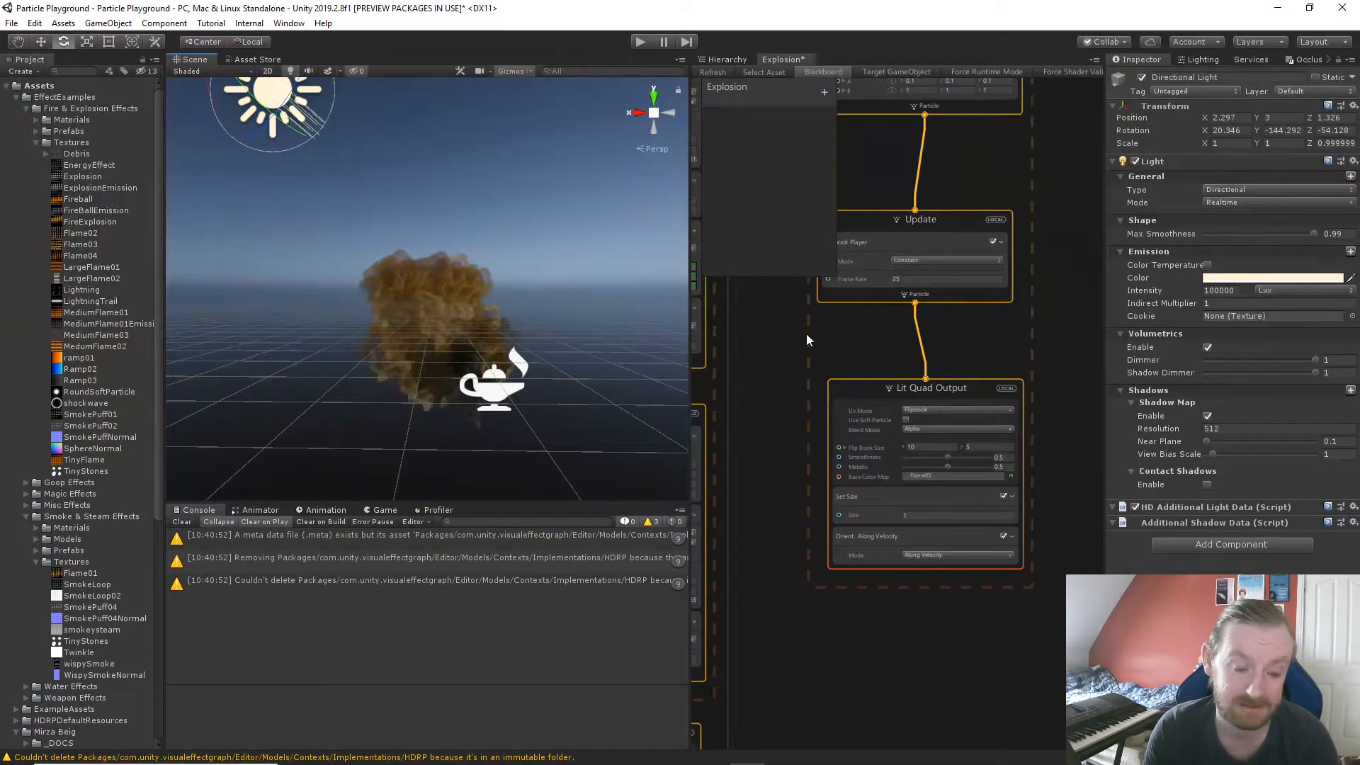
middle_click_drag(806, 338, 818, 413)
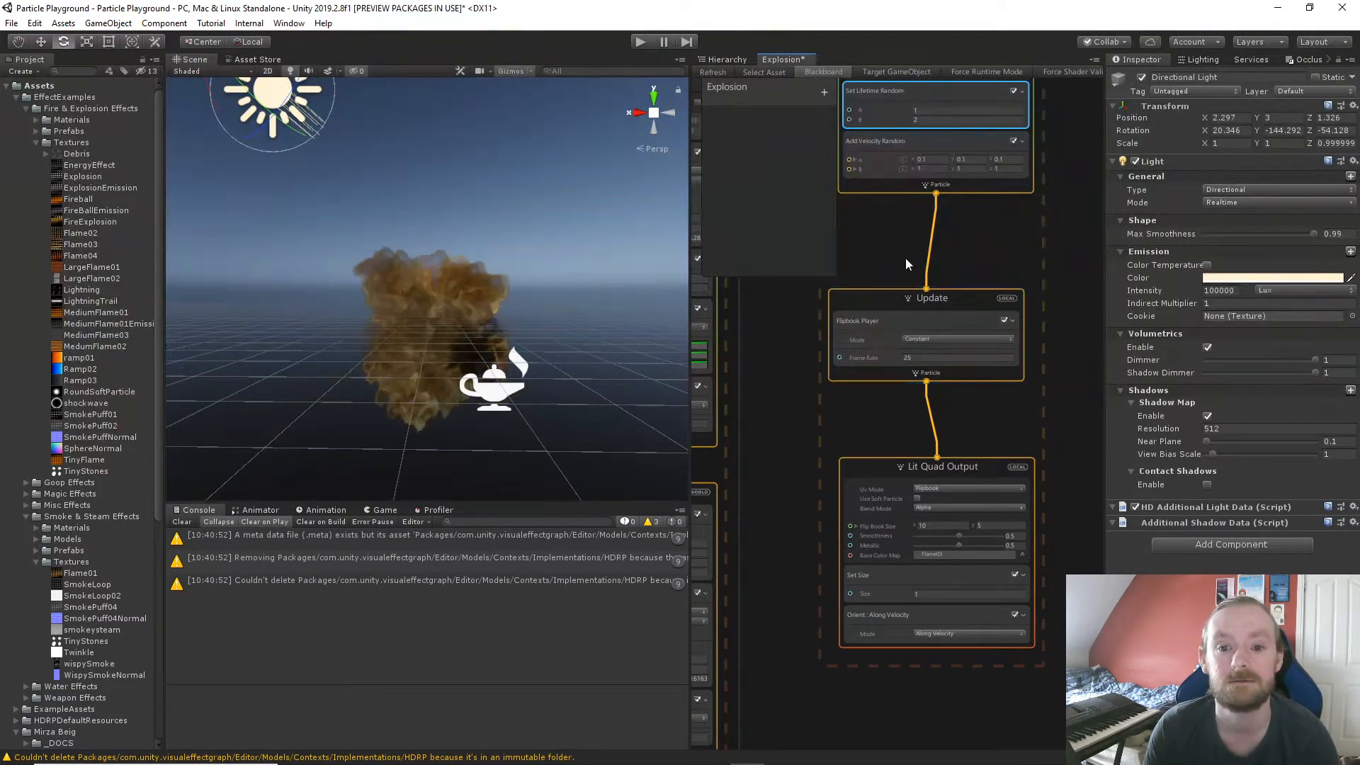
middle_click_drag(906, 263, 937, 465)
left_click(933, 219)
key("space")
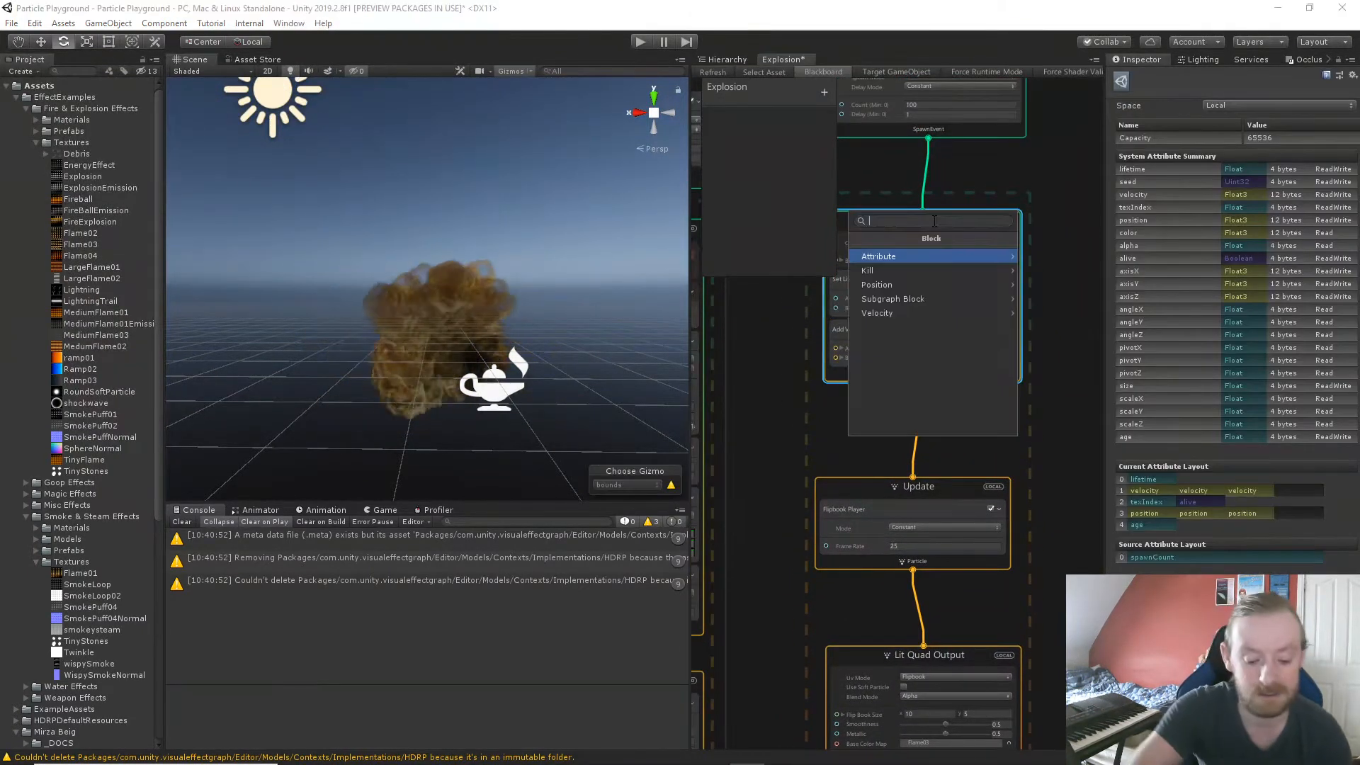
type("pos")
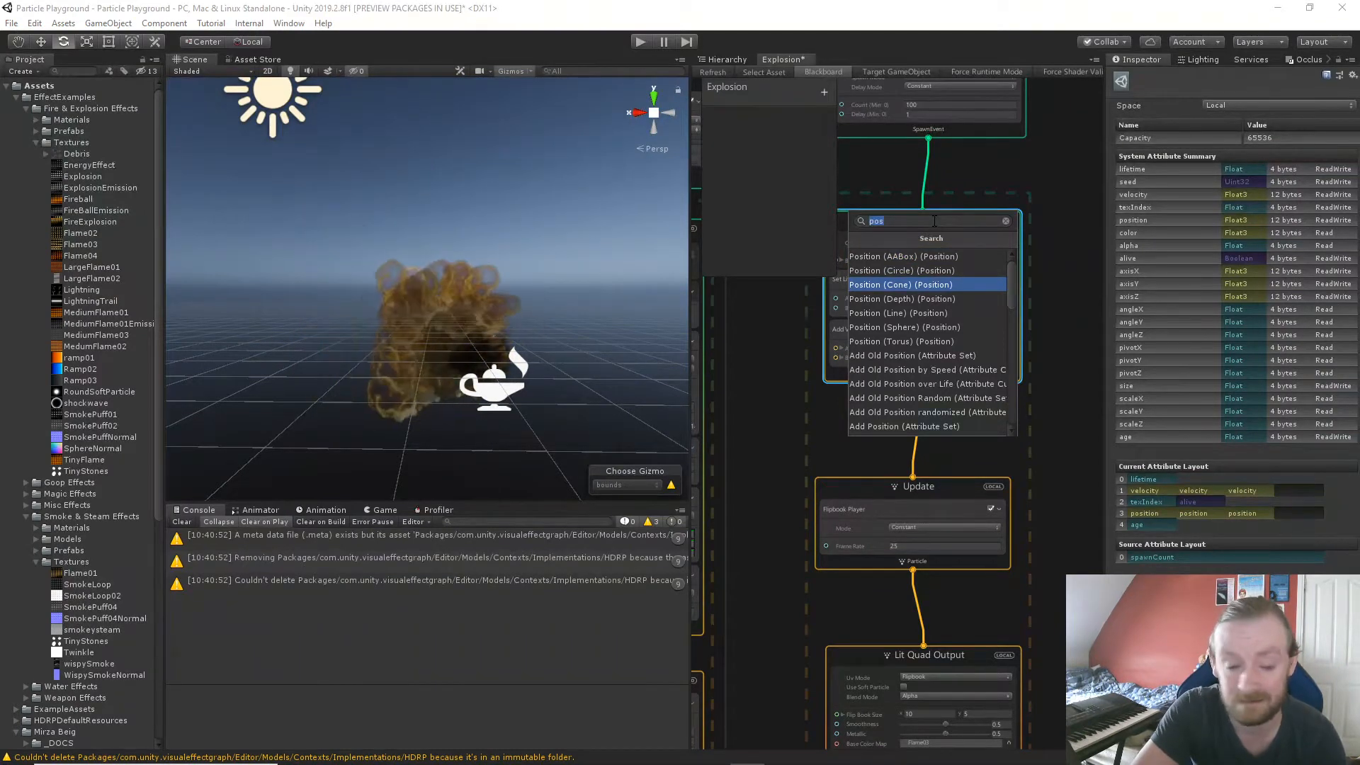
key("Return")
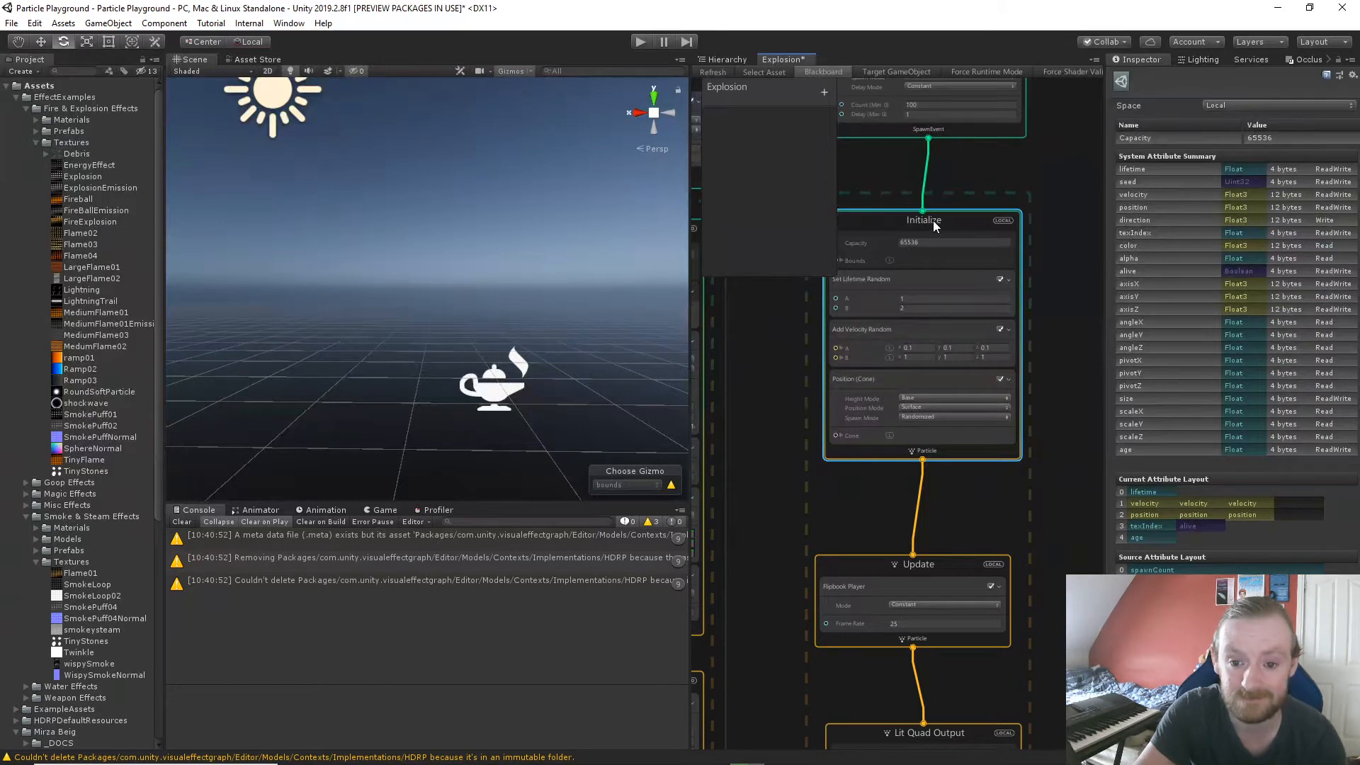
Set the Position (Cone) block's Position Mode to Volume and view the Explosion effect from a slightly different angle.
left_click(485, 404)
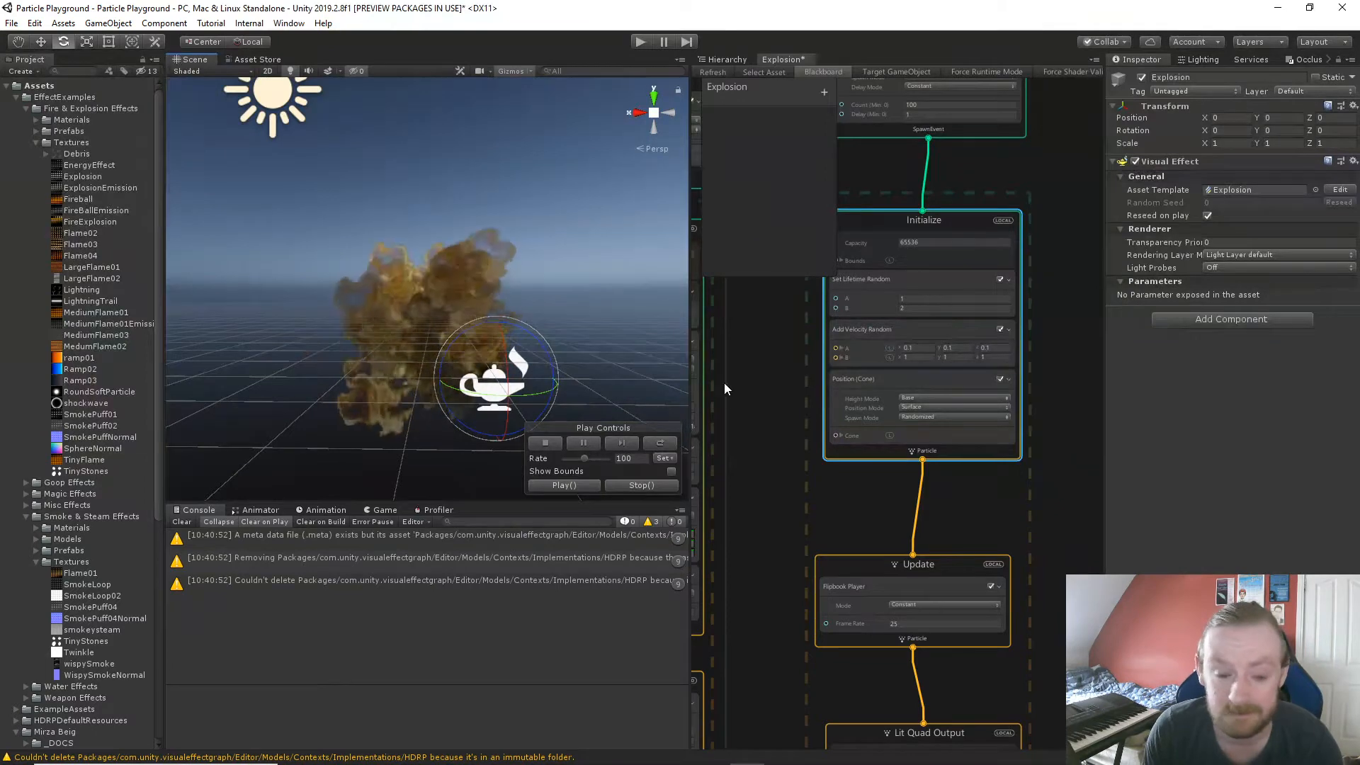
left_click_drag(589, 385, 586, 361, "alt")
key("e")
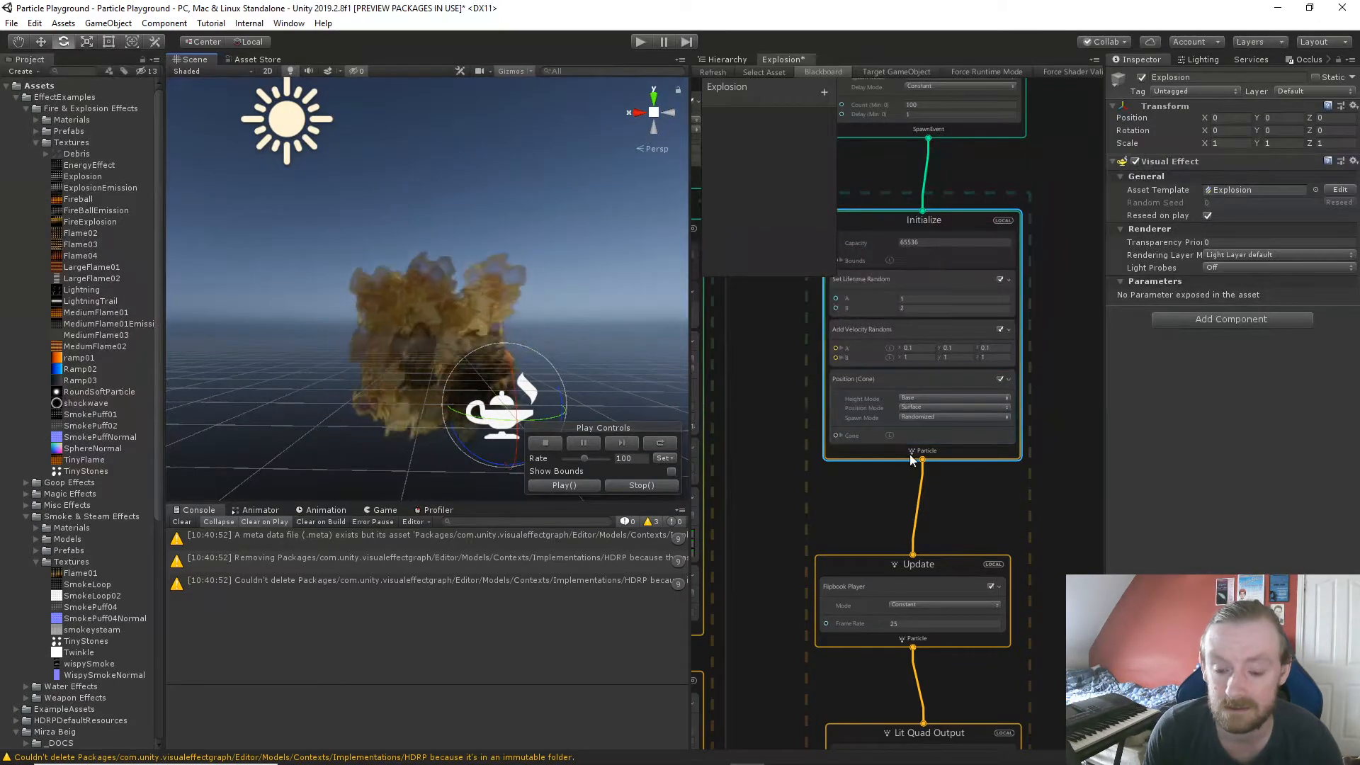
left_click(921, 408)
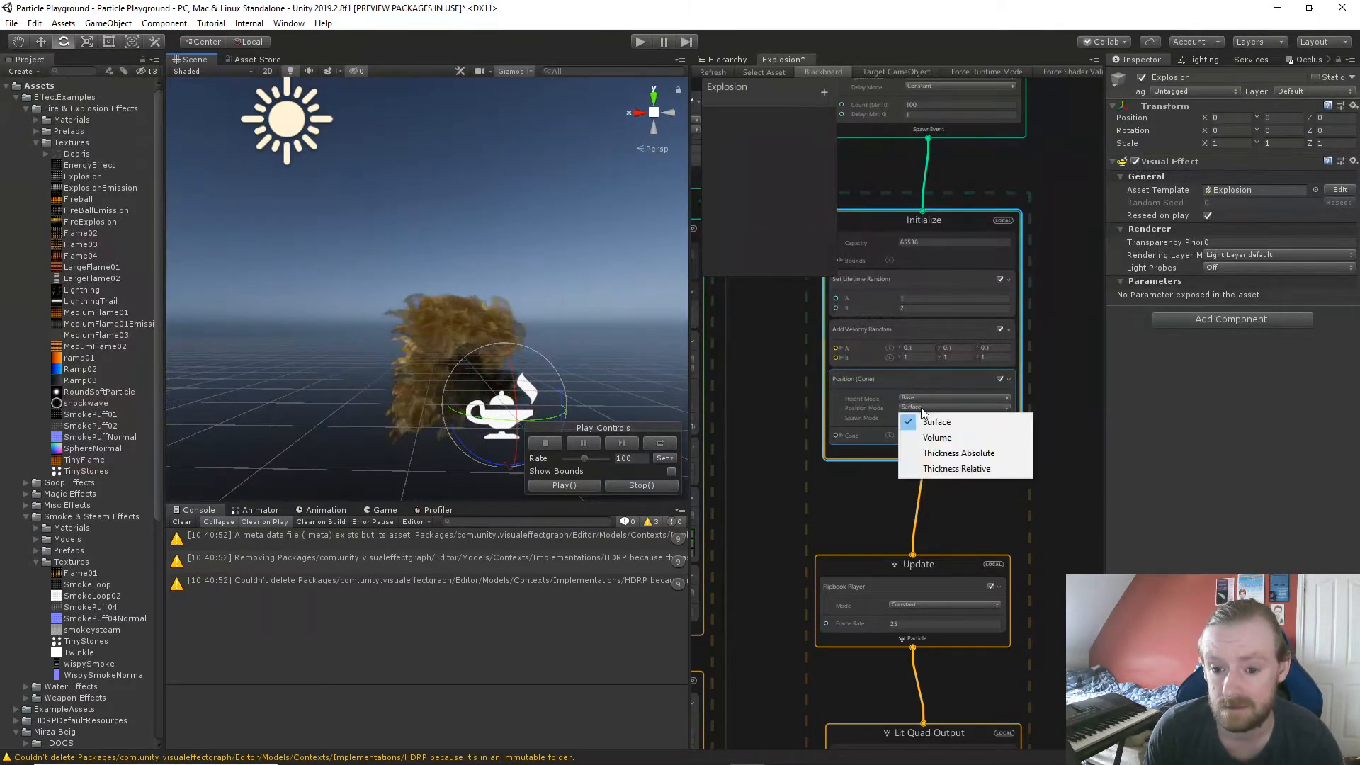
left_click(929, 439)
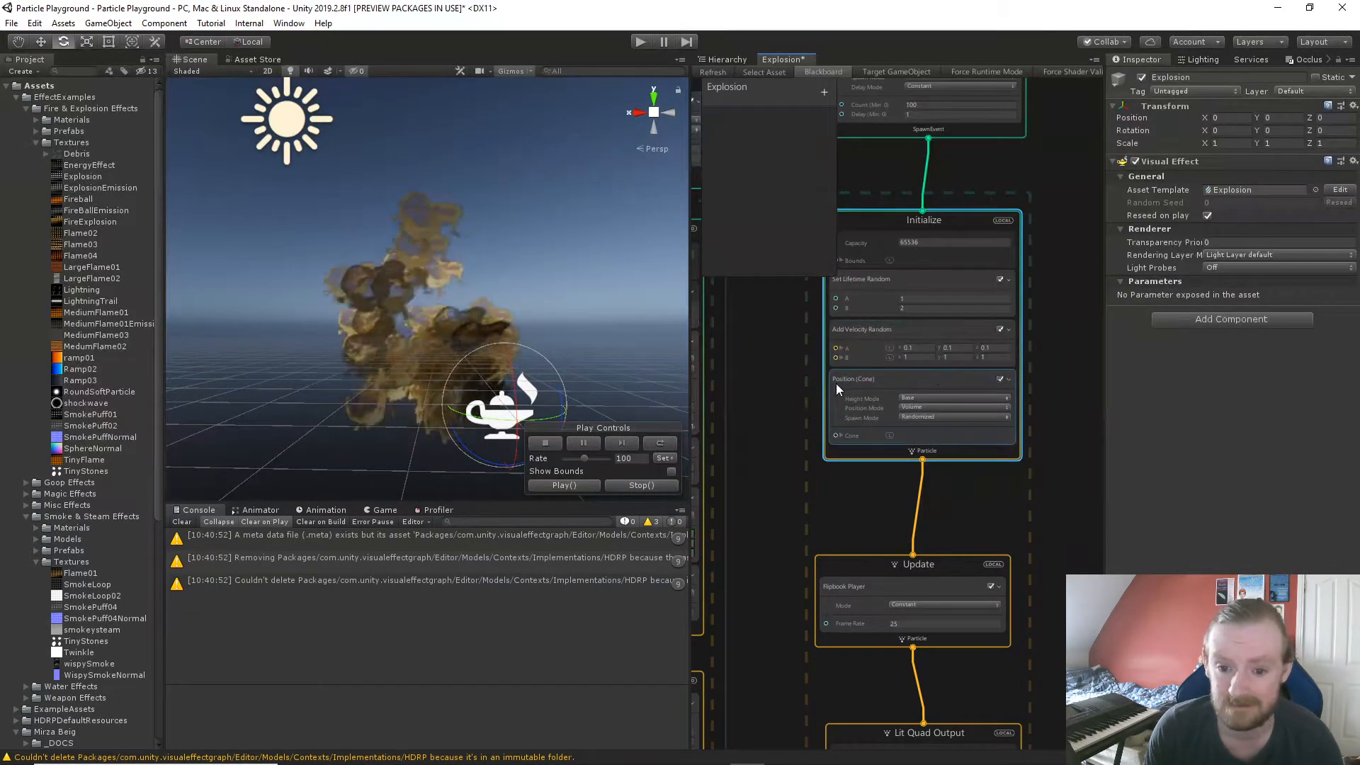
Expand the Cone settings, set Radius 0 to about 0.69, Radius 1 to 0.71 and Height to 4.16, and inspect the burst.
left_click(840, 435)
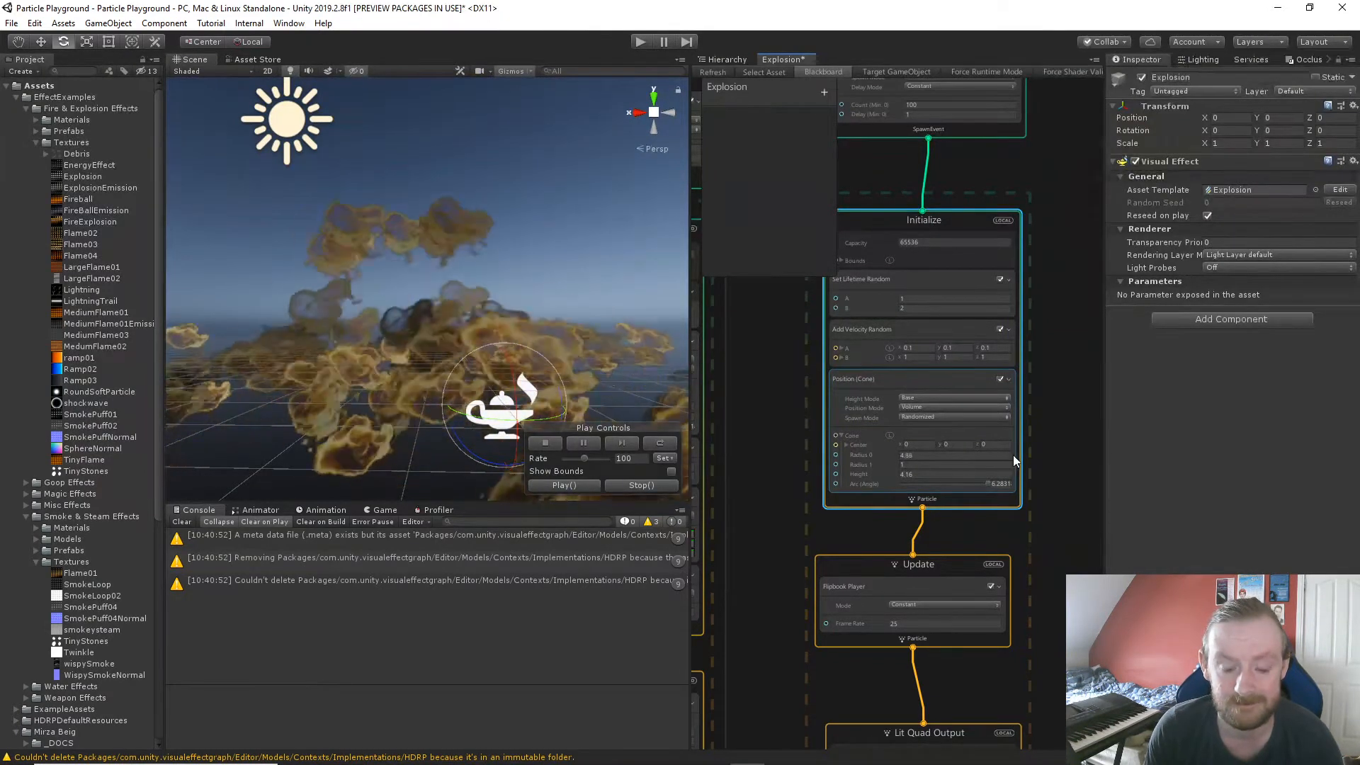
left_click_drag(1013, 457, 921, 456)
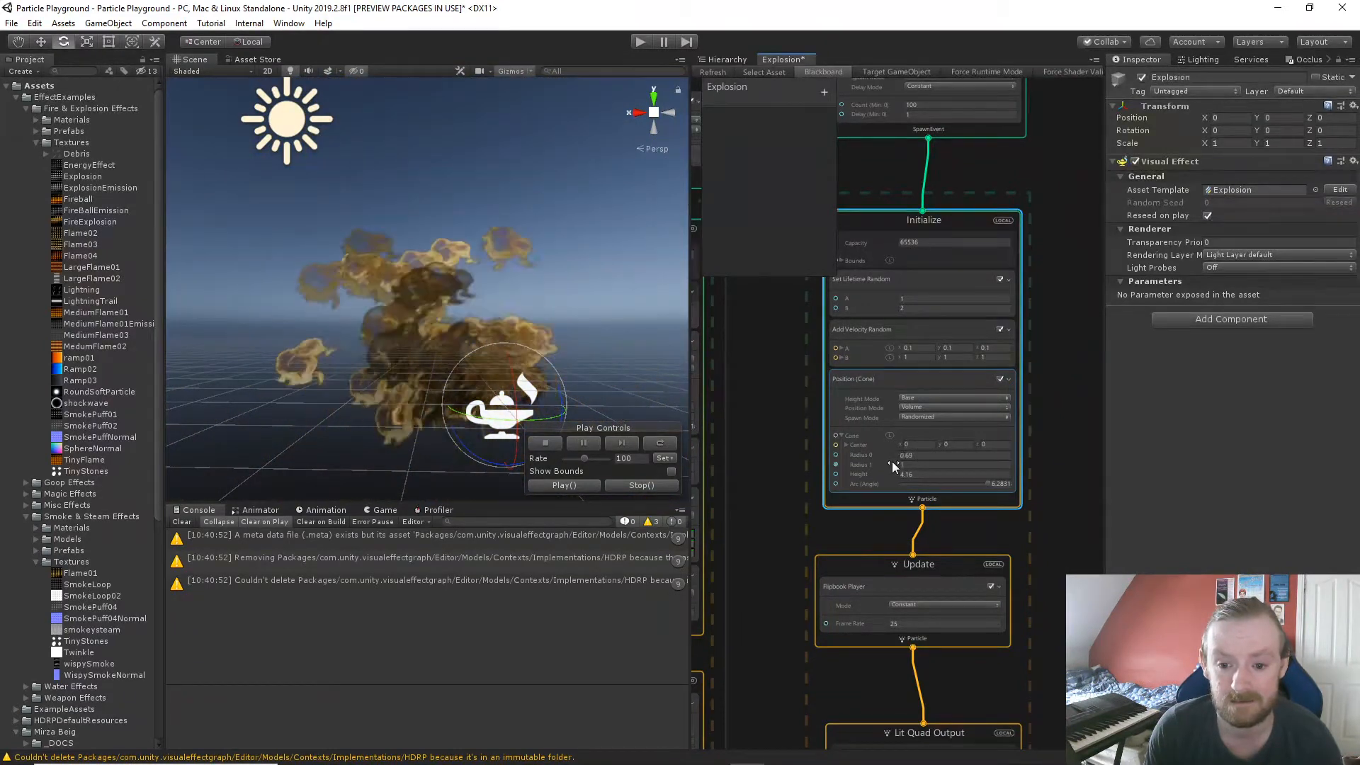
mouse_move(897, 464)
left_mouse_down()
mouse_move(1349, 459)
mouse_move(870, 457)
mouse_move(894, 453)
left_mouse_up()
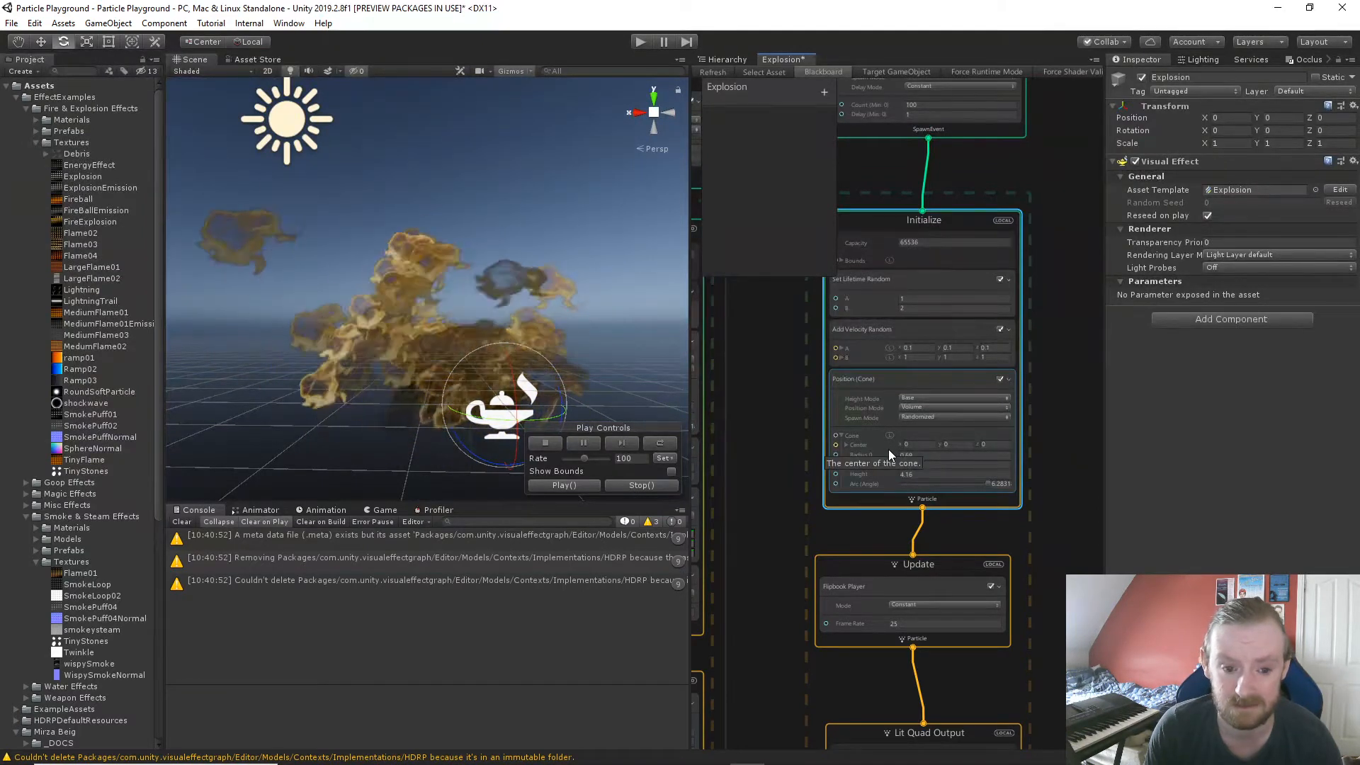
right_click_drag(489, 376, 615, 423)
key("w")
key("s")
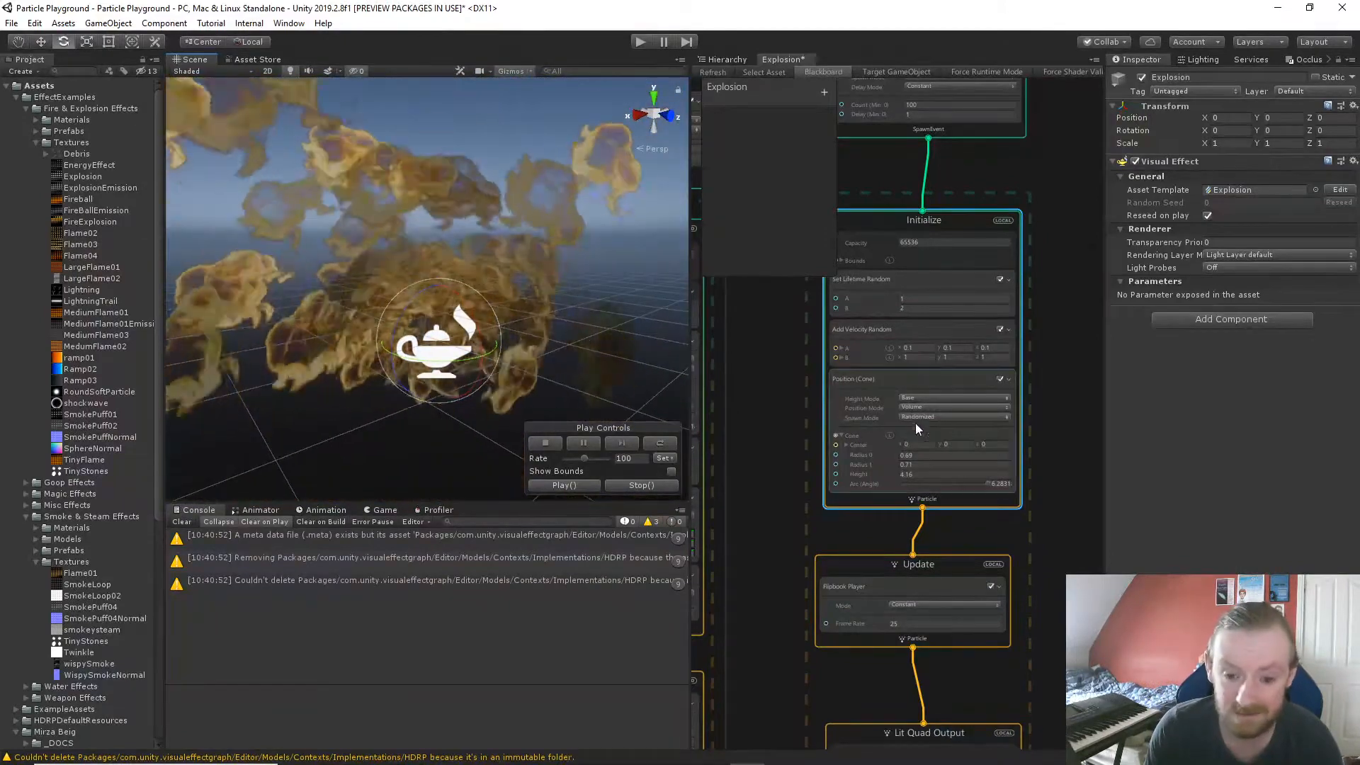
Select the Position (Cone) block and check why its Cone gizmo is unavailable in the scene.
left_click(871, 384)
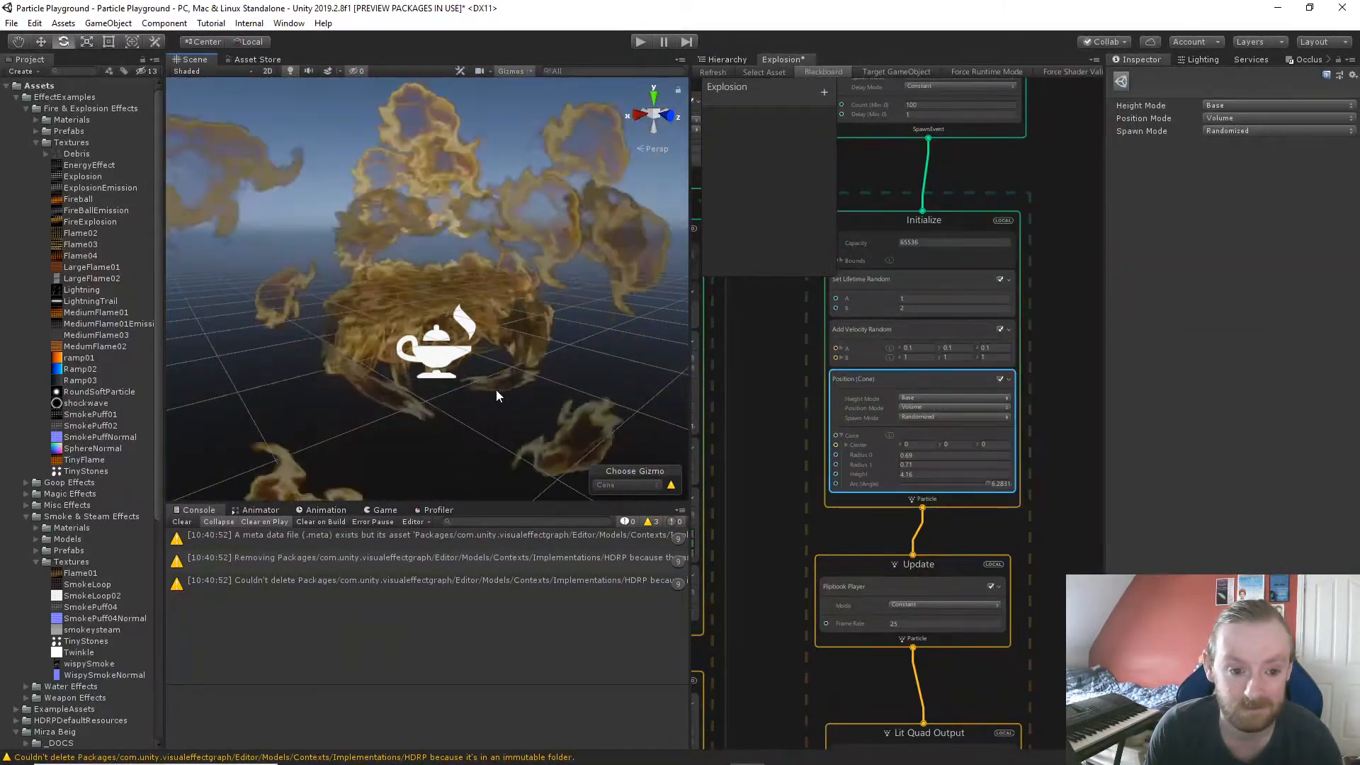
left_click(456, 359)
left_click(856, 412)
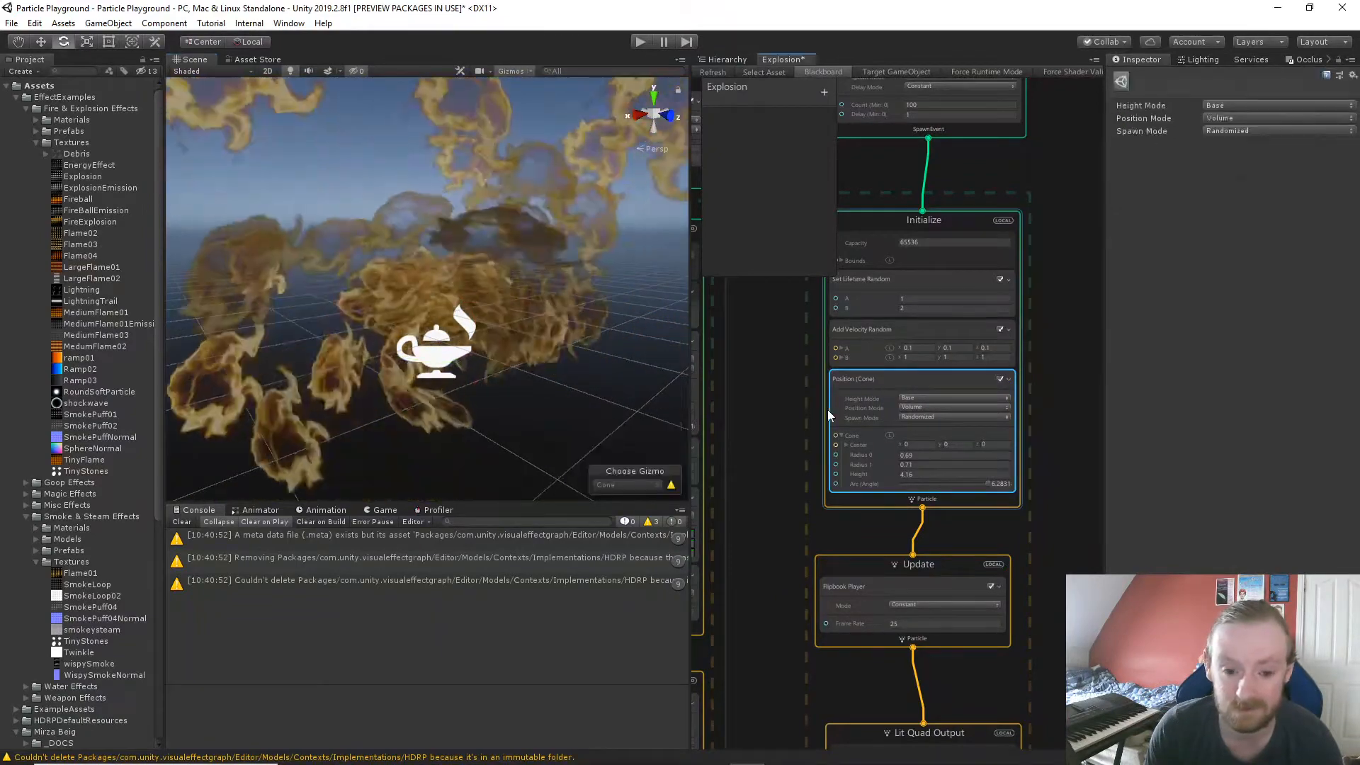
mouse_move(671, 488)
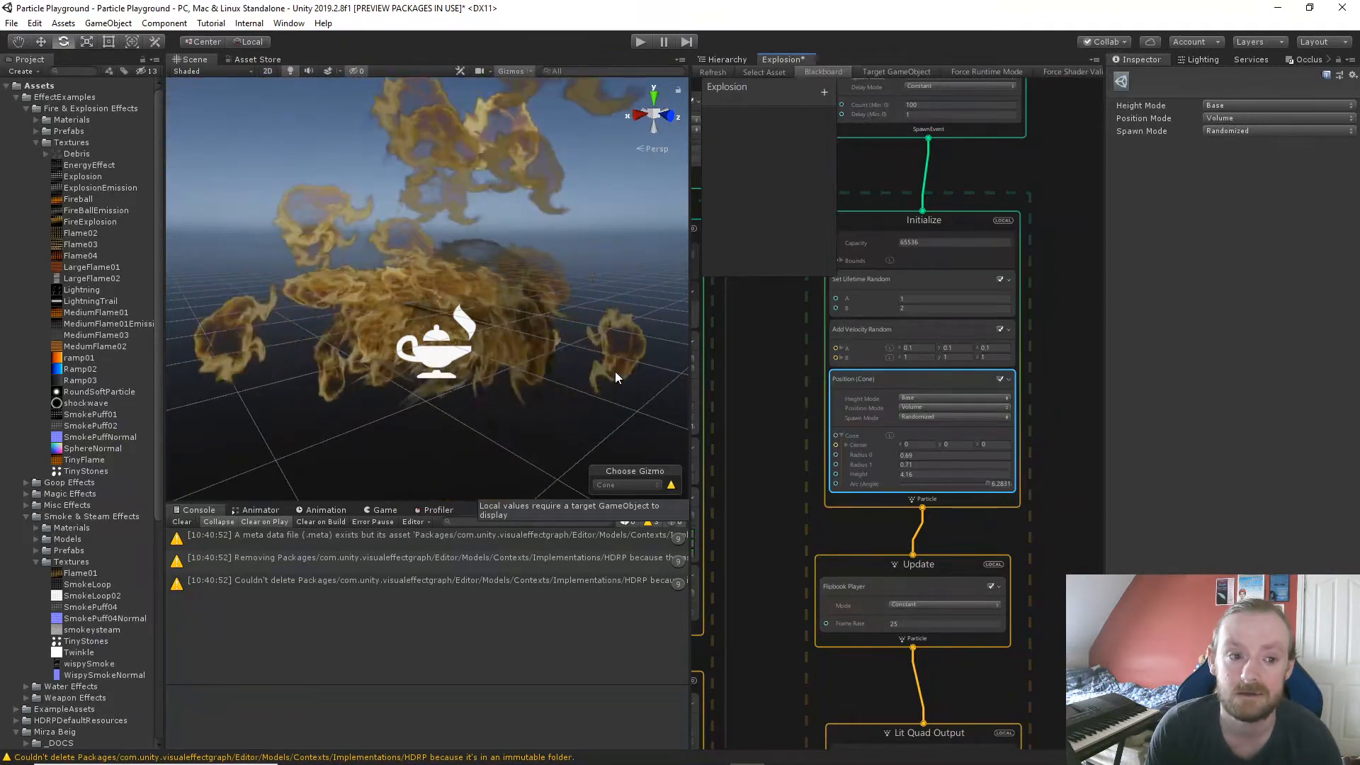
Create an empty GameObject in the scene hierarchy and reset its Transform.
left_click(727, 59)
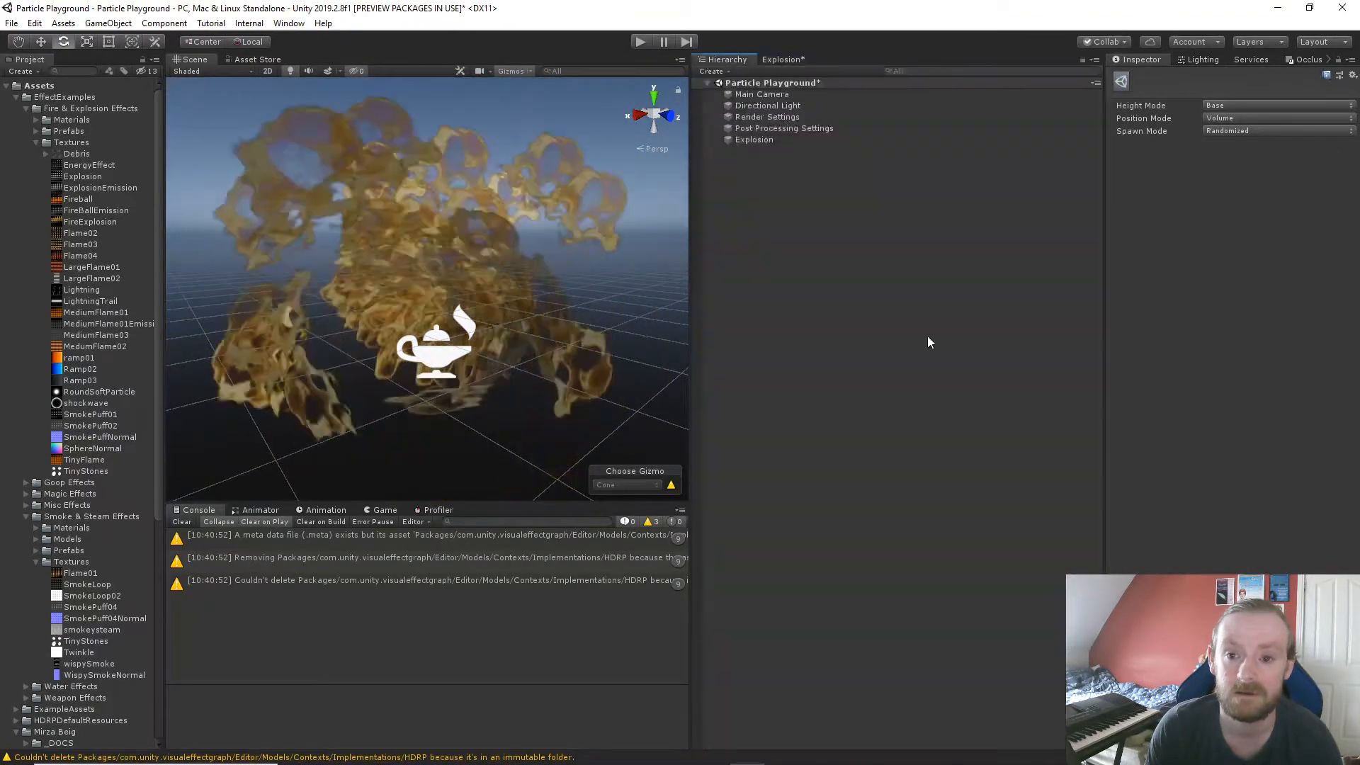
right_click(837, 245)
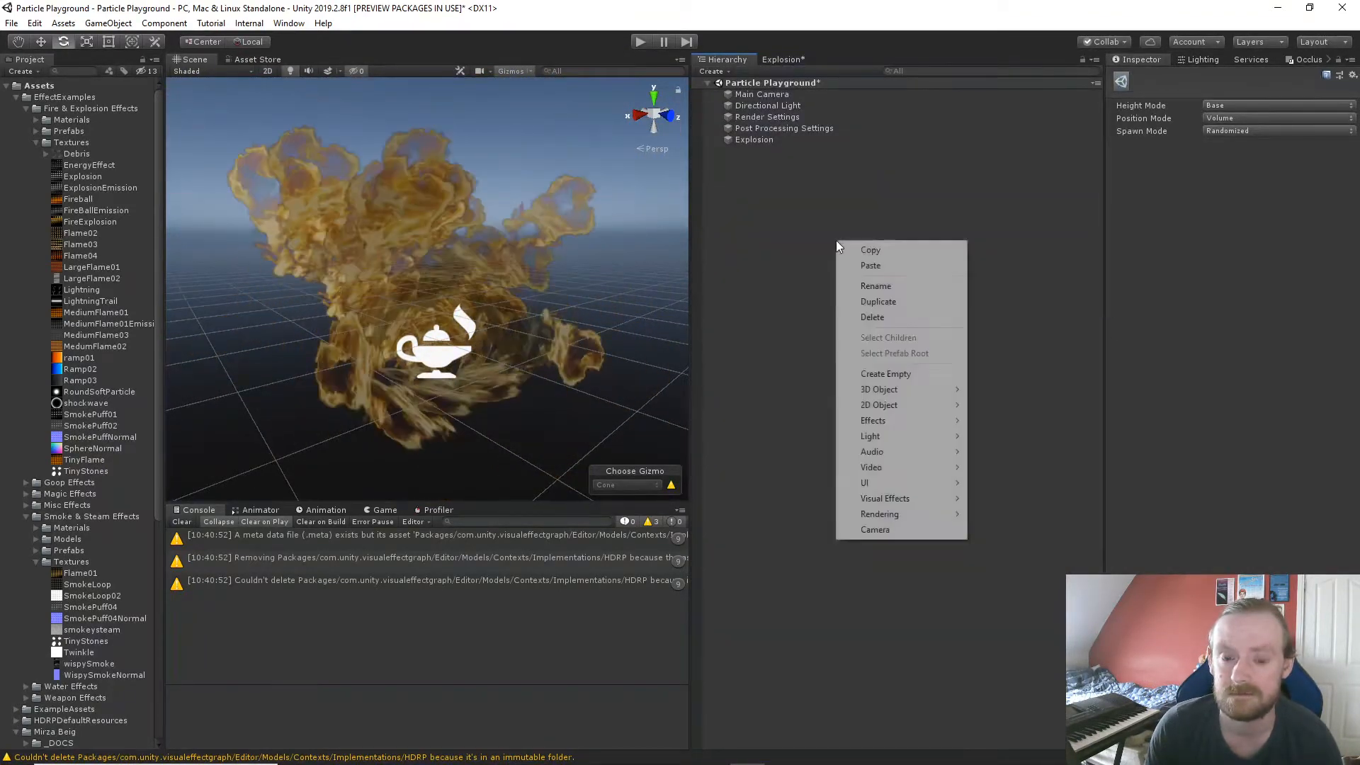
left_click(917, 374)
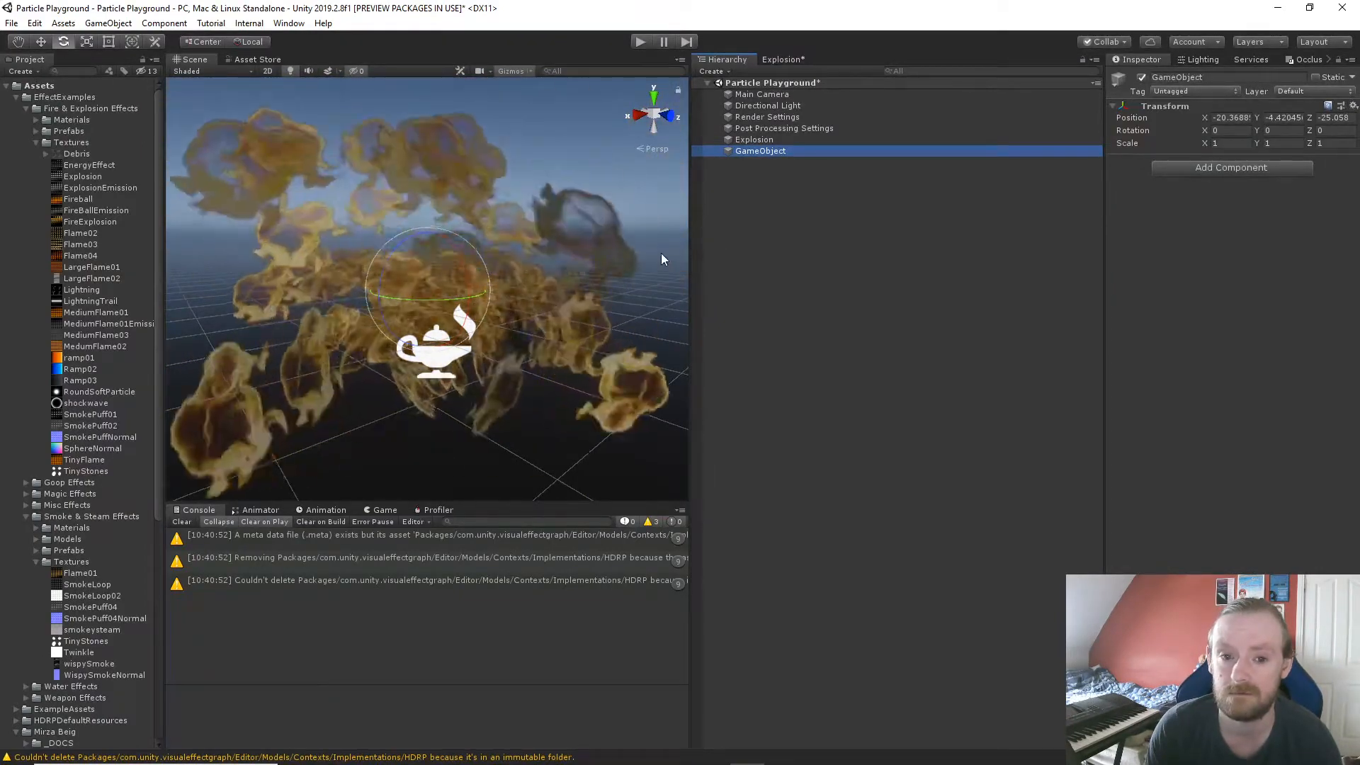
right_click_drag(661, 254, 630, 266)
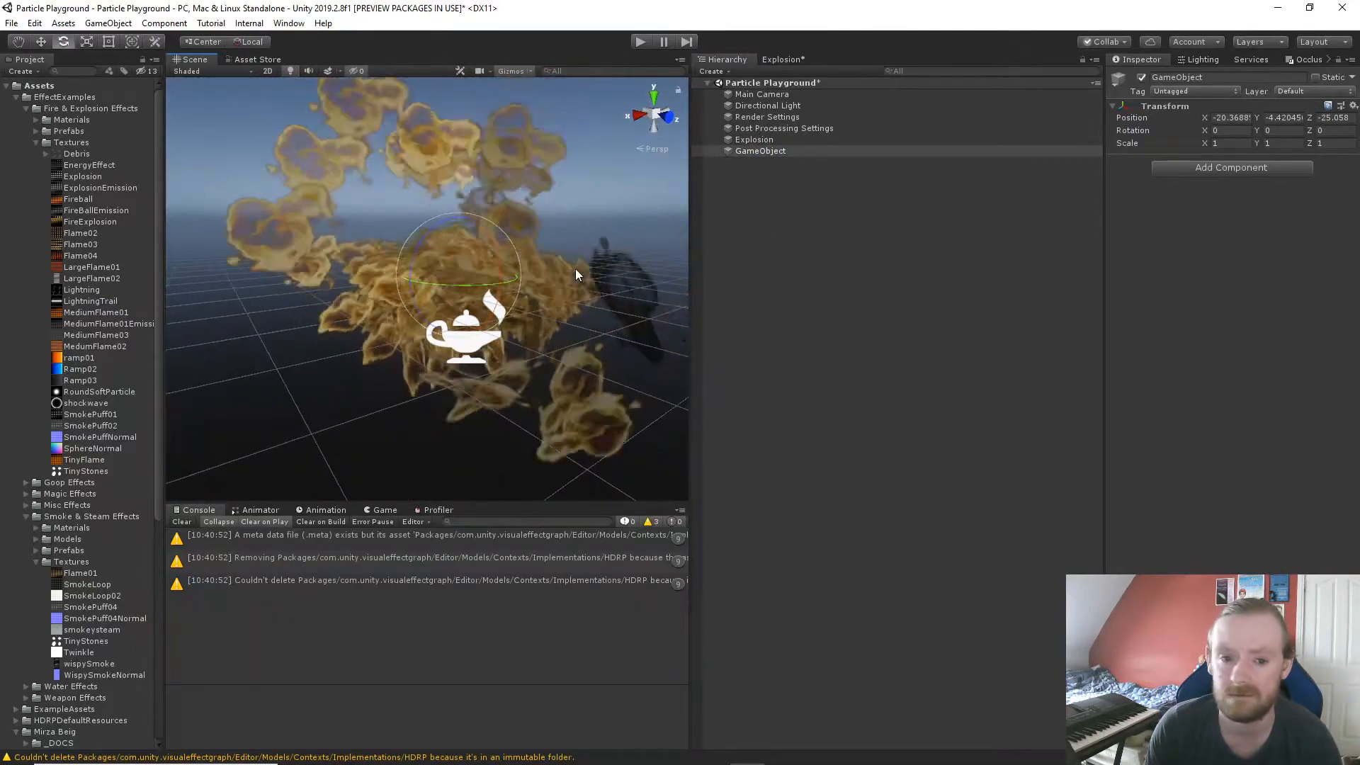
left_click(482, 347)
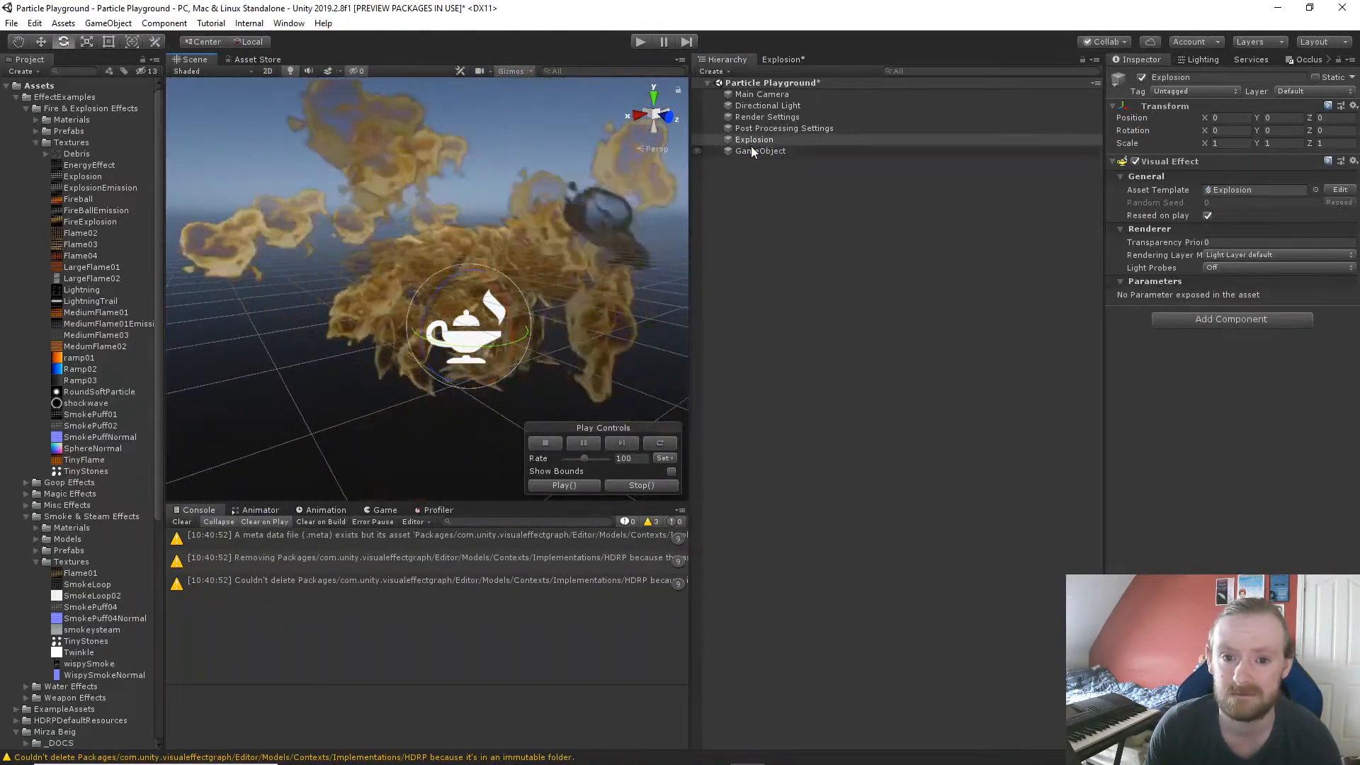
left_click(753, 150)
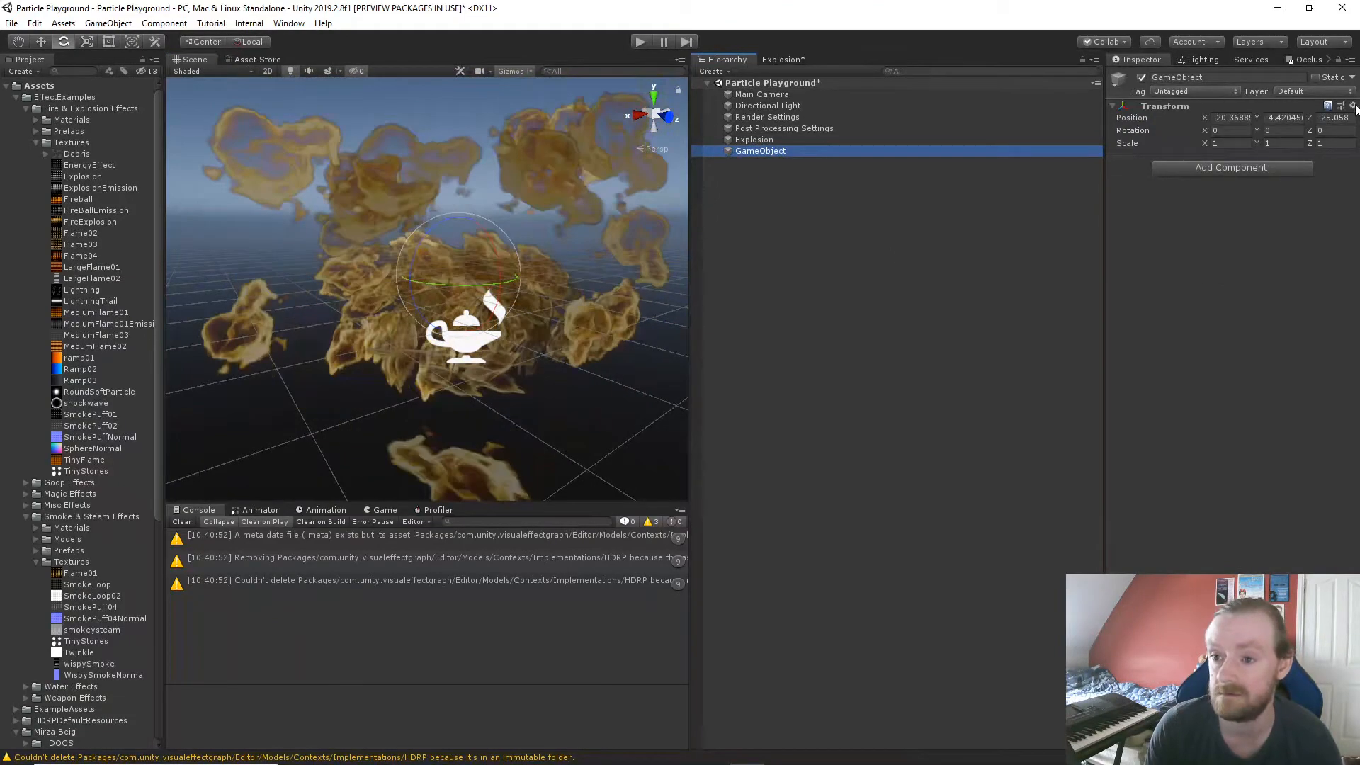
left_click(1353, 106)
left_click(1274, 126)
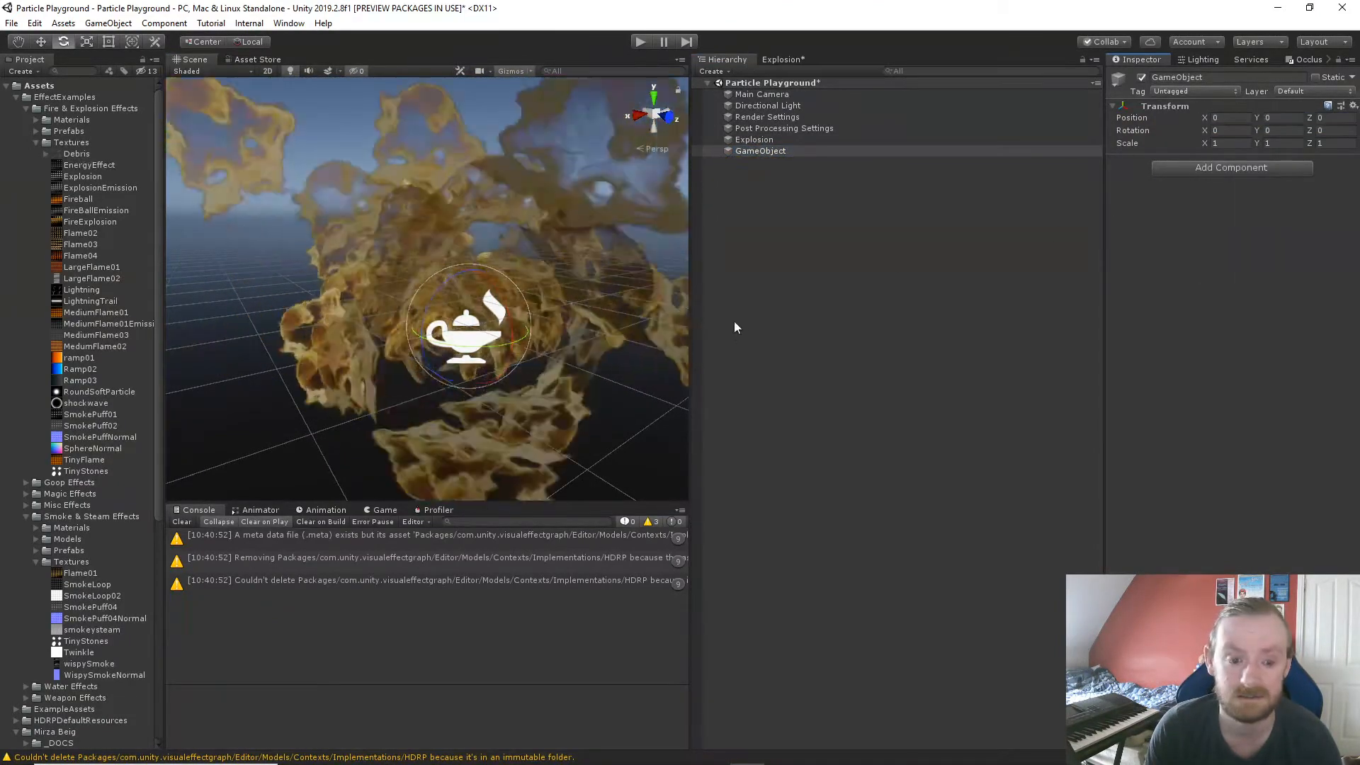
Parent the Explosion effect under the new empty GameObject.
left_click_drag(772, 141, 774, 154)
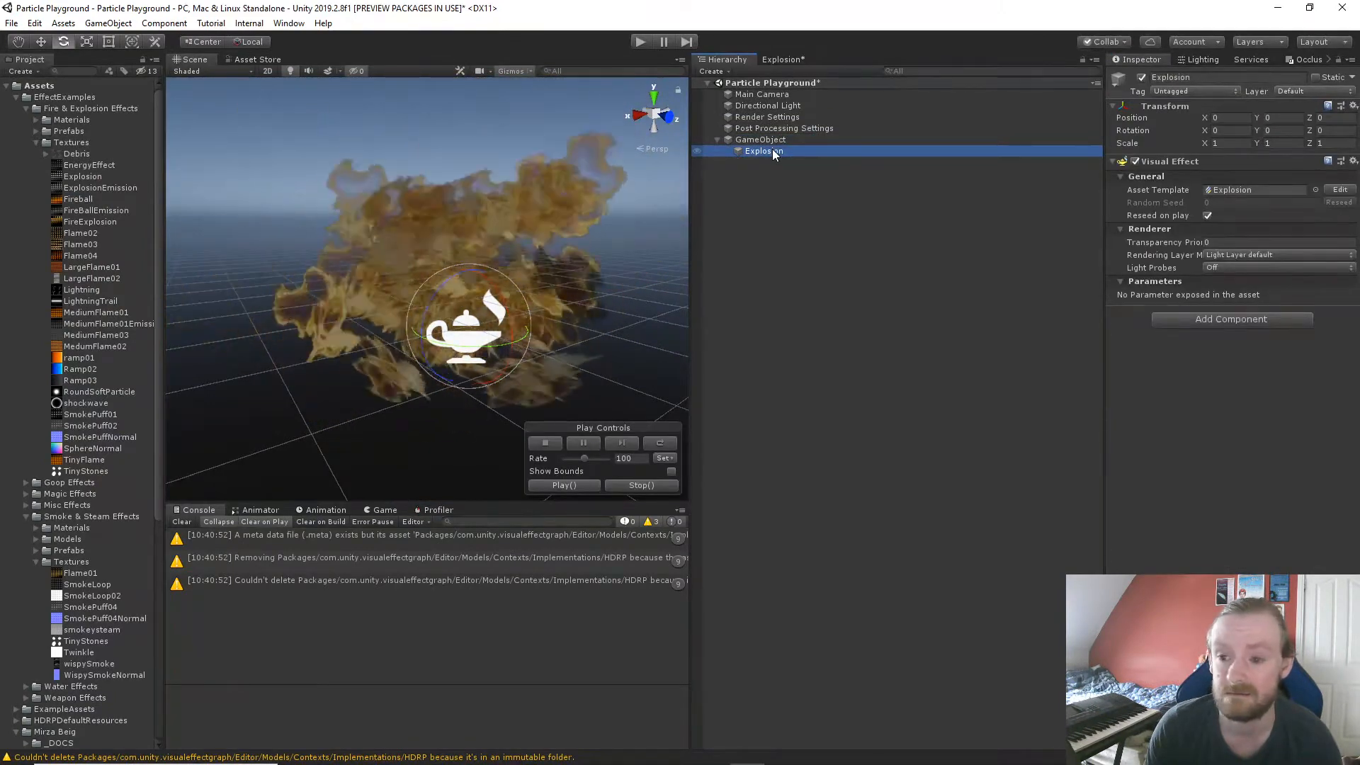
left_click(773, 150)
left_click(802, 340)
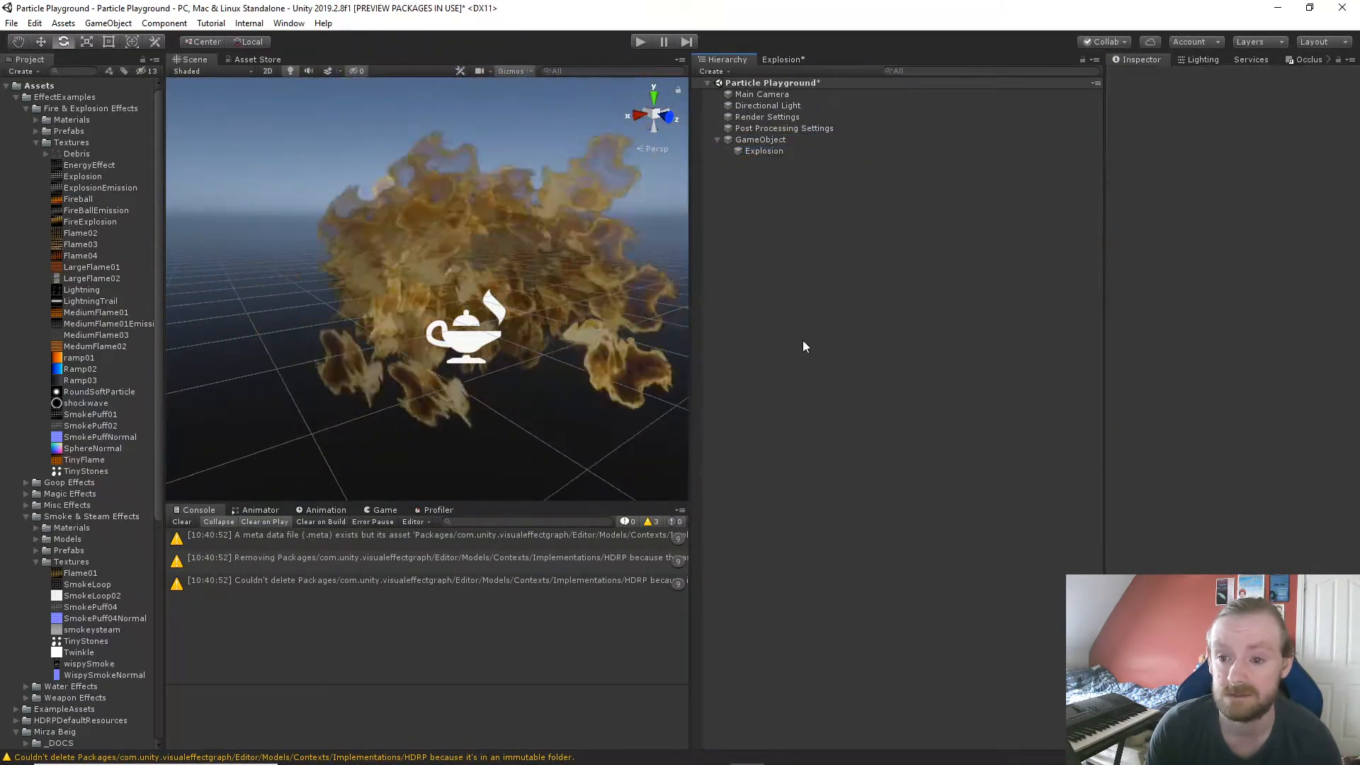
Return to the Explosion graph, recheck the Position (Cone) gizmo and switch the flame system's space to World.
left_click(756, 151)
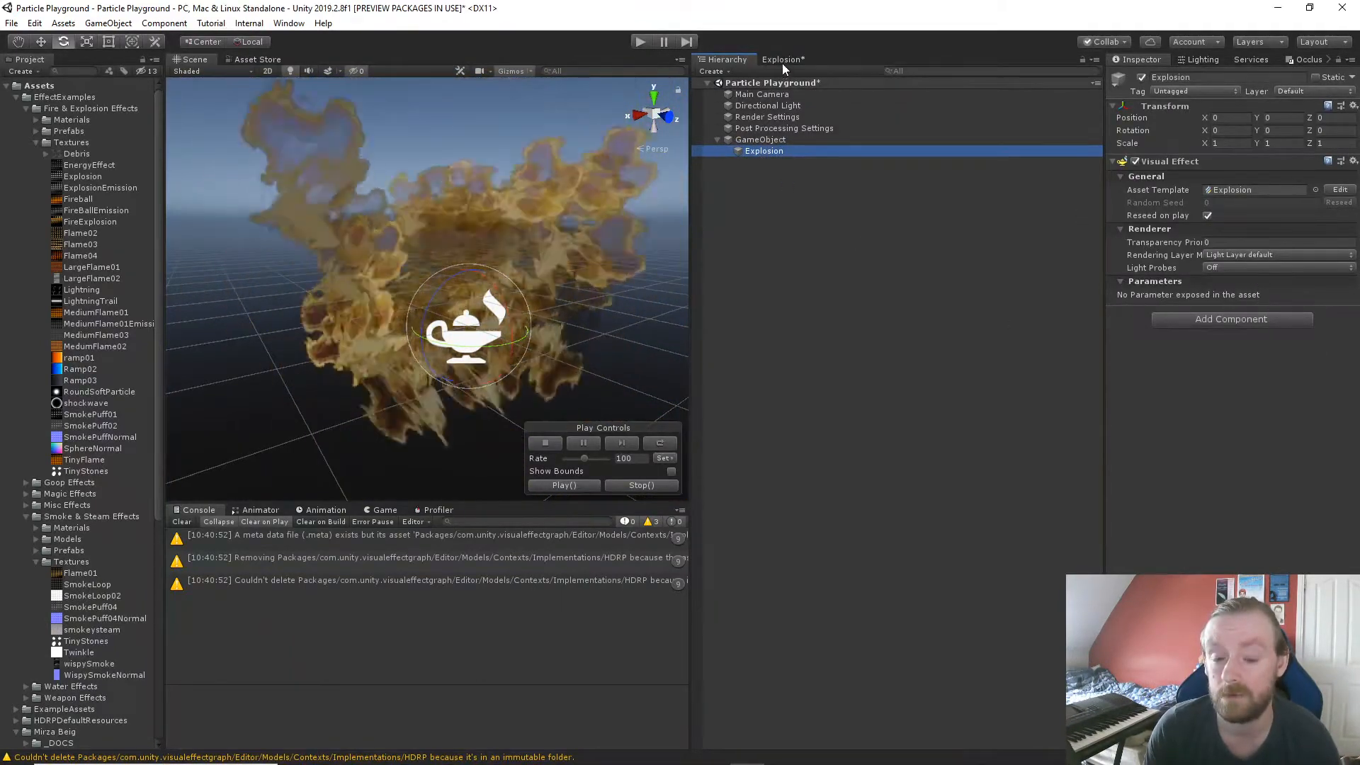
left_click(783, 59)
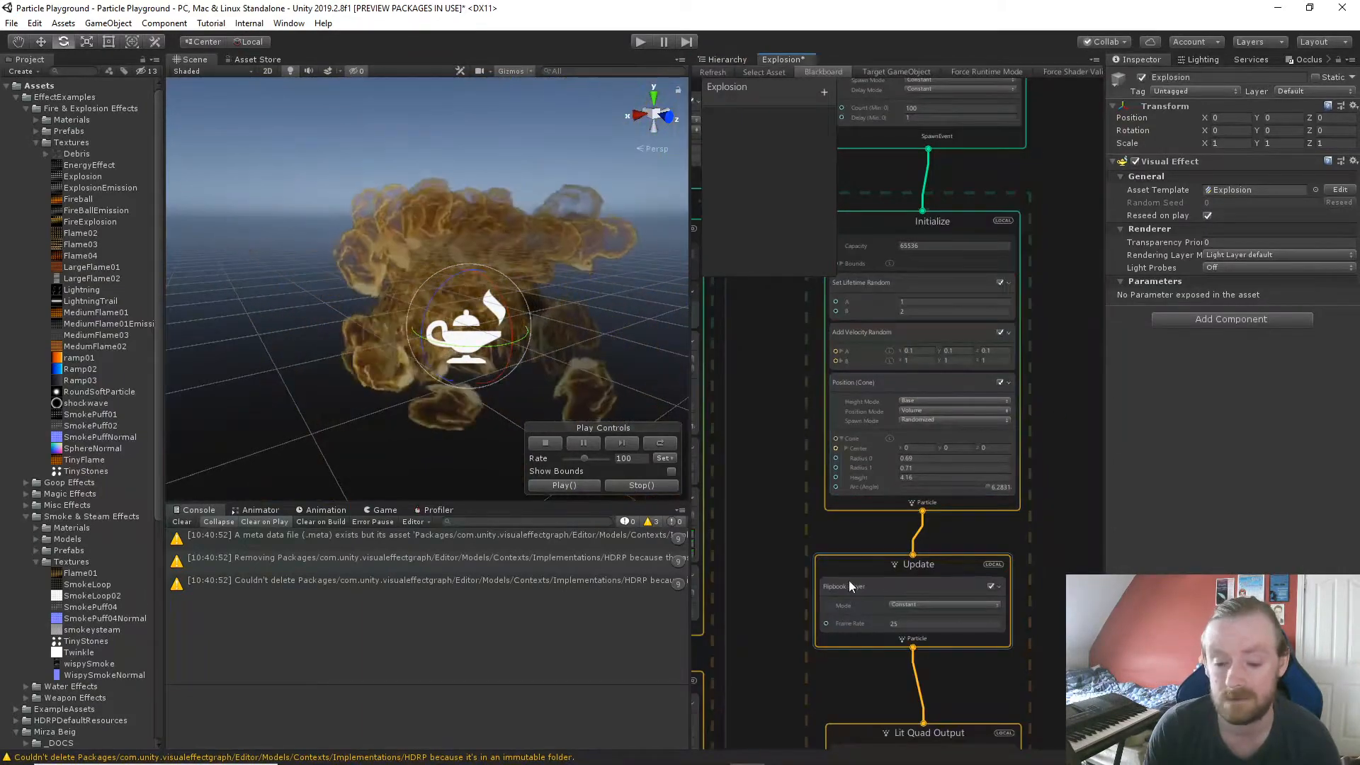
left_click(856, 435)
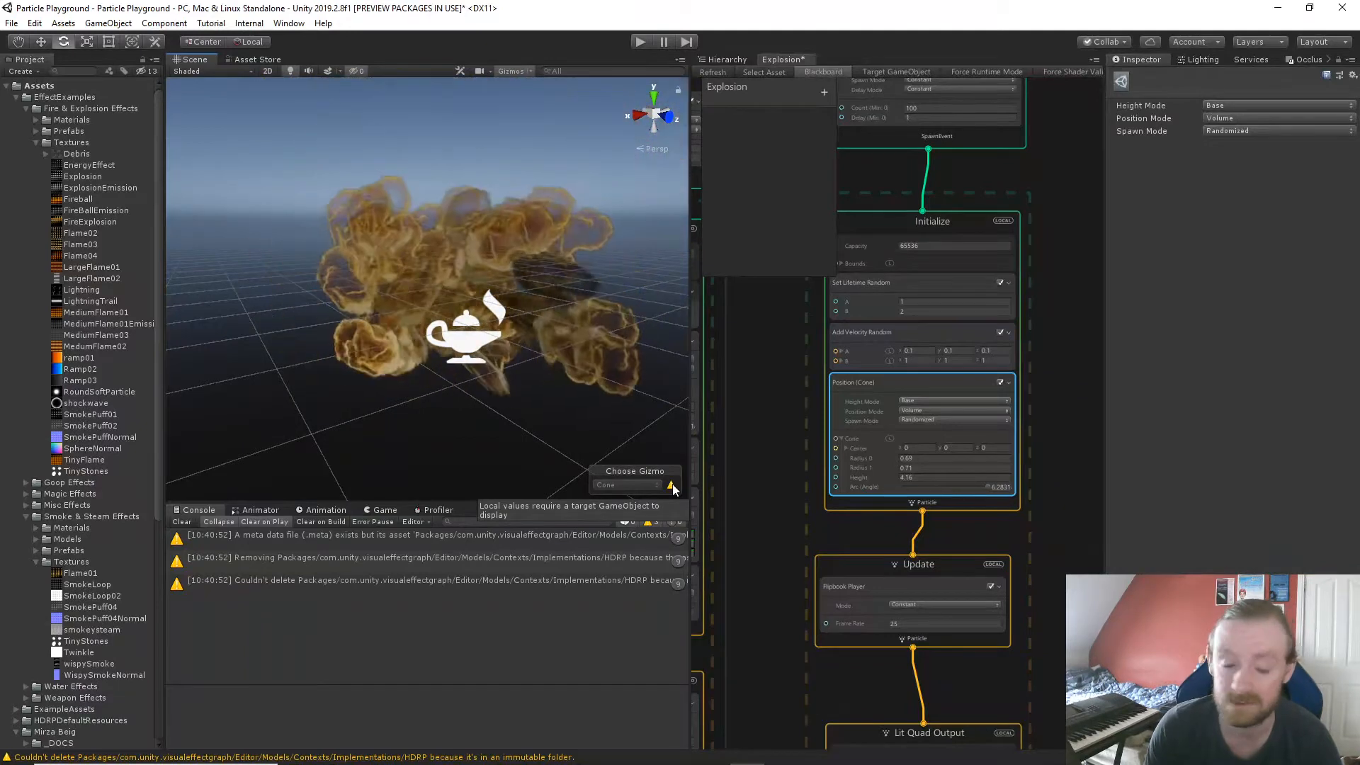
left_click(1003, 220)
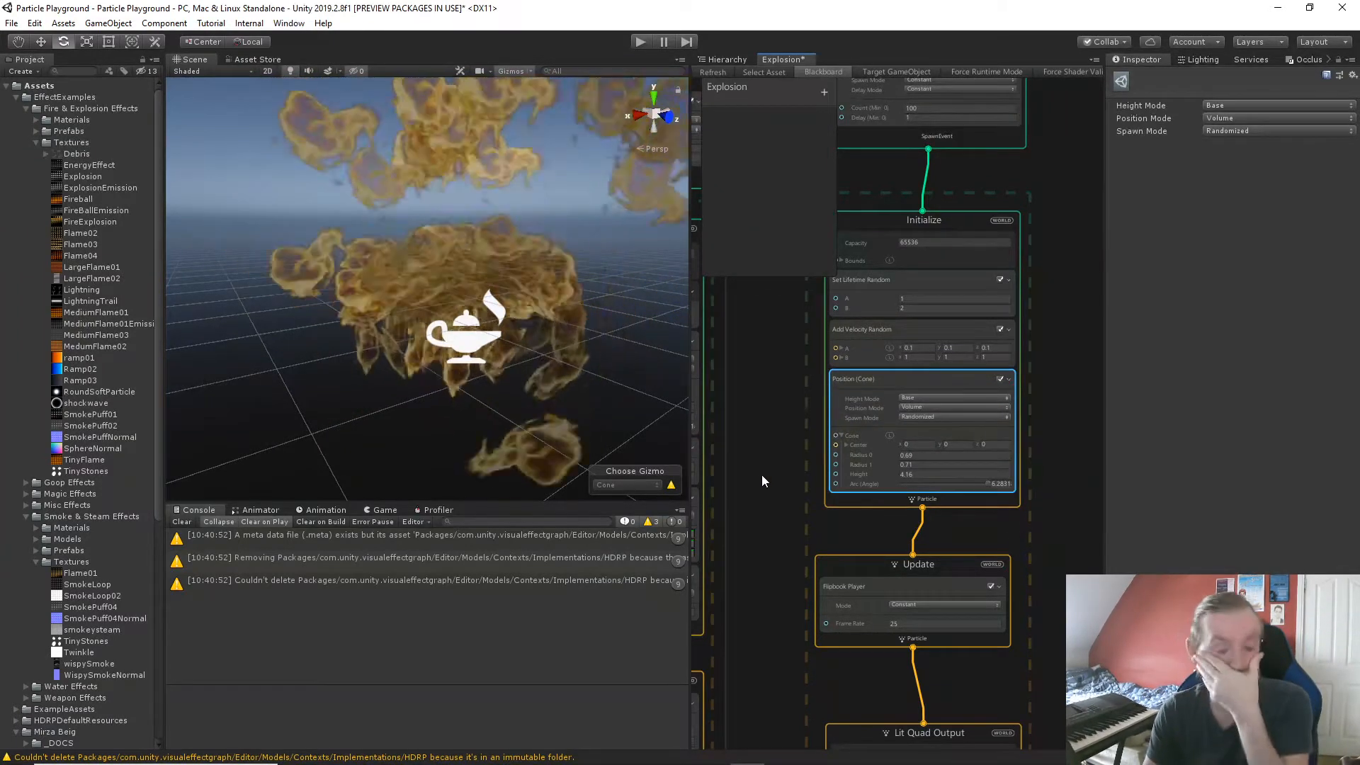
Set the flame cone's Radius 1 to about 5.23 and its Height to about 37.98.
left_click_drag(546, 328, 416, 333, "alt")
key("w")
right_click_drag(415, 333, 419, 328)
key("a")
key("w")
key("s")
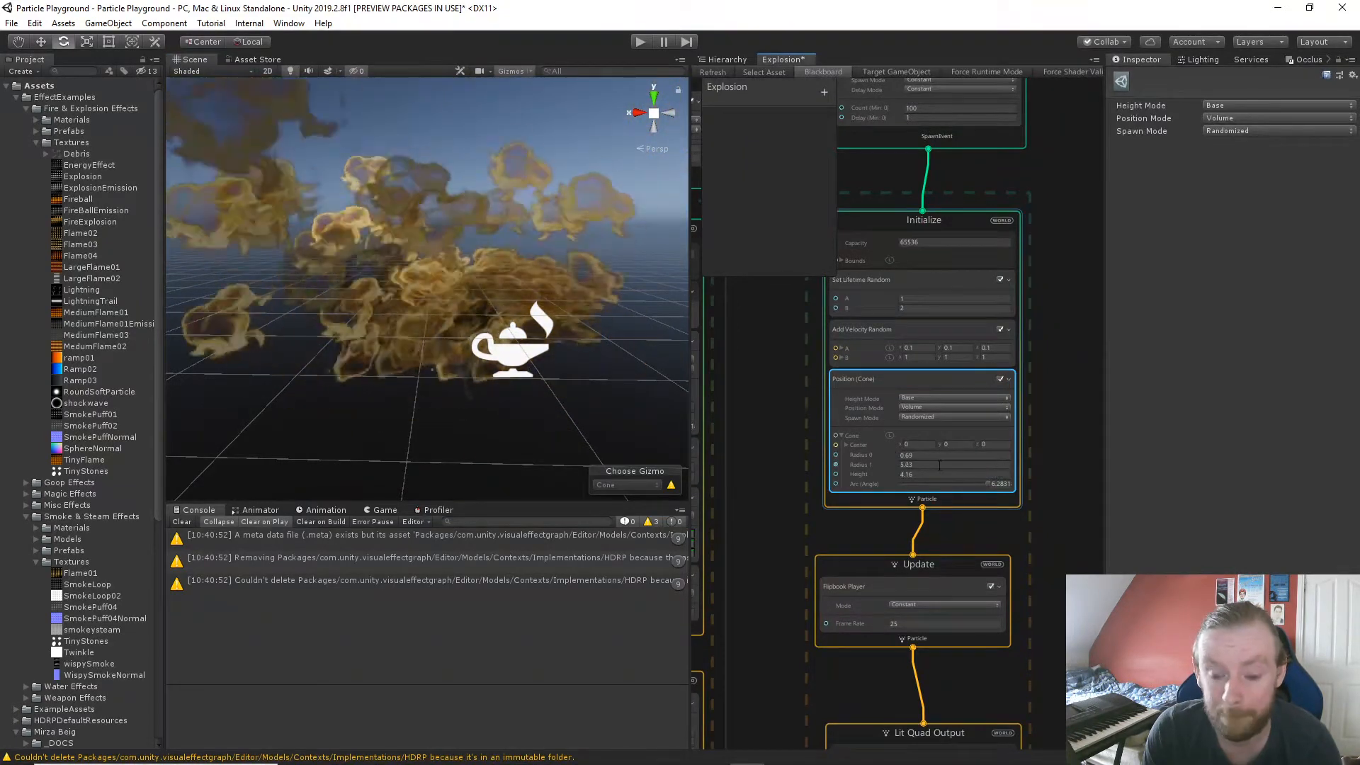
left_click_drag(900, 473, 1124, 469)
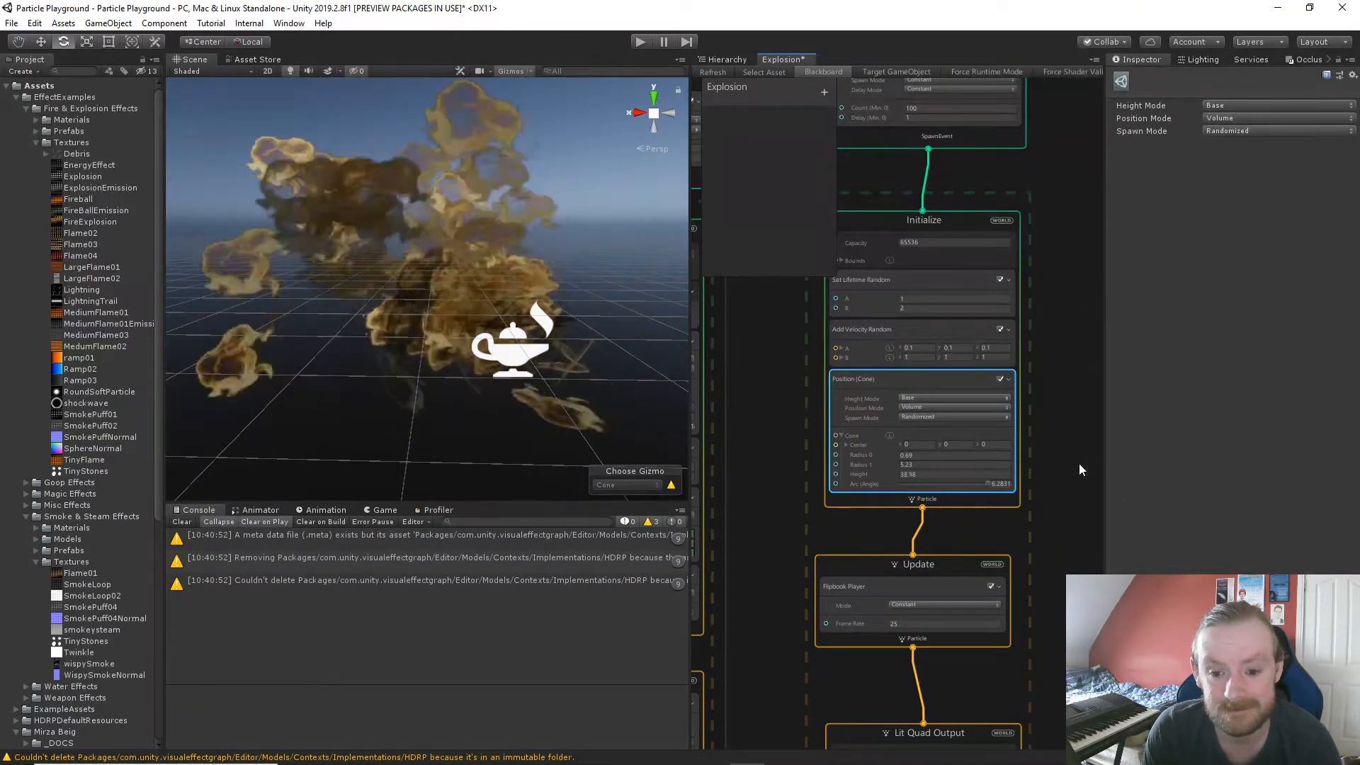
Try larger and smaller Radius 0 values on the flame cone, set it to 0.1 and inspect the burst.
left_click_drag(900, 453, 982, 455)
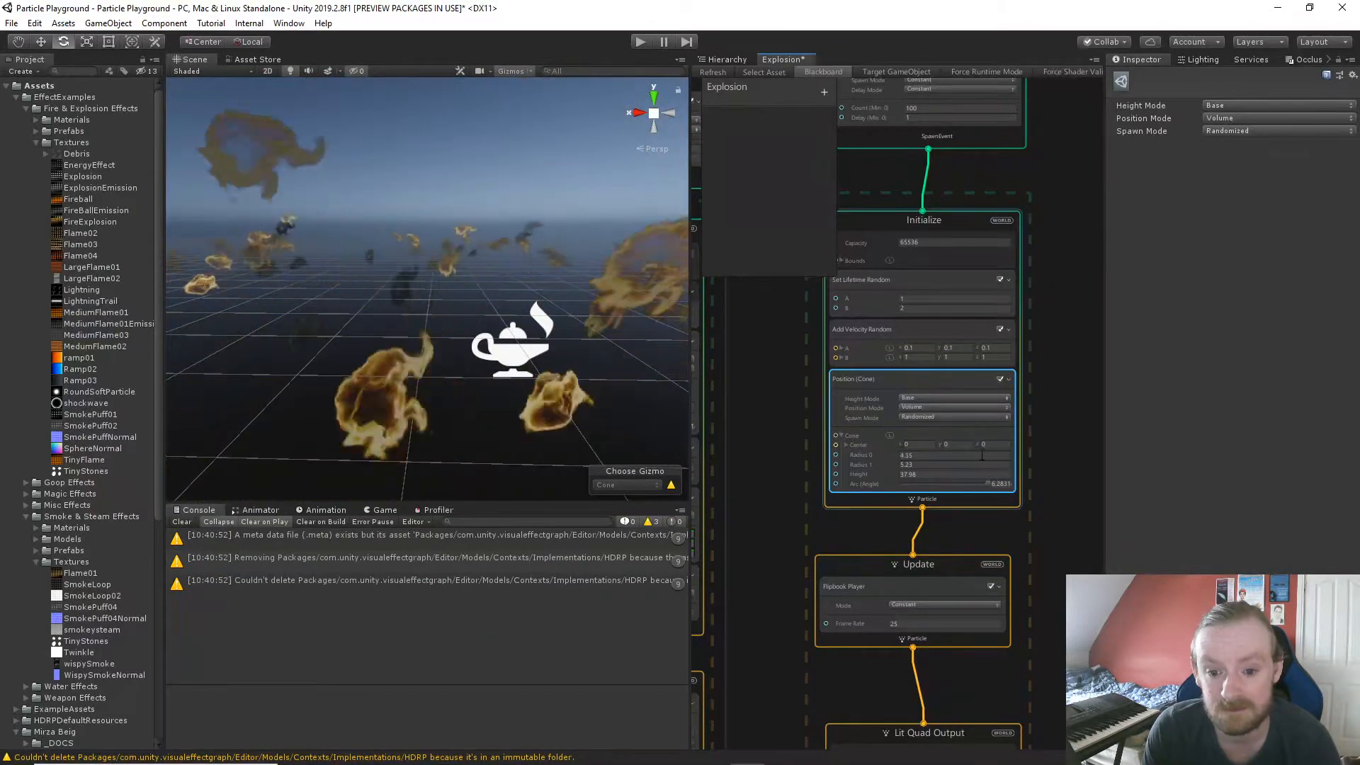
left_click_drag(978, 454, 925, 457)
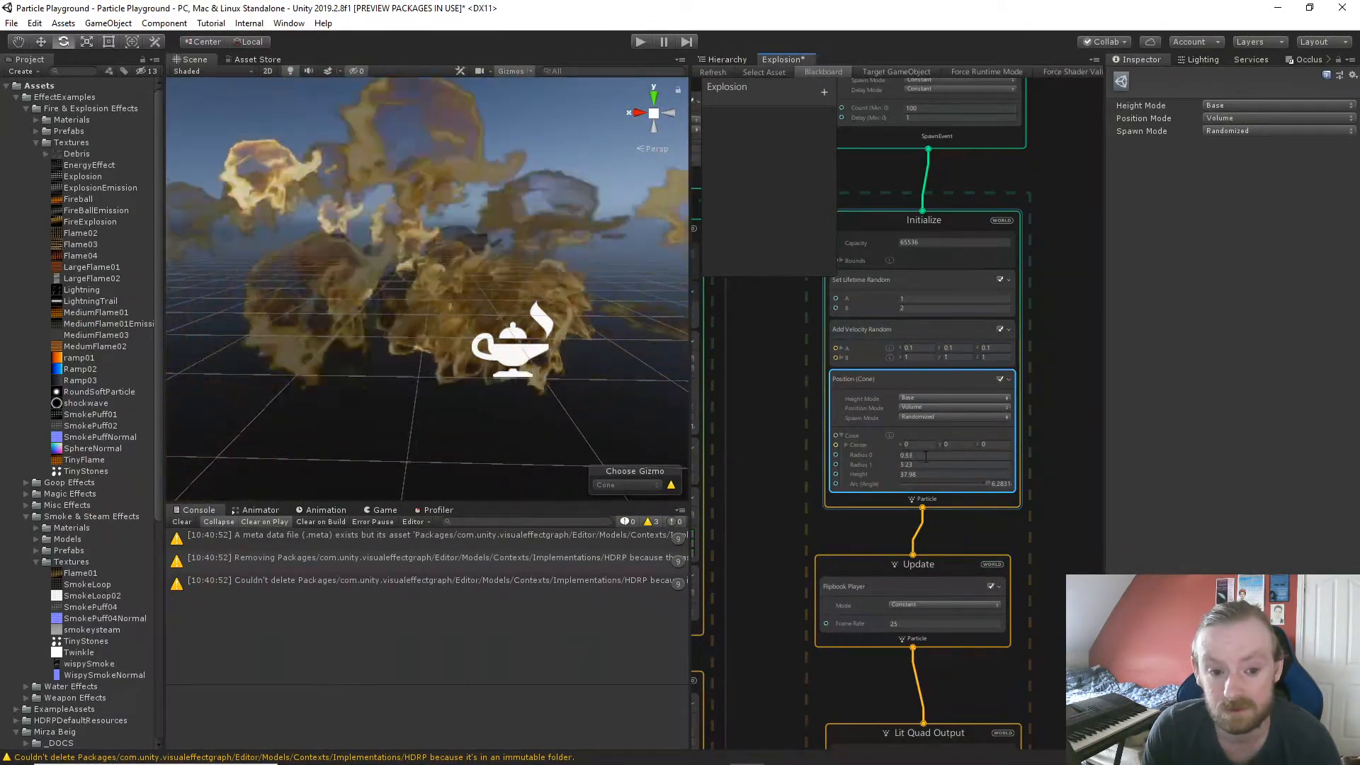
left_click(928, 455)
key("BackSpace")
type("0.1")
key("Return")
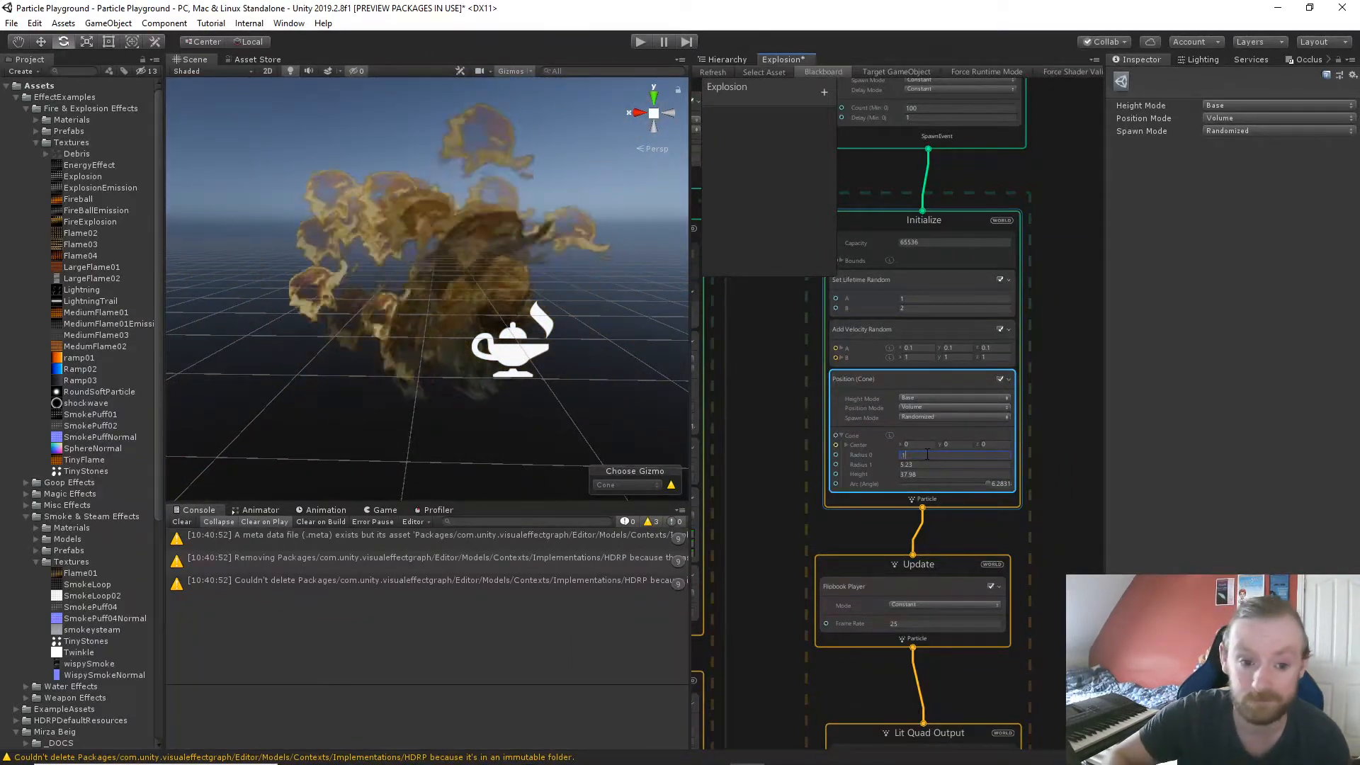
key("a")
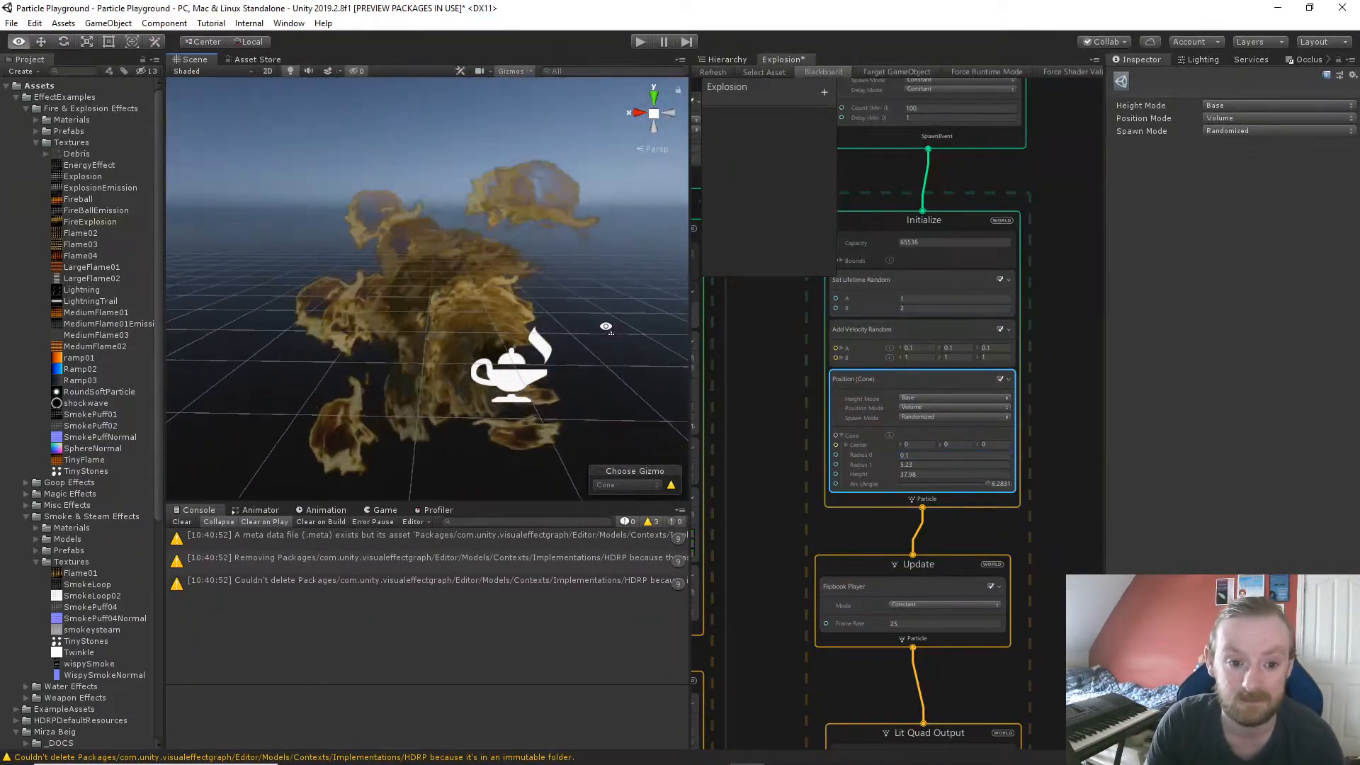
Set the Height Mode of the flame system's Position (Cone) block to Volume and view the burst.
key("d")
key("q")
key("e")
key("s")
right_click_drag(606, 325, 608, 317)
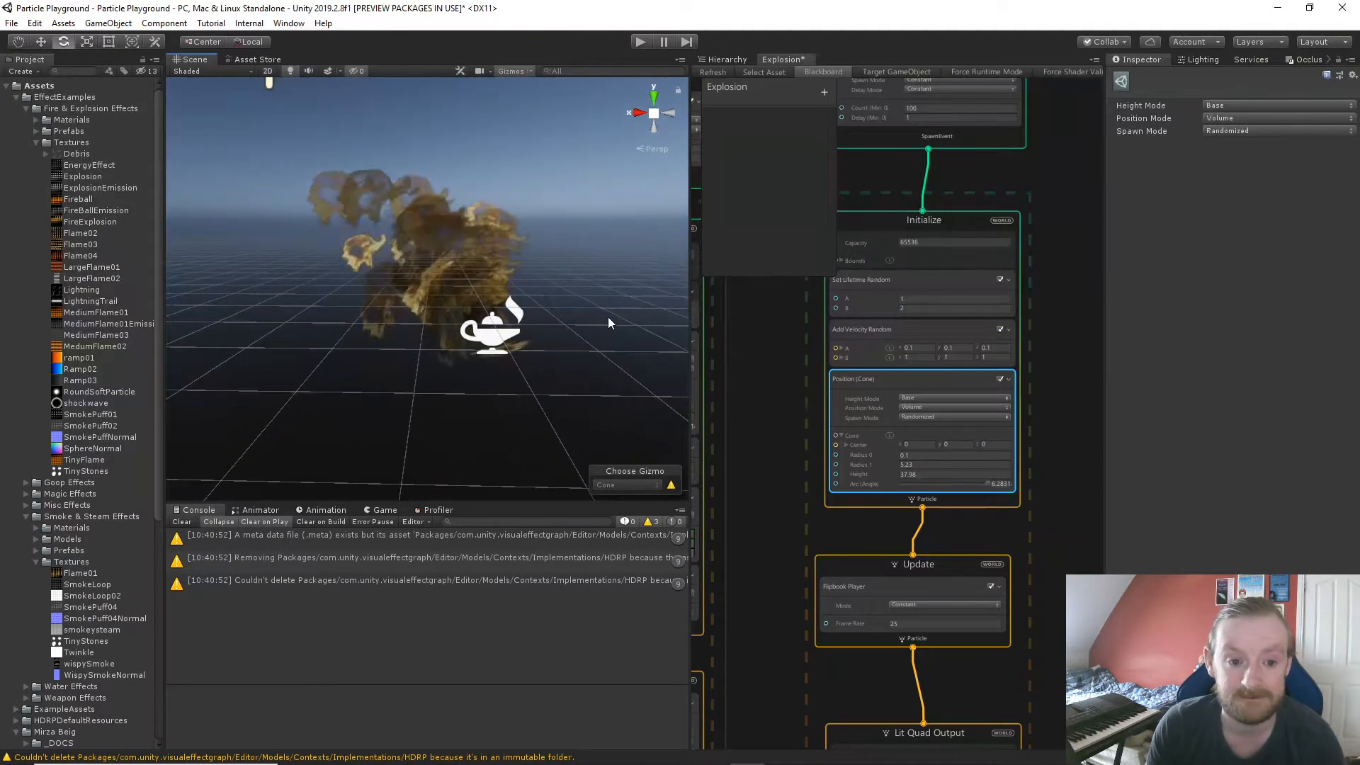
left_click(914, 408)
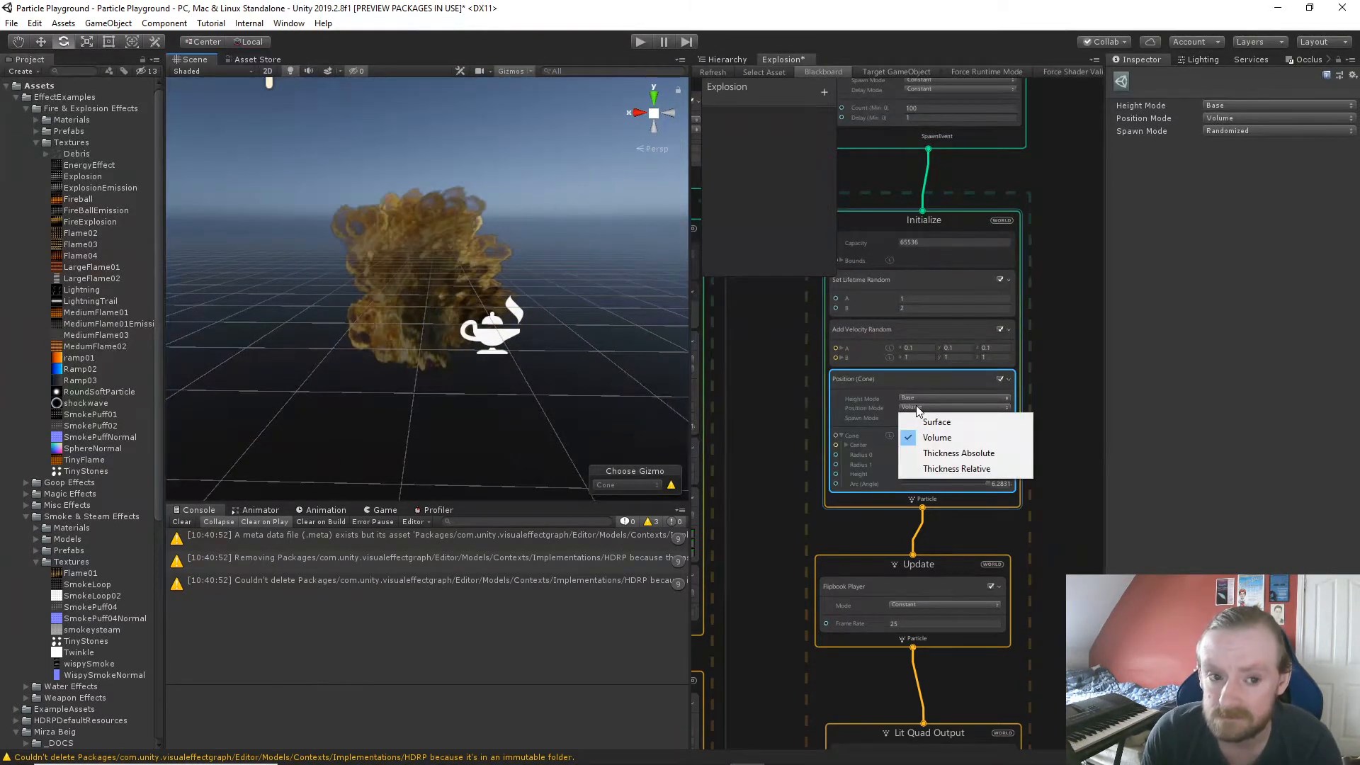
left_click(918, 410)
left_click(918, 399)
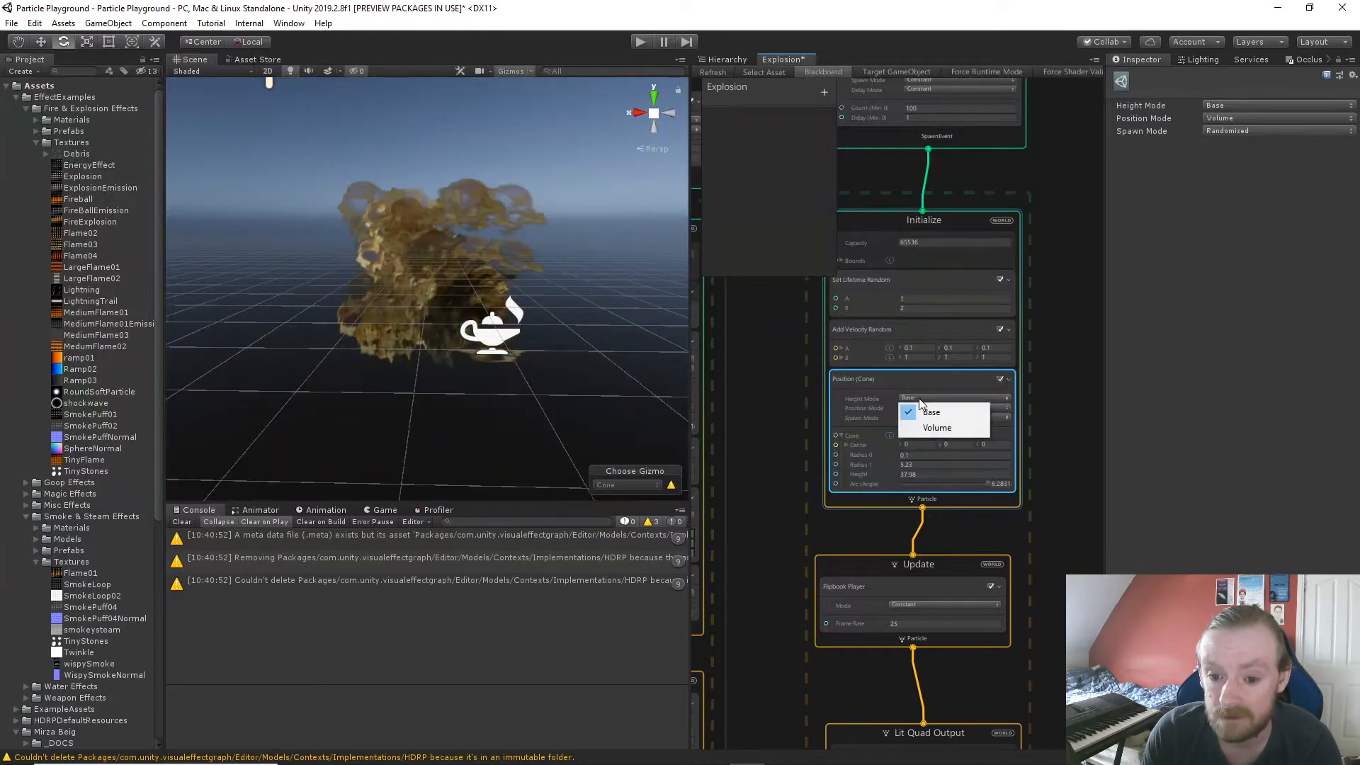
left_click(925, 421)
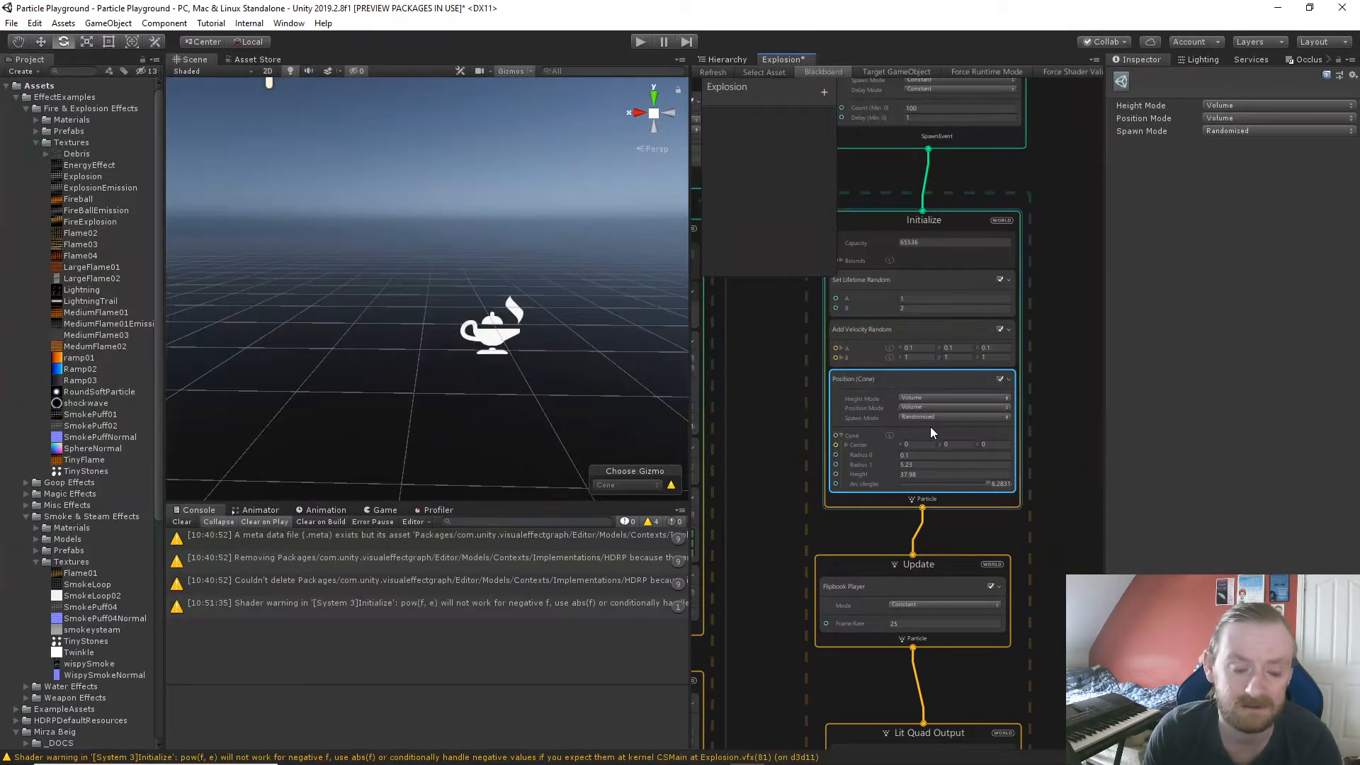
right_click_drag(582, 386, 559, 280)
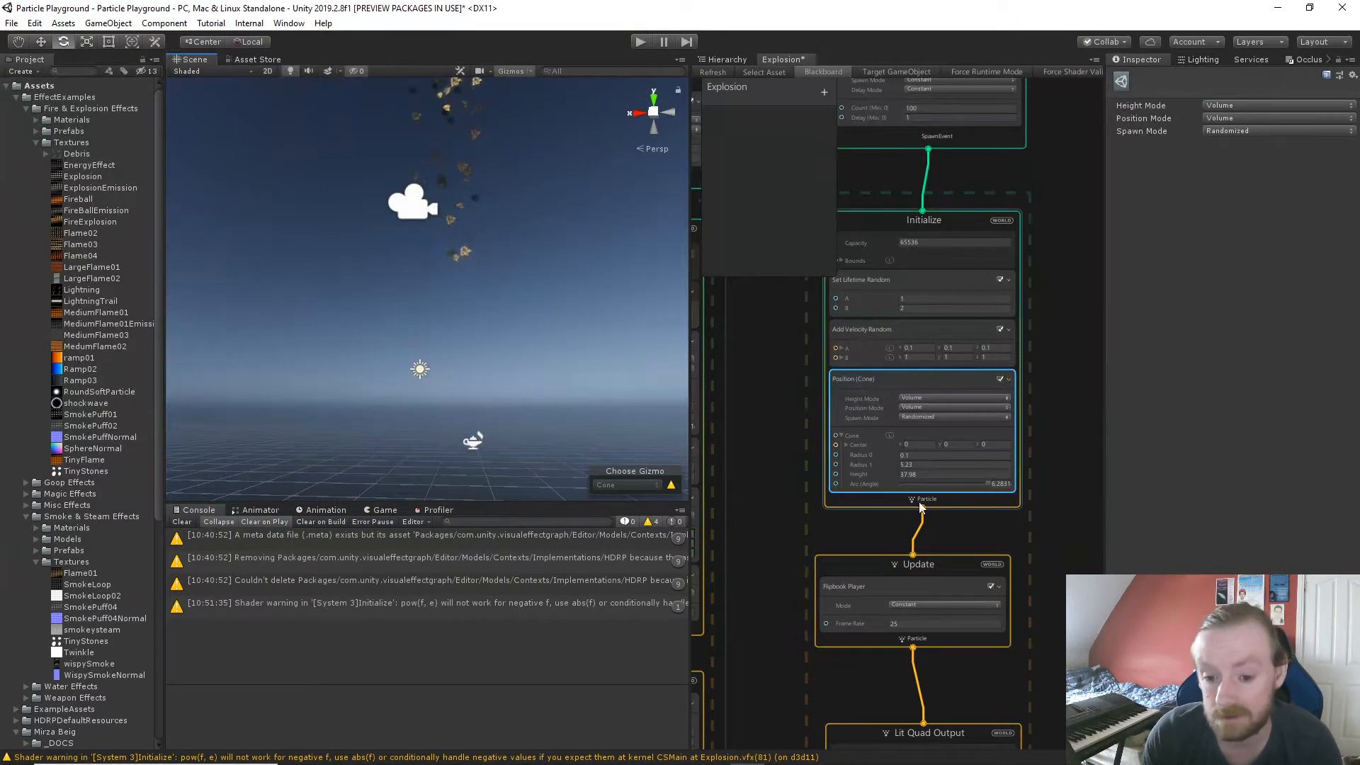
Reduce the flame cone's Height to about 1.9 and its Radius 1 to about 0.9.
left_click_drag(896, 474, 797, 475)
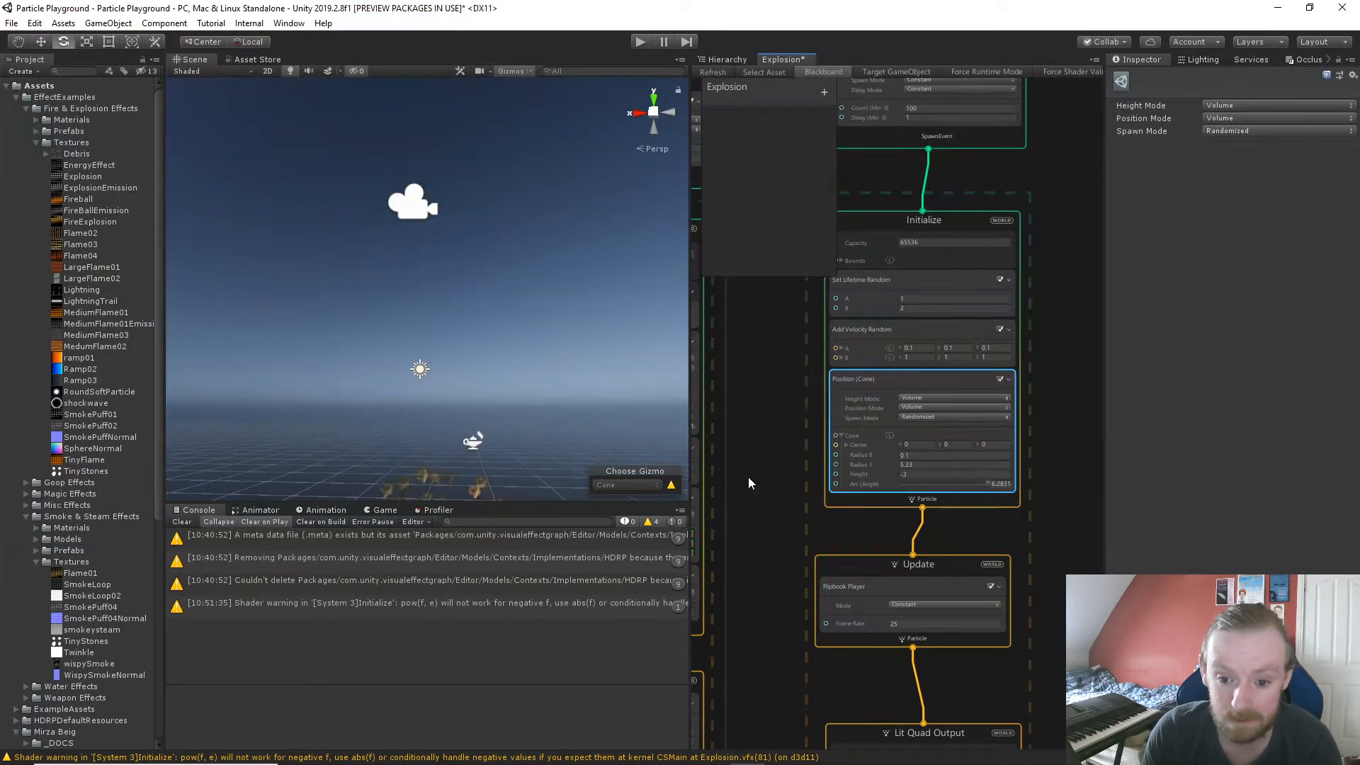
left_click_drag(748, 477, 762, 475)
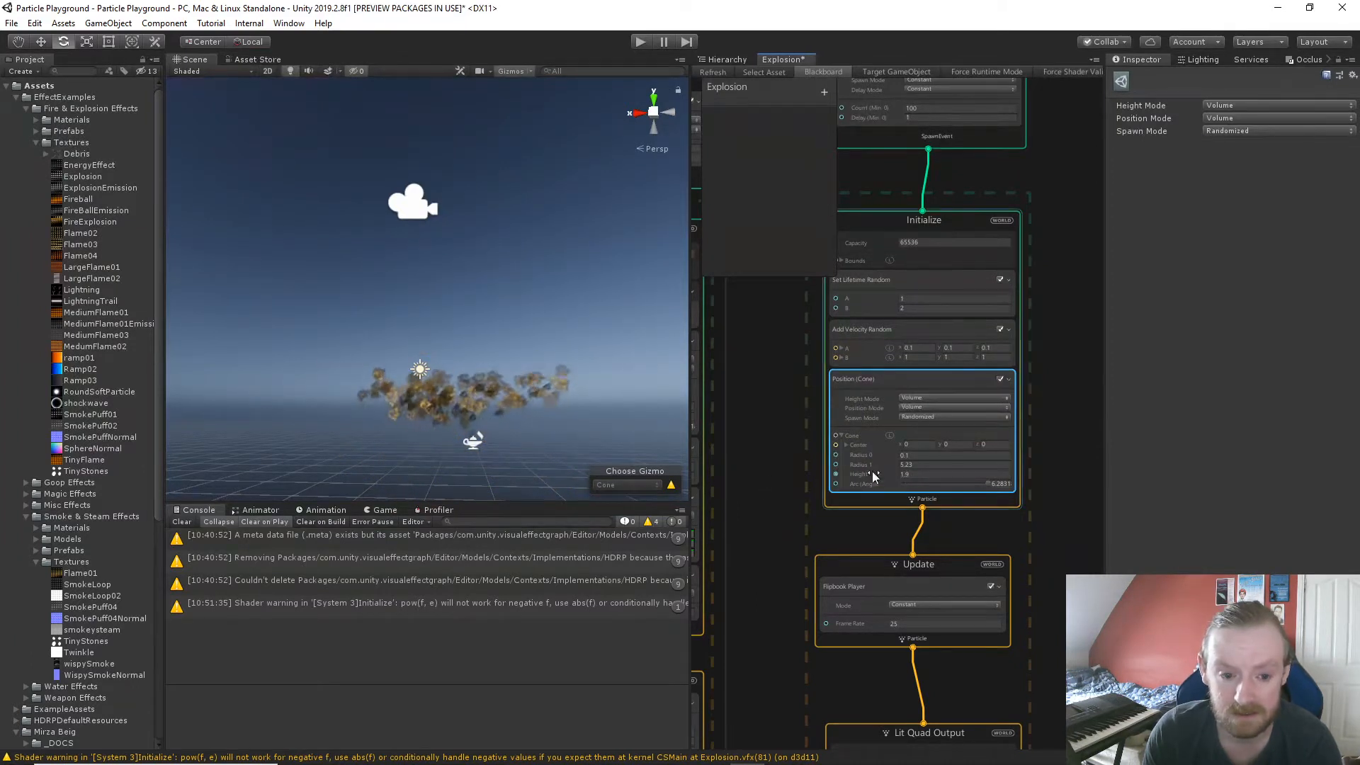
key("w")
right_click_drag(600, 370, 628, 409)
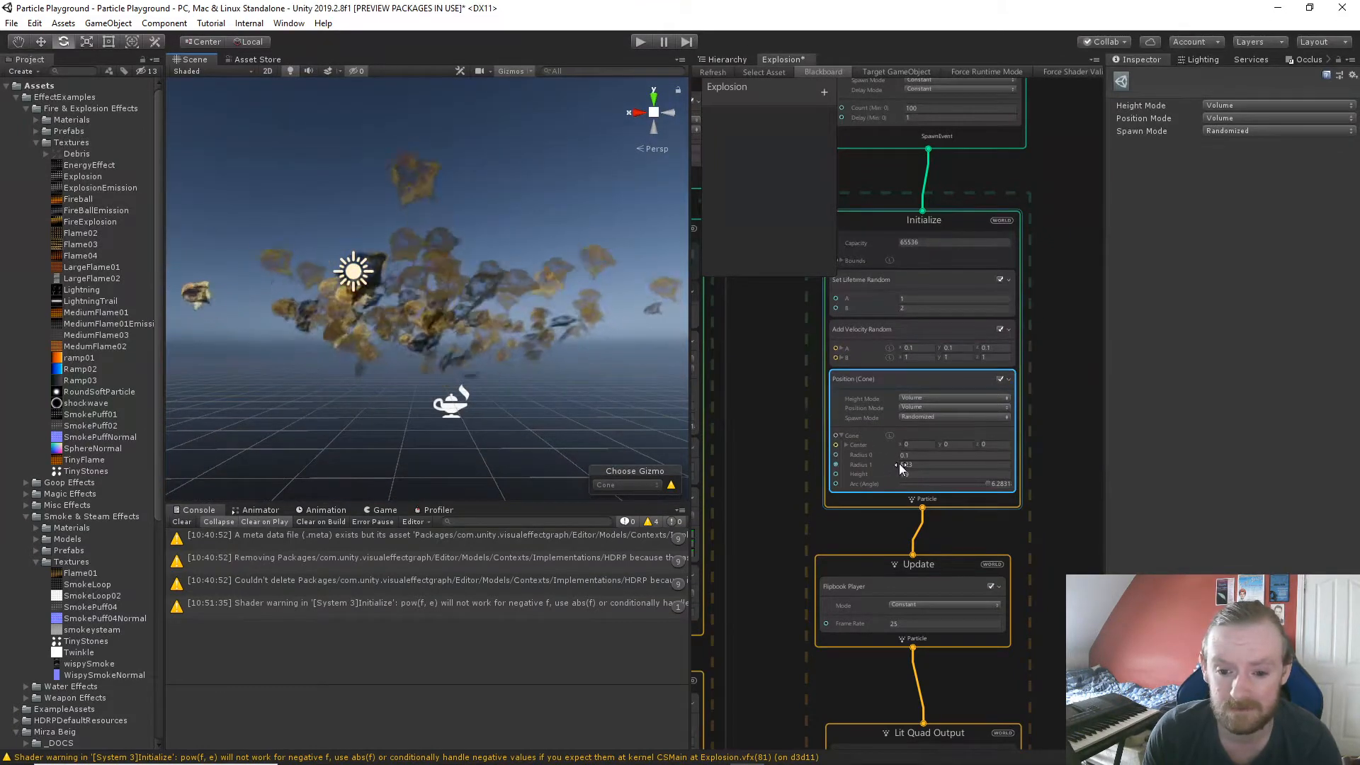
left_click_drag(899, 464, 838, 465)
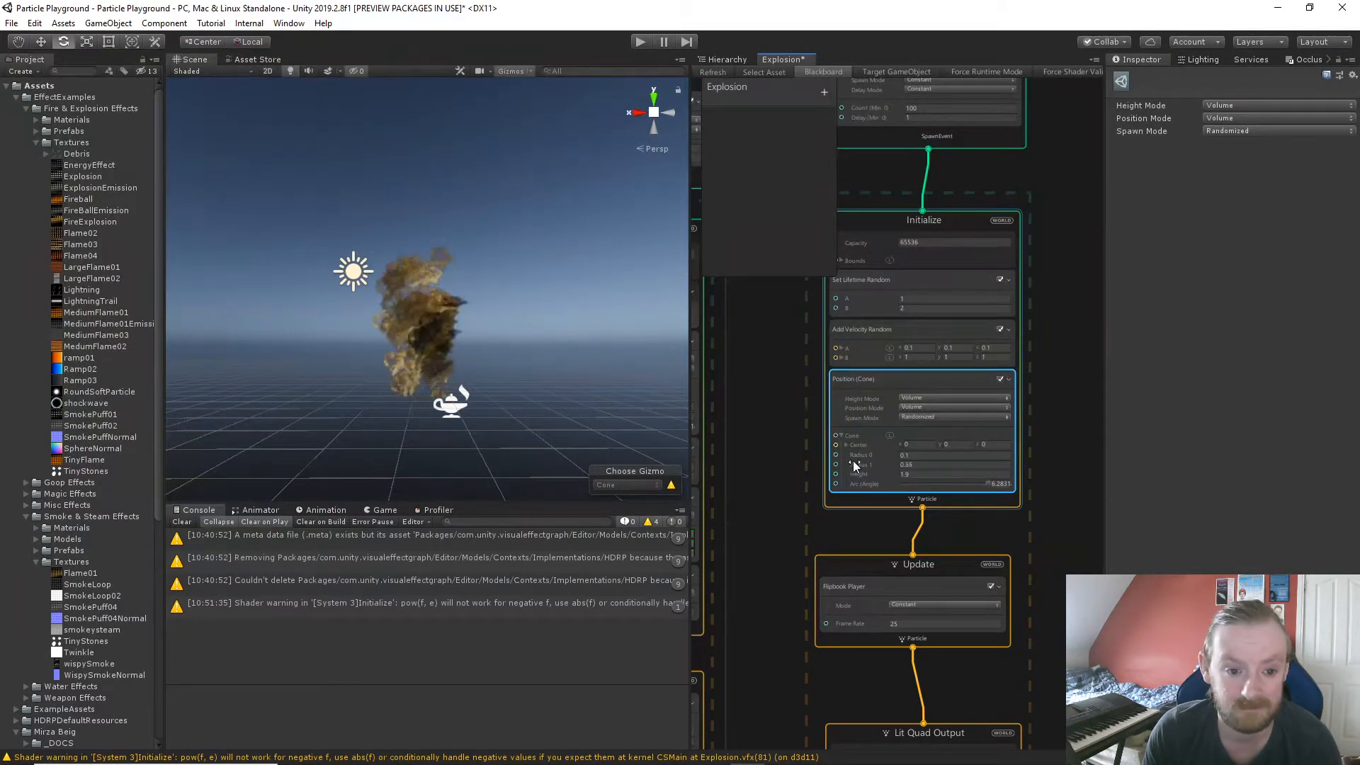
left_click_drag(853, 461, 854, 461)
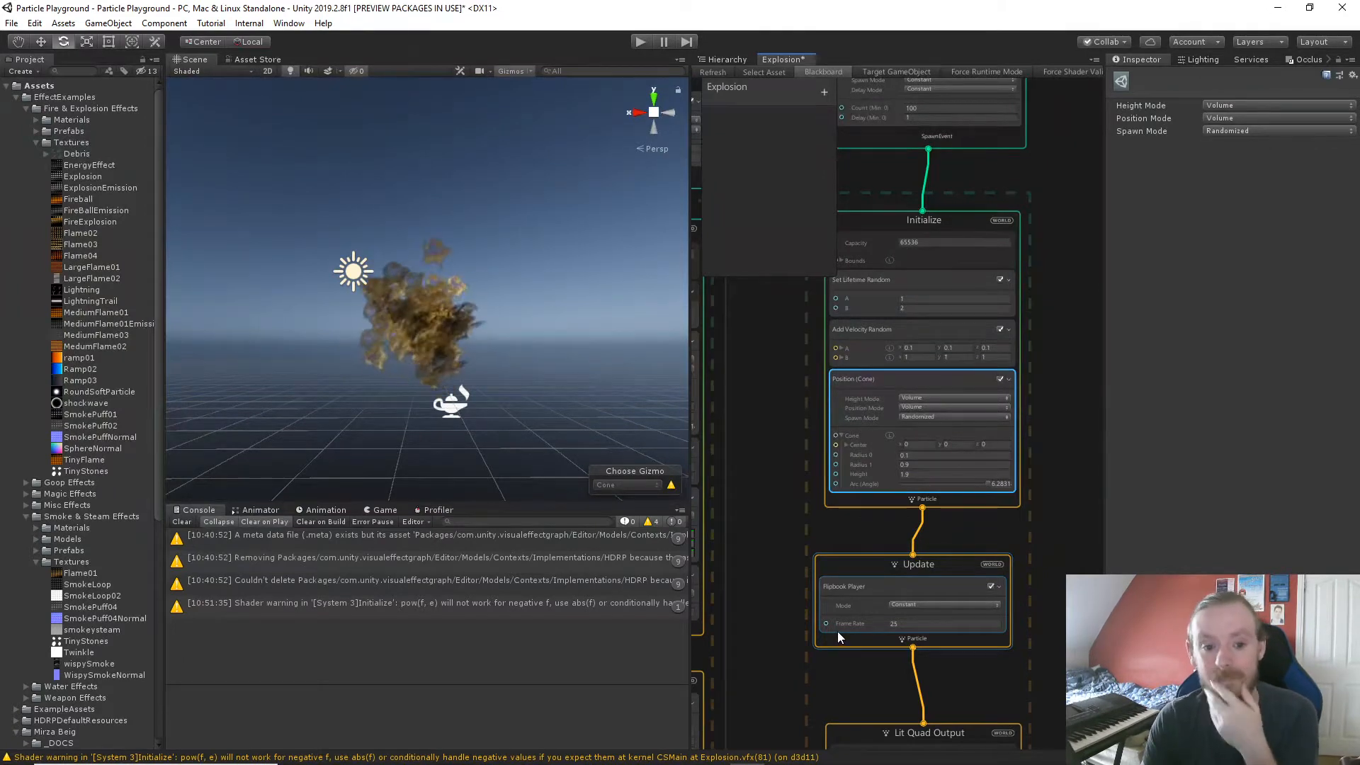
Add a Set Color over Life (Gradient) block to the flame system's Lit Quad Output.
middle_click_drag(790, 584, 803, 367)
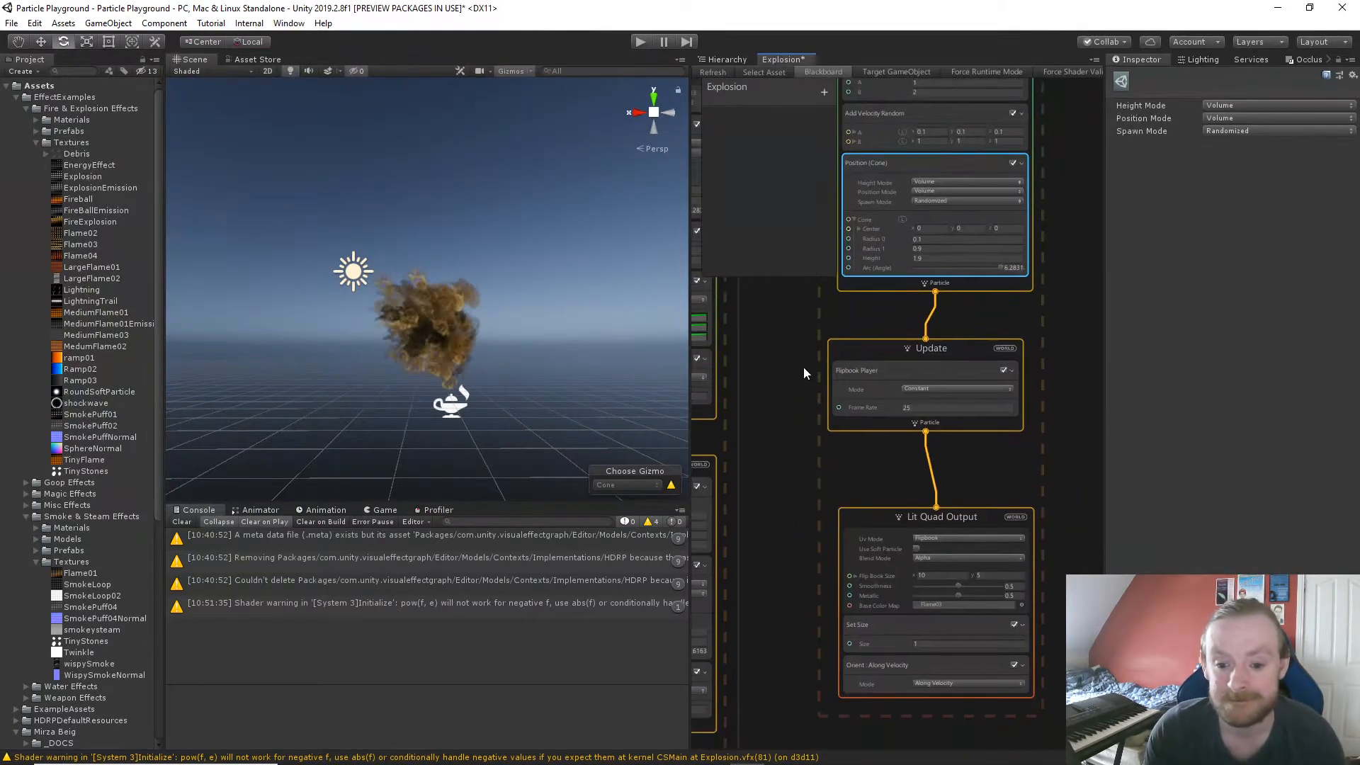
left_click(910, 518)
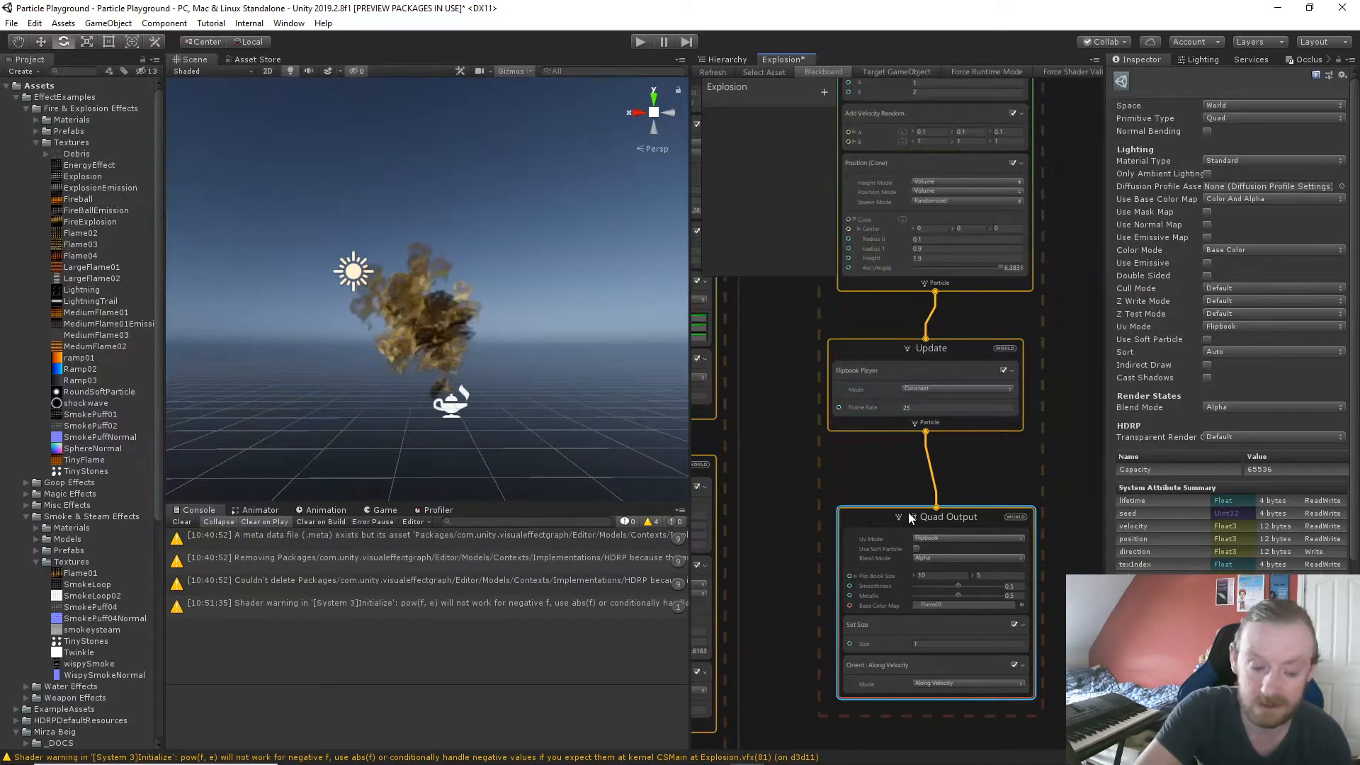
key("space")
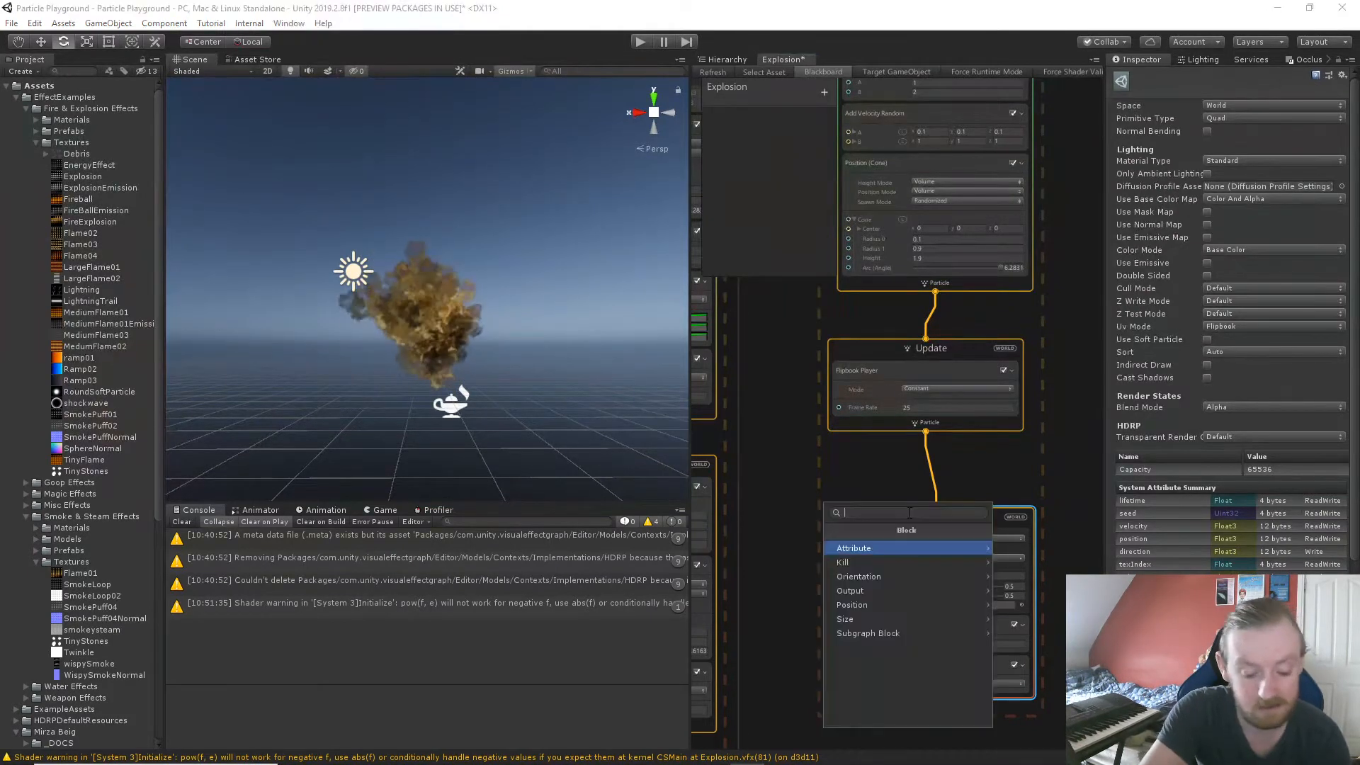
type("set colo")
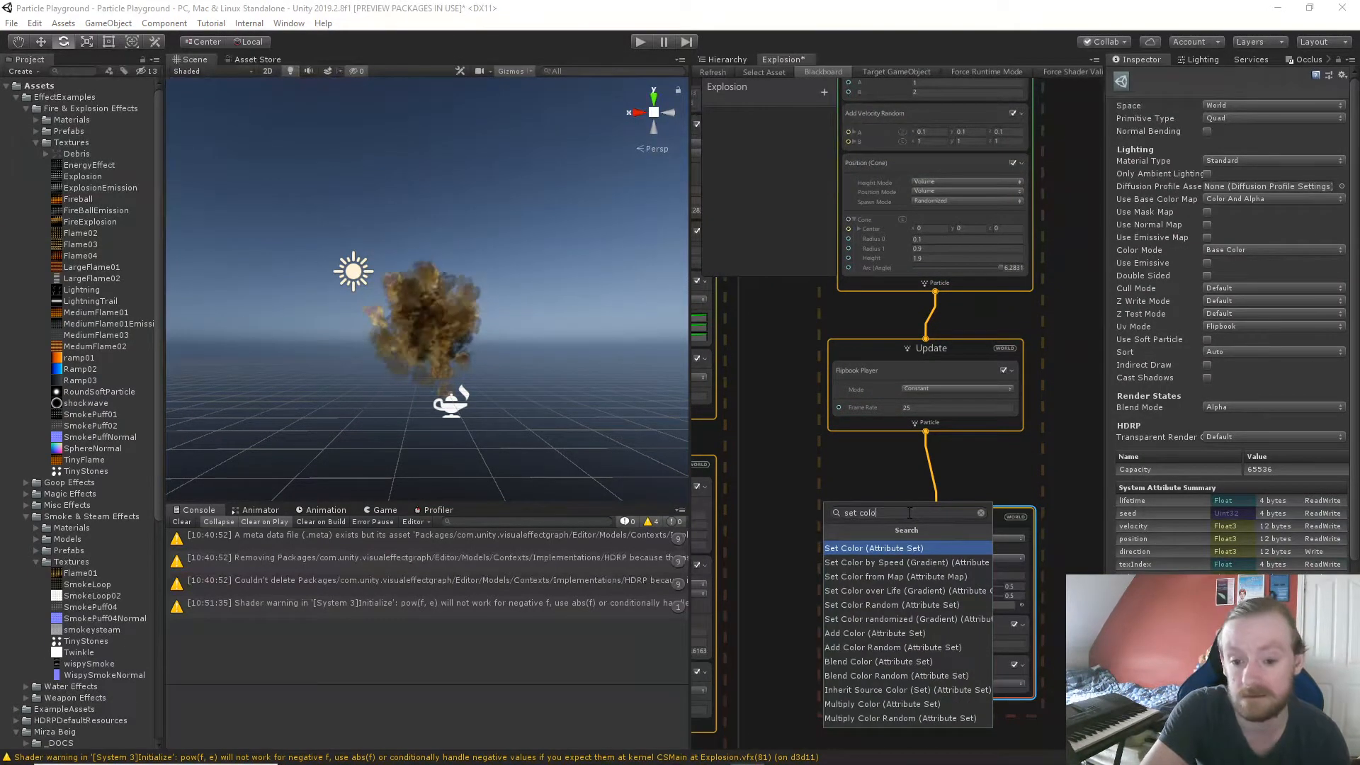
key("Down")
key("Down")
key("Down")
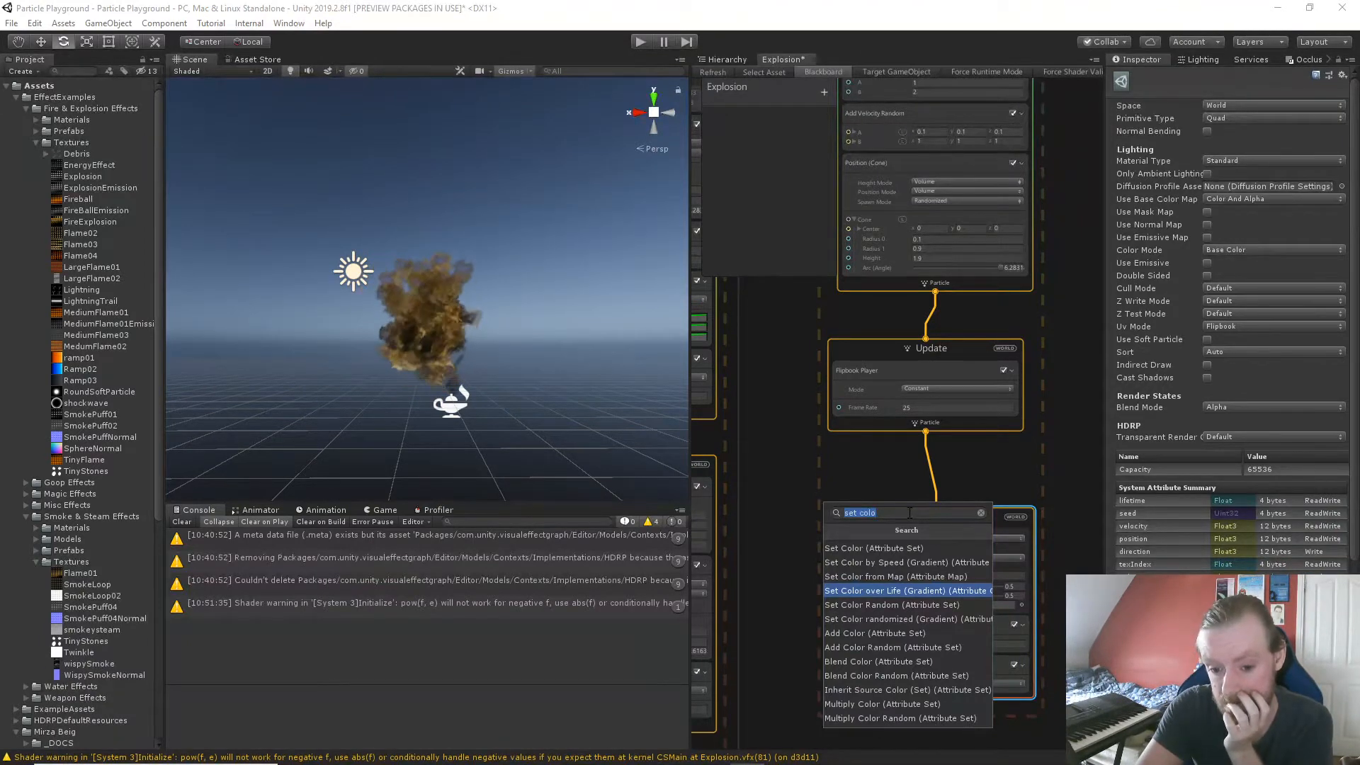
key("Return")
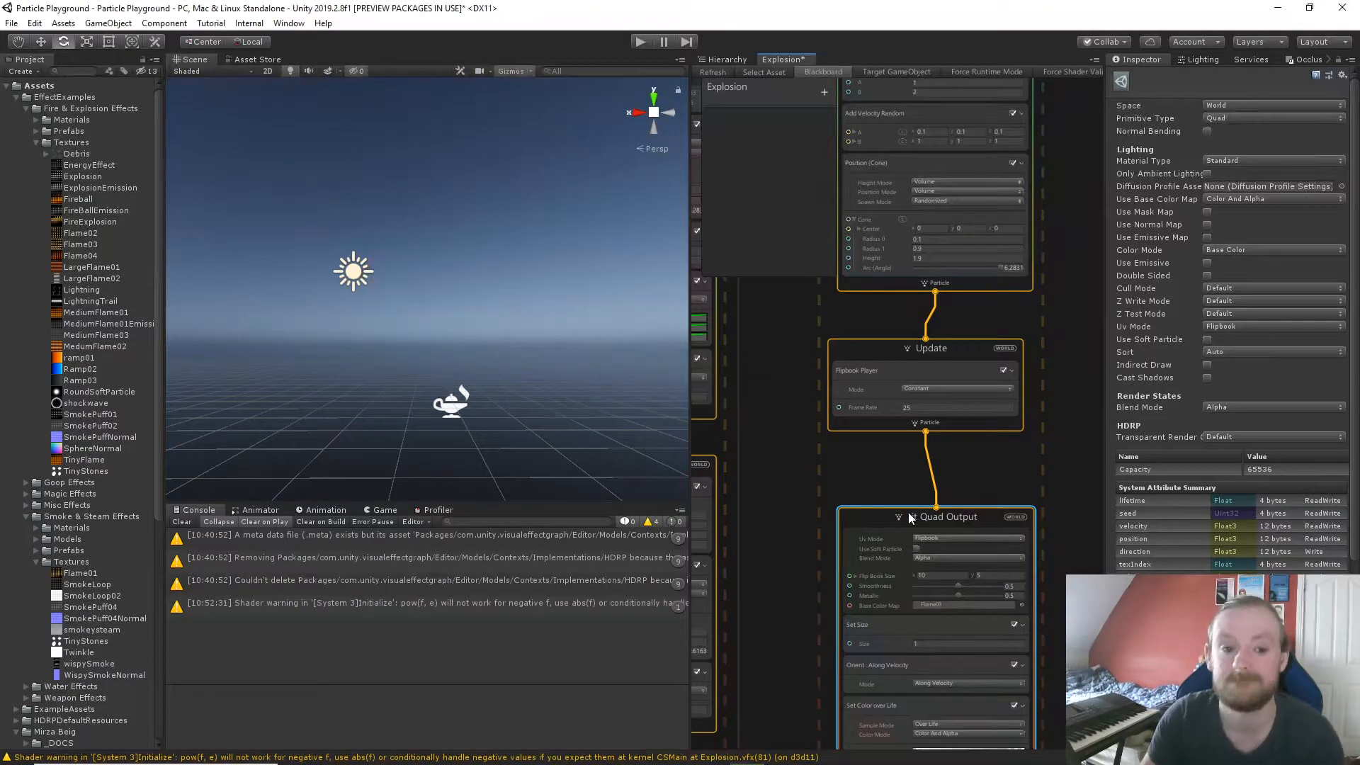
Check the color gradient of the Set Color over Life block and close its editor.
middle_click_drag(1070, 531, 1057, 347)
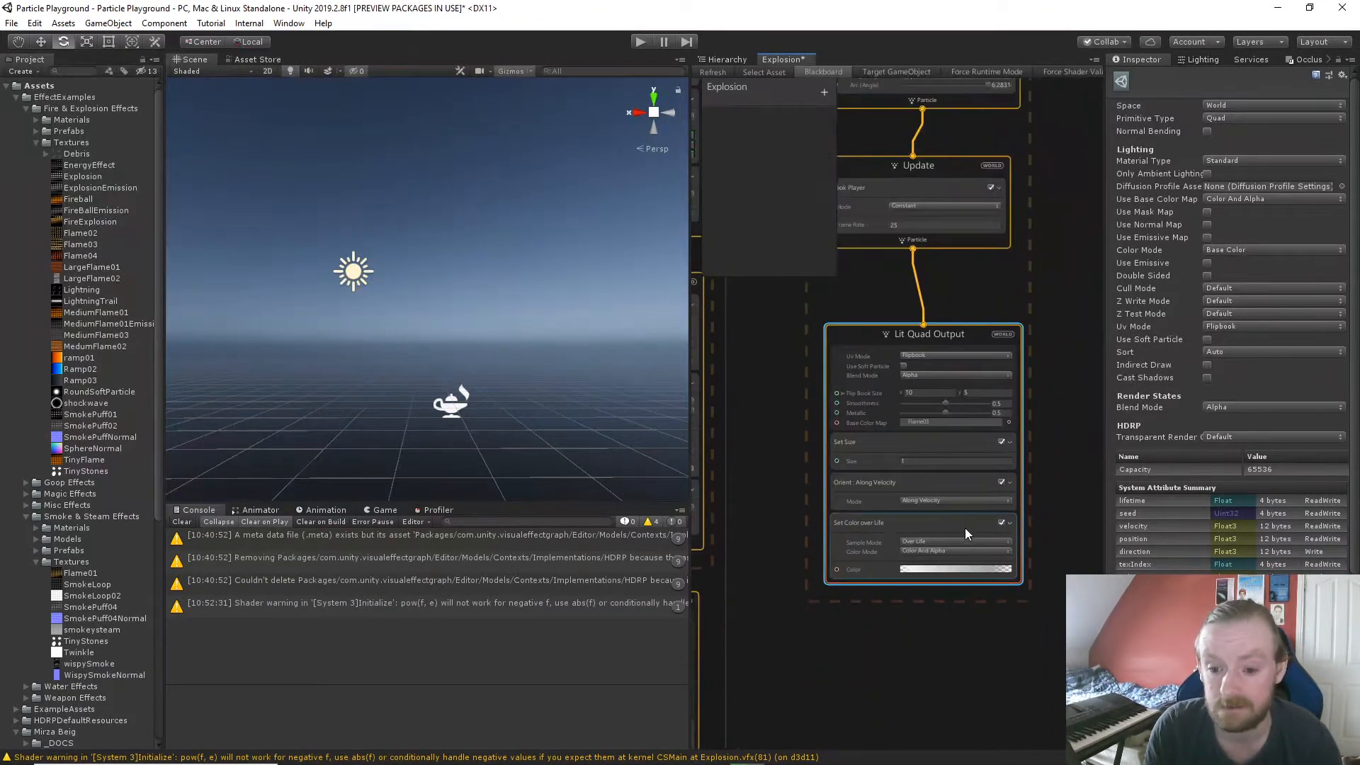
left_click(963, 569)
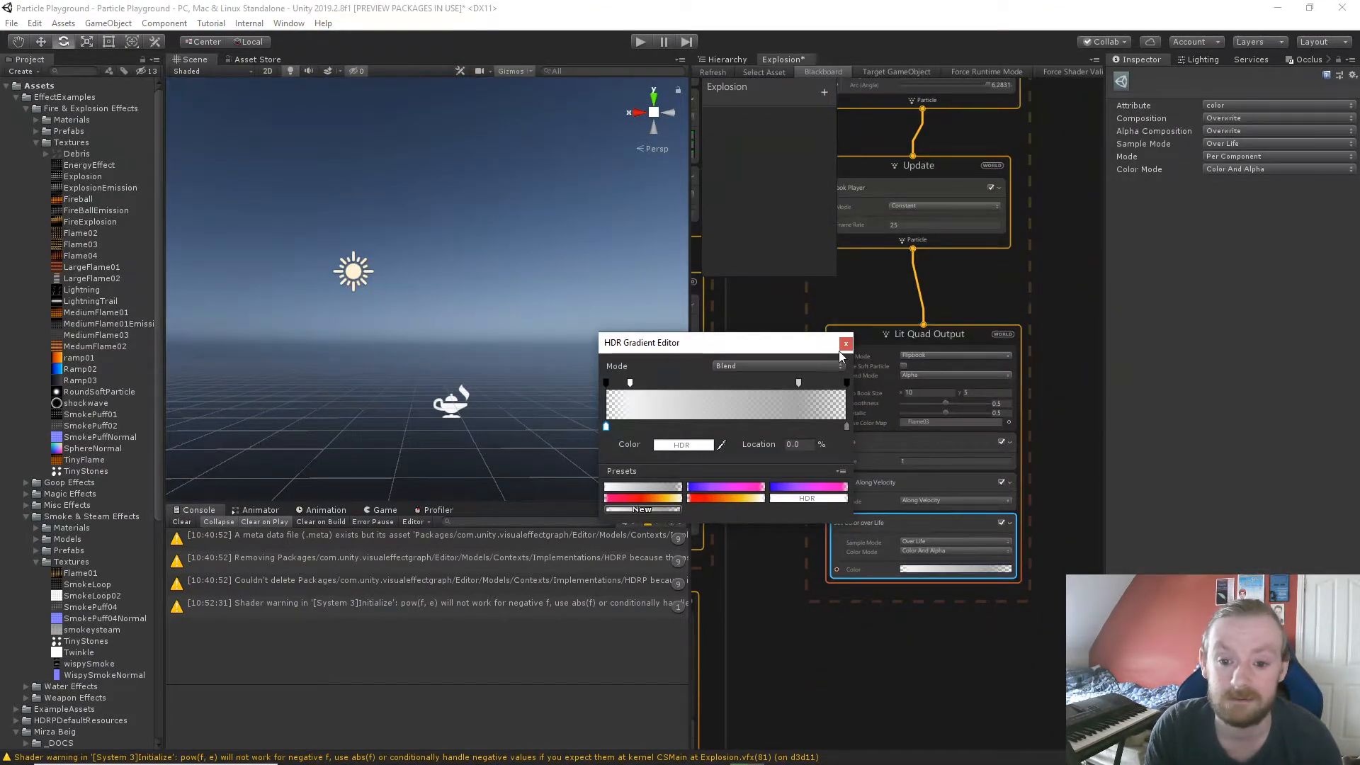
key("Escape")
Select the Explosion effect in the scene, play it and inspect the flame burst up close.
left_click(446, 404)
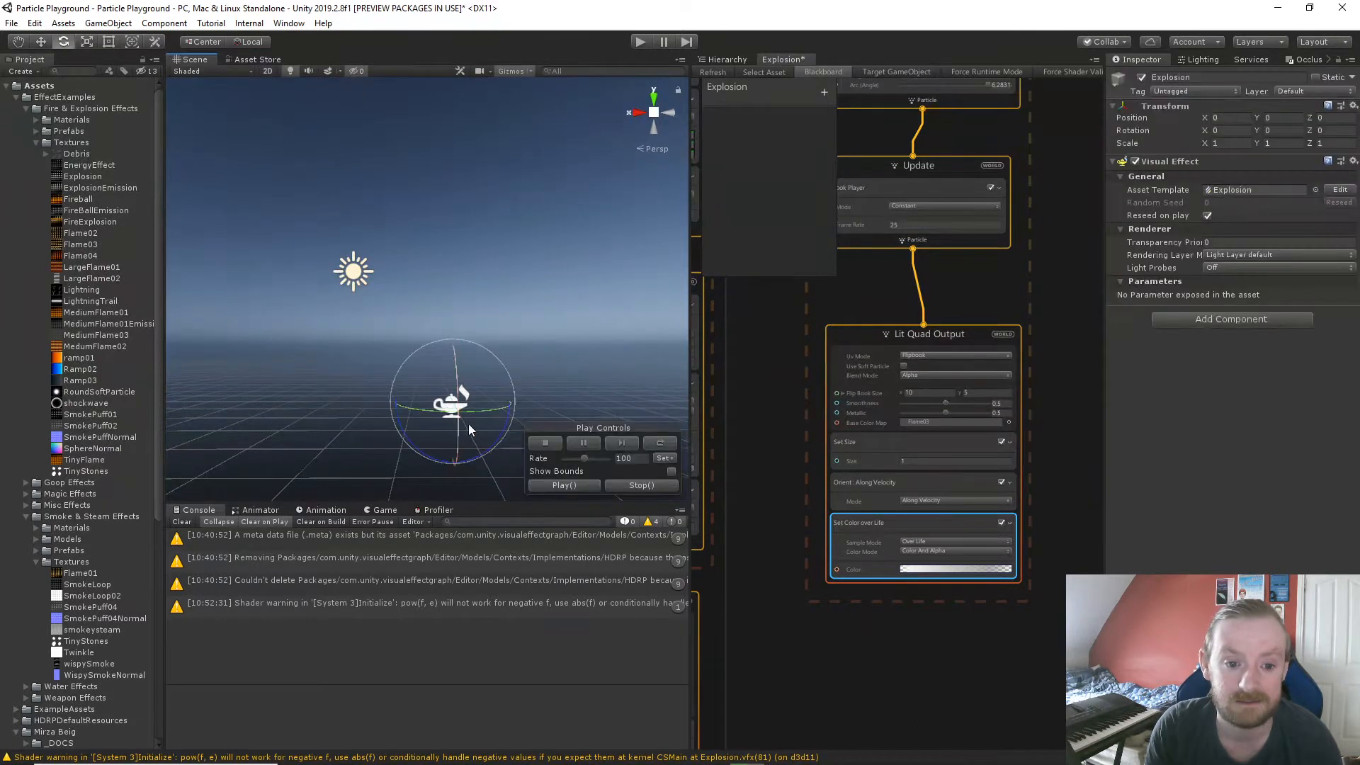
left_click(585, 489)
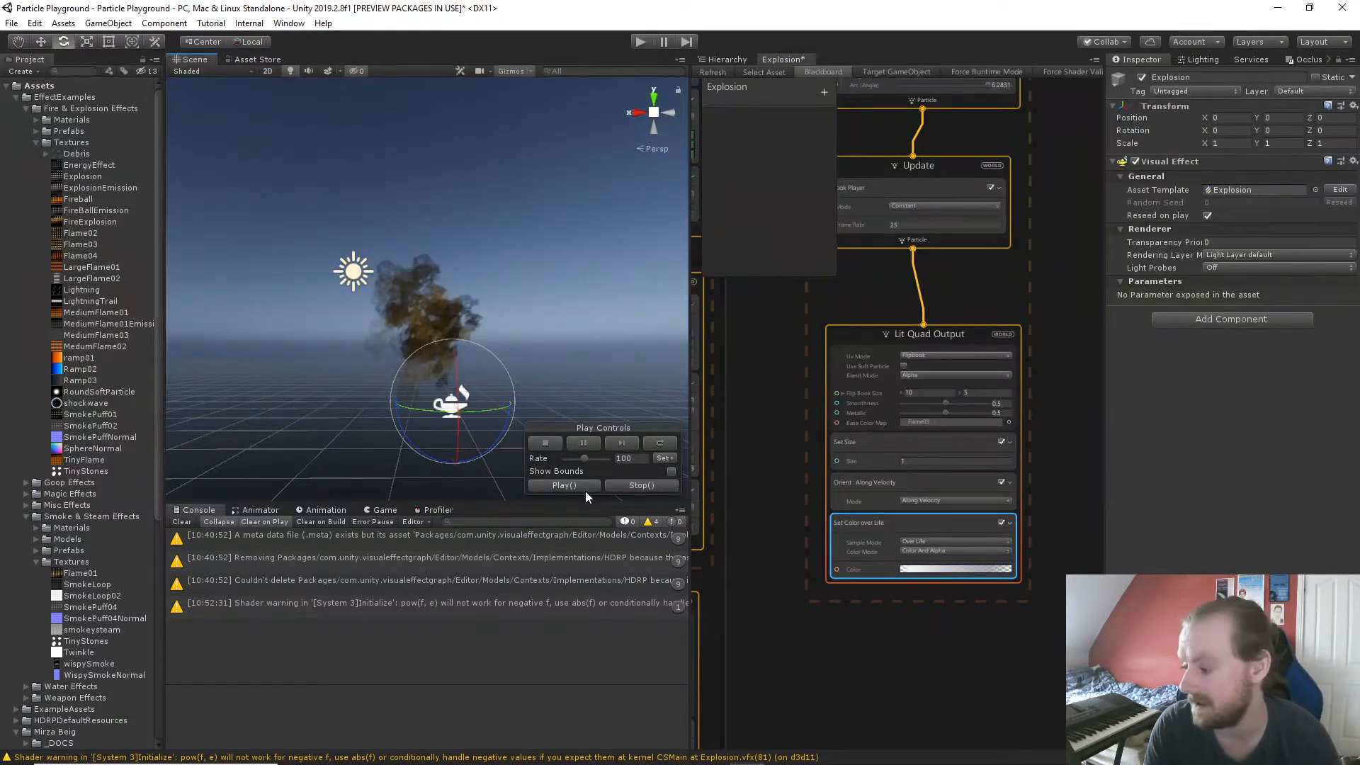
scroll(441, 375, "up", 5)
scroll(442, 376, "down", 2)
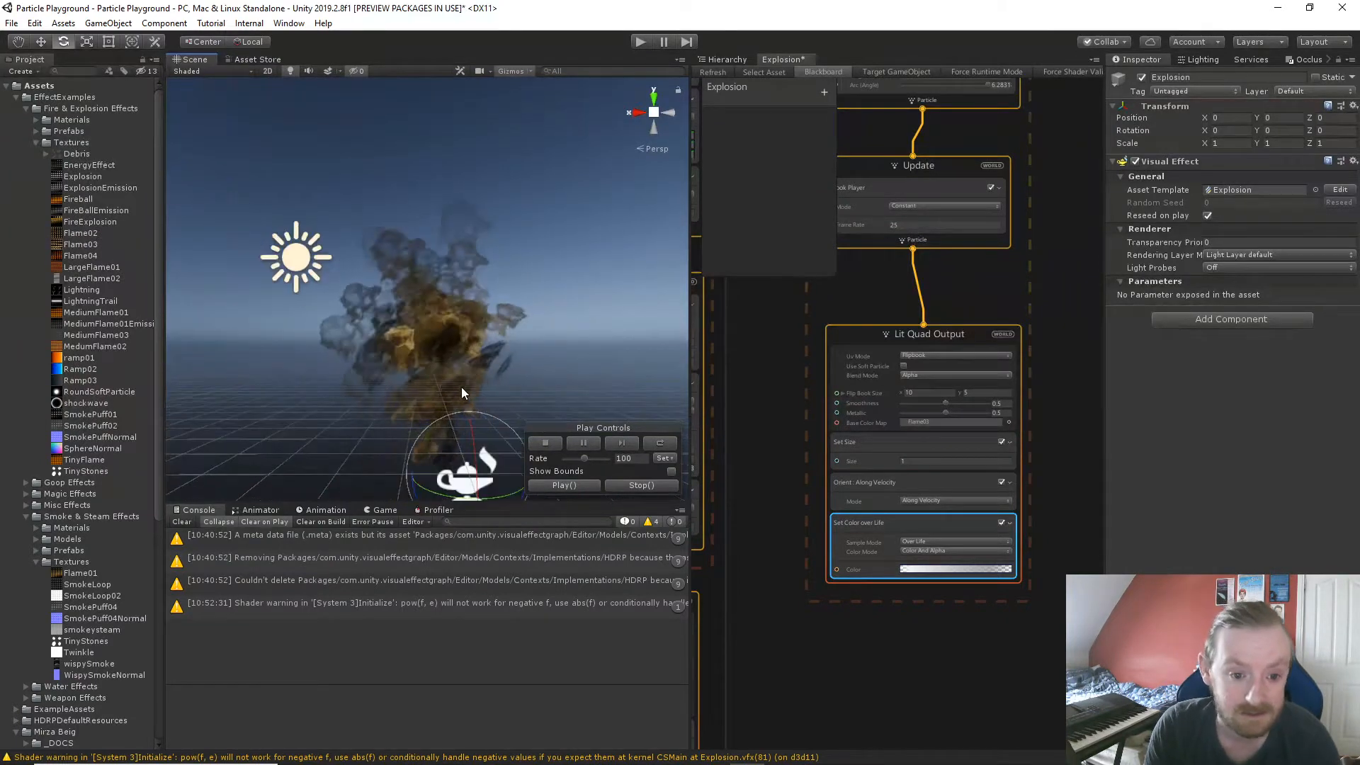
Try to remove the early alpha key from the Set Color over Life gradient in the Lit Quad Output.
left_click(934, 569)
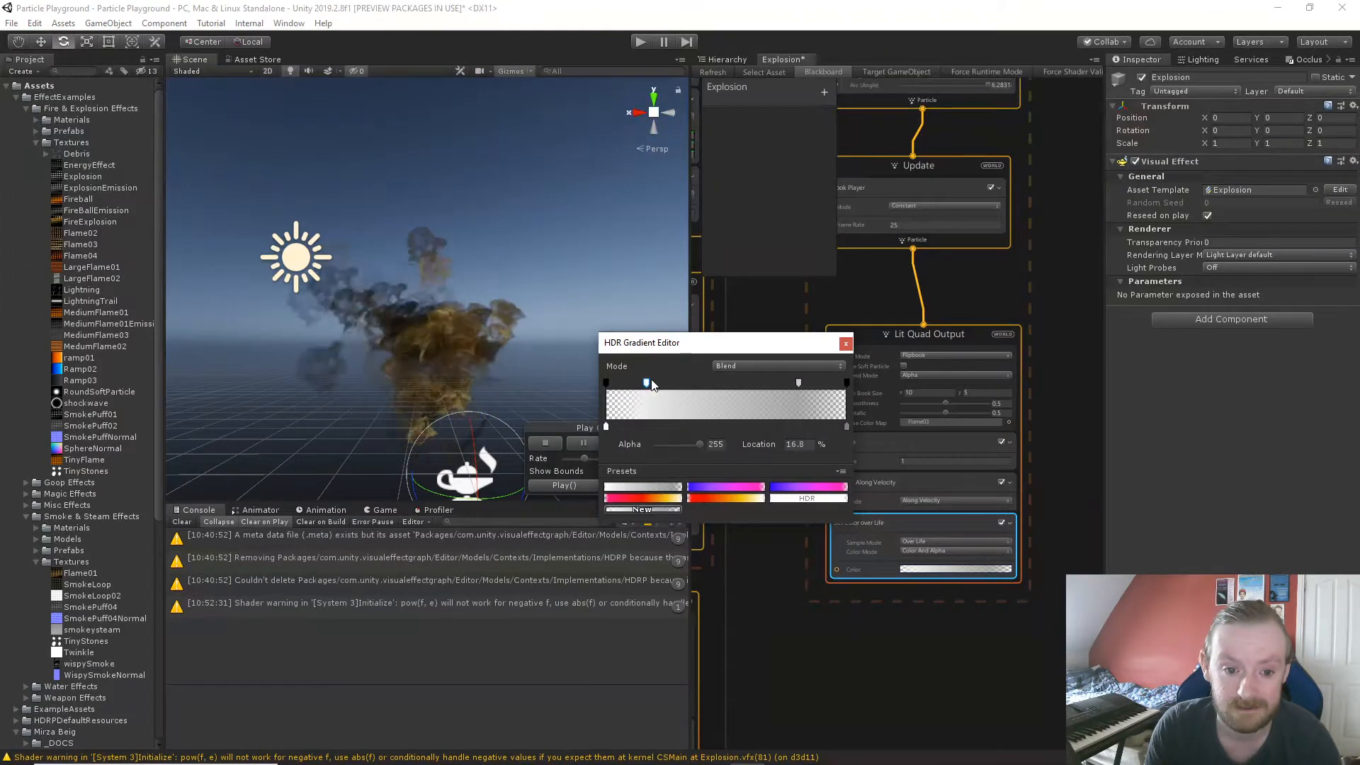
left_click_drag(630, 383, 860, 393)
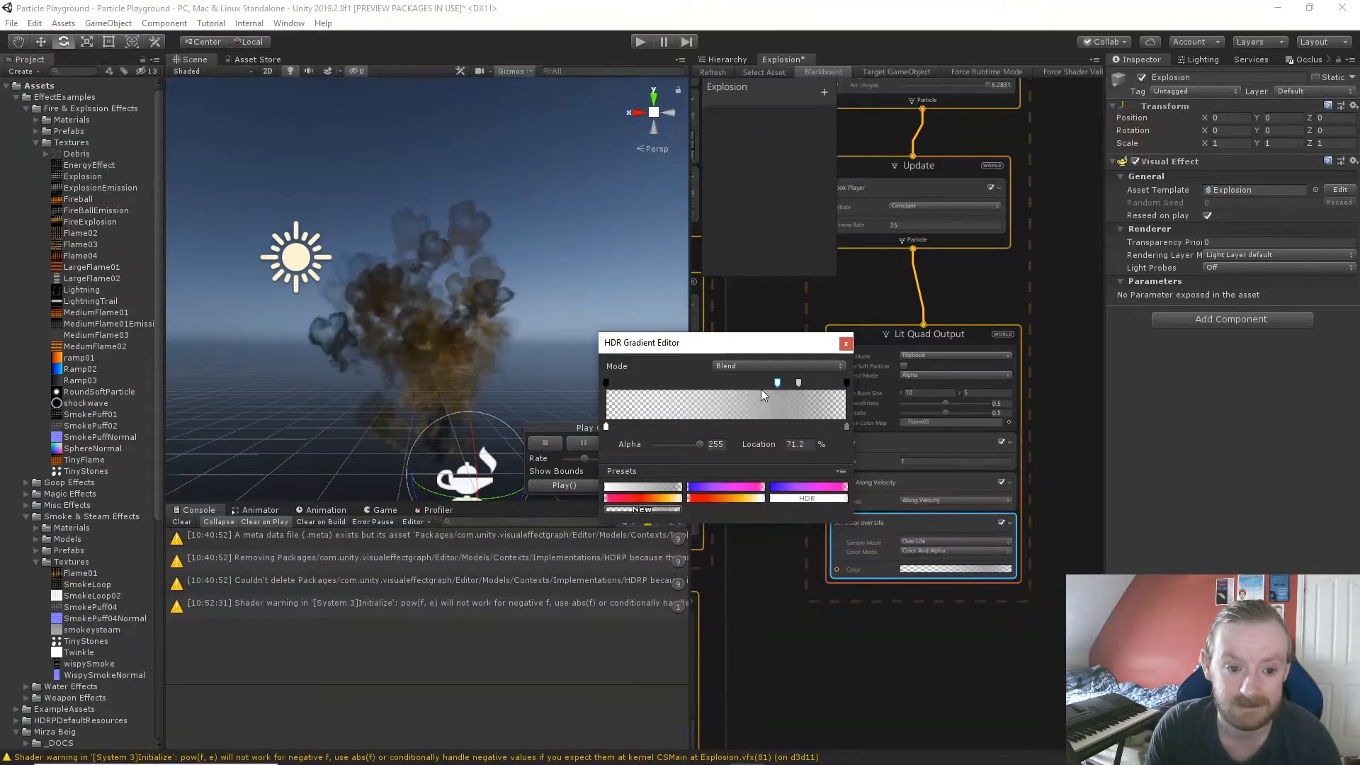
left_click(602, 381)
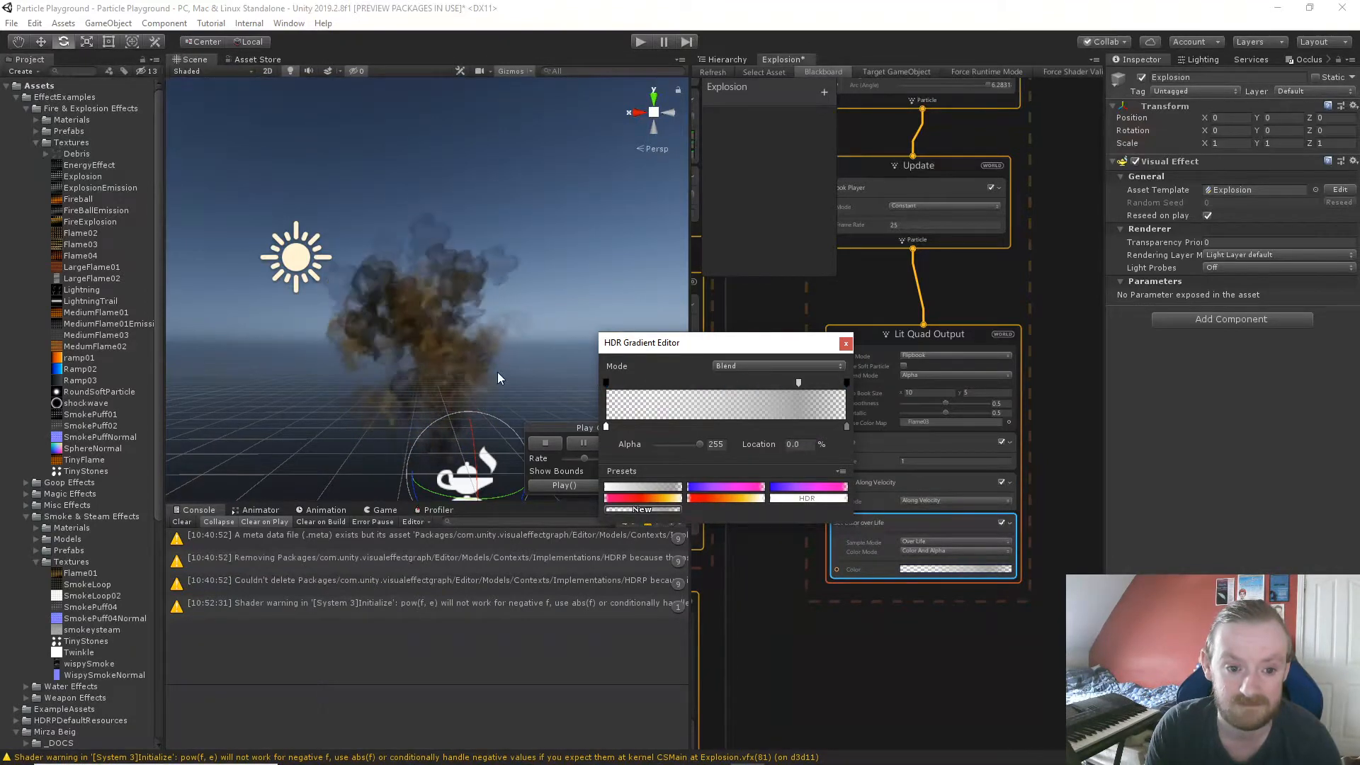
left_click_drag(605, 383, 608, 384)
left_click(845, 343)
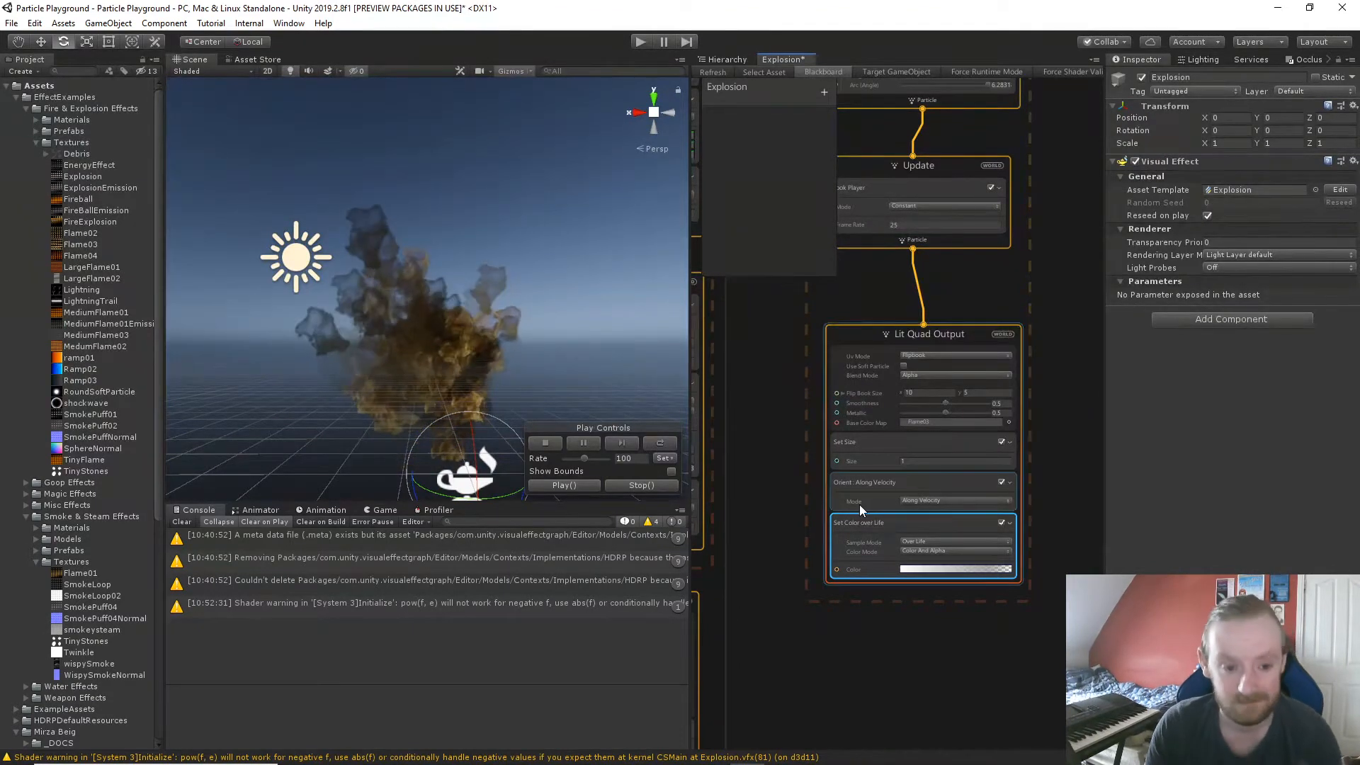
Delete the Set Color over Life block from the Lit Quad Output.
key("Delete")
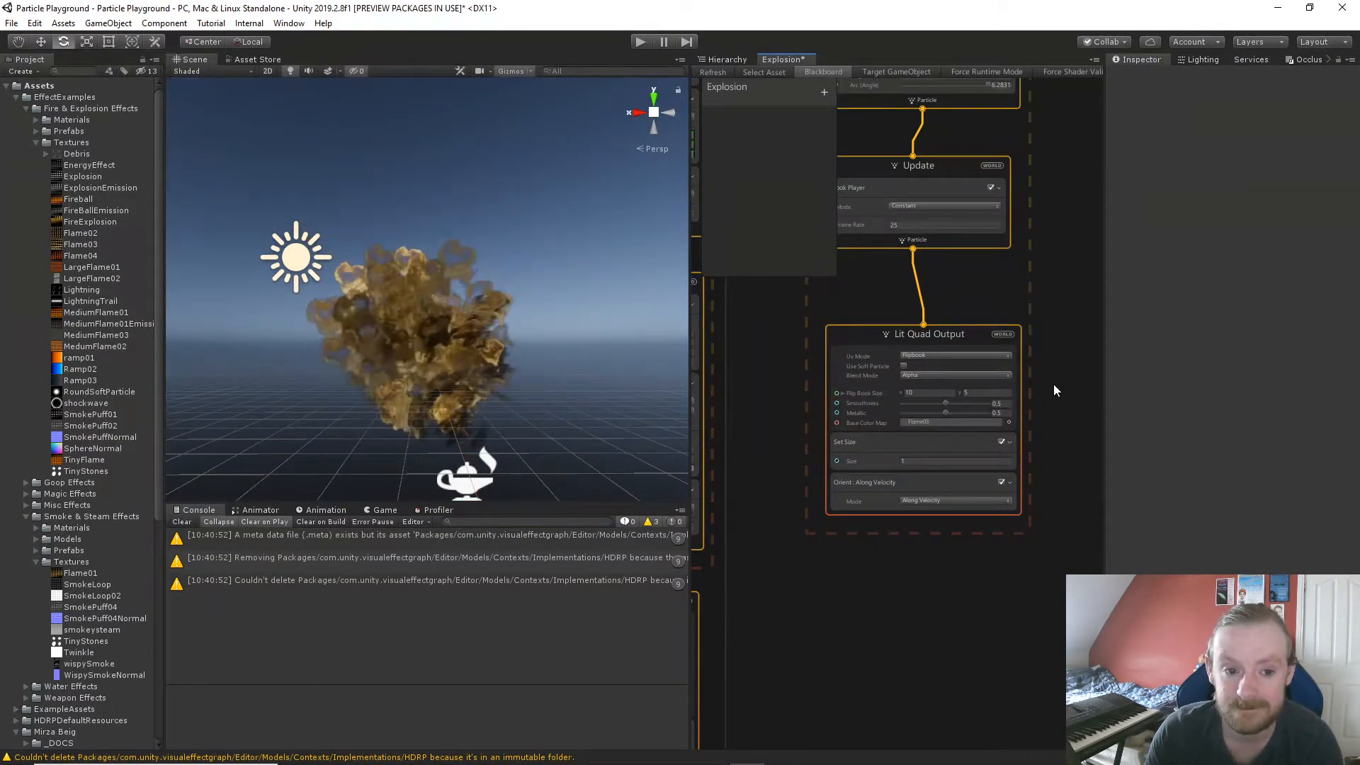
Set the Periodic Burst count in the explosion system's Spawn context to 1000.
scroll(1055, 384, "down", 3)
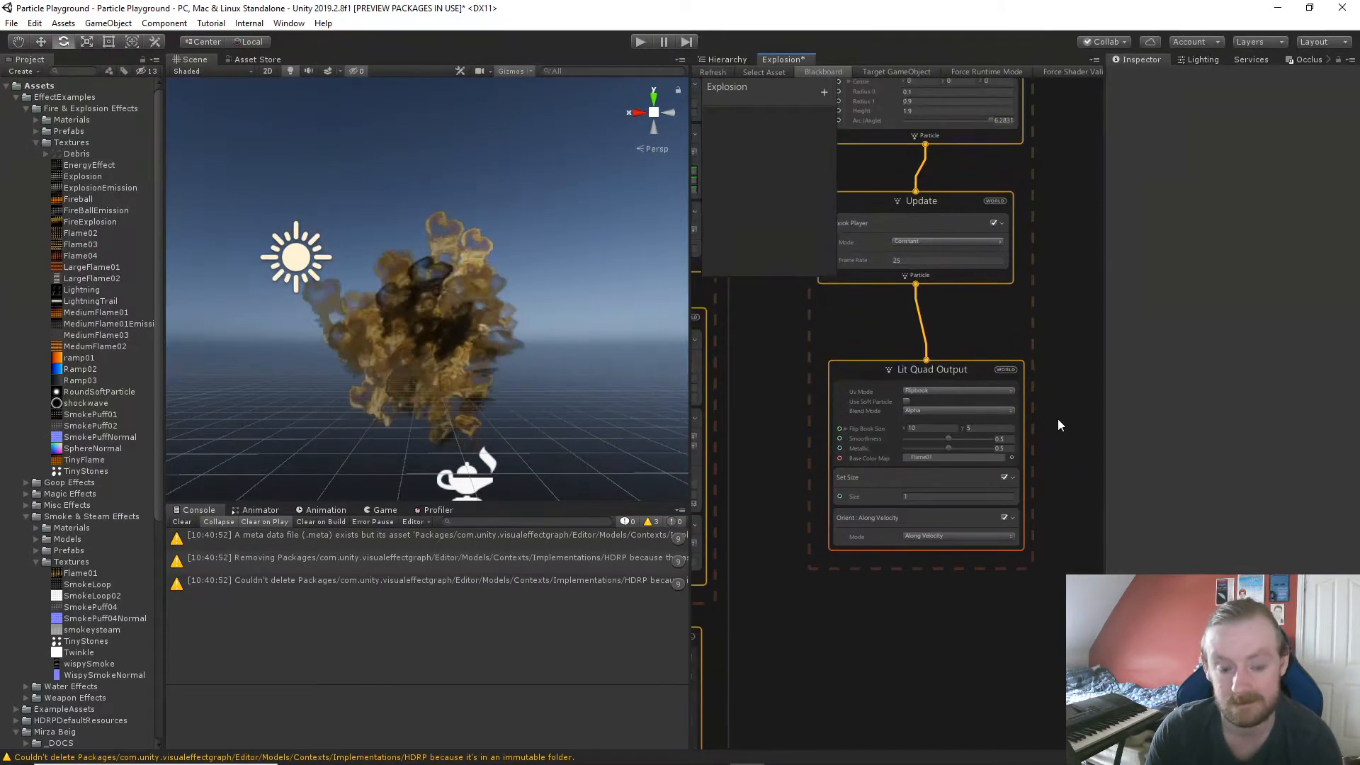
middle_click_drag(1019, 250, 1062, 626)
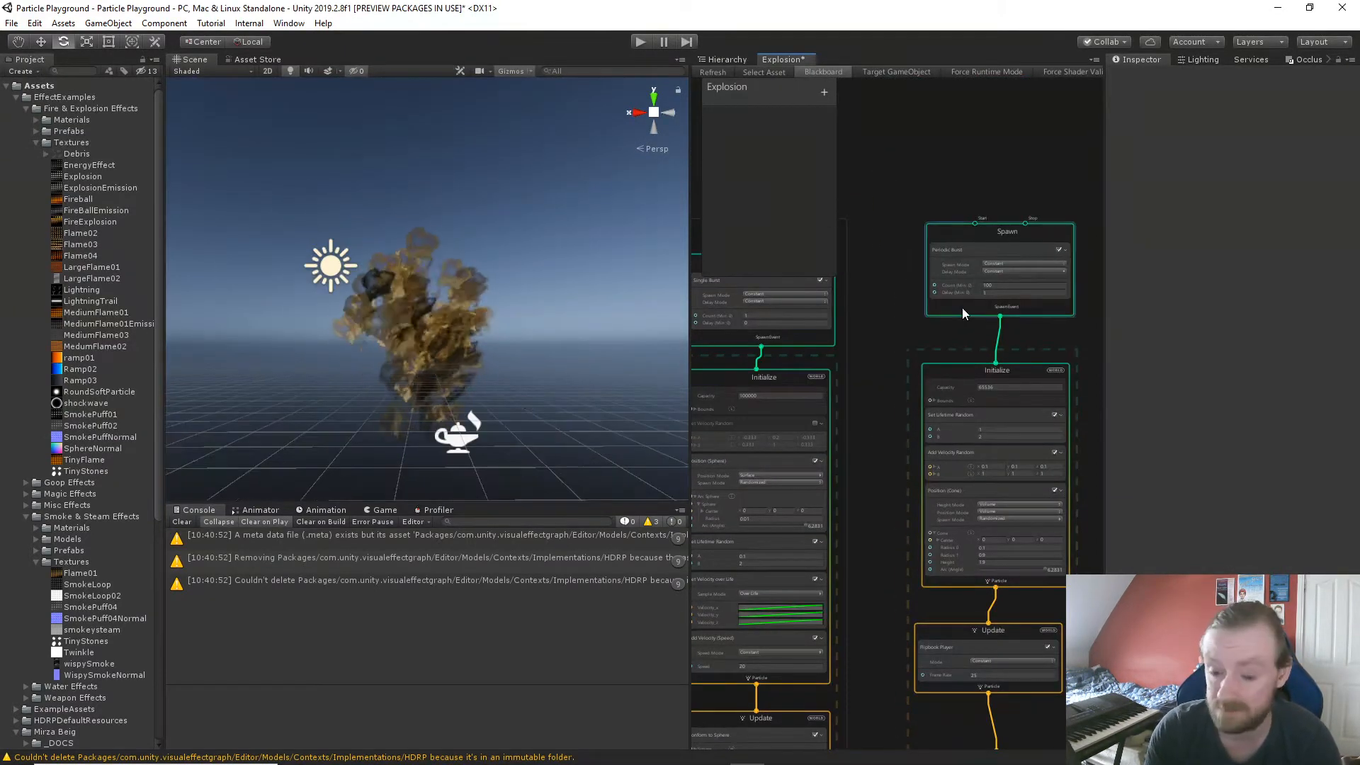
left_click(1000, 285)
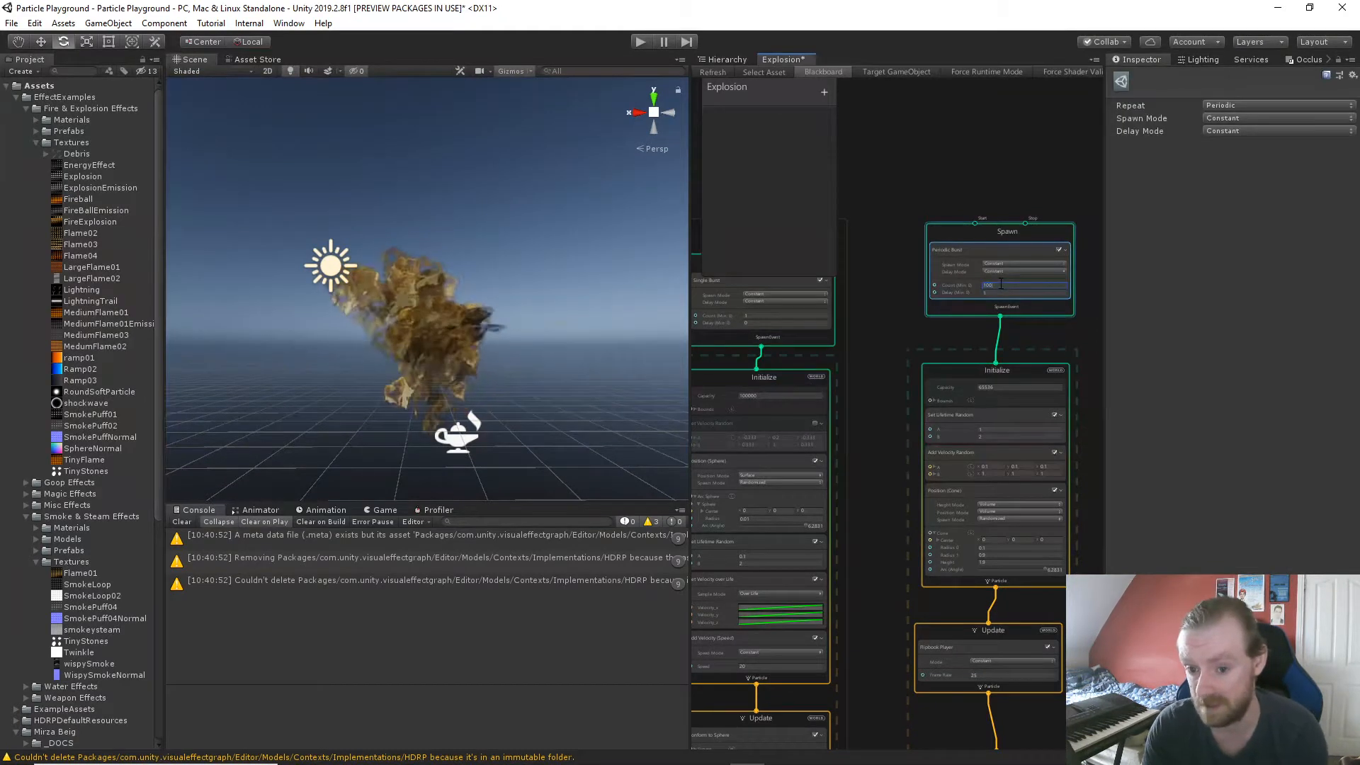
type("1000")
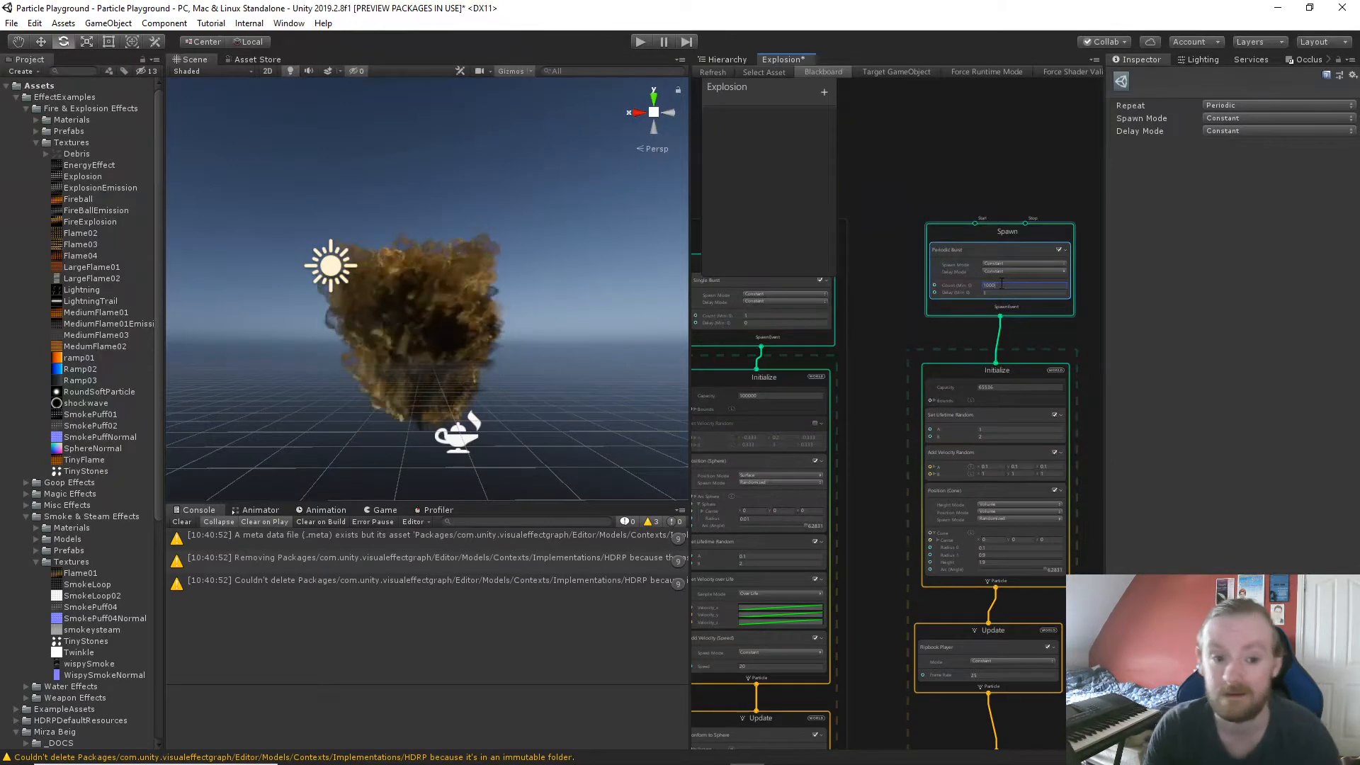
Set the B velocity of the Add Velocity Random block to X 2 and Y 5.
scroll(900, 530, "up", 1)
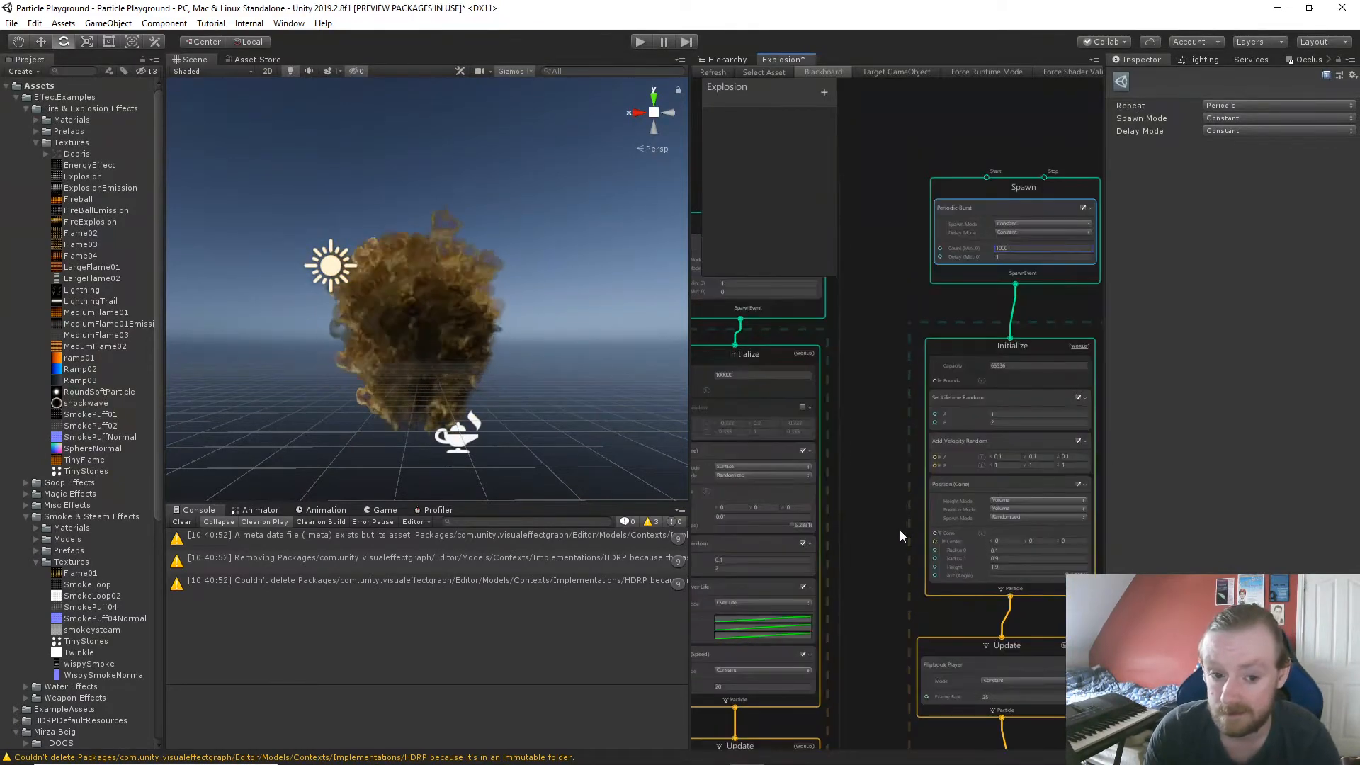
middle_click_drag(894, 490, 873, 390)
scroll(887, 406, "up", 2)
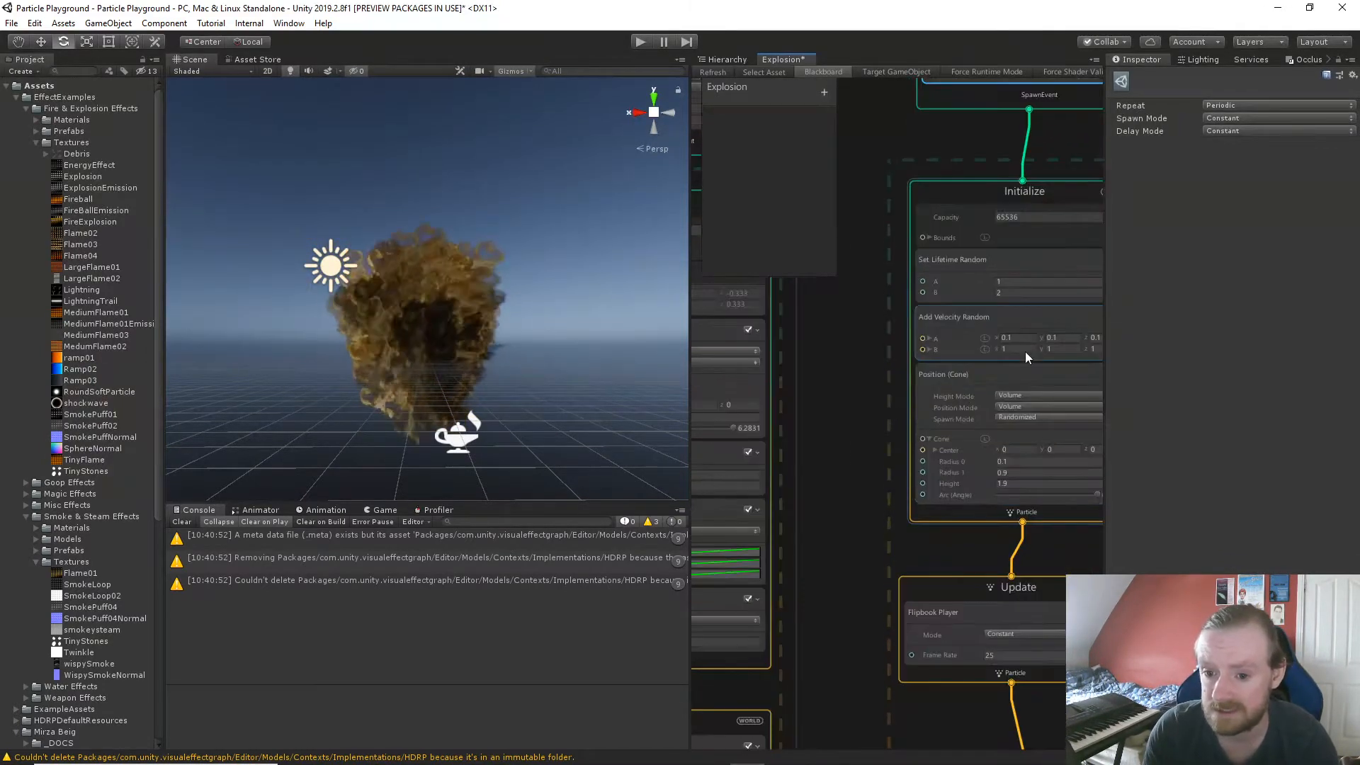
left_click(1020, 349)
type("2")
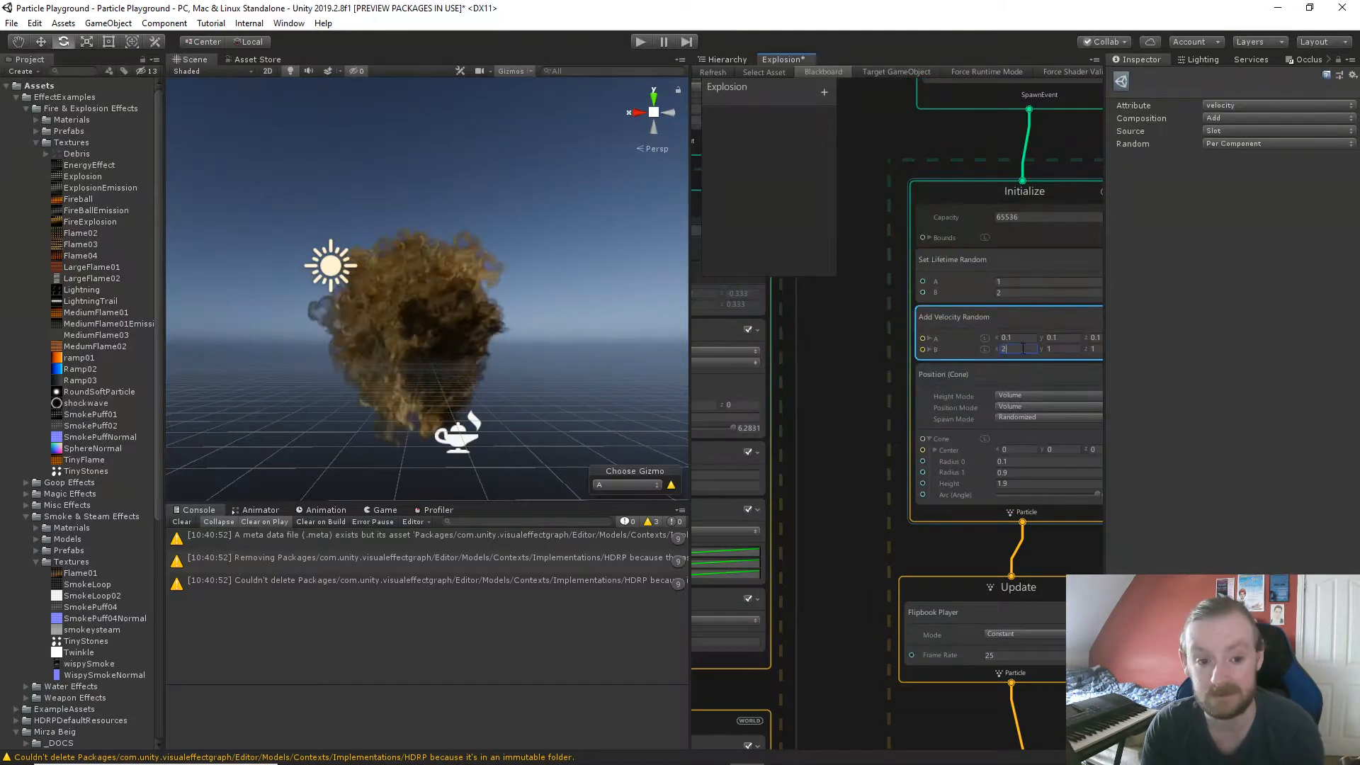
key("Tab")
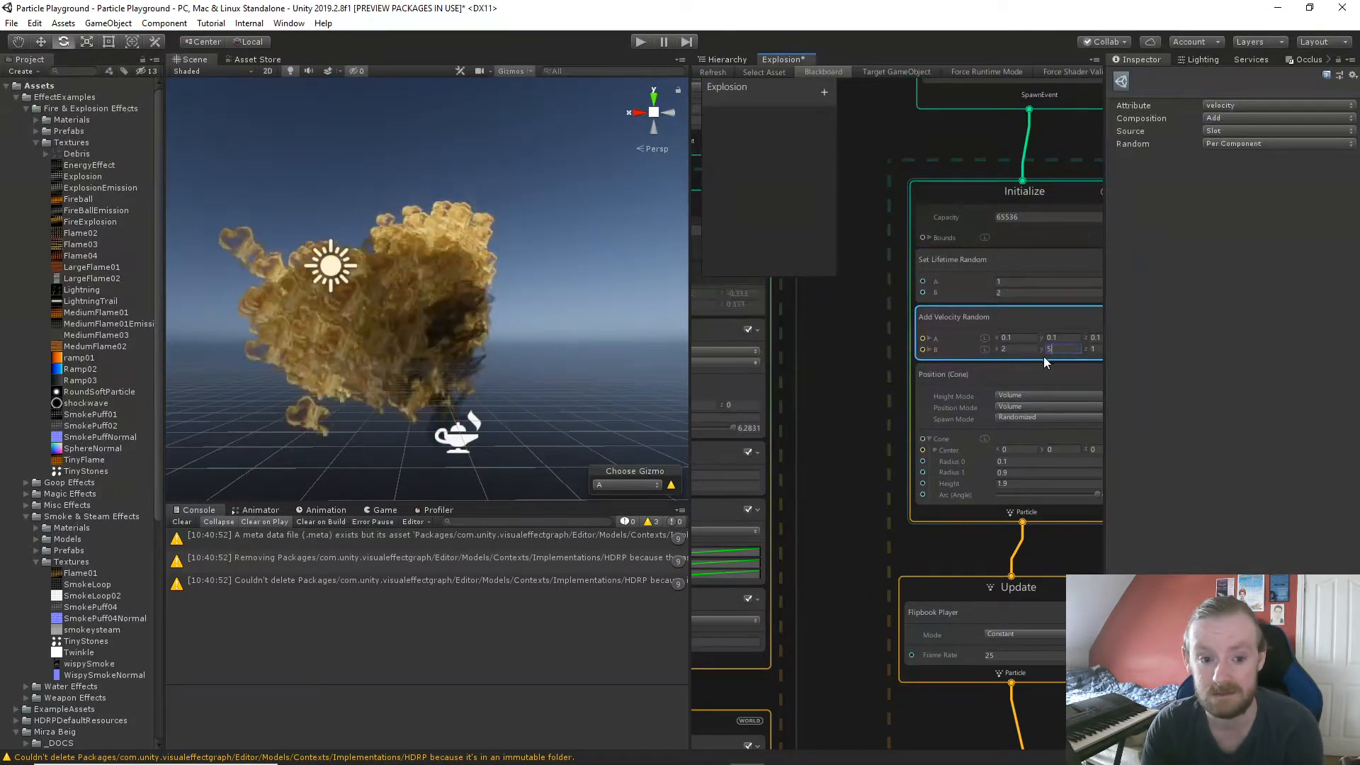
type("5")
Change the Add Velocity Random block's B velocity to Y 4 and Z 2.
scroll(883, 376, "down", 1)
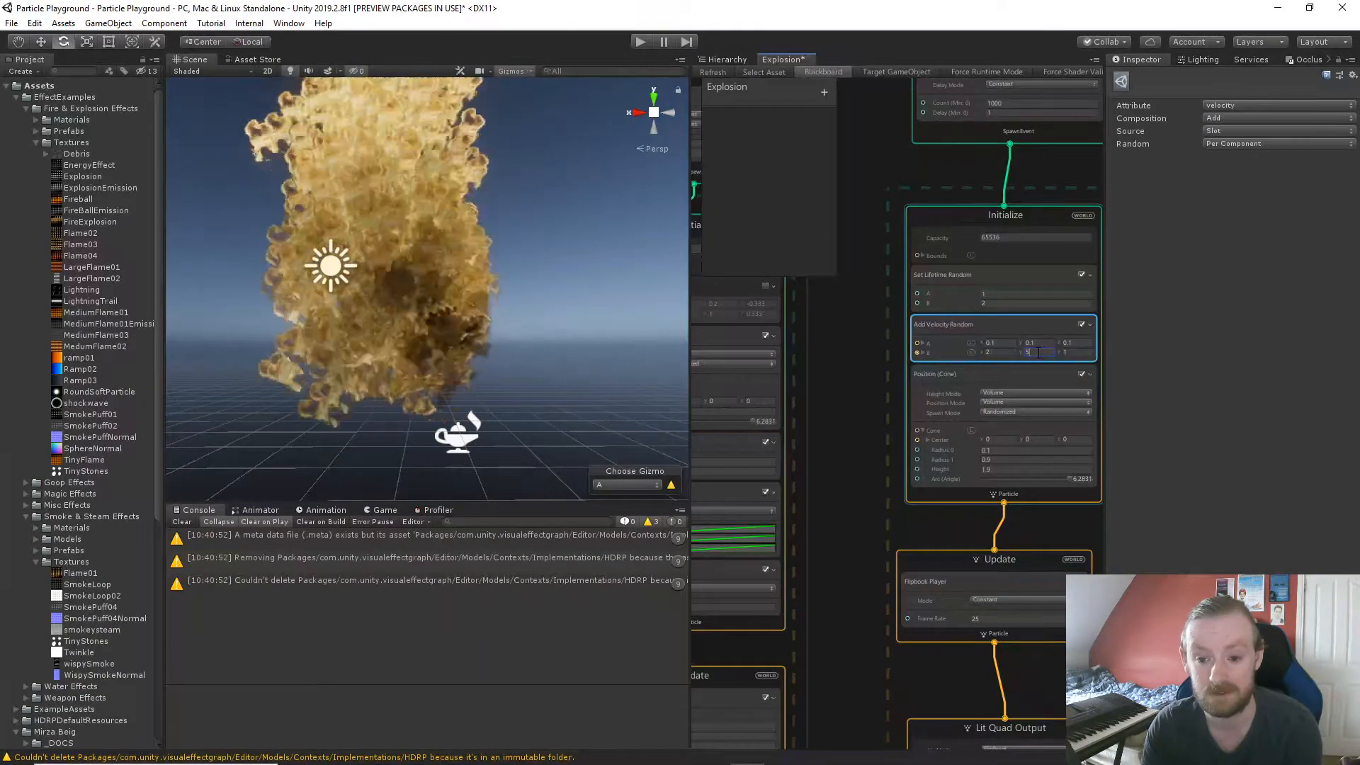
type("4")
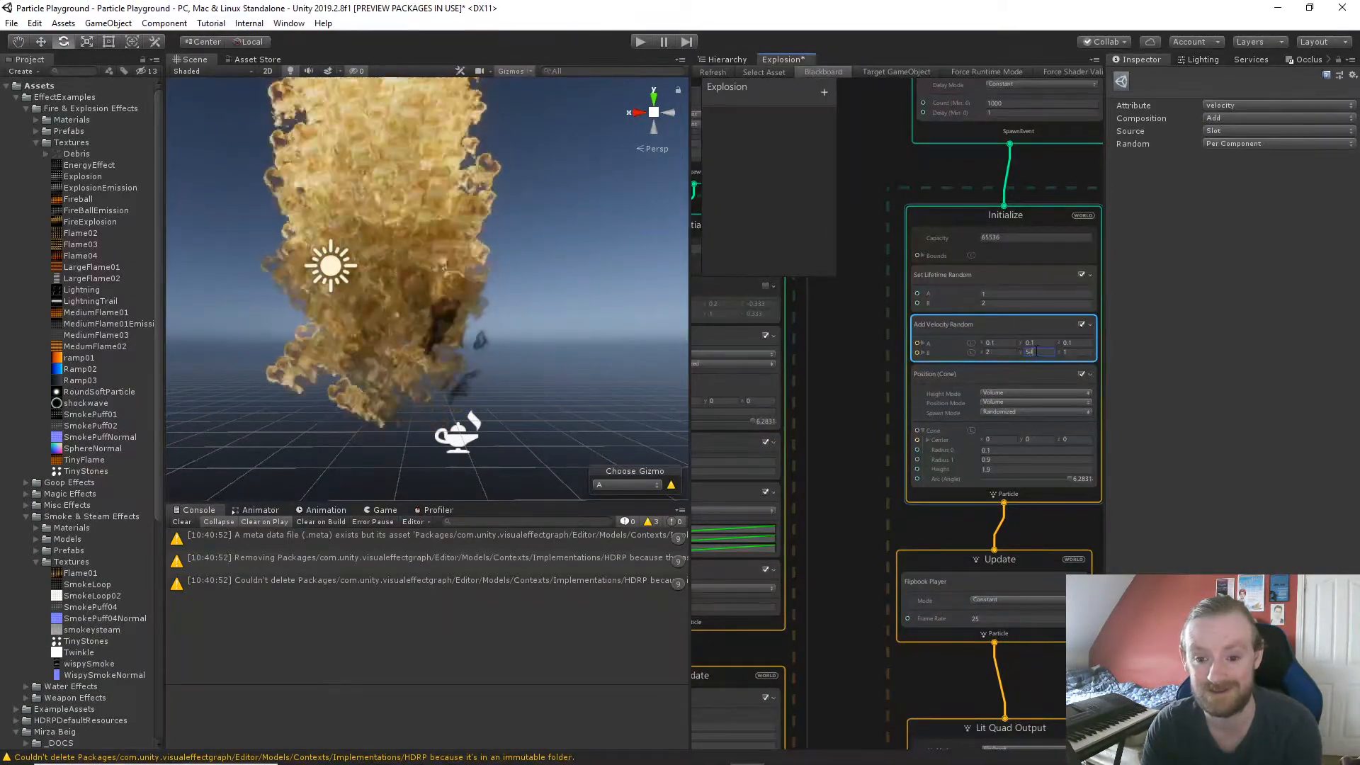
left_click_drag(1039, 352, 1016, 349)
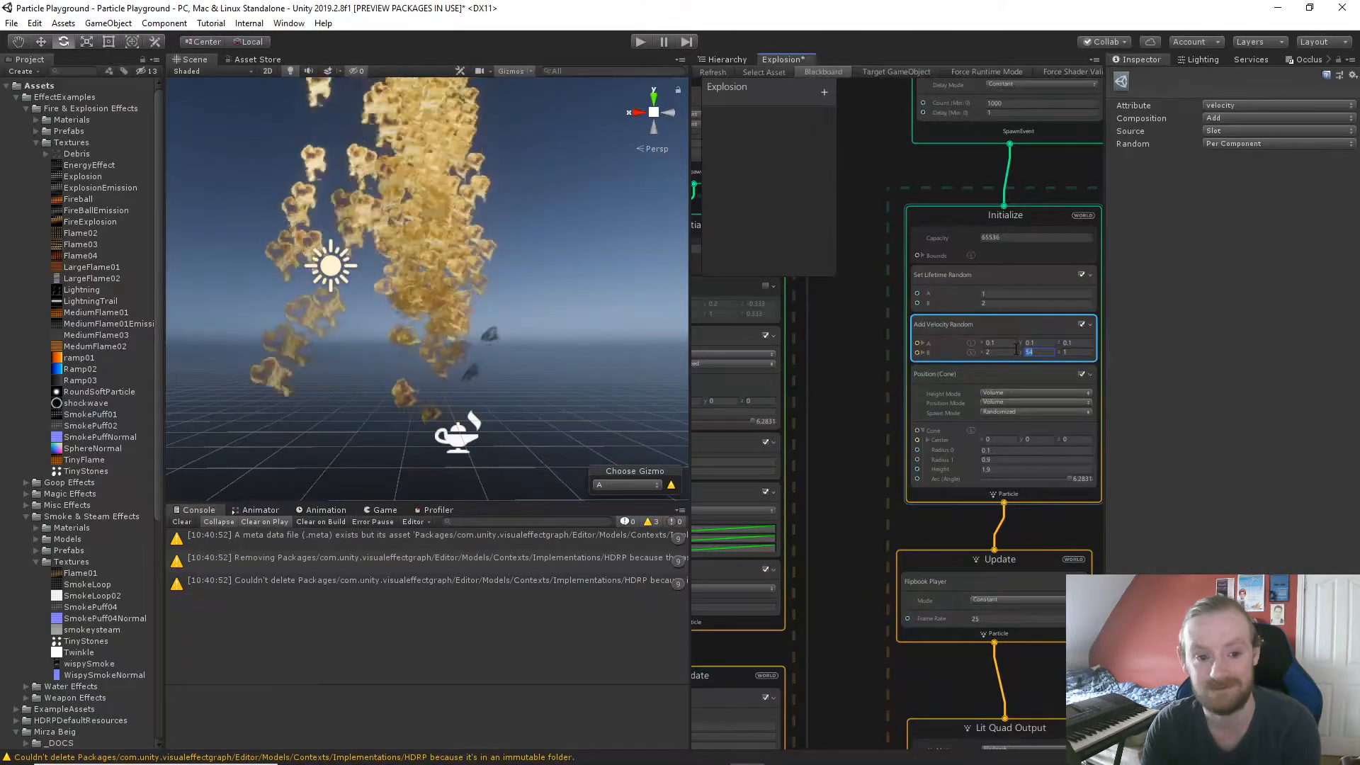
scroll(593, 347, "down", 3)
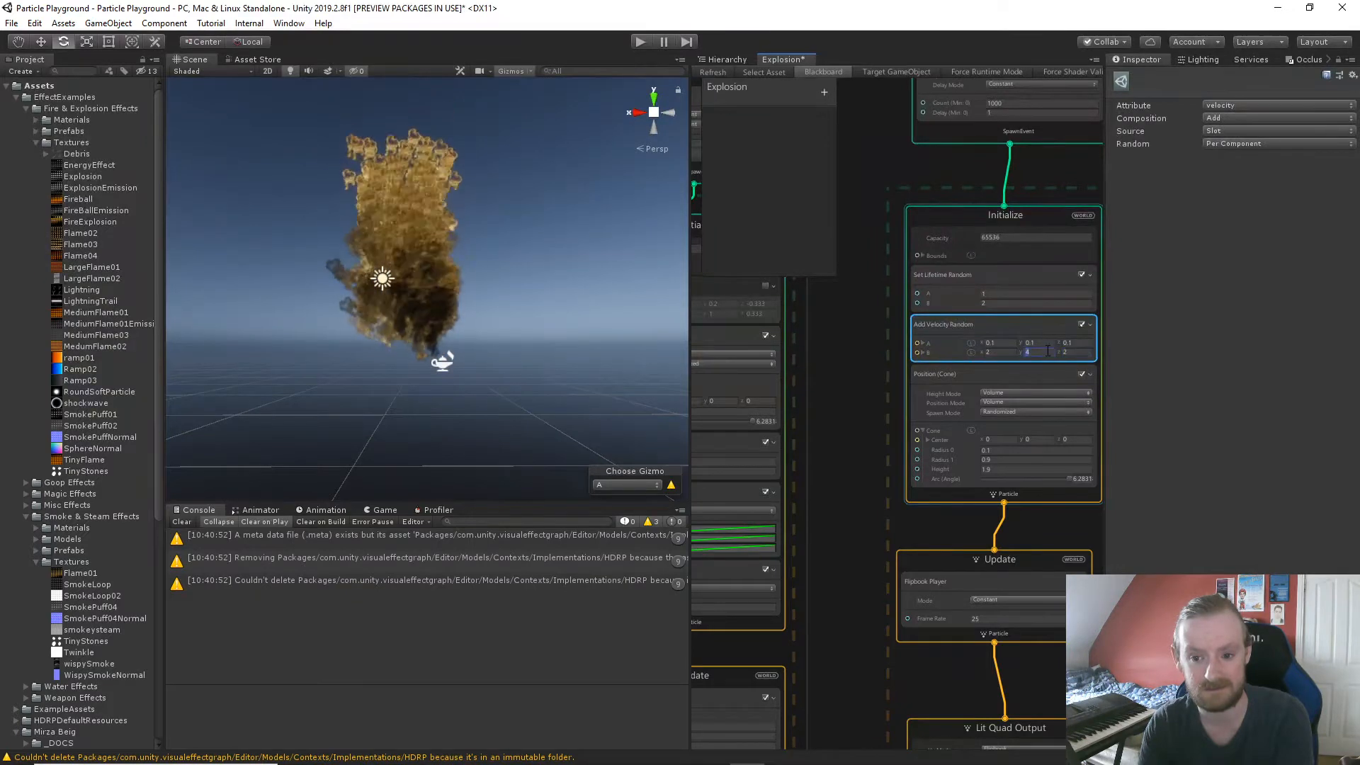
mouse_move(546, 359)
right_mouse_down()
mouse_move(534, 338)
mouse_move(530, 353)
right_mouse_up()
key("w")
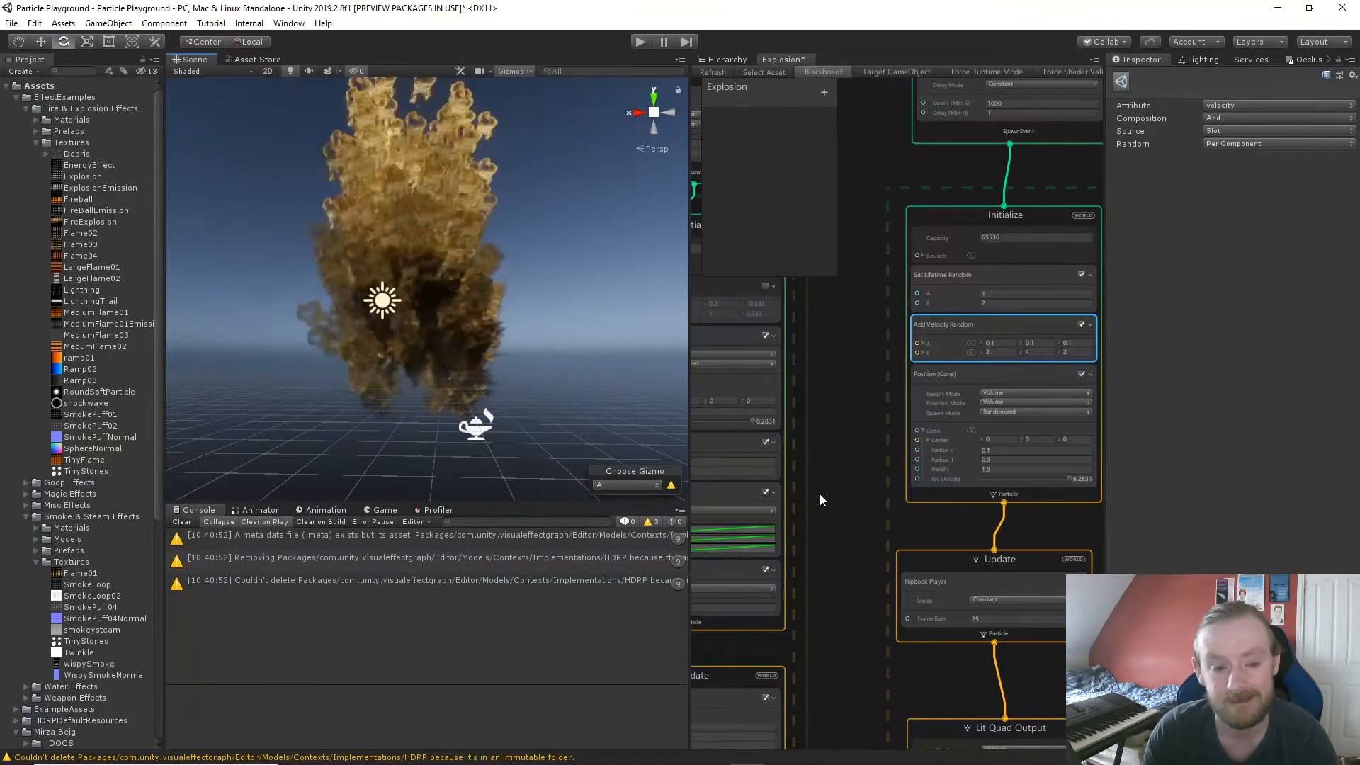
Try Flipbook Player frame rates of 30 and 60, returning to 30.
right_click(851, 495)
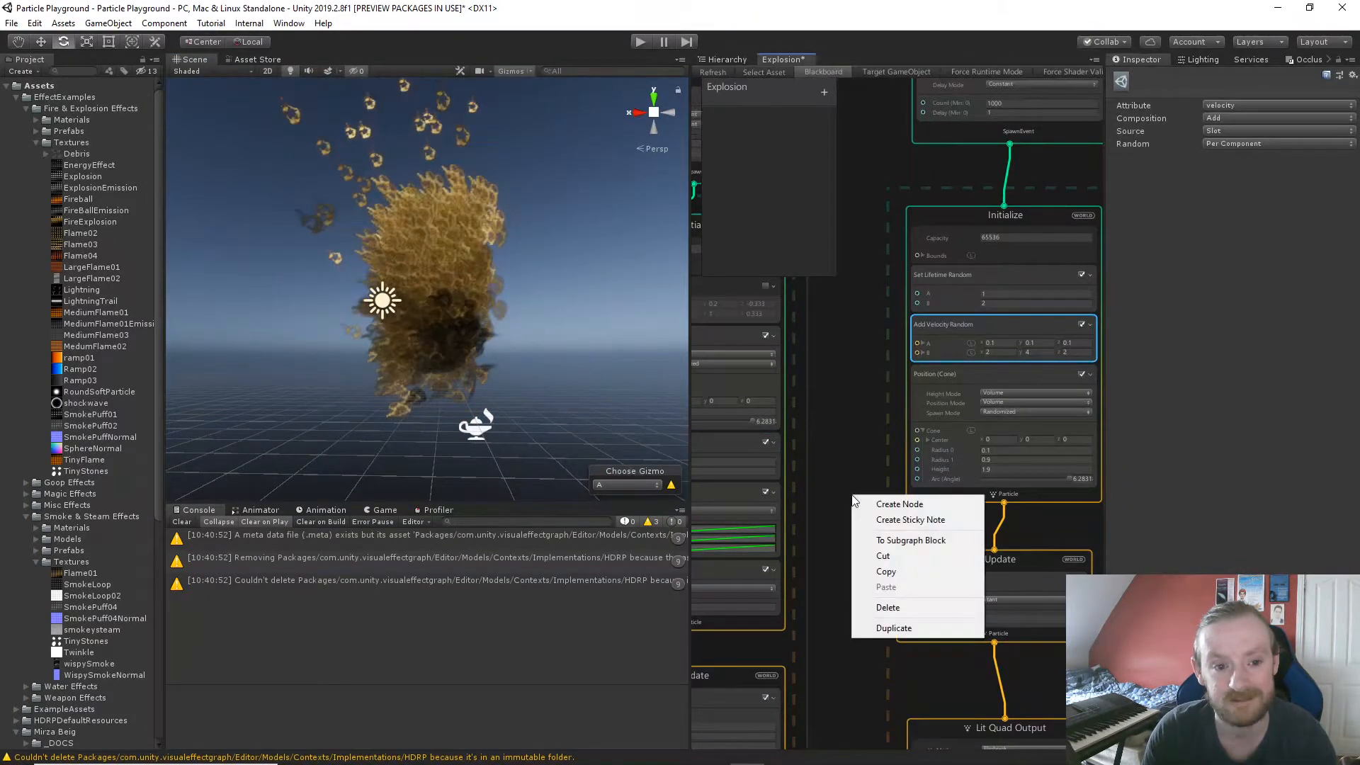
left_click(848, 498)
left_click(1001, 618)
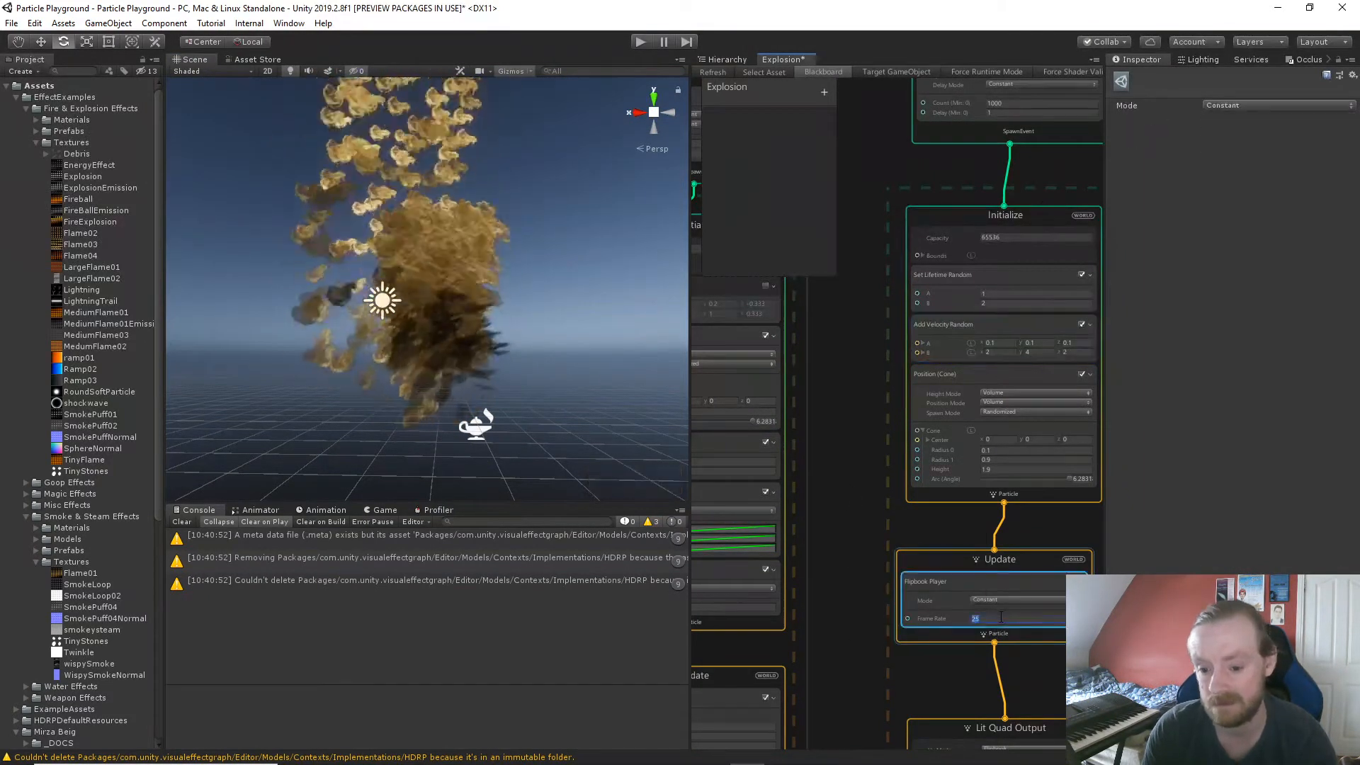
type("30")
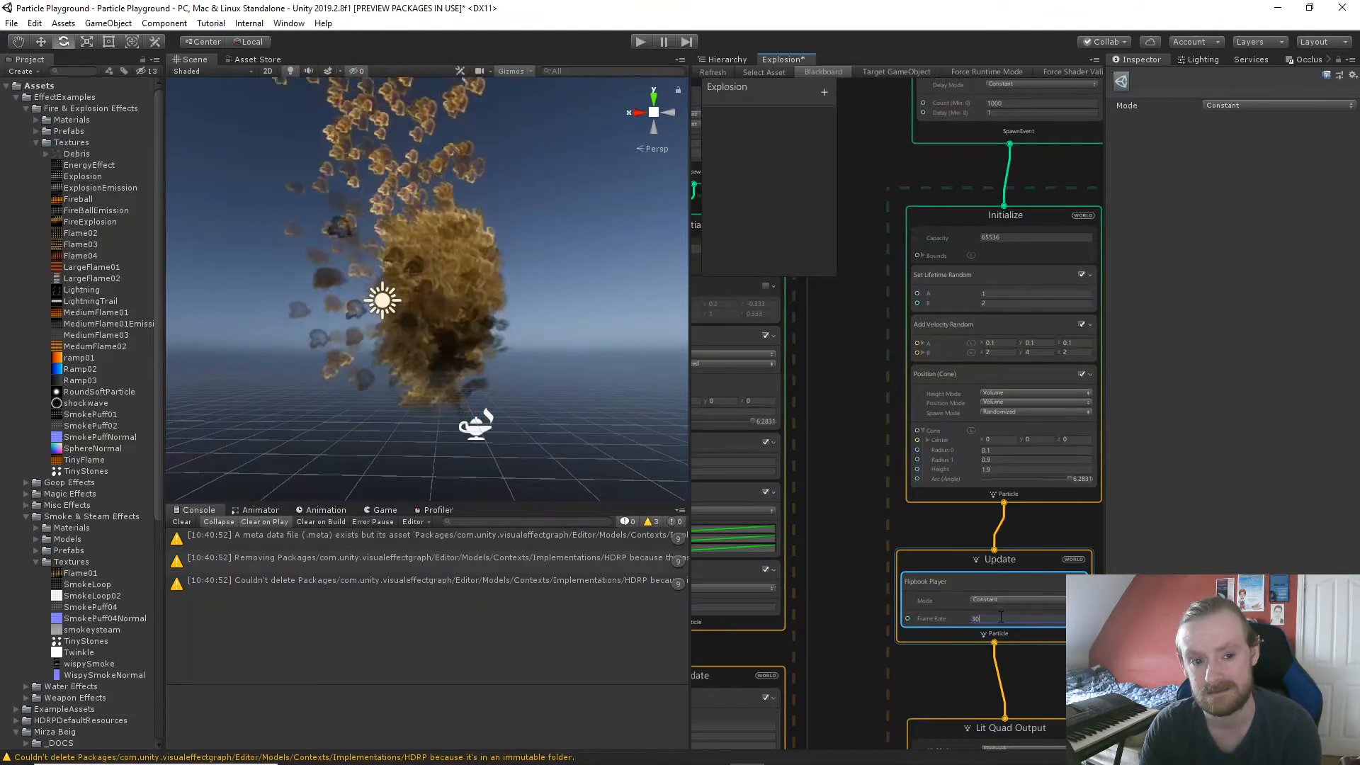
double_click(1001, 617)
type("60")
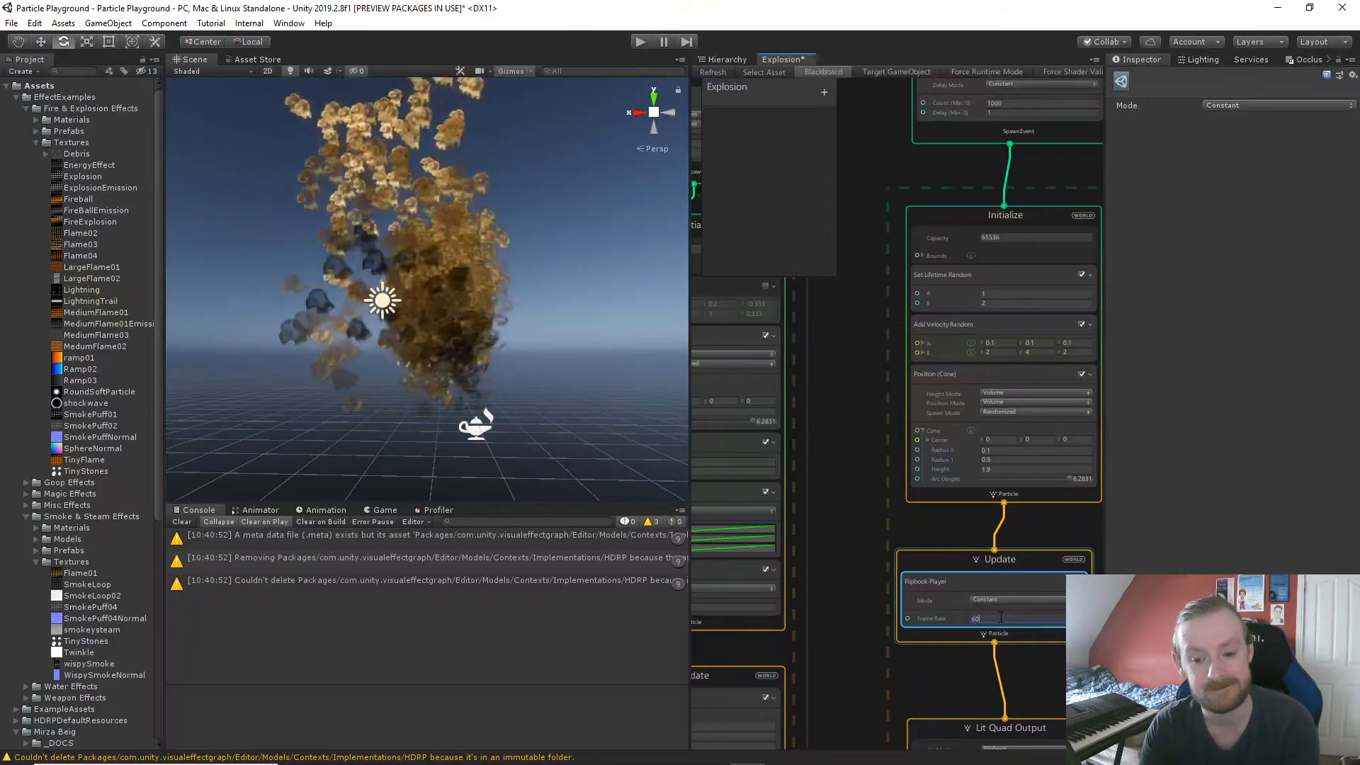
double_click(1001, 617)
type("30")
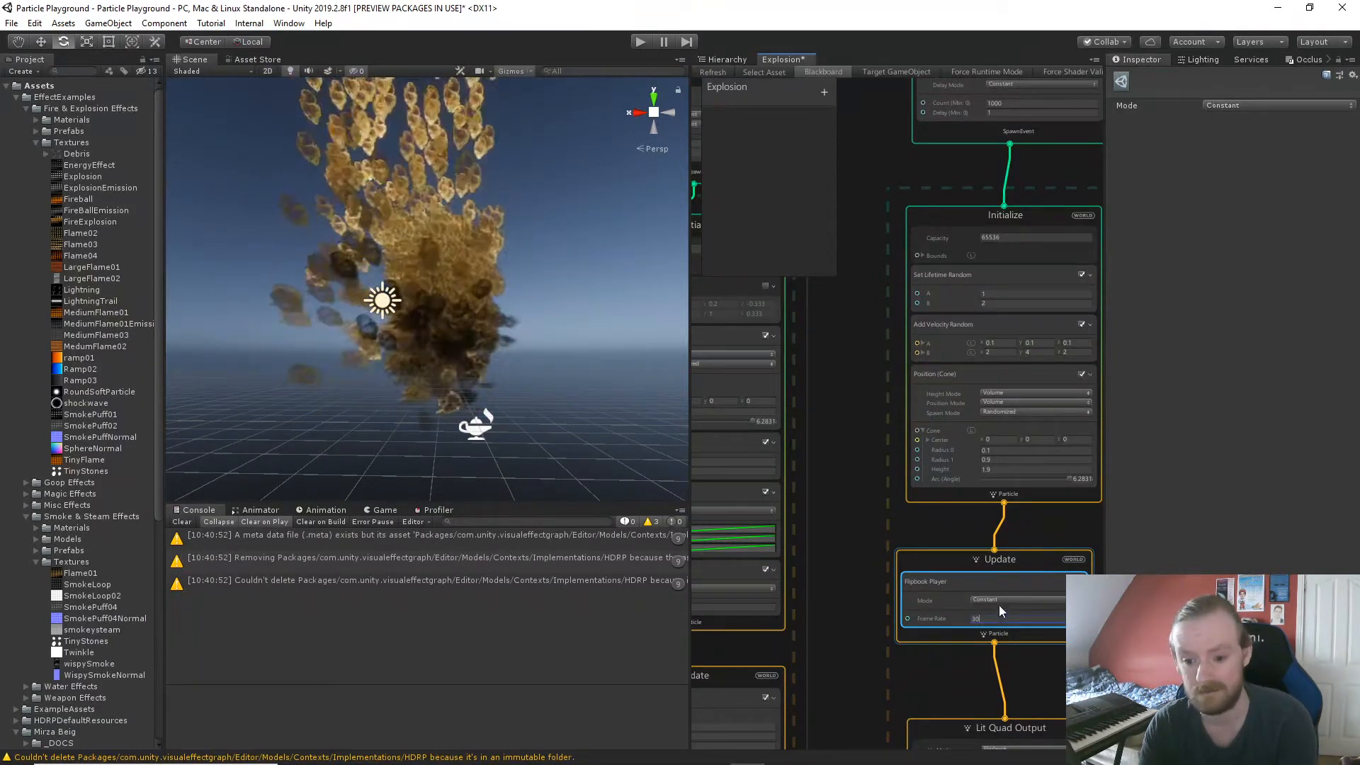
Switch the Flipbook Player mode to Curve Over Life and give the frame rate the preset curve that rises steeply and levels off.
left_click(999, 603)
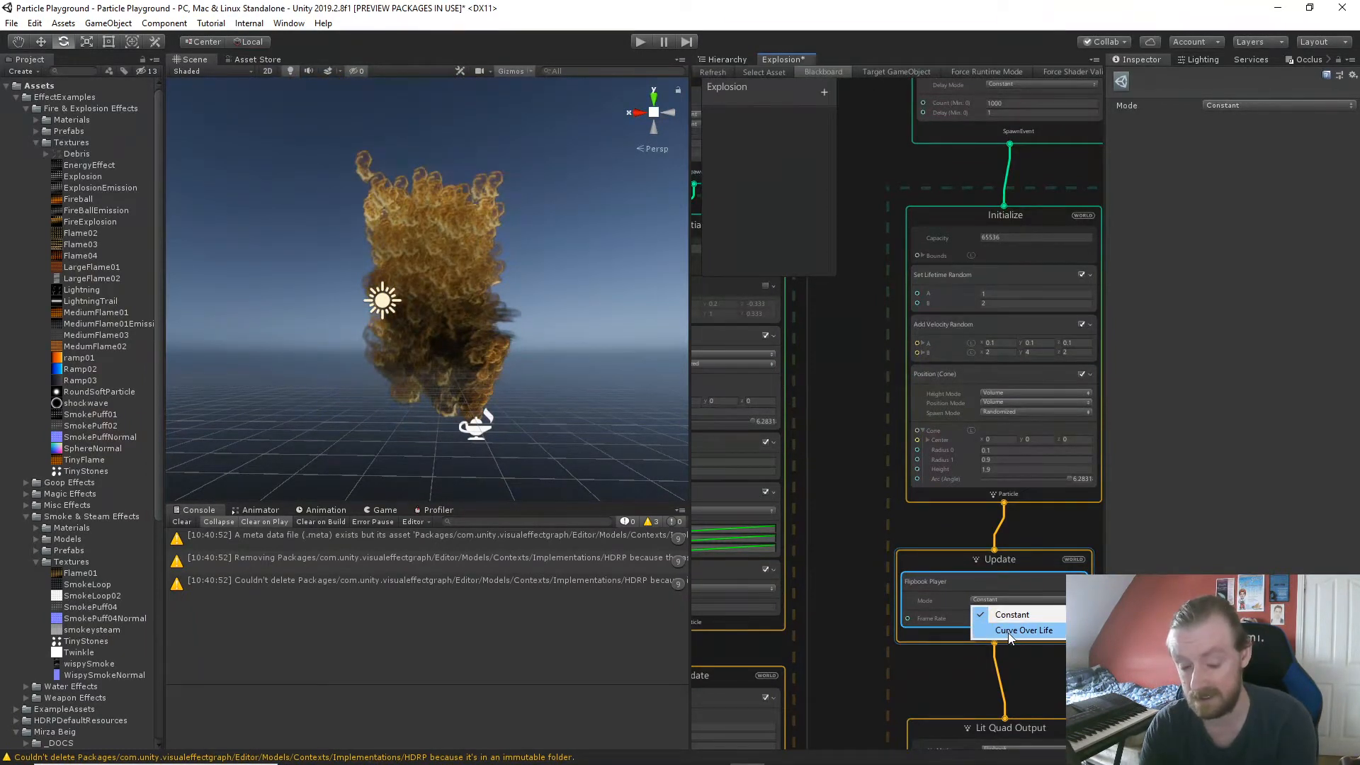
left_click(1009, 631)
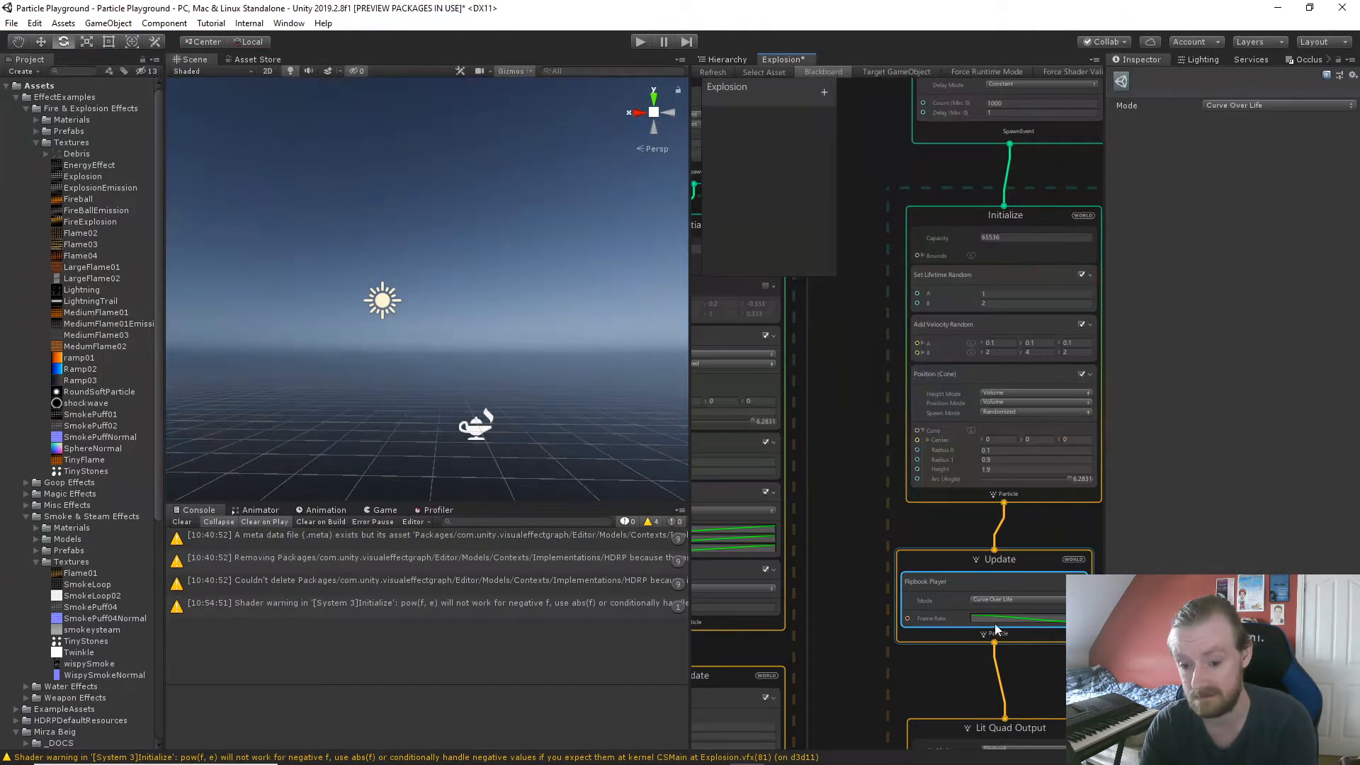
left_click(995, 624)
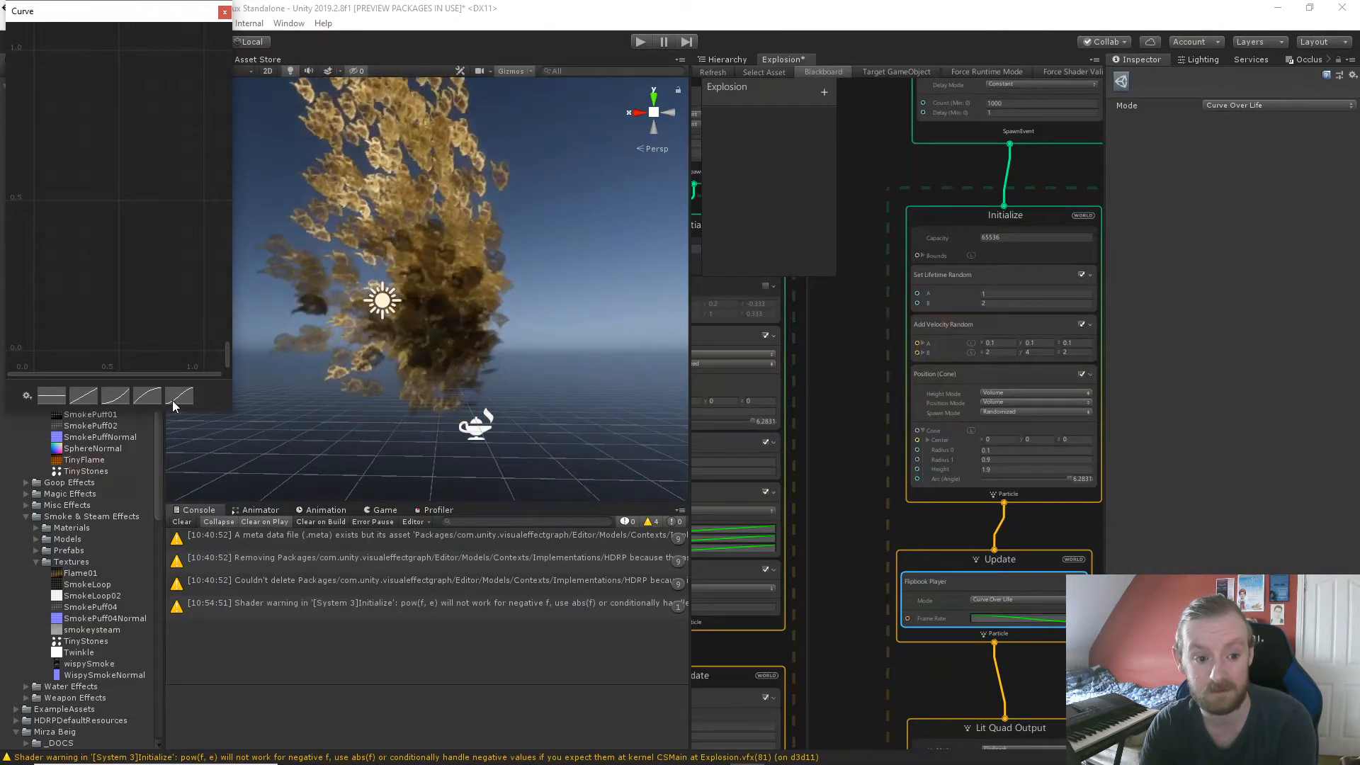
left_click(117, 403)
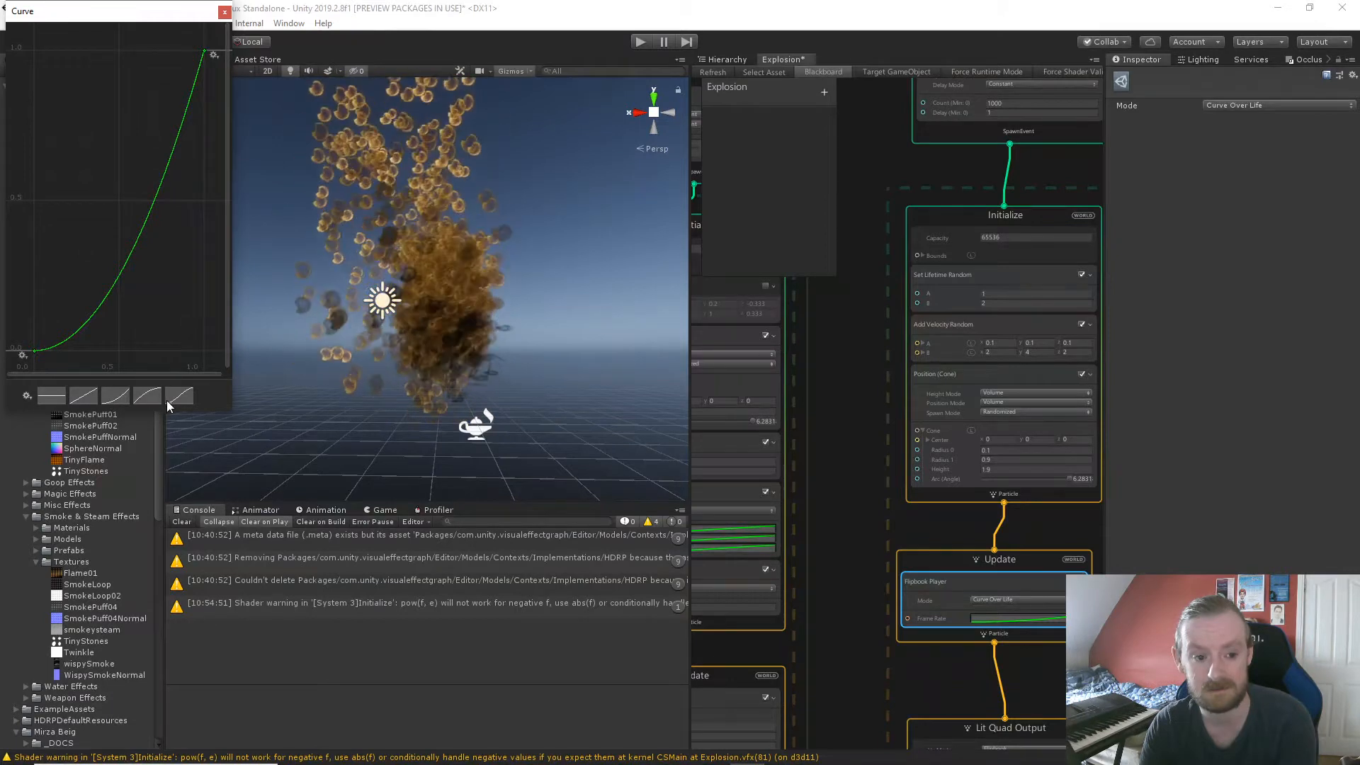
left_click(139, 399)
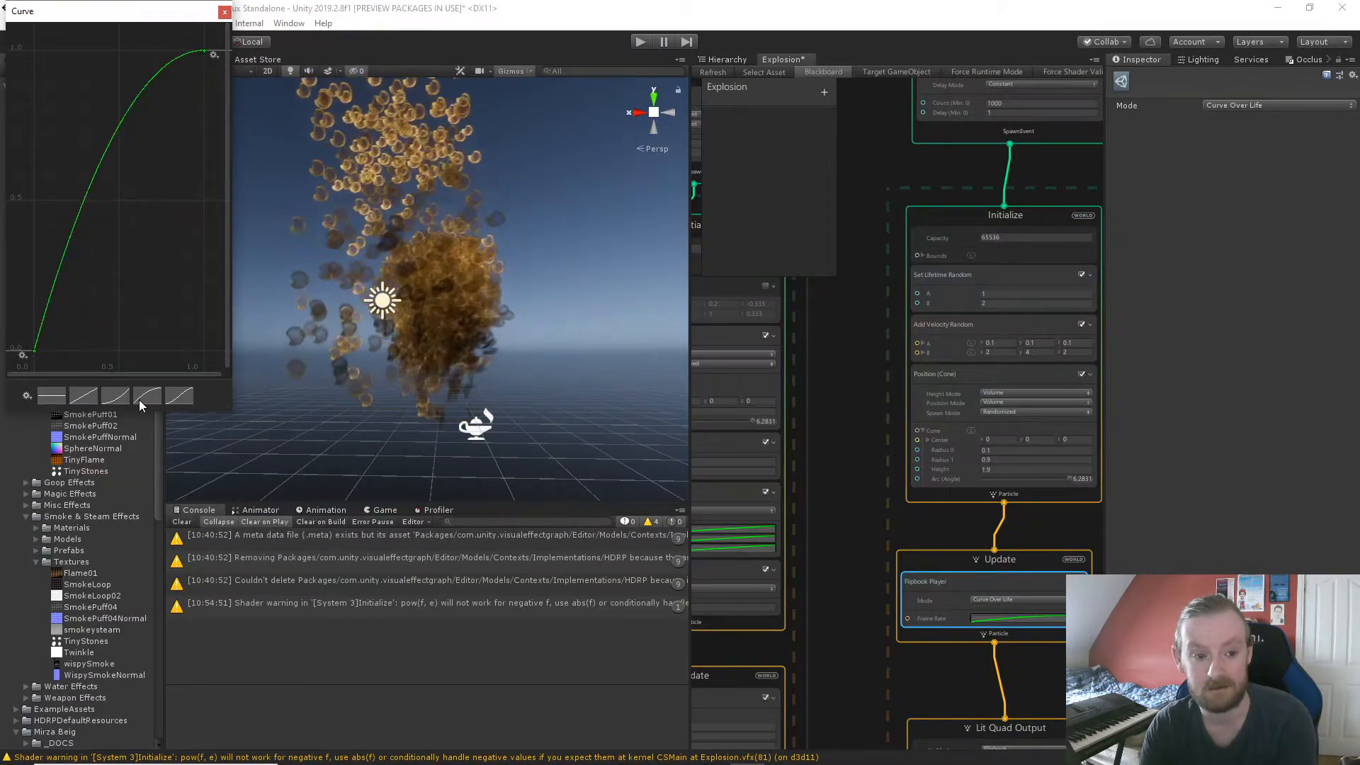
Shape the frame rate curve into a hump by adding a key, raising it to about 1.2 and lowering the last key to about 0.
scroll(100, 265, "down", 4)
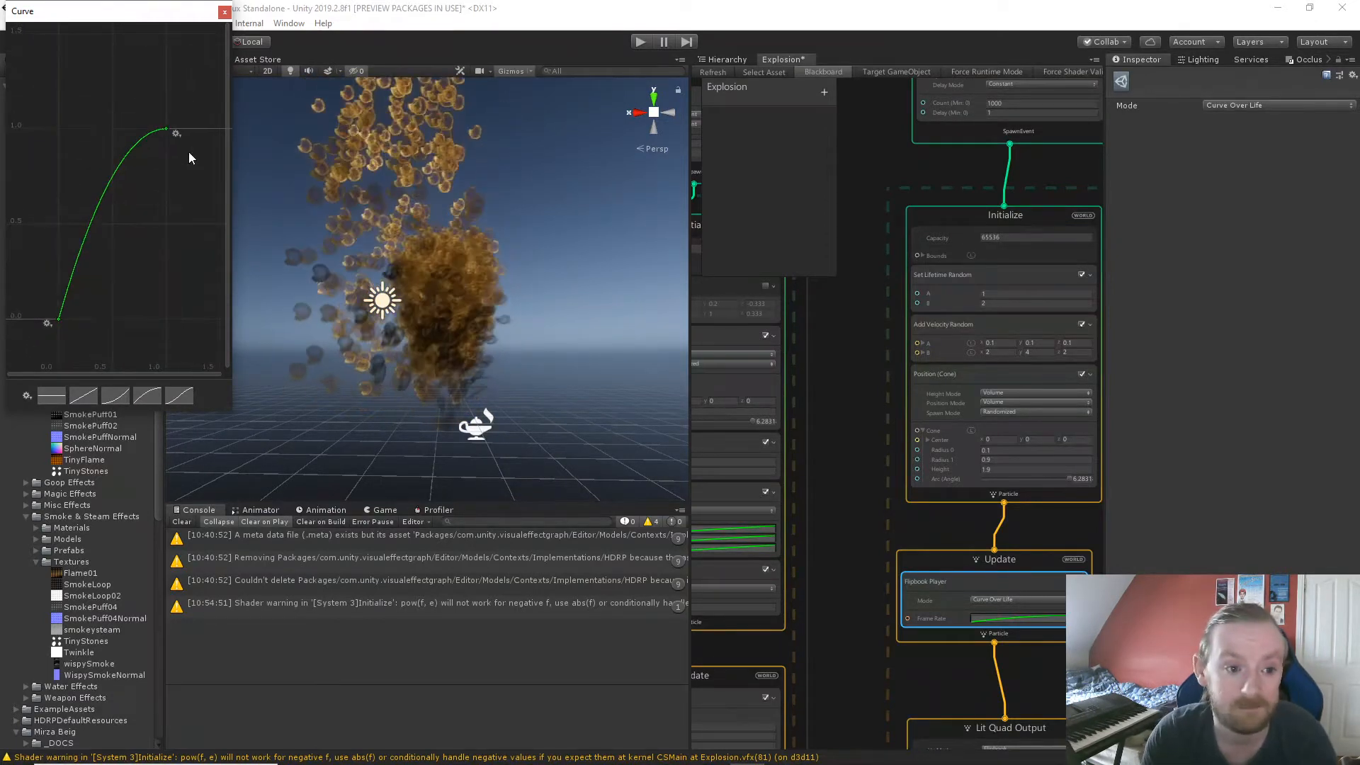
right_click(132, 150)
left_click(155, 159)
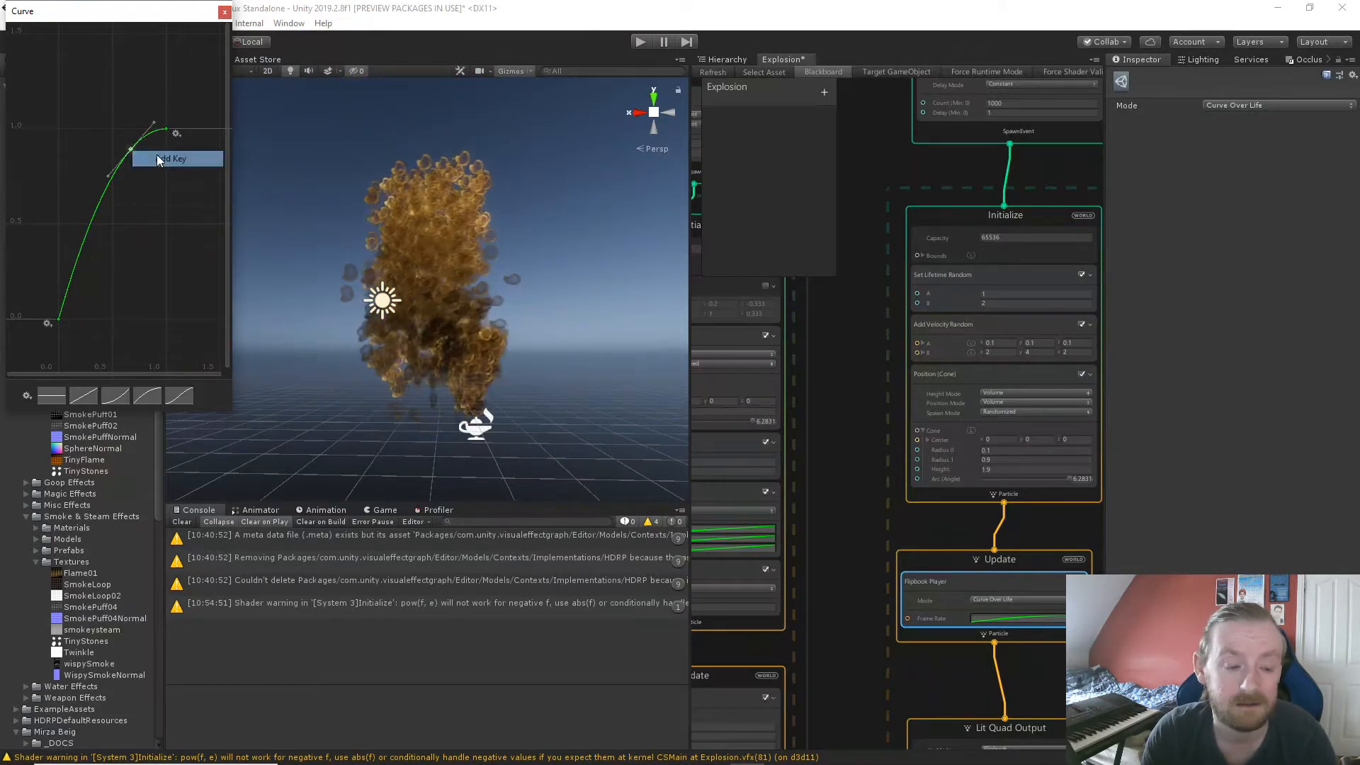
left_click_drag(166, 127, 213, 316)
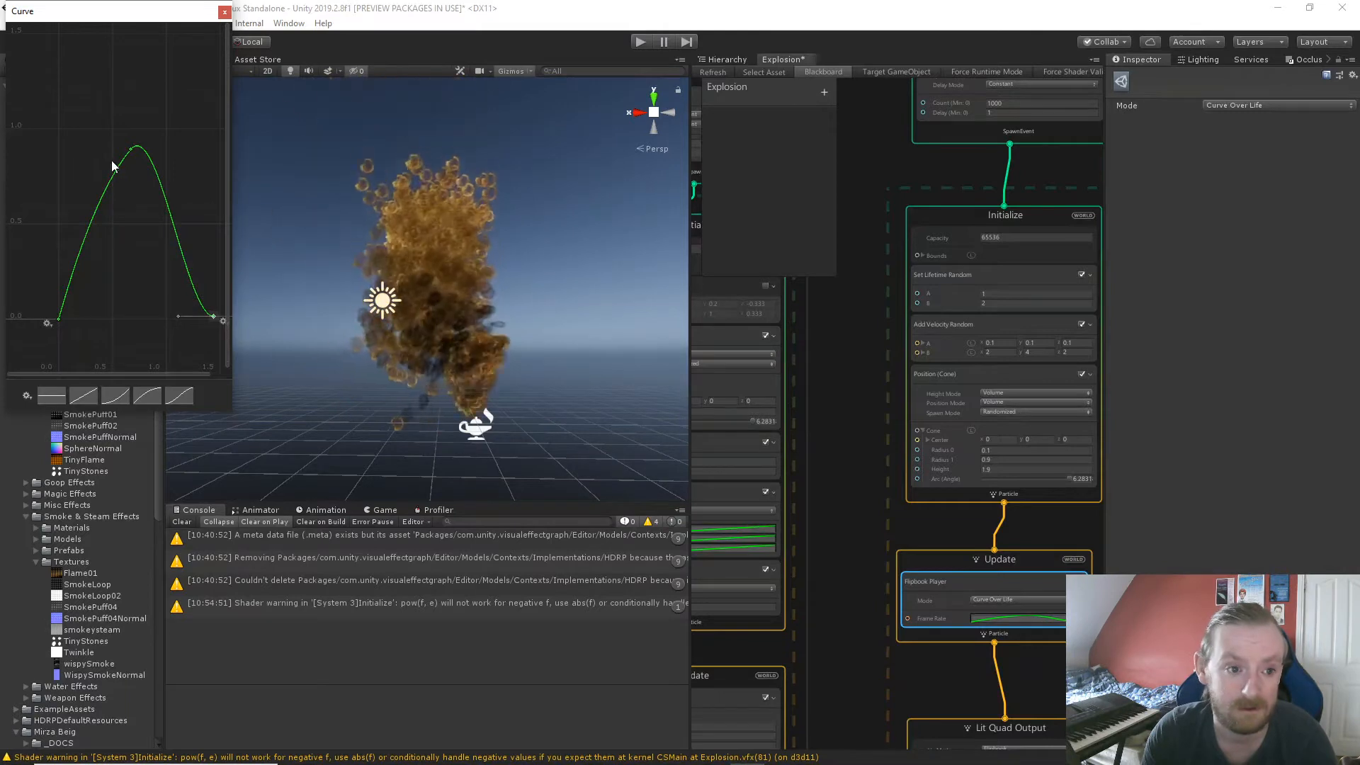
left_click_drag(131, 149, 142, 95)
Close the curve editor and examine the explosion particles up close in the scene.
scroll(452, 368, "up", 3)
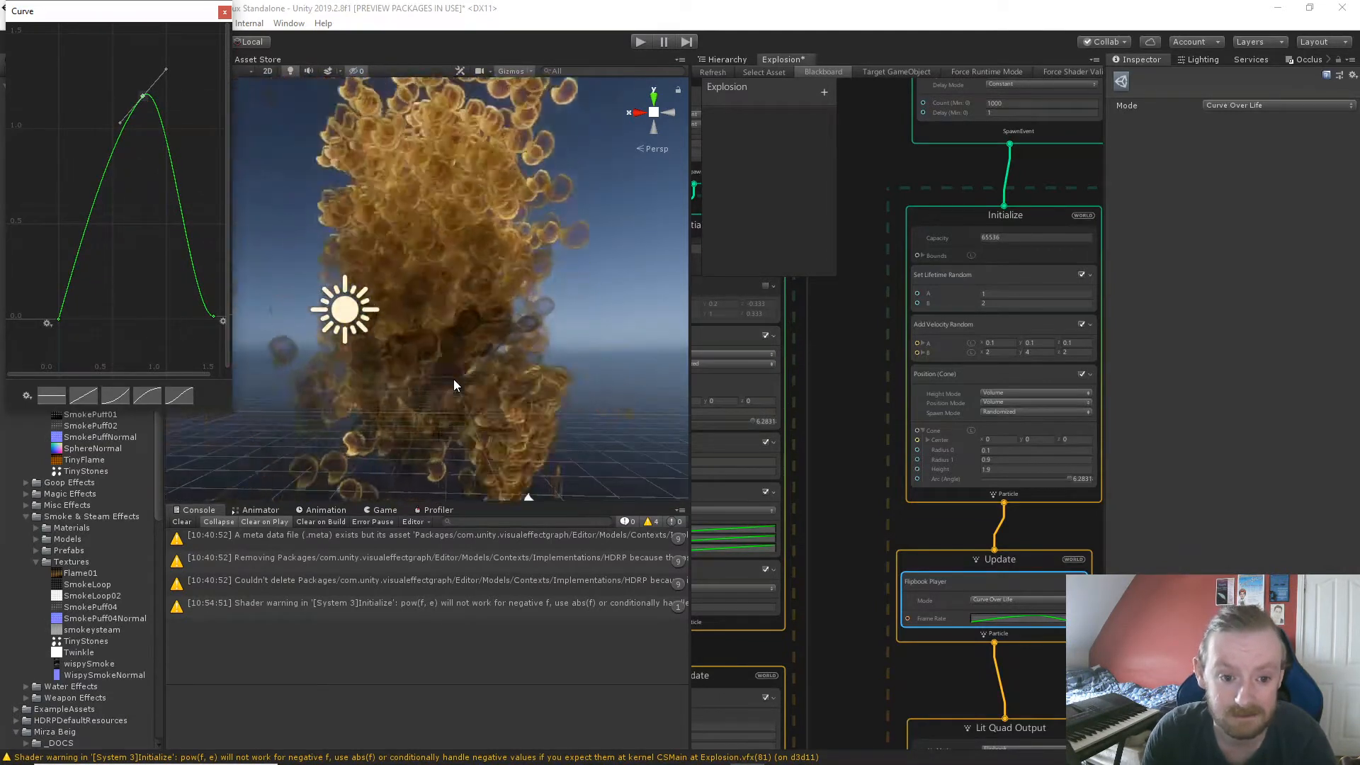
scroll(454, 385, "down", 3)
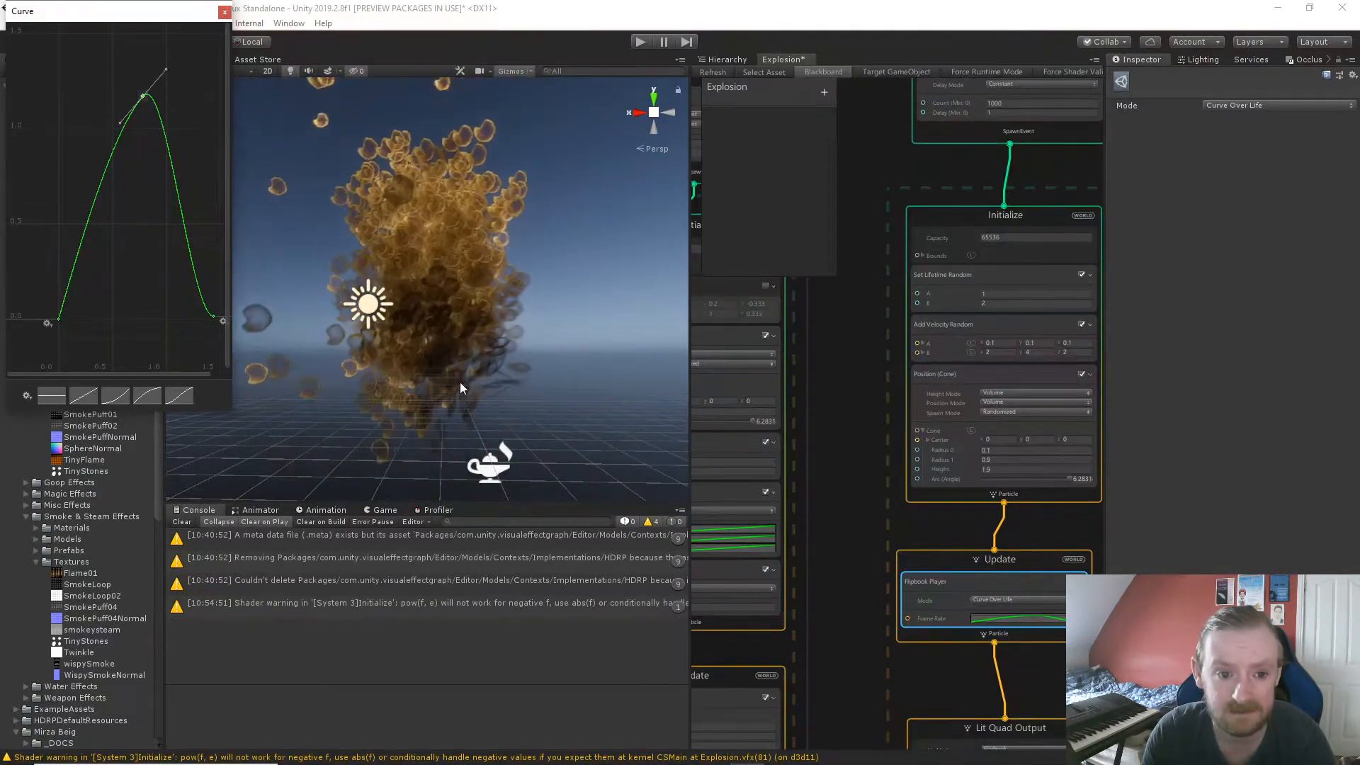
left_click(512, 379)
scroll(523, 394, "up", 5)
middle_click_drag(529, 413, 505, 317)
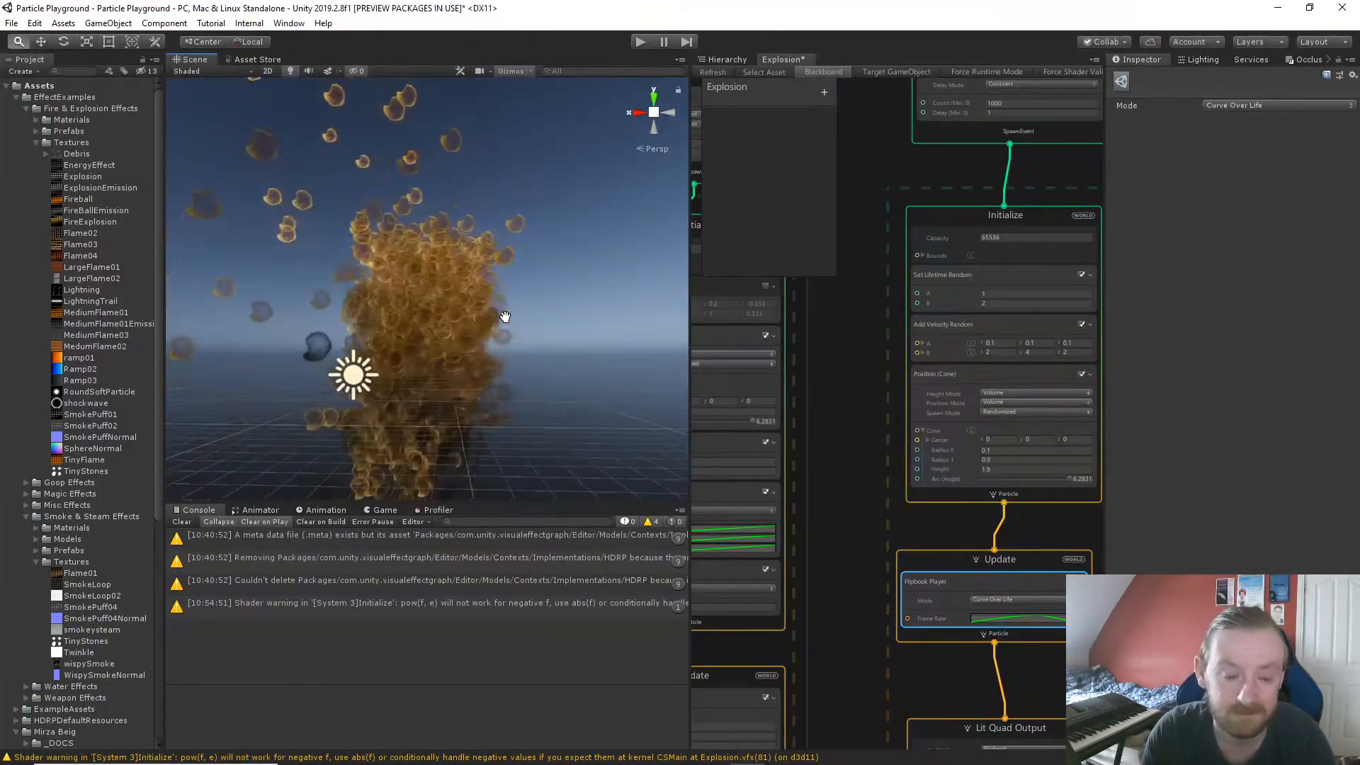
scroll(572, 445, "up", 4)
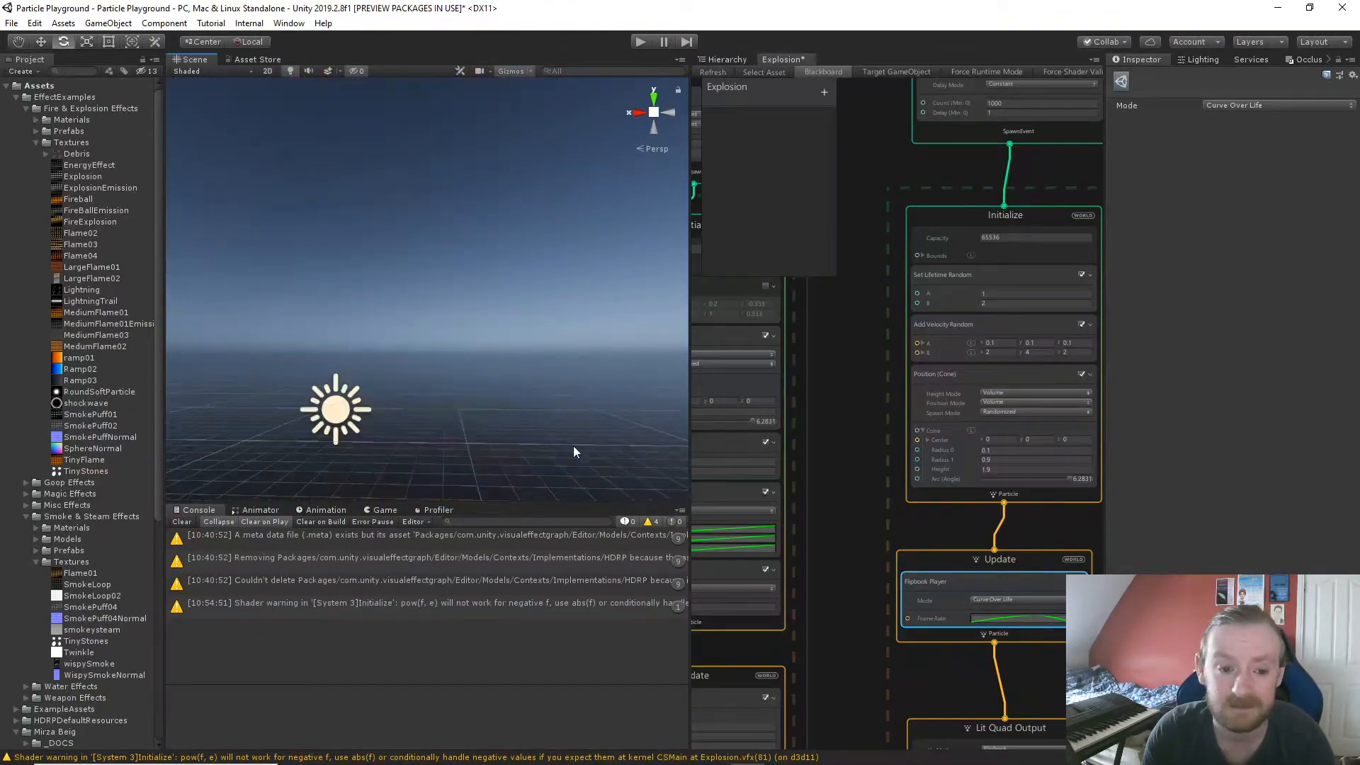
Add an Add Velocity (Speed) block to the Update context below the Flipbook Player.
mouse_move(501, 449)
middle_mouse_down()
mouse_move(504, 399)
mouse_move(504, 428)
middle_mouse_up()
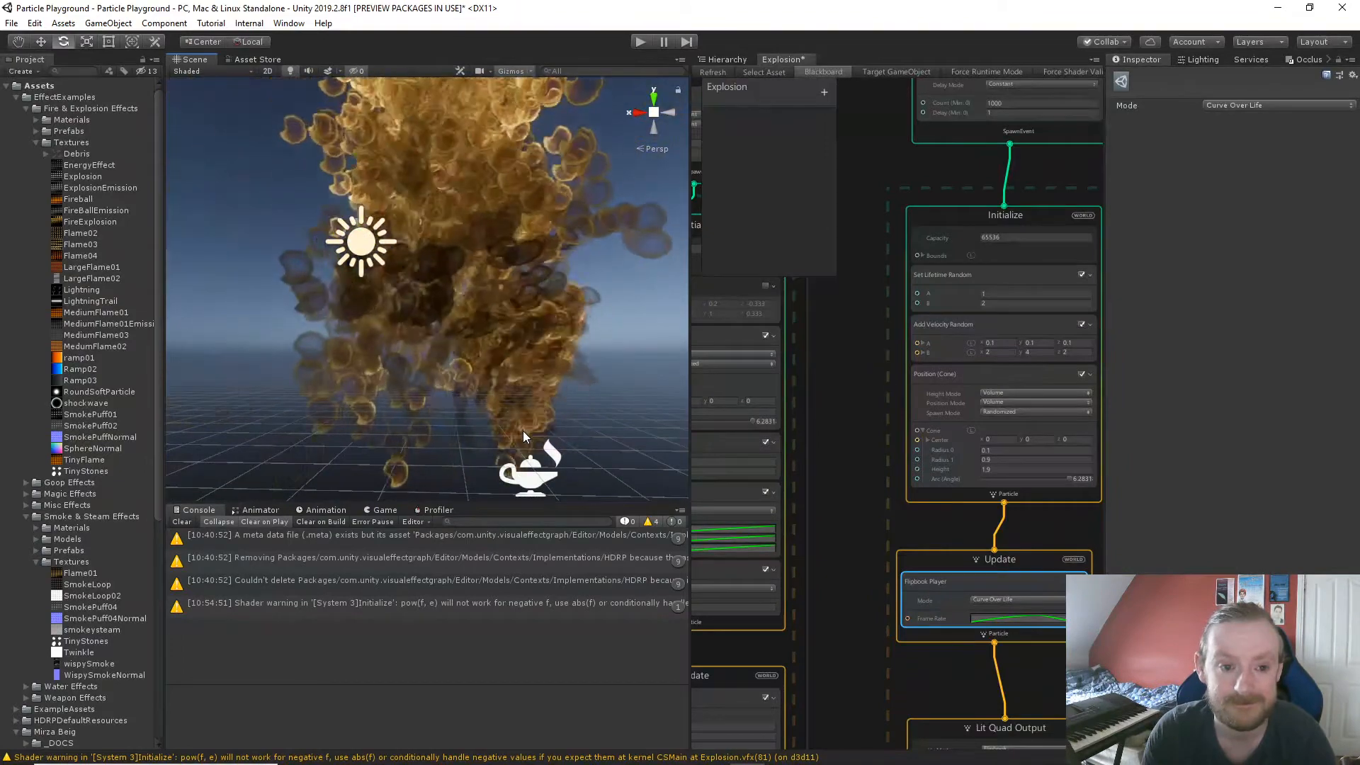
scroll(523, 430, "down", 3)
scroll(522, 431, "up", 2)
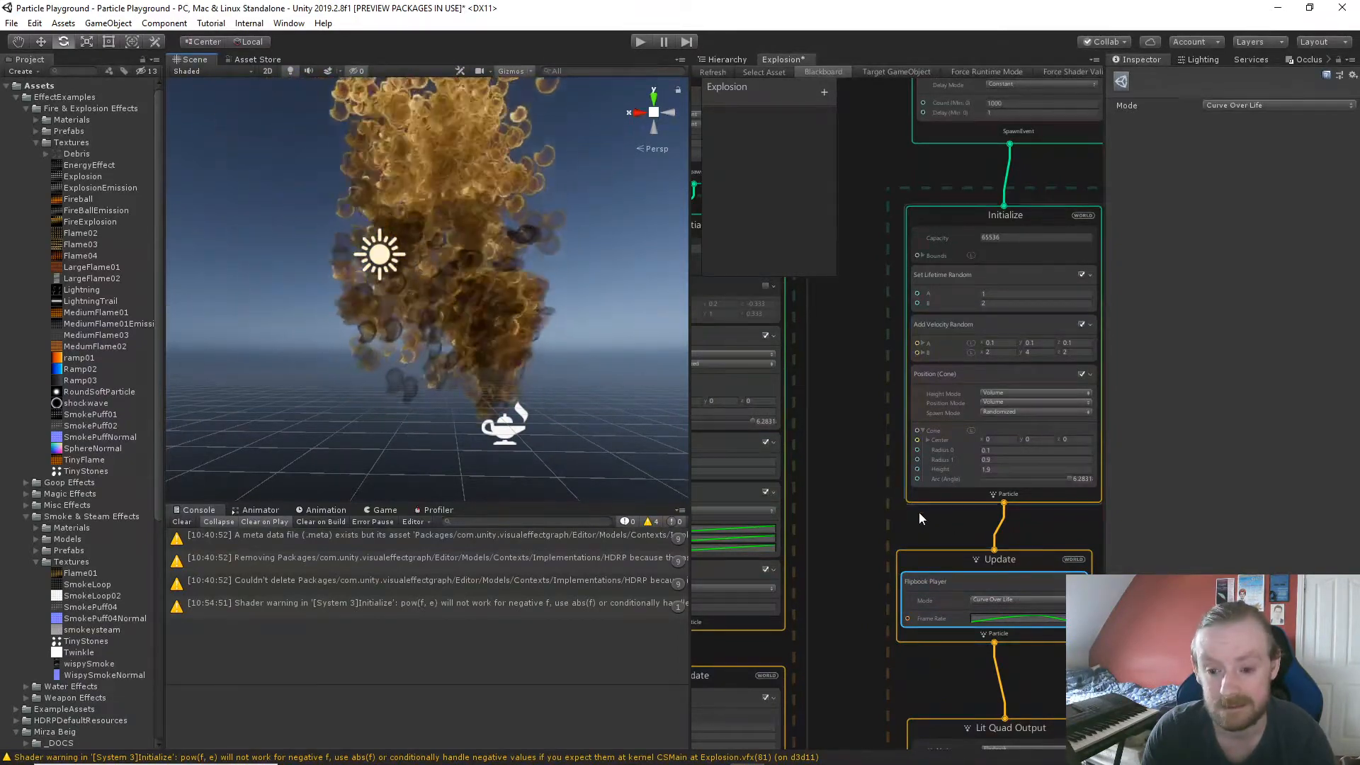
middle_click_drag(903, 534, 888, 503)
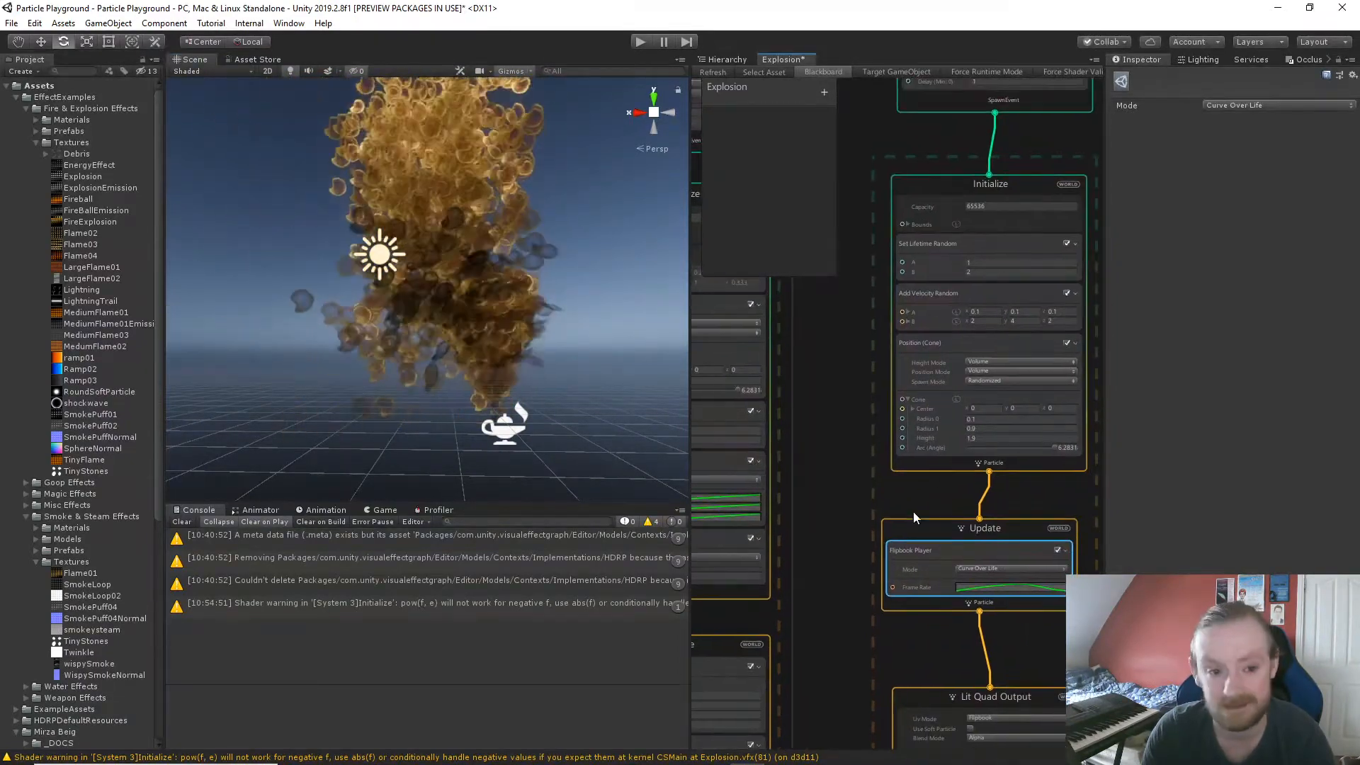
left_click(975, 527)
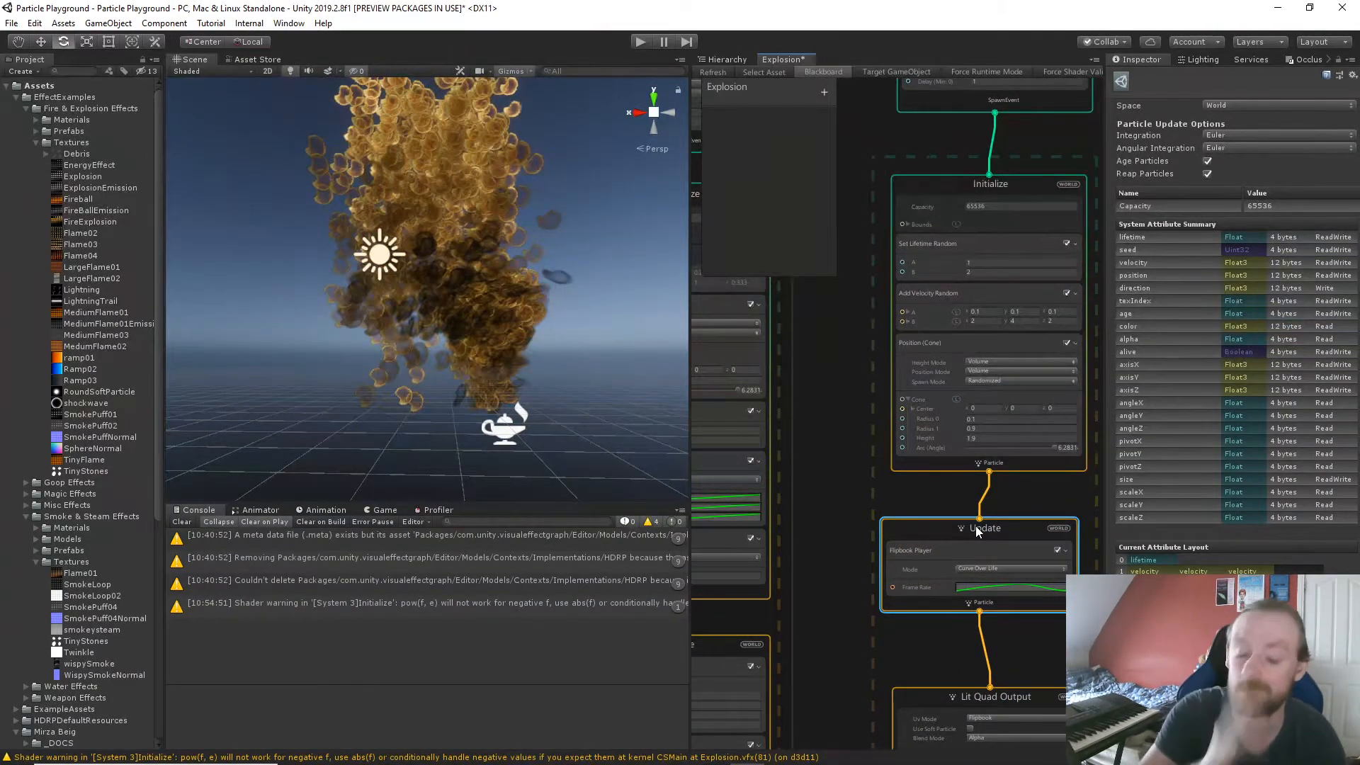
key("space")
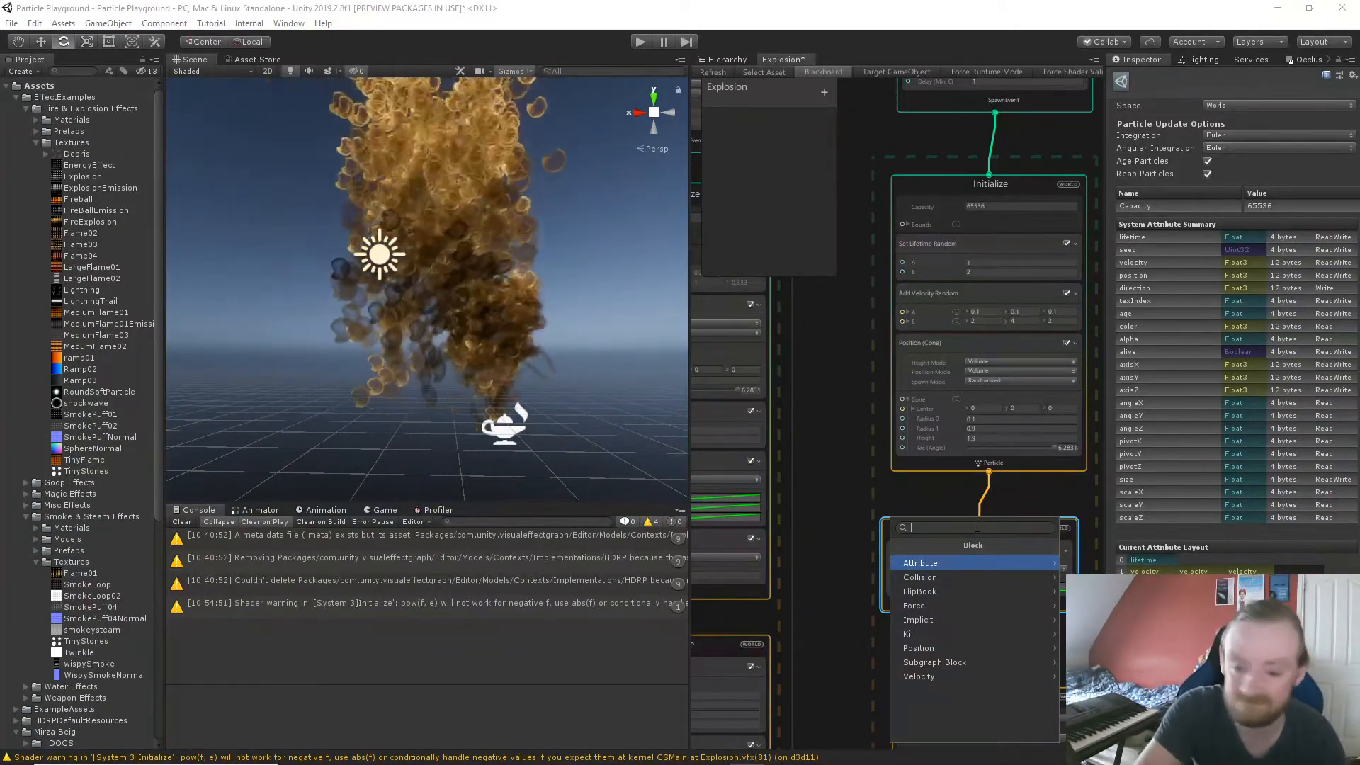
type("spe")
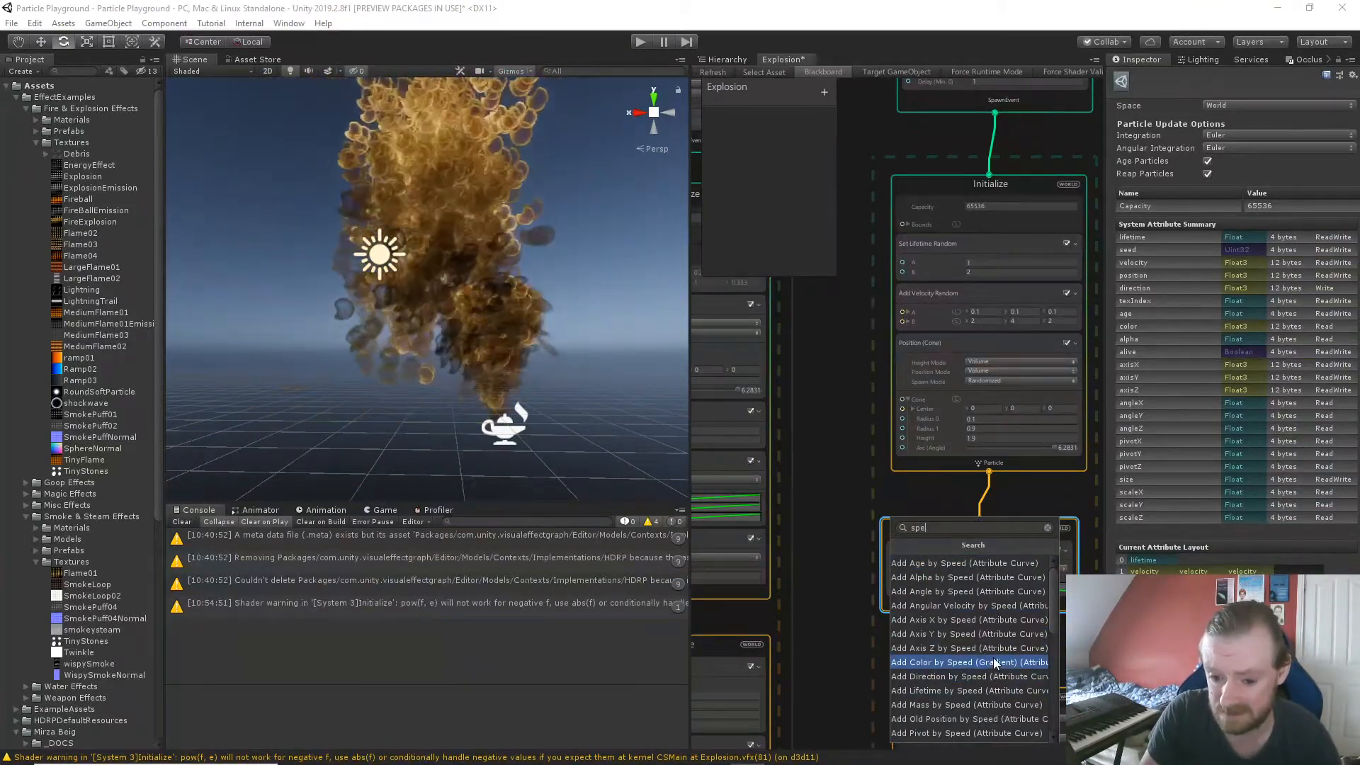
scroll(994, 645, "down", 3)
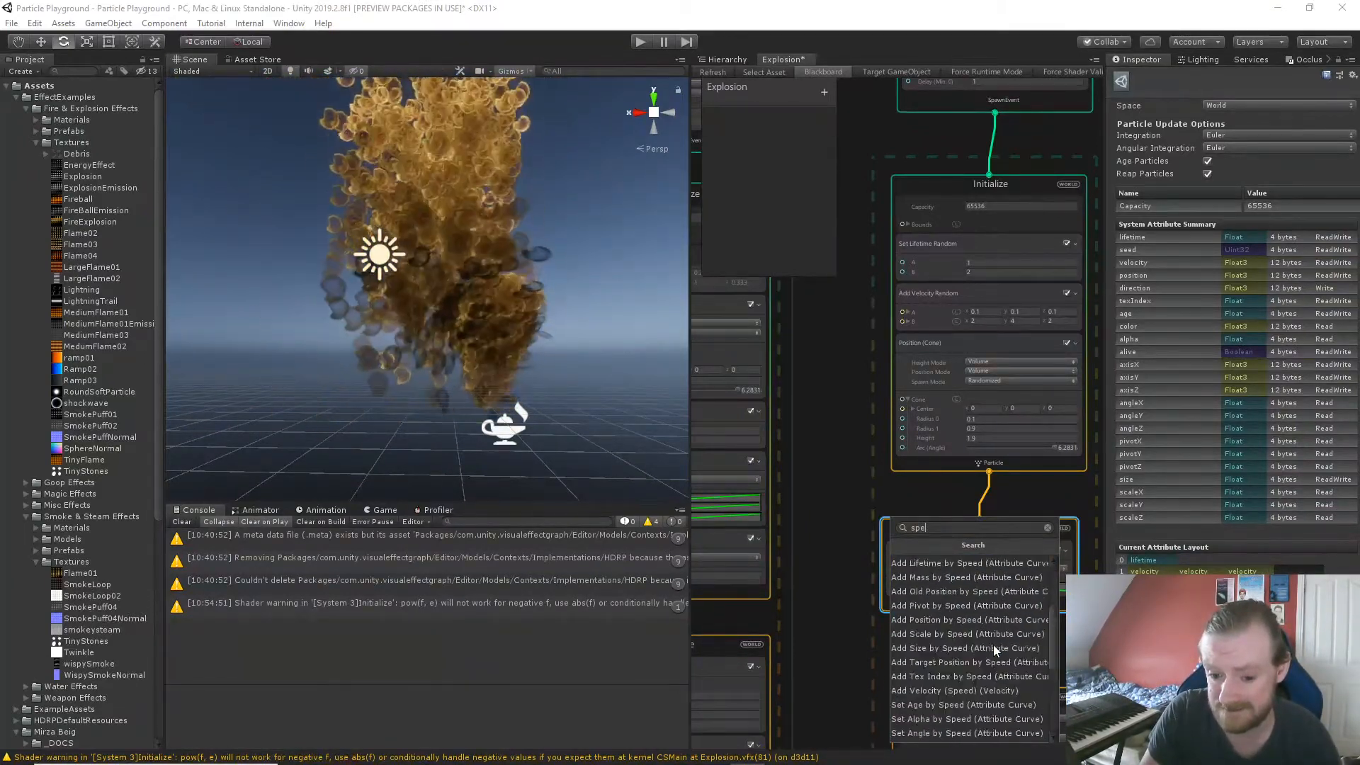
left_click(996, 687)
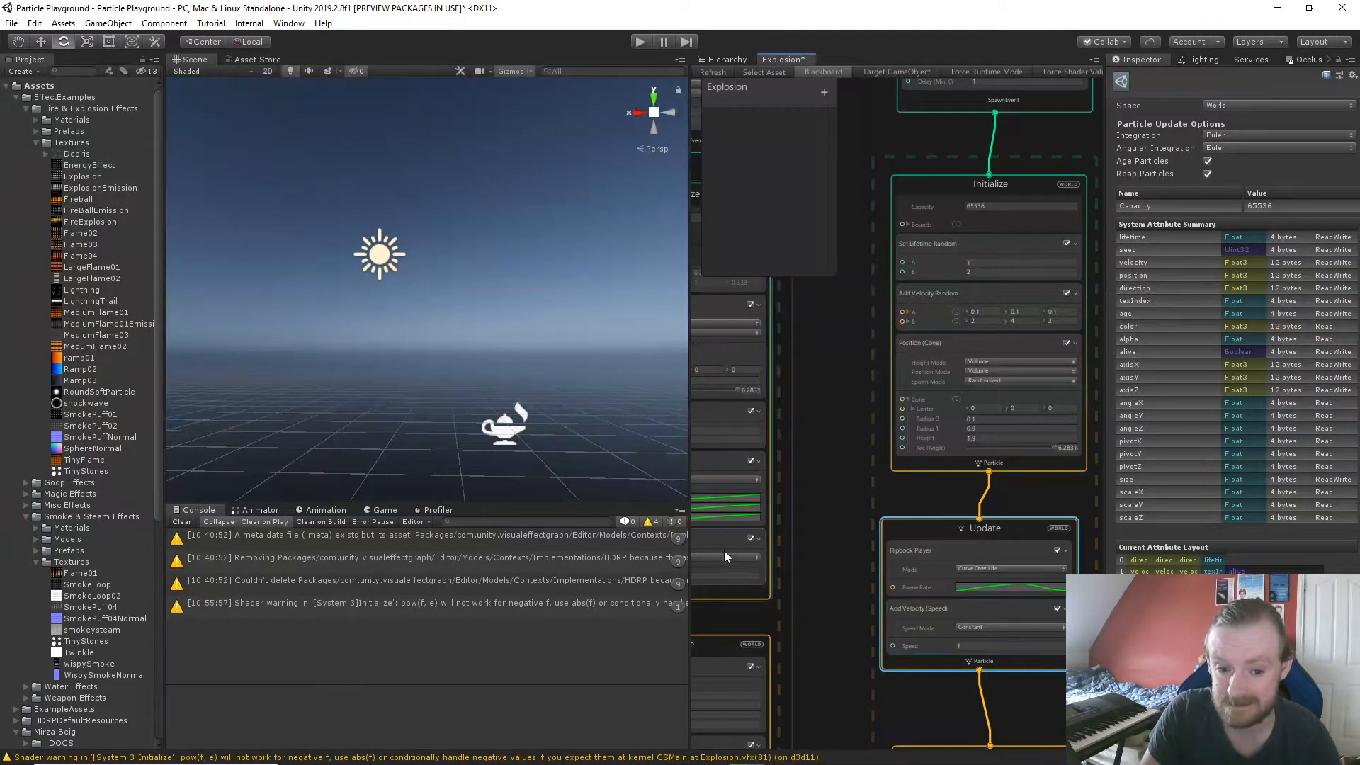
Switch the Add Velocity (Speed) block's Speed Mode to Random and change its Max Speed.
left_click(993, 629)
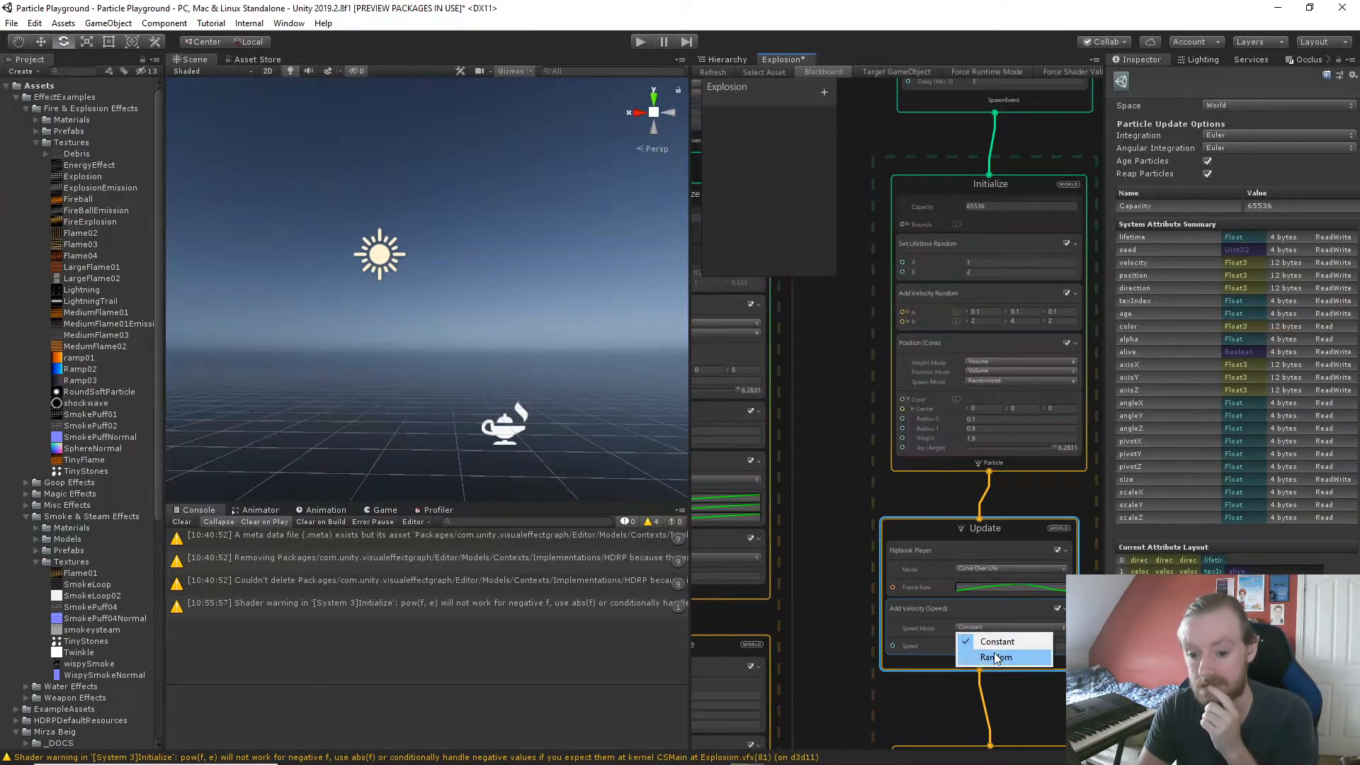
left_click(995, 657)
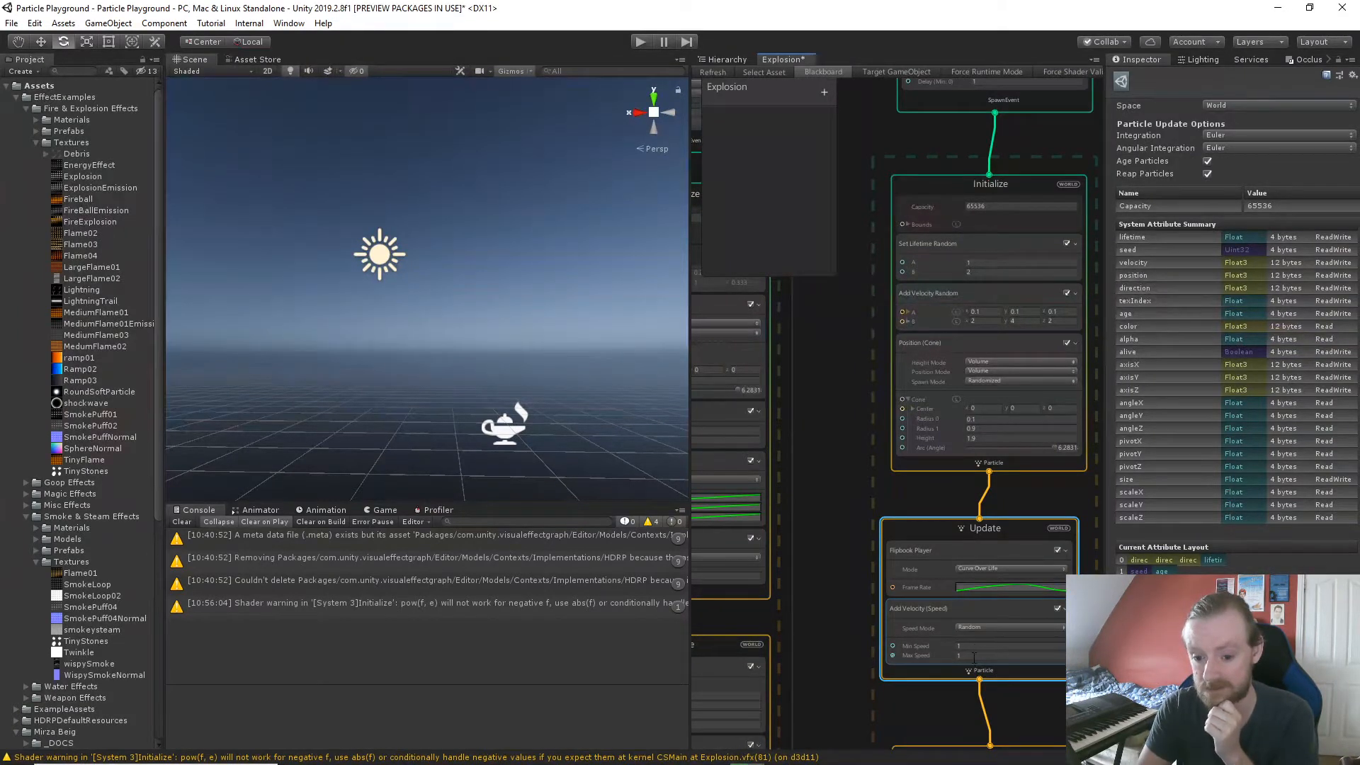
left_click(975, 658)
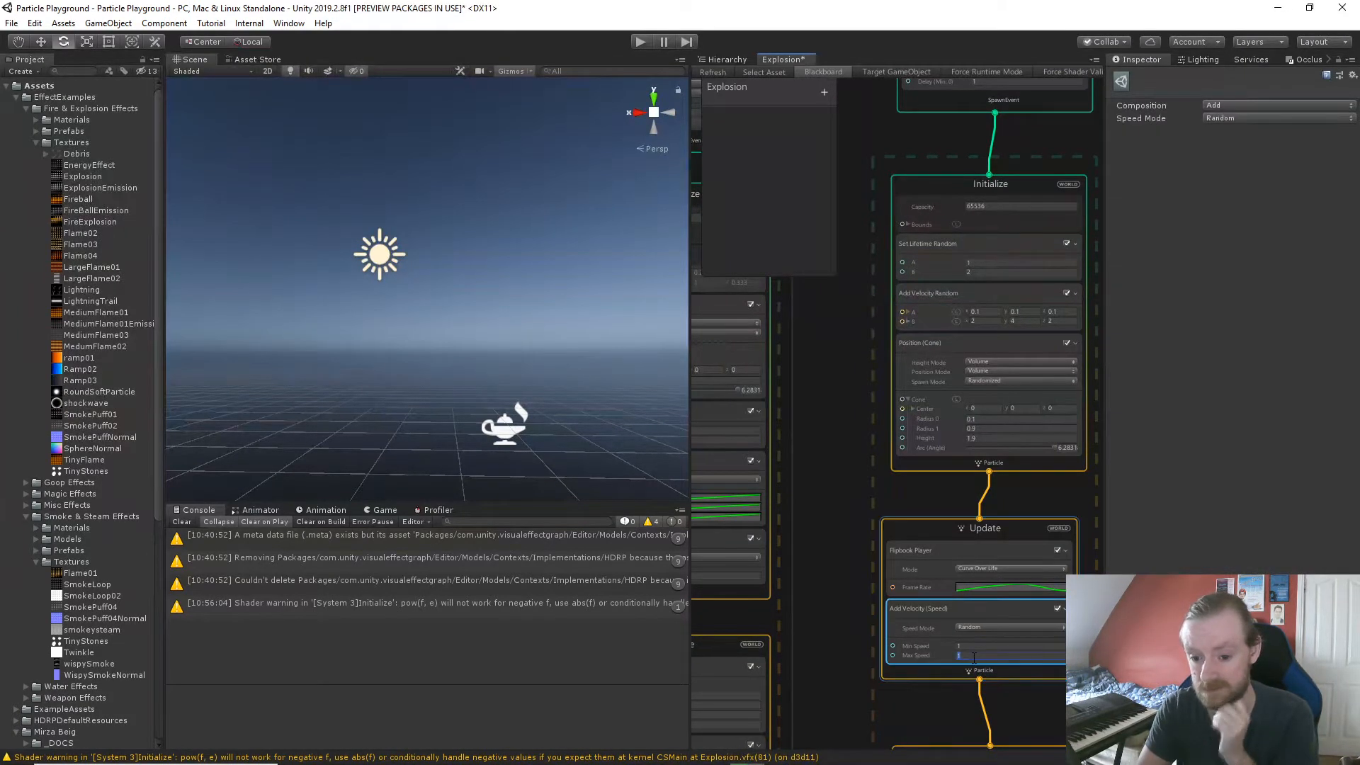
Select the Explosion effect in the scene, replay it and examine the particle motion from farther away.
left_click(514, 429)
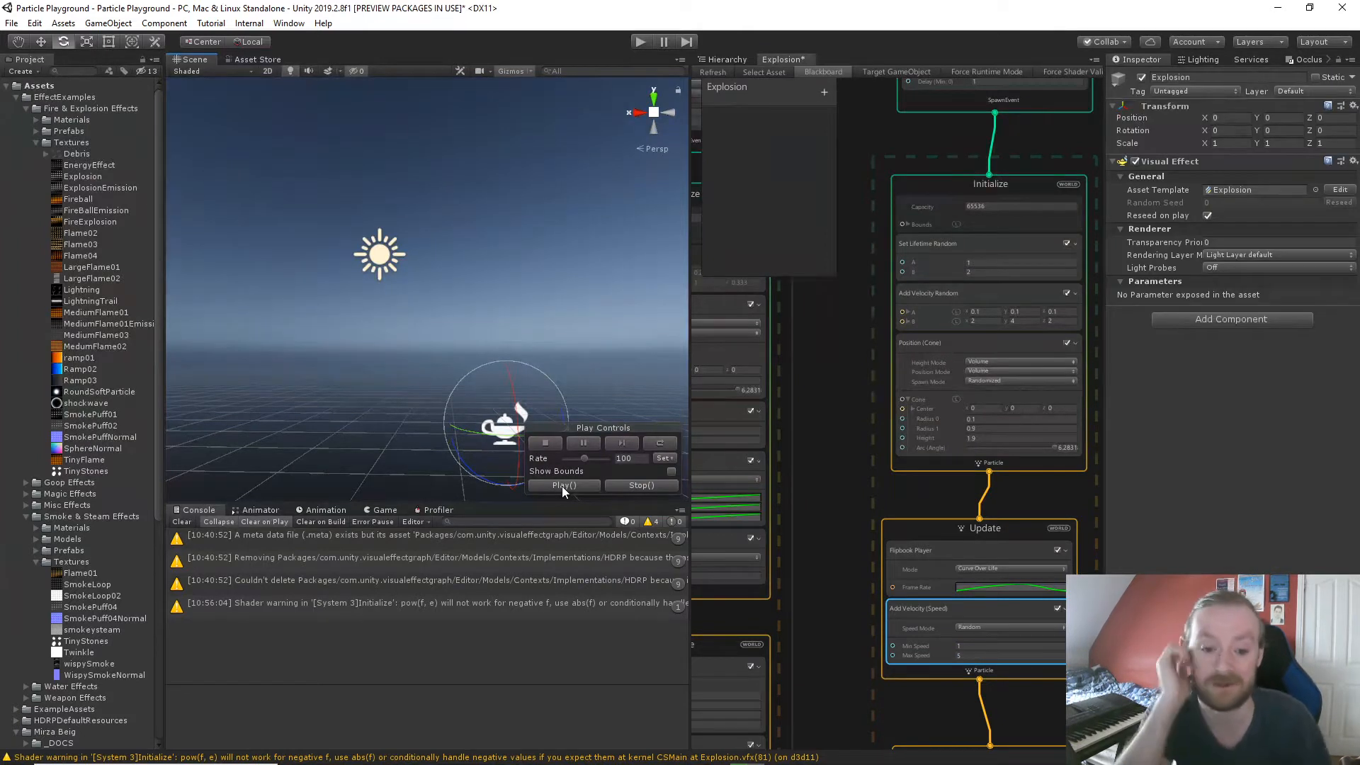
left_click(562, 486)
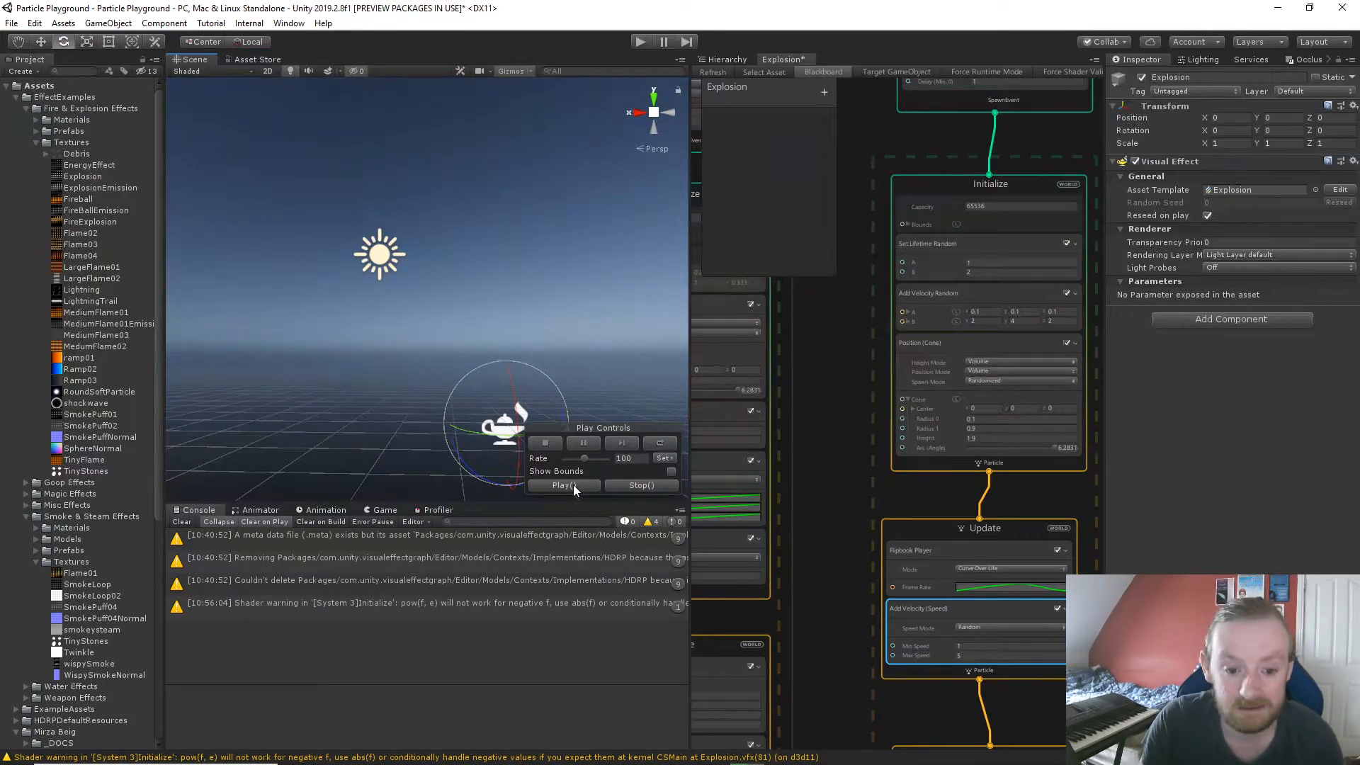
scroll(517, 390, "down", 3)
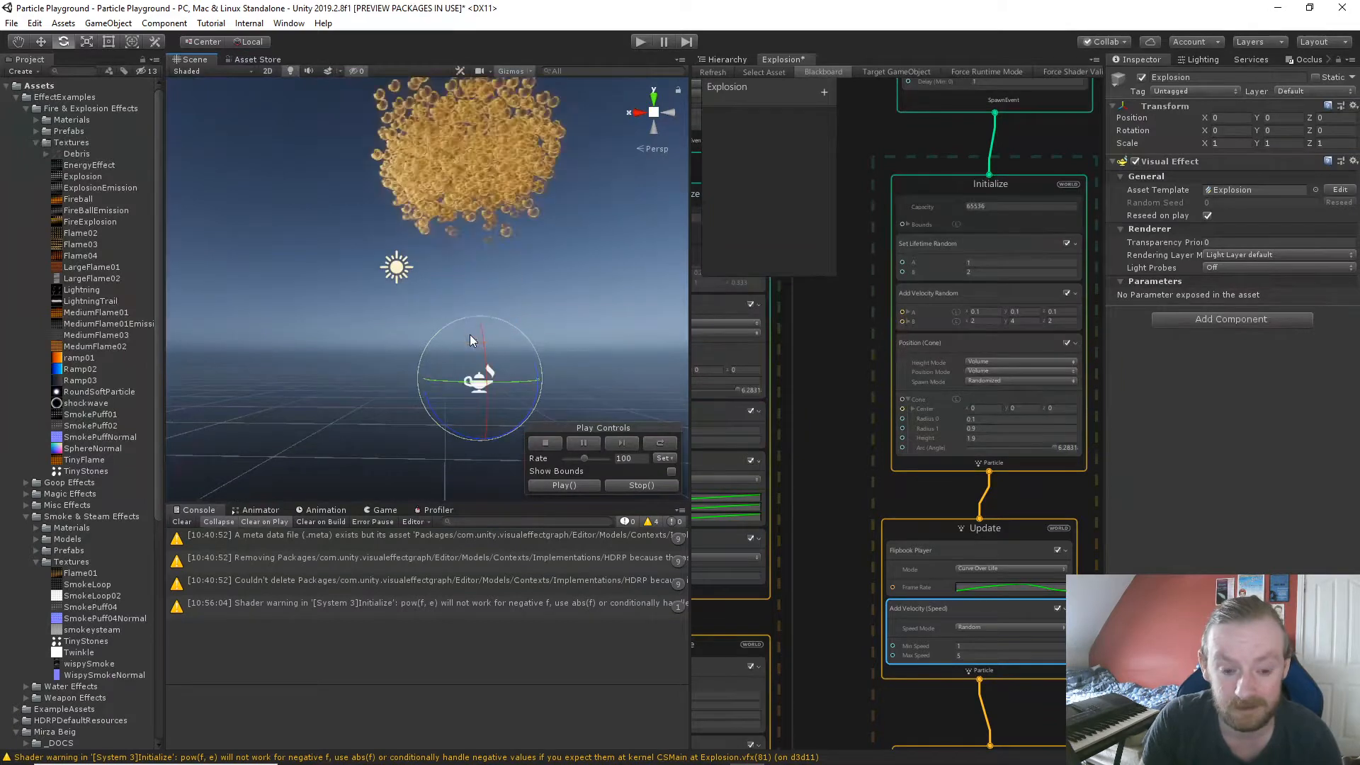
scroll(473, 342, "down", 4)
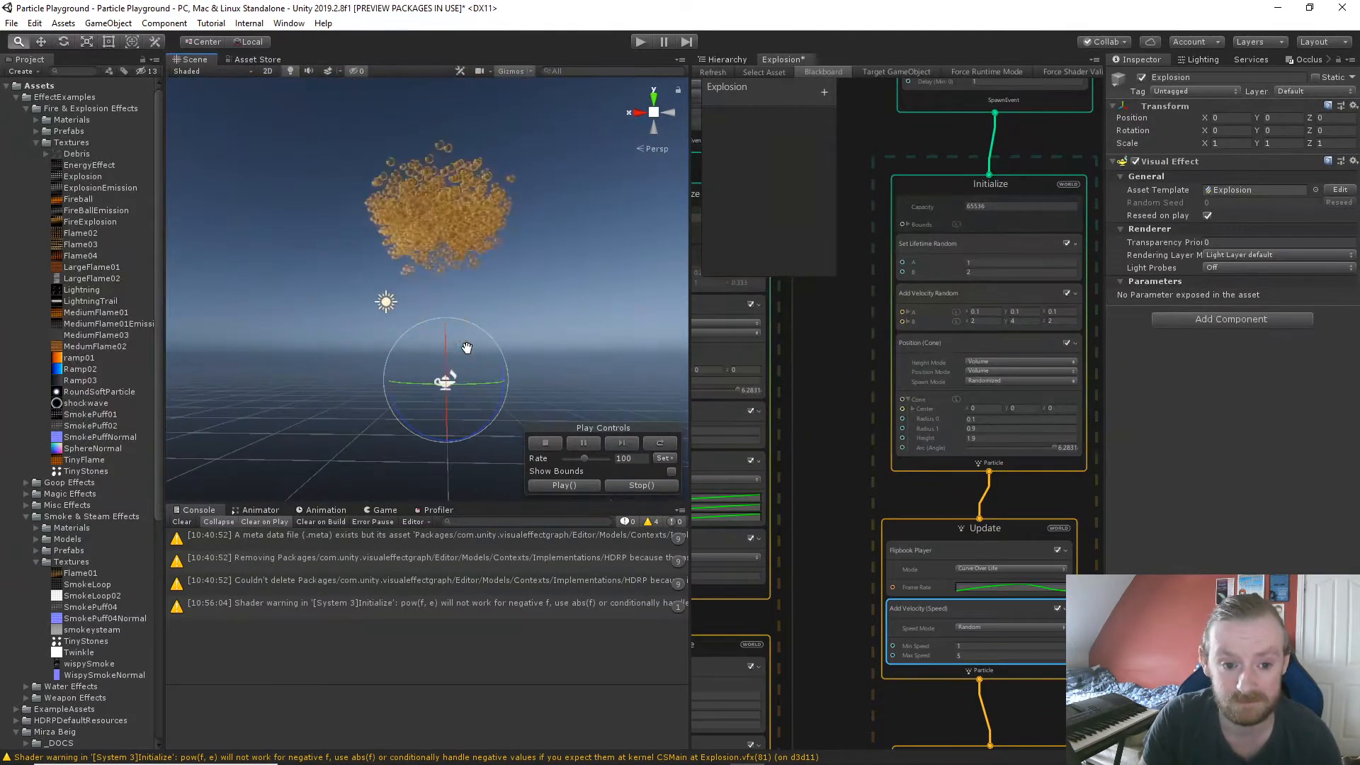
scroll(467, 349, "down", 3)
middle_click_drag(468, 348, 470, 355)
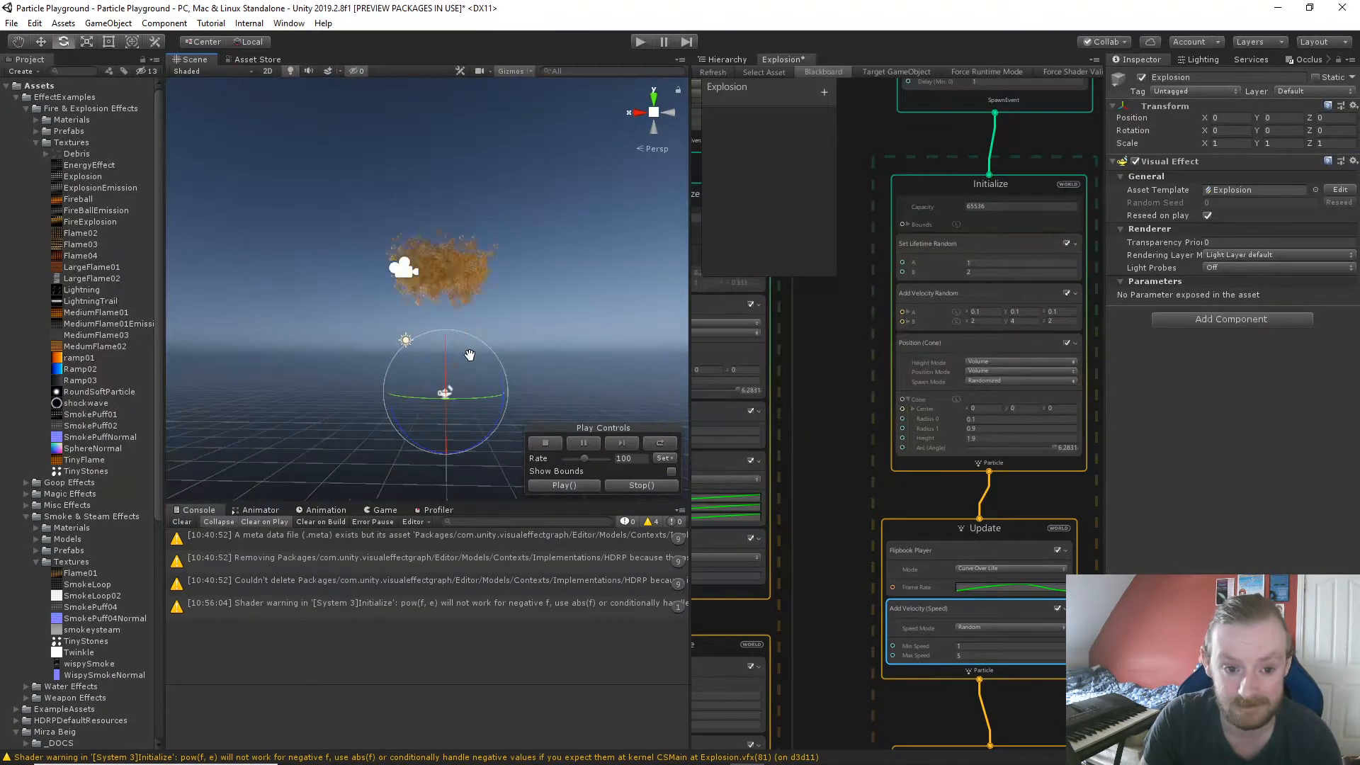
left_click_drag(474, 335, 479, 359, "alt")
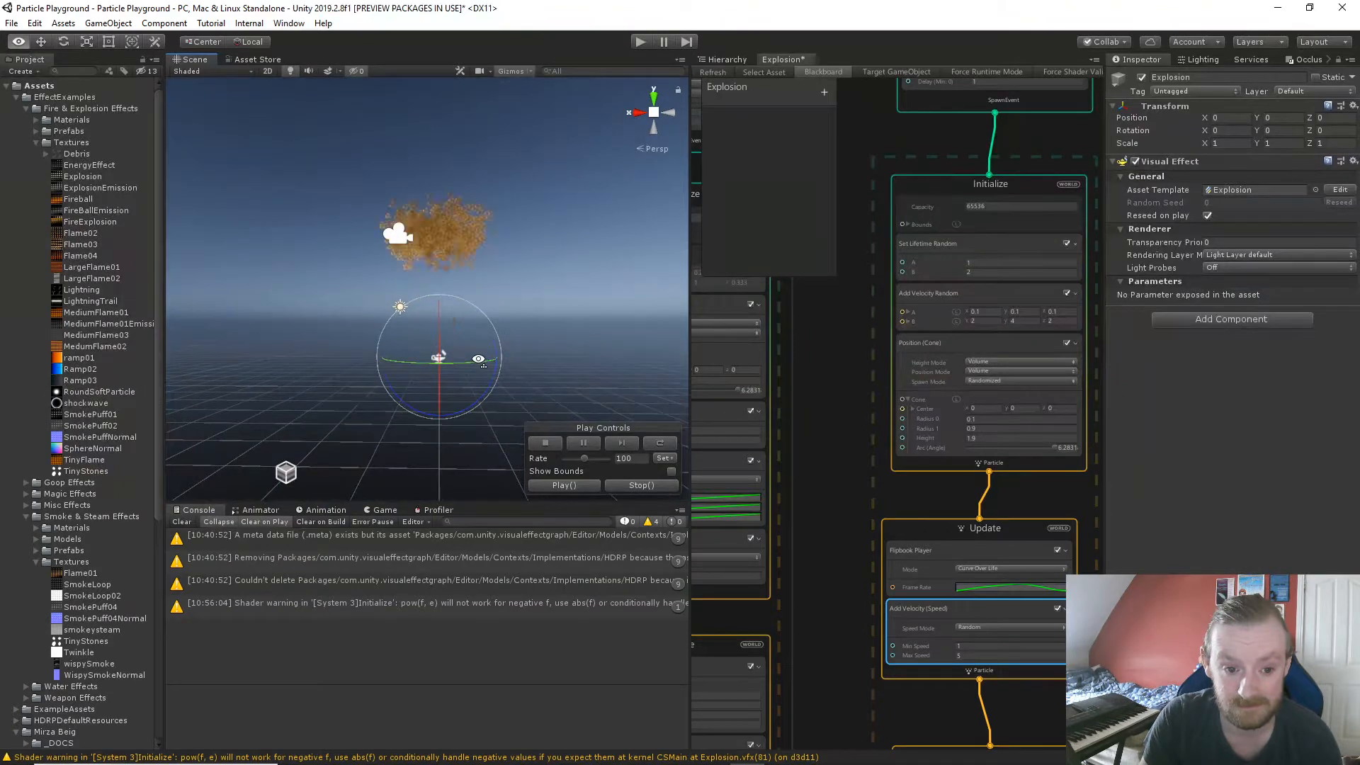
Set the Add Velocity (Speed) block's Min Speed to 0.01 and Max Speed to 0.05, and raise the cone's Radius 0 to 0.56.
left_click(981, 647)
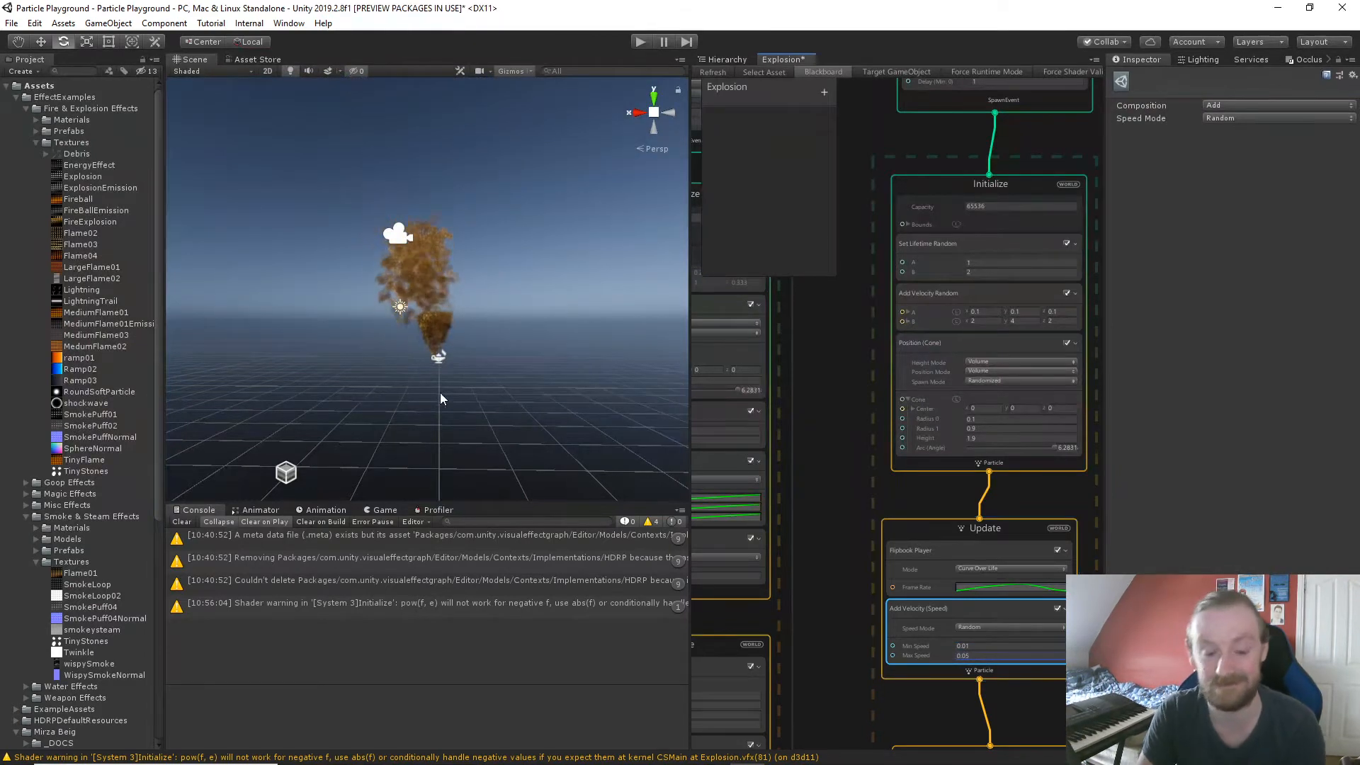
scroll(442, 383, "up", 3)
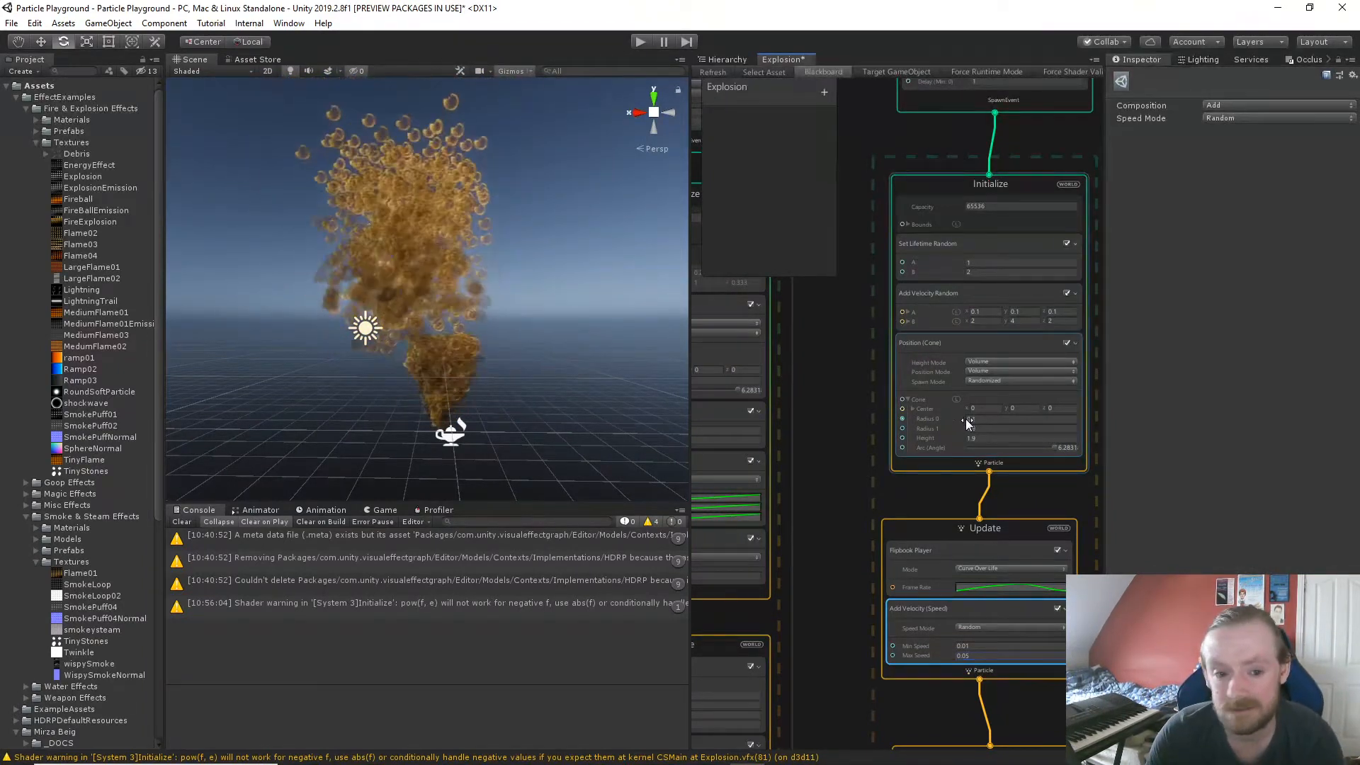
left_click_drag(967, 421, 977, 420)
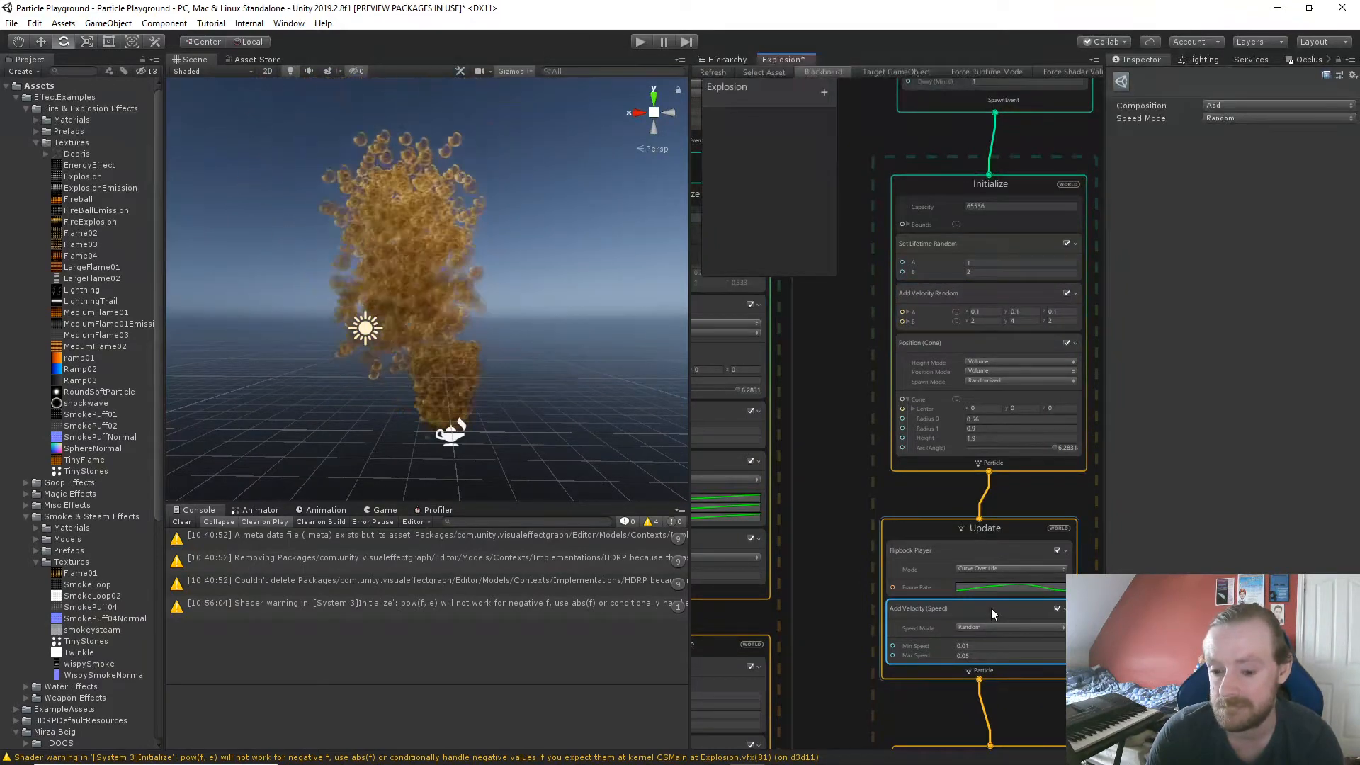
Search the blocks available in the Update context for "speed" and look through the Add and Set variants.
key("space")
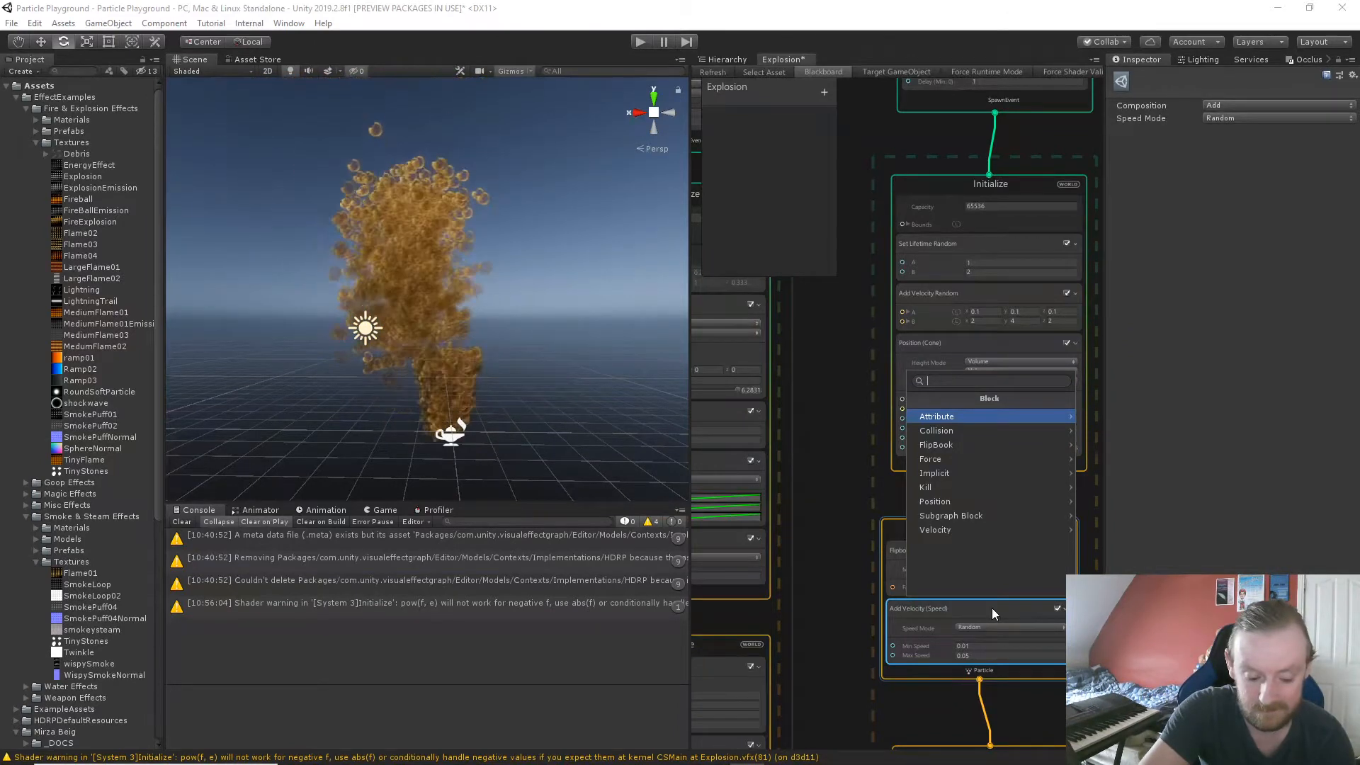
type("ve")
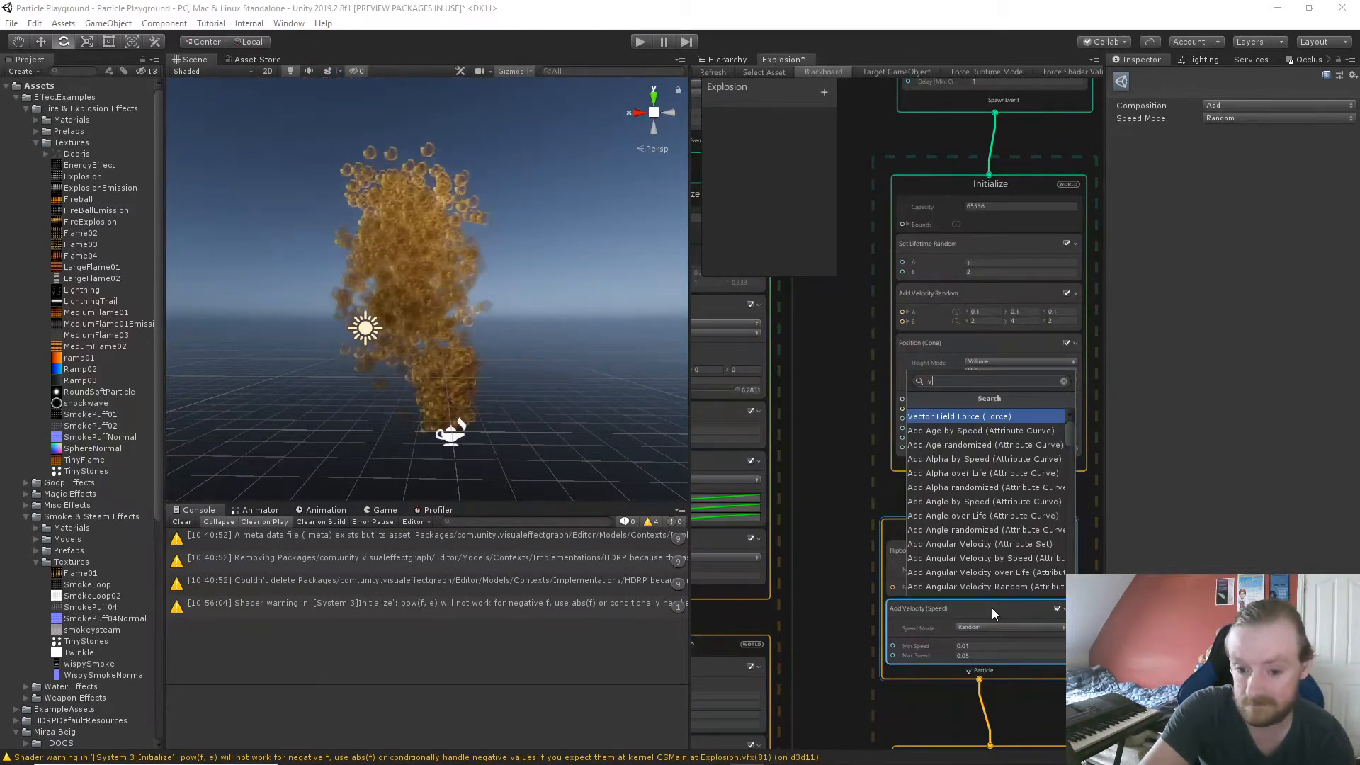
key("BackSpace")
key("BackSpace")
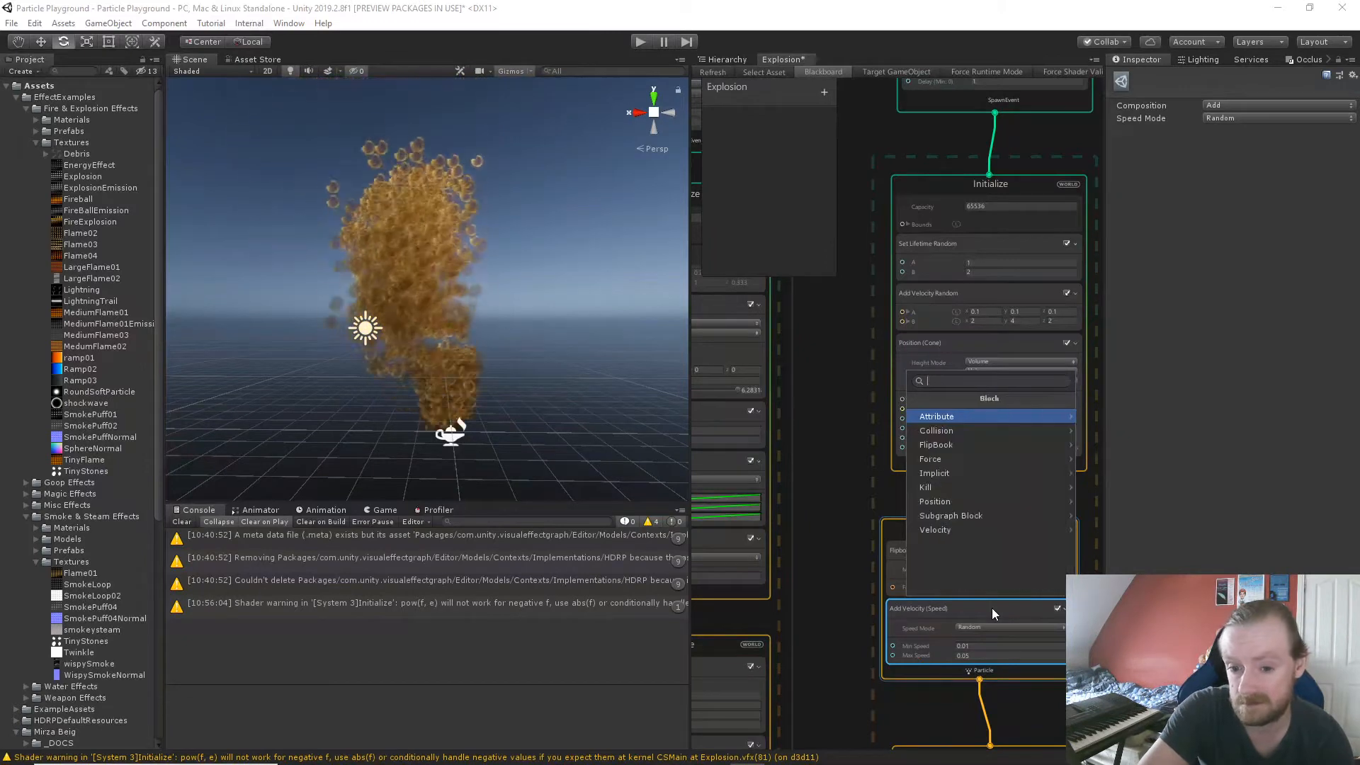
type("speed")
key("Down")
key("Down")
key("Down")
key("Down")
key("Down")
key("Down")
key("Down")
key("Down")
key("Down")
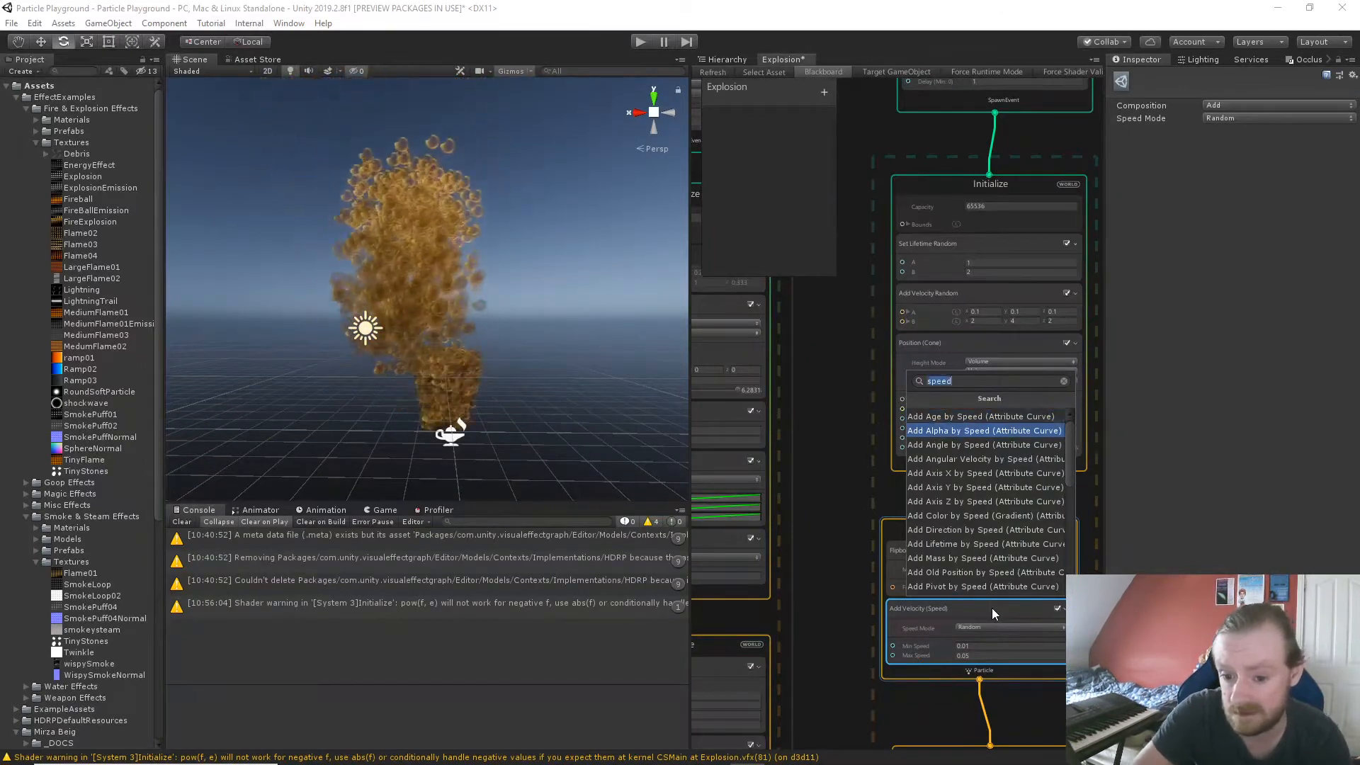
key("Down")
key("Down")
key("Down")
key("Down")
key("Down")
key("Down")
key("Down")
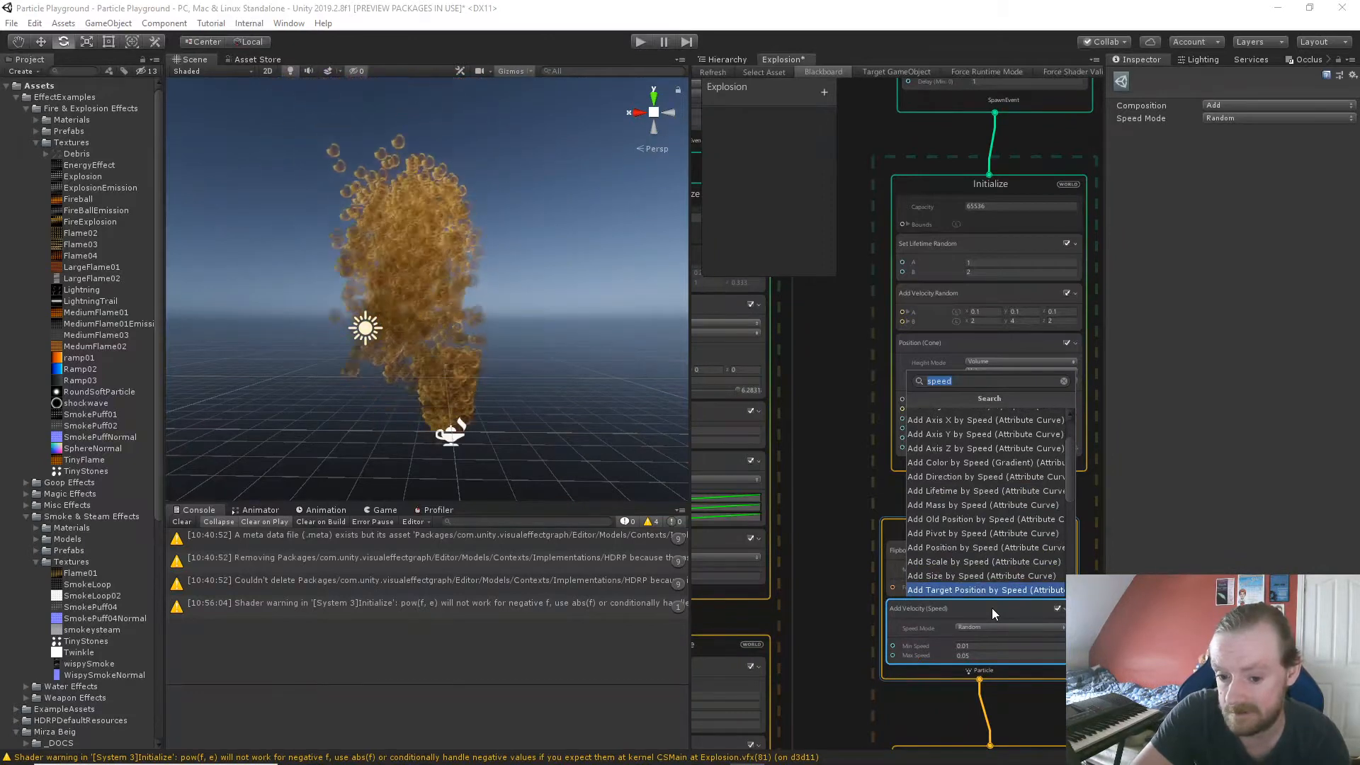
key("Down")
key("Down")
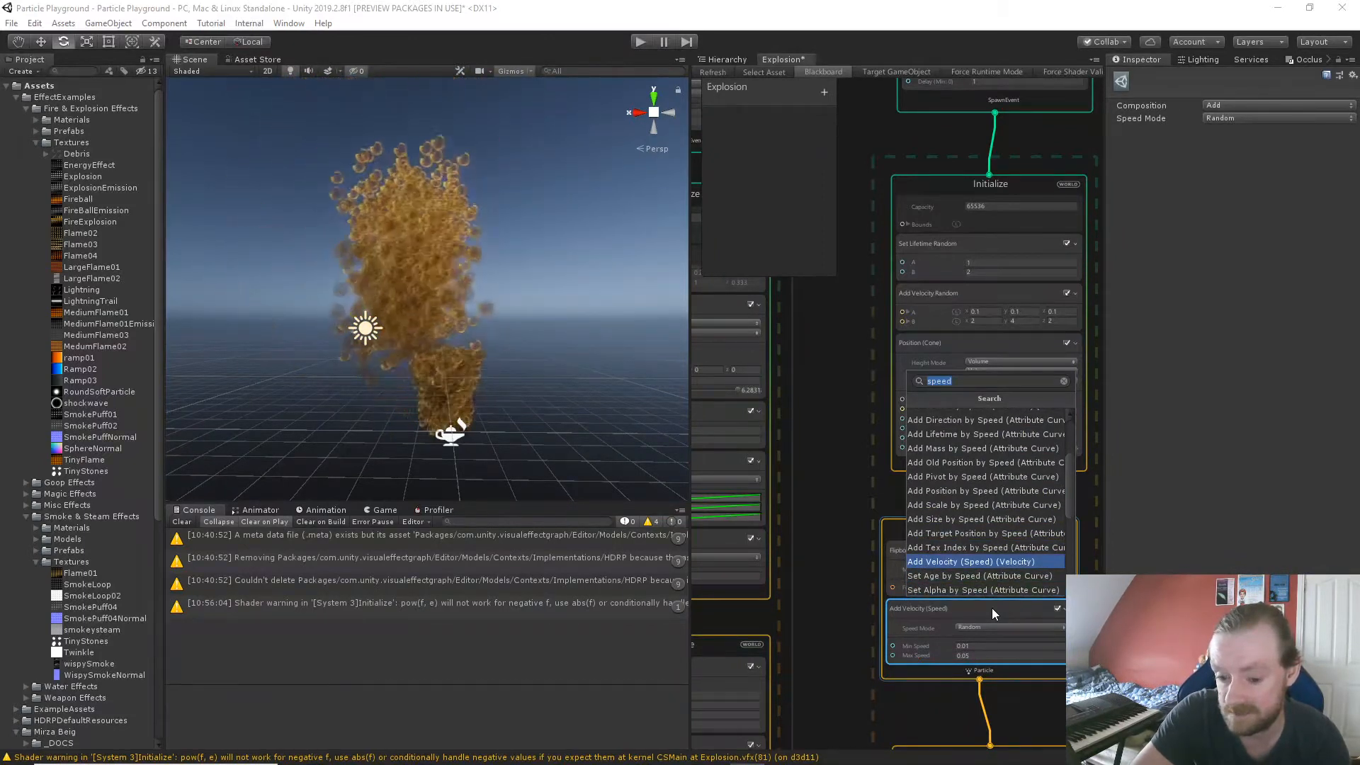
key("Down")
key("Down")
key("Down")
key("Down")
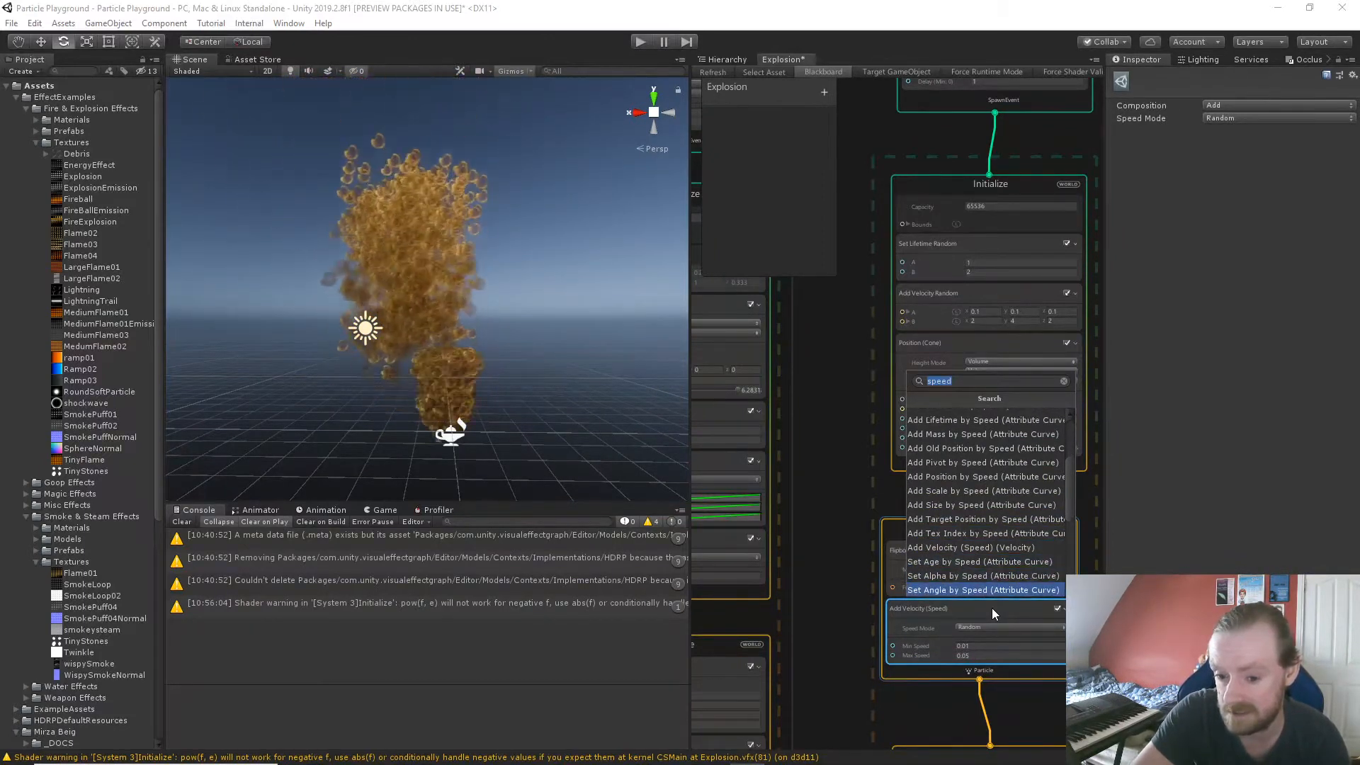
key("Down")
key("Down")
key("Down")
key("Down")
key("Down")
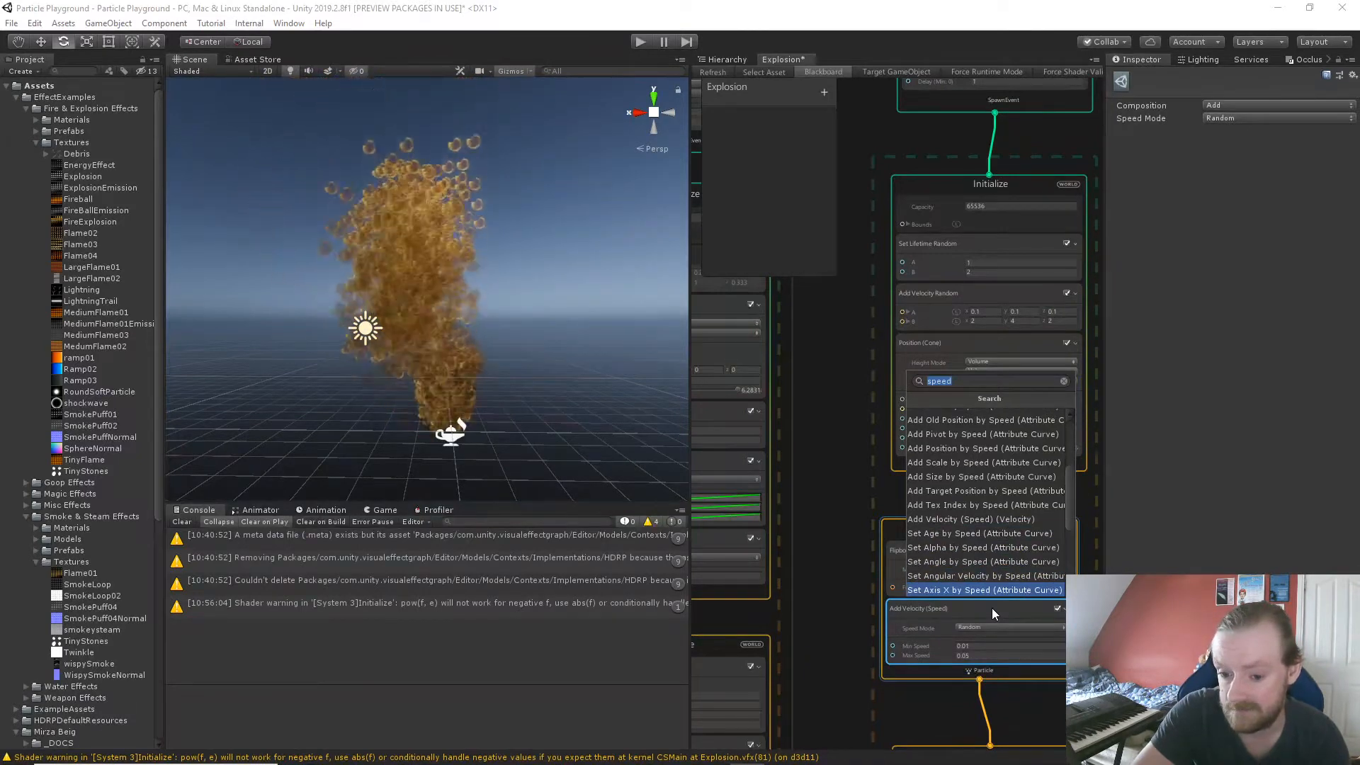
key("Down")
key("Down")
key("Down")
key("Down")
key("Down")
key("Down")
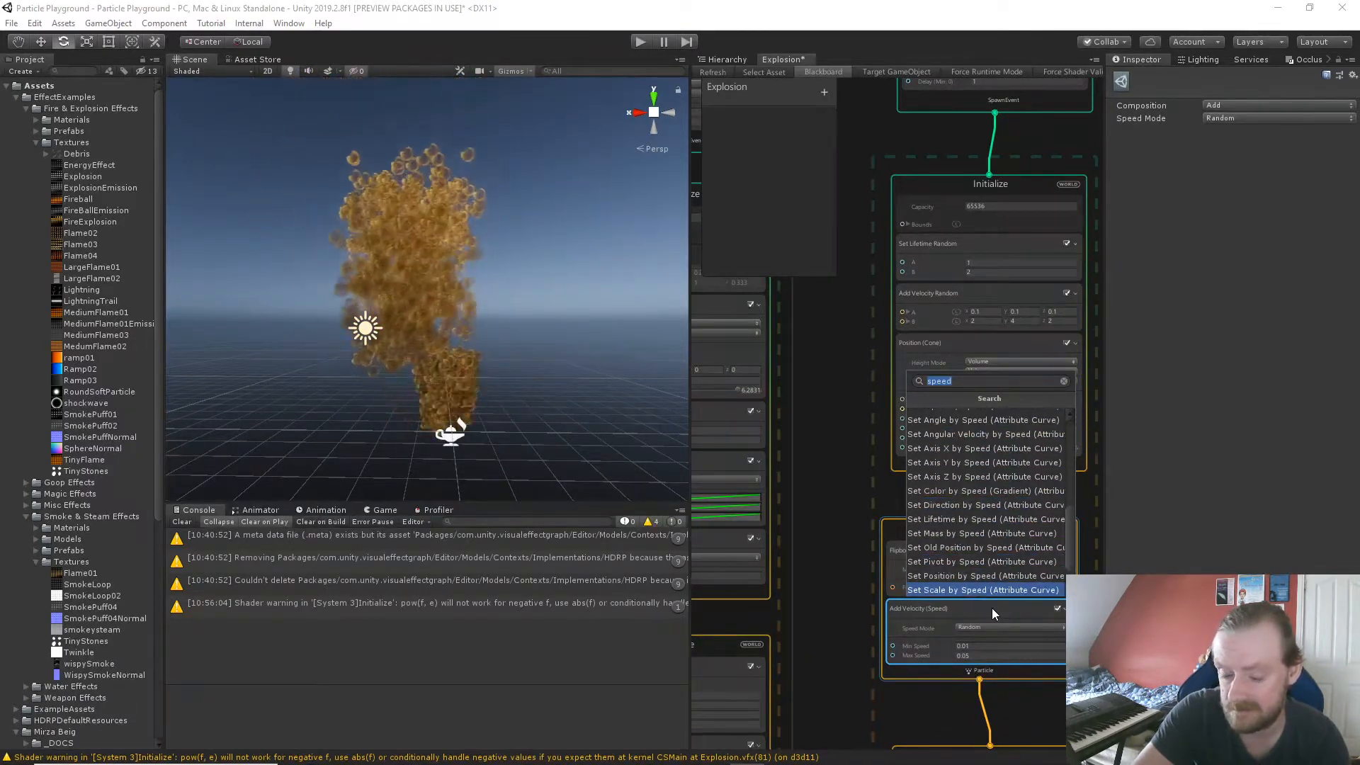
key("Down")
key("Down")
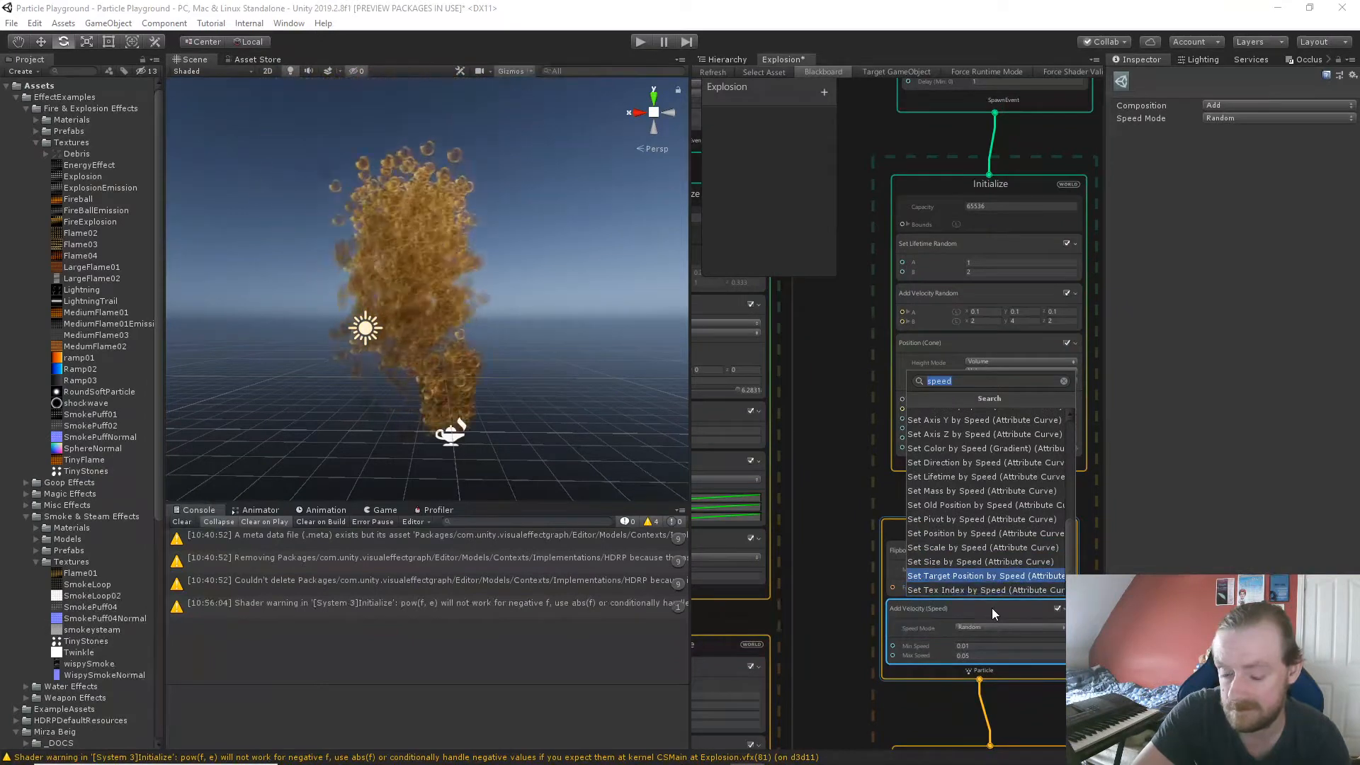
key("Up")
key("Up")
key("Up")
key("Up")
key("Up")
key("Up")
key("Up")
key("Up")
key("Up")
key("Up")
key("Up")
key("Up")
key("Up")
key("Up")
key("Up")
key("Up")
key("Up")
key("Up")
key("Up")
key("Up")
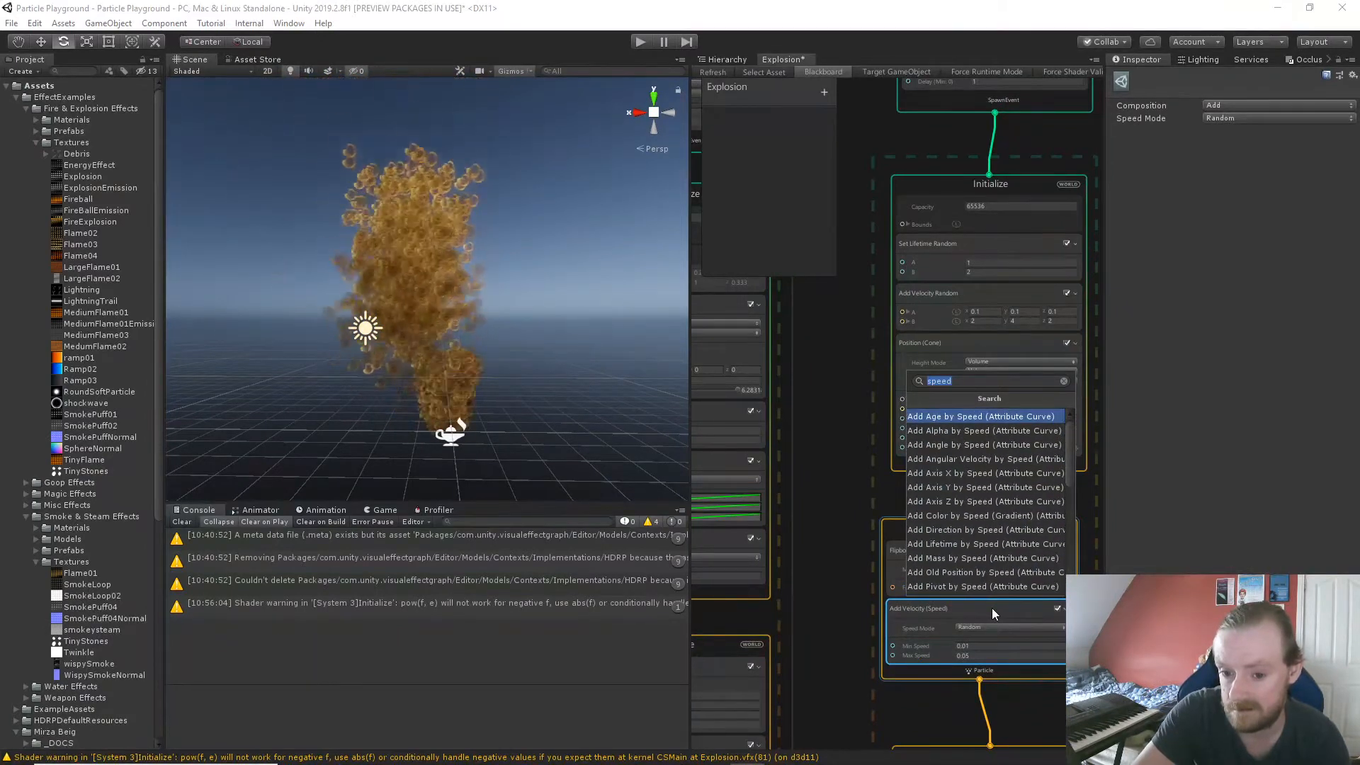
Disable the Add Velocity Random block in the Initialize context.
left_click(938, 289)
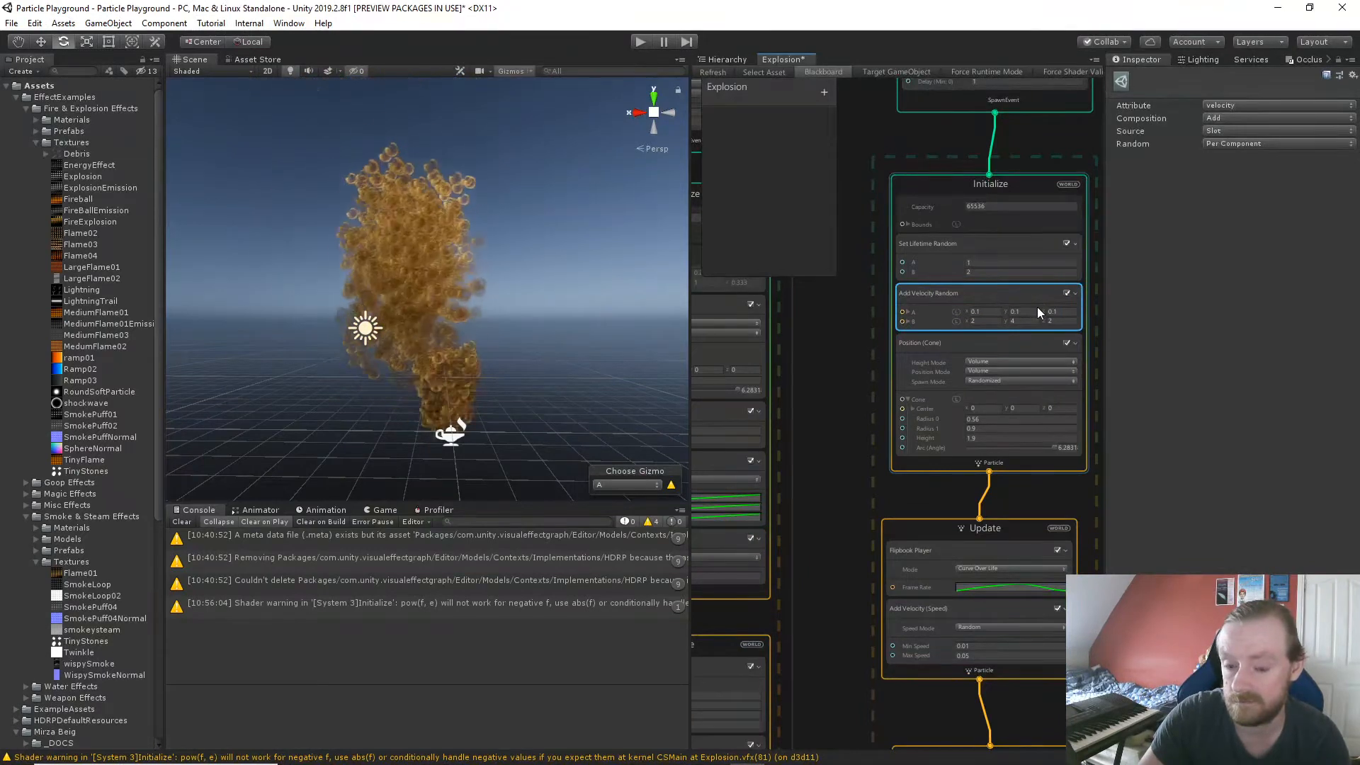
left_click(1067, 293)
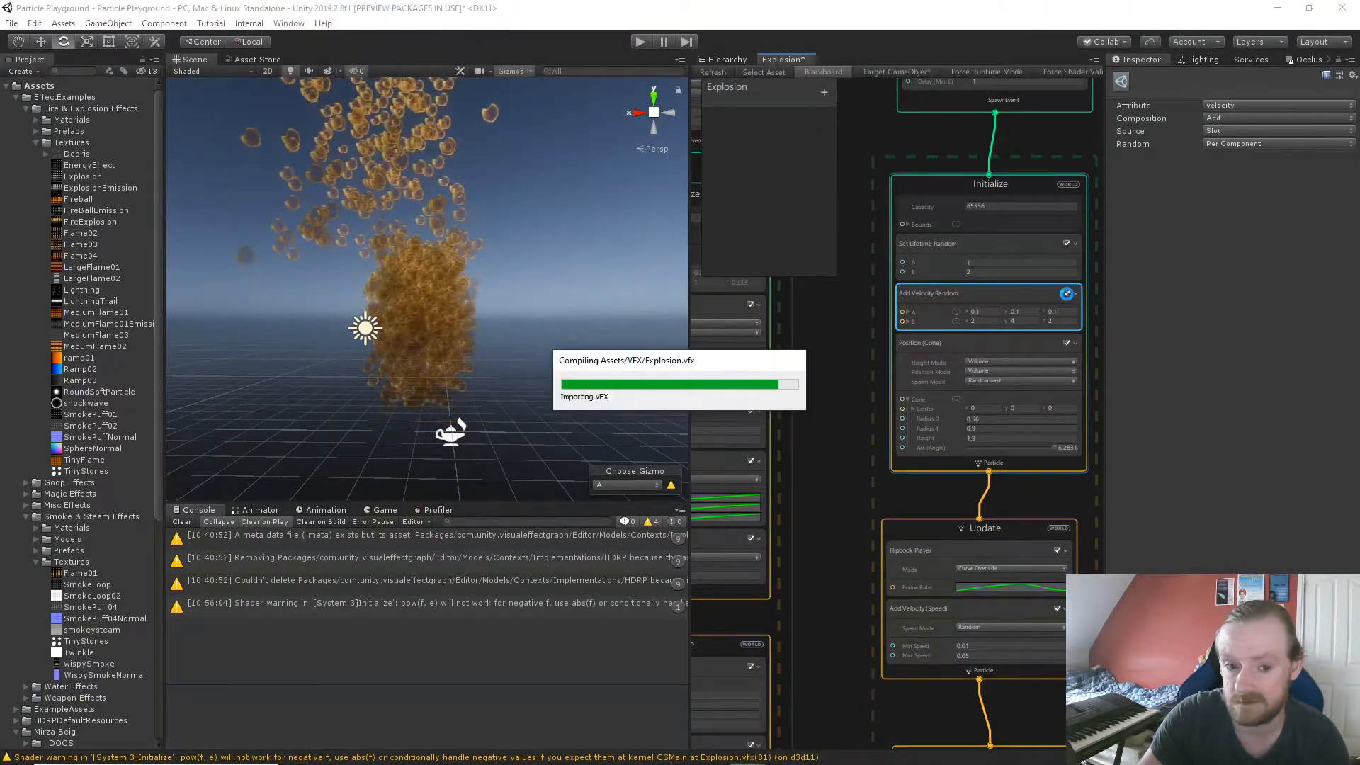
Add an Add Angular Velocity over Life block to the Initialize context.
left_click(959, 184)
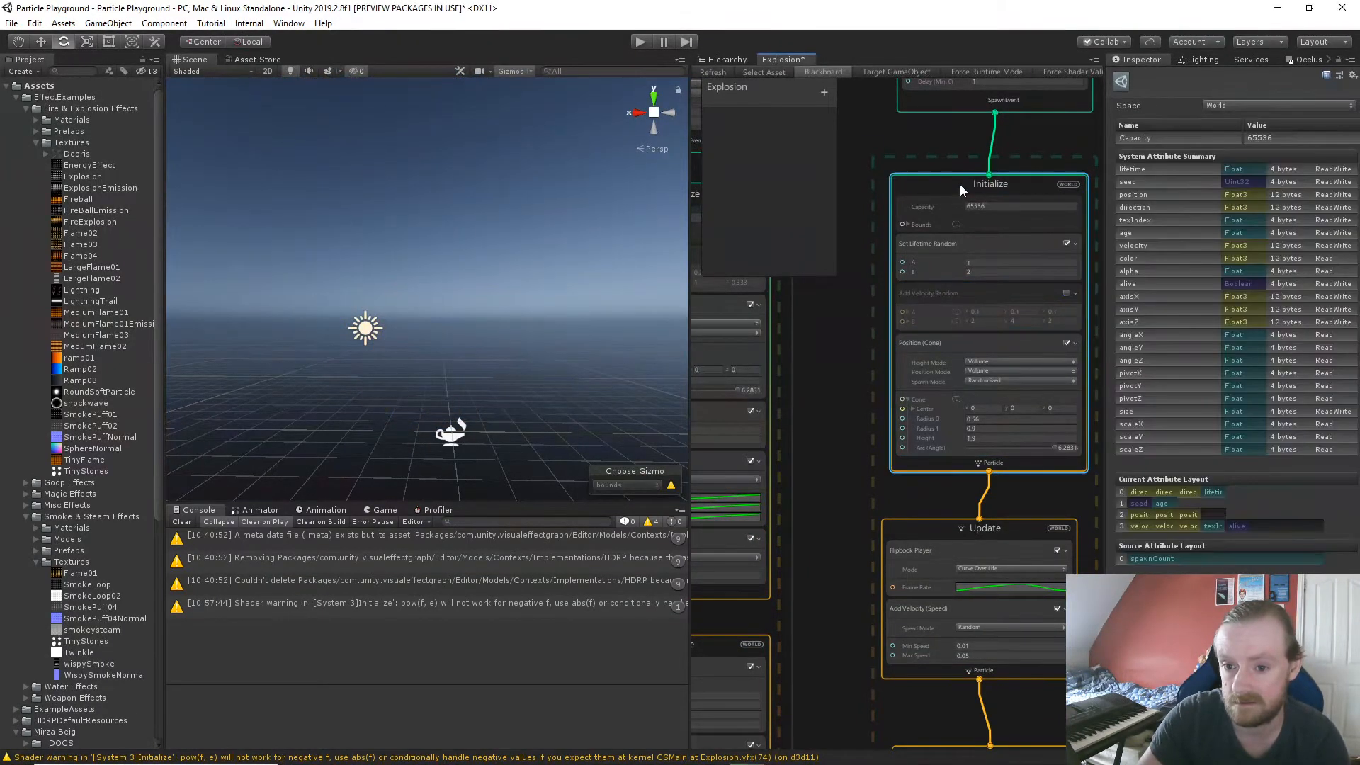
key("space")
type("add veloc")
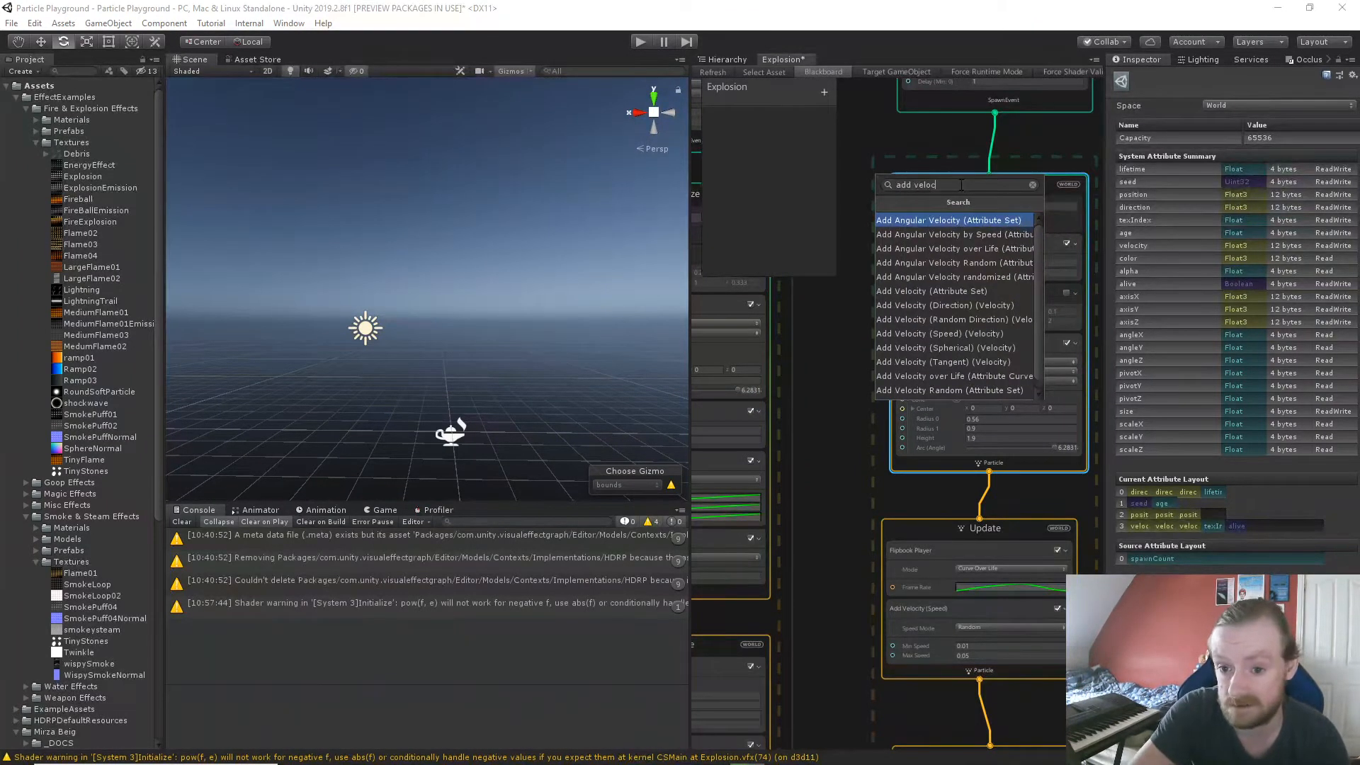
key("Down")
key("Down")
key("Return")
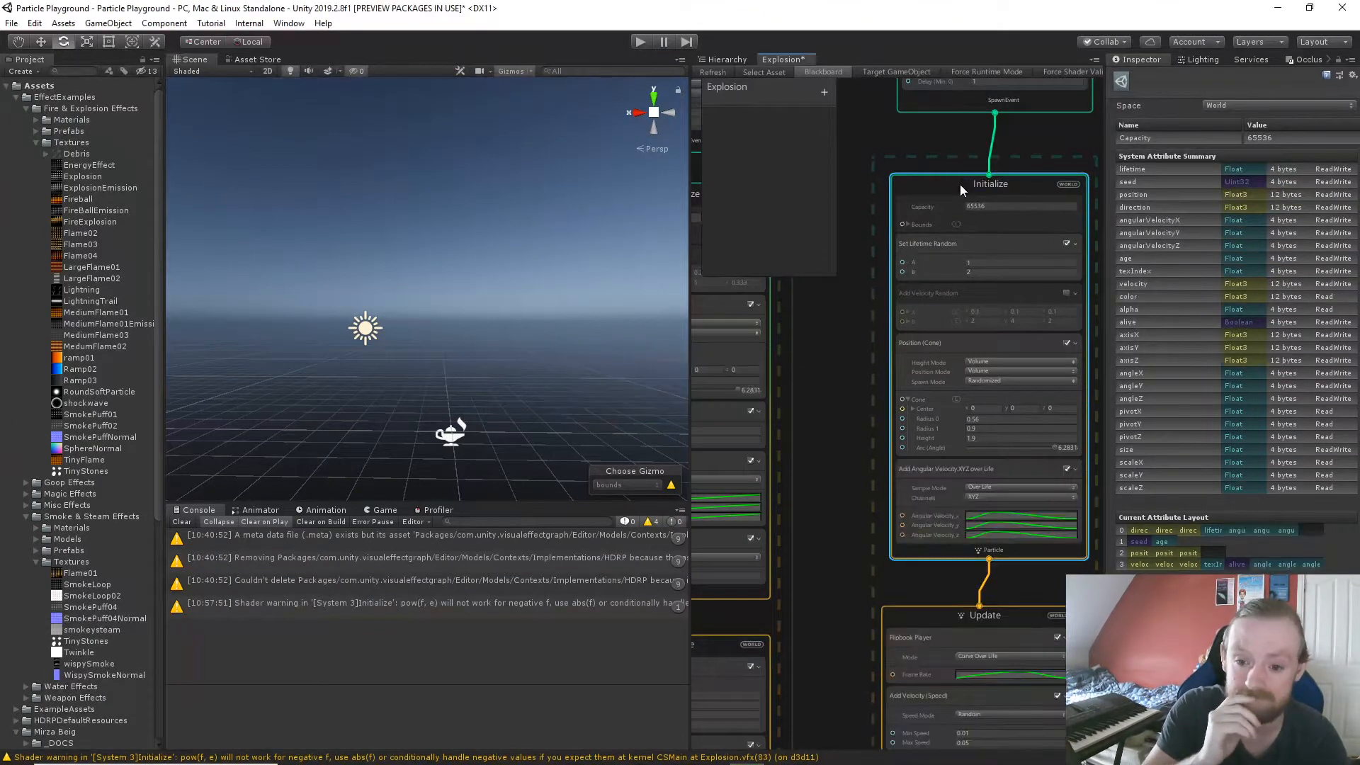
Reshape the Angular Velocity x curve with its peak at about 2.0 and its end key extended to about time 2.
left_click(1005, 519)
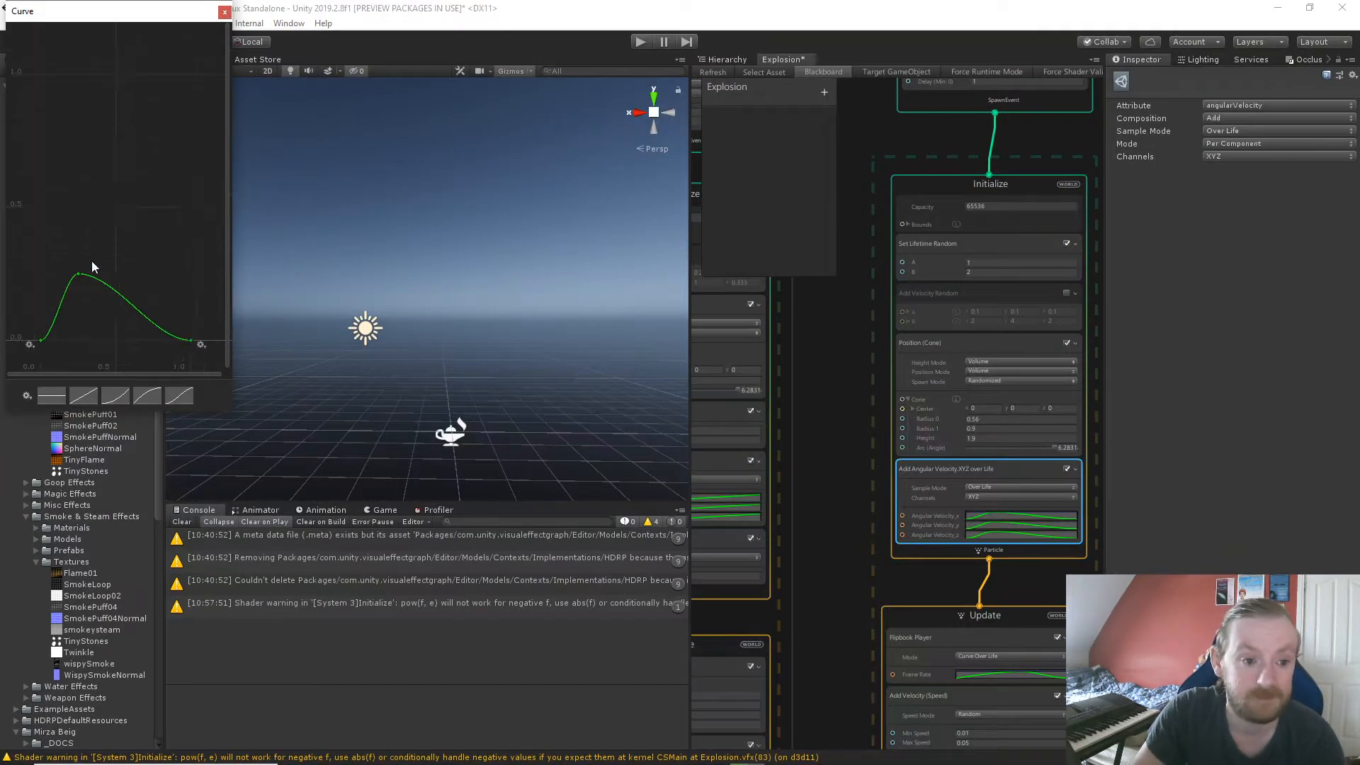
scroll(92, 261, "down", 2)
left_click_drag(82, 275, 111, 107)
scroll(119, 117, "down", 5)
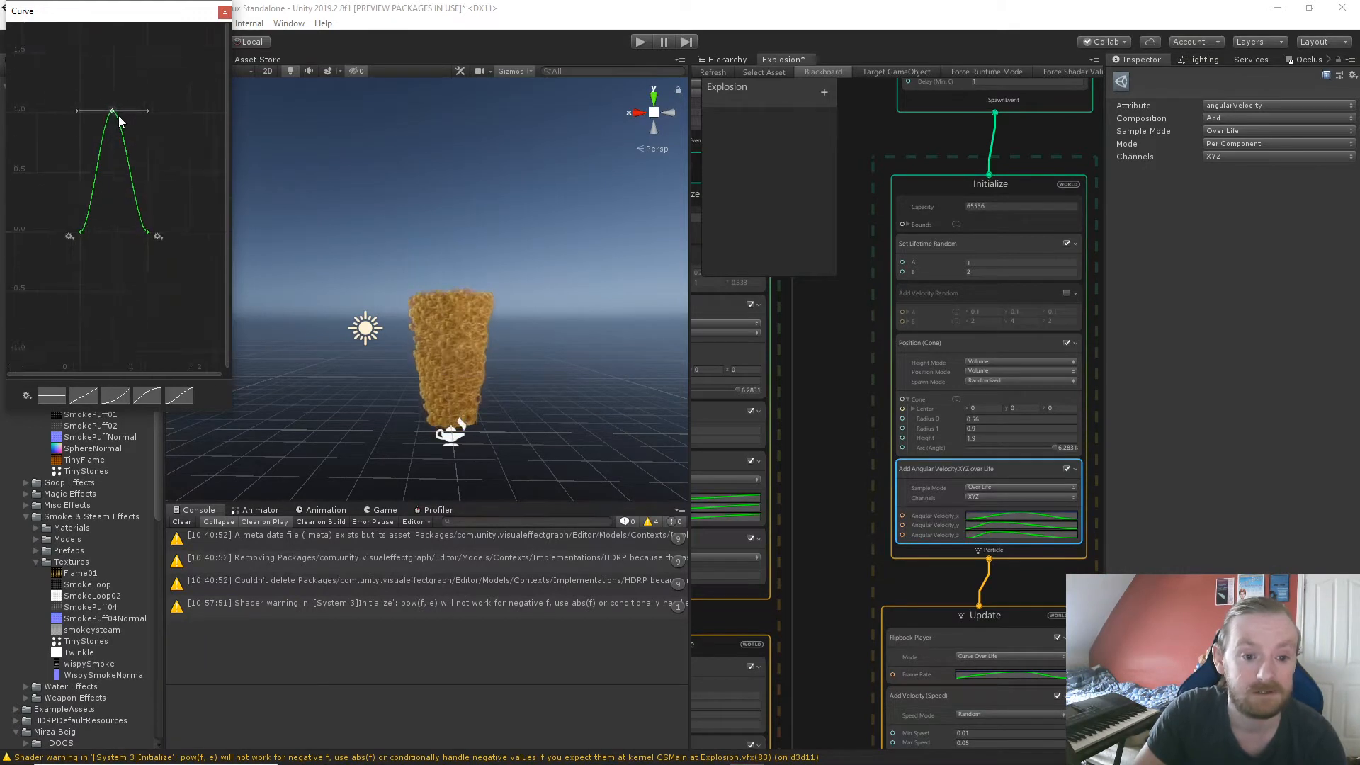
middle_click_drag(131, 104, 133, 238)
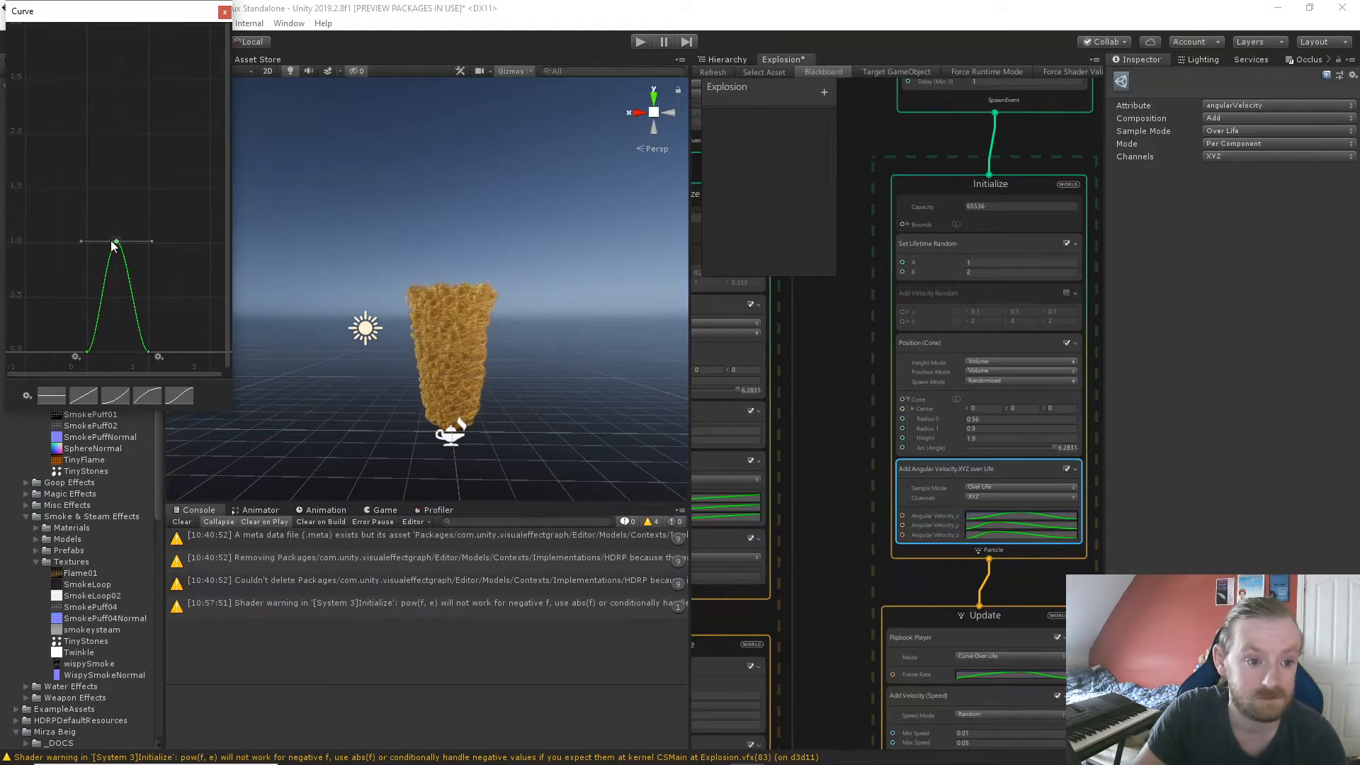
left_click_drag(117, 245, 119, 138)
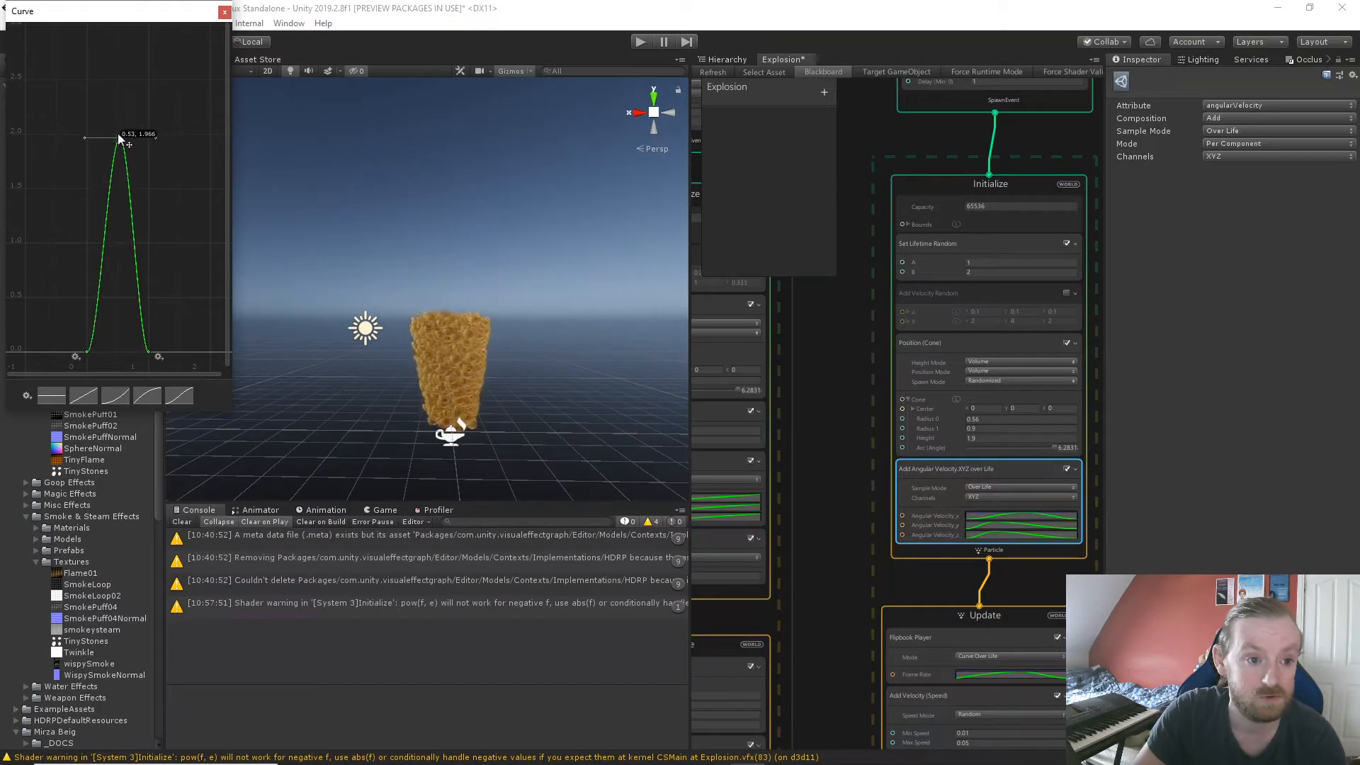
left_click_drag(147, 350, 215, 354)
left_click_drag(118, 138, 143, 133)
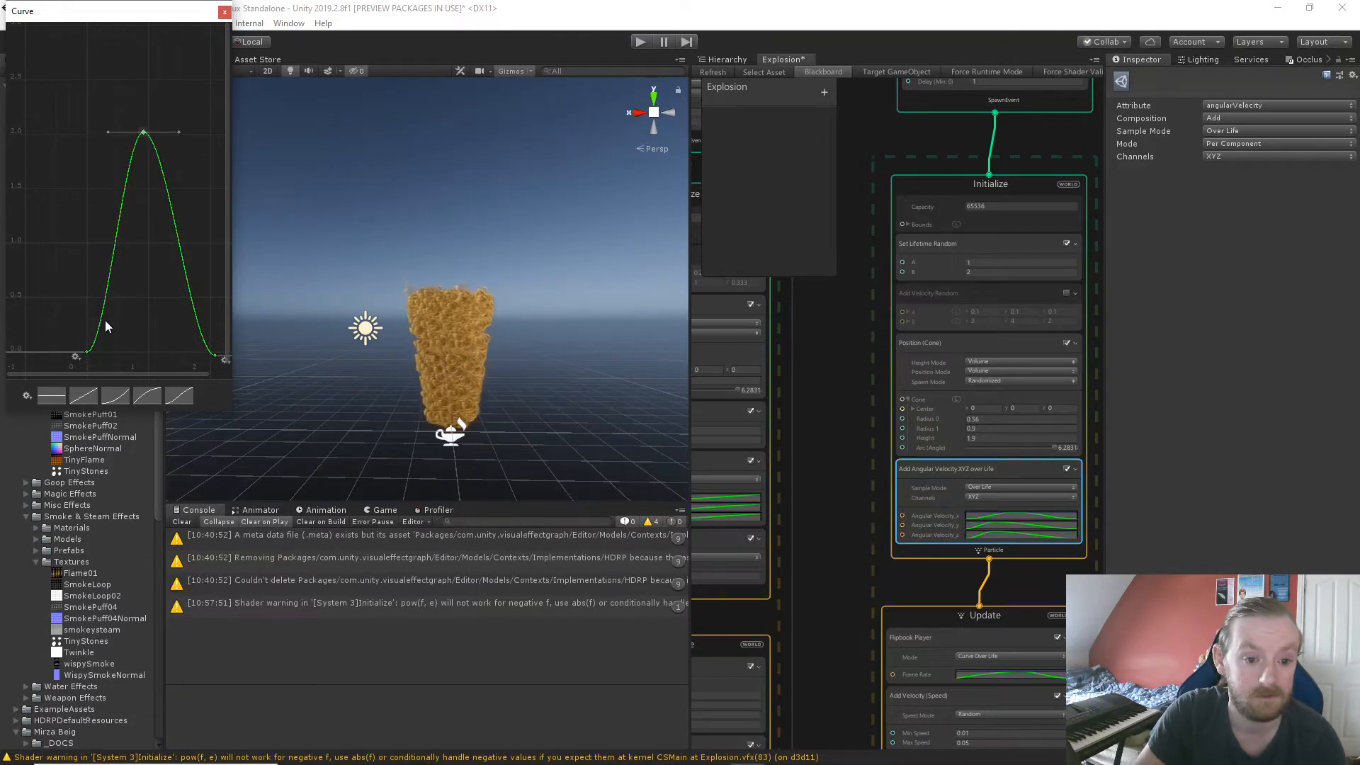
Raise the Angular Velocity y curve's peak to about 2.0 at time 0.8, with end keys at about -0.12 and 1.8.
left_click(1004, 525)
scroll(68, 202, "down", 3)
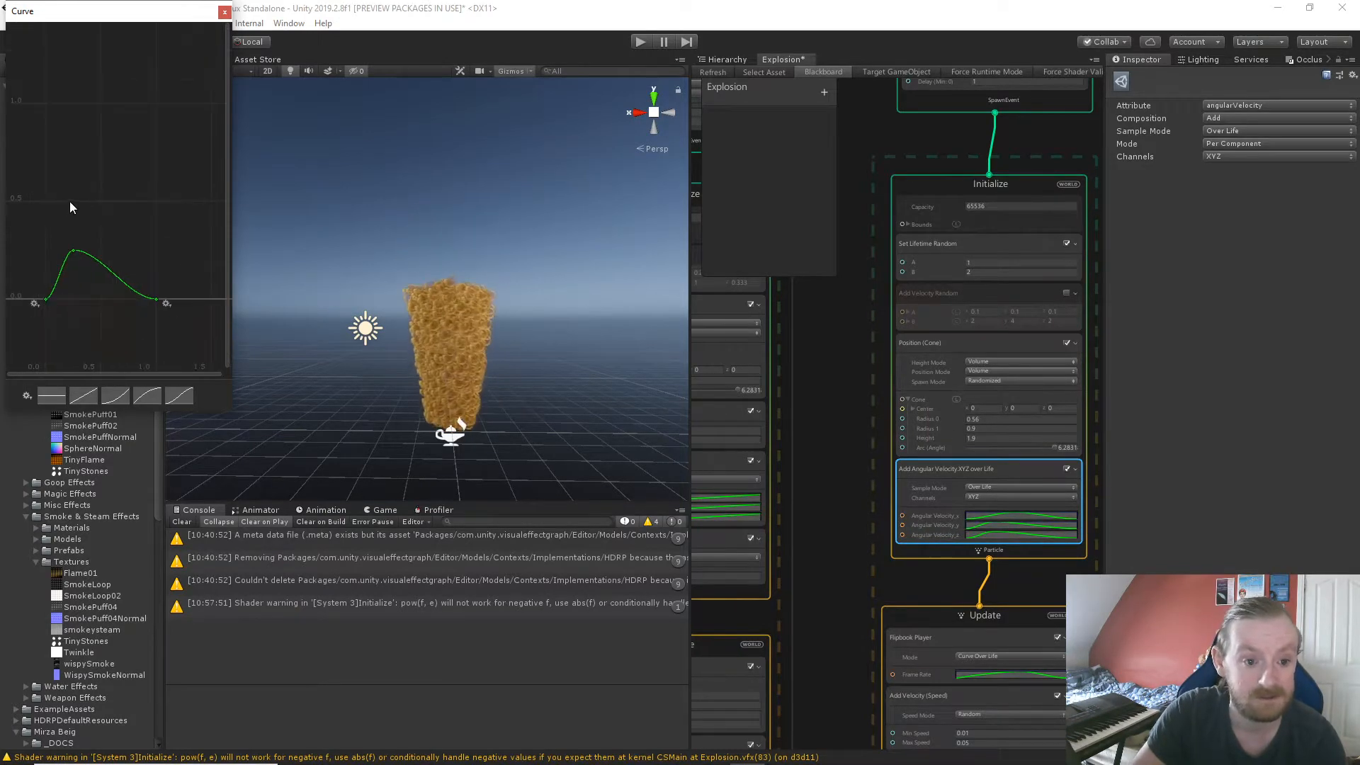
left_click_drag(74, 243, 126, 51)
scroll(163, 131, "down", 1)
middle_click_drag(163, 126, 167, 155)
left_click_drag(151, 290, 211, 295)
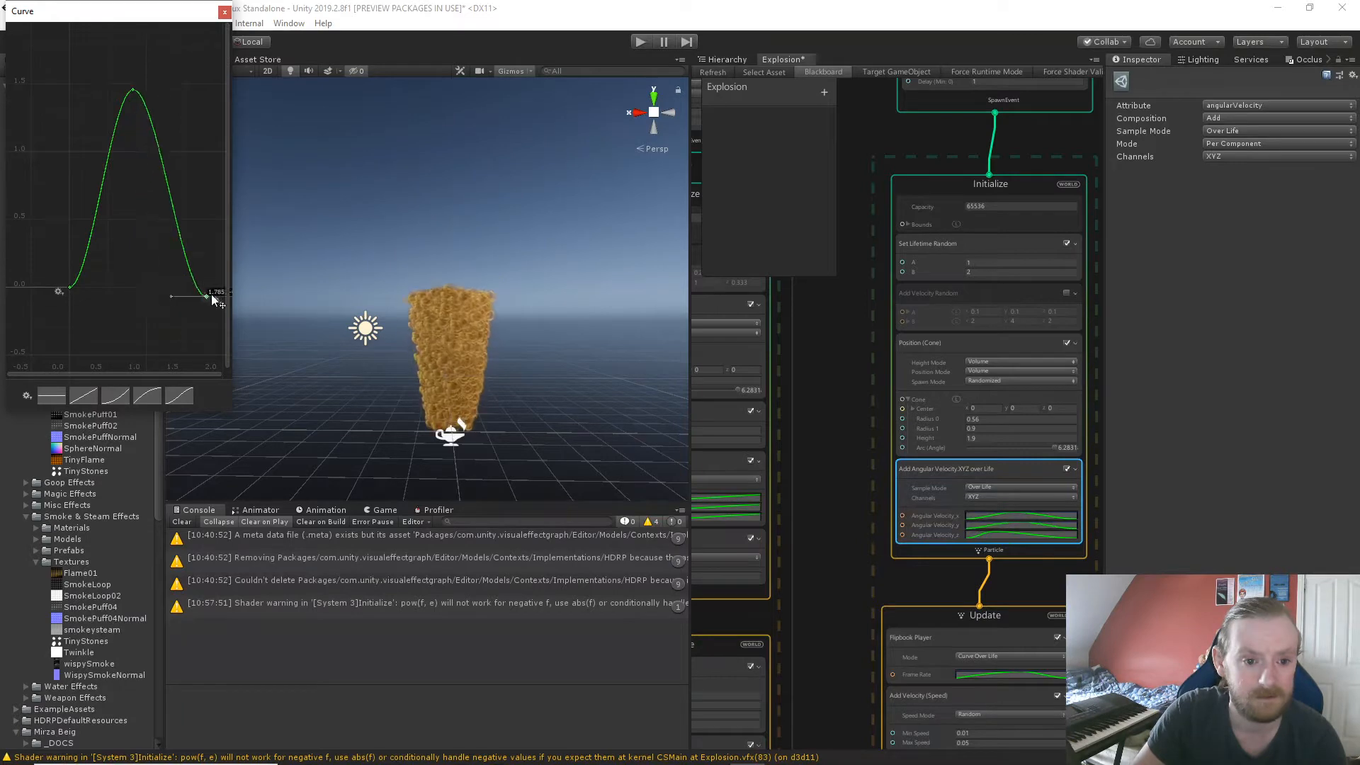
left_click_drag(71, 296, 58, 284)
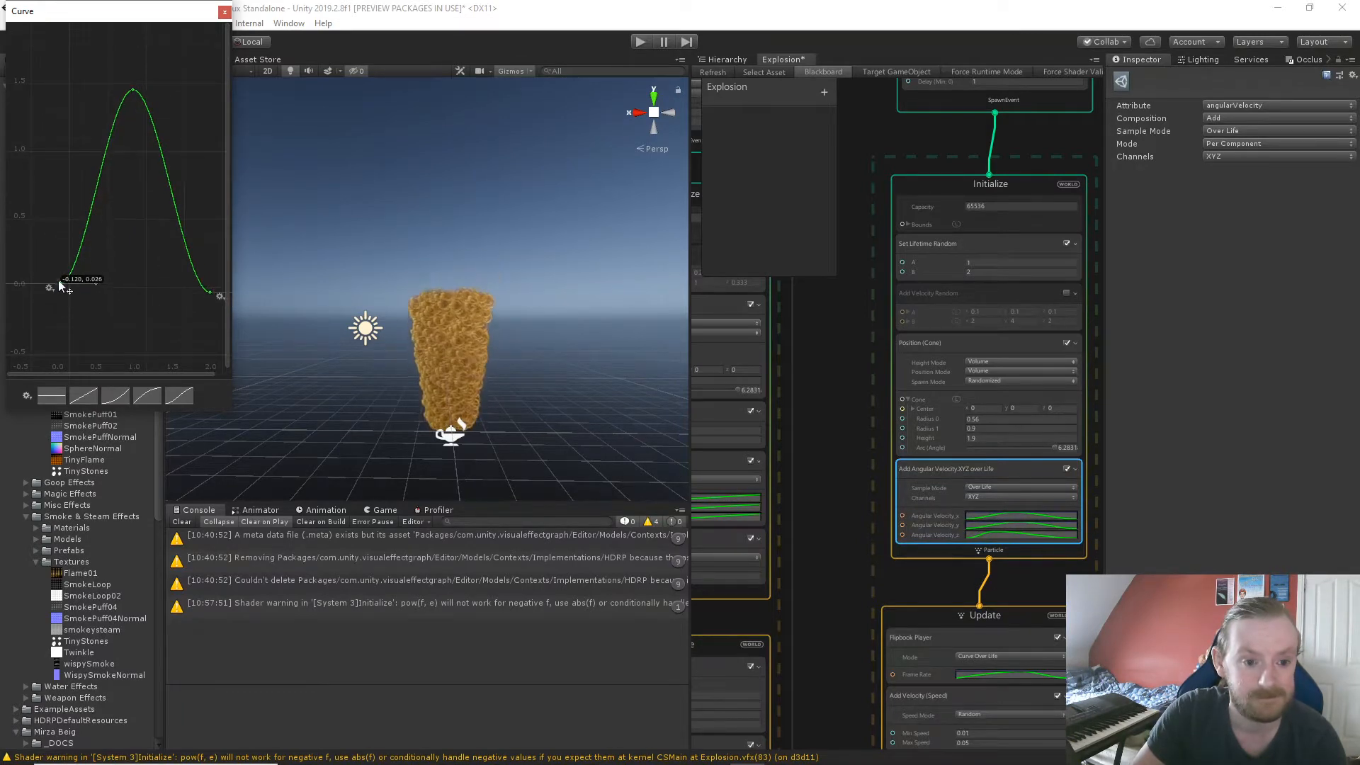
middle_click_drag(122, 259, 121, 355)
left_click_drag(131, 187, 137, 116)
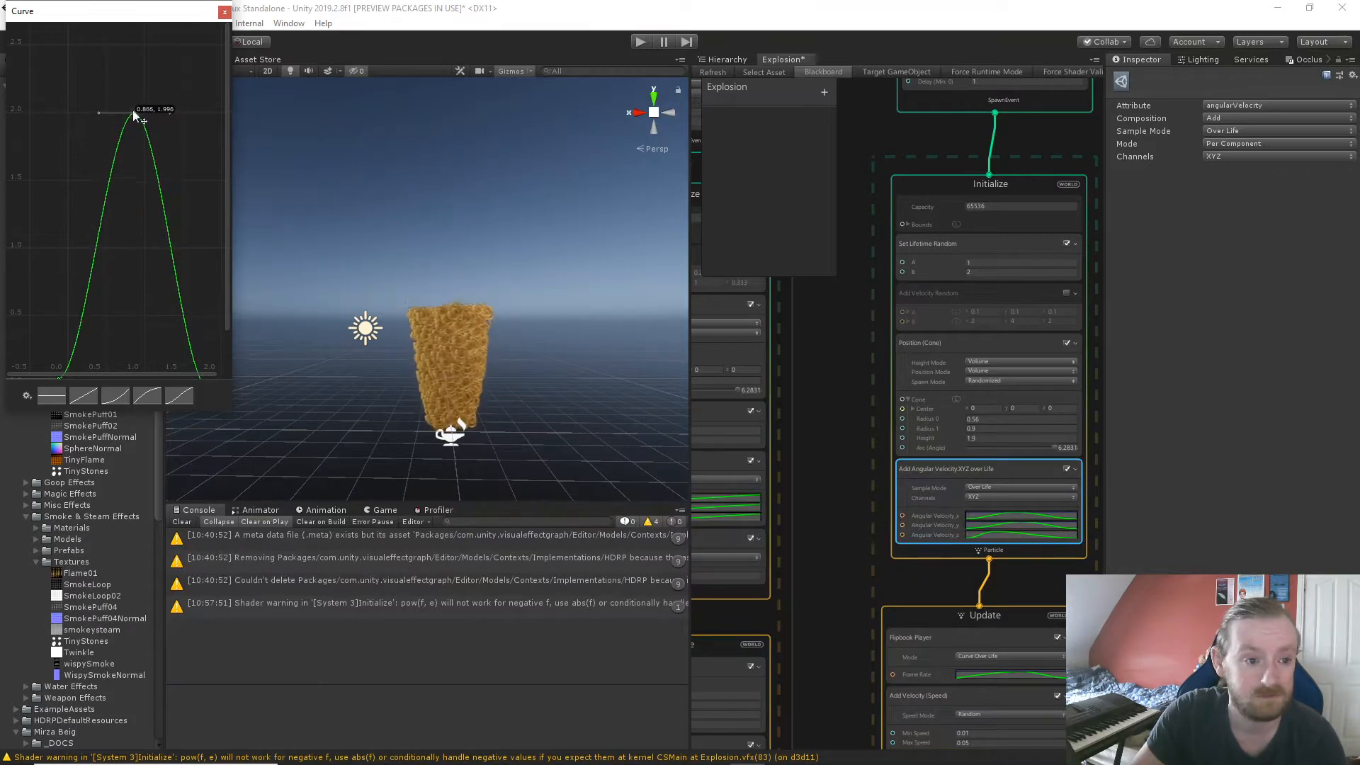
left_click(224, 12)
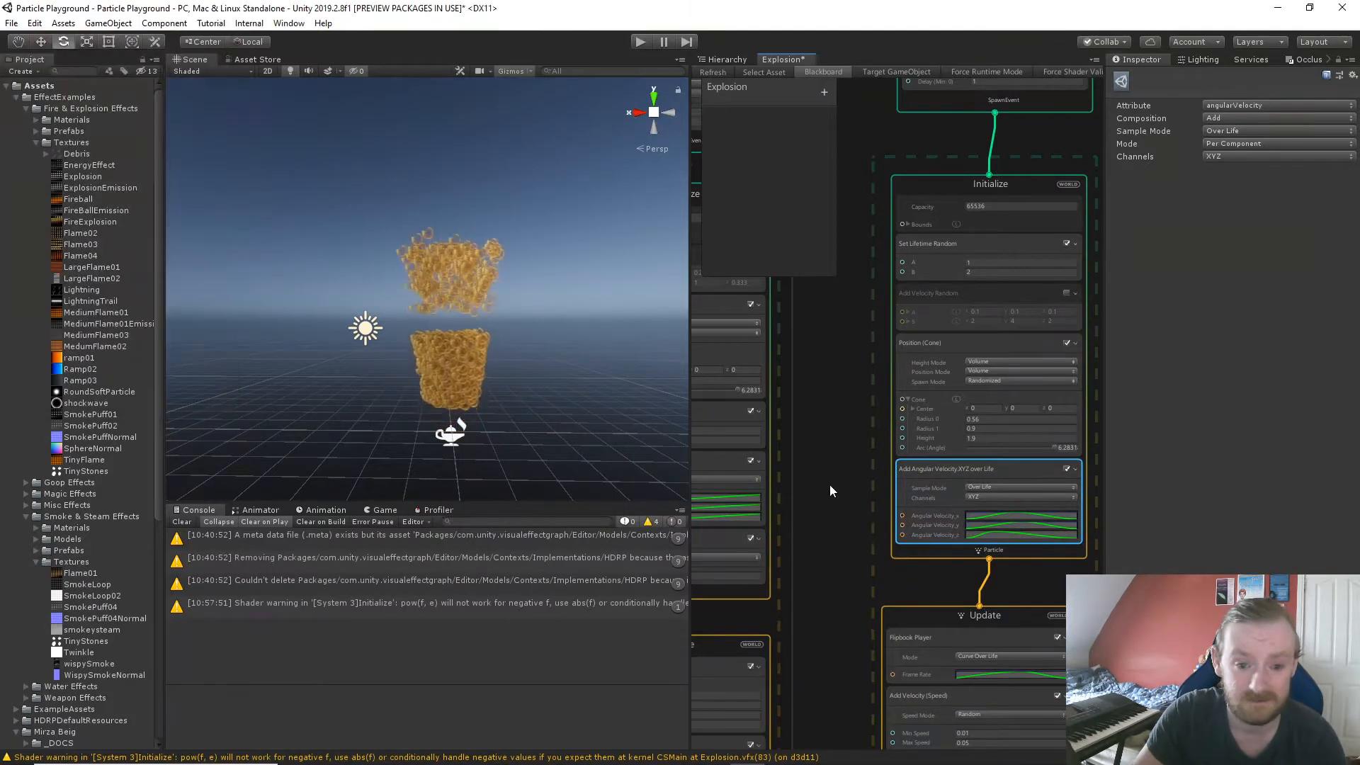
Raise the Angular Velocity z curve's peak to about 1.0 at the middle of the curve and inspect the particles up close.
left_click(1005, 534)
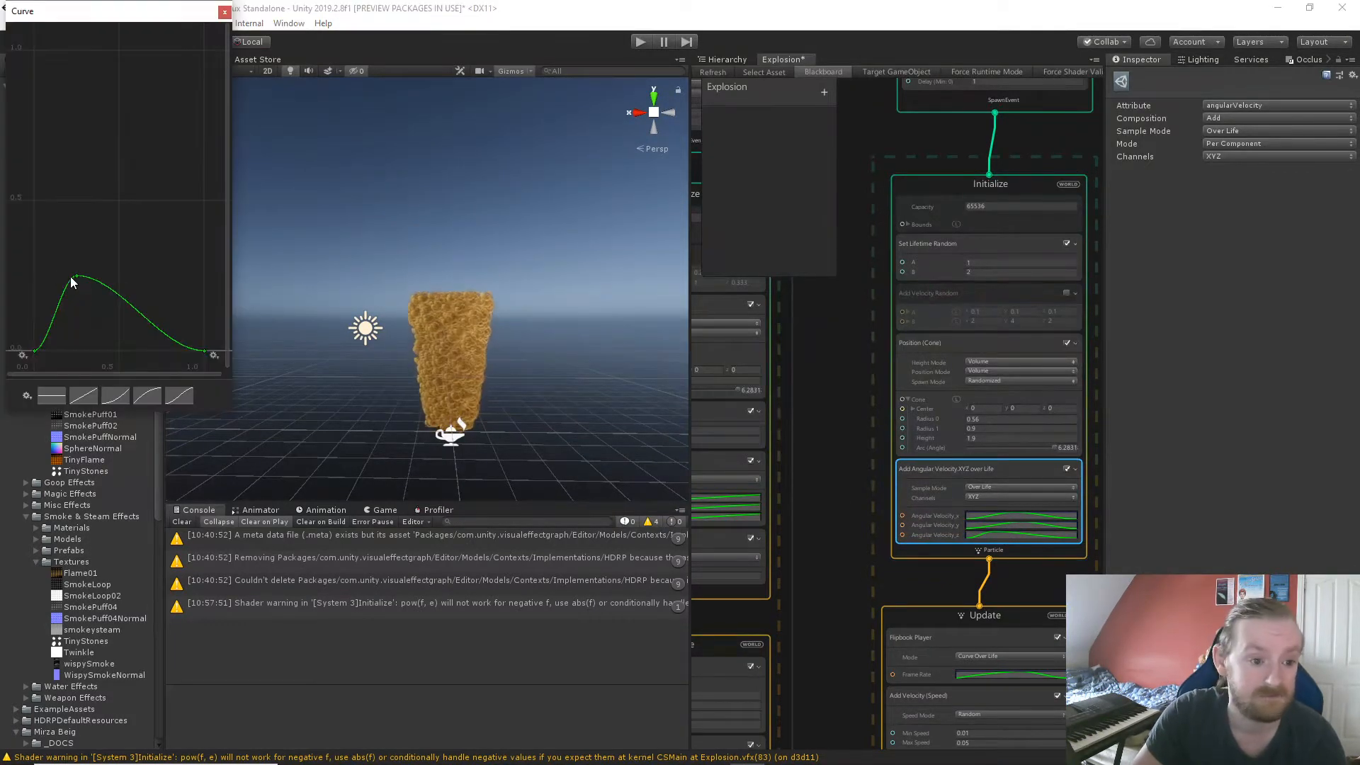
left_click_drag(76, 276, 112, 48)
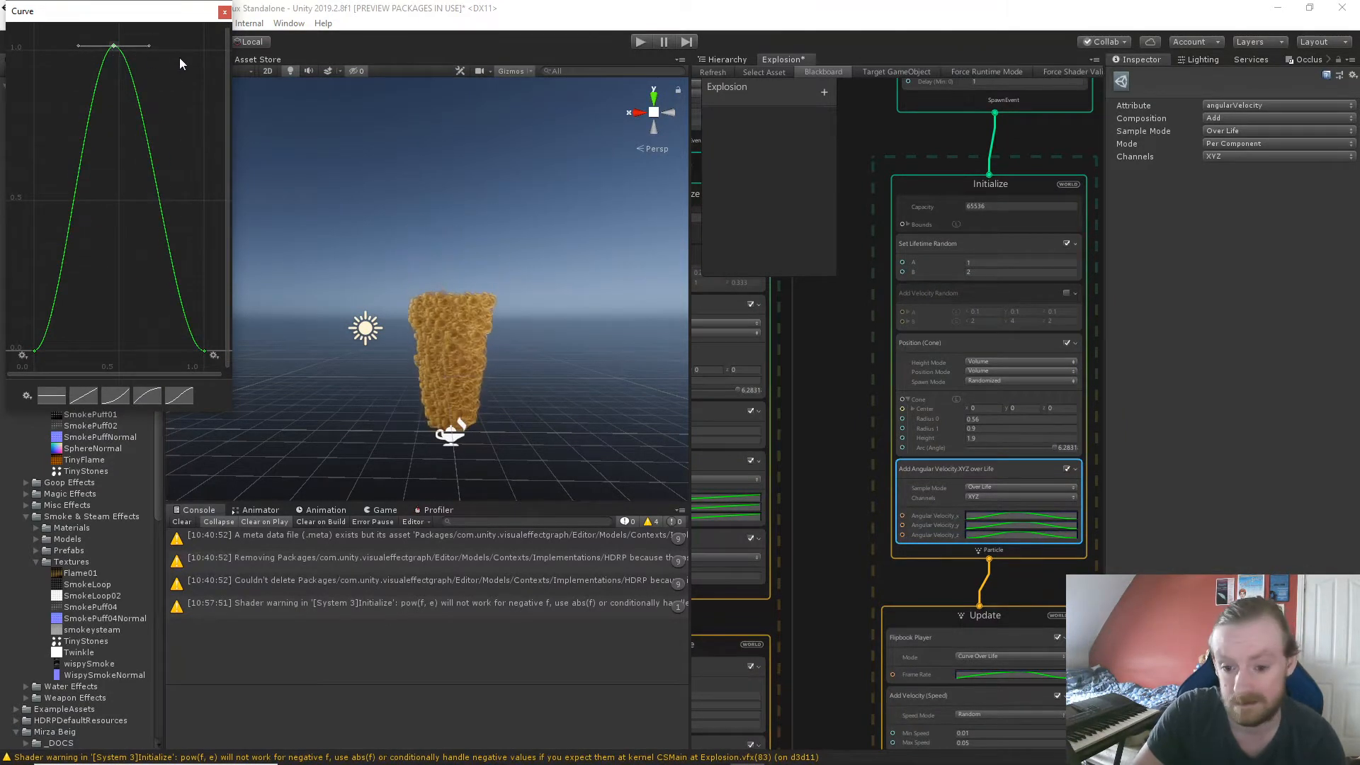
left_click(225, 13)
right_click_drag(413, 300, 445, 339)
key("w")
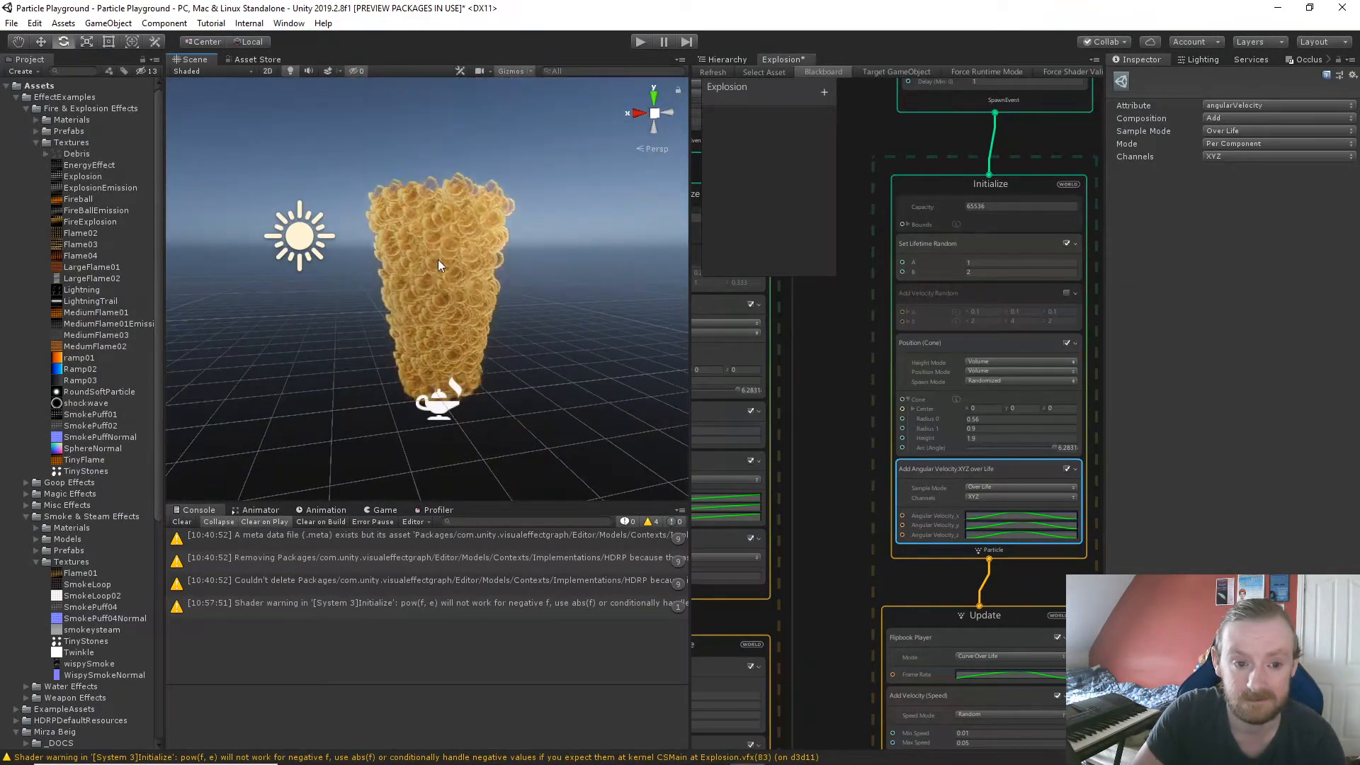
key("a")
right_click_drag(438, 260, 393, 259)
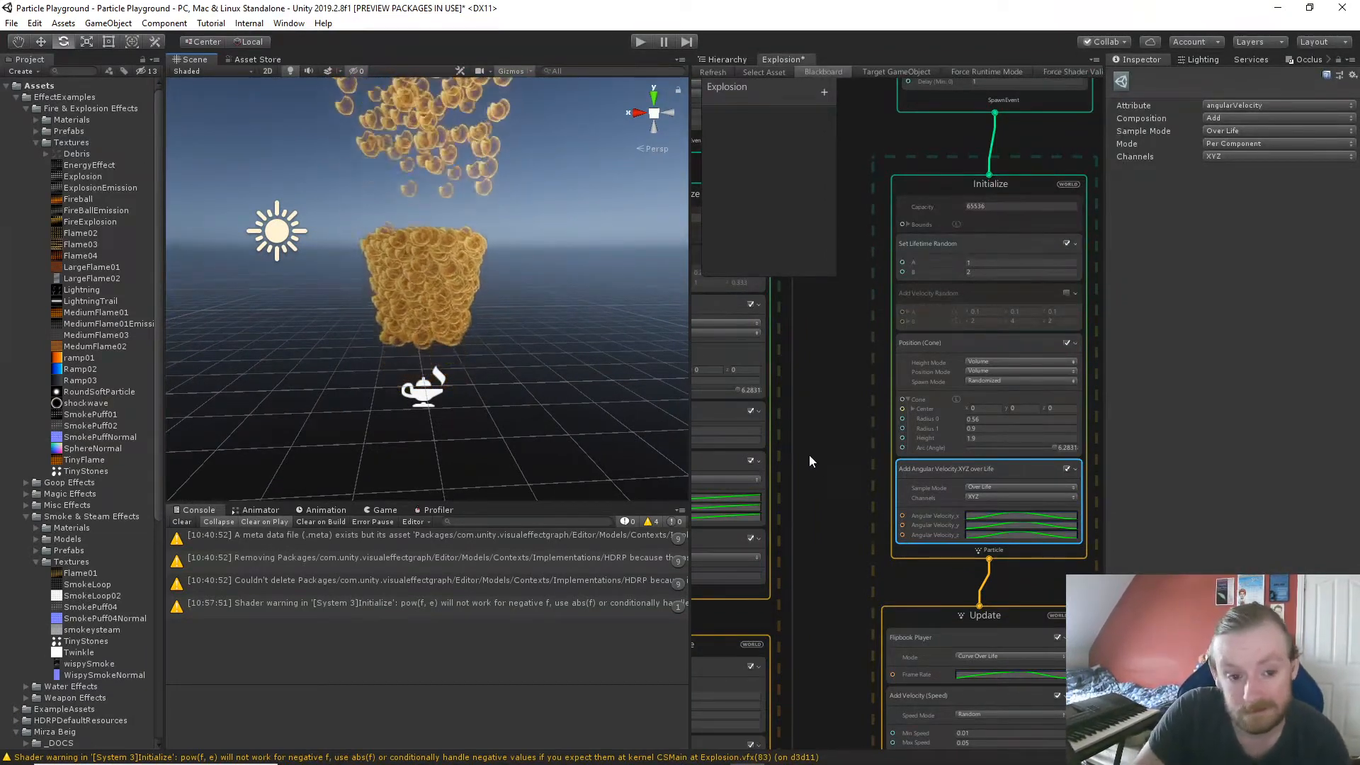
Enlarge the Angular Velocity x curve to a peak of about 9.81 at time 3.75, with the end key at about 7.65.
left_click(1029, 518)
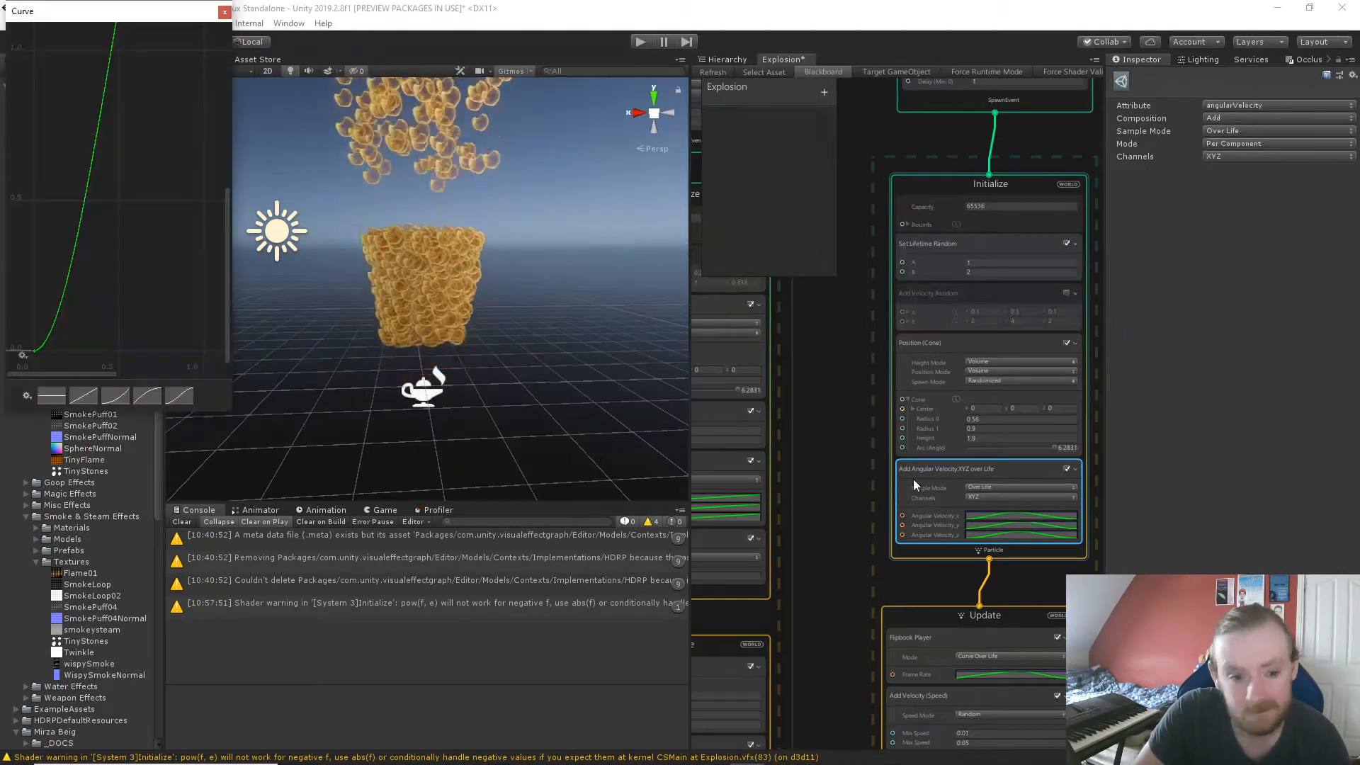
scroll(95, 184, "down", 10)
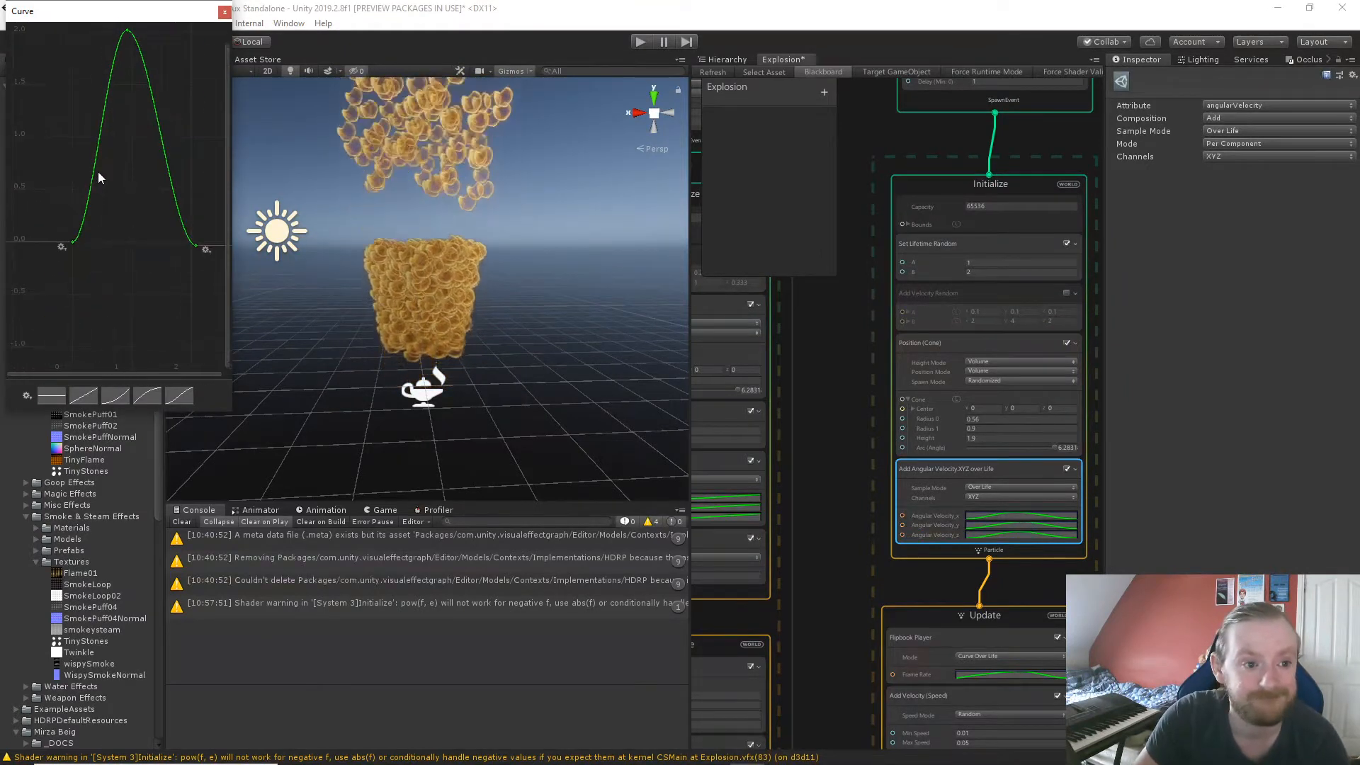
middle_click_drag(121, 183, 133, 448)
left_click_drag(138, 301, 136, 18)
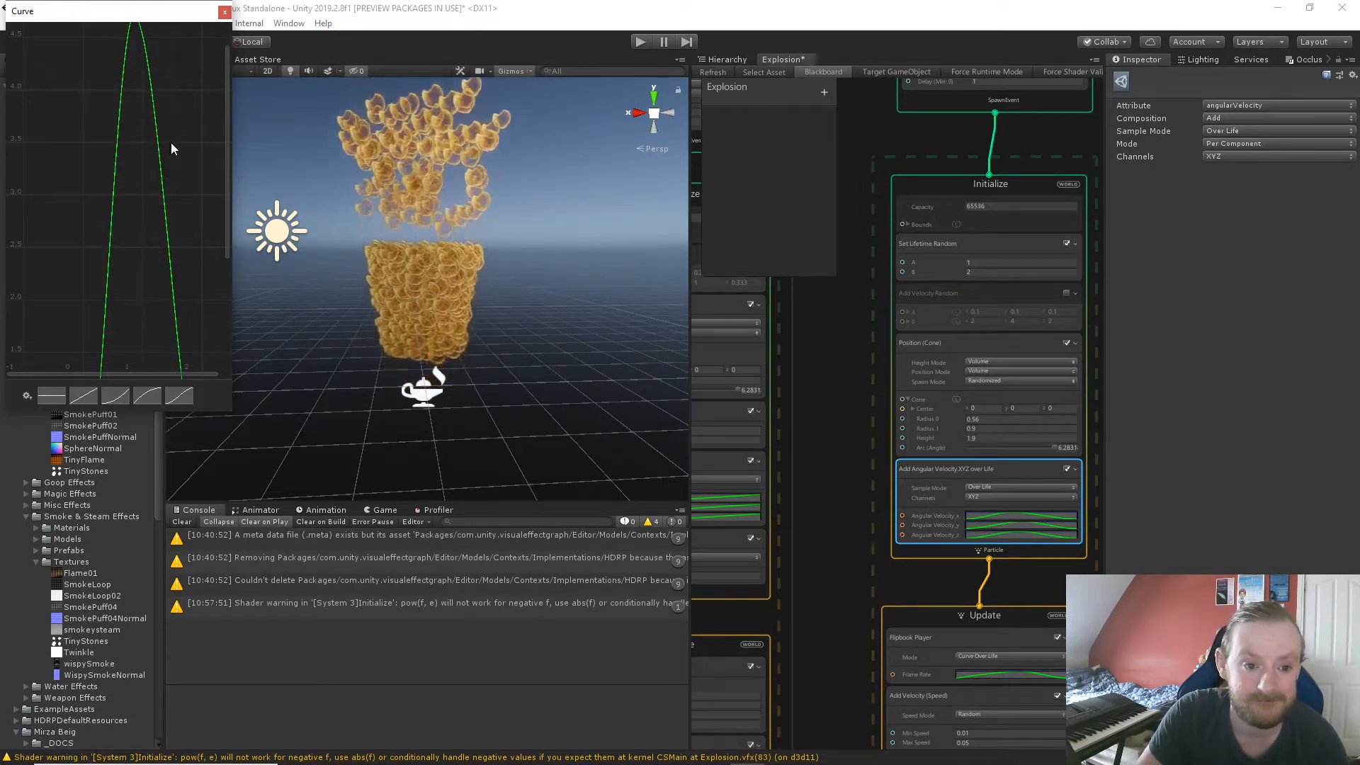
scroll(181, 180, "down", 10)
middle_click_drag(174, 263, 119, 71)
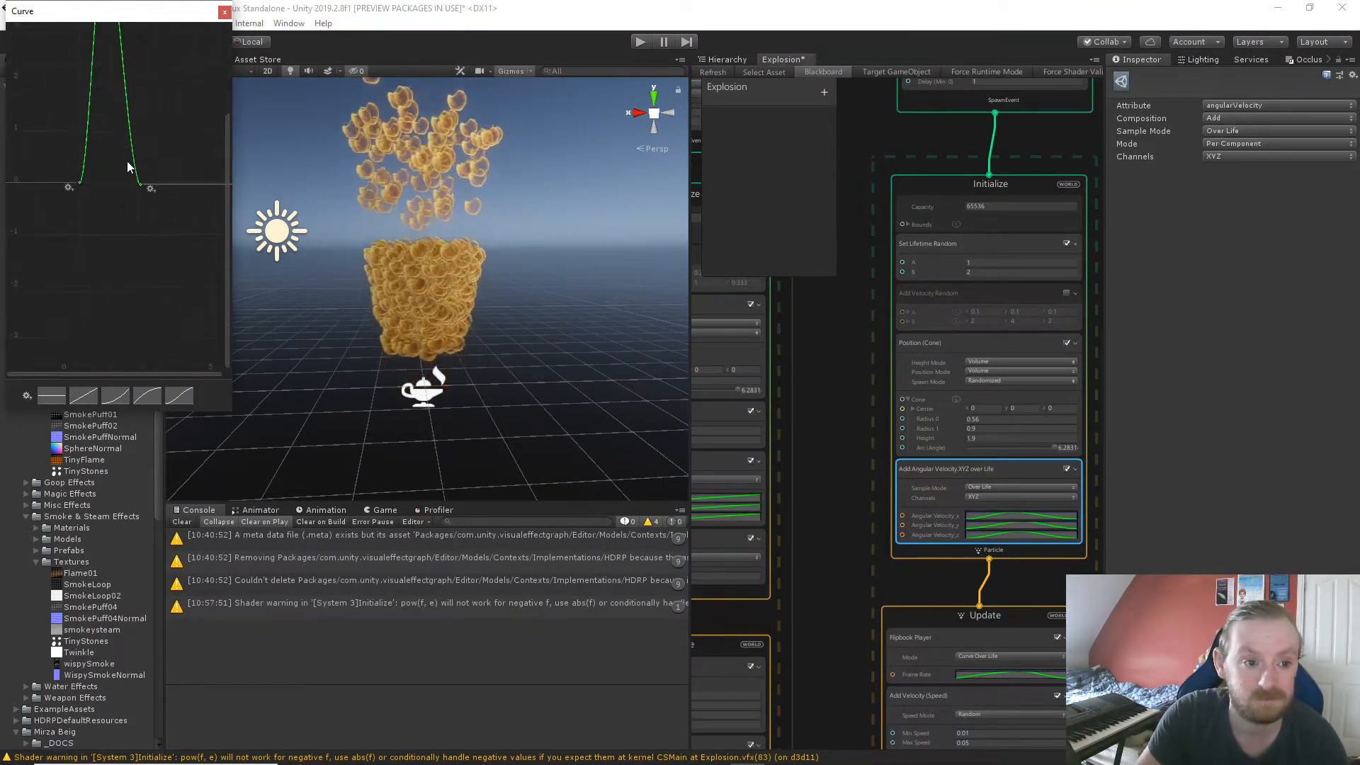
scroll(127, 160, "down", 5)
middle_click_drag(126, 161, 146, 290)
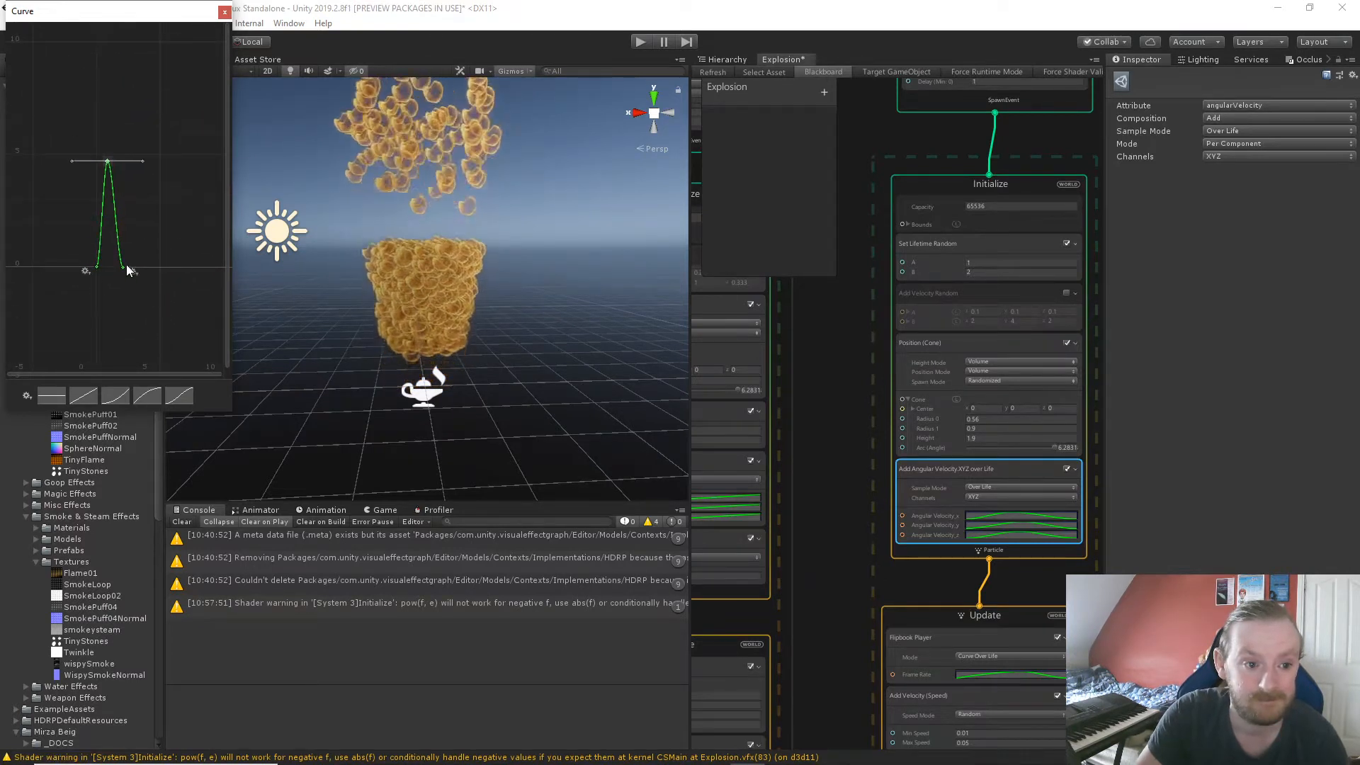
left_click_drag(124, 268, 193, 268)
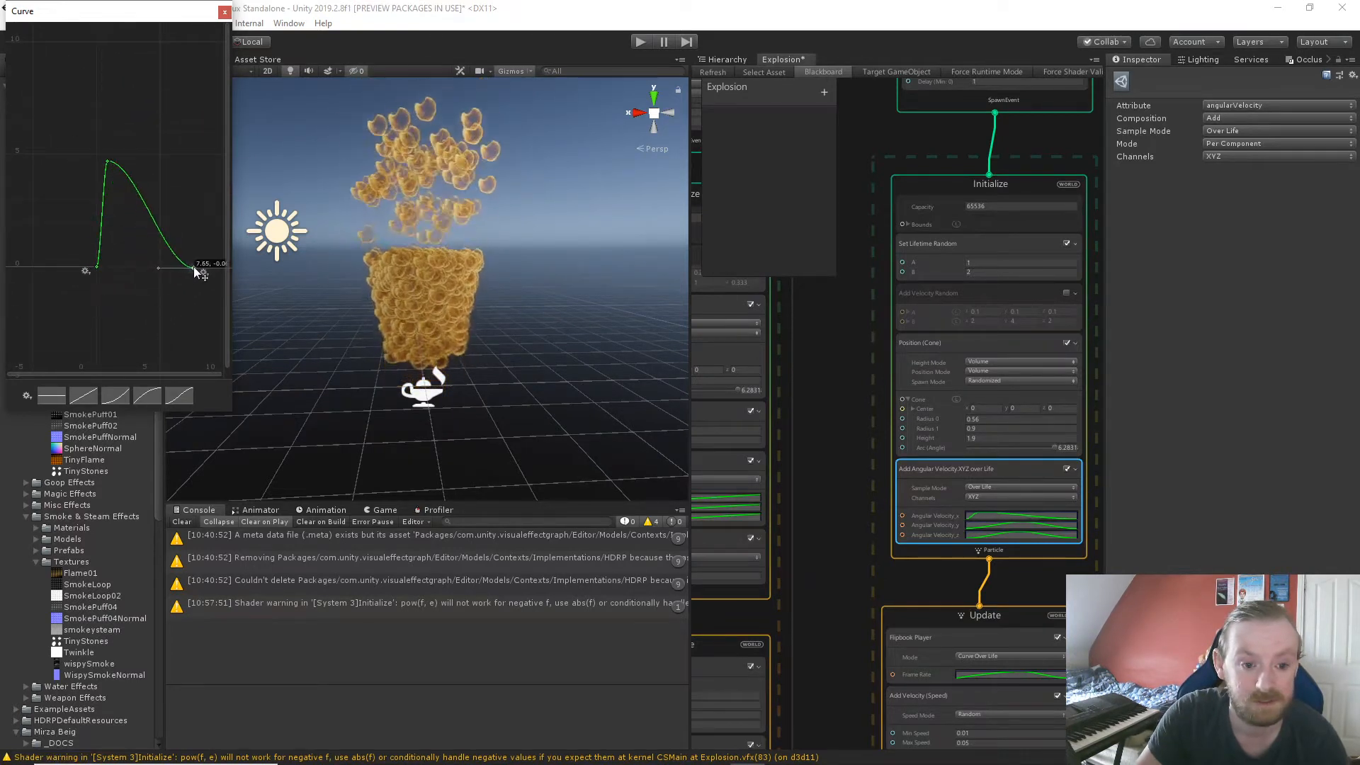
left_click_drag(107, 161, 146, 50)
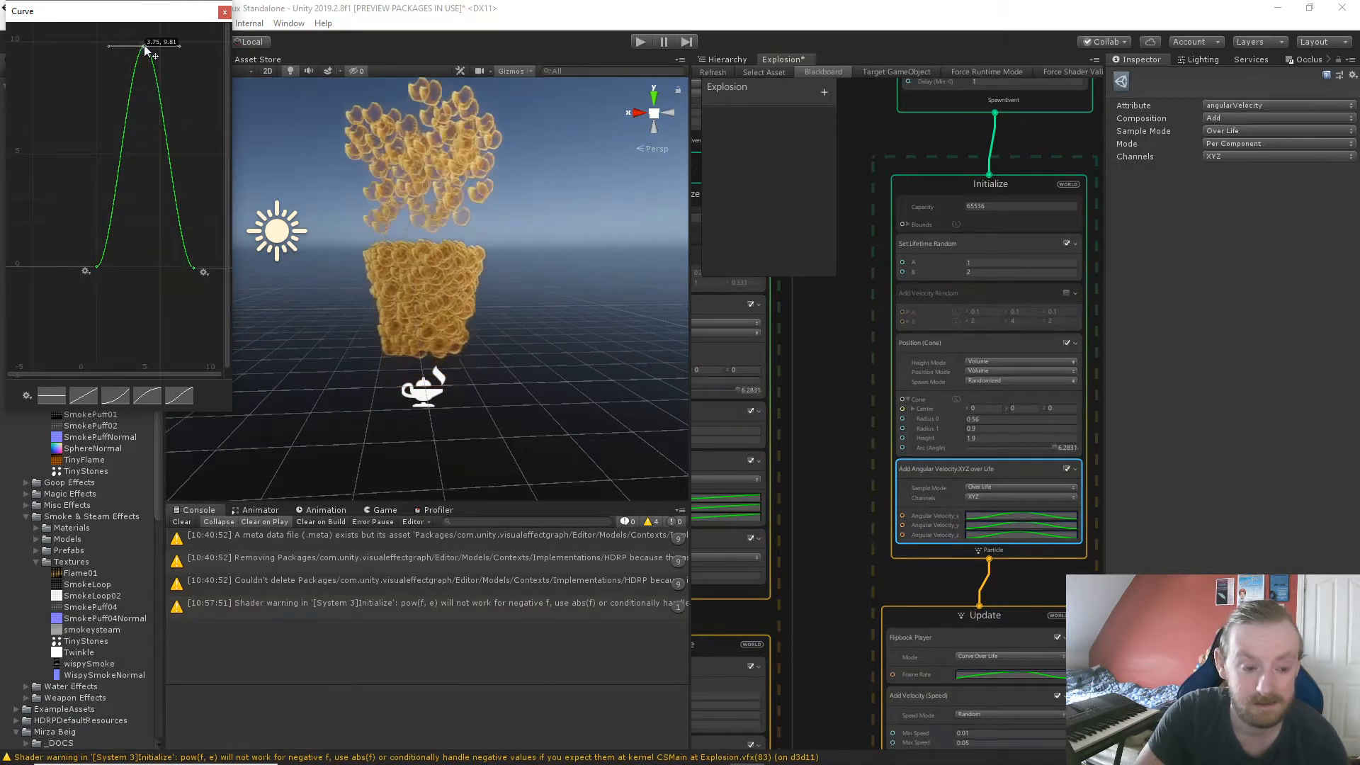
left_click(225, 12)
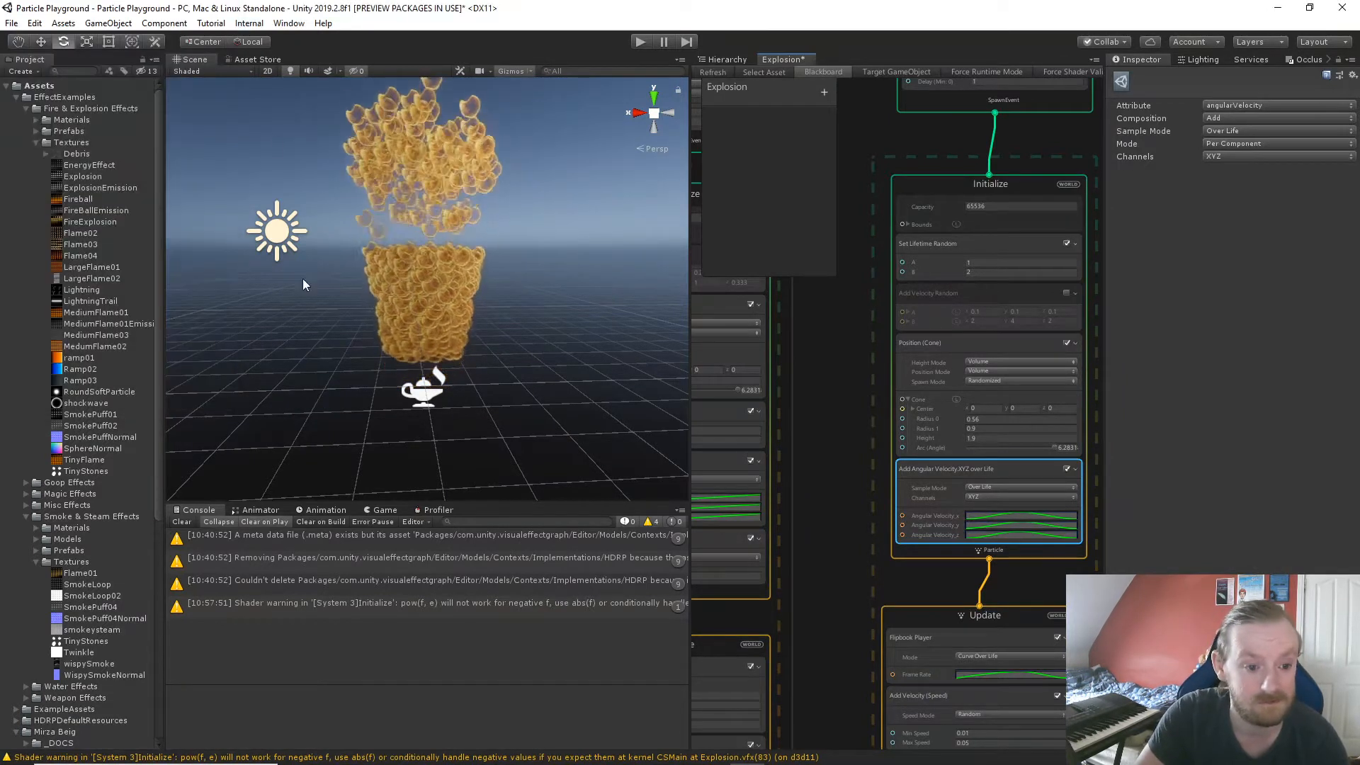
Examine the particles' rotation in the scene and look over the blocks of the Initialize and Update contexts.
right_click_drag(464, 353, 425, 334)
key("d")
key("d")
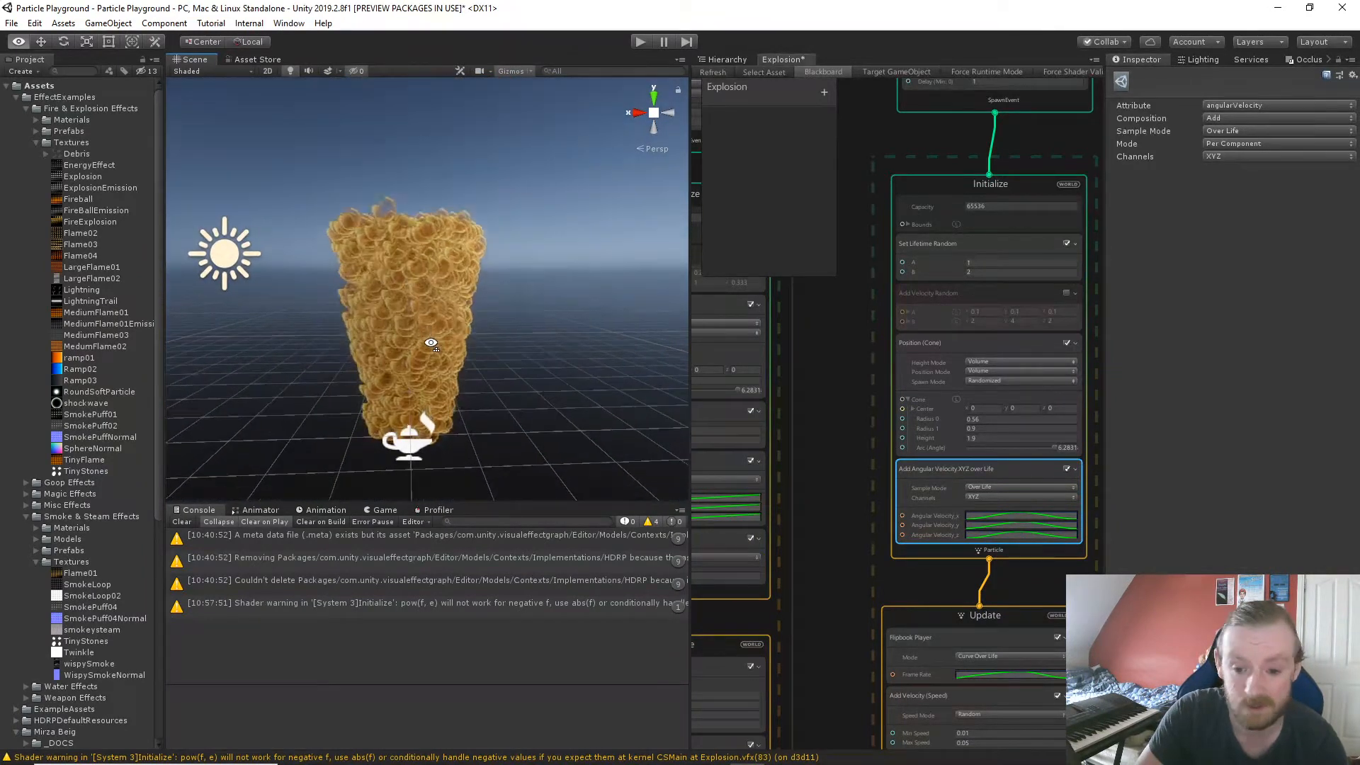
middle_click_drag(853, 600, 848, 428)
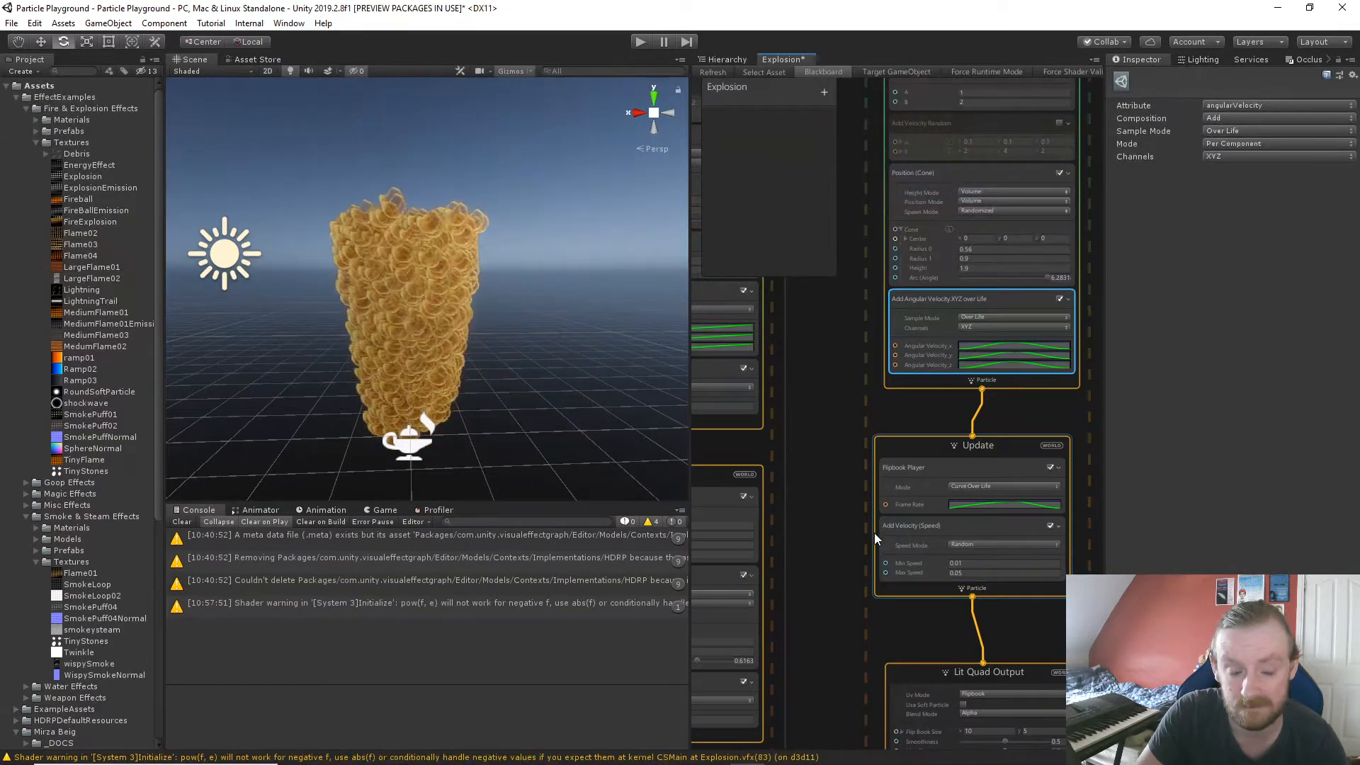
middle_click_drag(870, 538, 868, 589)
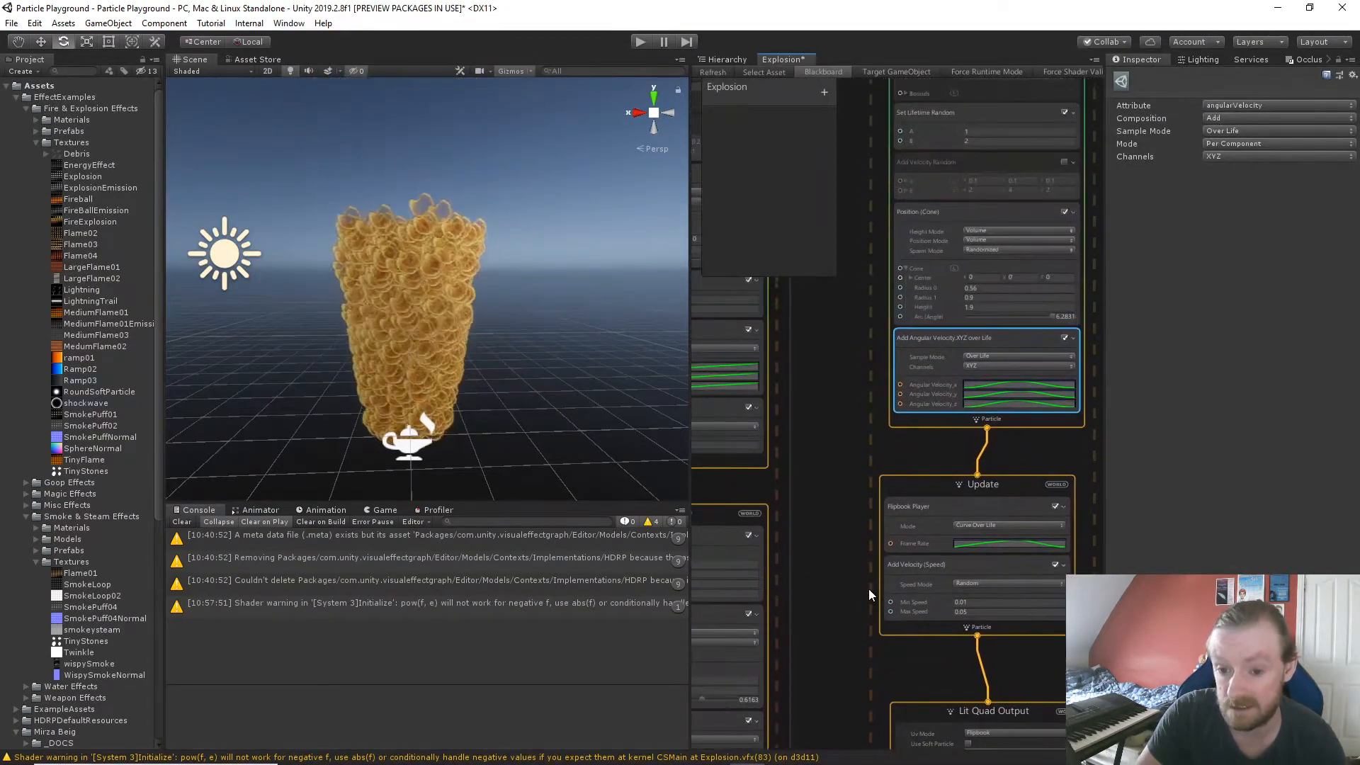
scroll(865, 364, "up", 1)
scroll(865, 364, "down", 4)
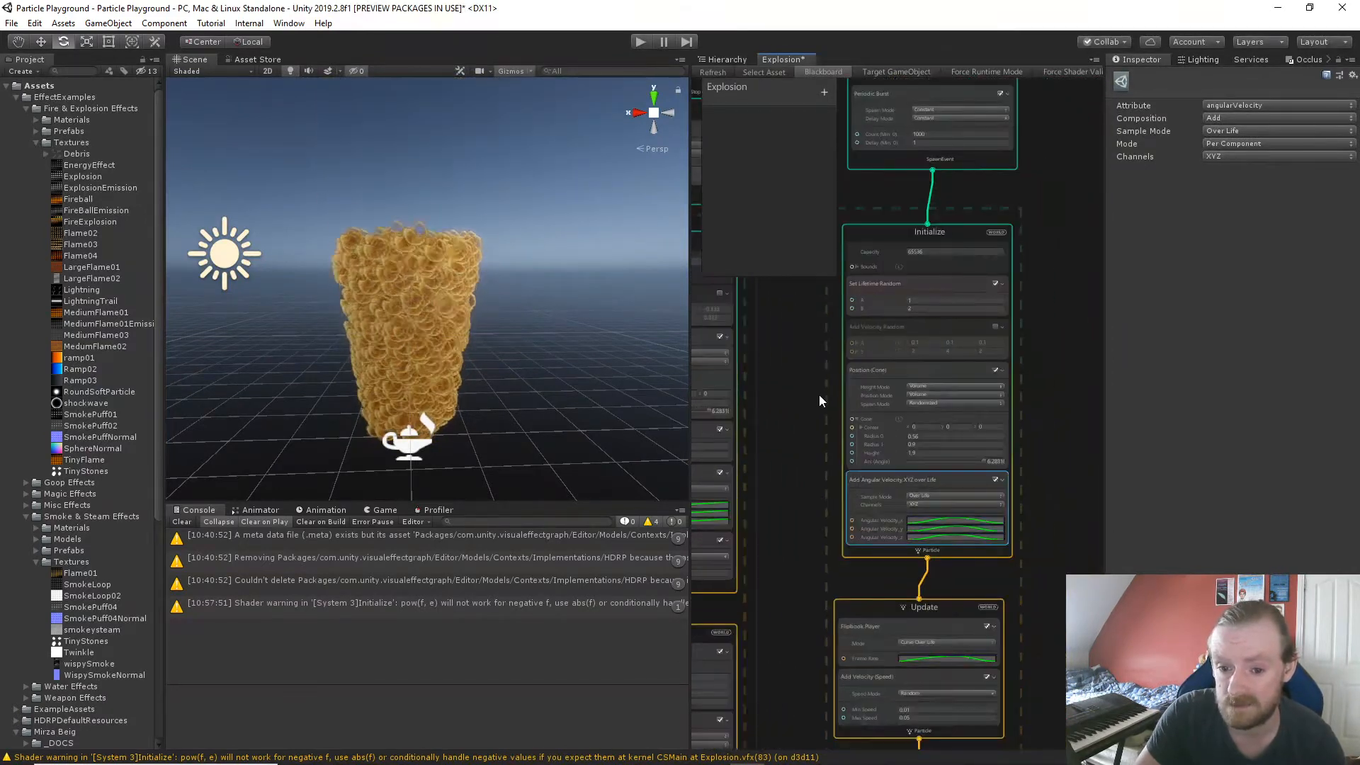
middle_click_drag(819, 394, 832, 360)
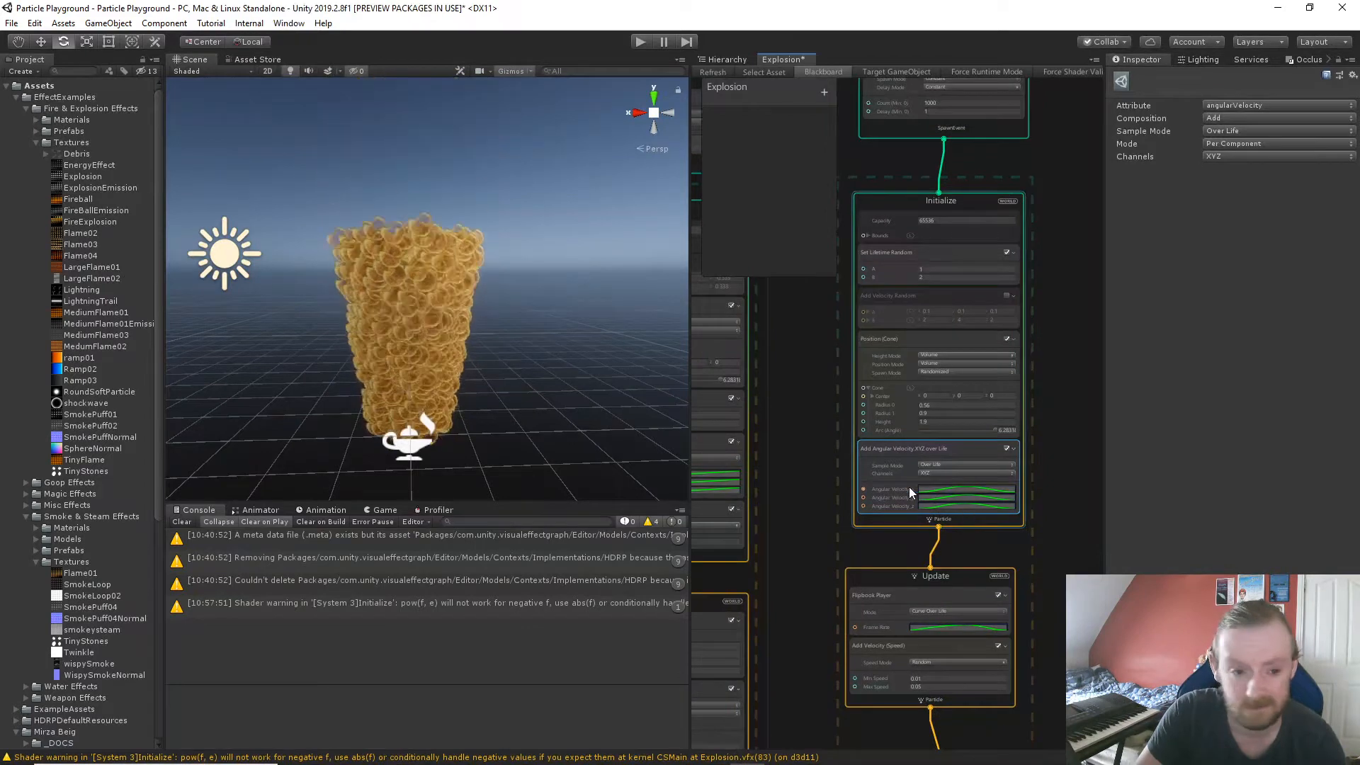
Pull the Angular Velocity y curve's peak down into a valley with its lowest point at about -4.7.
left_click(968, 505)
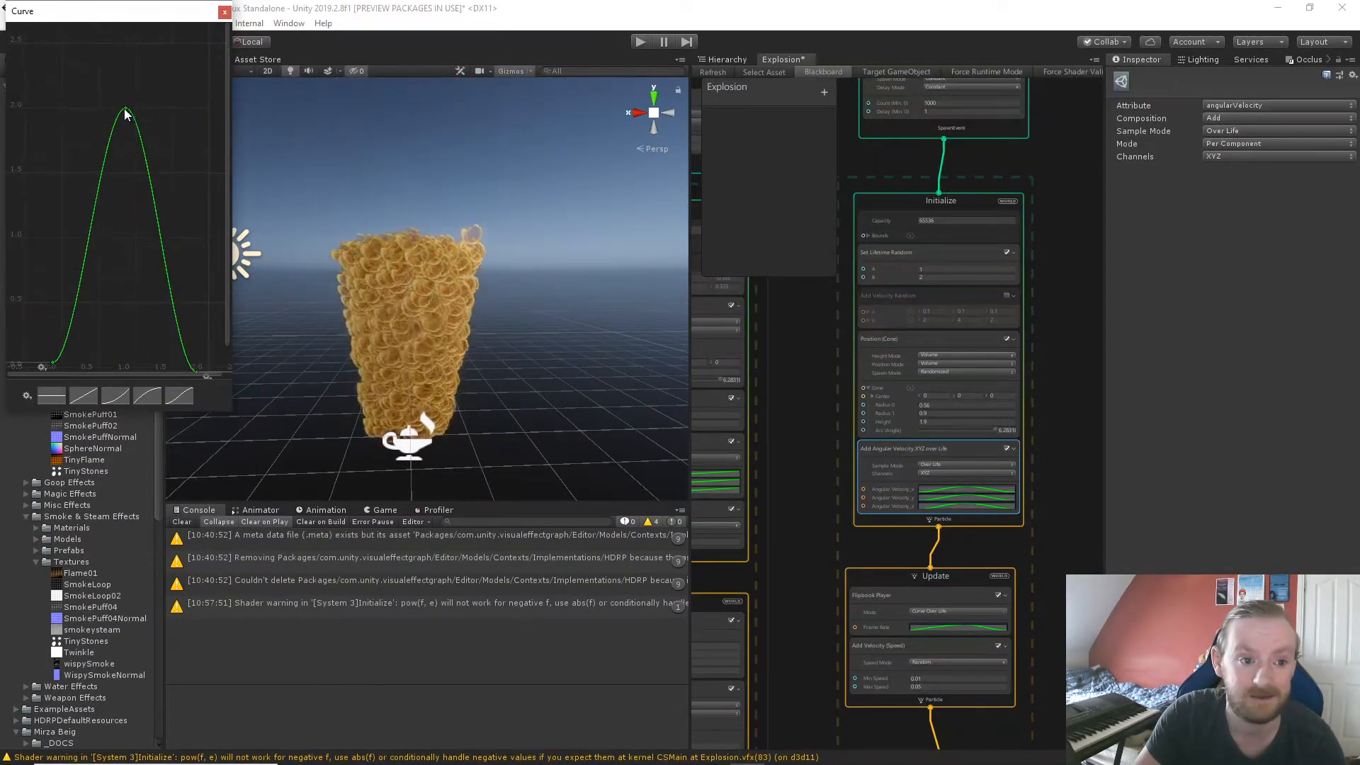
left_click_drag(126, 102, 122, 353)
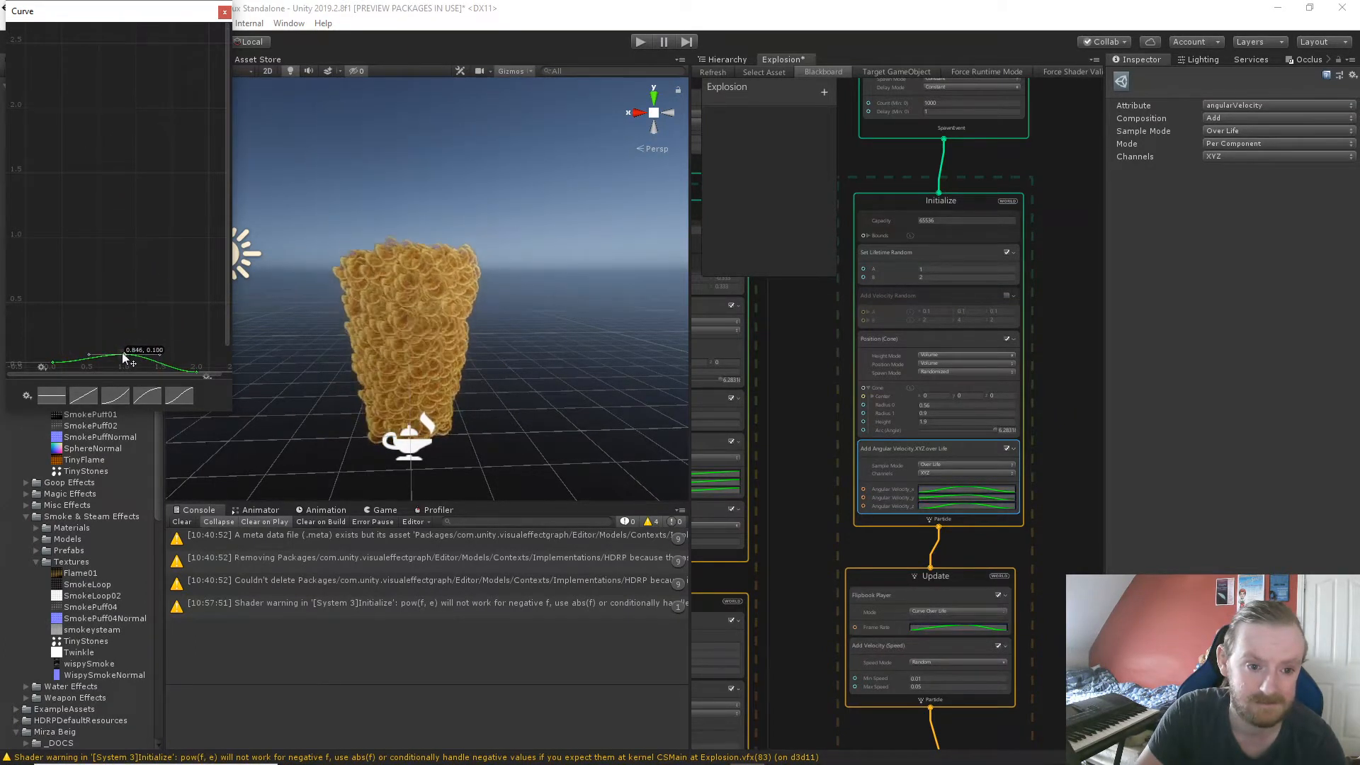
middle_click_drag(118, 269, 117, 114)
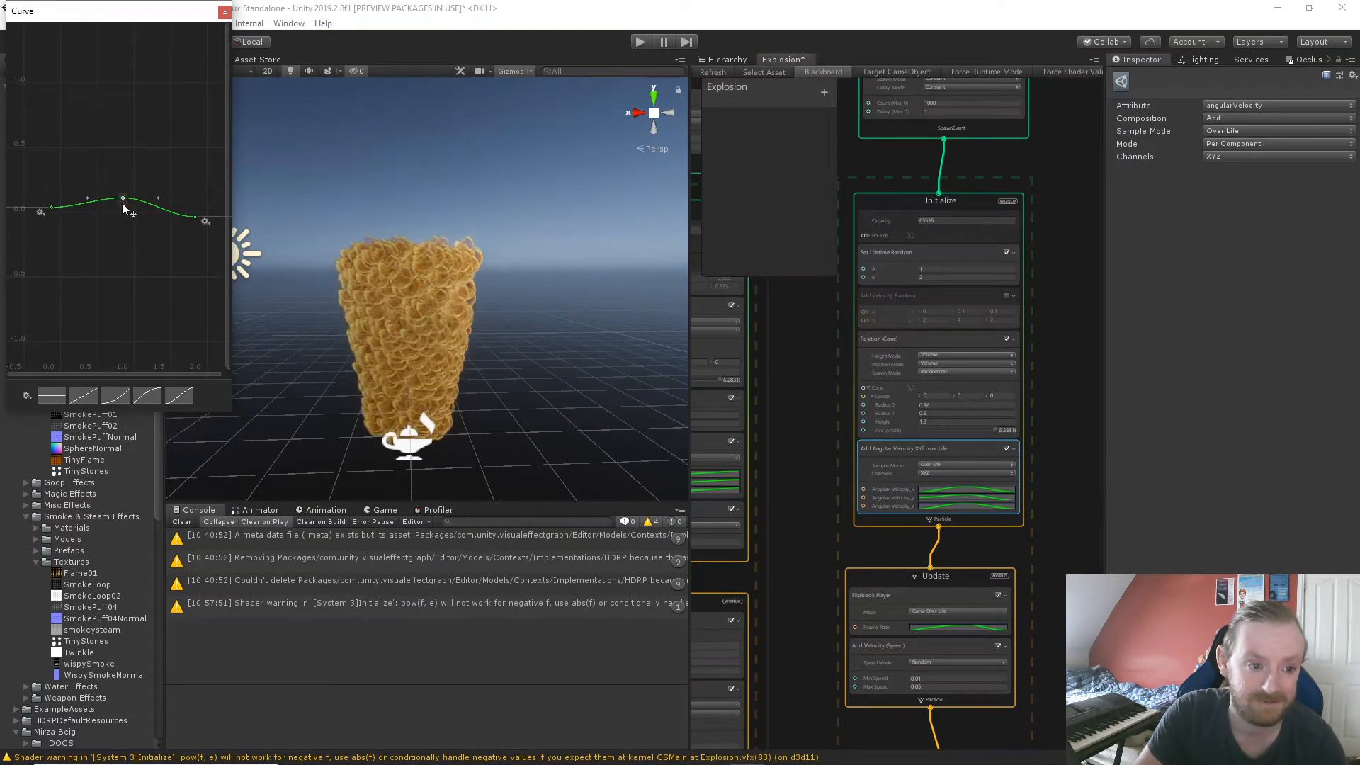
left_click_drag(122, 201, 114, 342)
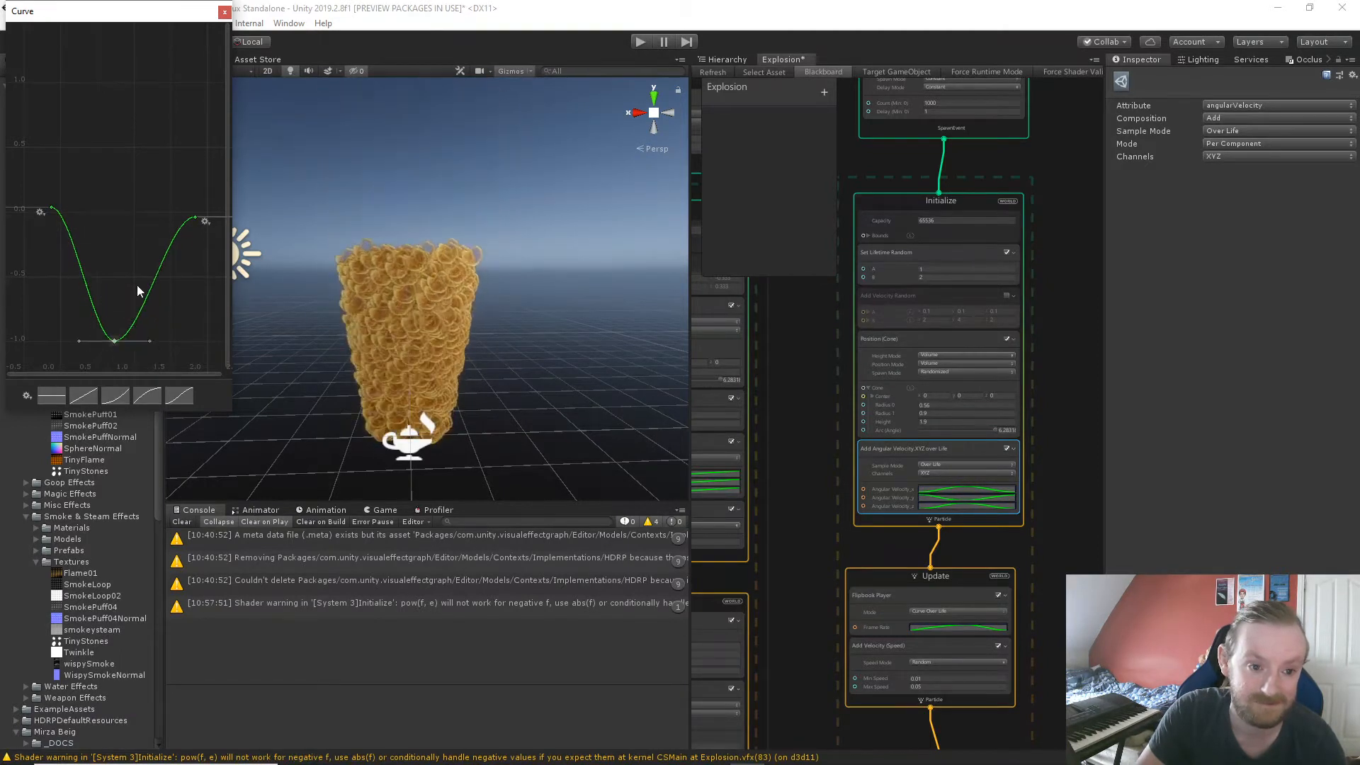
middle_click_drag(137, 284, 171, 124)
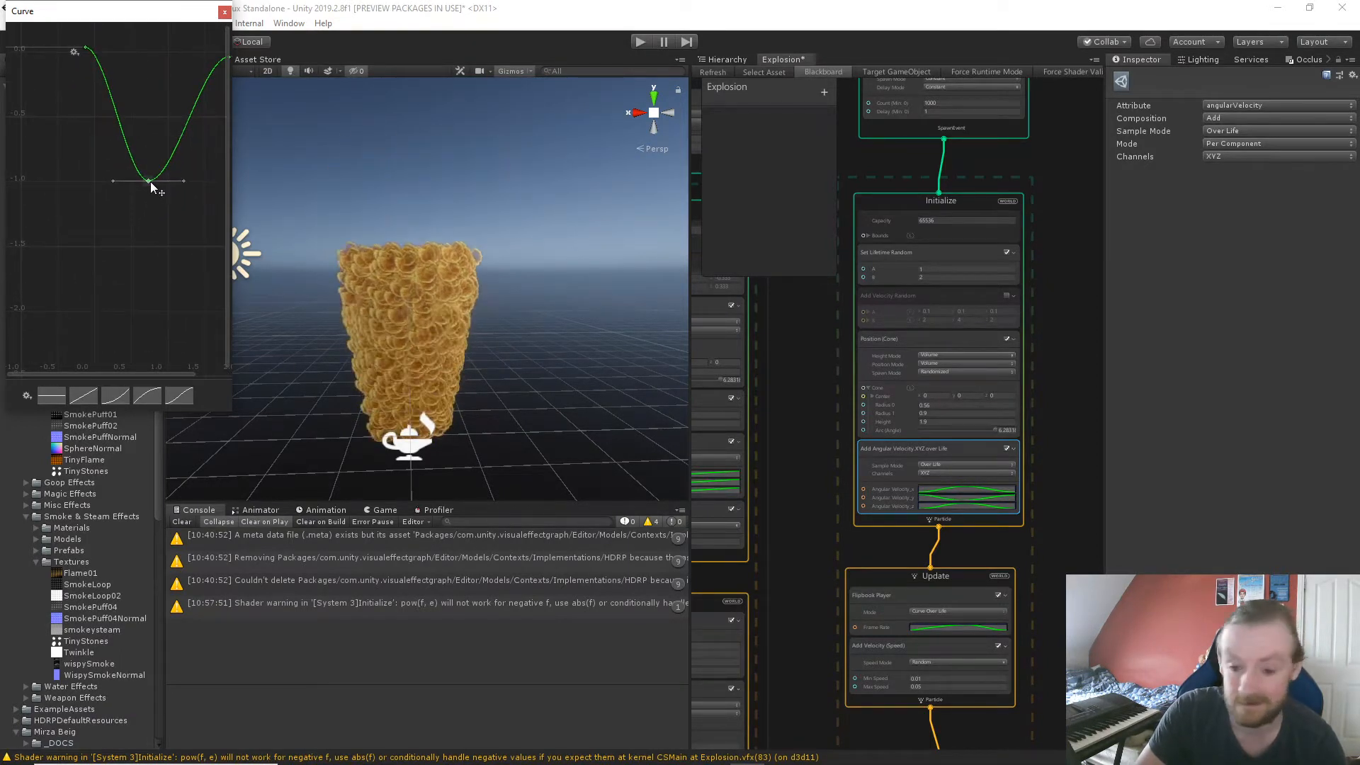
left_click_drag(150, 181, 164, 369)
scroll(147, 261, "down", 10)
middle_click_drag(151, 269, 154, 54)
middle_click_drag(158, 163, 125, 269)
scroll(128, 262, "up", 1)
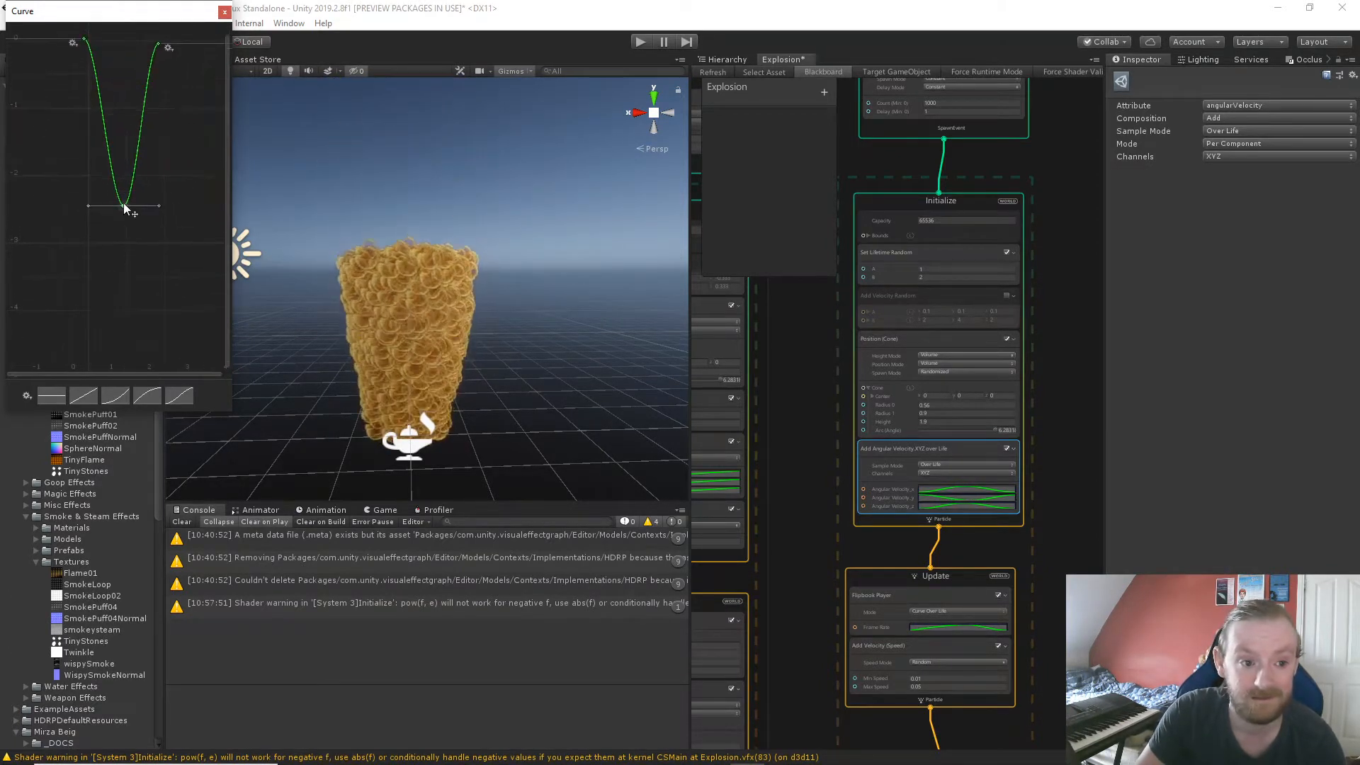
left_click_drag(124, 204, 133, 393)
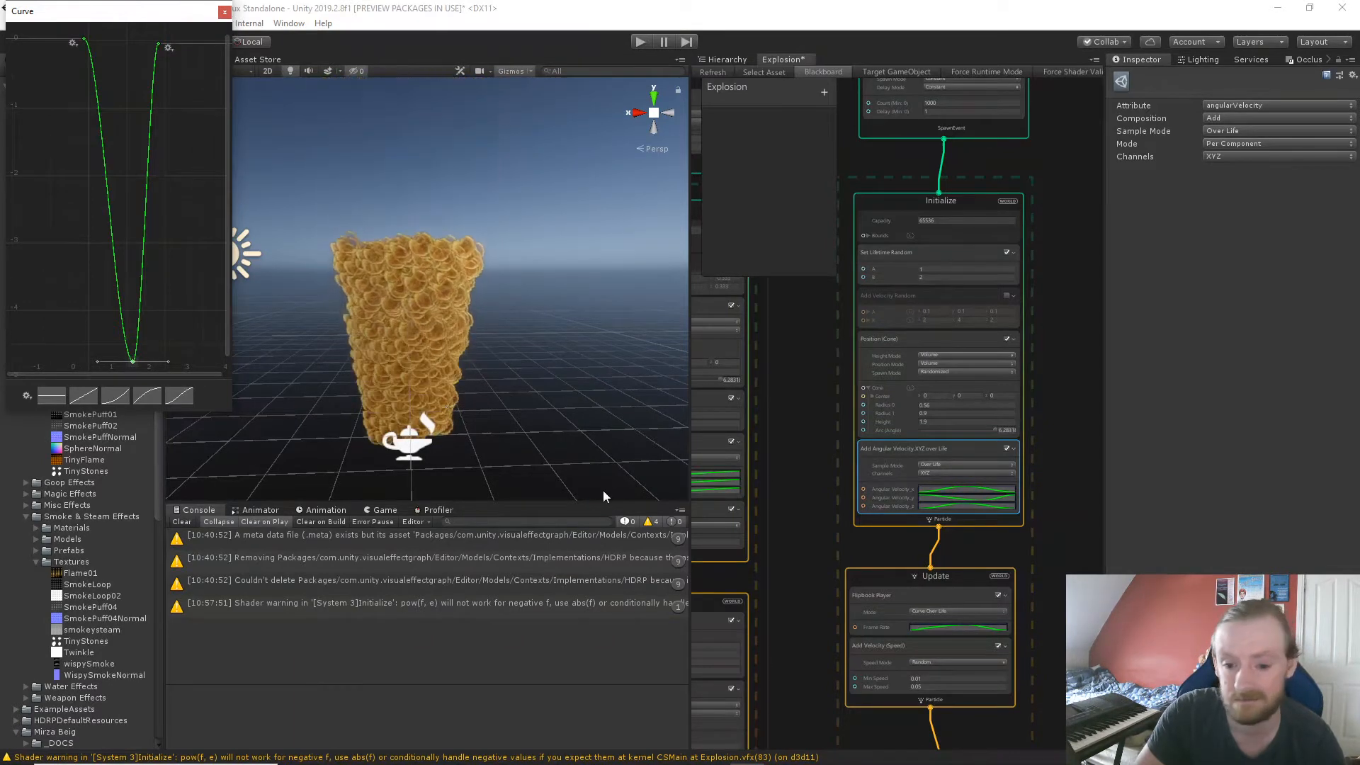
left_click(225, 12)
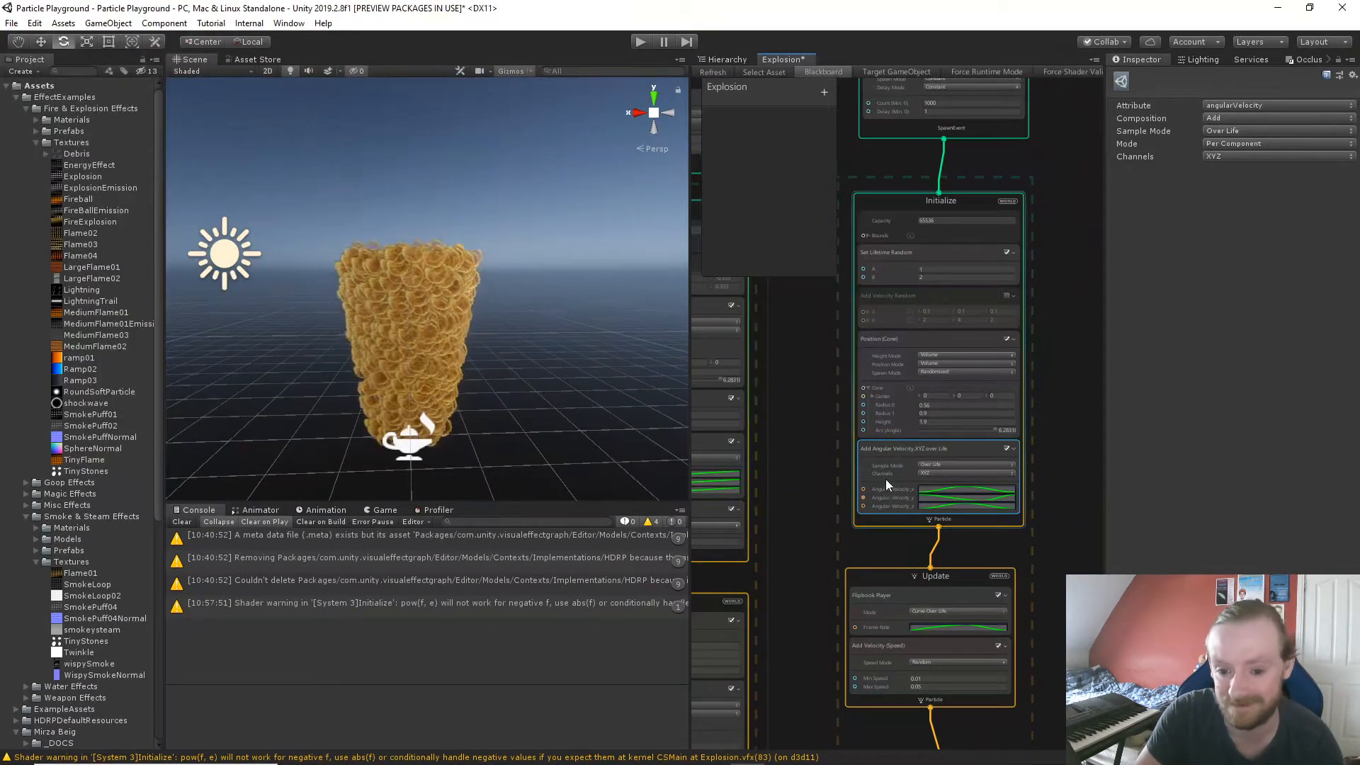
Replace the Initialize context's Add Angular Velocity XYZ over Life block with a Set Velocity over Life block.
key("Delete")
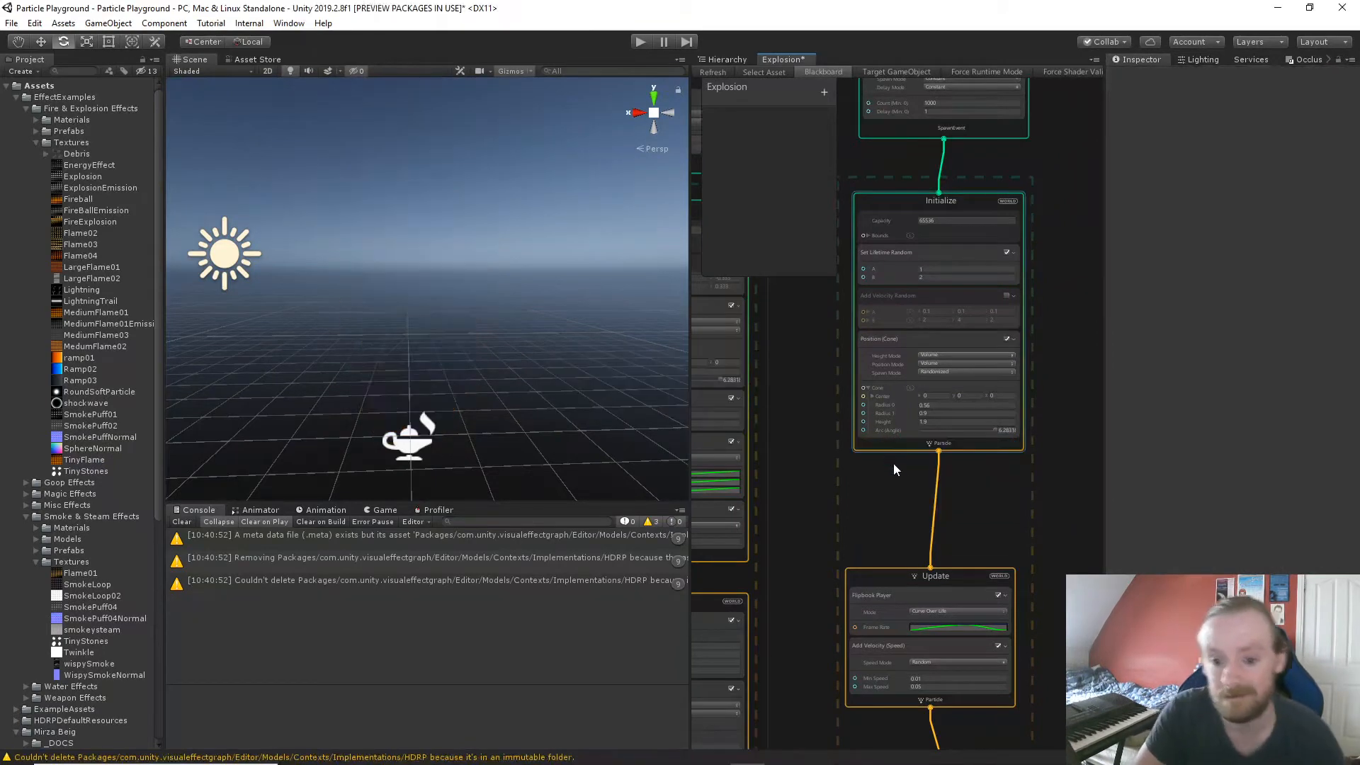
left_click(916, 205)
key("space")
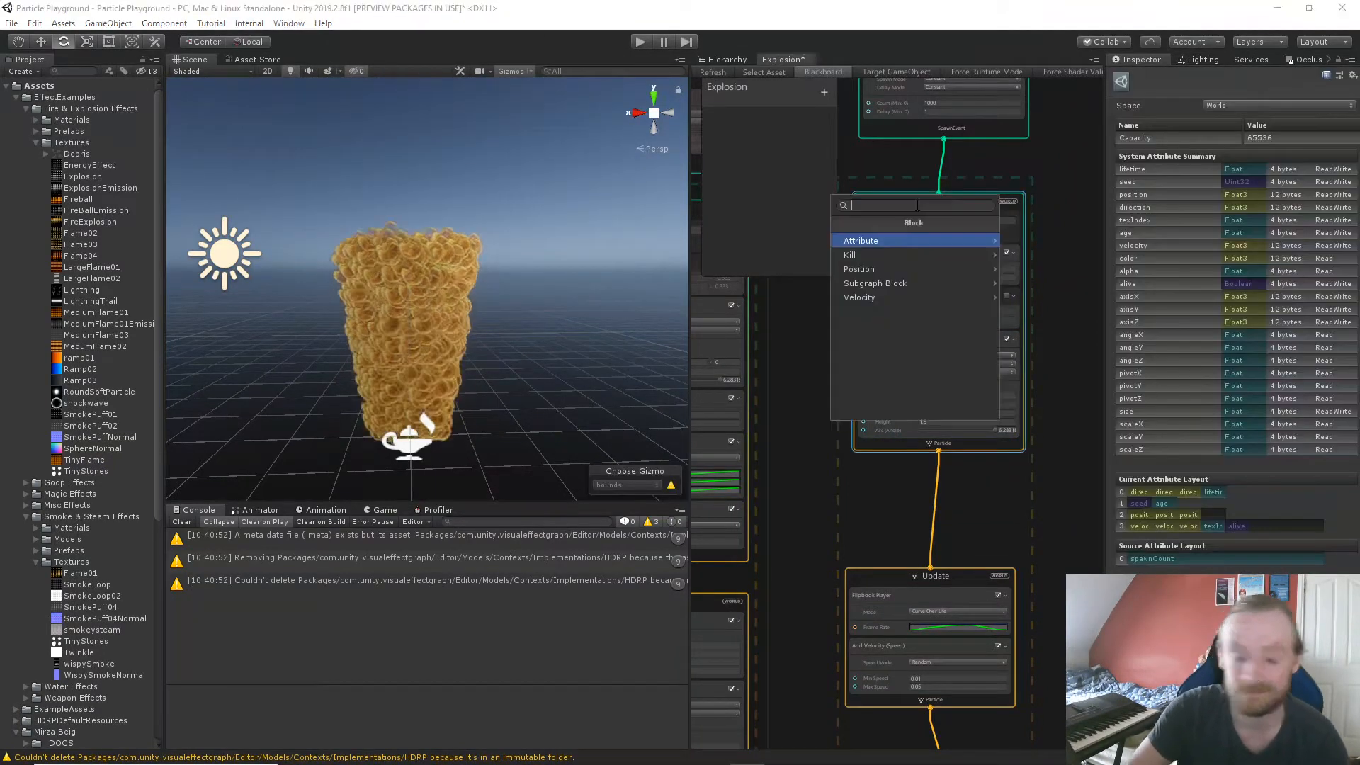
type("set vel")
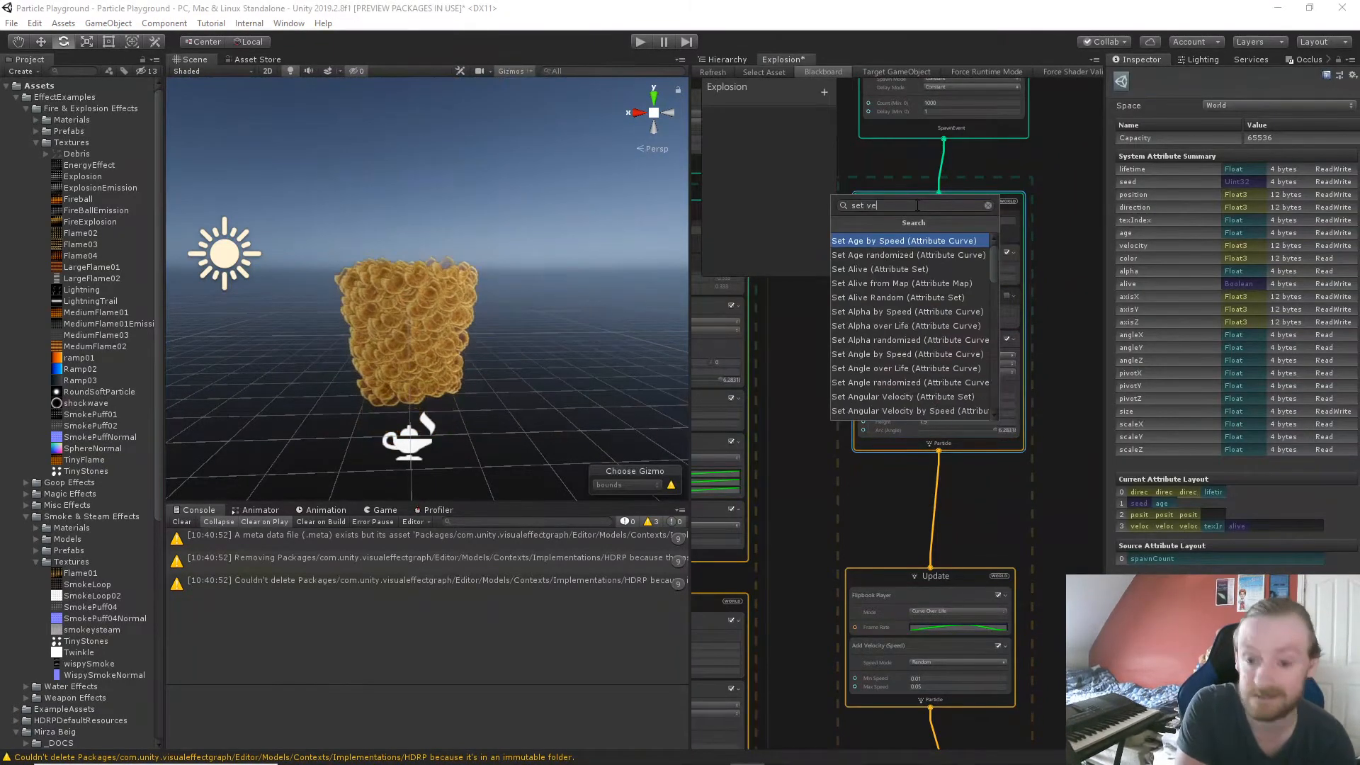
key("Down")
key("Down")
key("Down")
key("Down")
key("Down")
key("Down")
key("Down")
key("Down")
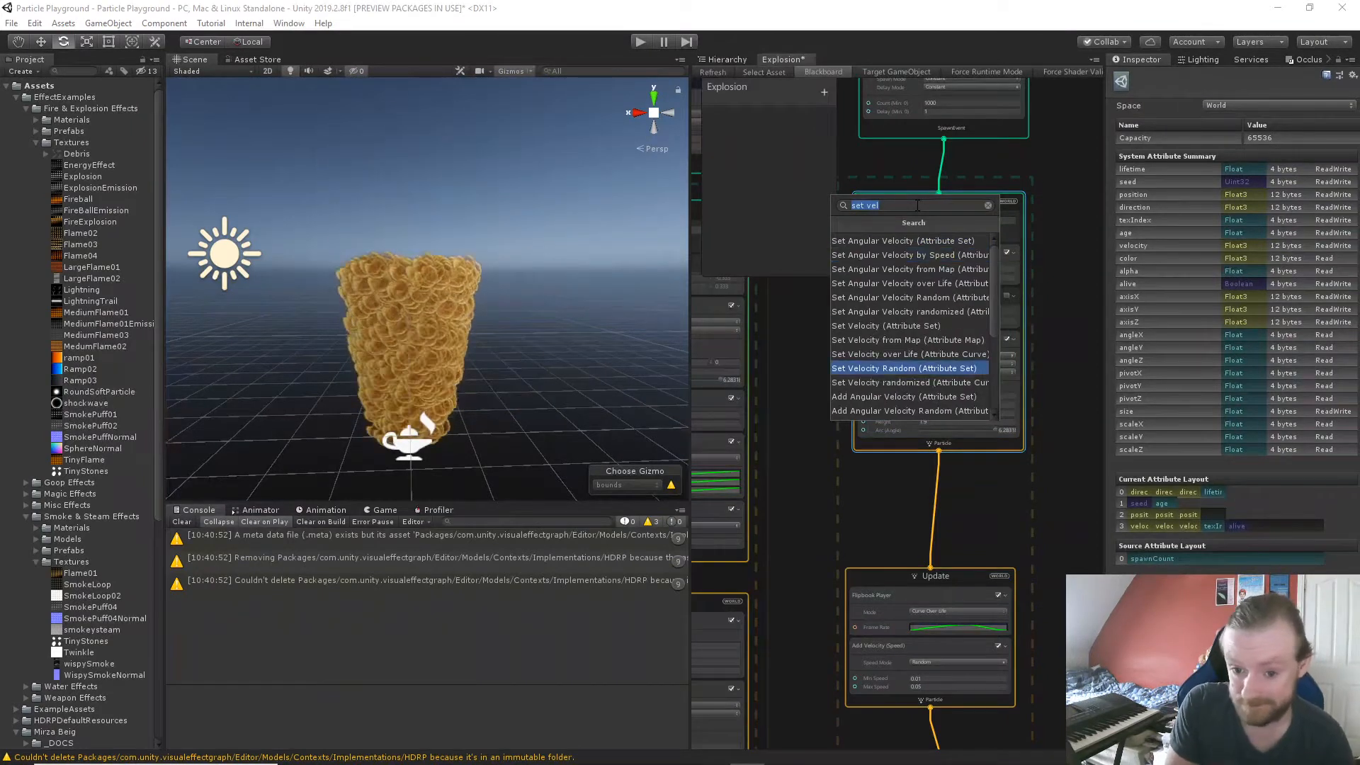
key("Return")
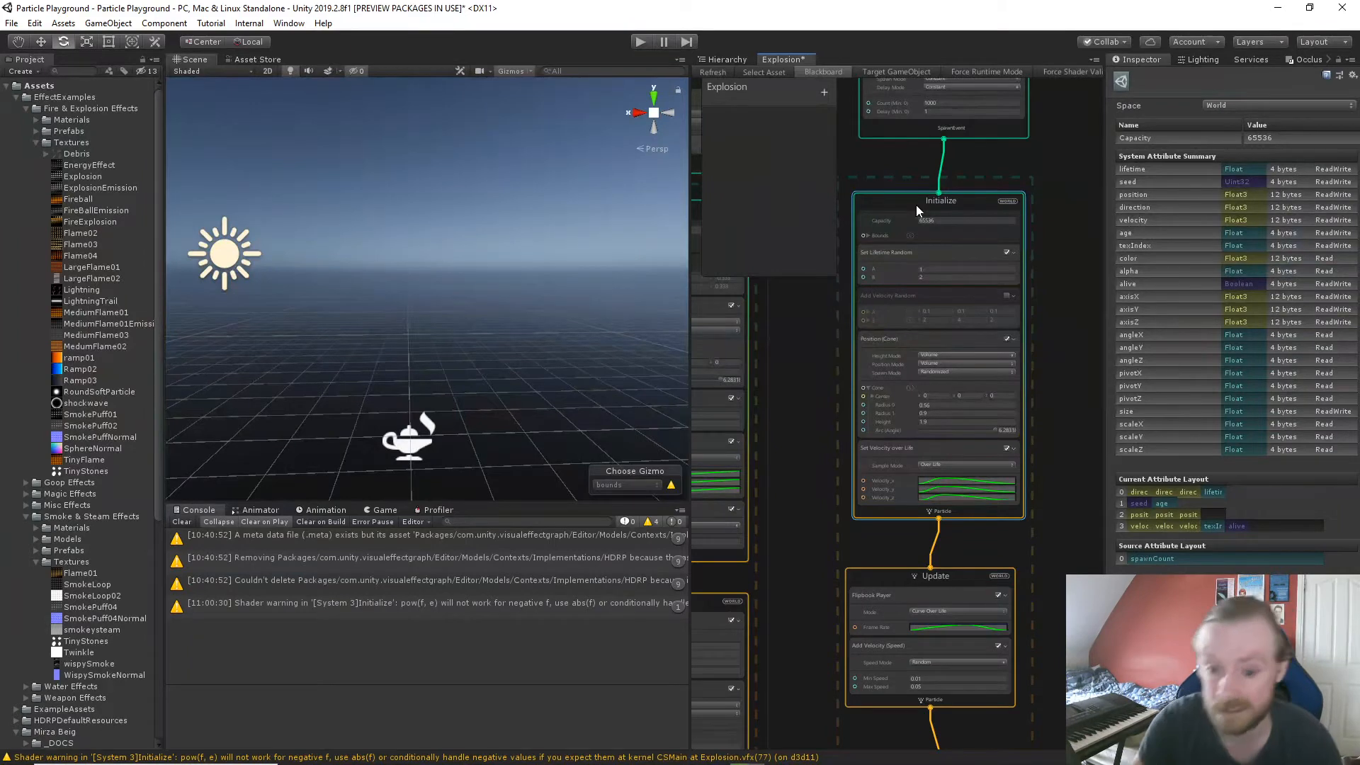
Select the Explosion effect in the scene and replay it to preview how the particles move.
middle_click_drag(1039, 436, 1040, 321)
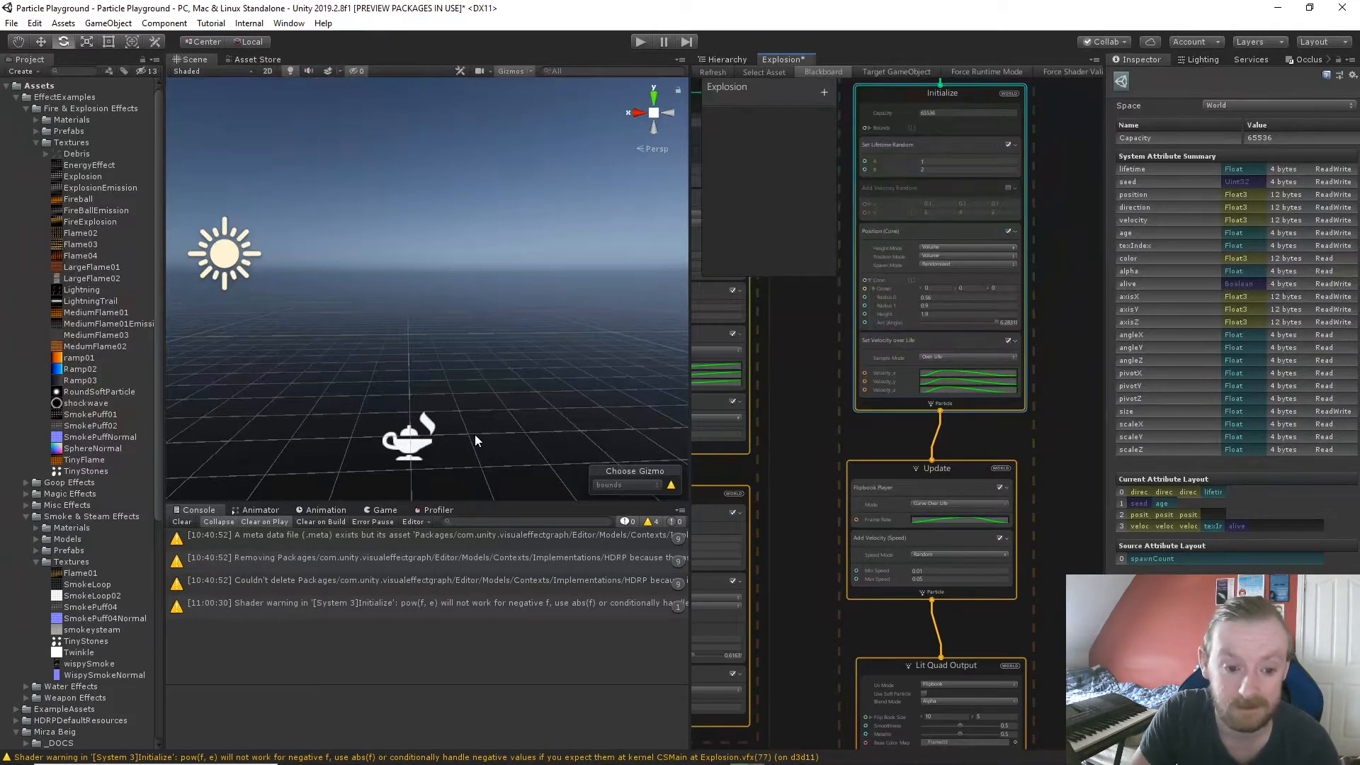
left_click(408, 435)
left_click(570, 487)
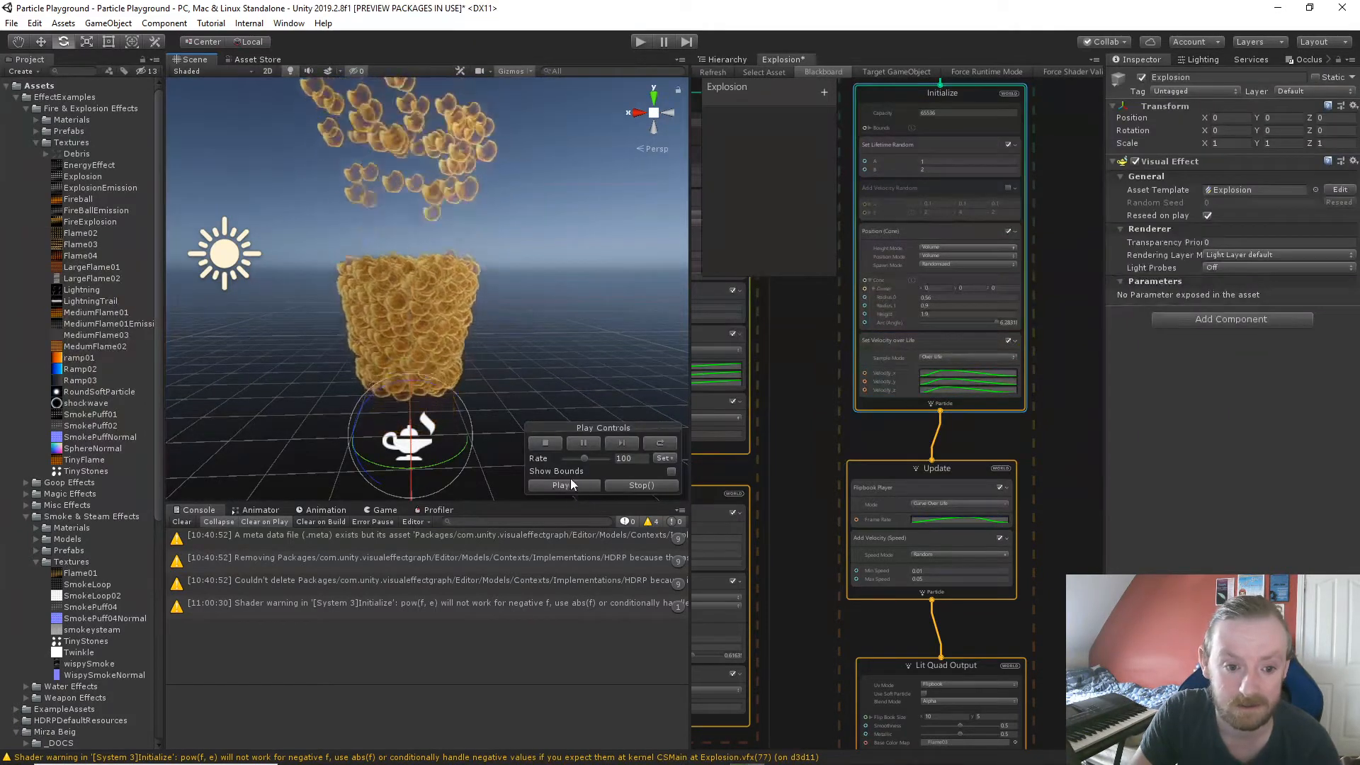
scroll(554, 416, "down", 5)
scroll(555, 420, "up", 2)
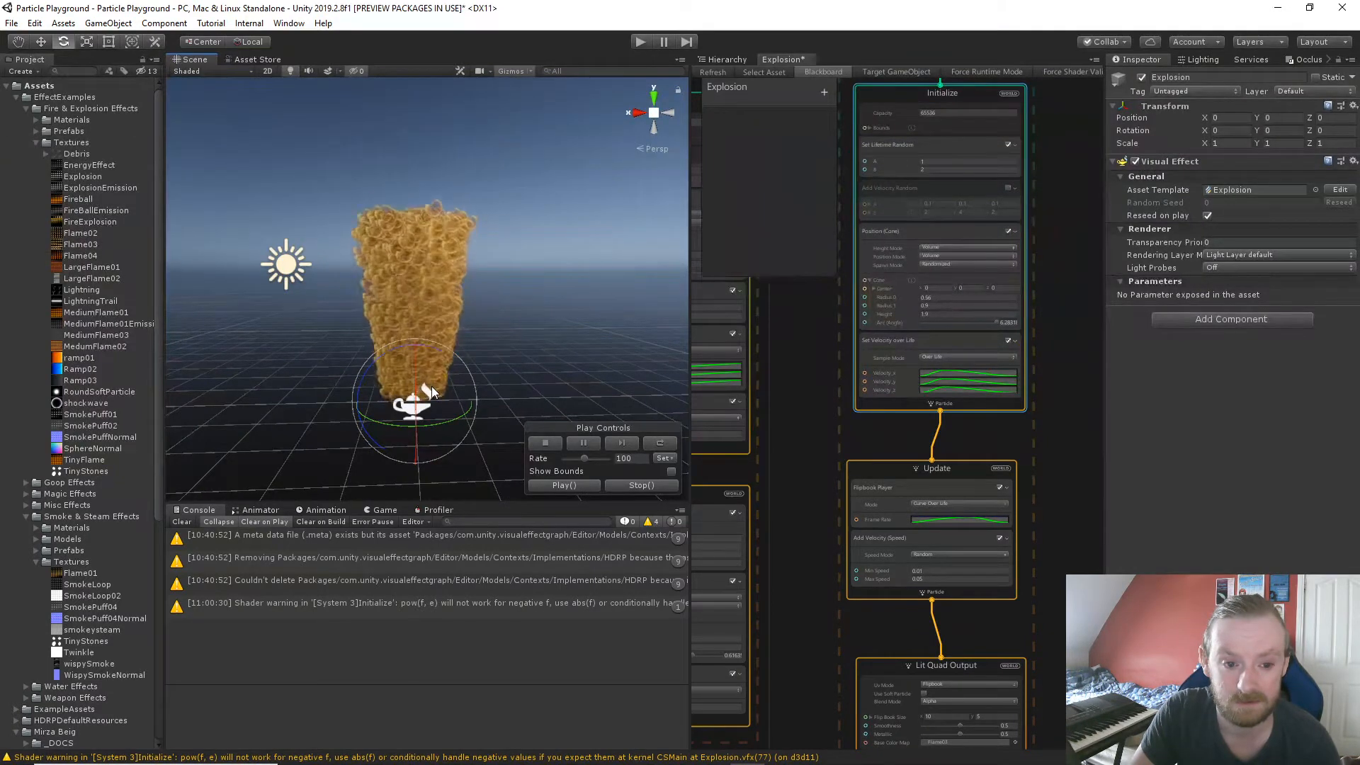
Raise the Velocity x curve's peak to about 3.24 at time 0.90 and extend its end key to about time 2.33.
left_click(968, 381)
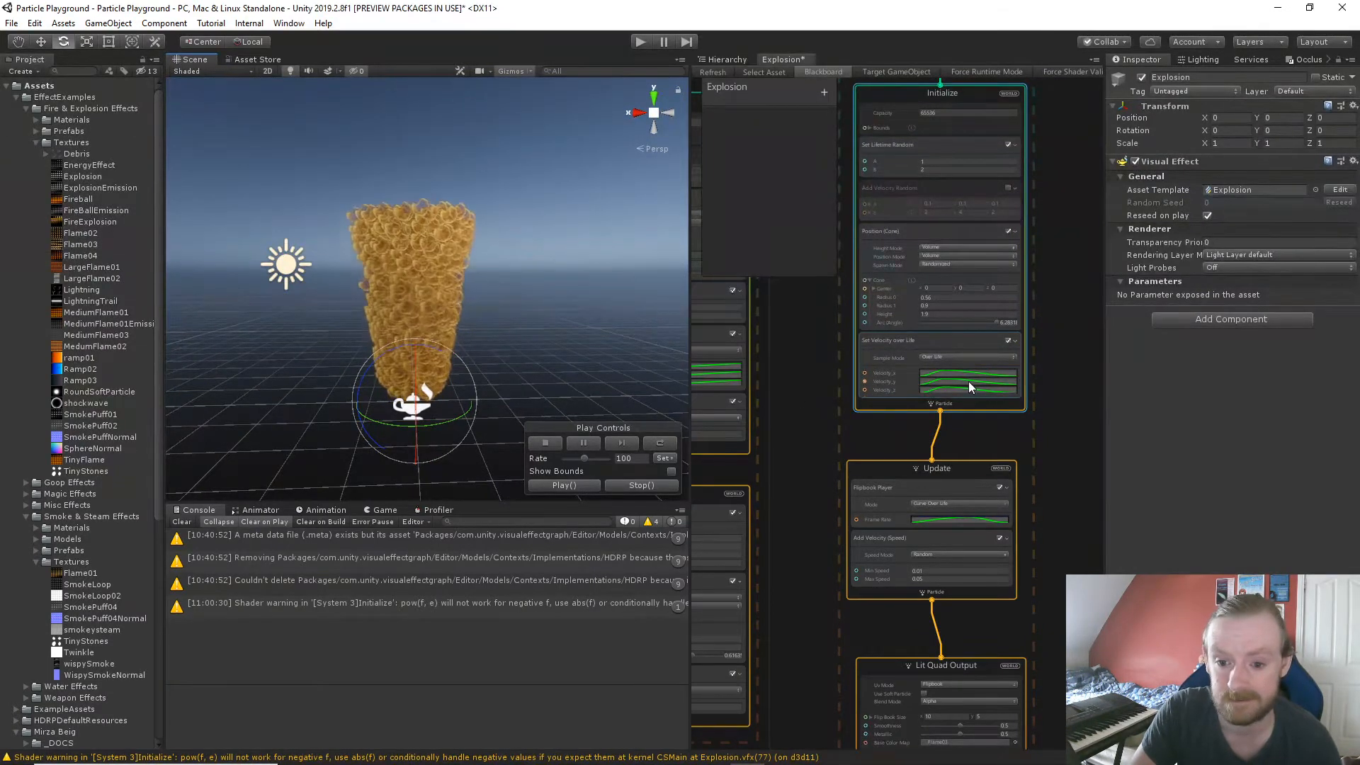
left_click(963, 373)
scroll(167, 180, "down", 3)
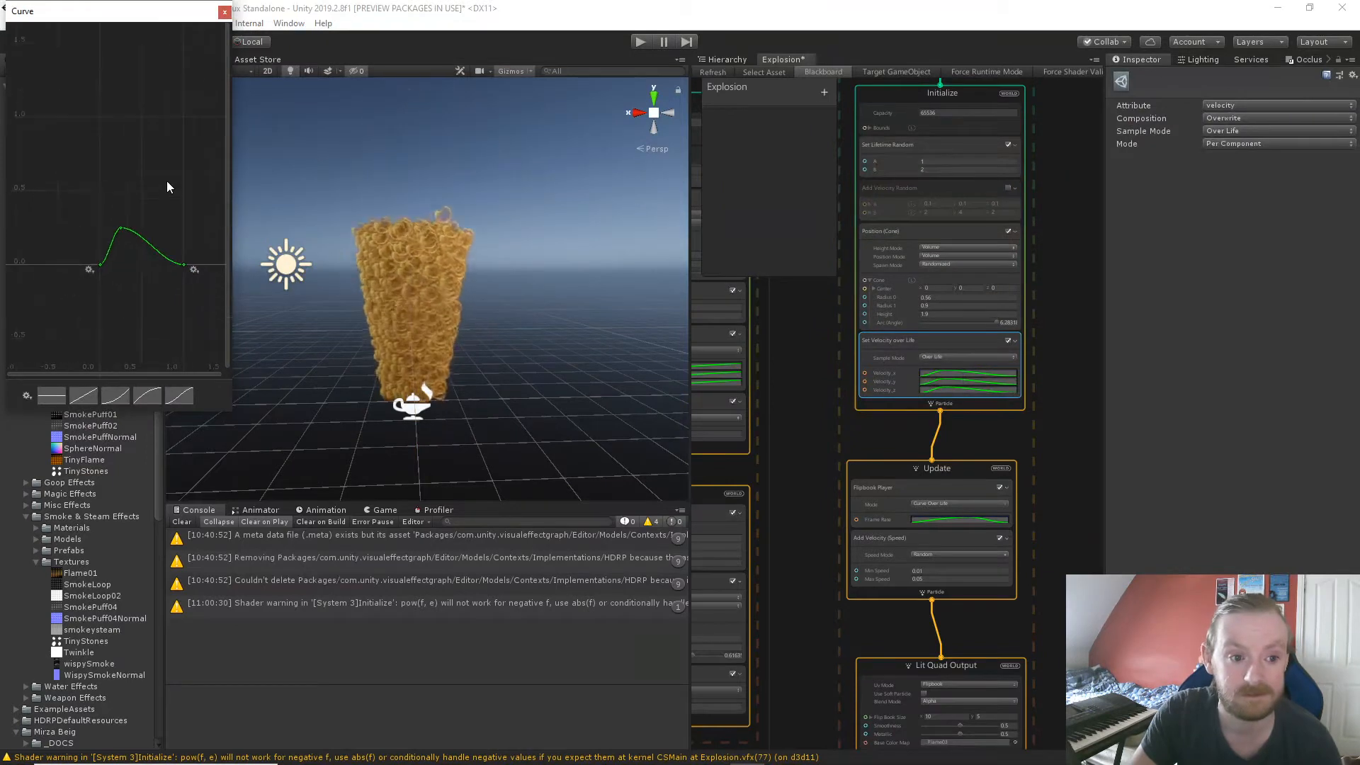
left_click_drag(117, 298, 153, 27)
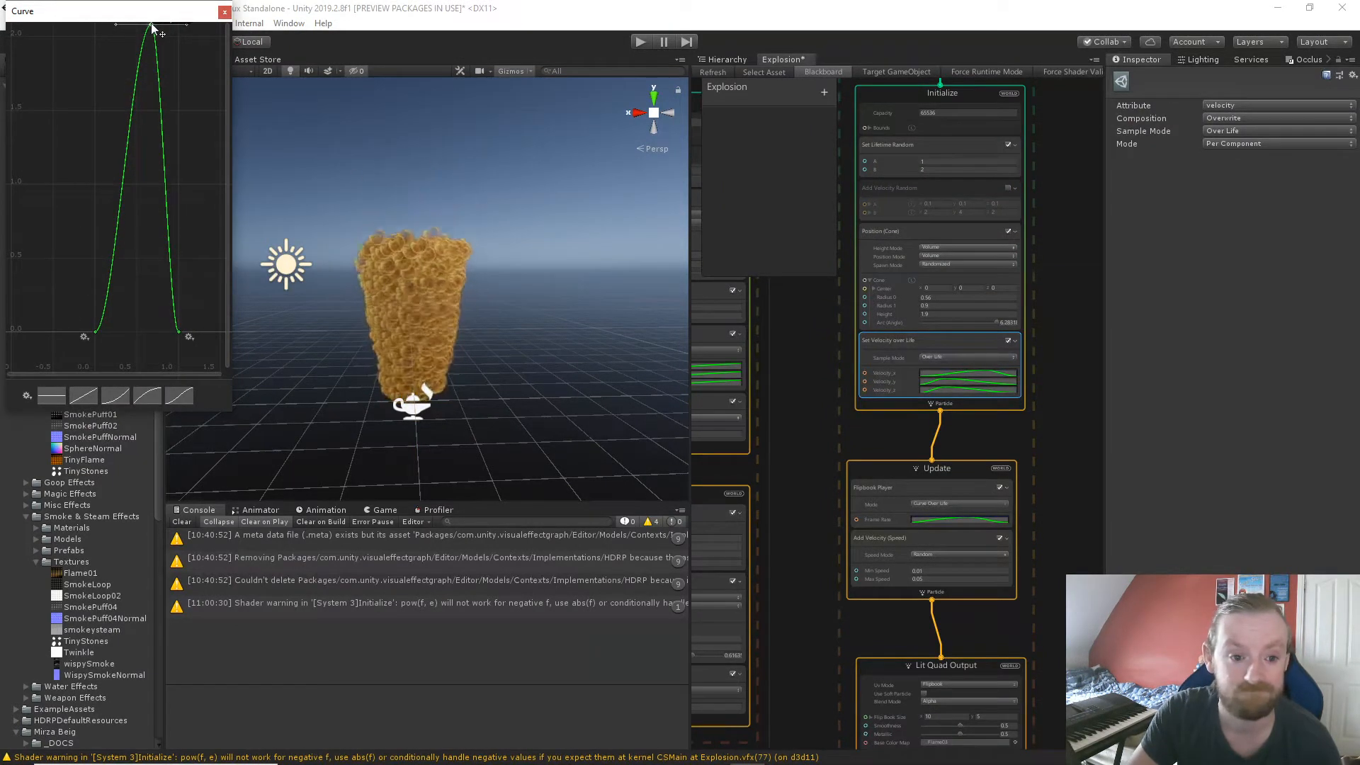
scroll(135, 126, "down", 3)
middle_click_drag(184, 122, 160, 198)
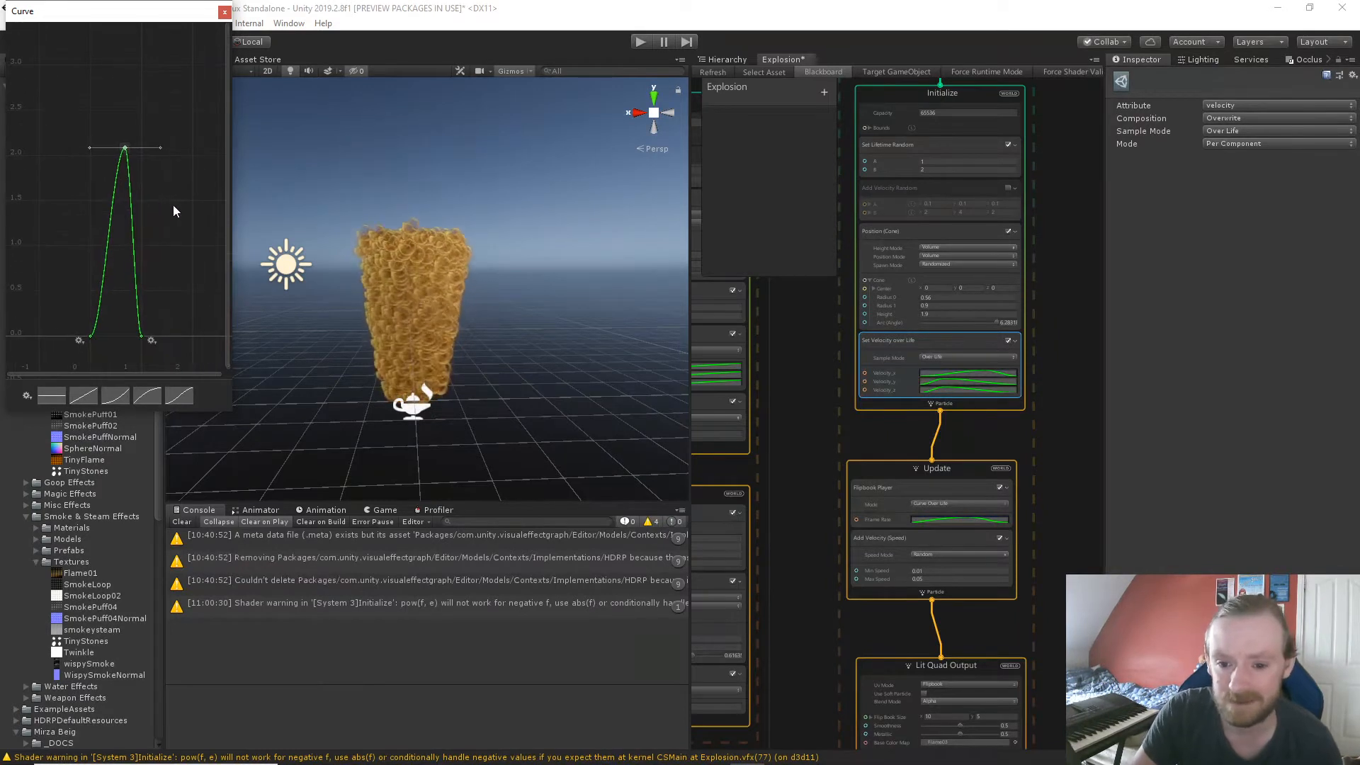
left_click_drag(143, 333, 207, 339)
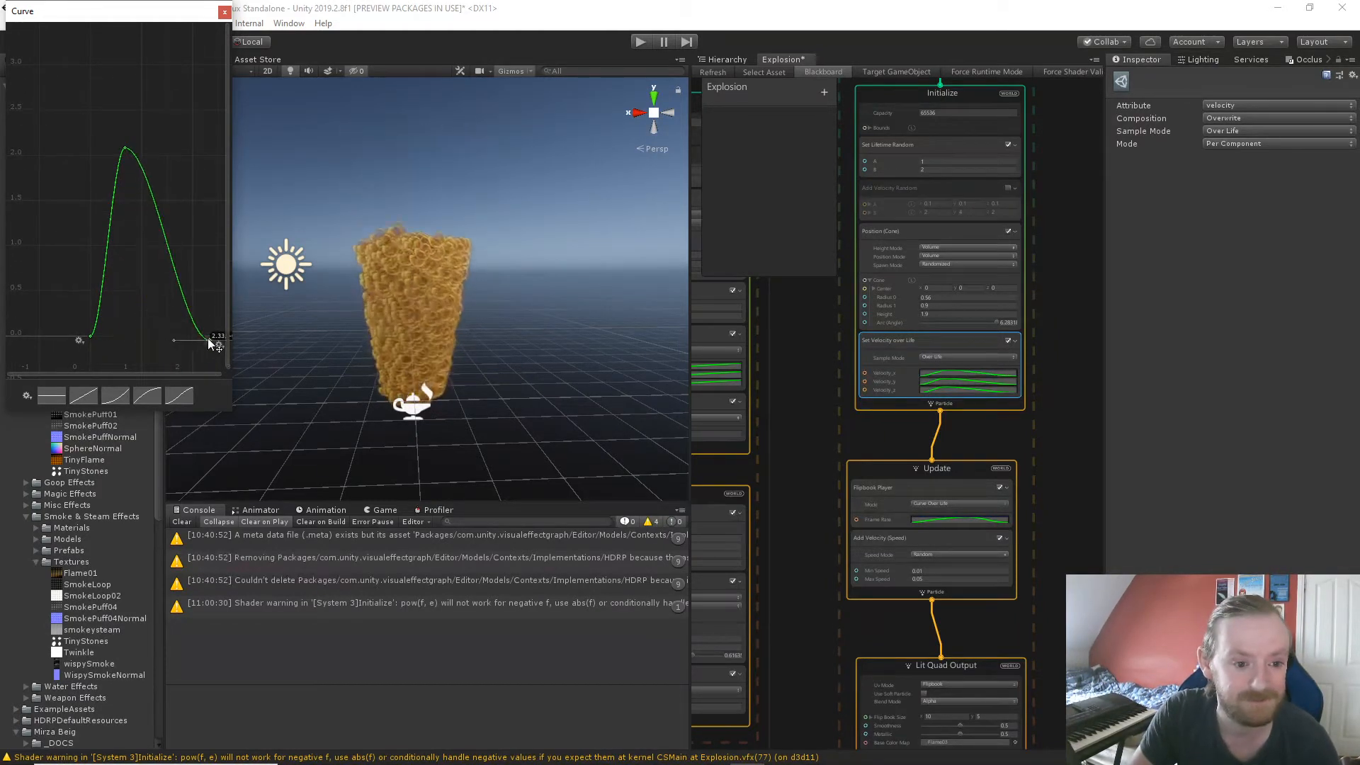
mouse_move(89, 336)
left_mouse_down()
mouse_move(75, 334)
mouse_move(86, 335)
left_mouse_up()
left_click_drag(126, 148, 136, 43)
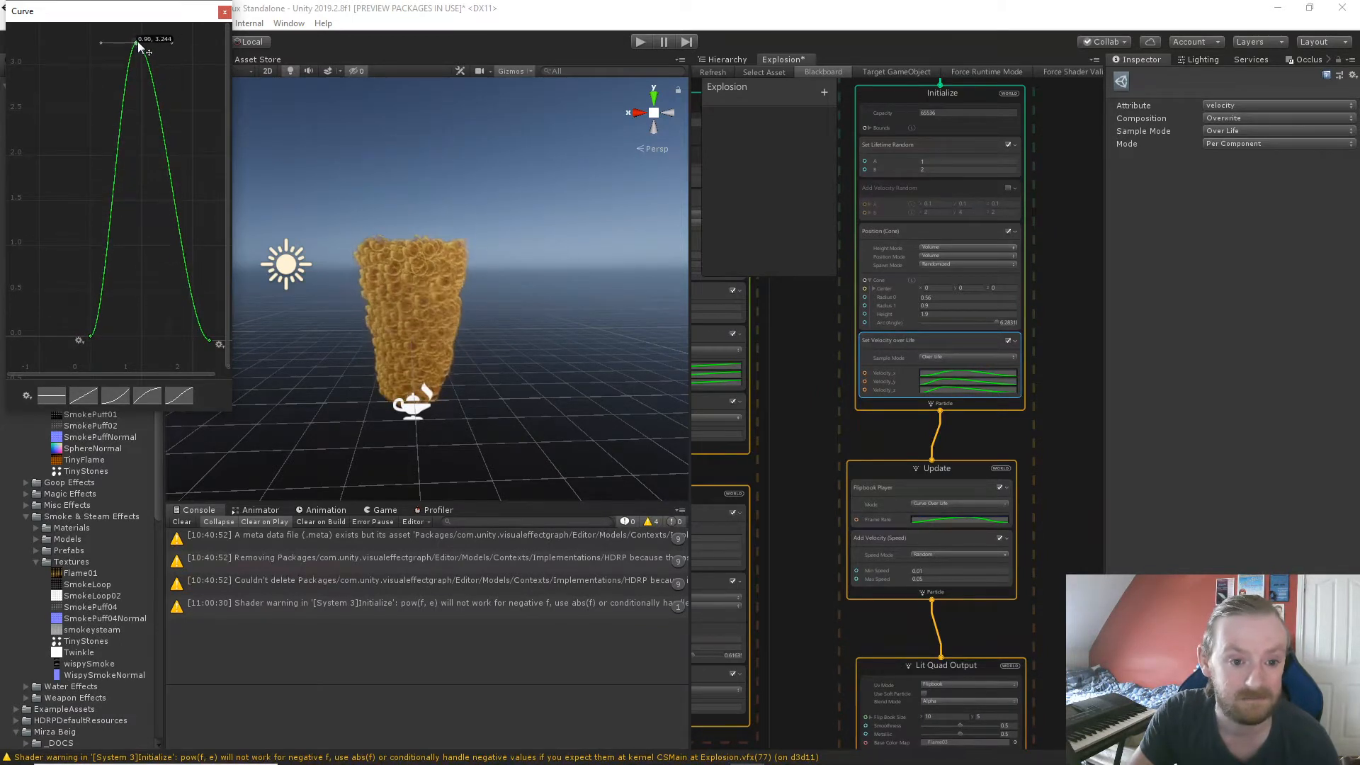
left_click(225, 12)
Invert the Velocity y curve into a valley reaching about -1.25 near time 0.46.
left_click(966, 389)
left_click_drag(75, 277, 113, 425)
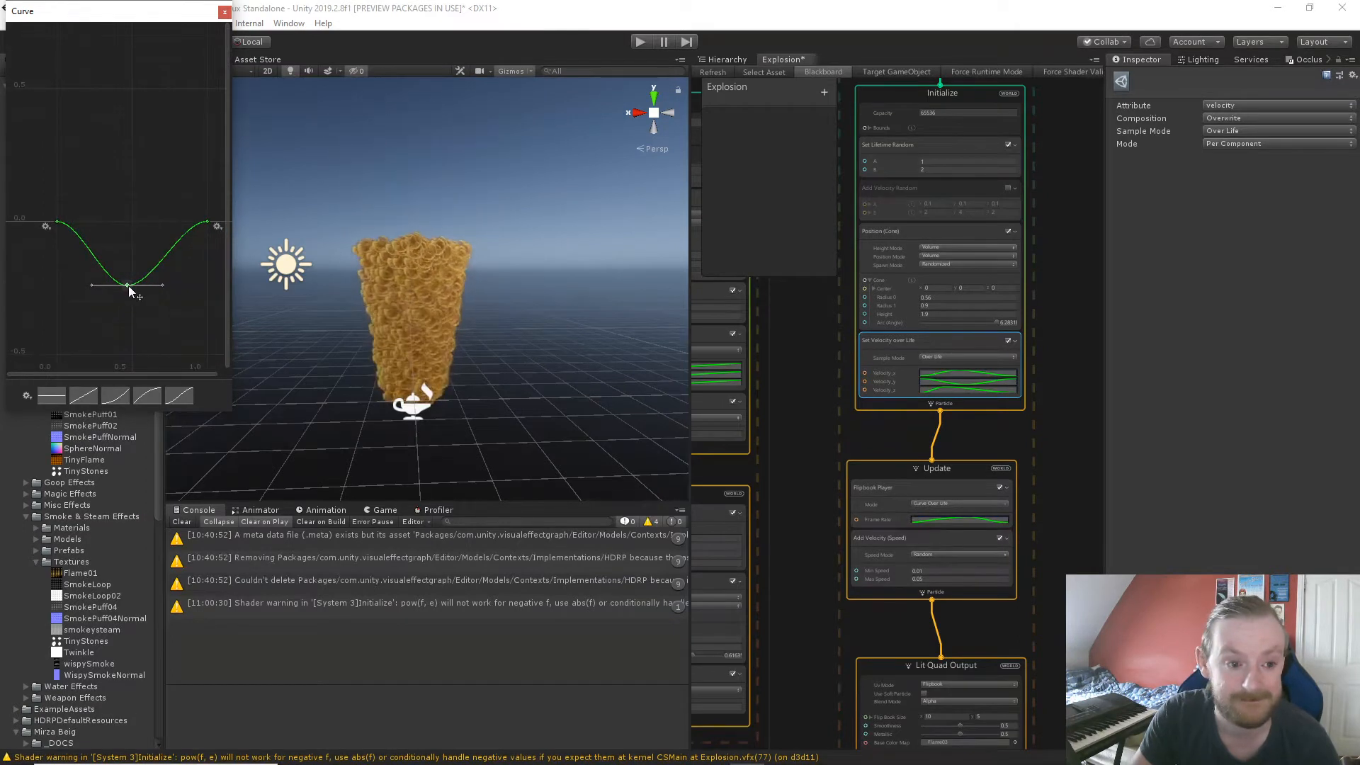
left_click_drag(127, 296, 151, 338)
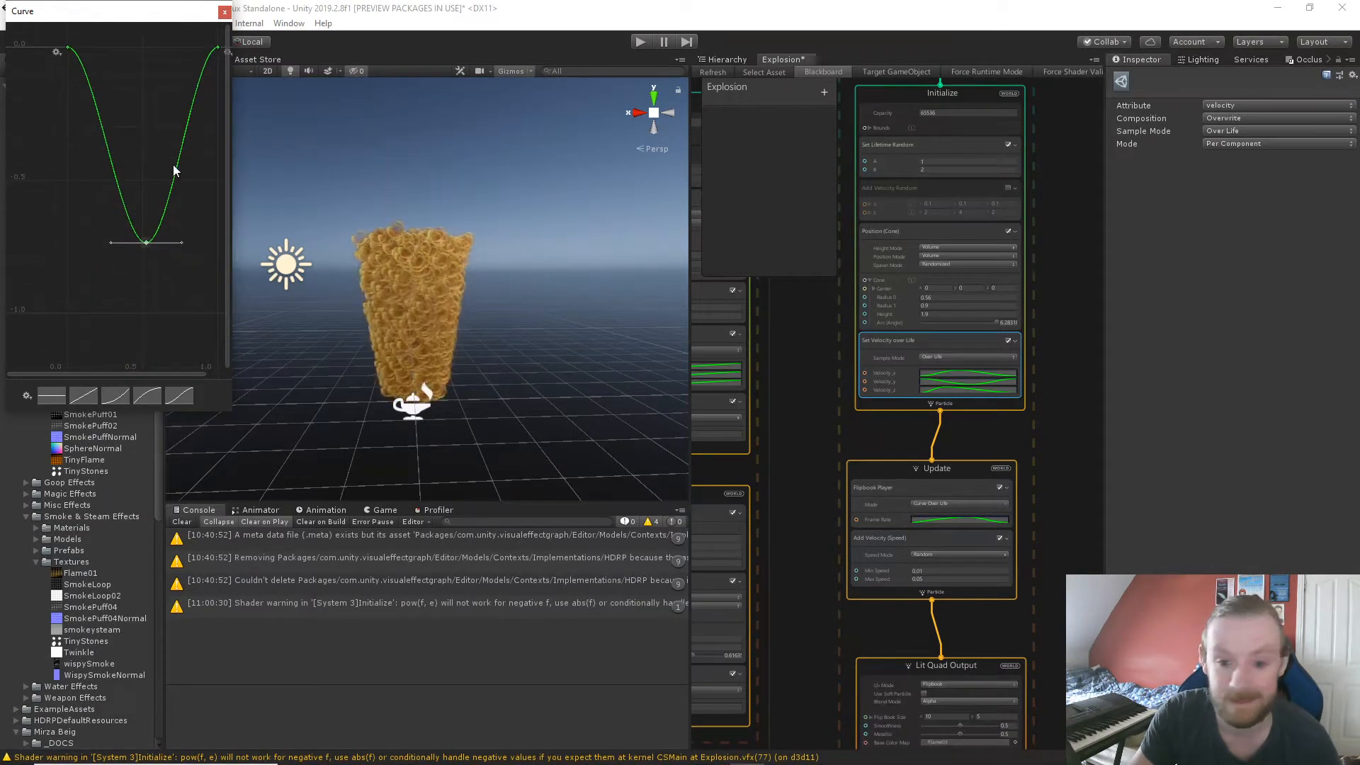
left_click_drag(143, 242, 138, 377)
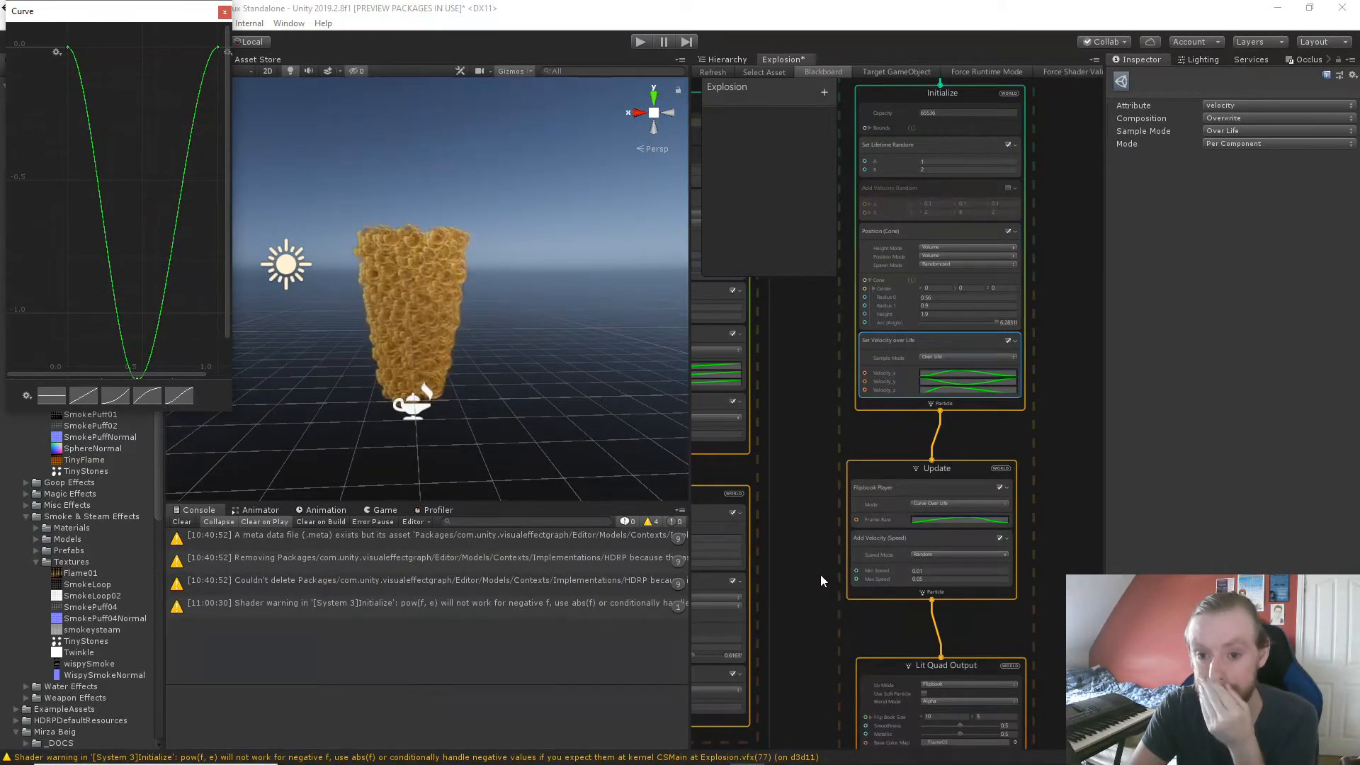
Disable the Add Velocity (Speed) block in the Update context.
middle_click_drag(820, 576, 813, 338)
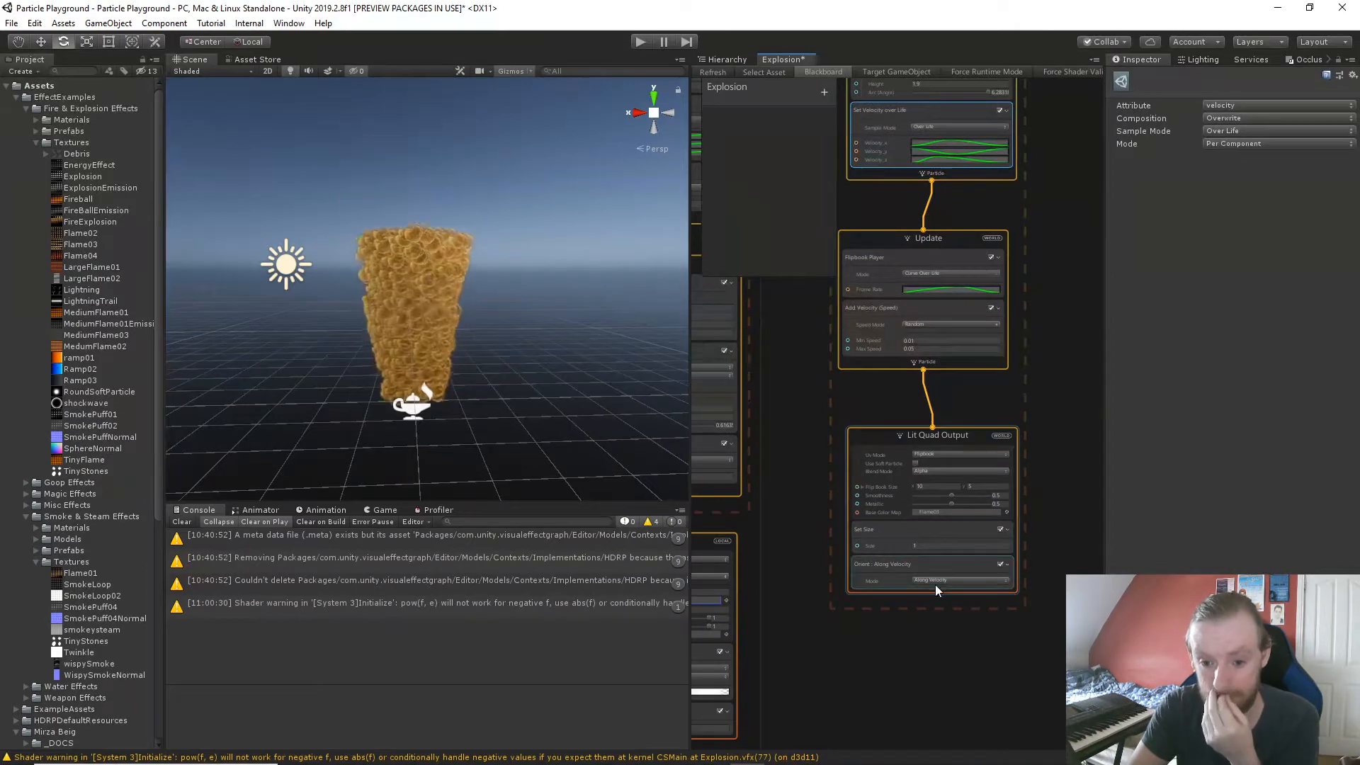
middle_click_drag(812, 443, 806, 556)
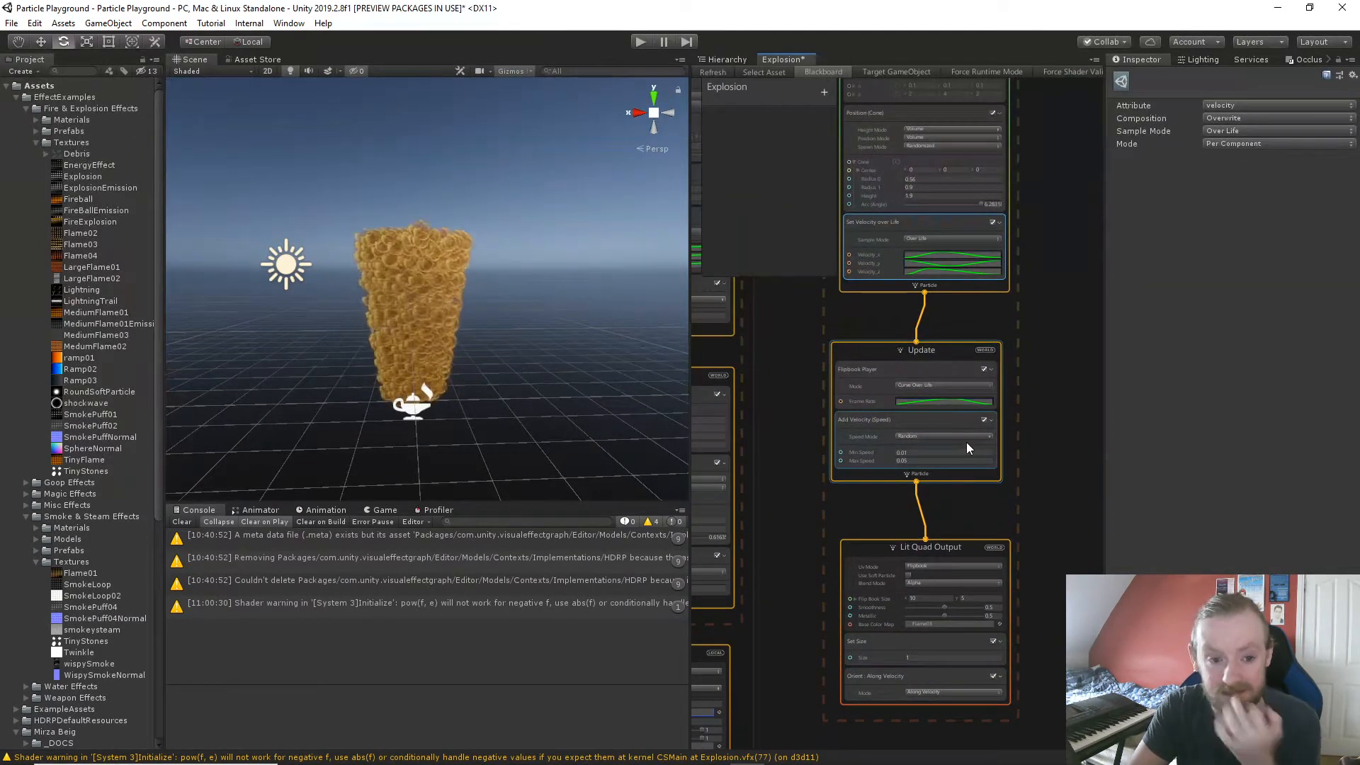
left_click(984, 420)
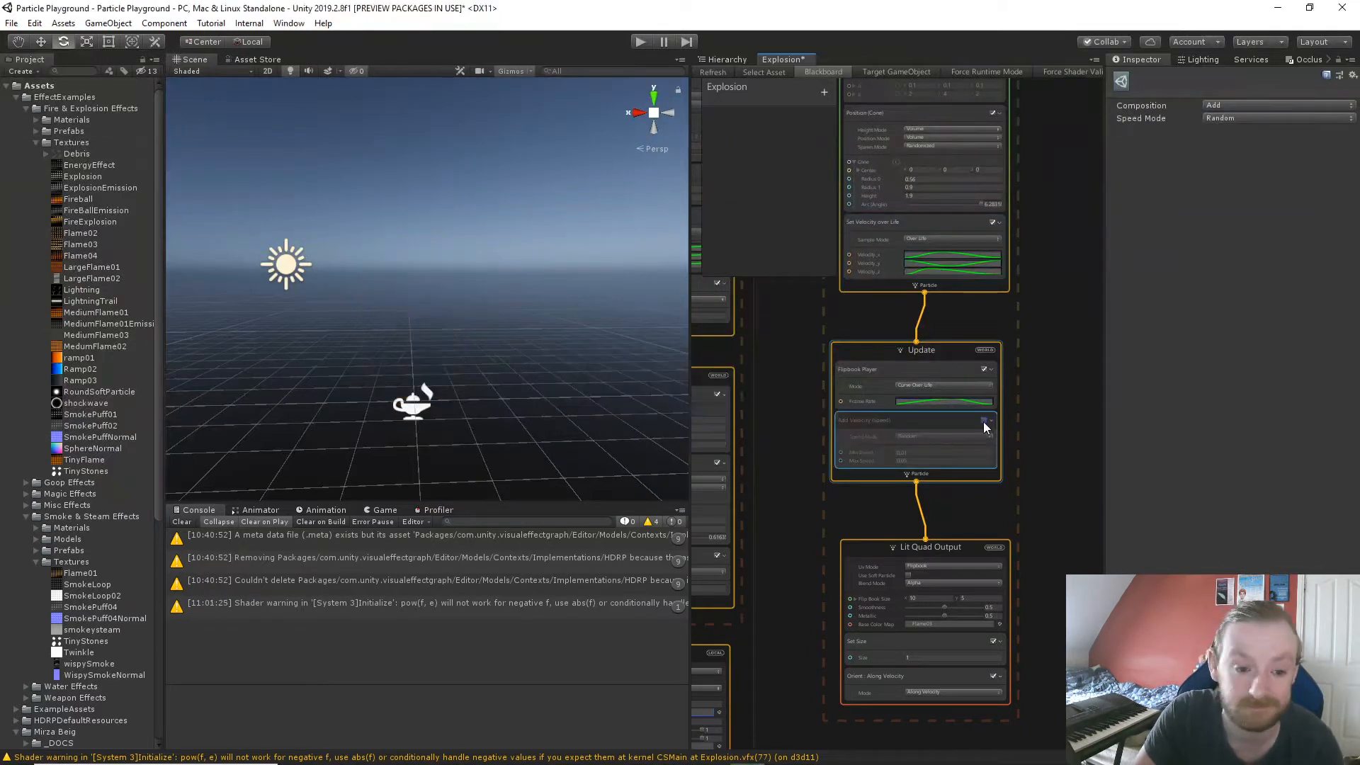
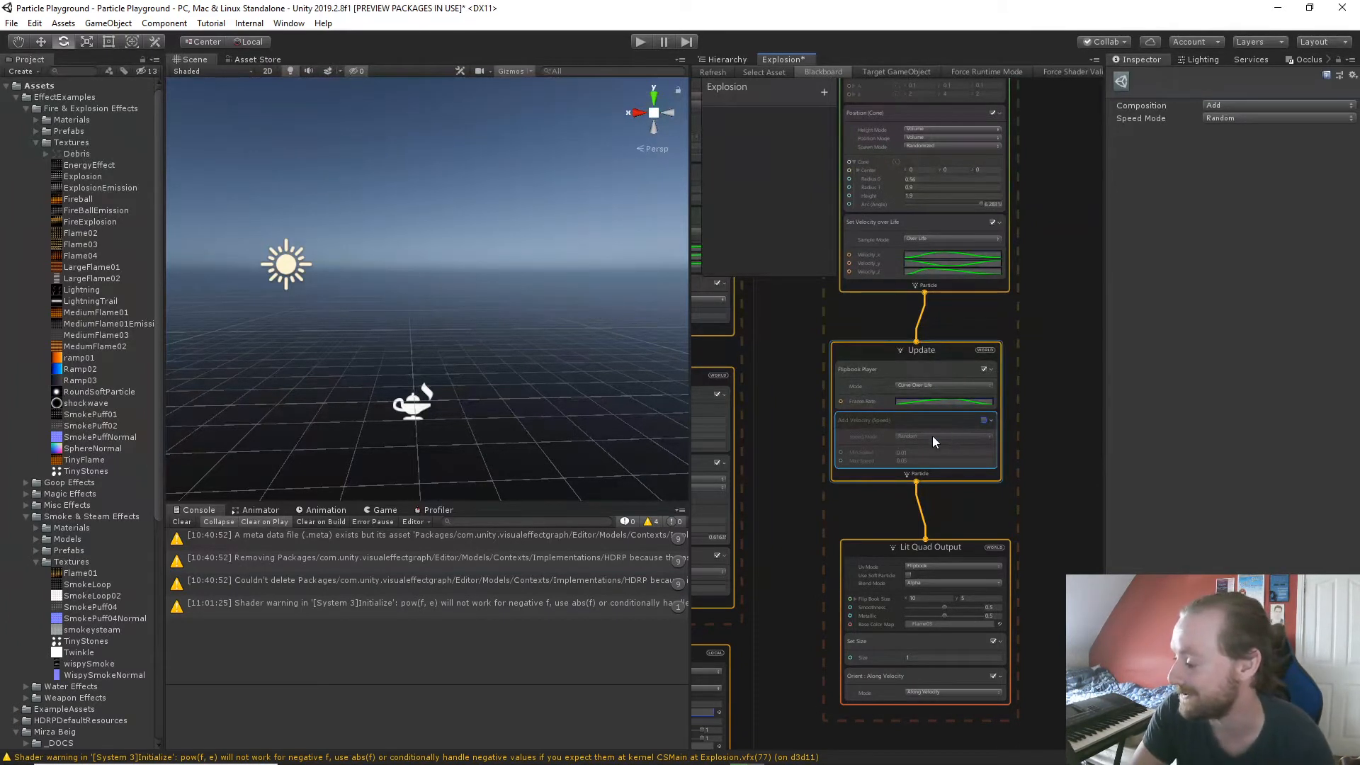
Select the Explosion effect, replay it and inspect the scene around the emitter for particles.
left_click(414, 417)
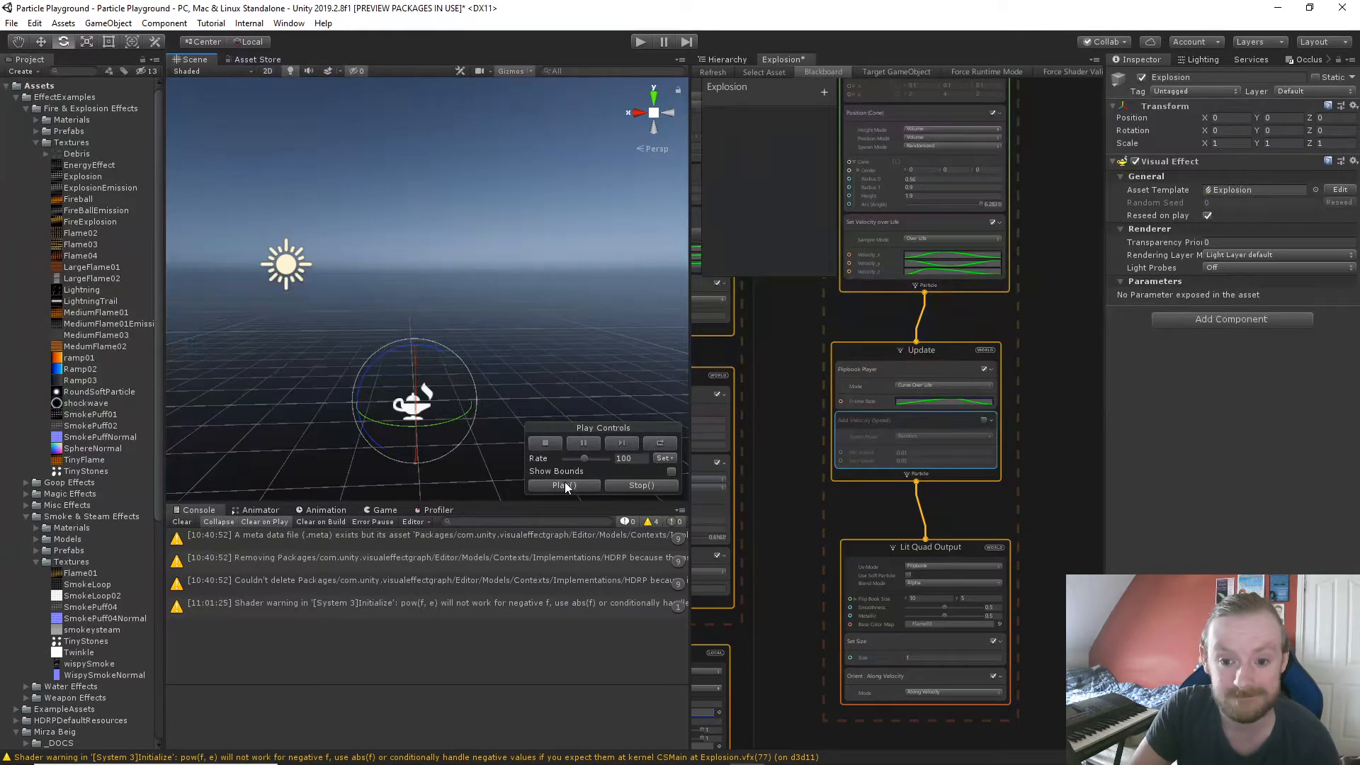
mouse_move(503, 391)
middle_mouse_down()
mouse_move(485, 355)
mouse_move(494, 397)
middle_mouse_up()
scroll(495, 397, "down", 5)
scroll(495, 396, "up", 2)
scroll(450, 331, "up", 4)
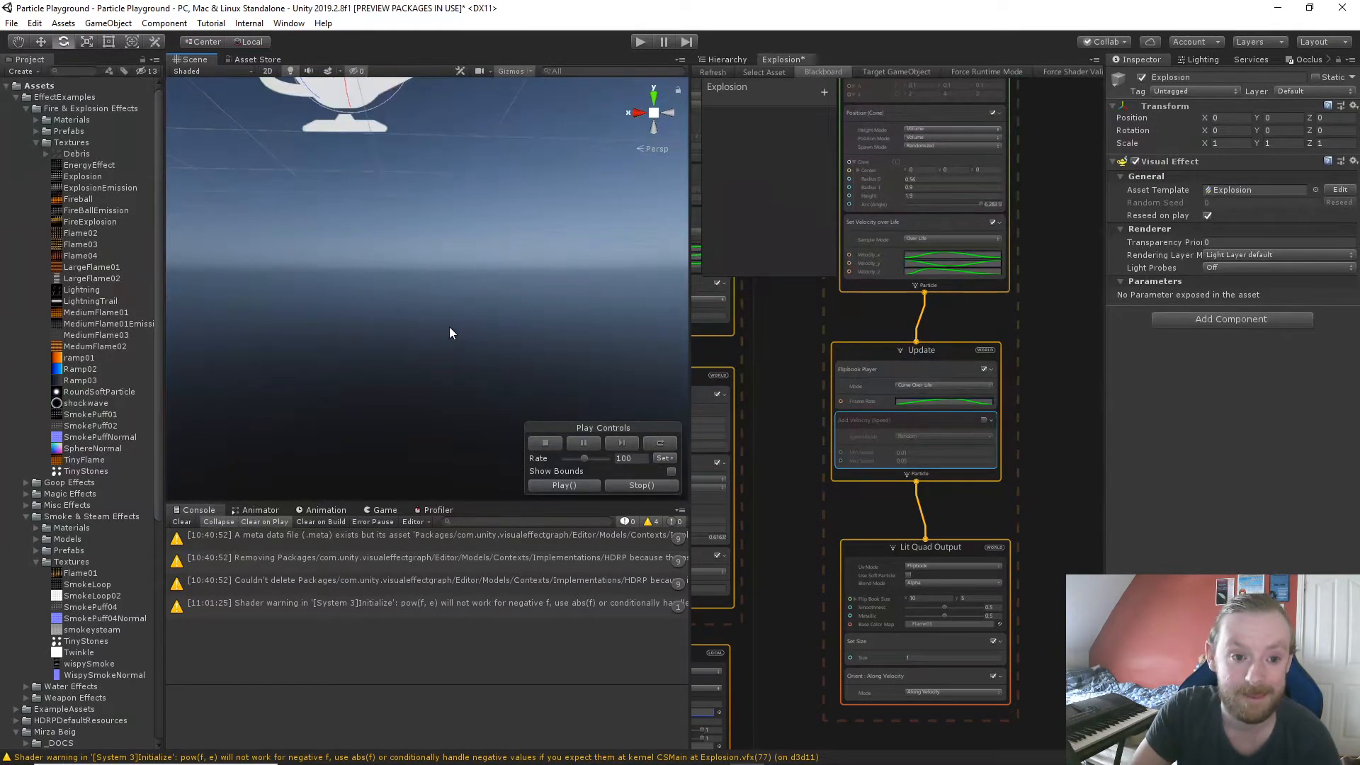
scroll(449, 333, "down", 5)
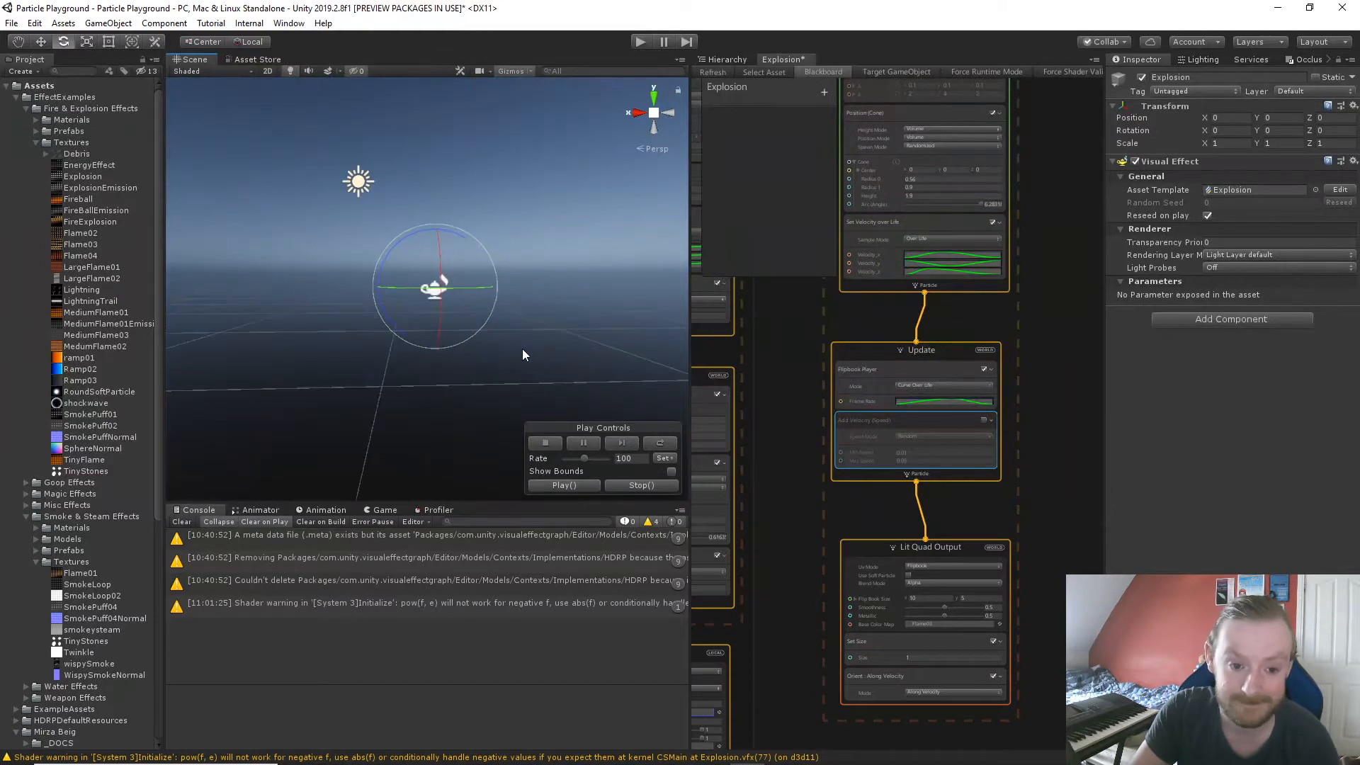
middle_click_drag(603, 278, 580, 326)
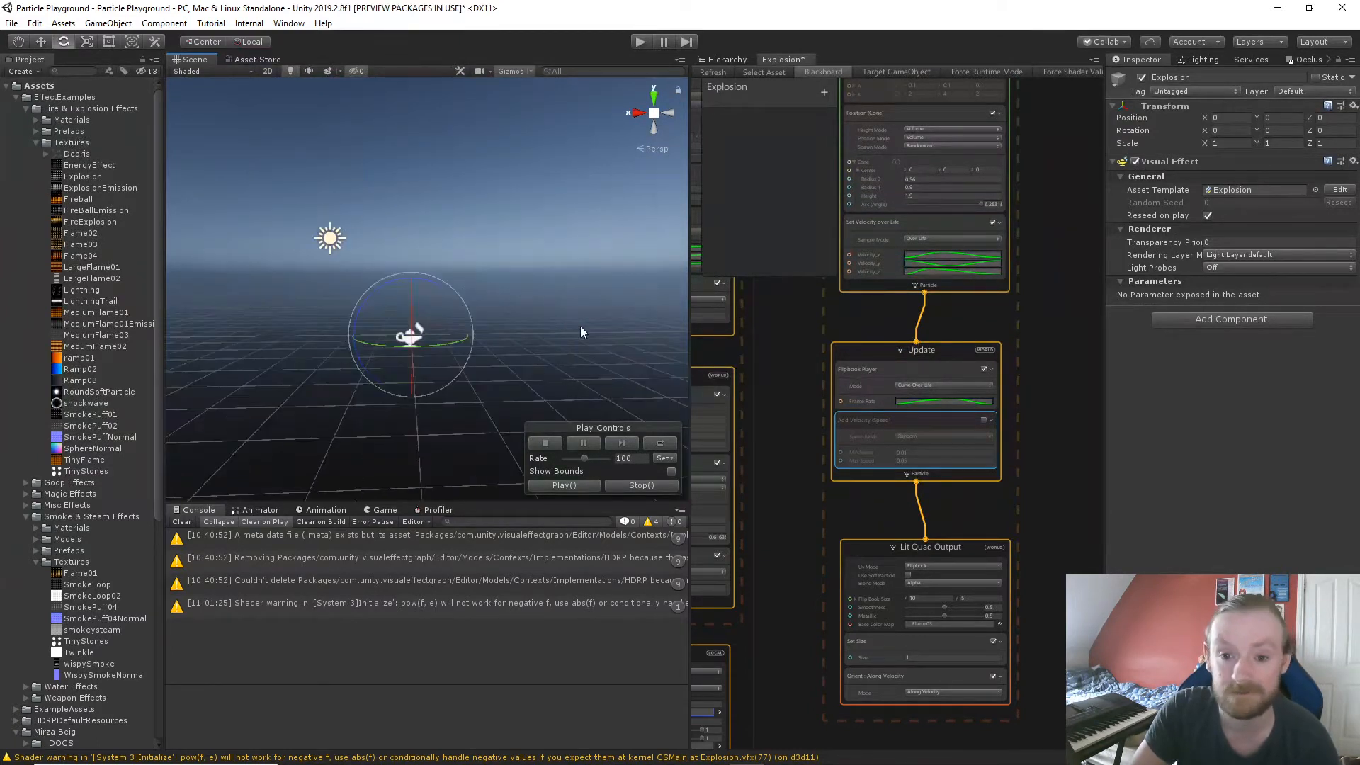
Flip the Velocity y curve's valley back into a peak reaching about 1.5 near time 0.5.
left_click(938, 263)
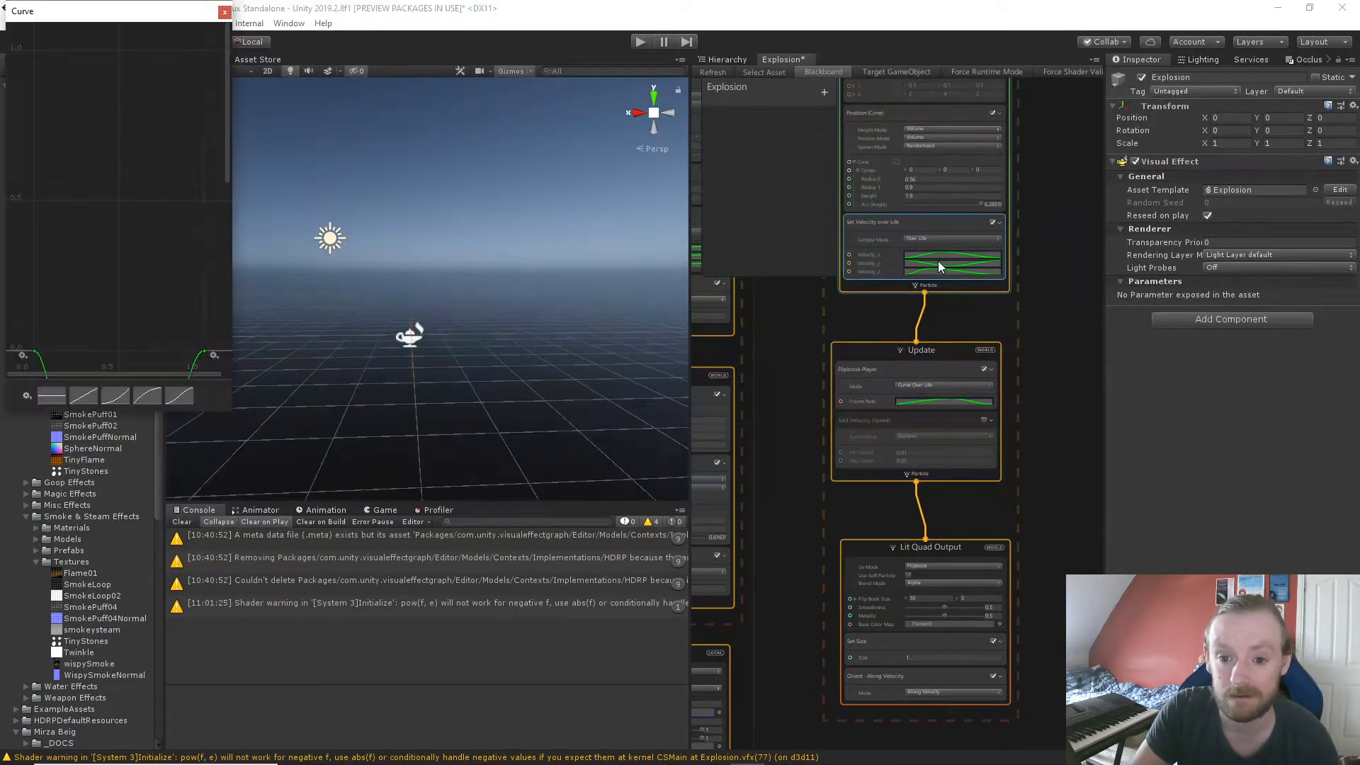
scroll(154, 304, "down", 5)
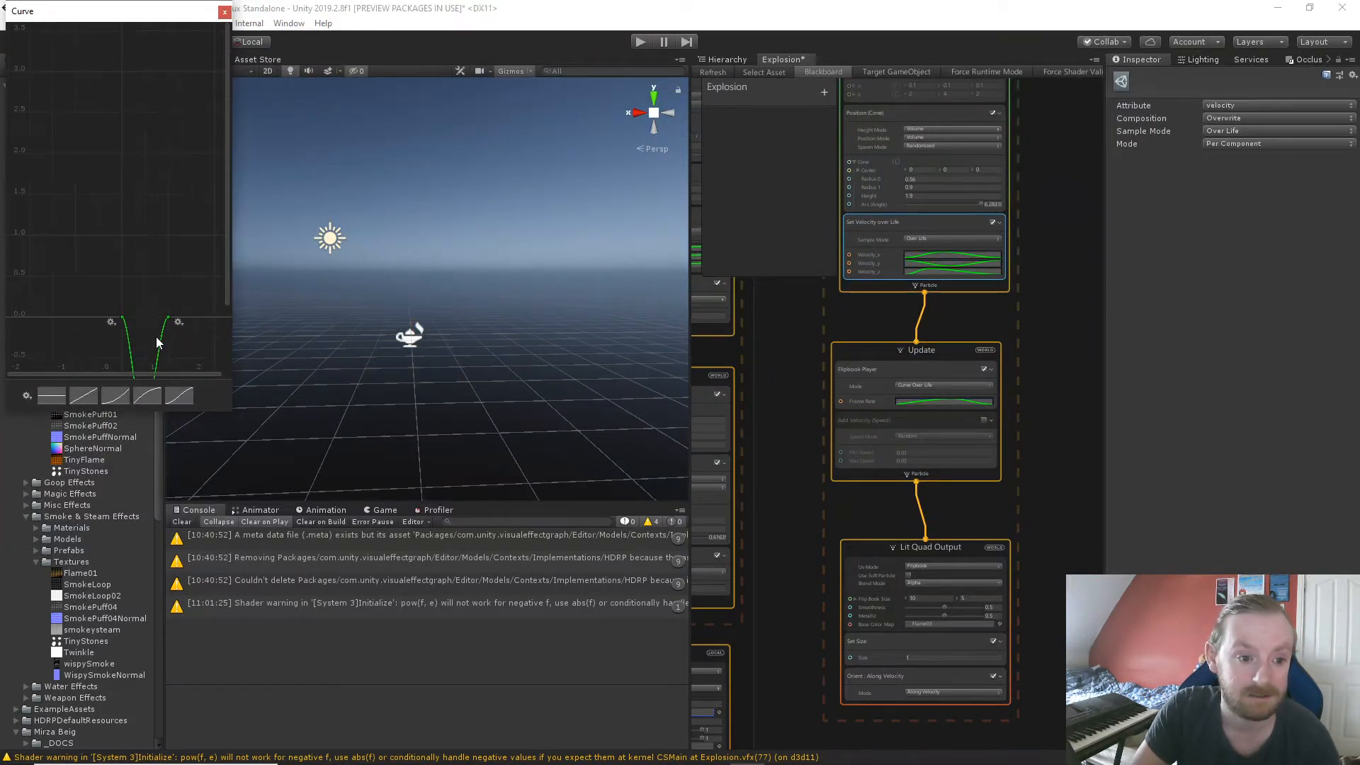
left_click_drag(136, 308, 134, 78)
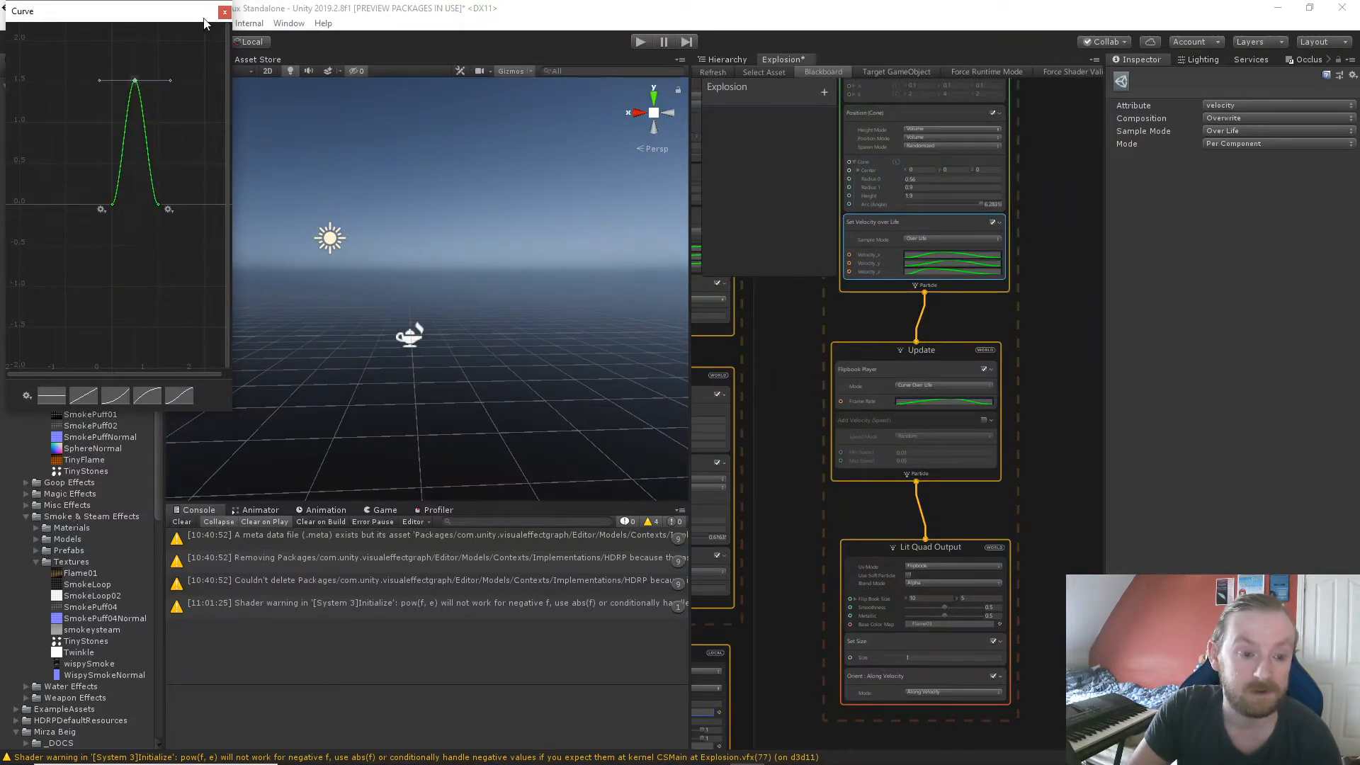
left_click(224, 11)
Select the Explosion effect in the scene and inspect the area around the emitter for particles.
left_click(413, 341)
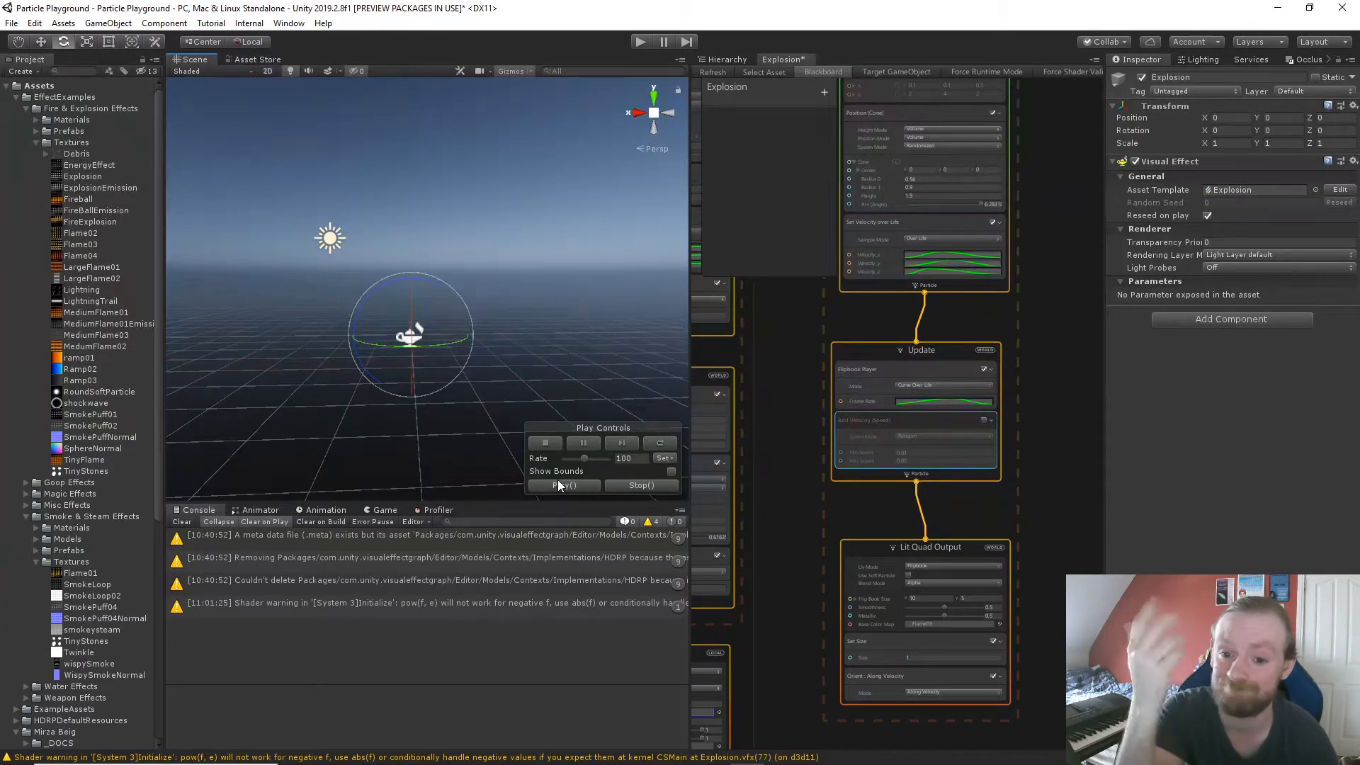
scroll(469, 343, "up", 3)
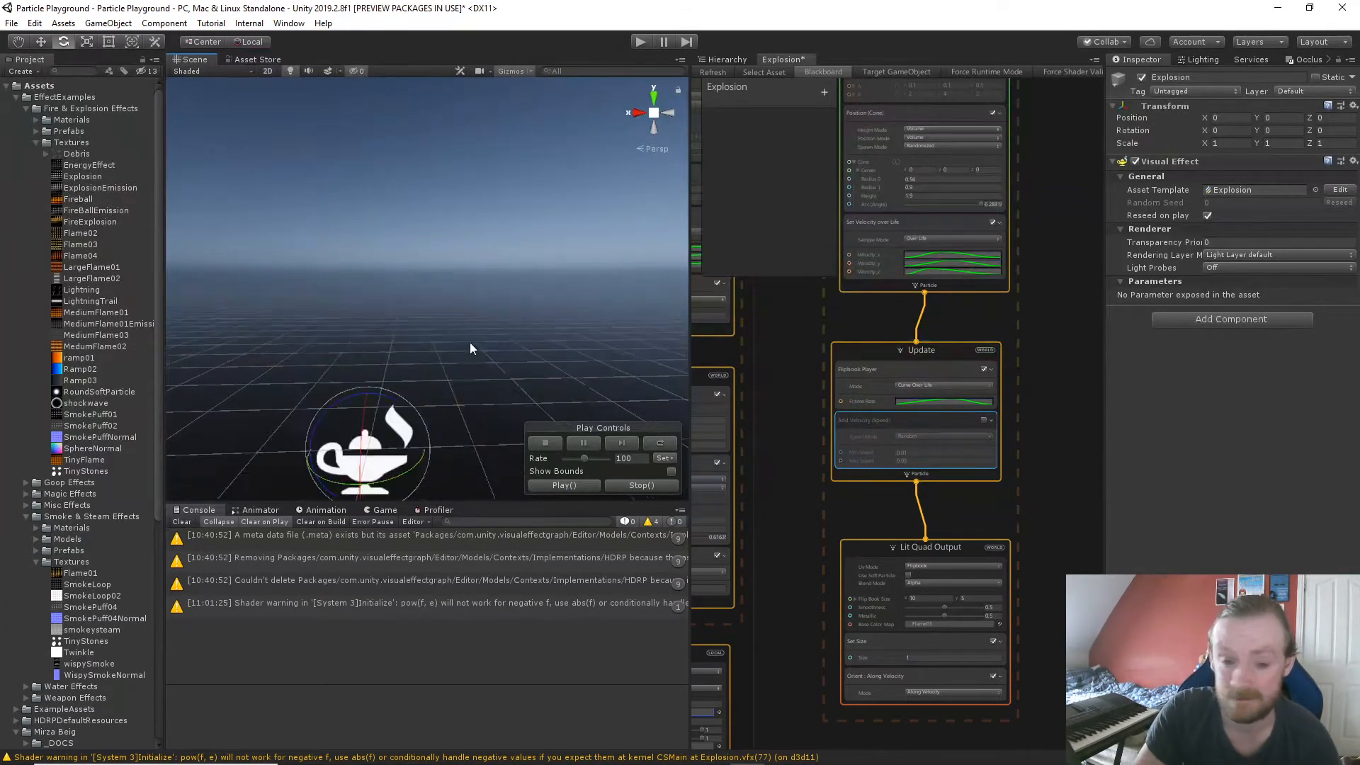
scroll(475, 386, "down", 3)
middle_click_drag(461, 411, 514, 376)
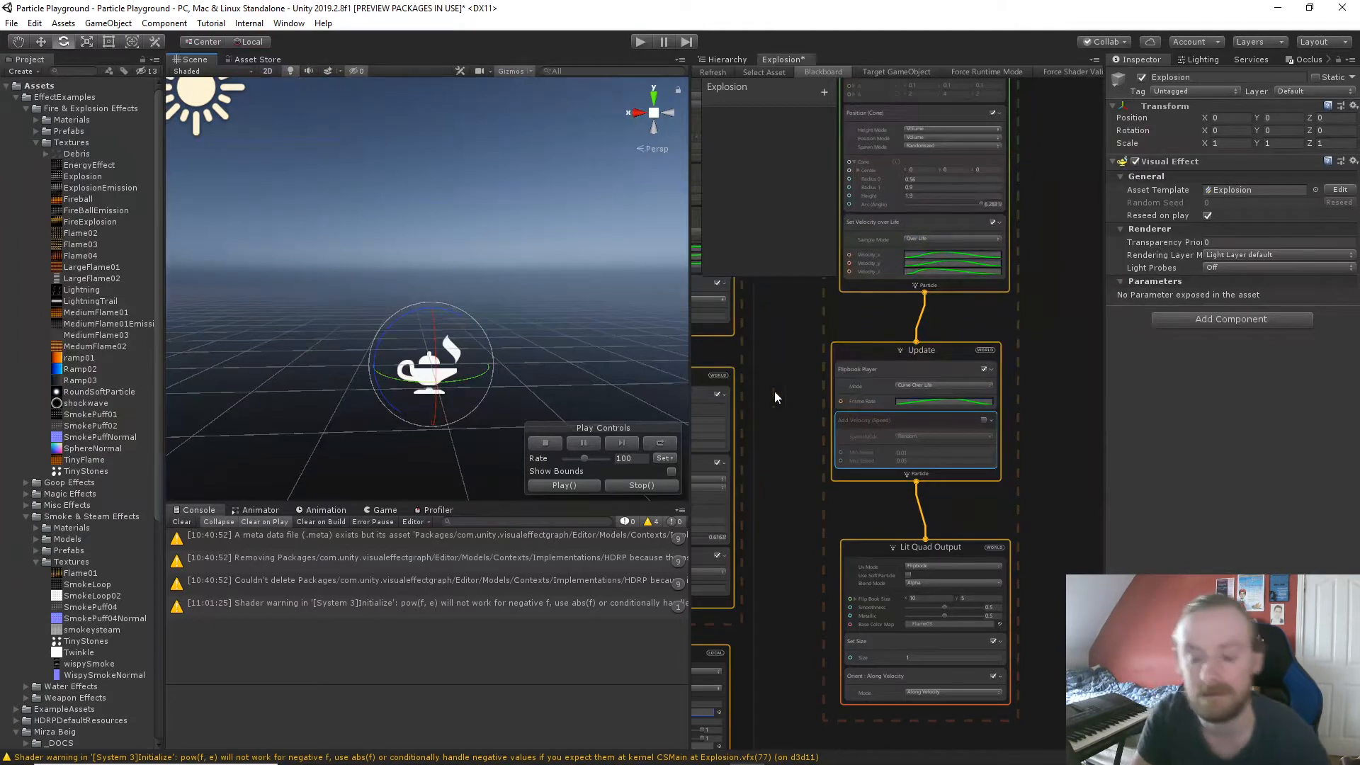
Delete the Set Velocity over Life block from the Initialize context.
scroll(921, 440, "up", 2)
middle_click_drag(1061, 308, 1060, 628)
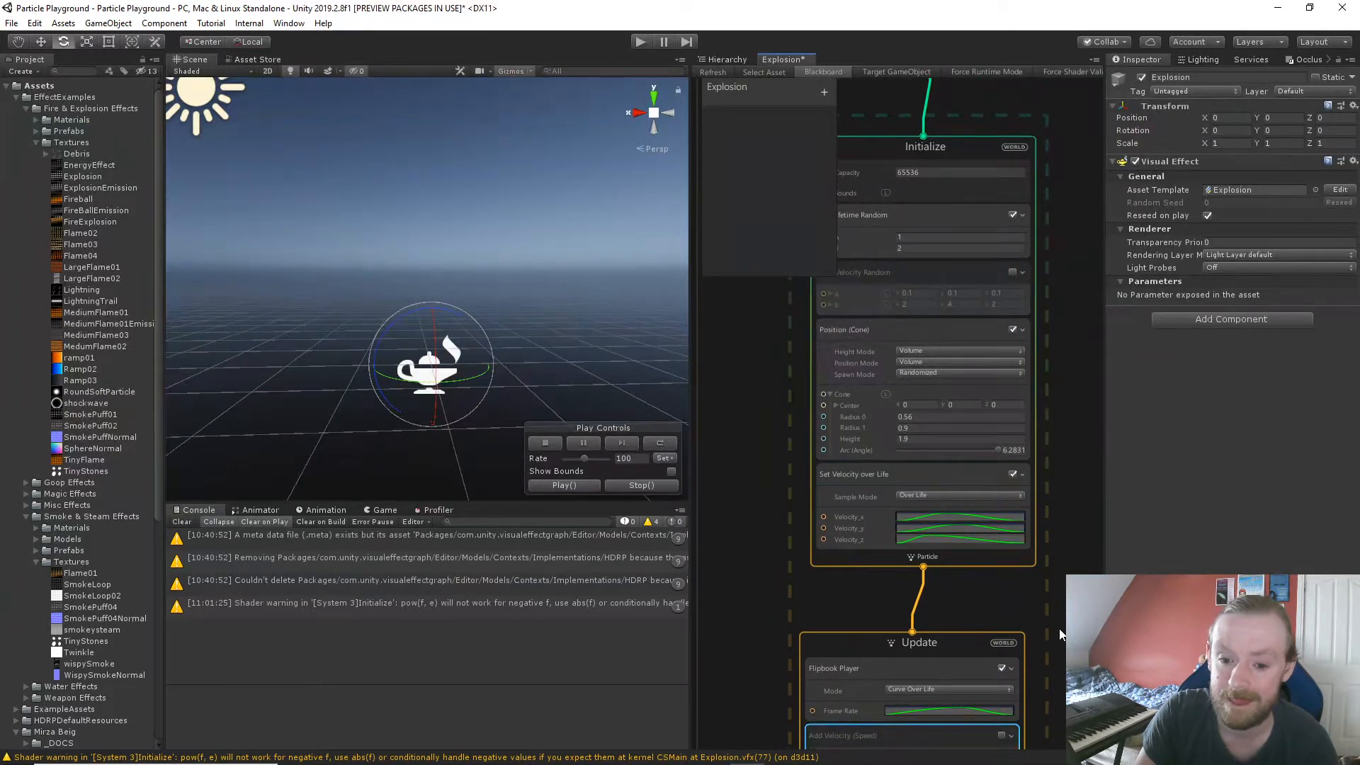
left_click(876, 480)
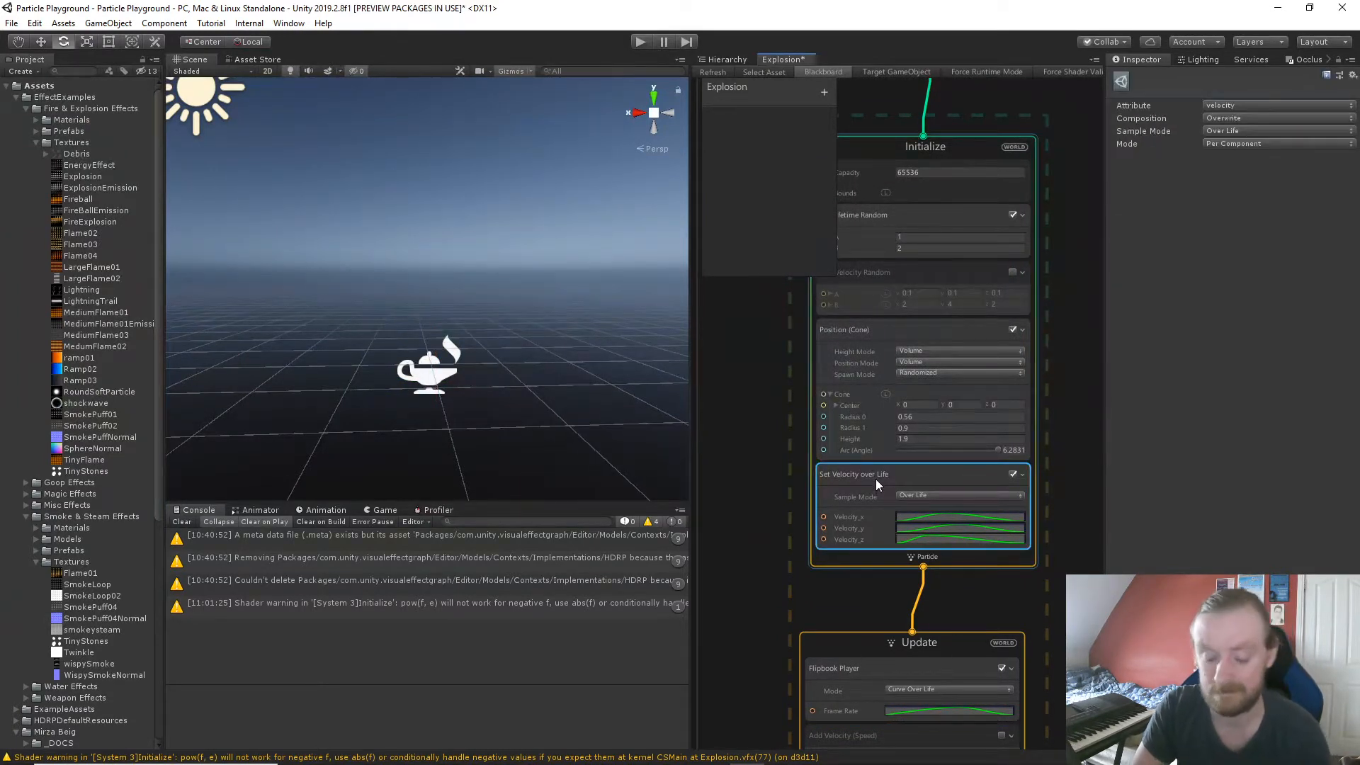
key("Delete")
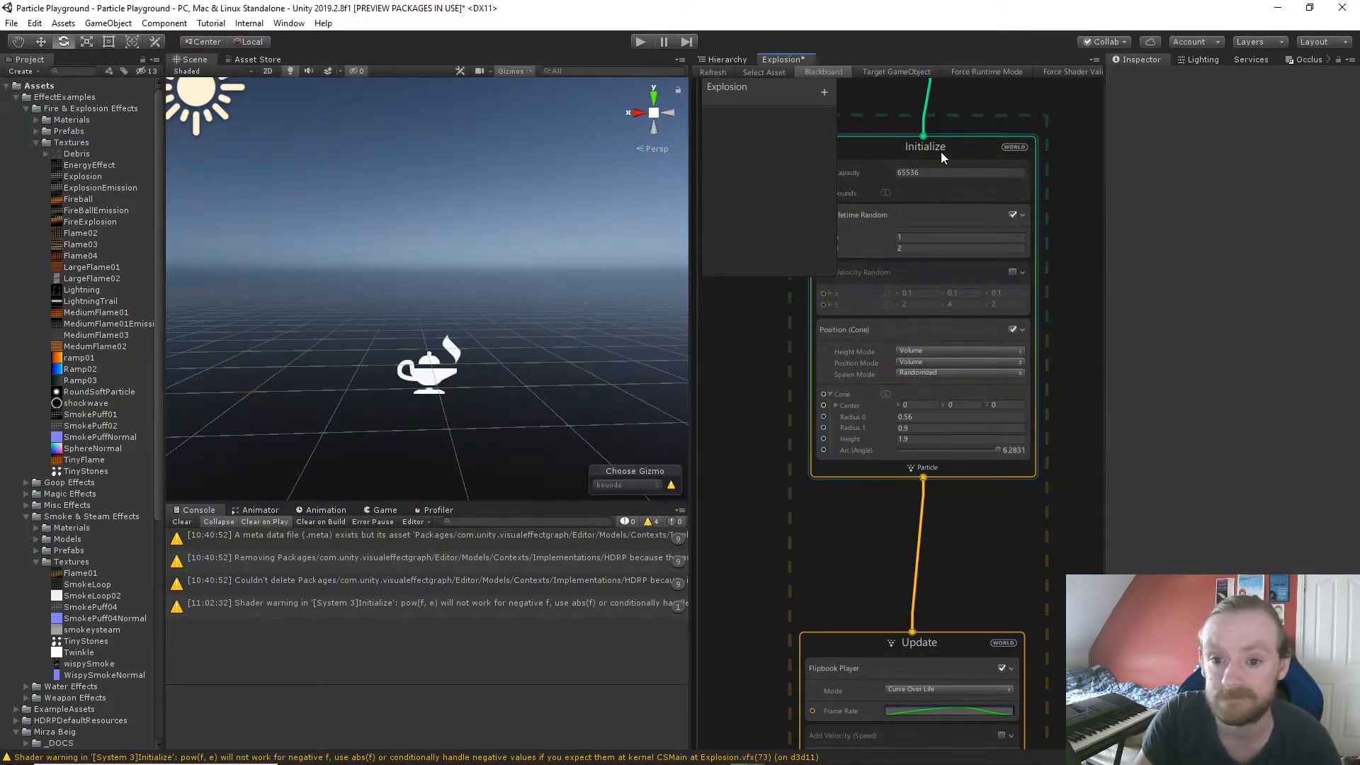
Add an Add Velocity over Life (Attribute Curve) block to the Initialize context.
left_click(942, 153)
key("space")
type("add ")
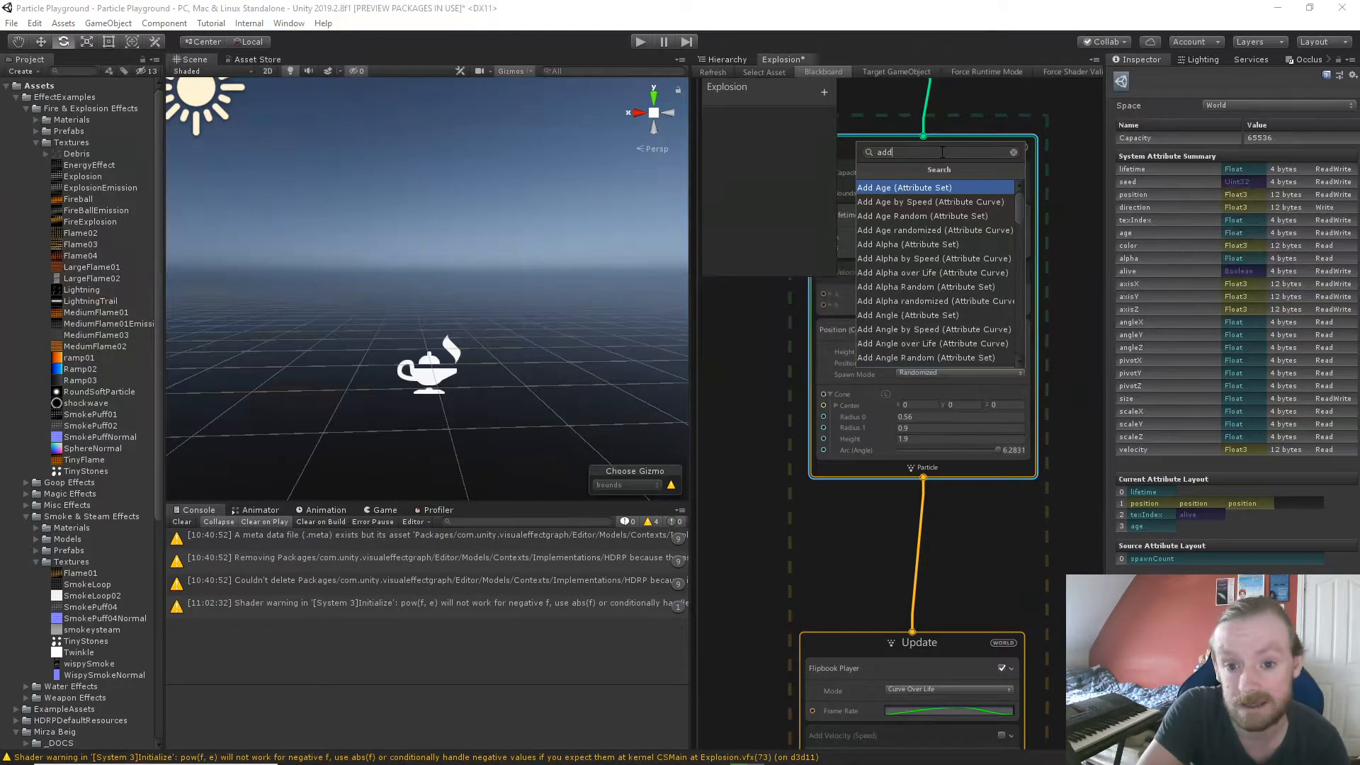
type("velo")
key("Down")
key("Down")
key("Down")
key("Down")
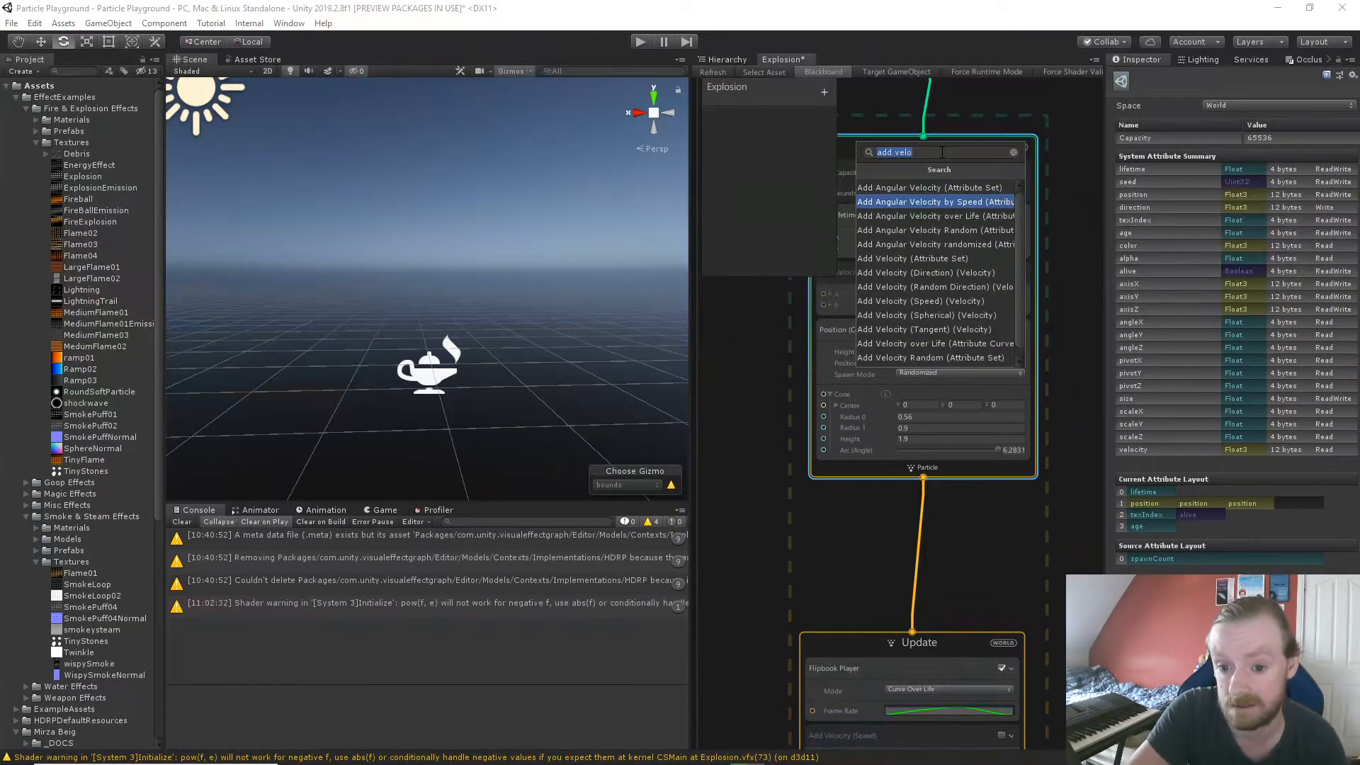
key("Down")
key("Down")
key("Down")
key("Down")
key("Down")
key("Down")
key("Down")
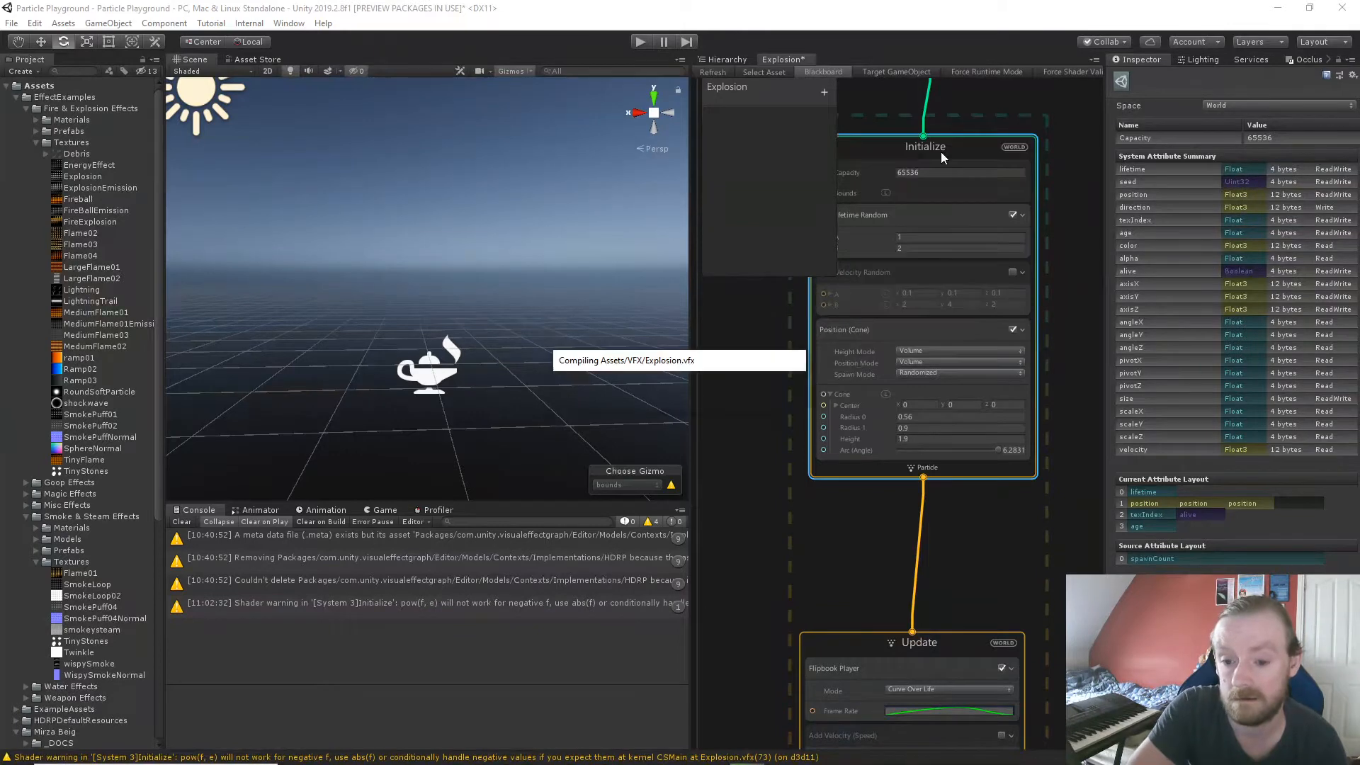
key("Return")
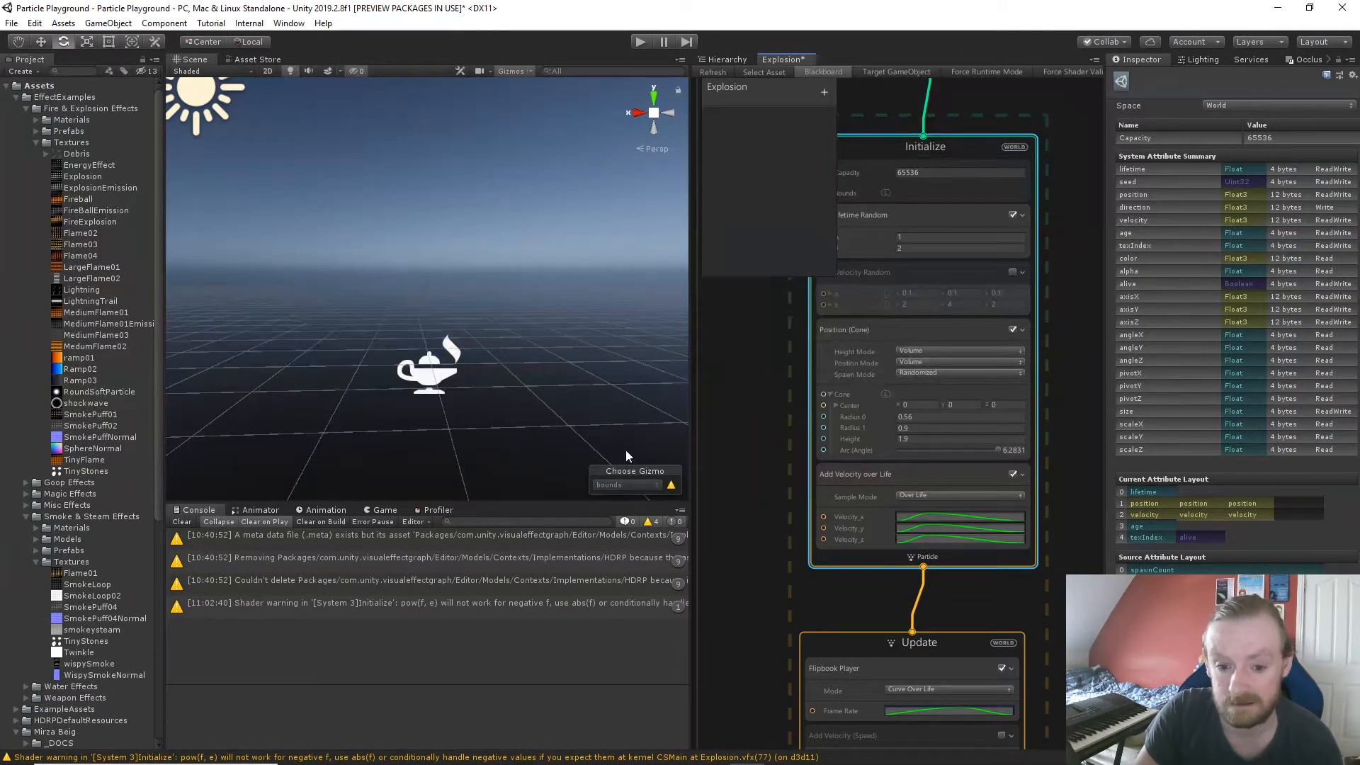
Select the Explosion effect again and check the scene for particles using the new velocity block.
left_click(434, 383)
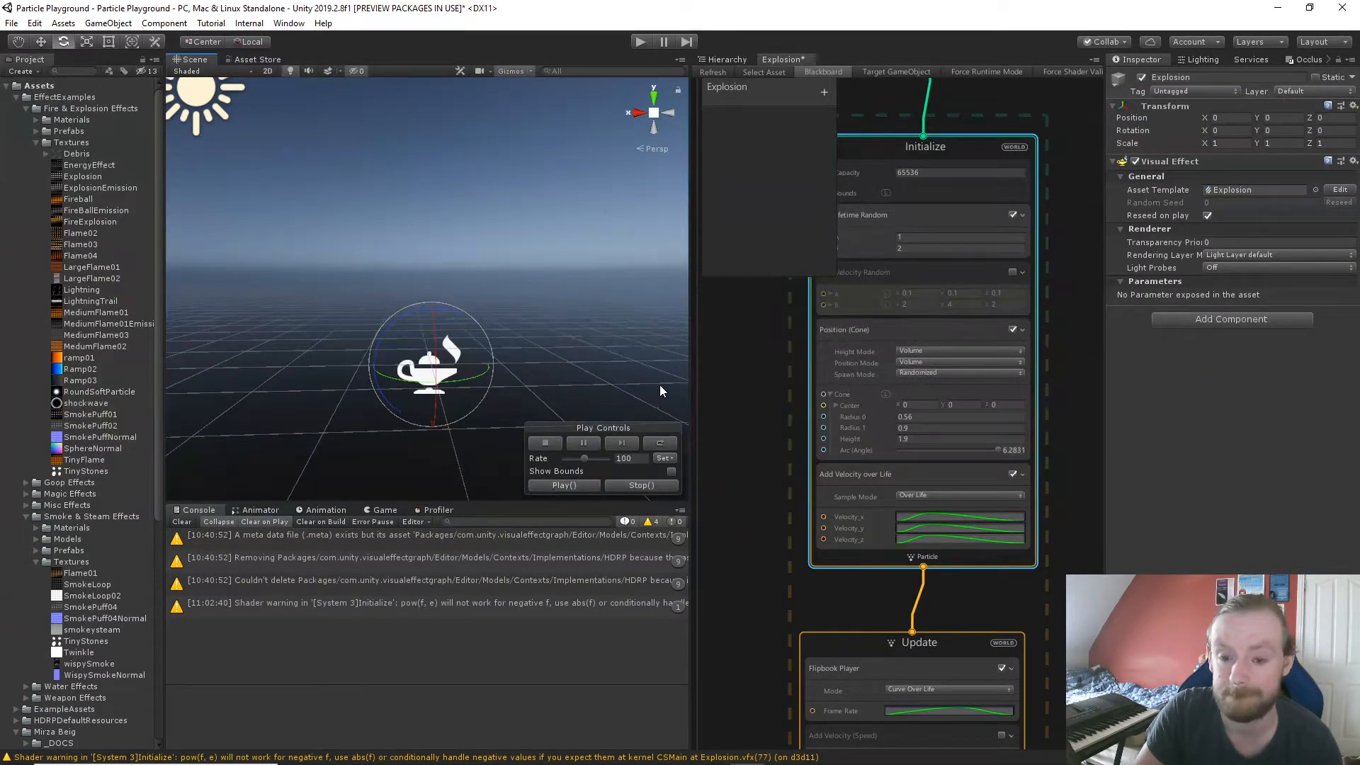
scroll(748, 471, "down", 3)
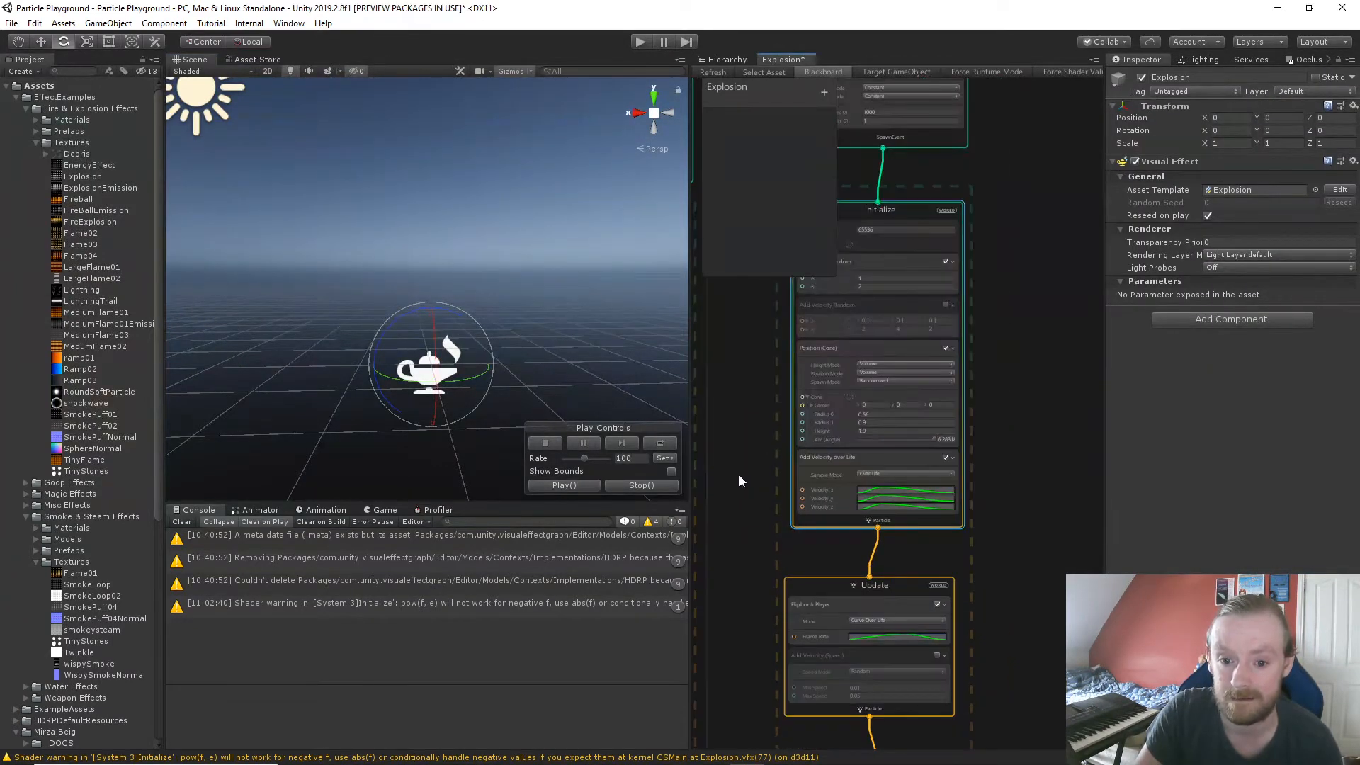
middle_click_drag(739, 475, 788, 414)
right_click_drag(553, 360, 535, 361)
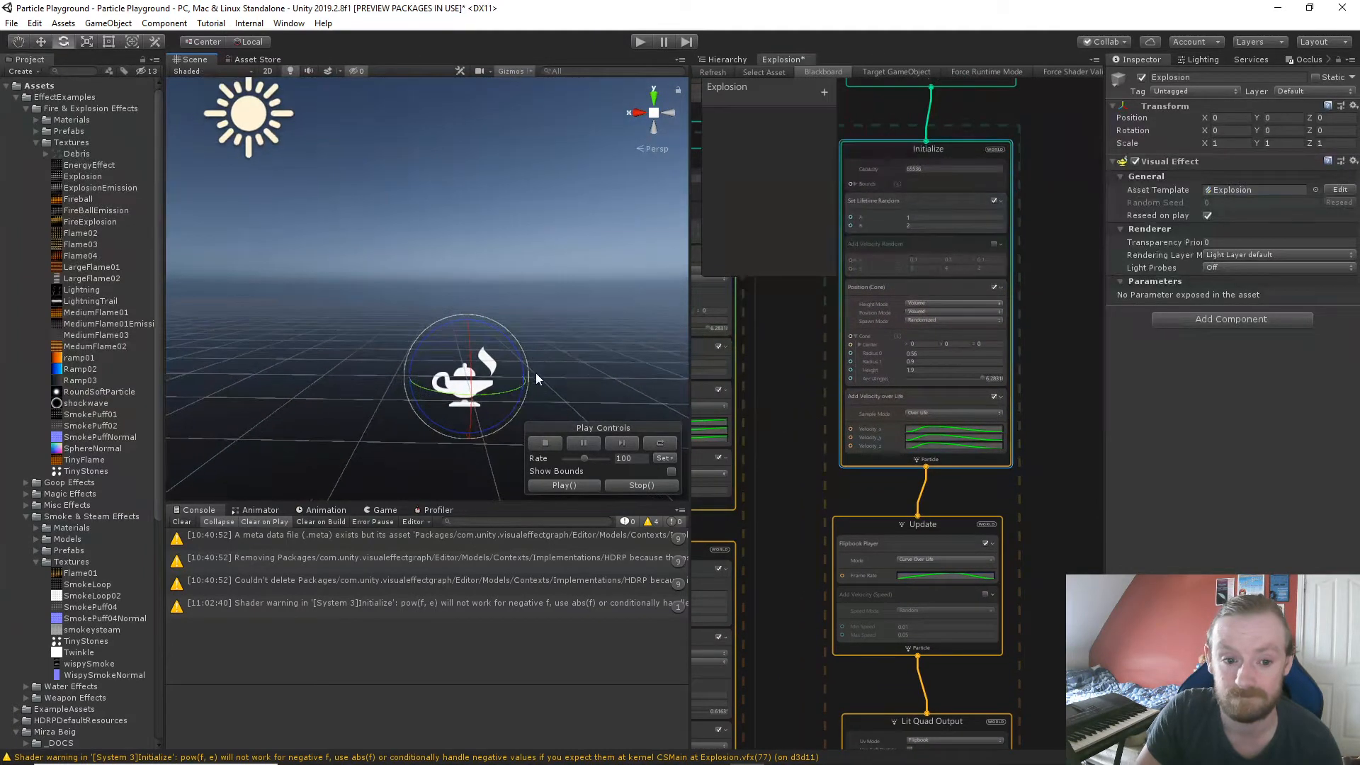
middle_click_drag(536, 372, 534, 369)
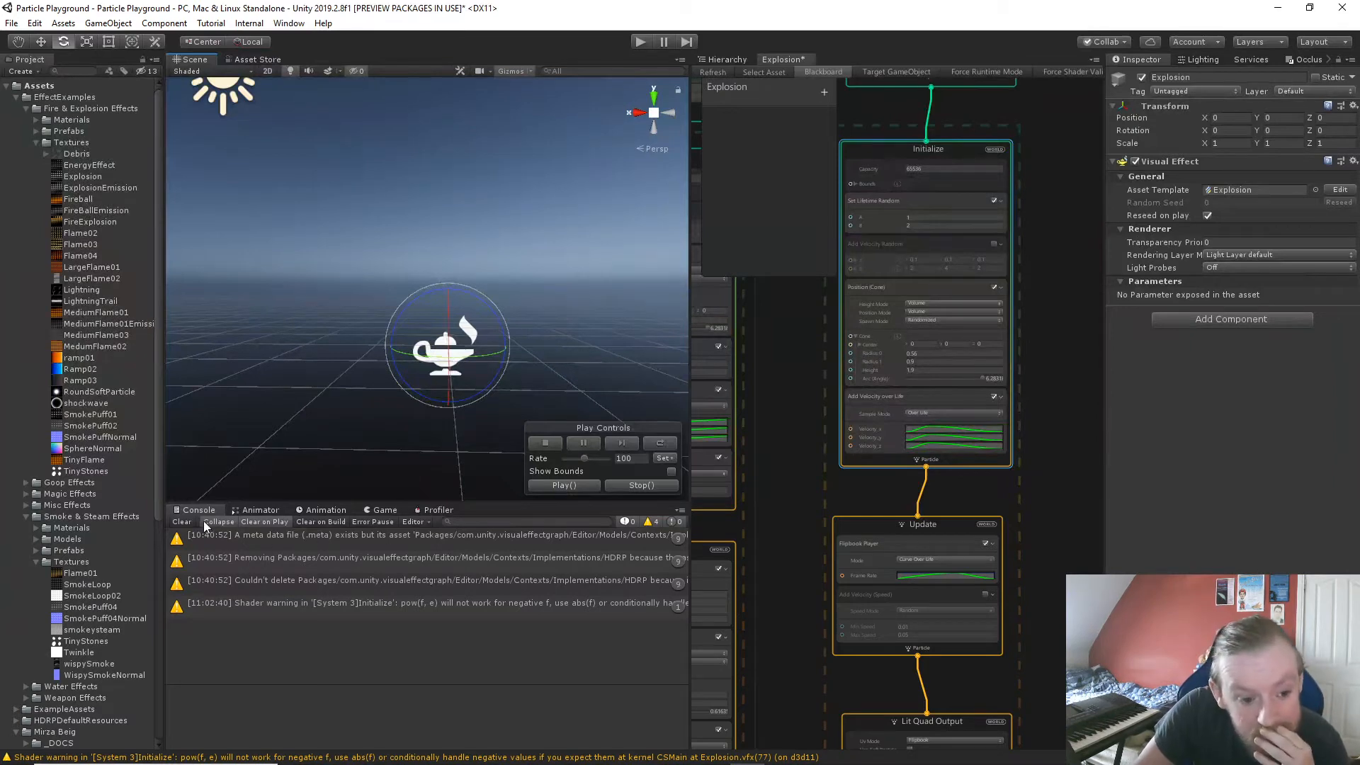
Clear the console messages, then replay the Explosion effect and examine the scene and the particle system's contexts.
left_click(181, 521)
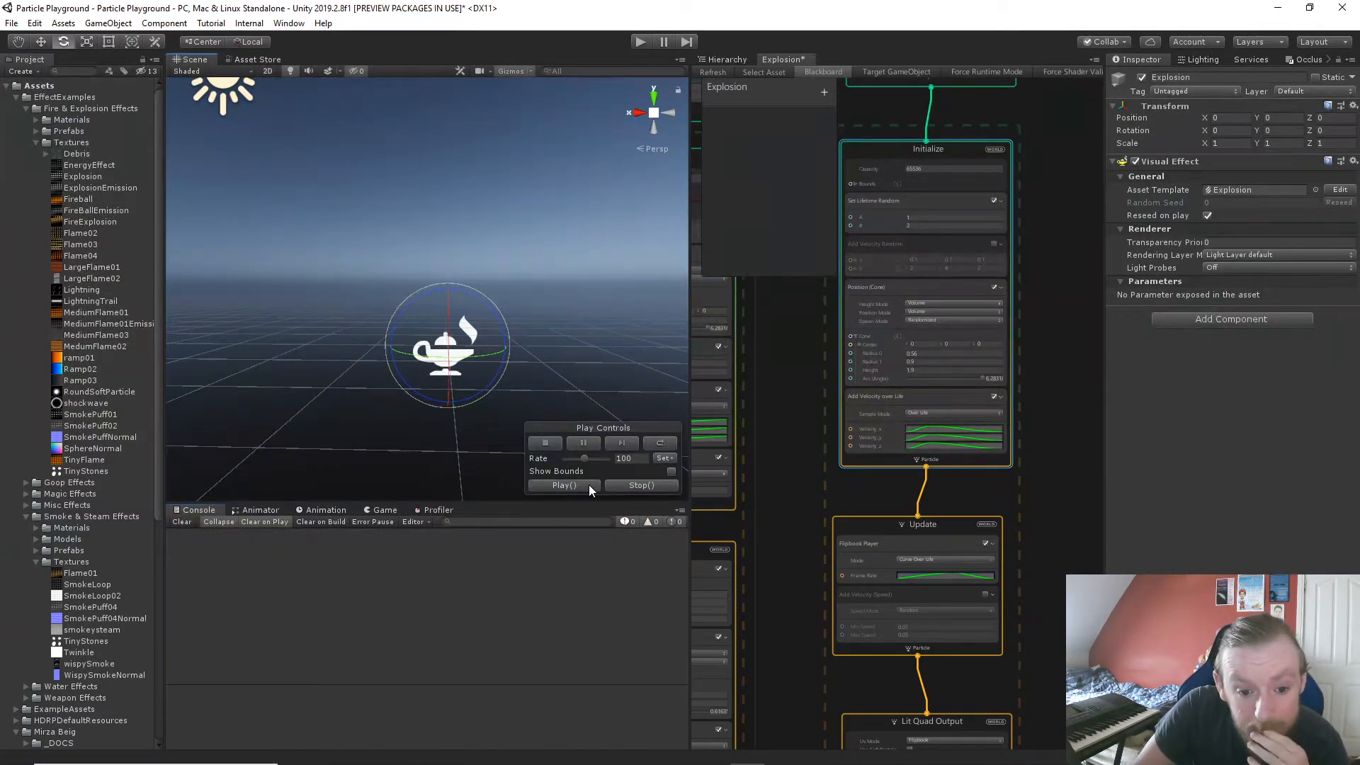
scroll(546, 403, "down", 4)
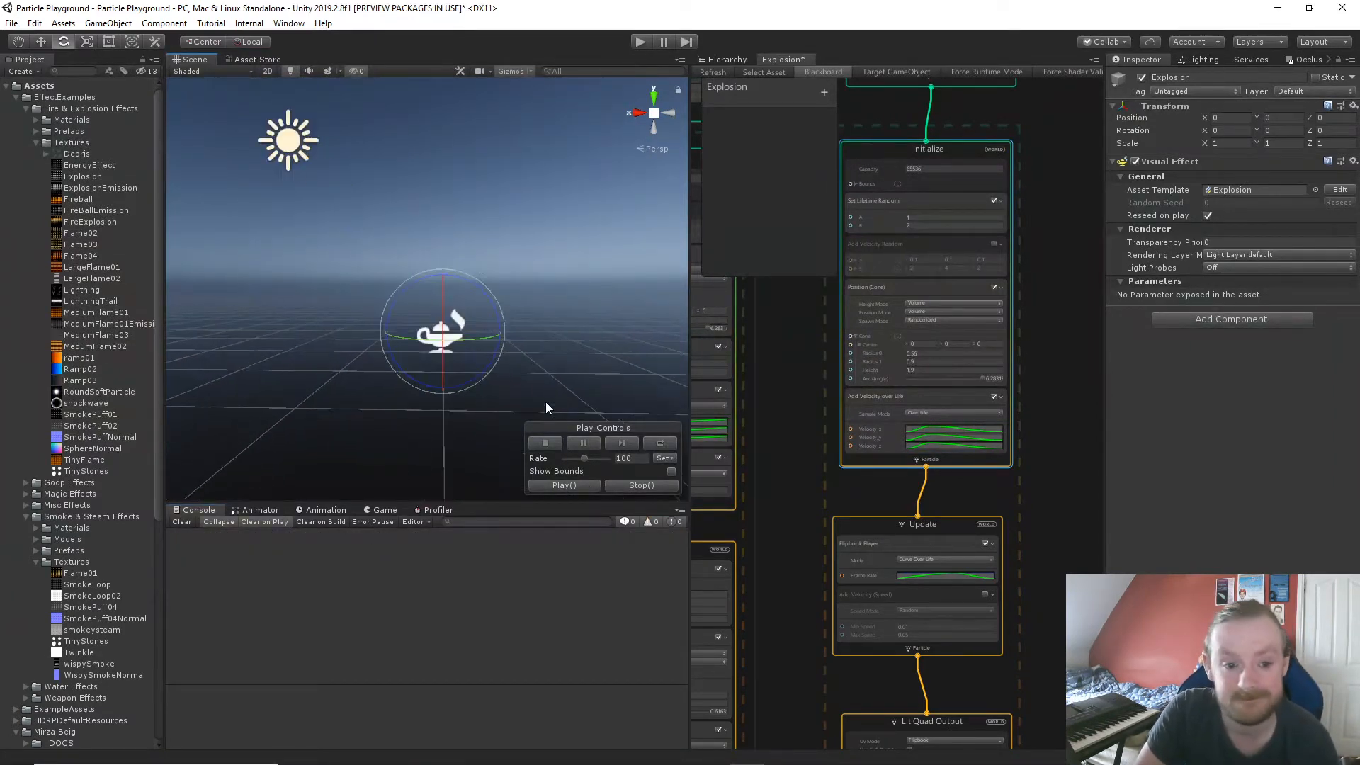
scroll(546, 403, "up", 5)
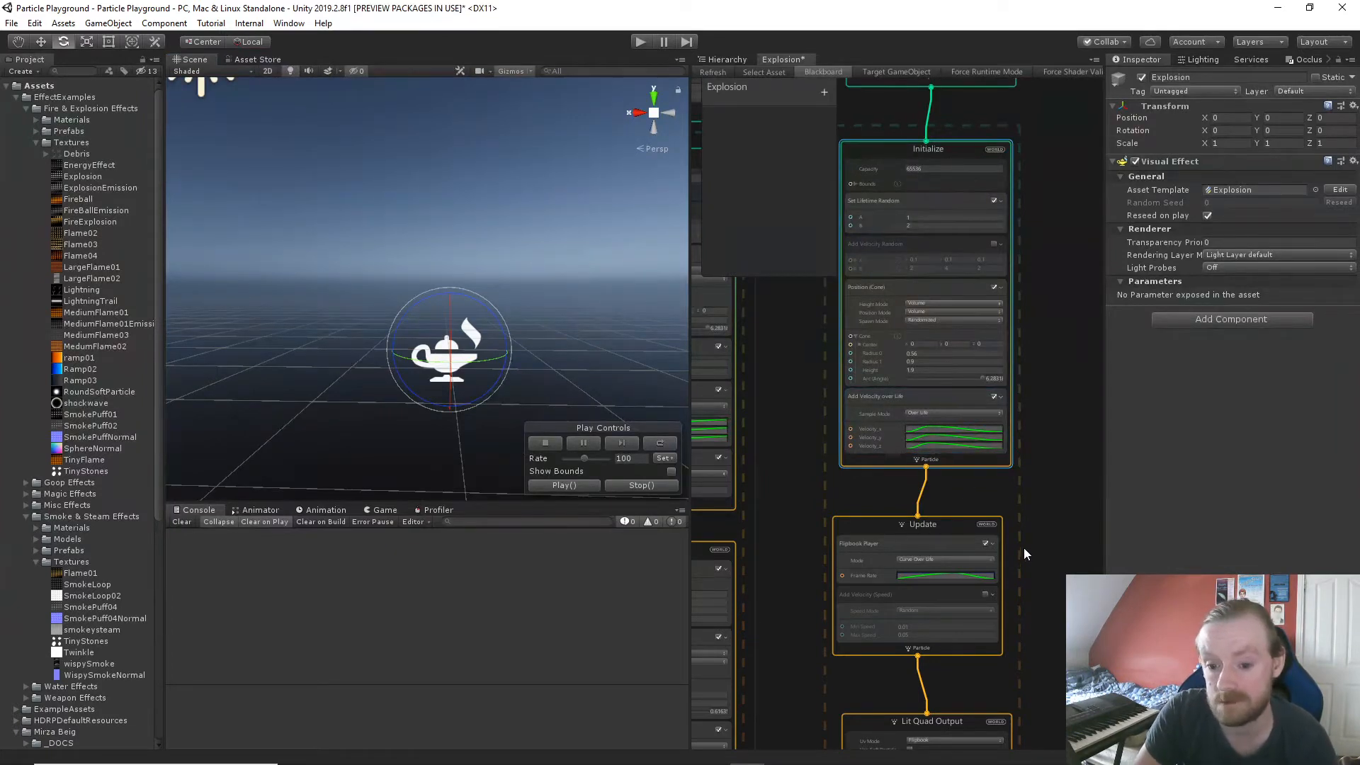
middle_click_drag(1023, 547, 1042, 318)
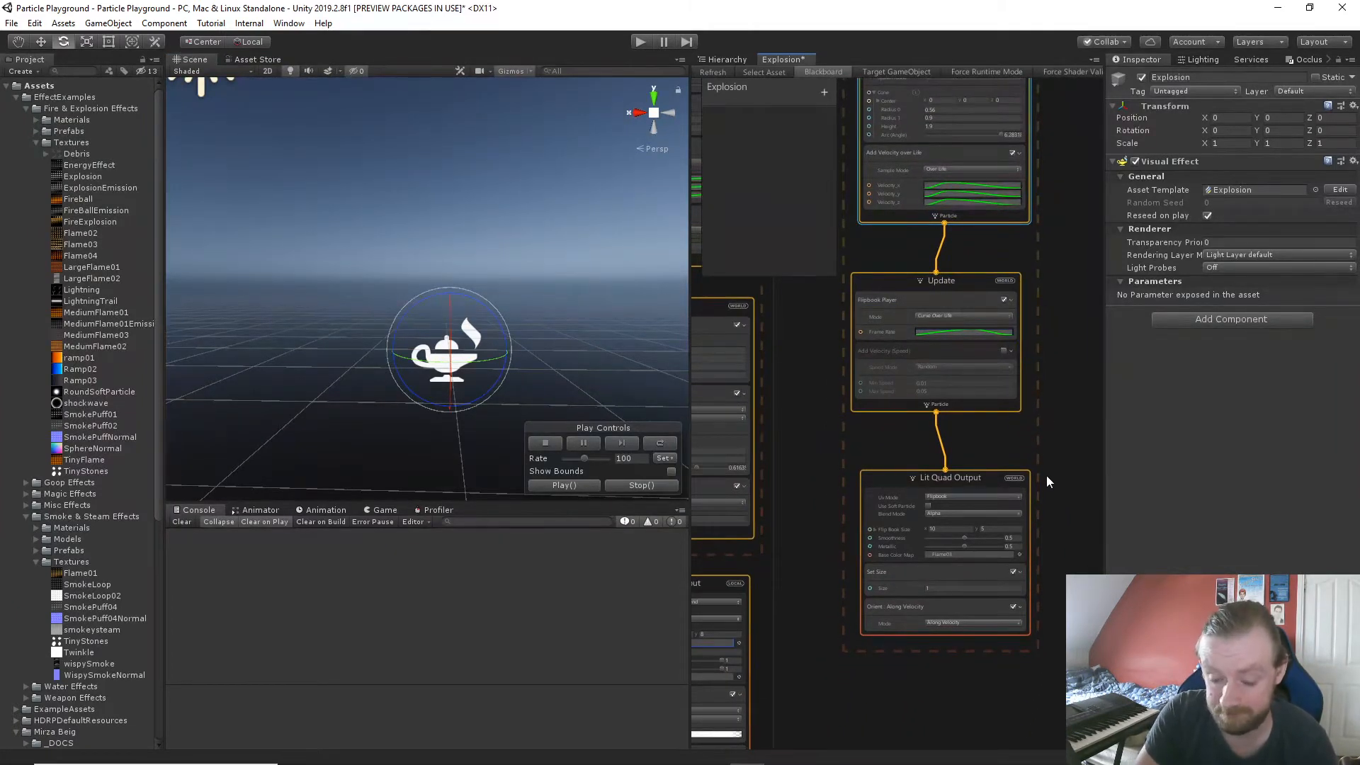
left_click(564, 487)
scroll(882, 392, "down", 3)
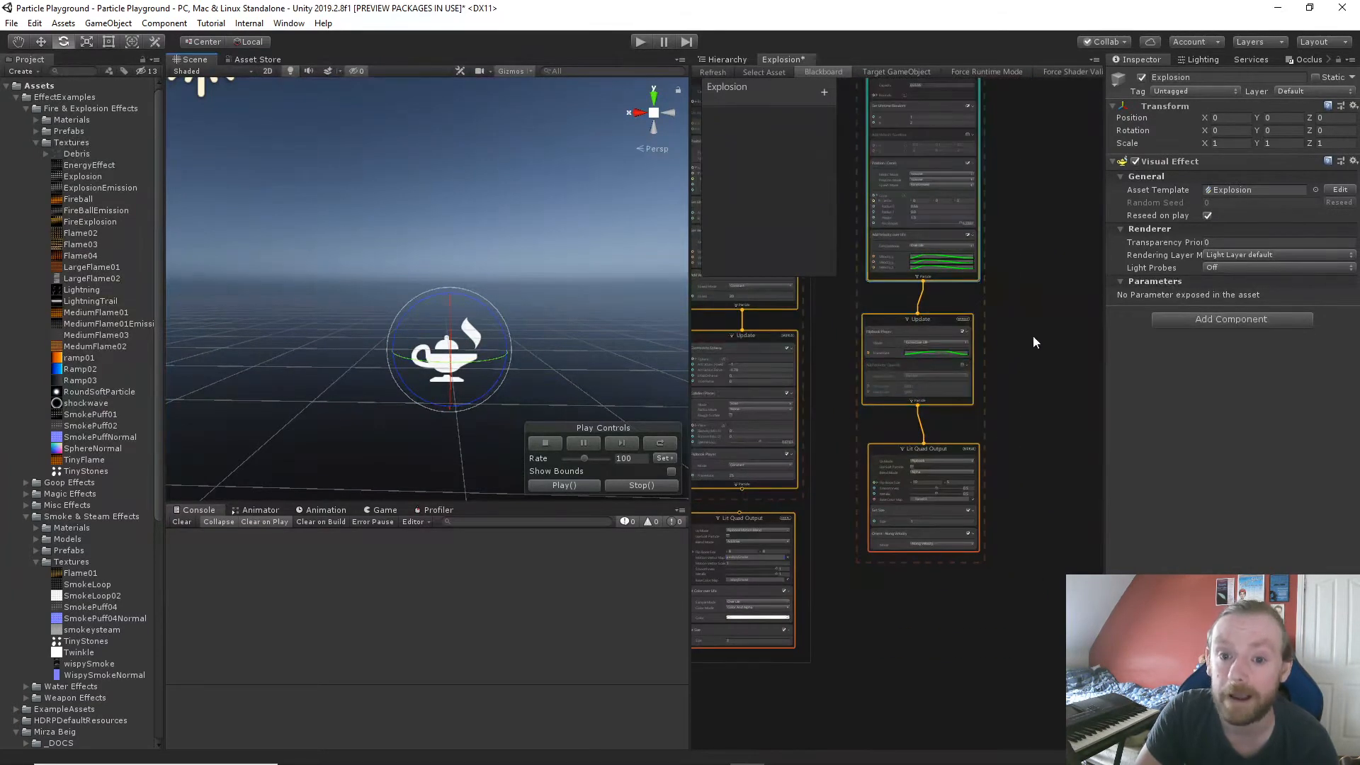
scroll(1031, 358, "up", 4)
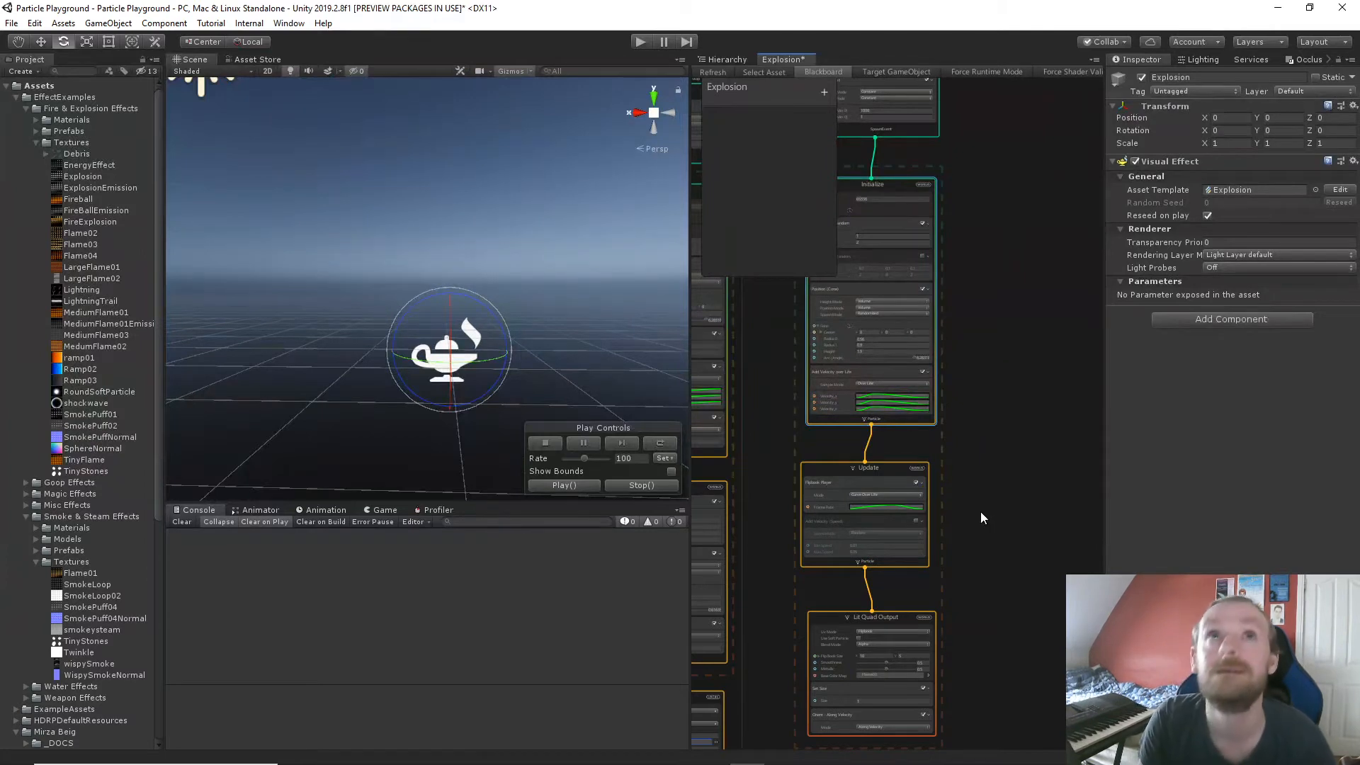
left_click(559, 486)
scroll(1018, 568, "up", 5)
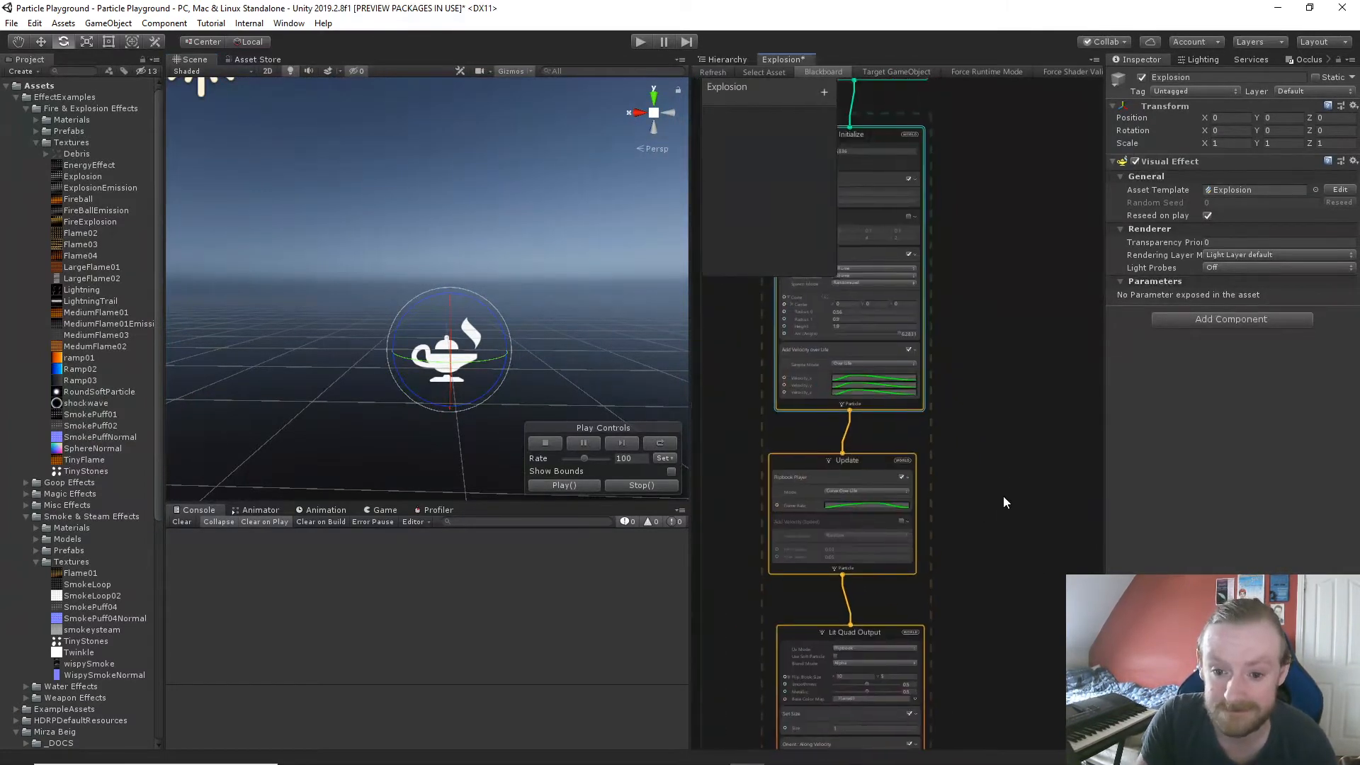
Add an Add Velocity (Attribute Set) block to the Lit Quad Output context.
middle_click_drag(1011, 722, 1016, 282)
left_click(815, 397)
key("space")
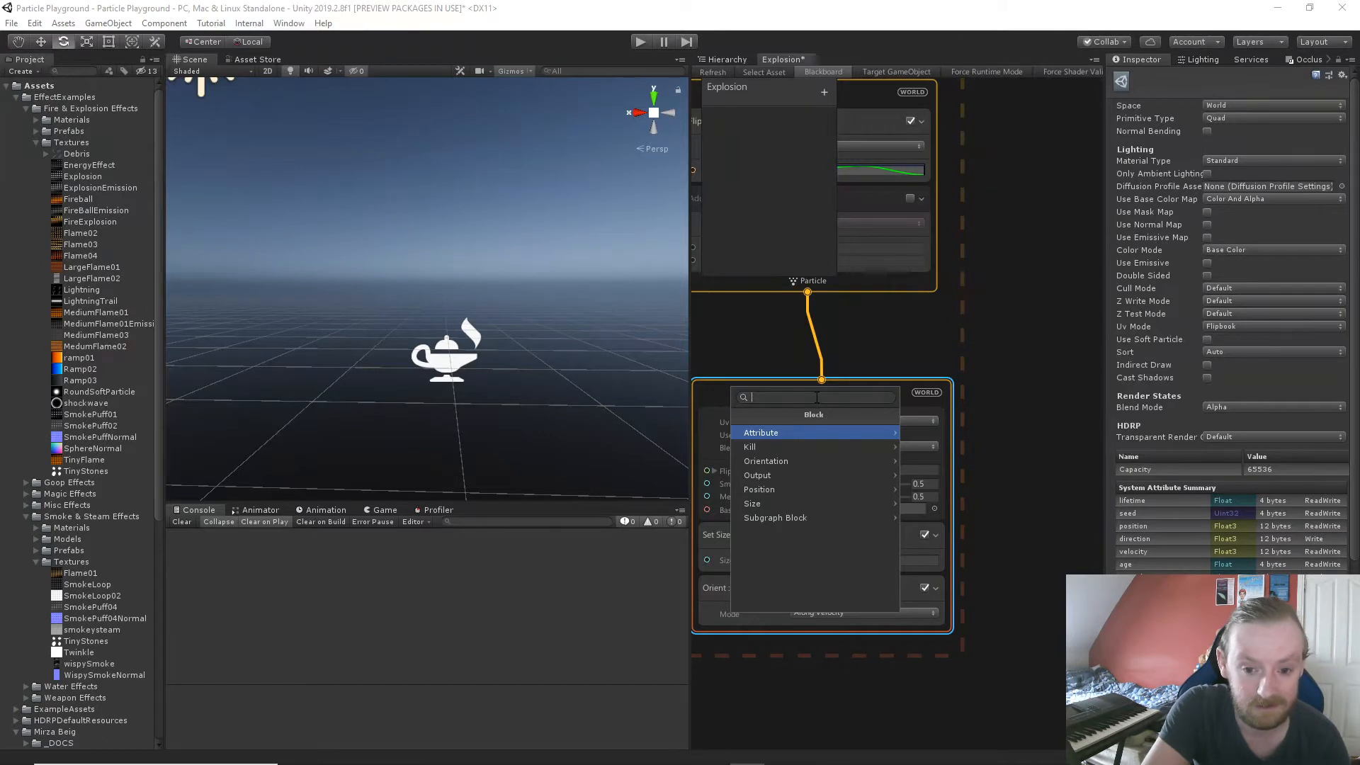
type("ad")
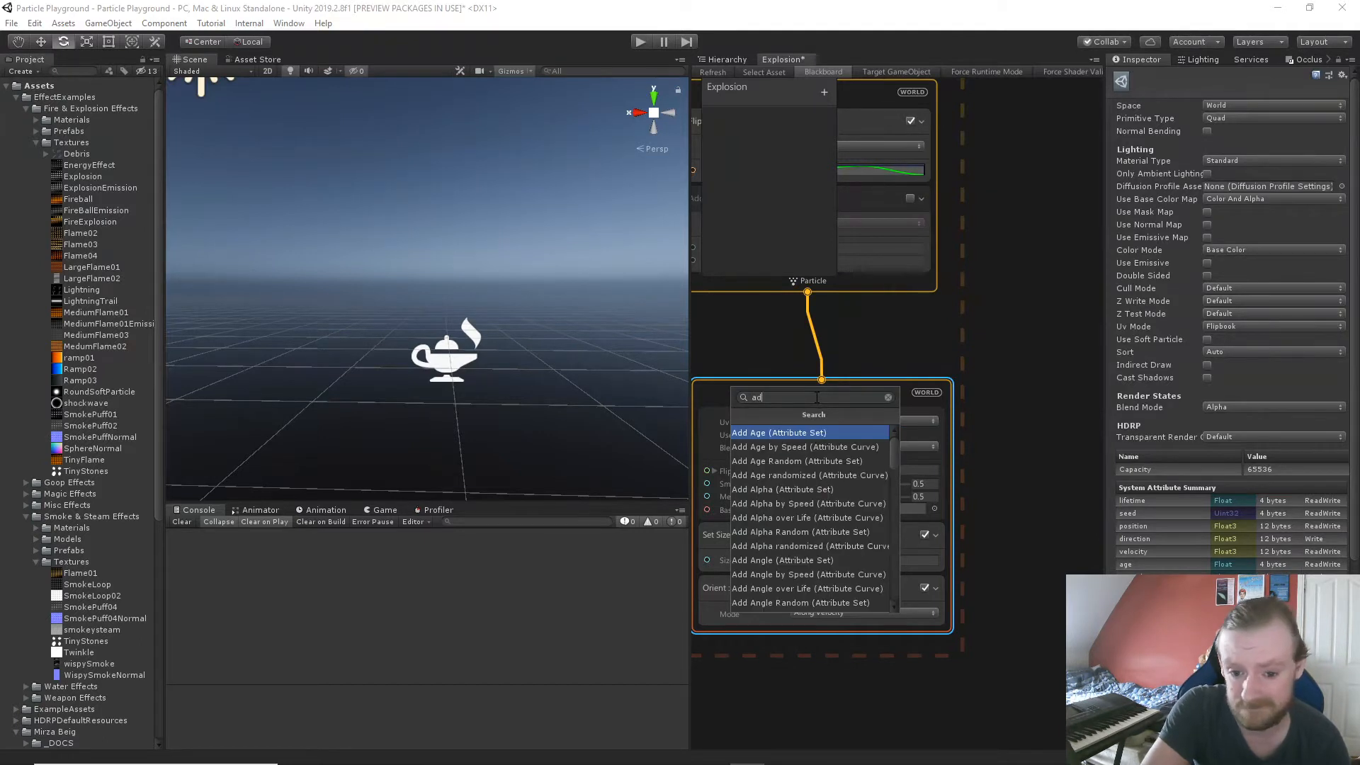
type("d ")
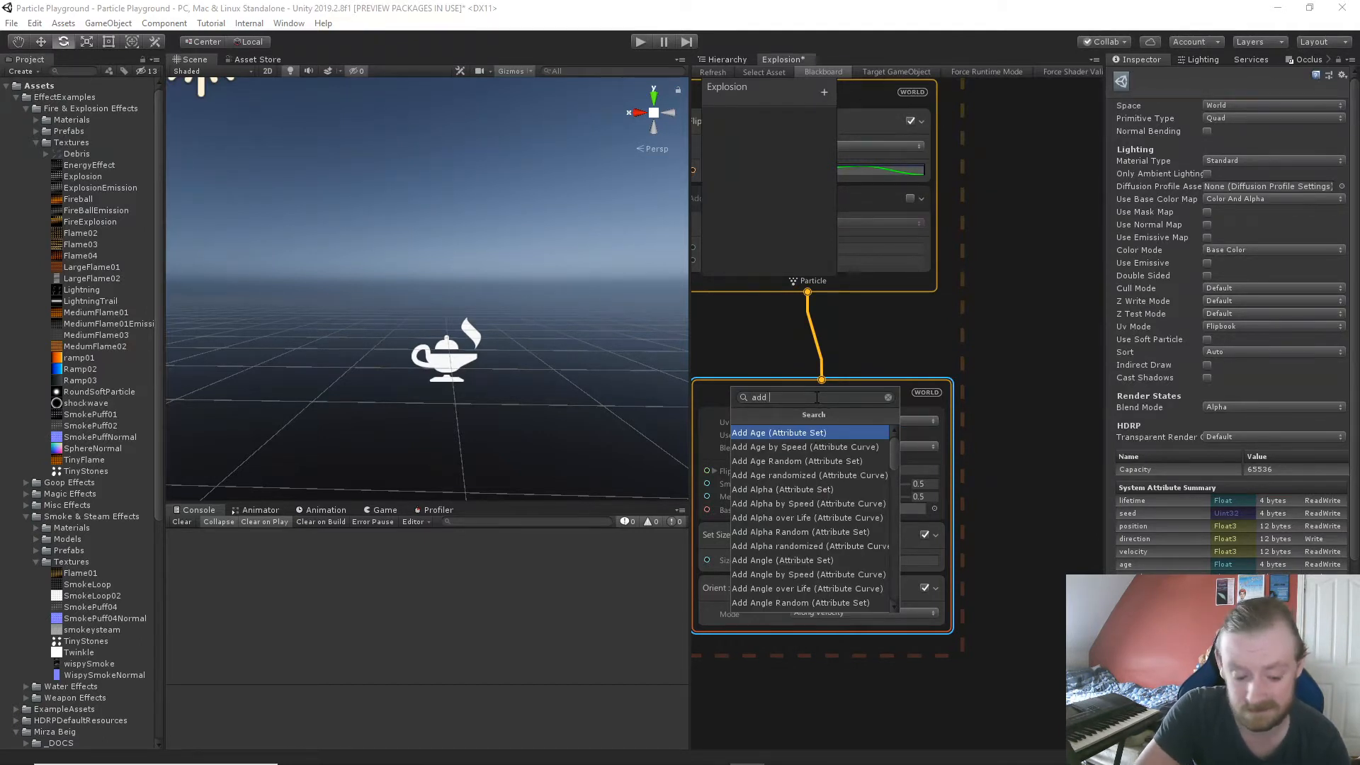
type("ve")
key("Down")
key("Down")
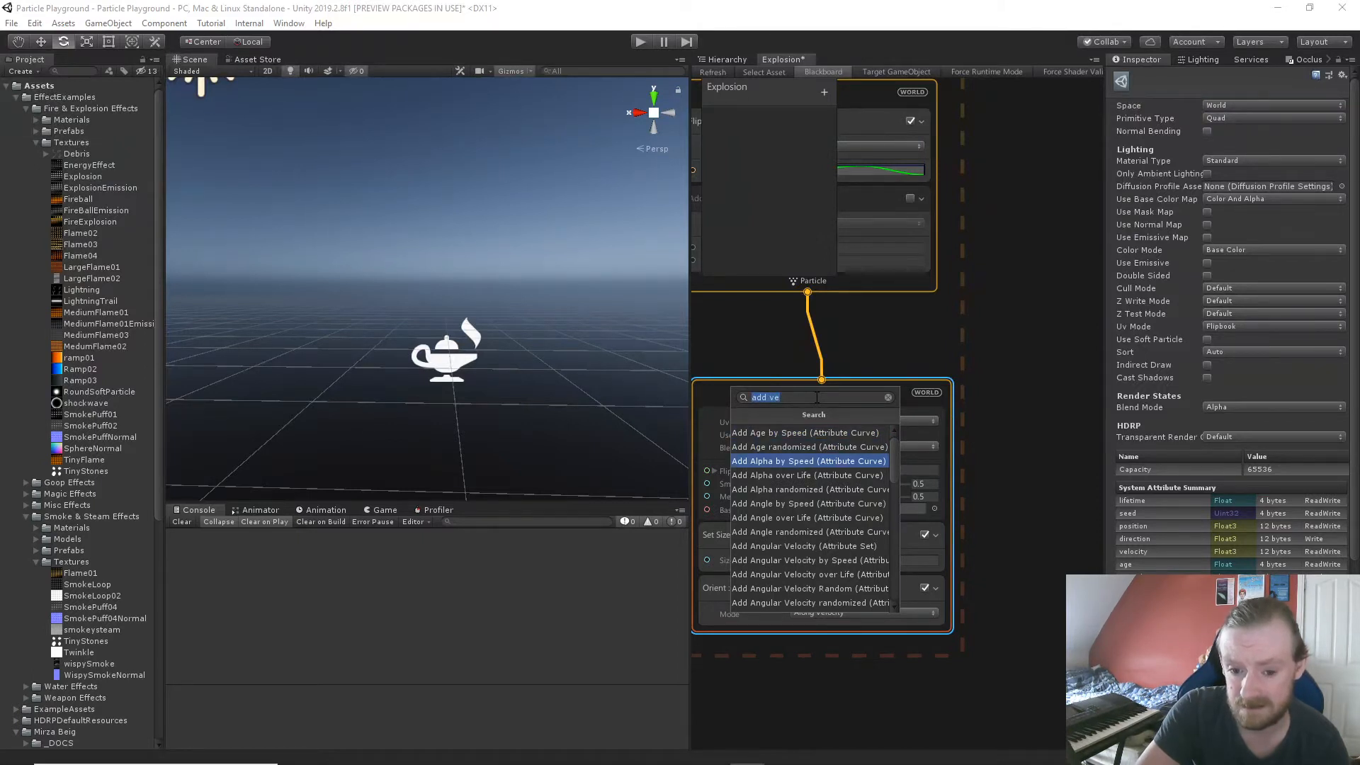
key("Down")
key("Down")
key("Down")
key("Down")
key("Down")
key("Down")
key("Down")
key("Down")
key("Down")
key("Down")
key("Down")
key("Down")
key("Down")
key("Down")
key("Down")
key("Down")
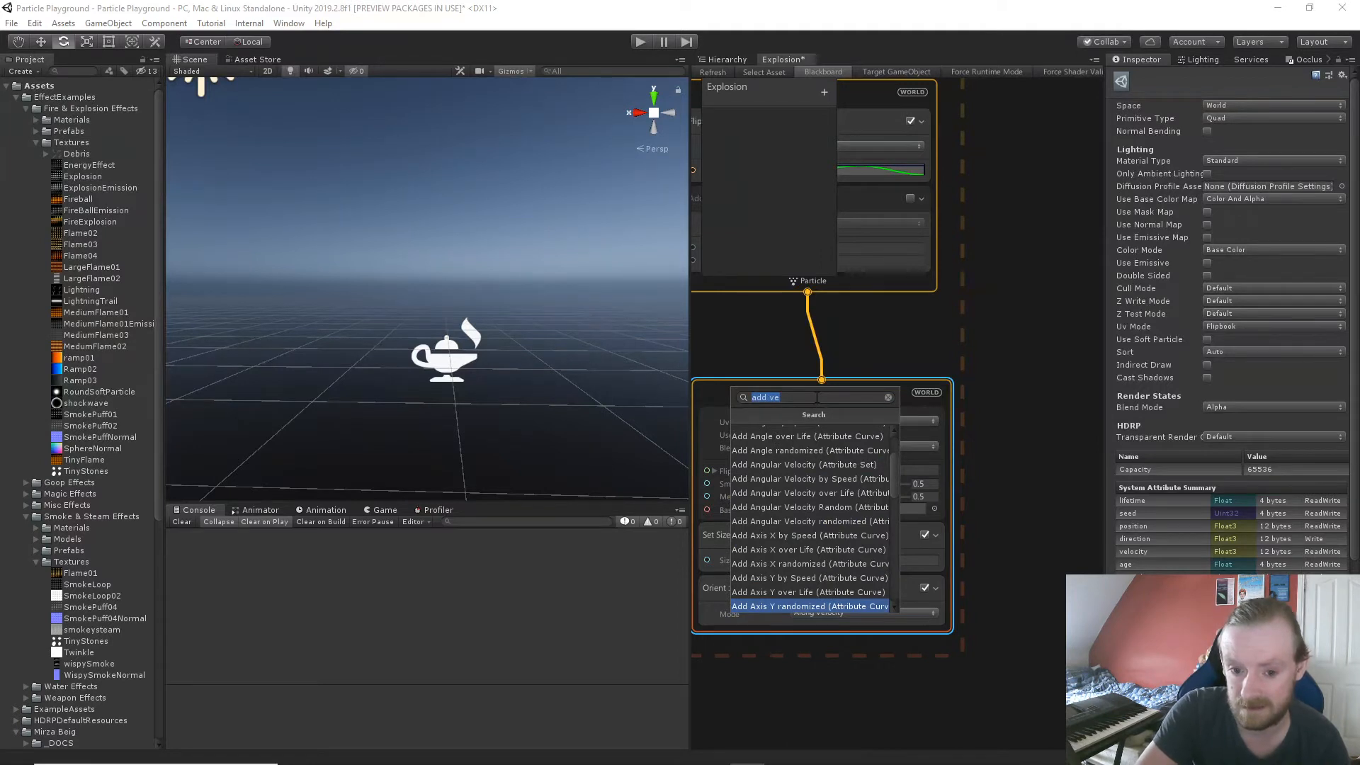
key("Down")
key("Down")
key("Down")
key("Down")
key("Down")
key("Down")
key("Down")
key("Down")
key("Down")
key("Down")
key("Down")
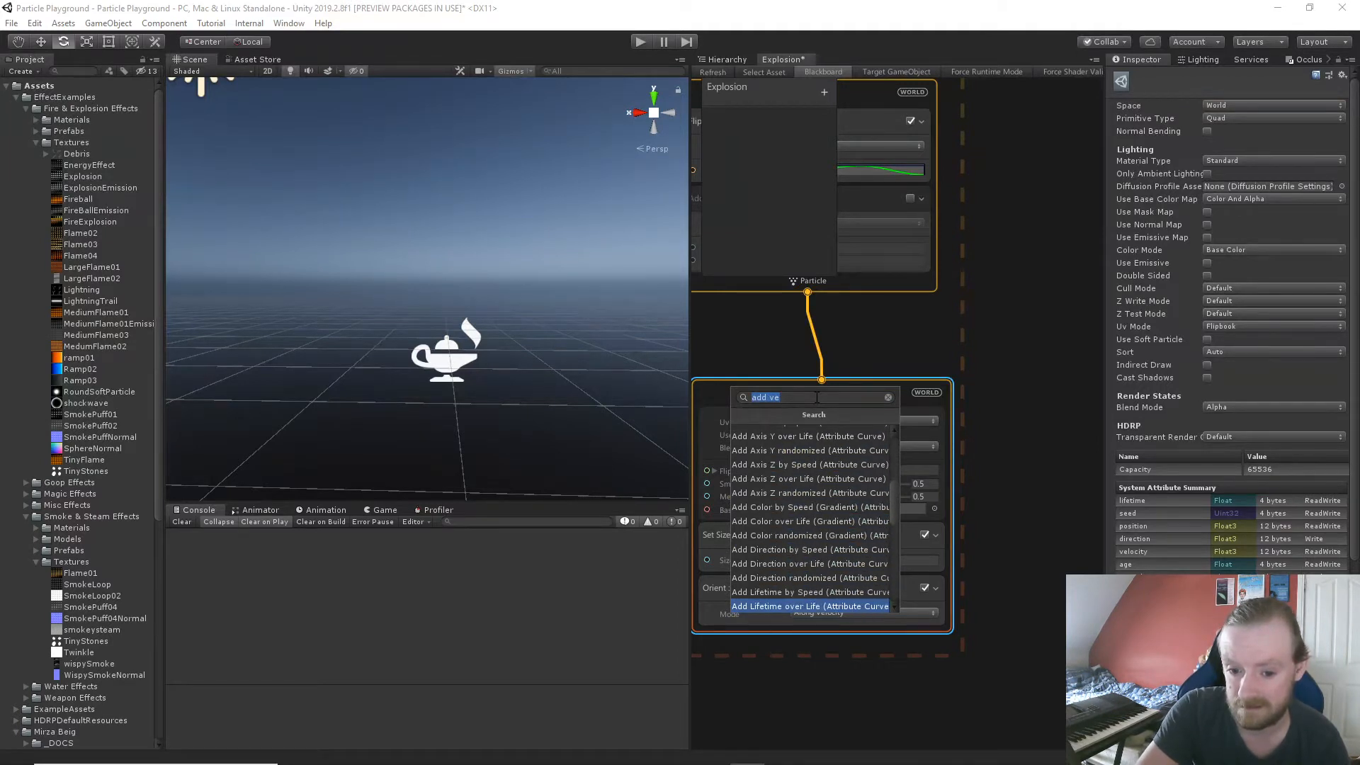
key("Up")
key("Up")
key("Up")
key("Up")
key("Up")
key("Up")
key("Up")
key("Up")
key("Up")
key("Up")
key("Up")
key("Up")
key("Up")
key("Up")
key("Up")
key("Up")
key("Up")
key("Up")
key("Up")
key("Up")
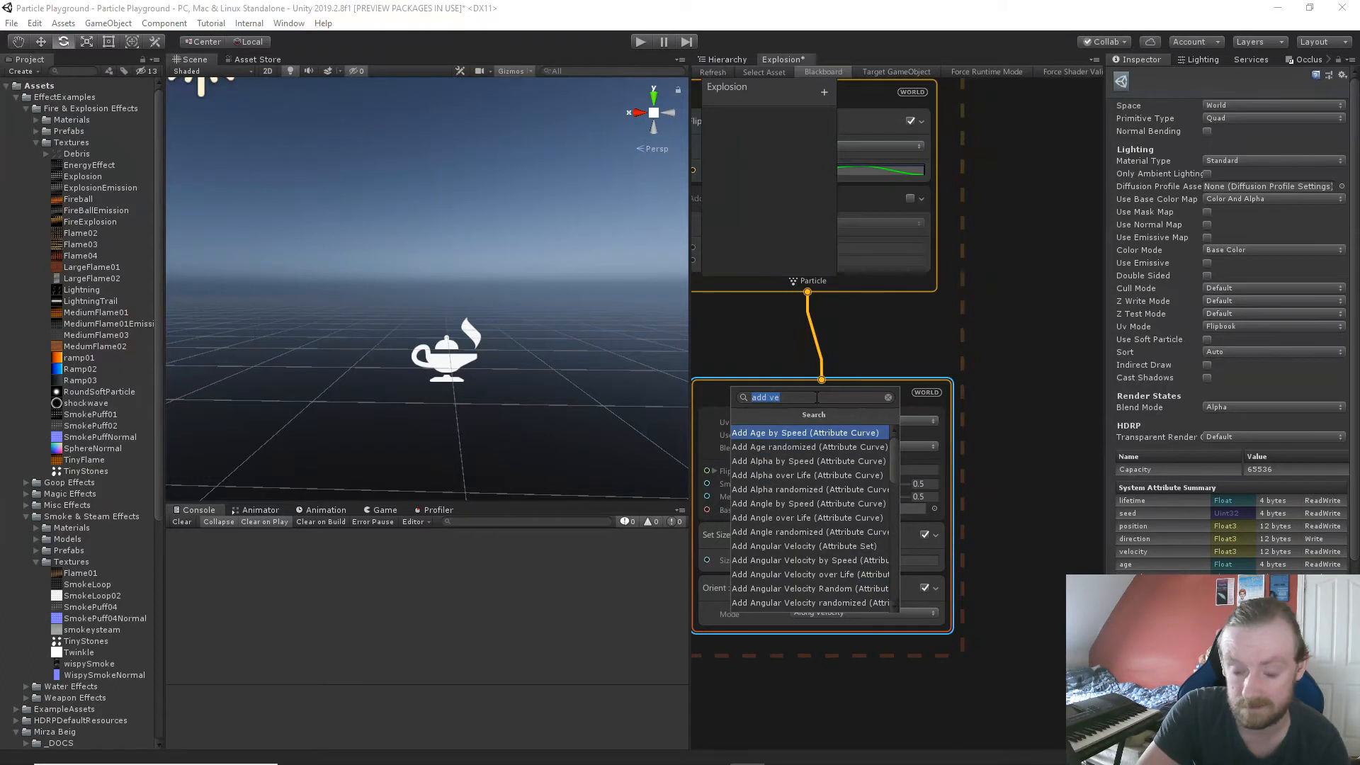
key("Right")
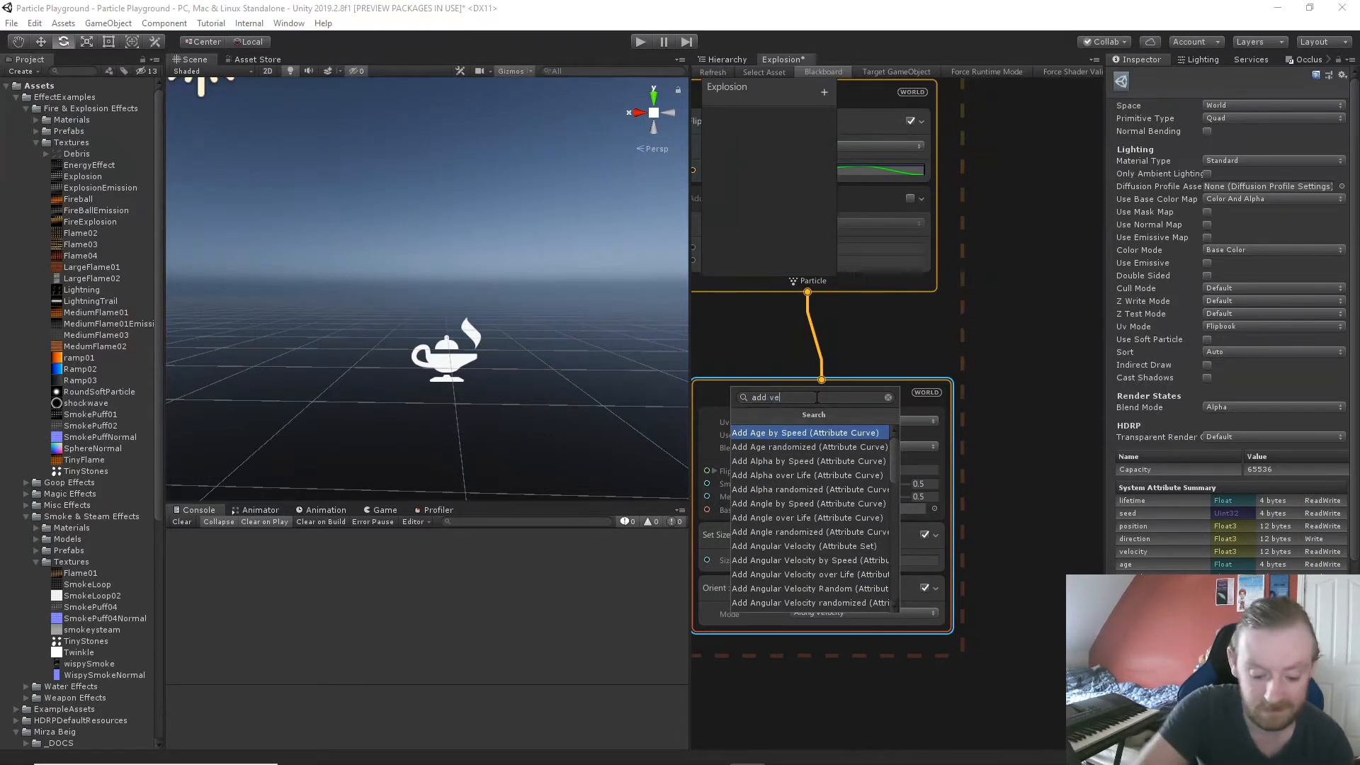
type("loc")
key("Down")
key("Down")
key("Down")
key("Down")
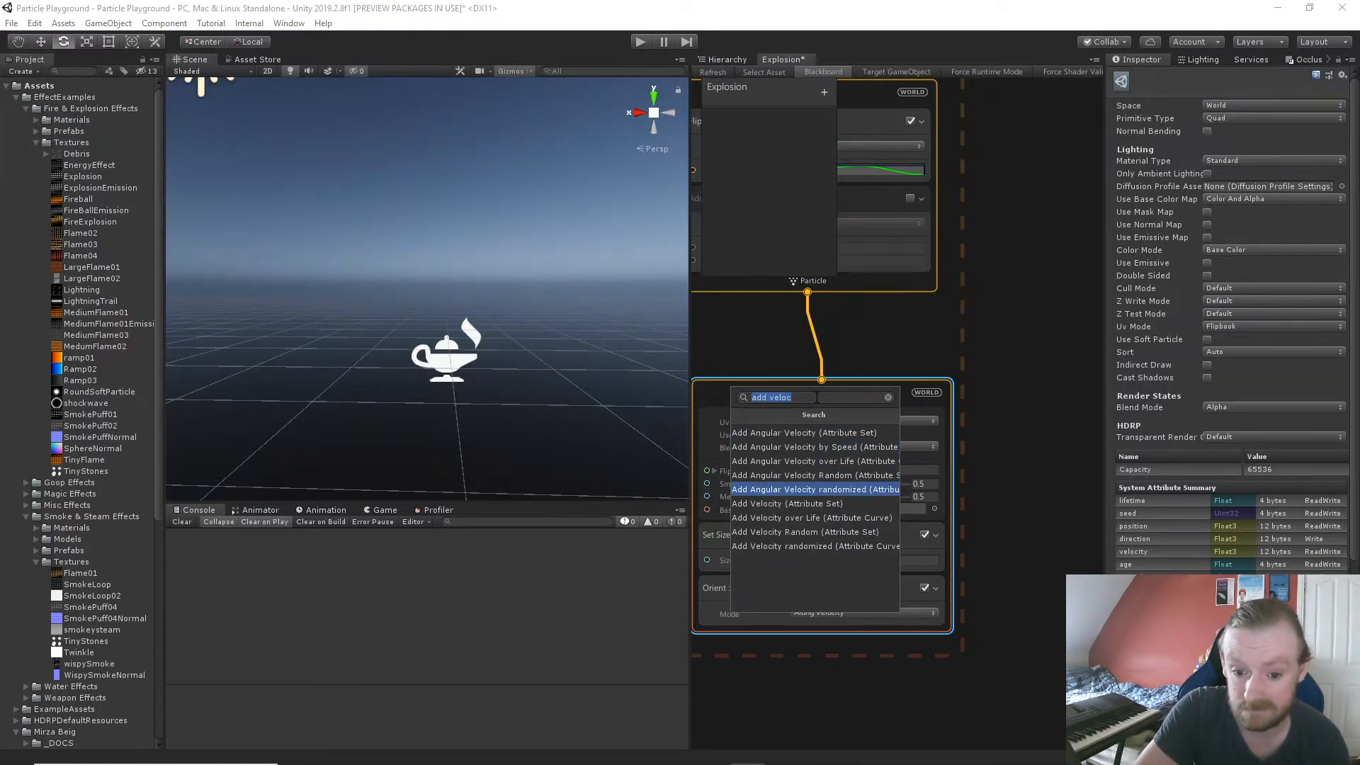
key("Down")
key("Return")
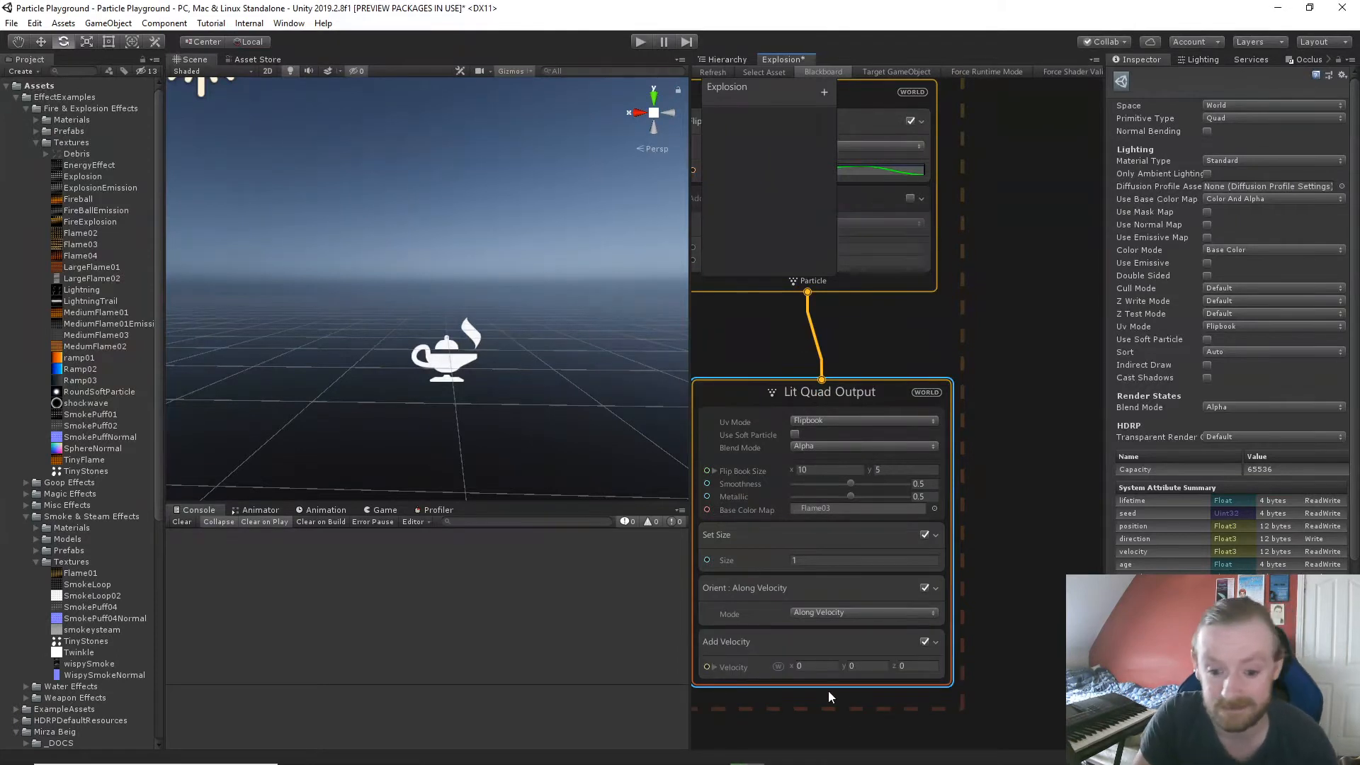
Set the Add Velocity block's velocity in the Lit Quad Output context to 1, 1, 1.
left_click(819, 668)
type("1")
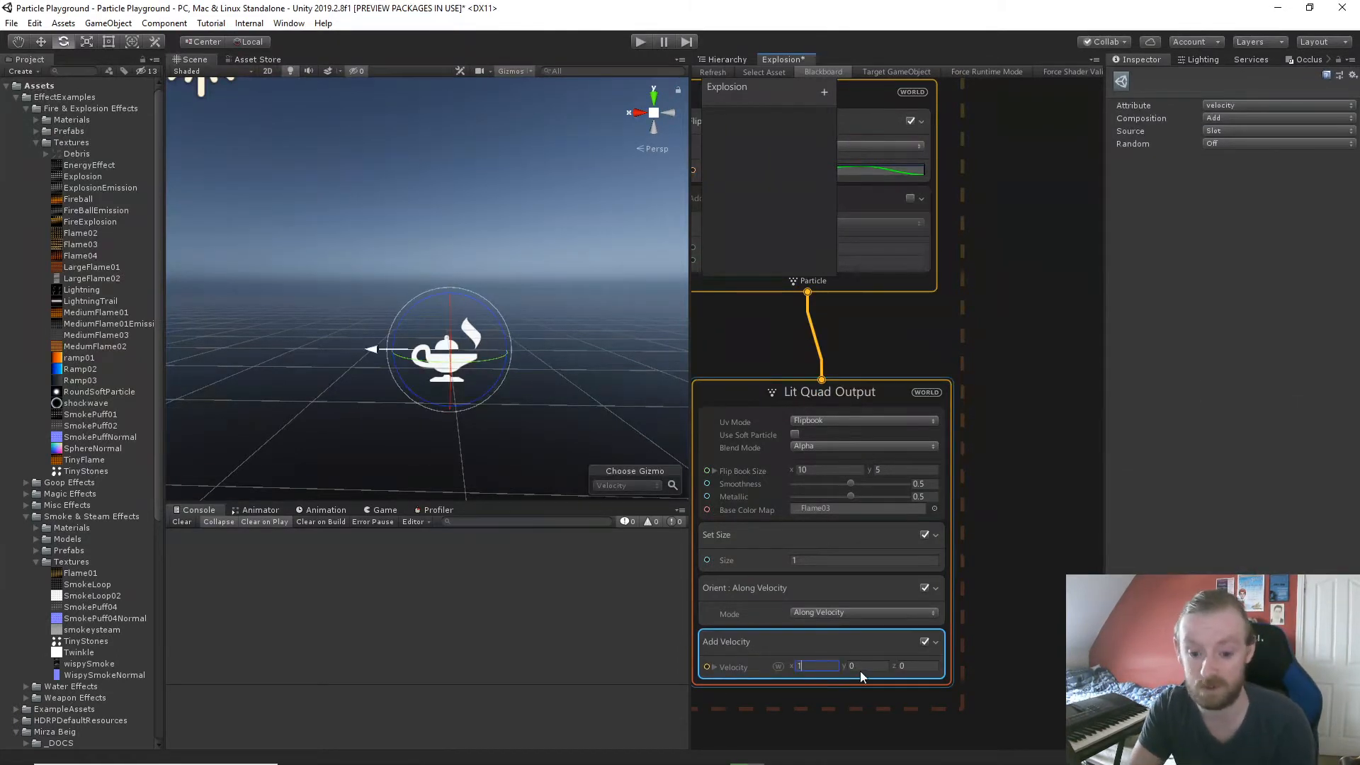
left_click(861, 668)
type("1")
left_click(913, 666)
type("1")
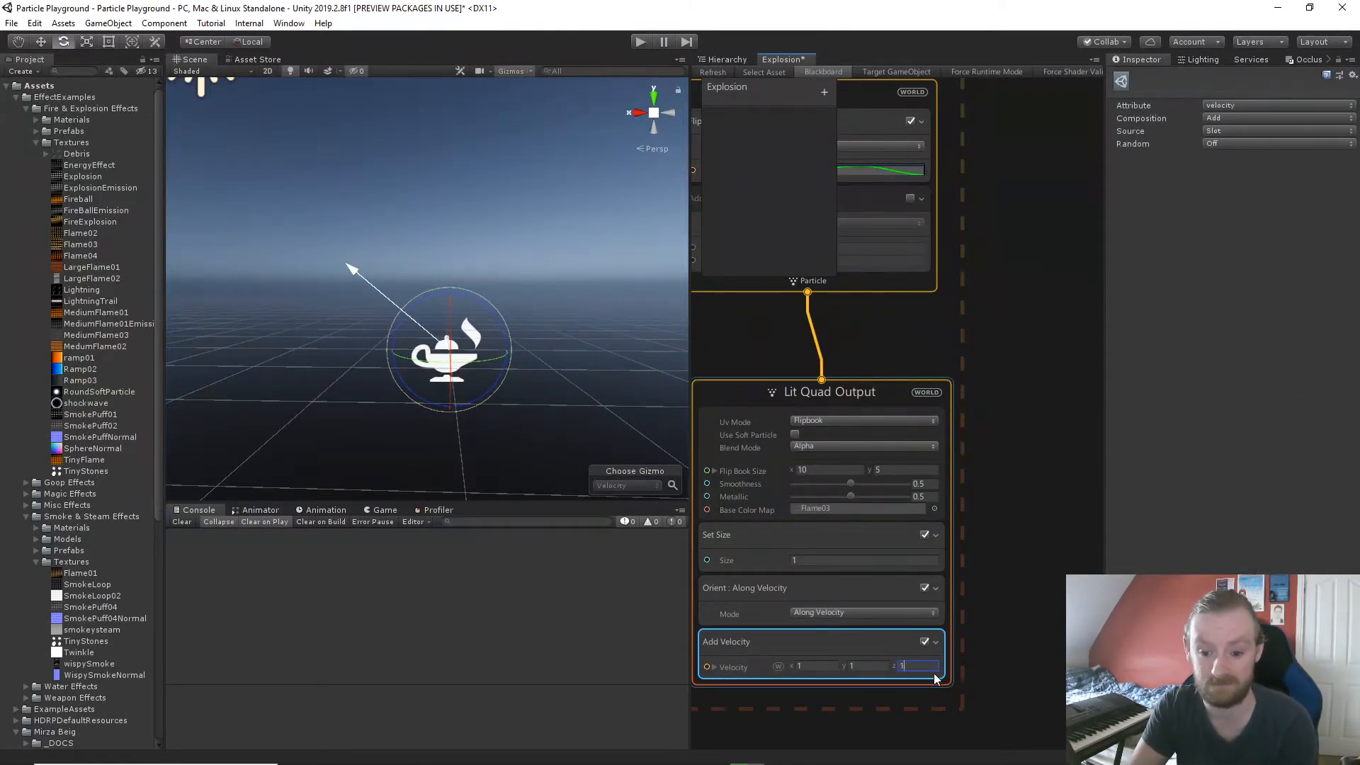
Select the Explosion effect in the scene and check around it for particles using the new output velocity.
left_click(566, 387)
left_click(455, 360)
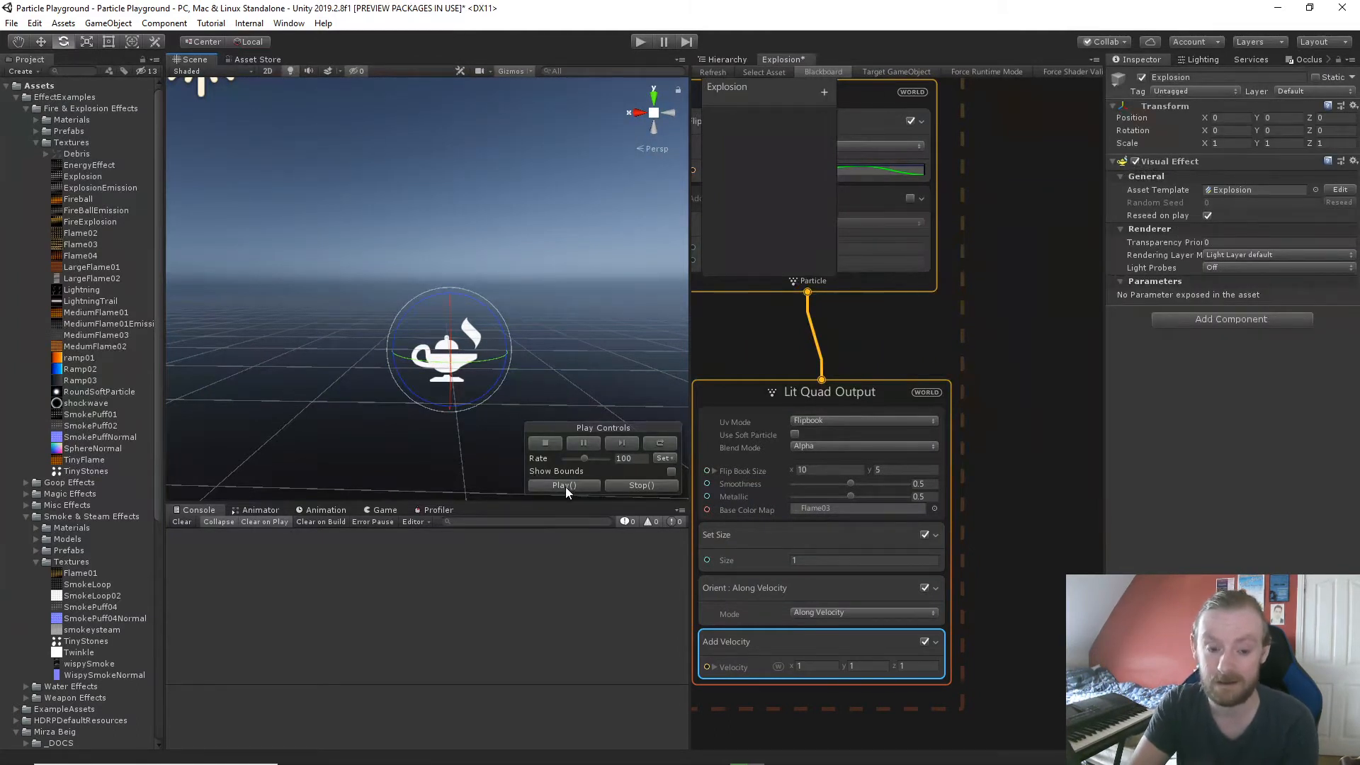
scroll(545, 384, "up", 4)
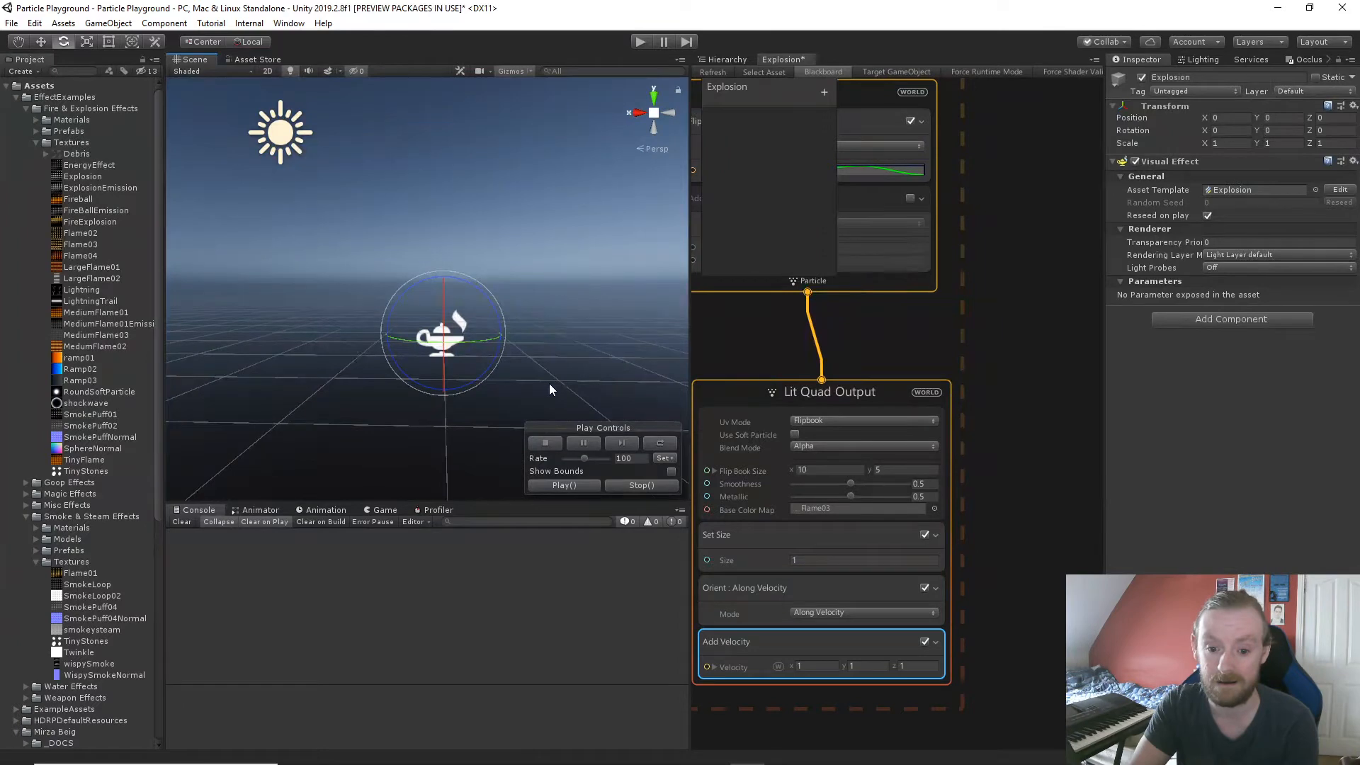
mouse_move(551, 384)
middle_mouse_down()
mouse_move(552, 406)
mouse_move(544, 364)
mouse_move(551, 381)
middle_mouse_up()
scroll(551, 397, "down", 3)
scroll(551, 397, "up", 2)
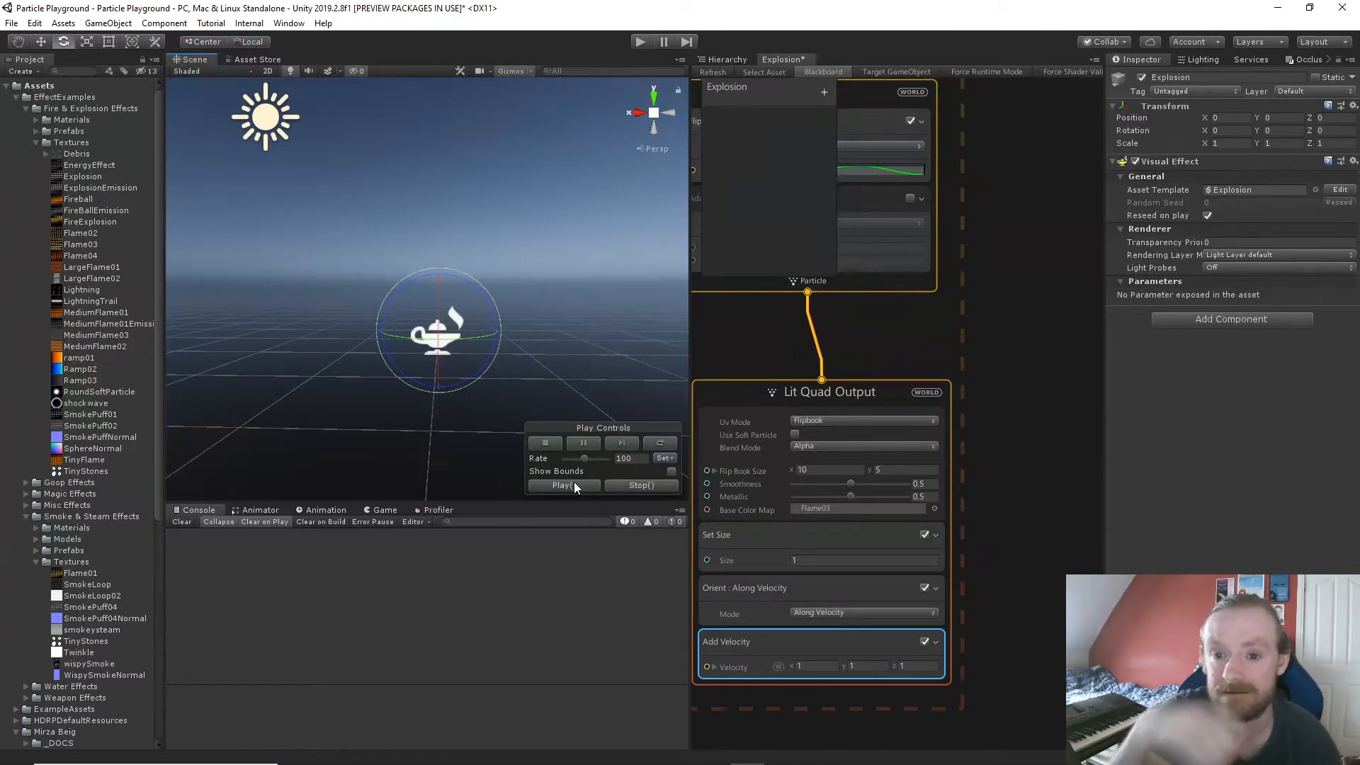
Review the particle system's Initialize, Update and Lit Quad Output contexts and their velocity blocks.
middle_click_drag(1006, 354, 1079, 546)
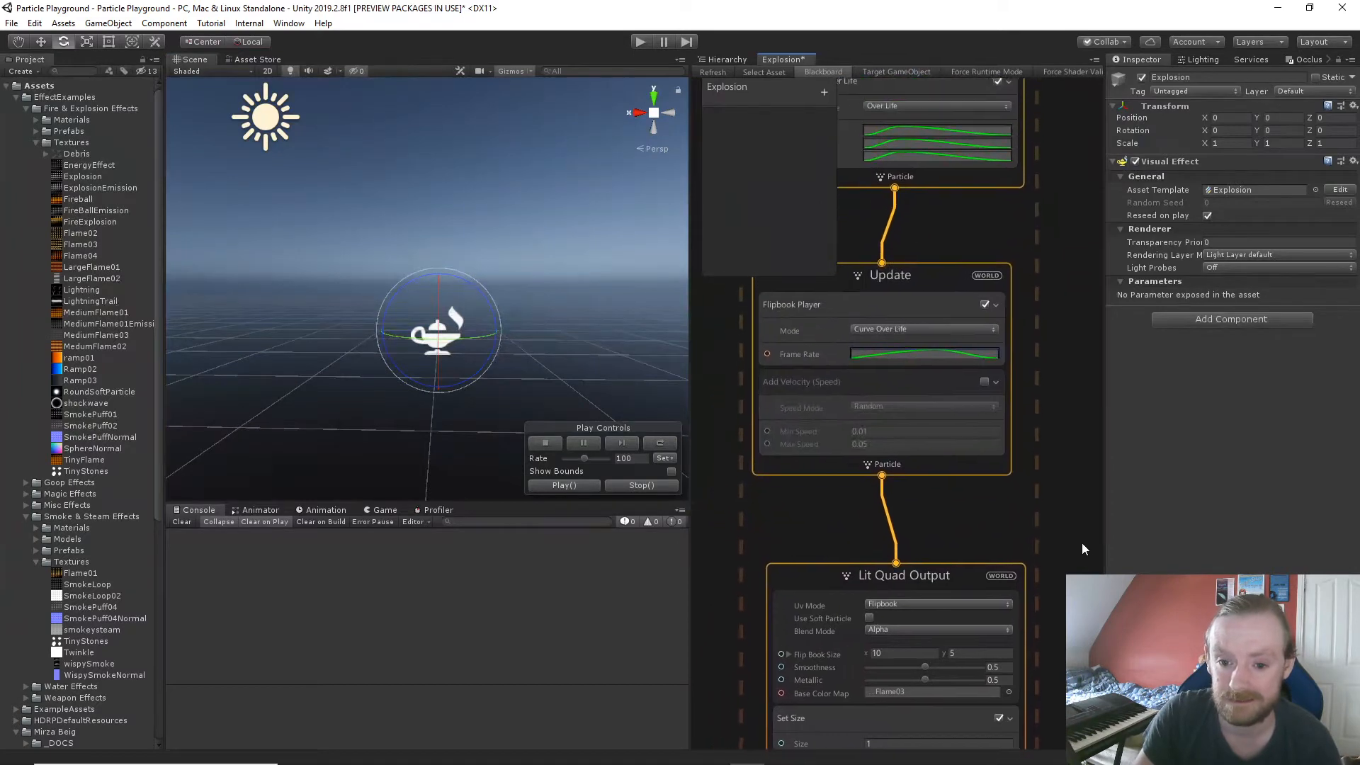
scroll(1056, 525, "down", 2)
scroll(1052, 521, "up", 2)
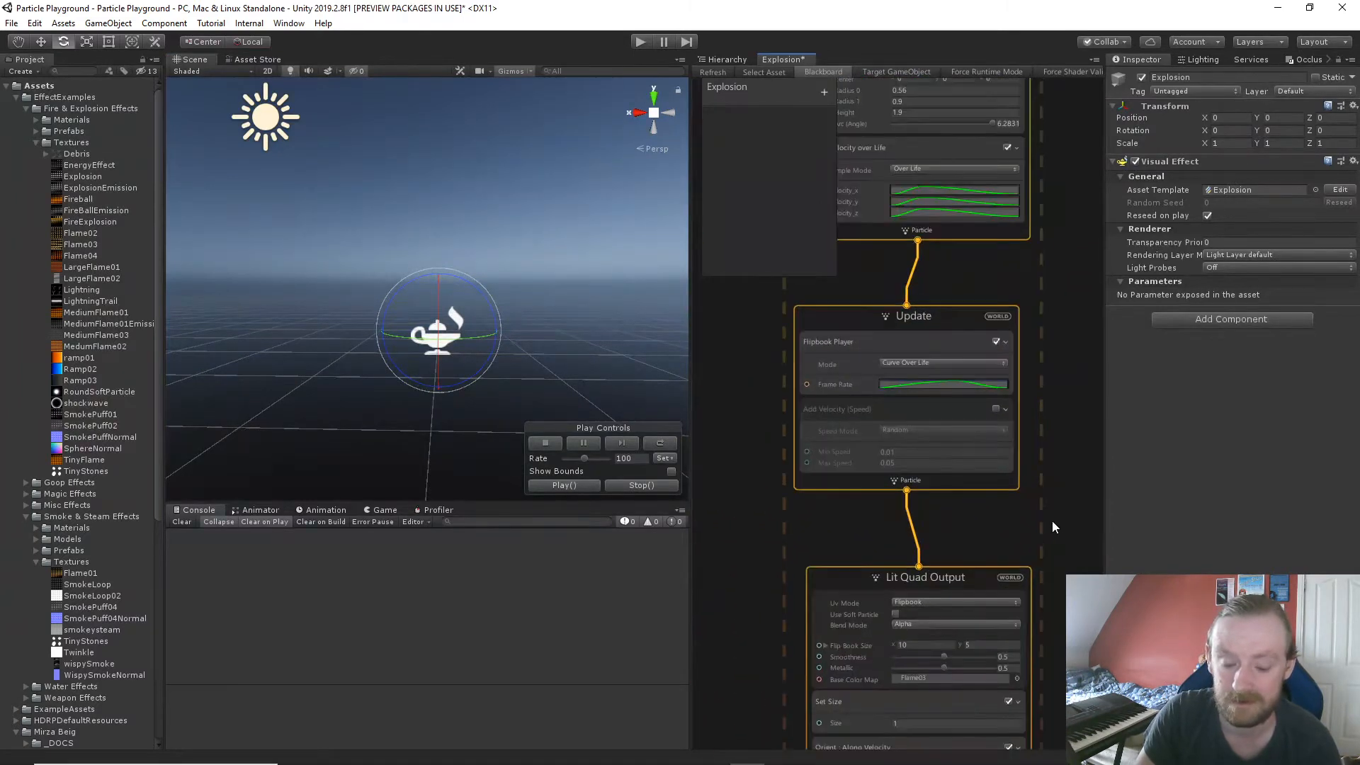
middle_click_drag(1042, 321, 1033, 622)
middle_click_drag(1039, 383, 1026, 589)
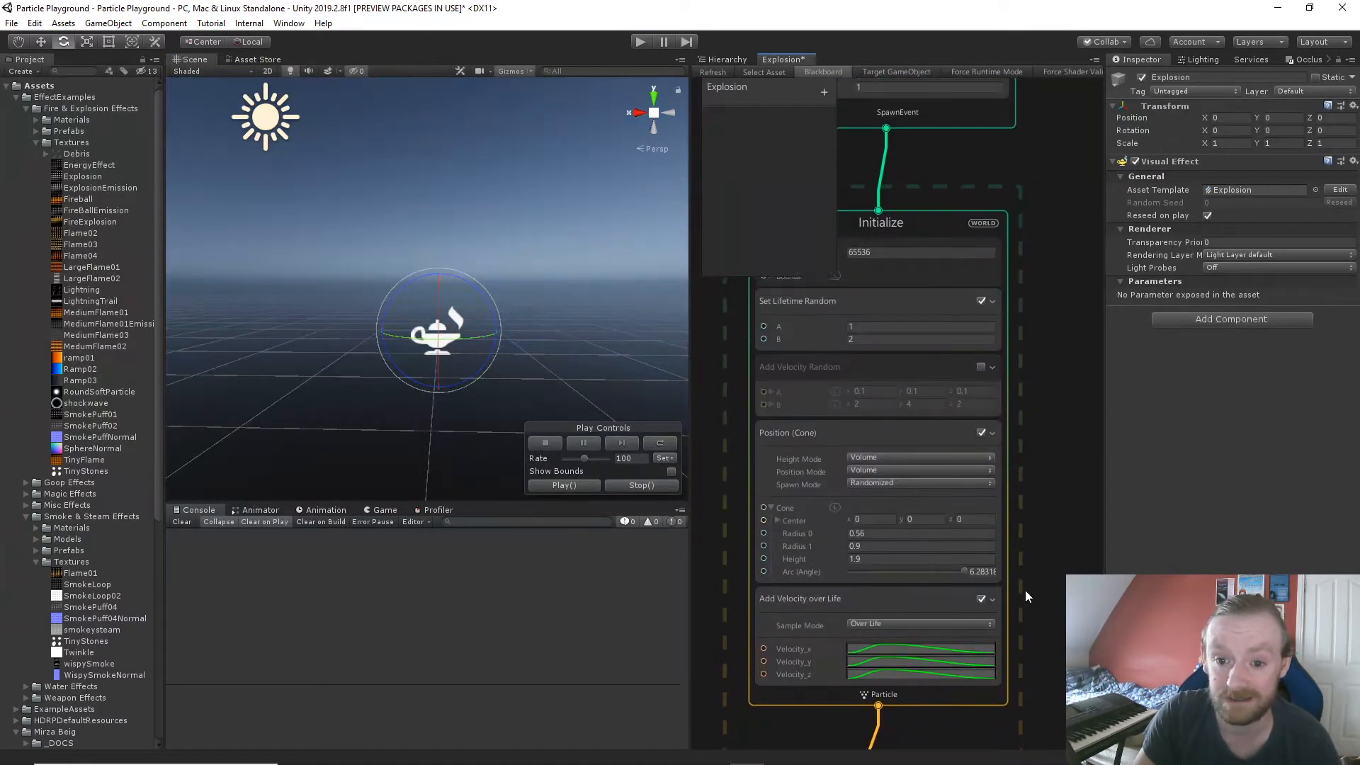
middle_click_drag(1030, 415, 1023, 177)
middle_click_drag(1069, 503, 1019, 199)
middle_click_drag(1009, 530, 1000, 271)
middle_click_drag(991, 326, 1008, 202)
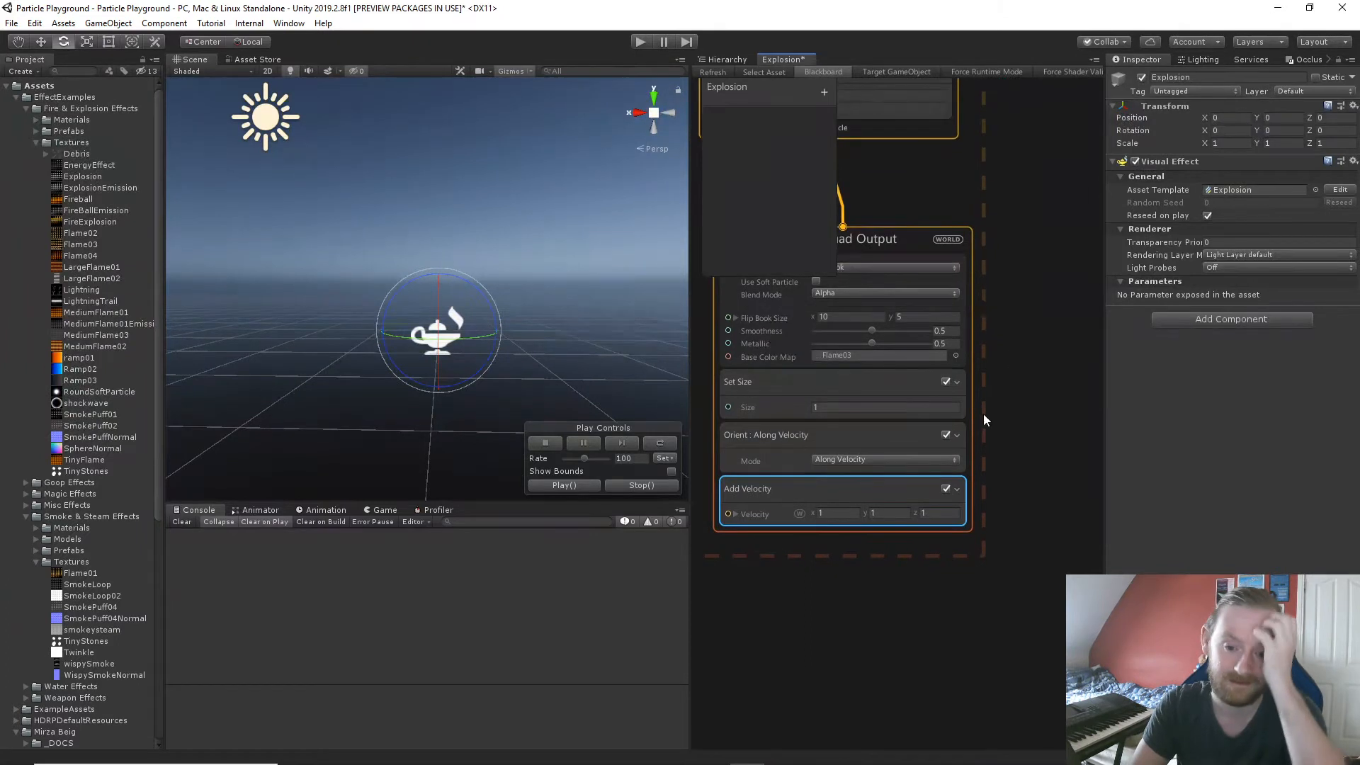
Replace the Add Velocity block in the Lit Quad Output context with a Set Velocity (Attribute Set) block.
left_click(780, 490)
key("Delete")
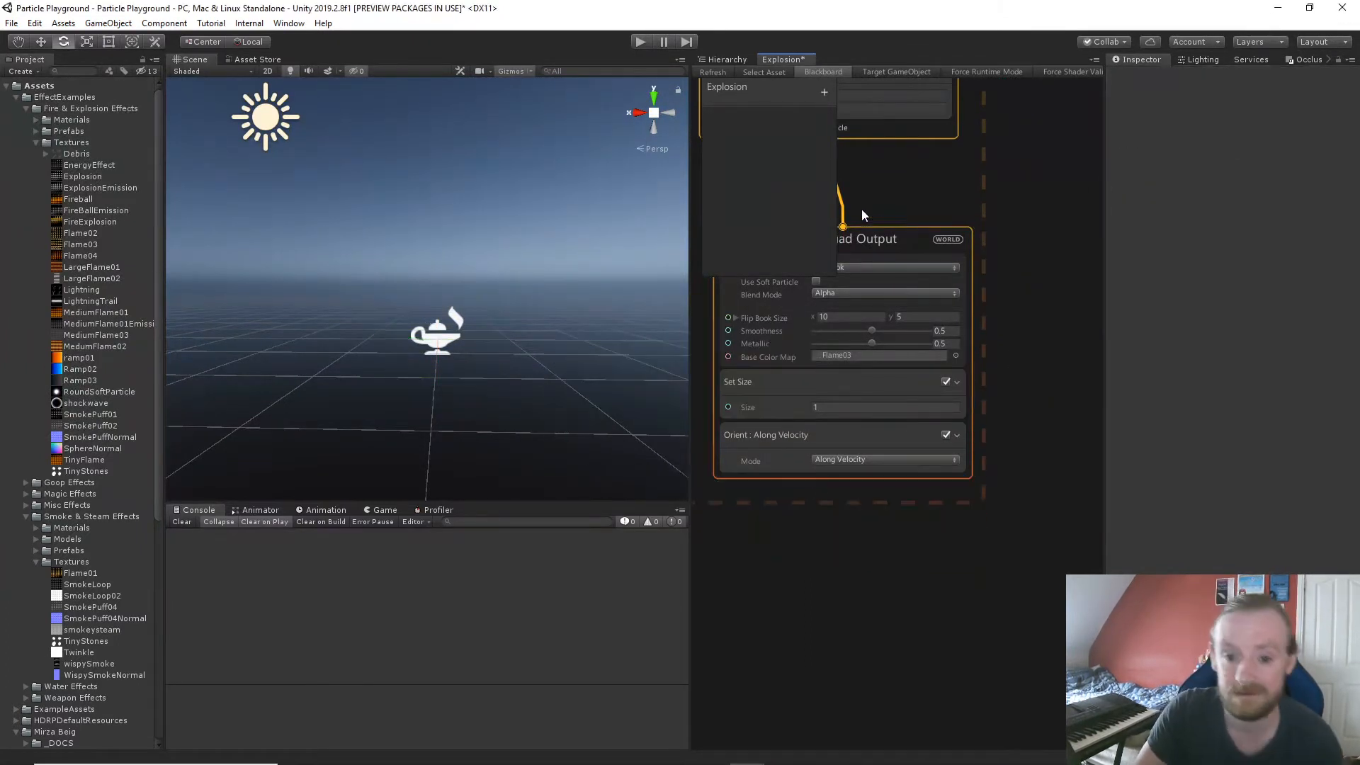
left_click(890, 231)
key("space")
type("set")
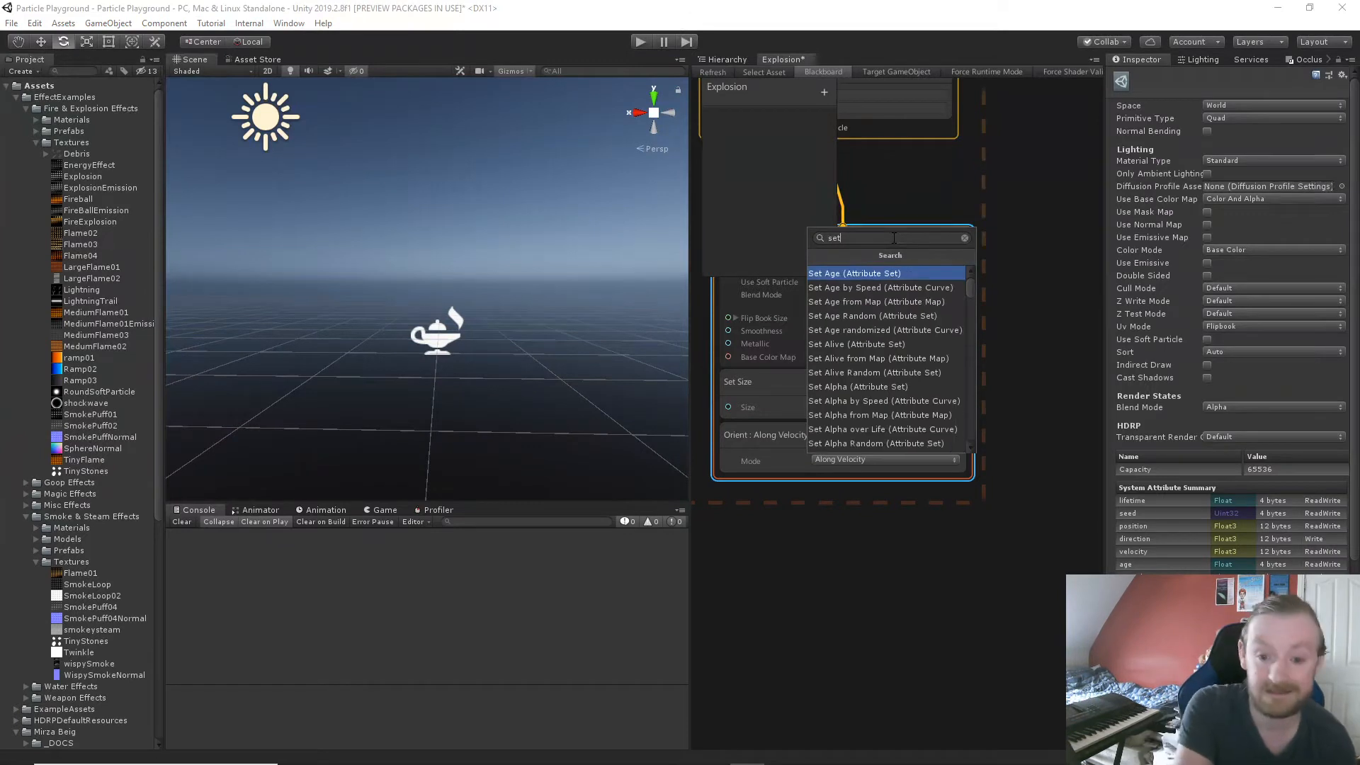
type(" velo")
key("Down")
key("Down")
key("Down")
key("Down")
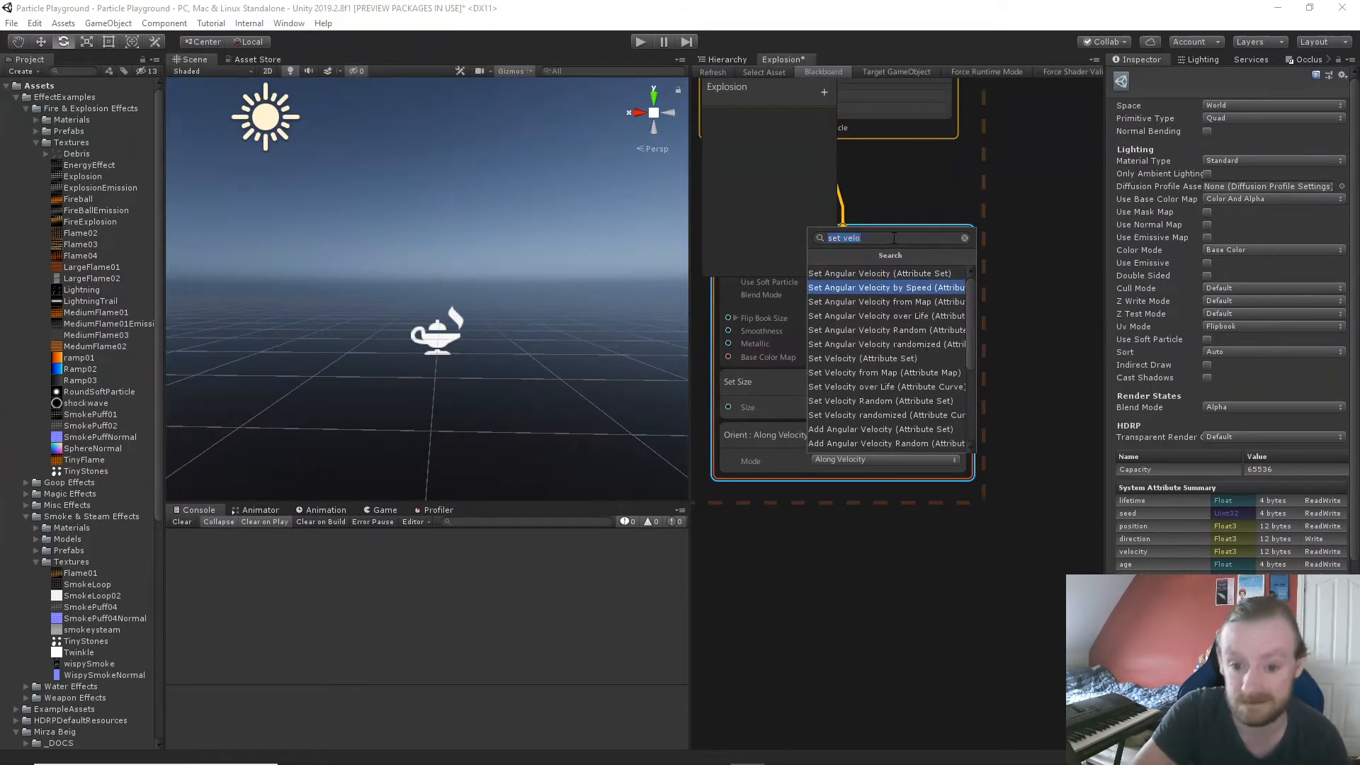
key("Down")
key("Down")
key("Return")
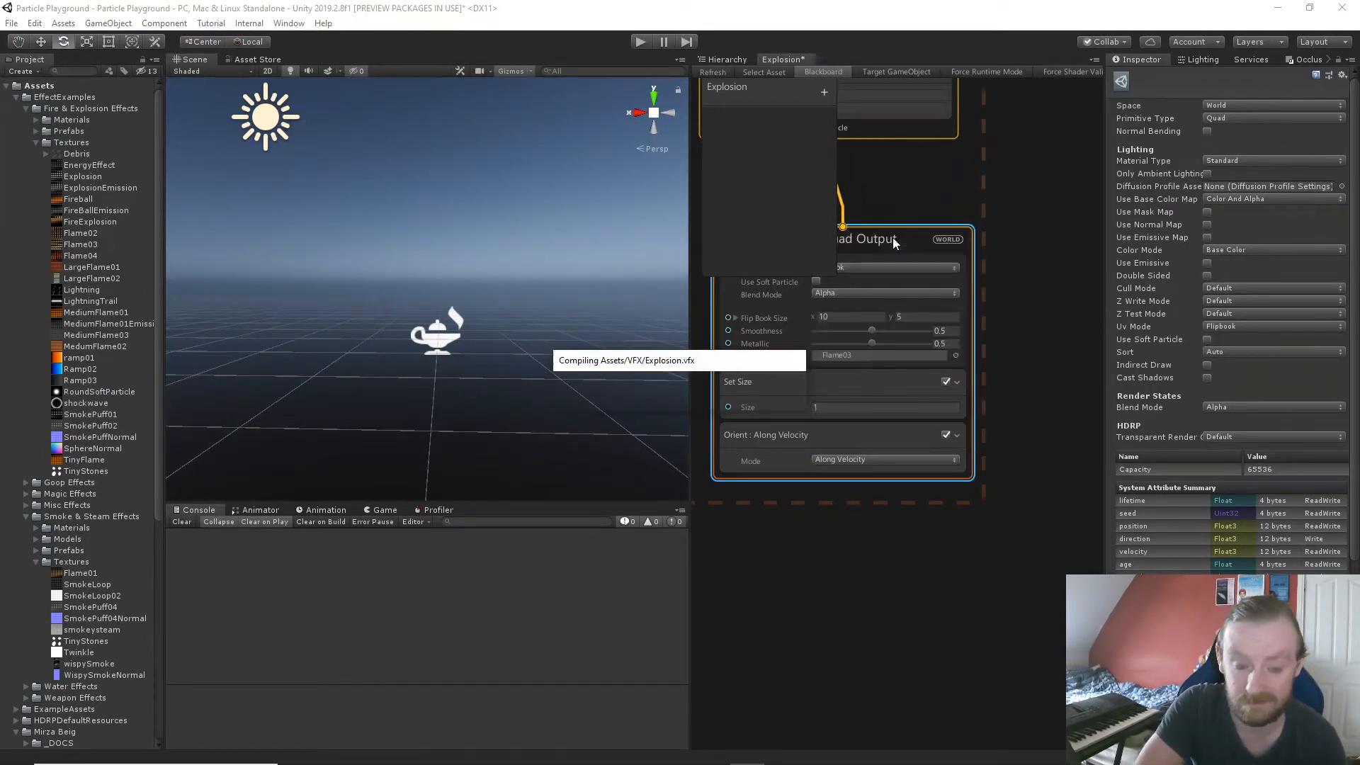
Set the Set Velocity block's velocity to 1, 1, 1.
left_click(846, 511)
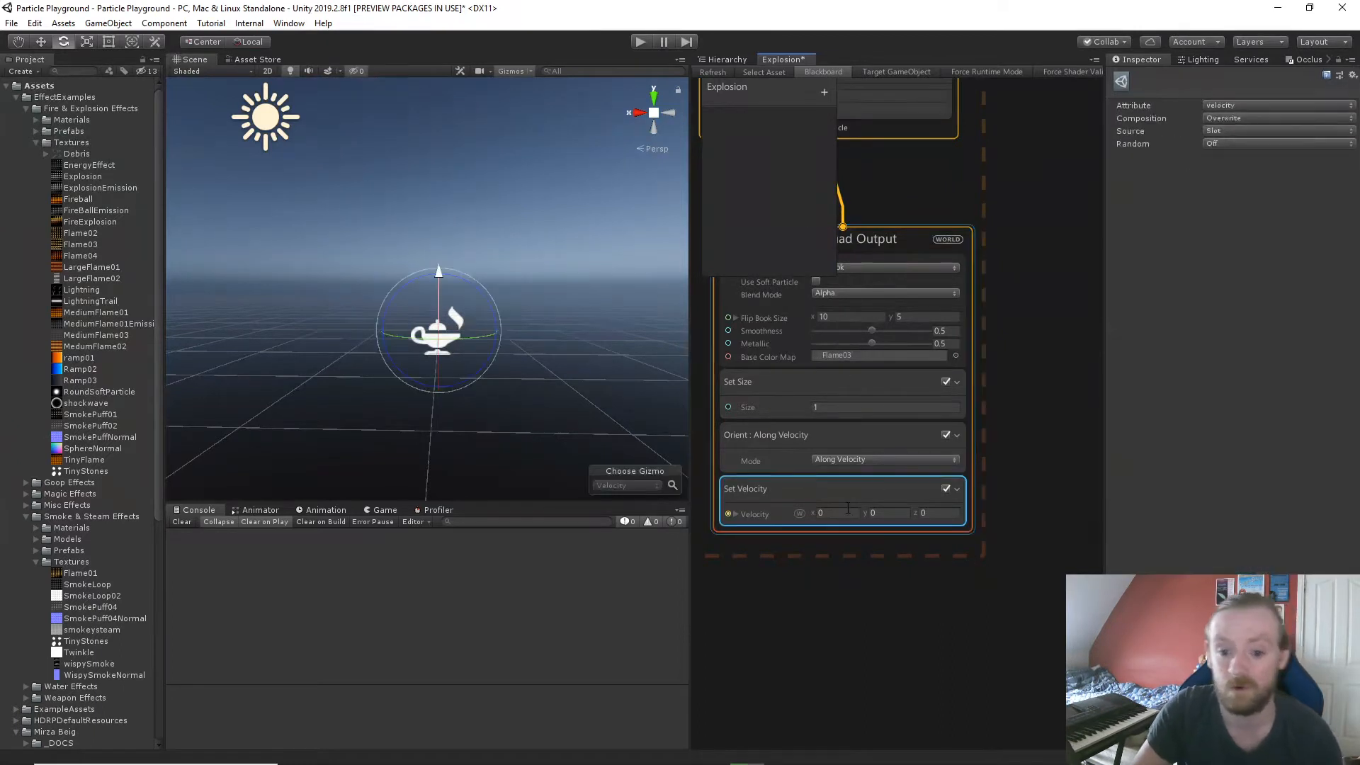
type("1")
left_click(944, 517)
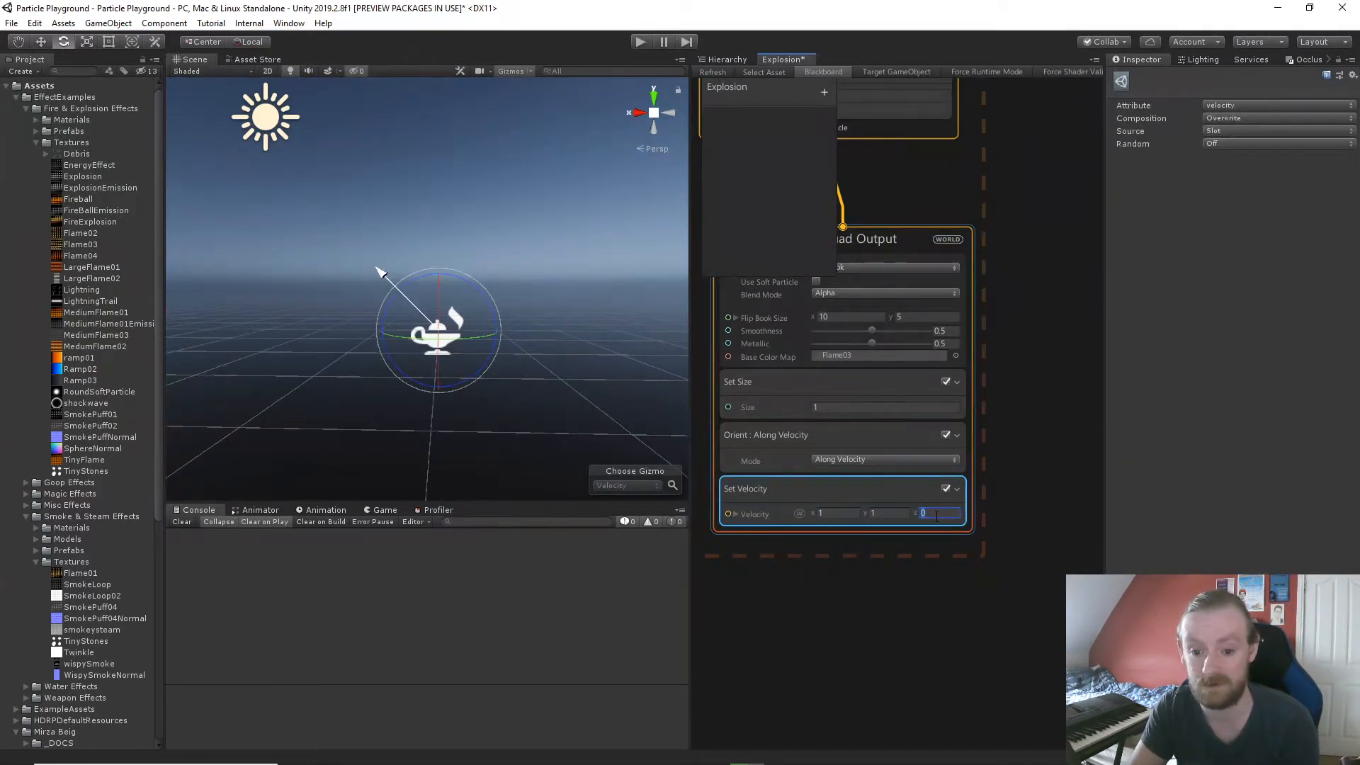
type("1")
left_click(1075, 544)
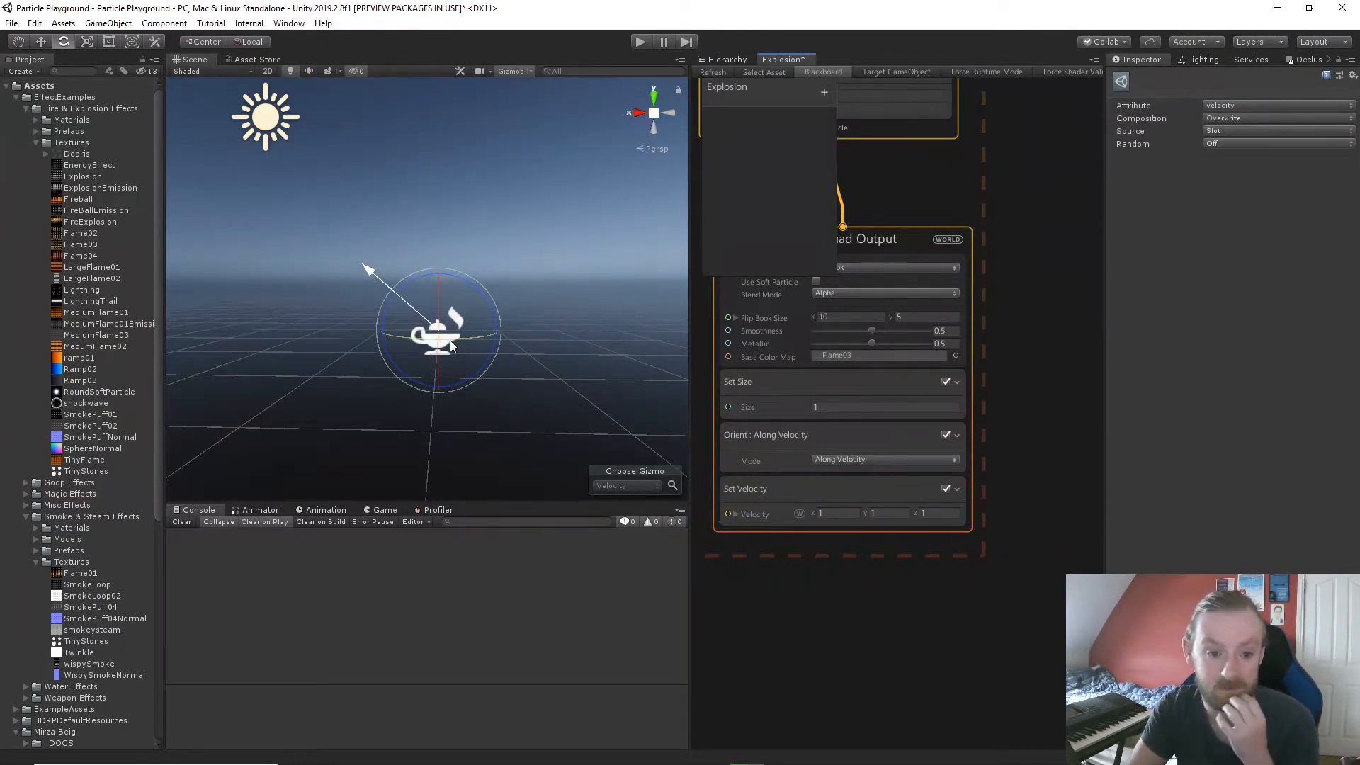
Select the Explosion effect and replay it to check how the Set Velocity block behaves.
left_click(451, 342)
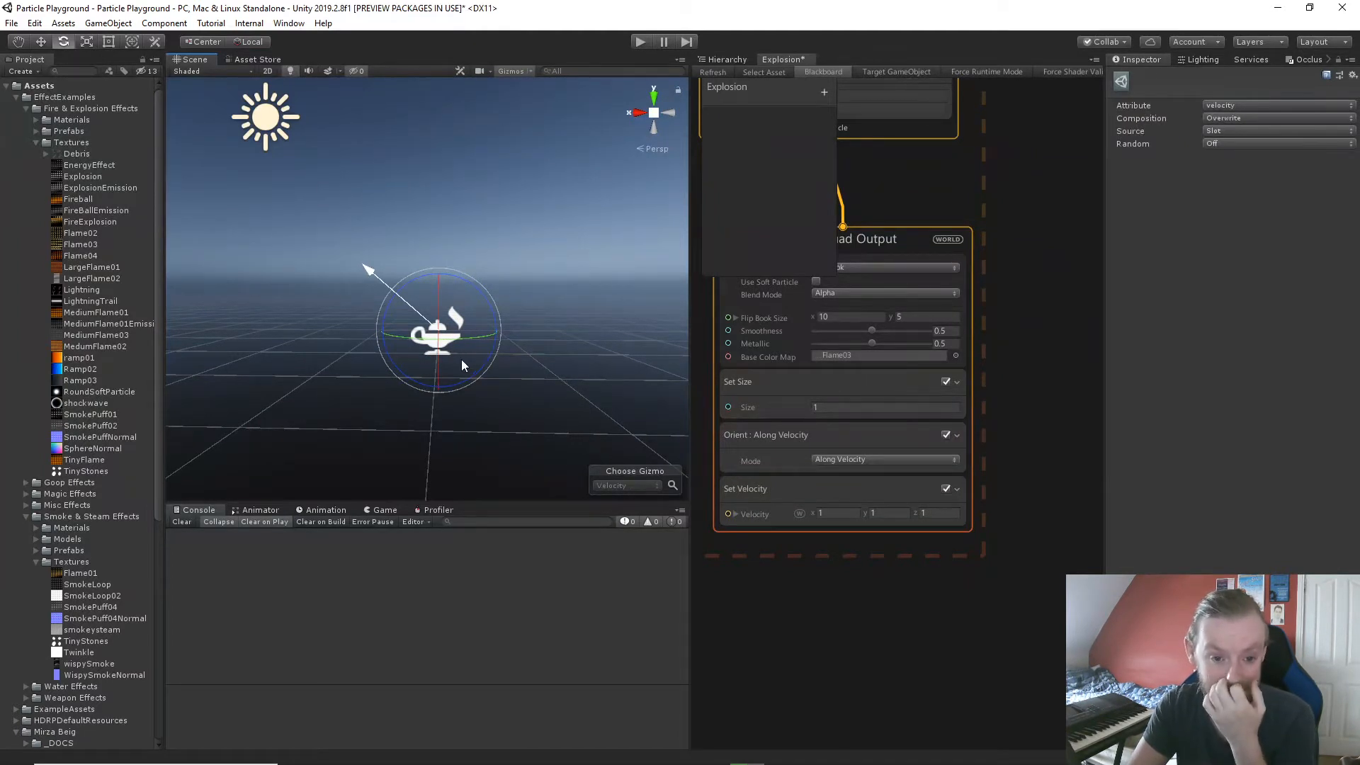
left_click(498, 392)
left_click(440, 336)
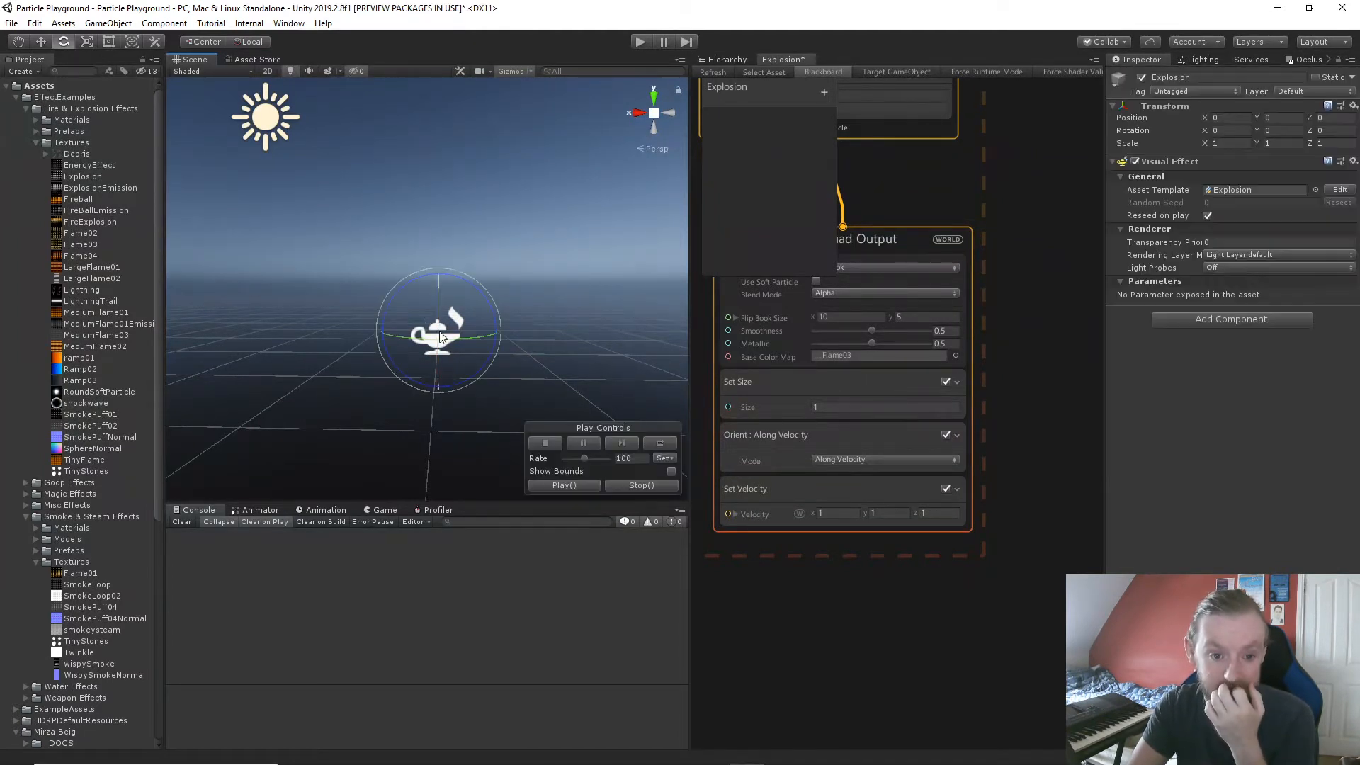
left_click(562, 485)
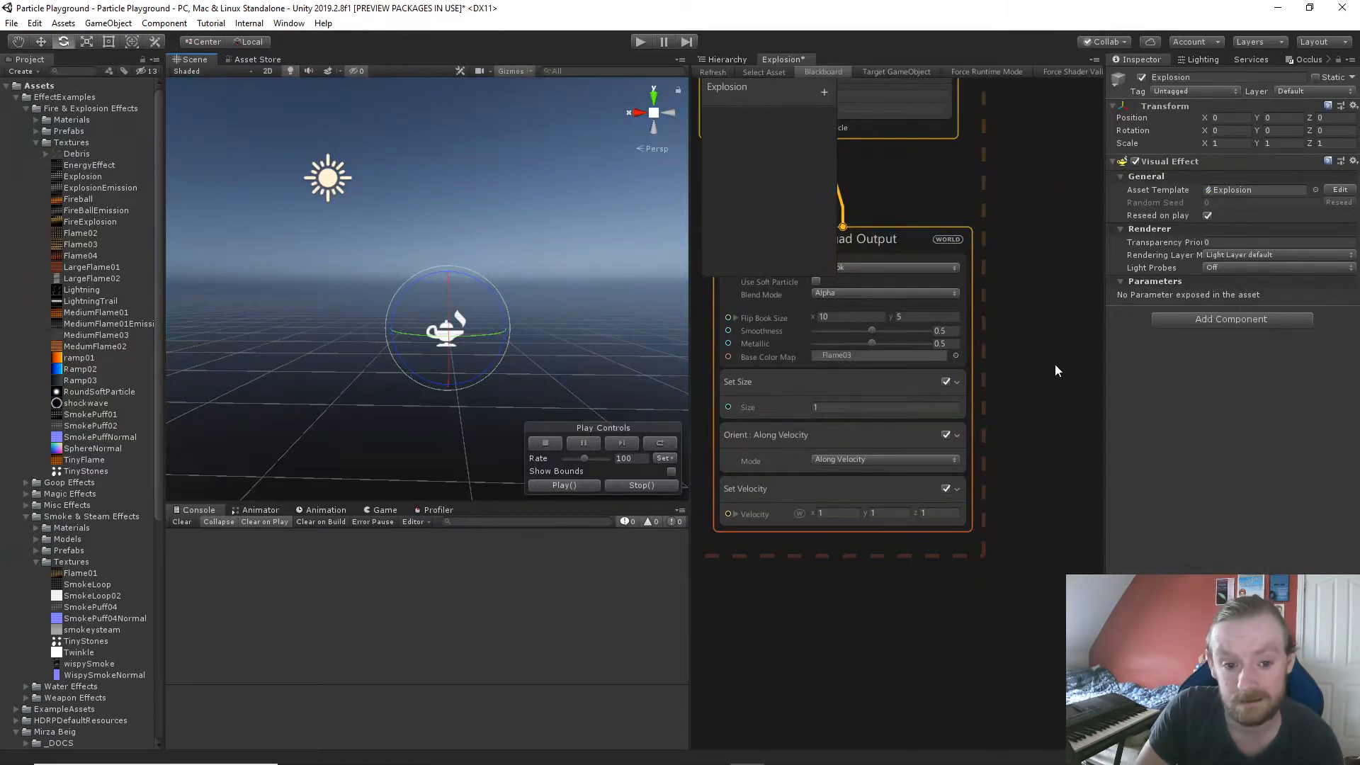
Re-enable the Add Velocity Random block in the Initialize context and view the Explosion effect's particles in the scene.
middle_click_drag(1057, 376, 1060, 666)
middle_click_drag(1002, 377, 1057, 761)
middle_click_drag(1034, 475, 1033, 661)
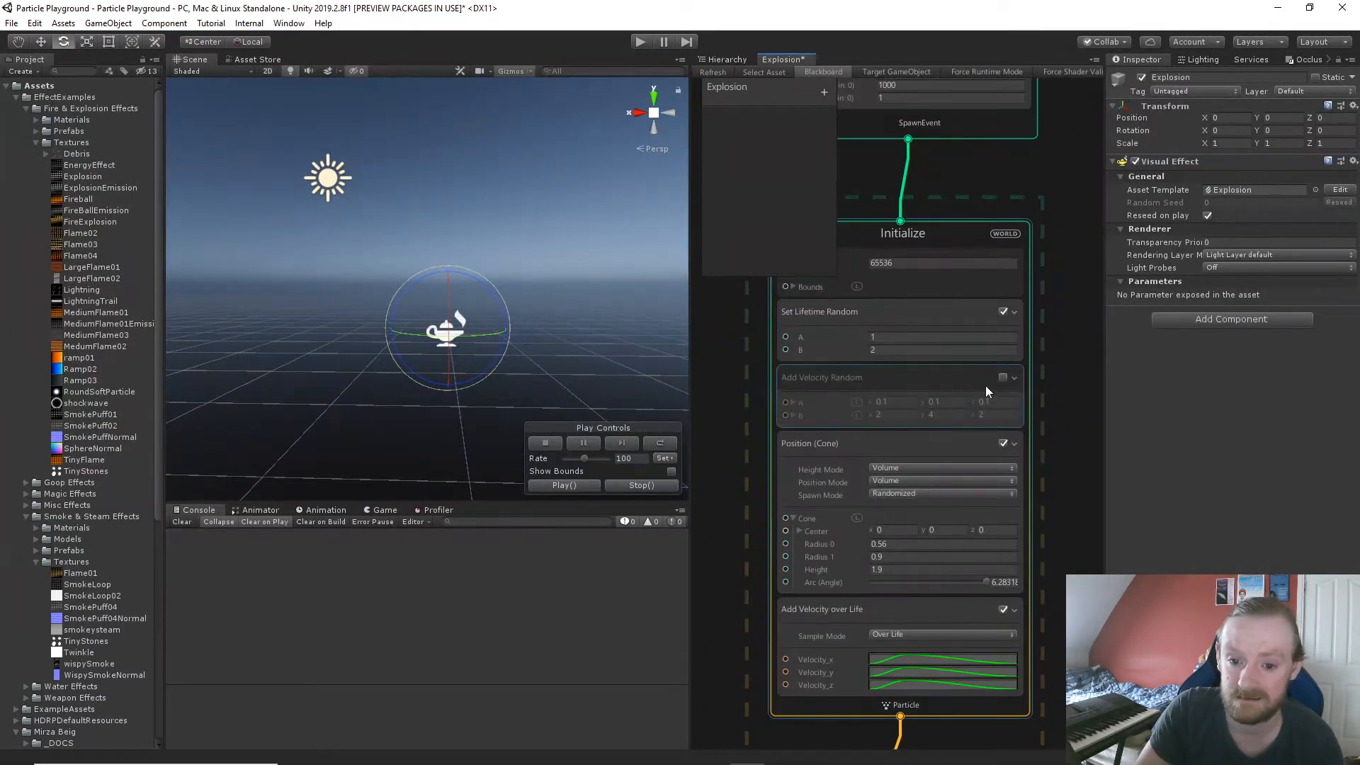
left_click(1003, 378)
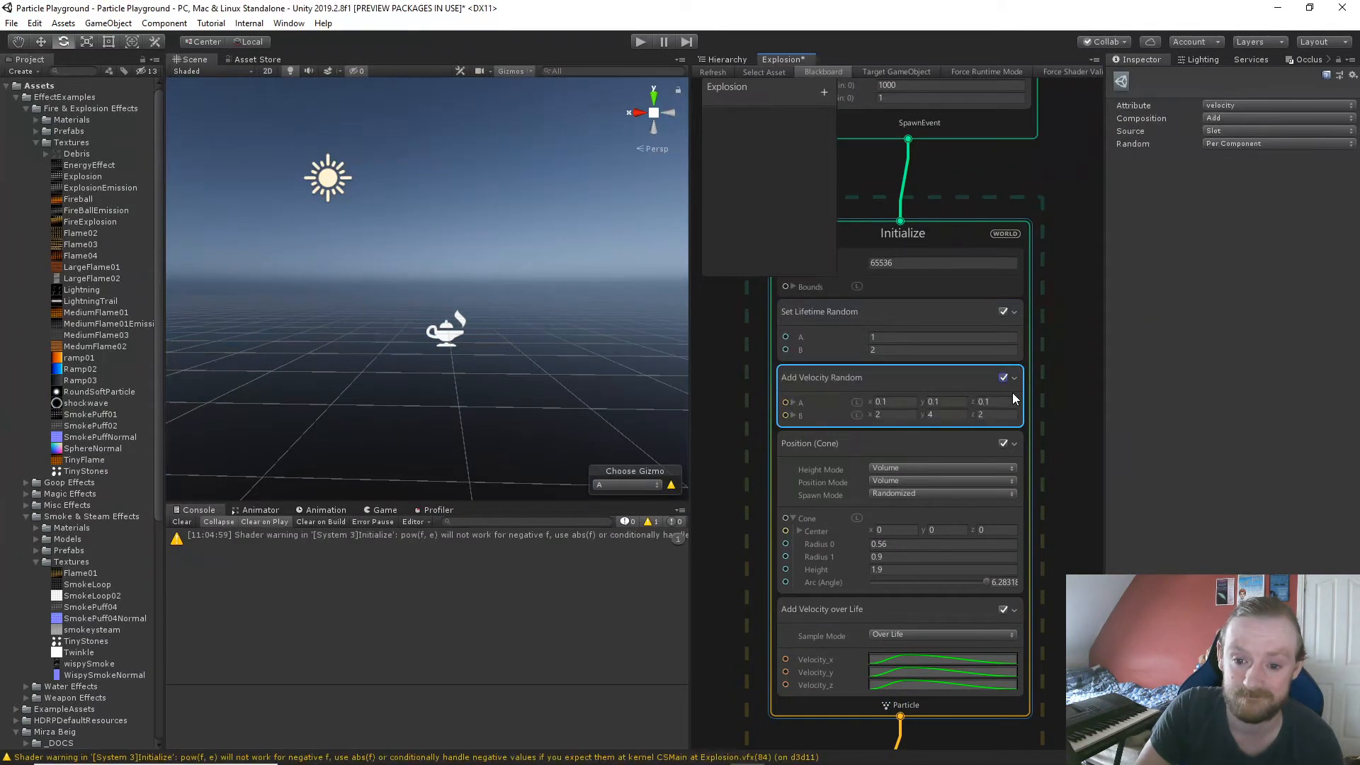
left_click(458, 341)
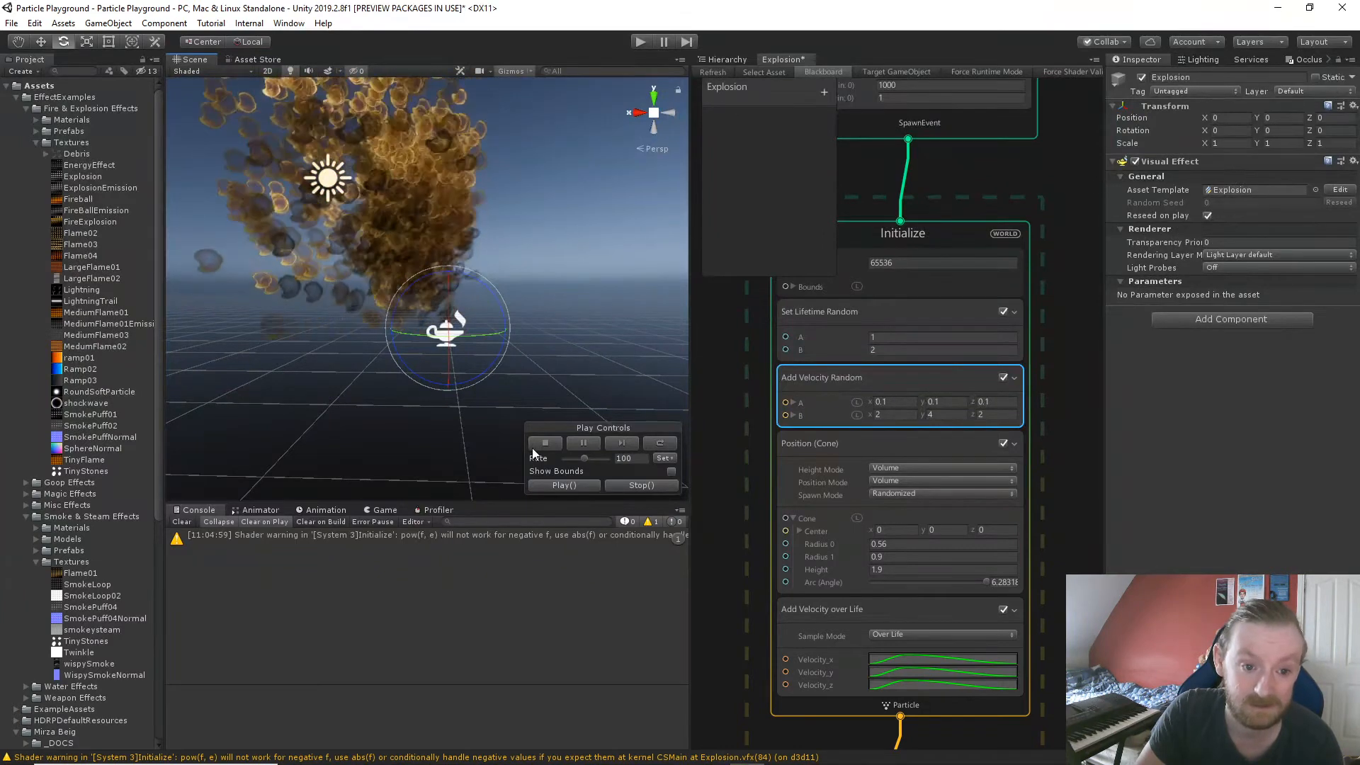
middle_click_drag(568, 224, 595, 316)
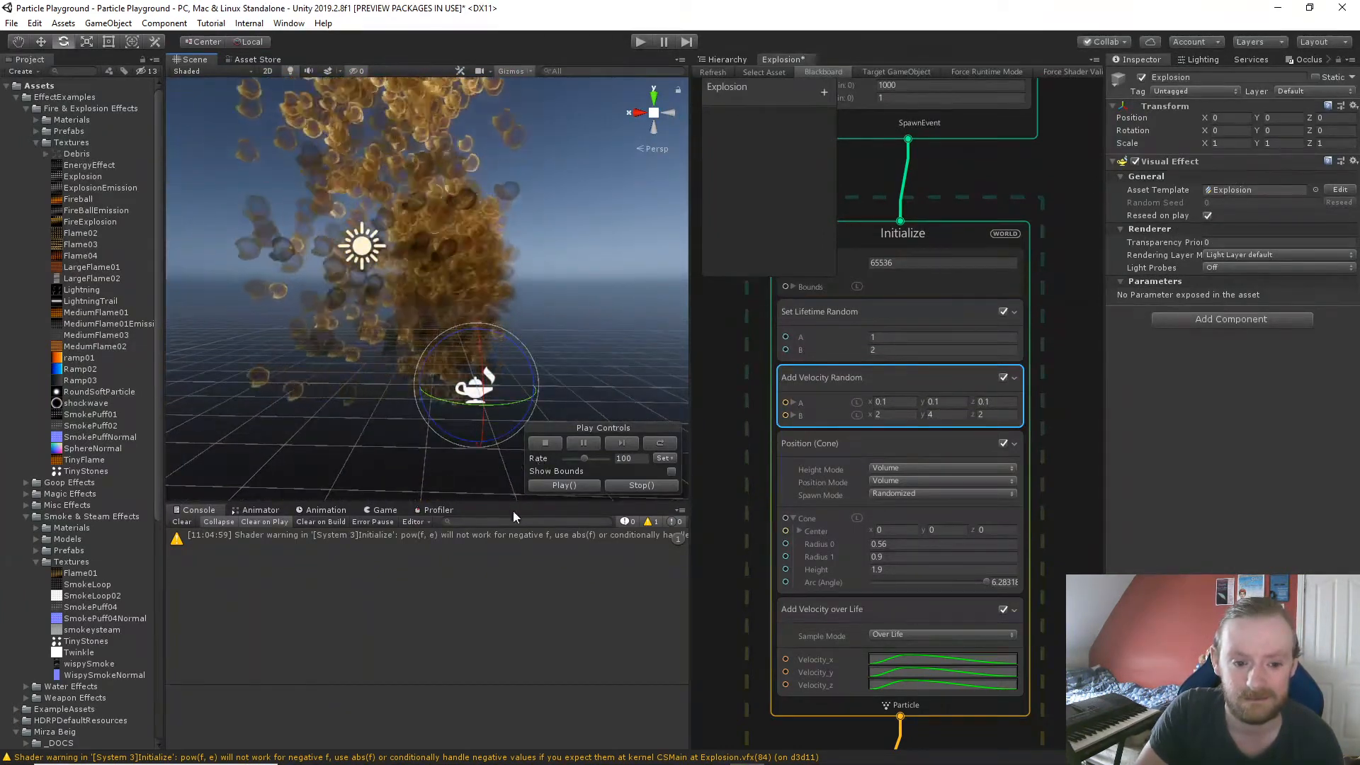
Inspect the shader warning, then raise the peak of the Add Velocity over Life block's Velocity_y curve to about 0.6 near mid-life.
left_click(517, 537)
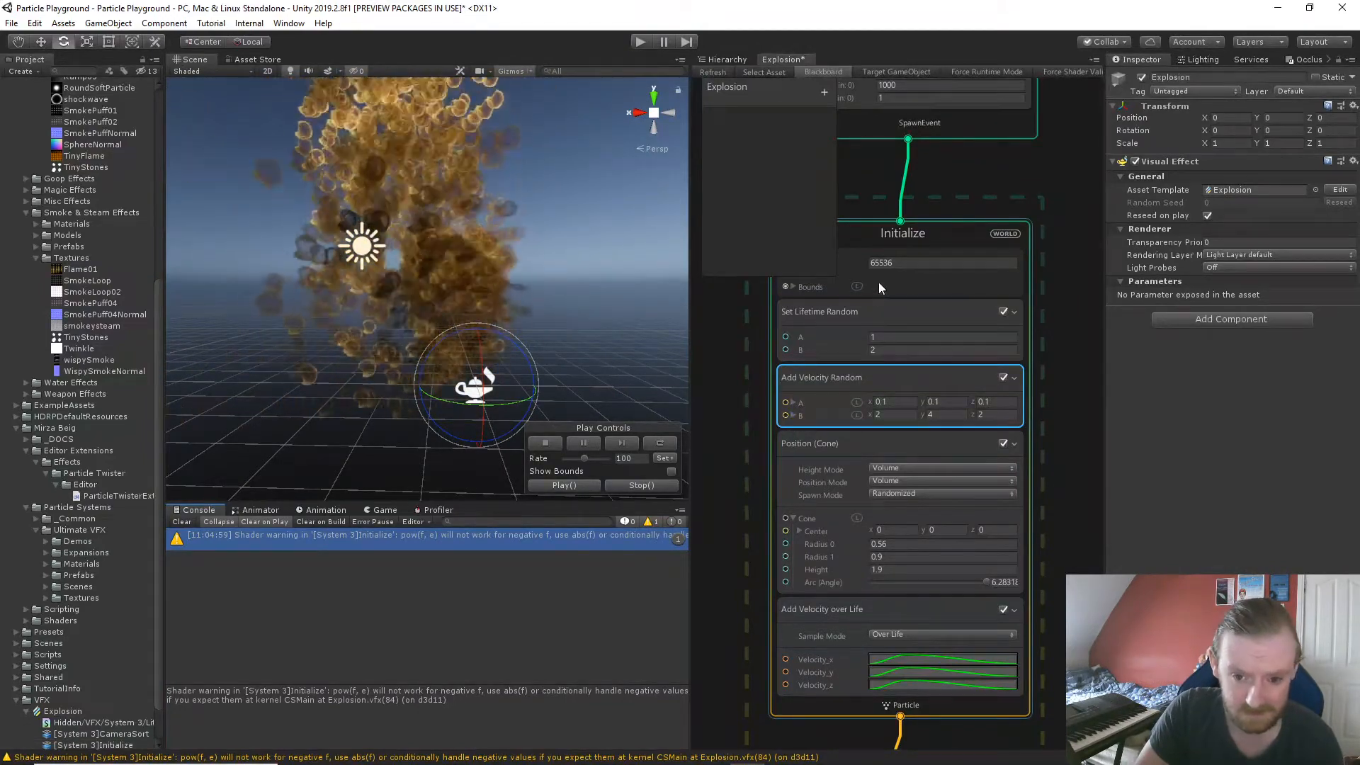
left_click(942, 669)
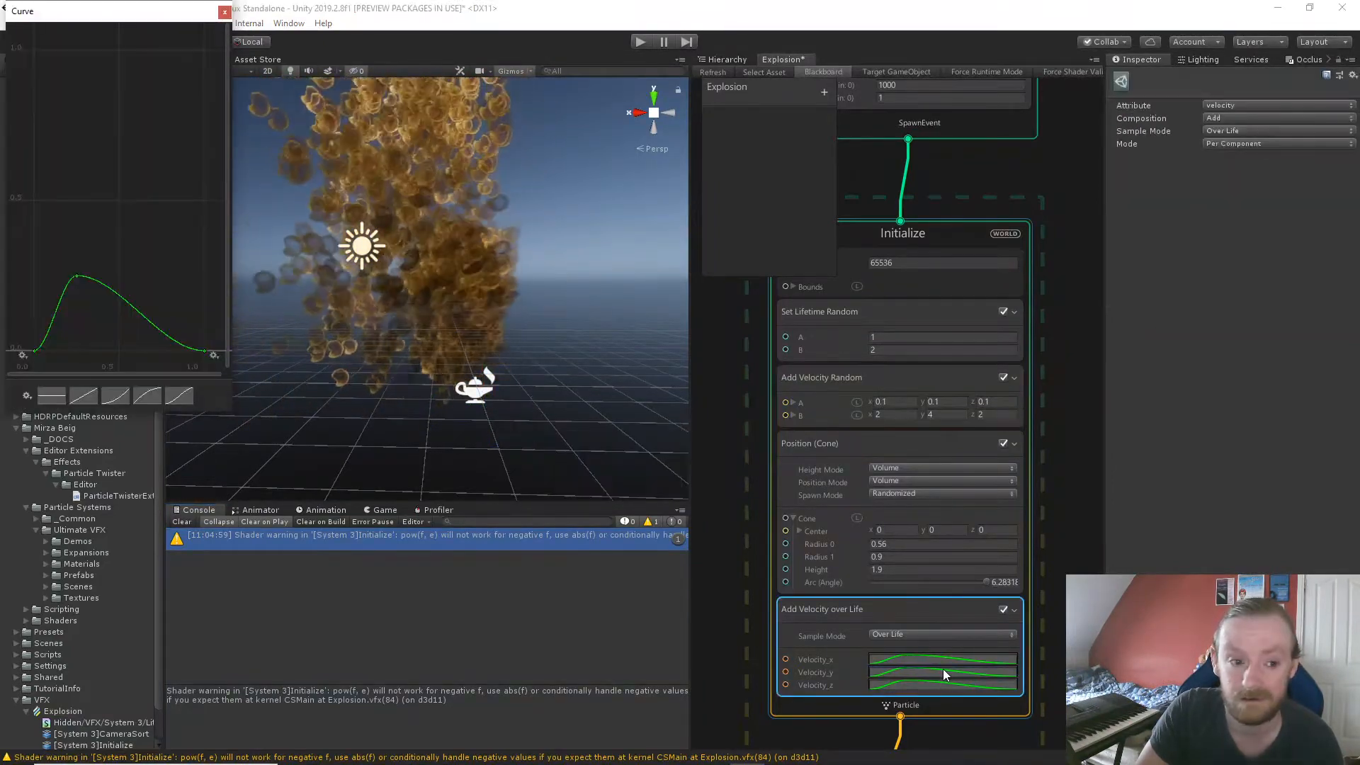
left_click_drag(77, 276, 129, 170)
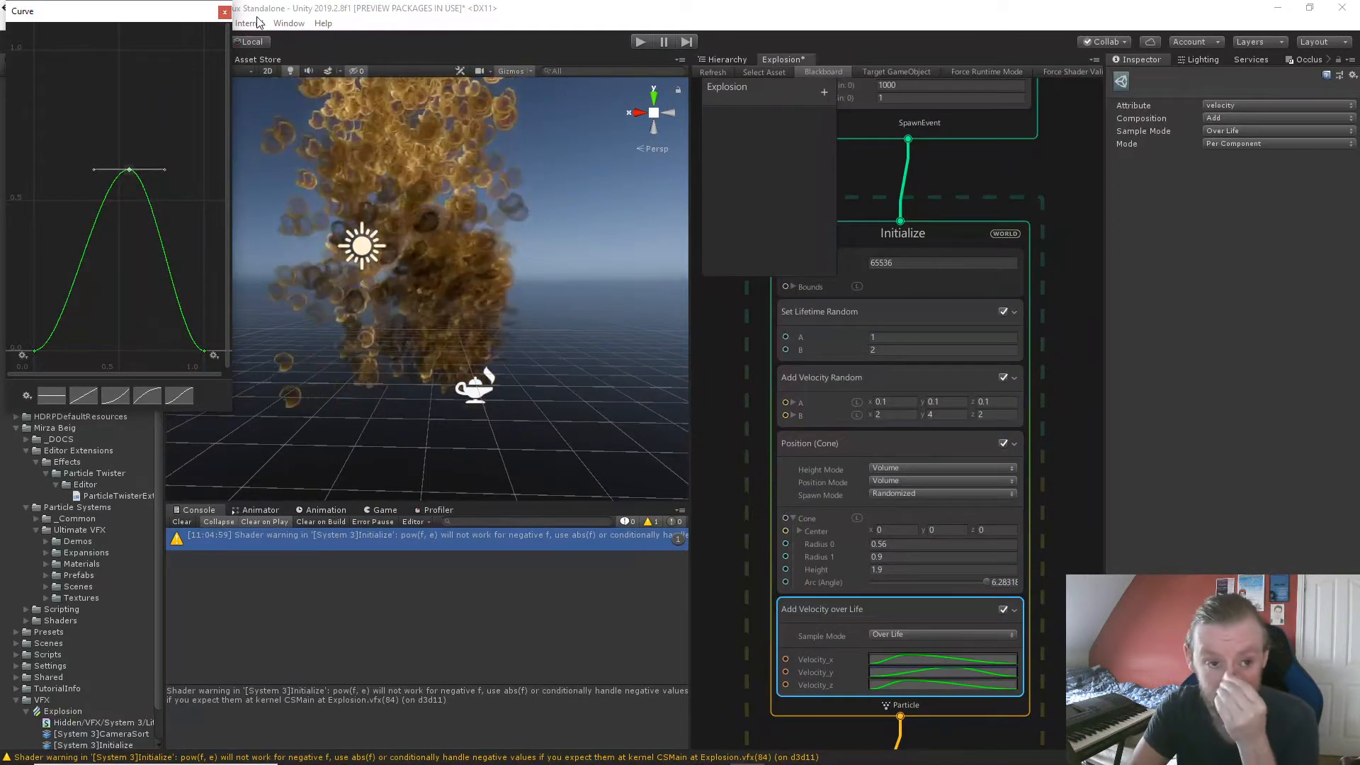
left_click(225, 12)
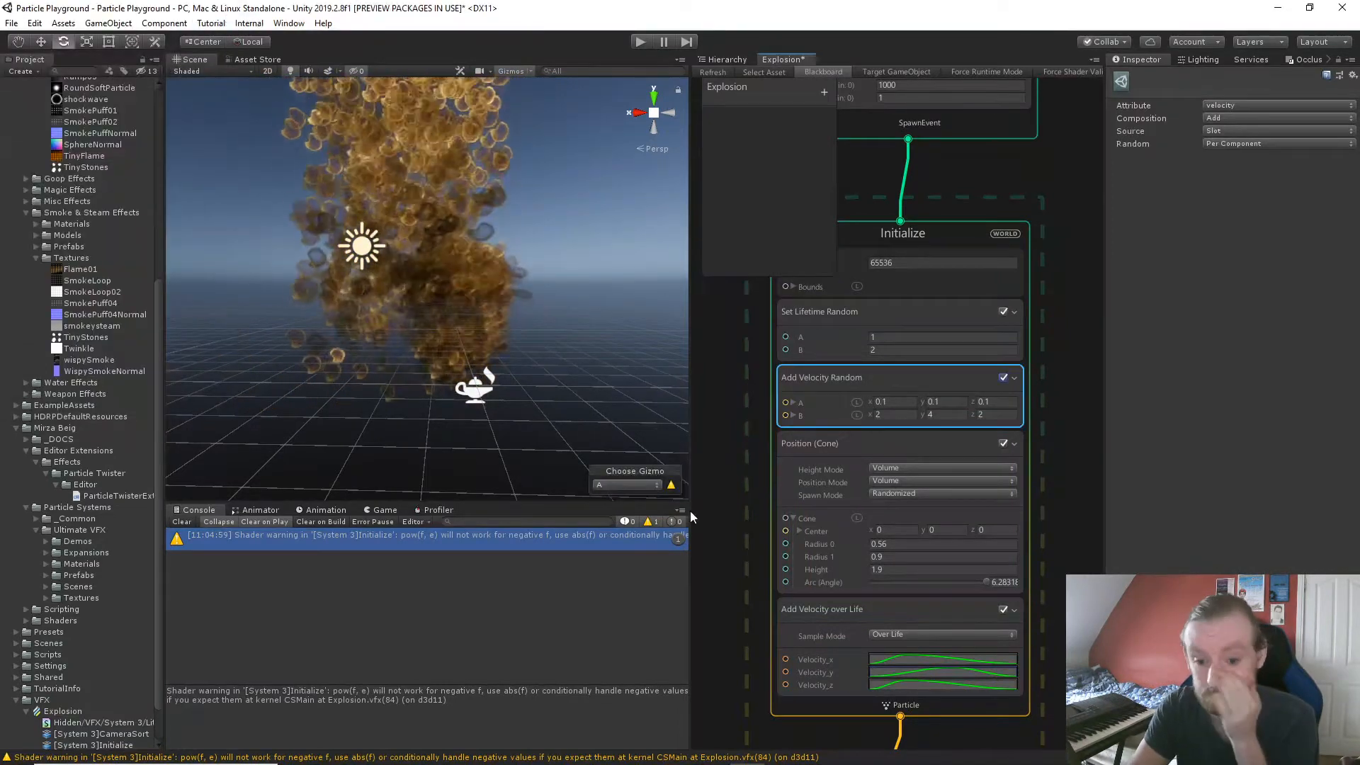
Disable the Add Velocity over Life block and replay the Explosion effect.
left_click(1002, 610)
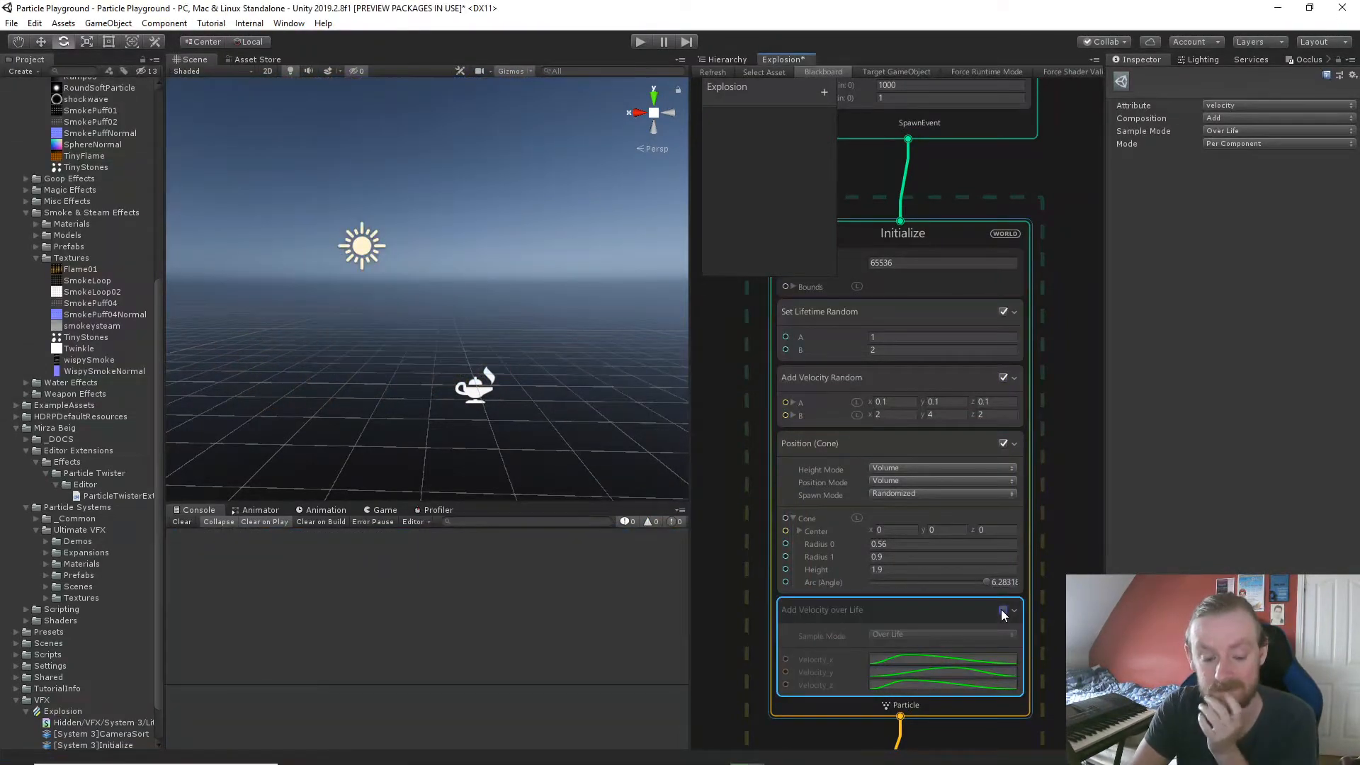
left_click(480, 390)
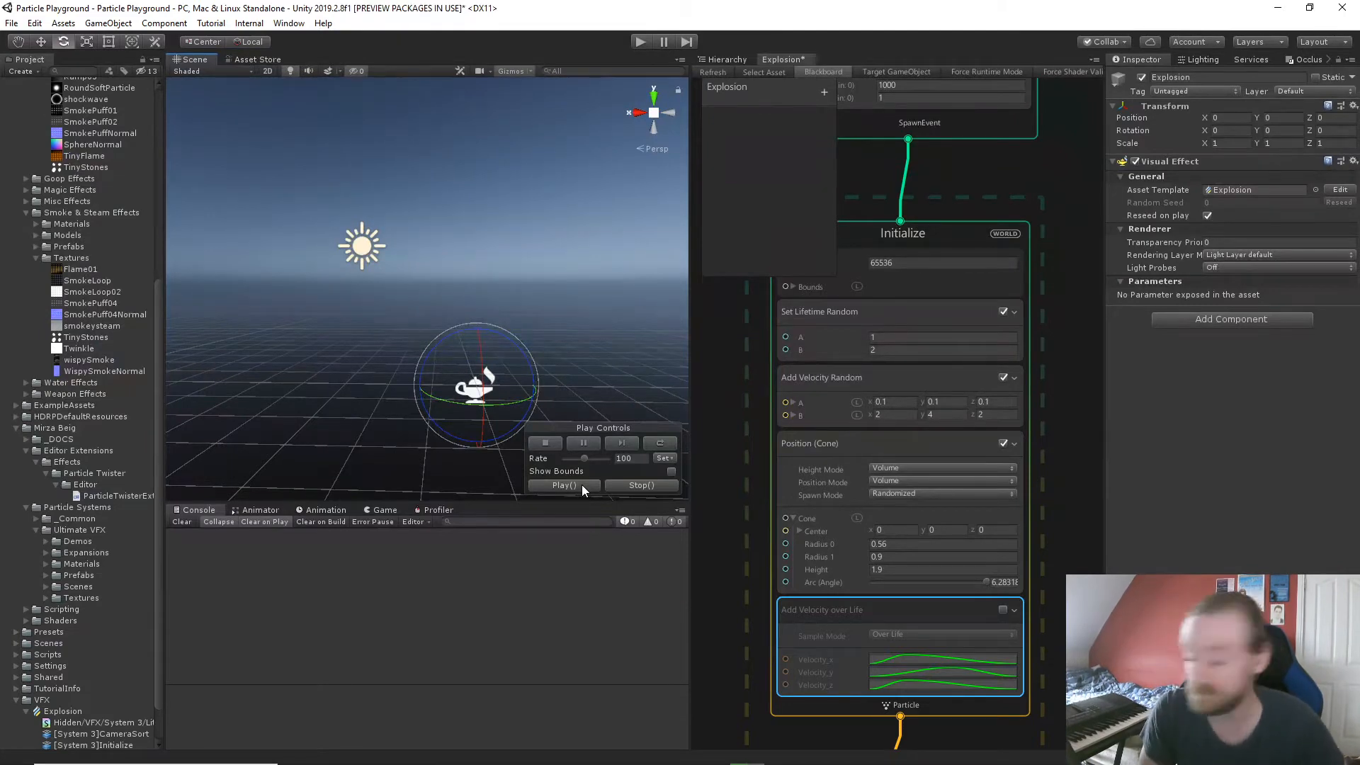
left_click(564, 485)
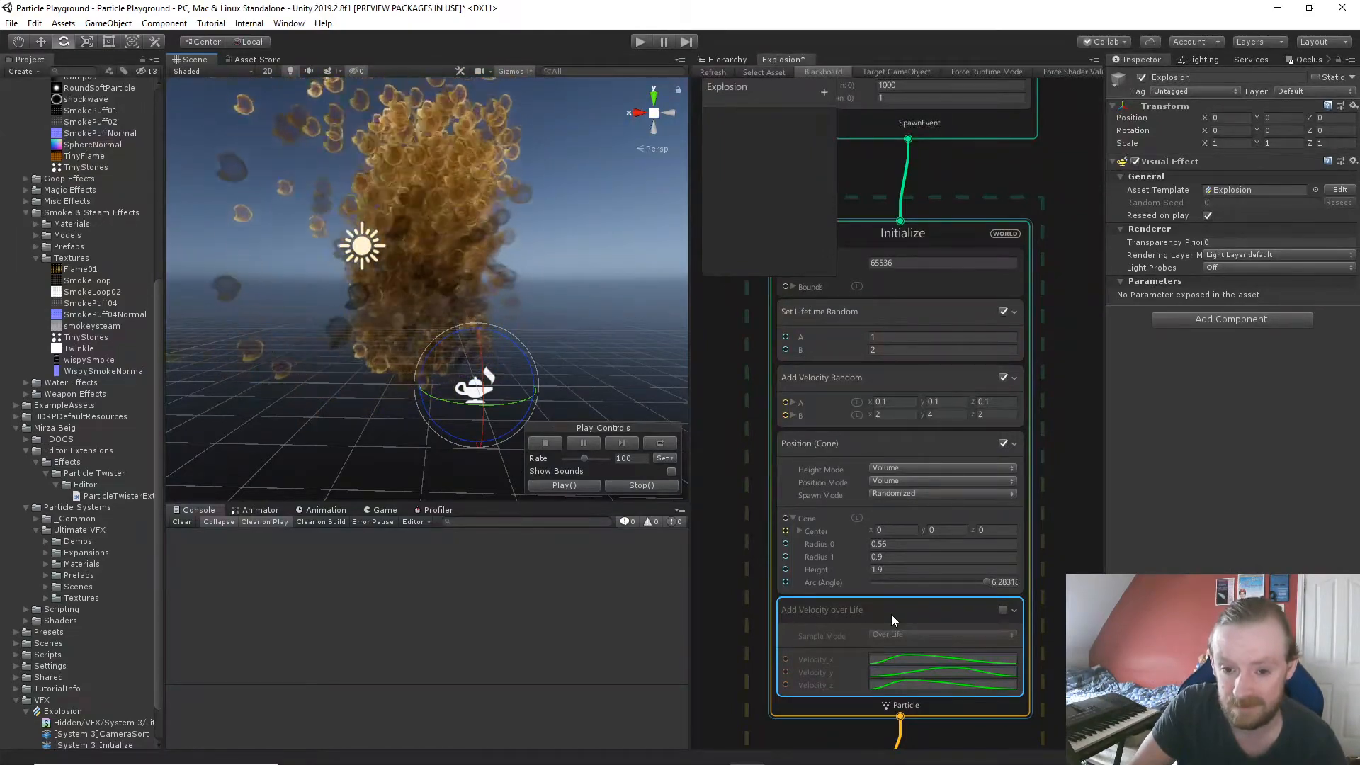
Delete the Add Velocity over Life and Add Velocity Random blocks from the Initialize context.
key("Delete")
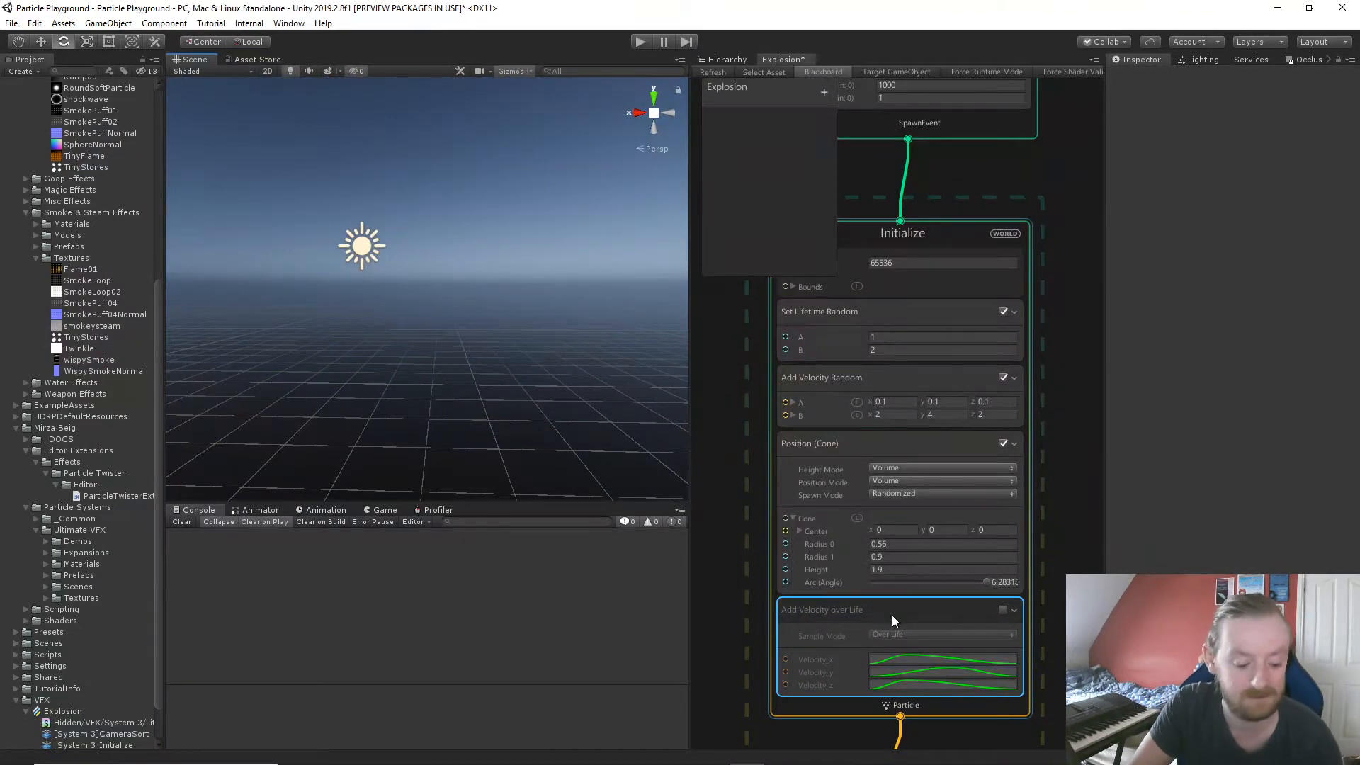
key("ctrl+z")
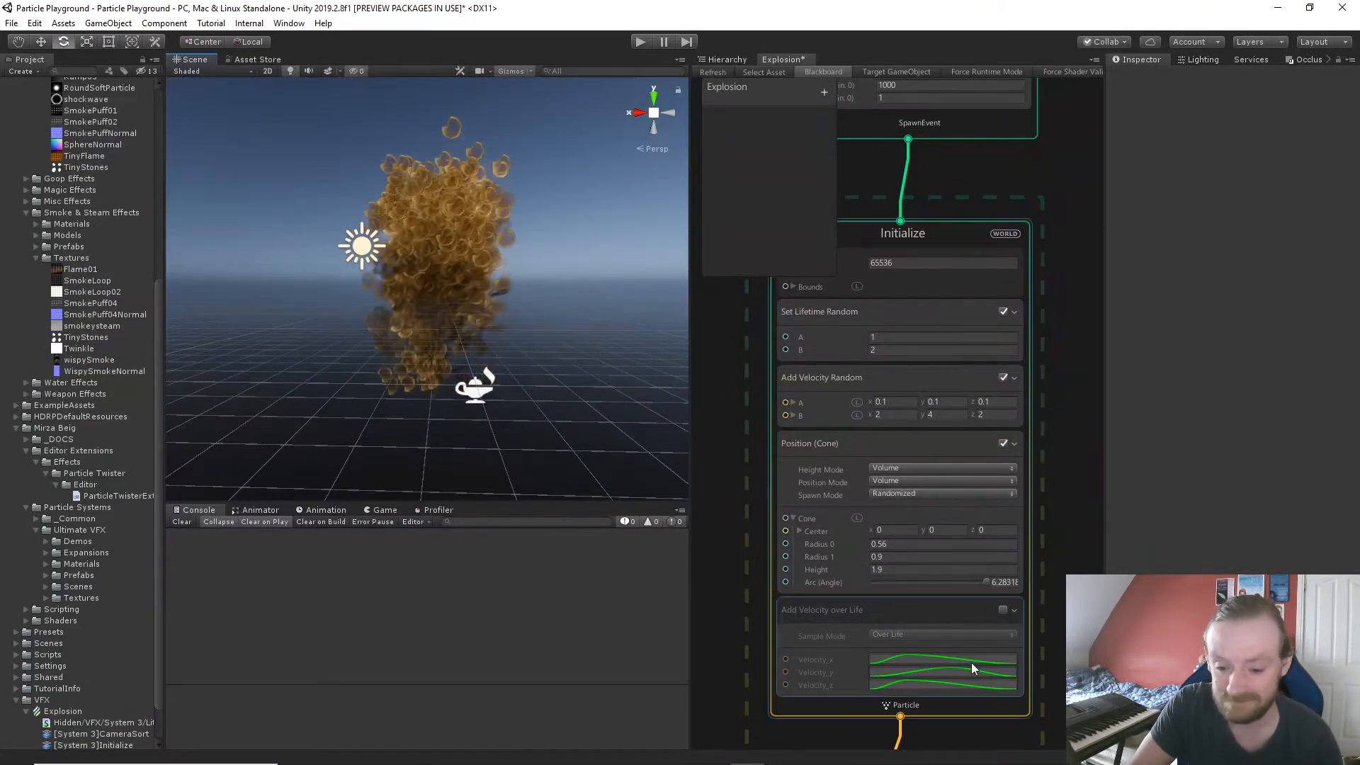
left_click(880, 614)
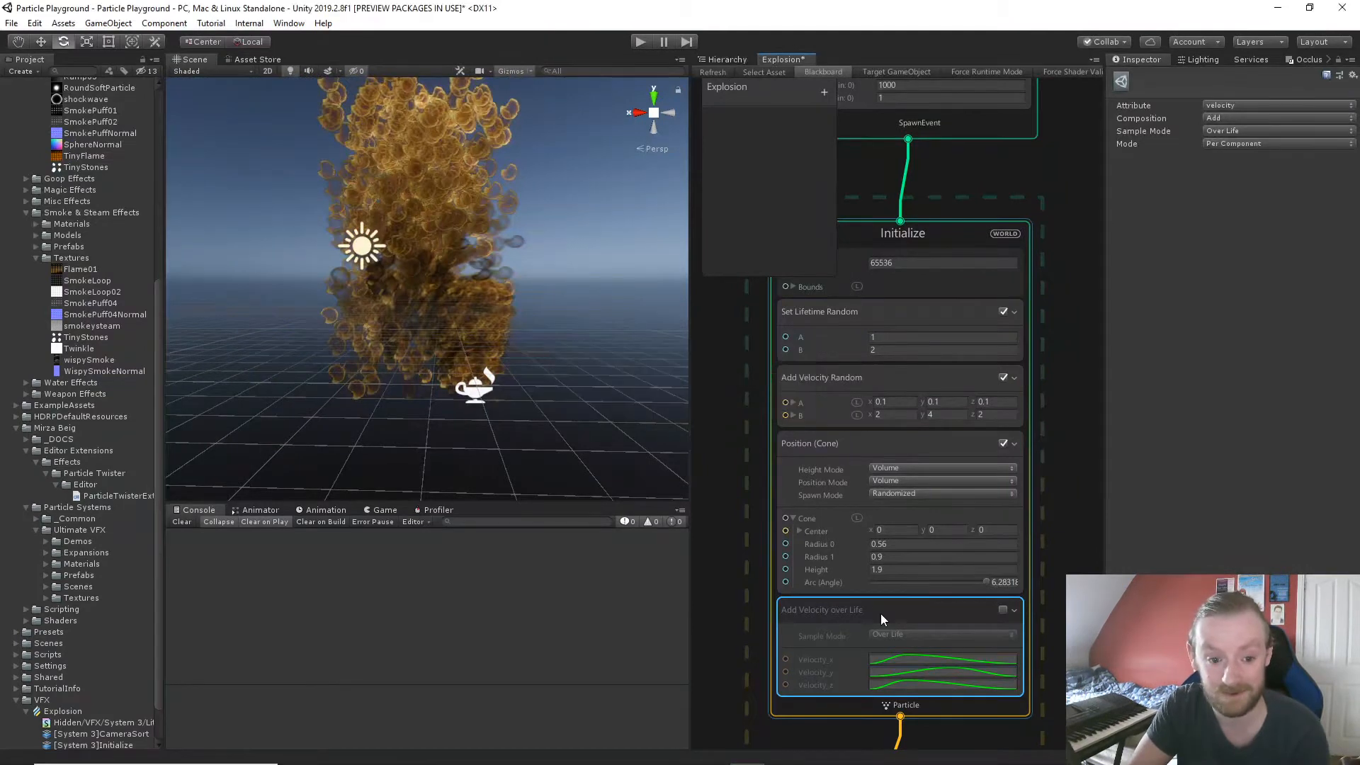
key("Delete")
left_click(856, 377)
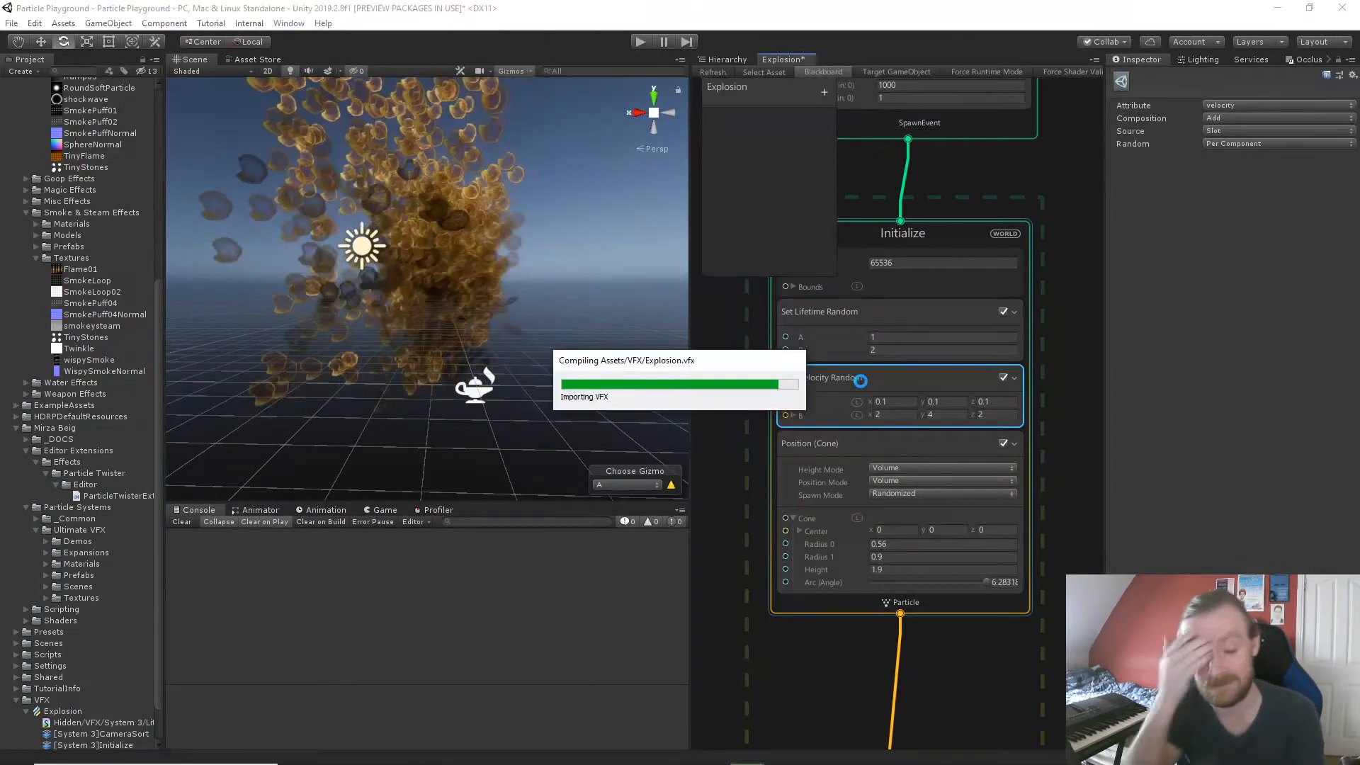
key("Delete")
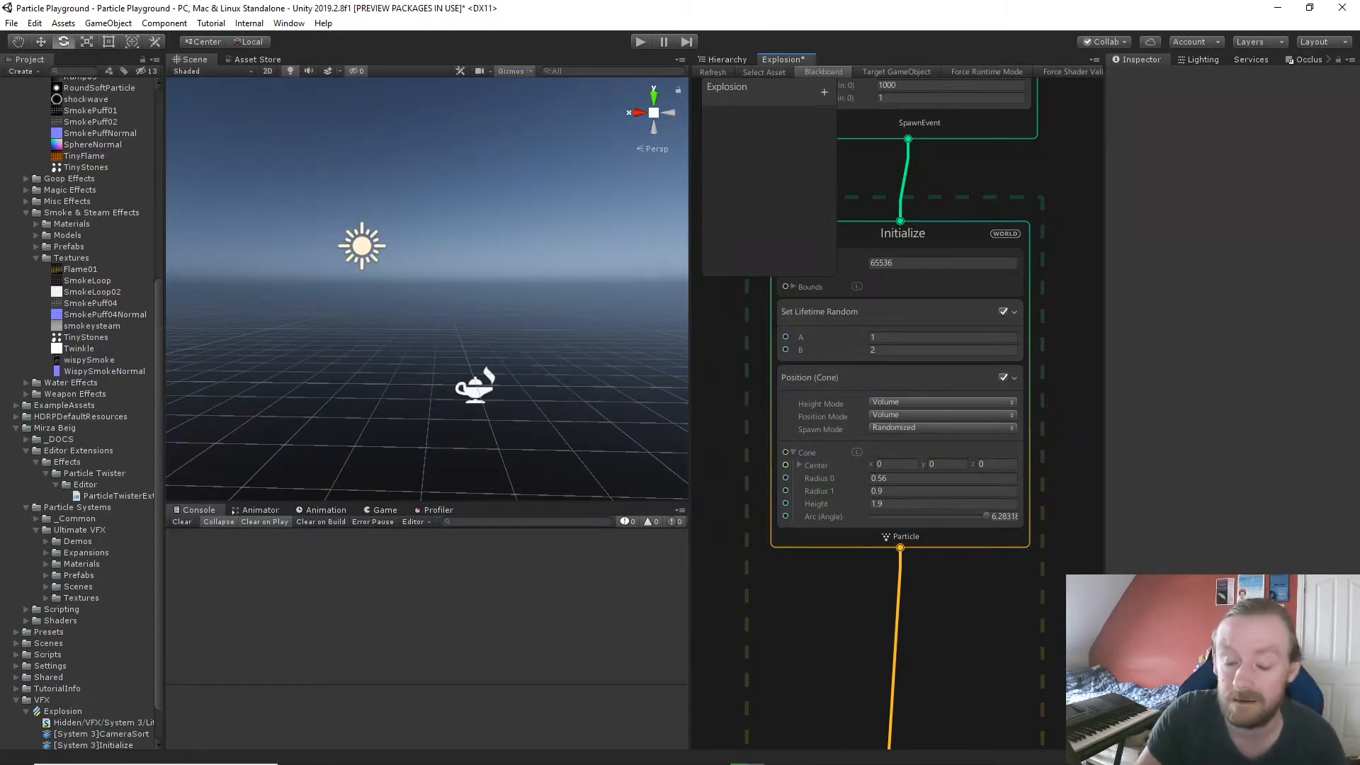
Check the Explosion effect in the scene, then delete the Set Velocity block from the Lit Quad Output context.
middle_click_drag(993, 640, 975, 154)
middle_click_drag(960, 546, 954, 283)
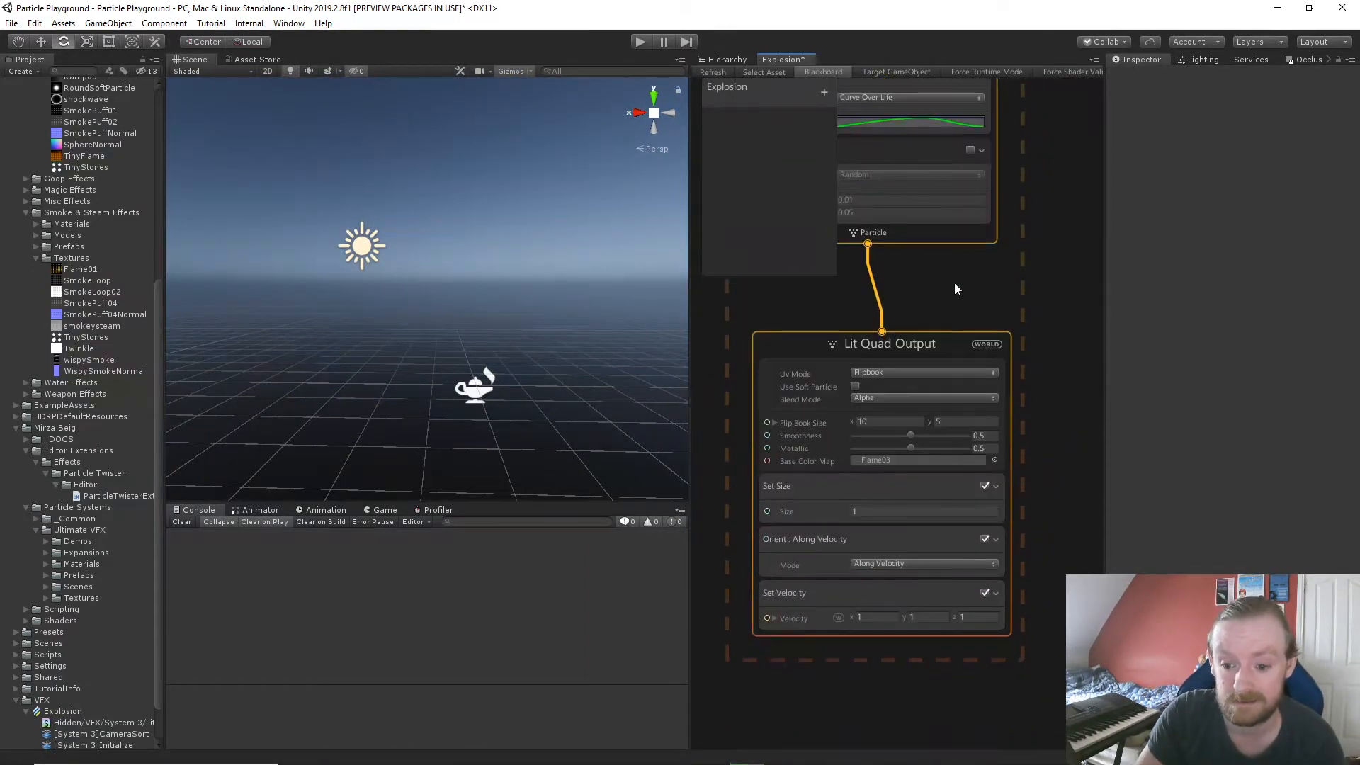
left_click(473, 389)
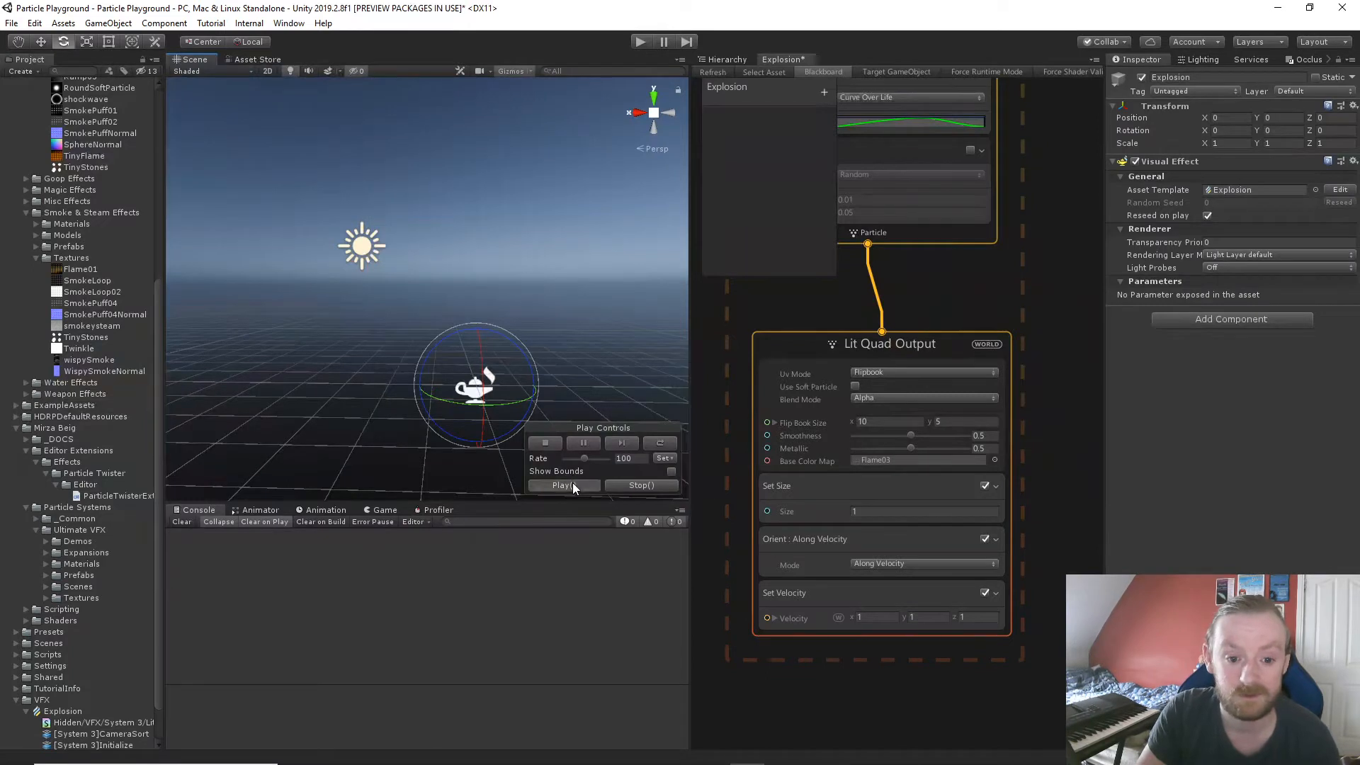
scroll(503, 437, "up", 5)
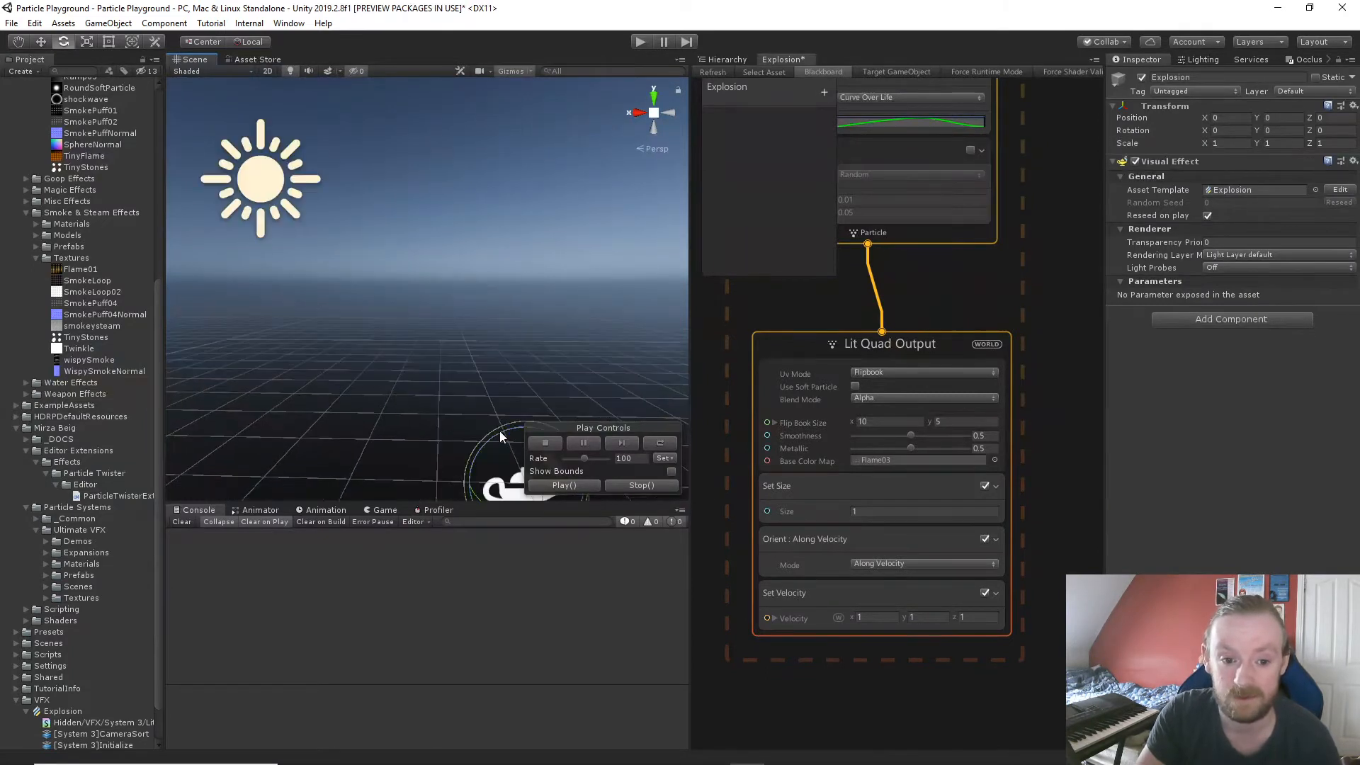
mouse_move(499, 430)
middle_mouse_down()
mouse_move(472, 364)
mouse_move(483, 418)
middle_mouse_up()
scroll(475, 418, "up", 3)
middle_click_drag(393, 410, 398, 419)
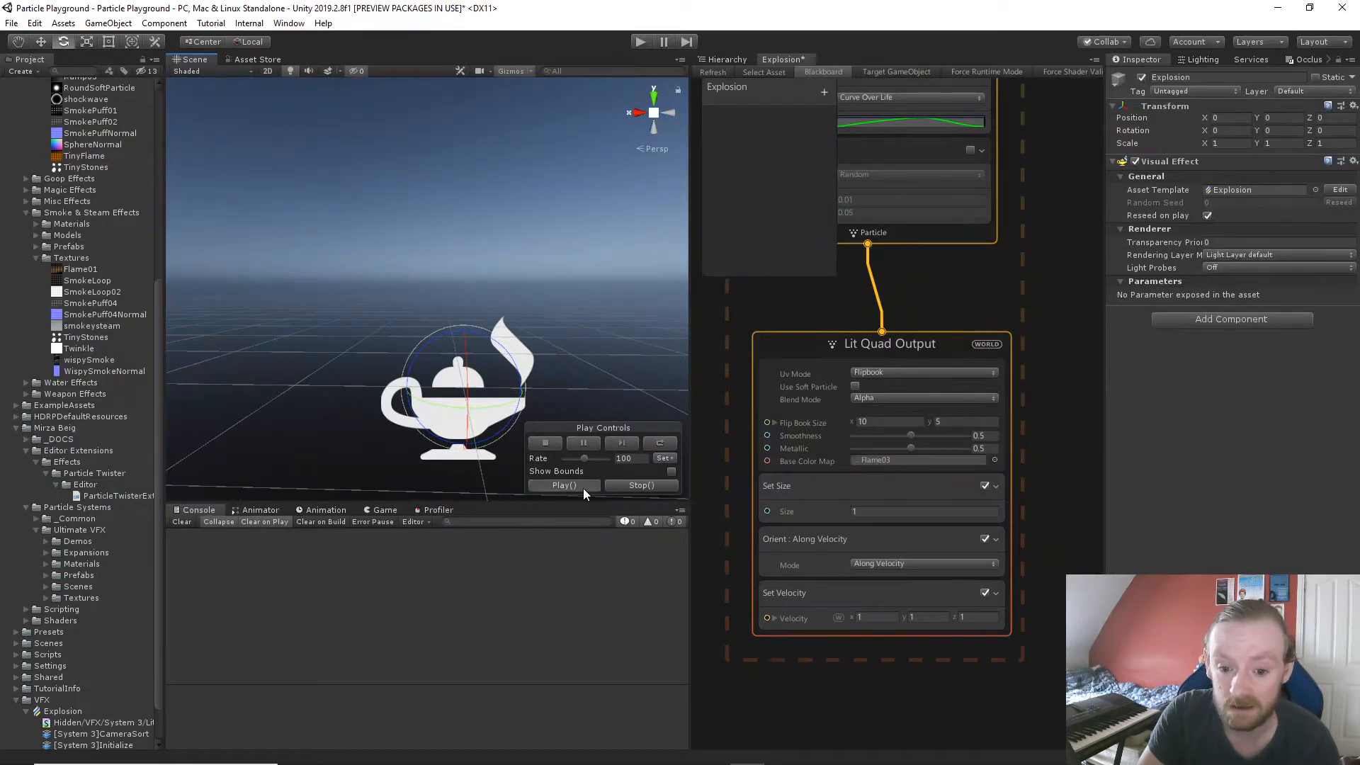
left_click(828, 597)
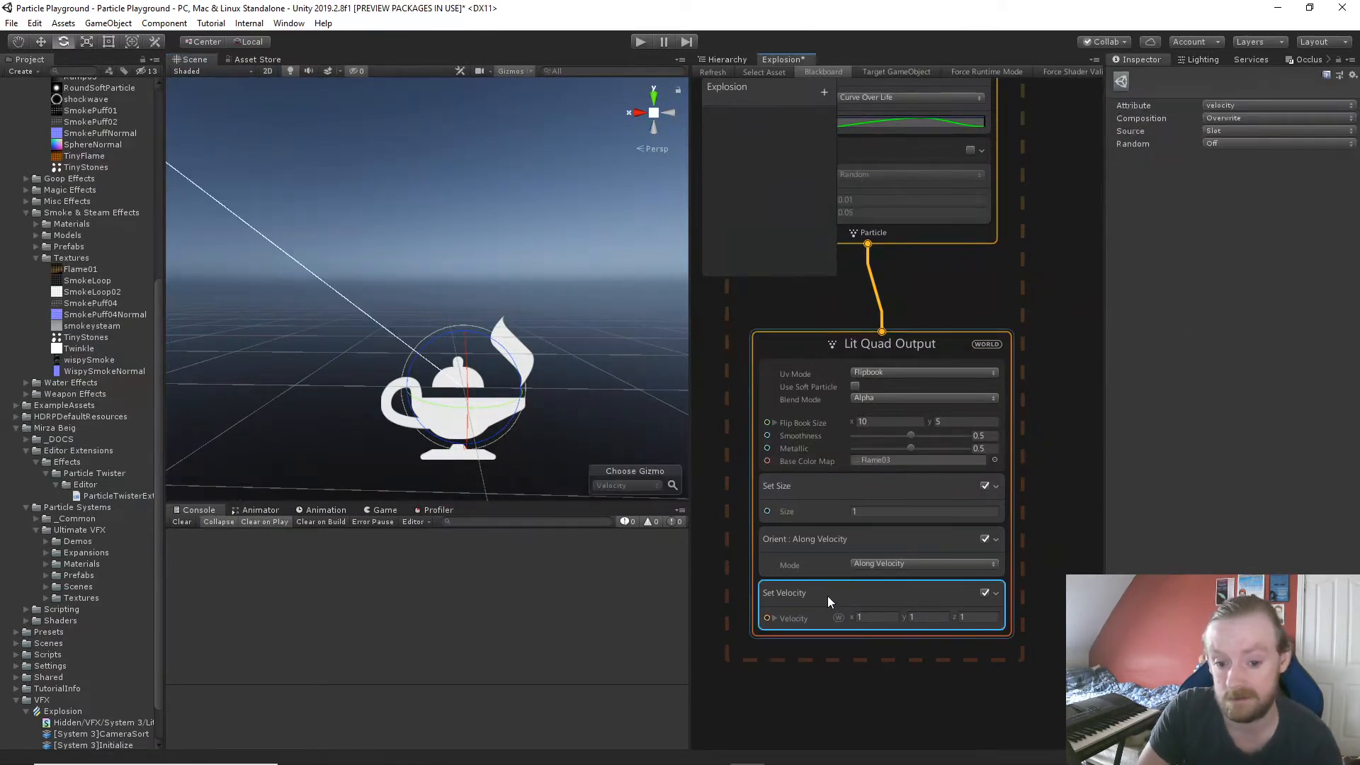
key("Delete")
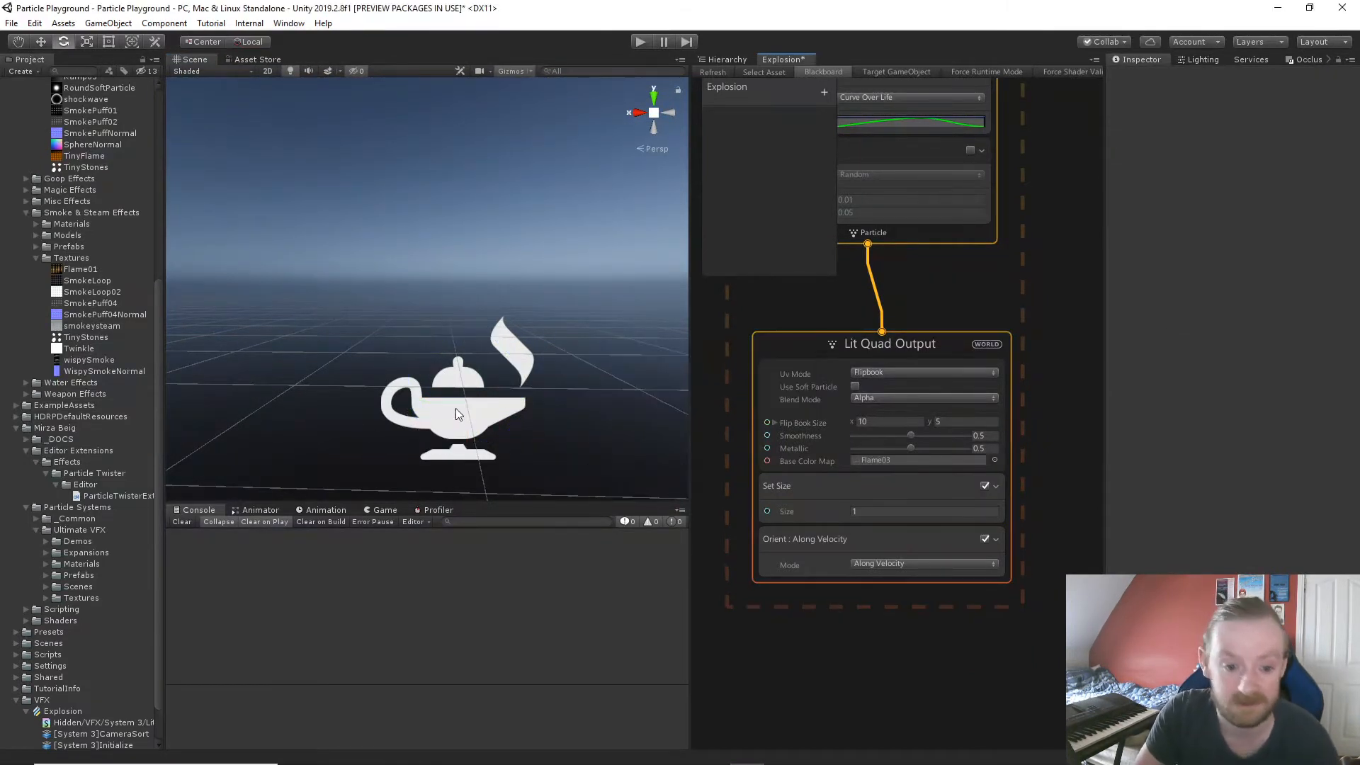
Delete the disabled Add Velocity (Speed) block from the Update context.
left_click(457, 408)
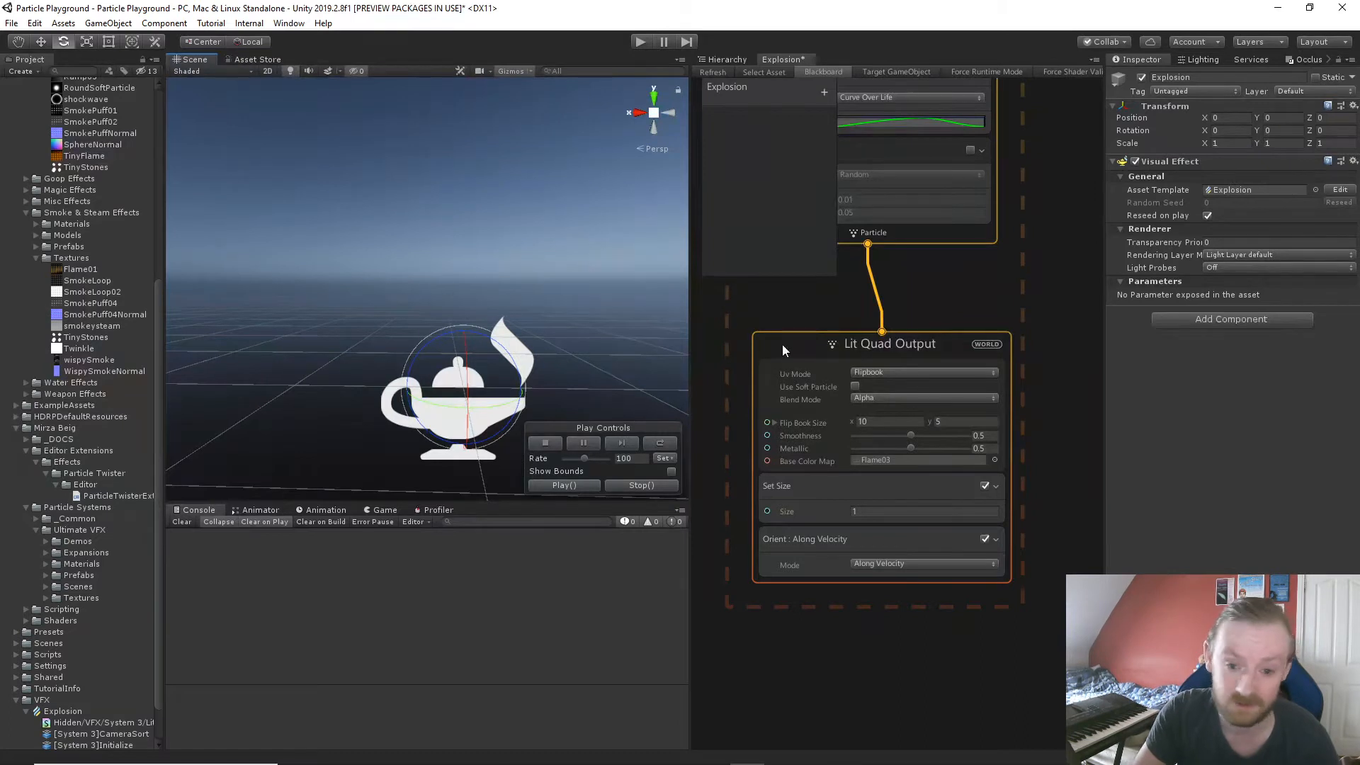
middle_click_drag(1040, 294, 1031, 593)
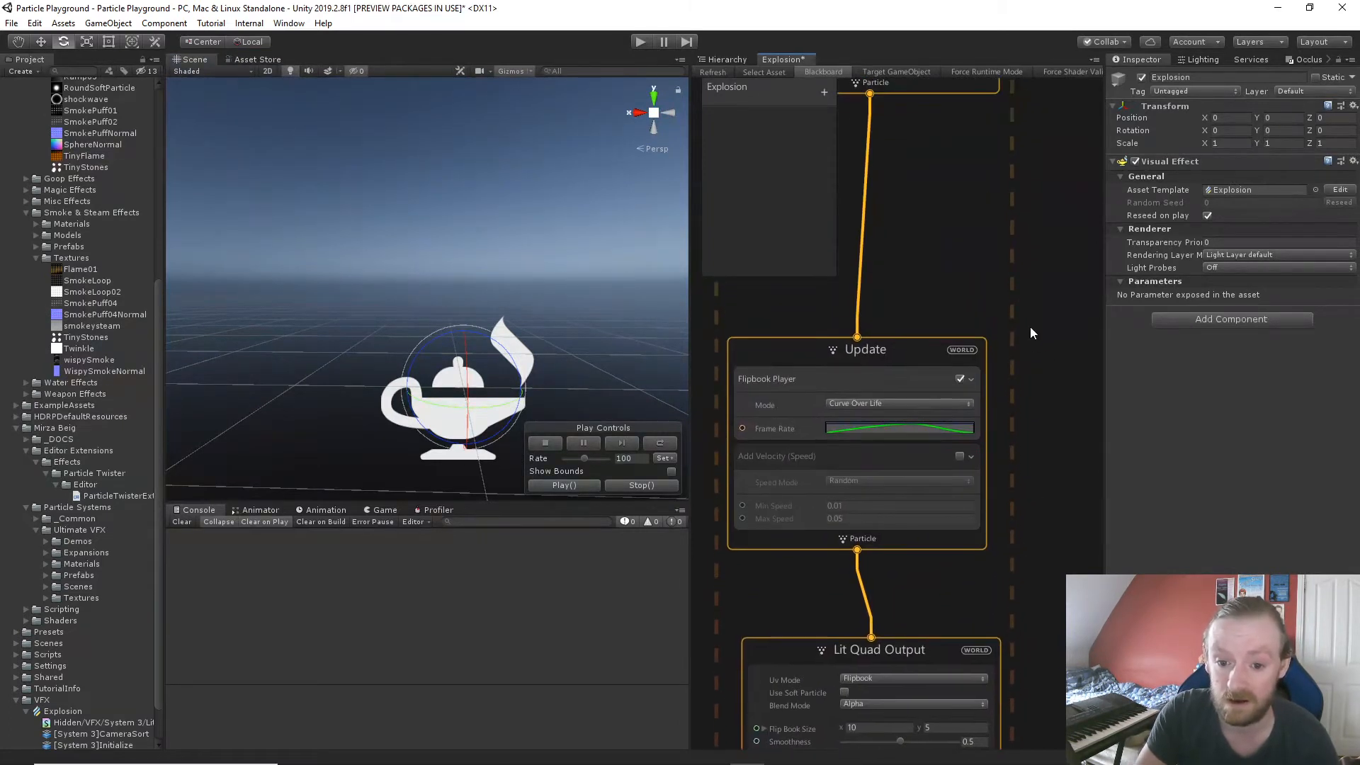
middle_click_drag(1030, 333, 1031, 350)
left_click(805, 474)
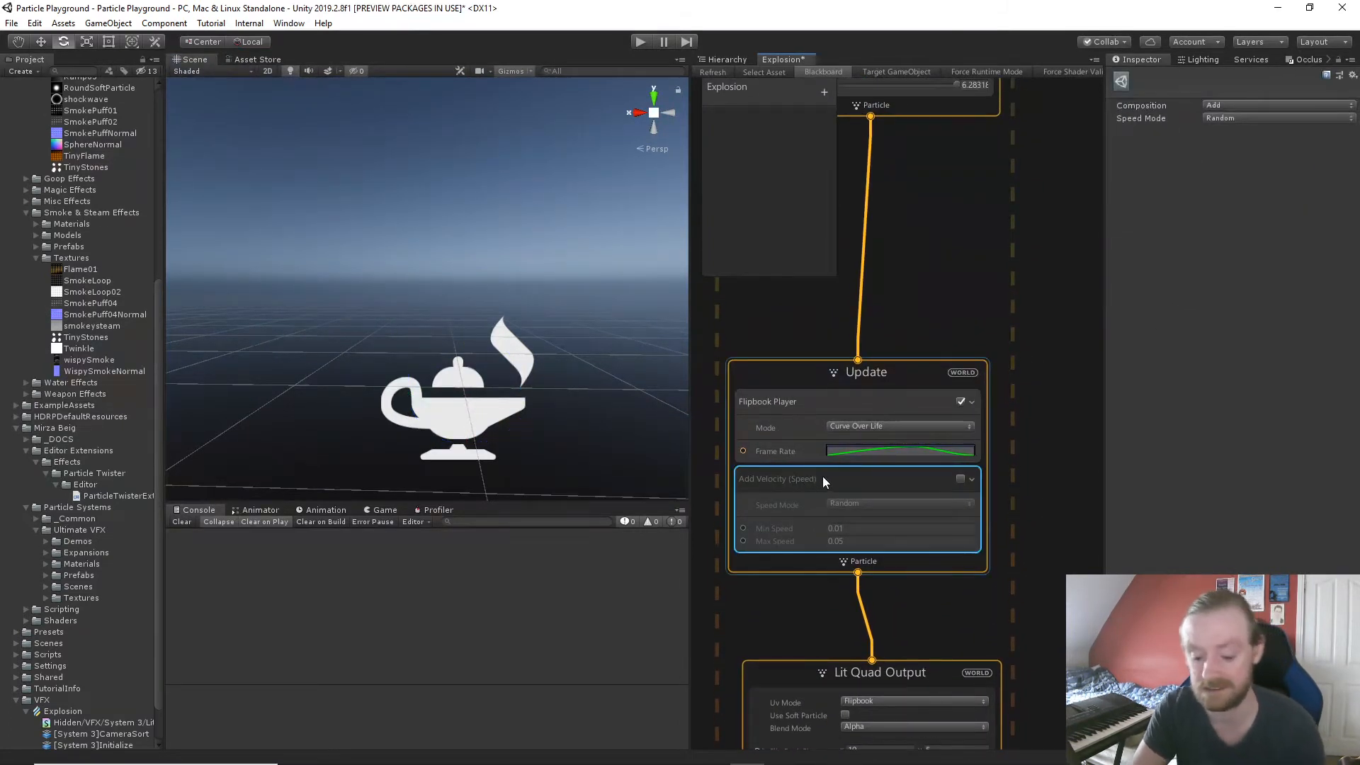
key("Delete")
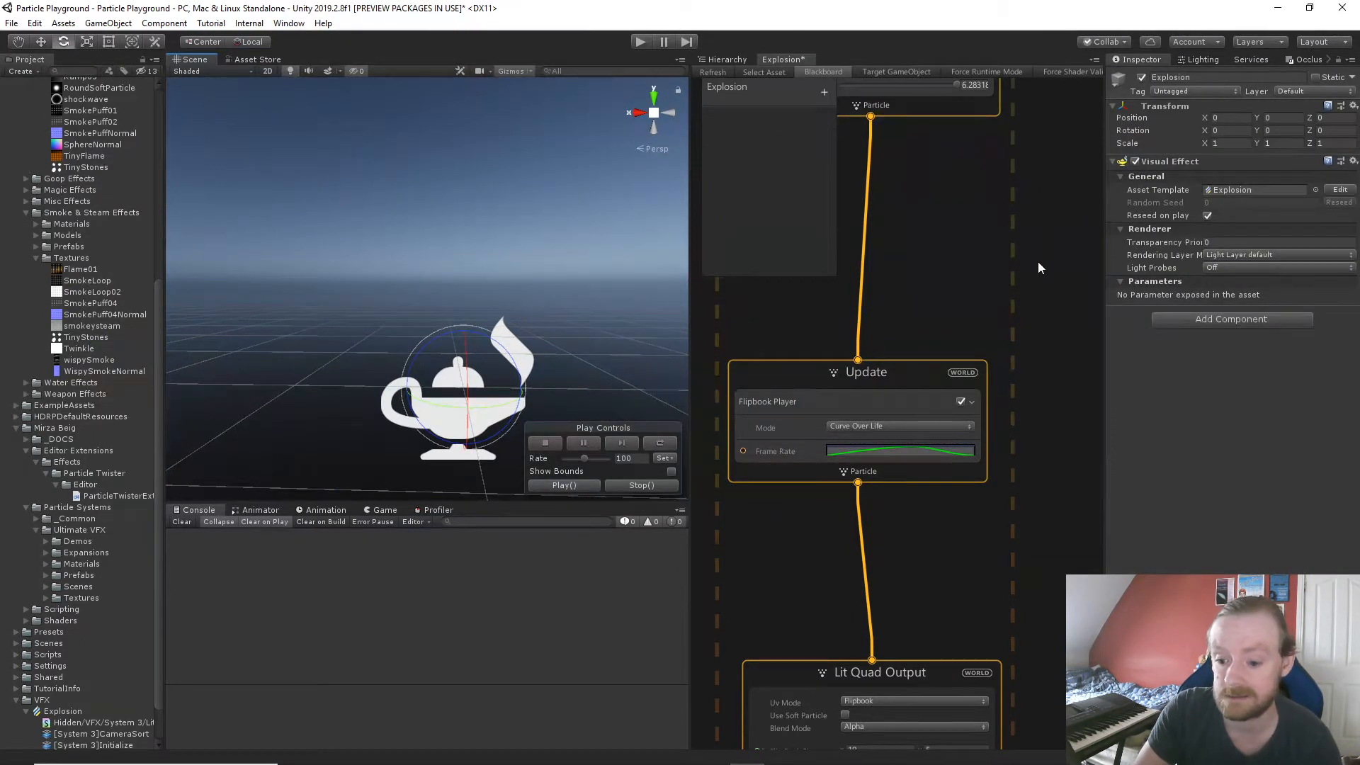
middle_click_drag(1039, 261, 1043, 584)
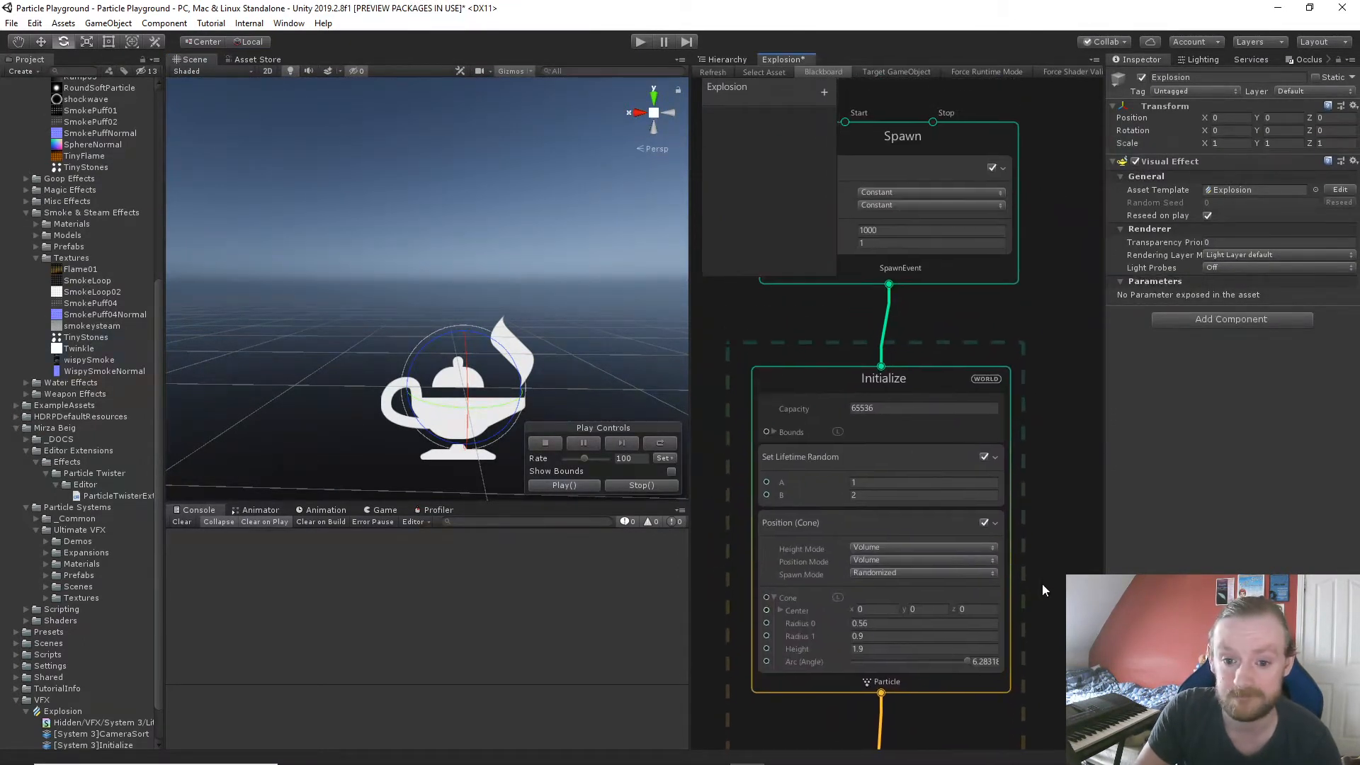
left_click(875, 359)
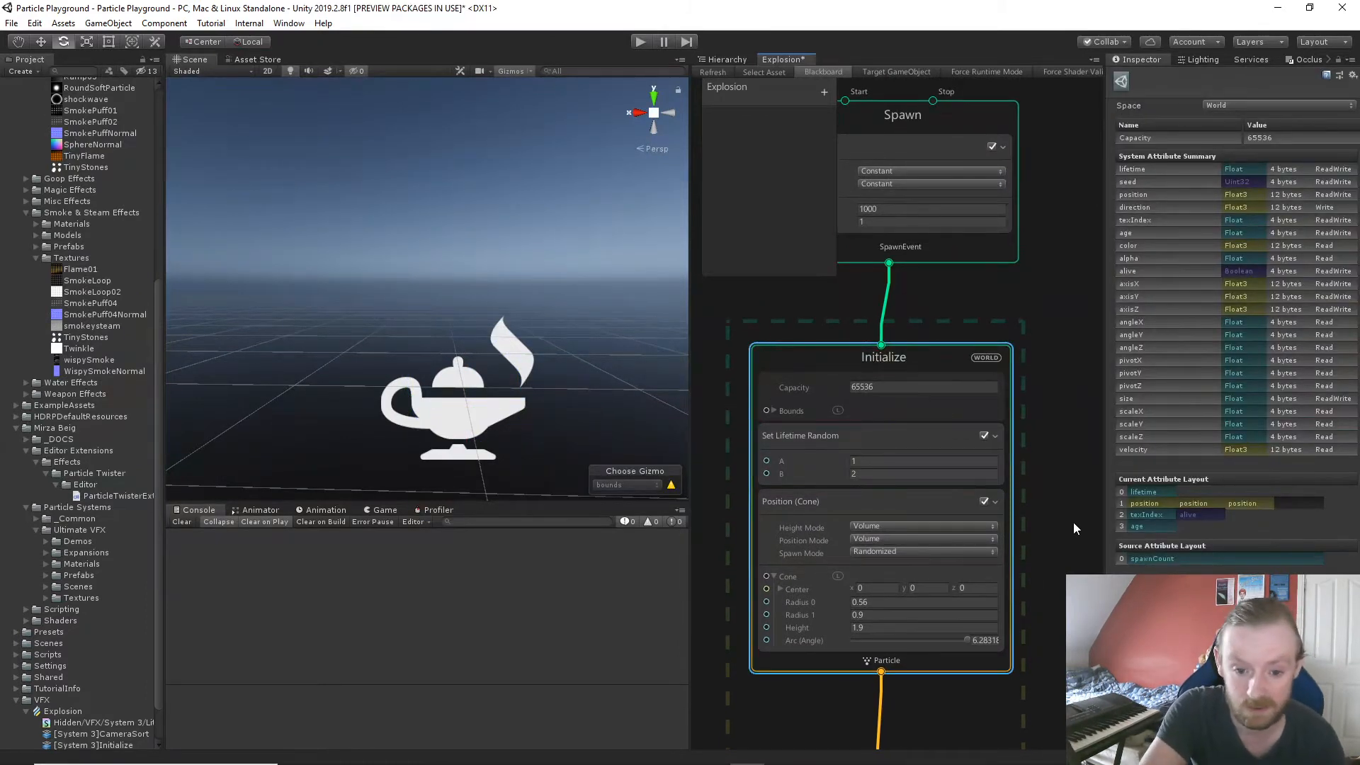
key("space")
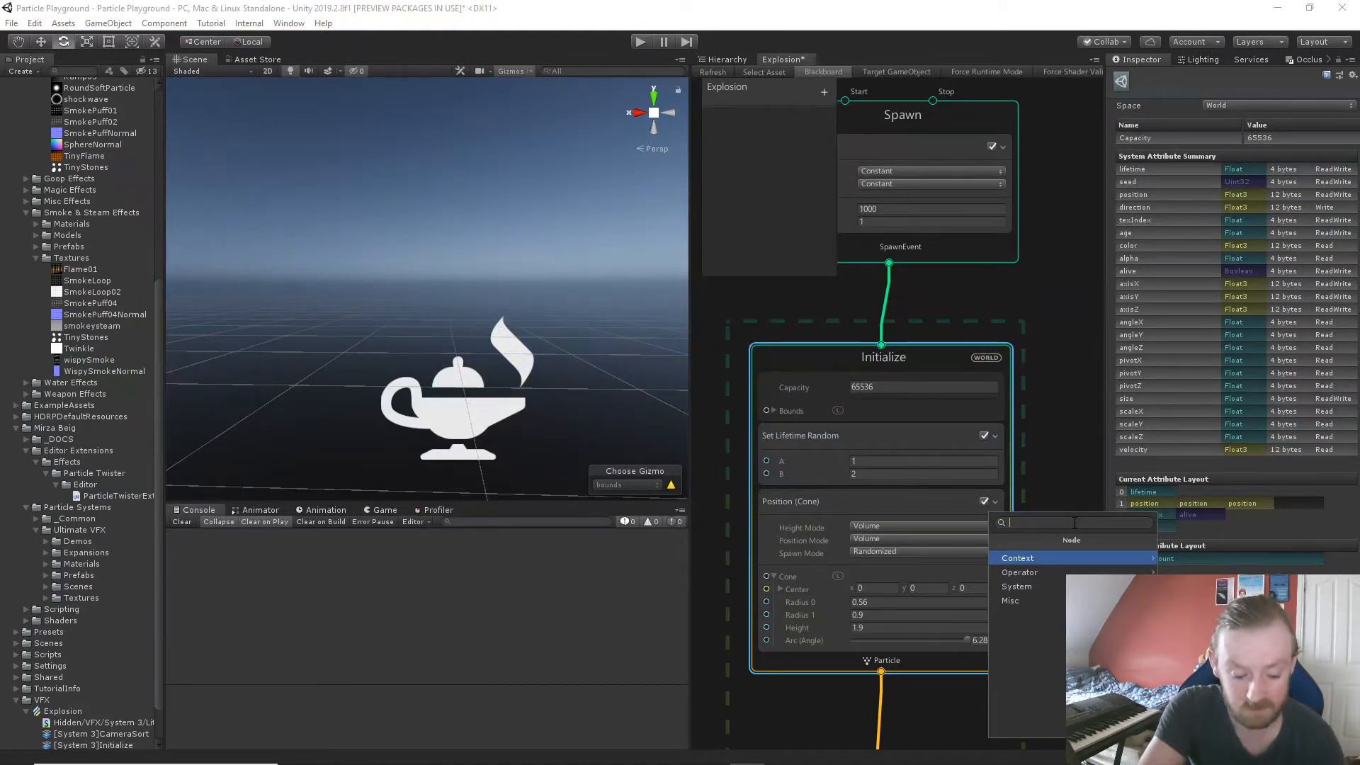
type("velo")
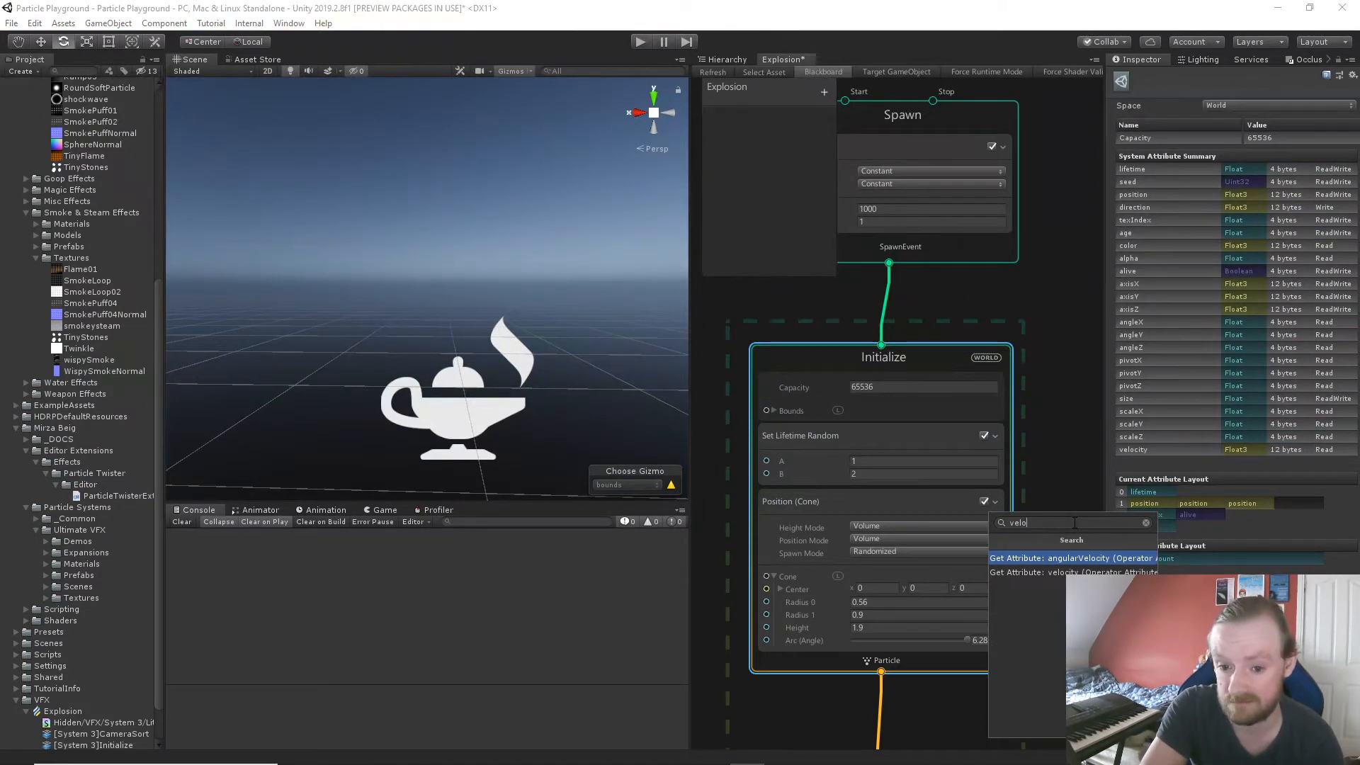
key("BackSpace")
key("BackSpace")
key("BackSpace")
key("BackSpace")
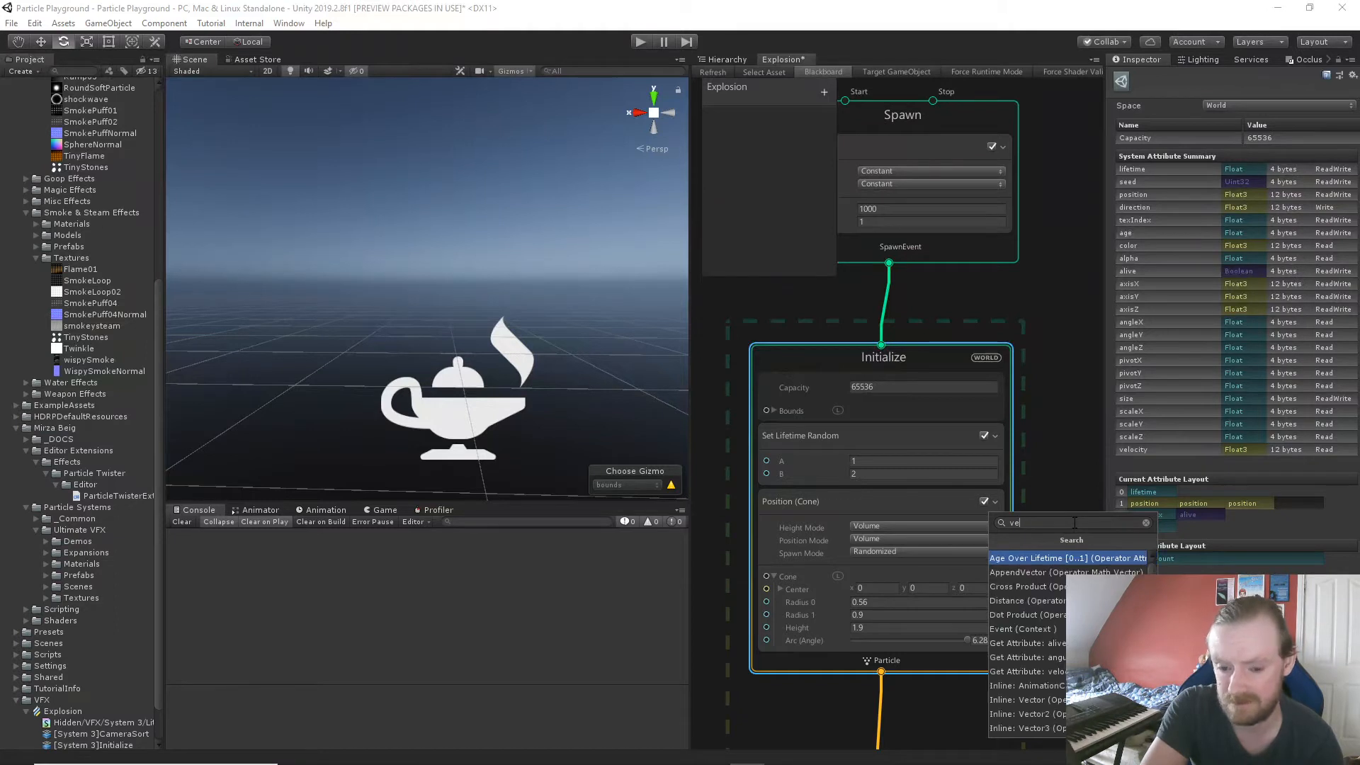
type("set")
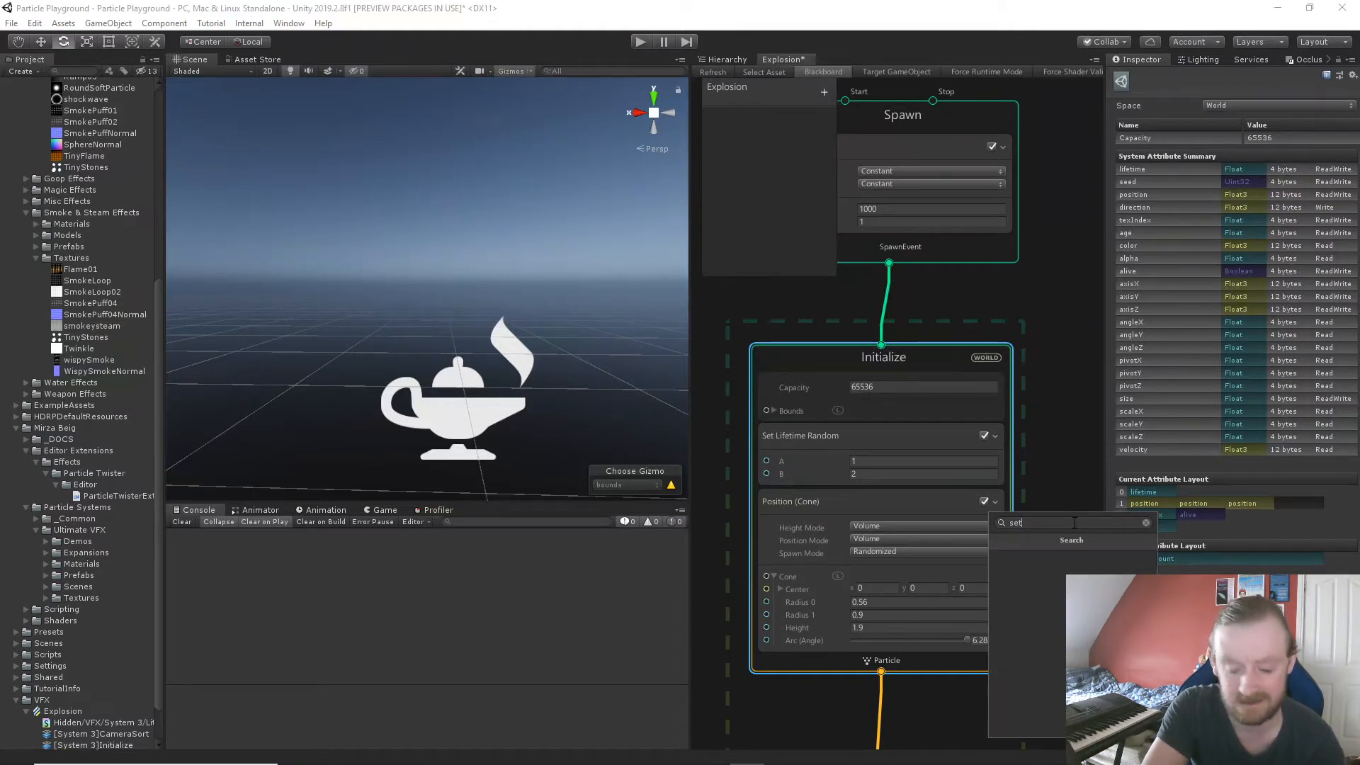
key("BackSpace")
key("BackSpace")
key("BackSpace")
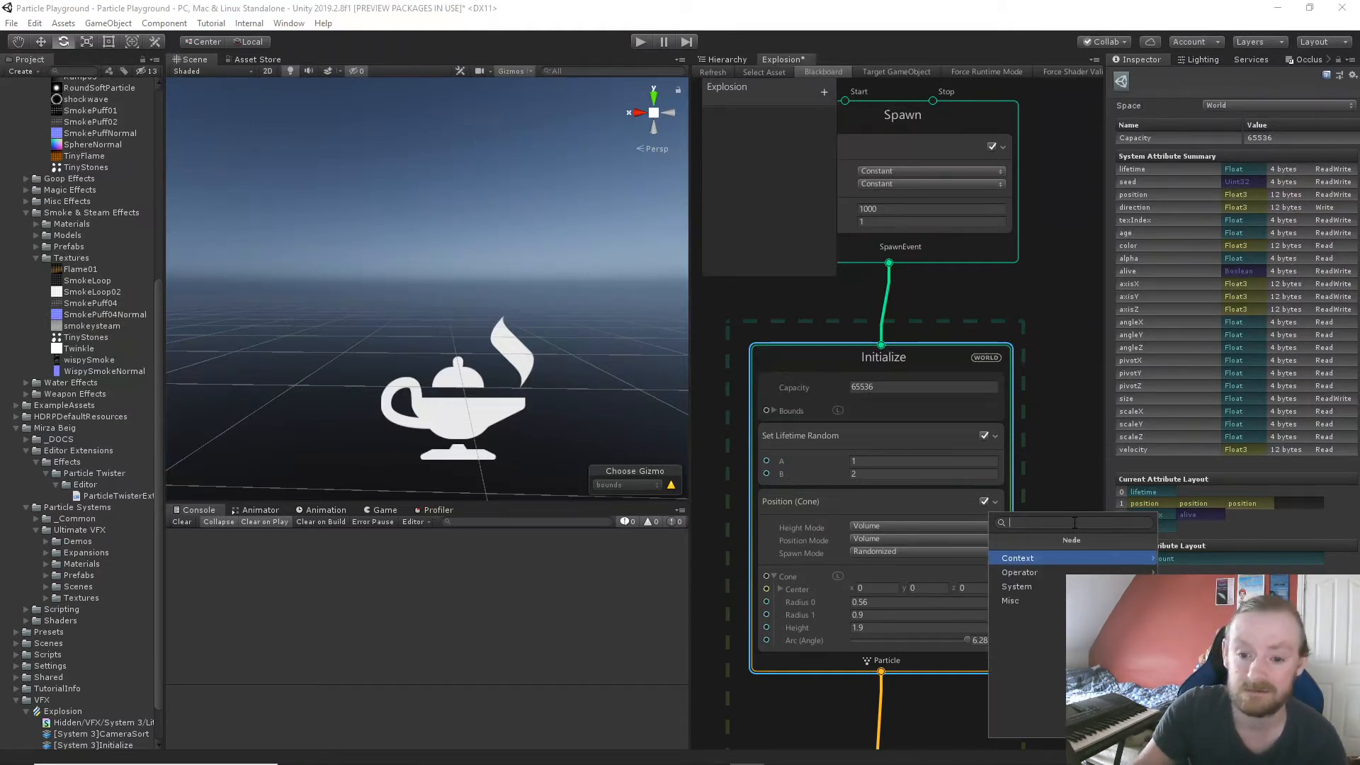
left_click(898, 365)
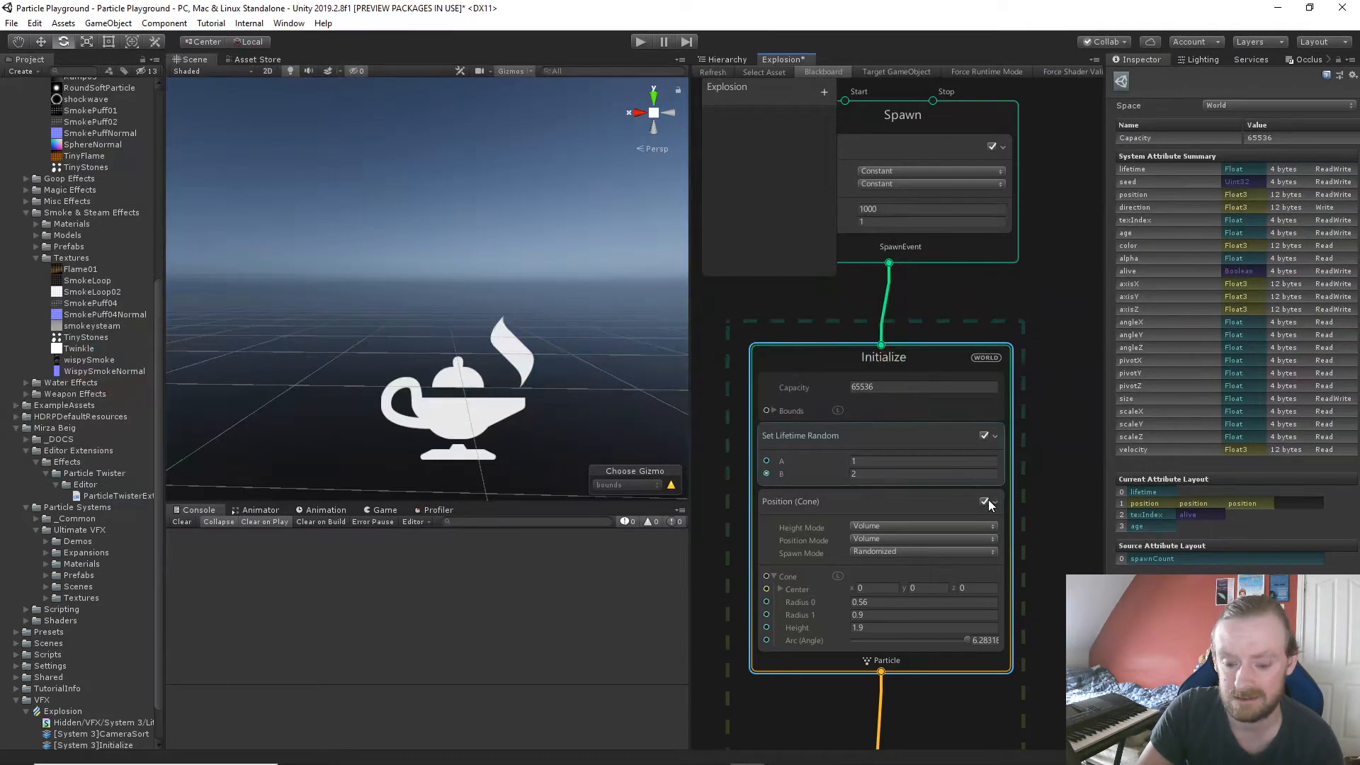
key("space")
type("s")
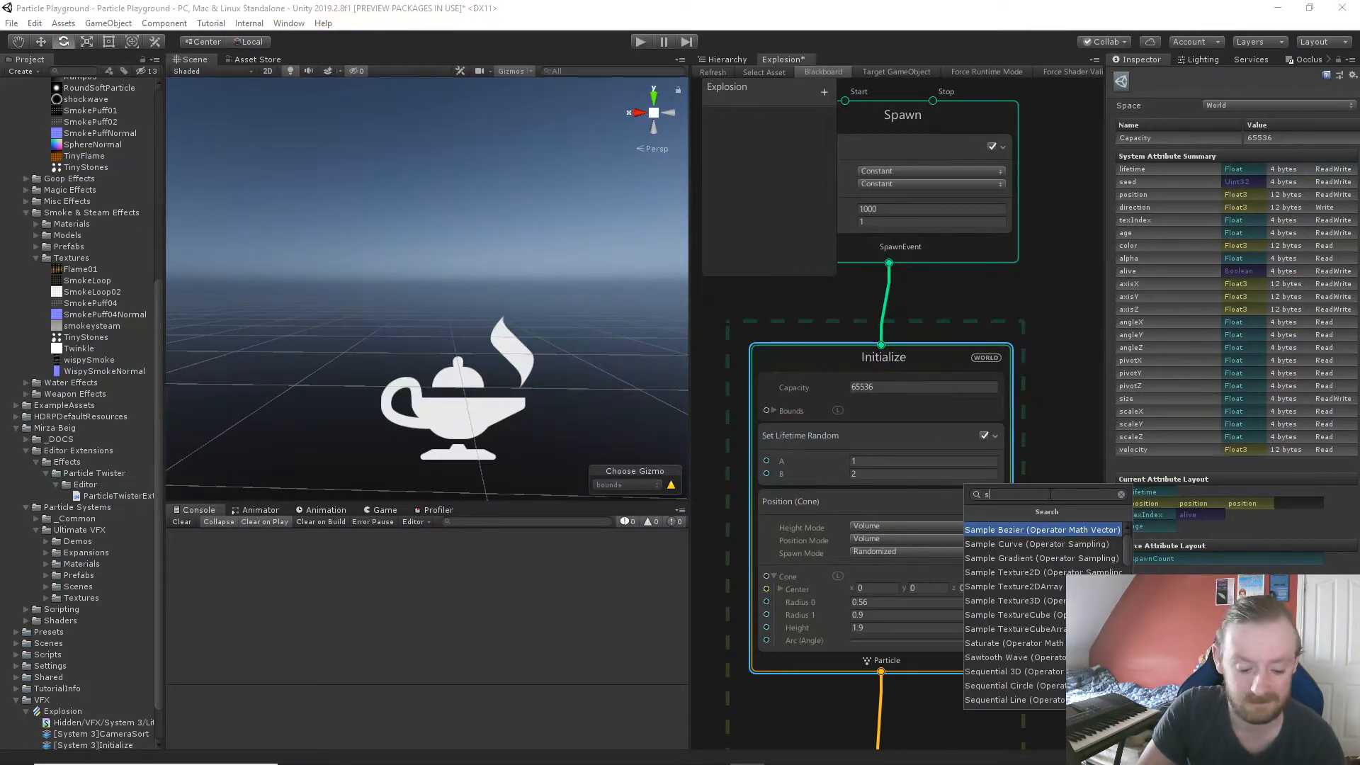
type("et")
key("BackSpace")
key("BackSpace")
key("BackSpace")
type("ad")
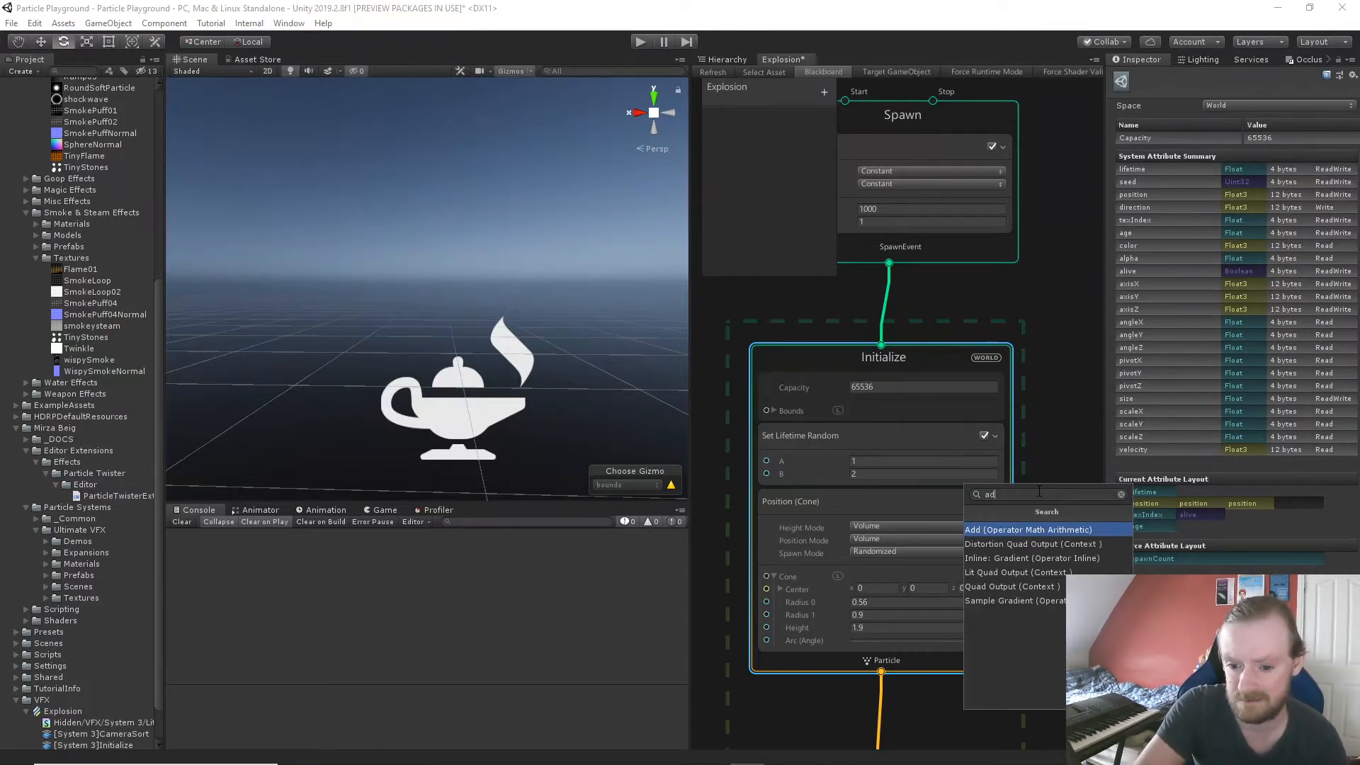
key("BackSpace")
key("BackSpace")
left_click(1041, 401)
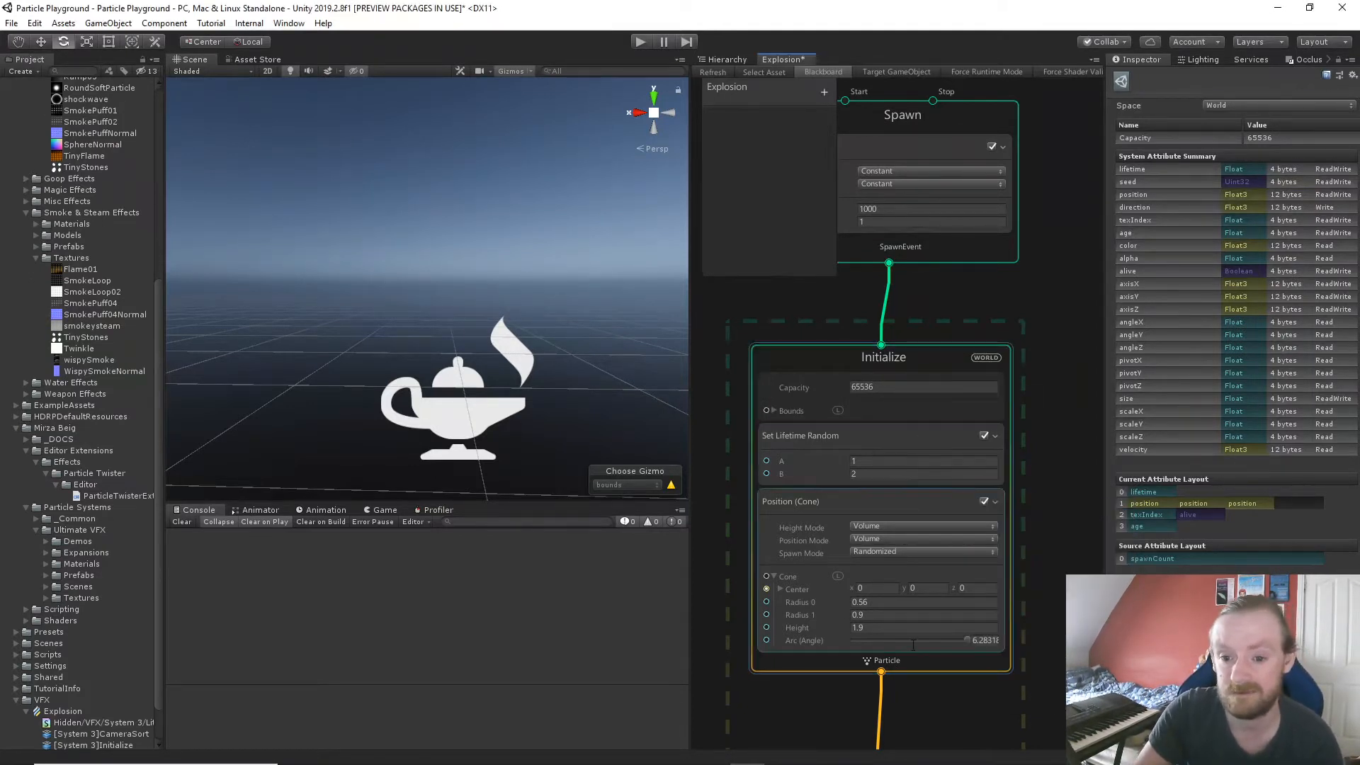
Add an Add Velocity (Spherical) block to the Initialize context.
left_click(953, 668)
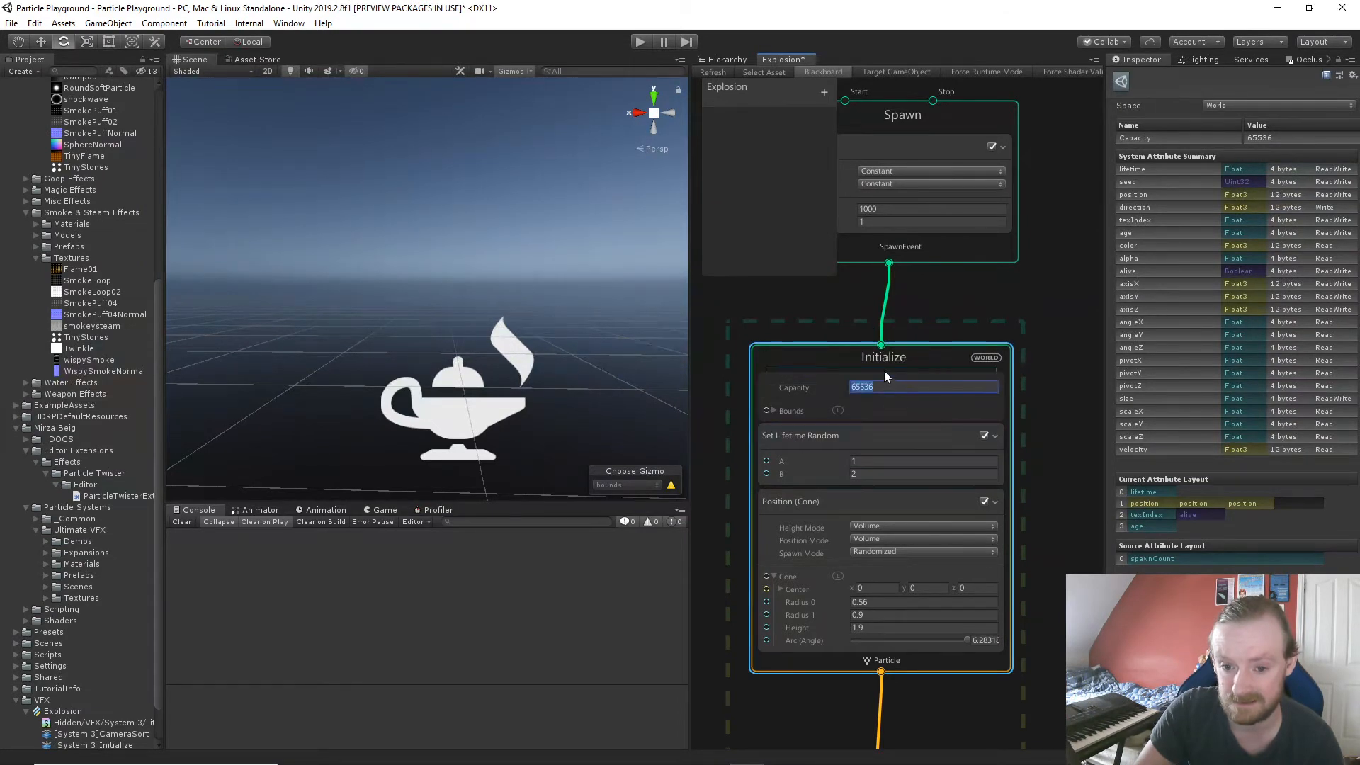
key("space")
type("s")
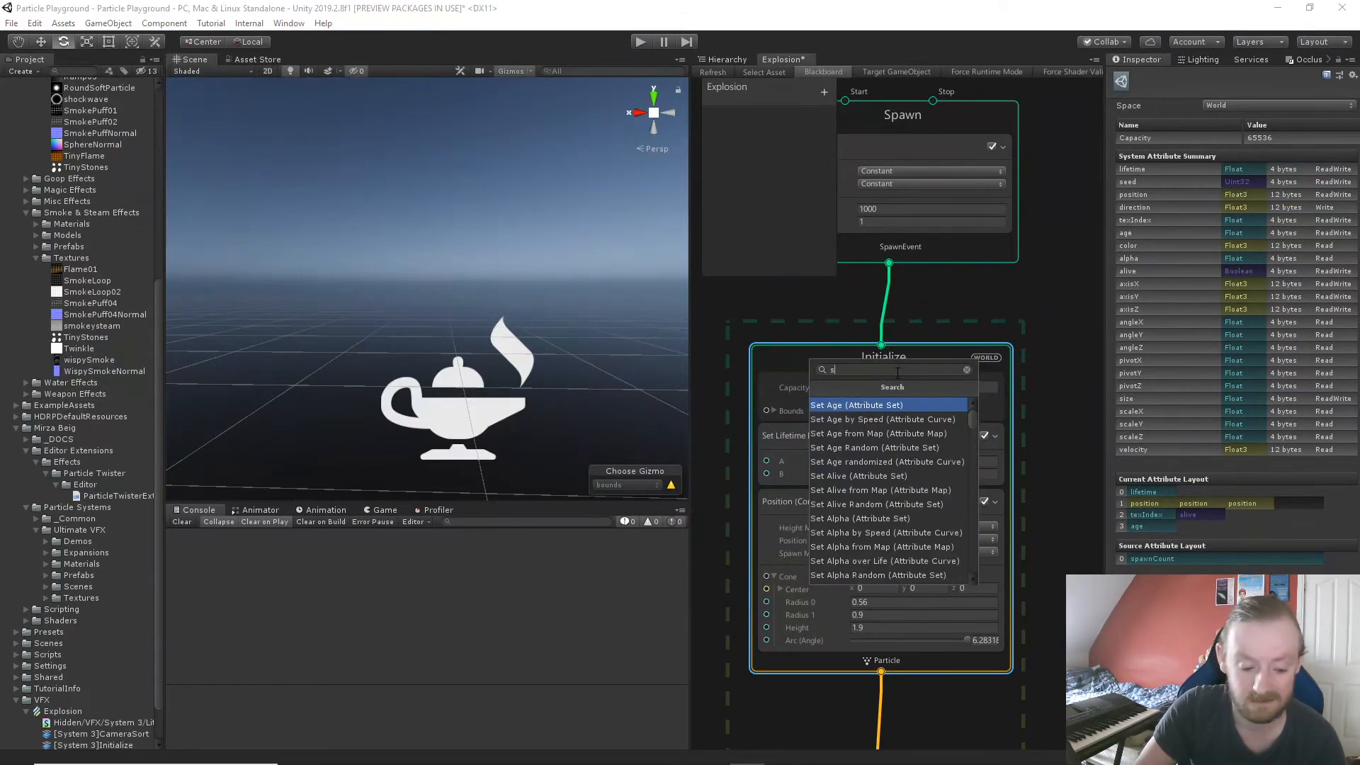
key("BackSpace")
type("ve")
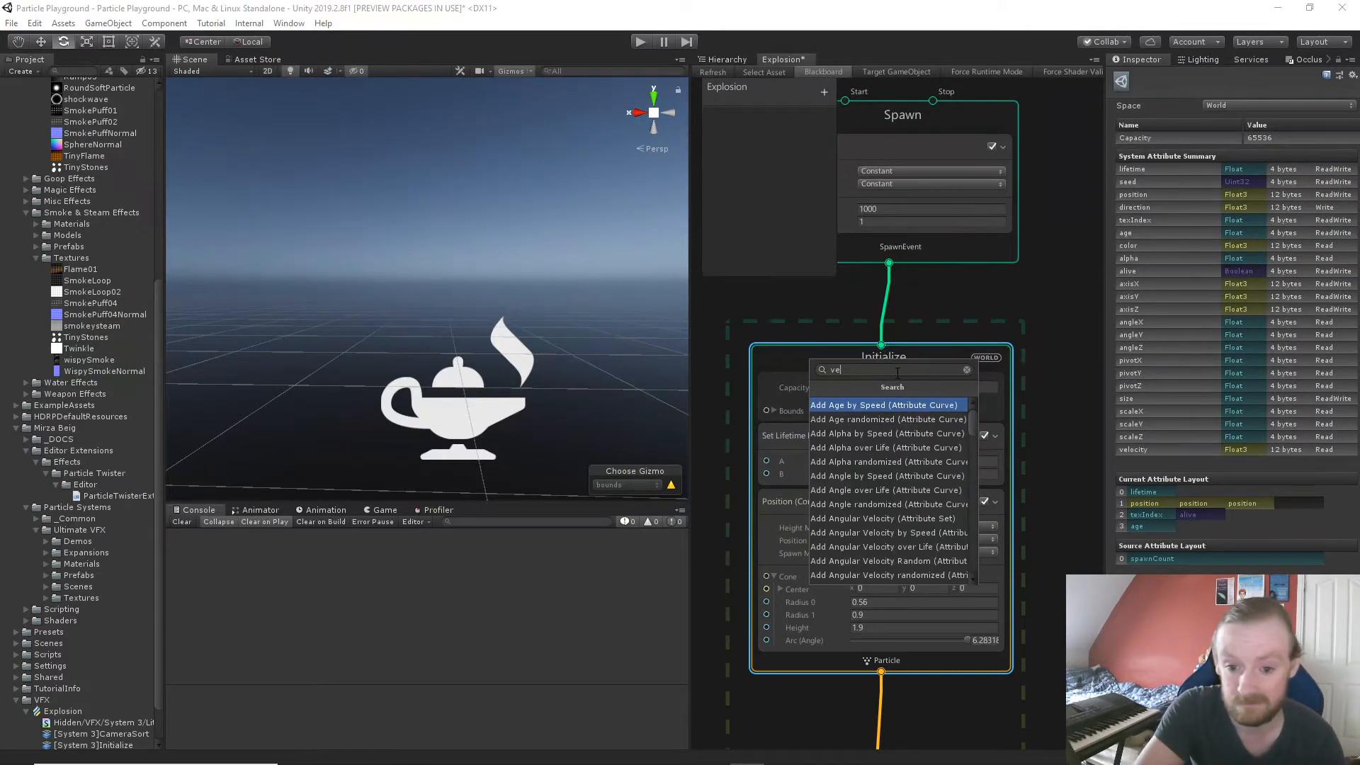
type("l")
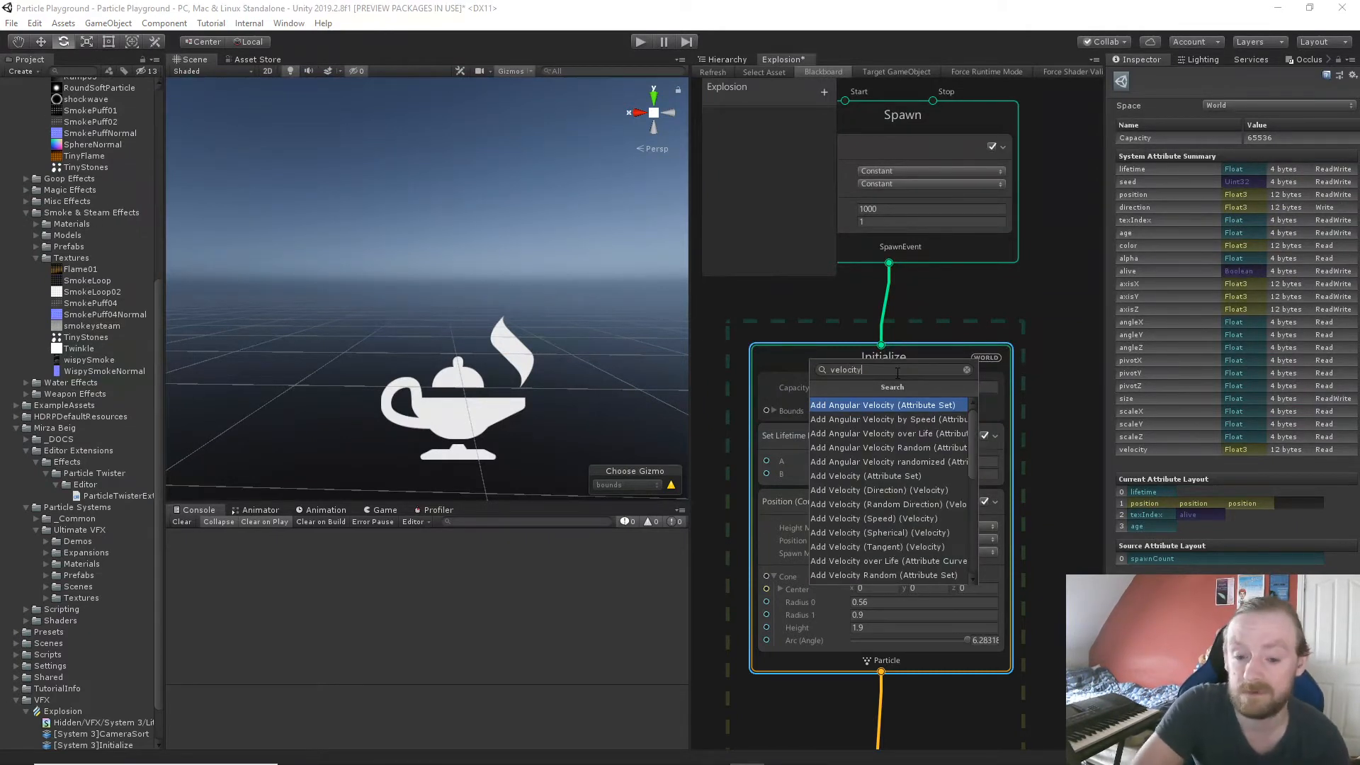
type("ocity")
key("Down")
key("Down")
key("Down")
key("Down")
key("Down")
key("Down")
key("Down")
key("Down")
key("Down")
key("Down")
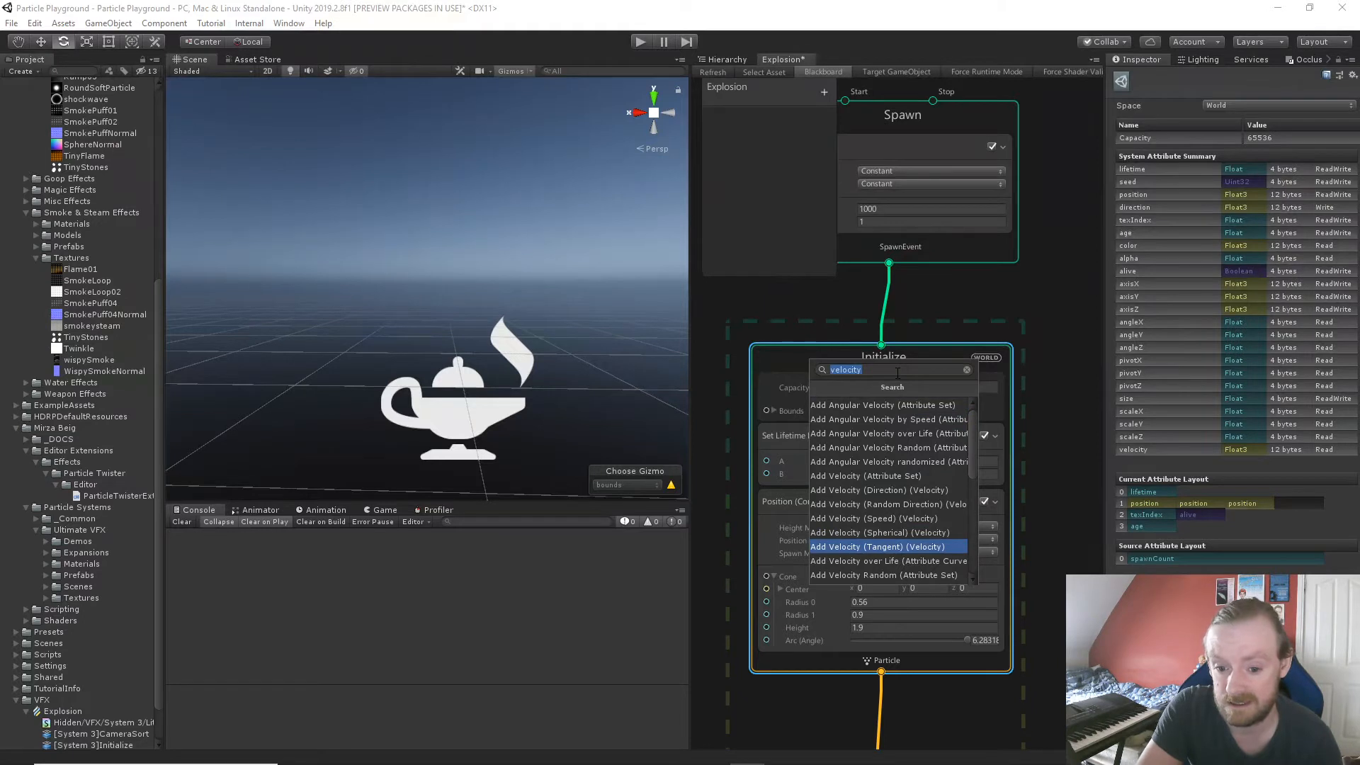
key("Up")
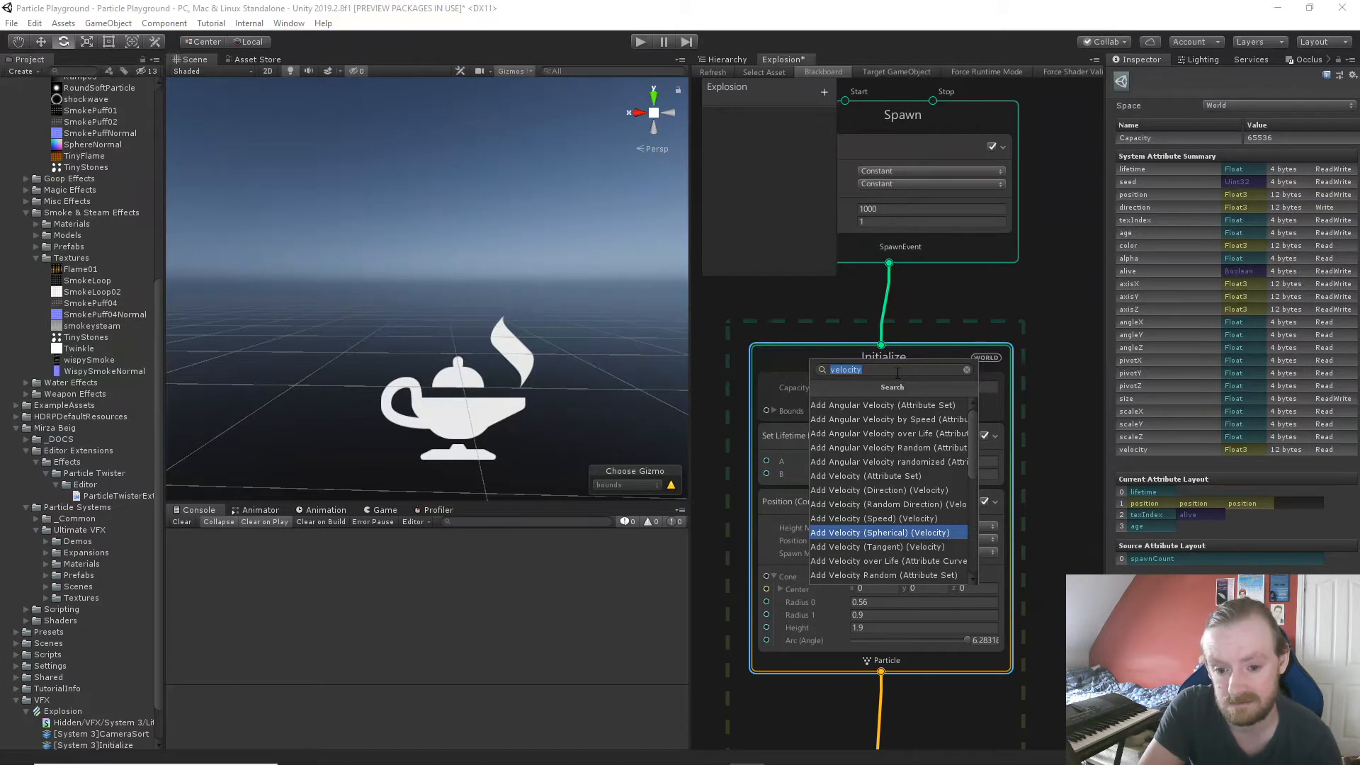
key("Return")
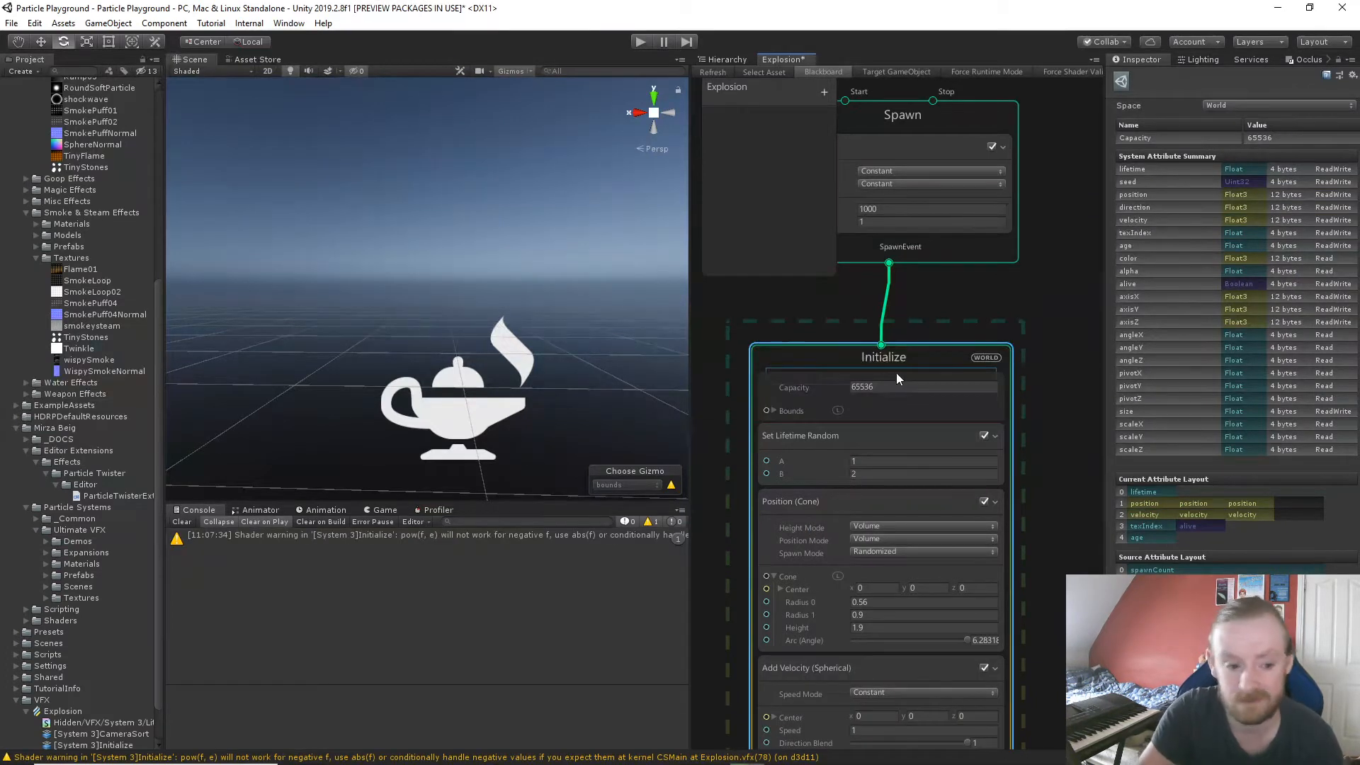
Examine the Explosion effect's particles up close in the scene and review the graph from Lit Quad Output back to Spawn.
middle_click_drag(1096, 537, 1083, 419)
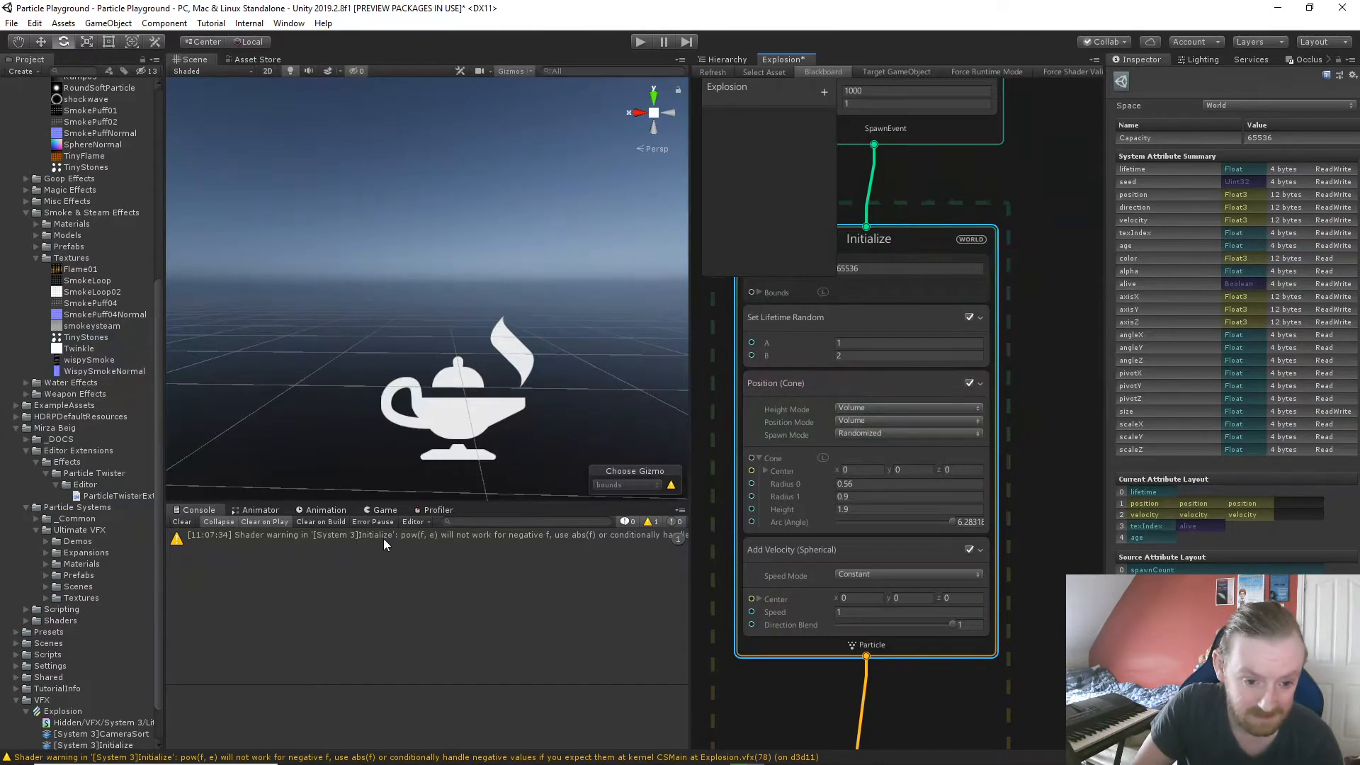
scroll(775, 538, "down", 3)
scroll(475, 287, "down", 3)
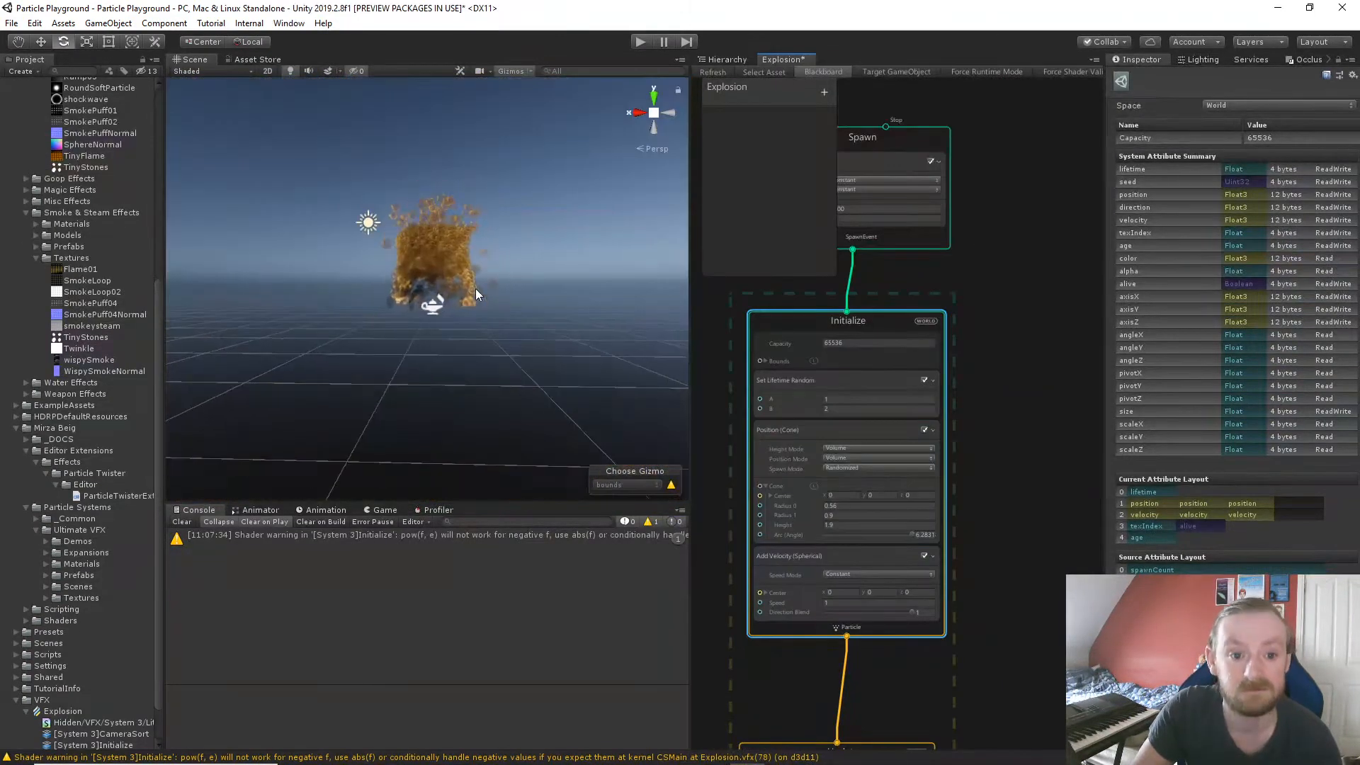
scroll(475, 289, "up", 10)
mouse_move(457, 347)
middle_mouse_down()
mouse_move(472, 425)
mouse_move(468, 324)
mouse_move(475, 344)
middle_mouse_up()
scroll(474, 329, "up", 3)
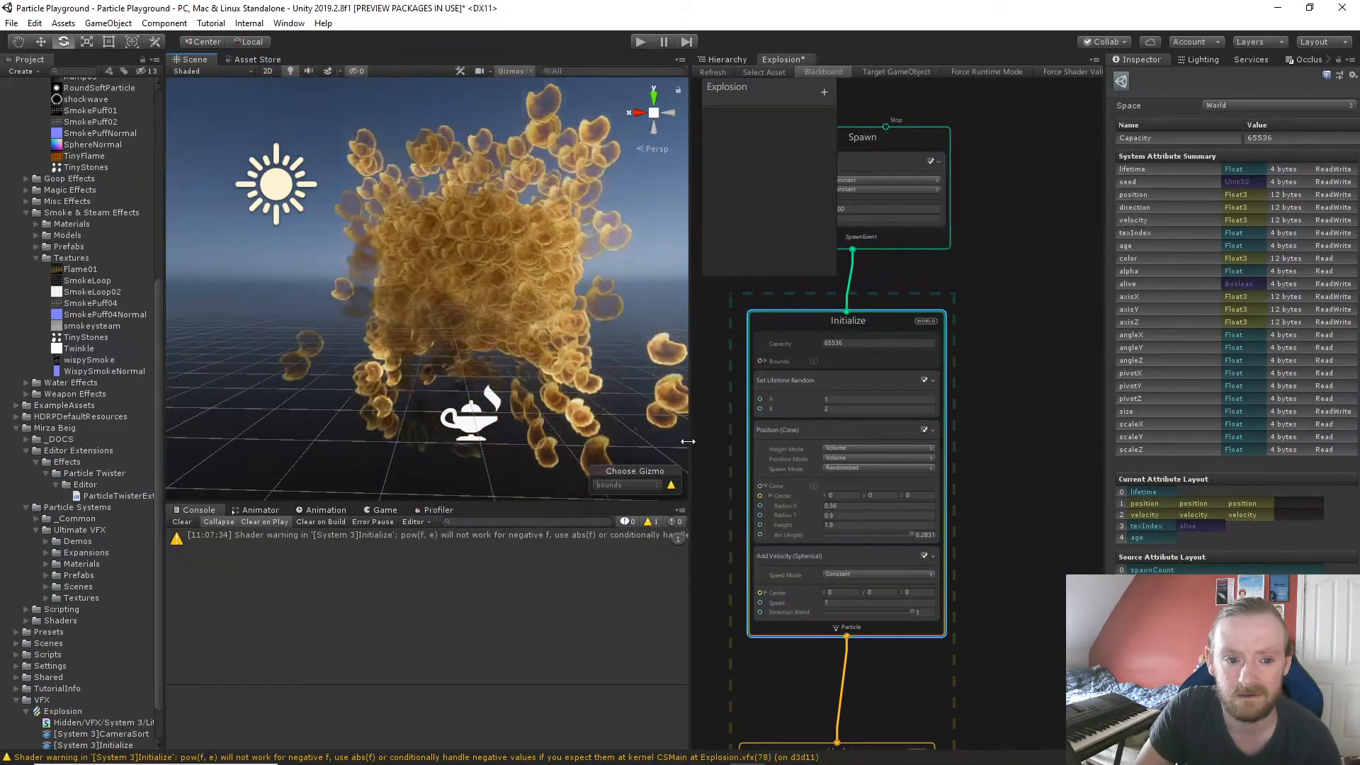
scroll(516, 398, "up", 8)
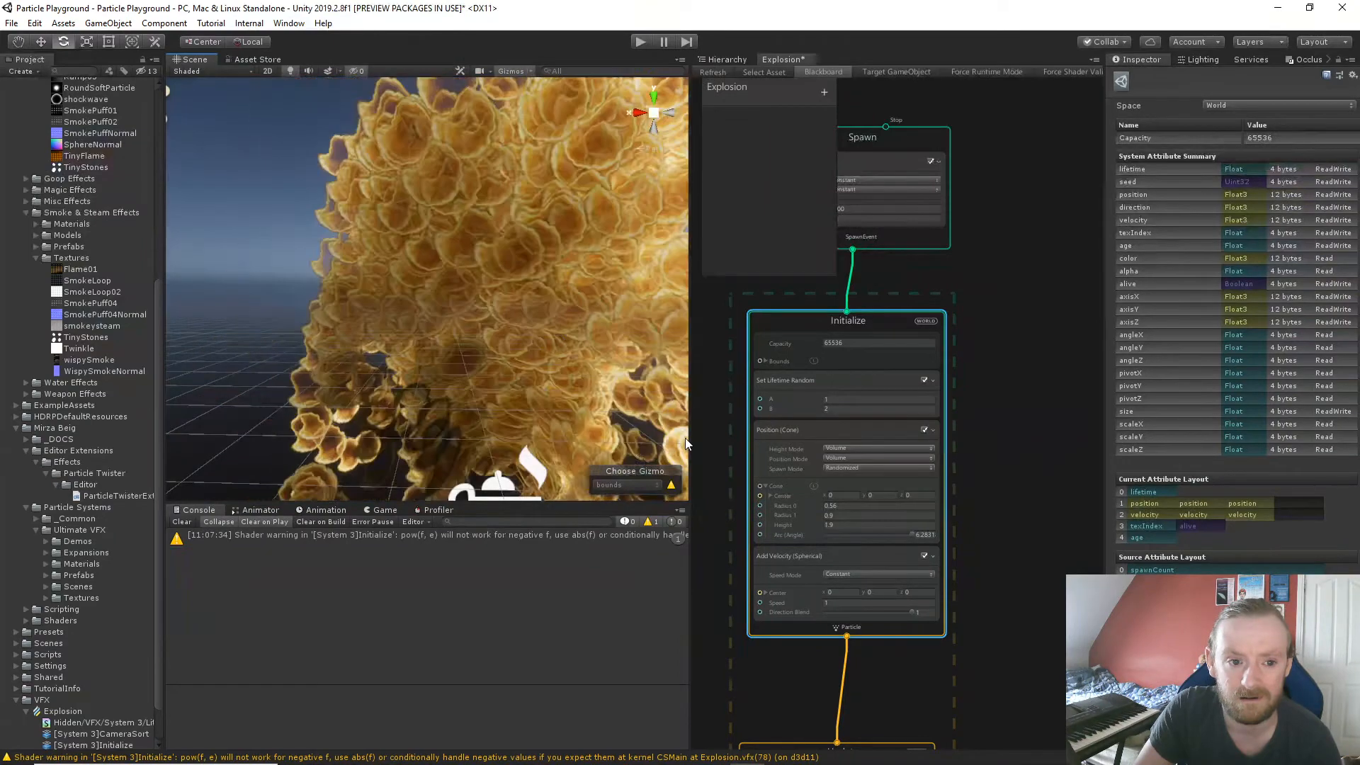
middle_click_drag(983, 521, 979, 329)
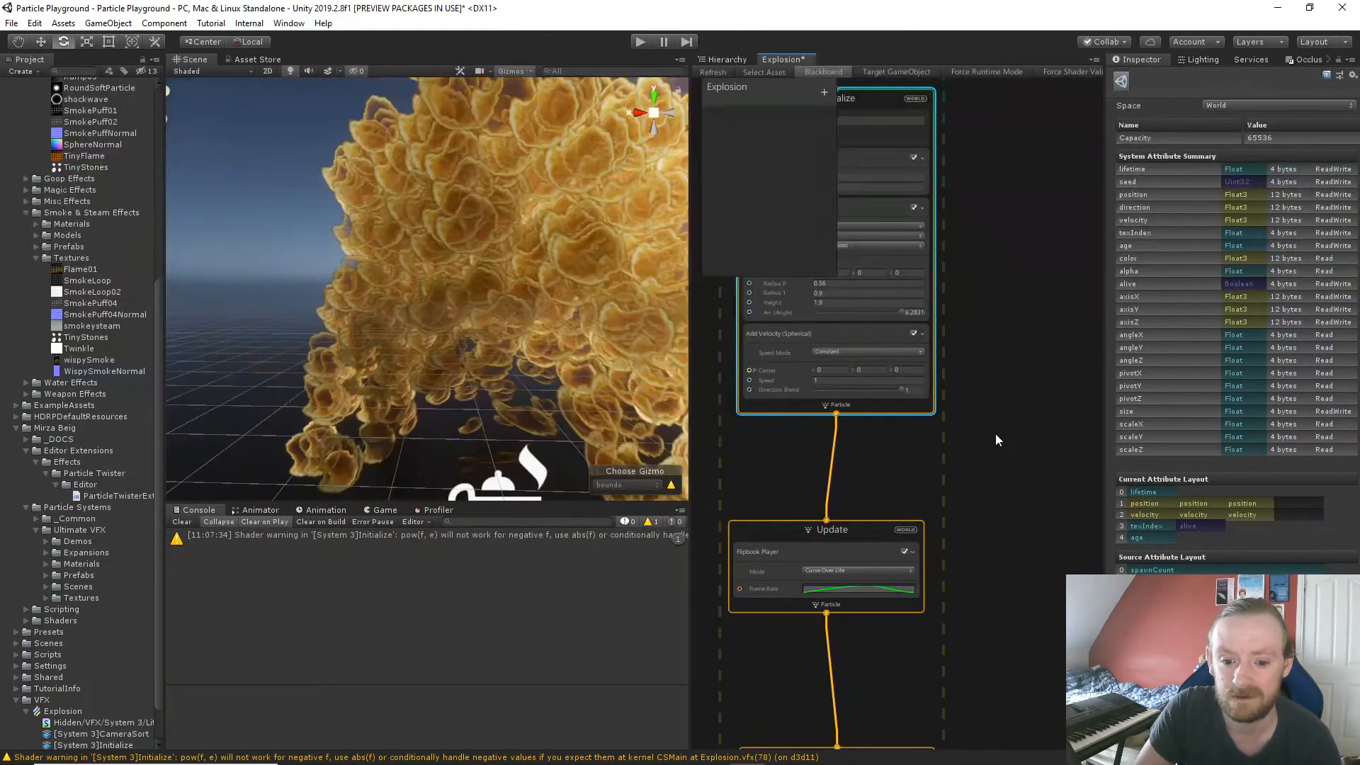
middle_click_drag(980, 559, 968, 313)
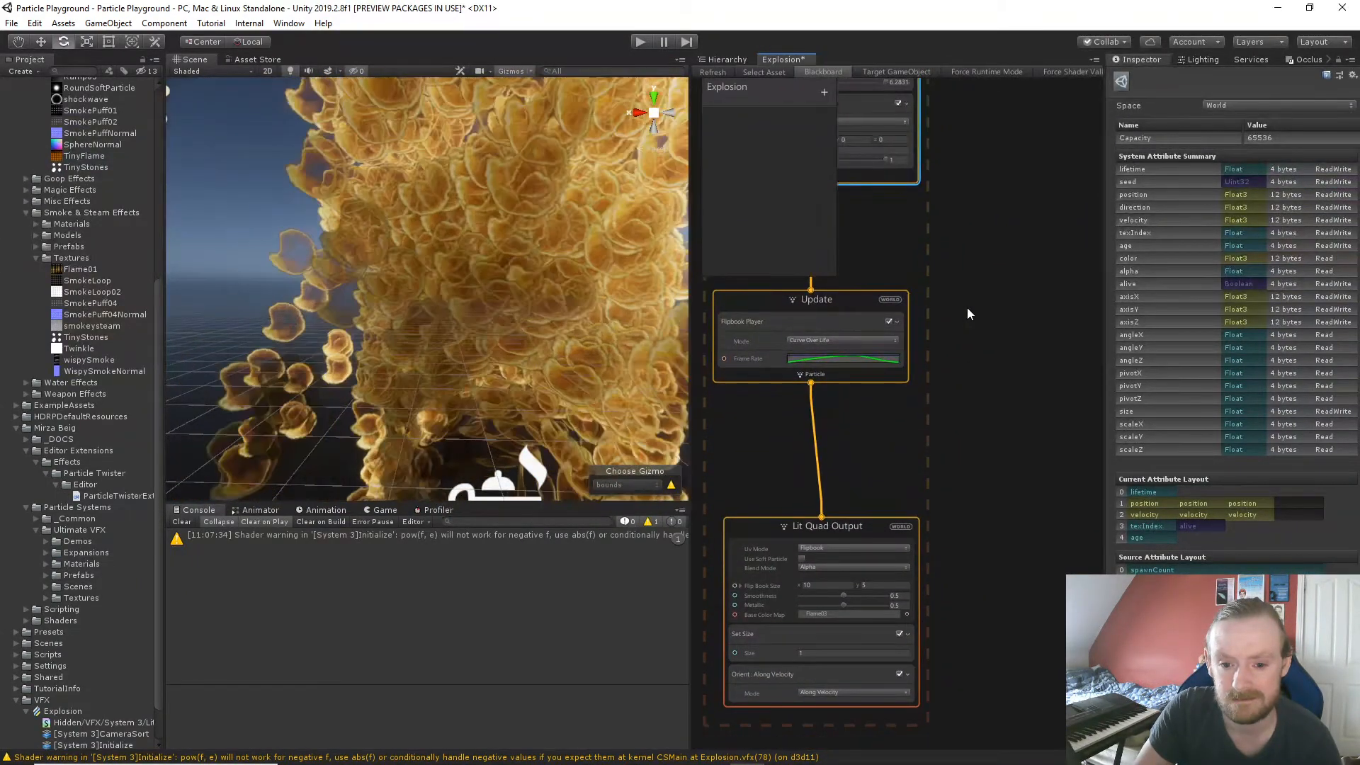
middle_click_drag(962, 251, 975, 518)
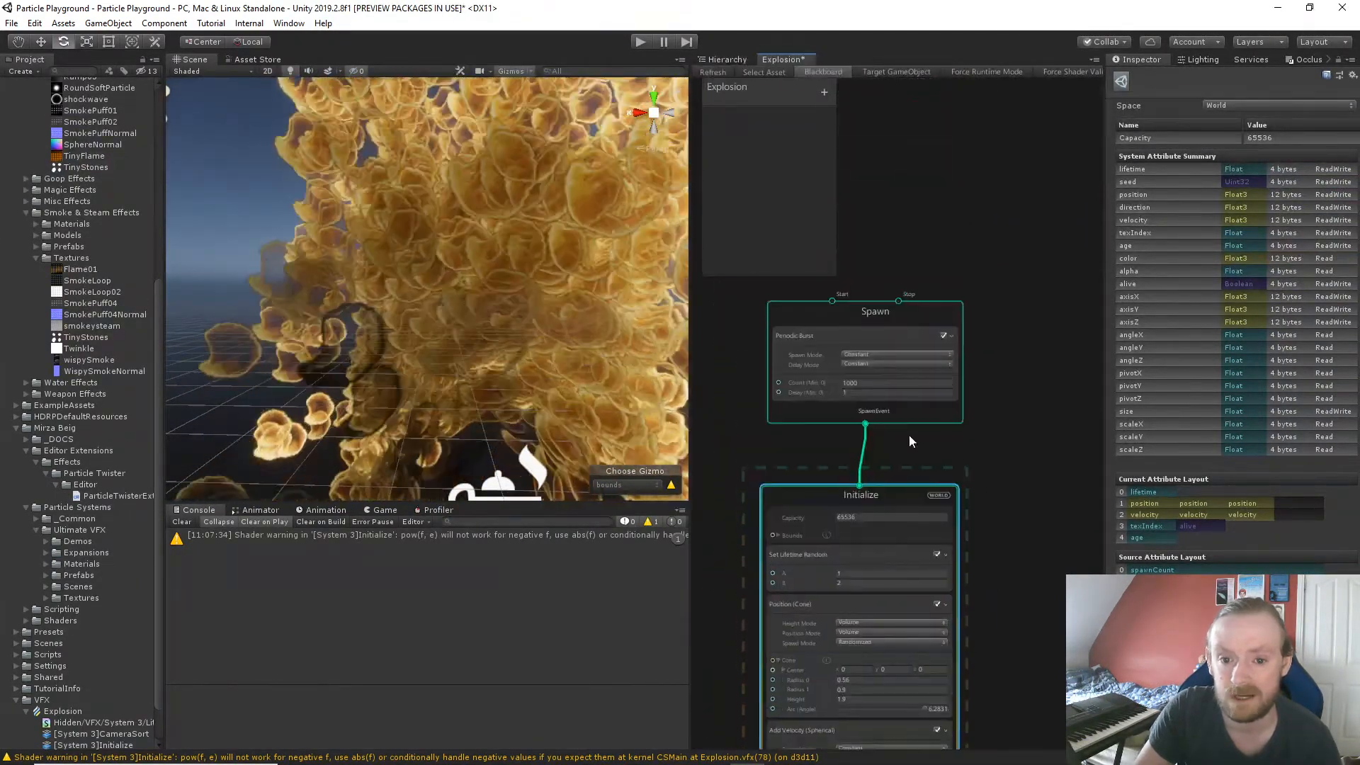
Set the Periodic Burst count to 1 in the Spawn context and check the single particle in the scene.
left_click(890, 384)
type("1")
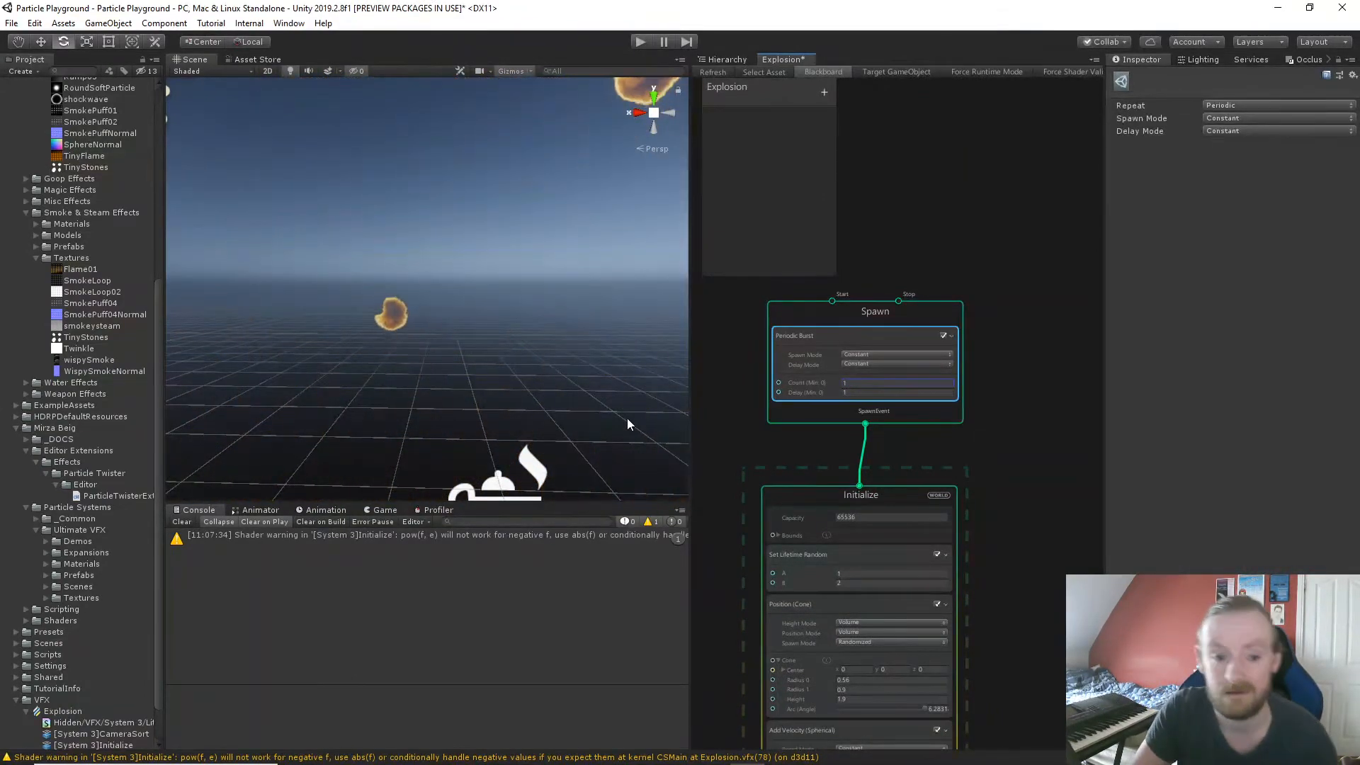
scroll(627, 422, "down", 5)
scroll(595, 421, "up", 2)
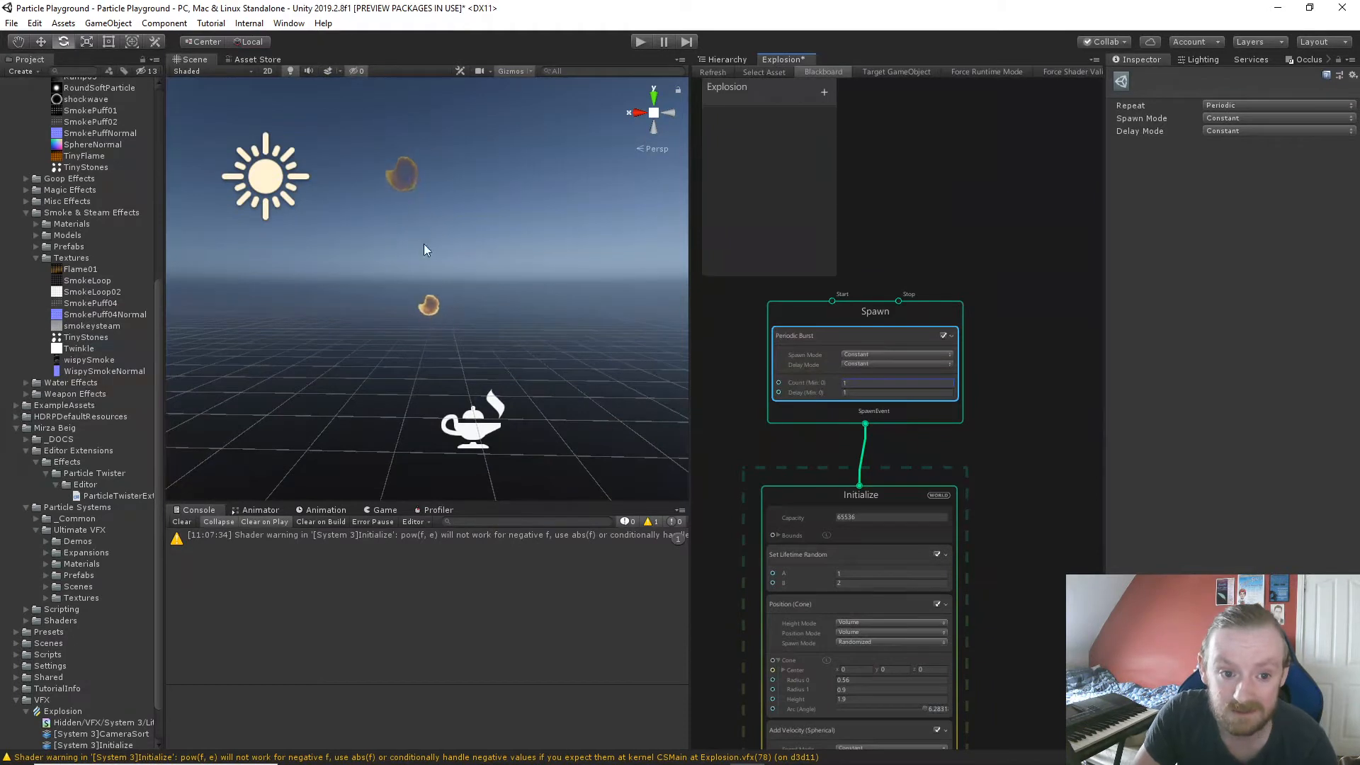
Change the Flipbook Player block's mode in the Update context from Curve Over Life to Constant.
middle_click_drag(966, 478, 997, 244)
middle_click_drag(1013, 532, 1028, 318)
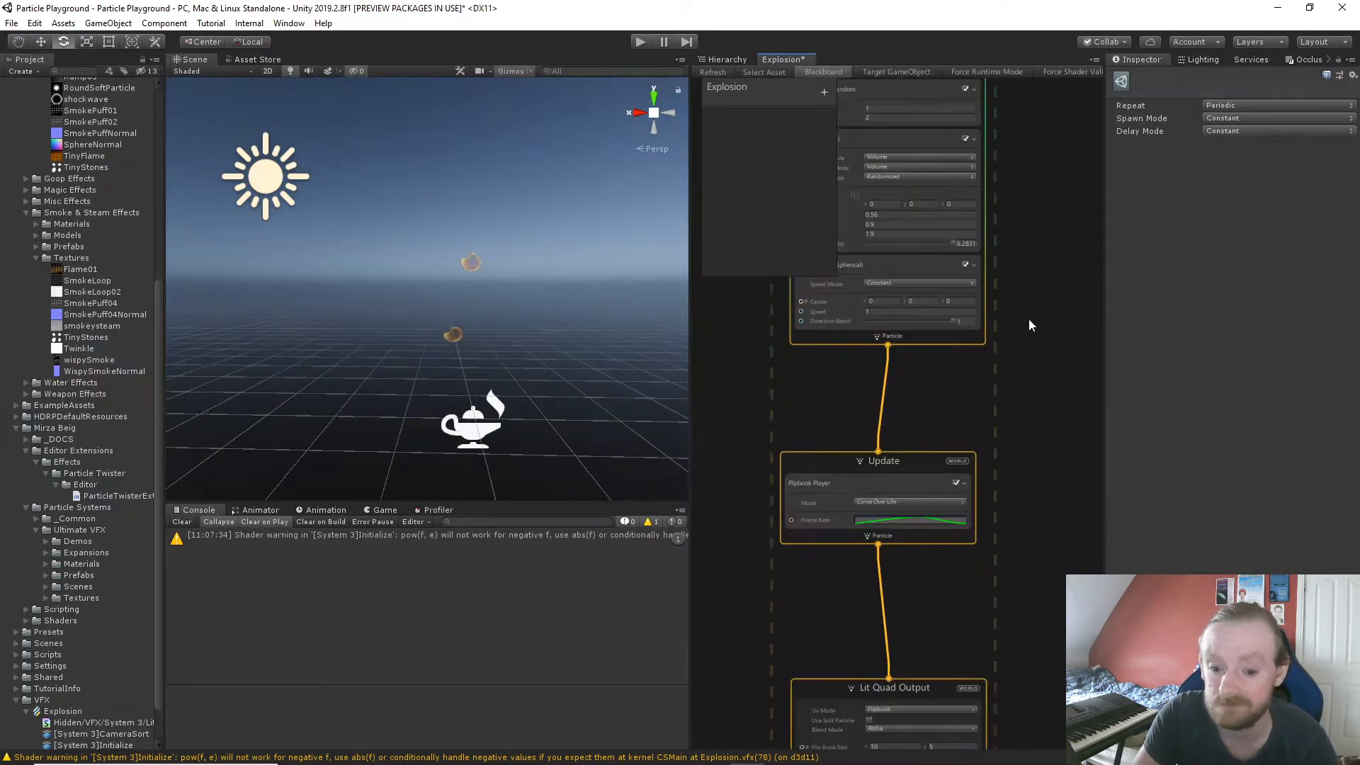
middle_click_drag(1037, 465, 1033, 414)
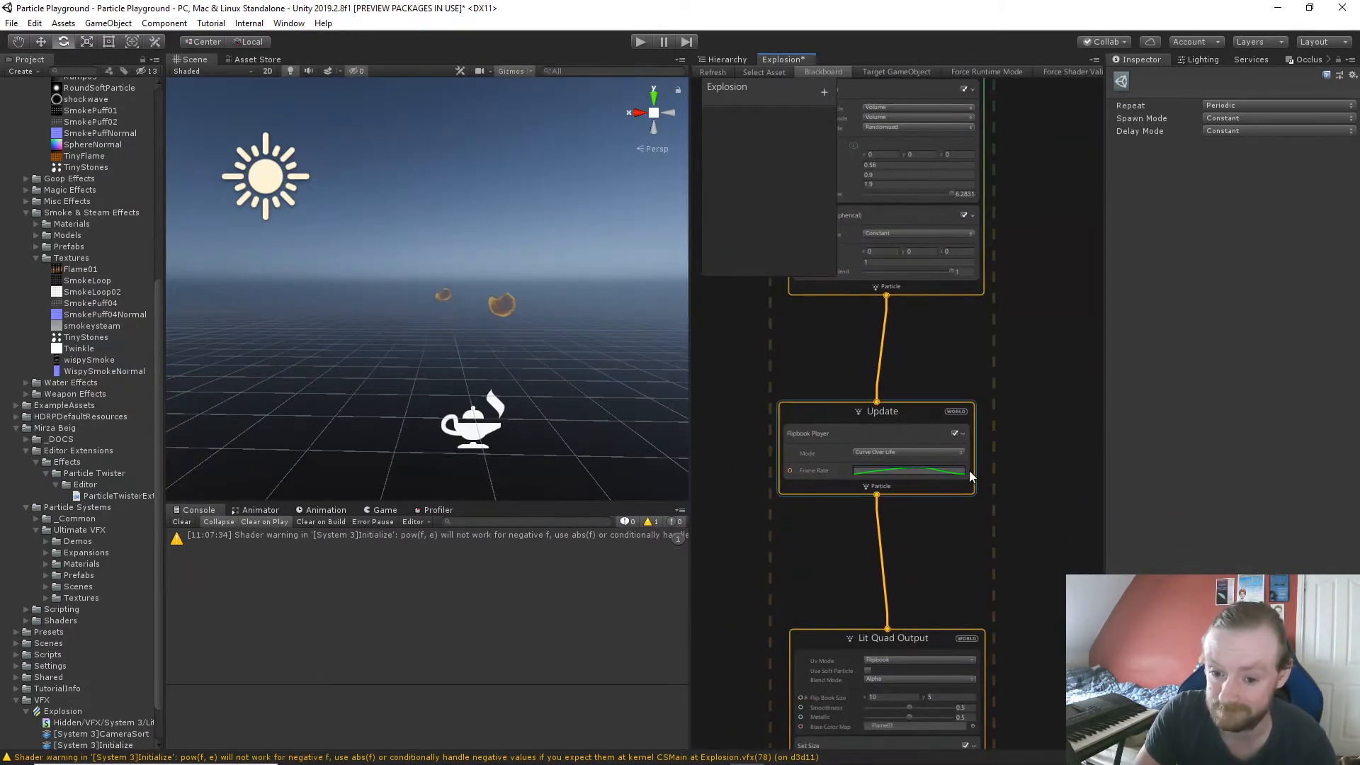
left_click(883, 474)
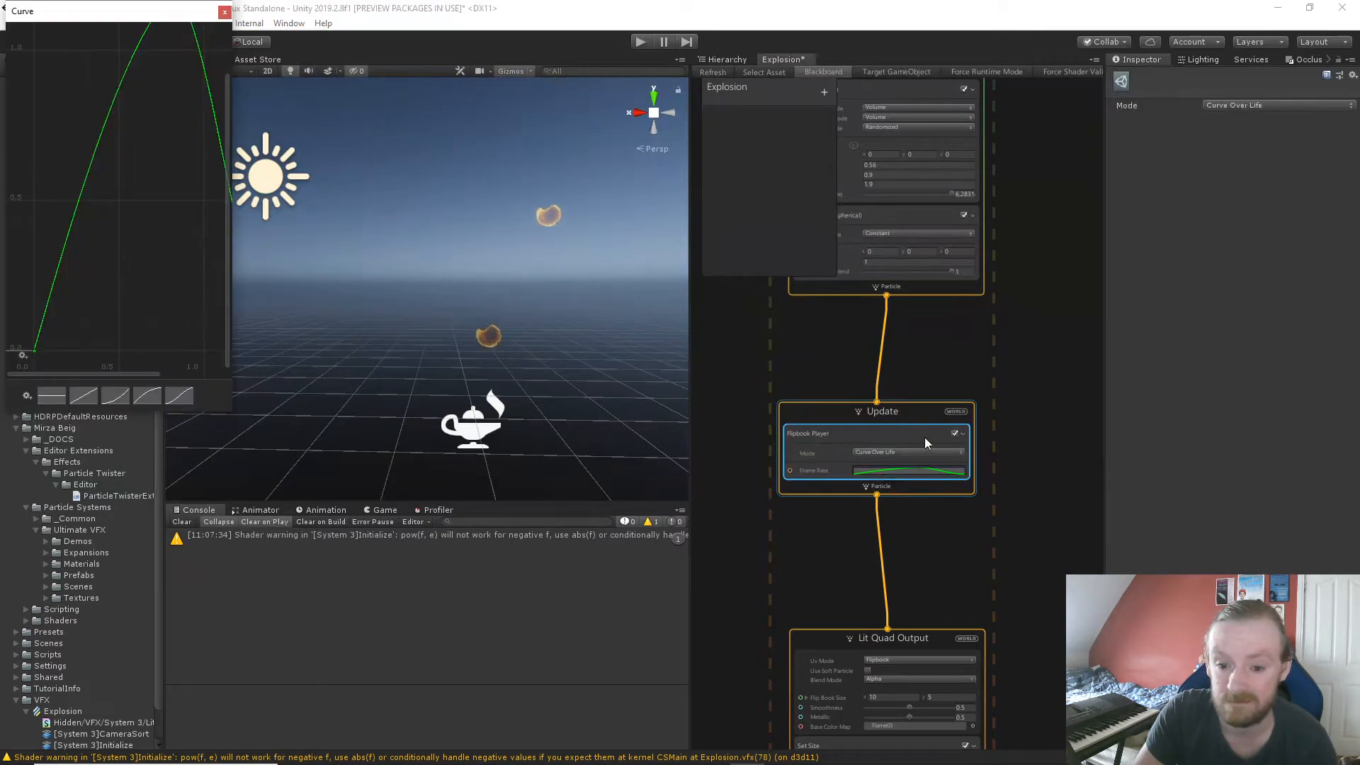
left_click(947, 452)
left_click(932, 468)
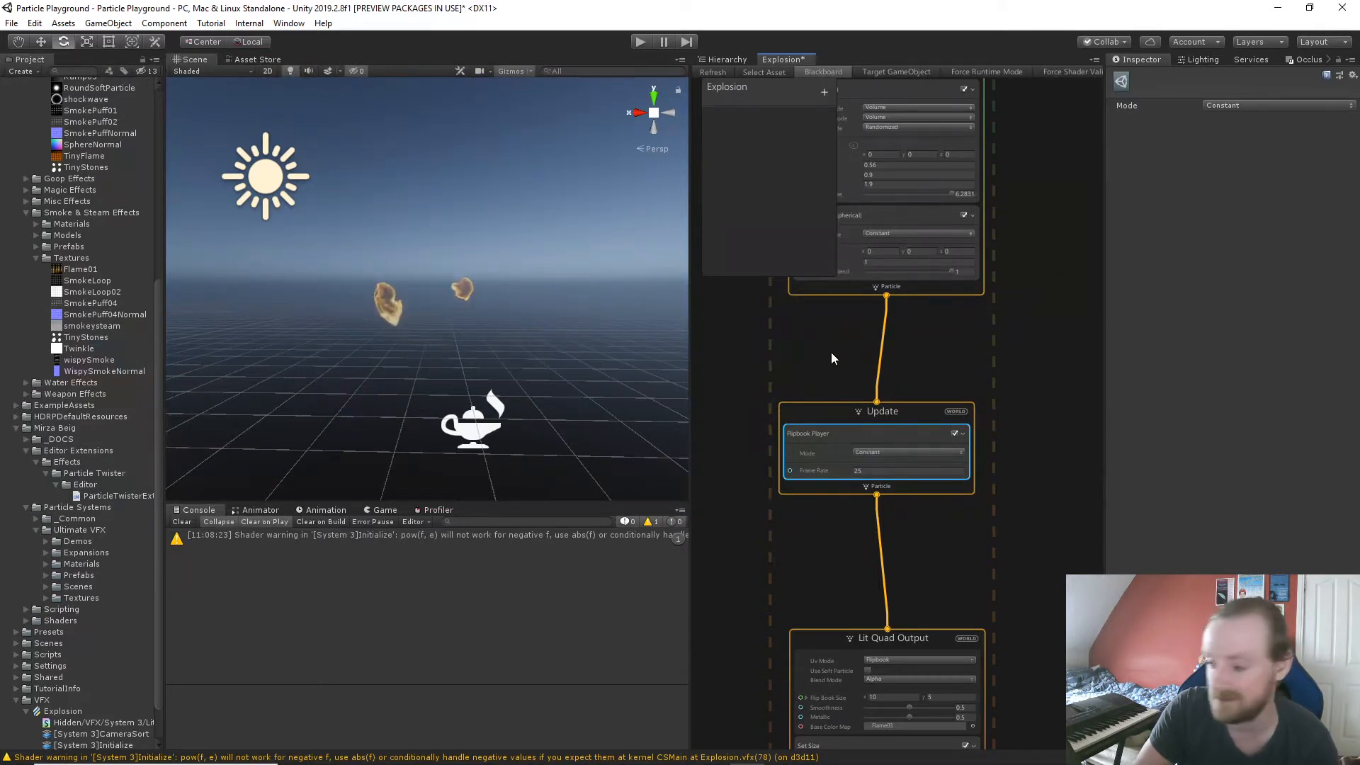
Set the Periodic Burst count to 1000 in the Spawn context.
middle_click_drag(845, 333, 870, 521)
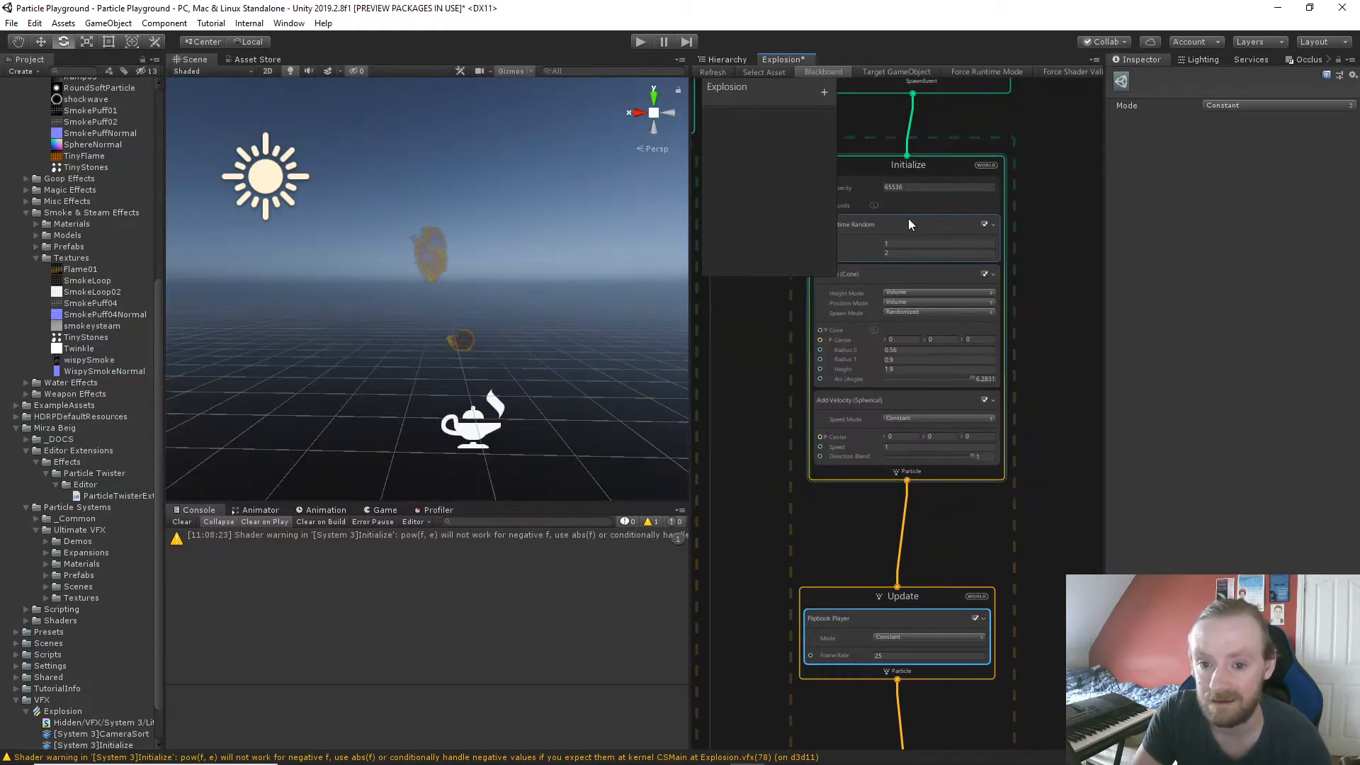
middle_click_drag(909, 218, 932, 420)
left_click(928, 255)
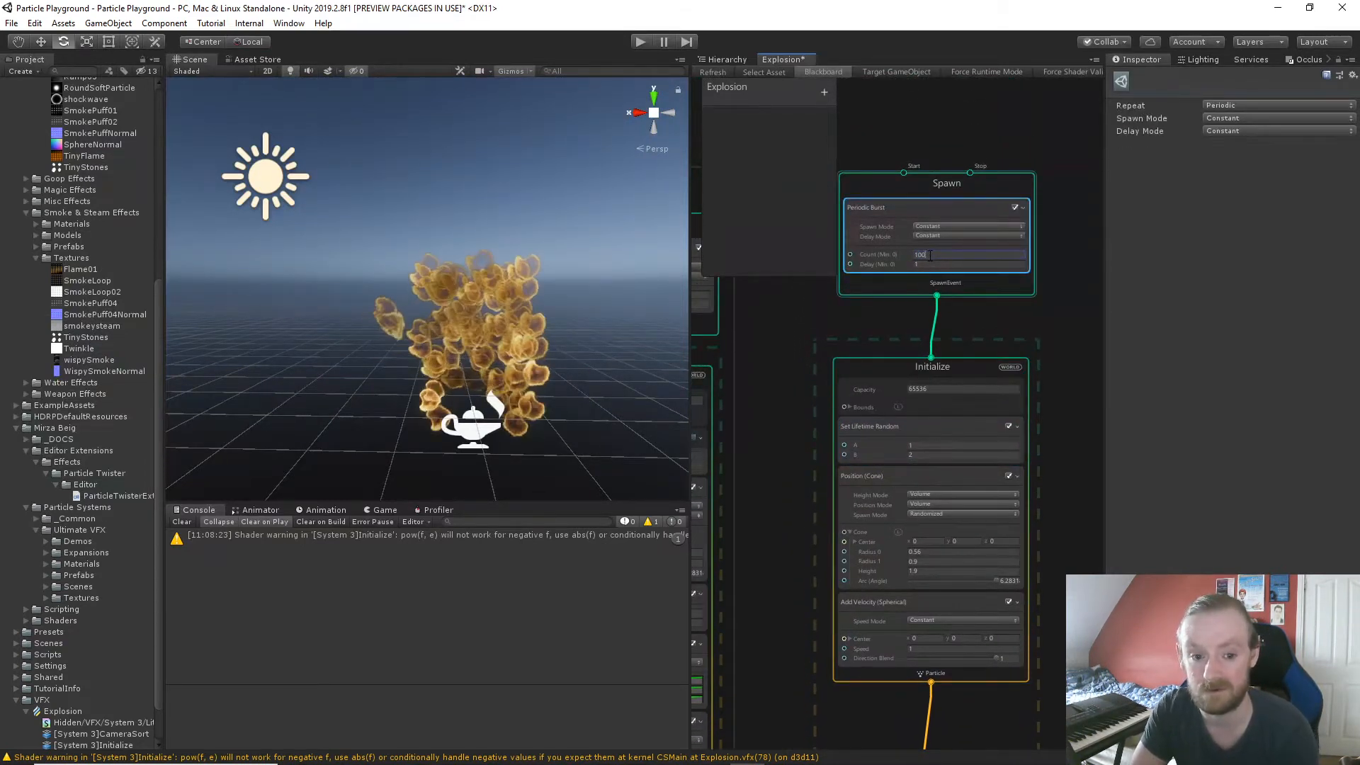
type("1000")
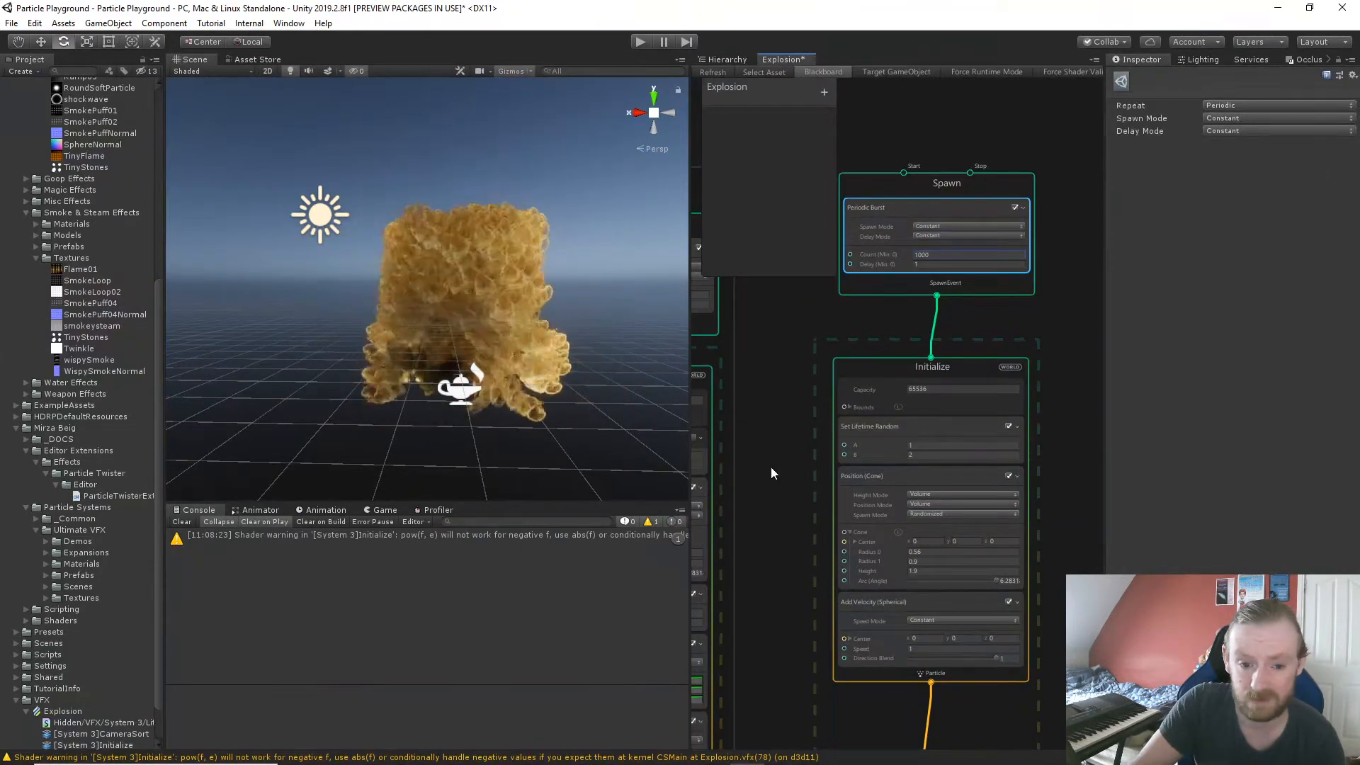
Set the speed of the Add Velocity (Spherical) block to 1.73 and try adjusting its direction blend.
middle_click_drag(776, 478, 773, 326)
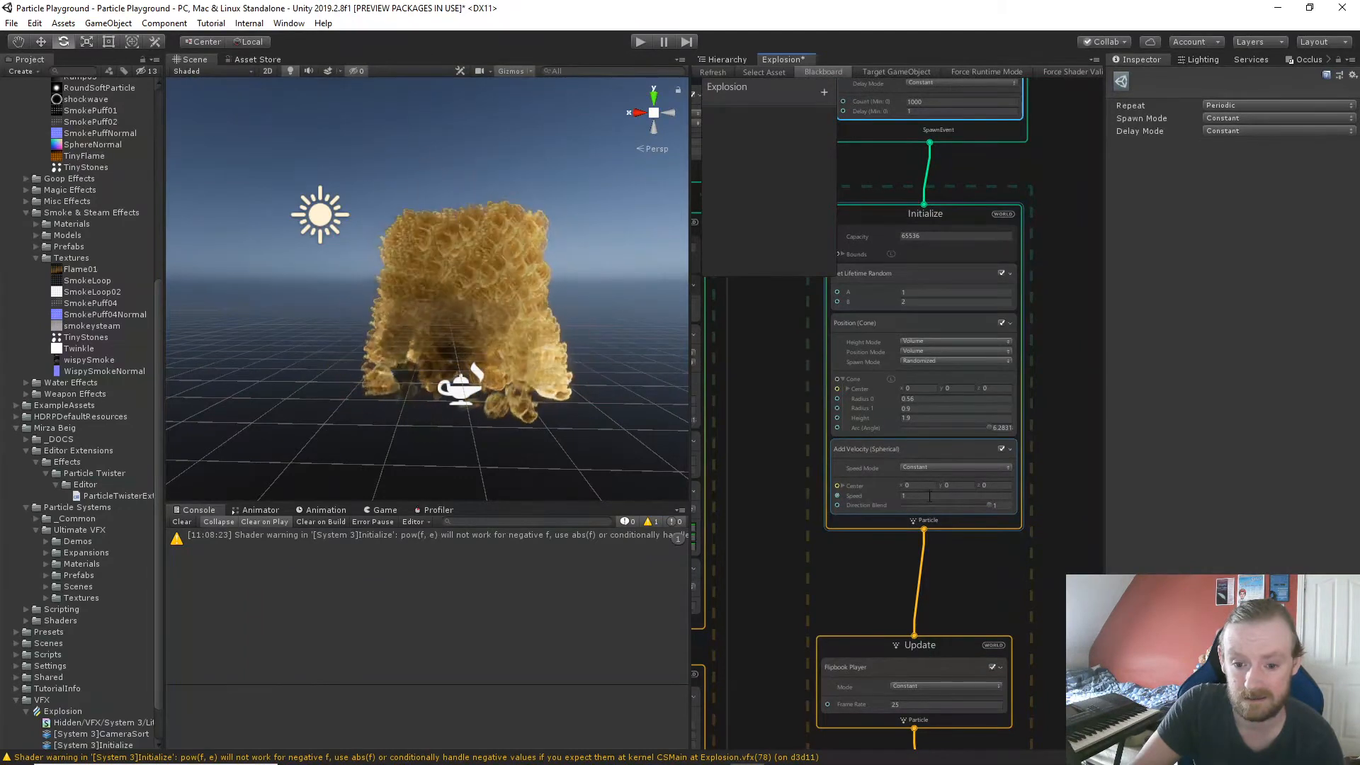
left_click(901, 495)
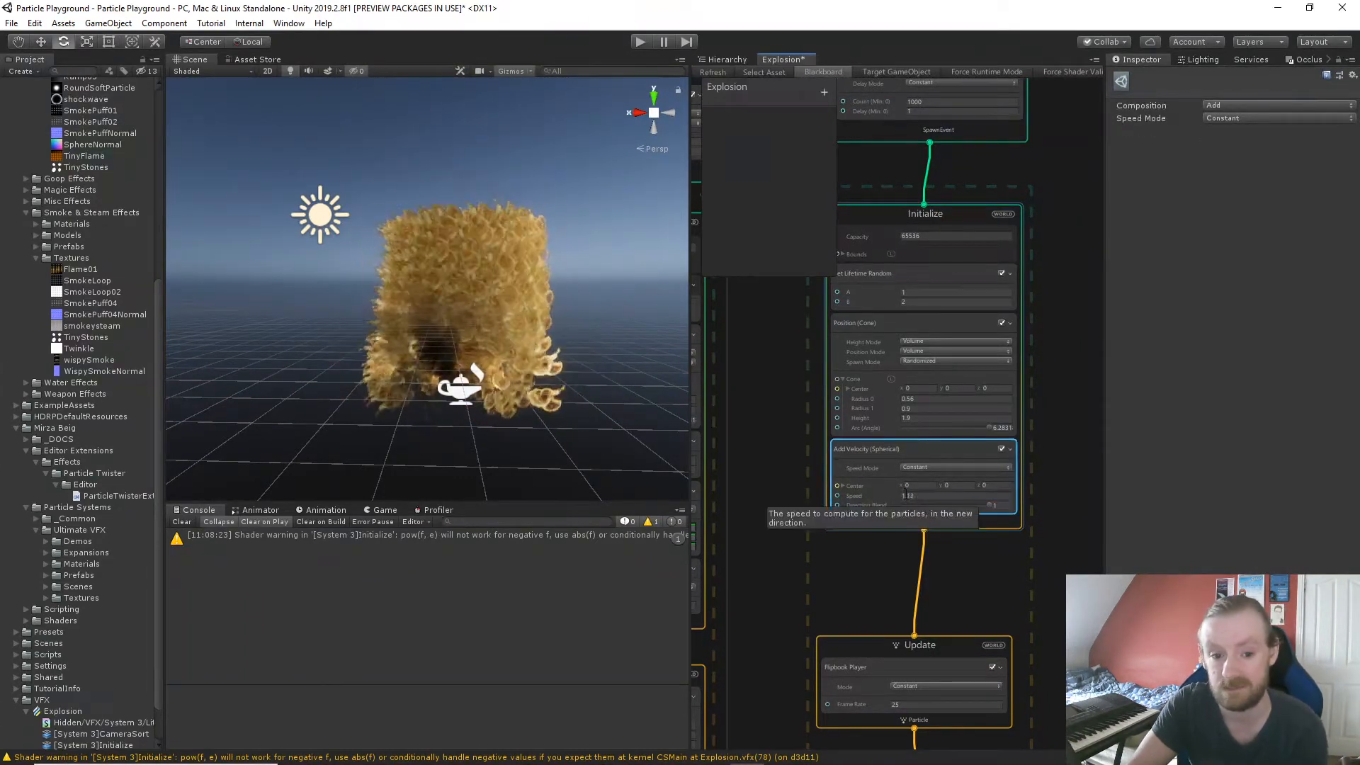
left_click_drag(899, 495, 934, 508)
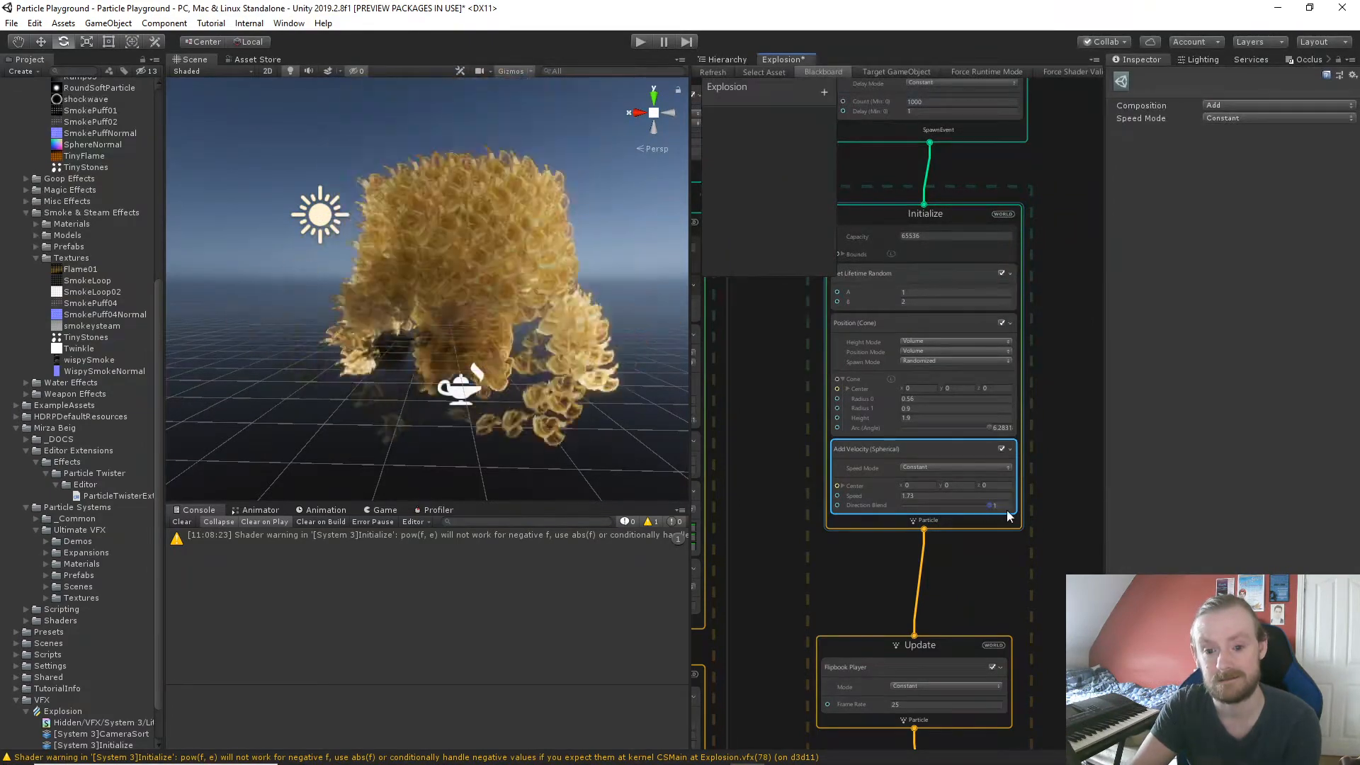
left_click_drag(1006, 510, 1057, 571)
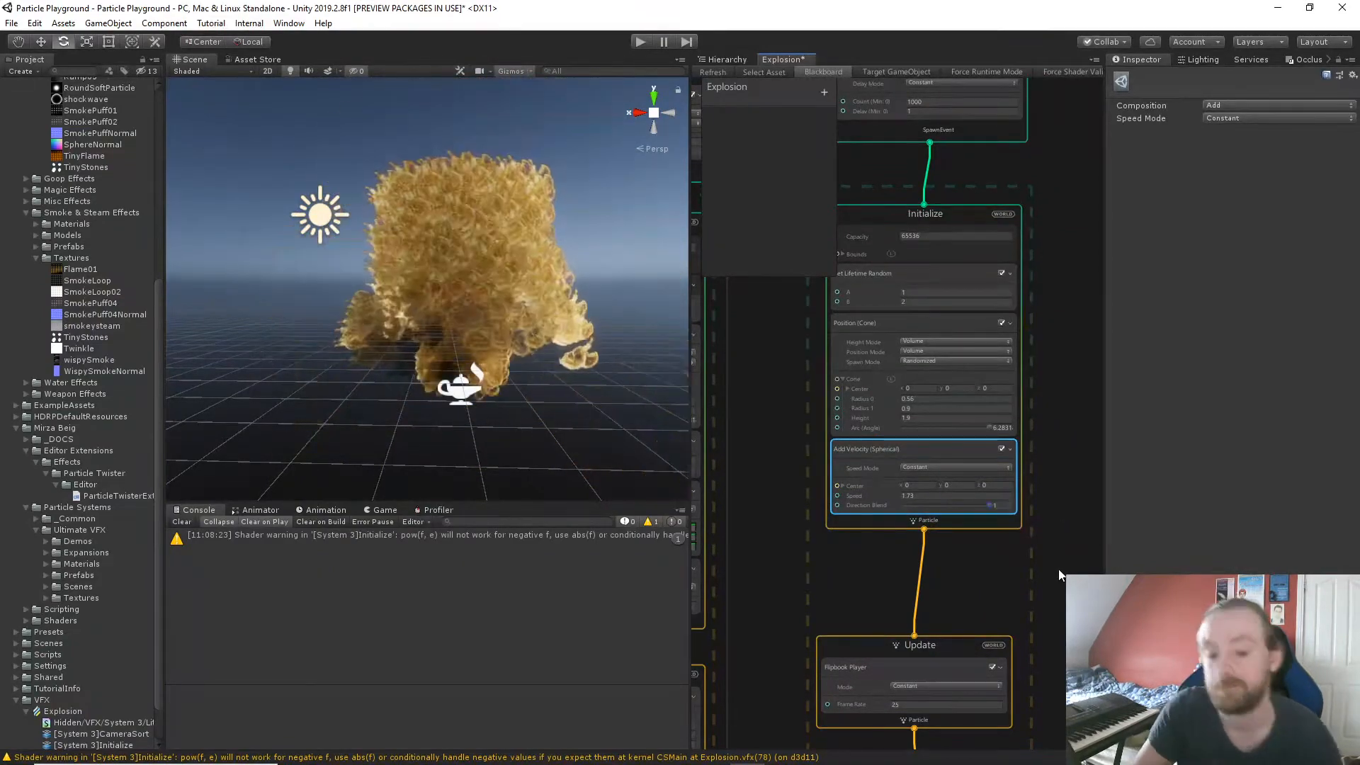
Shift the Update context slightly to the right between Initialize and Lit Quad Output.
middle_click_drag(1043, 581, 1035, 385)
scroll(989, 385, "down", 3)
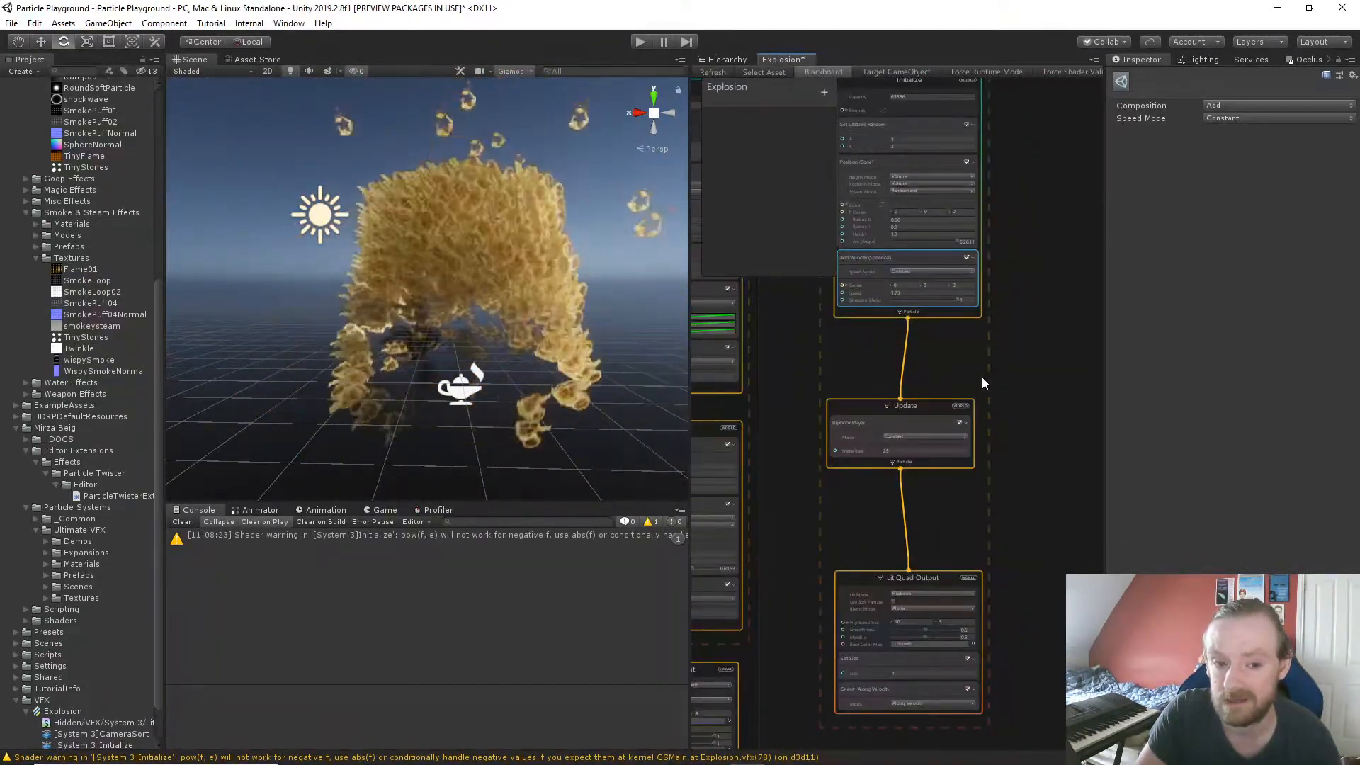
middle_click_drag(989, 378, 1046, 370)
left_click_drag(954, 396, 989, 371)
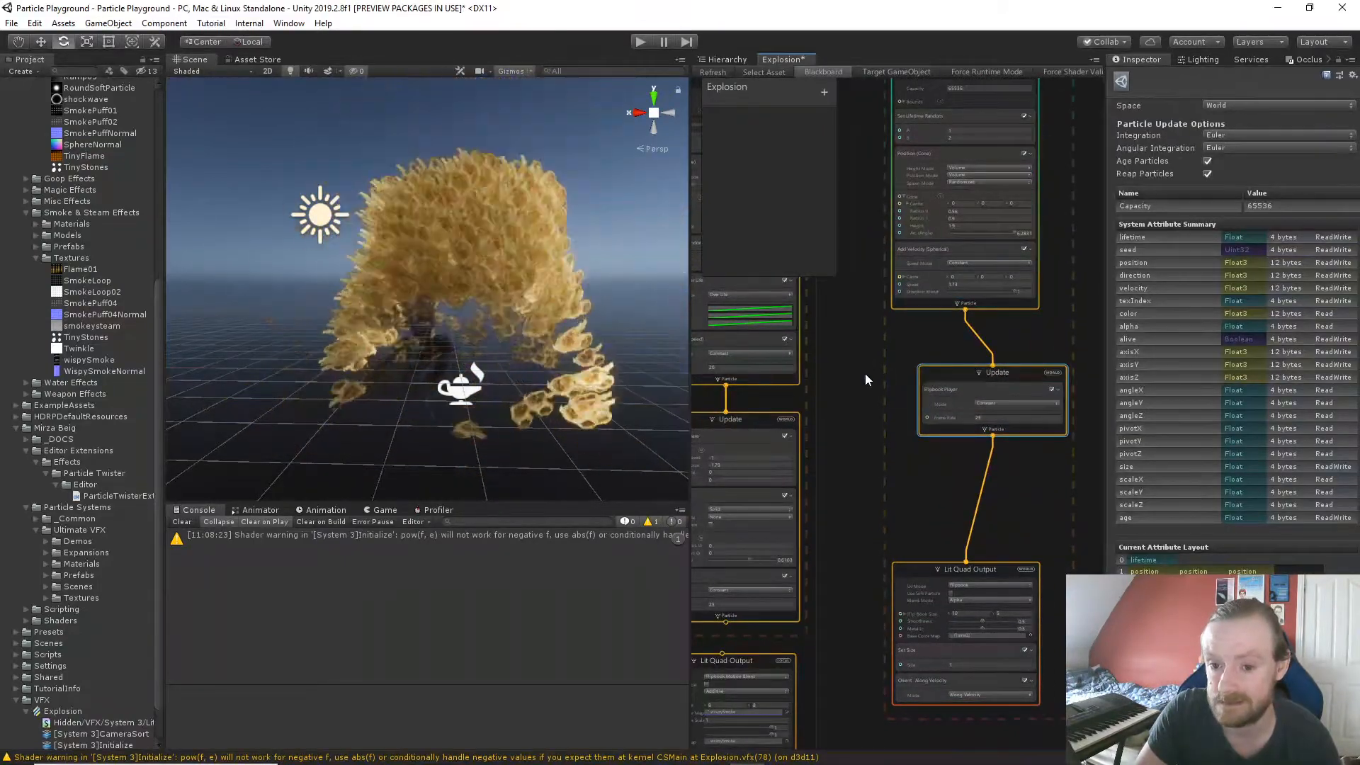
Add a Periodic Total Time operator node and place it beside the Initialize context's Add Velocity (Spherical) block.
scroll(865, 373, "up", 3)
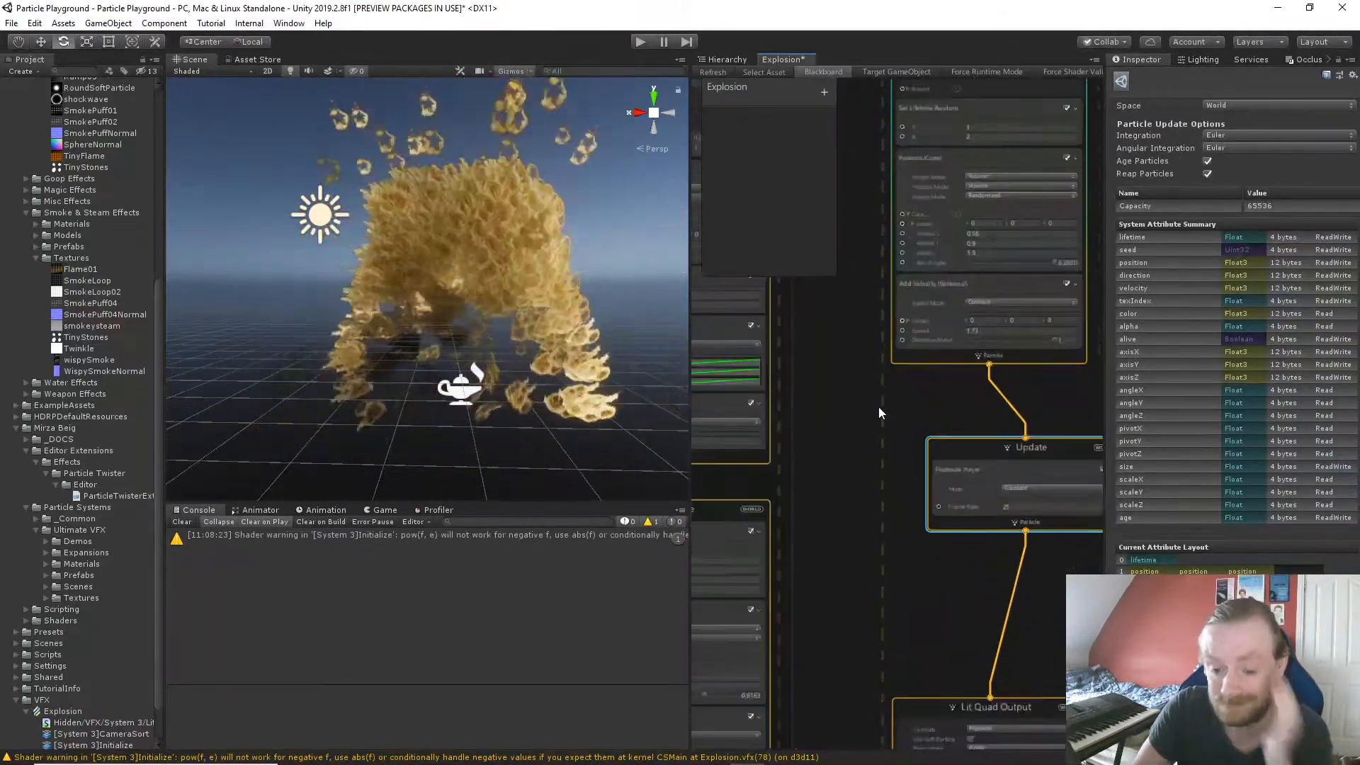
scroll(881, 394, "up", 2)
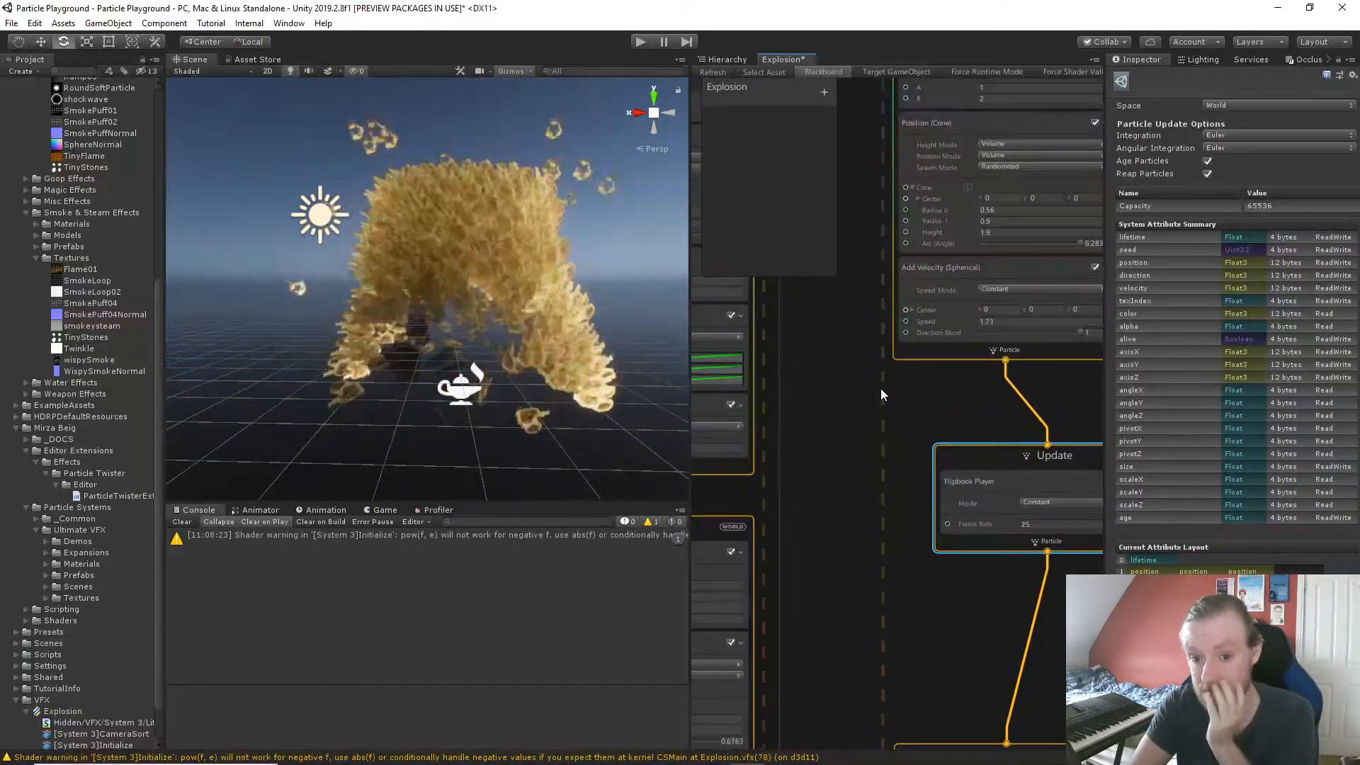
scroll(903, 418, "down", 1)
scroll(844, 418, "down", 1)
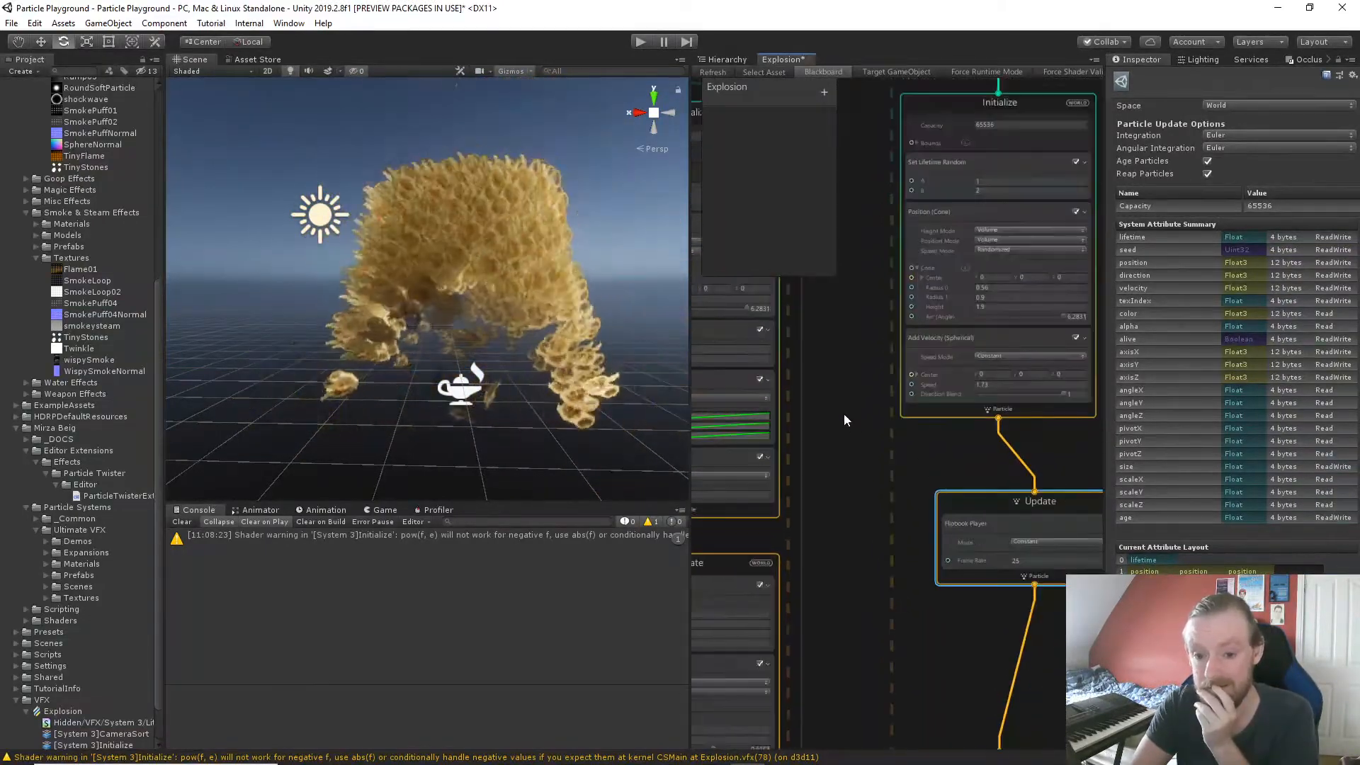
key("space")
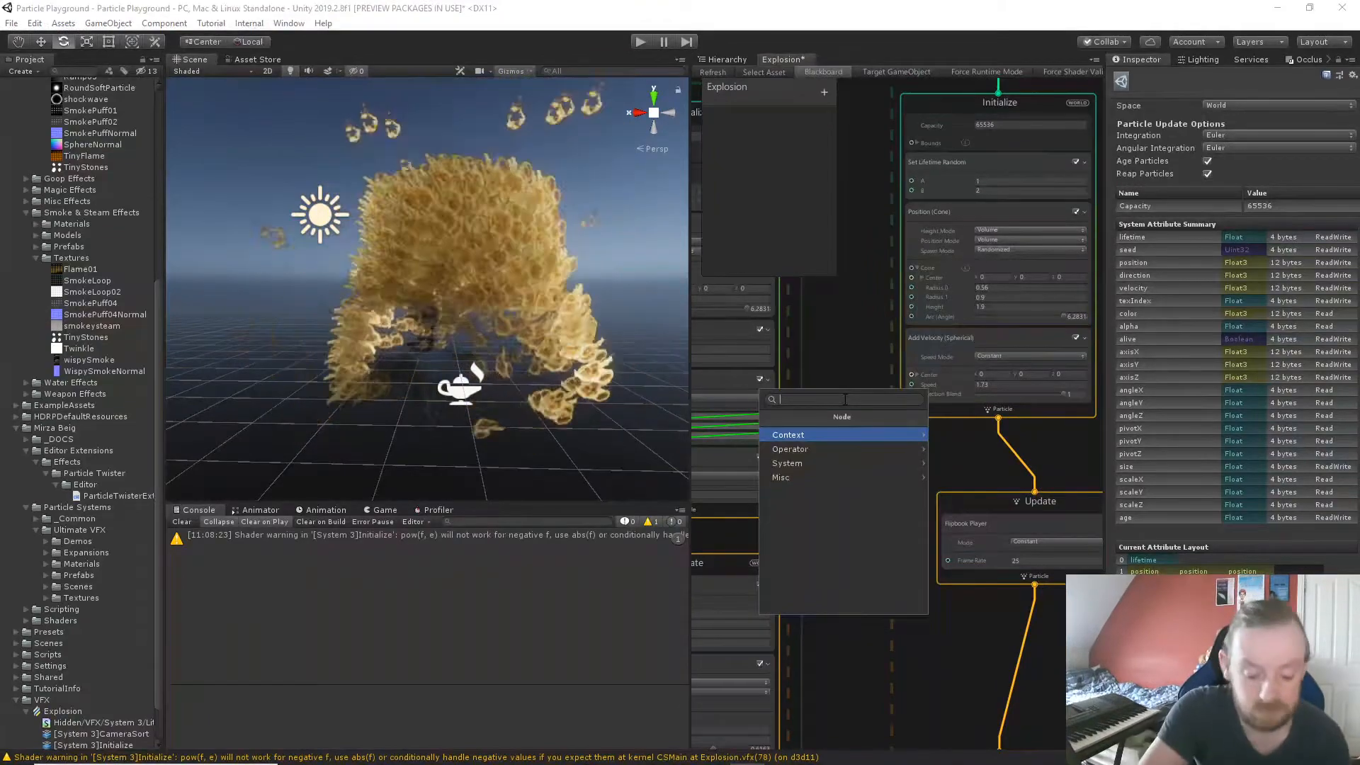
type("peri")
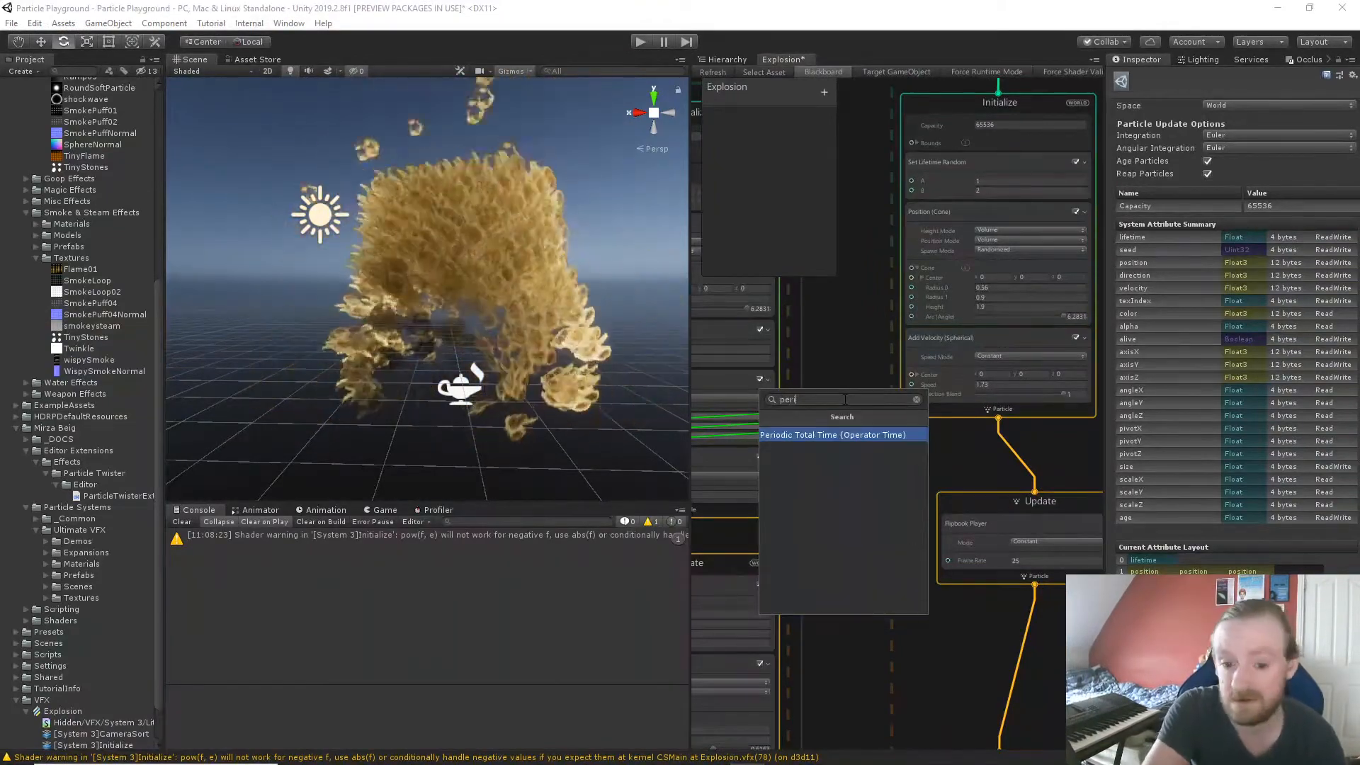
key("Return")
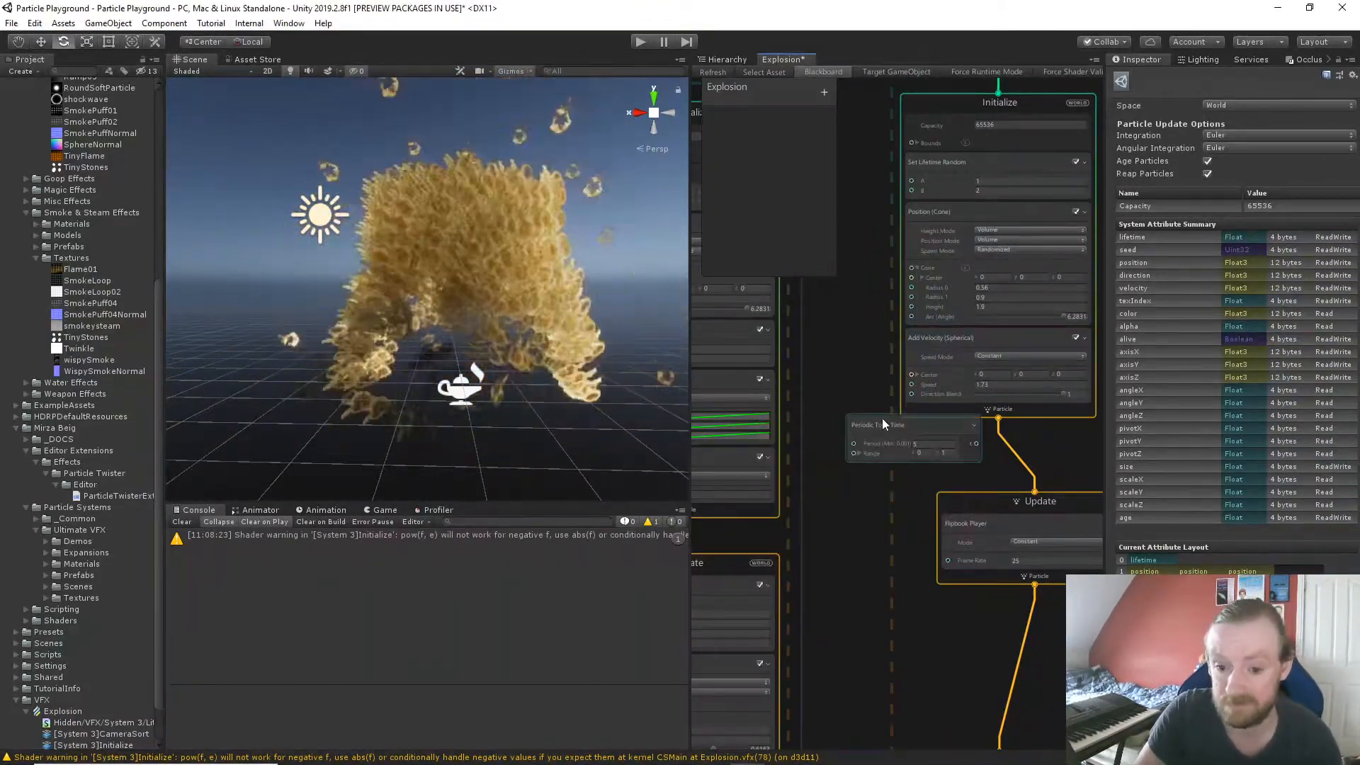
left_click_drag(882, 424, 835, 342)
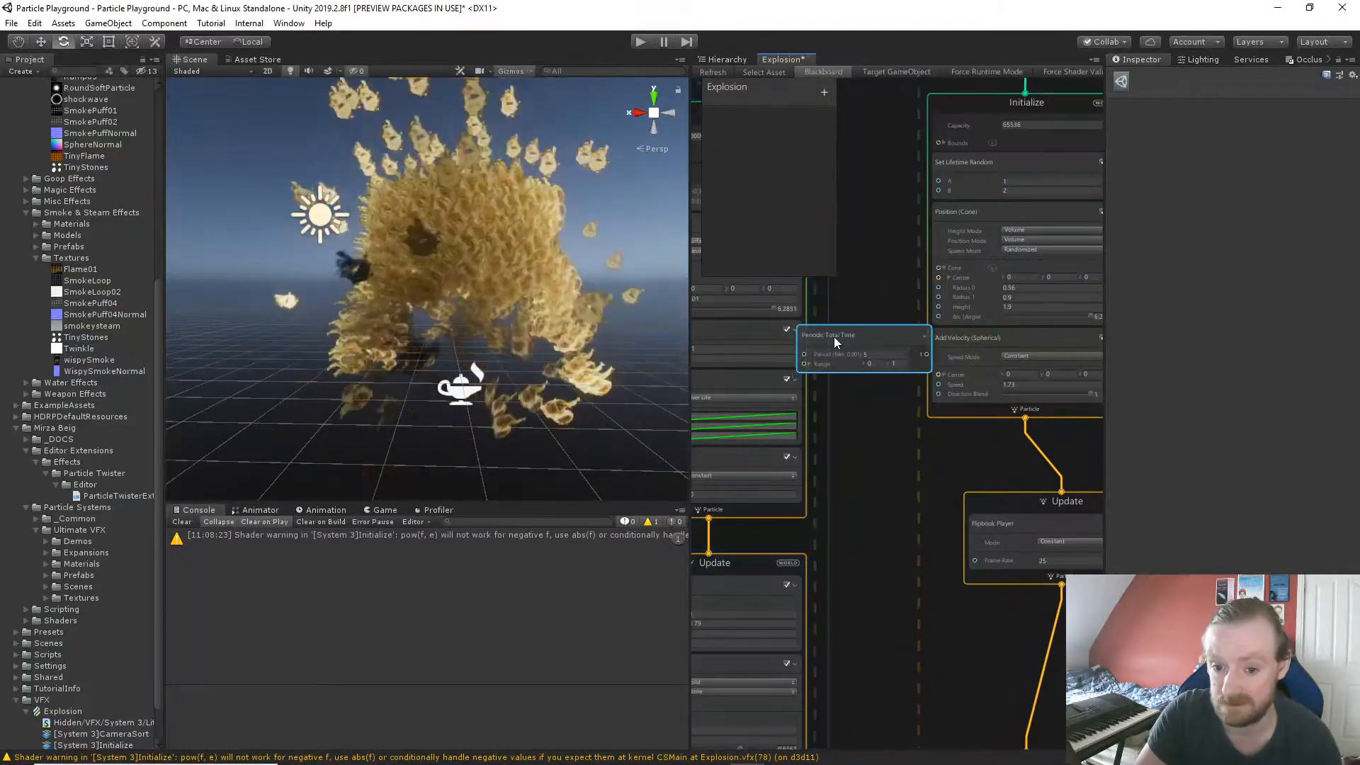
Move the neighbouring particle system farther left and place the Periodic Total Time node in the gap between both systems.
scroll(923, 474, "down", 5)
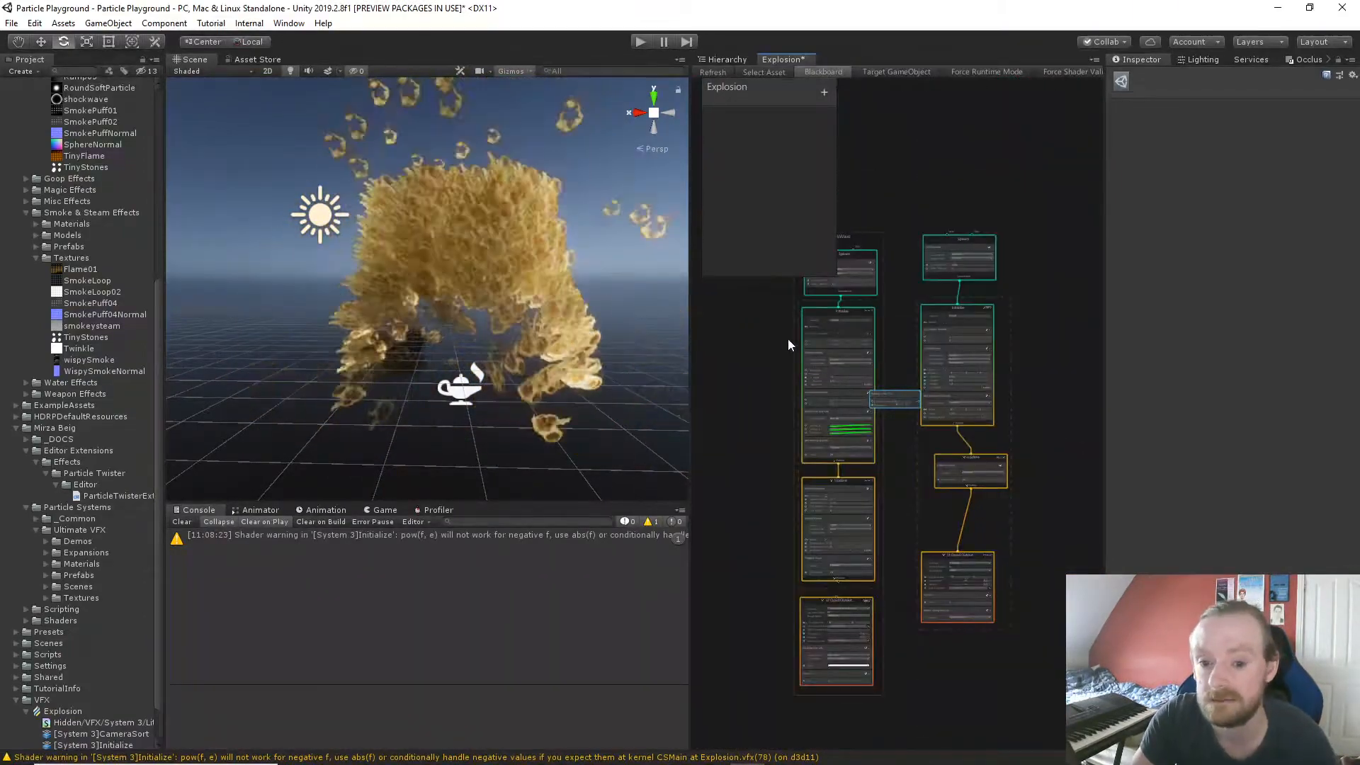
middle_click_drag(780, 345, 867, 362)
left_click_drag(860, 221, 973, 738)
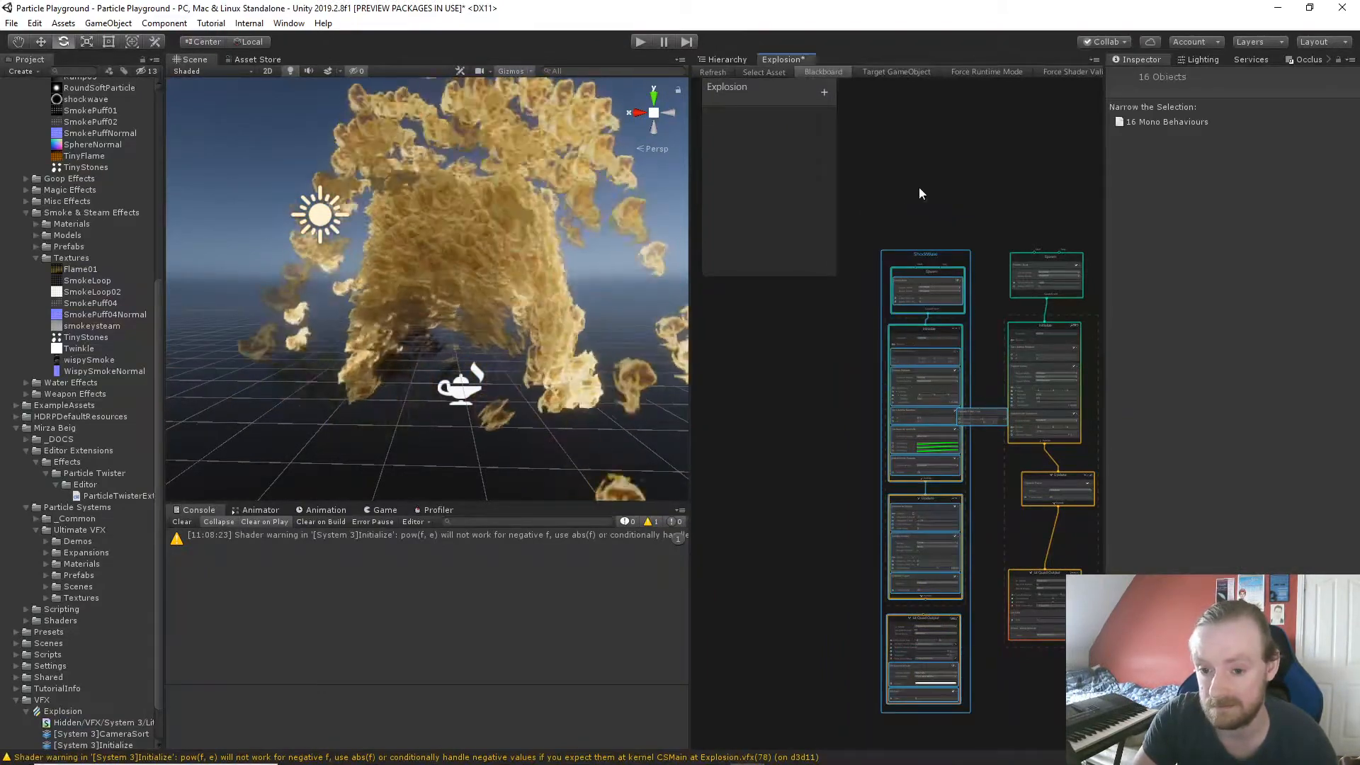
left_click_drag(920, 255, 815, 272)
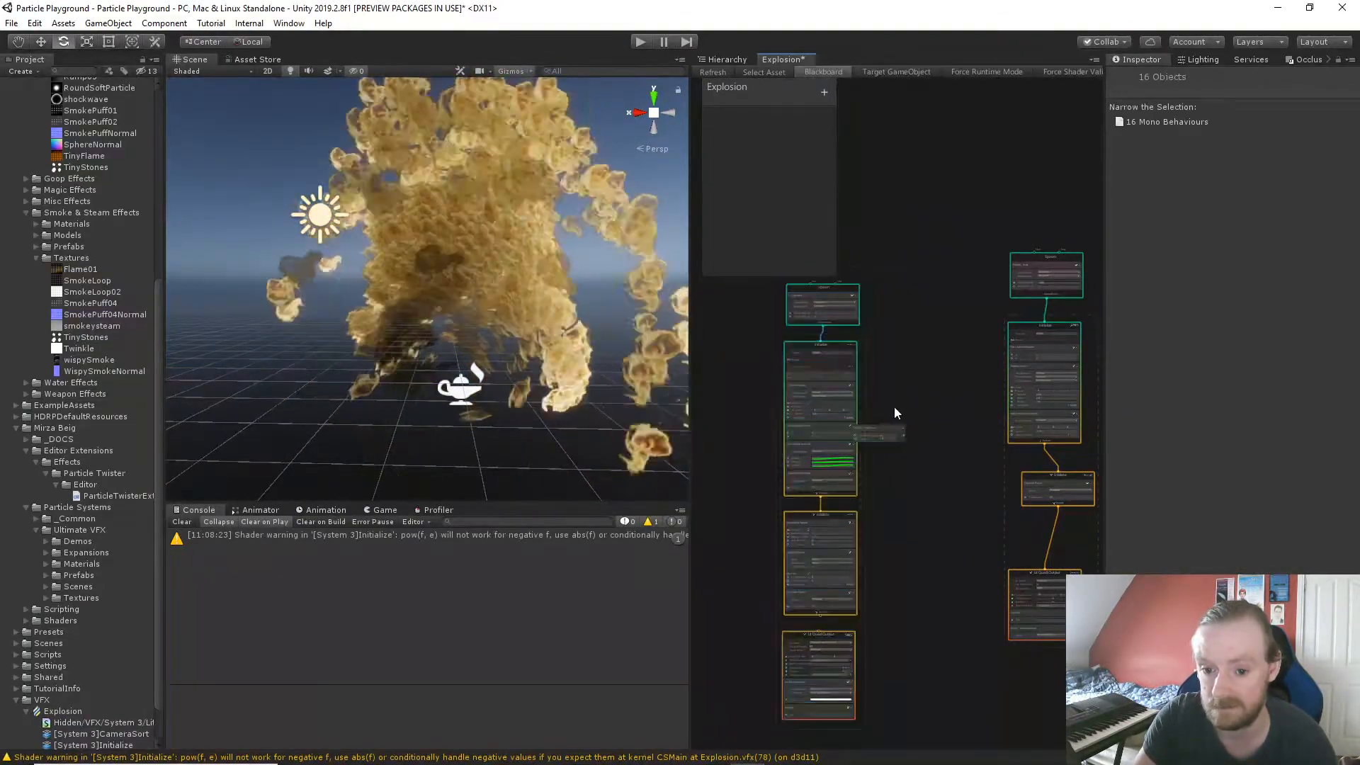
left_click(884, 458)
left_click_drag(886, 429, 958, 441)
scroll(998, 521, "up", 5)
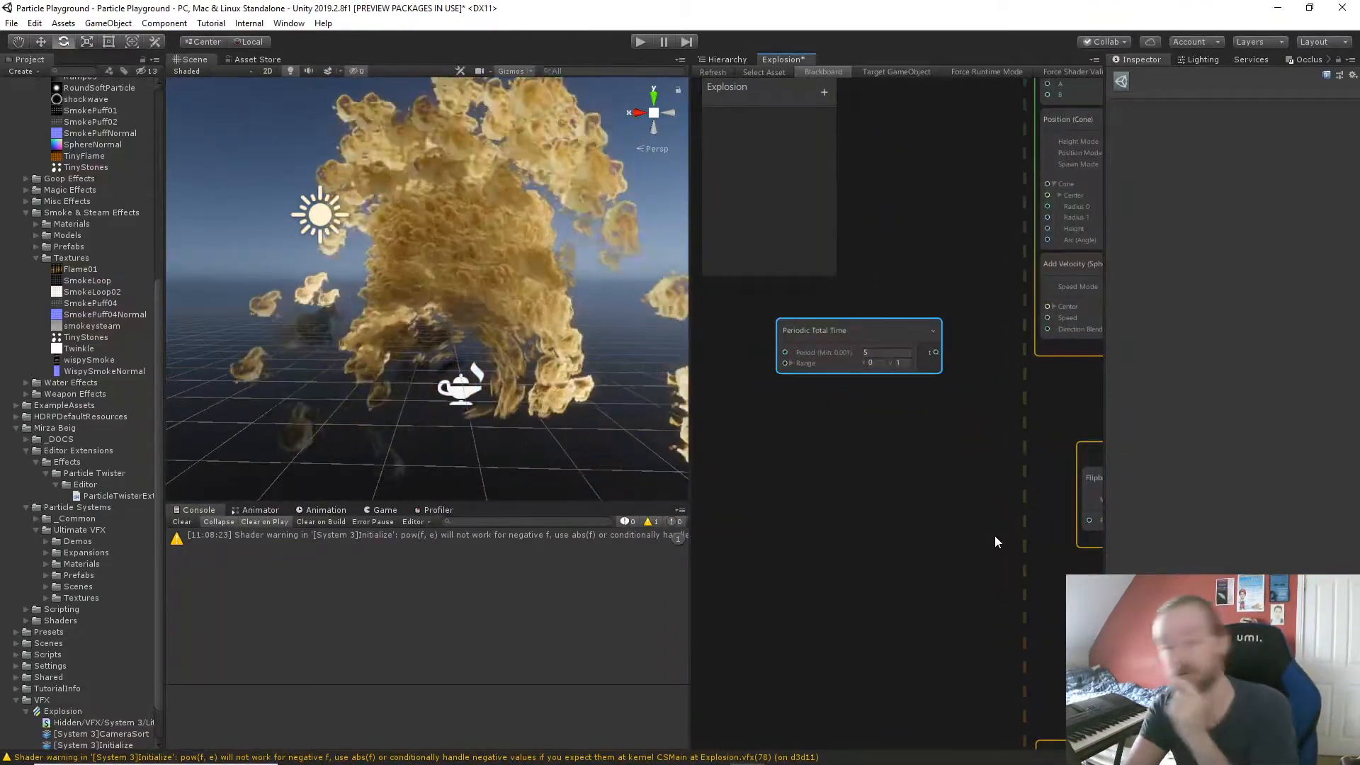
Connect the Periodic Total Time output to the Direction Blend input of the Add Velocity (Spherical) block.
middle_click_drag(992, 500, 929, 532)
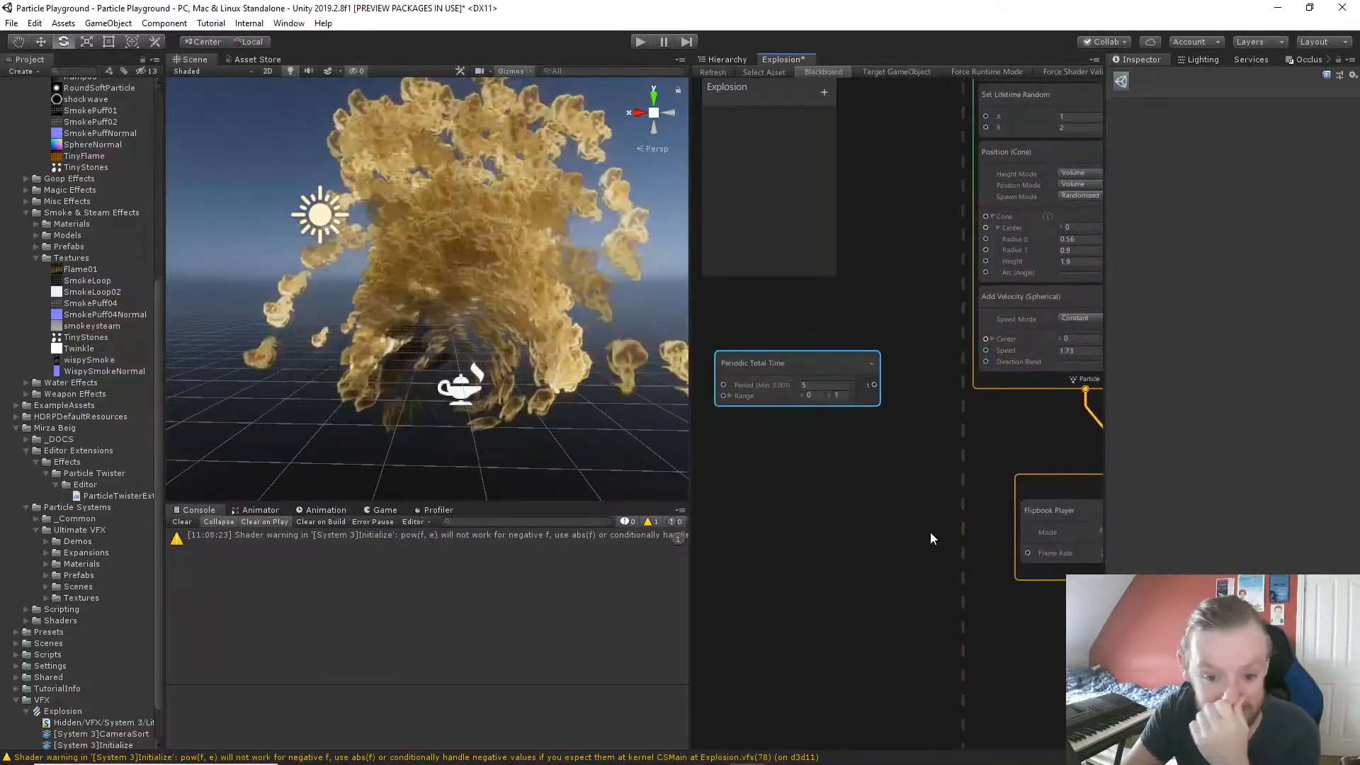
middle_click_drag(919, 435, 853, 439)
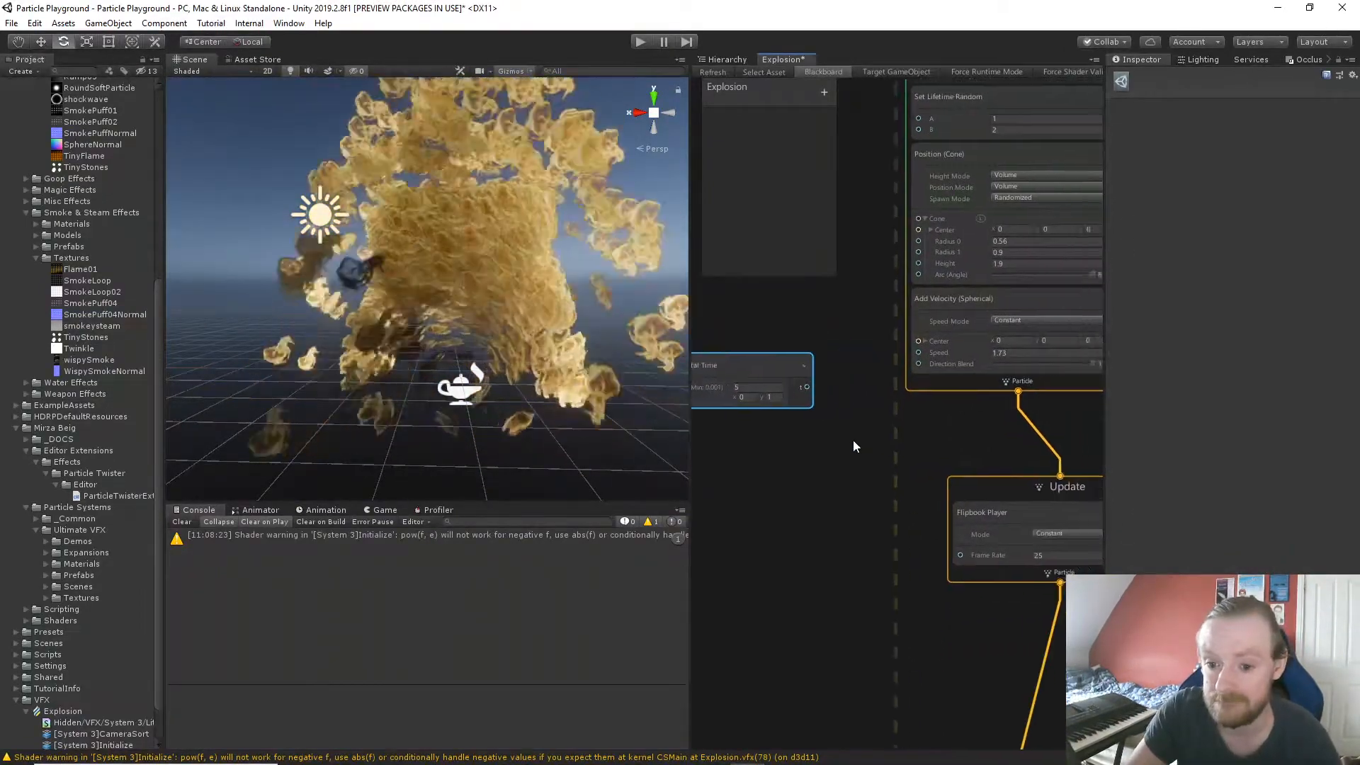
left_click_drag(801, 391, 912, 366)
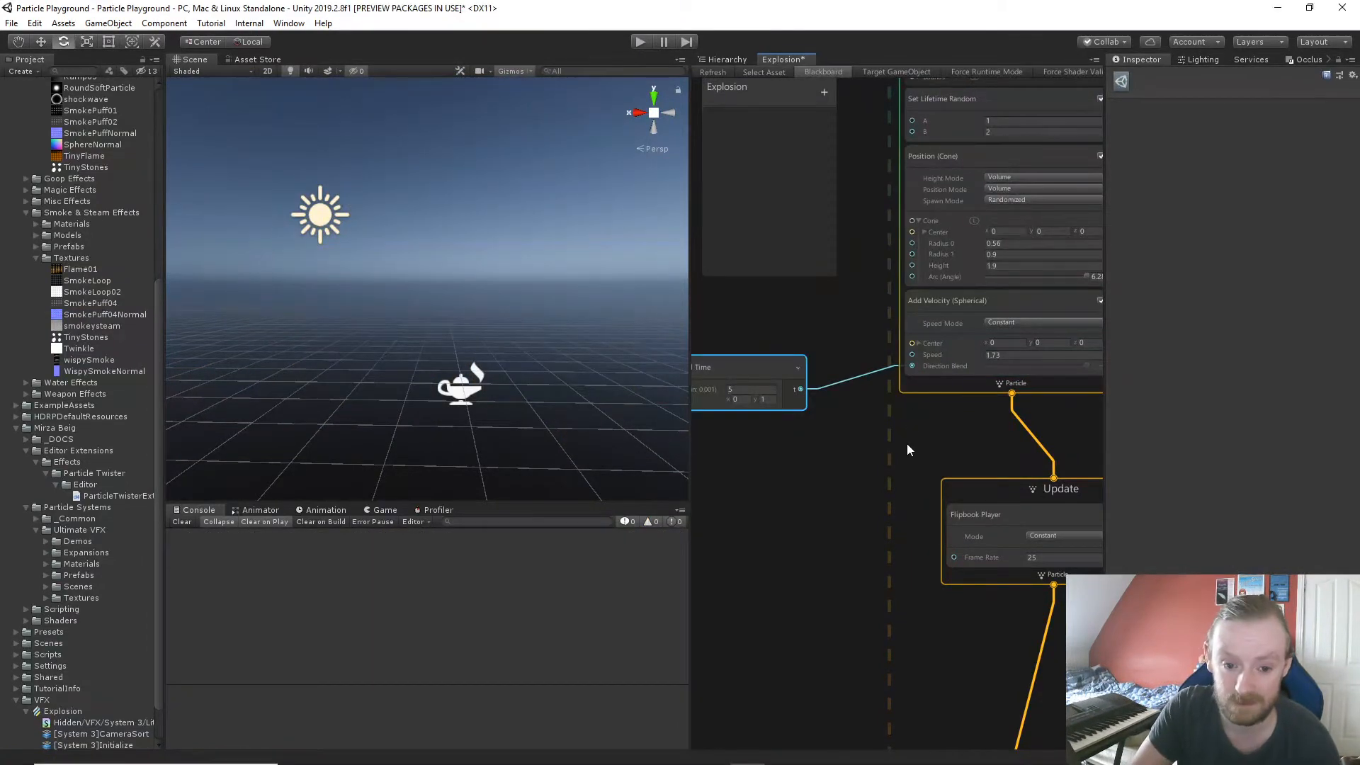
mouse_move(820, 482)
middle_mouse_down()
mouse_move(852, 491)
mouse_move(838, 474)
middle_mouse_up()
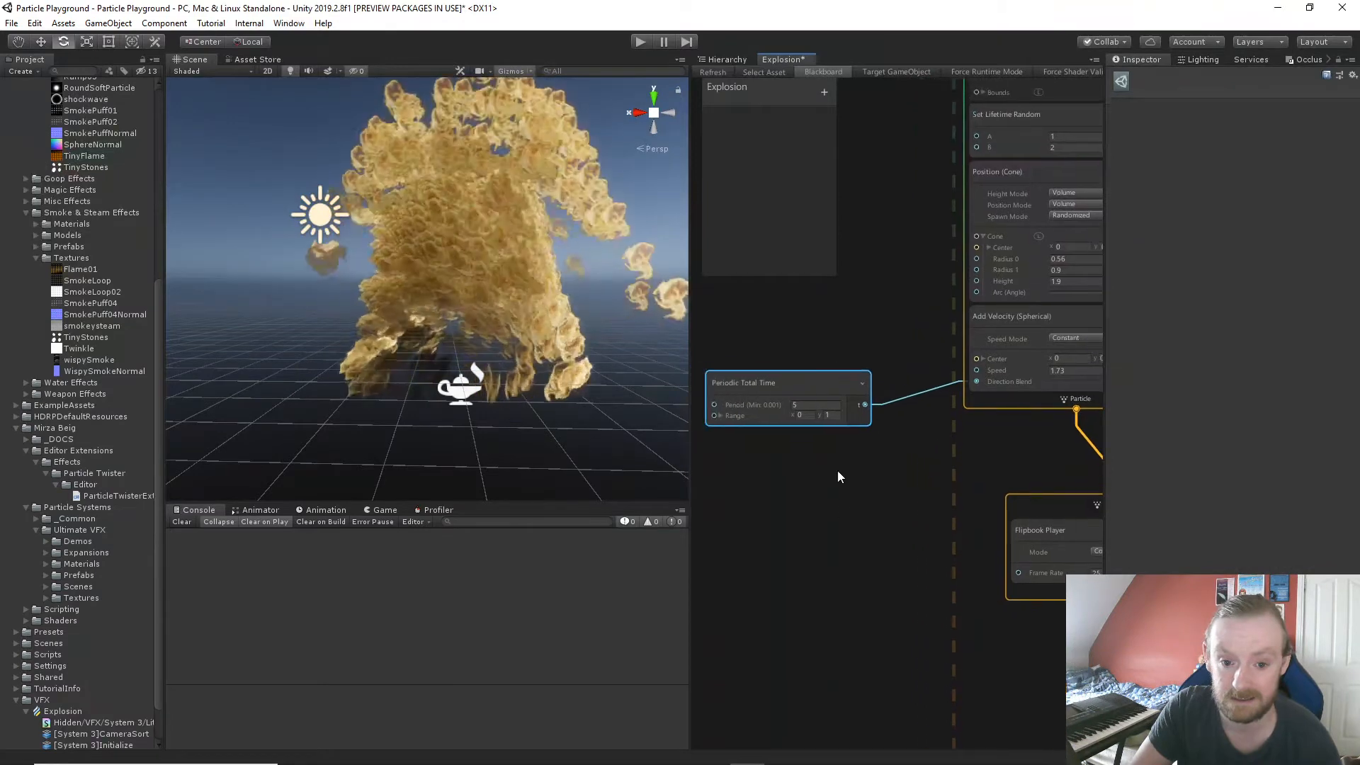
Set the Periodic Total Time node's period to 2 and check the effect in the scene.
left_click(811, 404)
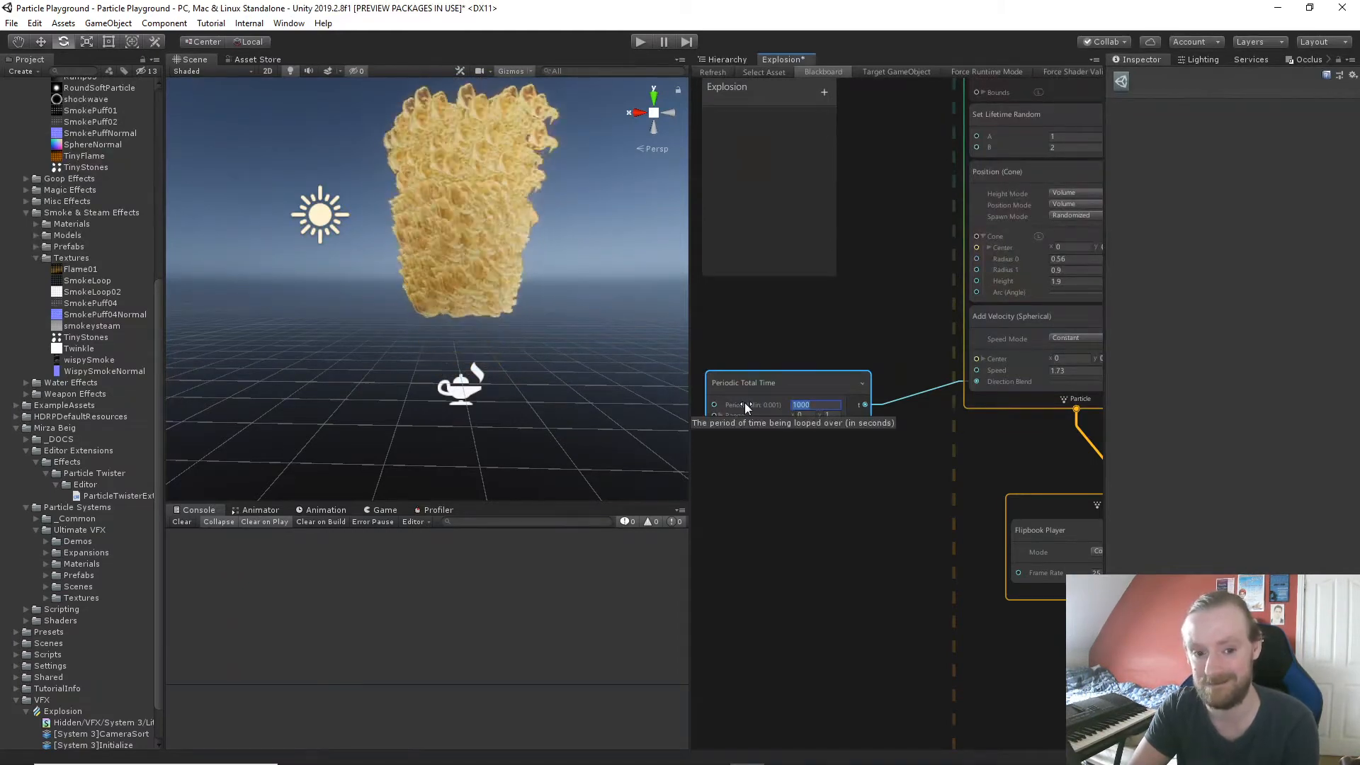
type("2")
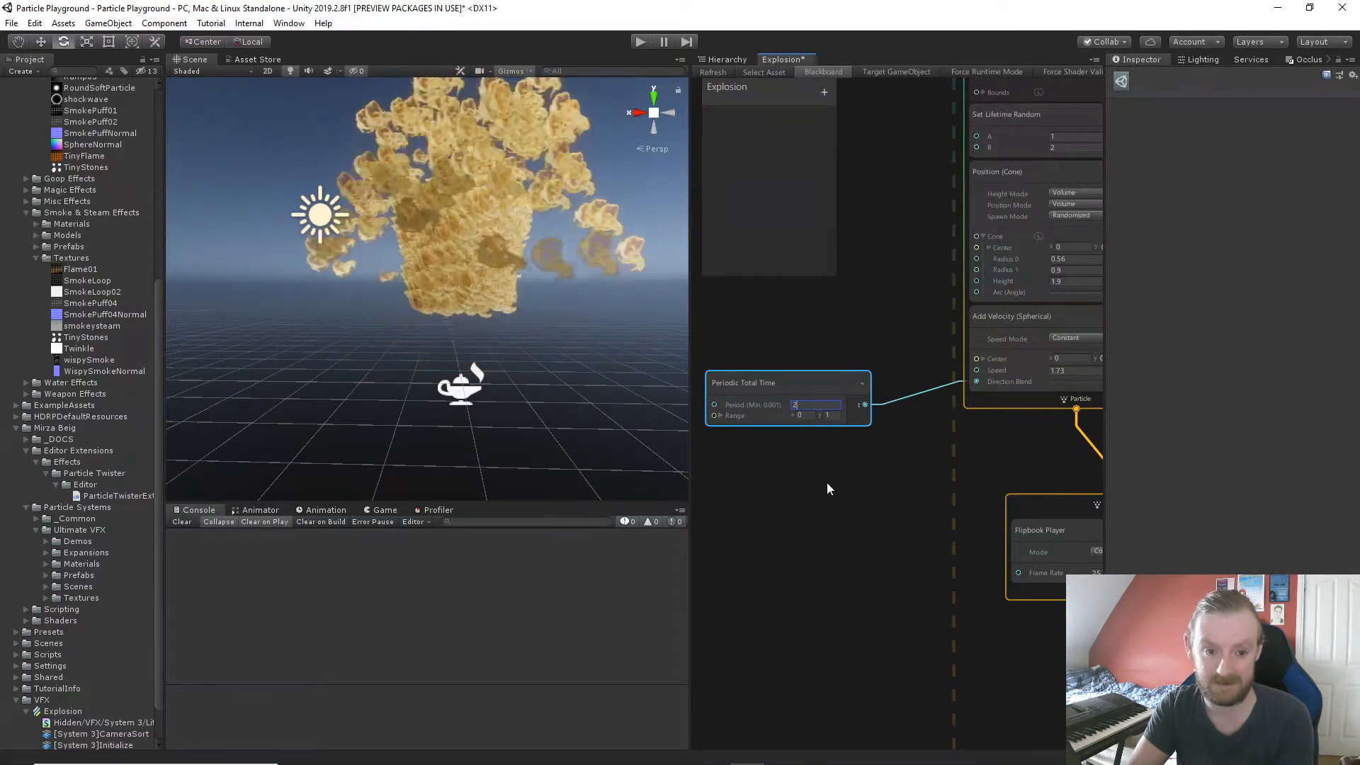
scroll(827, 482, "down", 1)
scroll(845, 505, "up", 1)
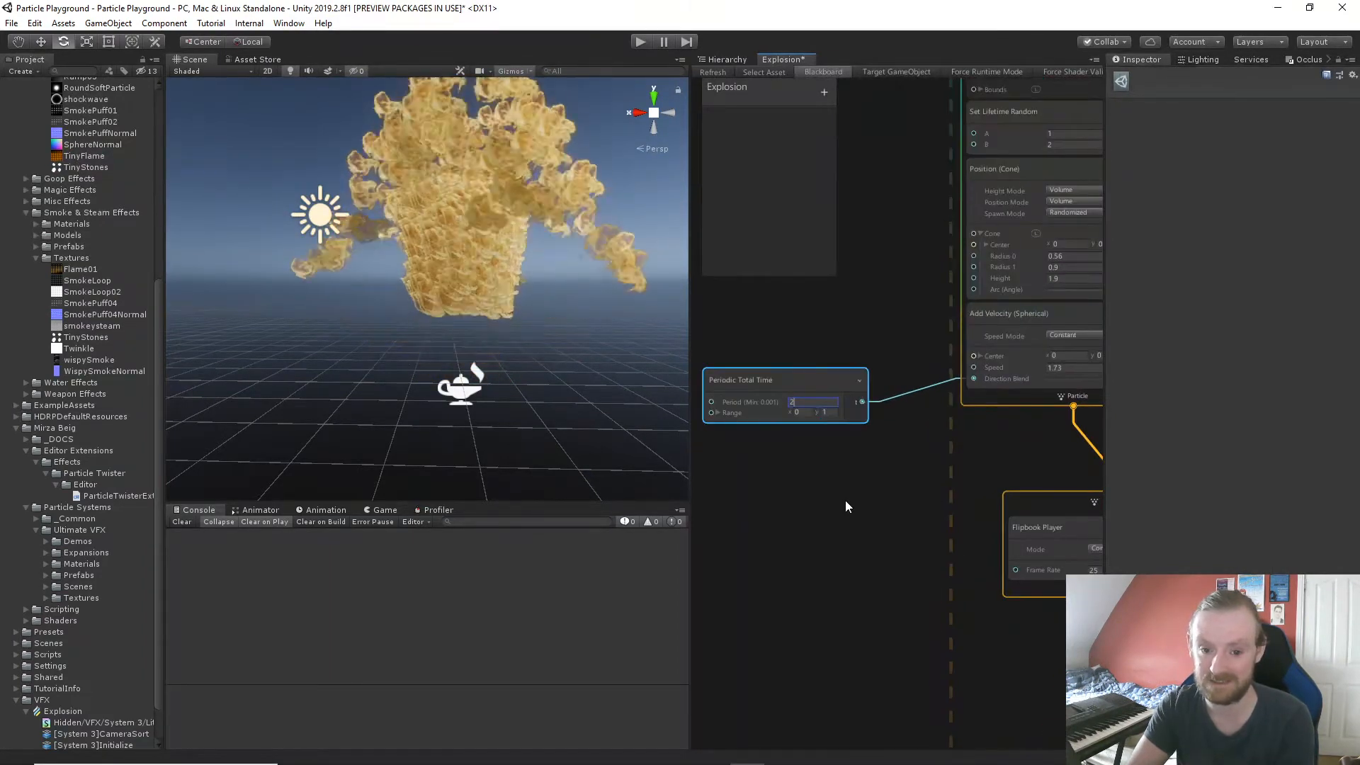
middle_click_drag(846, 505, 791, 503)
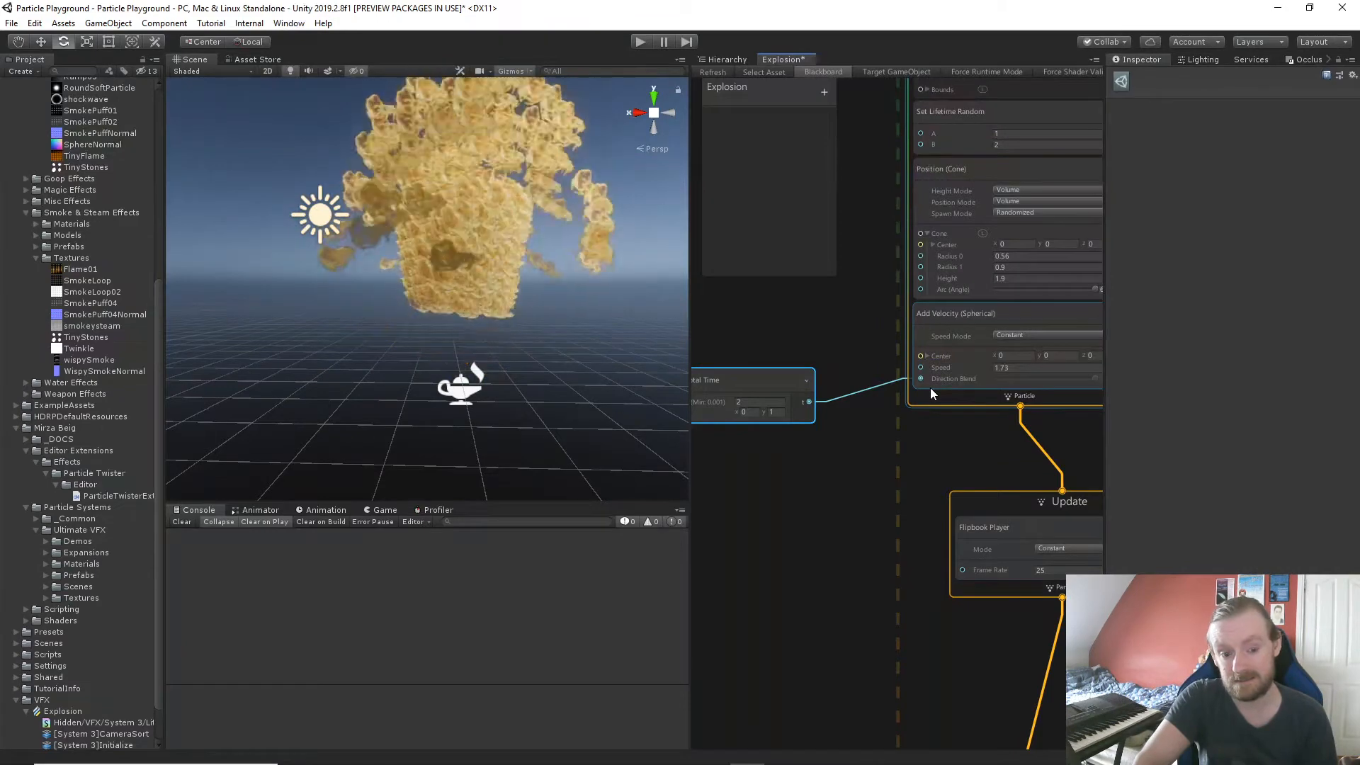
scroll(932, 452, "down", 2)
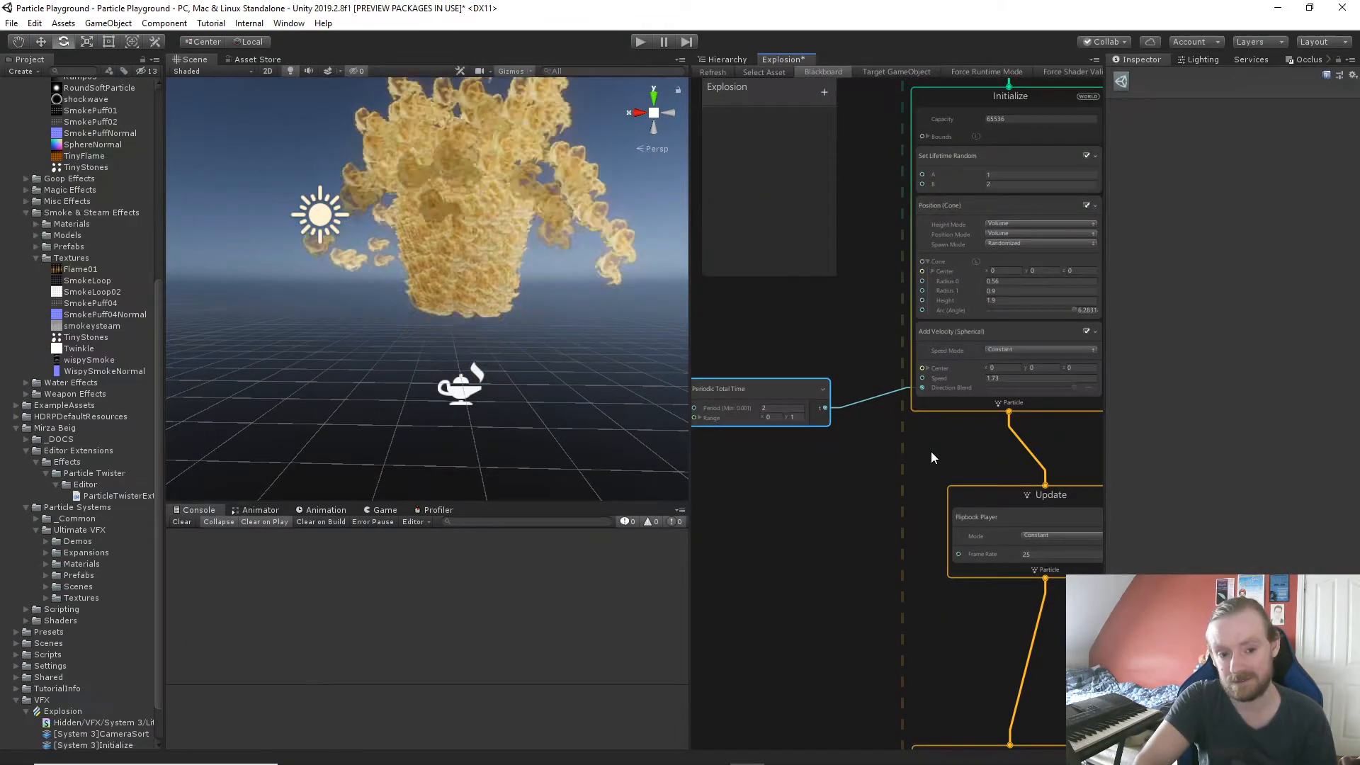
Delete the Periodic Total Time node that drives the Direction Blend of the Add Velocity (Spherical) block.
left_click_drag(793, 340, 828, 477)
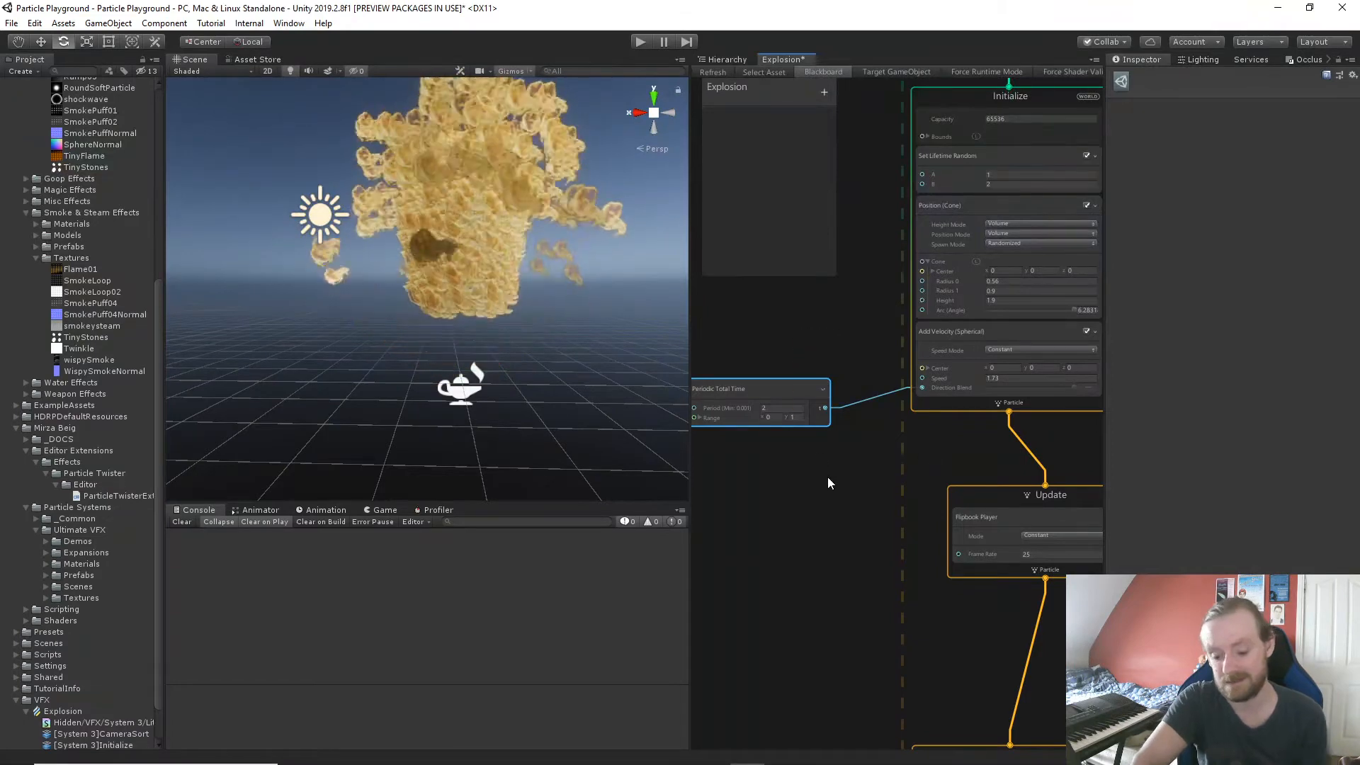
key("Delete")
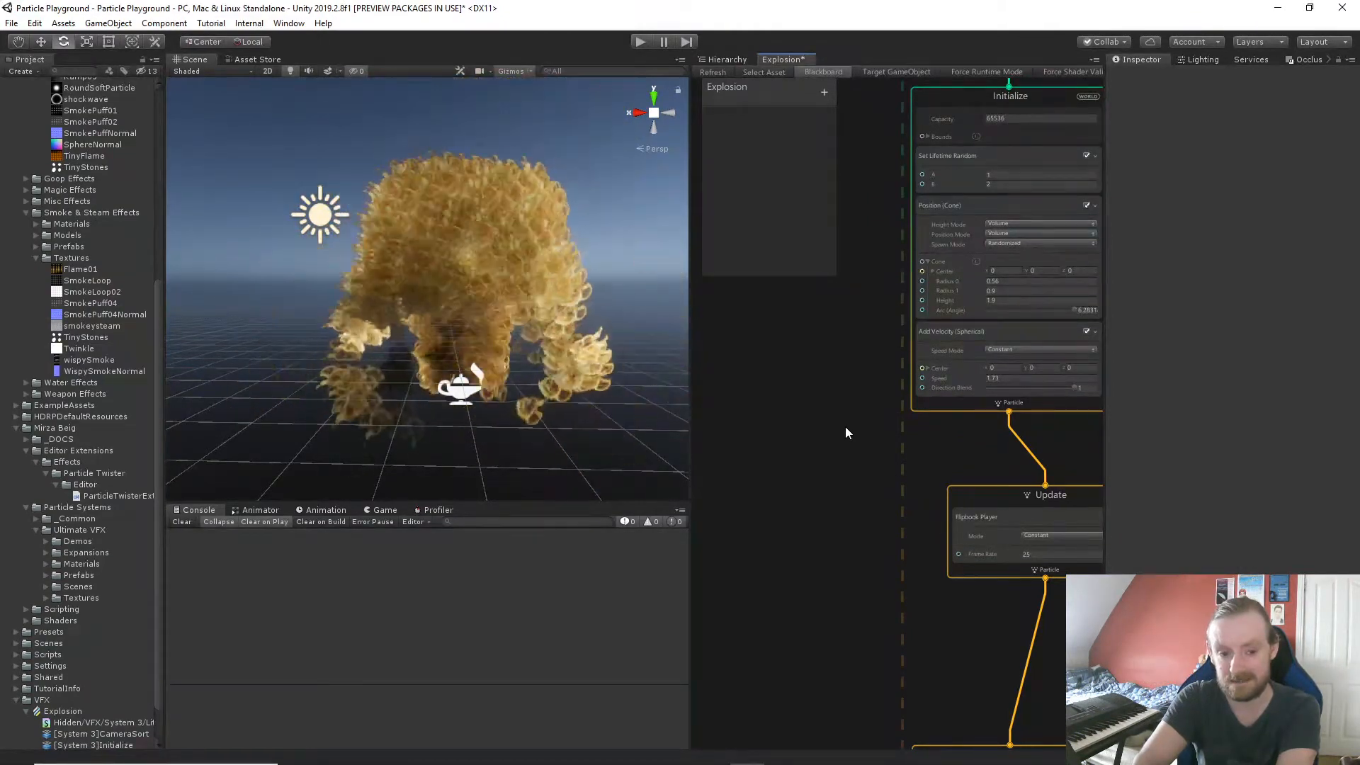
middle_click_drag(844, 427, 822, 456)
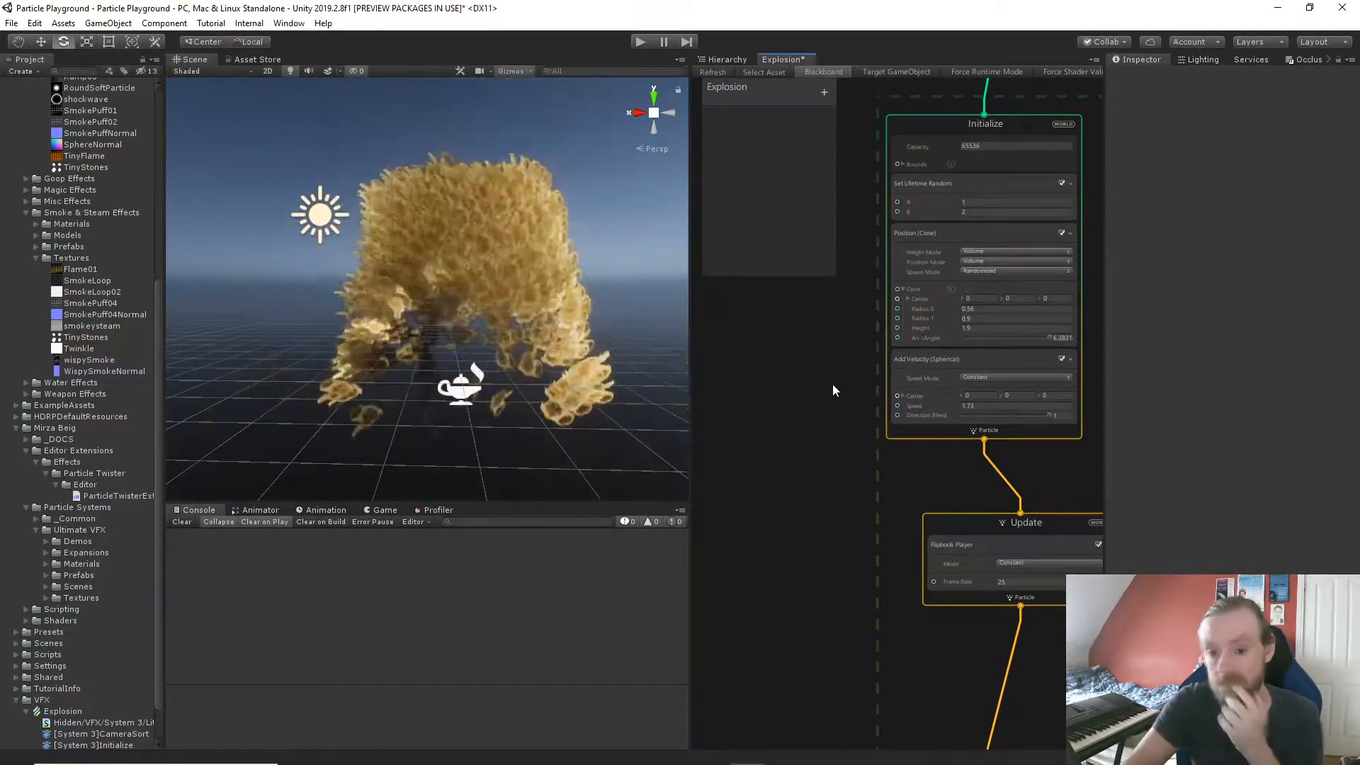
Try higher speeds on the Add Velocity (Spherical) block, then set its Speed to 1.
right_click_drag(296, 345, 337, 339)
key("a")
key("d")
key("s")
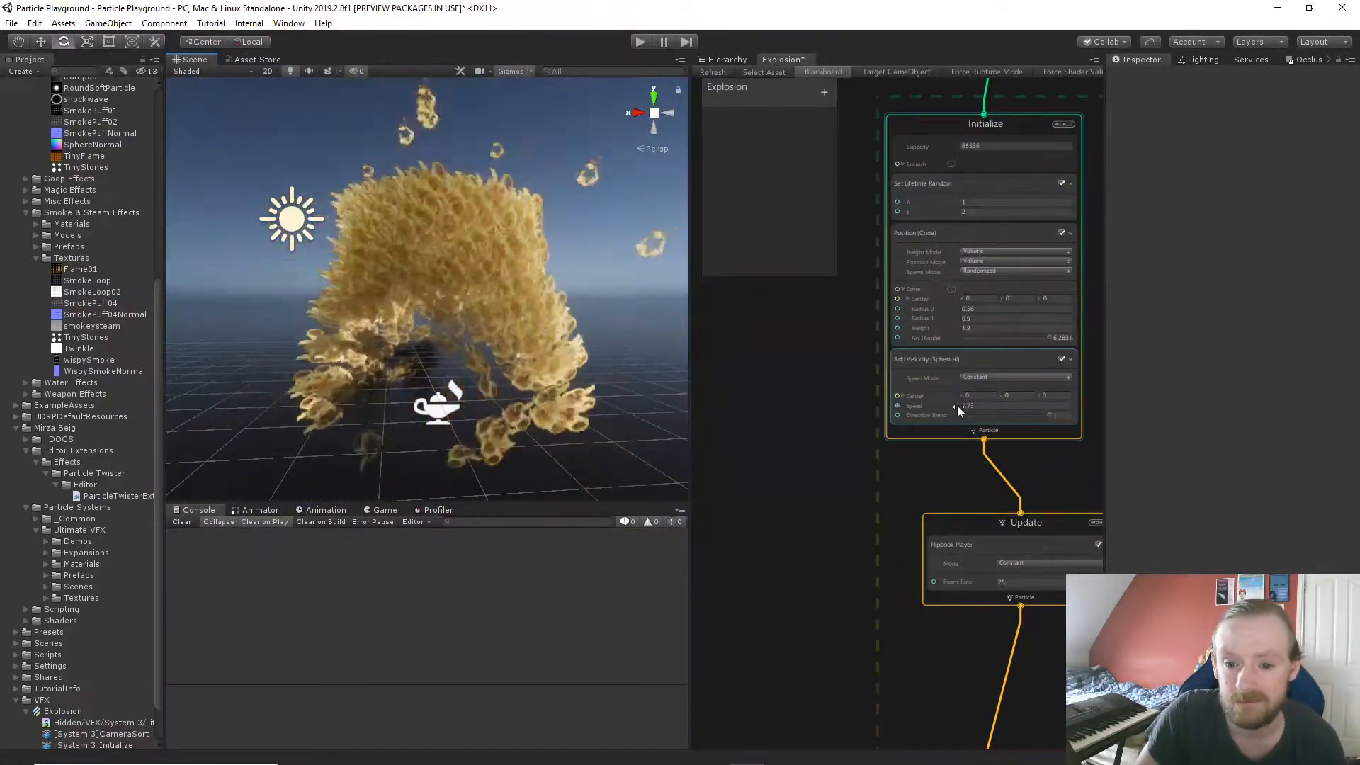
left_click(958, 405)
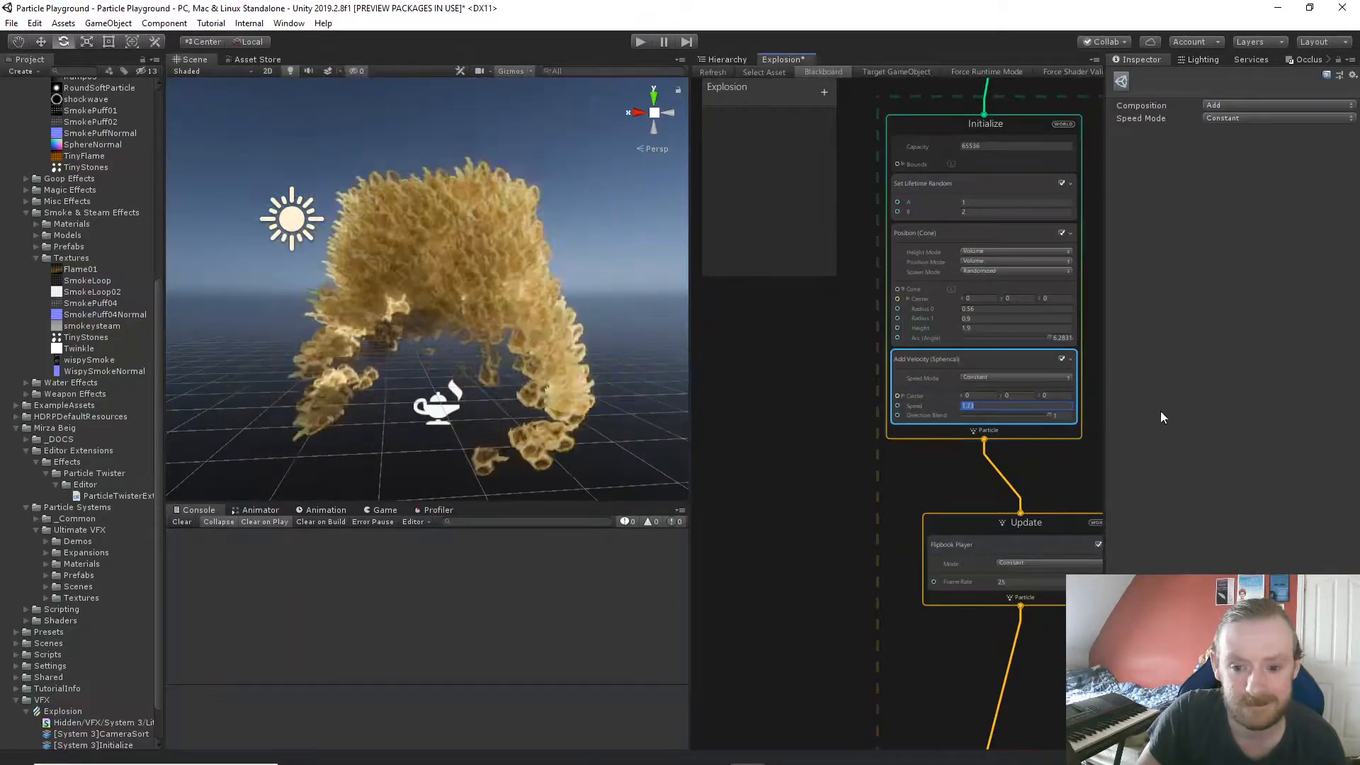
left_click_drag(959, 406, 1154, 421)
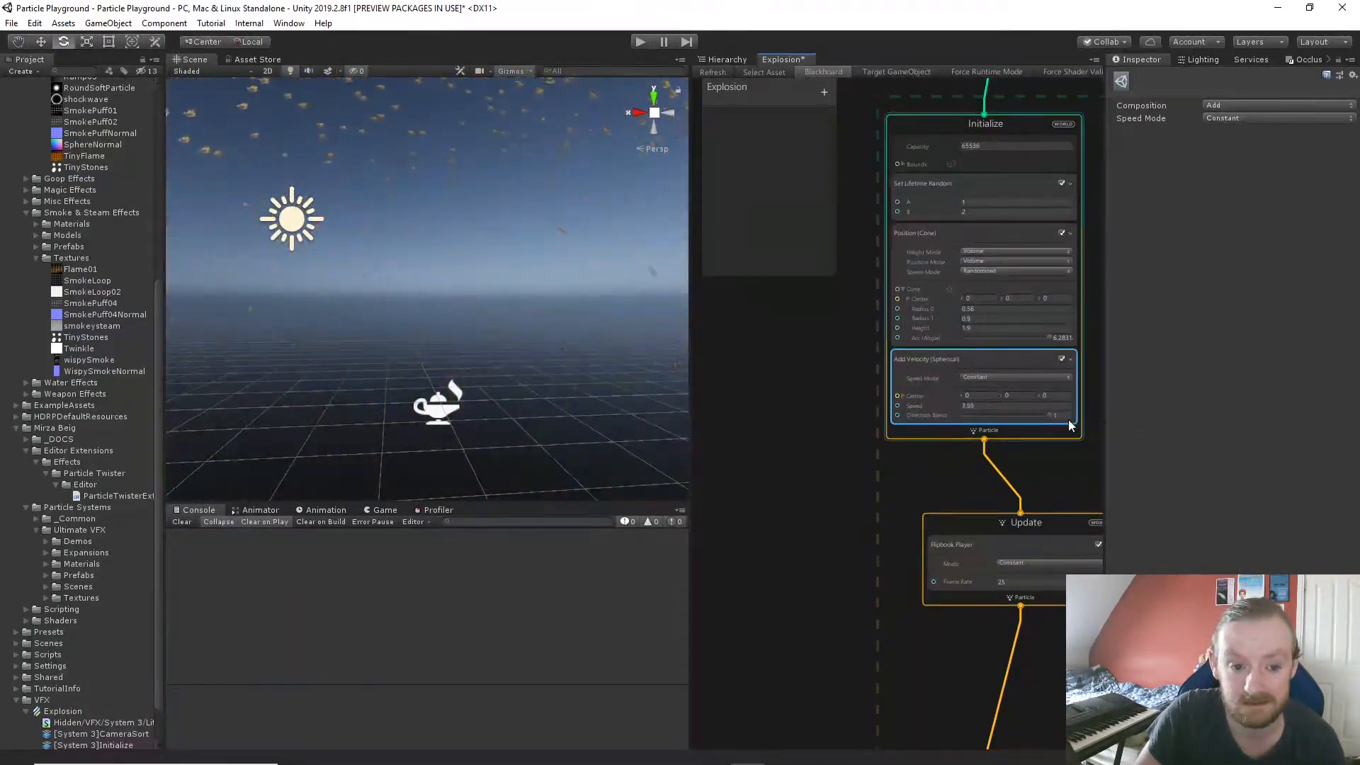
left_click_drag(1068, 420, 987, 411)
left_click_drag(984, 411, 976, 413)
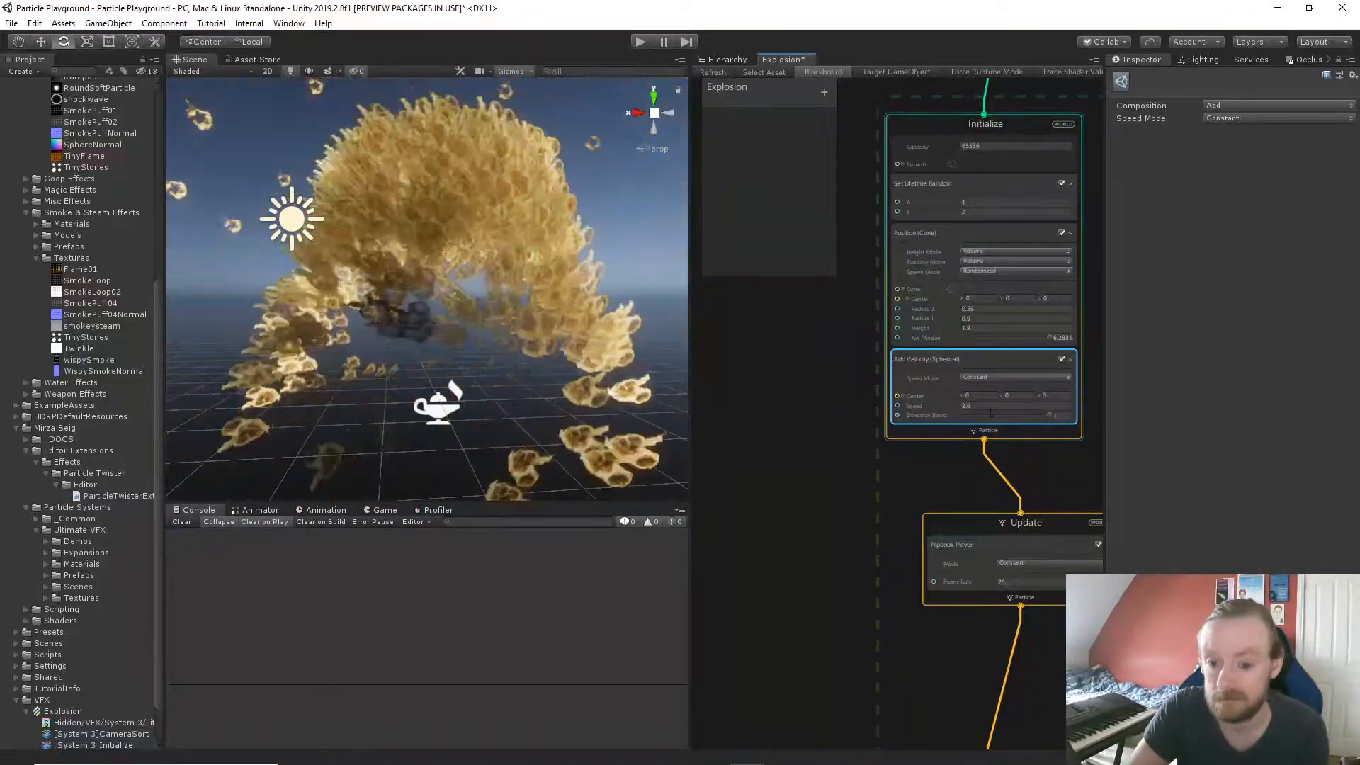
left_click(991, 406)
type("1")
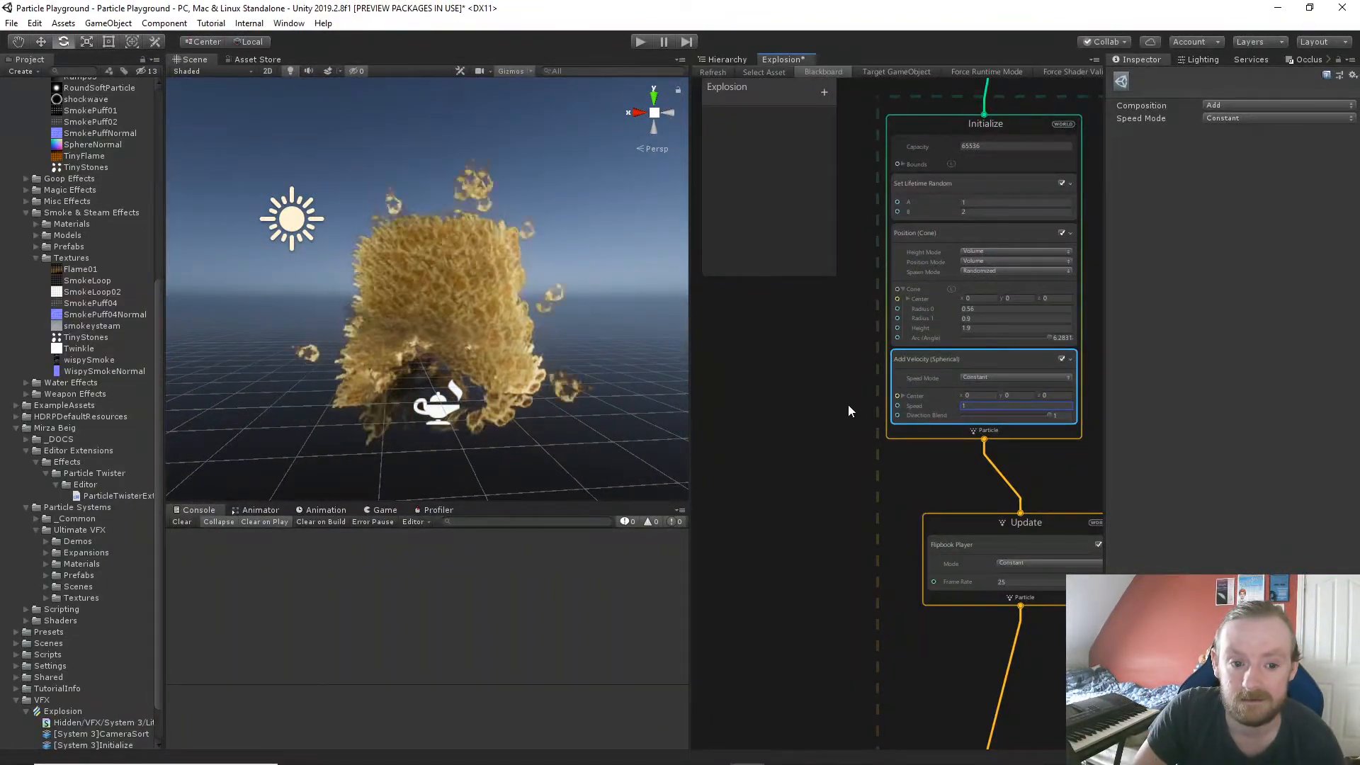
Add a Turbulence block to the Update context below the Flipbook Player.
middle_click_drag(844, 409, 758, 371)
left_click(935, 492)
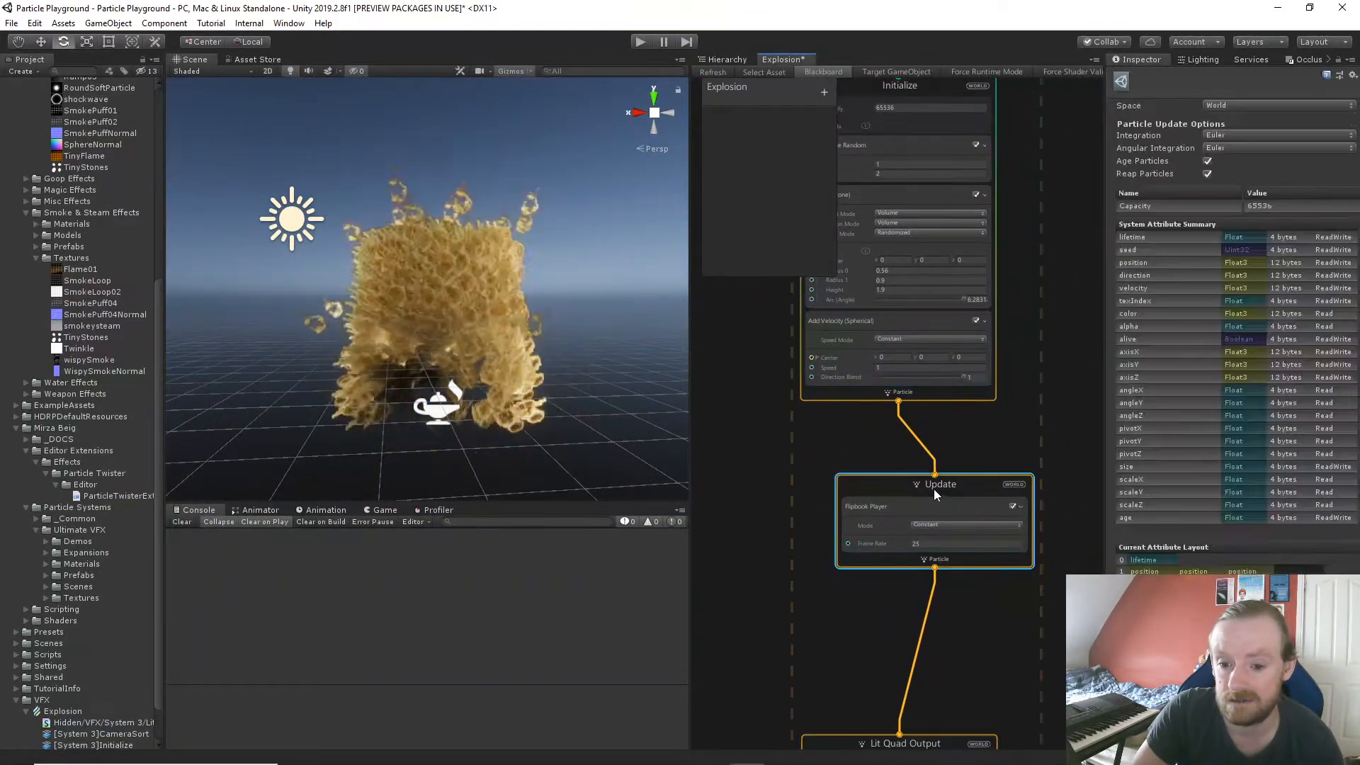
key("space")
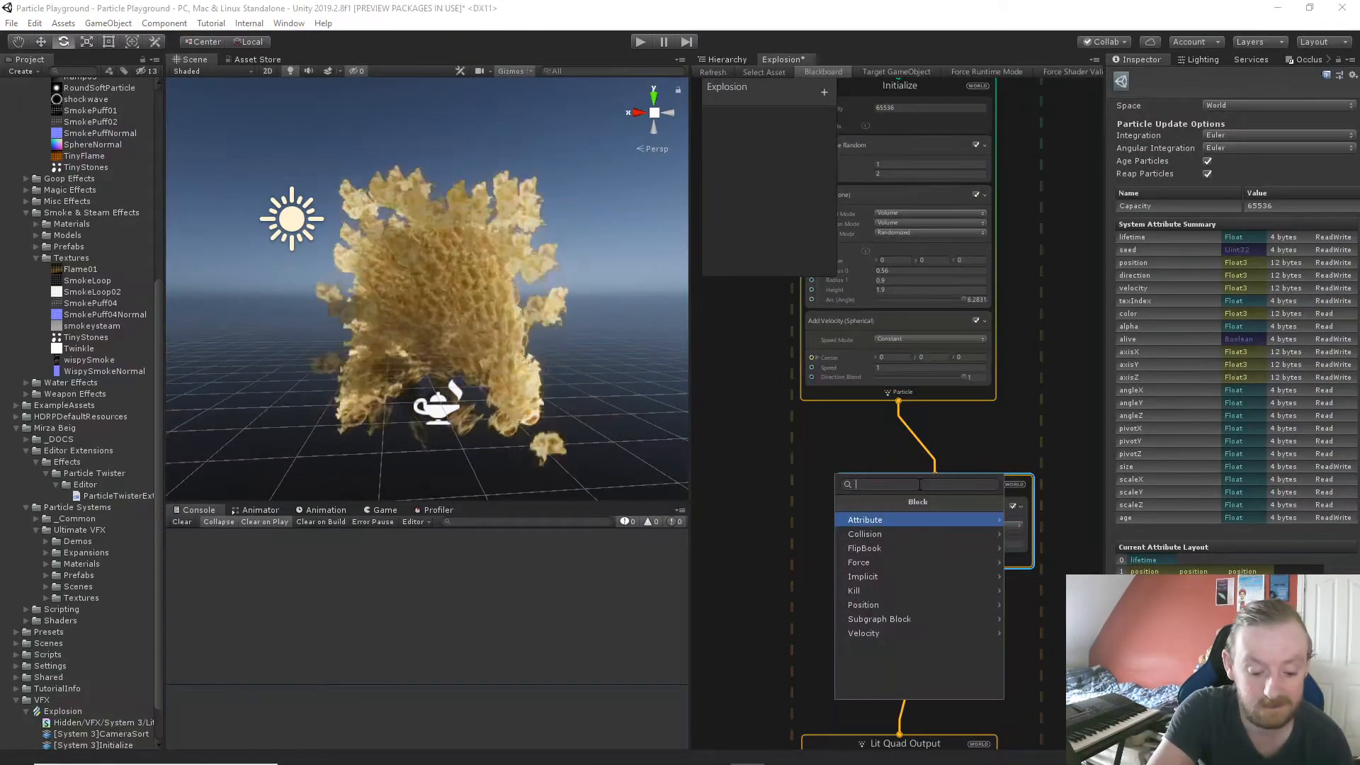
type("tur")
key("Return")
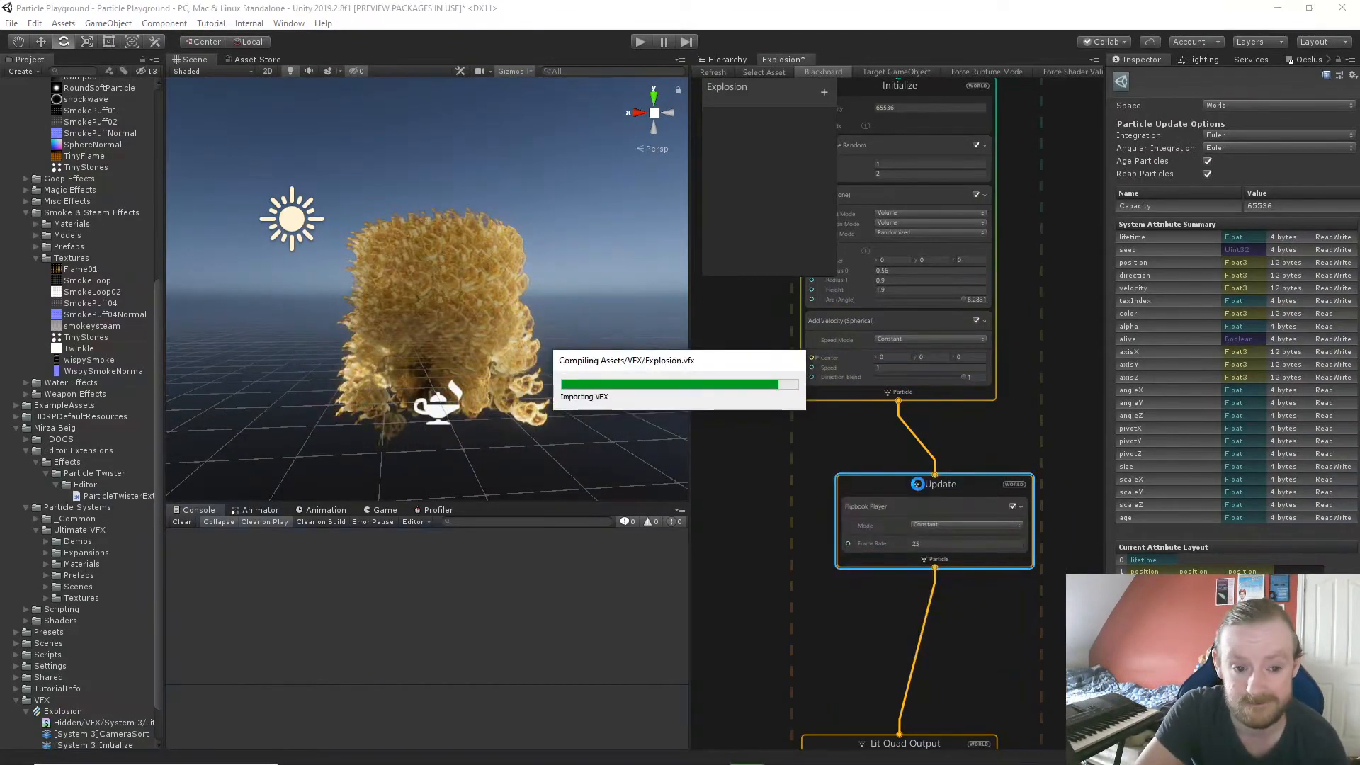
Align the Update context closely beneath Initialize and move the Lit Quad Output context up just below it.
left_click_drag(922, 485, 887, 449)
middle_click_drag(1033, 572, 1027, 517)
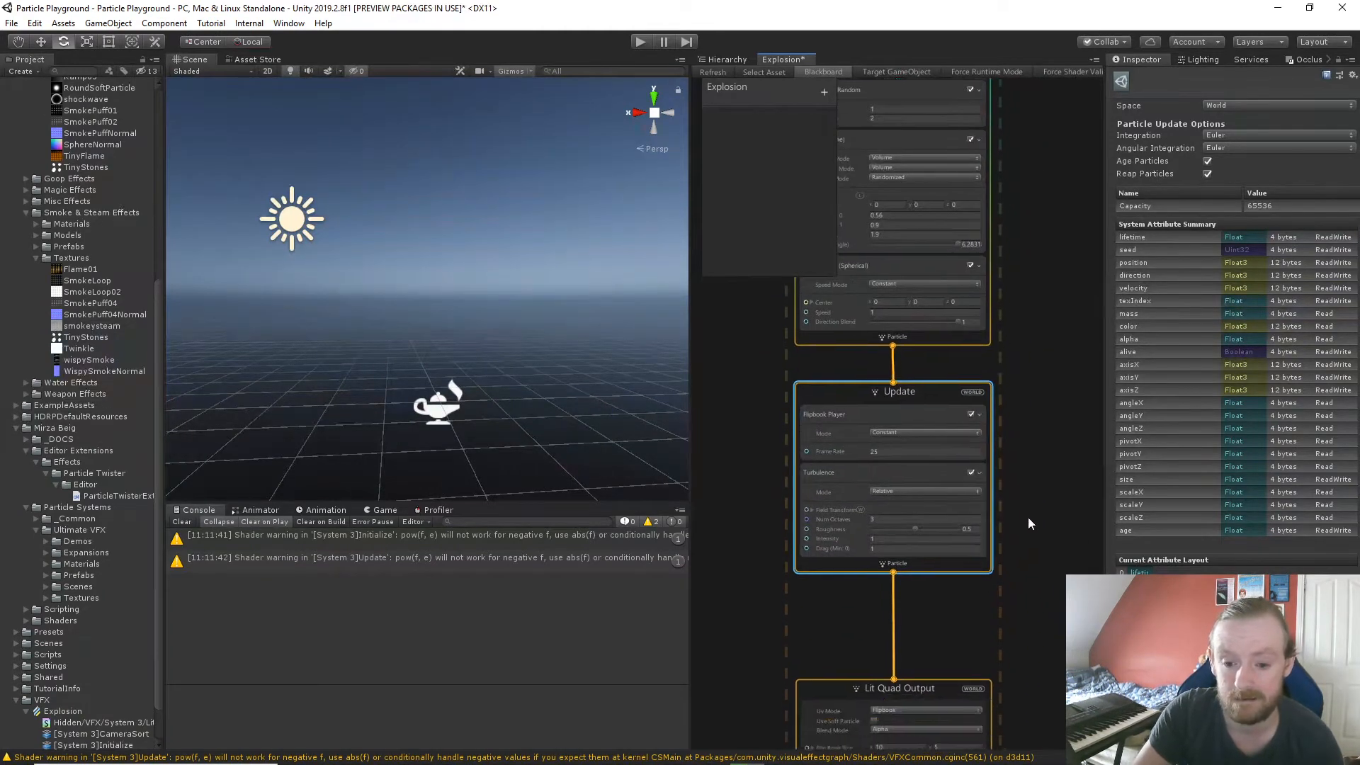
left_click_drag(943, 677, 932, 629)
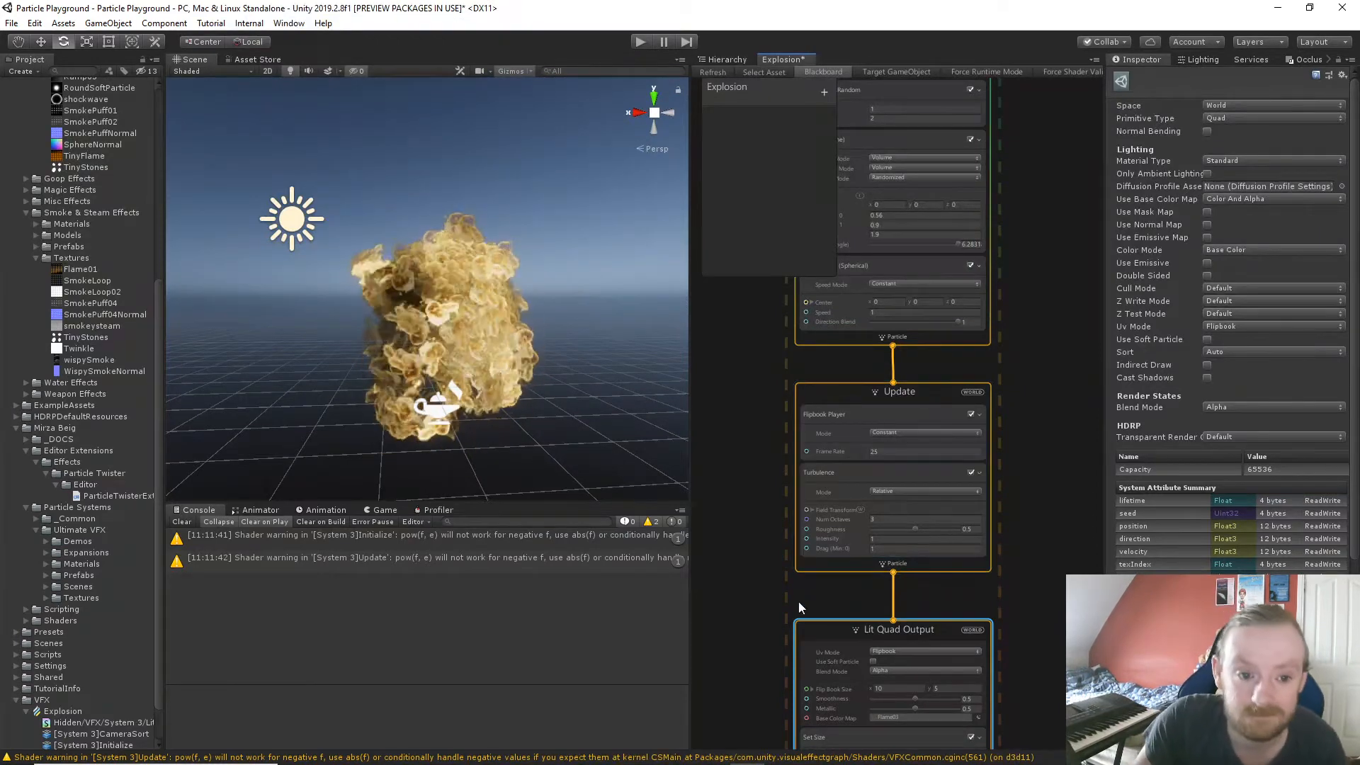
middle_click_drag(784, 622, 775, 513)
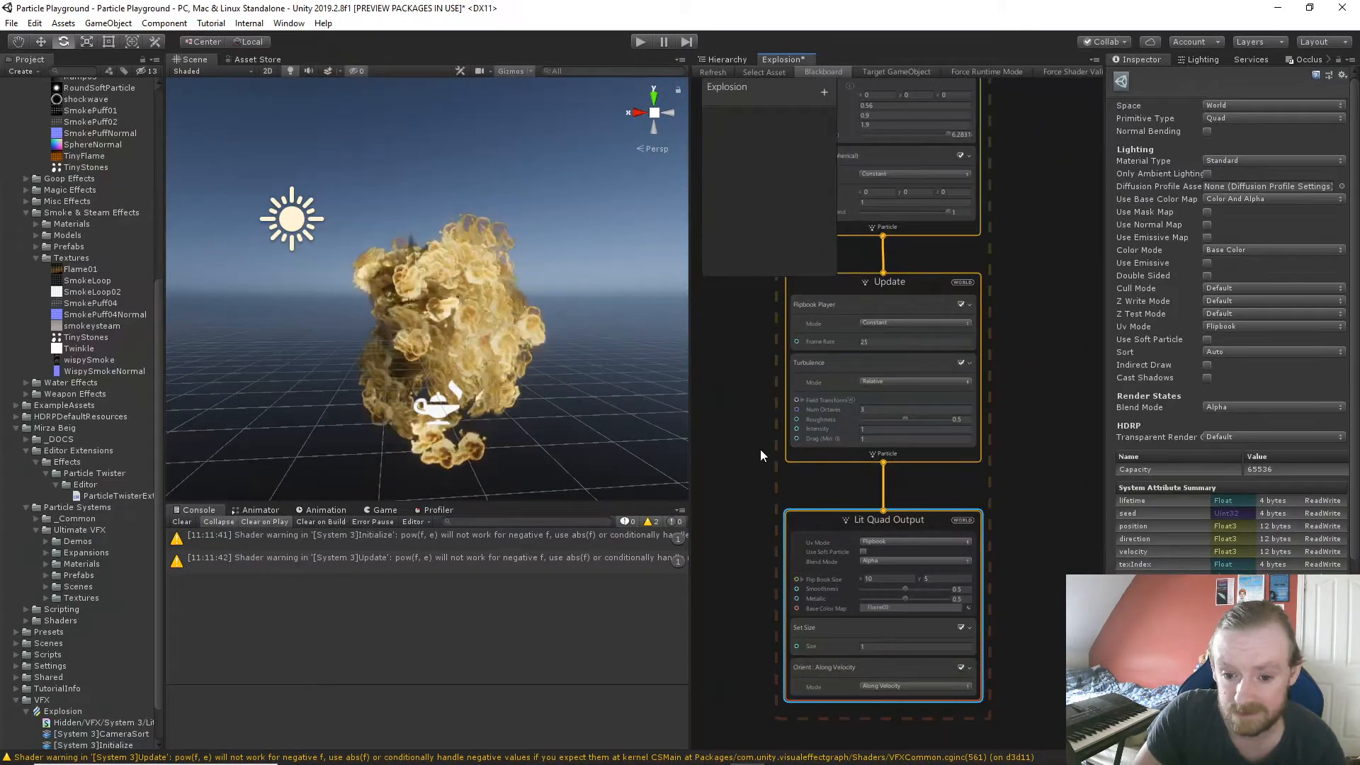
middle_click_drag(759, 449, 765, 467)
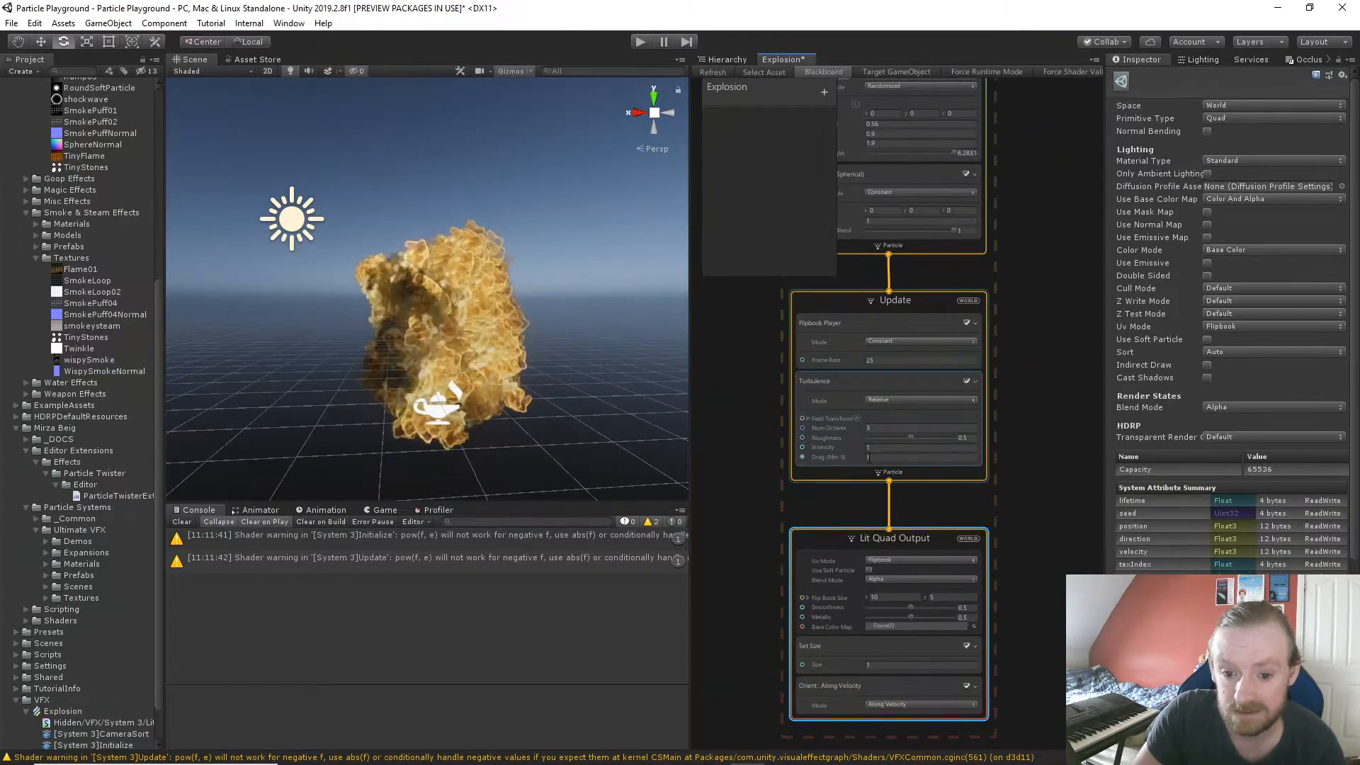
Set the Turbulence block's Num Octaves to 4.
left_click(867, 428)
type("9")
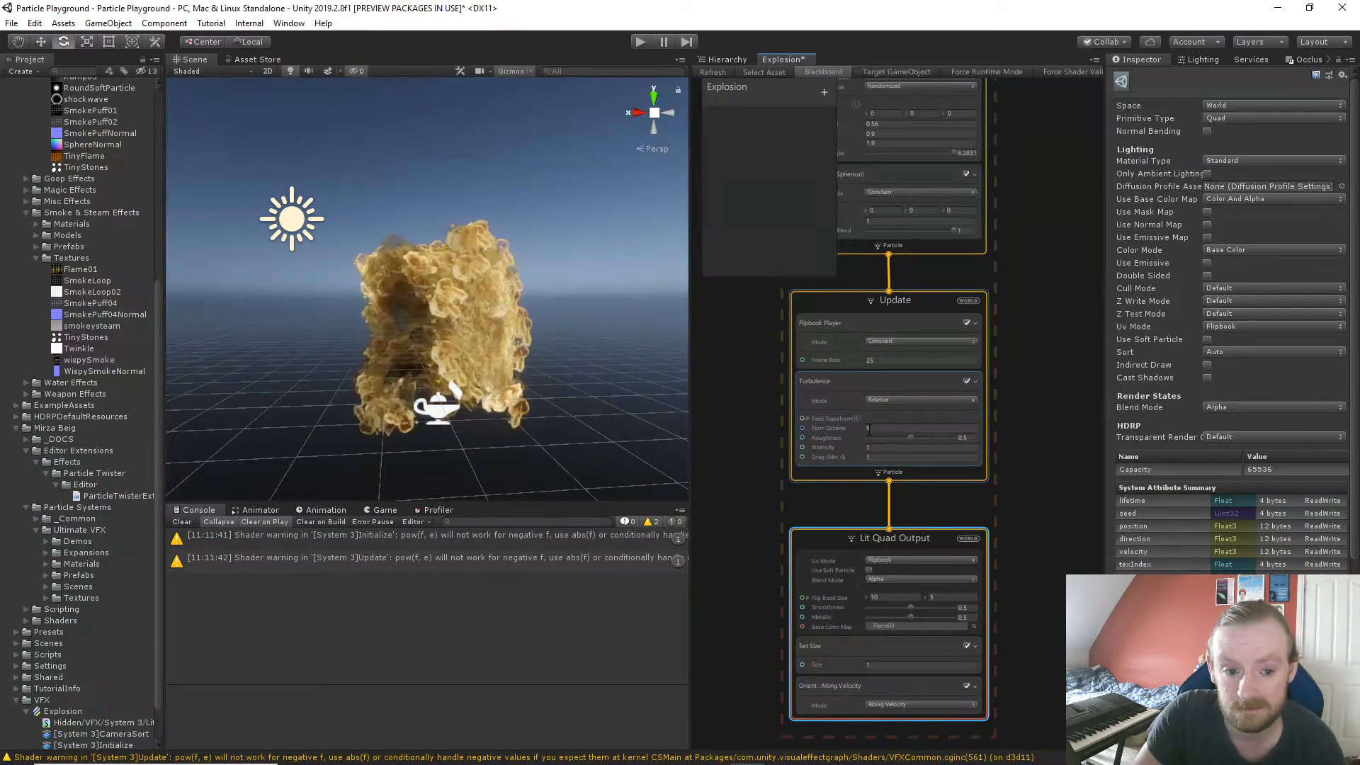
left_click(876, 431)
type("44")
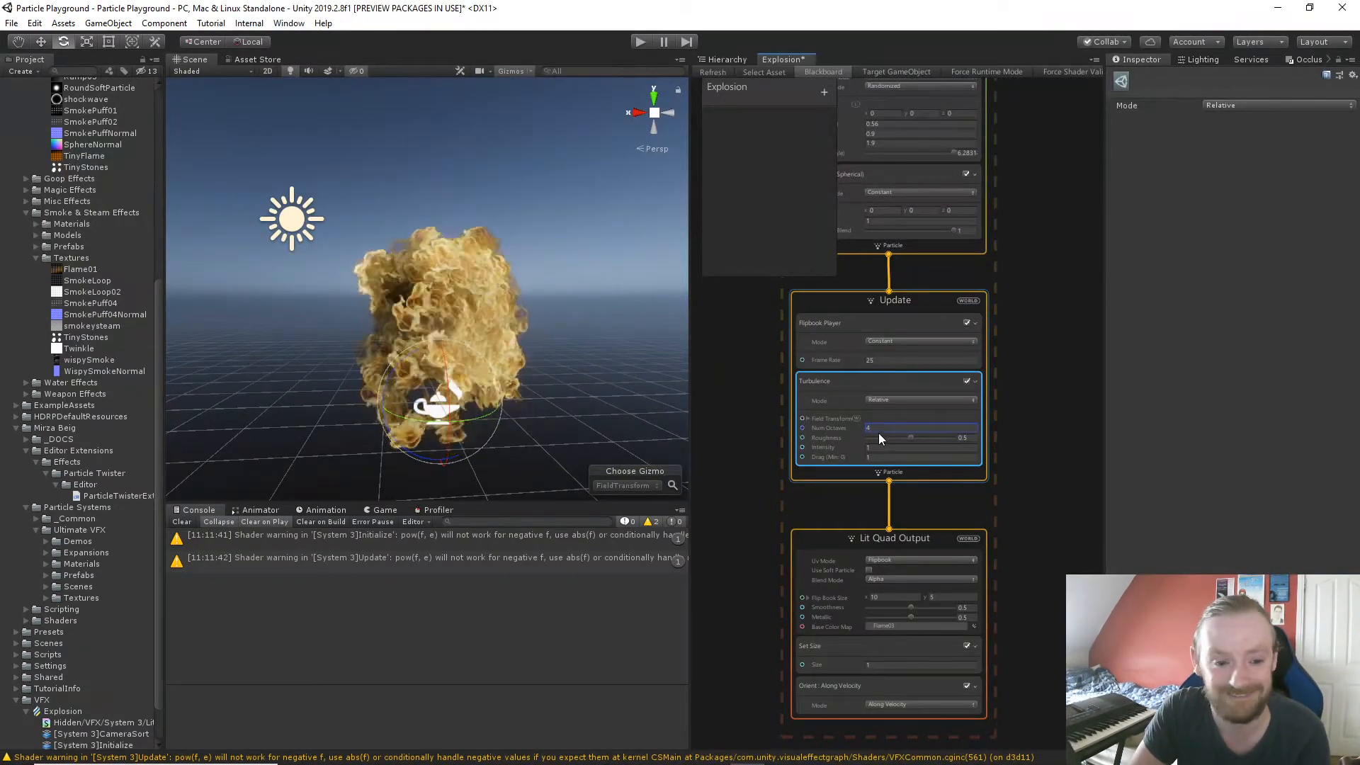
Set the Turbulence block's Intensity to 2.51 and its Drag to 1.95.
left_click_drag(861, 450, 870, 451)
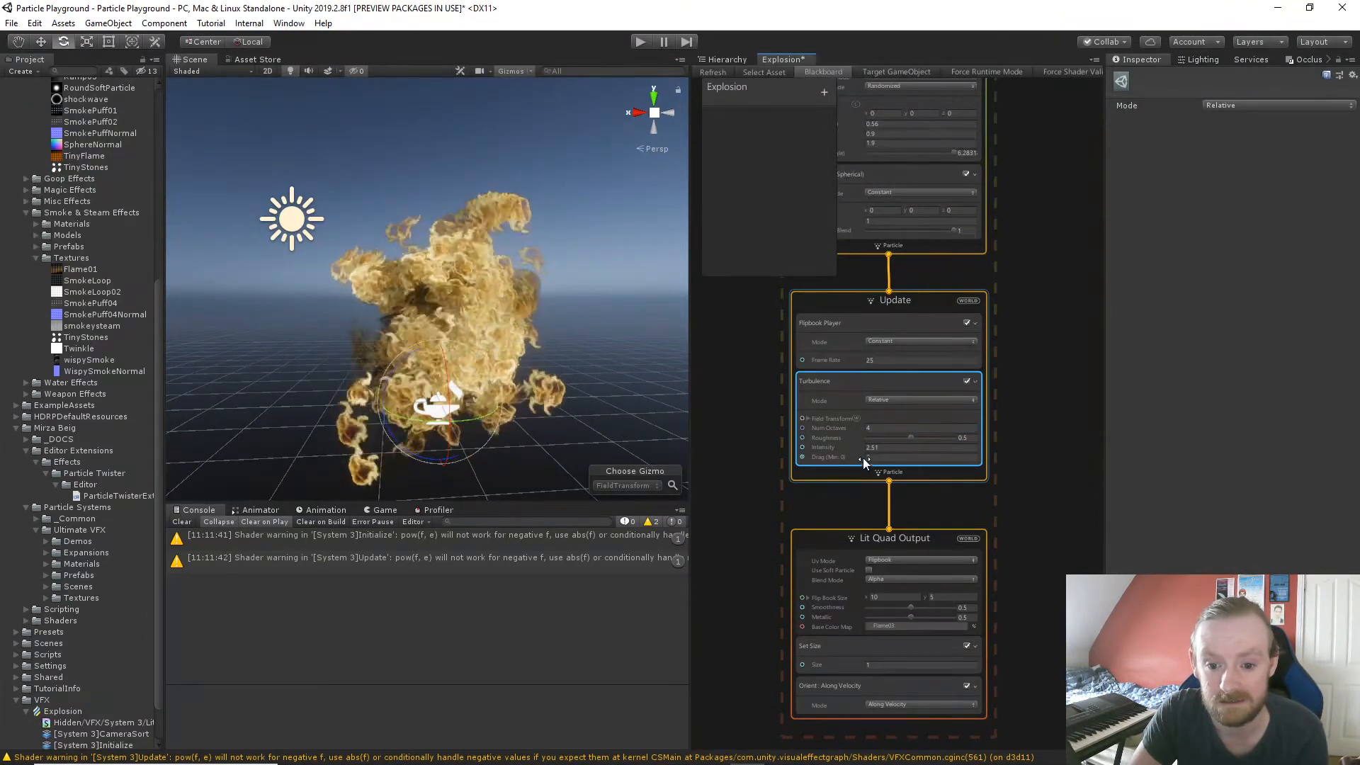
left_click(867, 457)
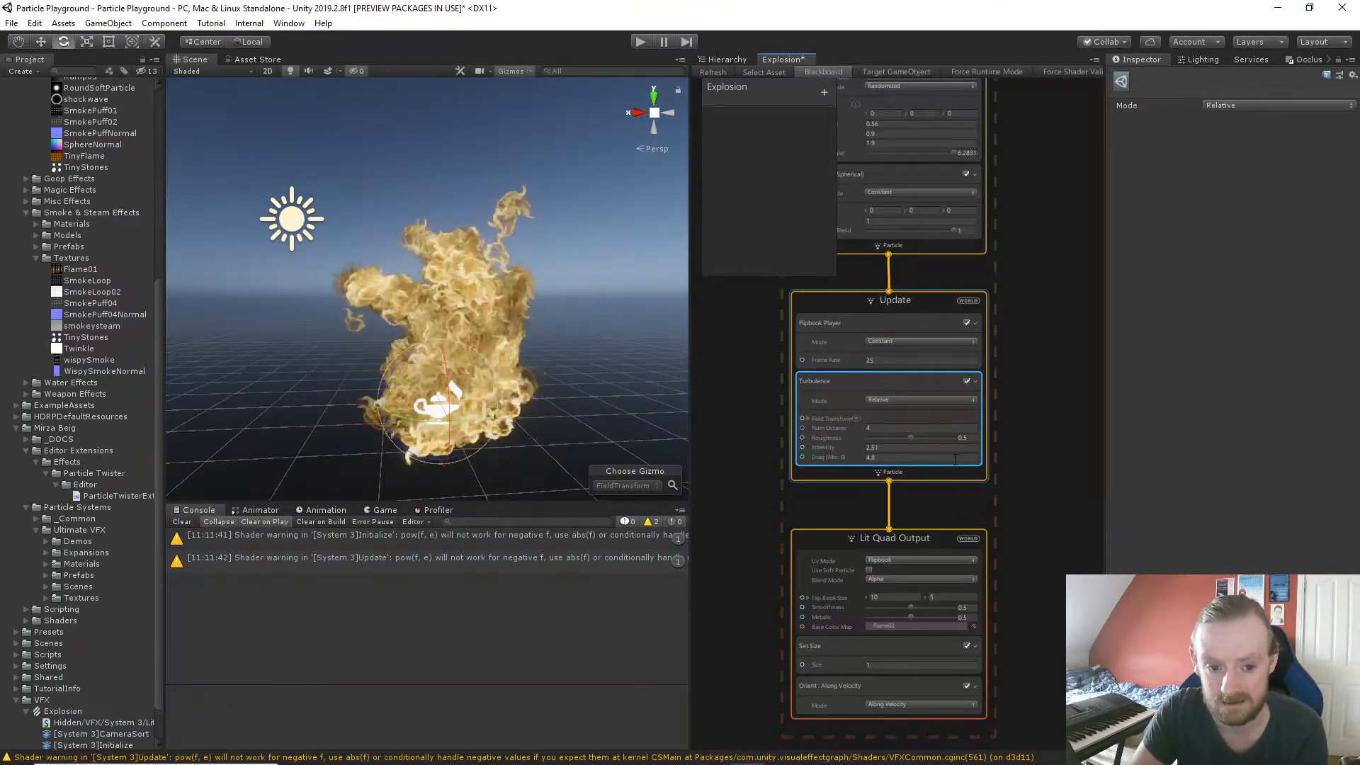
mouse_move(879, 467)
left_mouse_down()
mouse_move(860, 461)
mouse_move(887, 461)
left_mouse_up()
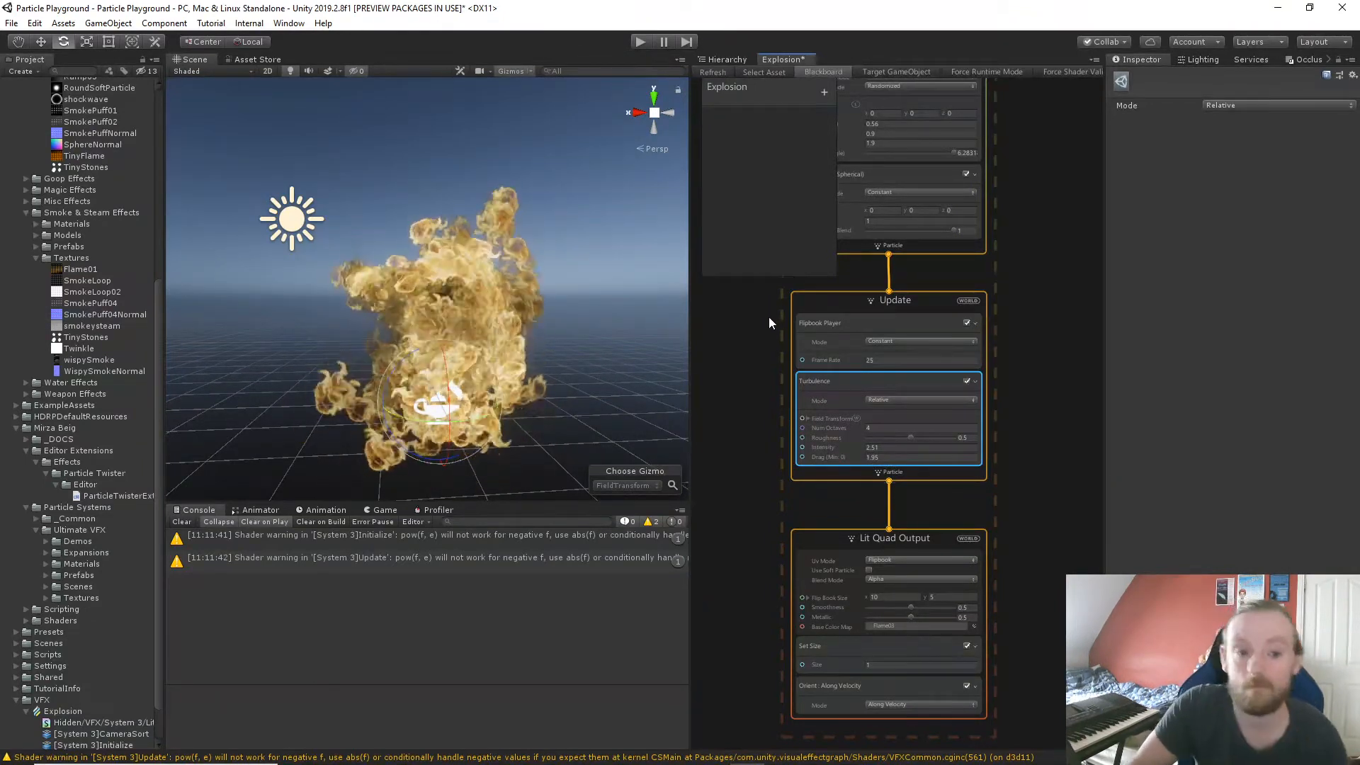
Set the Spawn context's Periodic Burst to a Count of 5000 and a Delay of 50.
middle_click_drag(768, 333, 799, 515)
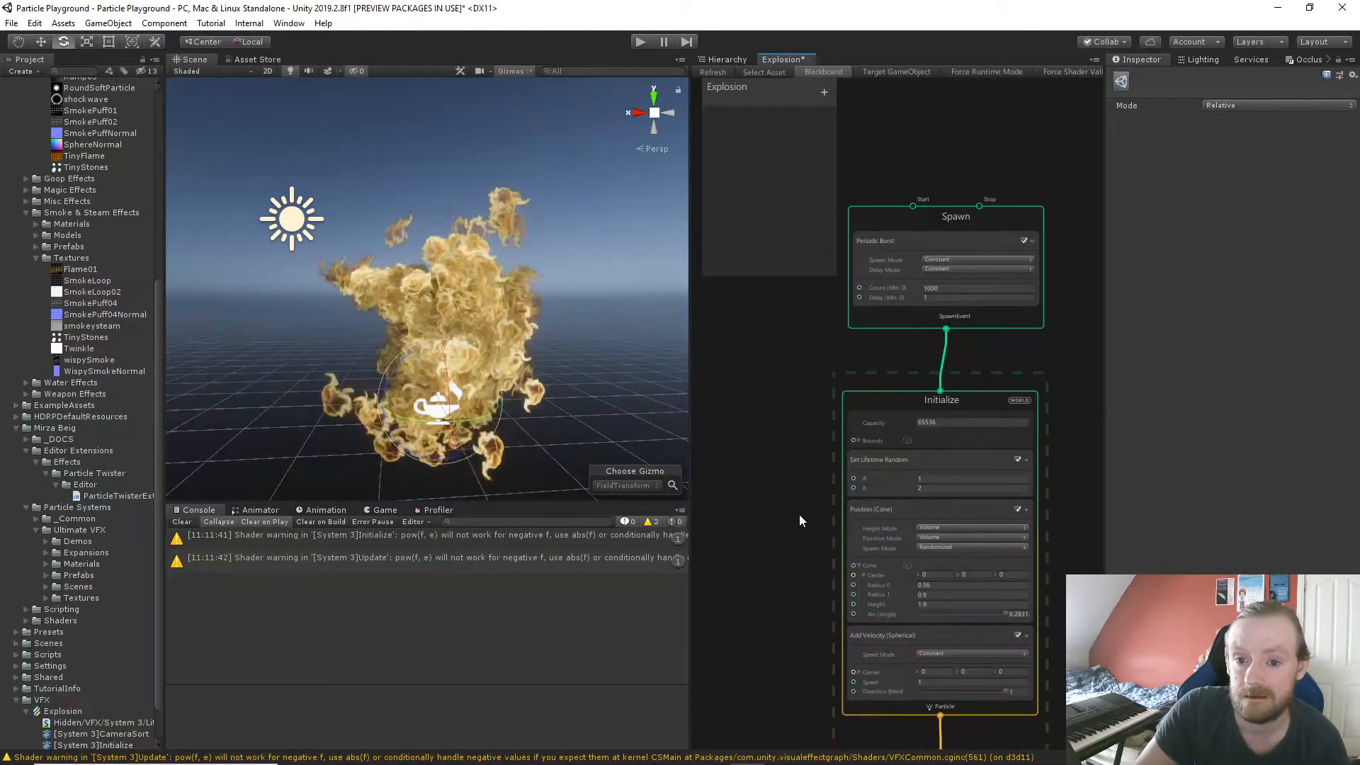
left_click(949, 290)
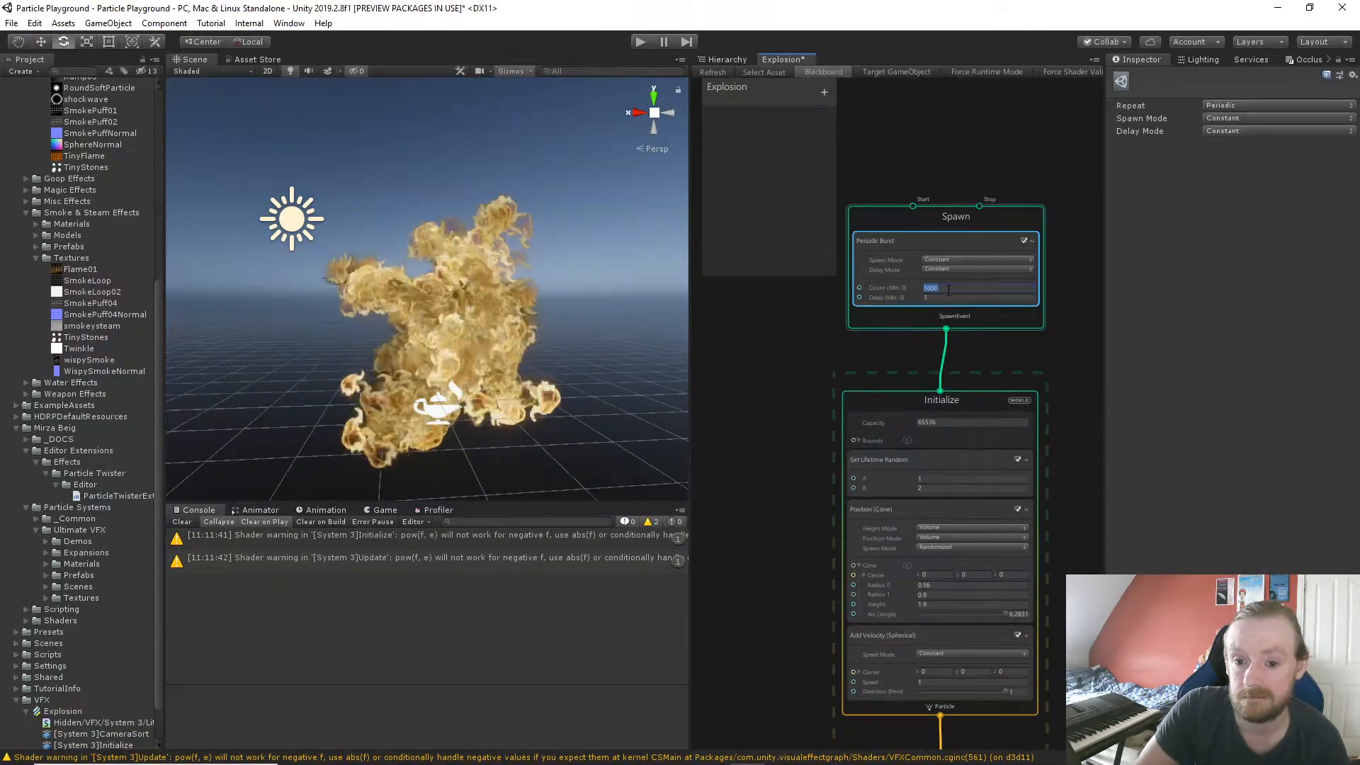
type("5000")
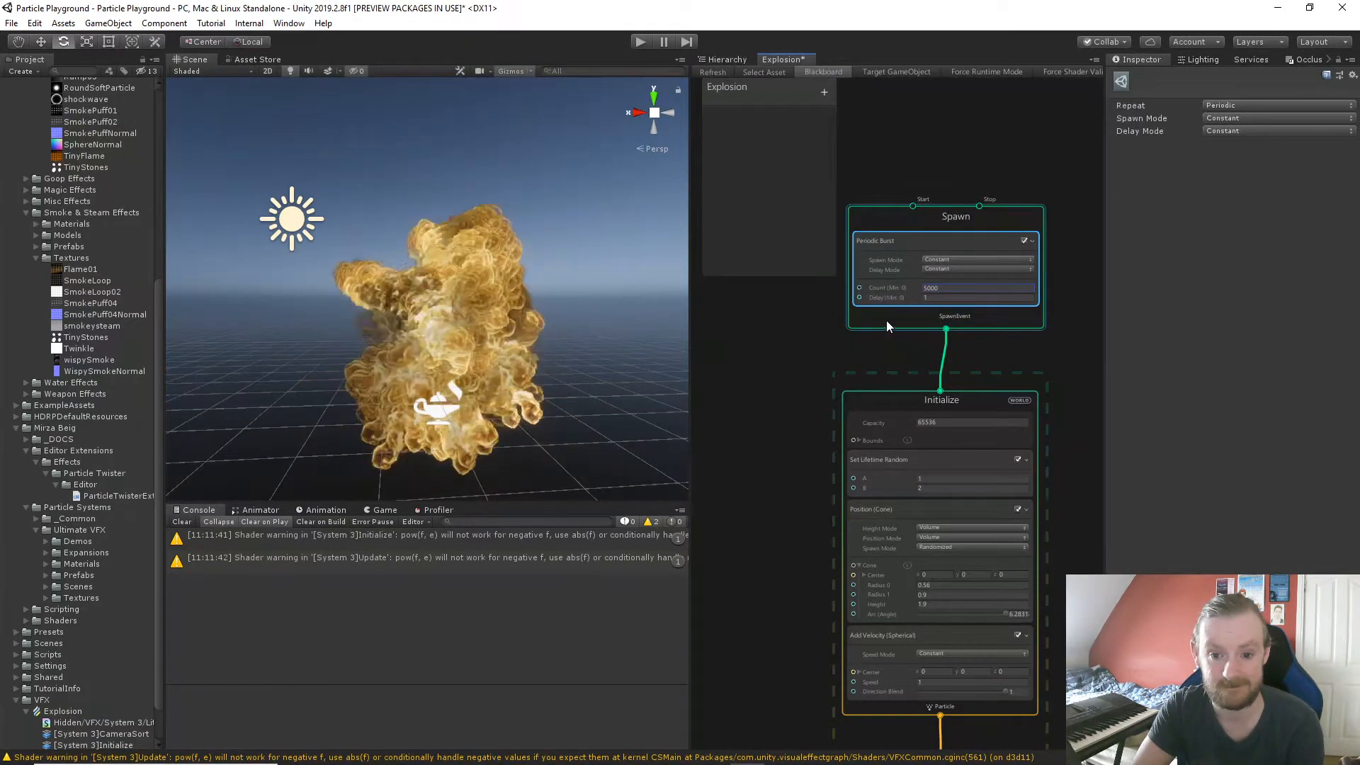
left_click(933, 298)
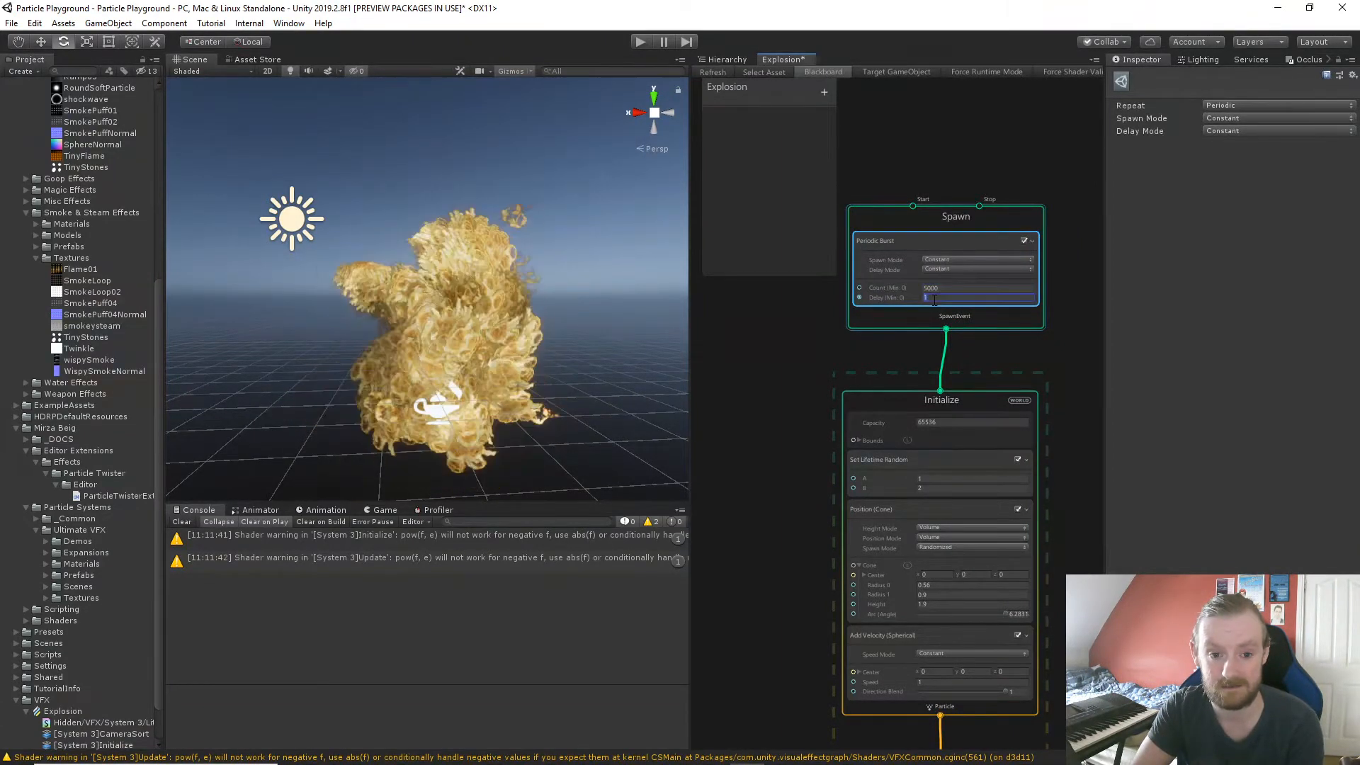
type("0")
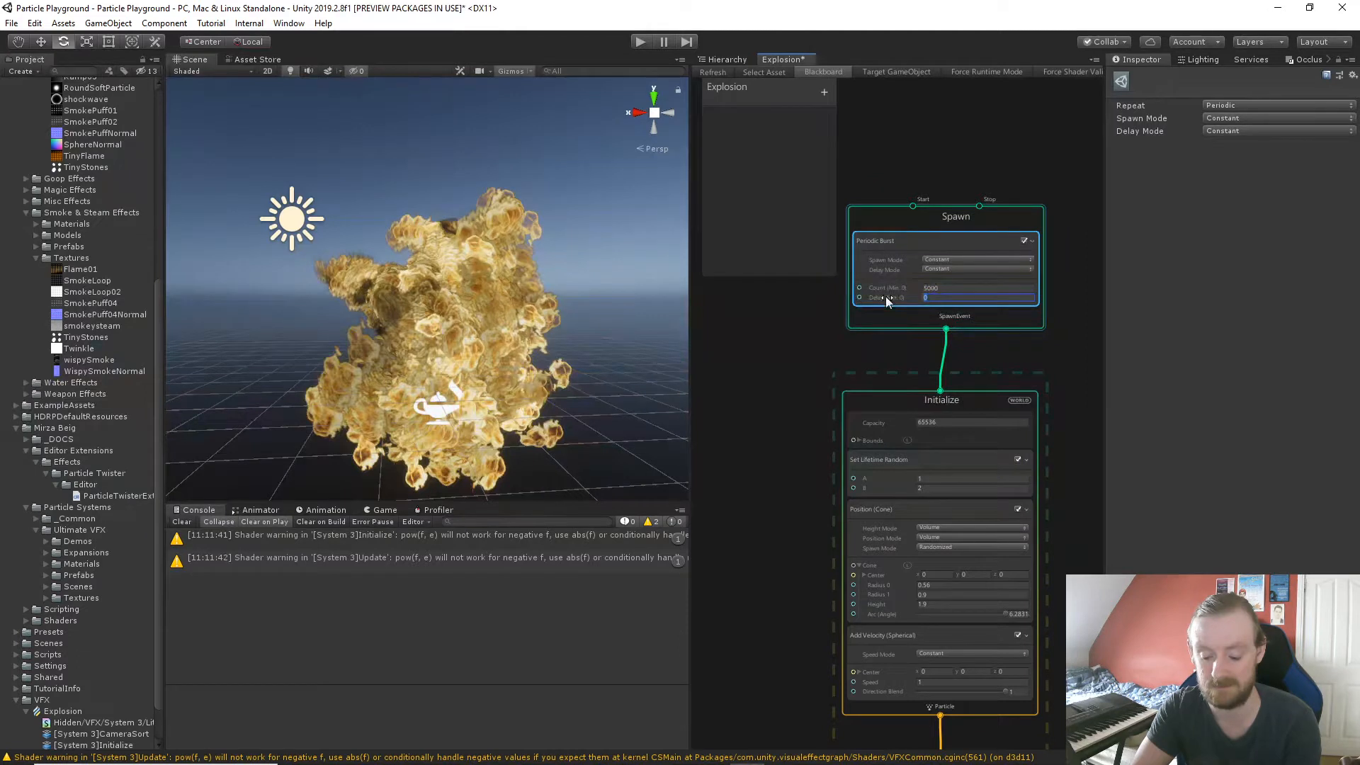
left_click_drag(887, 301, 921, 304)
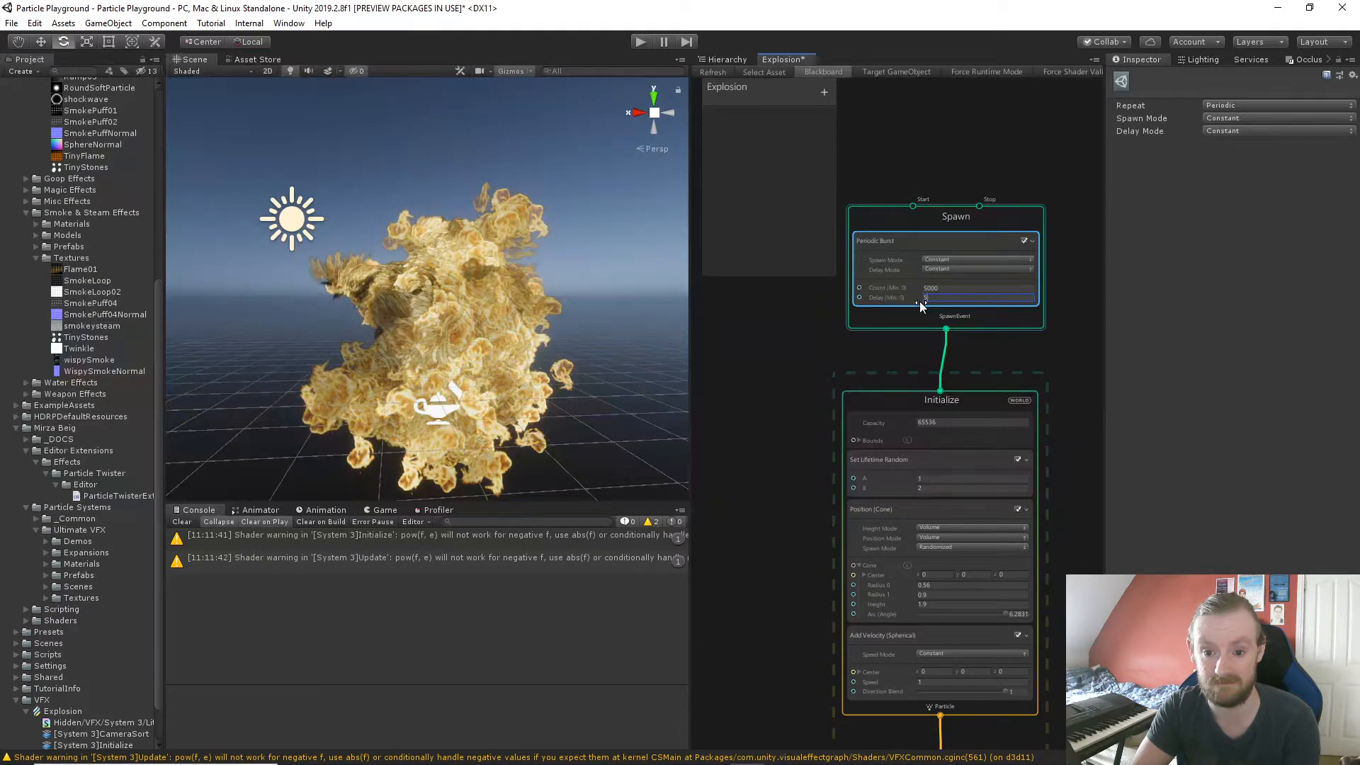
type("0")
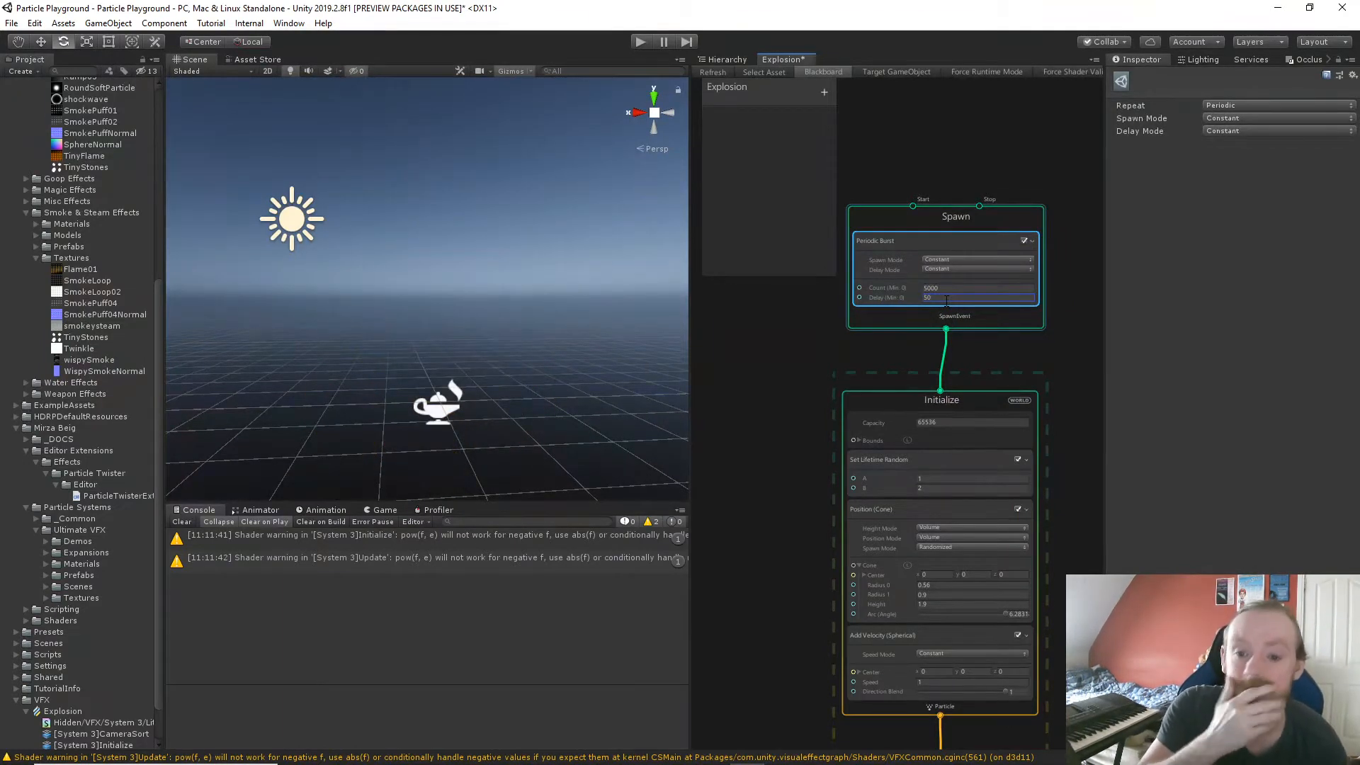
Set the Set Lifetime Random block's range from 0.1 to 5 and select the Explosion effect in the scene to replay it.
middle_click_drag(718, 410, 737, 246)
left_click(952, 324)
type("5")
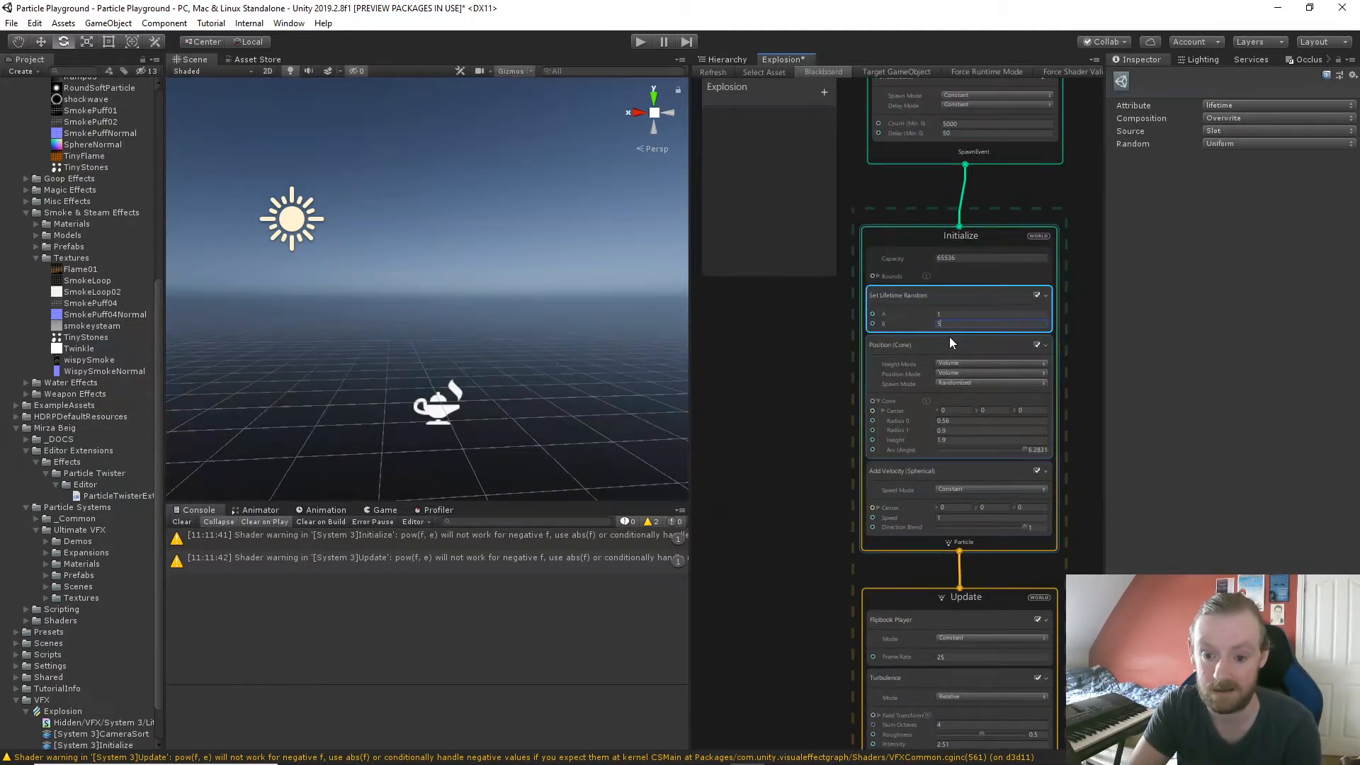
left_click(953, 316)
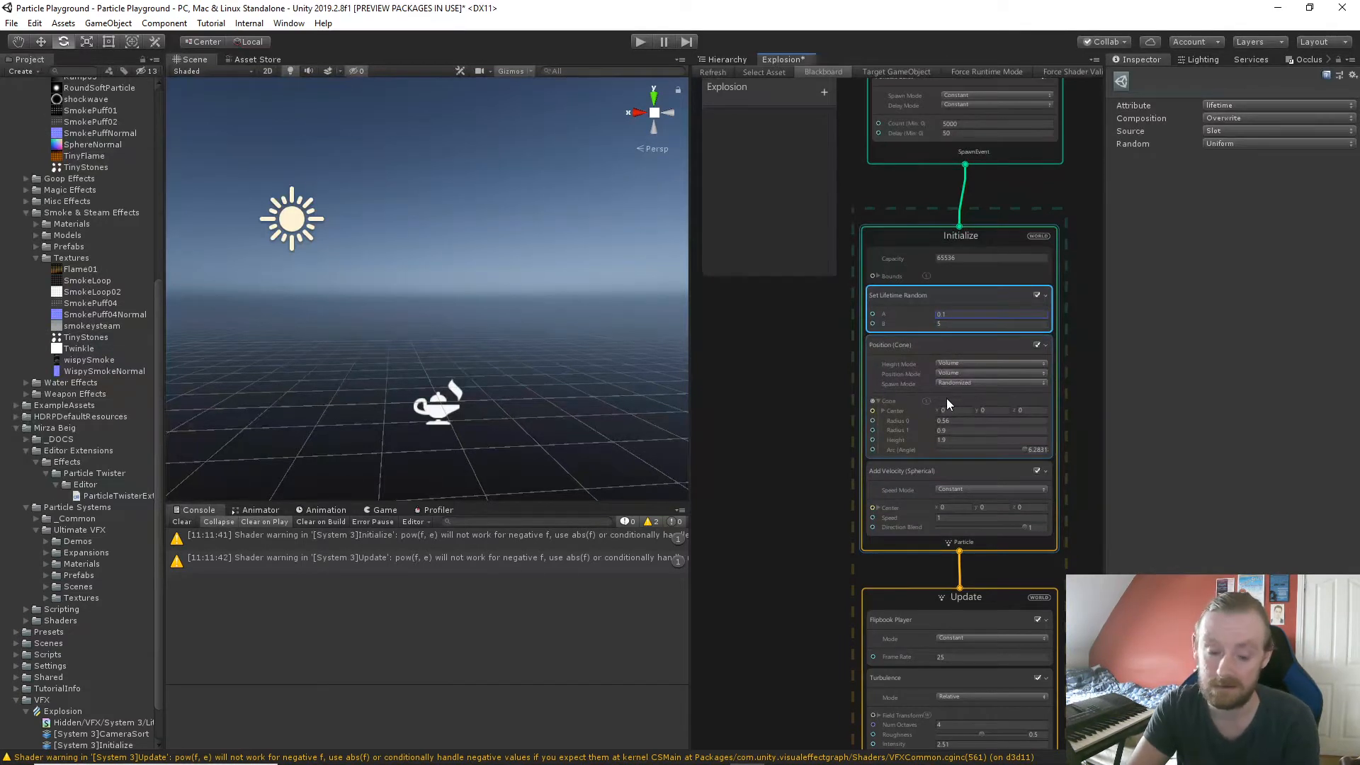
left_click(437, 404)
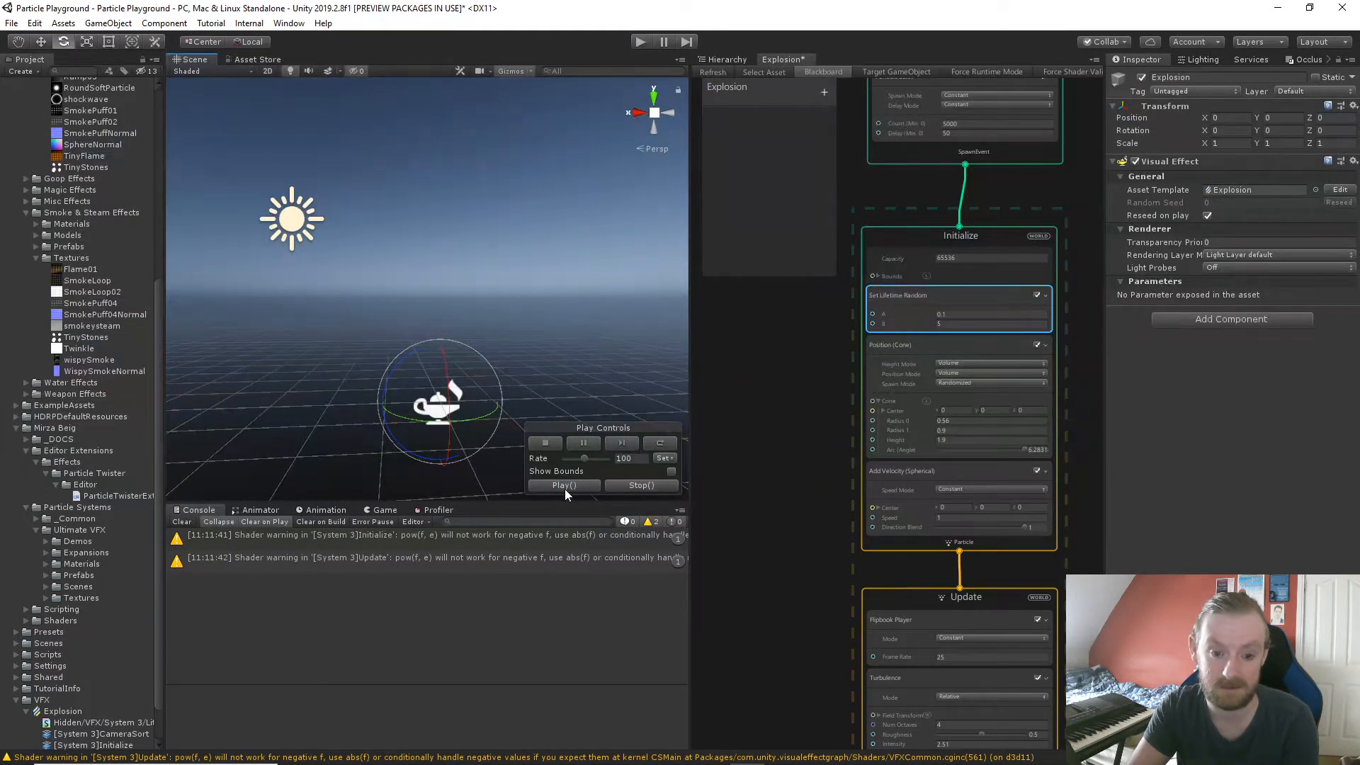
left_click(769, 416)
Set the Periodic Burst's Delay to 10.
middle_click_drag(776, 371, 767, 503)
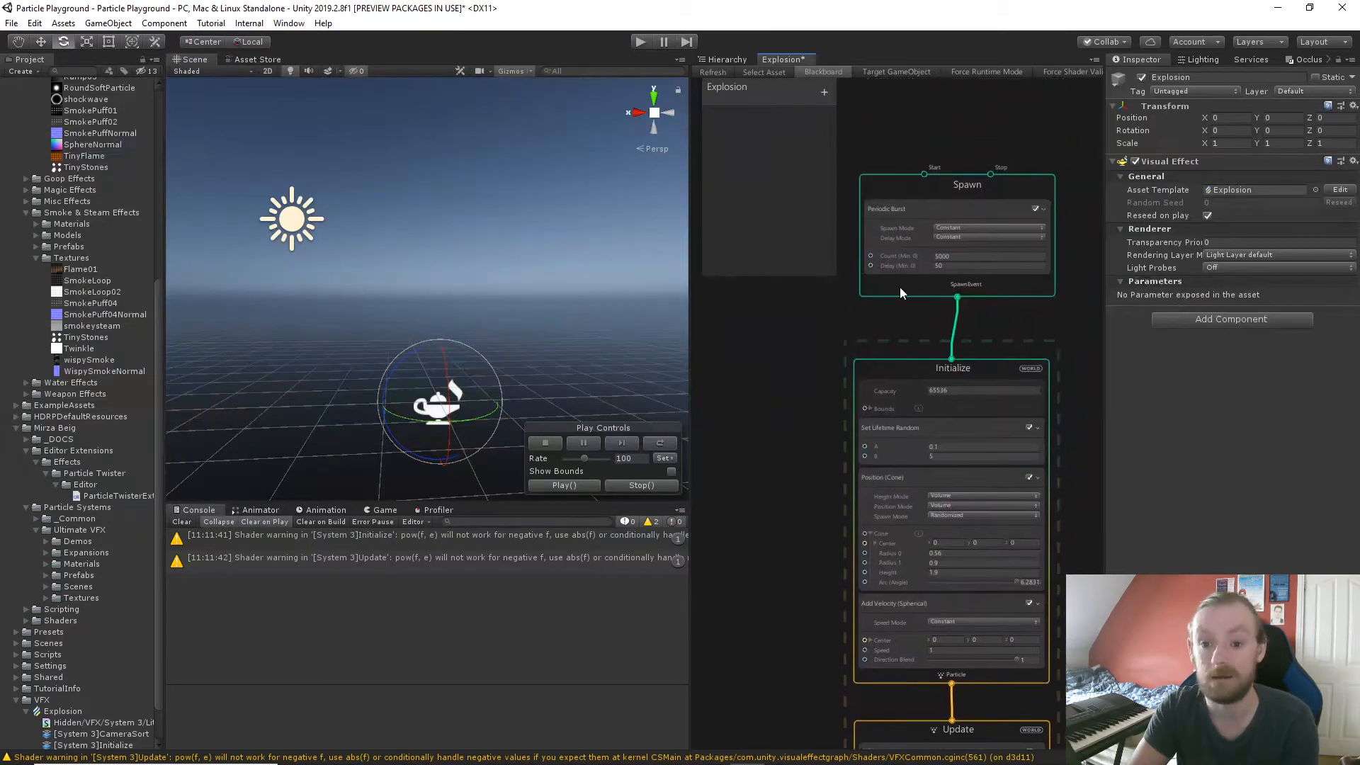
left_click(967, 264)
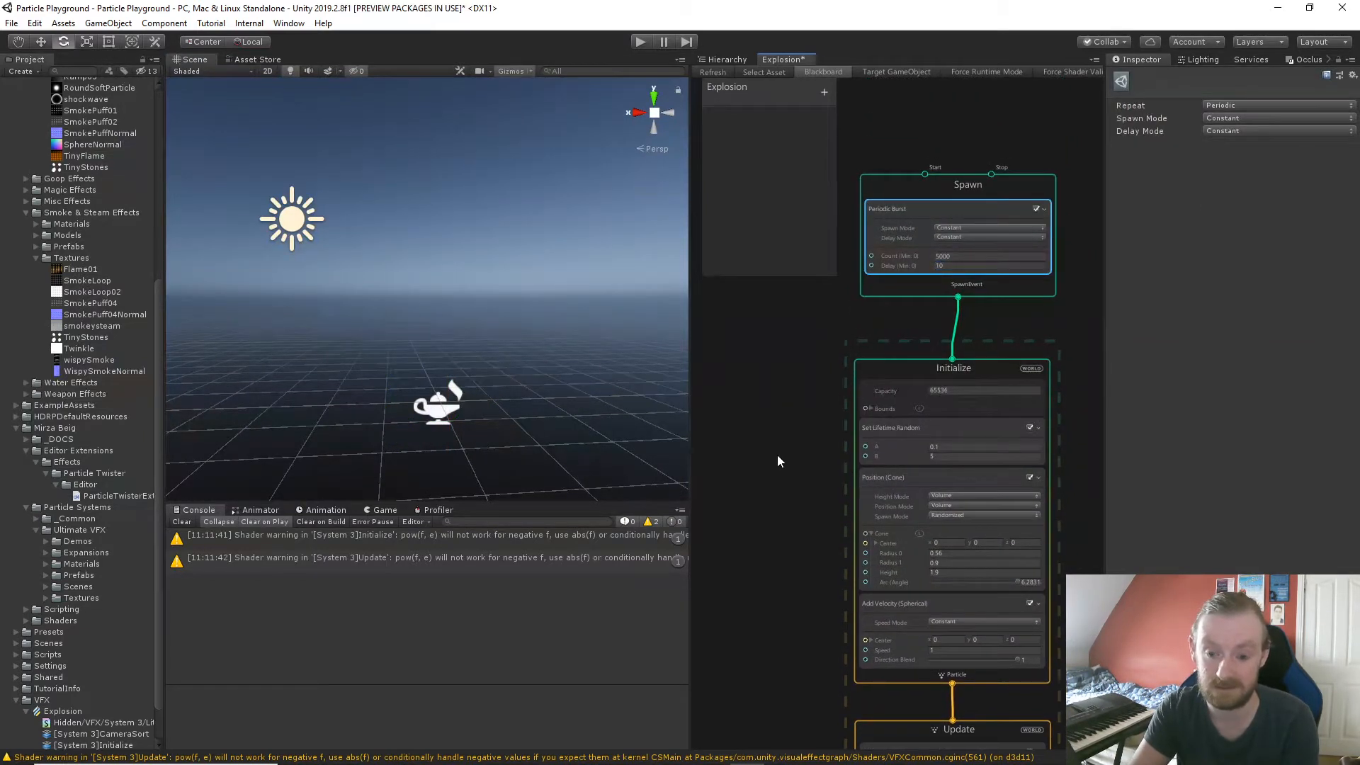
middle_click_drag(777, 456, 780, 361)
Select the Explosion effect in the scene, watch a burst play, and inspect the System 3 Update shader warning.
left_click(439, 418)
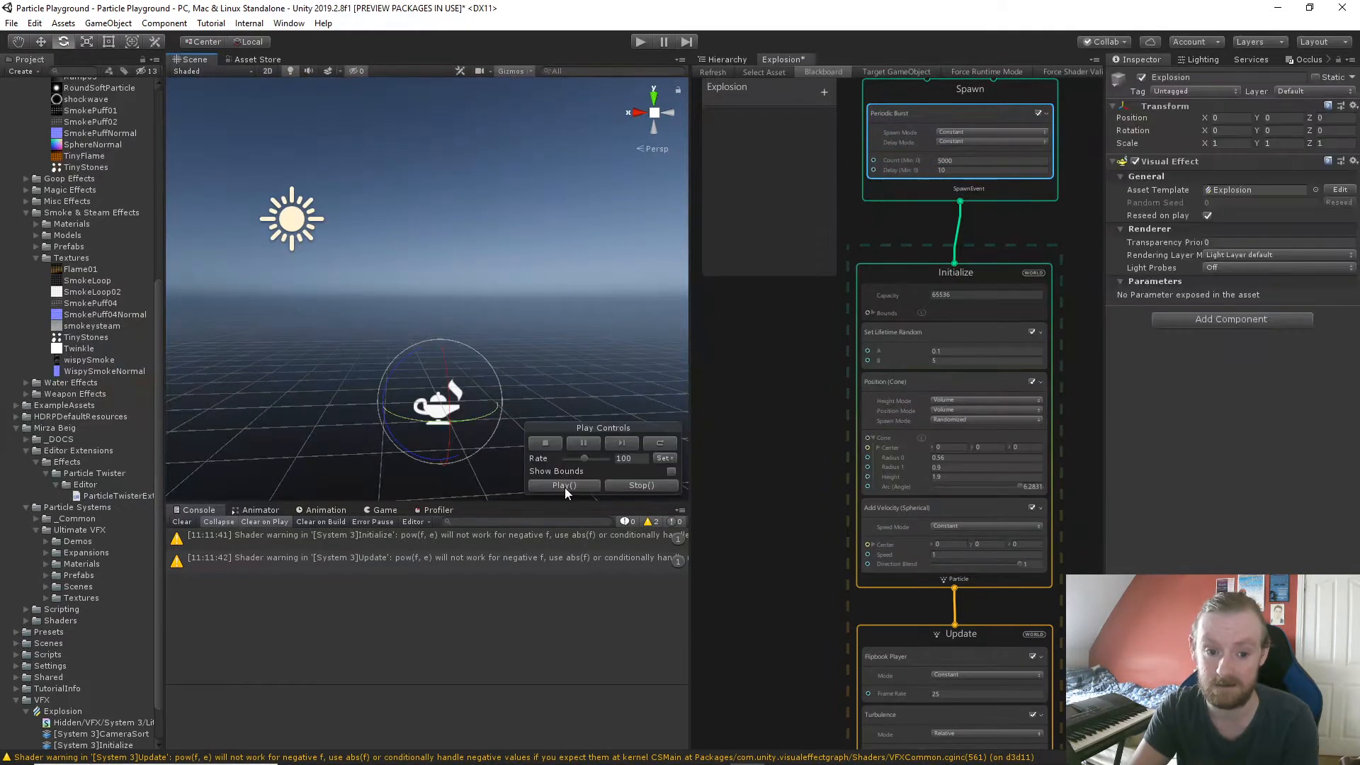
middle_click_drag(748, 459, 742, 403)
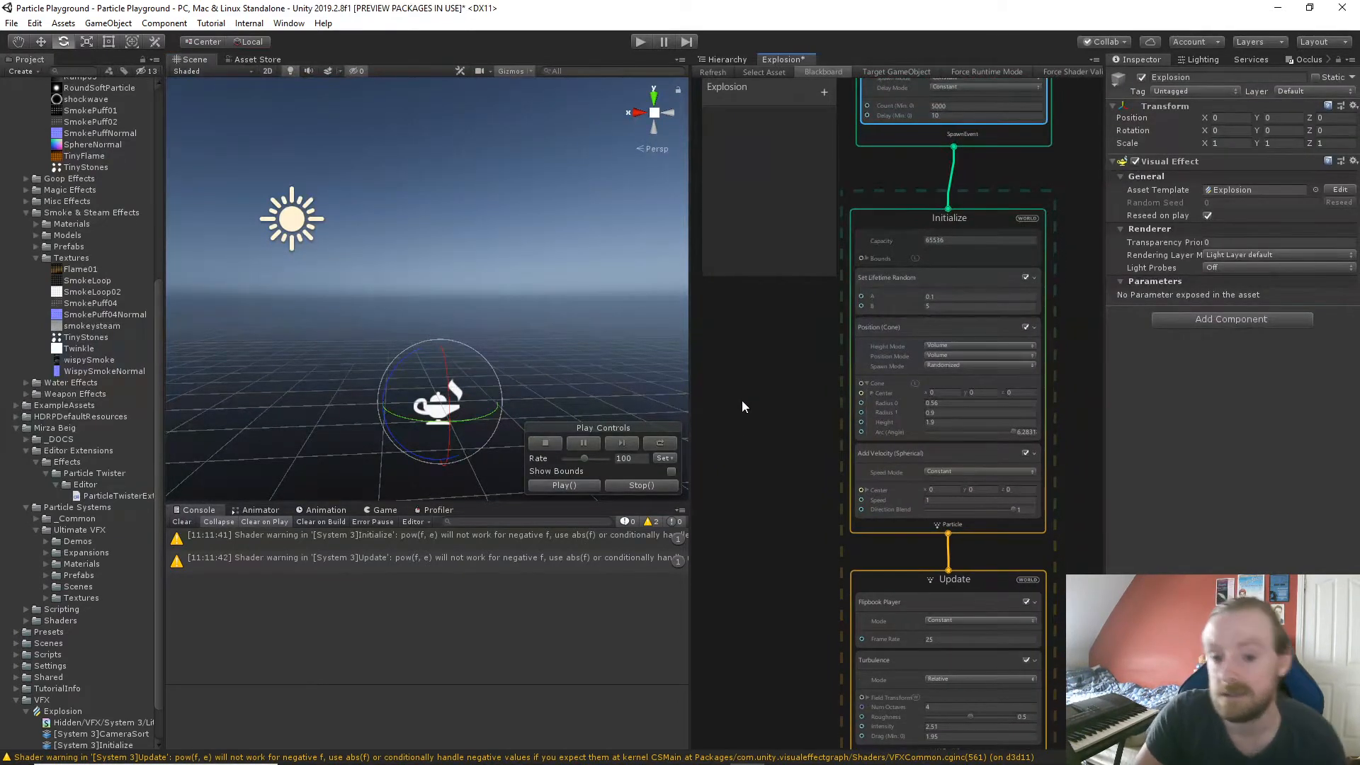
left_click(579, 560)
scroll(104, 602, "down", 1)
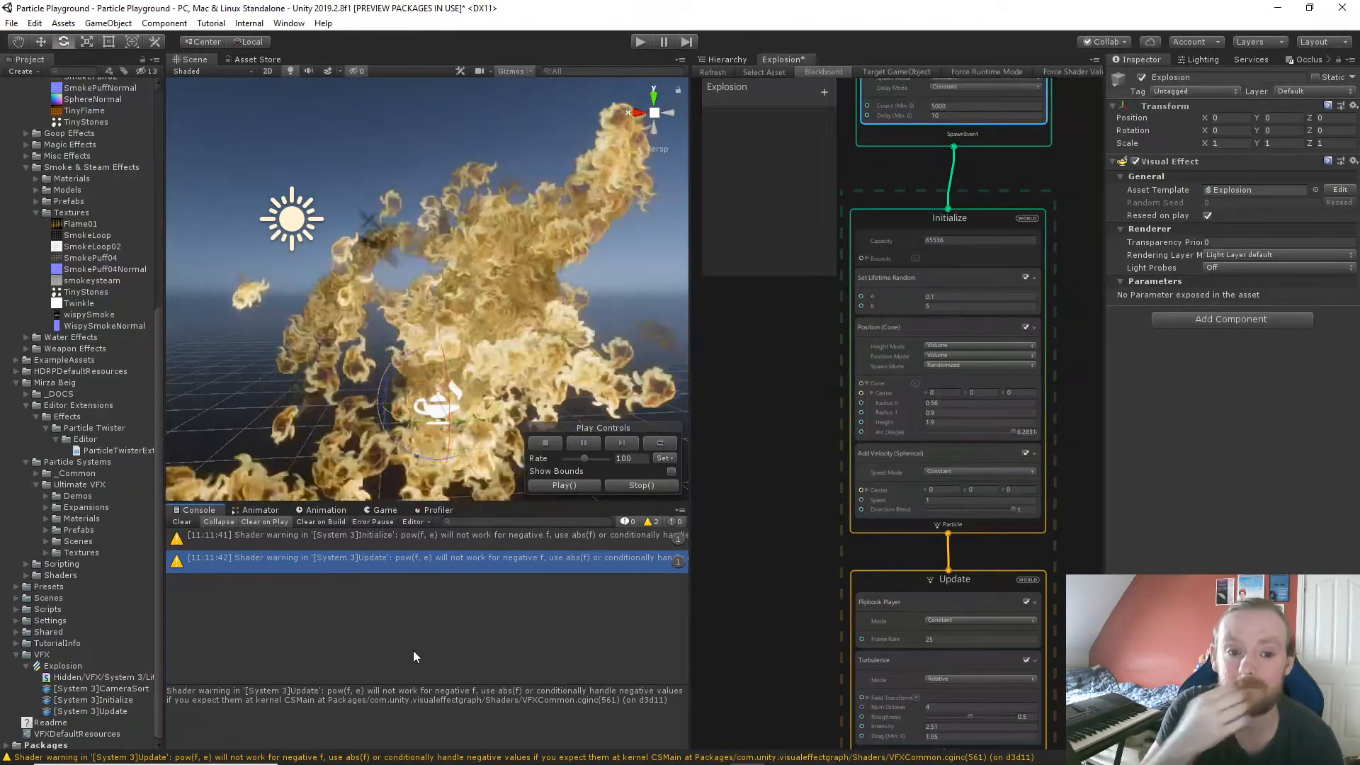
Watch the explosion play in the scene and set the Flipbook Player's Frame Rate in the Update context to 60.
scroll(566, 394, "down", 3)
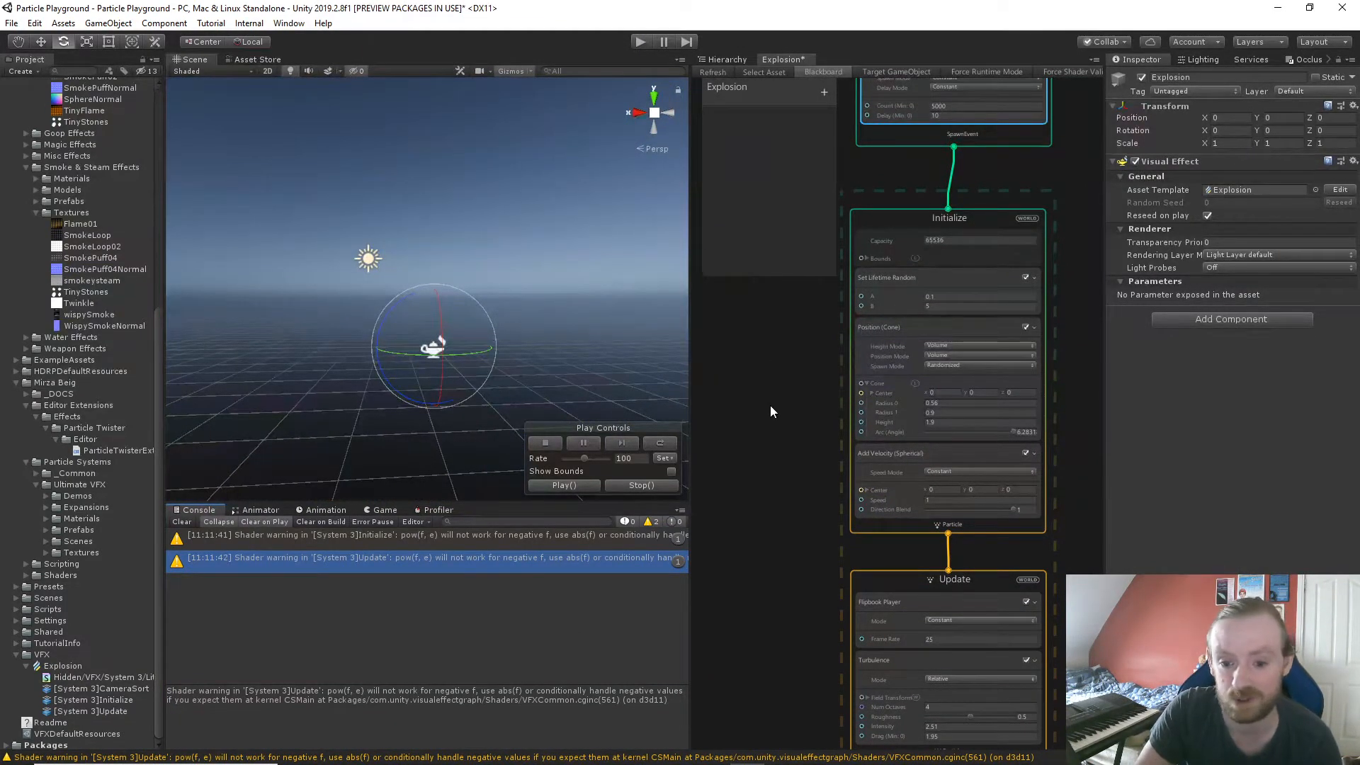
scroll(551, 352, "up", 2)
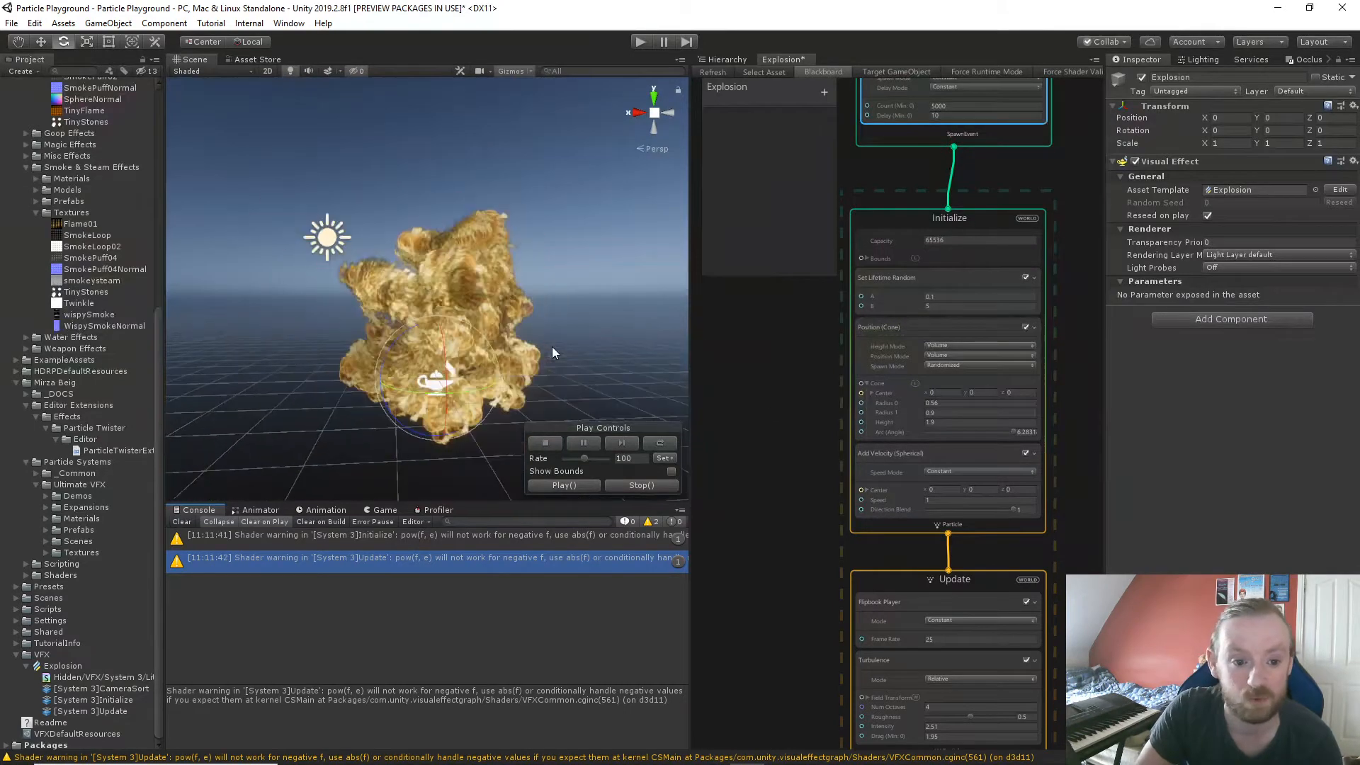
scroll(554, 352, "down", 1)
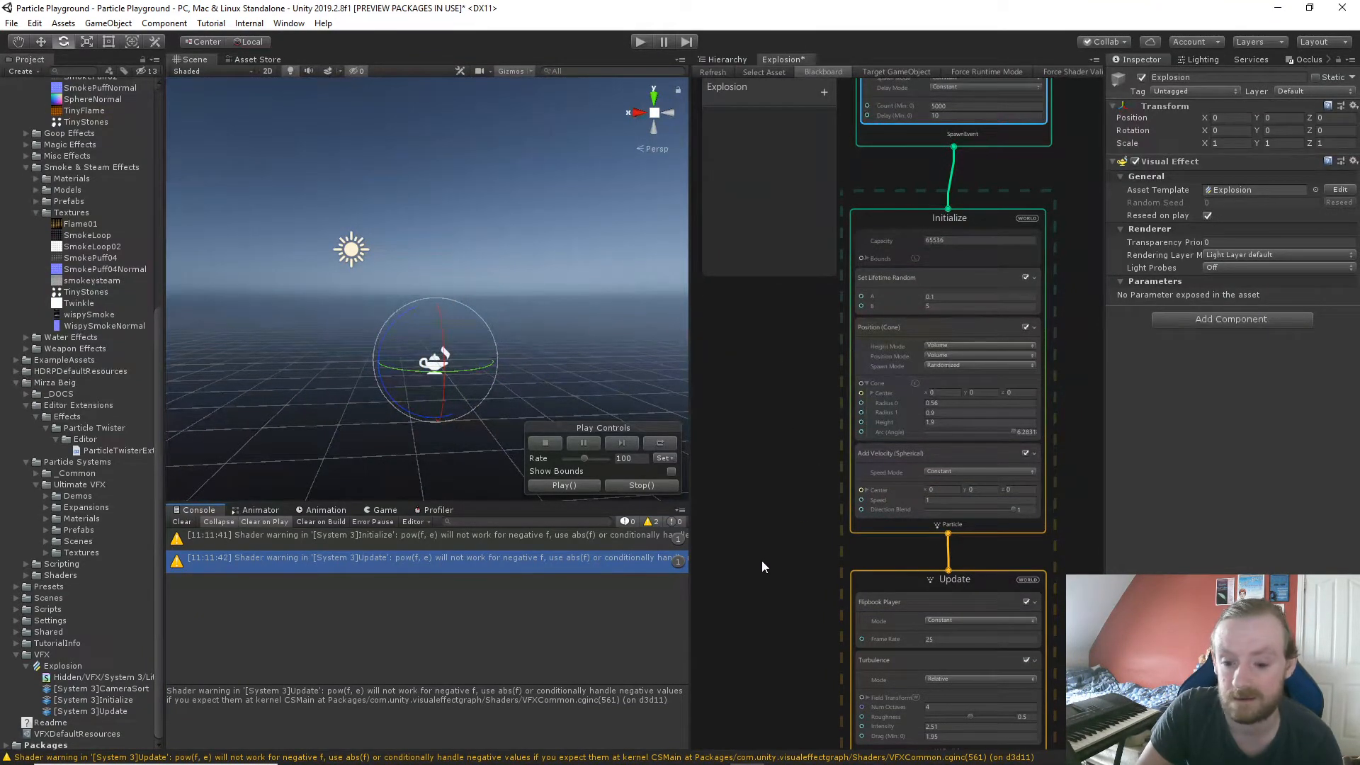
middle_click_drag(772, 577, 736, 339)
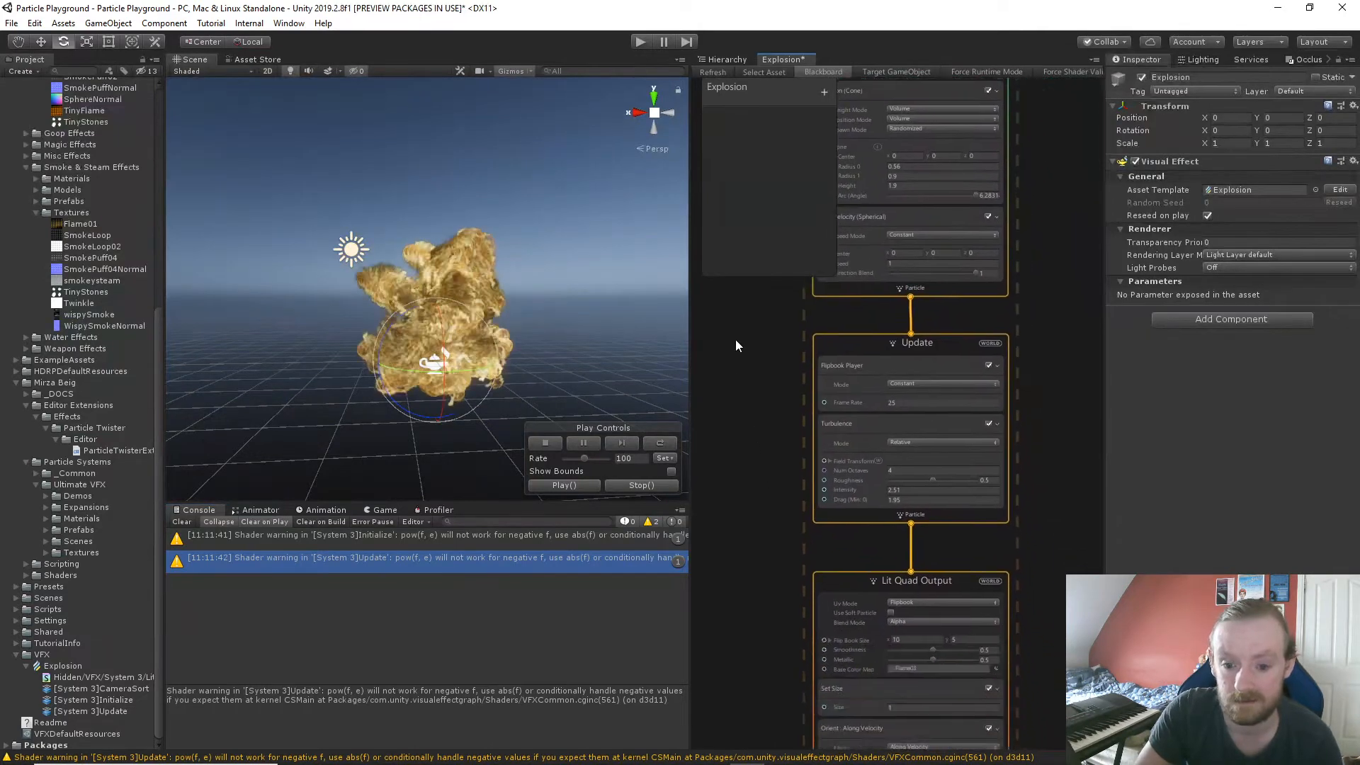
scroll(753, 500, "up", 1)
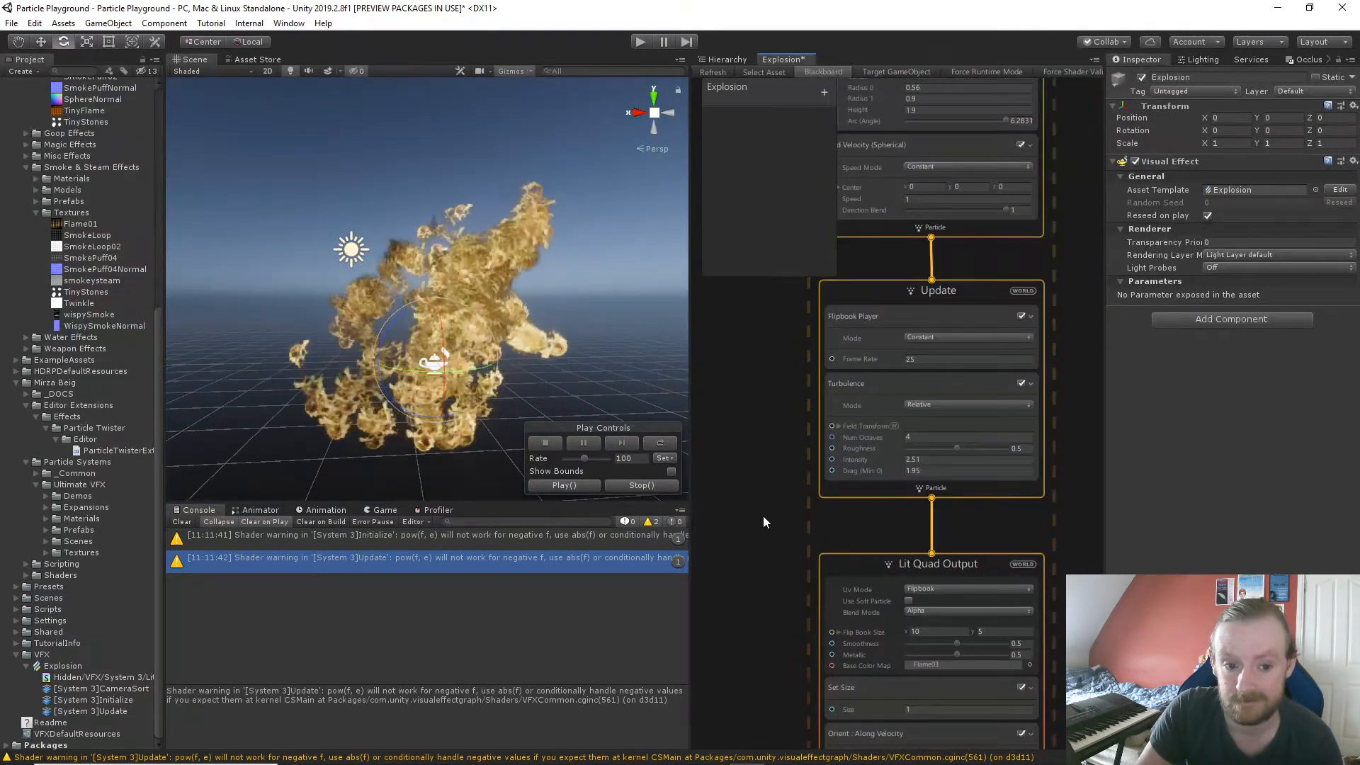
middle_click_drag(757, 501, 725, 352)
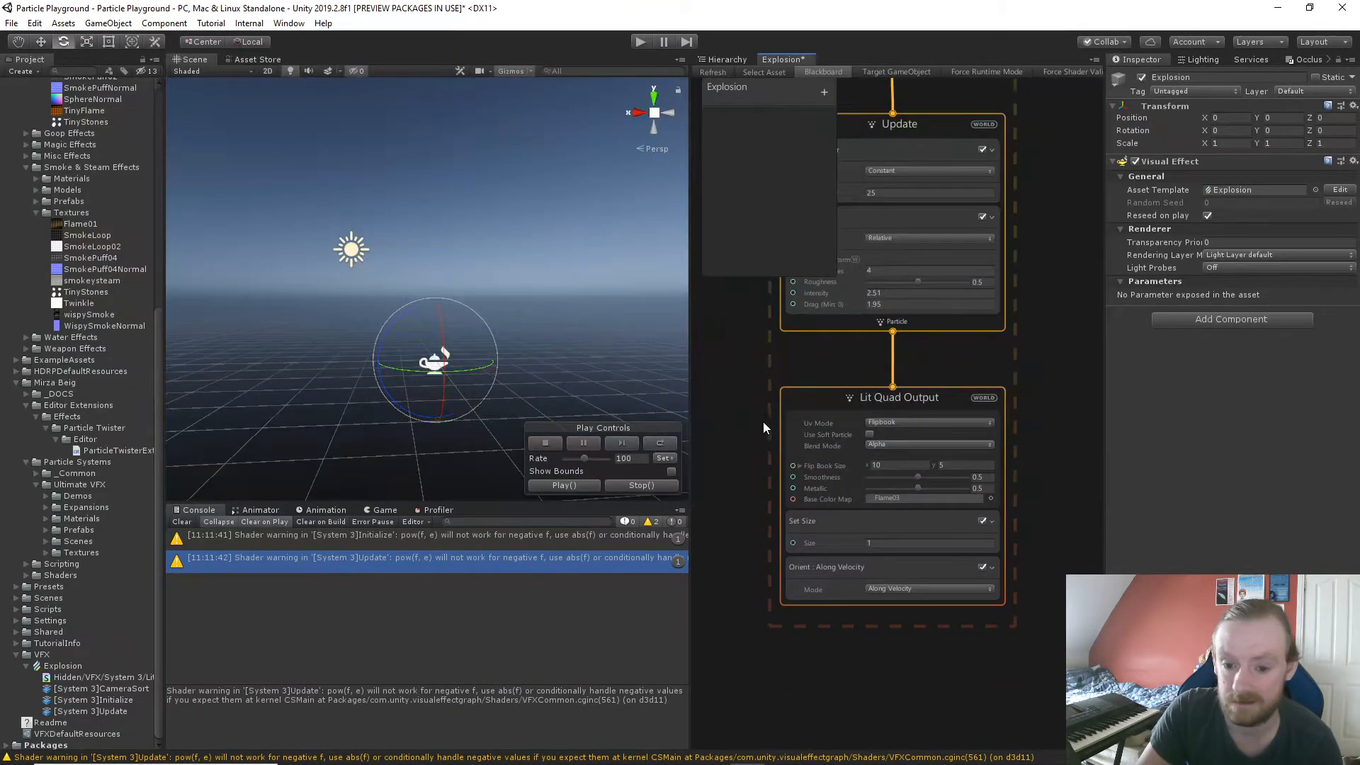
middle_click_drag(788, 356, 794, 454)
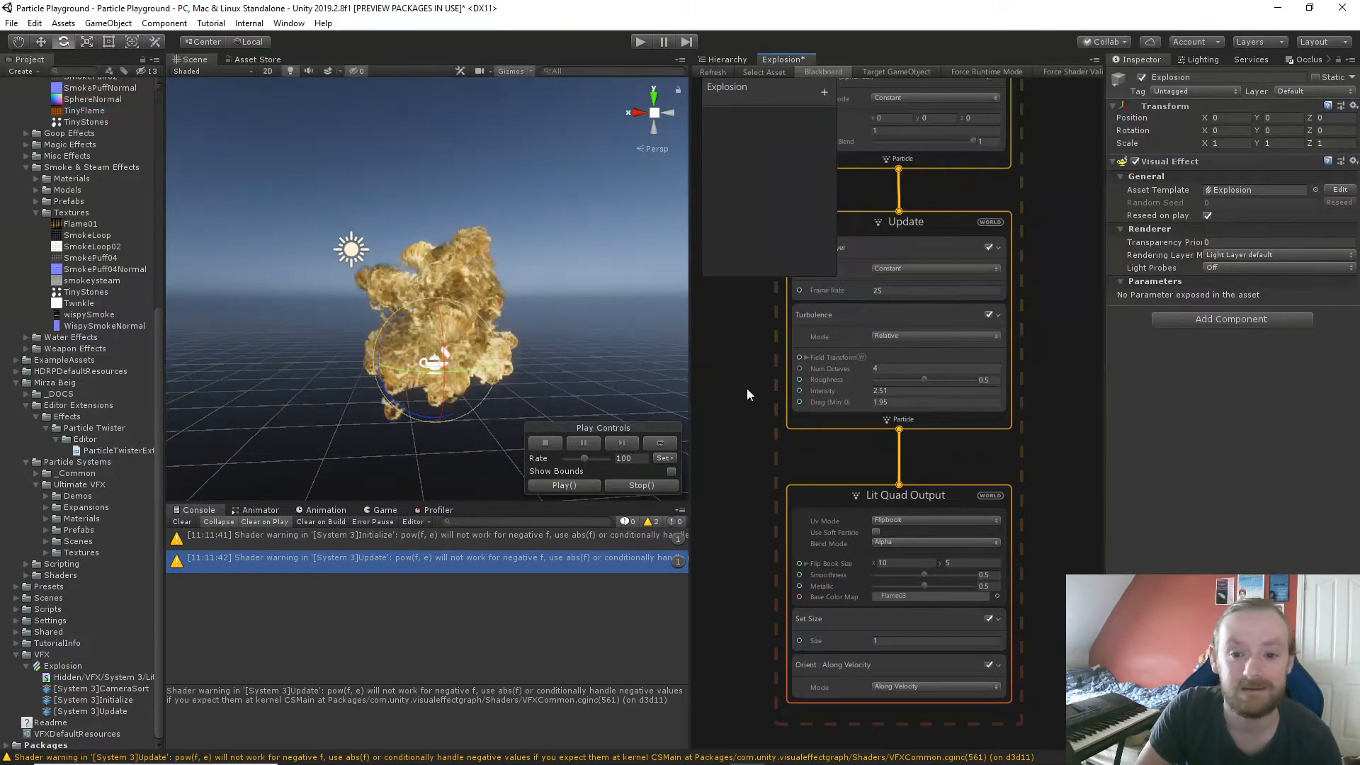
left_click(879, 290)
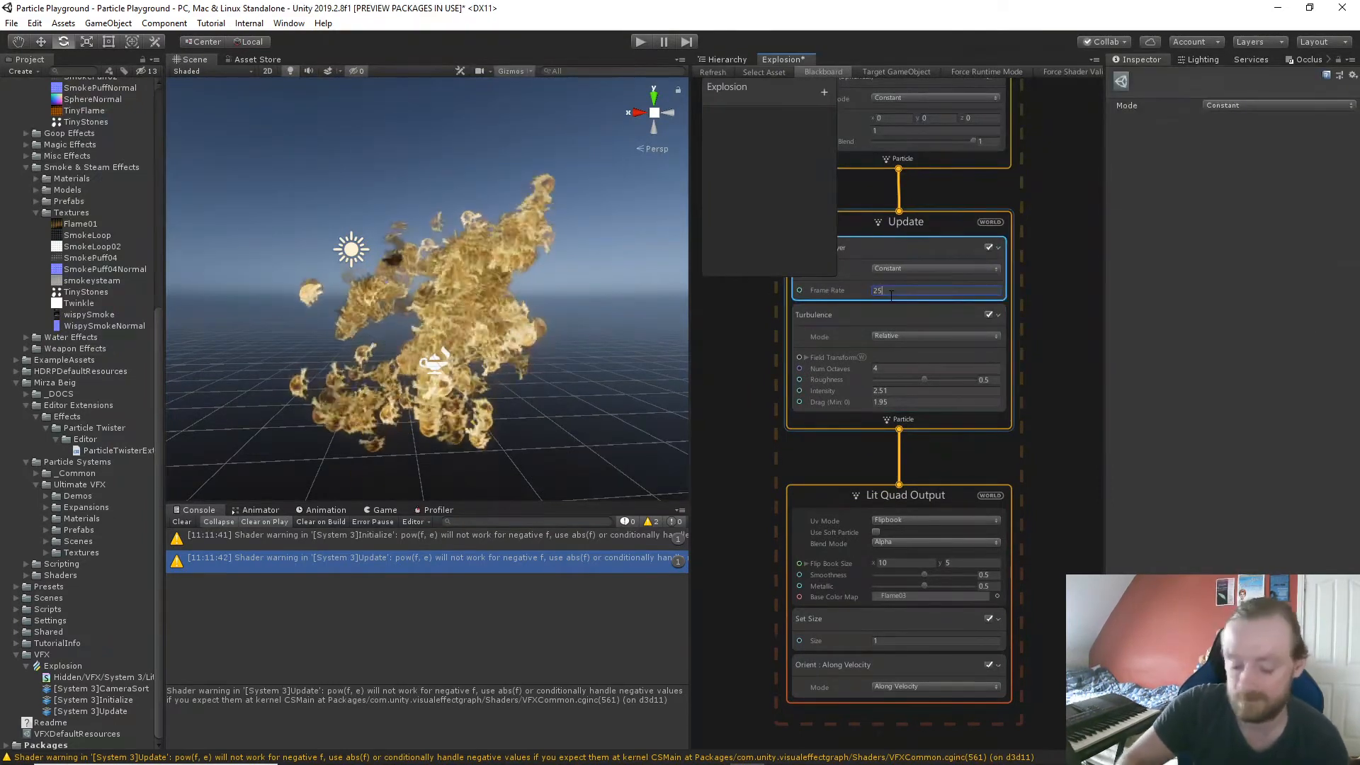
type("60")
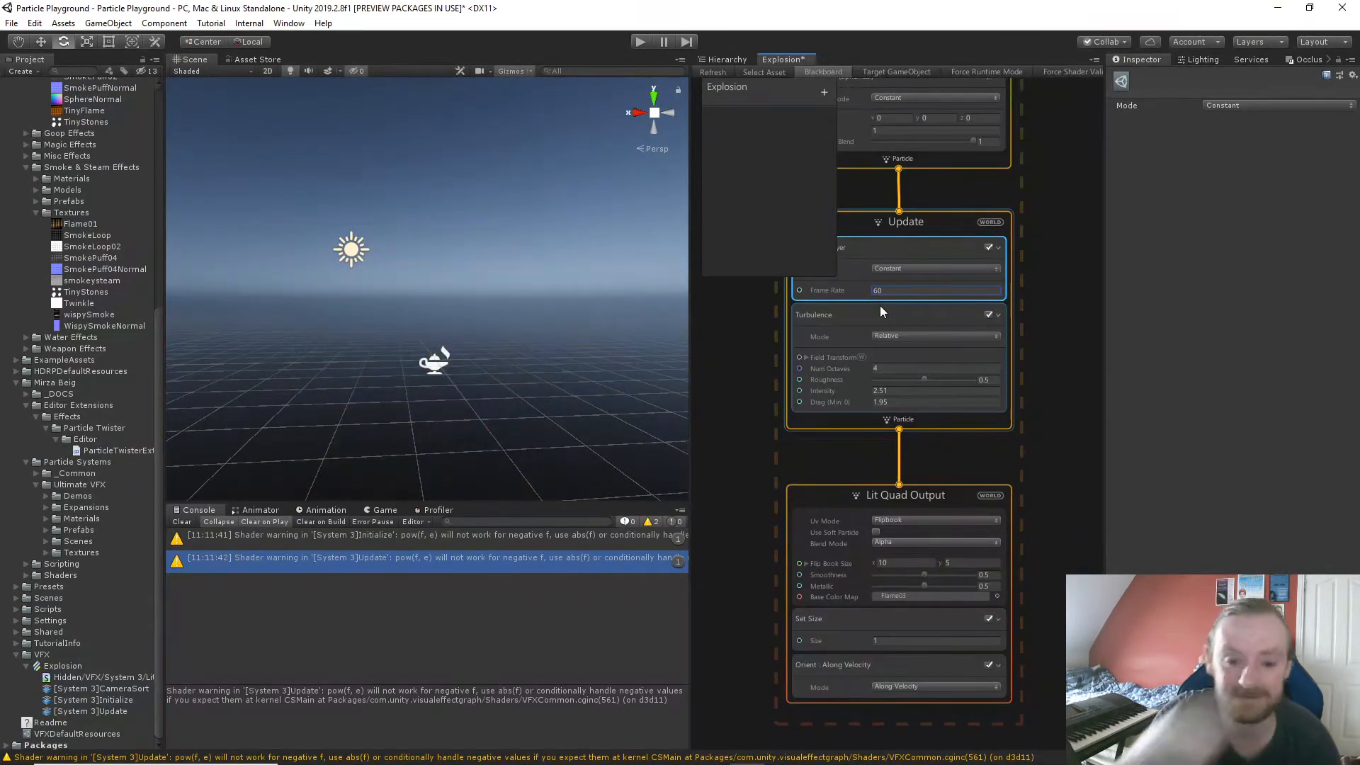
Add an Add Color over Life (Gradient) block to the Initialize context.
middle_click_drag(757, 320, 766, 557)
middle_click_drag(738, 435, 747, 621)
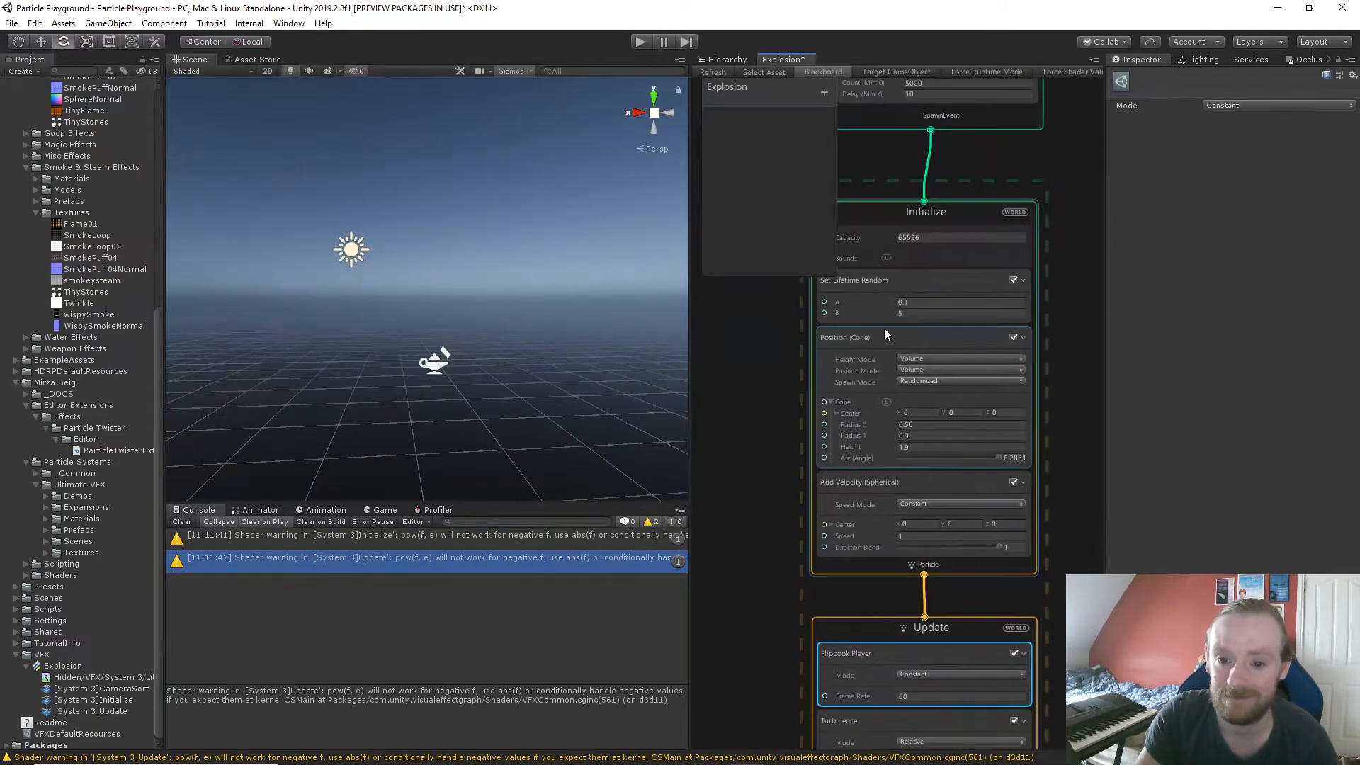
scroll(500, 329, "up", 6)
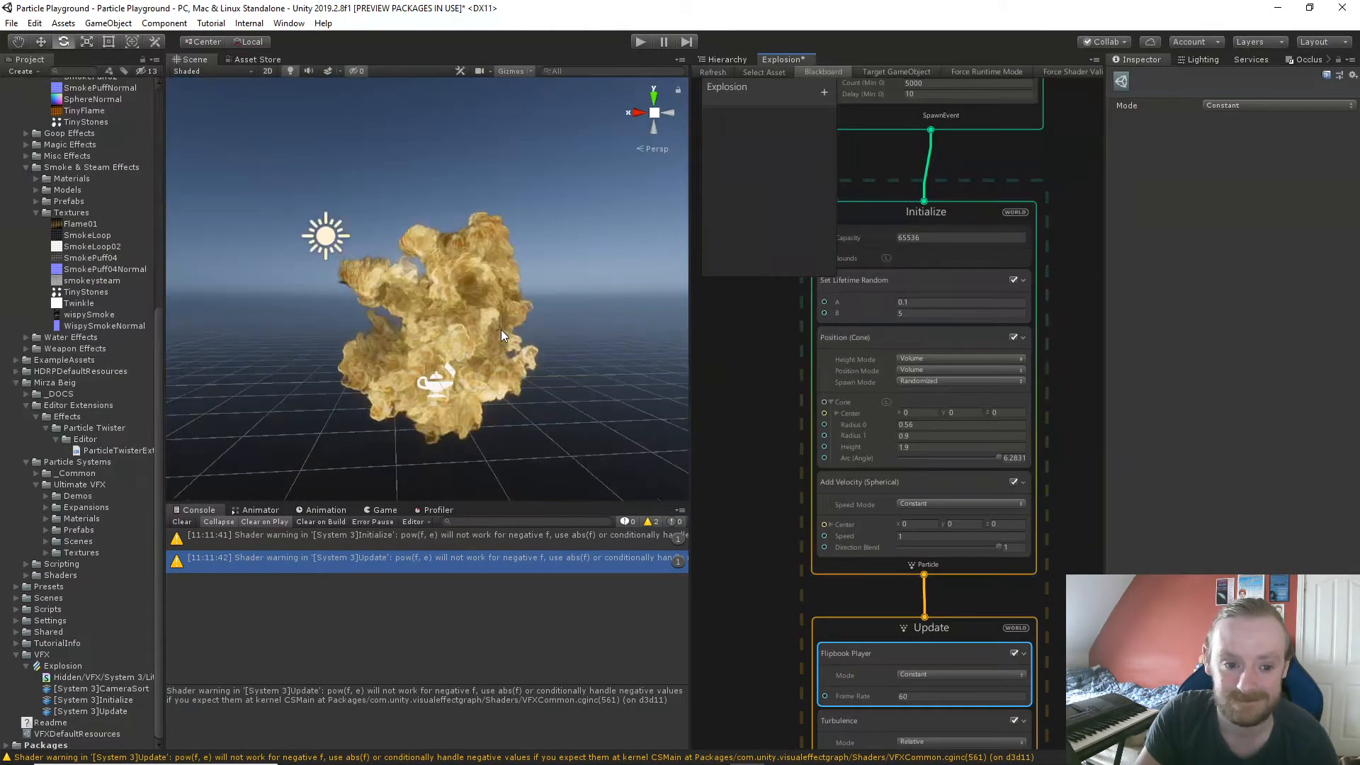
scroll(501, 337, "down", 4)
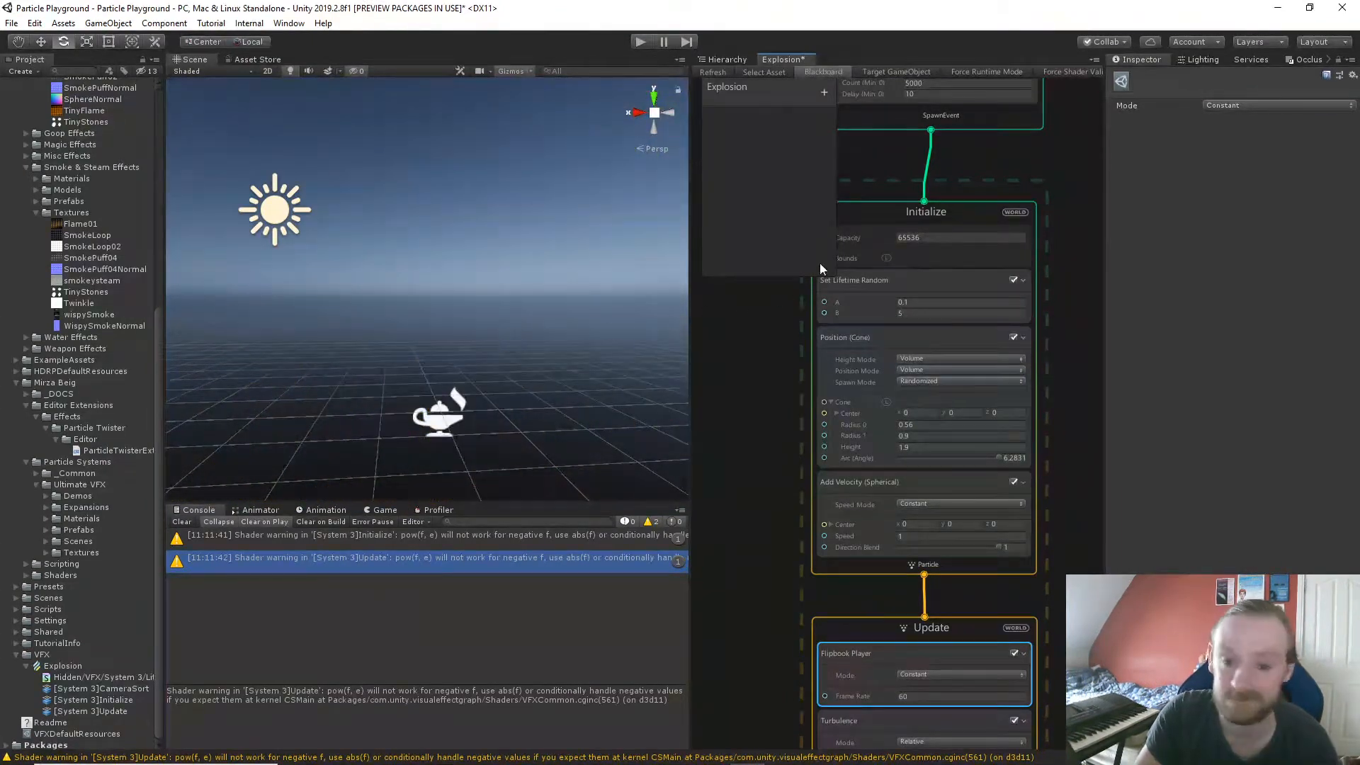
left_click(891, 215)
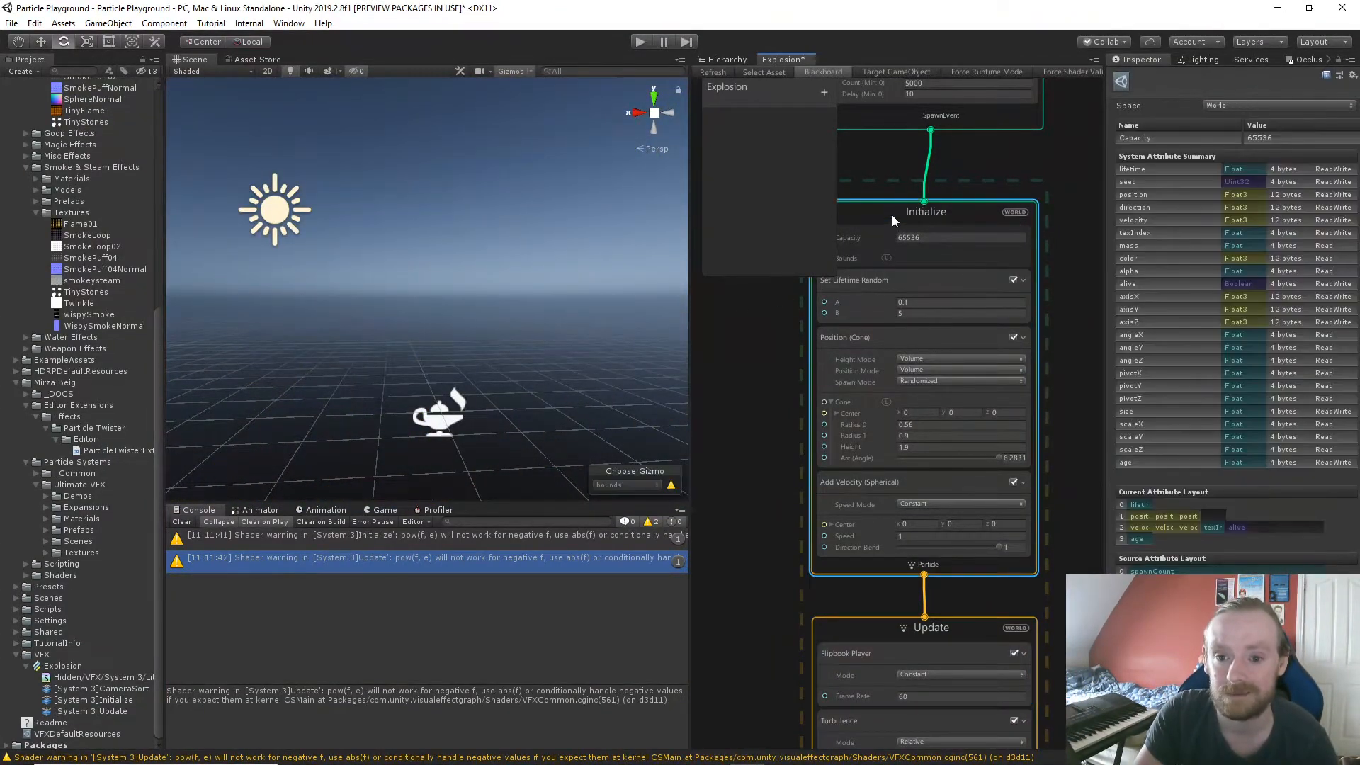
key("space")
type("col")
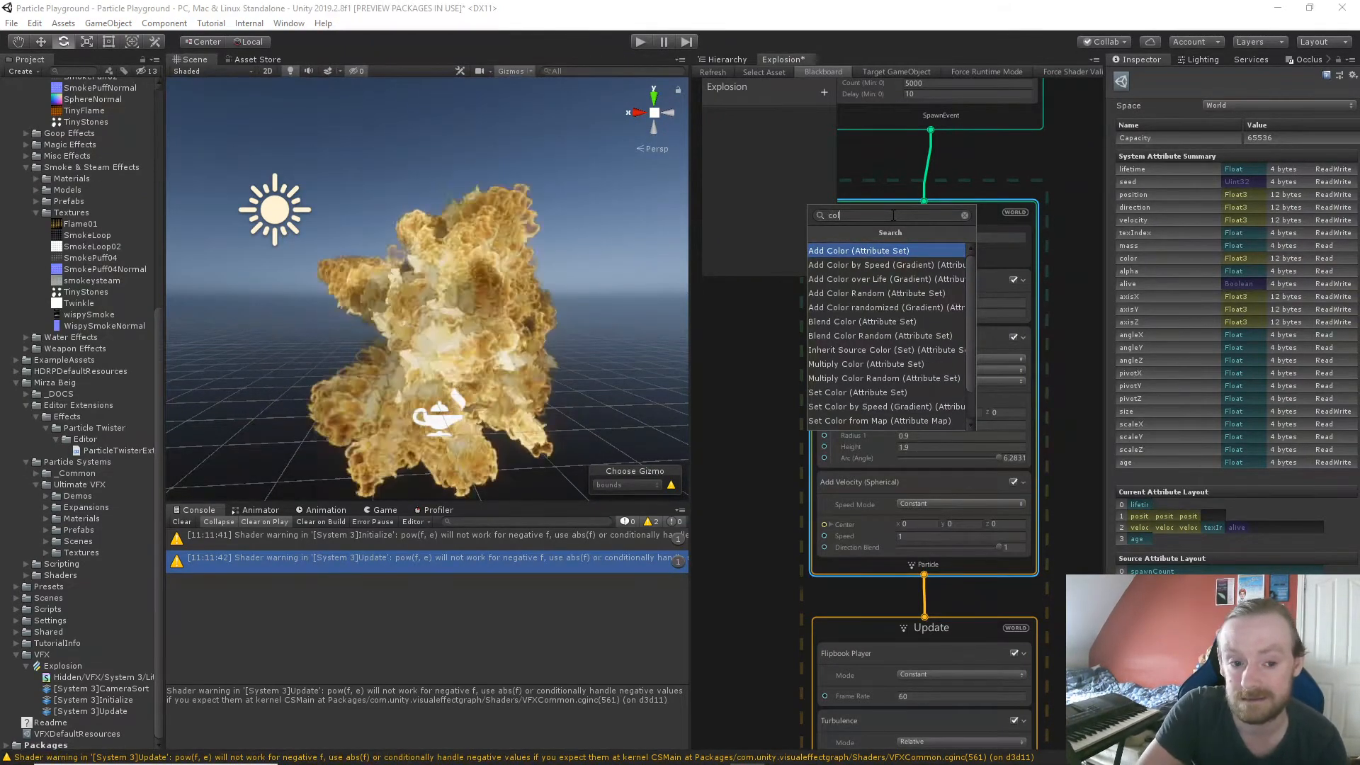
key("Down")
key("Down")
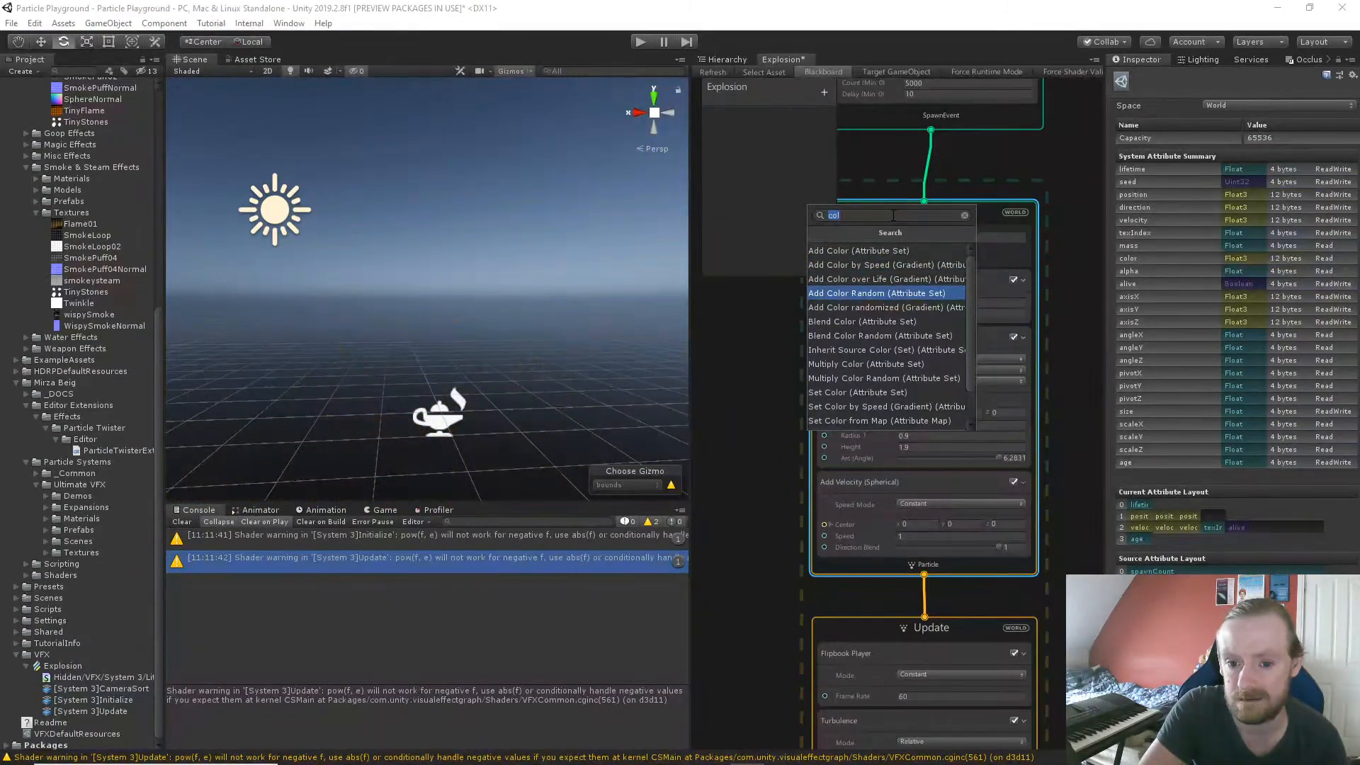
key("Up")
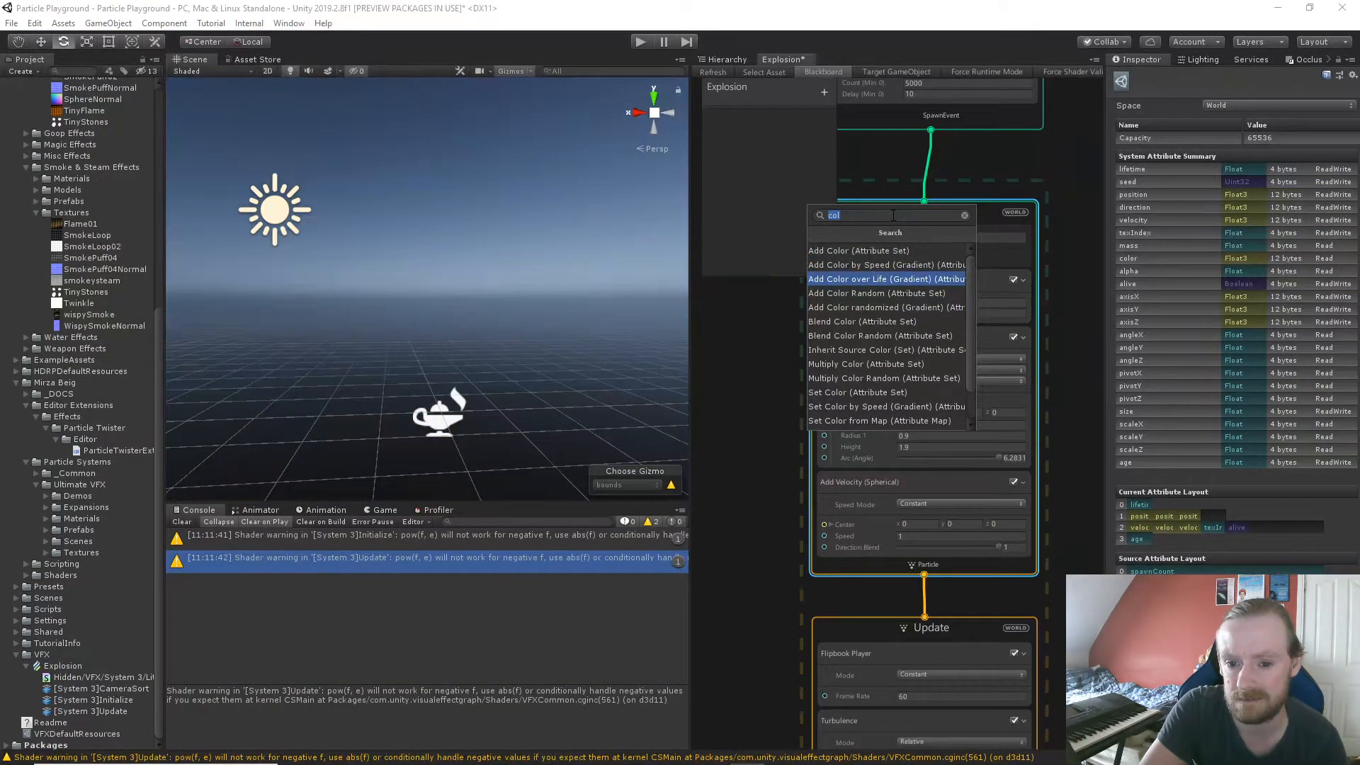
key("Up")
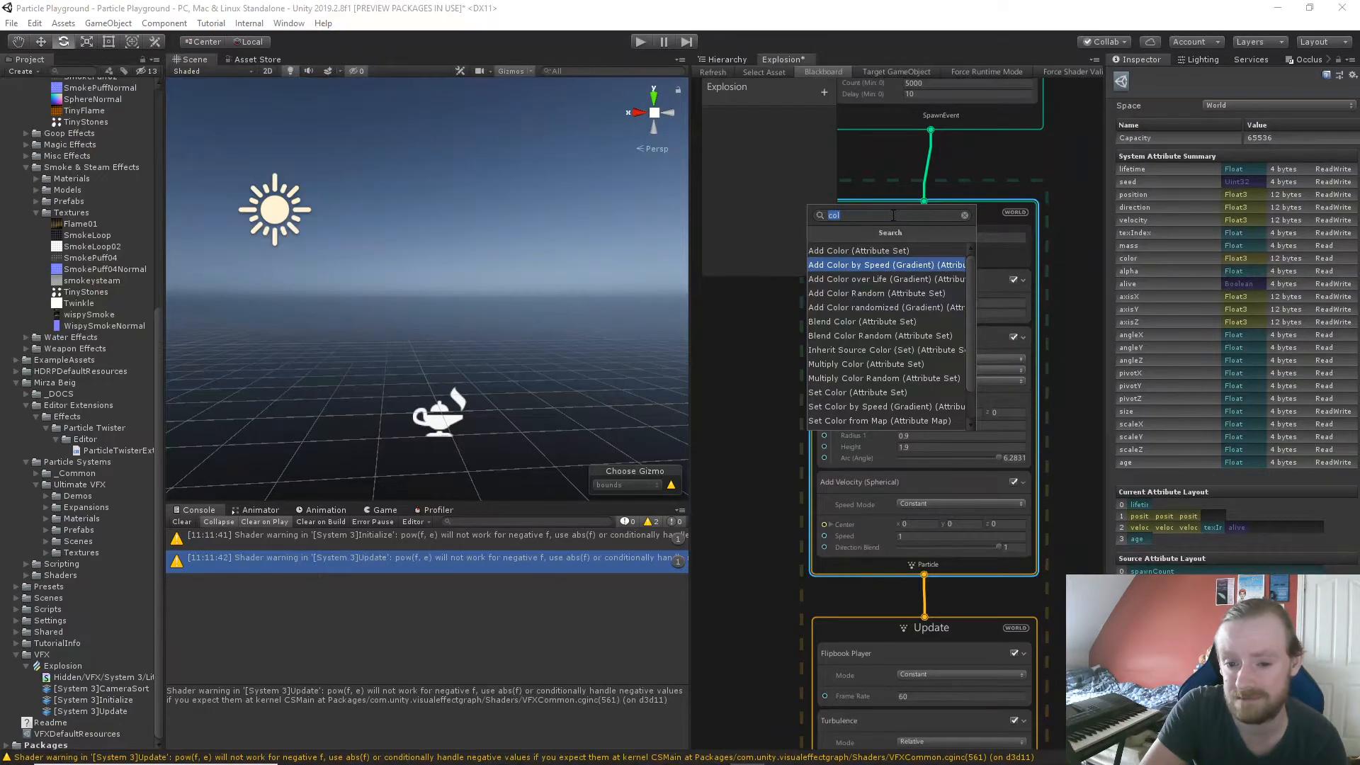
key("Down")
key("Down")
key("Down")
key("Down")
key("Down")
key("Down")
key("Down")
key("Down")
key("Down")
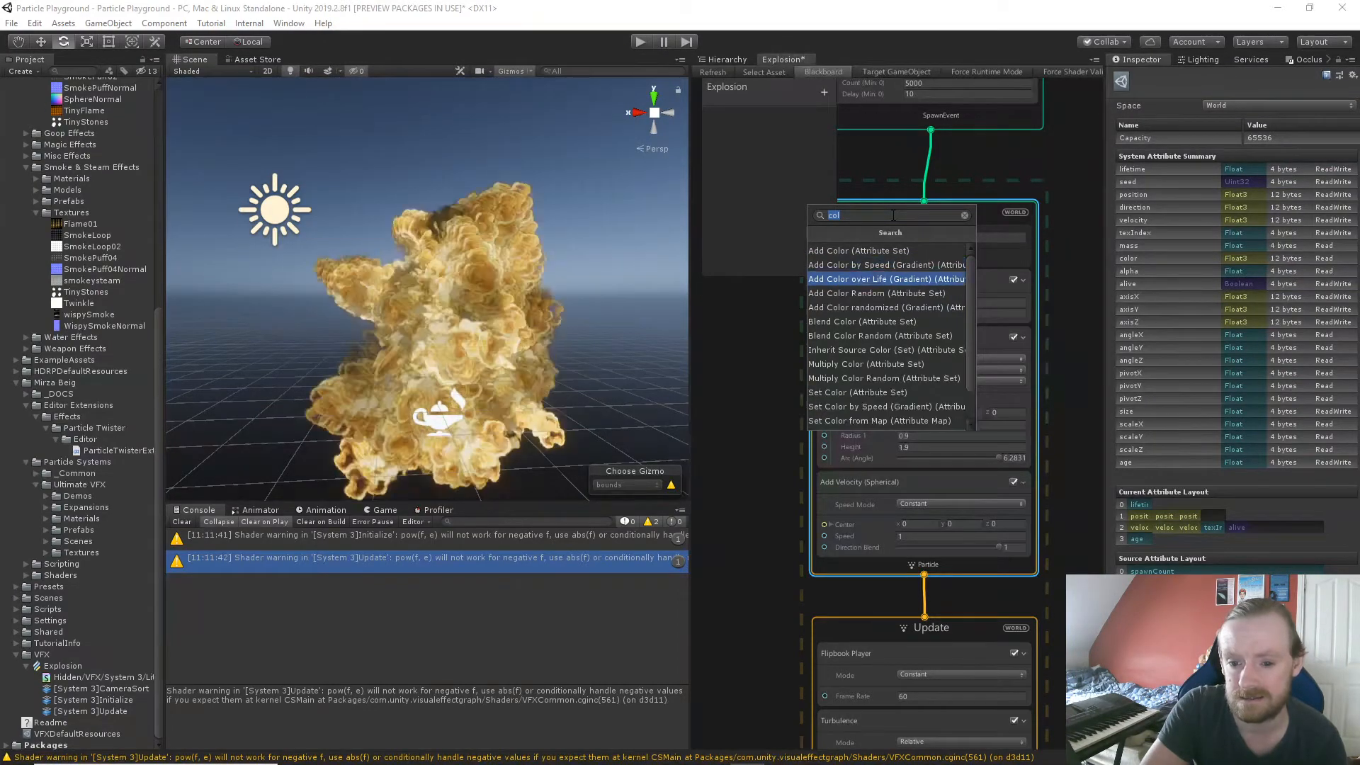
key("Down")
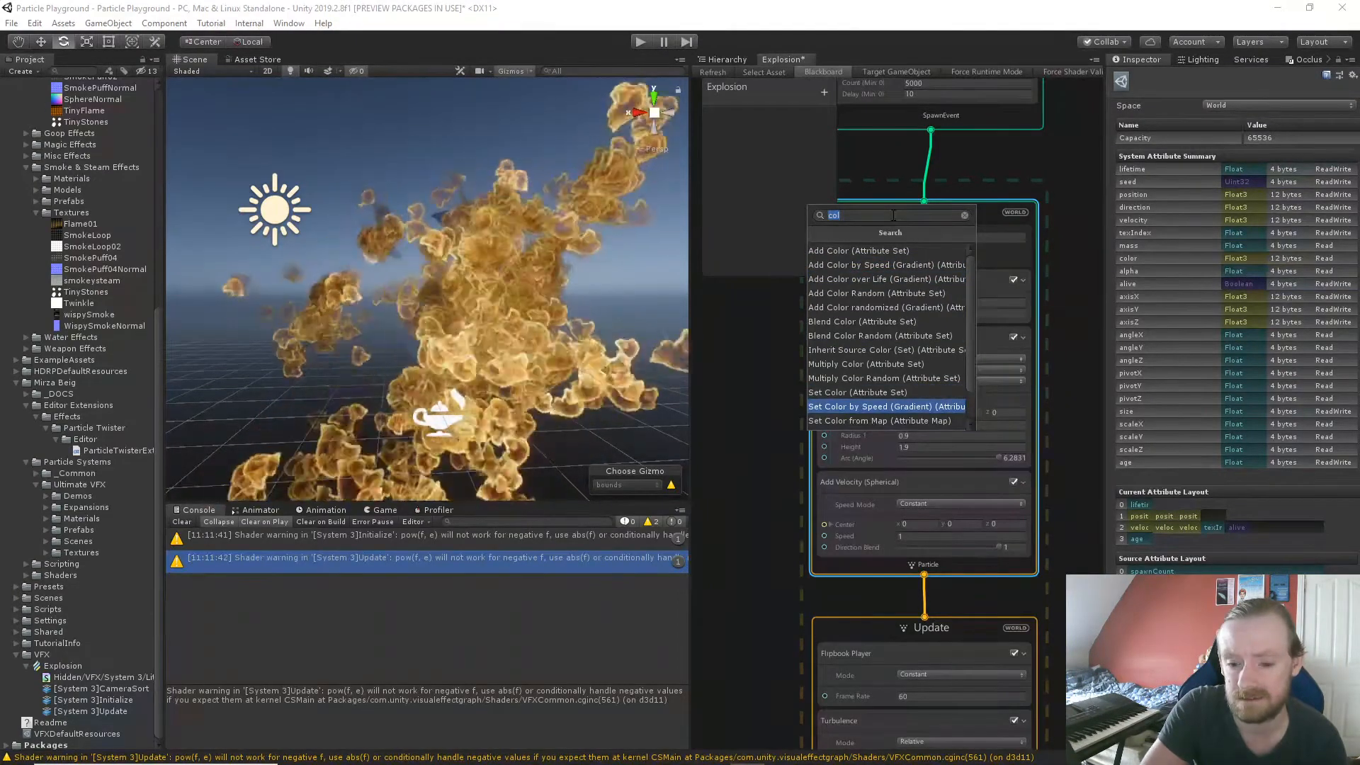
key("Down")
key("Down")
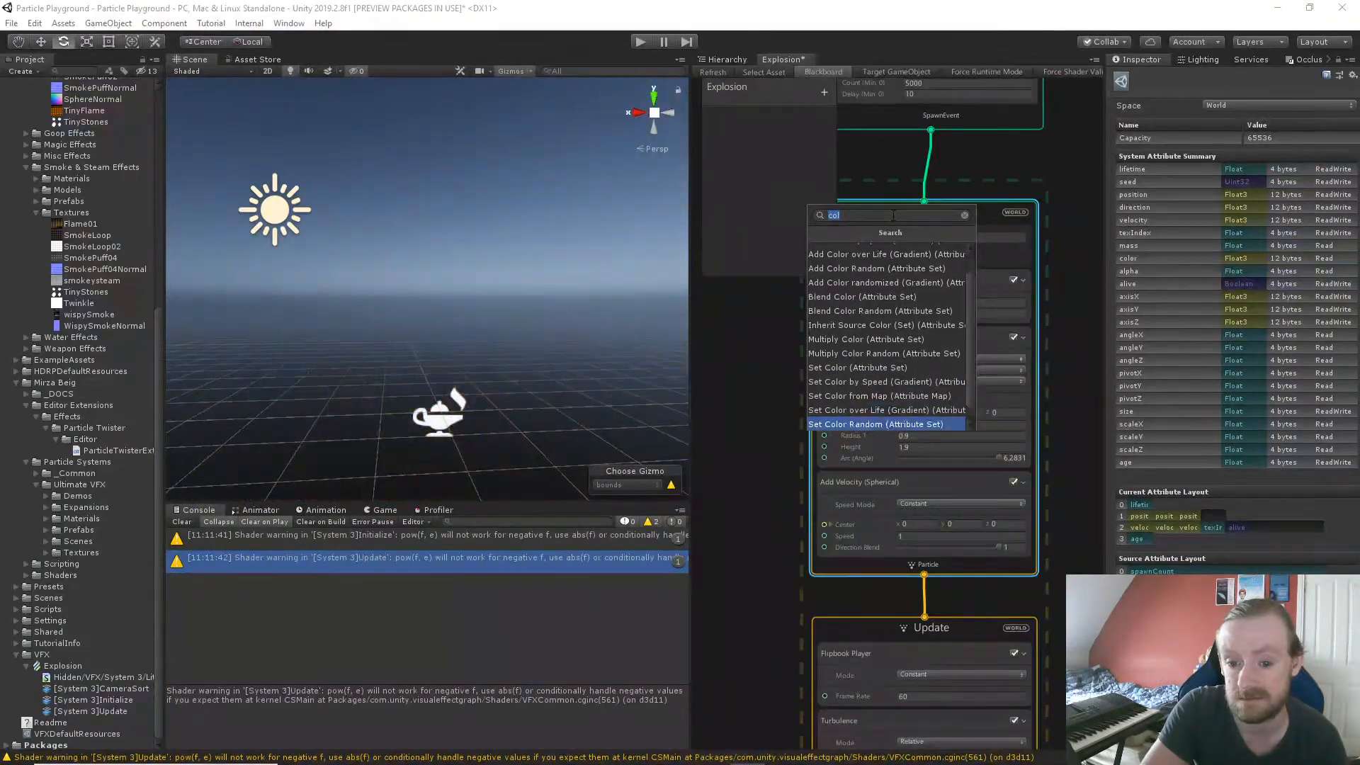
key("Up")
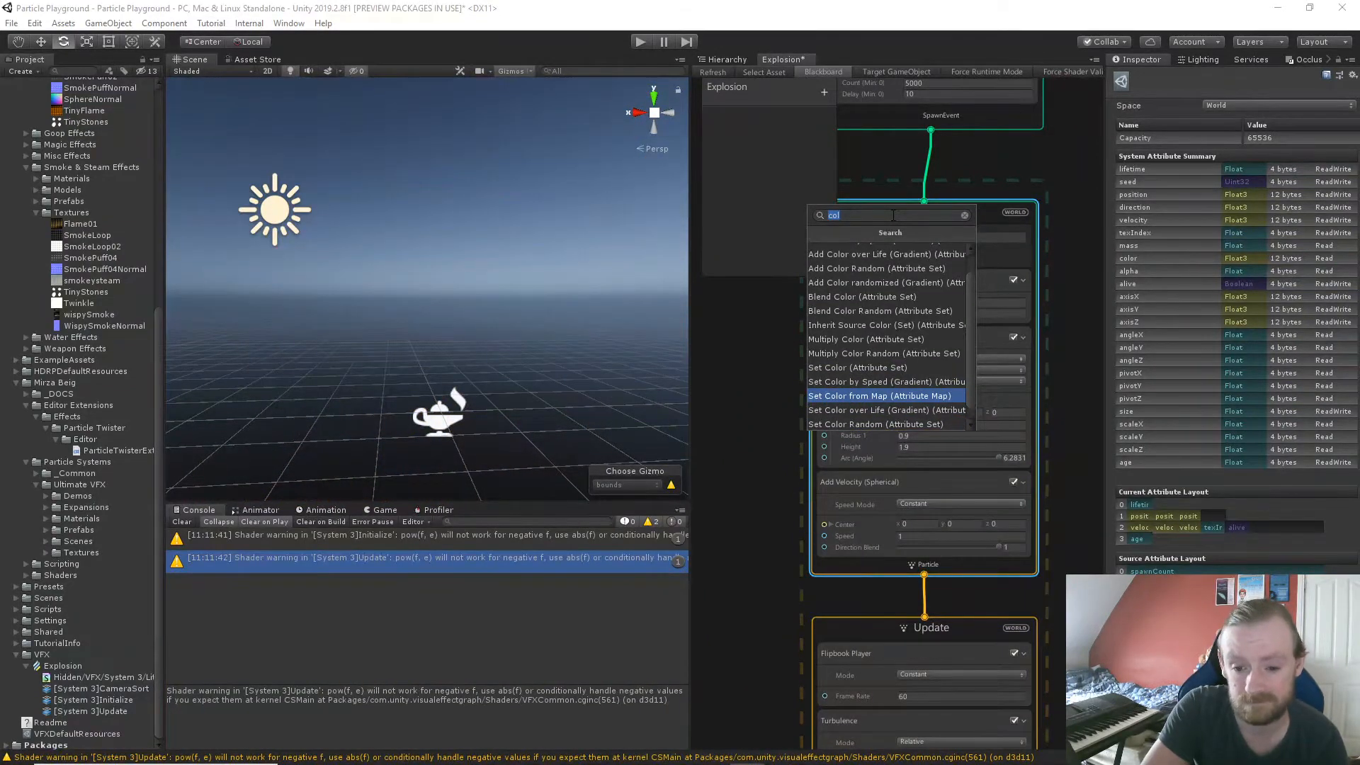
key("Down")
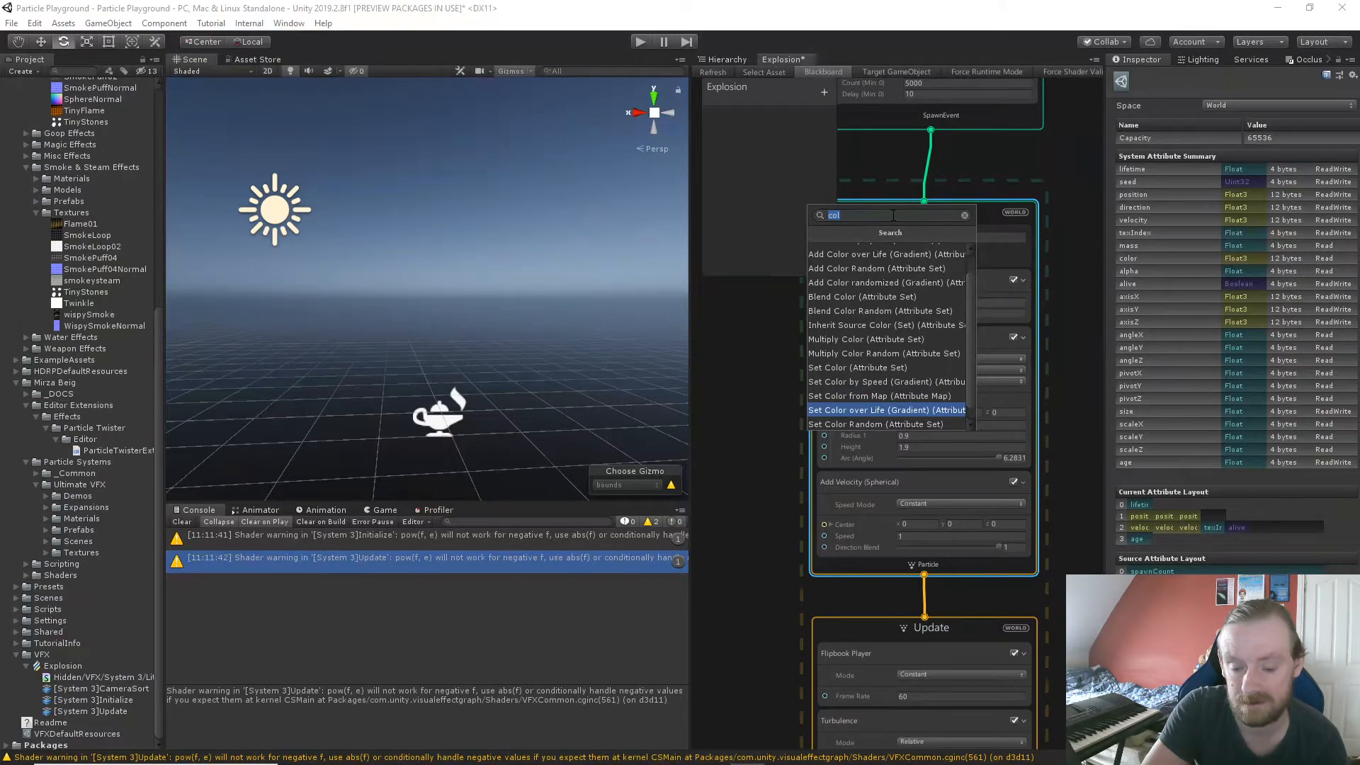
key("Up")
key("Up")
key("Up")
key("Up")
key("Up")
key("Up")
key("Up")
key("Up")
key("Up")
key("Up")
key("Up")
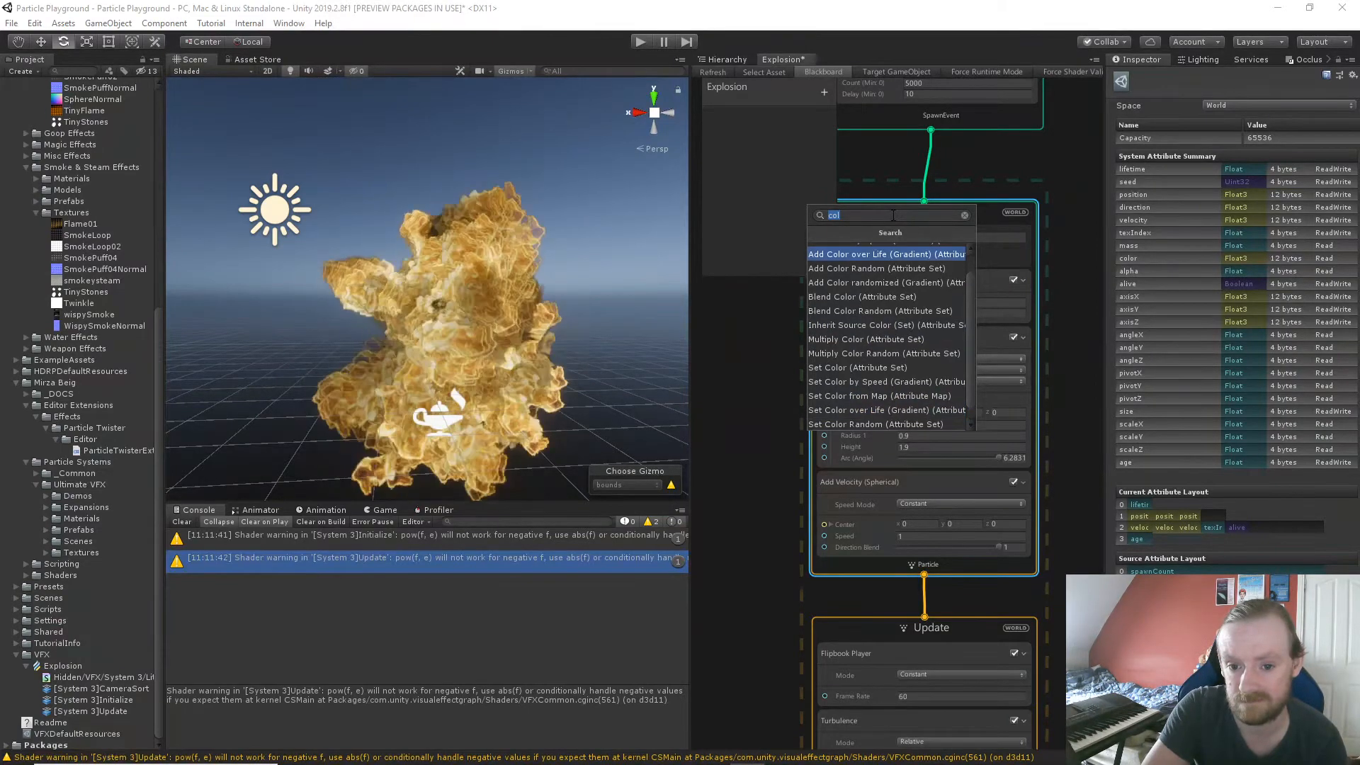
key("Return")
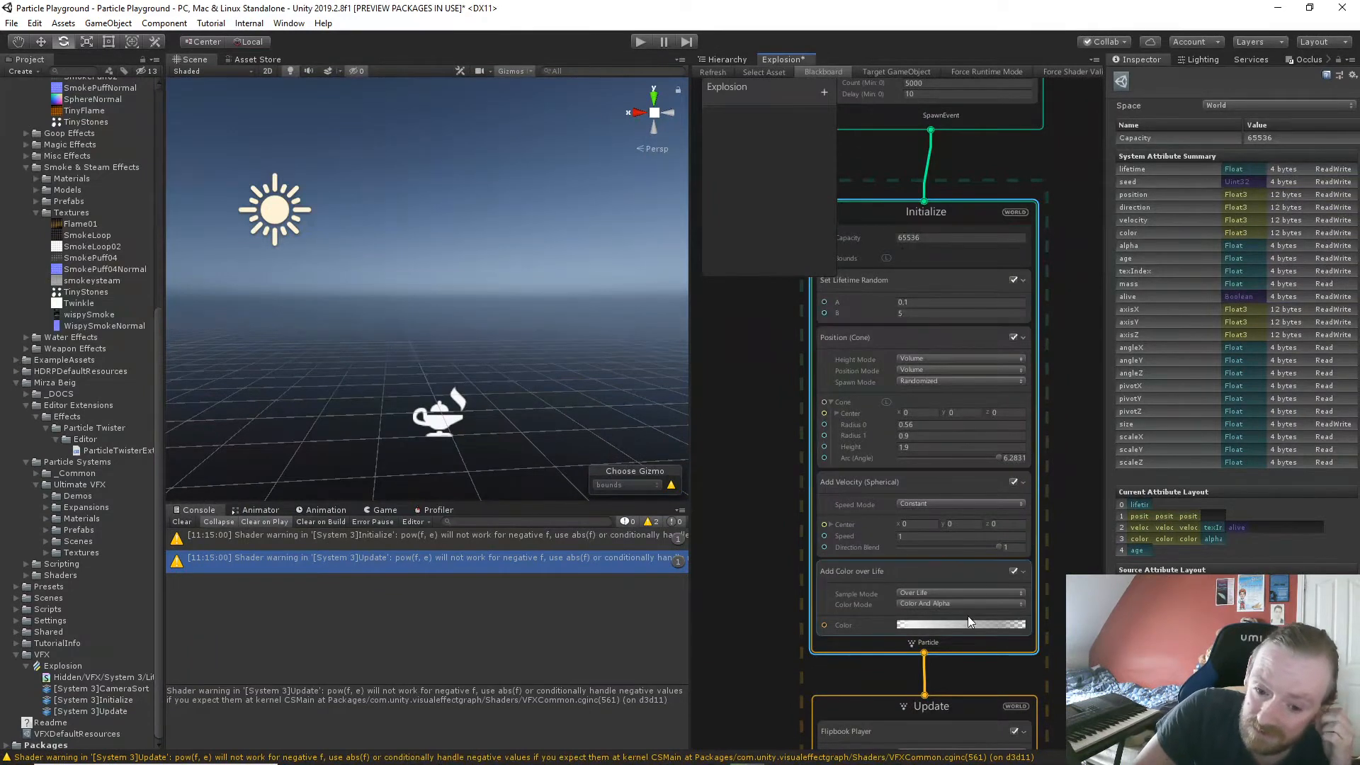
Select the Explosion effect in the scene and apply the red-orange-yellow-white preset to the Add Color over Life gradient.
left_click(965, 624)
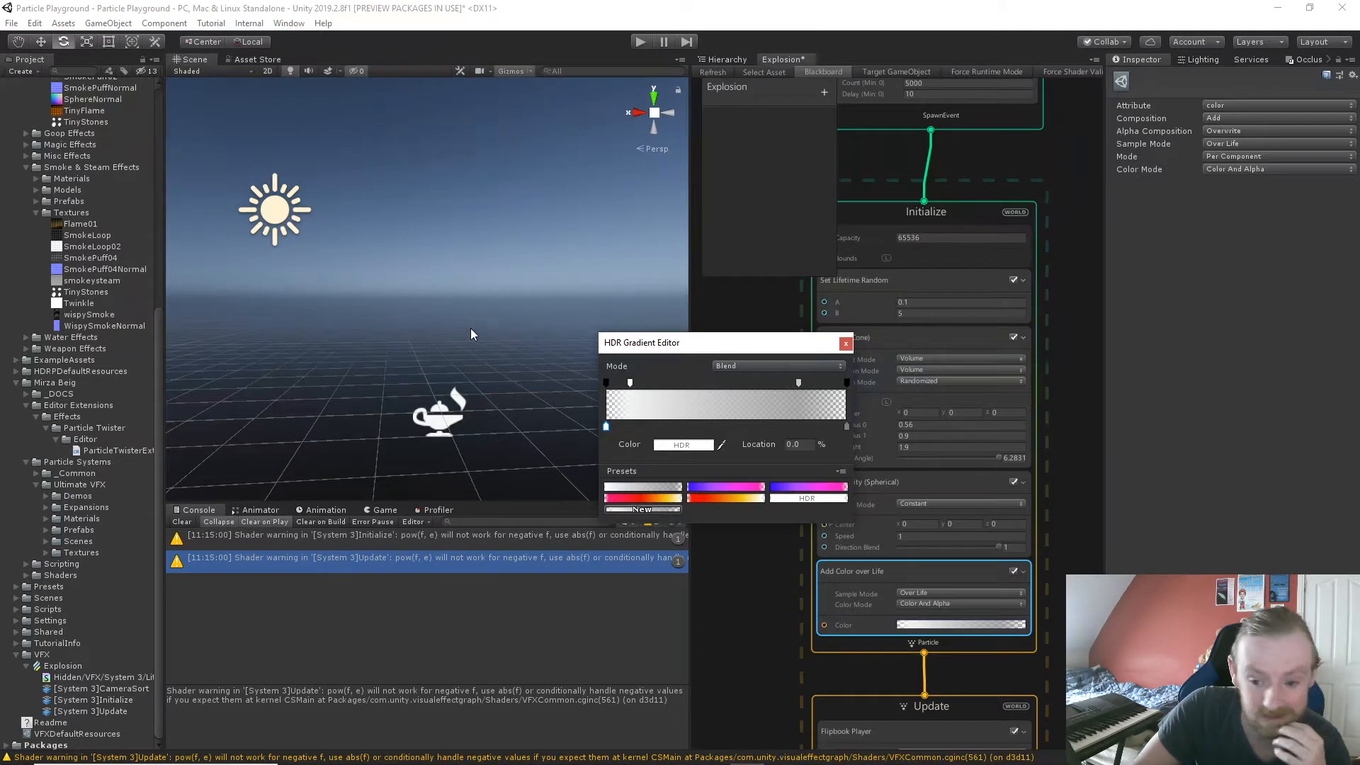
left_click(426, 417)
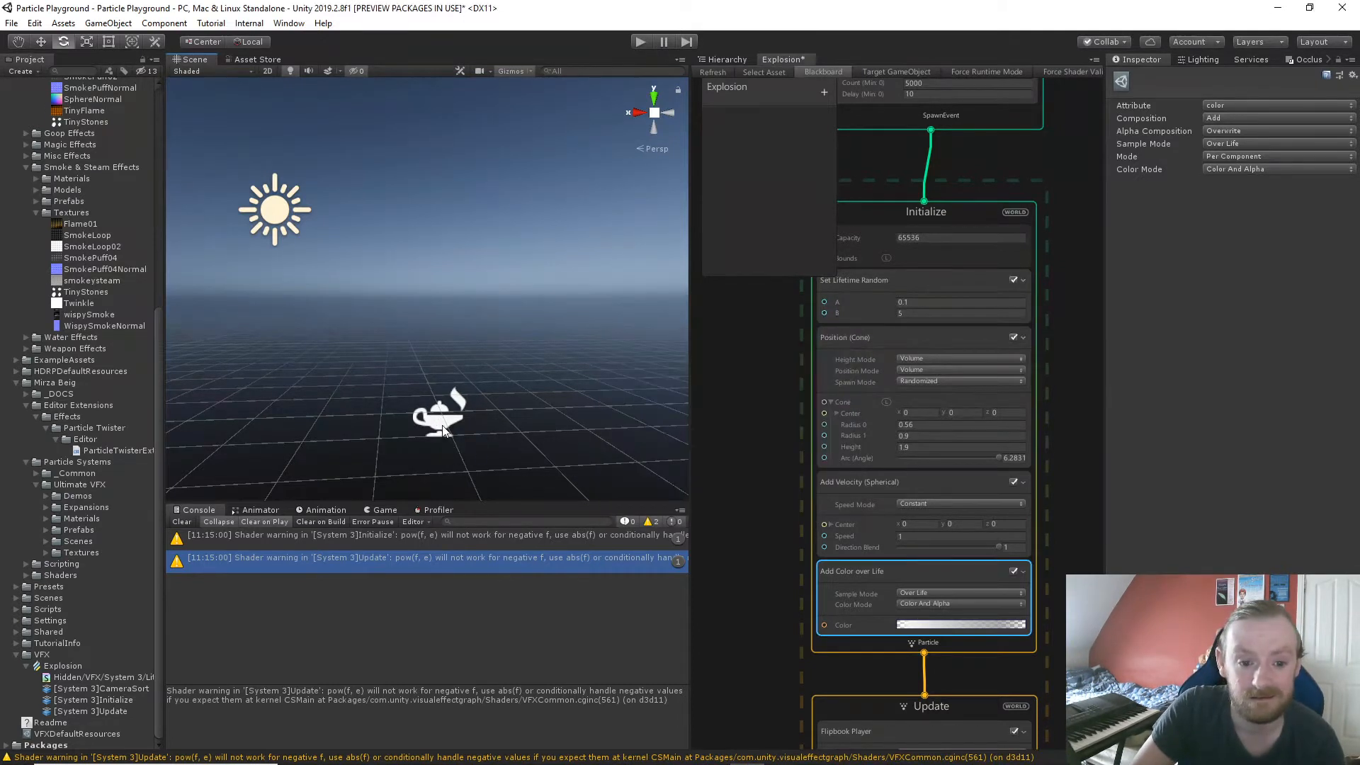
left_click(443, 425)
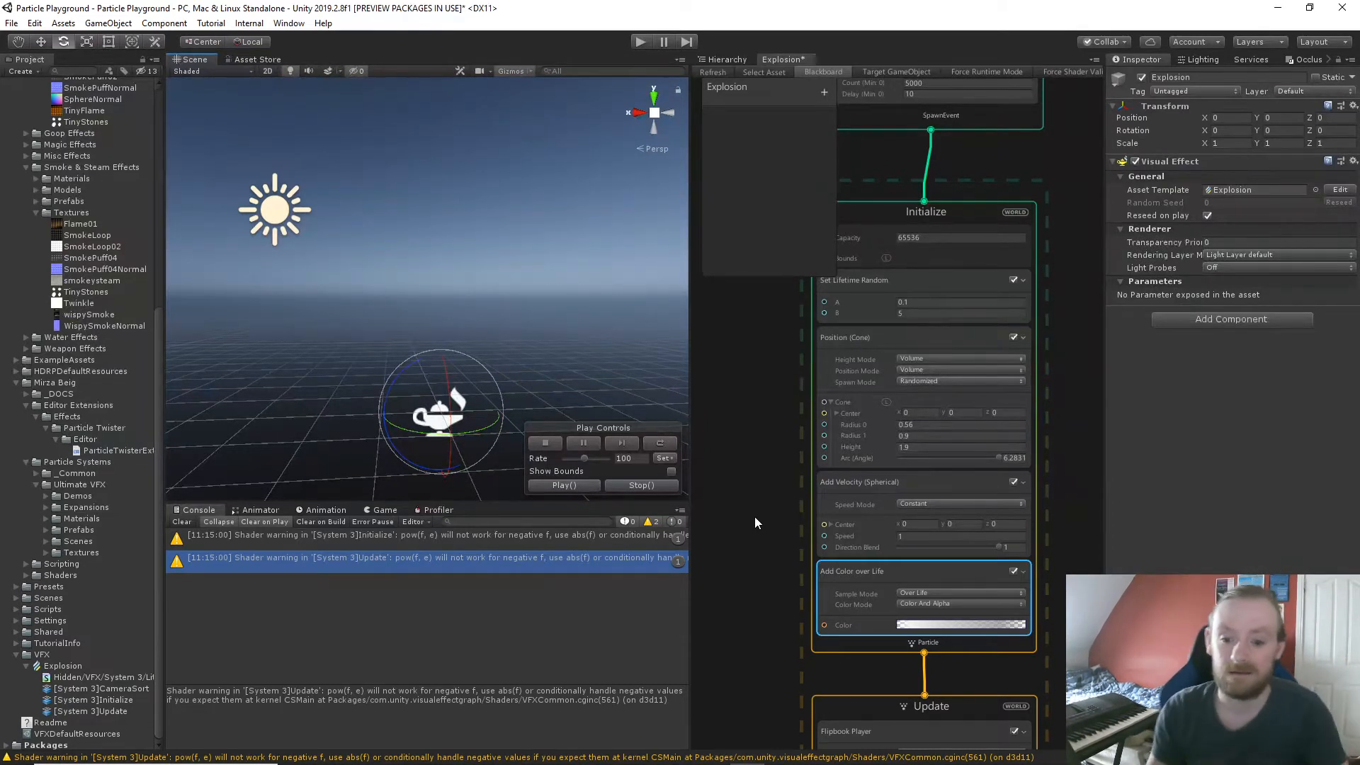
left_click(930, 625)
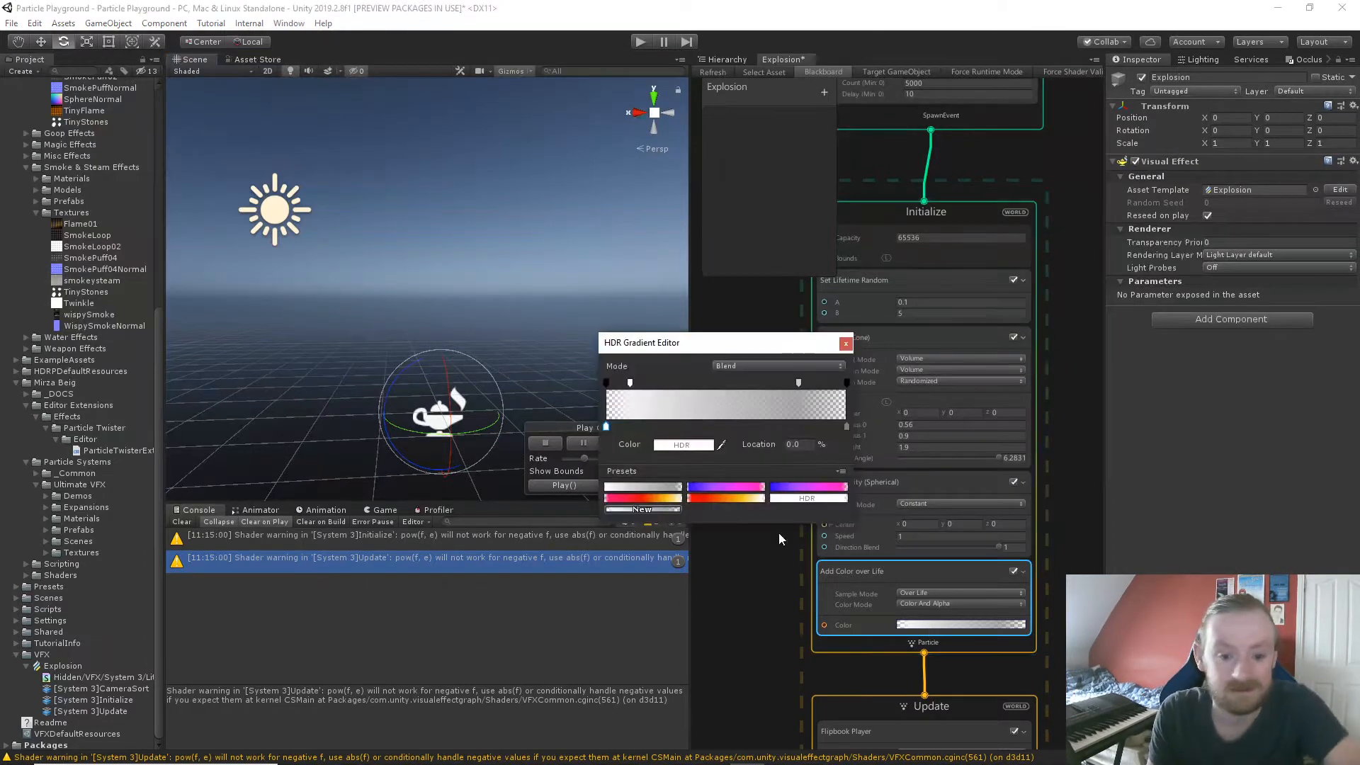
left_click(711, 499)
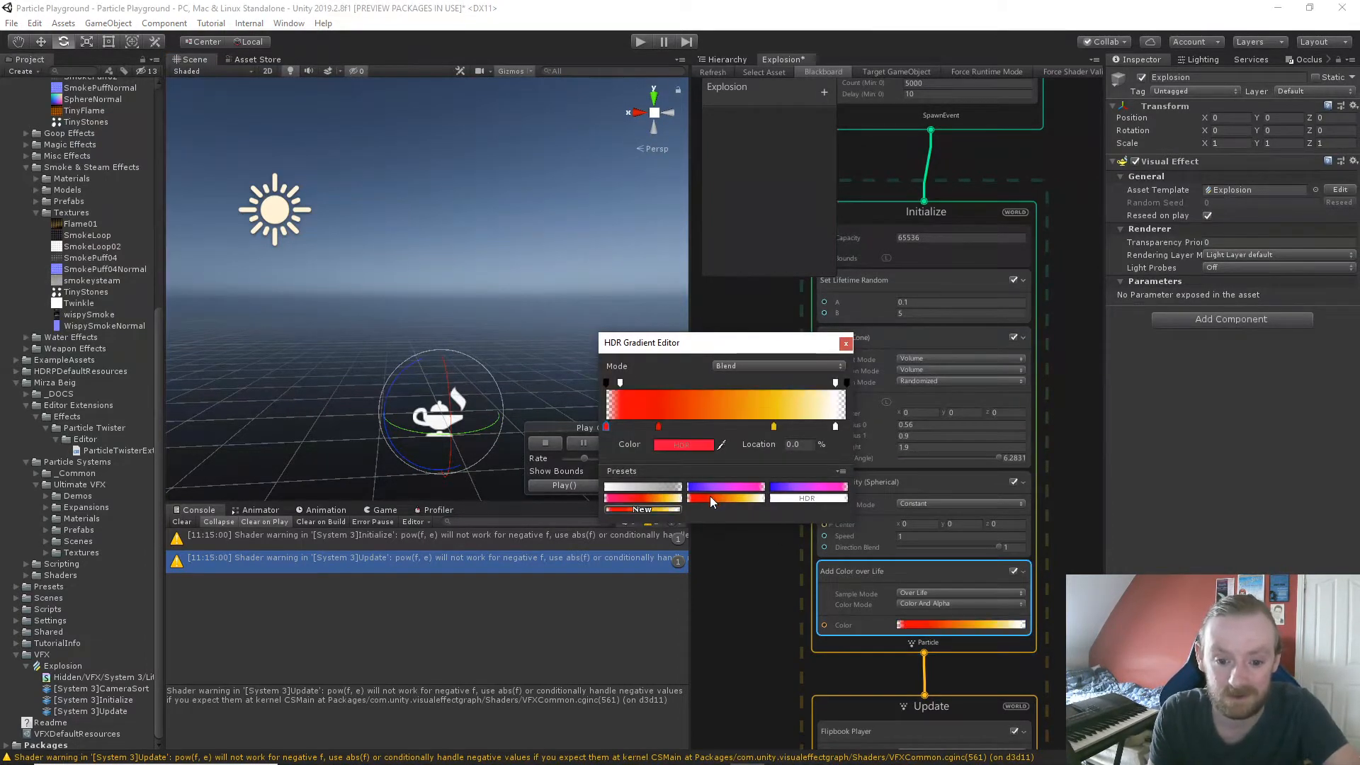
left_click(845, 345)
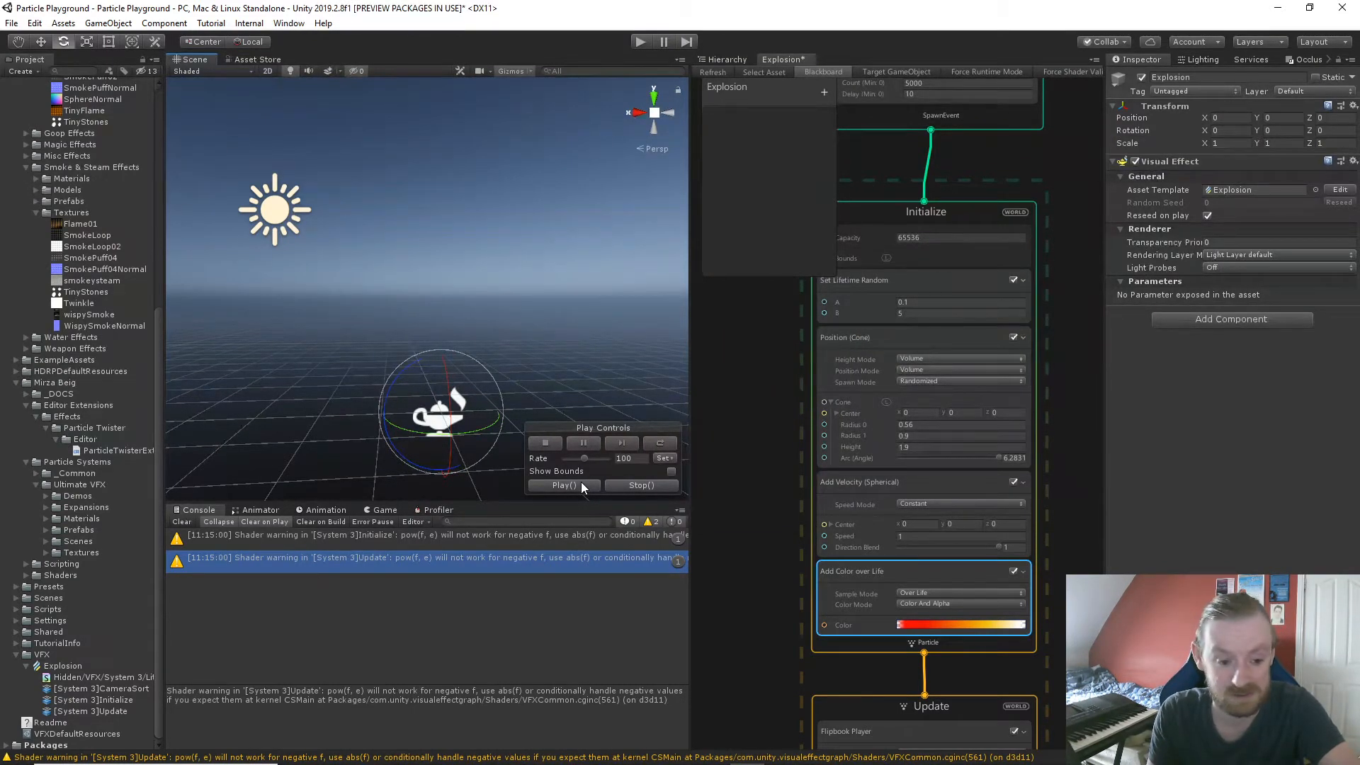
Disable the Add Color over Life block in the Initialize context and replay the Explosion effect in the scene.
middle_click_drag(1069, 542, 1038, 325)
middle_click_drag(1031, 460, 1031, 384)
middle_click_drag(1051, 544, 1043, 627)
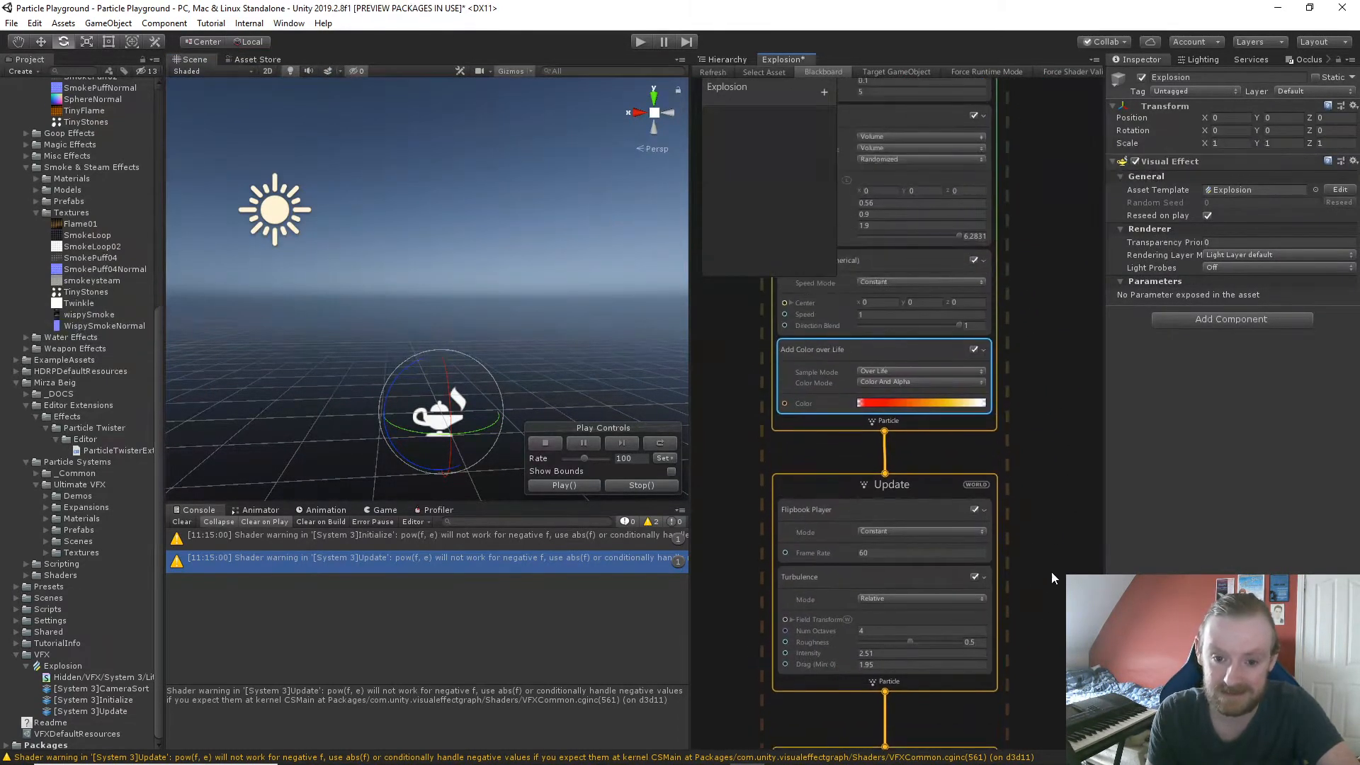
left_click(973, 349)
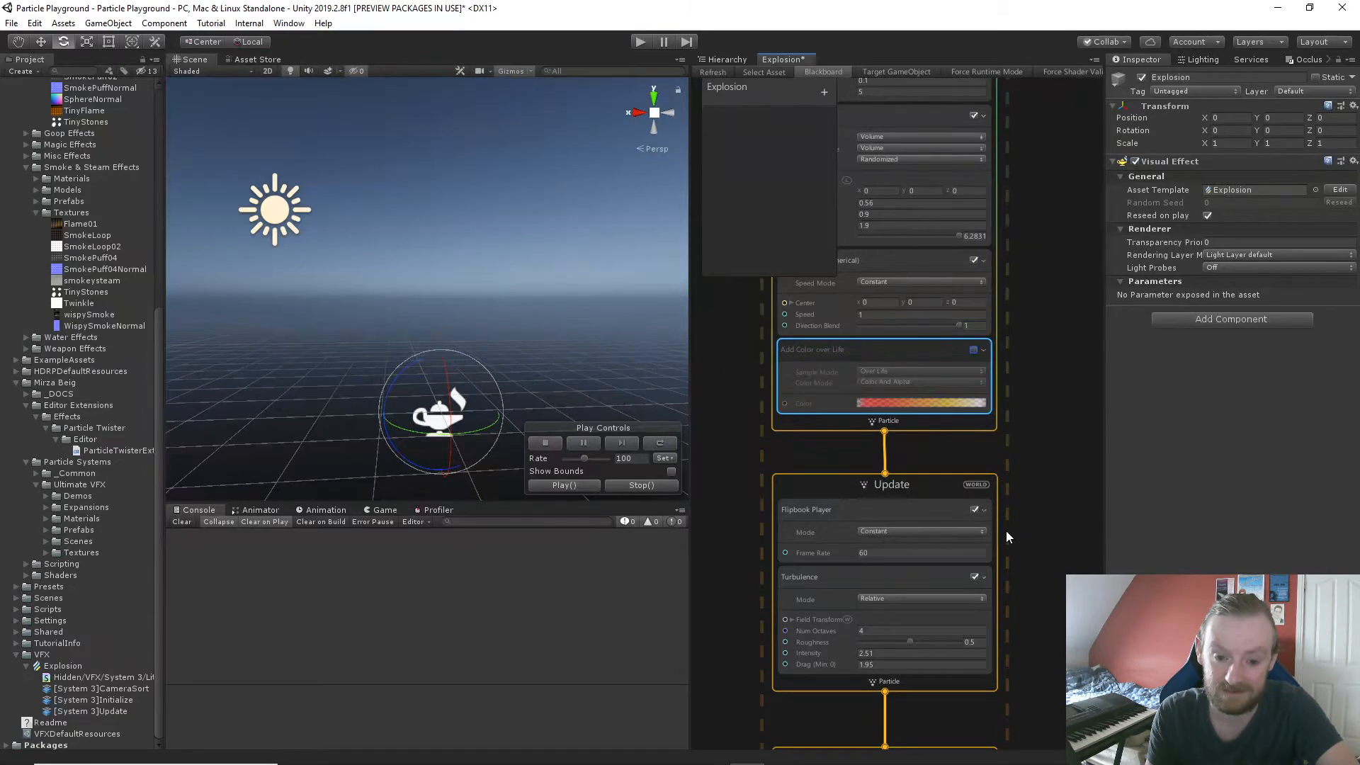
left_click(587, 486)
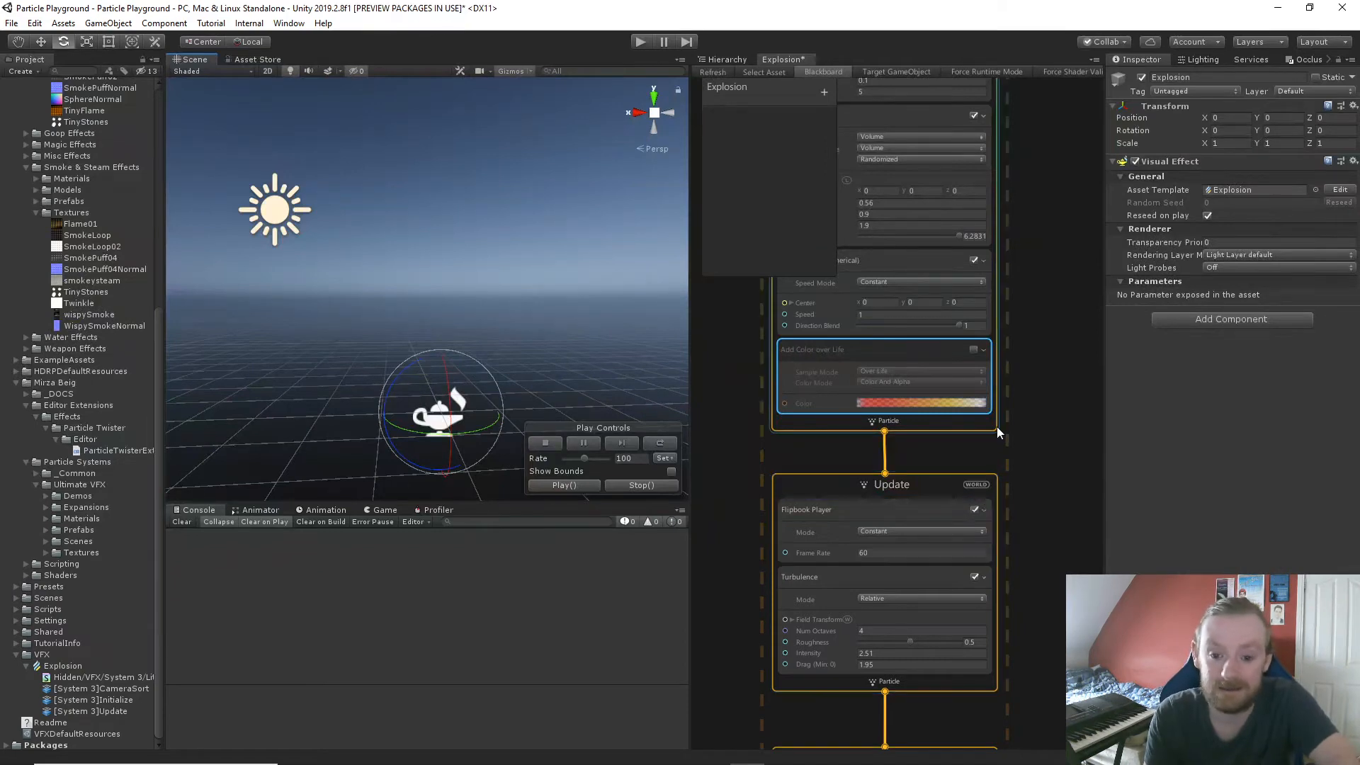
middle_click_drag(1048, 371, 1067, 763)
middle_click_drag(1086, 374, 1078, 280)
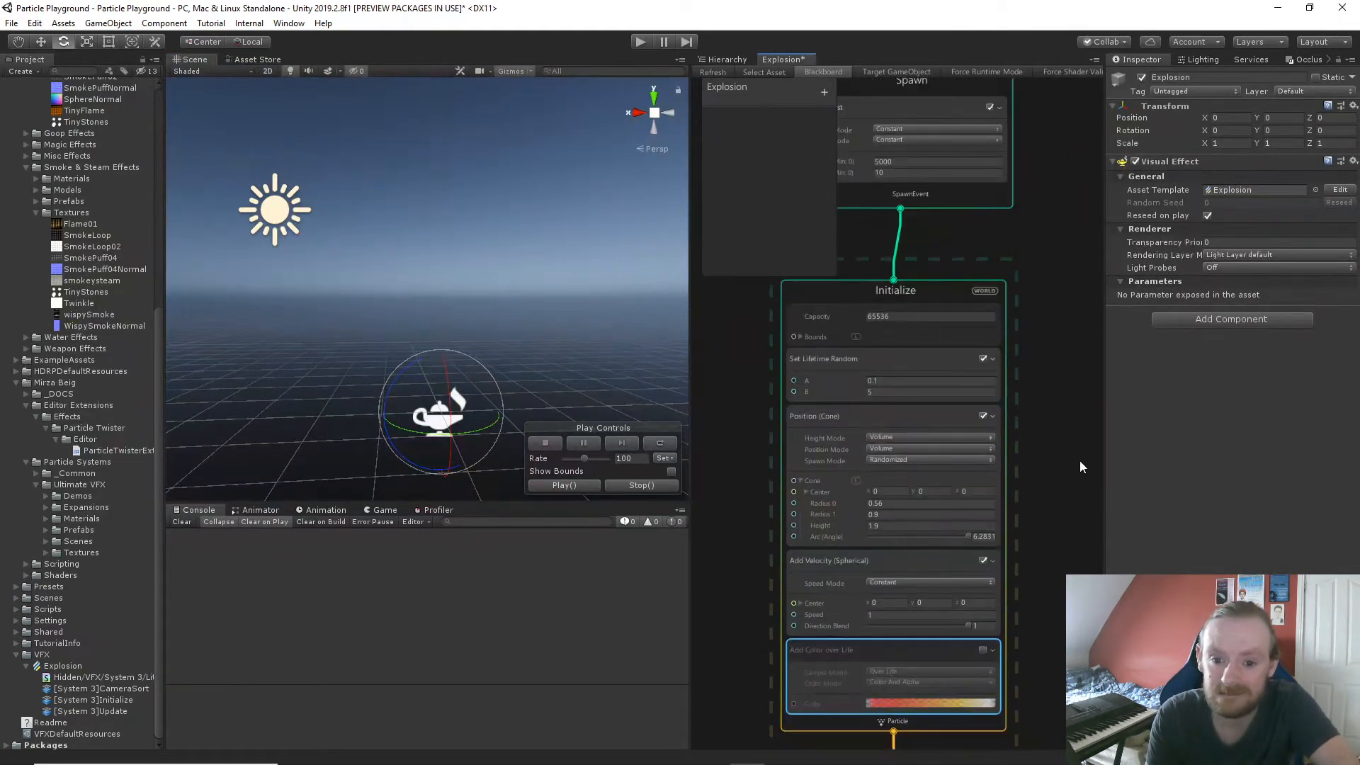
middle_click_drag(1071, 428, 1057, 324)
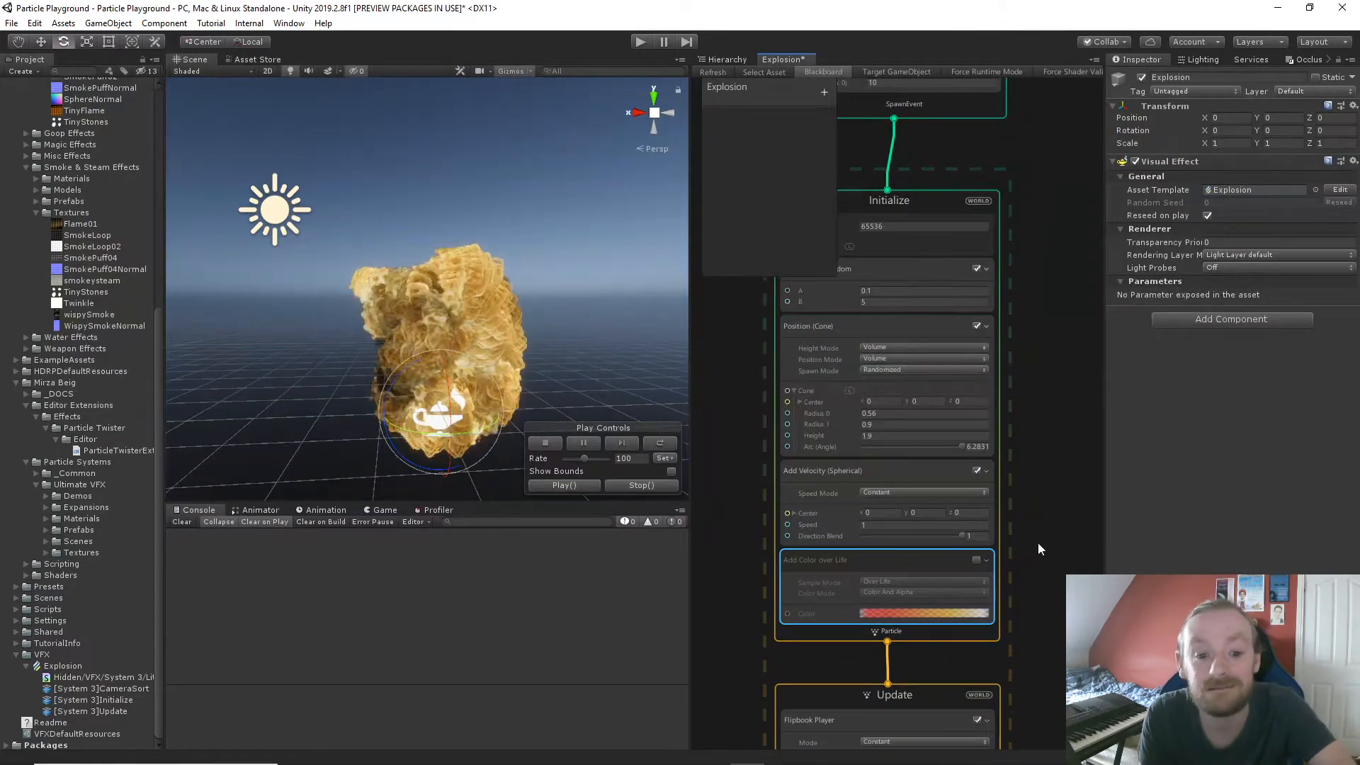
Add an Add Color randomized (Gradient) block to the Lit Quad Output context.
middle_click_drag(1039, 558, 1050, 335)
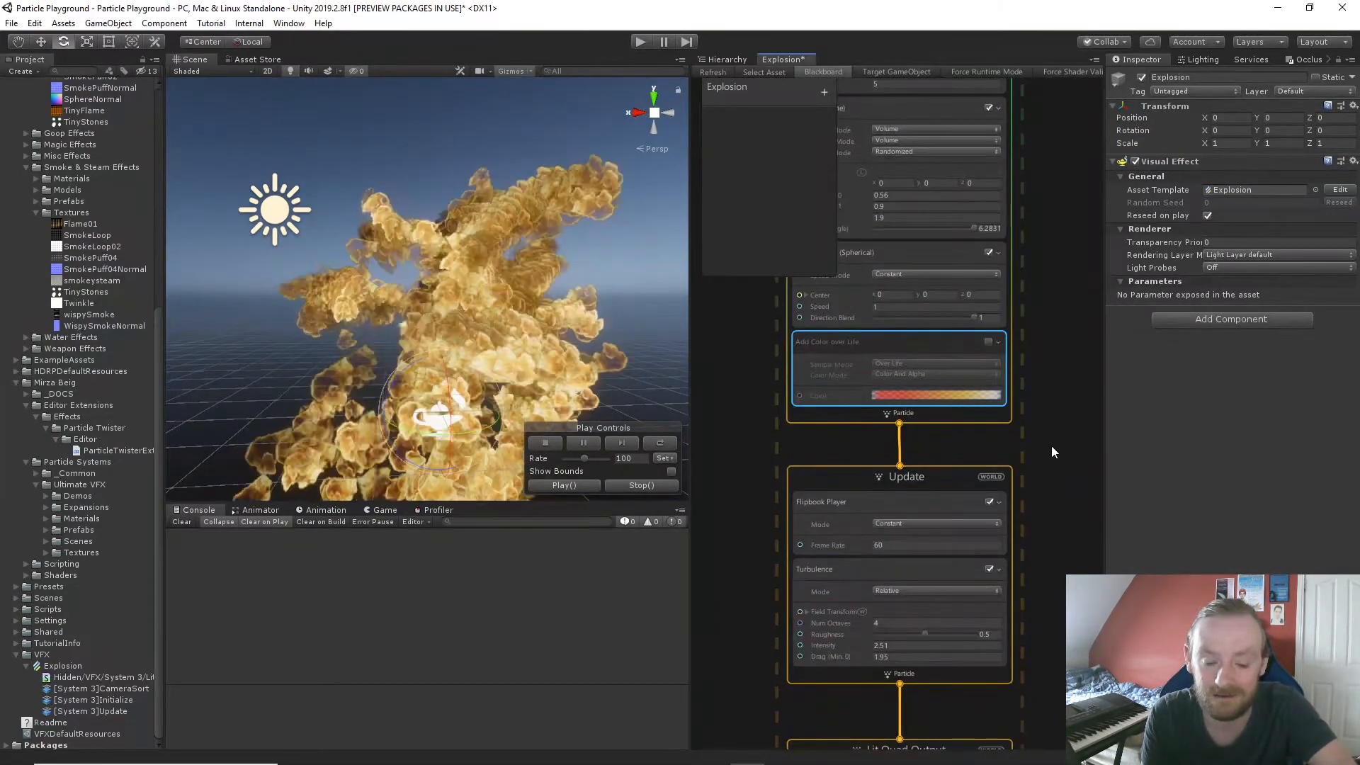
middle_click_drag(1051, 448, 1025, 346)
left_click(913, 504)
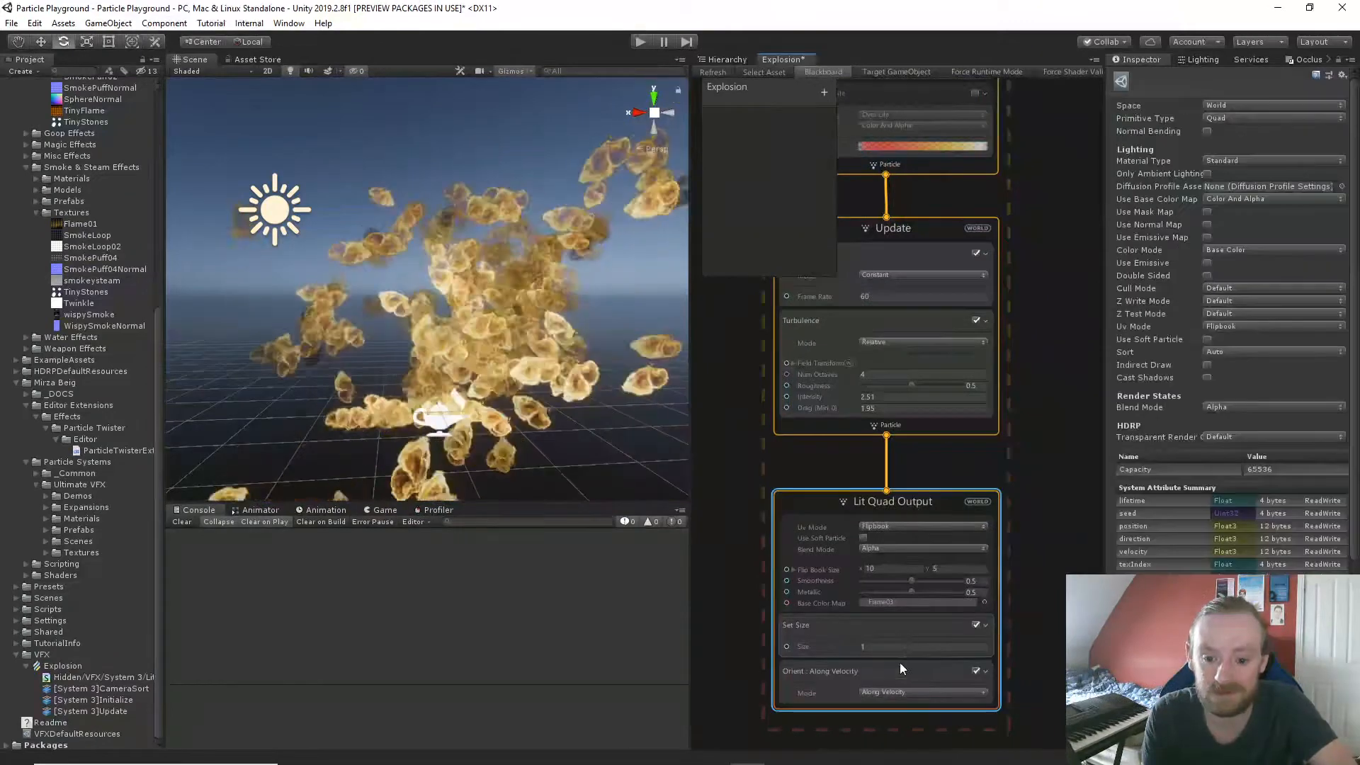
key("space")
type("colo")
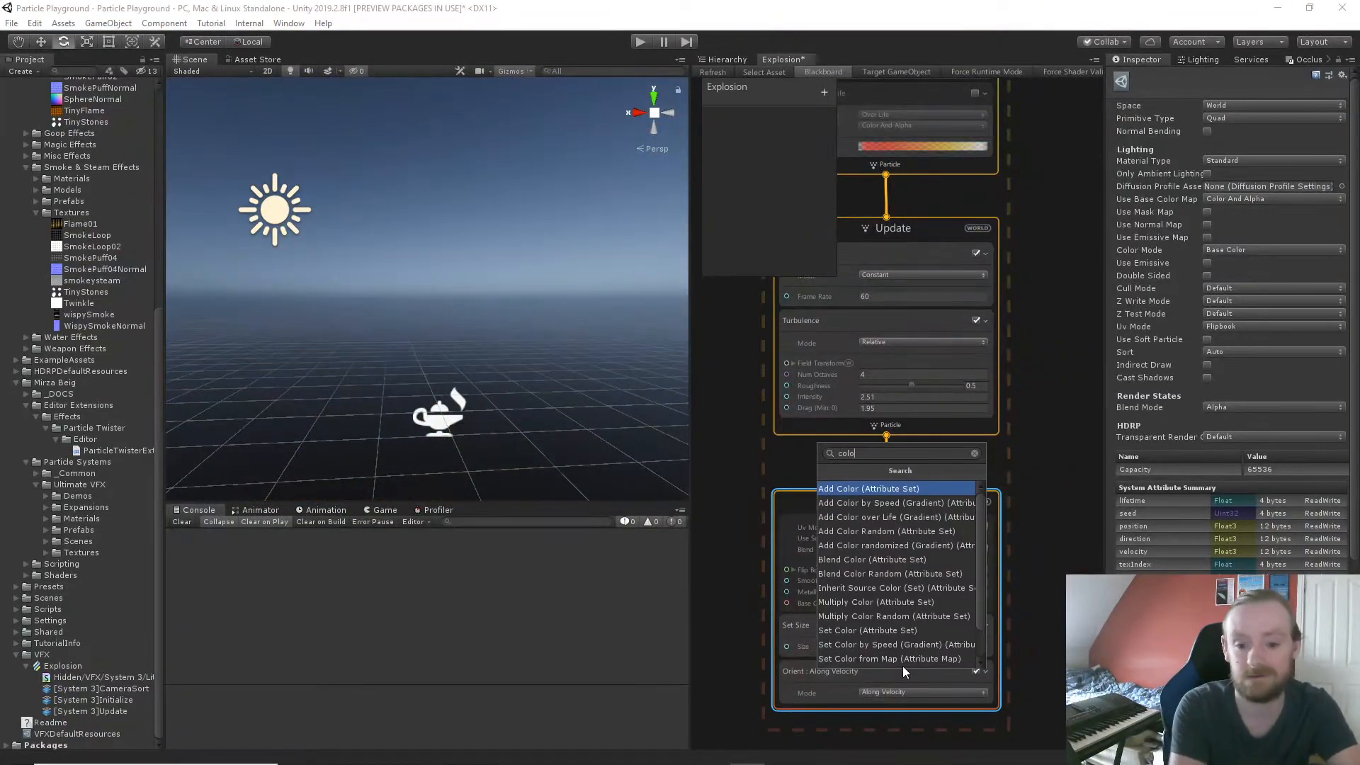
key("Down")
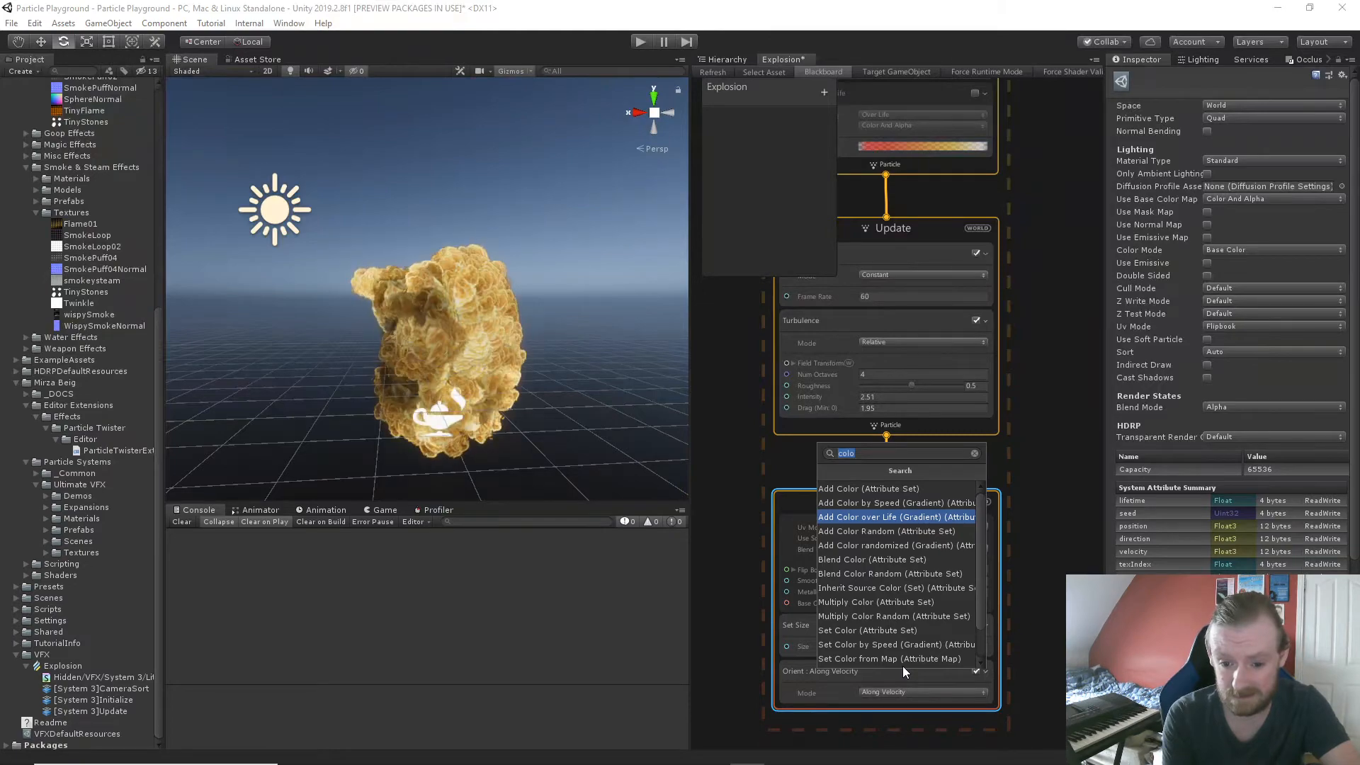
key("Down")
key("Down")
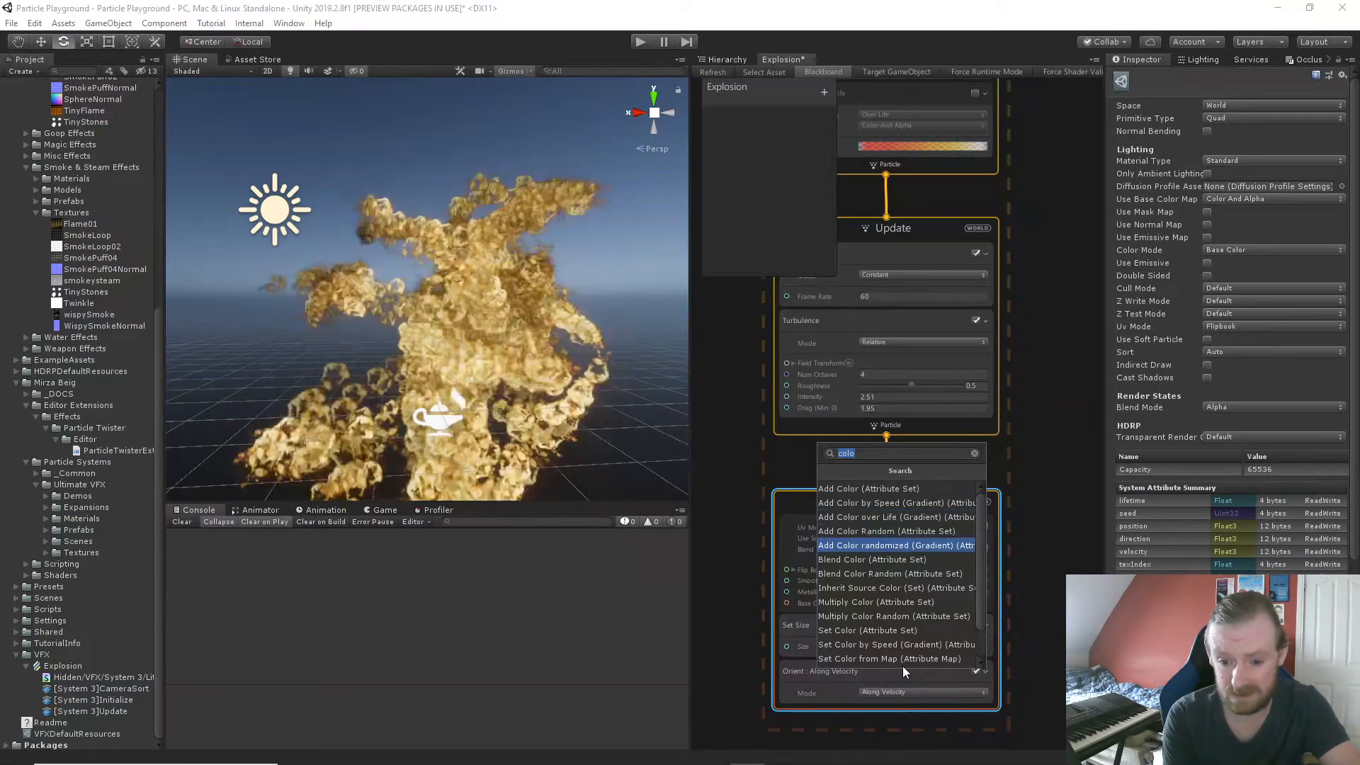
key("Return")
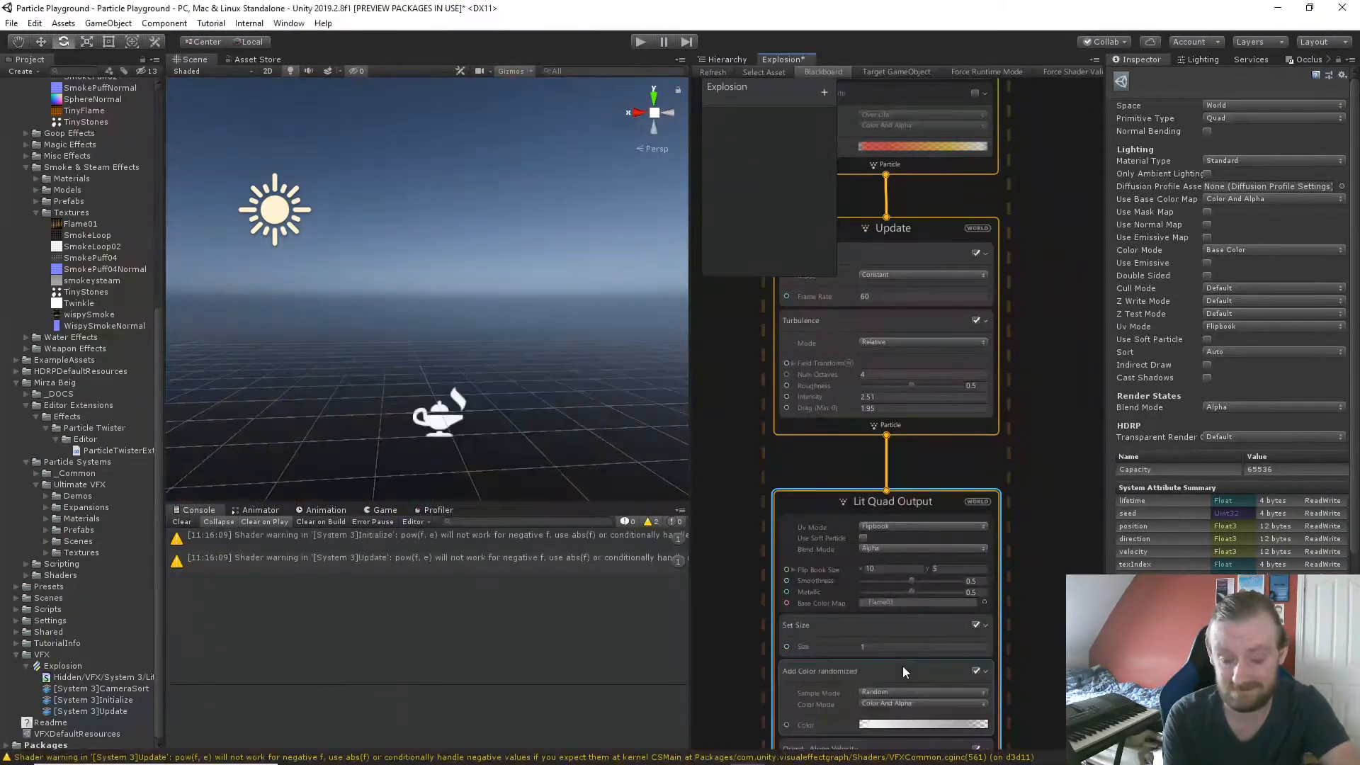
middle_click_drag(1048, 662, 1047, 504)
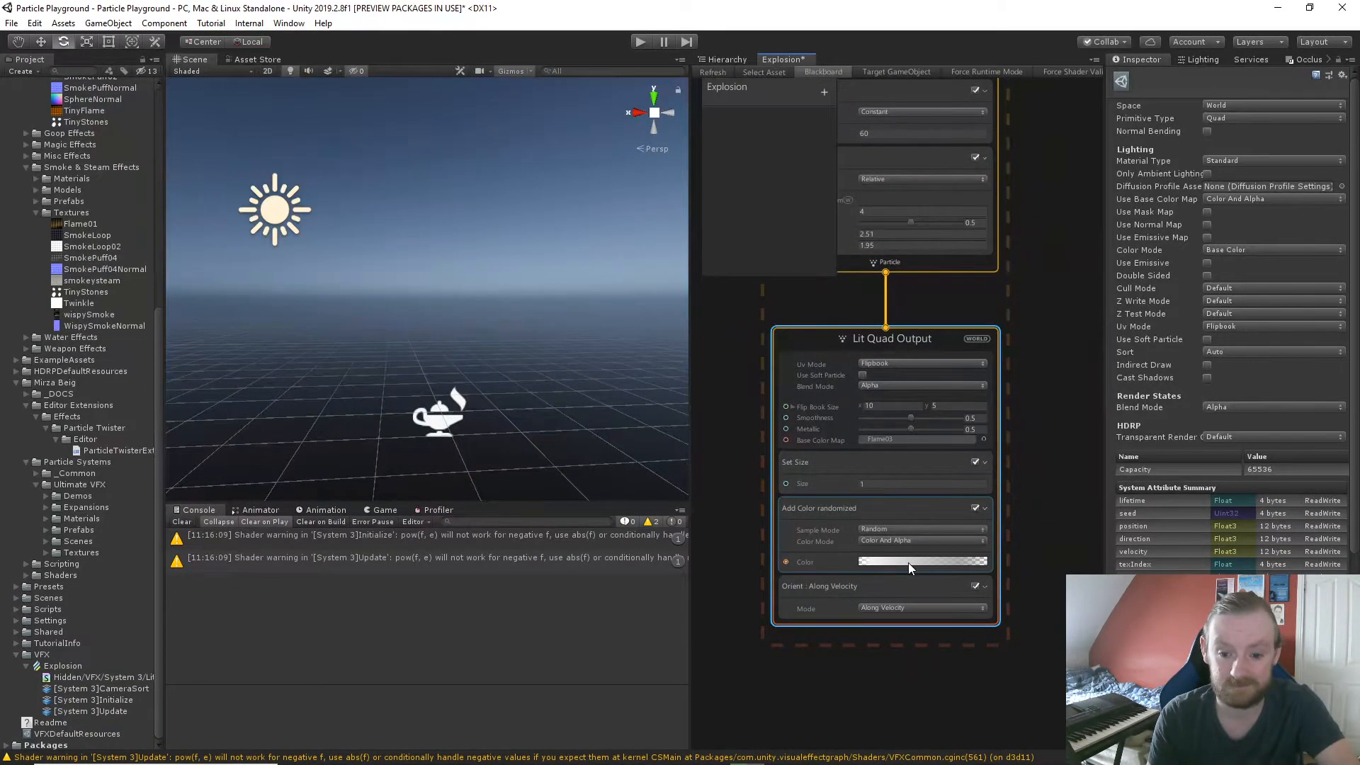
Narrow the opaque band of the Add Color randomized gradient, placing the transparent alpha keys at about 31.8% and 55% around the opaque key at 36.2%.
left_click(439, 414)
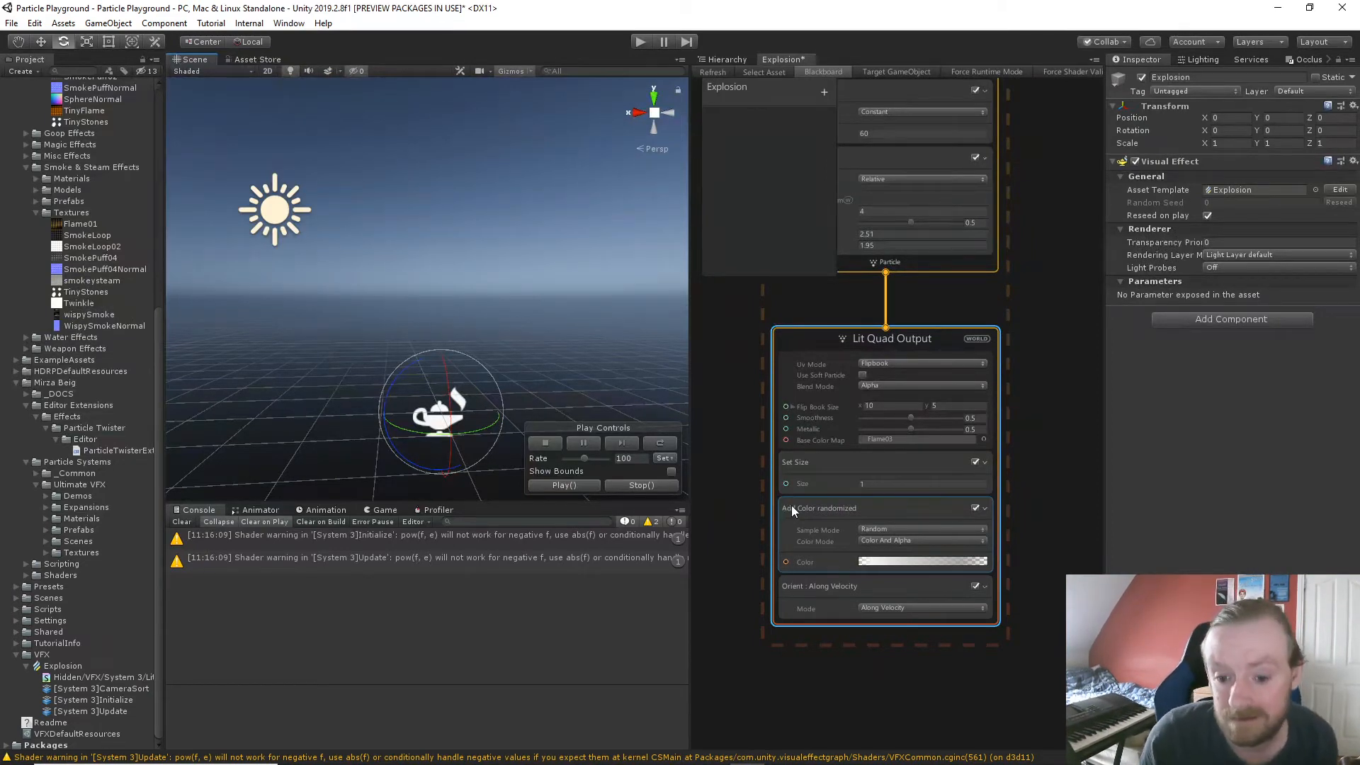
left_click(890, 561)
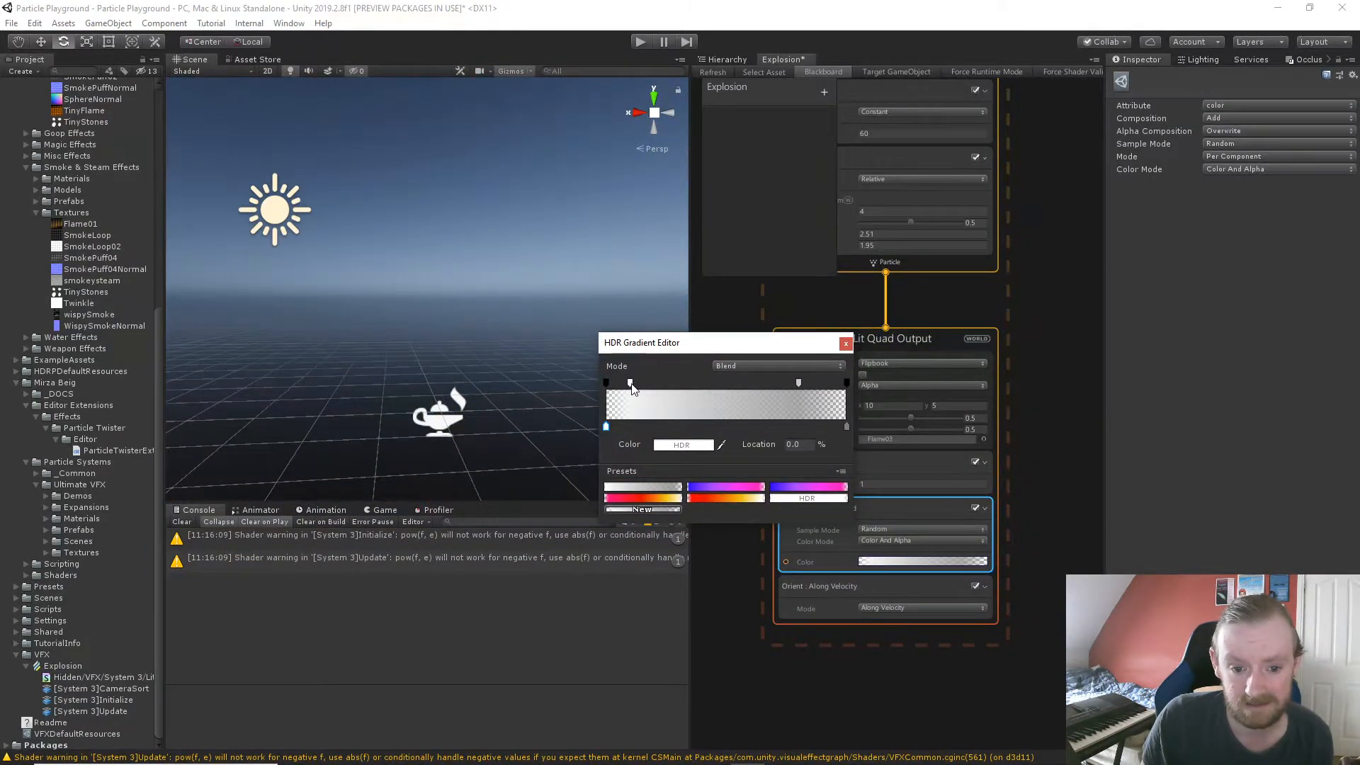
left_click_drag(630, 384, 685, 387)
left_click_drag(798, 383, 693, 387)
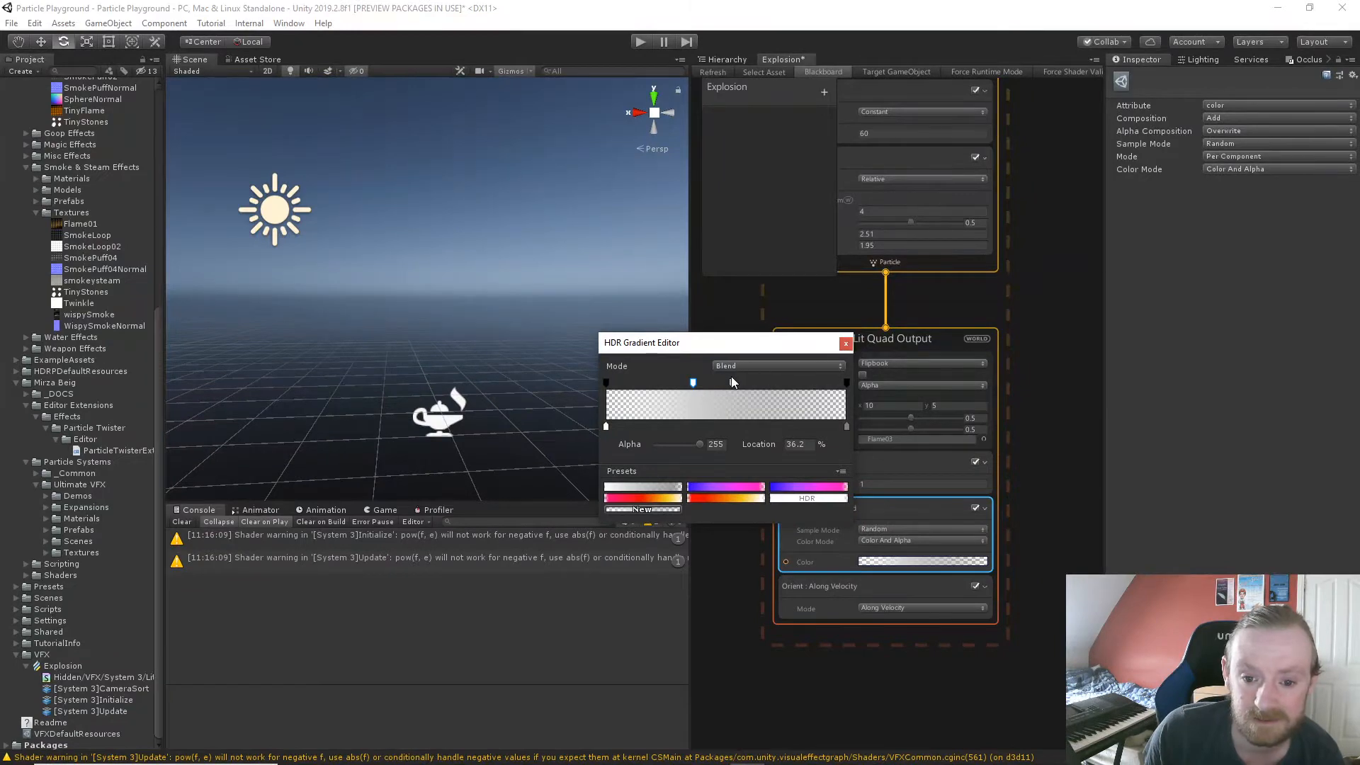
left_click(749, 367)
left_click(676, 363)
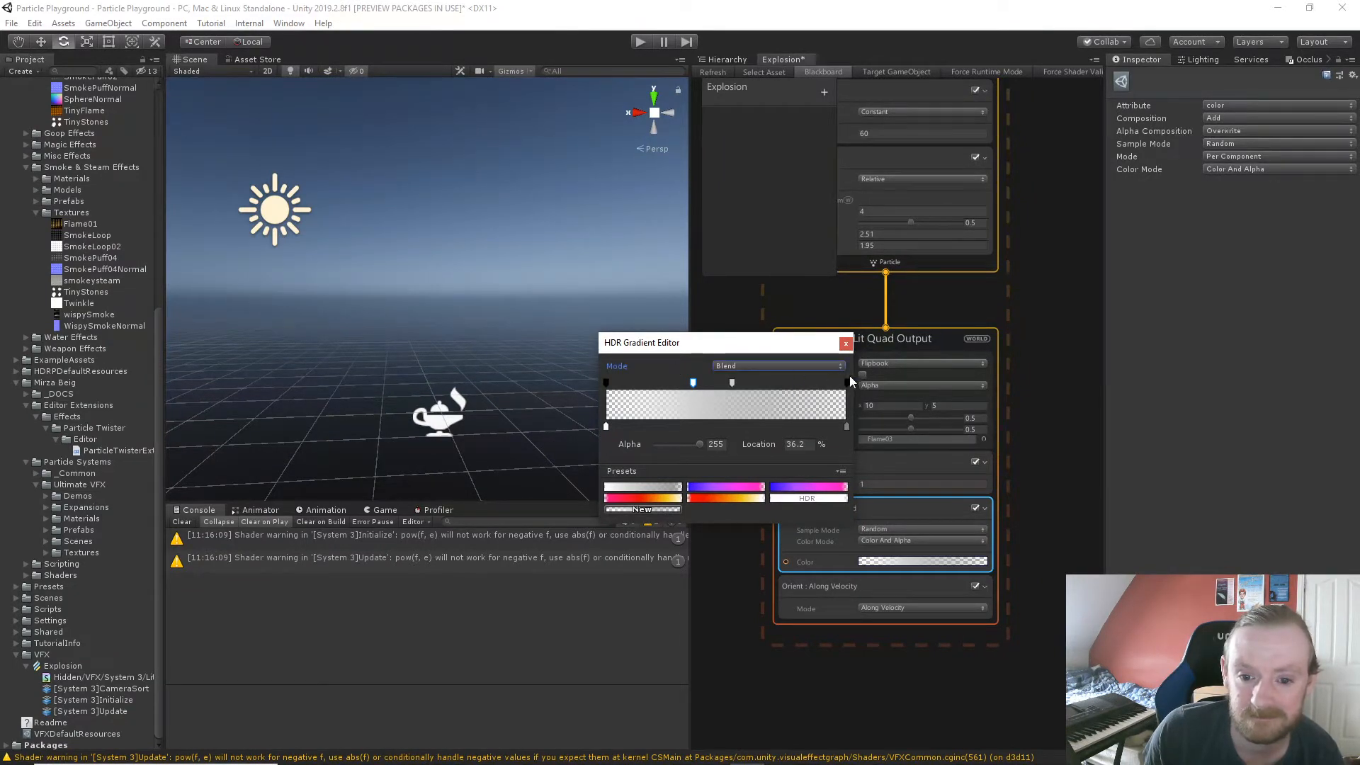
left_click_drag(848, 382, 738, 386)
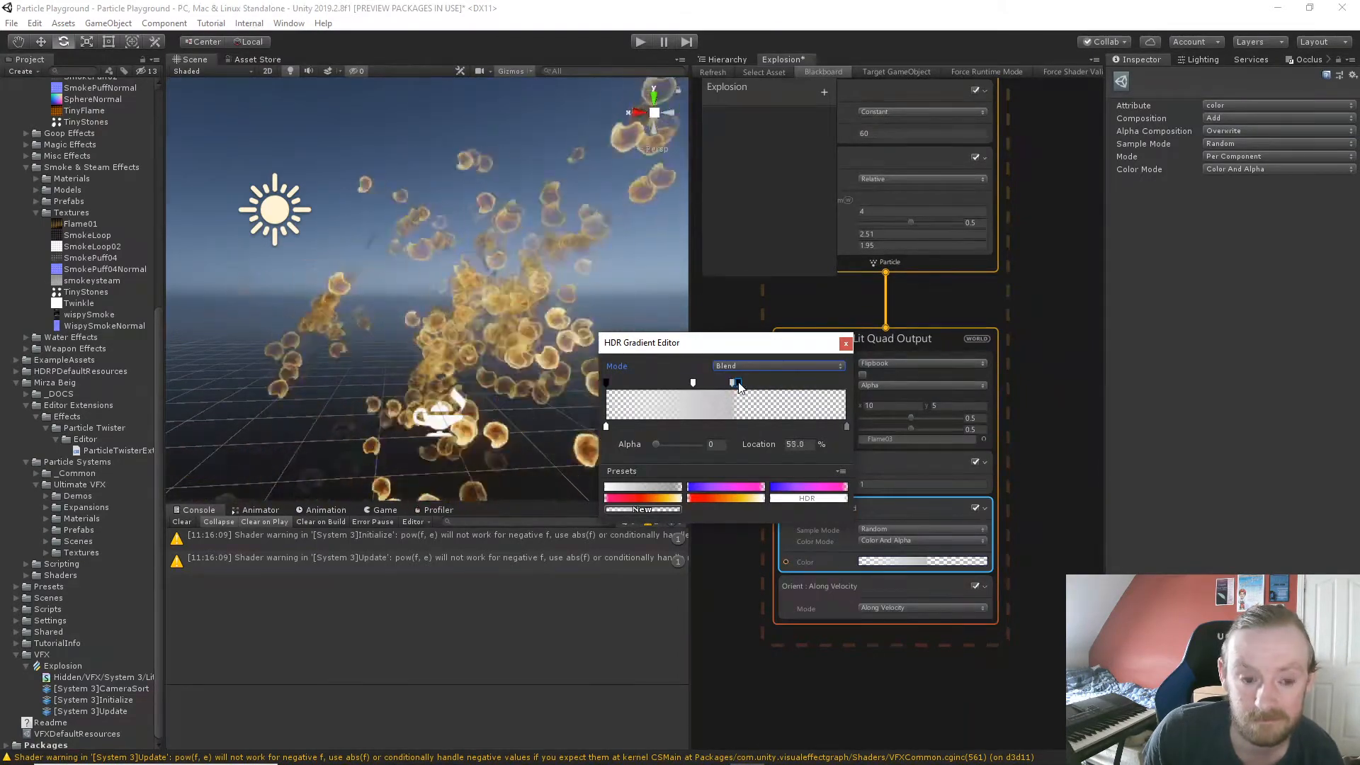
left_click(607, 384)
left_click_drag(610, 385, 686, 386)
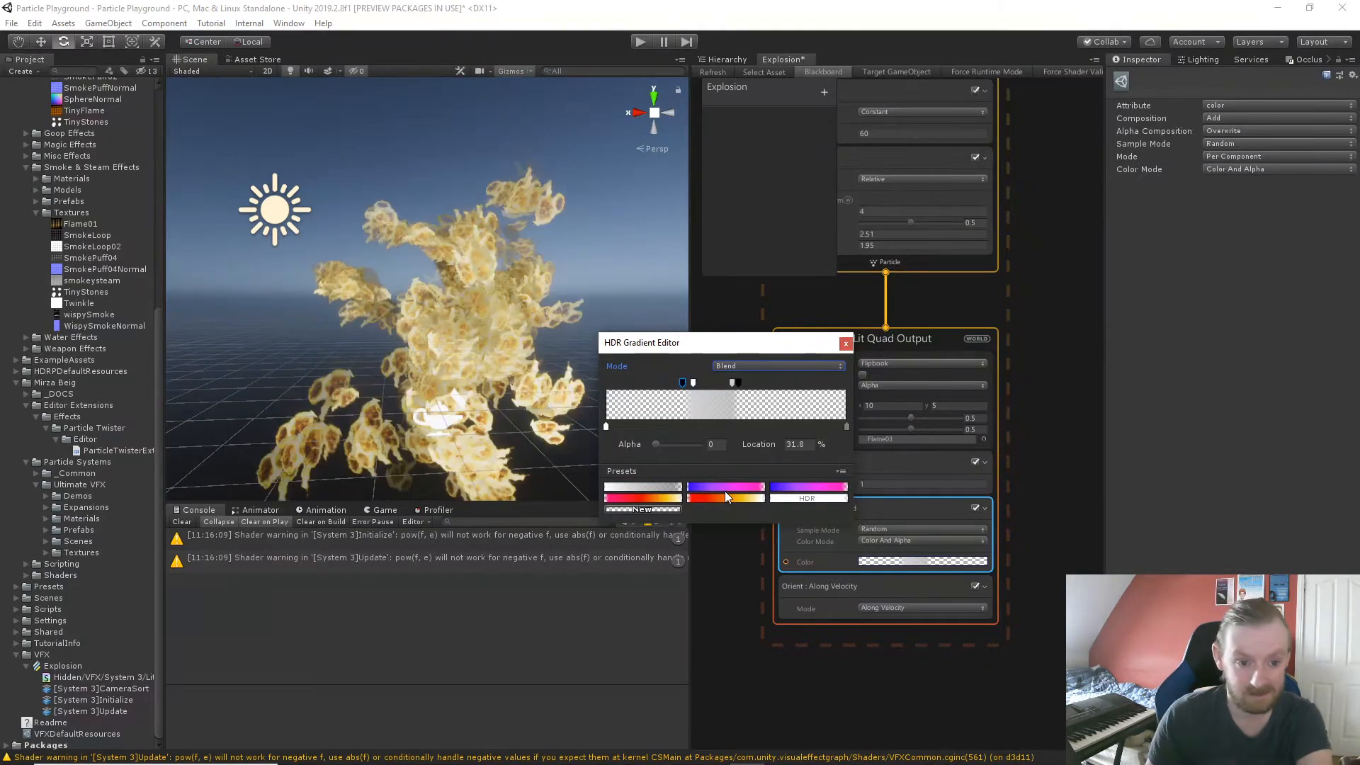
left_click(845, 344)
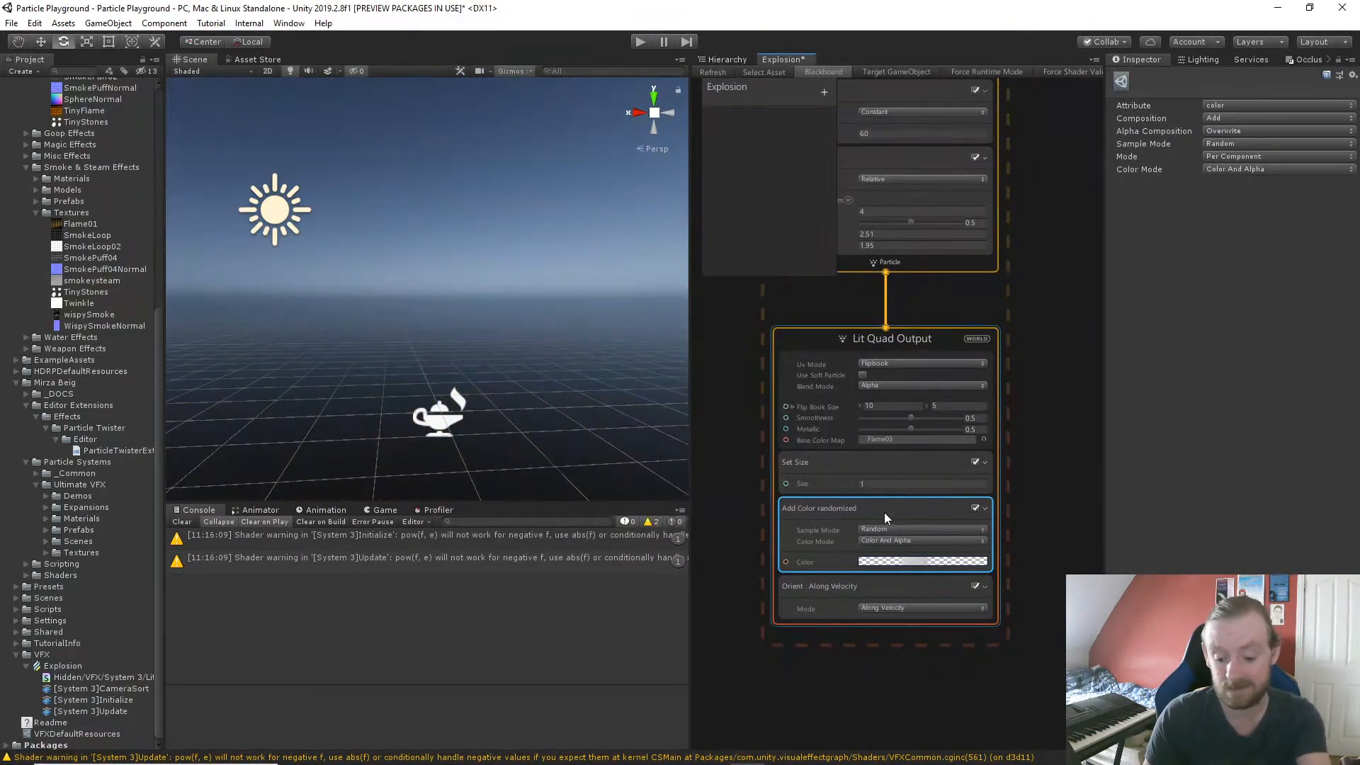
Delete the Add Color randomized block from Lit Quad Output and the disabled Add Color over Life block from Initialize.
key("Delete")
middle_click_drag(1035, 370, 1031, 608)
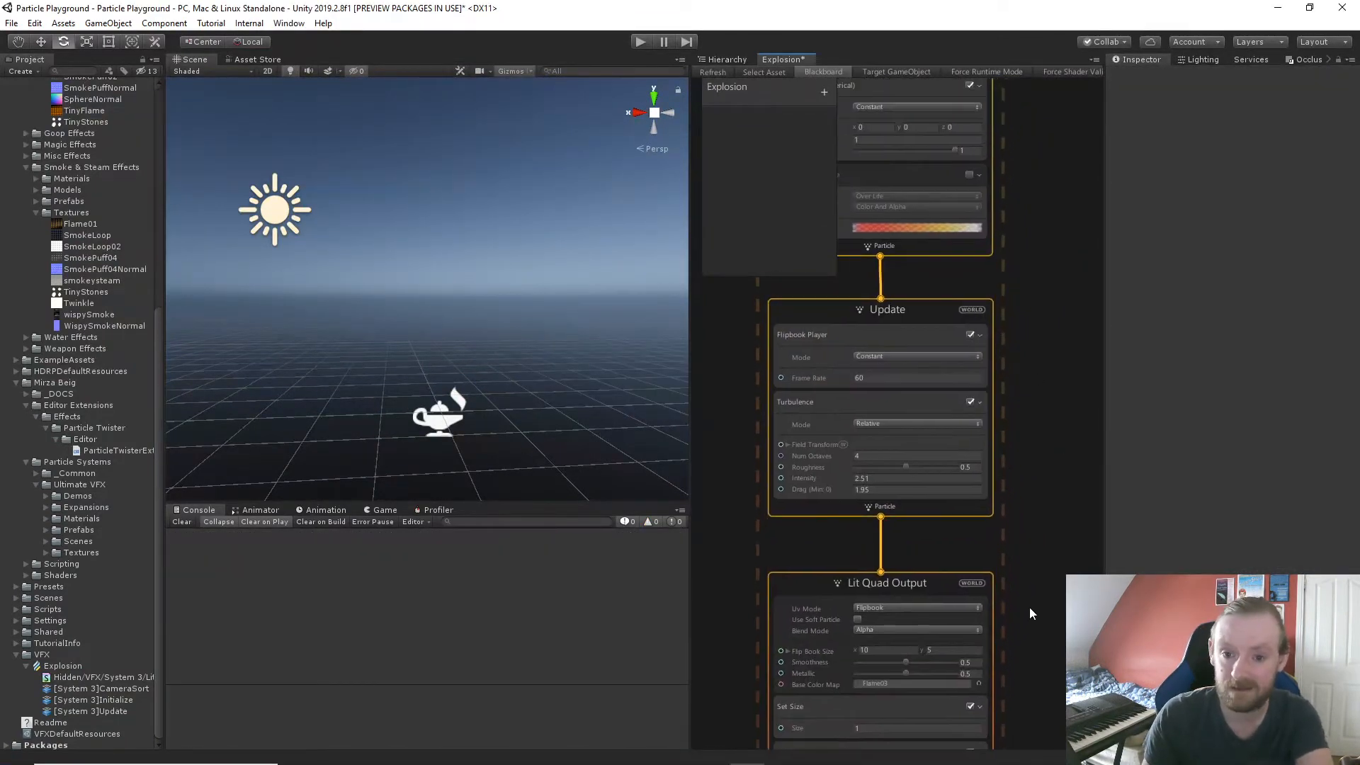
left_click(819, 353)
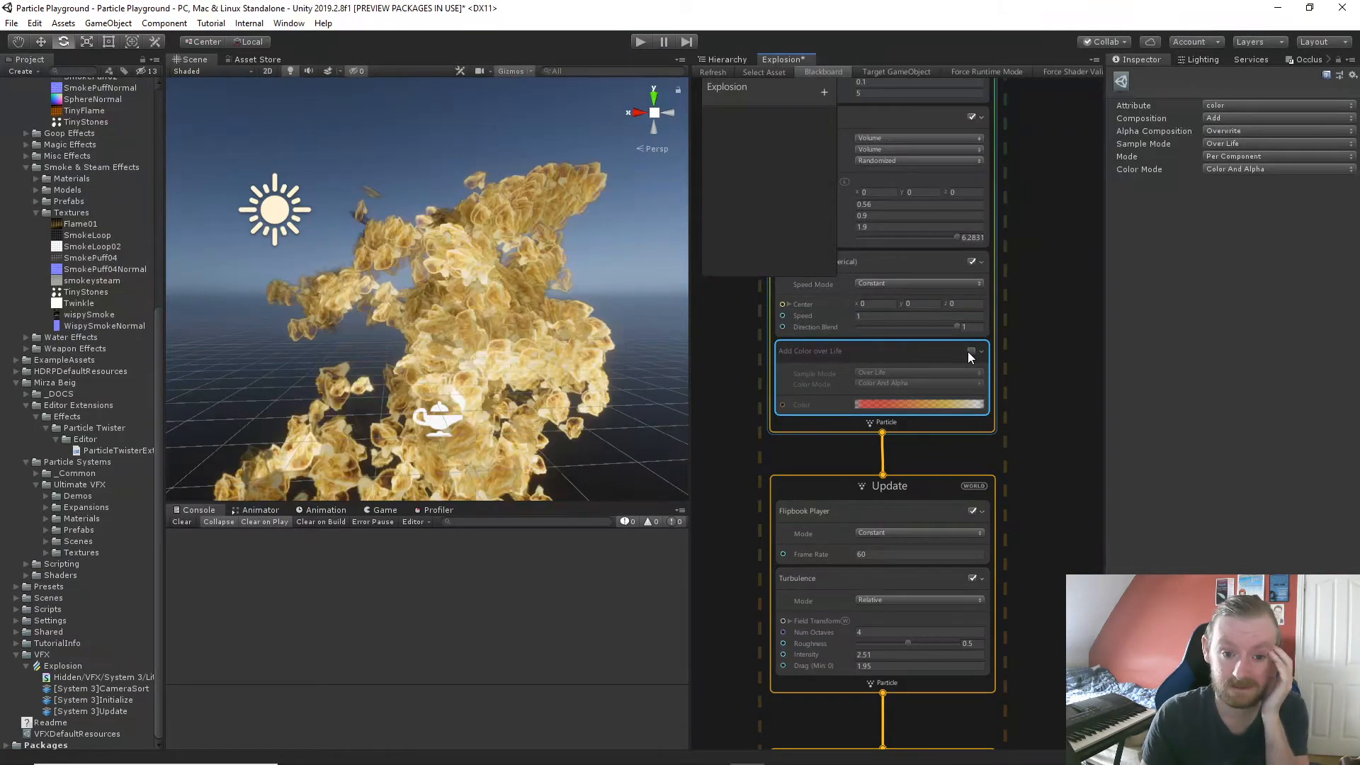
key("Delete")
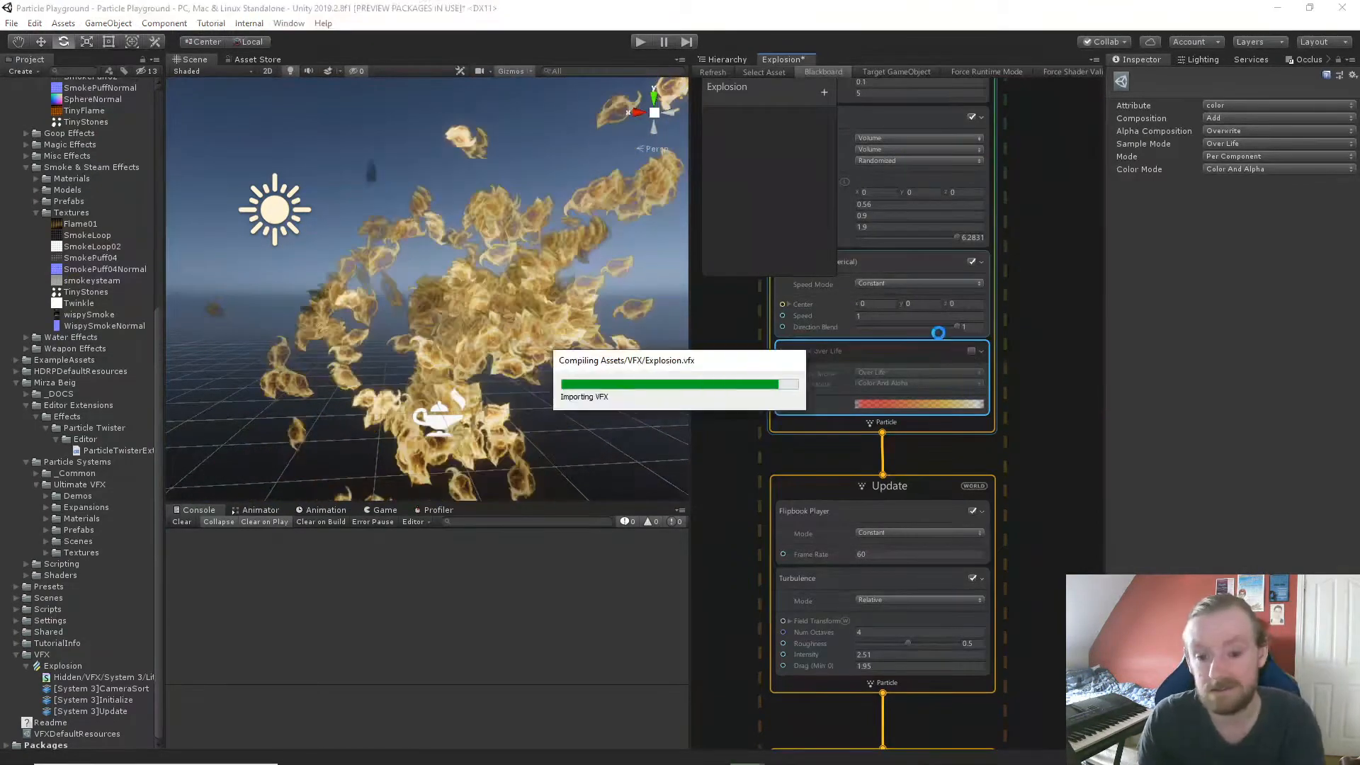
middle_click_drag(957, 384, 966, 492)
middle_click_drag(948, 258, 965, 352)
left_click(946, 193)
key("space")
type("o")
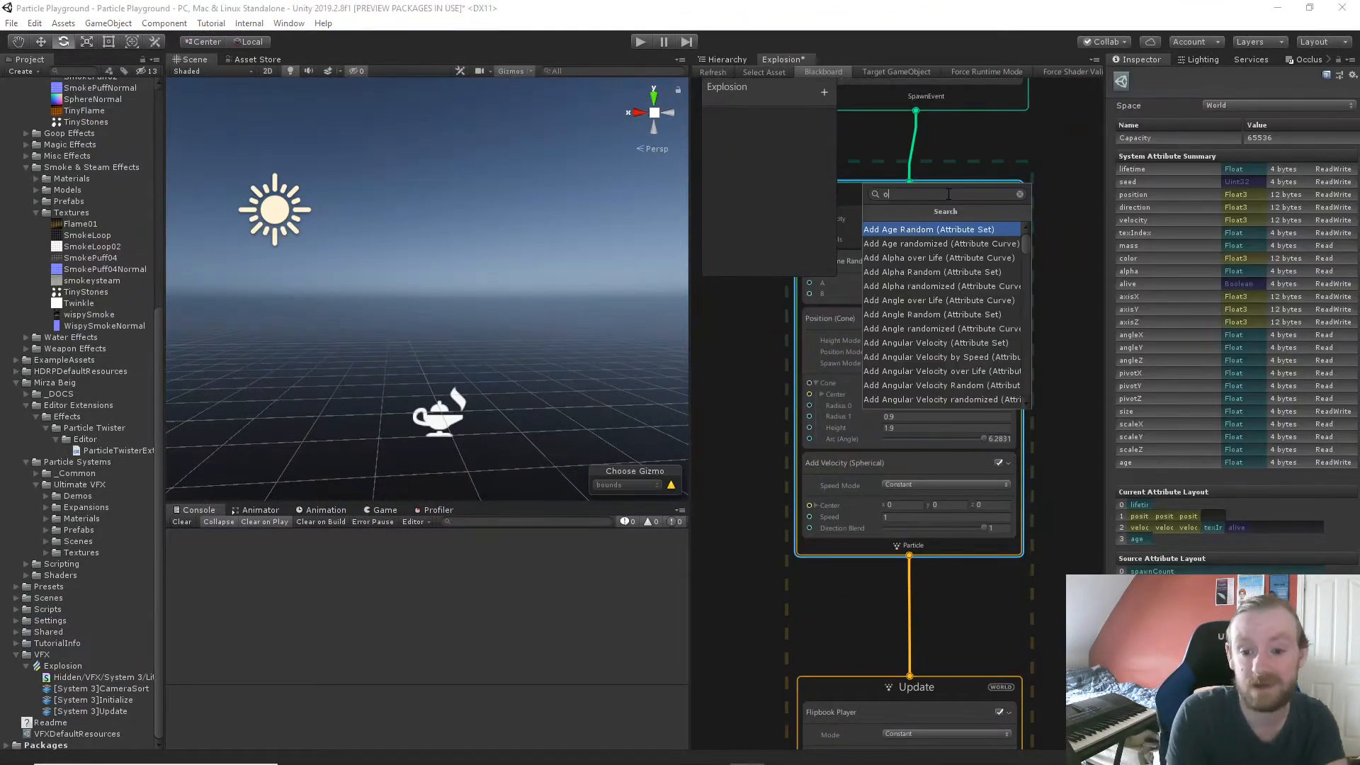
type("ra")
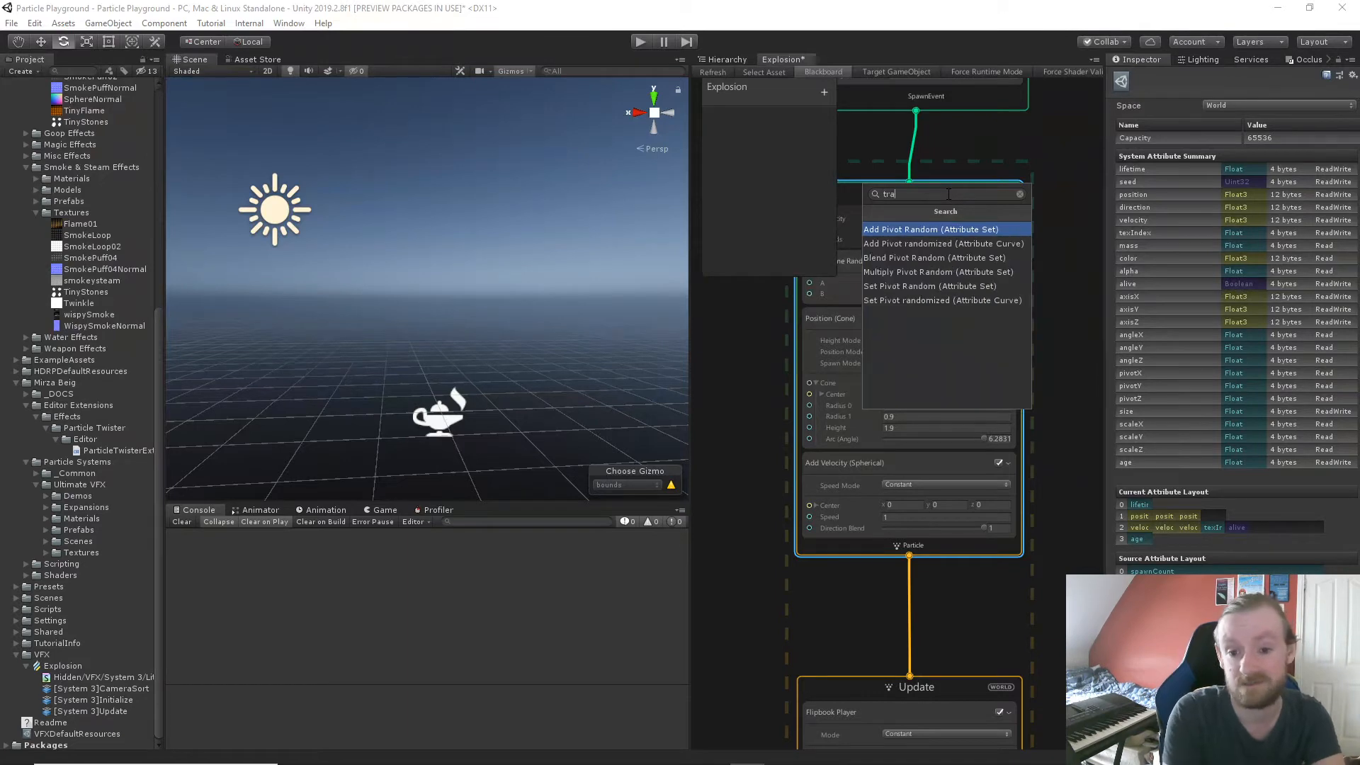
key("BackSpace")
key("BackSpace")
key("BackSpace")
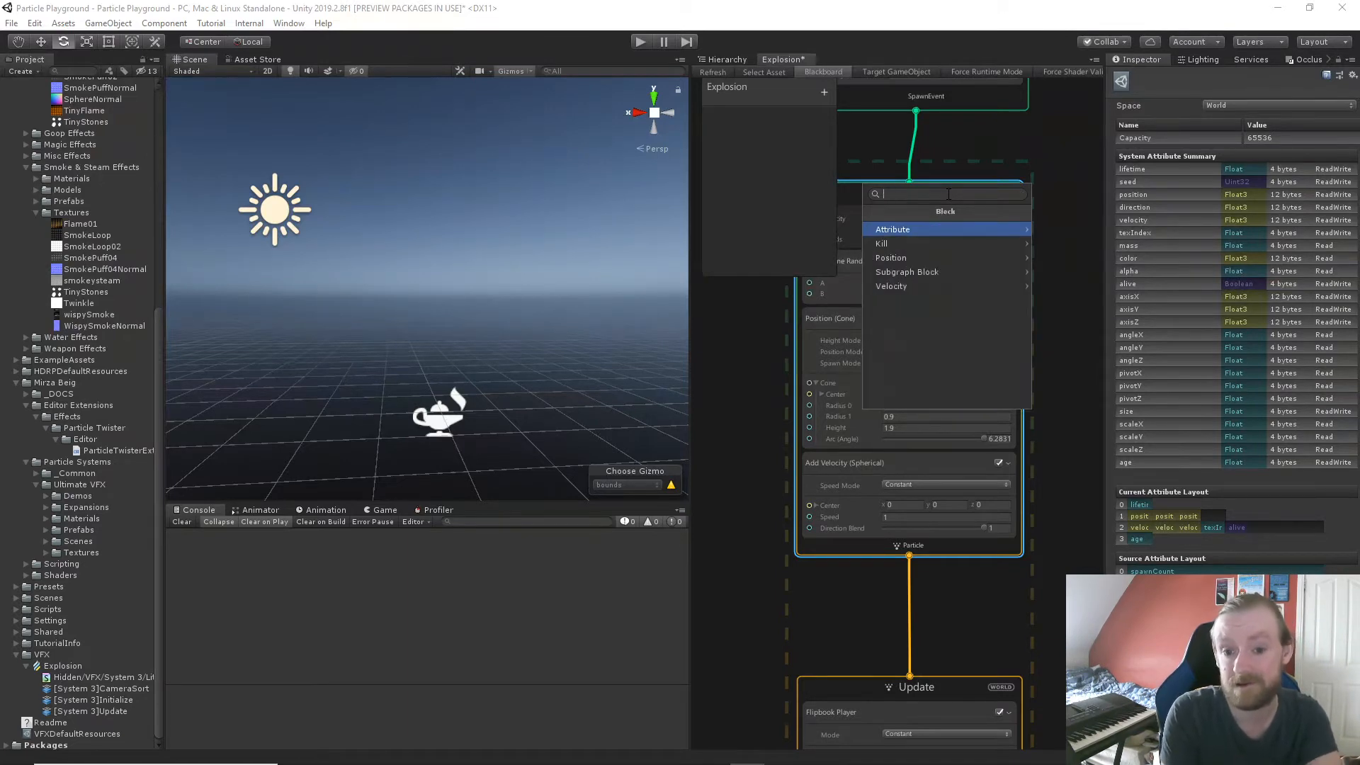
key("Escape")
Add an Add Alpha (Attribute Set) block to the Update context.
middle_click_drag(939, 649, 898, 310)
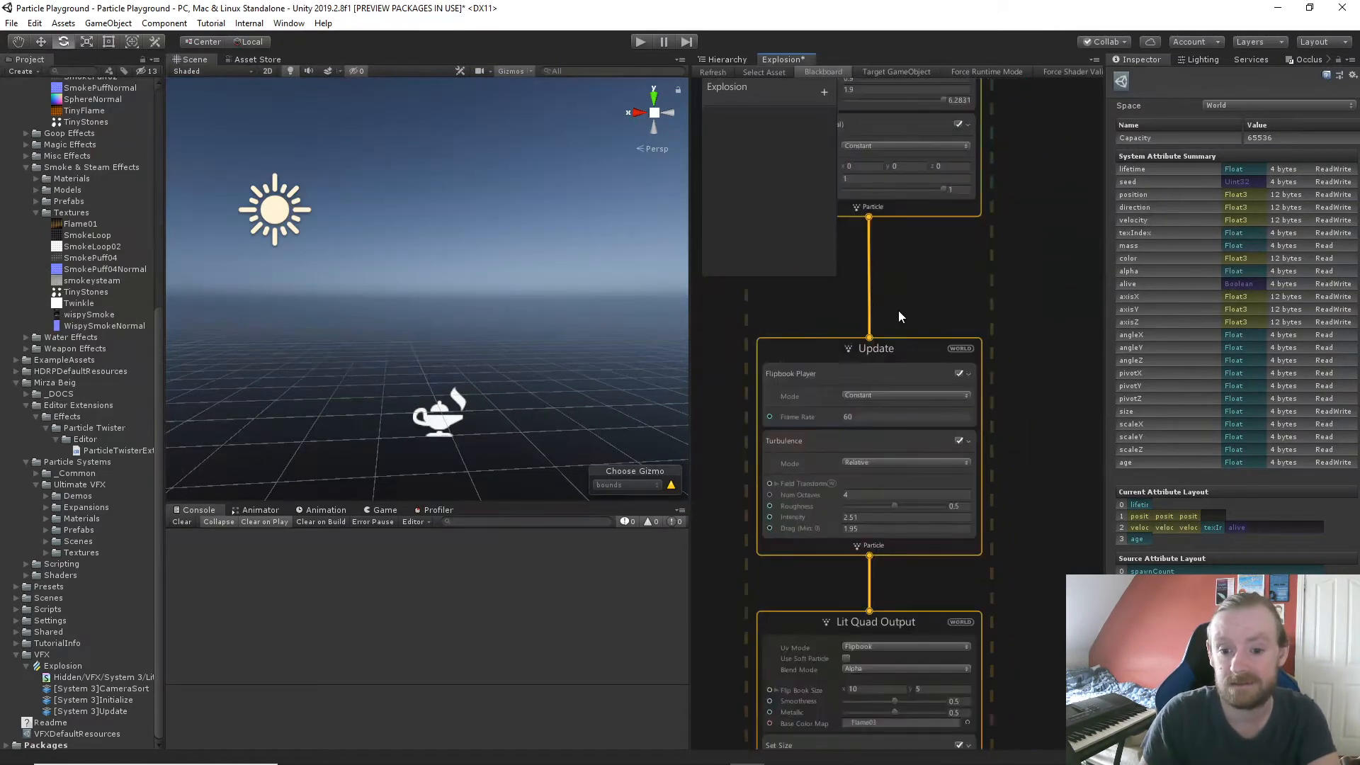
left_click(894, 333)
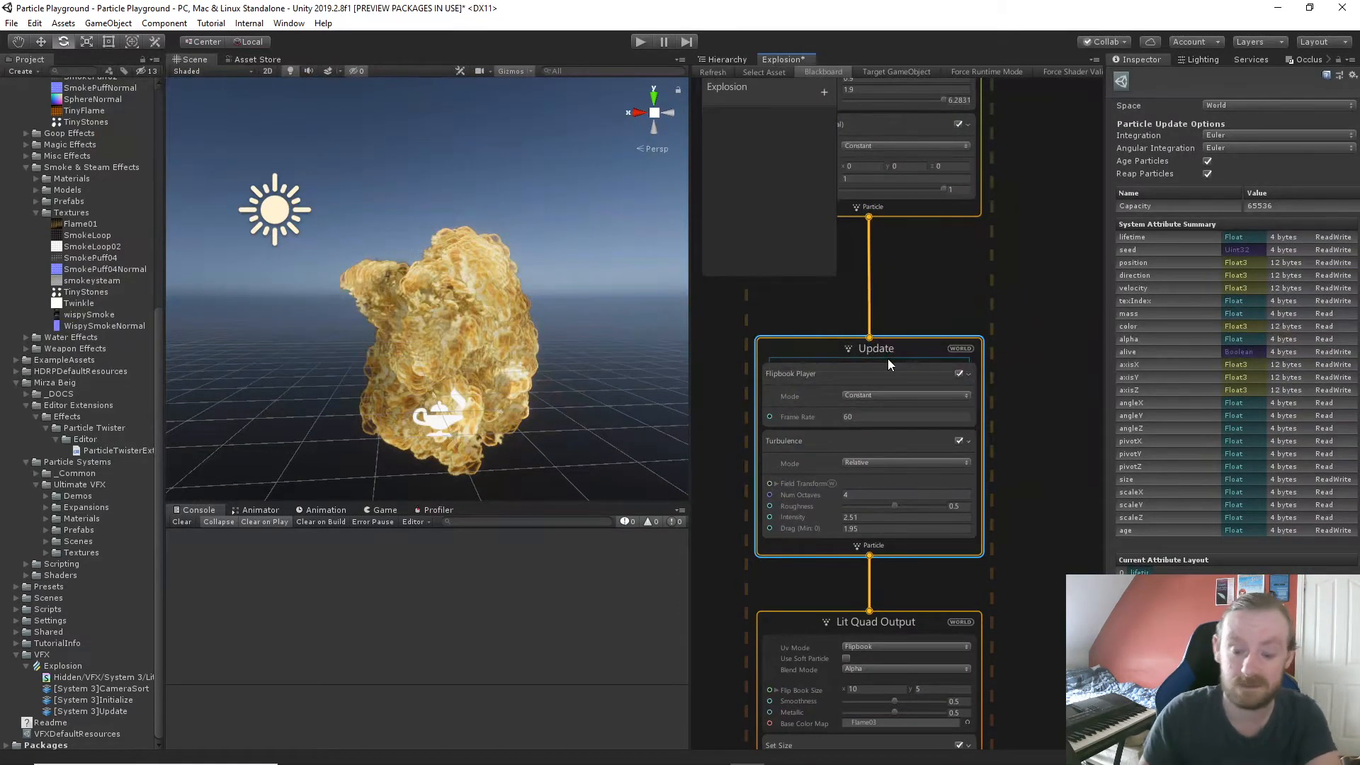
key("space")
type("op")
key("BackSpace")
key("BackSpace")
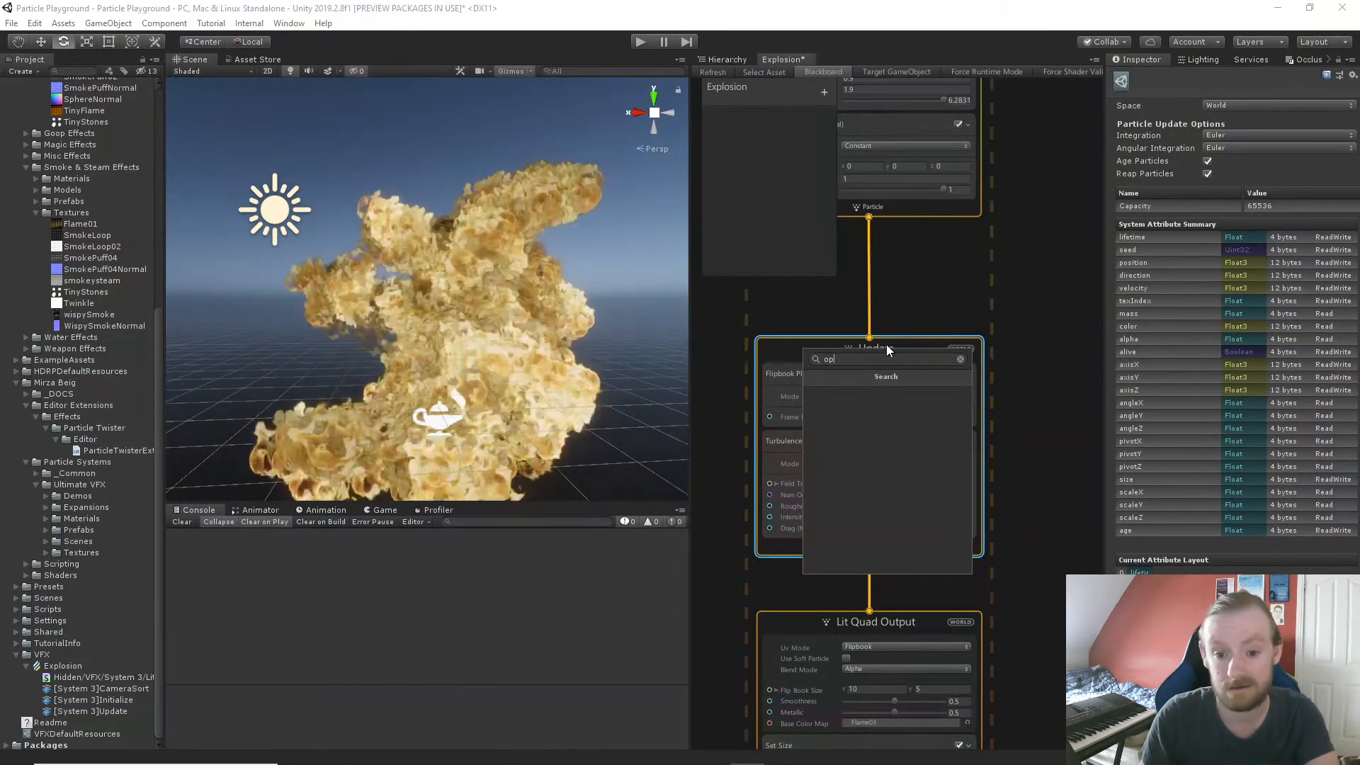
type("tra")
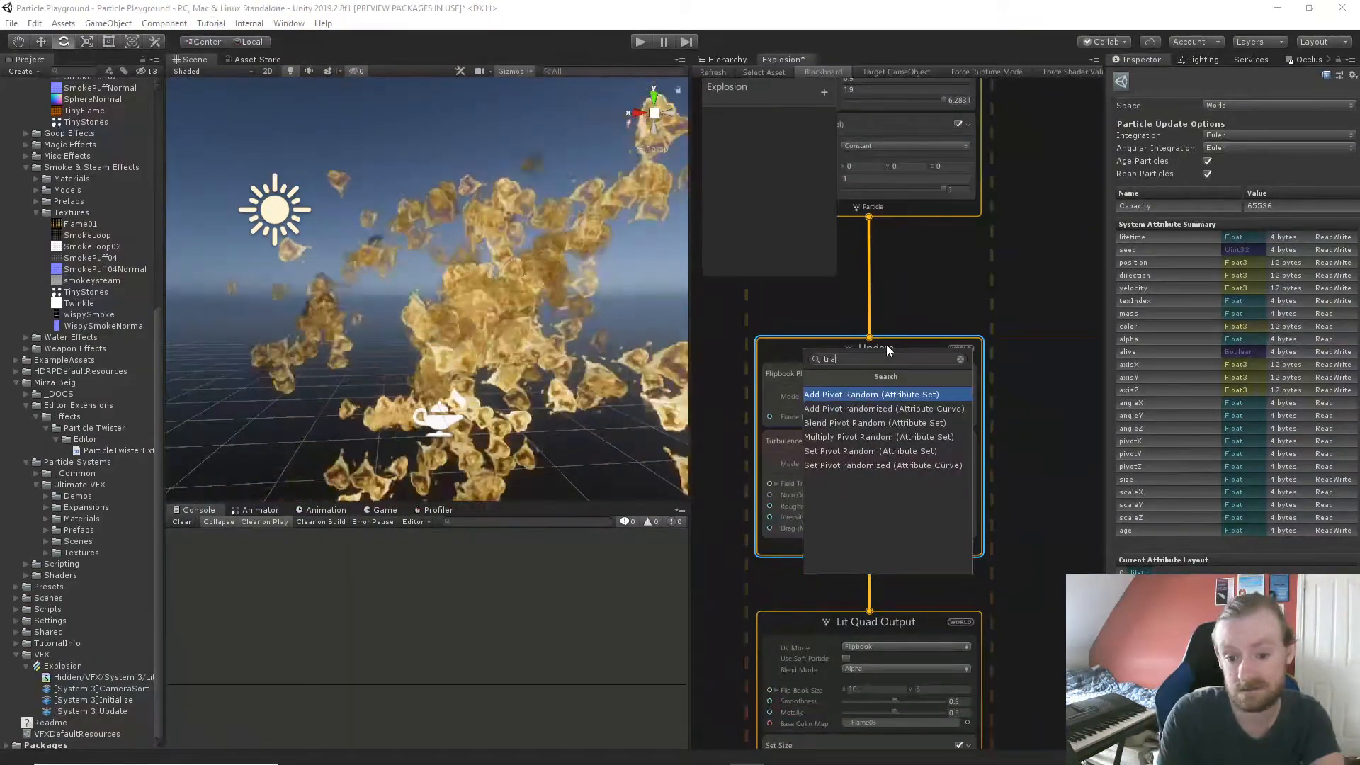
key("BackSpace")
key("BackSpace")
key("BackSpace")
type("alp")
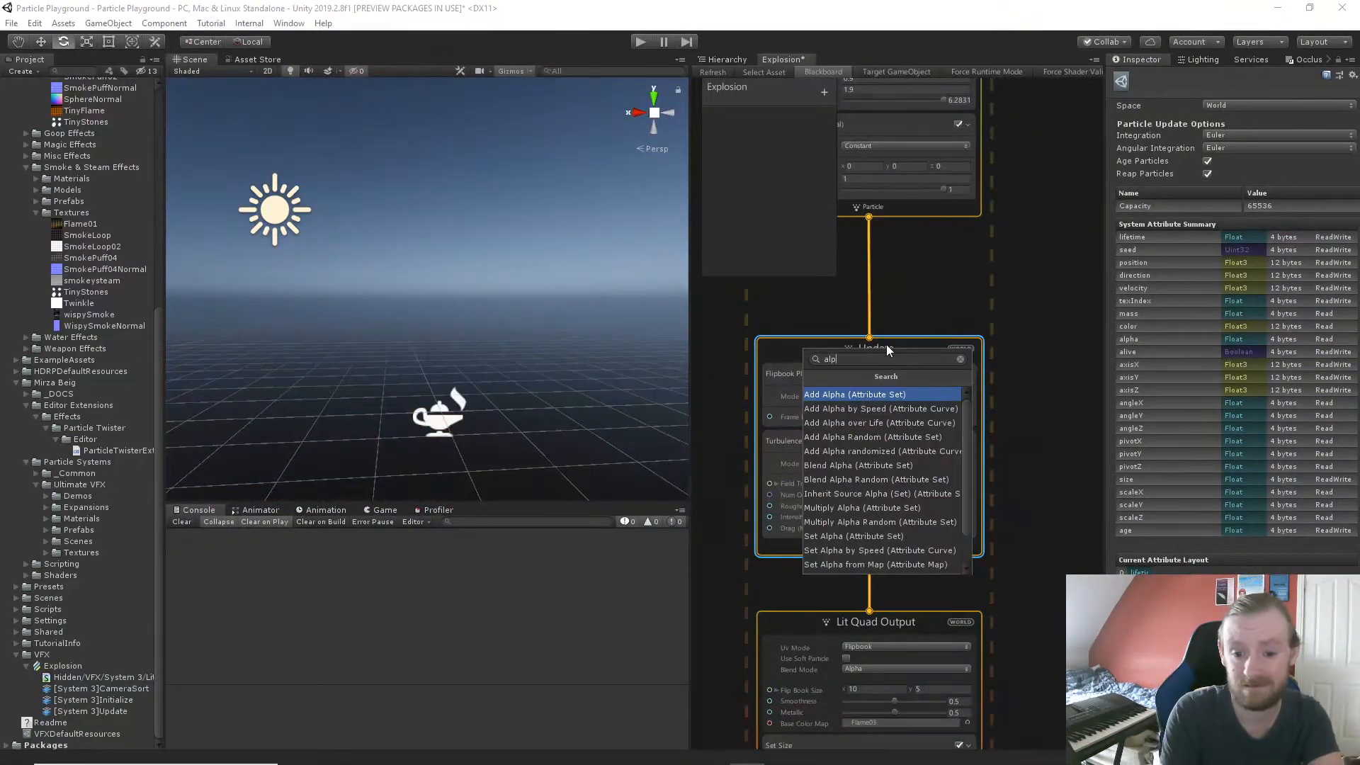
key("Return")
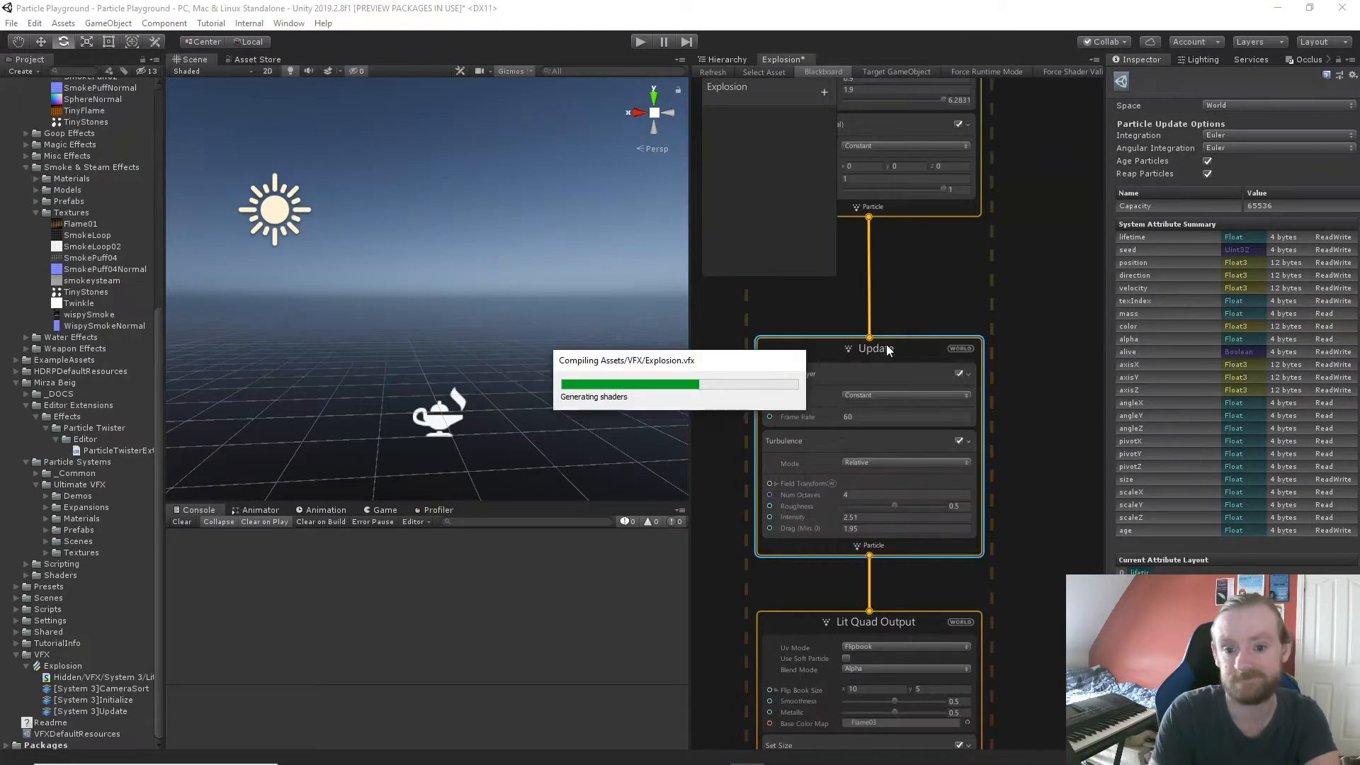
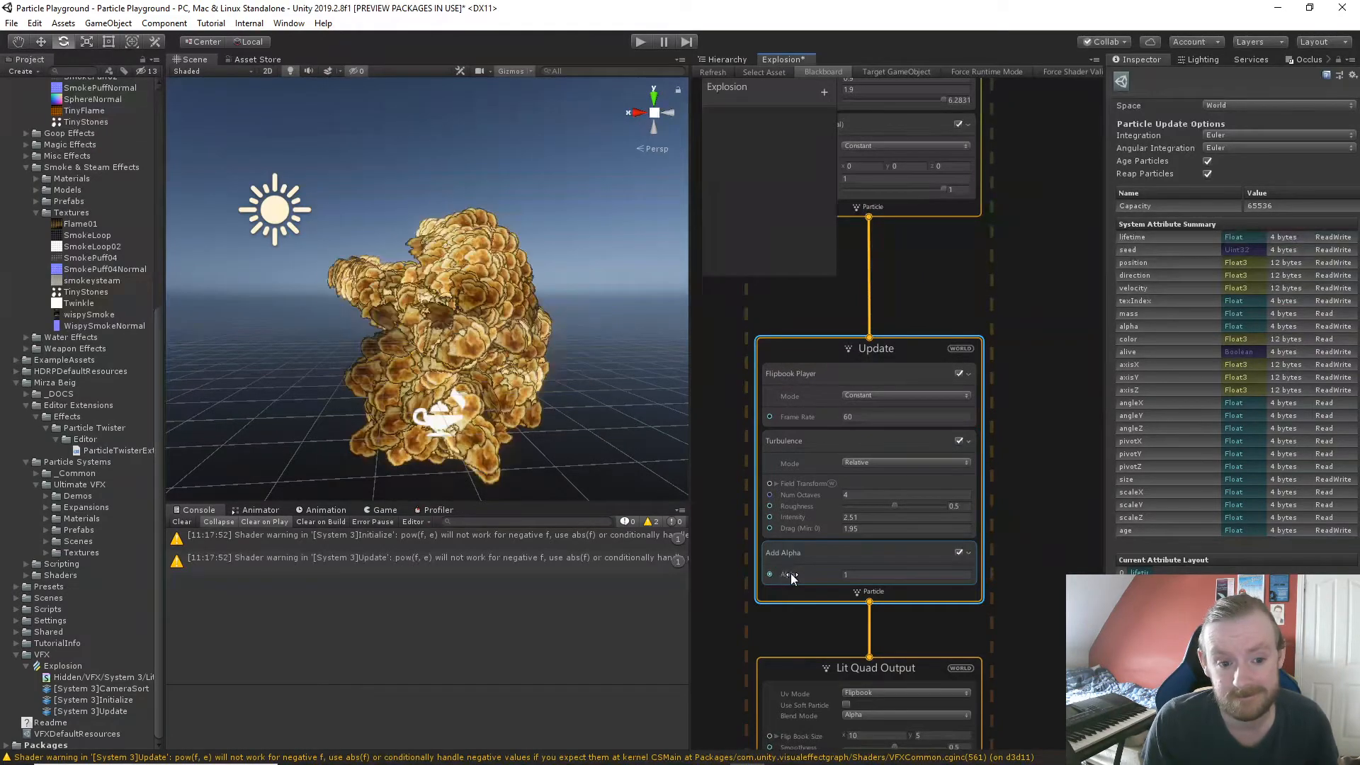
Set the Add Alpha block's alpha to 0 in the Update context and delete the block.
left_click_drag(792, 573, 746, 576)
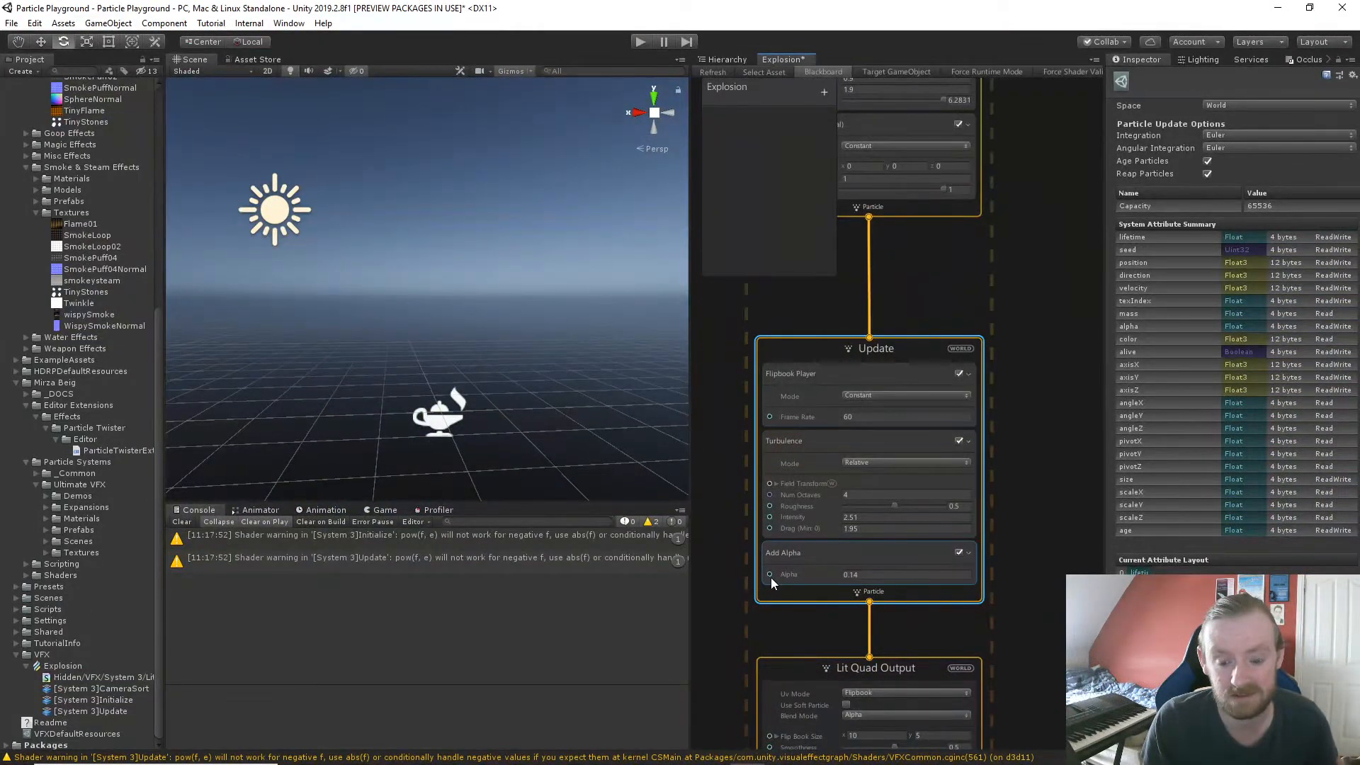
left_click(878, 574)
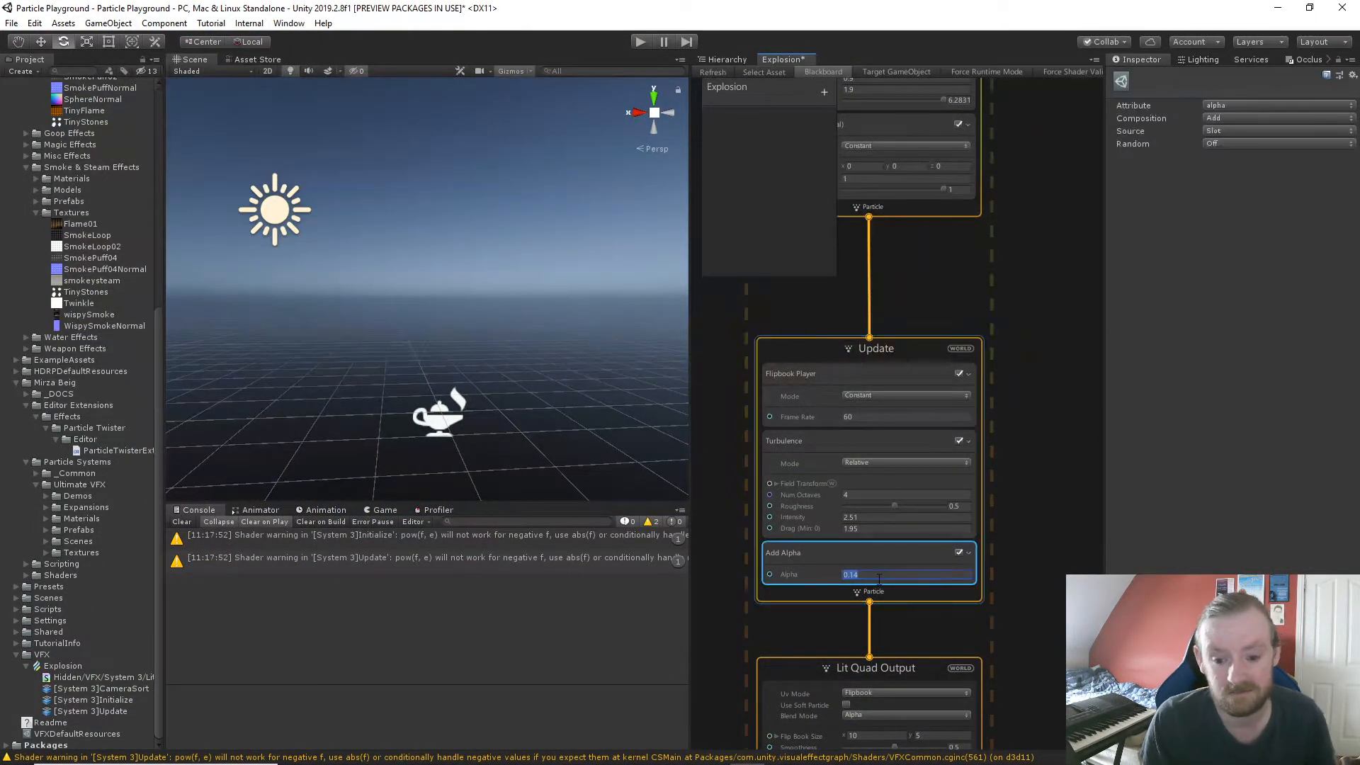
type("0")
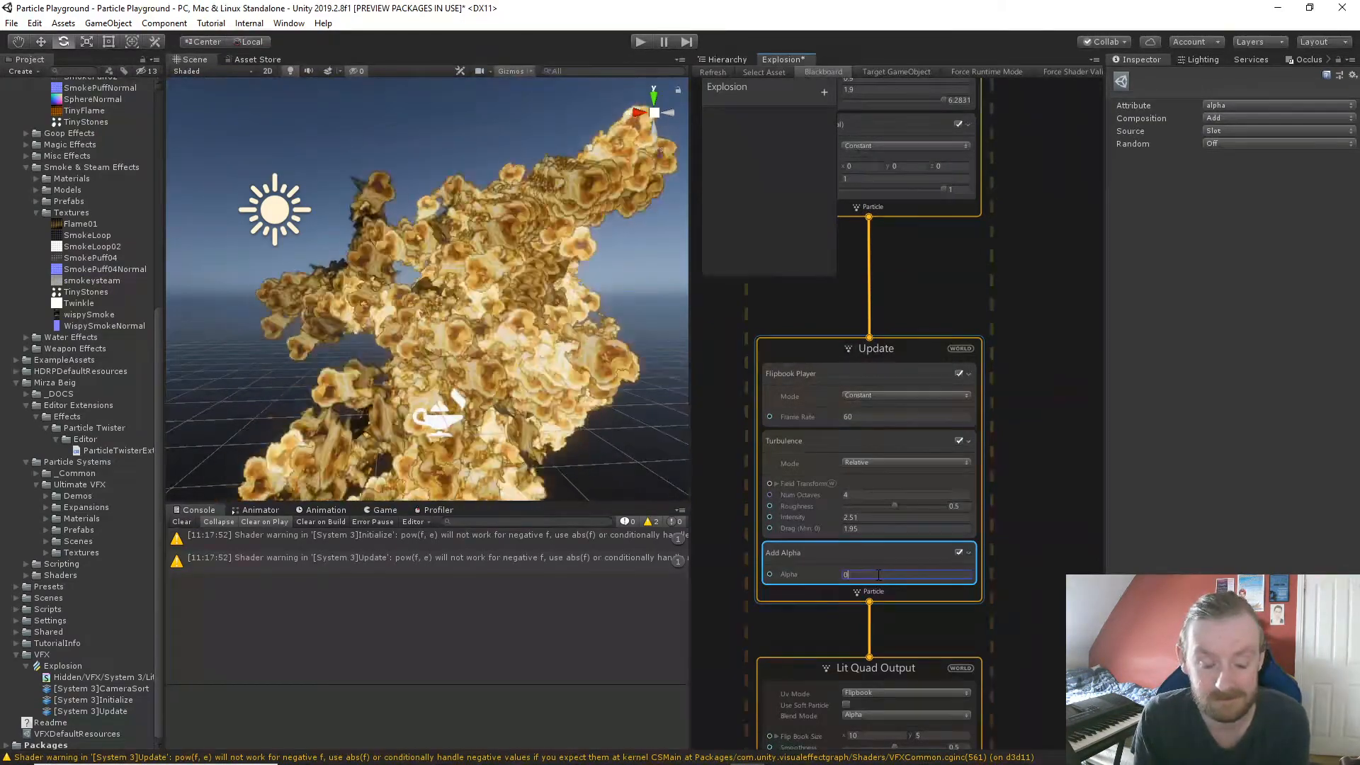
left_click(866, 560)
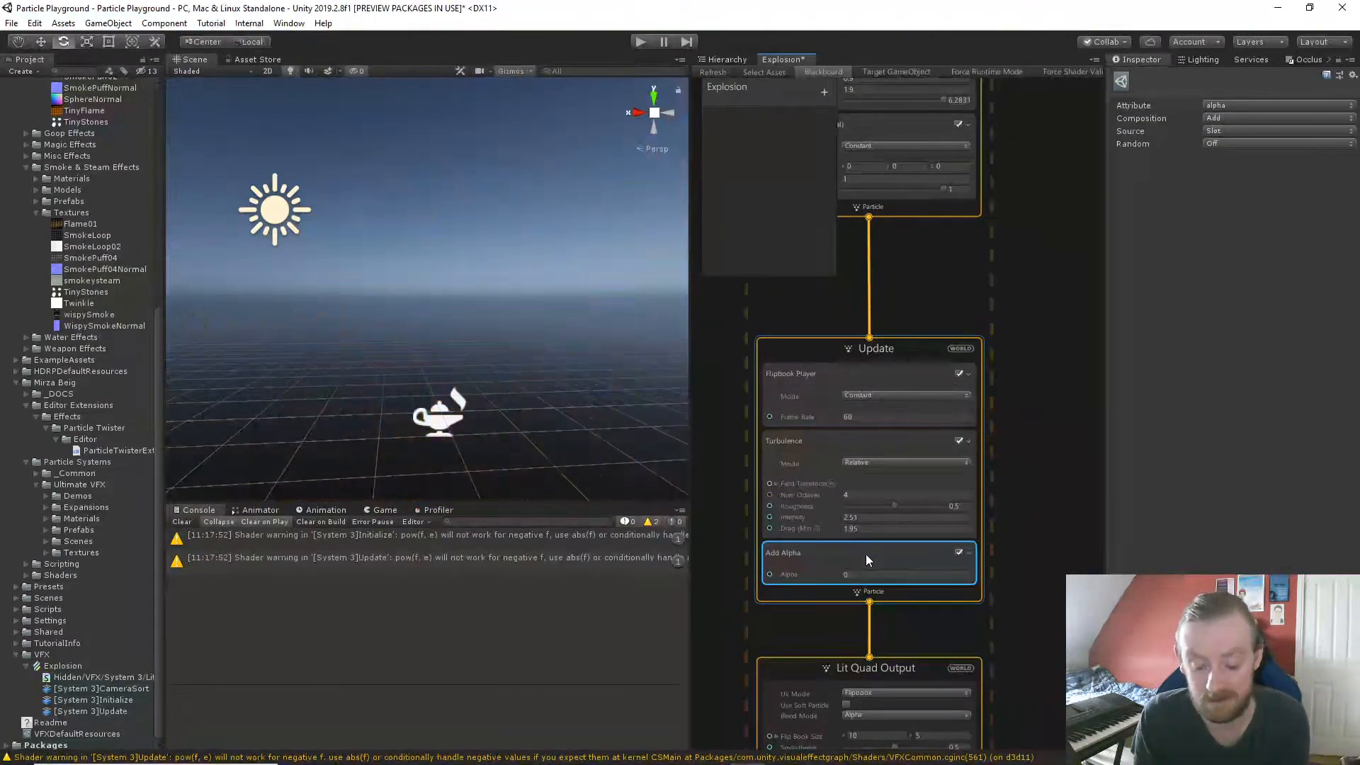
key("Delete")
Add an Add Alpha over Life (Attribute Curve) block to the Initialize context.
middle_click_drag(1007, 416, 1047, 728)
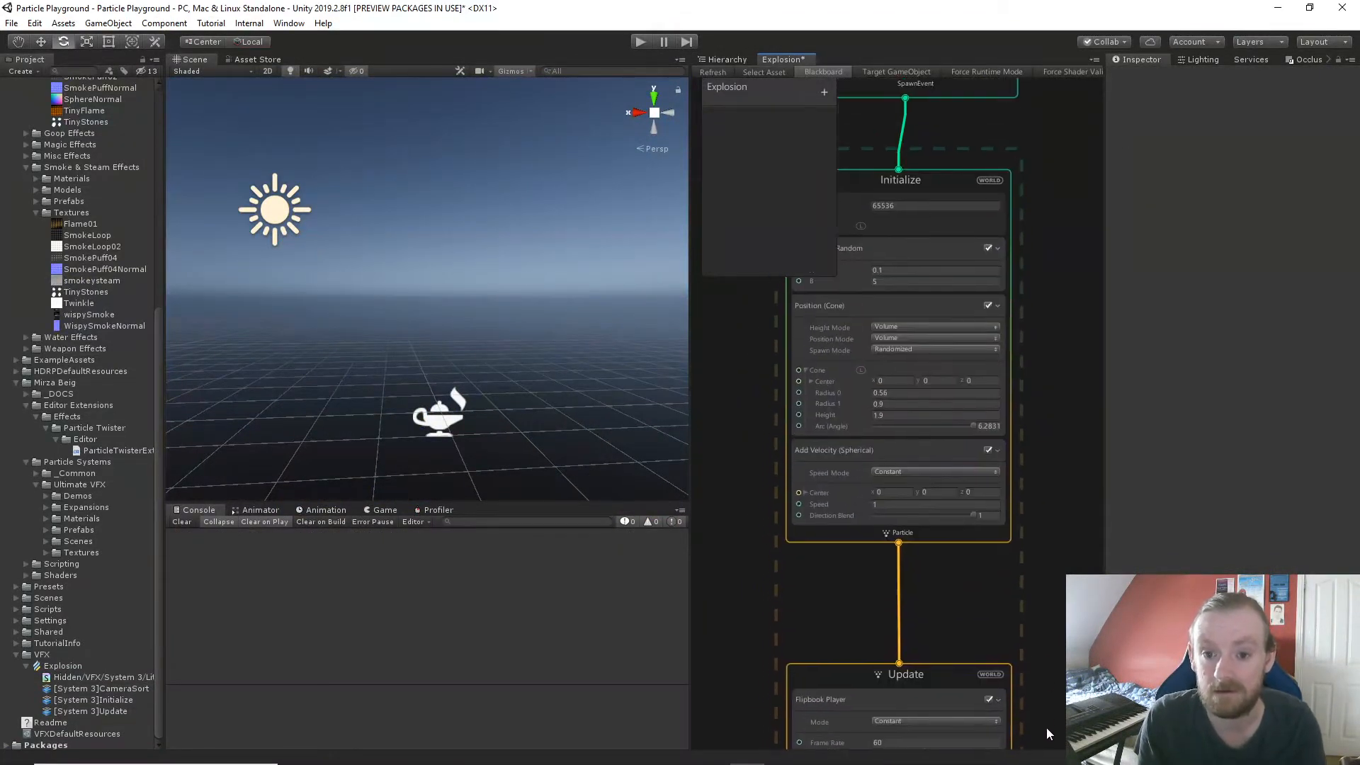
left_click(947, 244)
key("space")
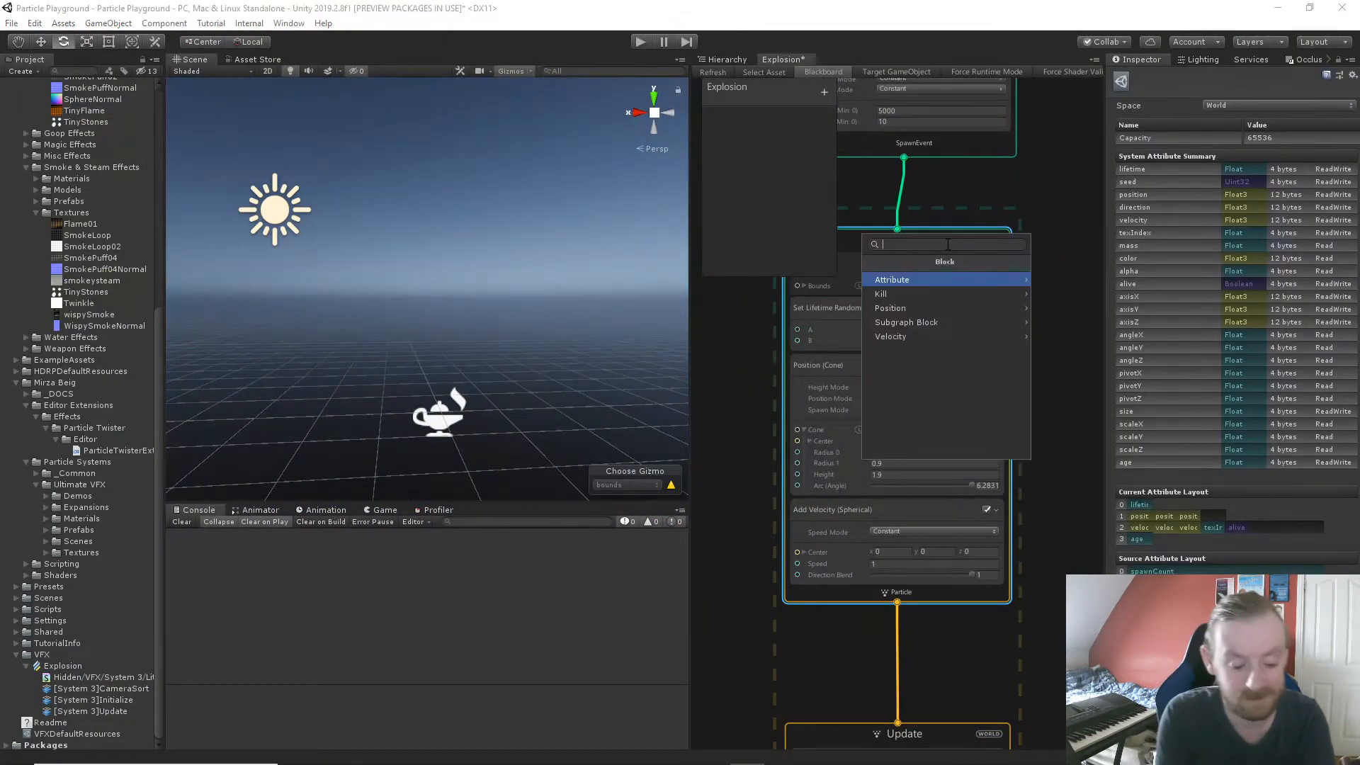
type("alp")
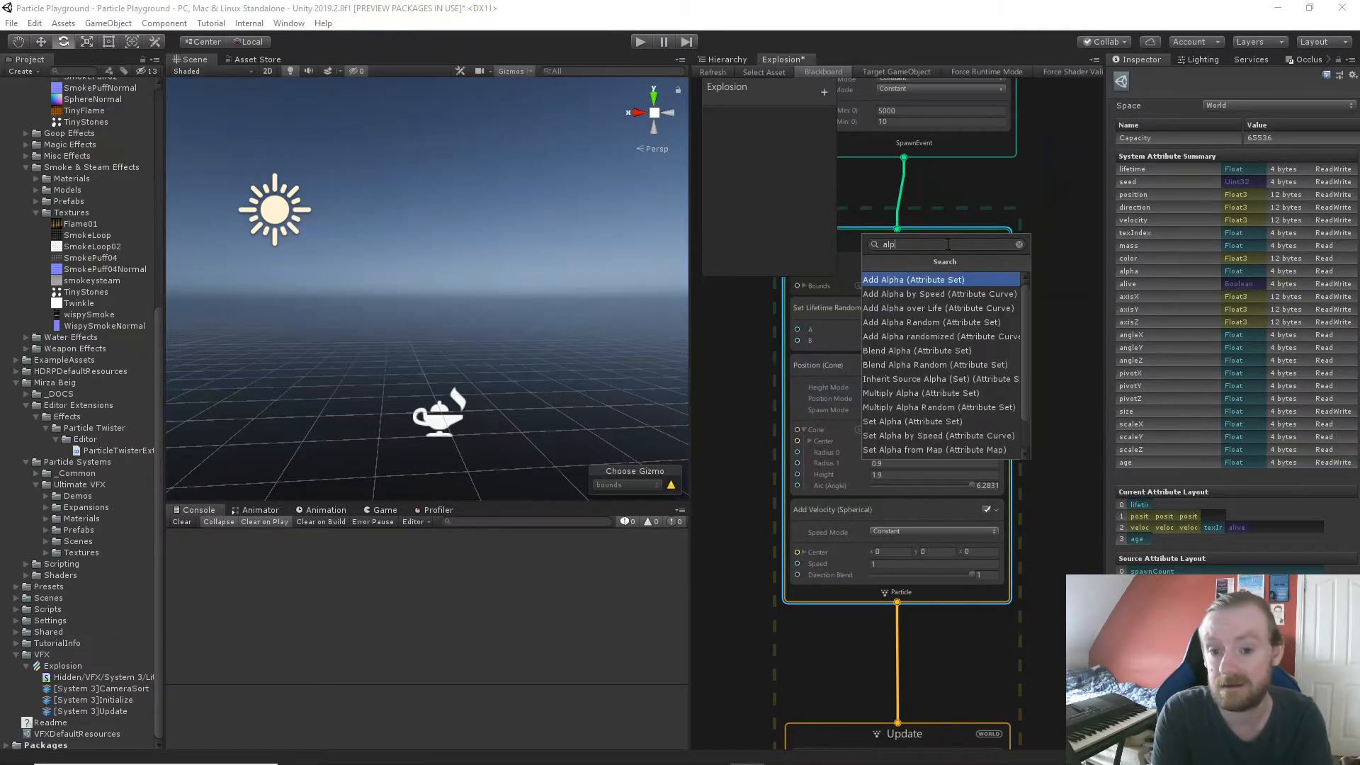
key("Down")
key("Down")
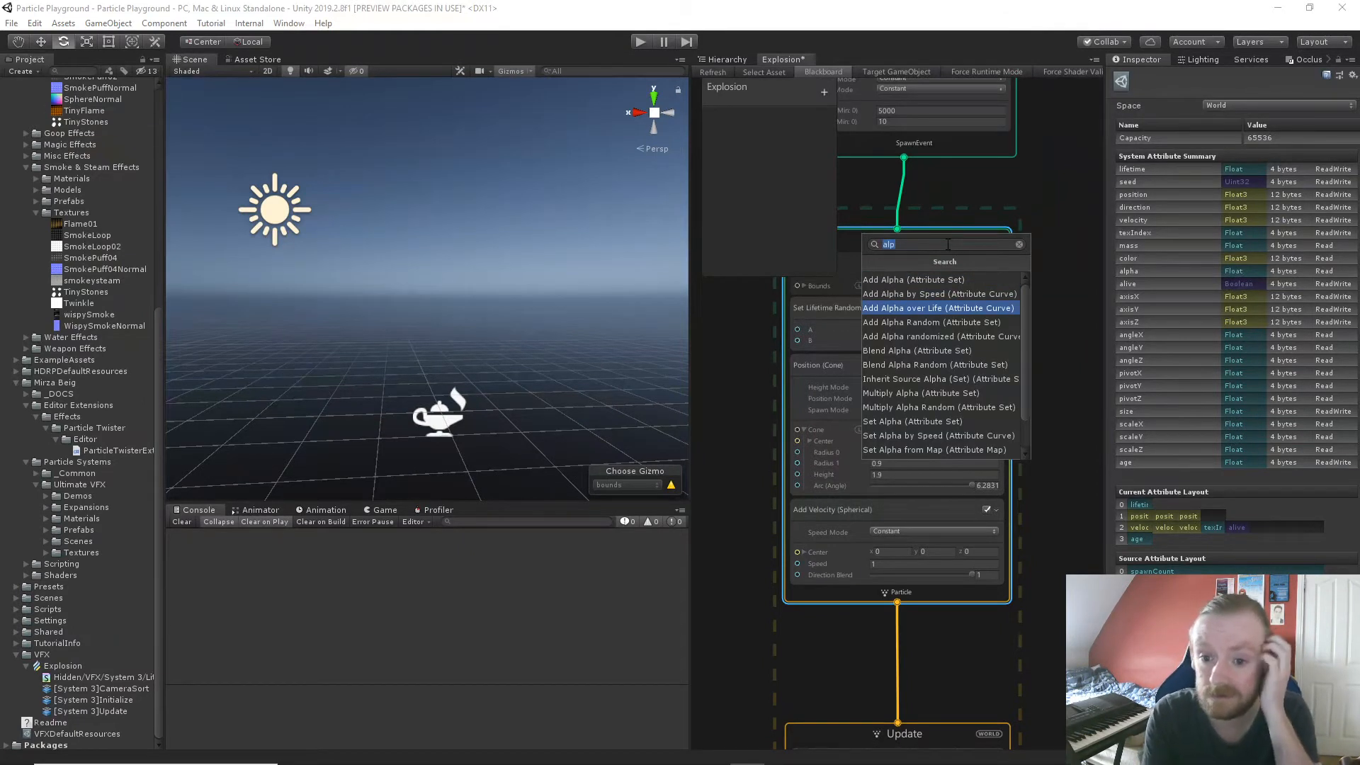
key("Return")
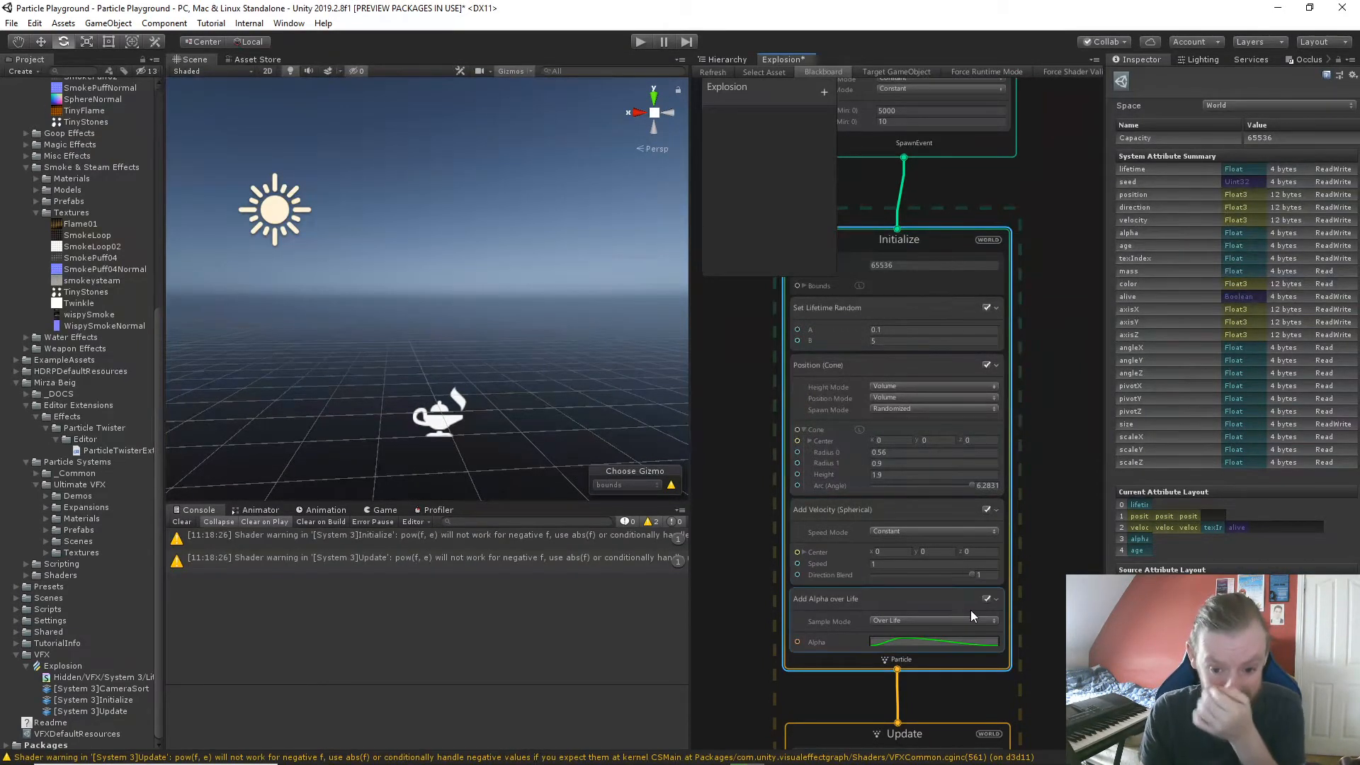
Open the Add Alpha over Life curve and move its end key to about time 5.06 and value 0.01.
middle_click_drag(1064, 587, 1029, 469)
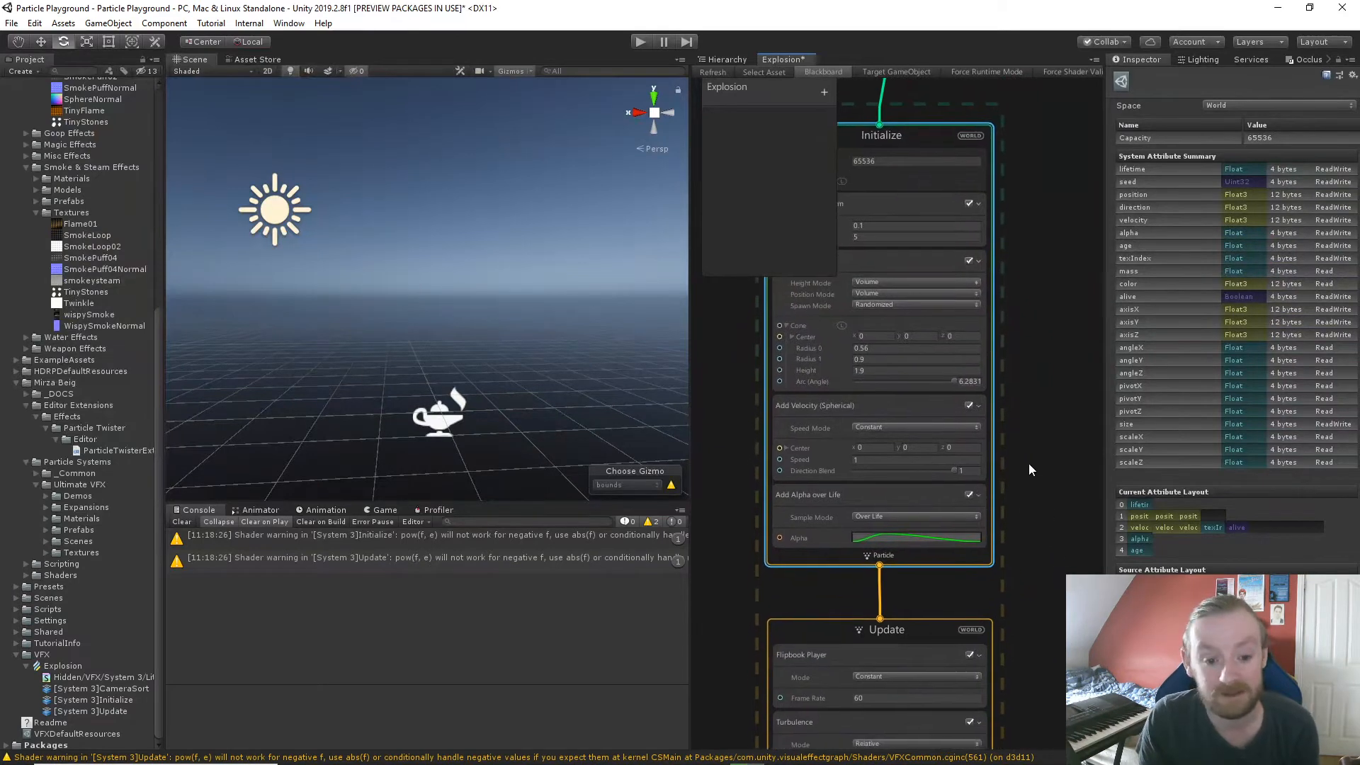
left_click(955, 537)
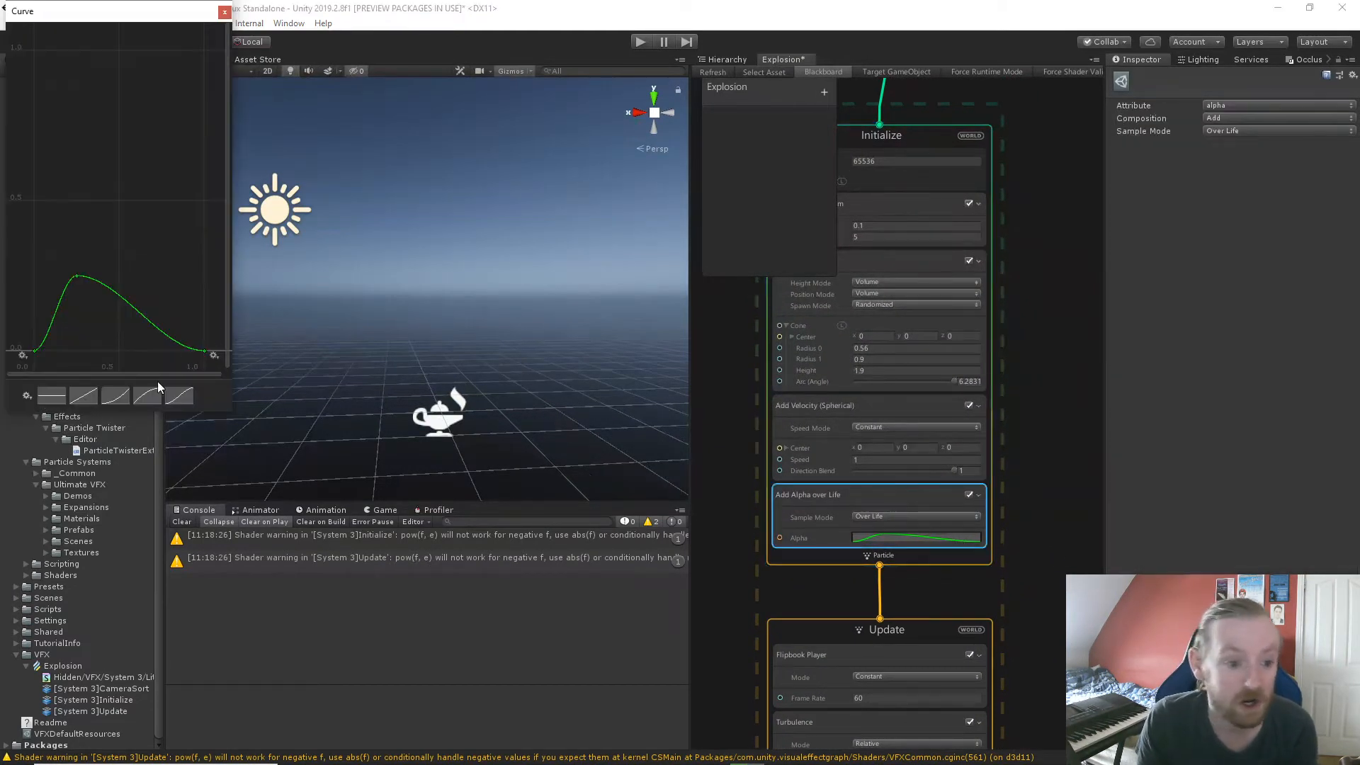
scroll(197, 357, "down", 5)
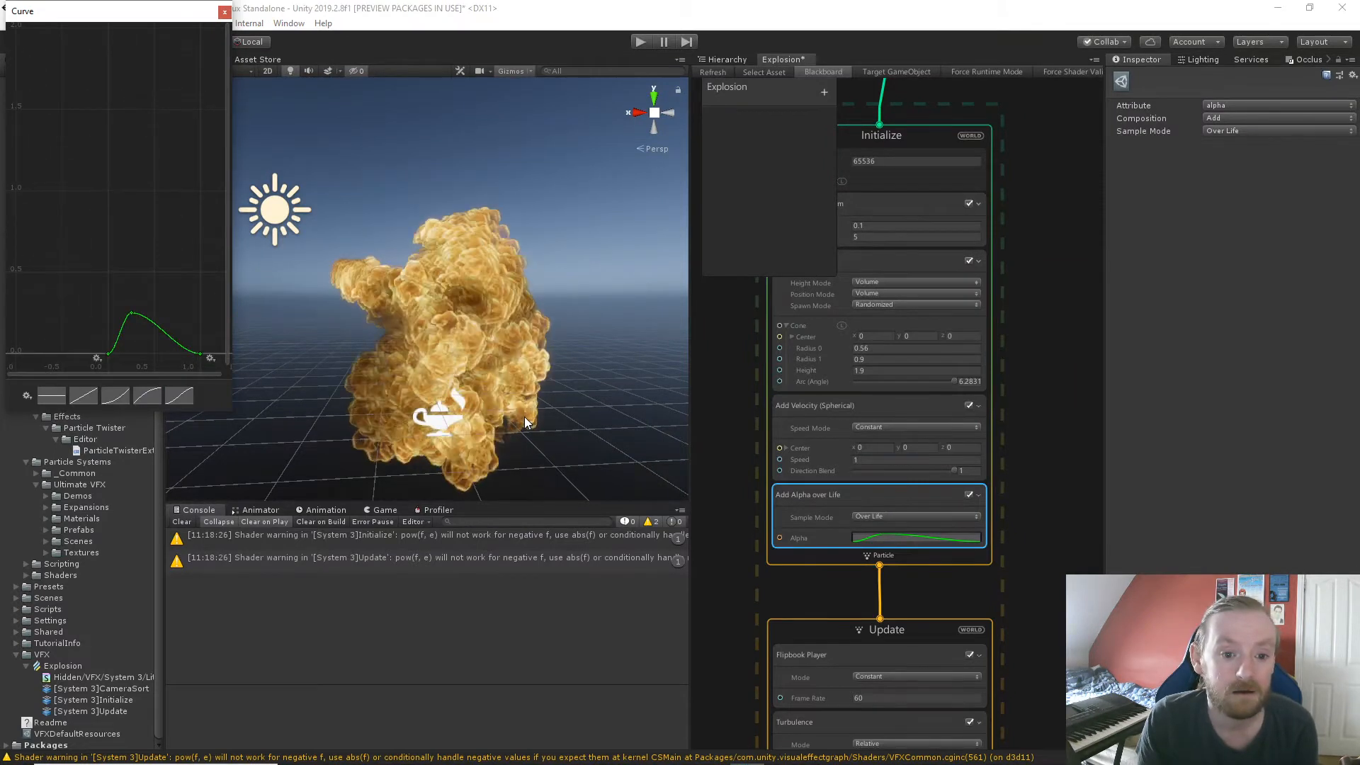
scroll(531, 417, "down", 5)
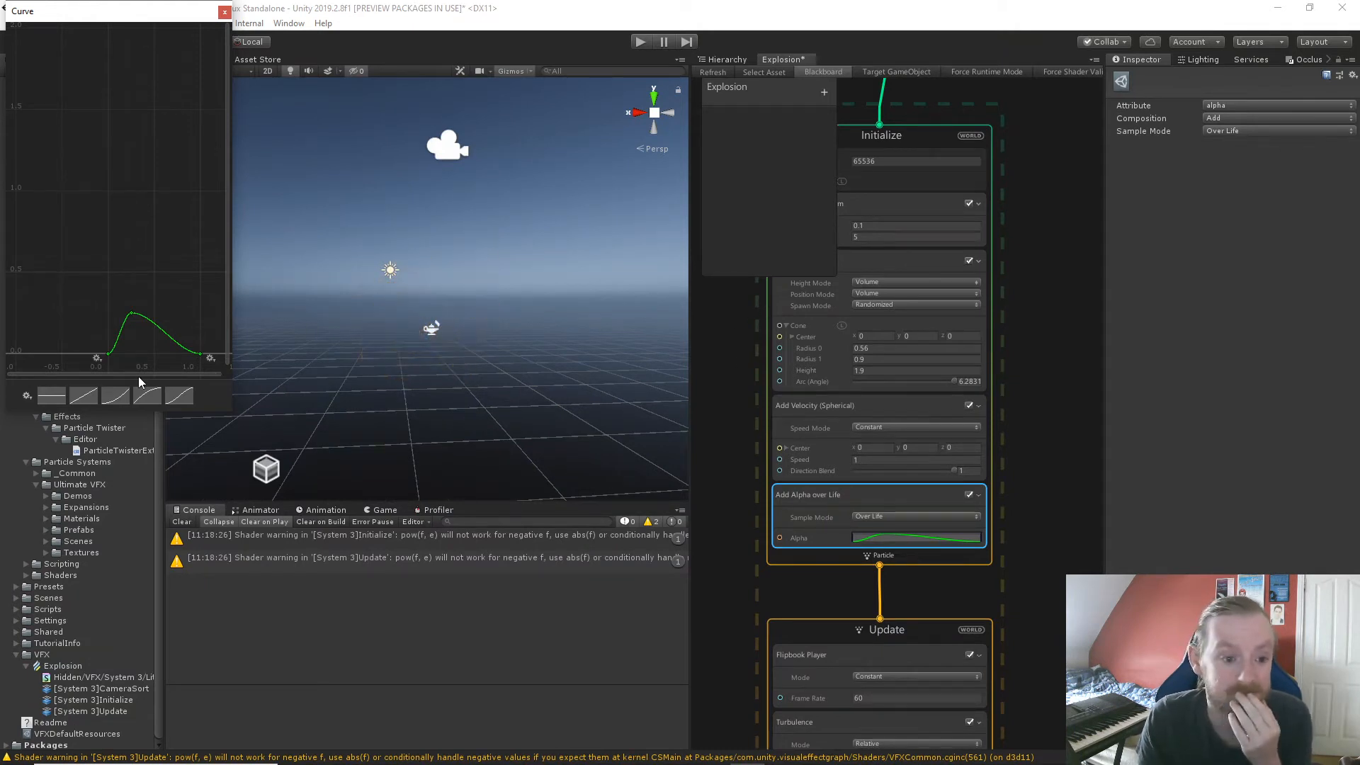
left_click_drag(199, 353, 656, 385)
left_click_drag(41, 374, 213, 380)
scroll(193, 343, "down", 3)
scroll(193, 350, "down", 5)
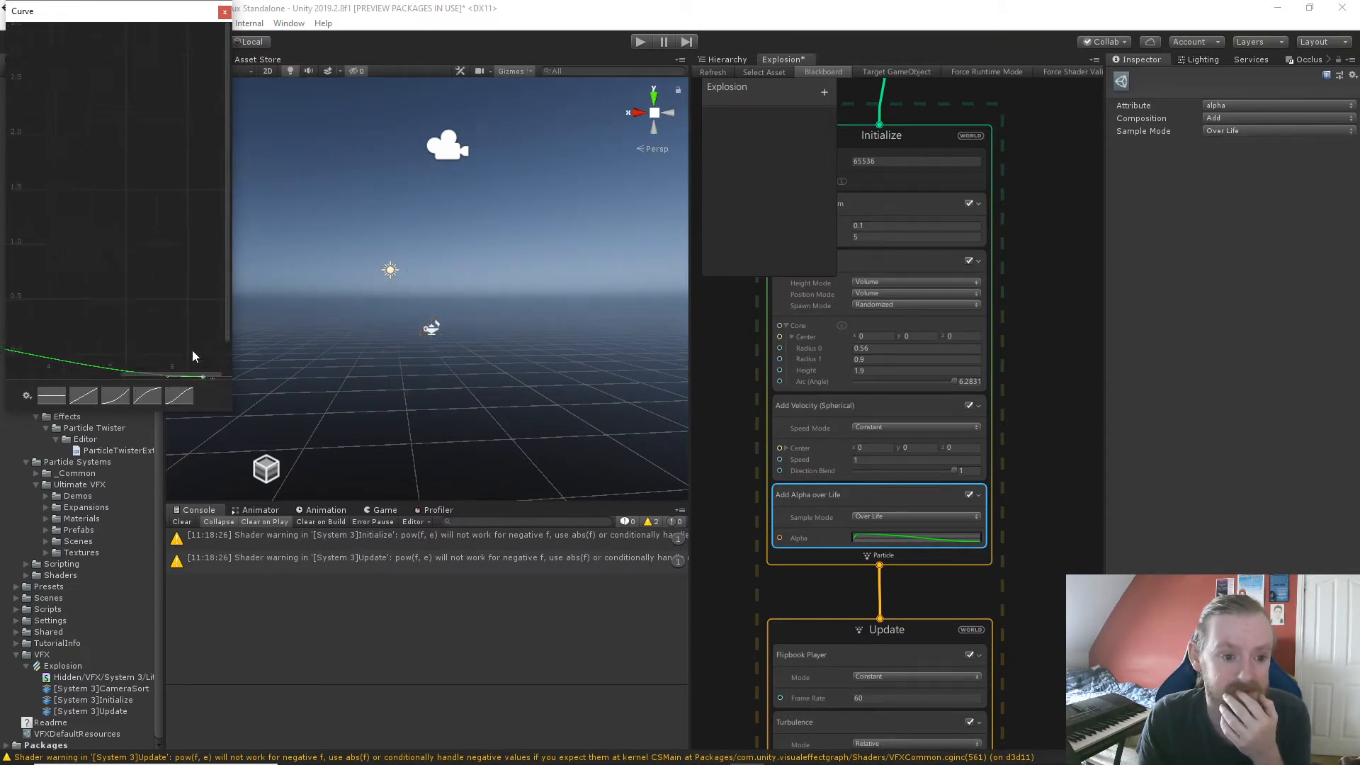
scroll(208, 361, "down", 5)
middle_click_drag(202, 360, 195, 310)
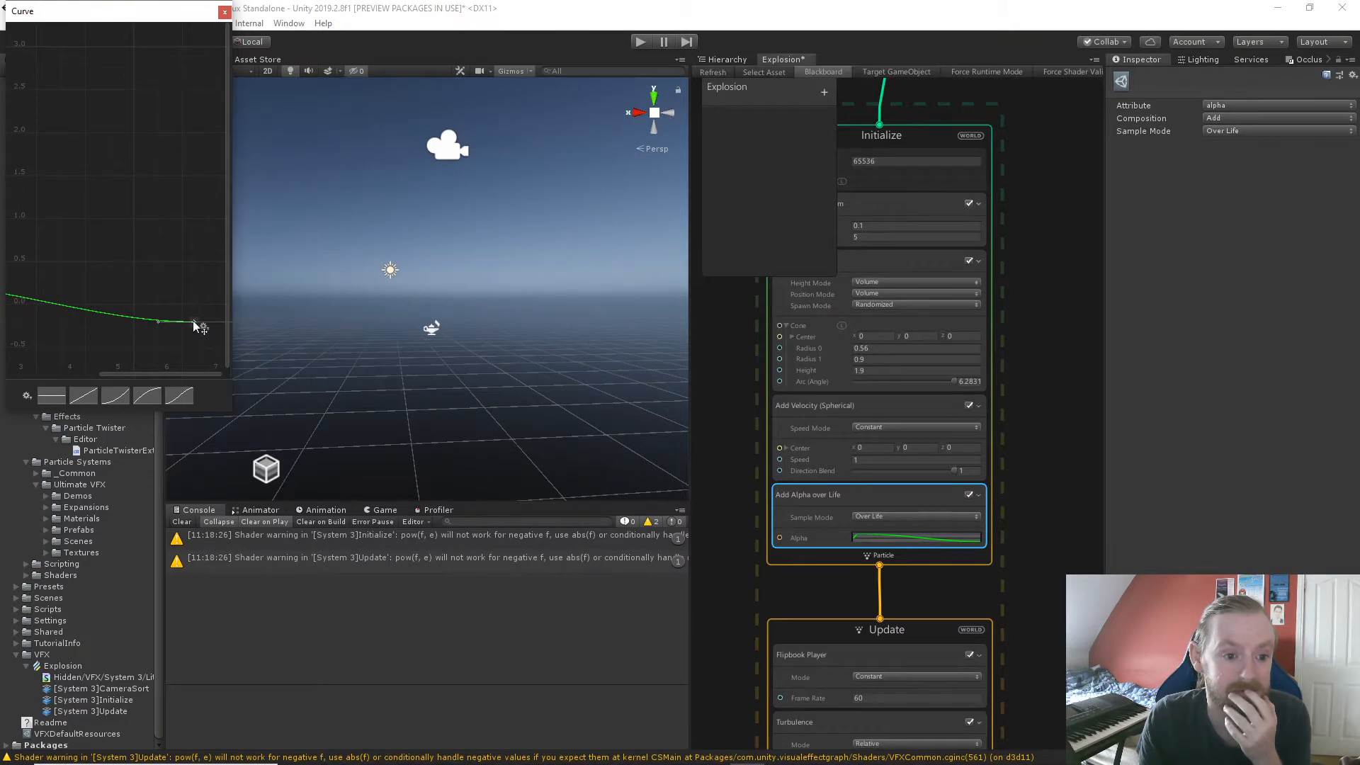
left_click_drag(193, 320, 136, 301)
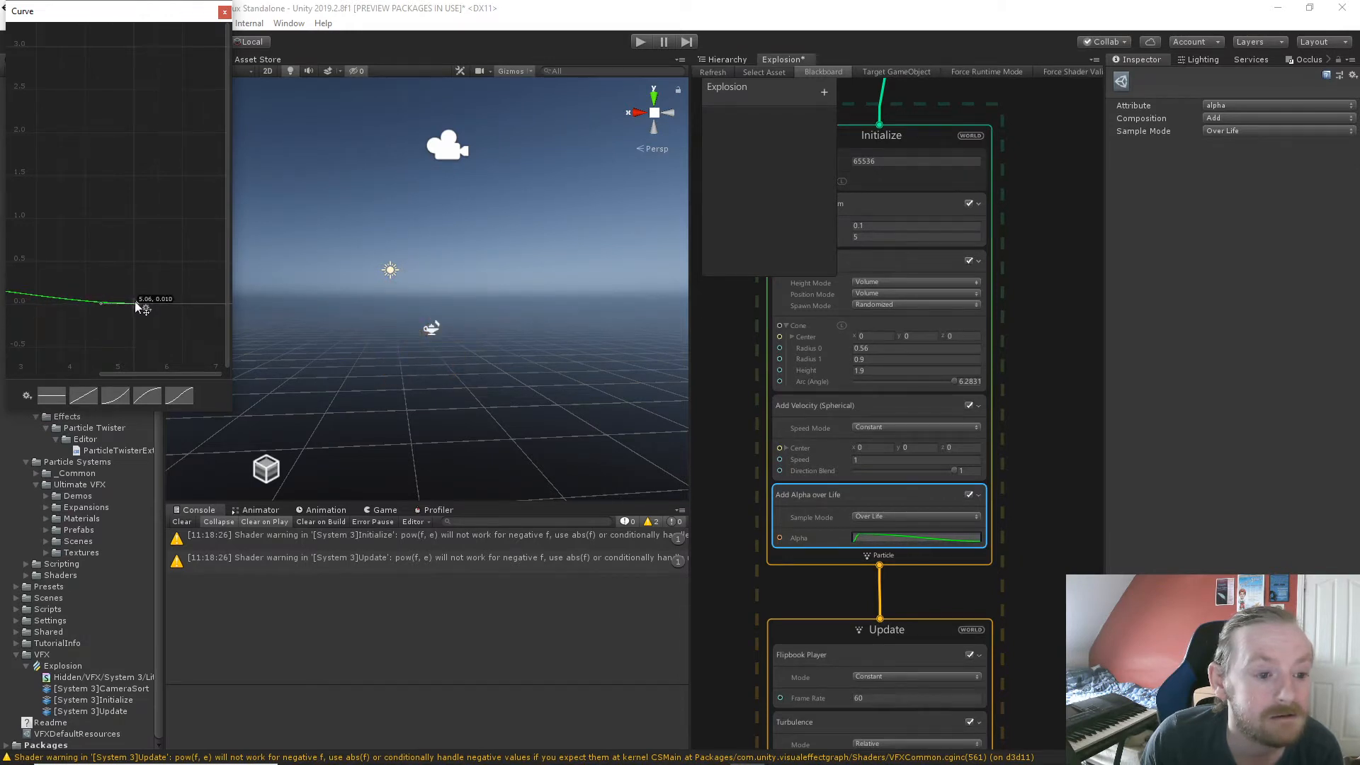
Reshape the alpha curve so it starts at a value of about 2 and falls to a low middle key.
left_click_drag(168, 376, 23, 355)
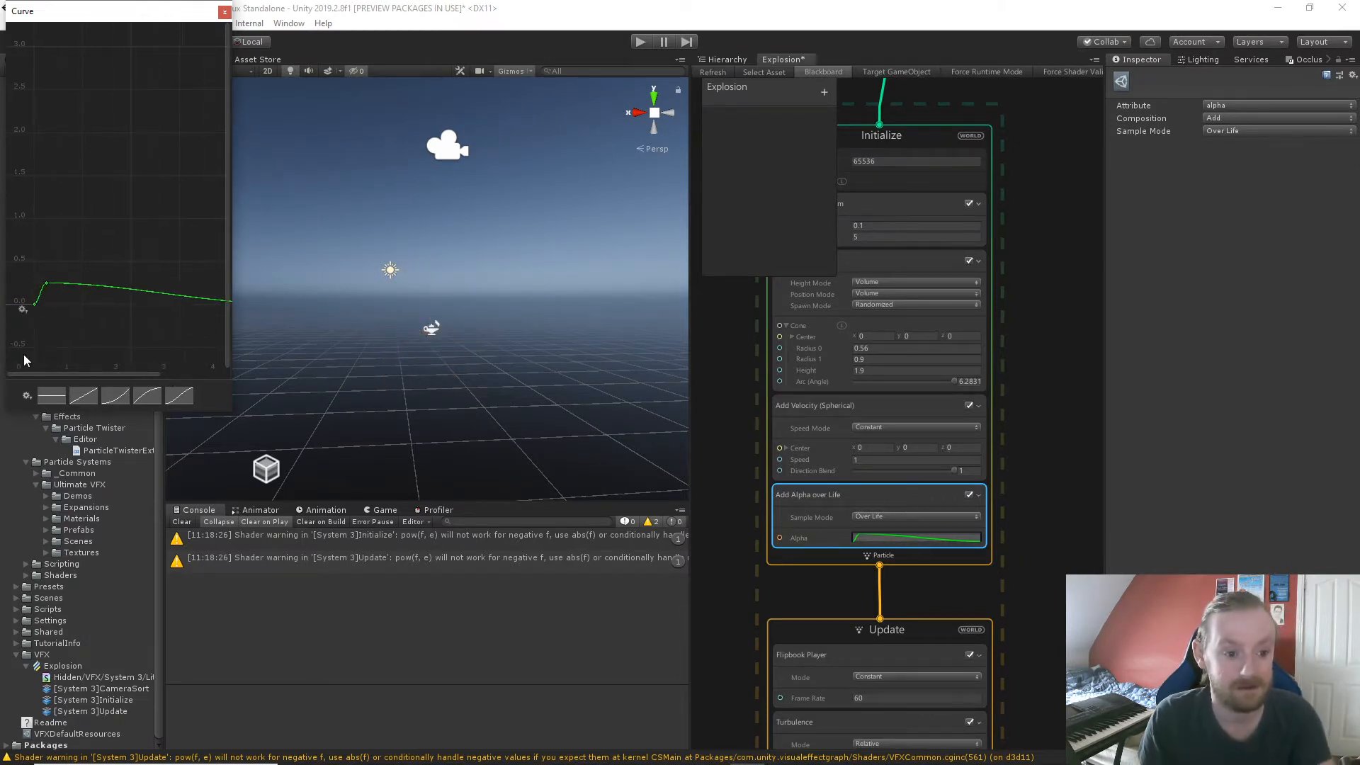
scroll(84, 335, "down", 2)
left_click_drag(61, 297, 128, 64)
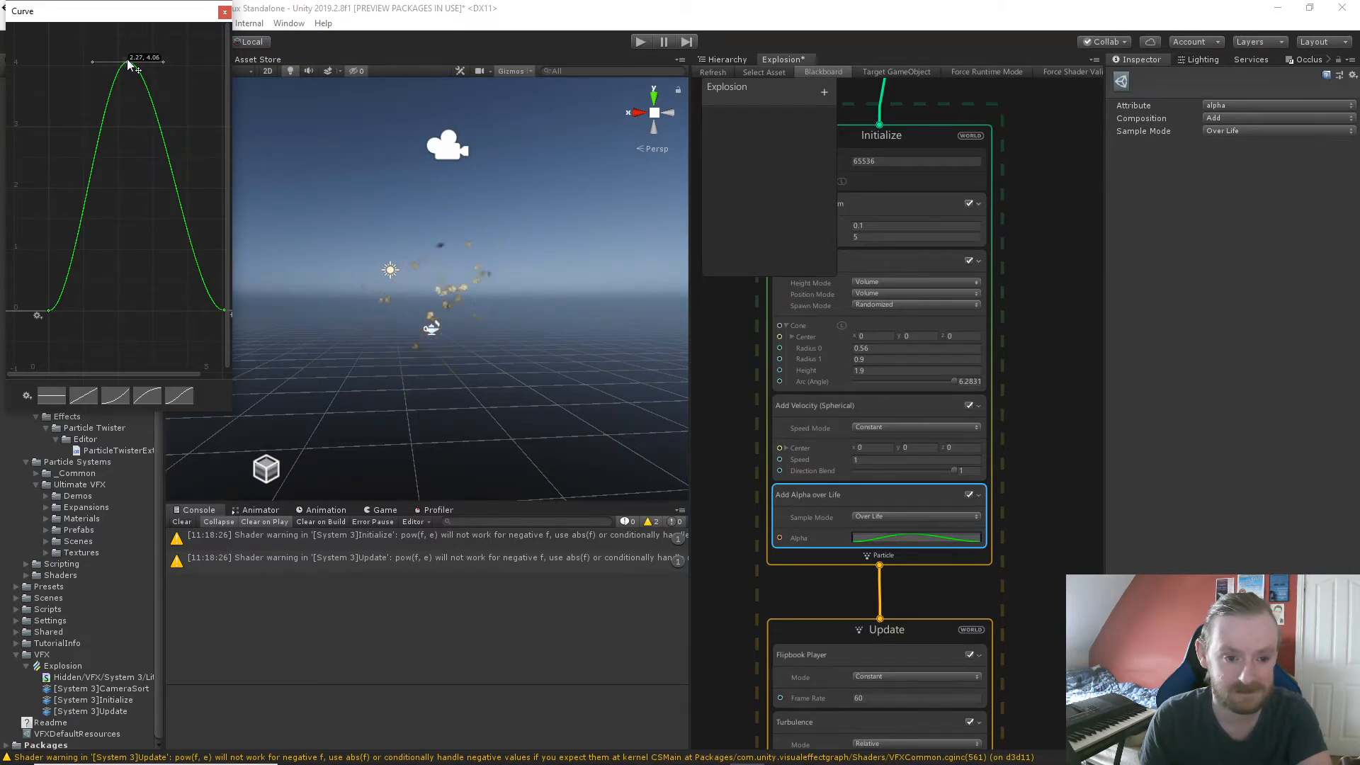
left_click_drag(128, 64, 53, 180)
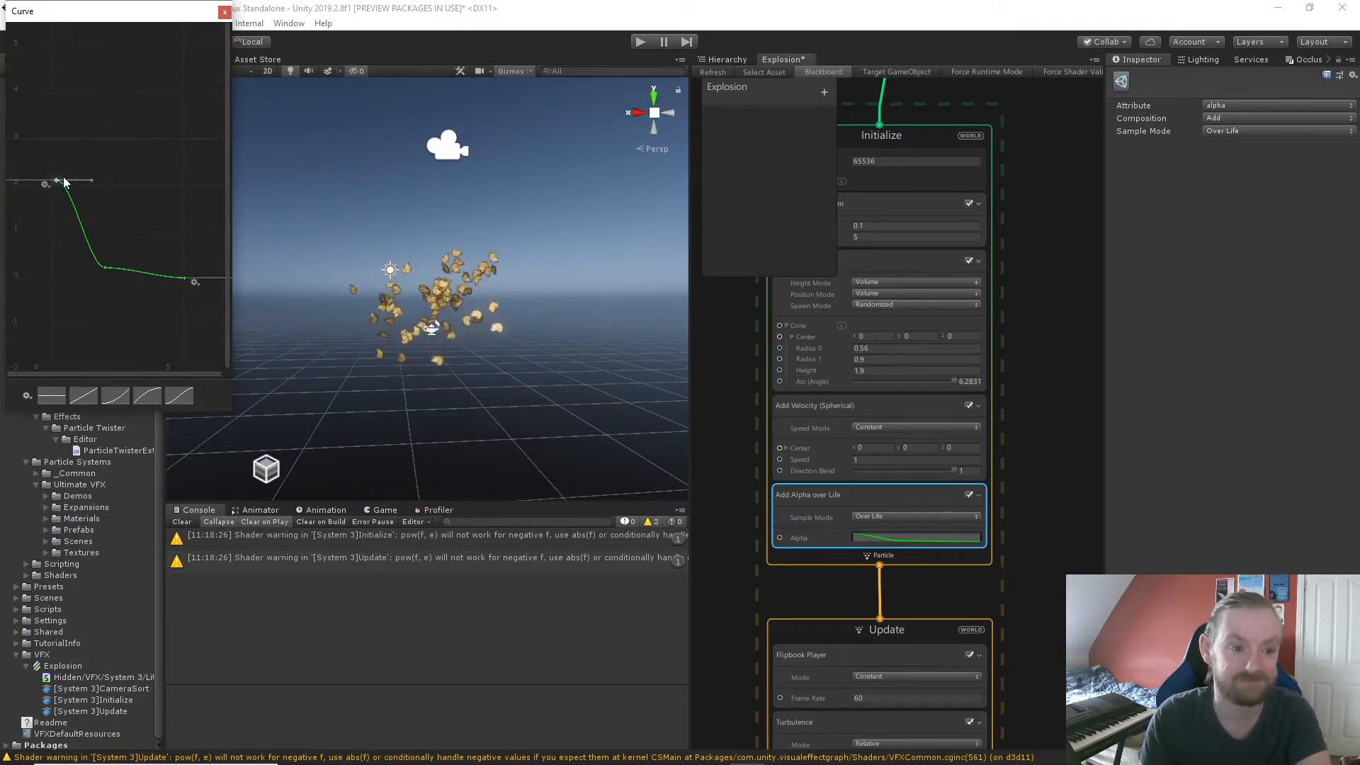
Raise the alpha curve's start key to a value of about 100.
scroll(72, 126, "down", 10)
scroll(116, 101, "down", 3)
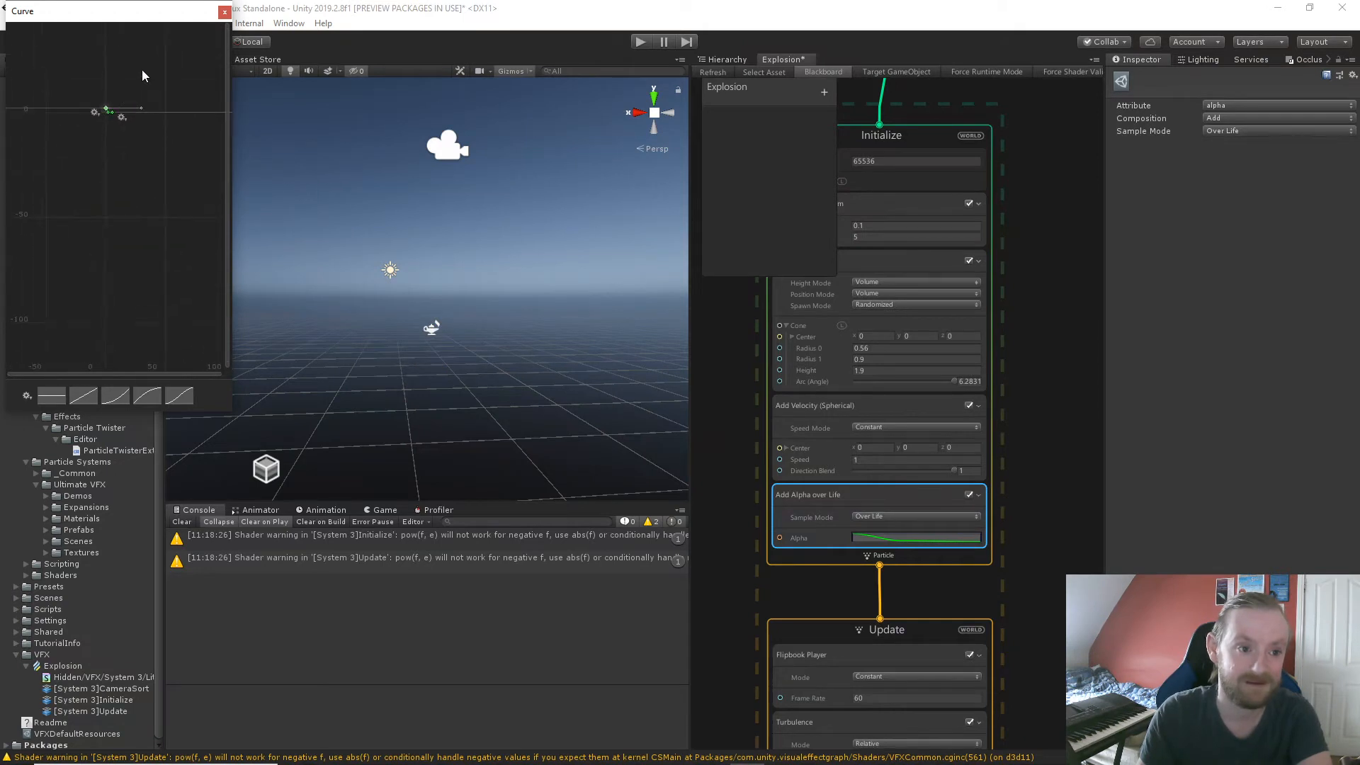
middle_click_drag(142, 70, 139, 294)
scroll(130, 264, "up", 6)
scroll(124, 246, "up", 6)
left_click_drag(129, 290, 129, 61)
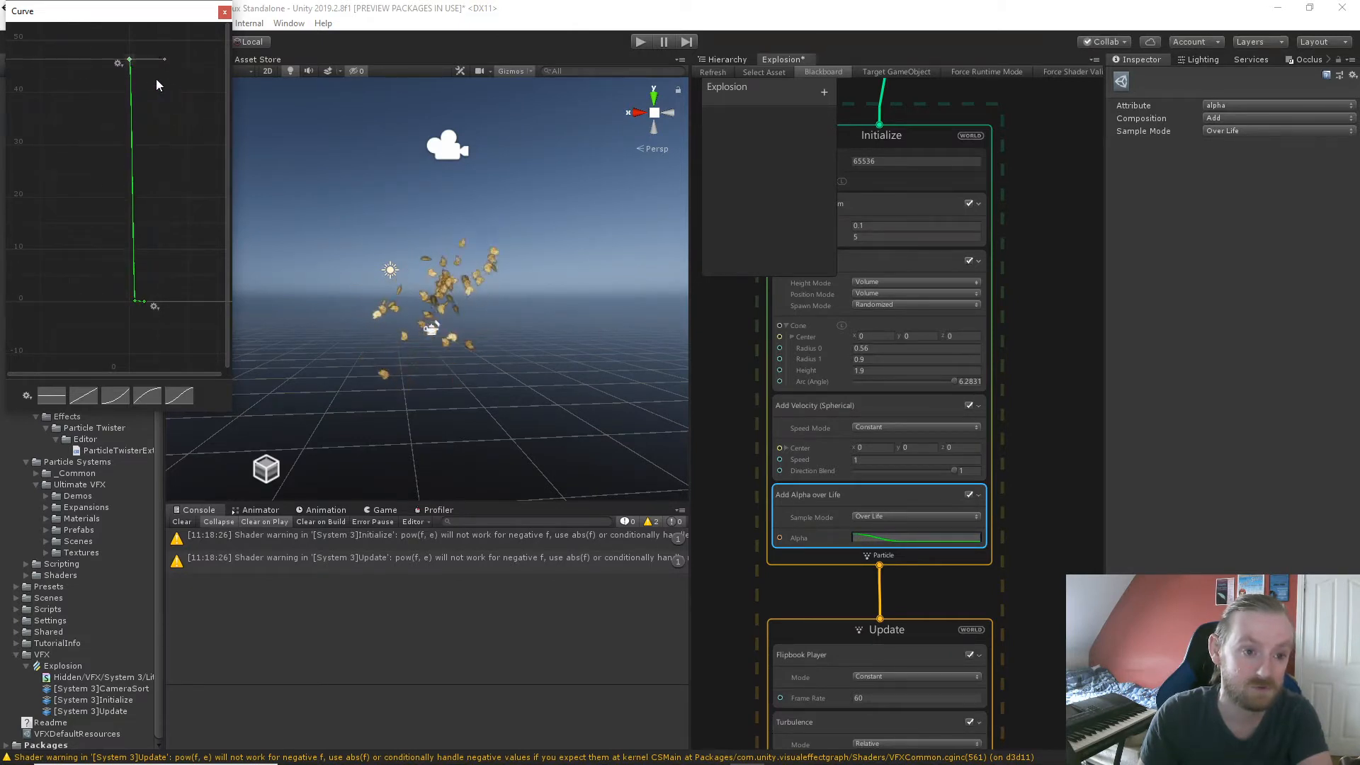
middle_click_drag(164, 82, 166, 294)
left_click_drag(131, 271, 126, 47)
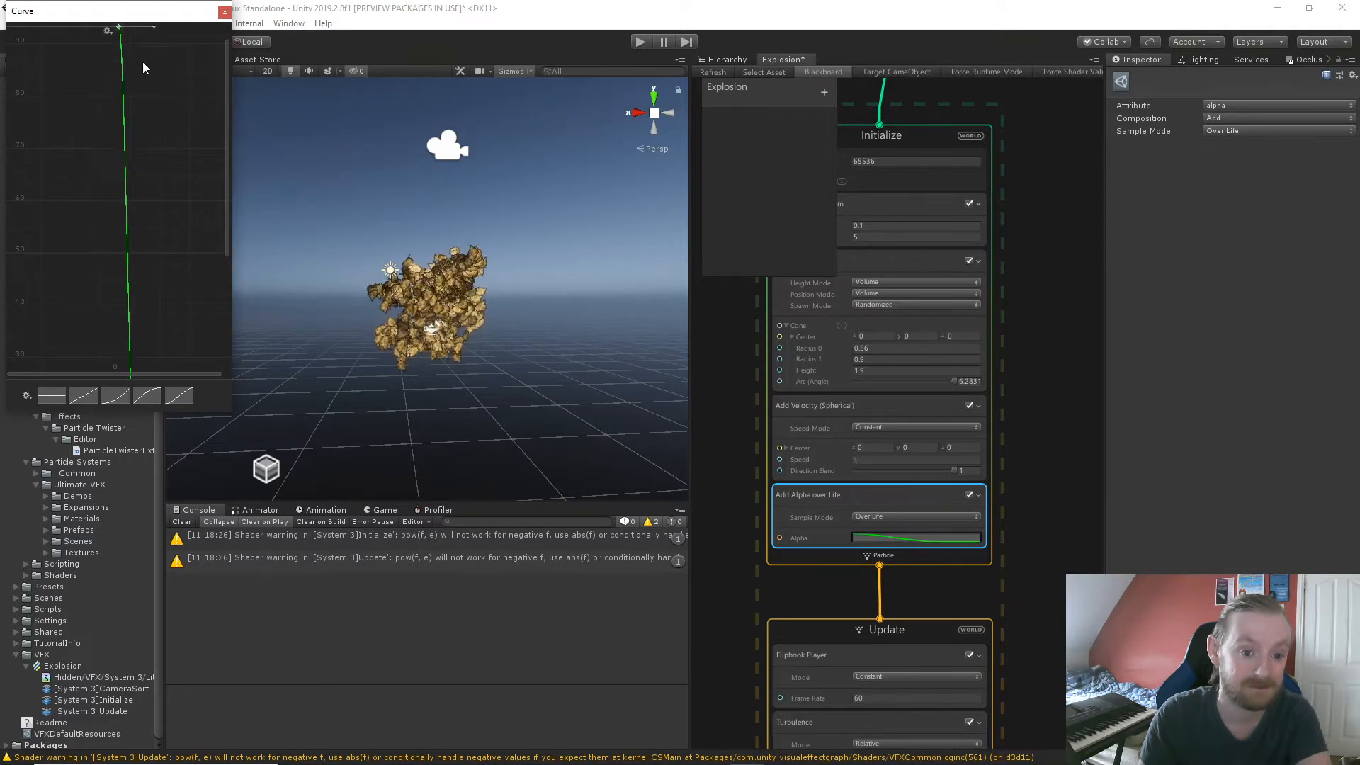
middle_click_drag(144, 62, 149, 352)
left_click_drag(124, 326, 127, 290)
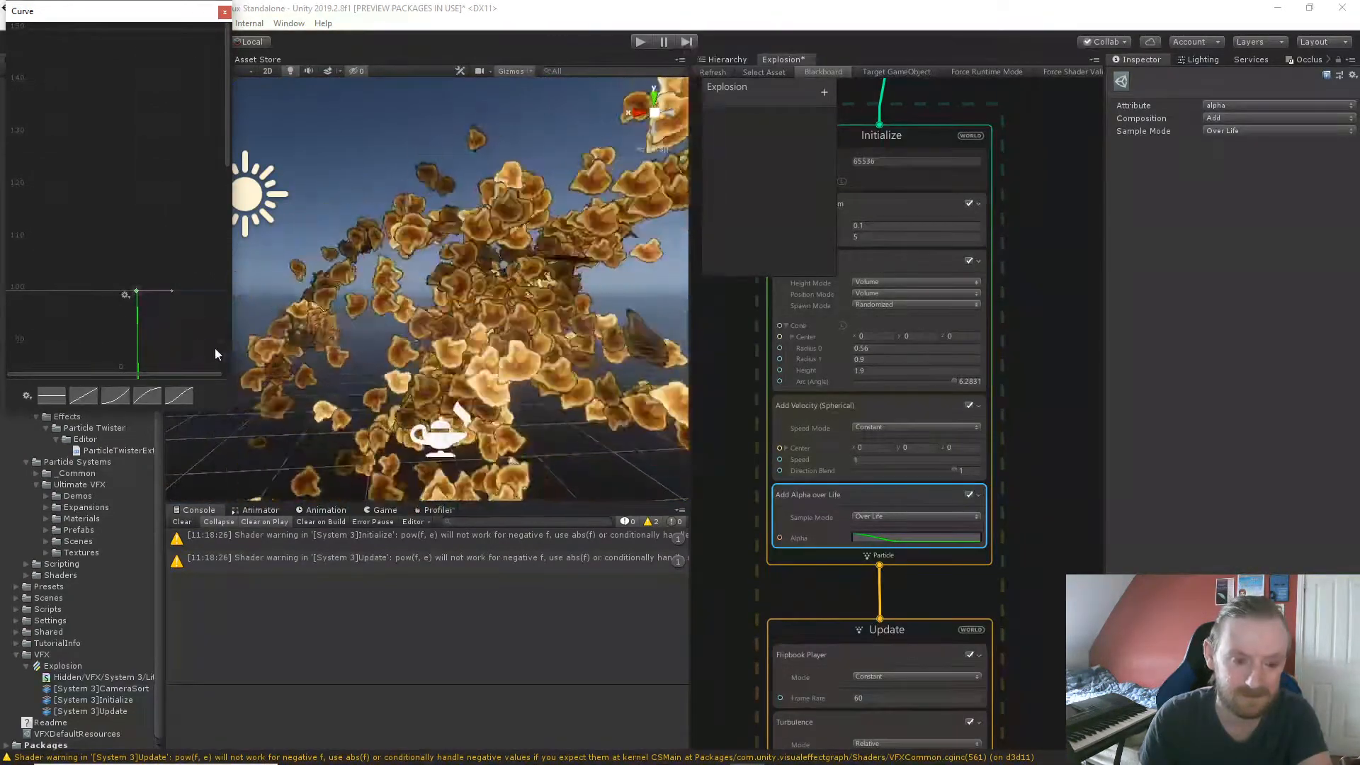
Raise the alpha curve's end key to a value of about 10 and move it further along the time axis.
middle_click_drag(183, 287, 172, 180)
scroll(160, 289, "down", 3)
middle_click_drag(169, 355, 157, 126)
scroll(159, 287, "down", 3)
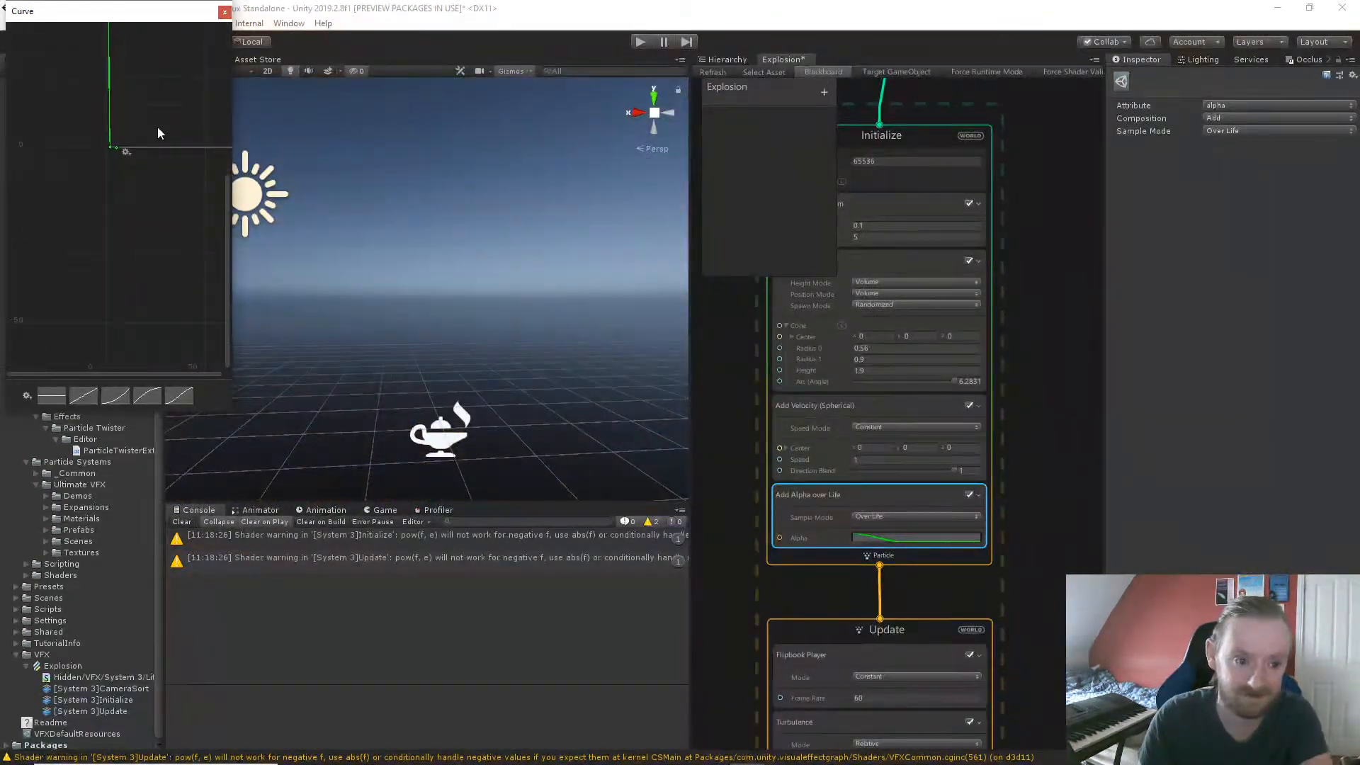
scroll(153, 170, "up", 3)
scroll(128, 174, "up", 6)
middle_click_drag(121, 174, 154, 243)
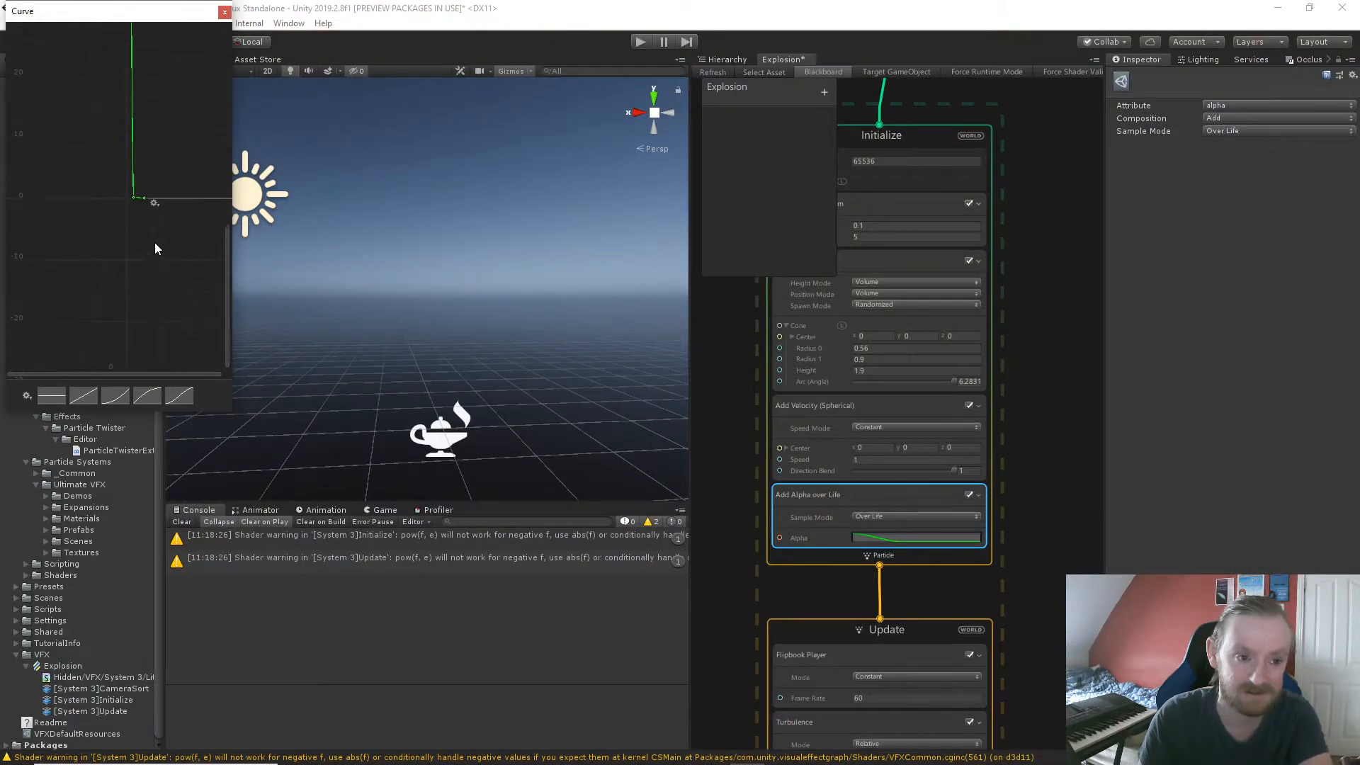
scroll(150, 216, "up", 7)
scroll(149, 216, "up", 2)
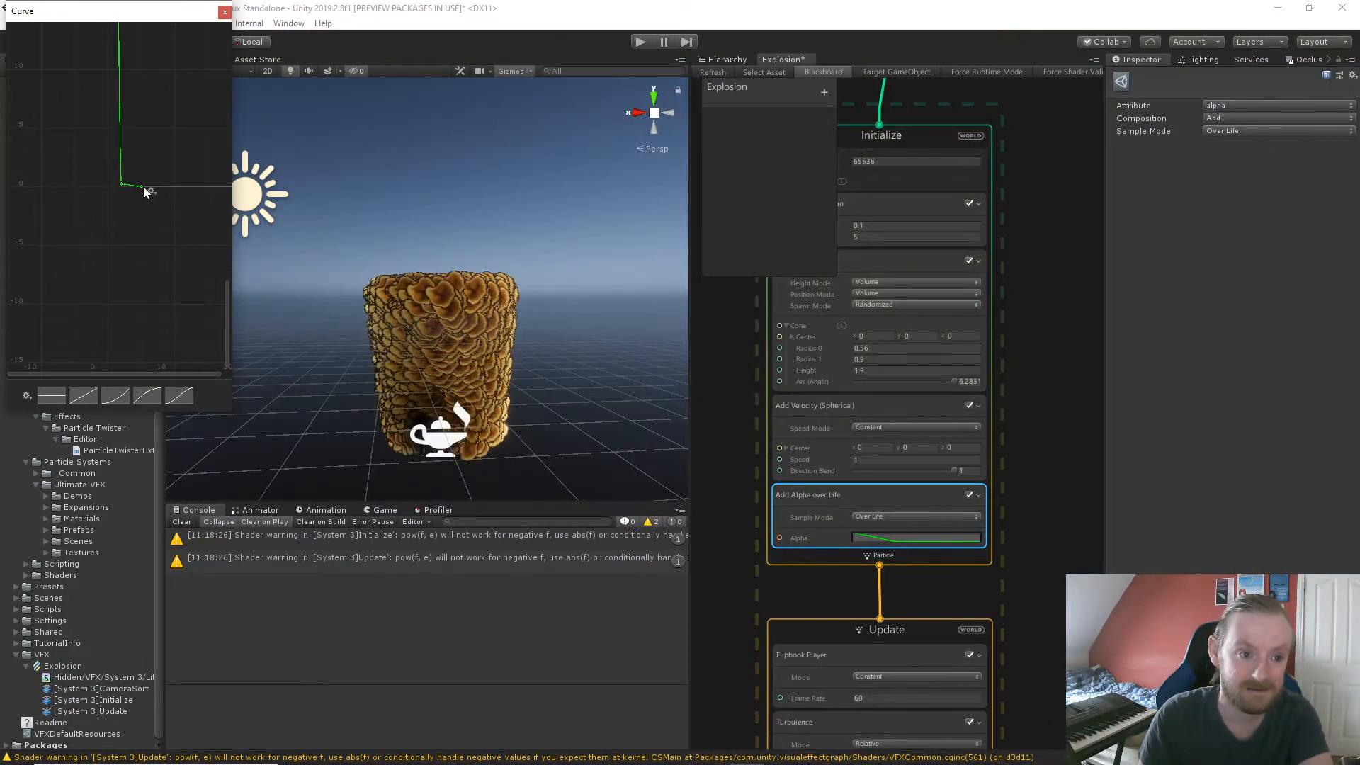
left_click_drag(140, 186, 181, 63)
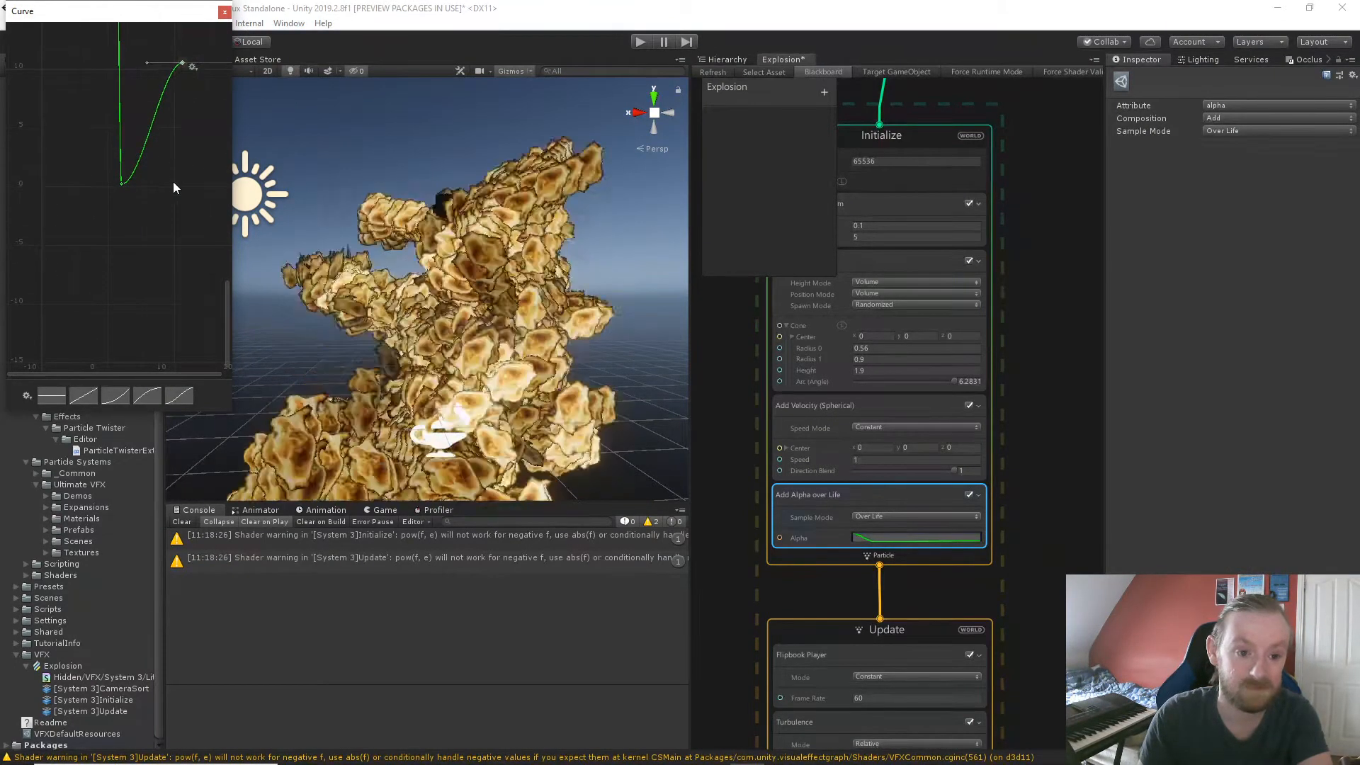
Raise the alpha curve's end key to a value of about 100, level with the start key.
middle_click_drag(174, 187, 147, 333)
scroll(148, 332, "down", 5)
scroll(152, 255, "down", 6)
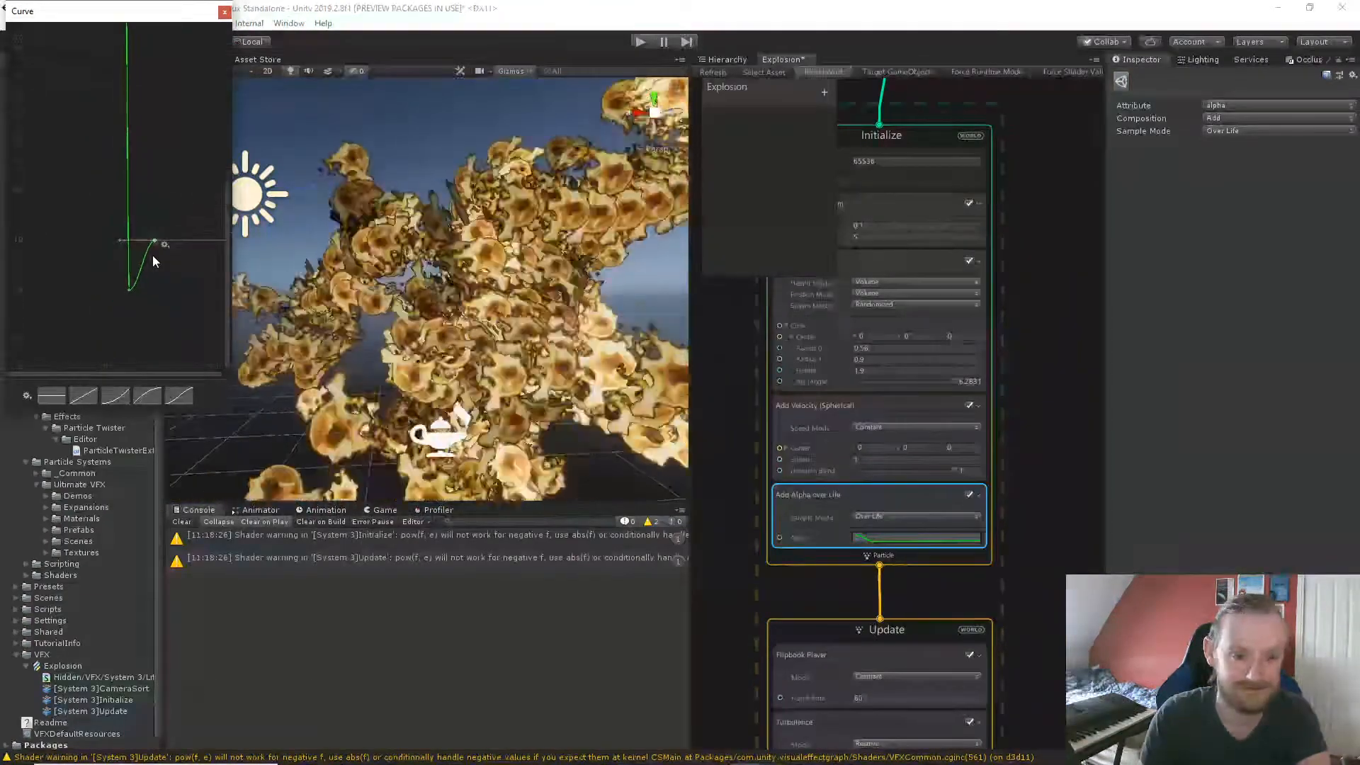
middle_click_drag(130, 239, 116, 260)
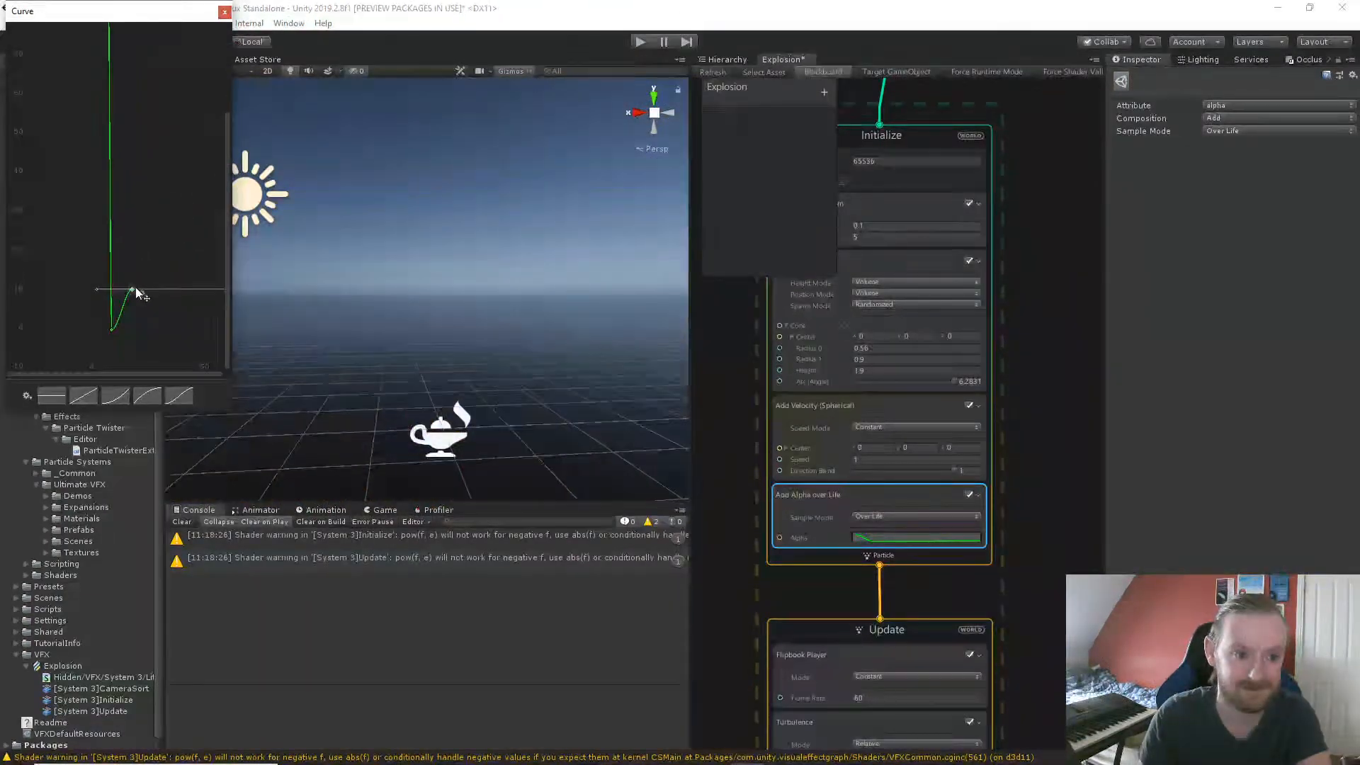
left_click_drag(134, 289, 167, 110)
left_click_drag(172, 50, 168, 45)
scroll(183, 104, "down", 10)
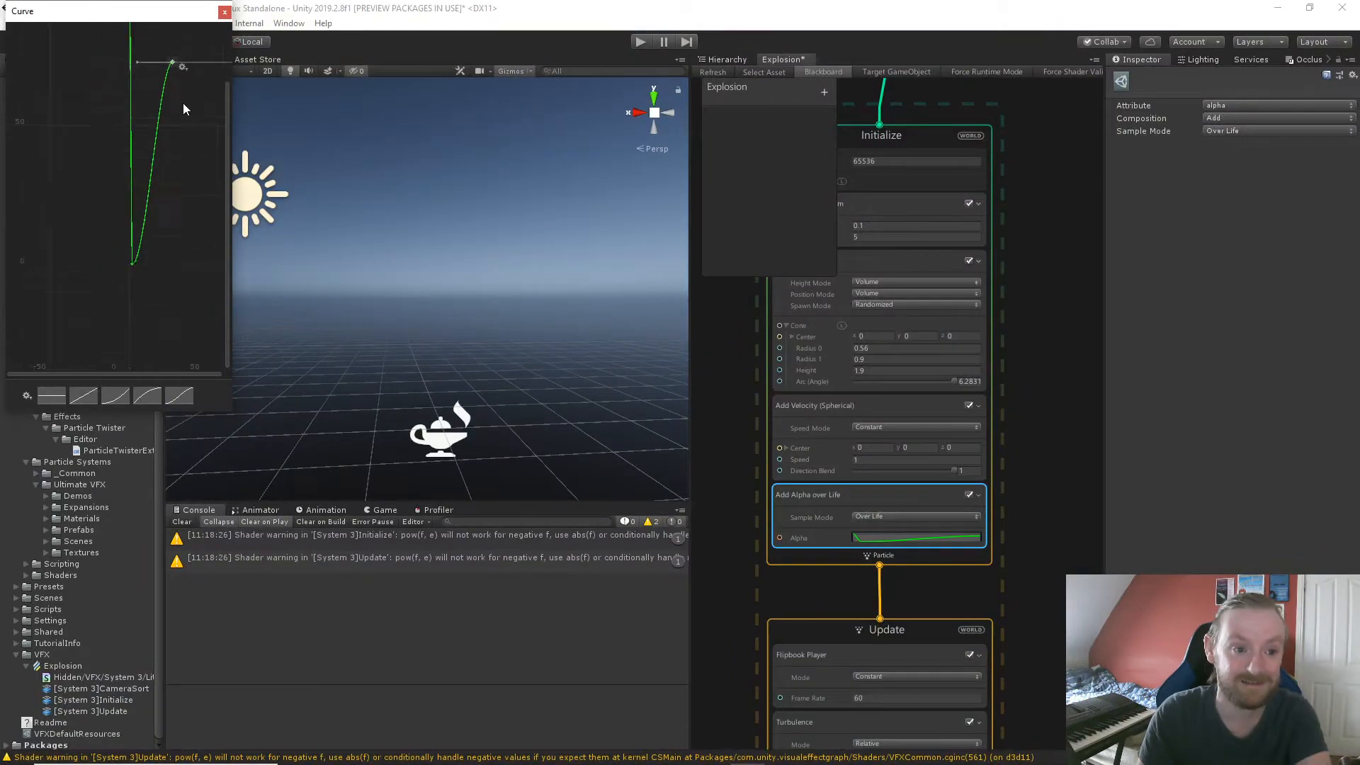
middle_click_drag(183, 105, 172, 208)
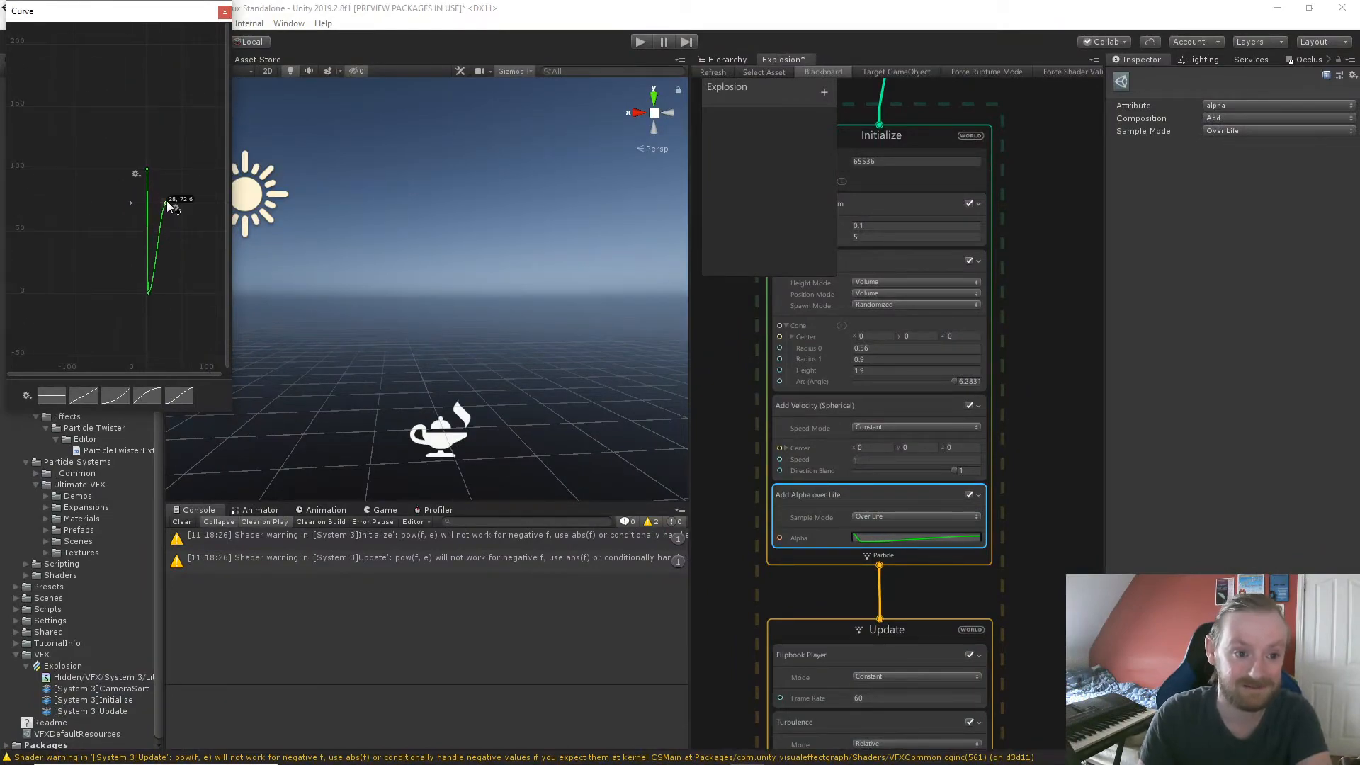
left_click_drag(168, 201, 170, 171)
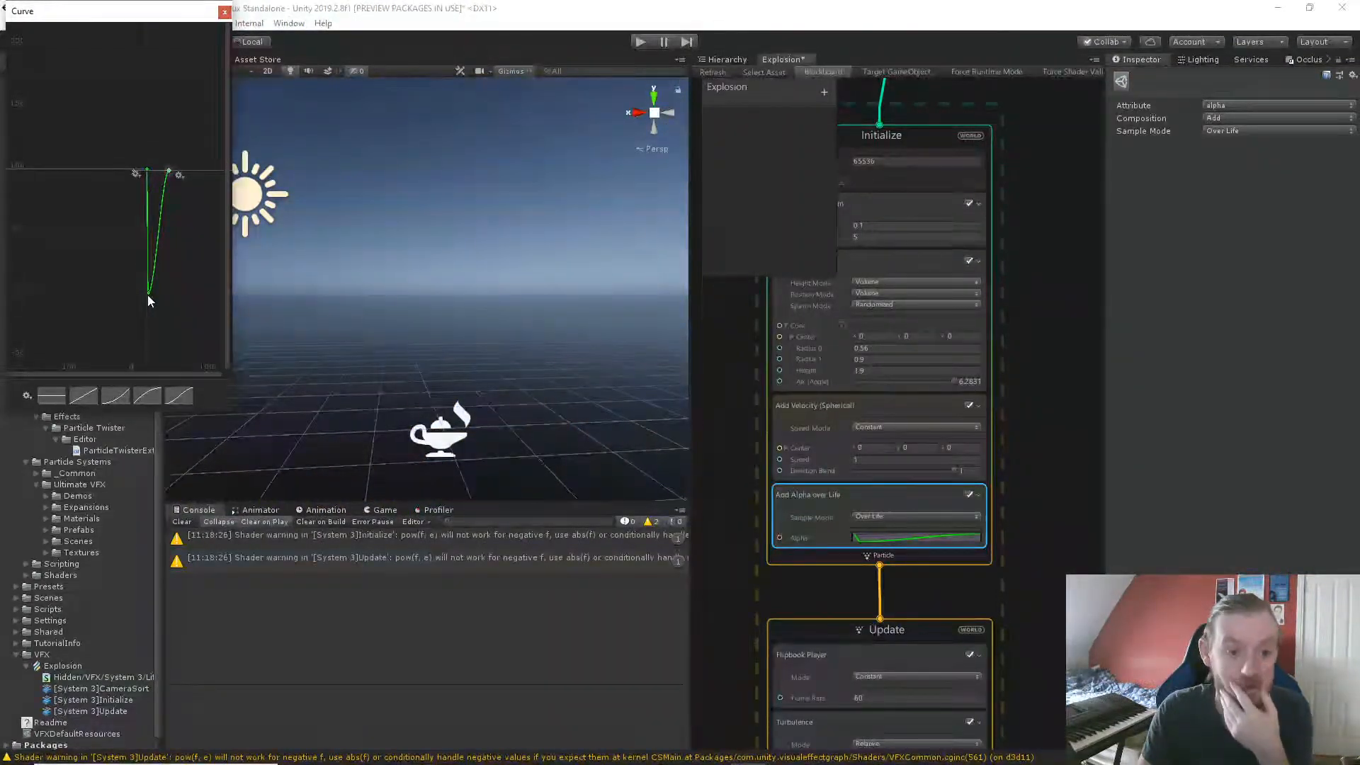
Raise the alpha curve's middle key to about 100 and lower its start key to about 0.
left_click_drag(147, 295, 156, 293)
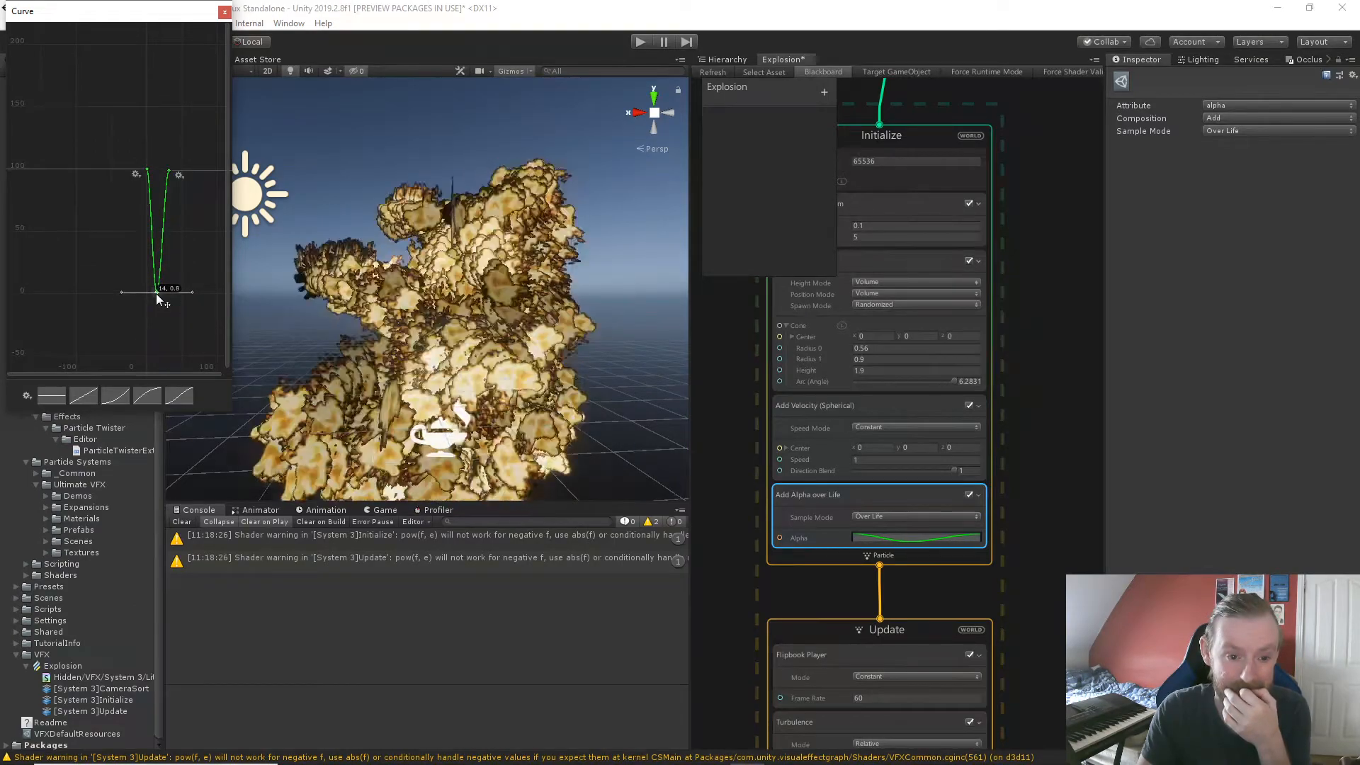
mouse_move(156, 293)
left_mouse_down()
mouse_move(161, 168)
mouse_move(149, 177)
mouse_move(149, 316)
mouse_move(150, 287)
left_mouse_up()
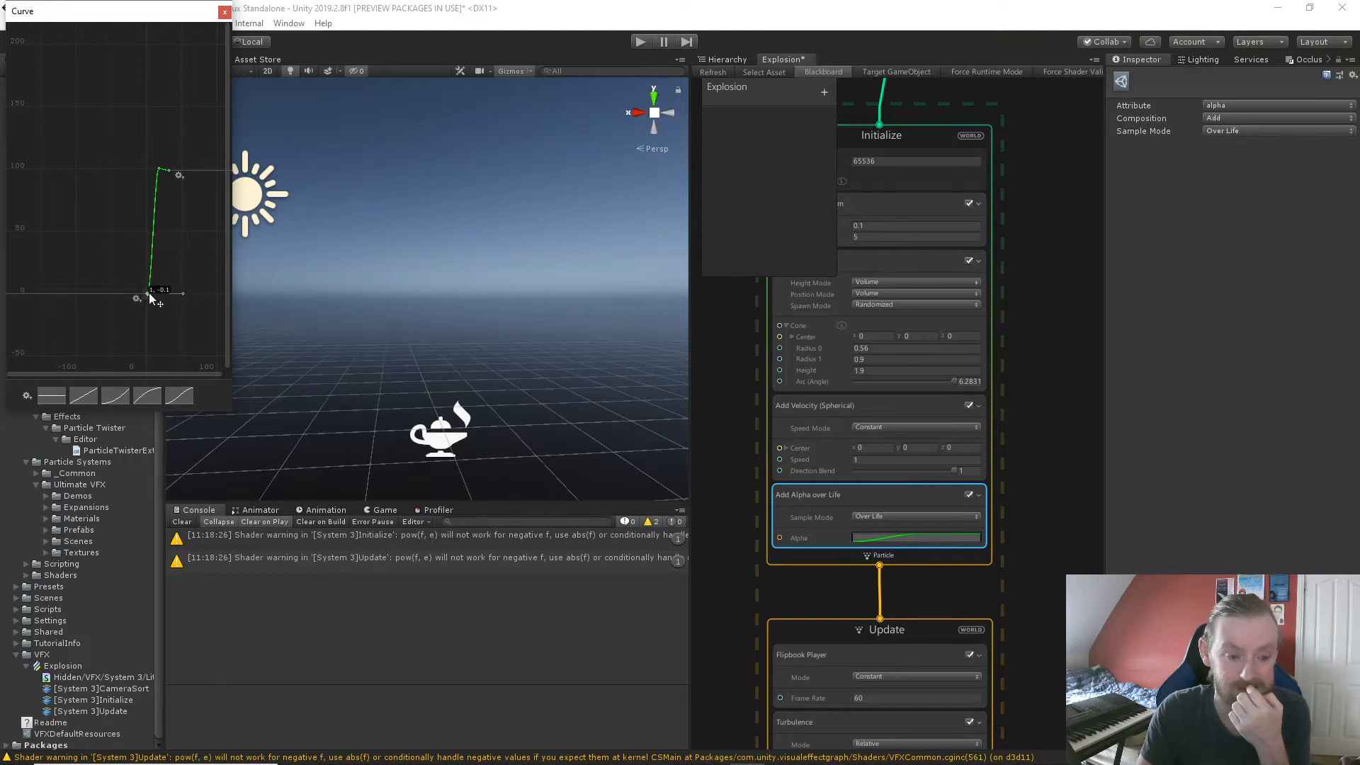
Lower the alpha curve's end key to about 0 further along the time axis and shift its peak key of about 100 later.
left_click_drag(149, 291, 150, 291)
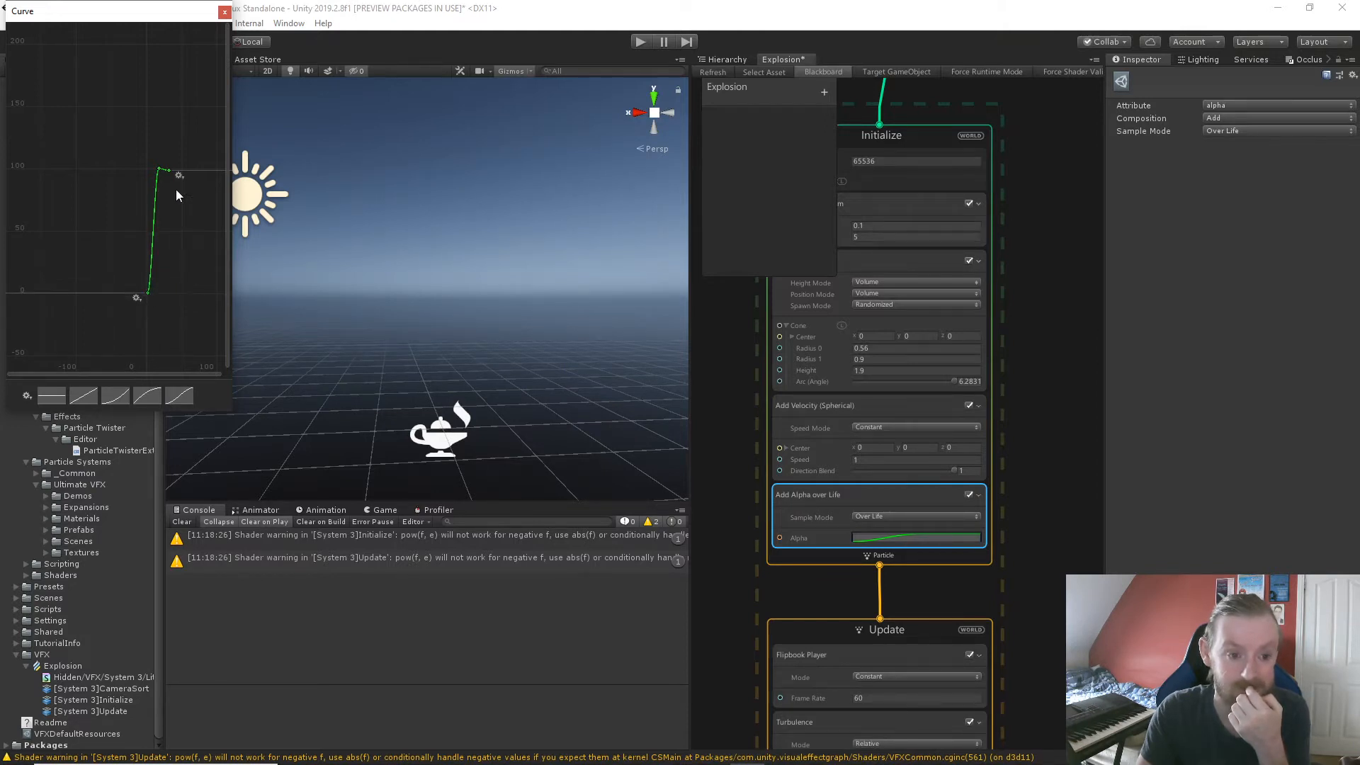
left_click(168, 170)
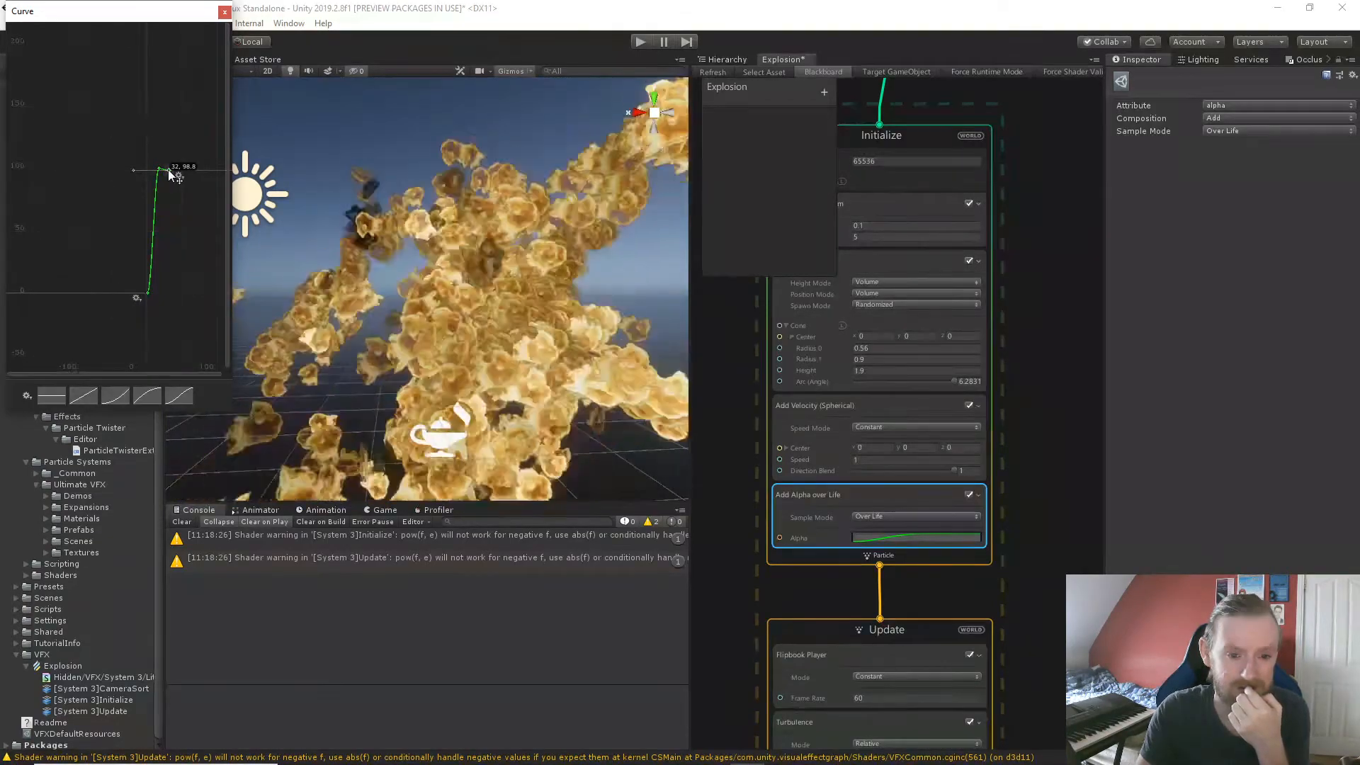
double_click(186, 257)
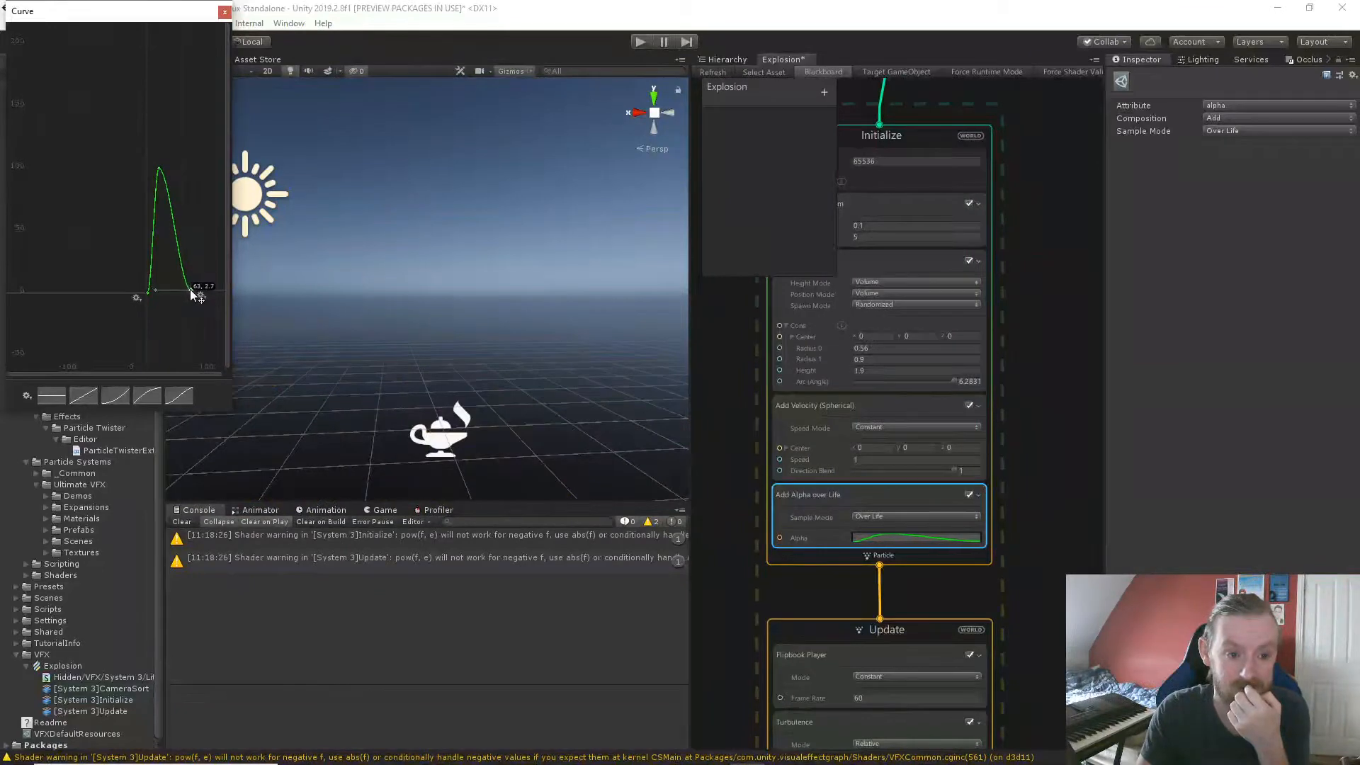
left_click_drag(191, 291, 199, 294)
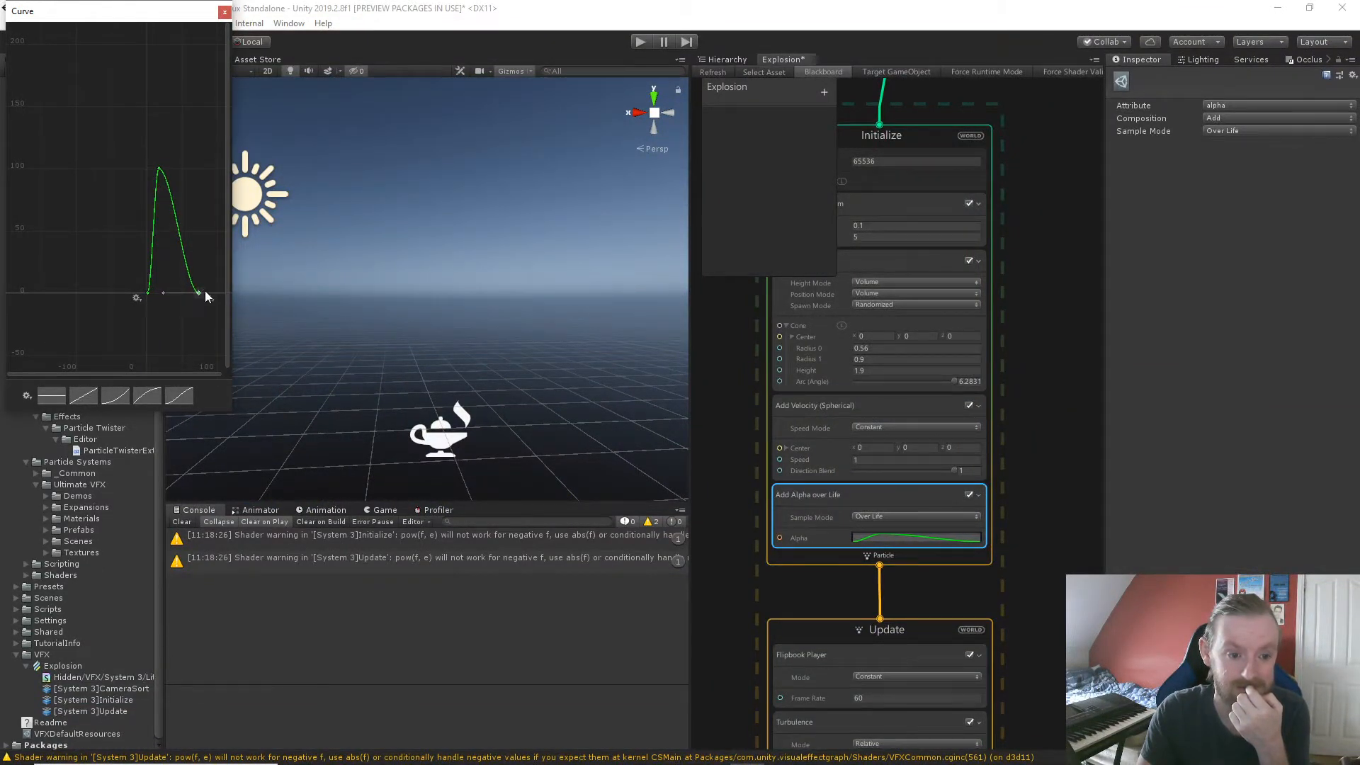
left_click(160, 170)
left_click_drag(161, 170, 167, 169)
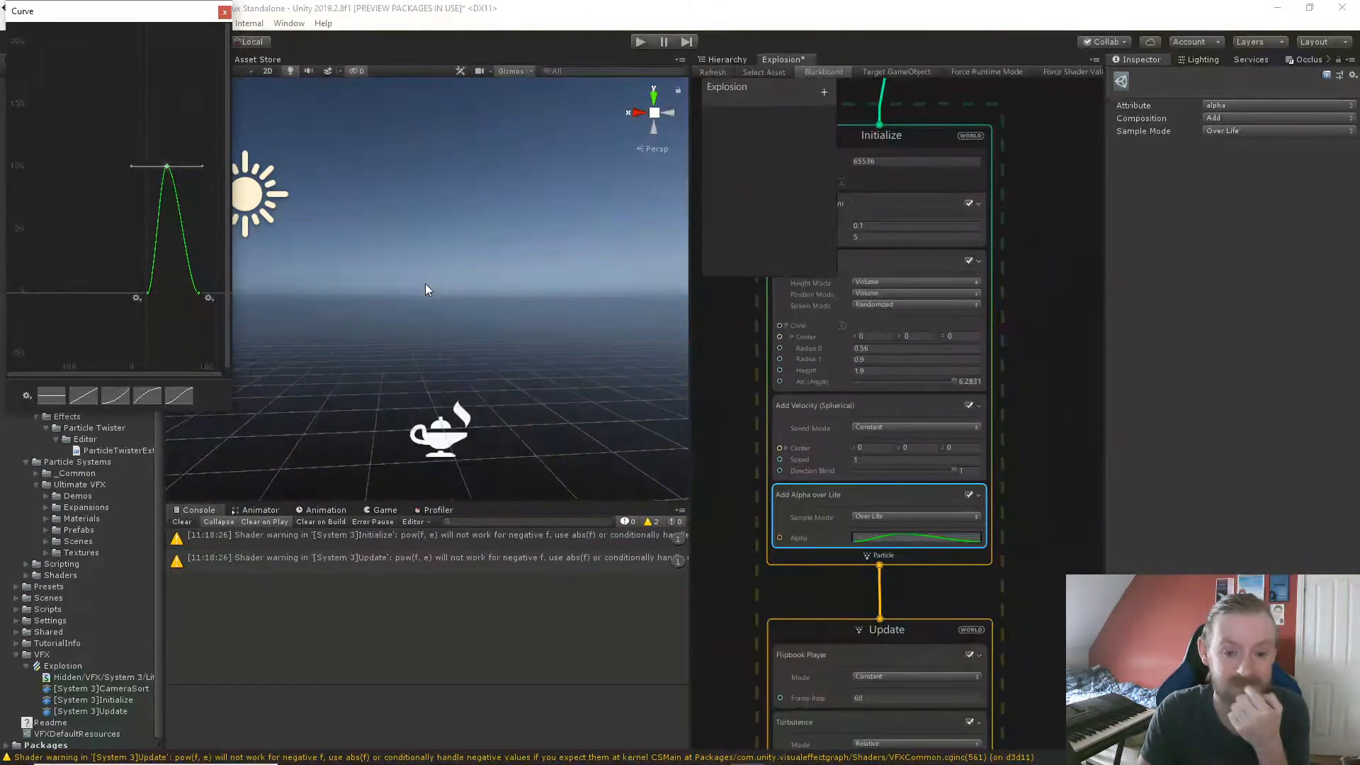
left_click(223, 12)
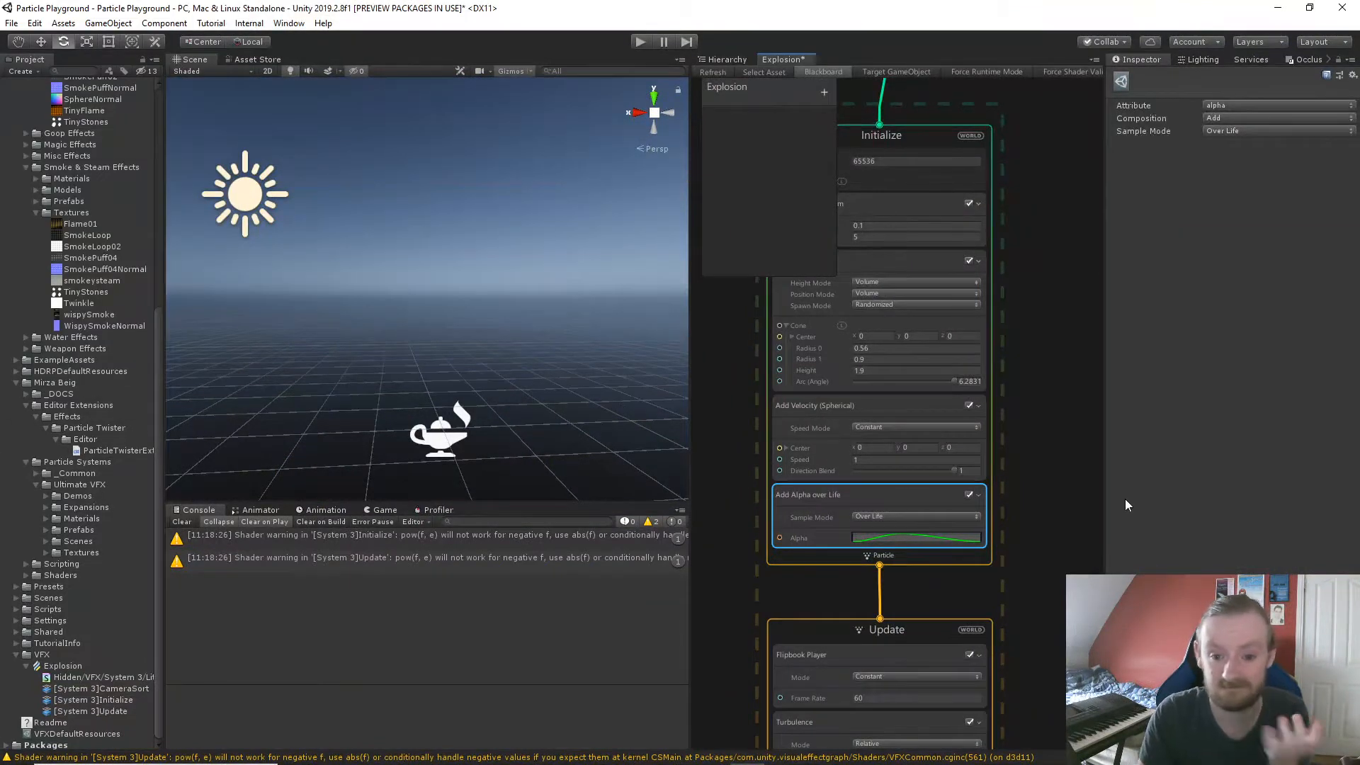
Delete the Add Alpha over Life block from the Initialize context.
scroll(1020, 524, "up", 1)
middle_click_drag(1001, 538, 954, 361)
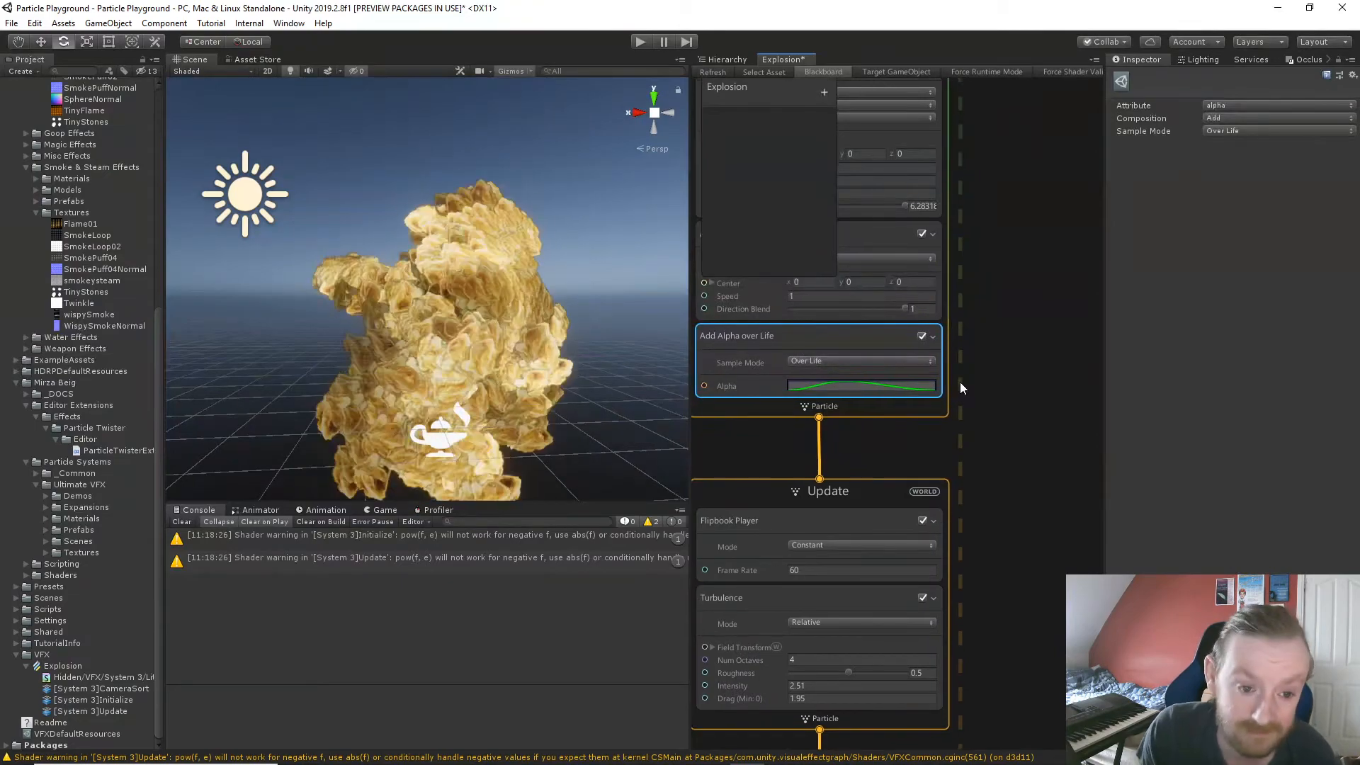
scroll(959, 381, "down", 3)
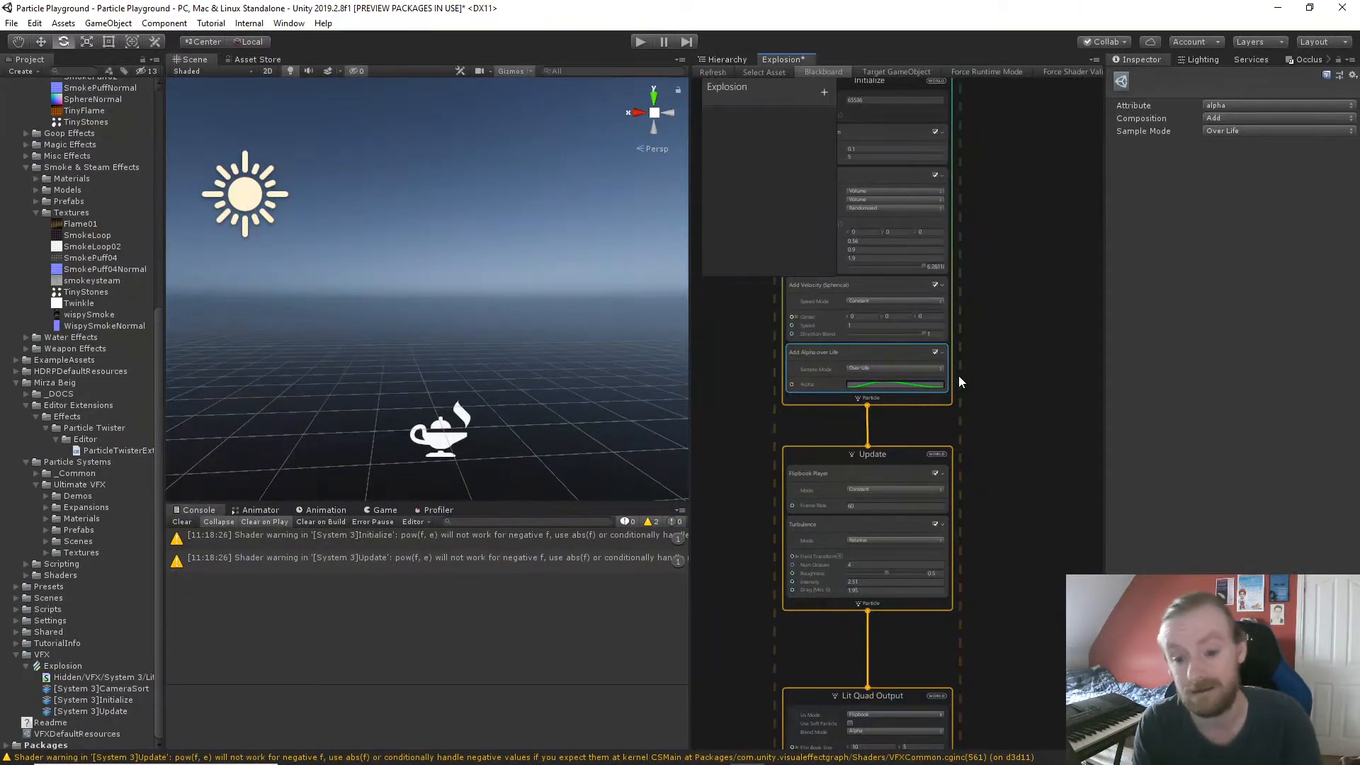
scroll(968, 504, "up", 2)
middle_click_drag(971, 504, 1060, 489)
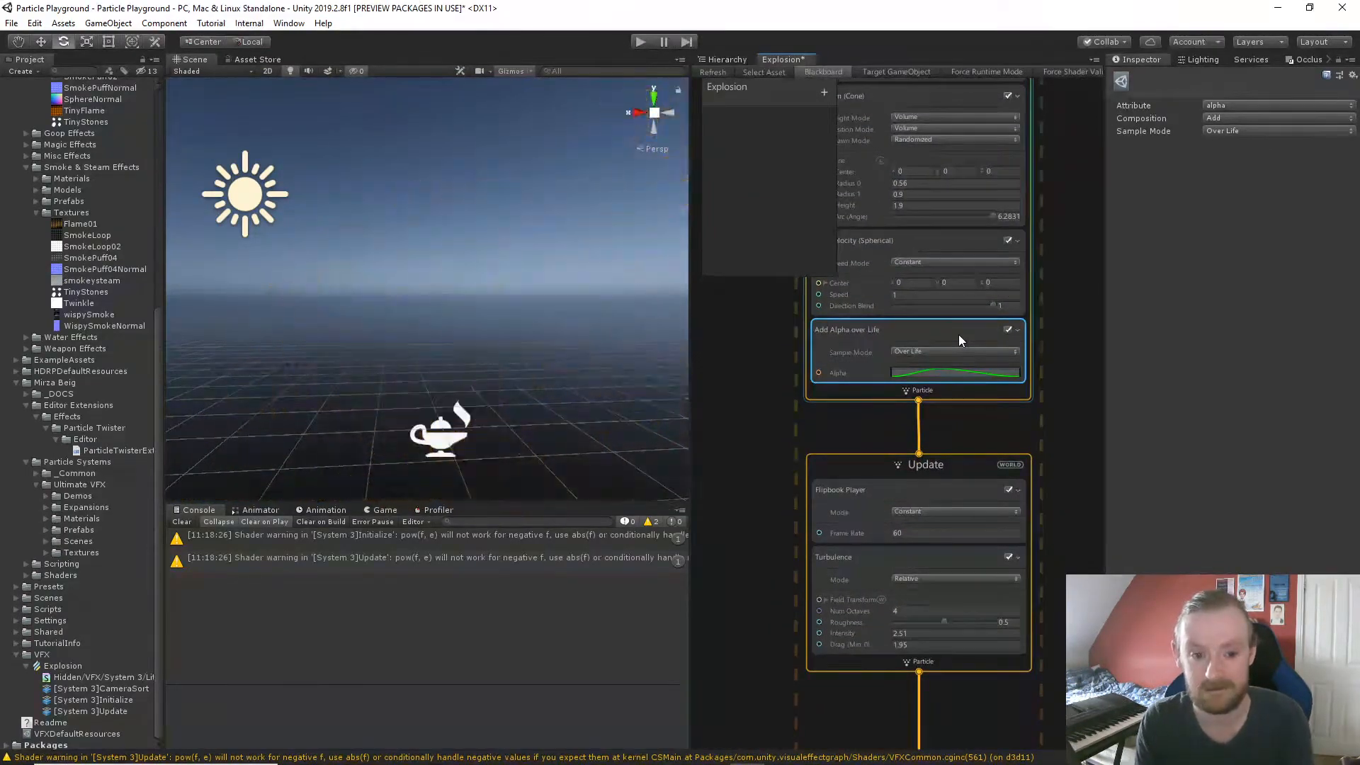
key("Delete")
Add a Set Alpha over Life (Attribute Curve) block to the Lit Quad Output context.
middle_click_drag(1036, 456, 986, 66)
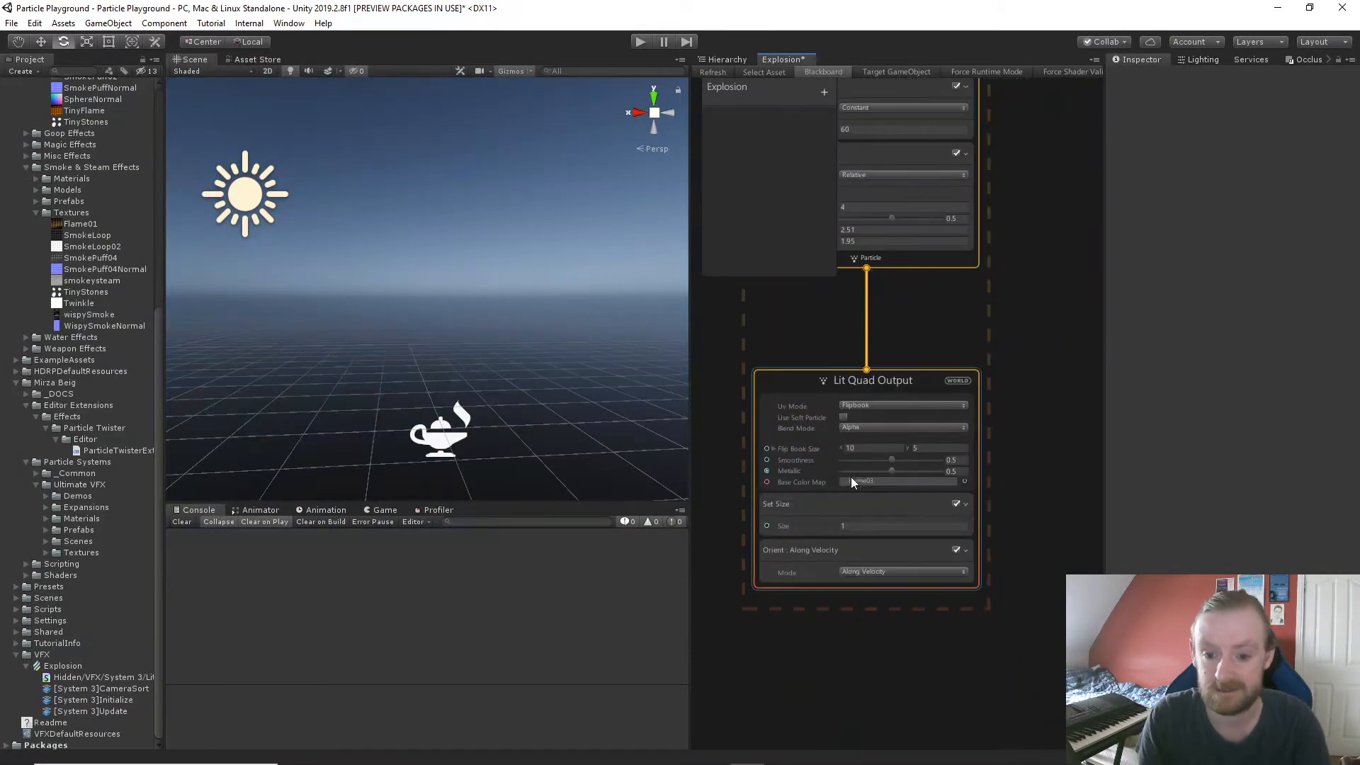
left_click(862, 383)
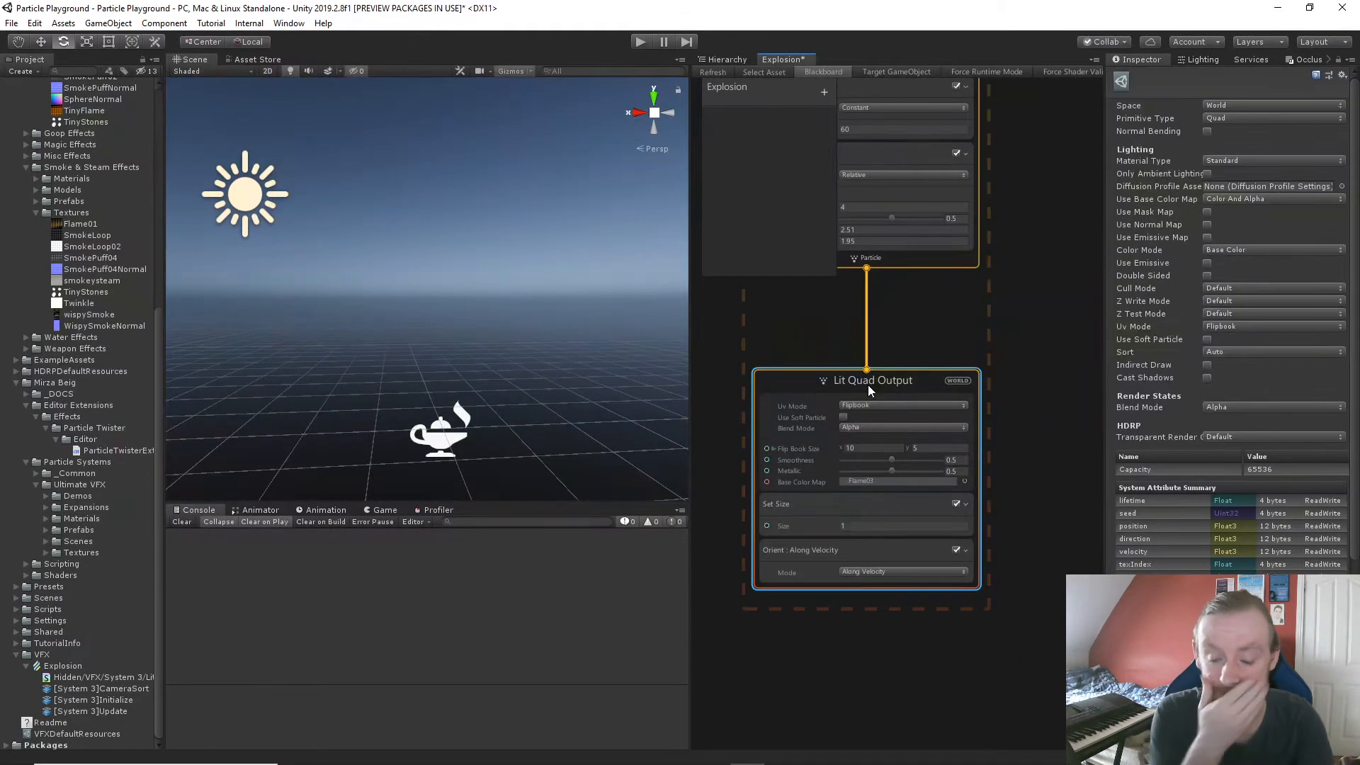
key("space")
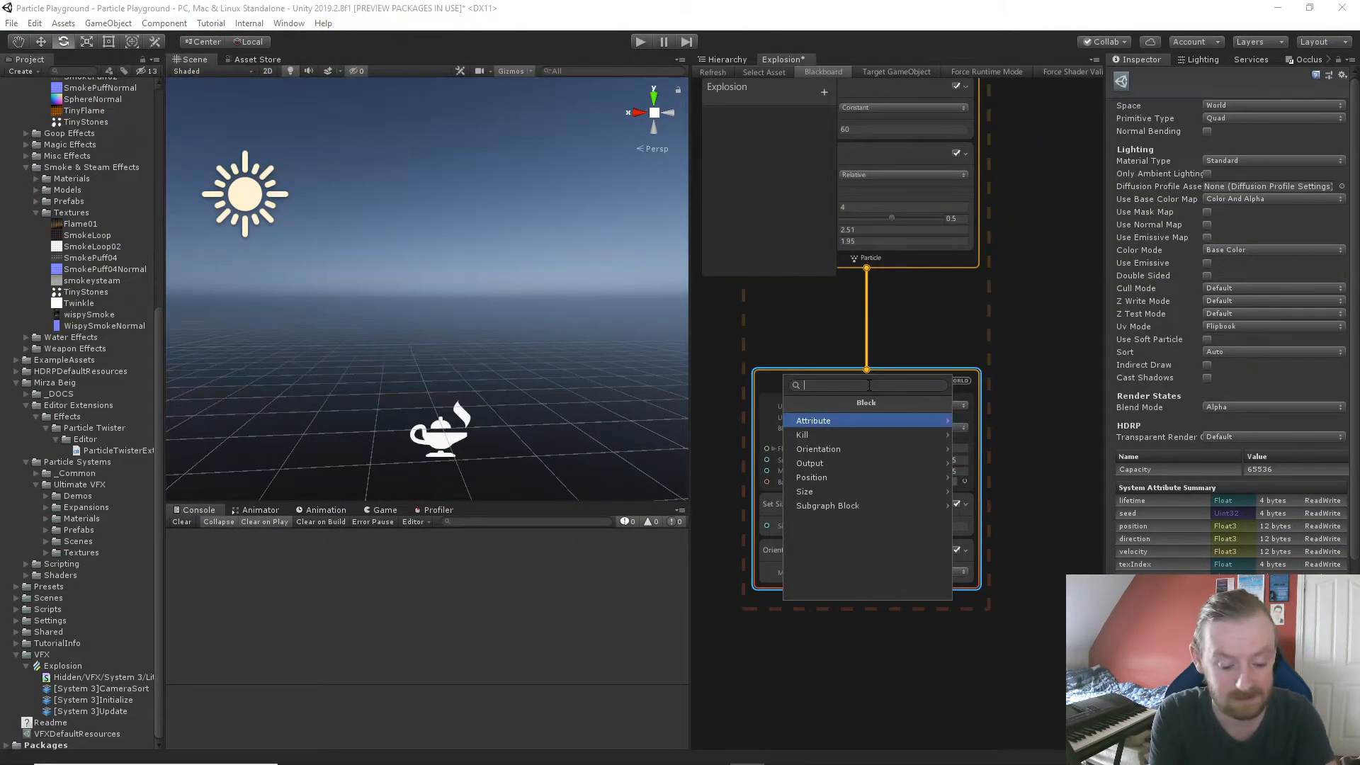
type("alp")
key("Down")
key("Down")
key("Down")
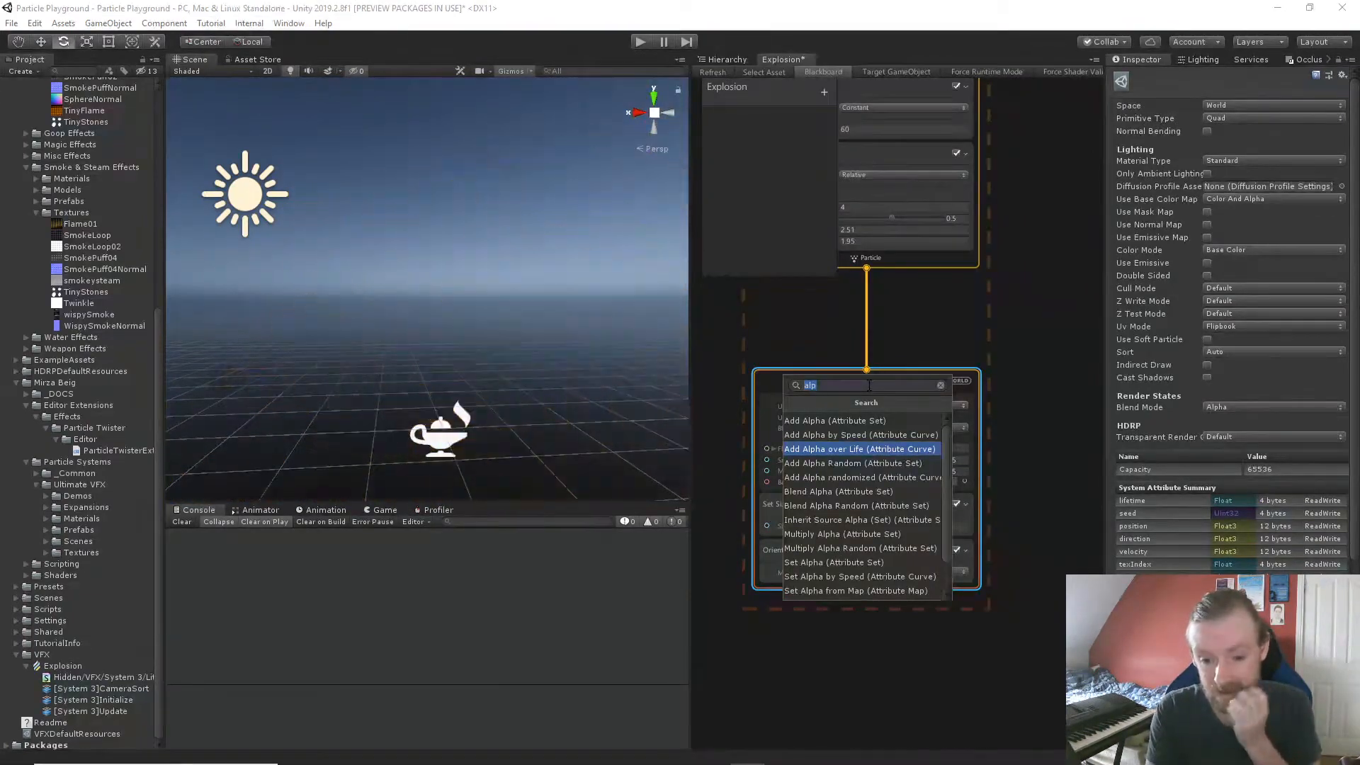
key("Down")
key("Down")
key("Down")
key("Down")
key("Down")
key("Down")
key("Down")
key("Down")
key("Down")
key("Down")
key("Down")
key("Down")
key("Down")
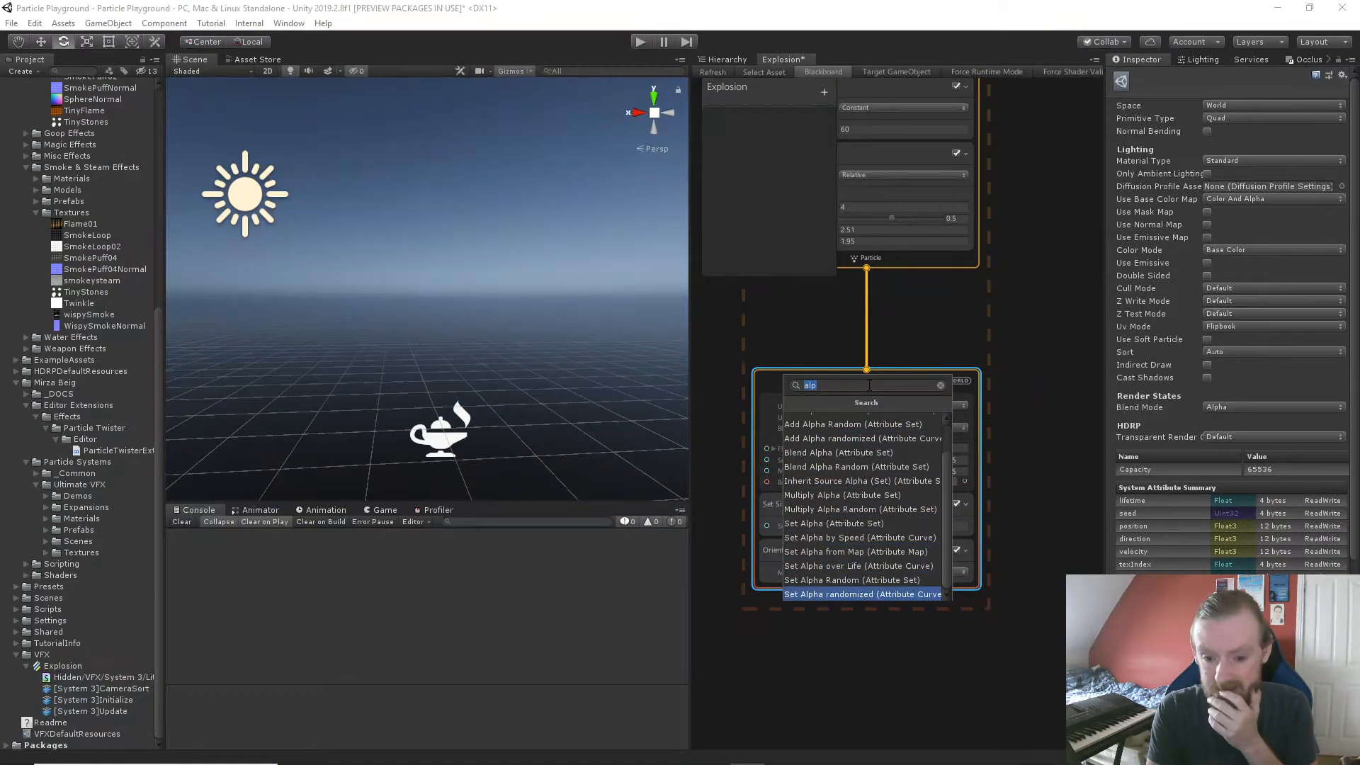
key("Up")
key("Up")
key("Return")
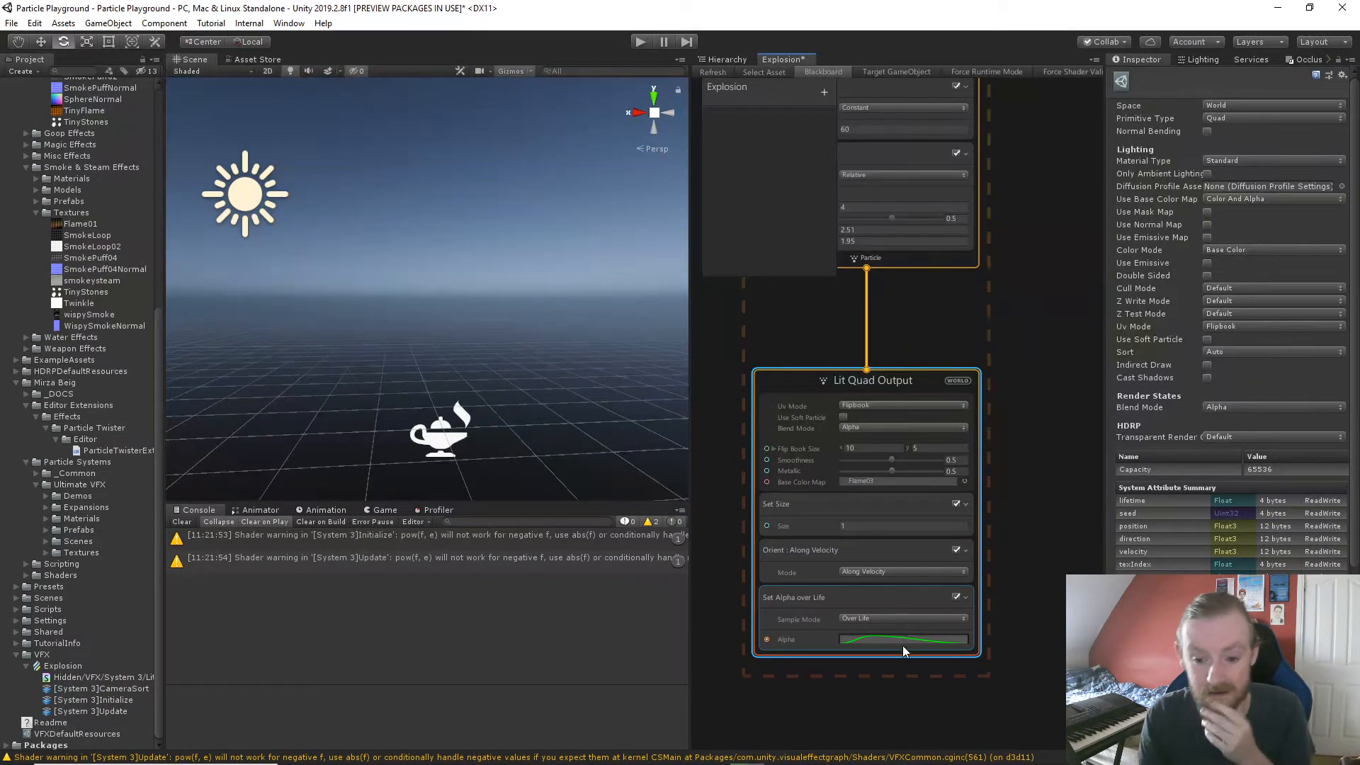
Raise the peak key of the Set Alpha over Life curve to a value of about 1 at time 0.5.
middle_click_drag(1001, 304, 1034, 710)
middle_click_drag(1050, 386, 1032, 651)
middle_click_drag(1039, 320, 1040, 258)
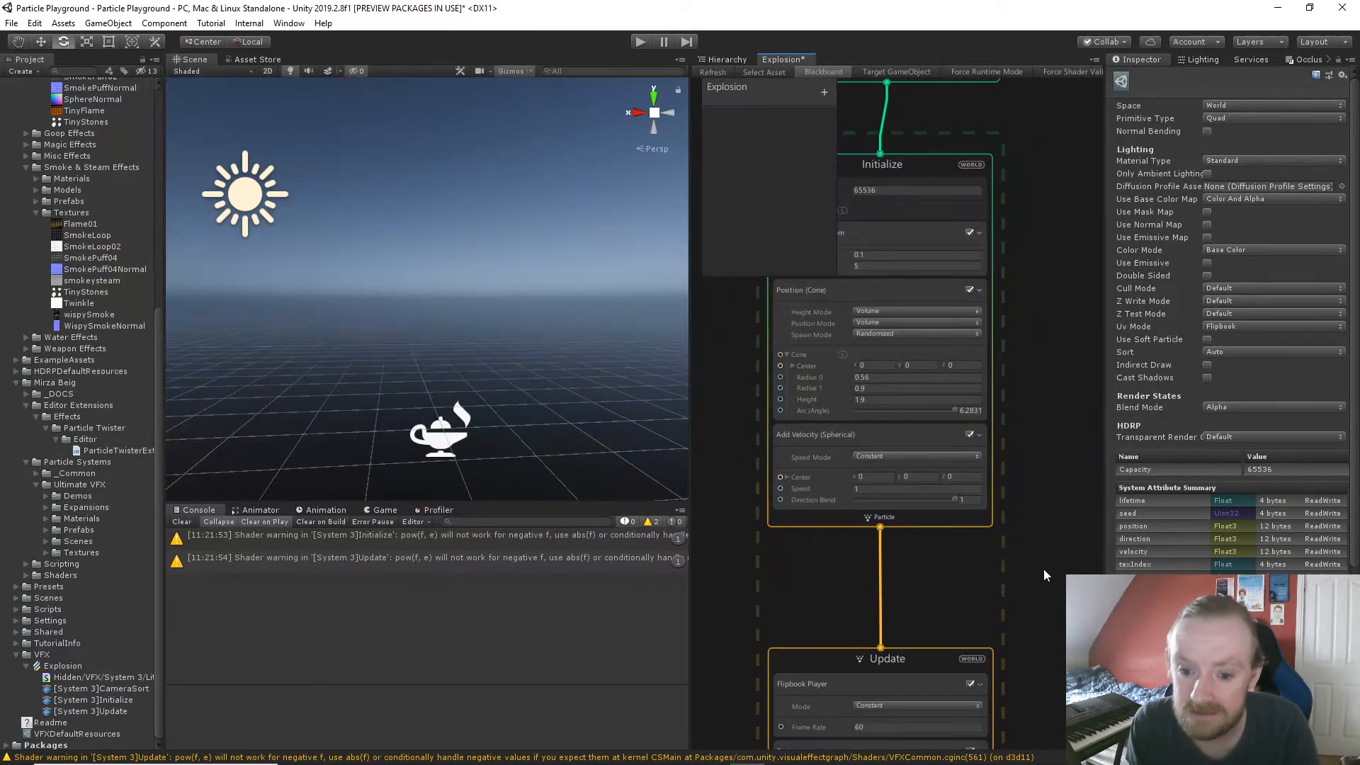
middle_click_drag(1043, 593, 1005, 151)
middle_click_drag(993, 406, 984, 310)
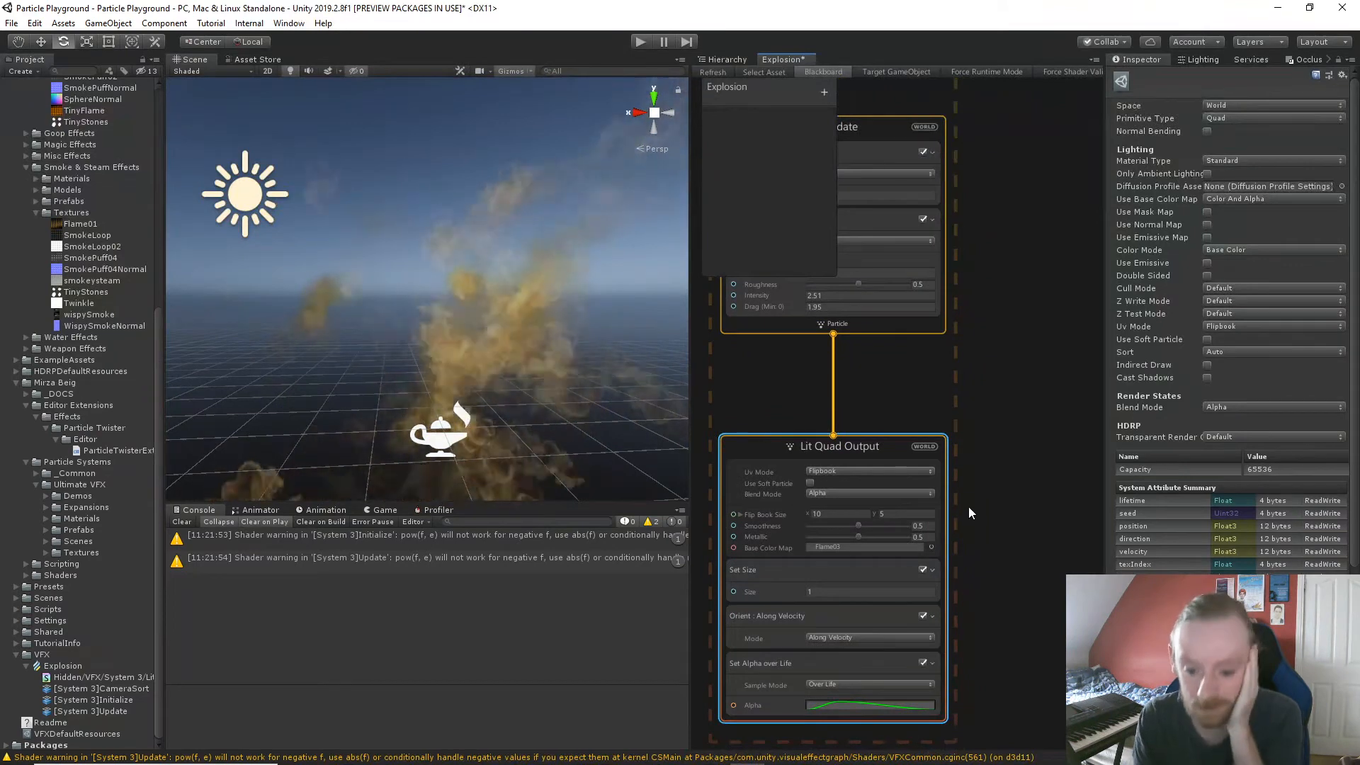
left_click(861, 703)
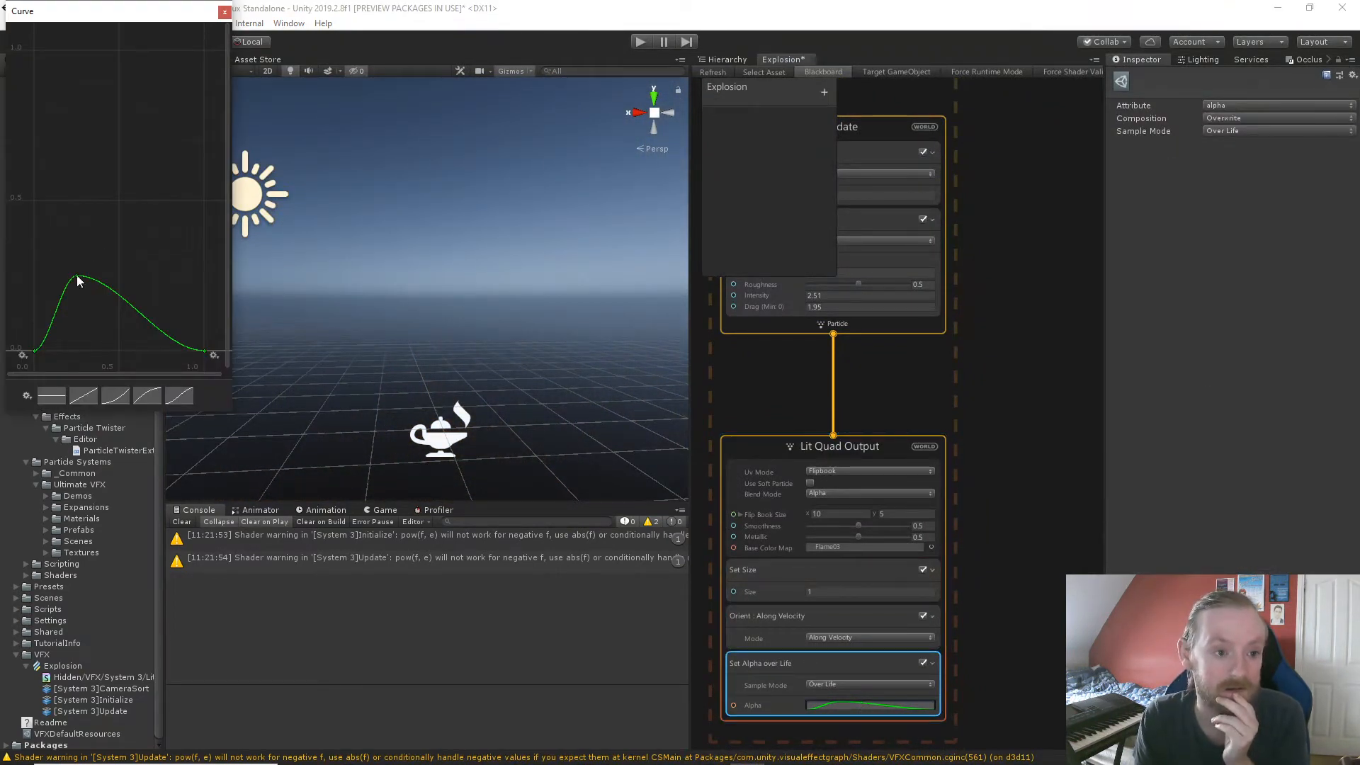
left_click_drag(76, 275, 117, 50)
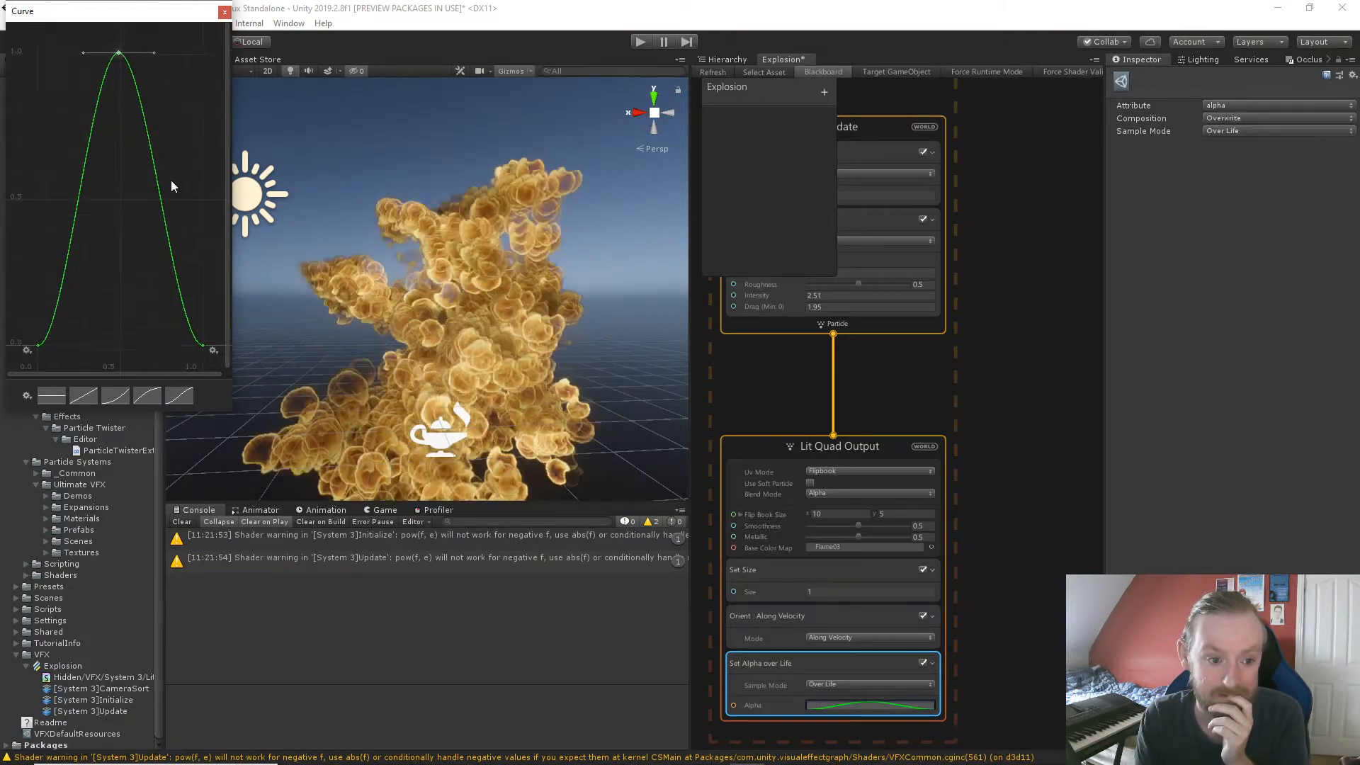
Move the alpha curve's end key out to a time of about 3, keeping its value at about 0.
scroll(171, 181, "down", 6)
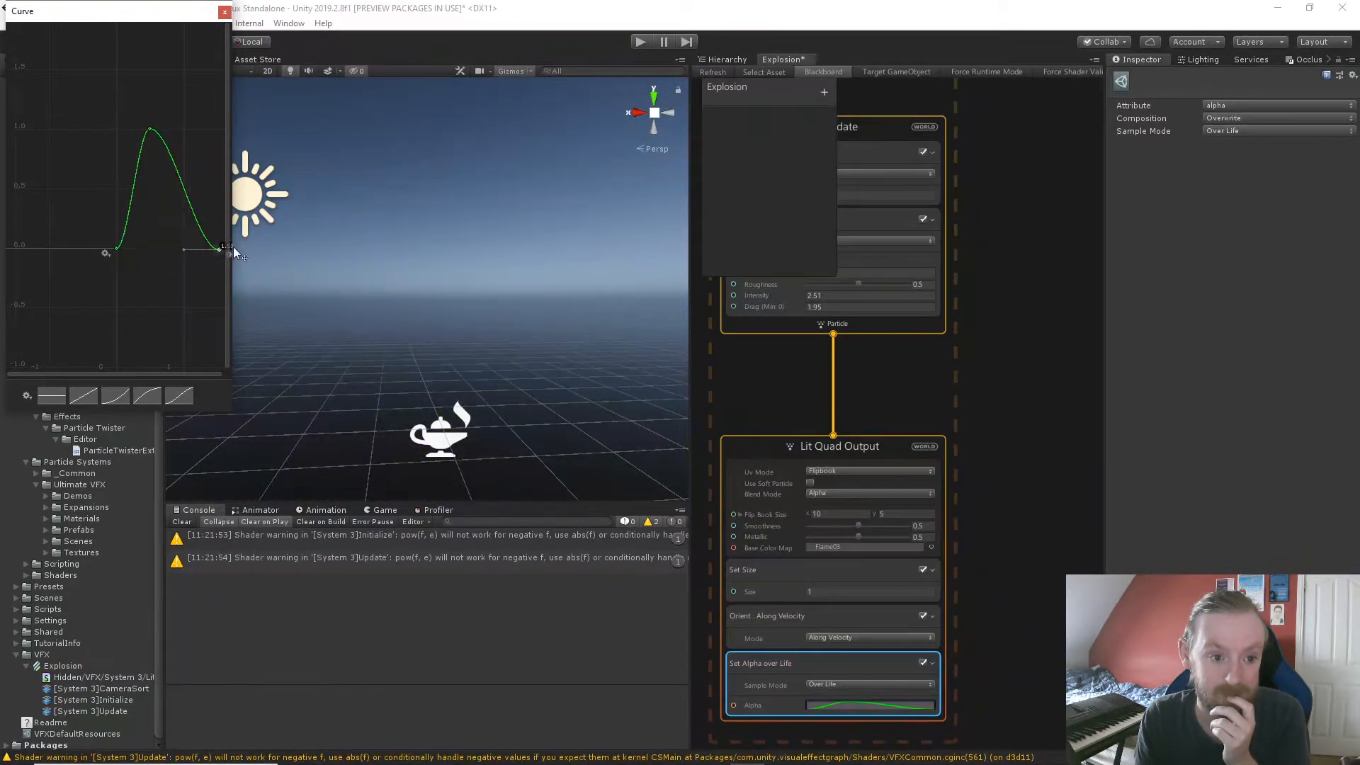
left_click_drag(296, 250, 291, 257)
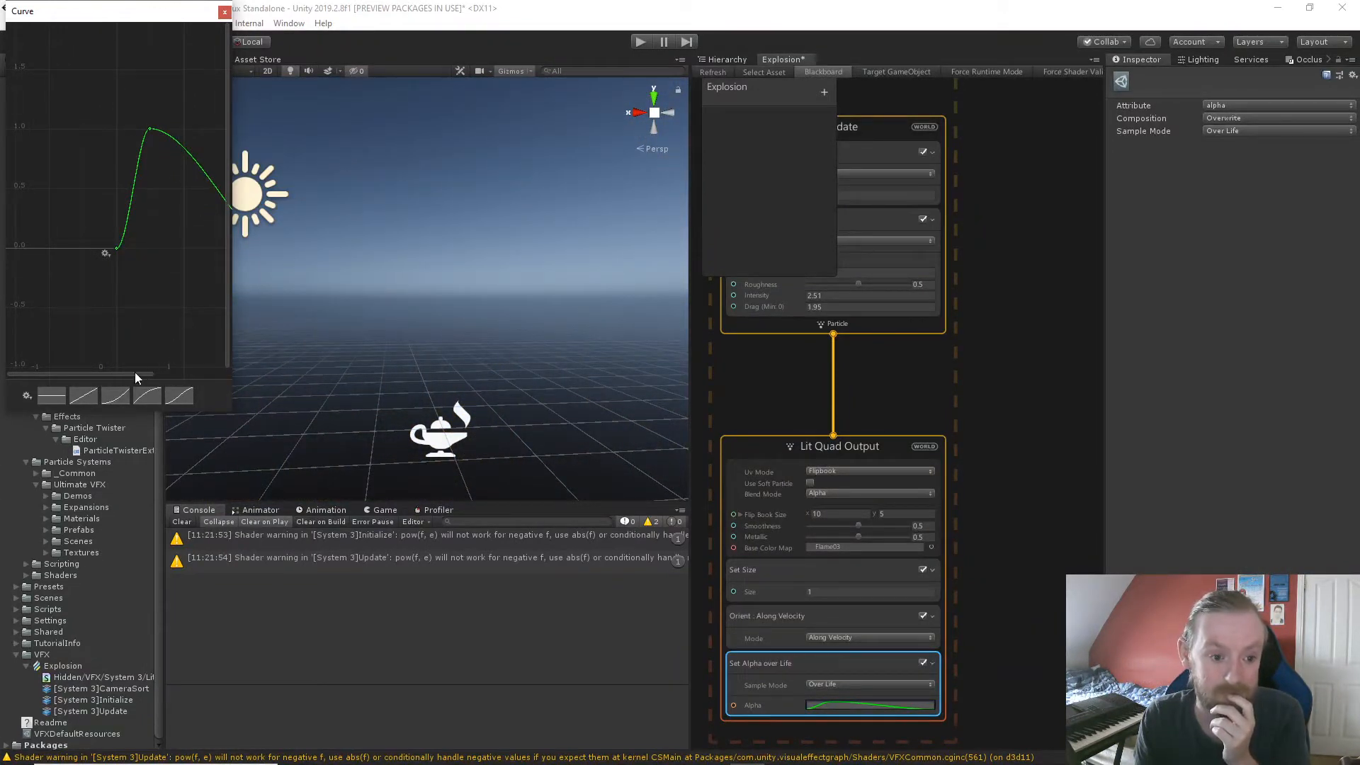
left_click_drag(135, 373, 255, 387)
left_click_drag(203, 258, 240, 247)
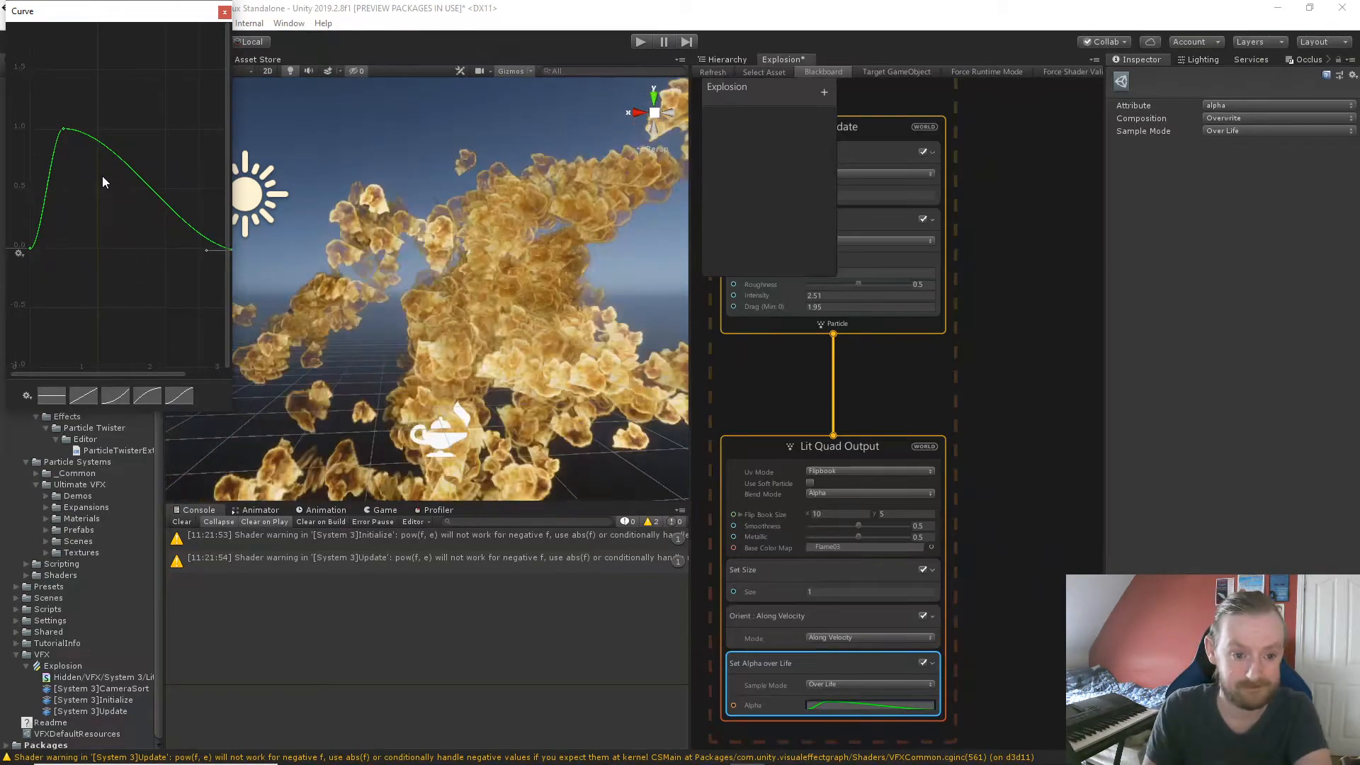
Move the alpha curve's peak key to a value of about 0.2 at a time of about 1.8 and close the curve editor.
left_click_drag(65, 129, 74, 119)
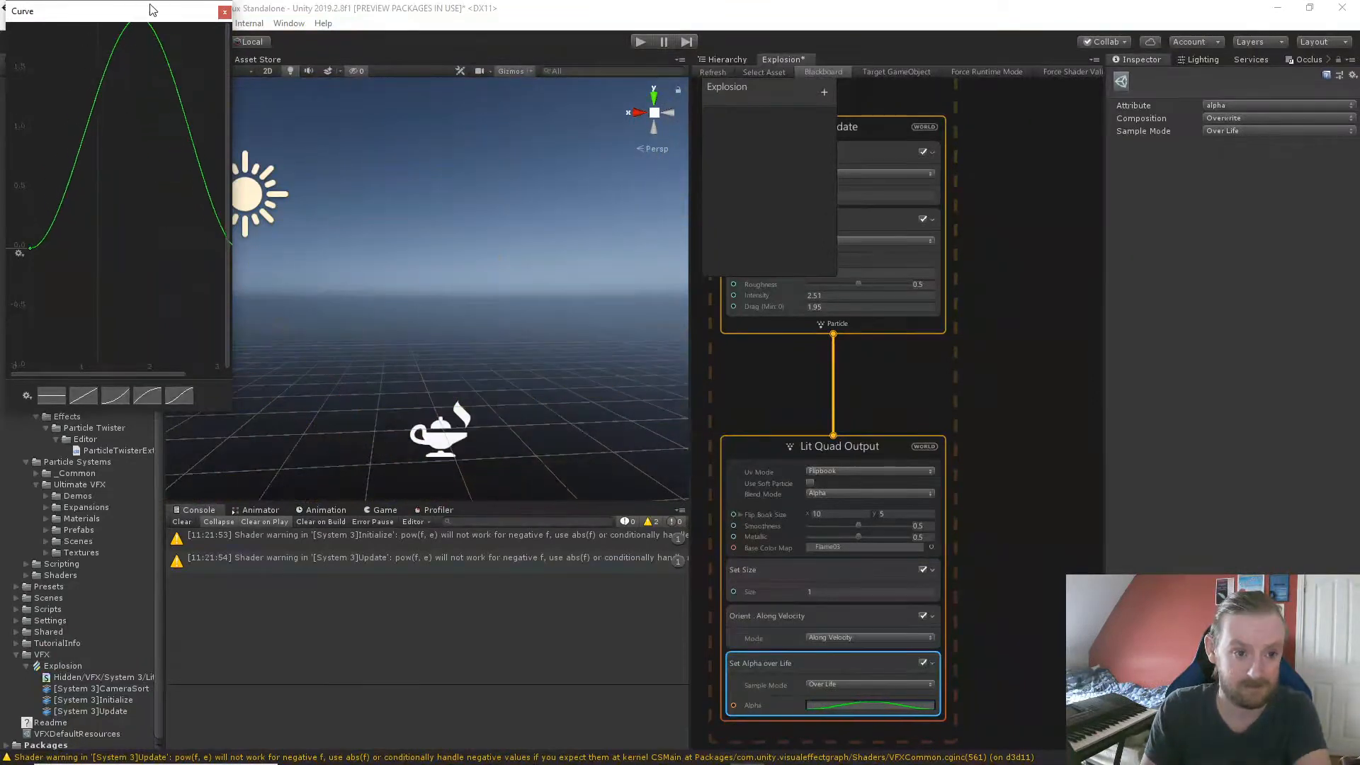
left_click_drag(151, 10, 142, 78)
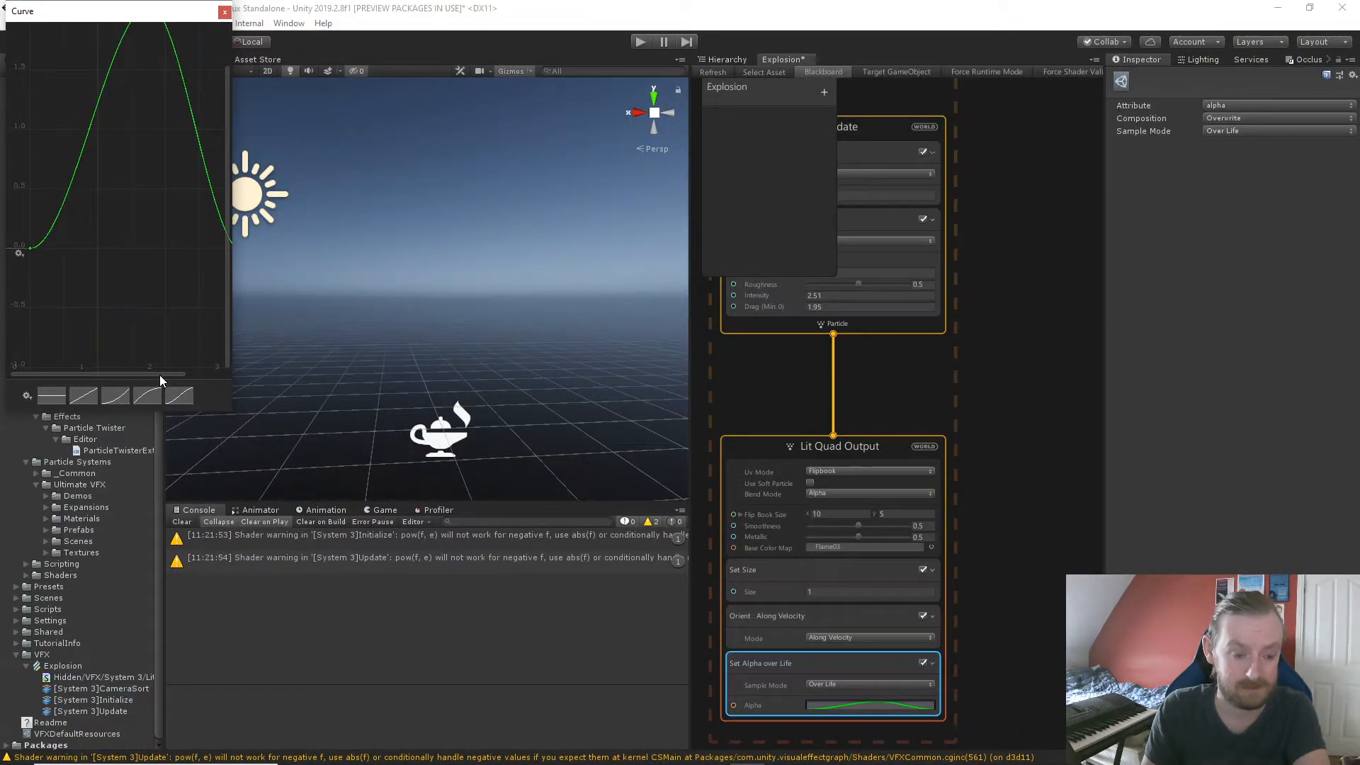
mouse_move(159, 375)
left_mouse_down()
mouse_move(188, 368)
mouse_move(177, 361)
left_mouse_up()
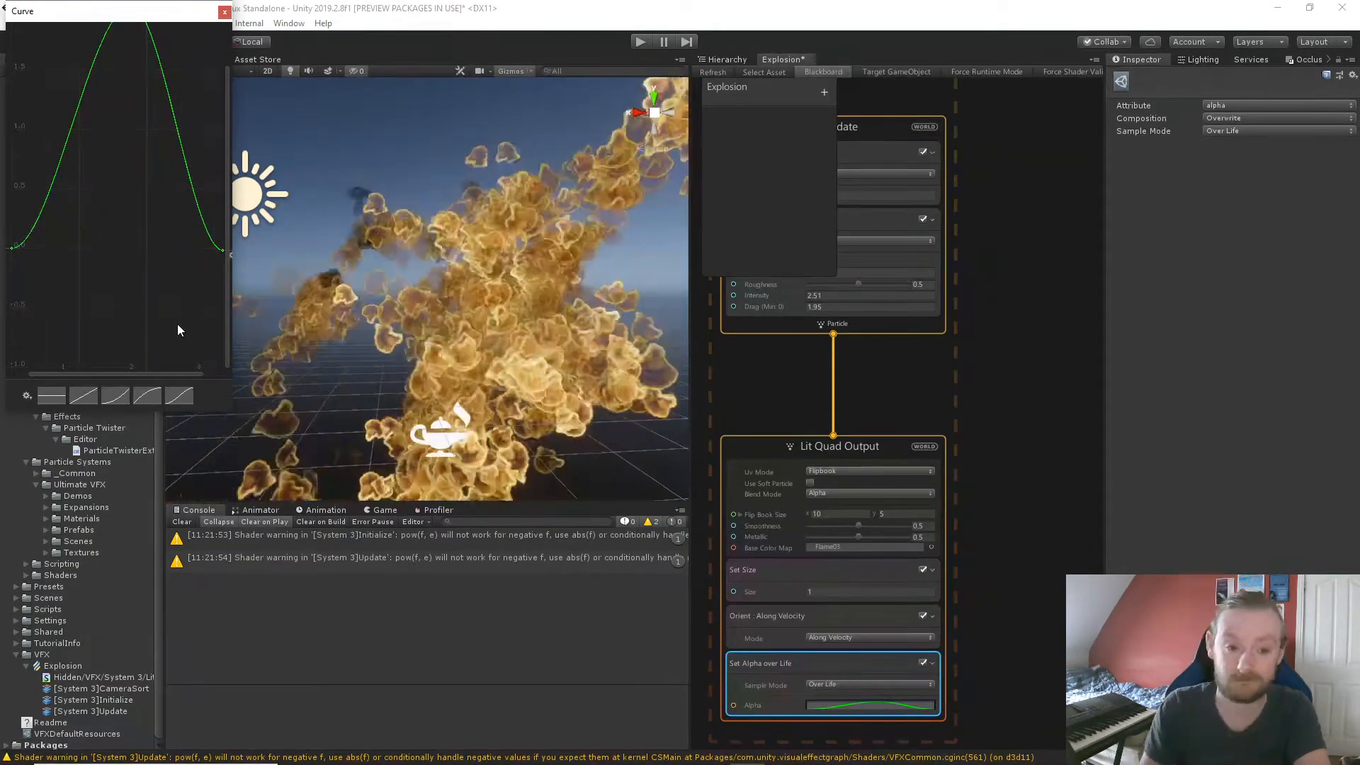
middle_click_drag(135, 31, 137, 132)
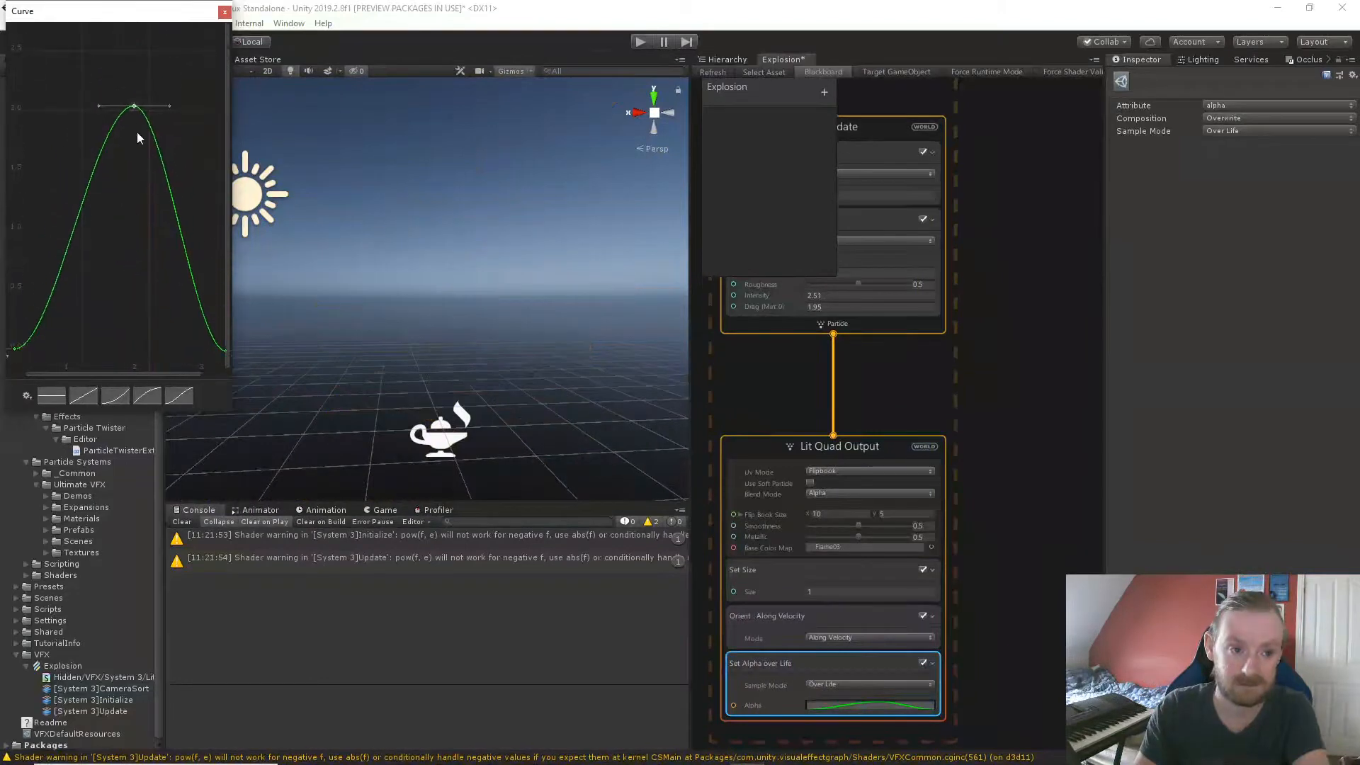
left_click_drag(133, 108, 141, 349)
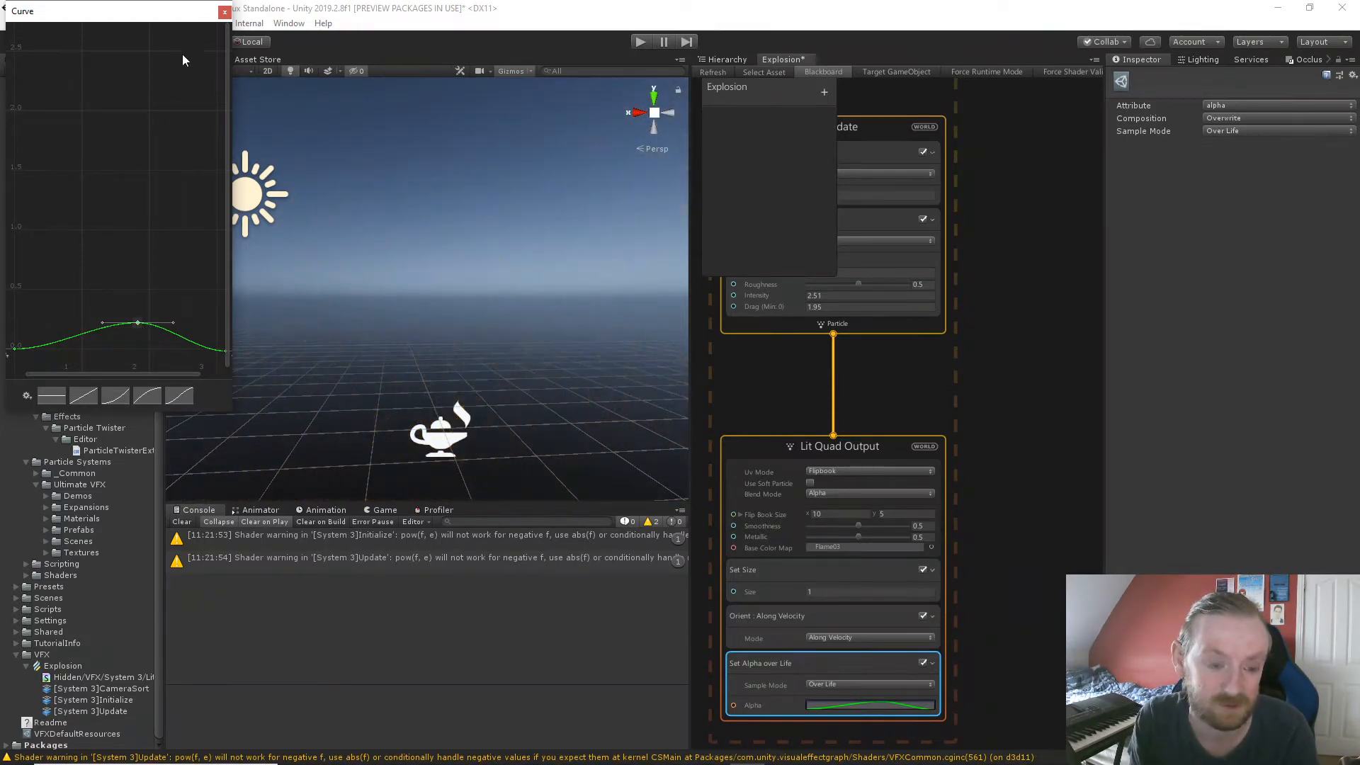
left_click(224, 12)
Set value A of the Set Lifetime Random block in the Initialize context to 1.
middle_click_drag(991, 329, 1024, 560)
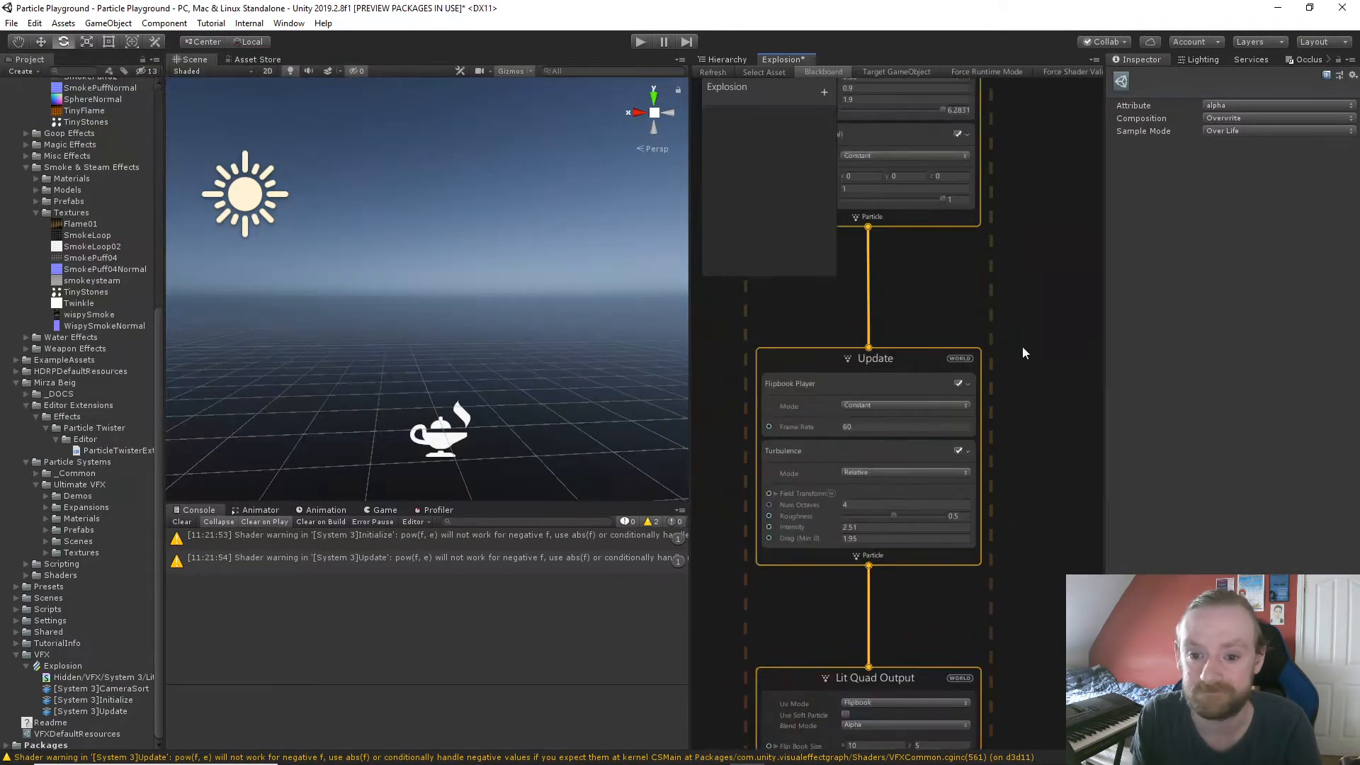
middle_click_drag(1019, 199, 1046, 555)
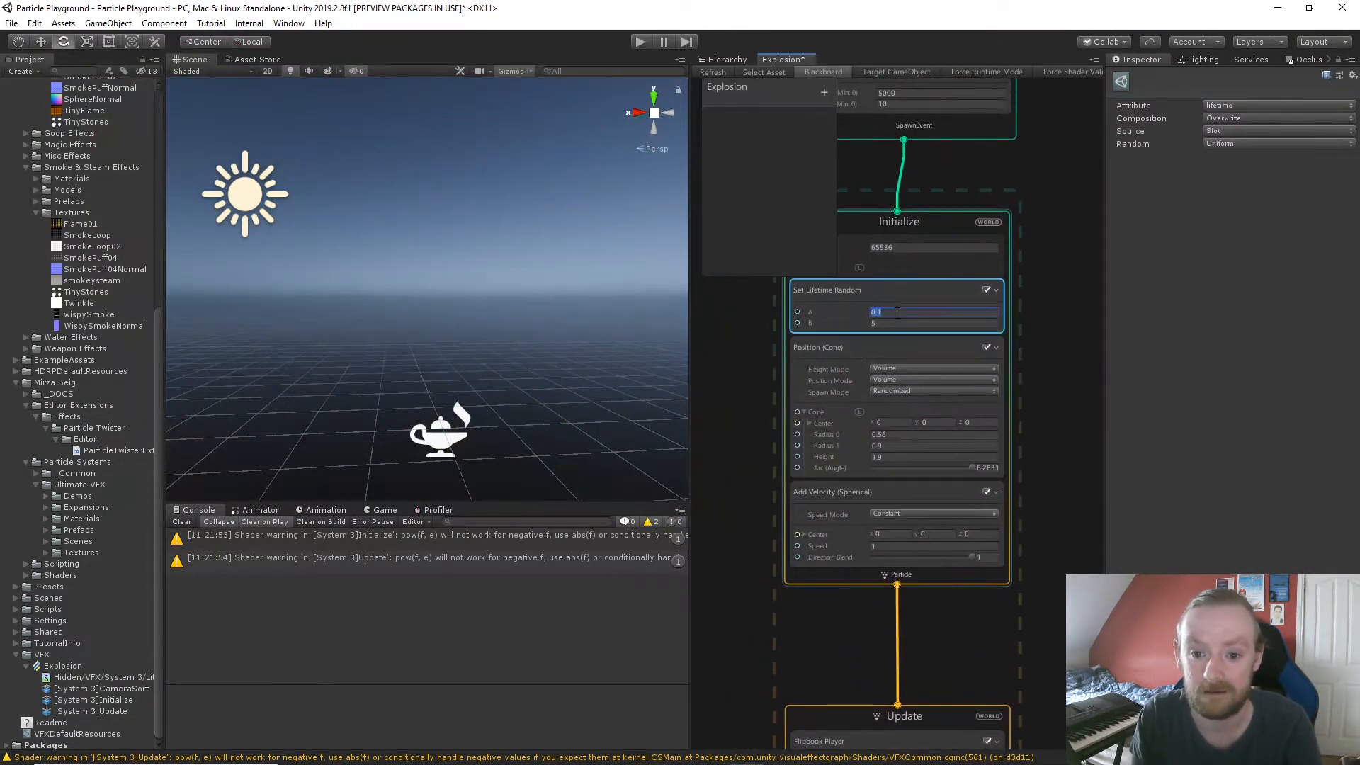
type("1")
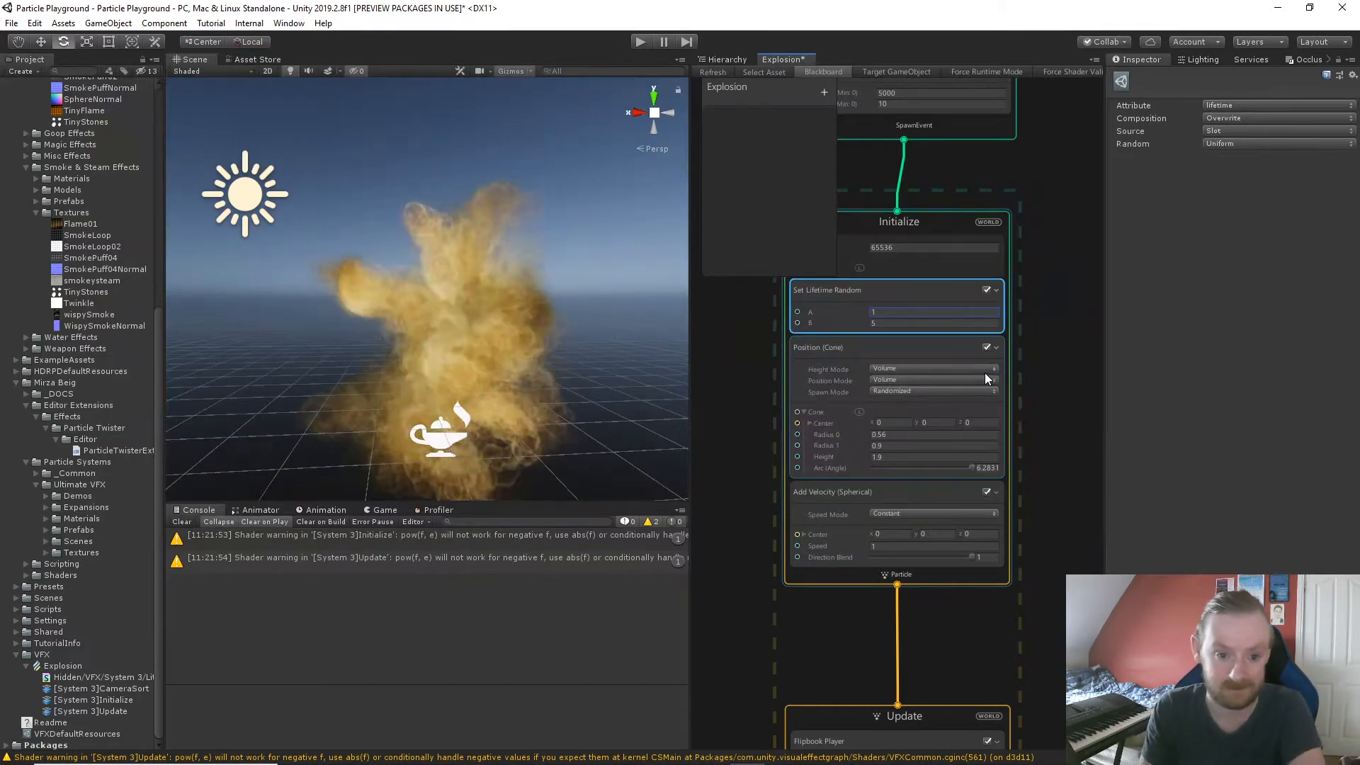
mouse_move(431, 406)
middle_mouse_down()
mouse_move(420, 367)
mouse_move(432, 402)
middle_mouse_up()
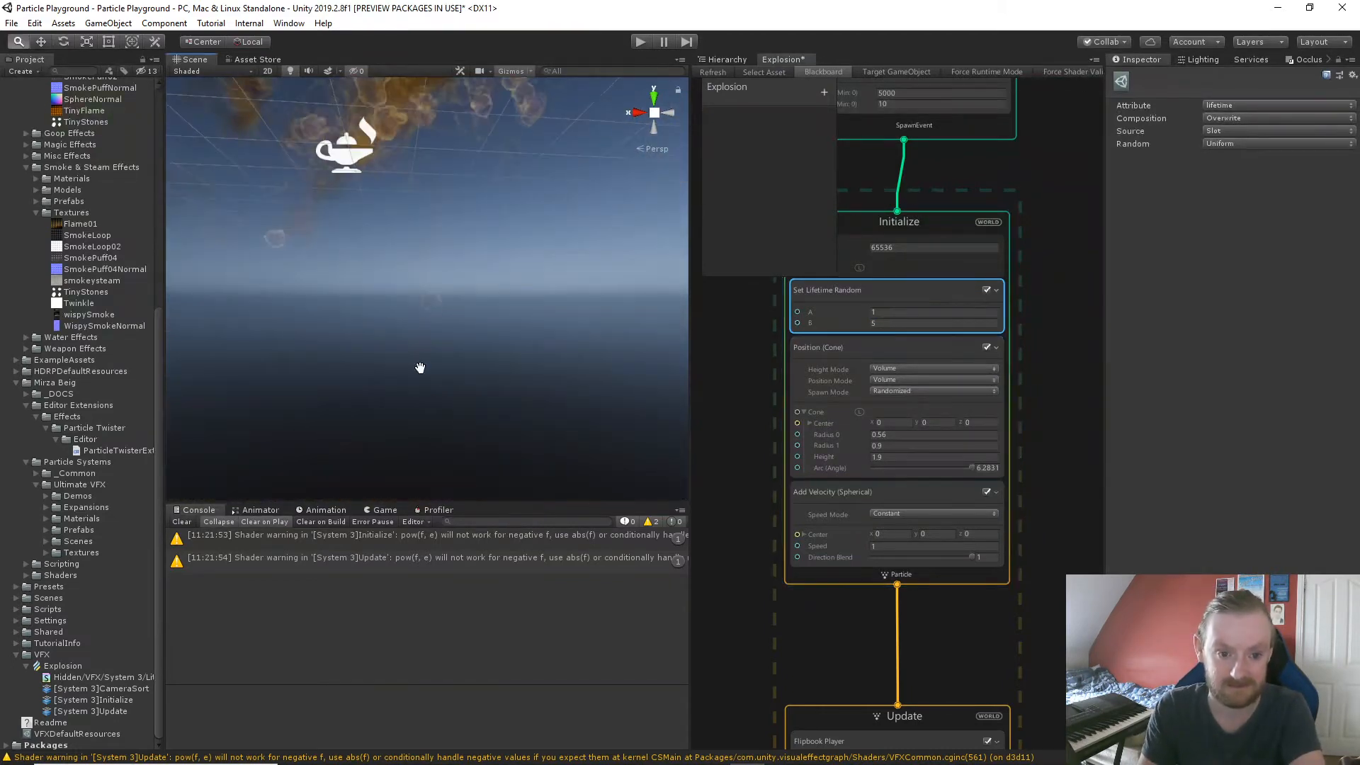
scroll(431, 388, "down", 4)
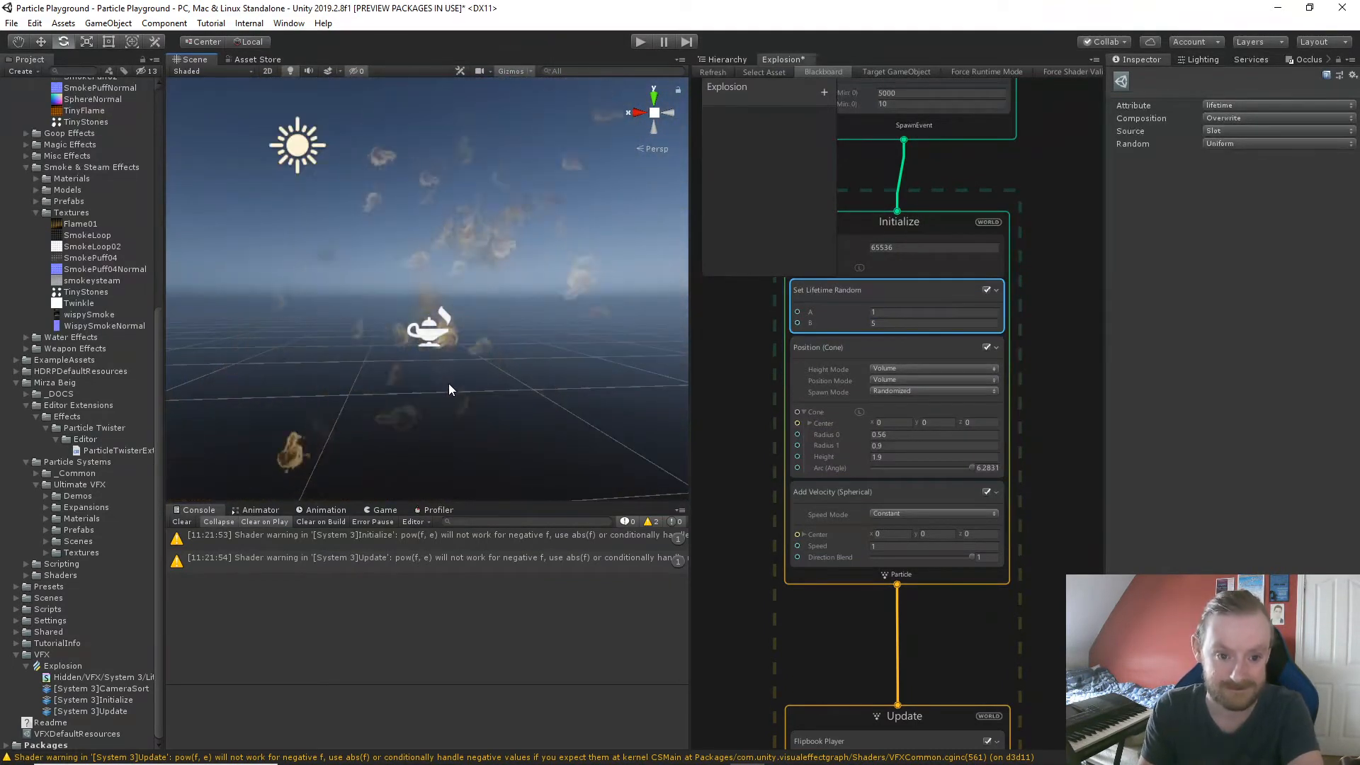
middle_click_drag(1062, 302, 1099, 455)
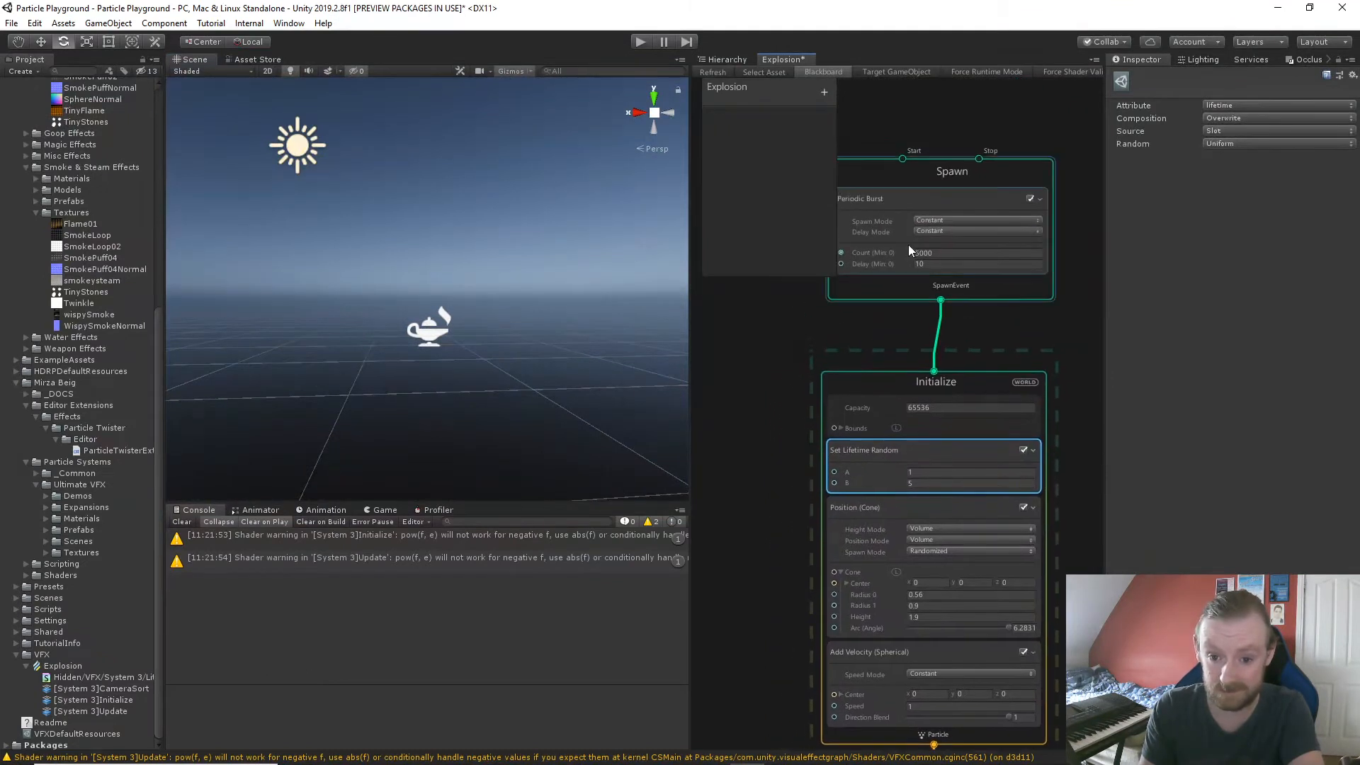
left_click(958, 254)
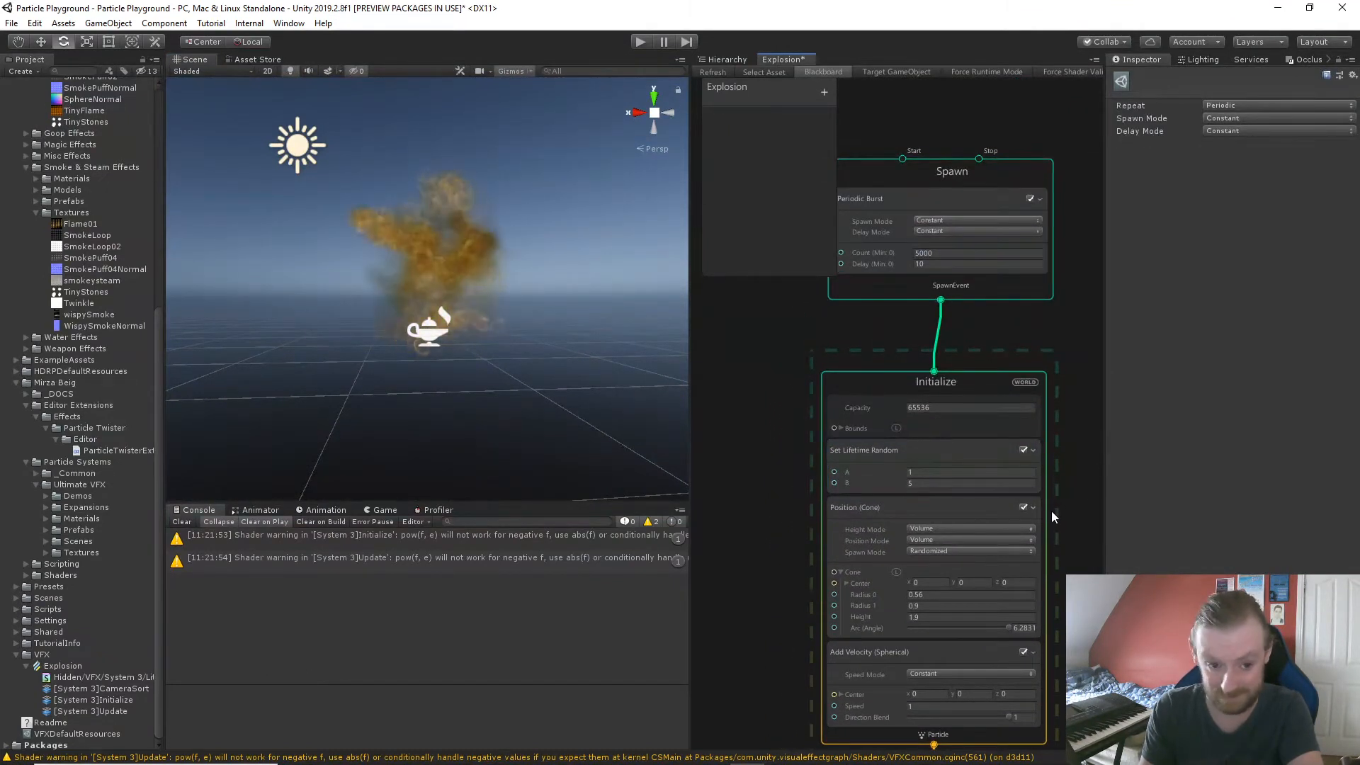
left_click(934, 473)
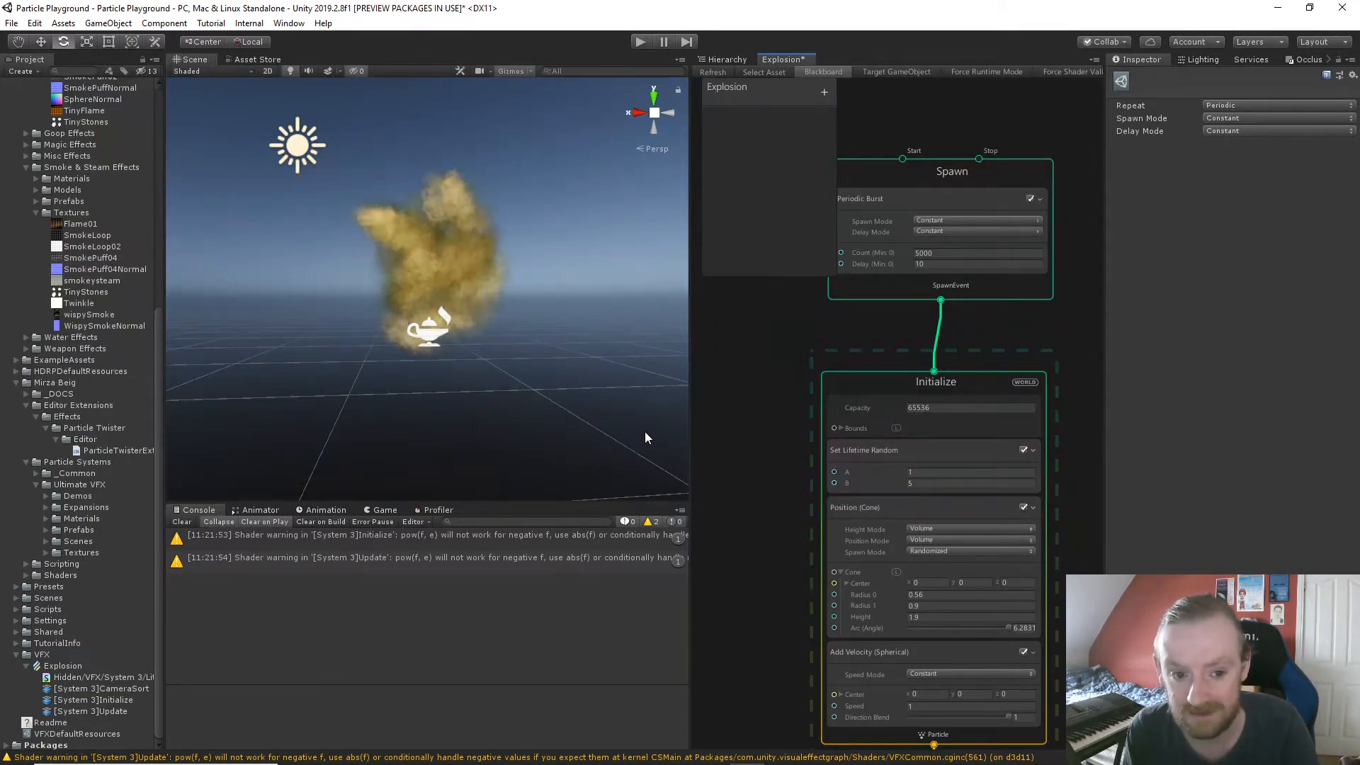
Open the Set Alpha over Life curve in the Lit Quad Output and lower its peak key to a value of about 0.1.
middle_click_drag(754, 465, 738, 219)
middle_click_drag(805, 632, 741, 227)
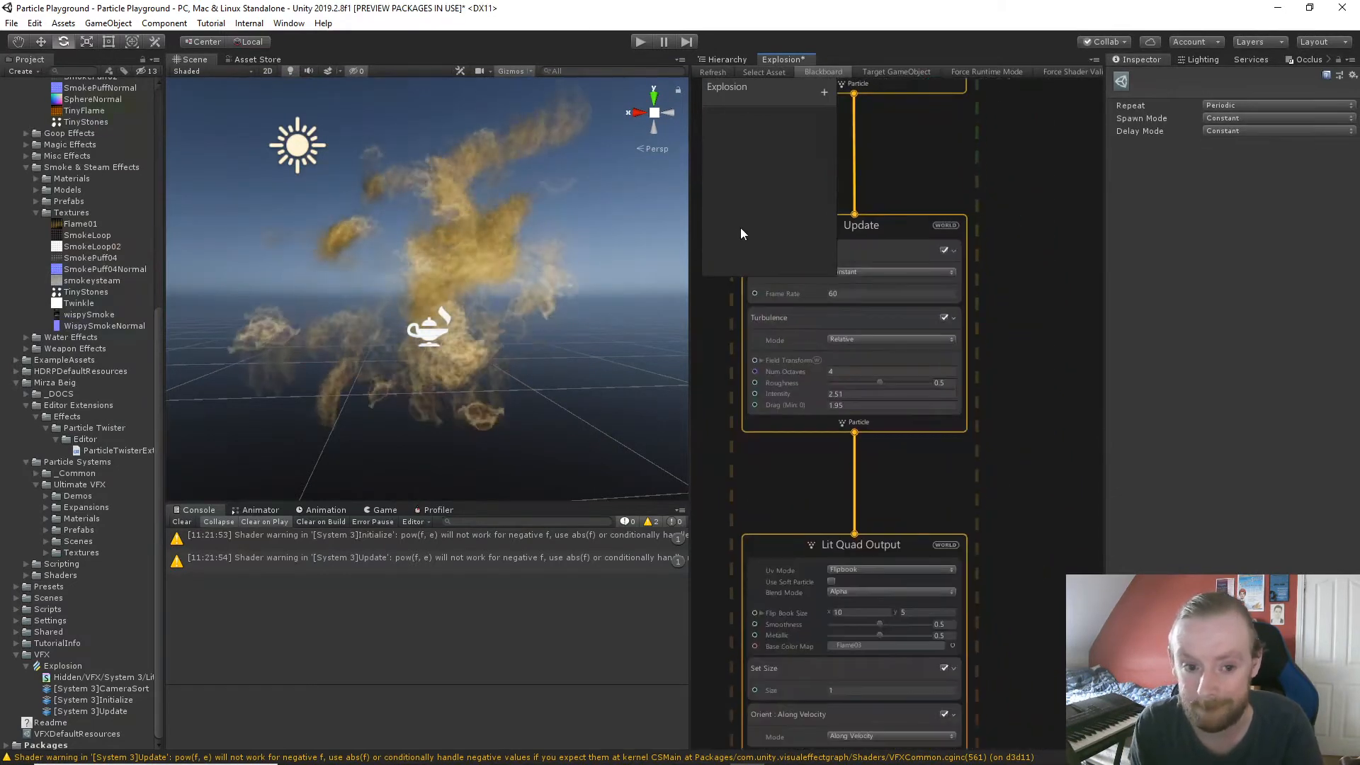
middle_click_drag(973, 487, 968, 350)
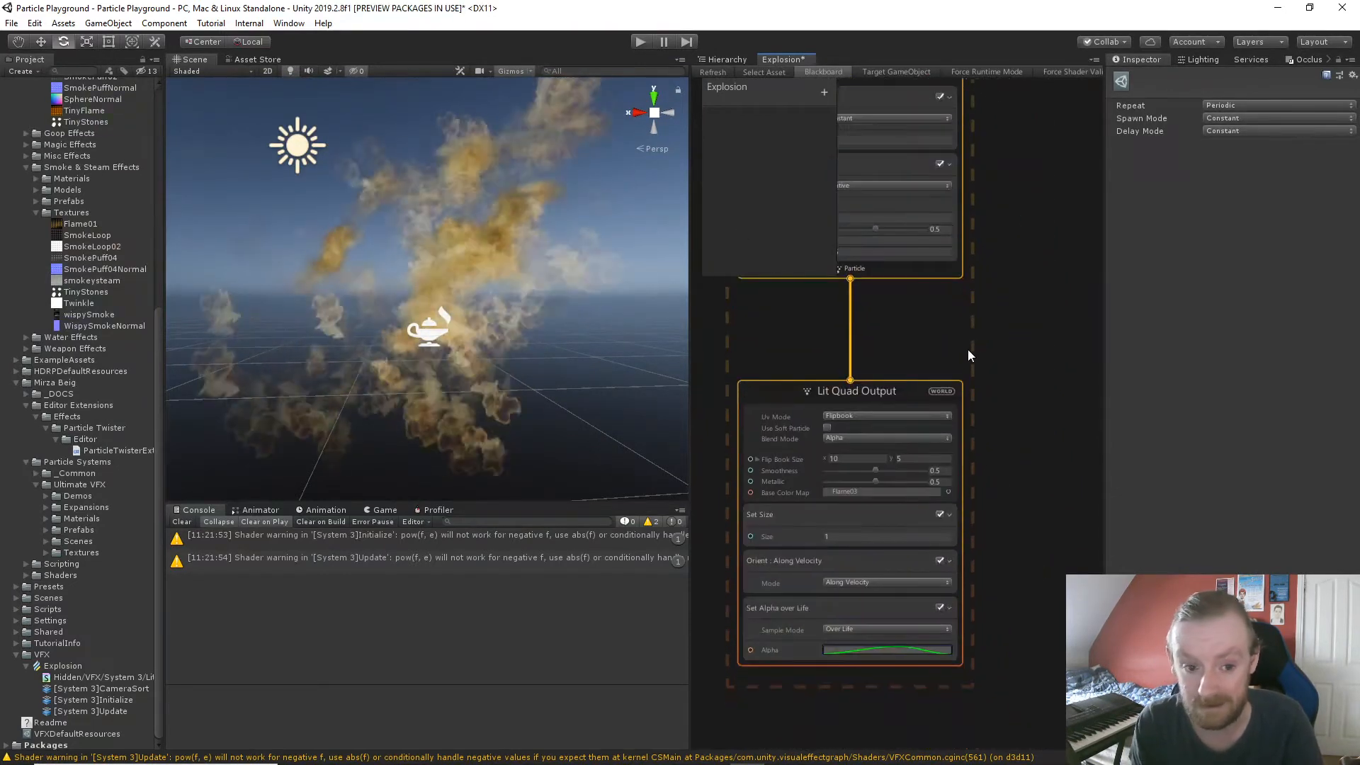
left_click(904, 650)
middle_click_drag(144, 240, 2, 170)
scroll(99, 187, "down", 3)
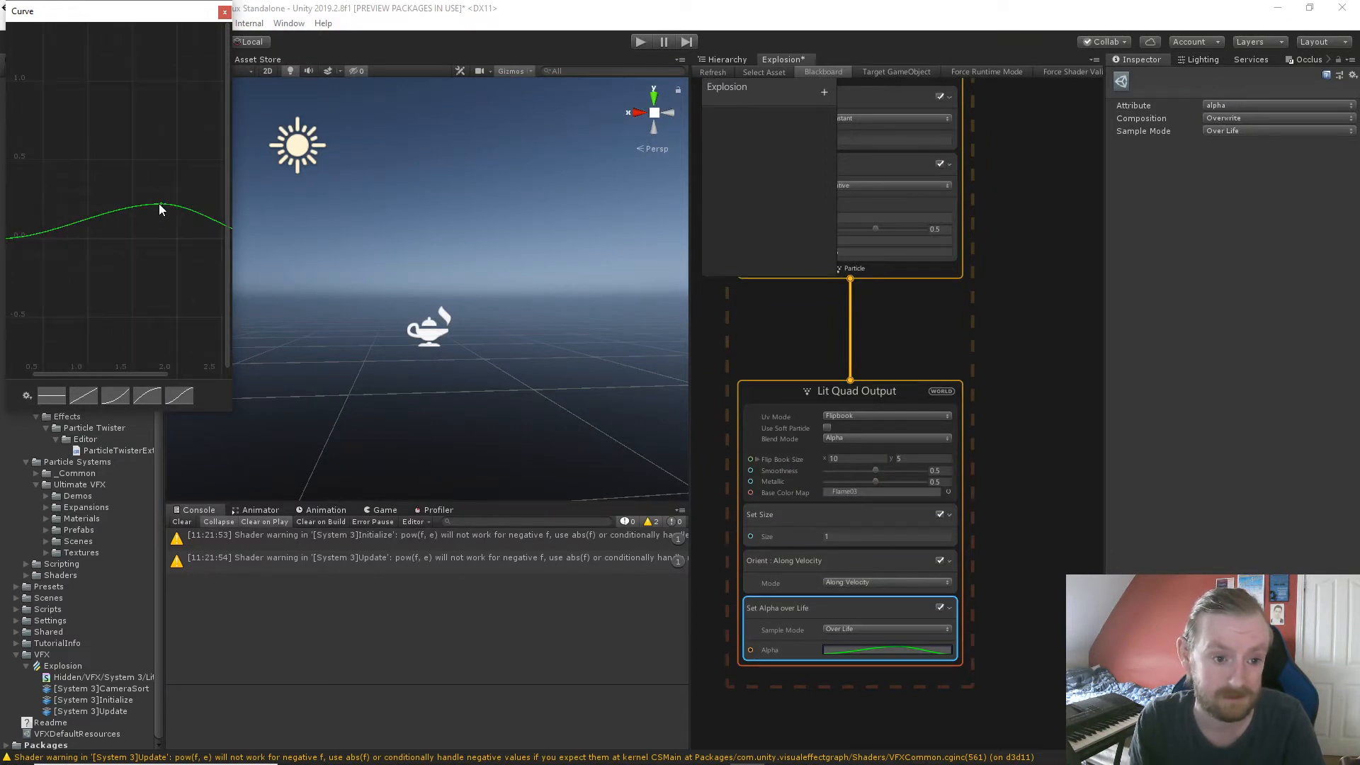
mouse_move(159, 203)
left_mouse_down()
mouse_move(158, 249)
mouse_move(166, 227)
left_mouse_up()
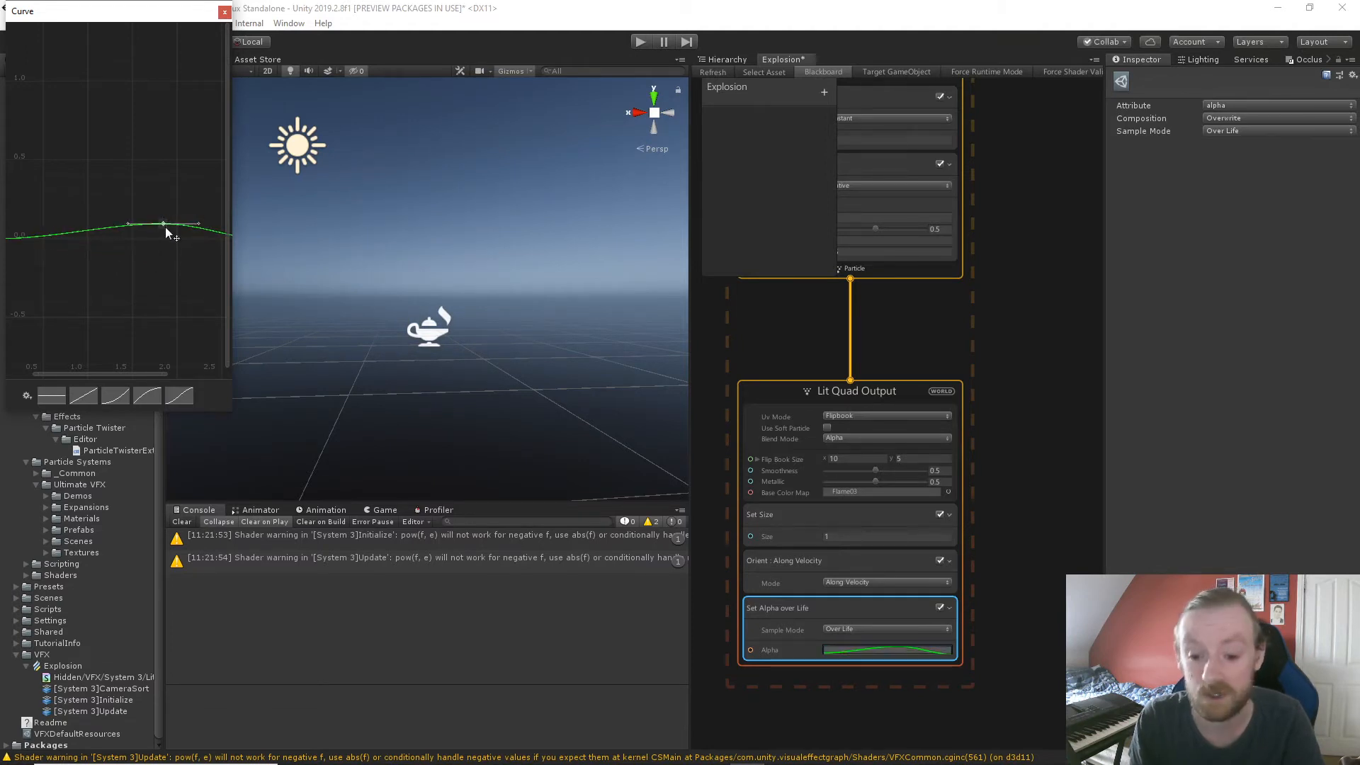
Reopen the alpha curve and adjust its start key to a value of 0 at a time of about 0.02.
left_click(924, 651)
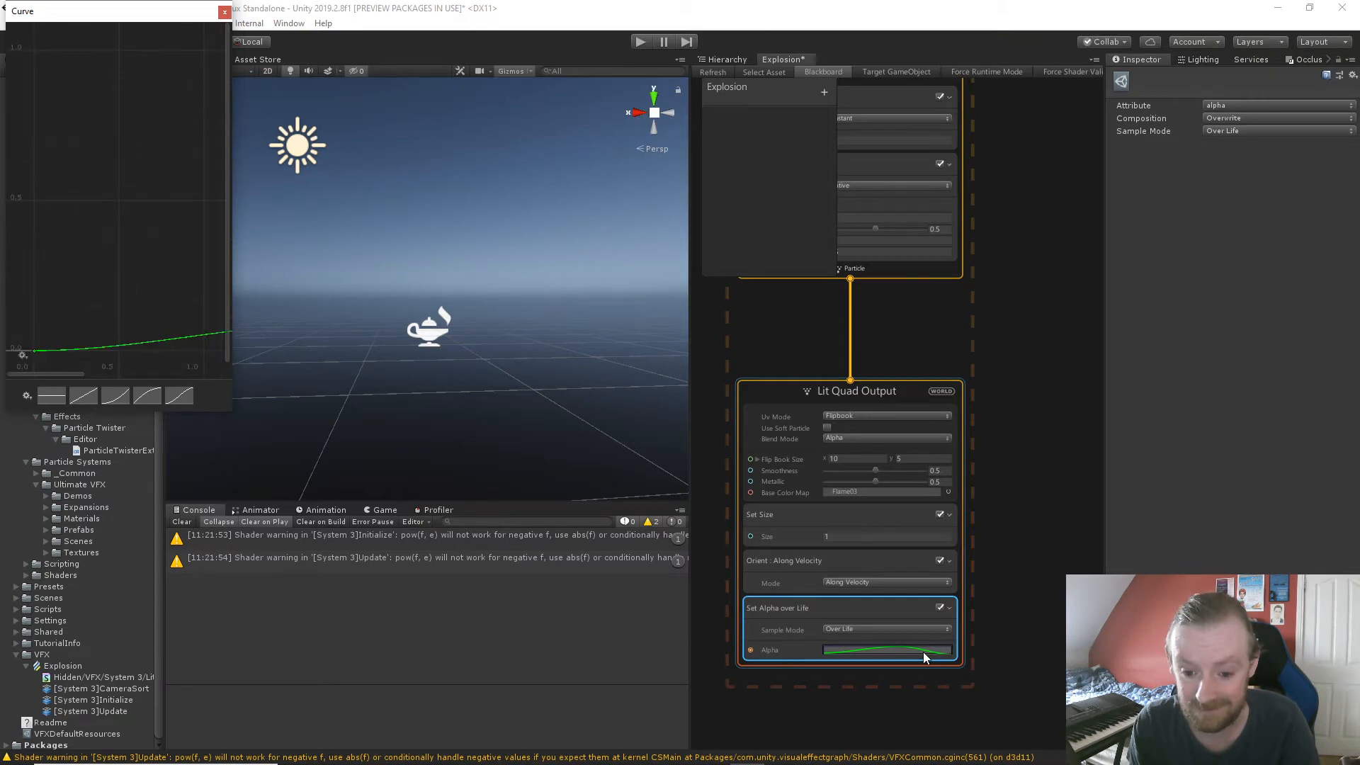
left_click(924, 652)
left_click(917, 649)
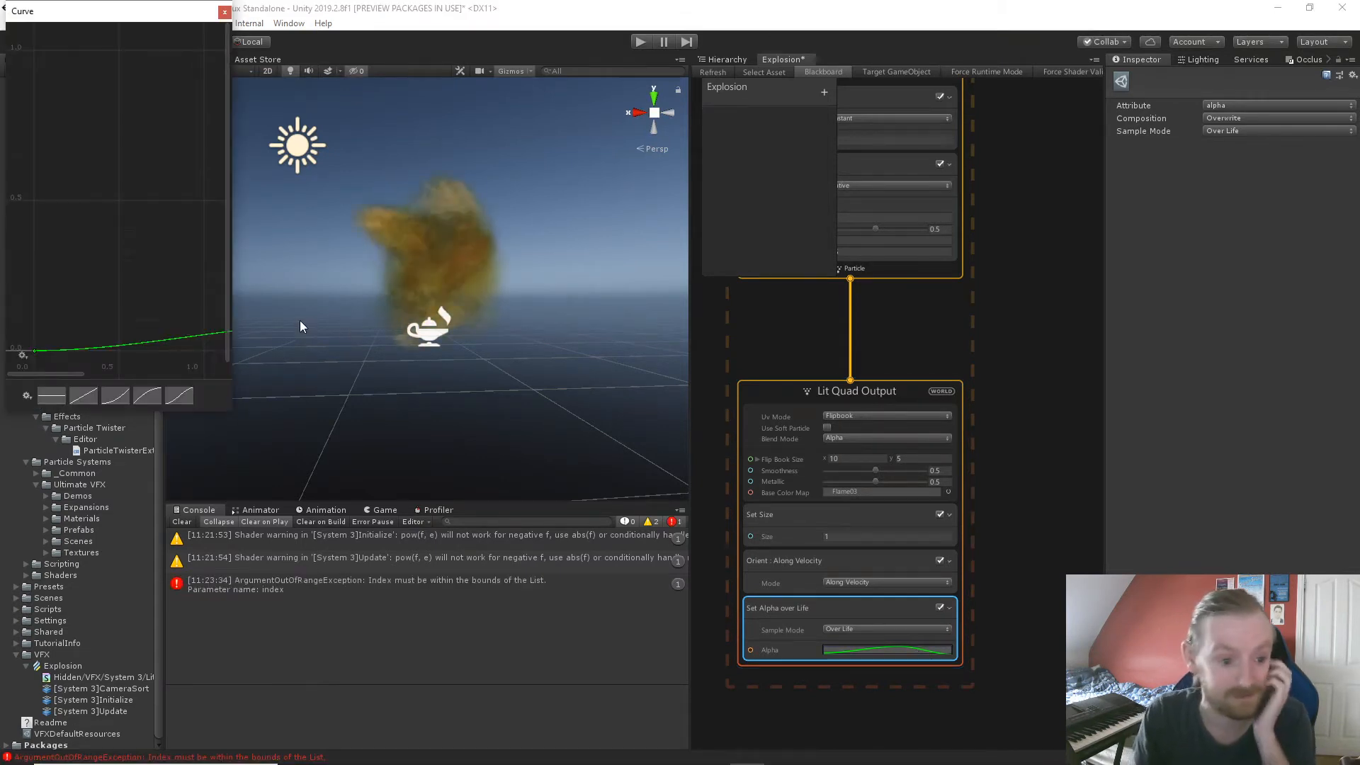
scroll(114, 235, "down", 1)
scroll(130, 279, "down", 1)
middle_click_drag(130, 280, 112, 256)
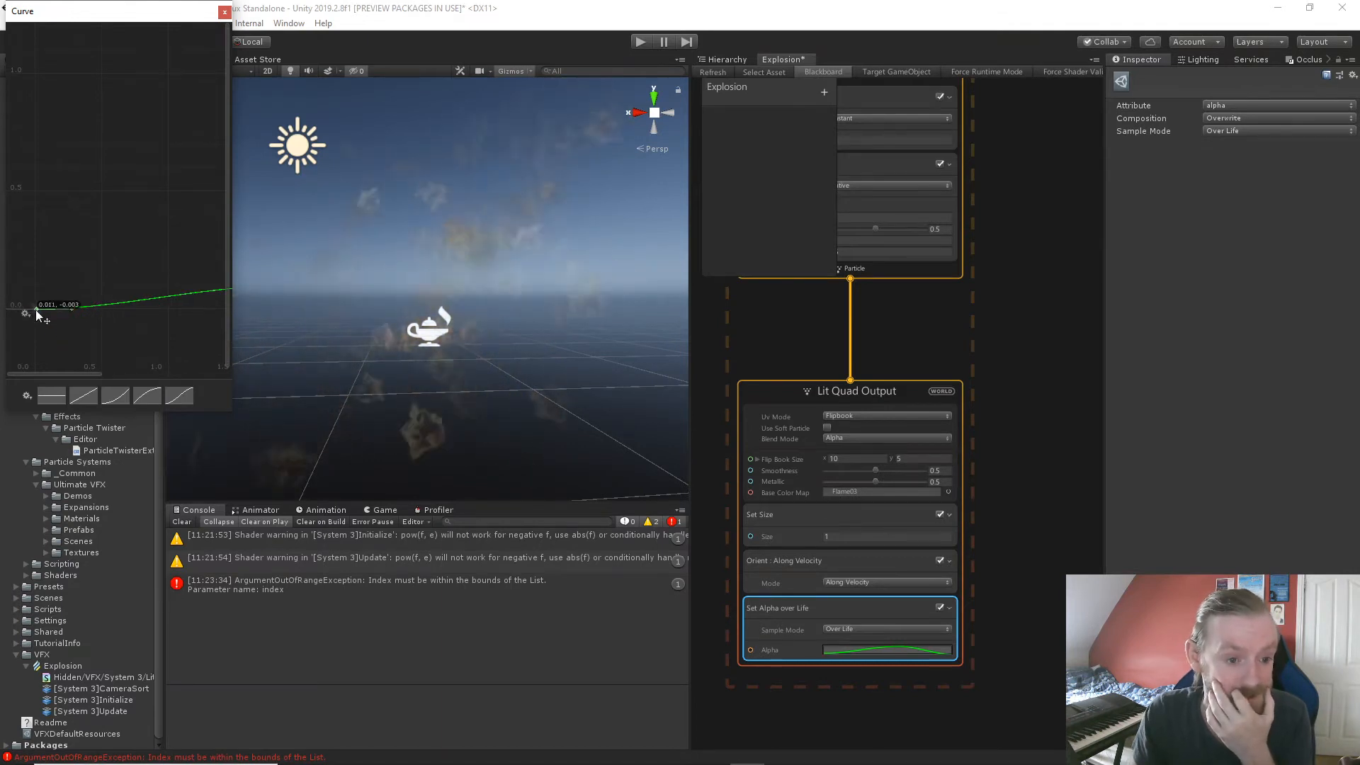
left_click_drag(35, 310, 36, 308)
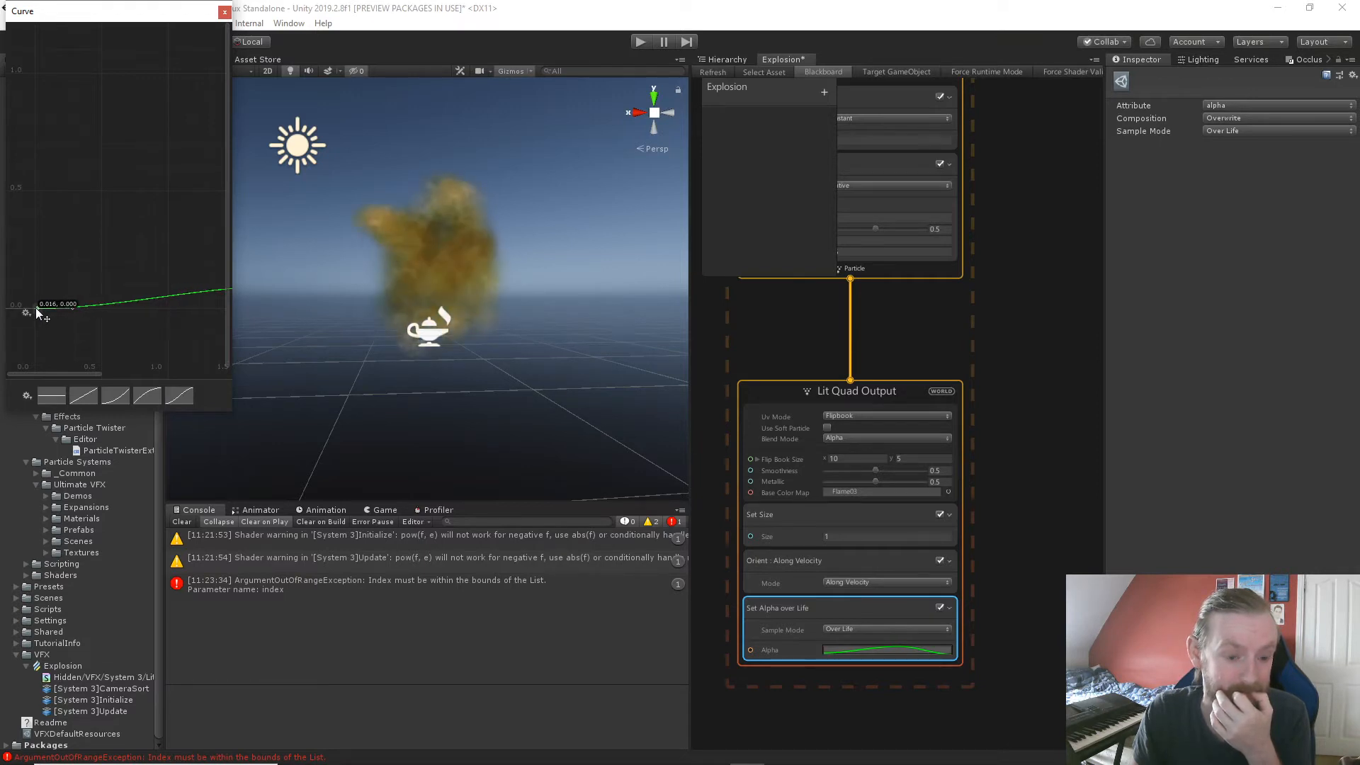
Move the alpha curve's end key out to a time of about 4, keeping its value at about 0.
scroll(150, 249, "down", 1)
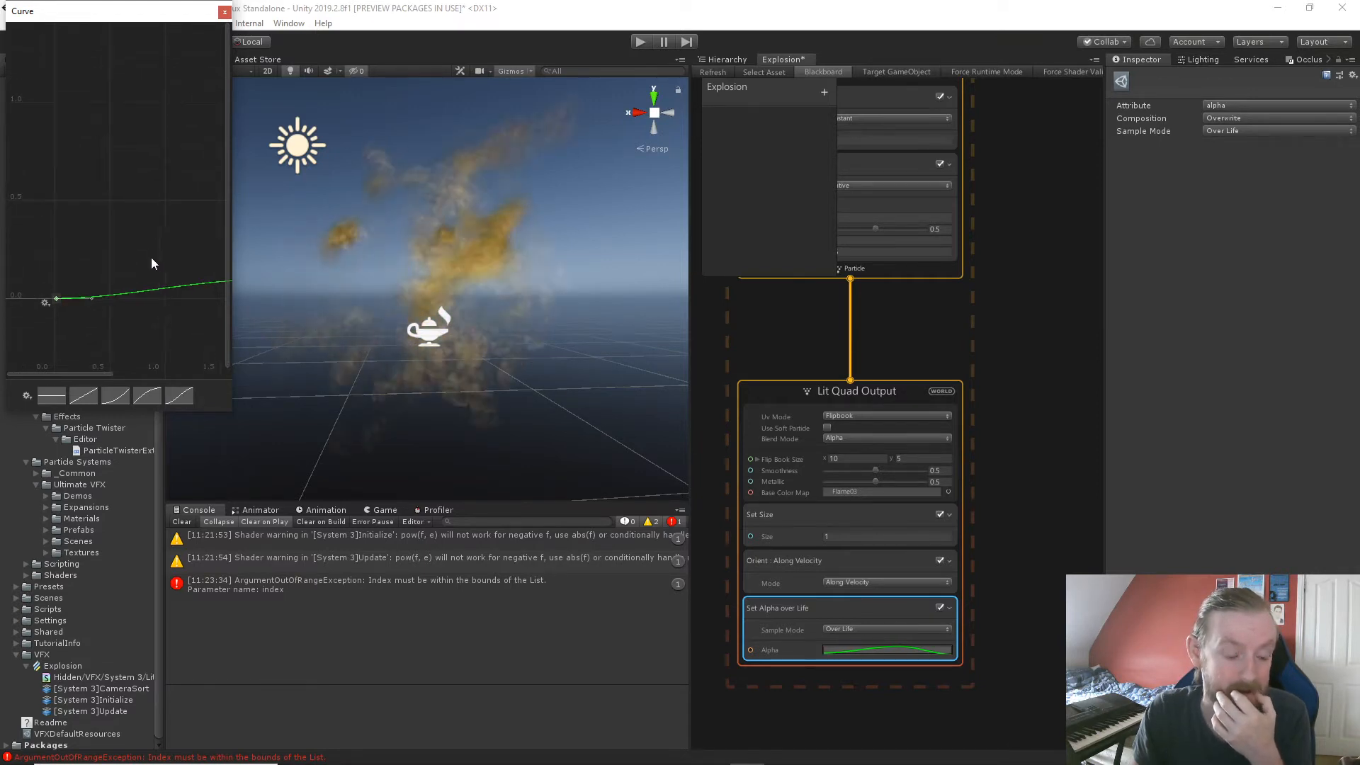
middle_click_drag(151, 258, 2, 217)
middle_click_drag(224, 258, 97, 243)
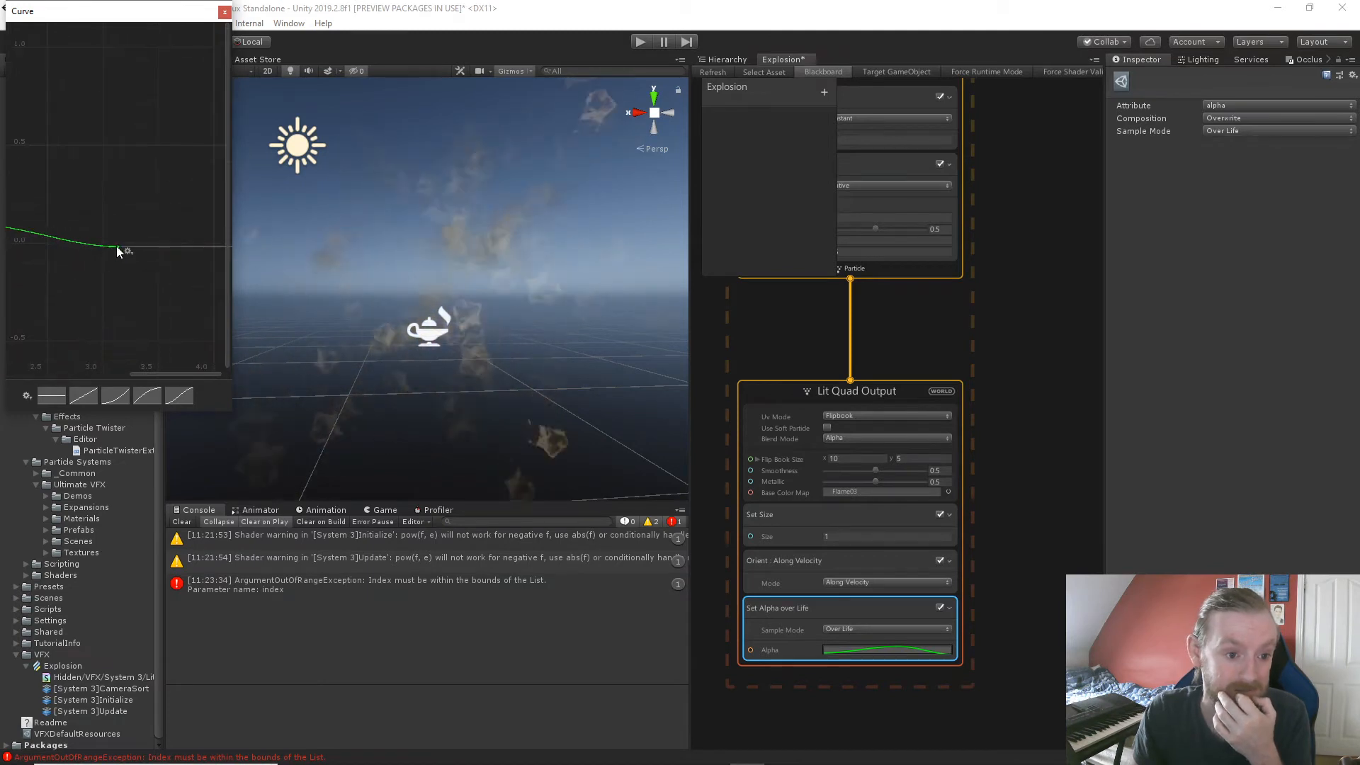
left_click_drag(116, 245, 212, 247)
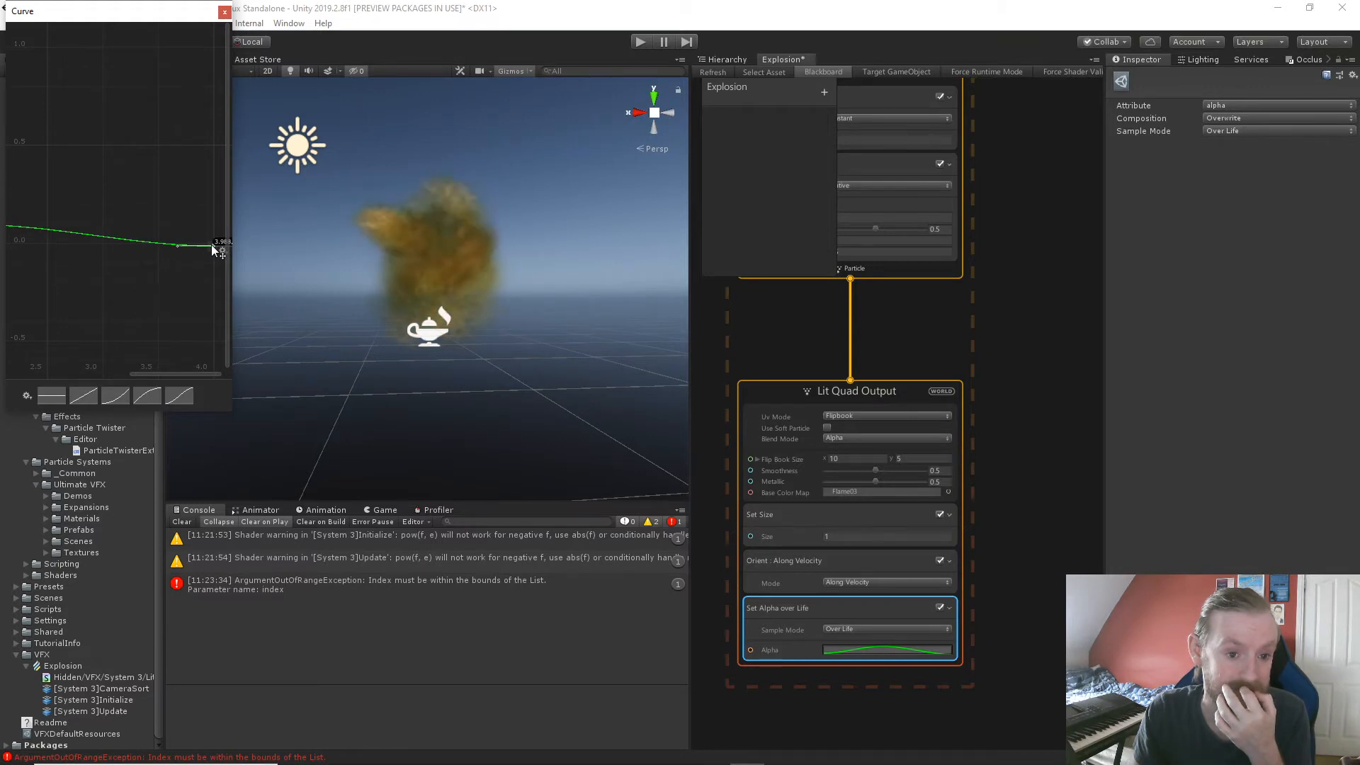
Raise the alpha curve's end key to a value of about 0.9 at a time of about 3.6.
left_click_drag(211, 245, 142, 6)
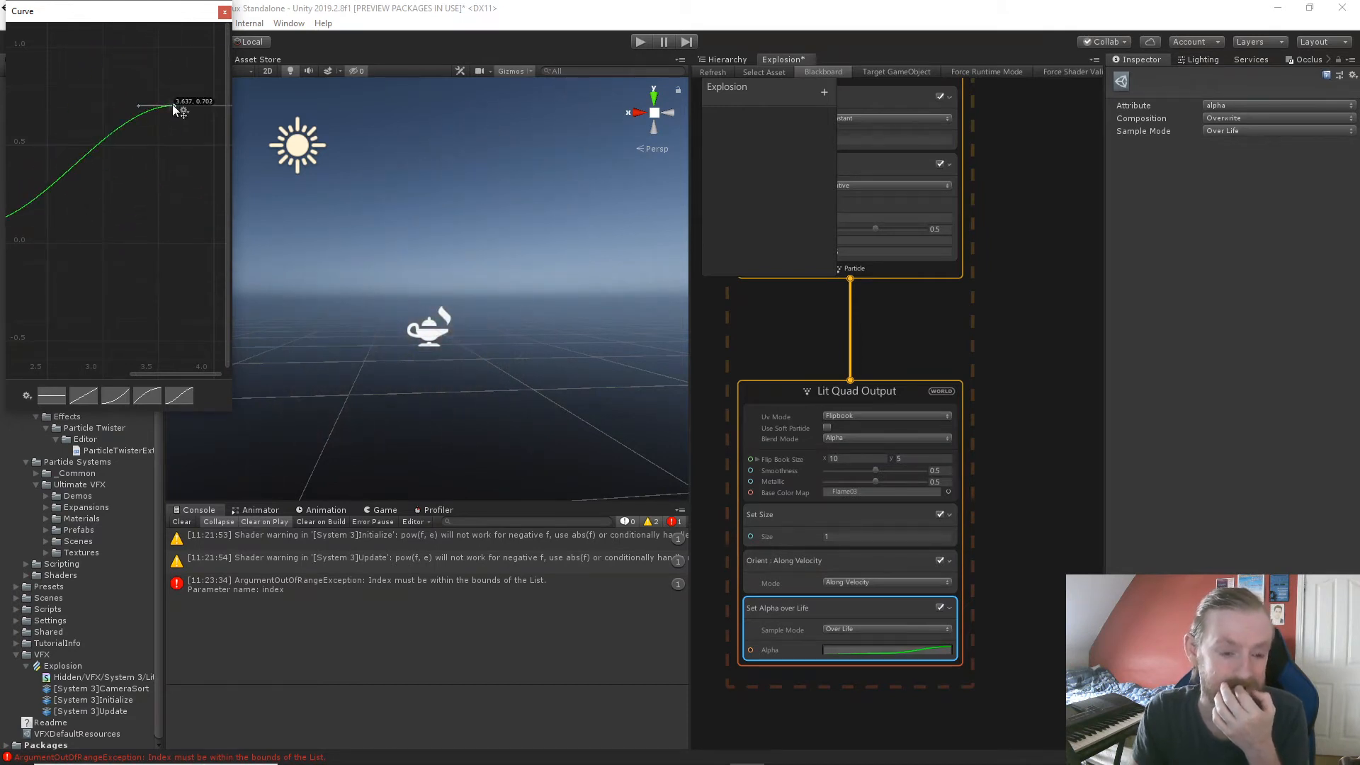
left_click_drag(173, 106, 164, 61)
scroll(161, 105, "down", 6)
middle_click_drag(138, 213, 143, 372)
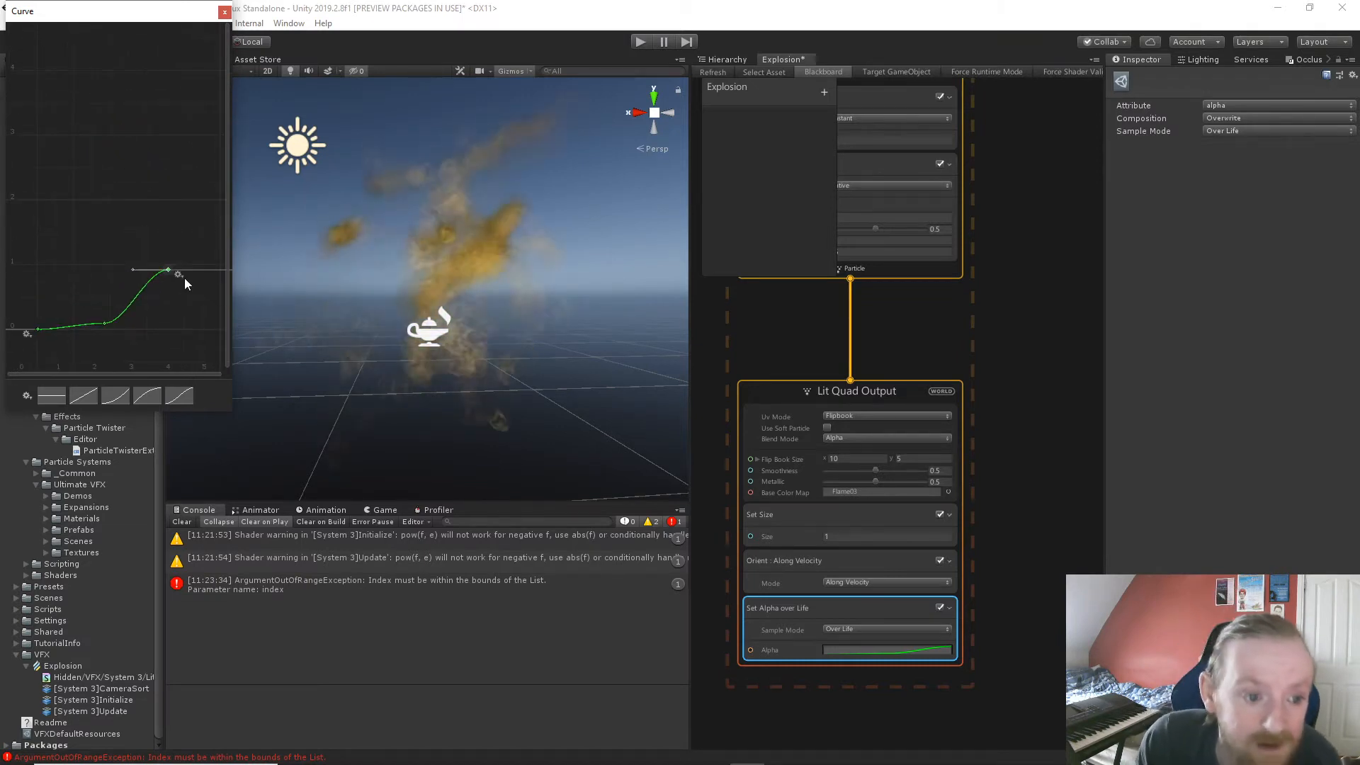
scroll(326, 299, "down", 5)
scroll(323, 299, "up", 2)
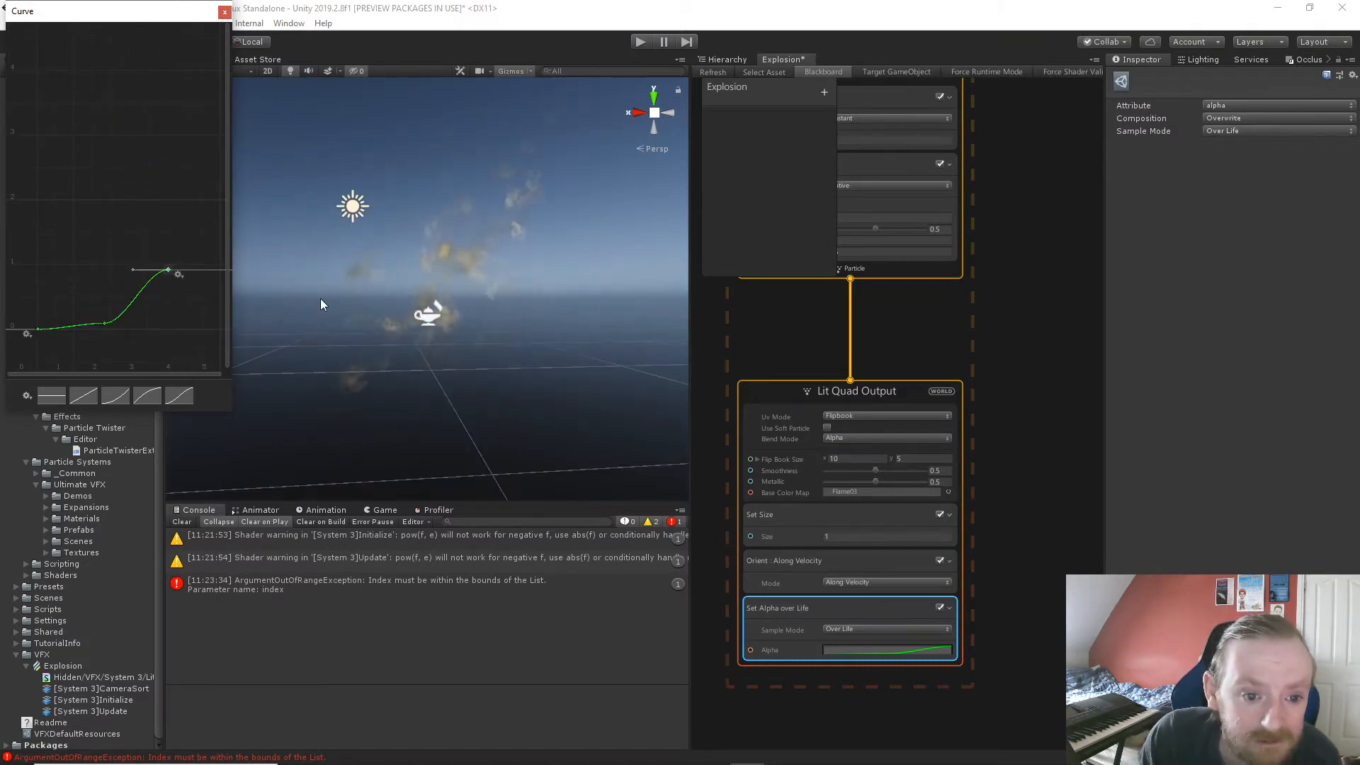
Raise the alpha curve's end key to a value of about 4.65 and check the explosion in the scene.
left_click_drag(168, 269, 166, 30)
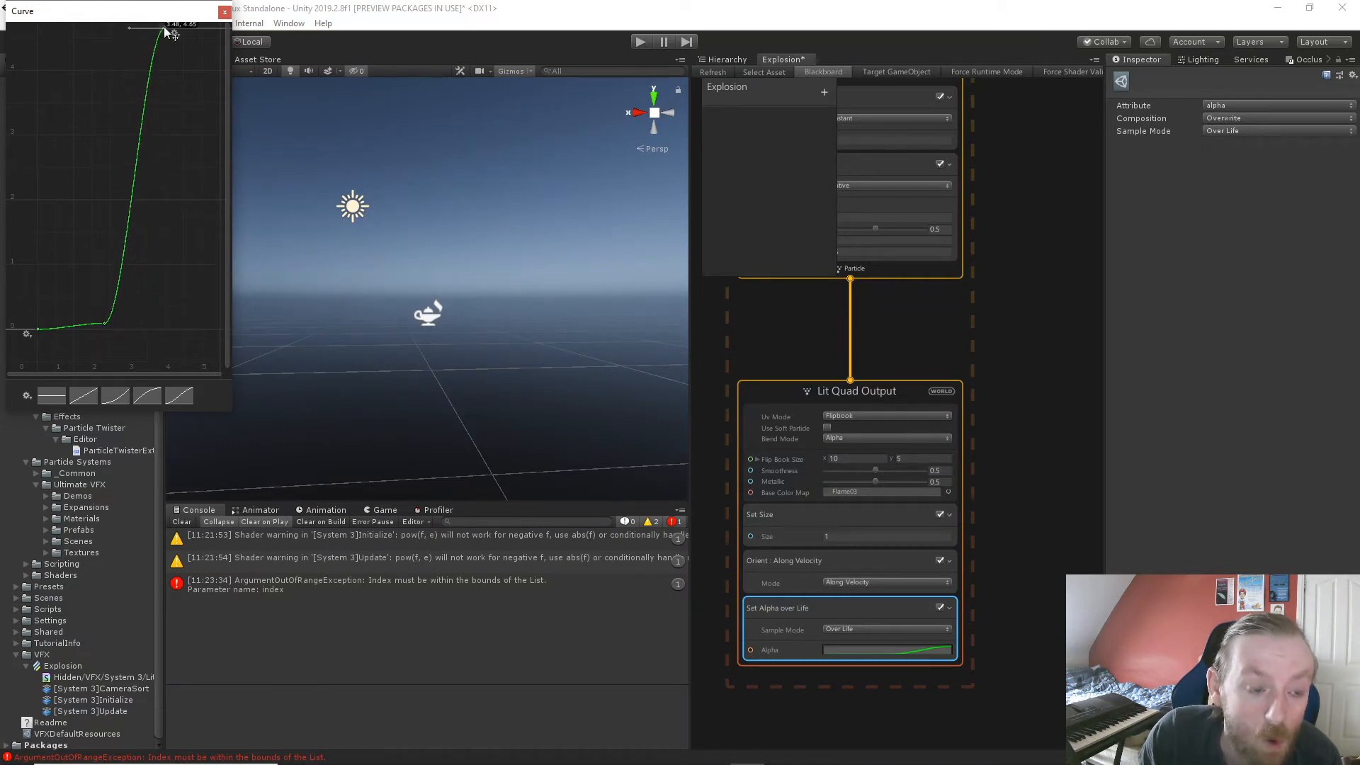
middle_click_drag(192, 187, 187, 205)
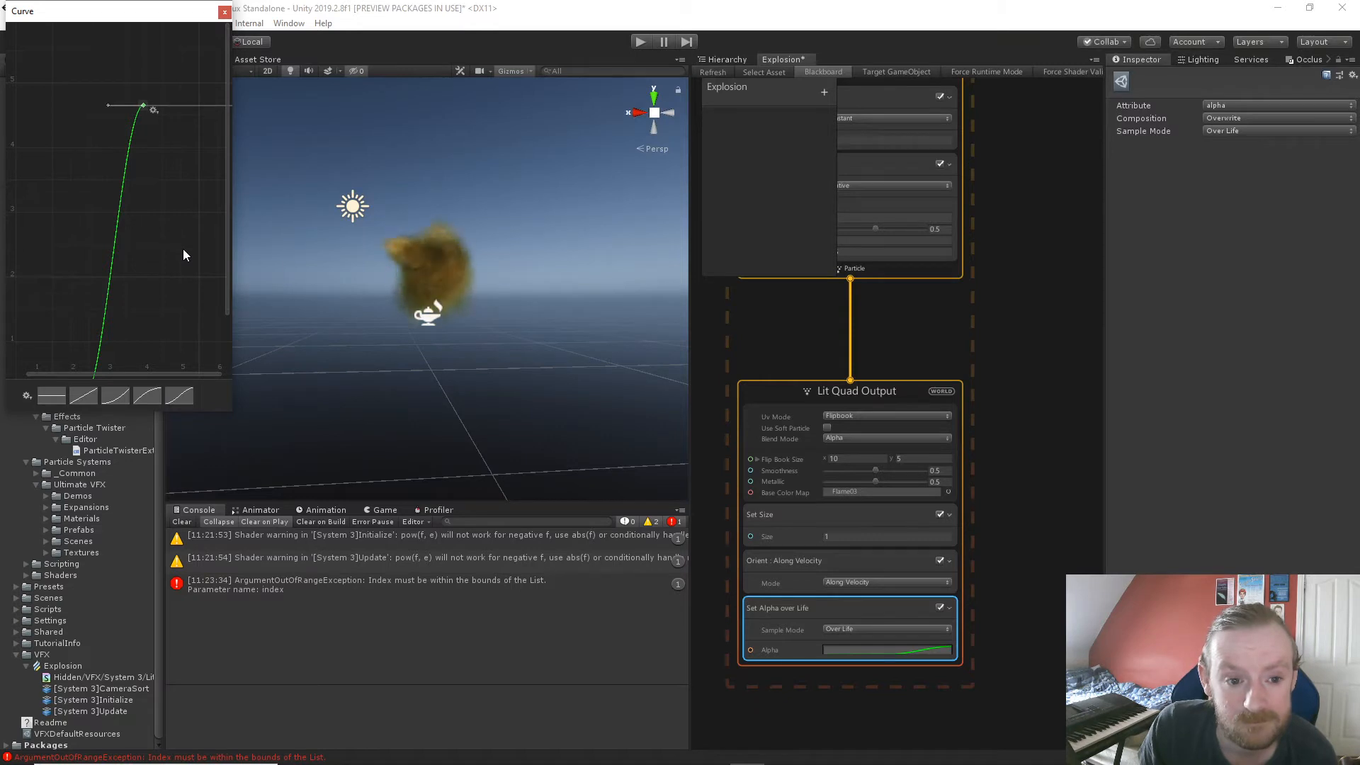
scroll(418, 280, "up", 3)
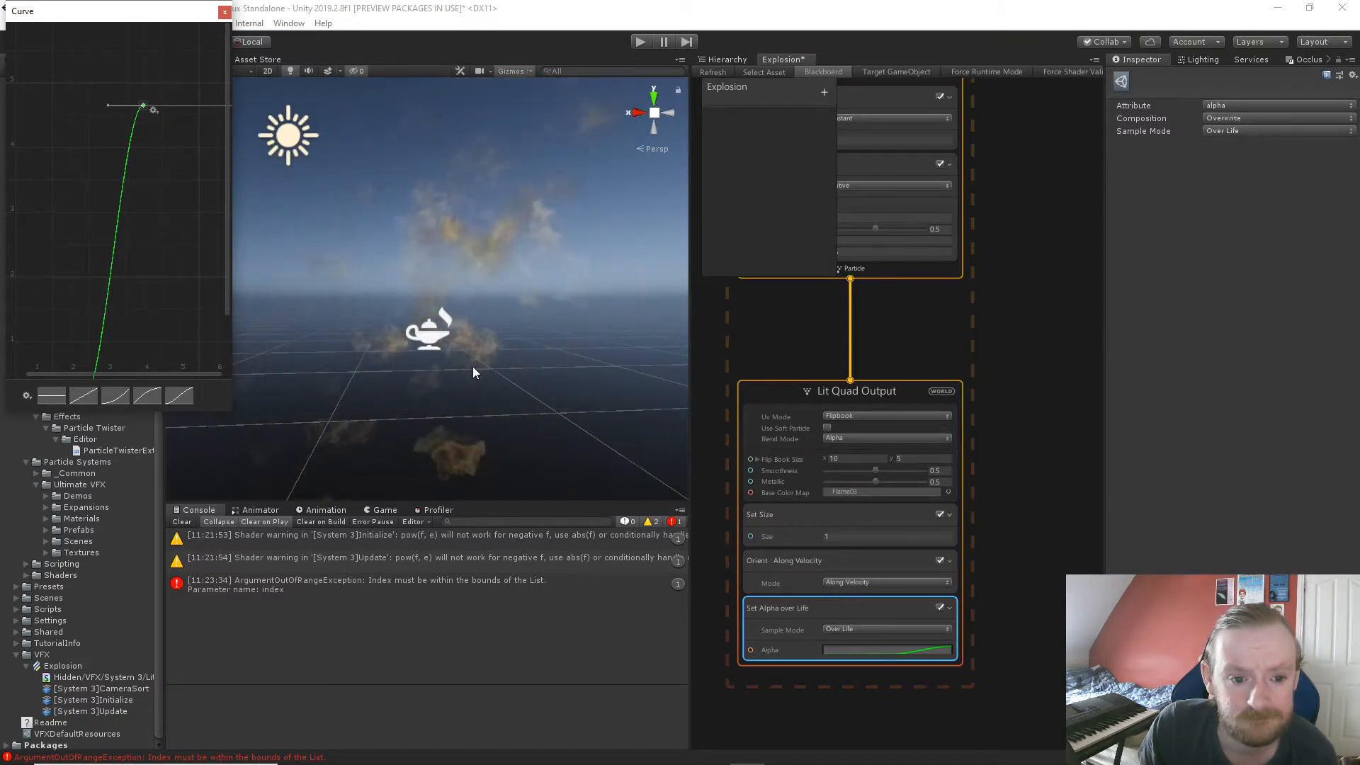
scroll(193, 197, "down", 4)
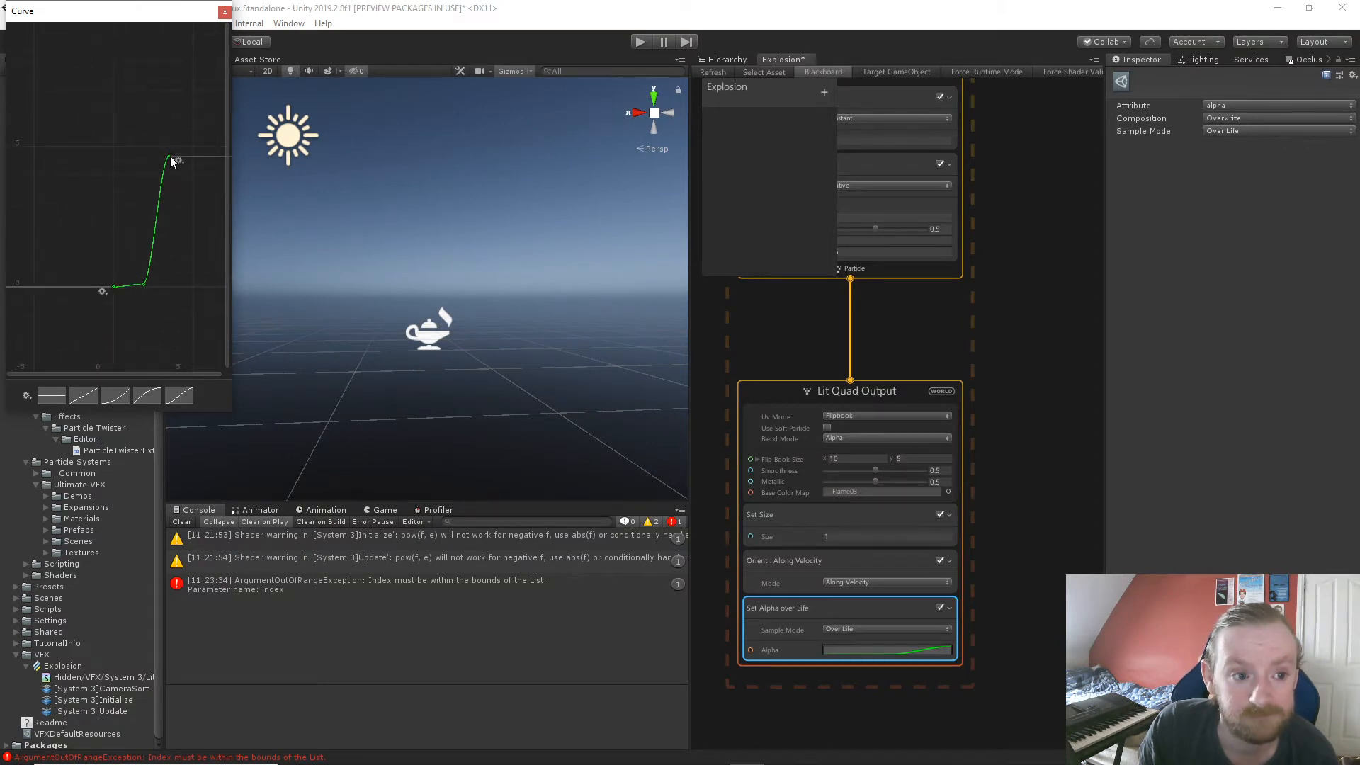
Raise the alpha curve's end key in stages to a value of about 114, checking the explosion in the scene.
scroll(179, 217, "down", 5)
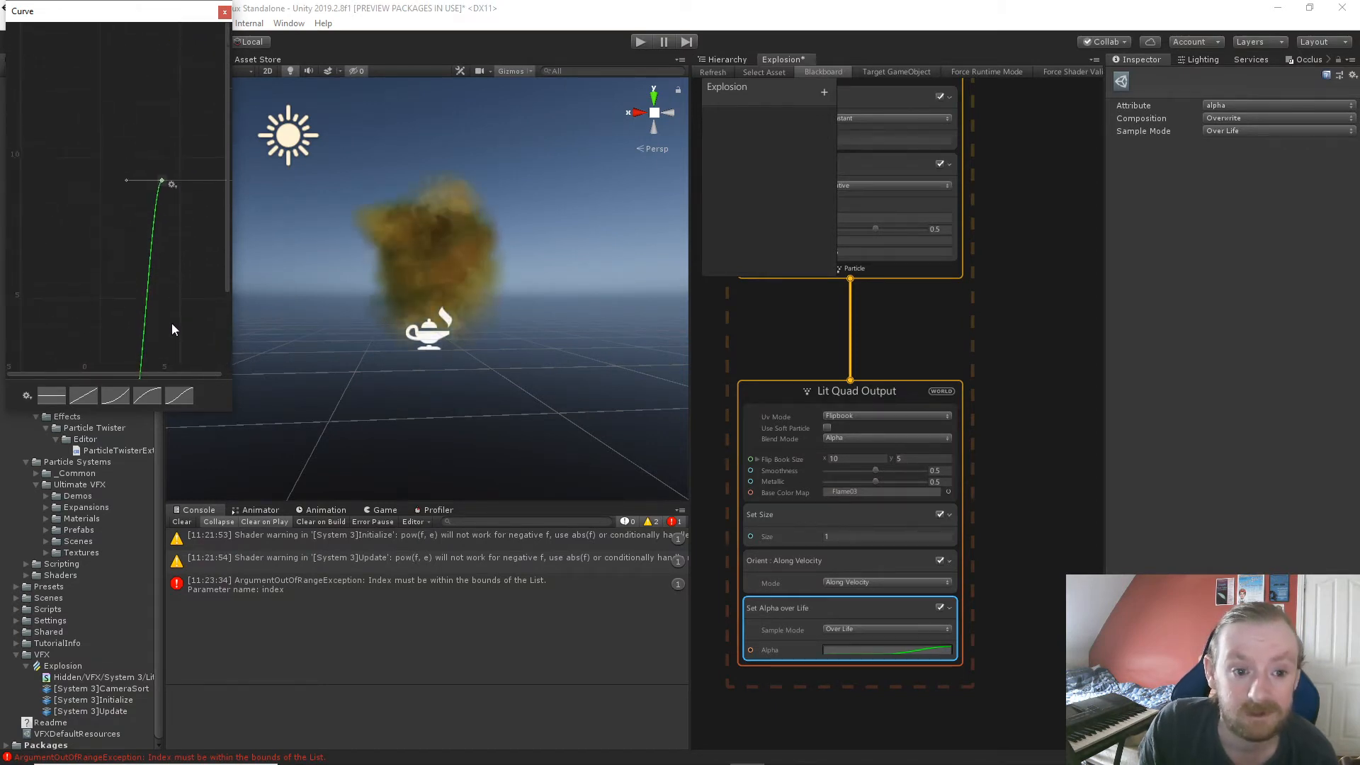
left_click_drag(179, 275, 180, 47)
middle_click_drag(212, 155, 177, 371)
scroll(176, 248, "down", 4)
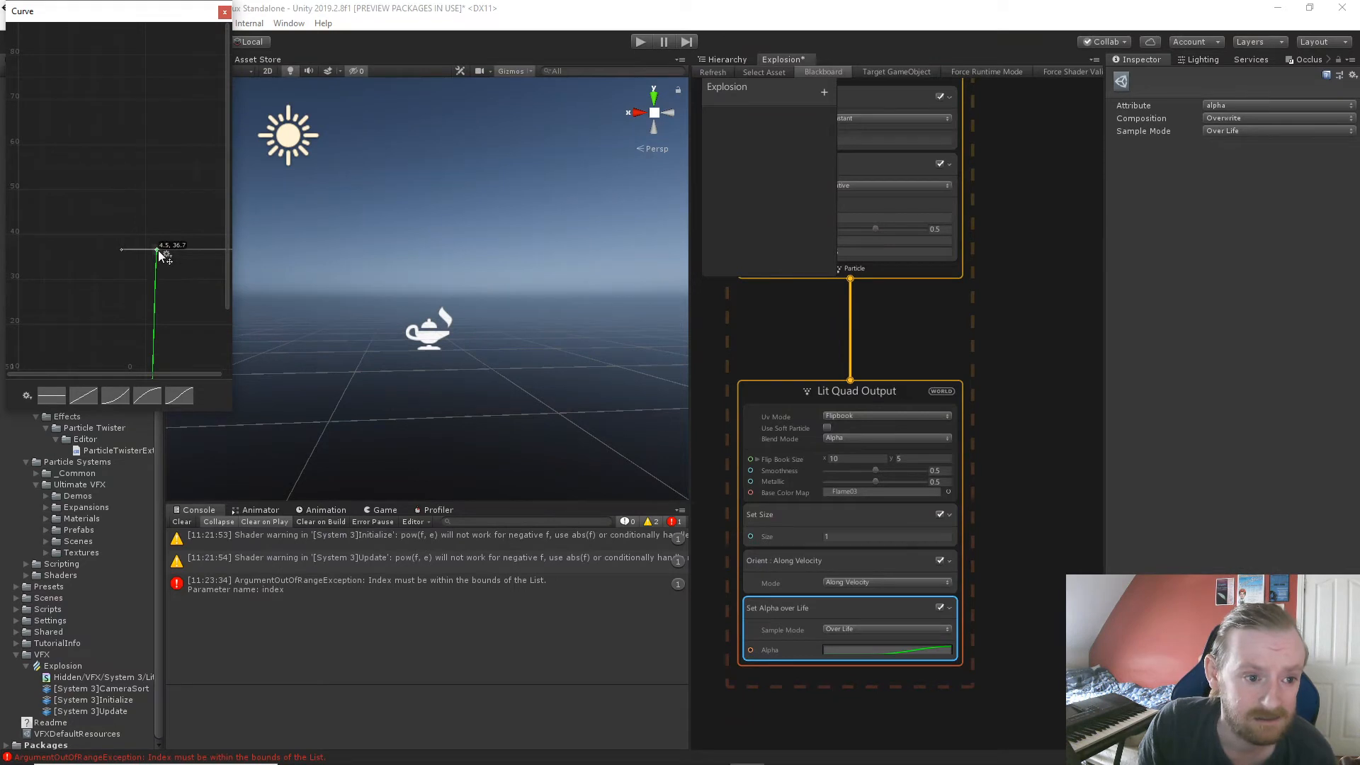
left_click_drag(158, 250, 178, 86)
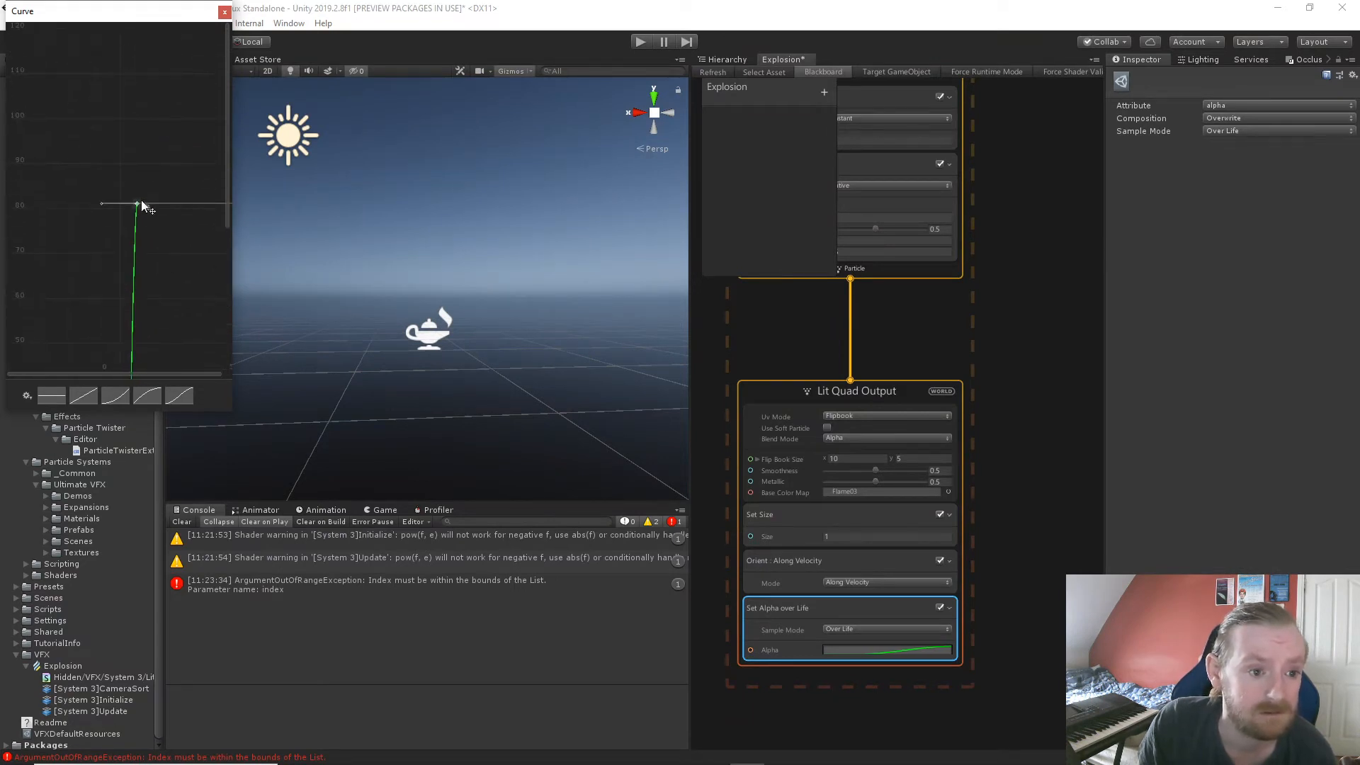
left_click_drag(145, 148, 150, 122)
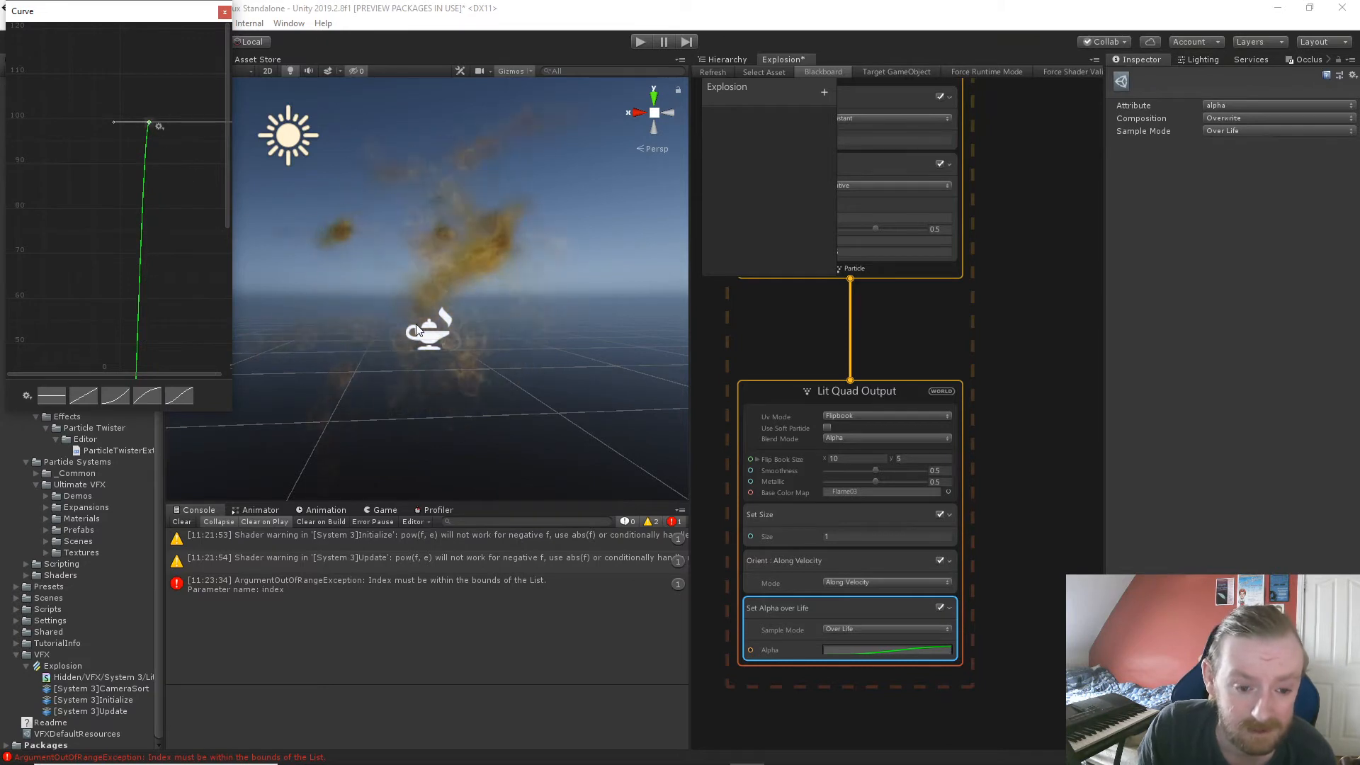
scroll(477, 323, "up", 3)
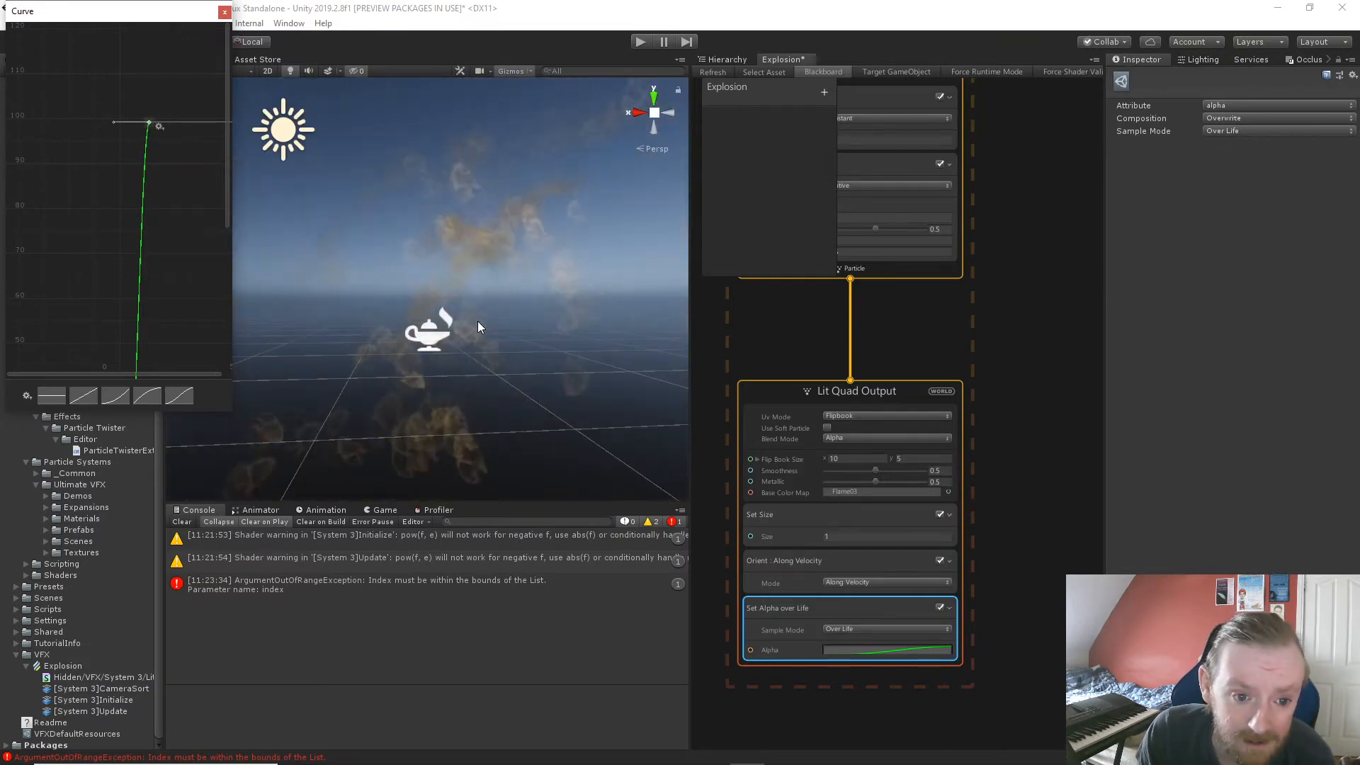
left_click_drag(146, 123, 132, 52)
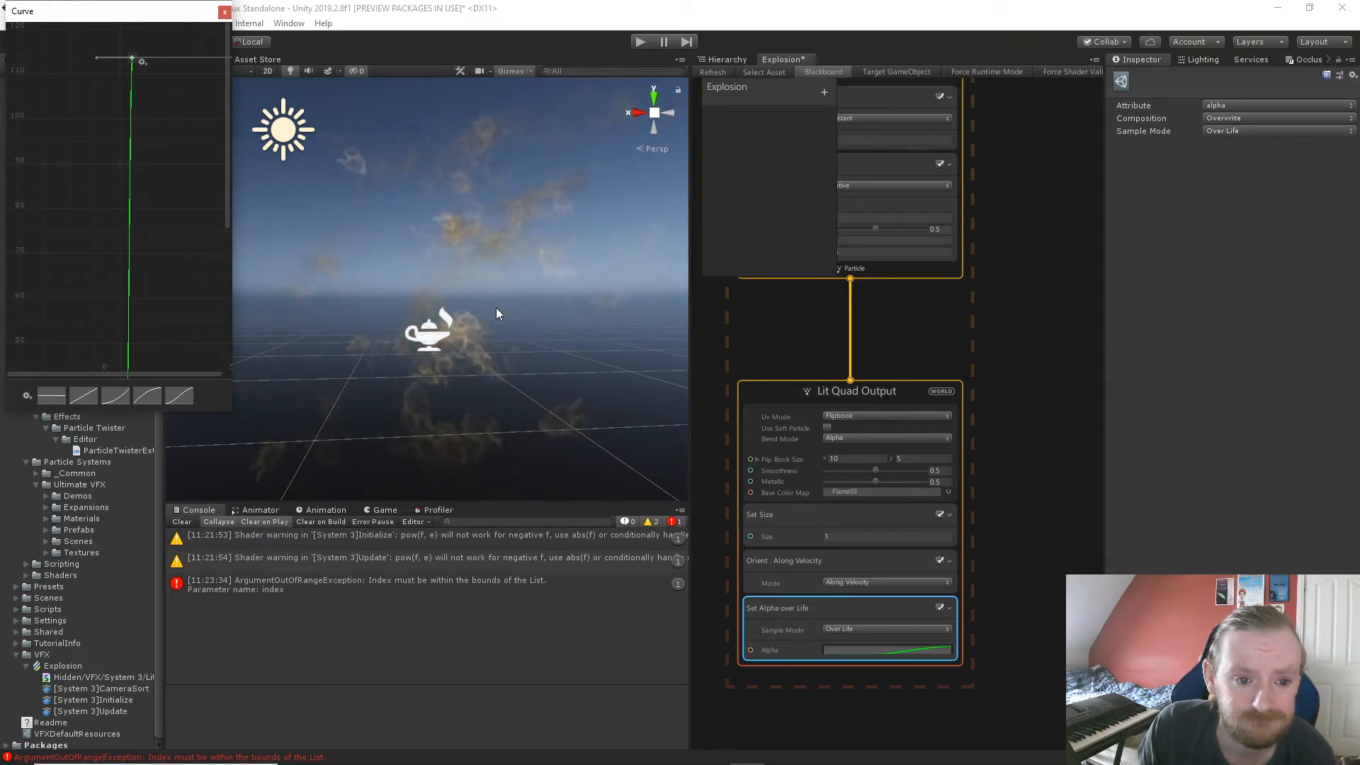
Pull the alpha curve's end key down to a value near 0 at a time of about 110.
scroll(494, 314, "down", 5)
scroll(186, 284, "down", 3)
scroll(181, 279, "down", 4)
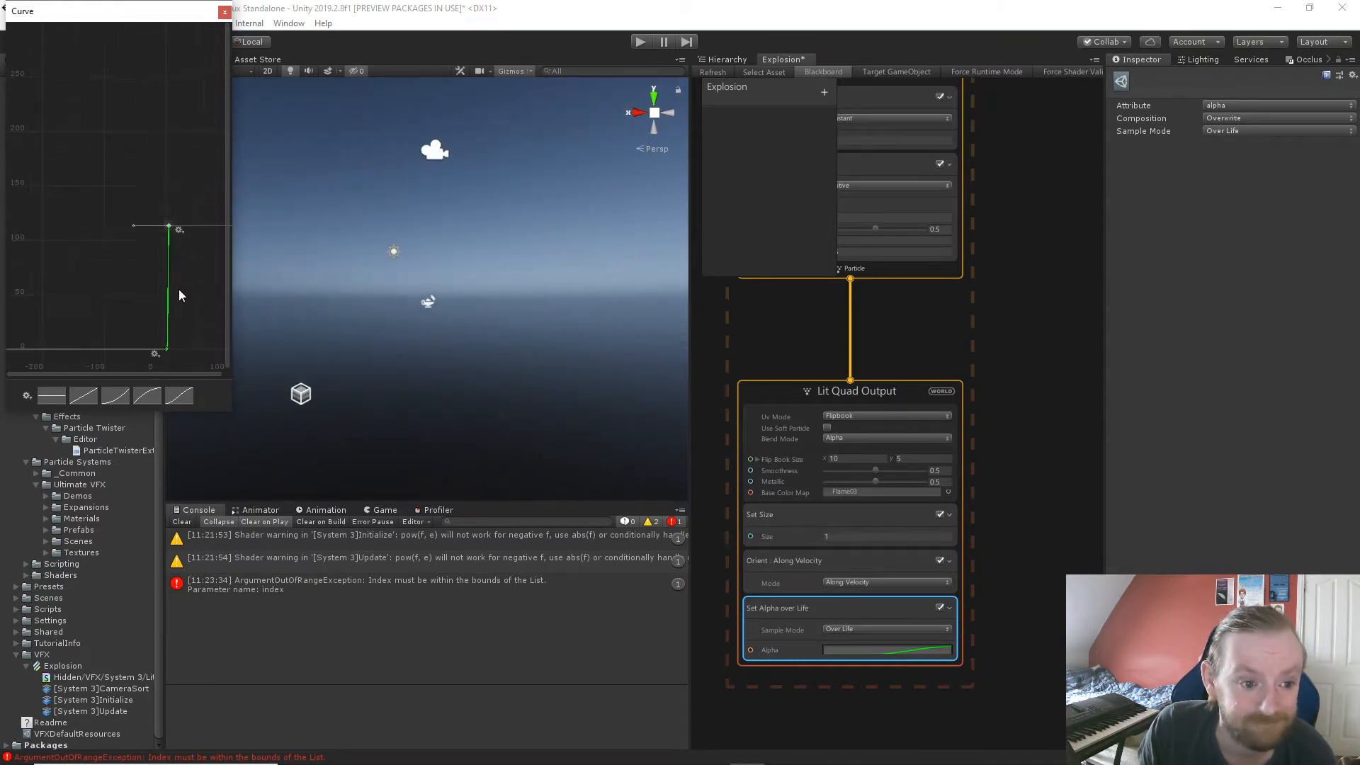
left_click_drag(160, 155, 222, 277)
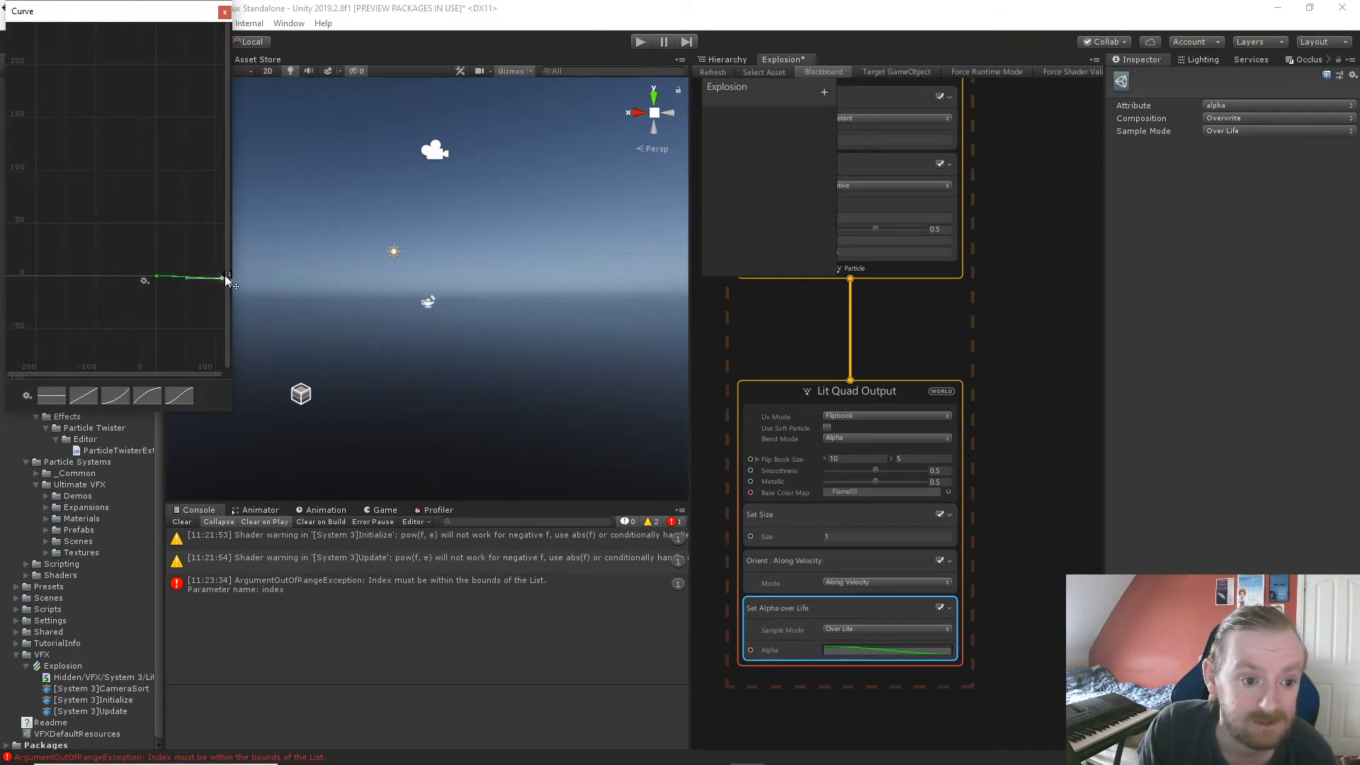
Apply the flat constant preset to the alpha curve and move its end key out to a time of about 100.
left_click(51, 396)
left_click_drag(159, 279, 227, 281)
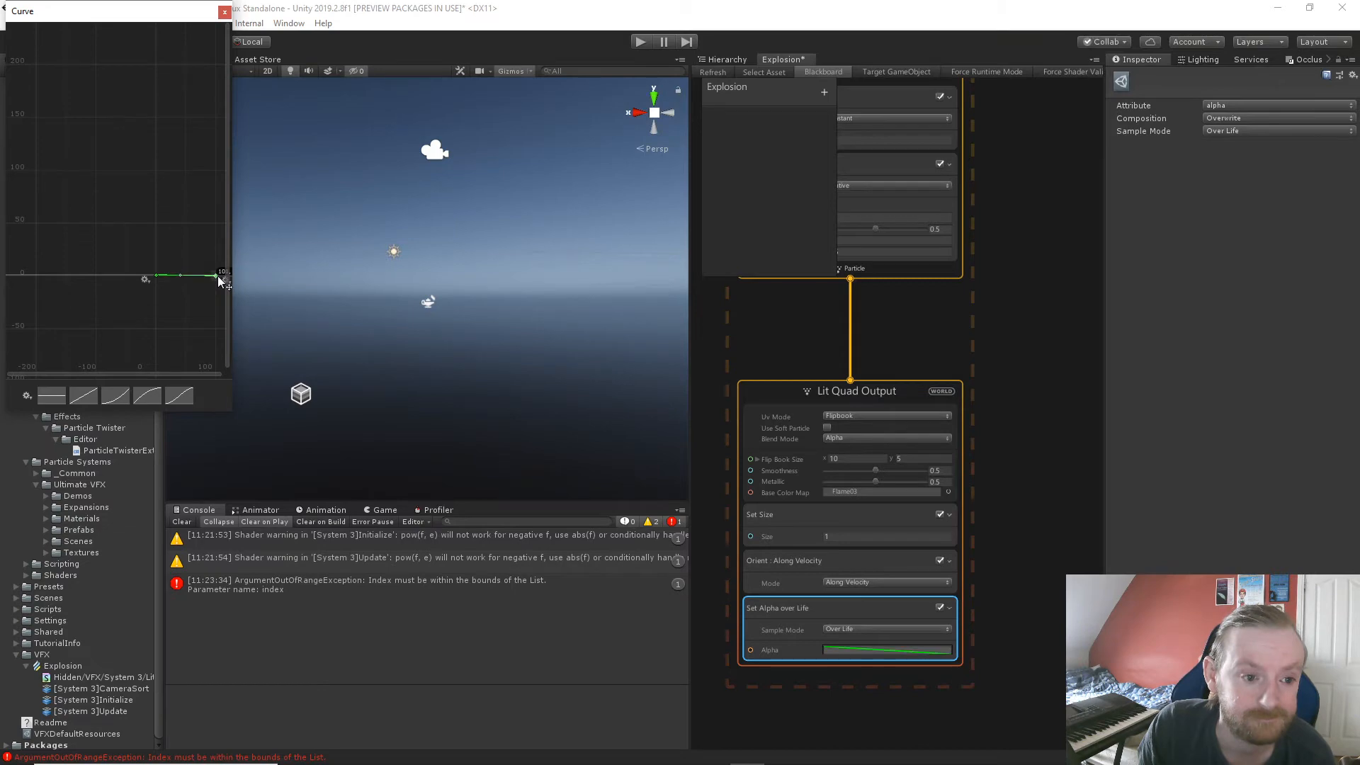
left_click_drag(217, 275, 217, 275)
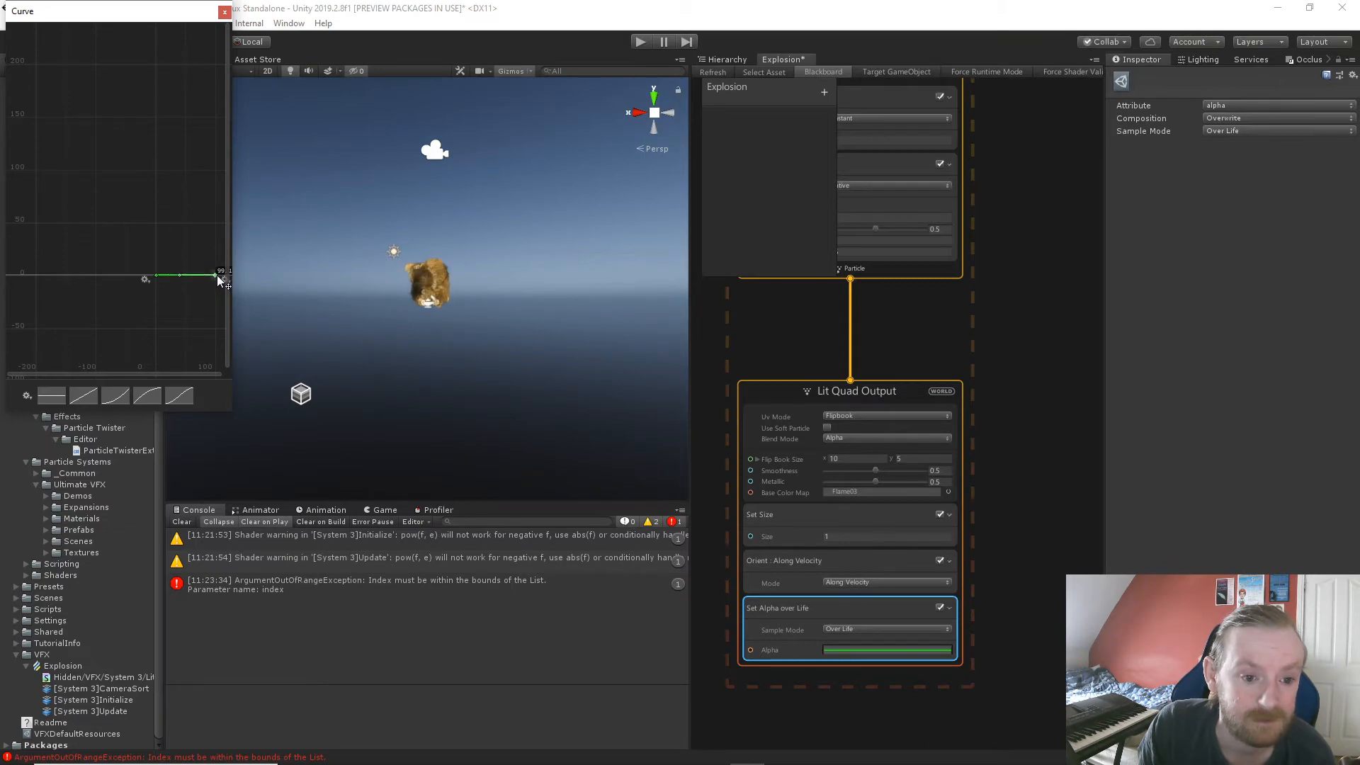
scroll(380, 319, "up", 5)
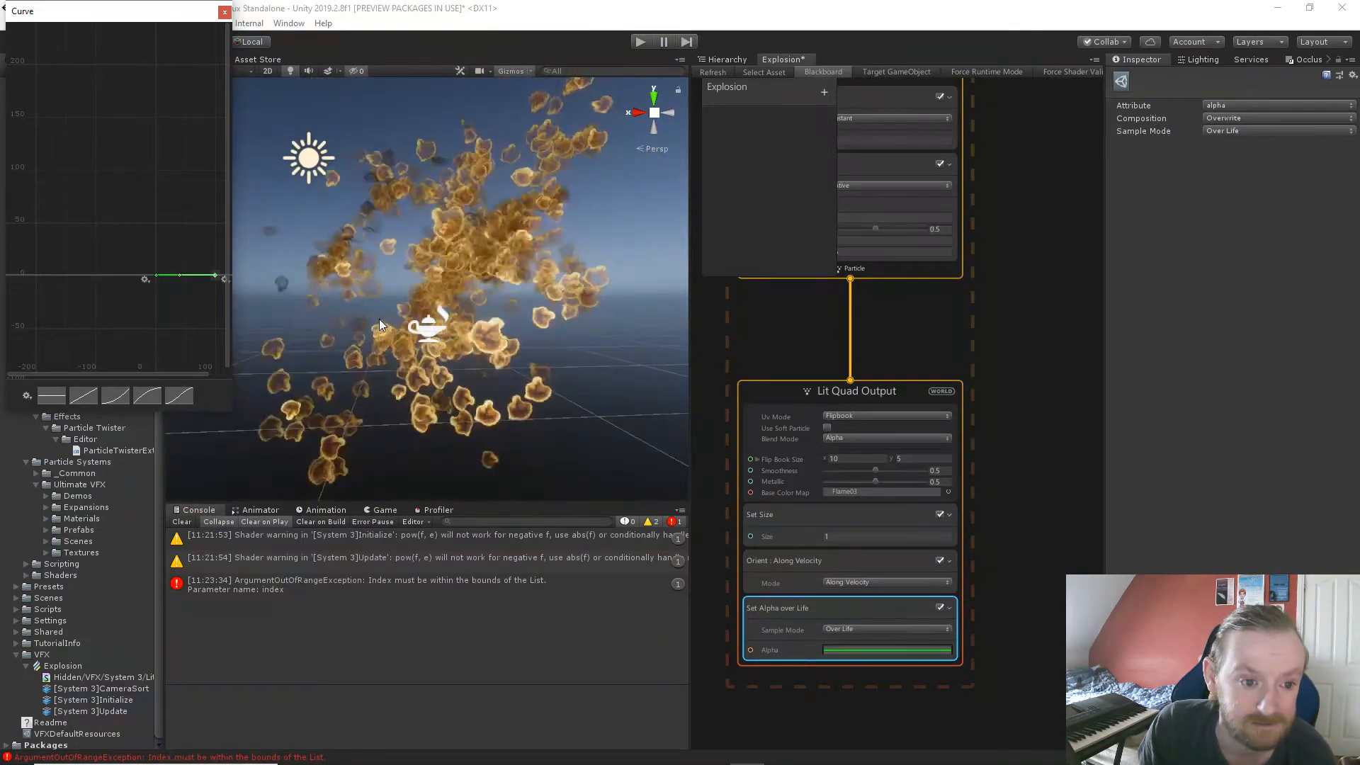
Select both keys of the flat alpha curve and raise the whole curve to a value of about 97.
left_click_drag(103, 240, 227, 325)
left_click_drag(202, 279, 193, 174)
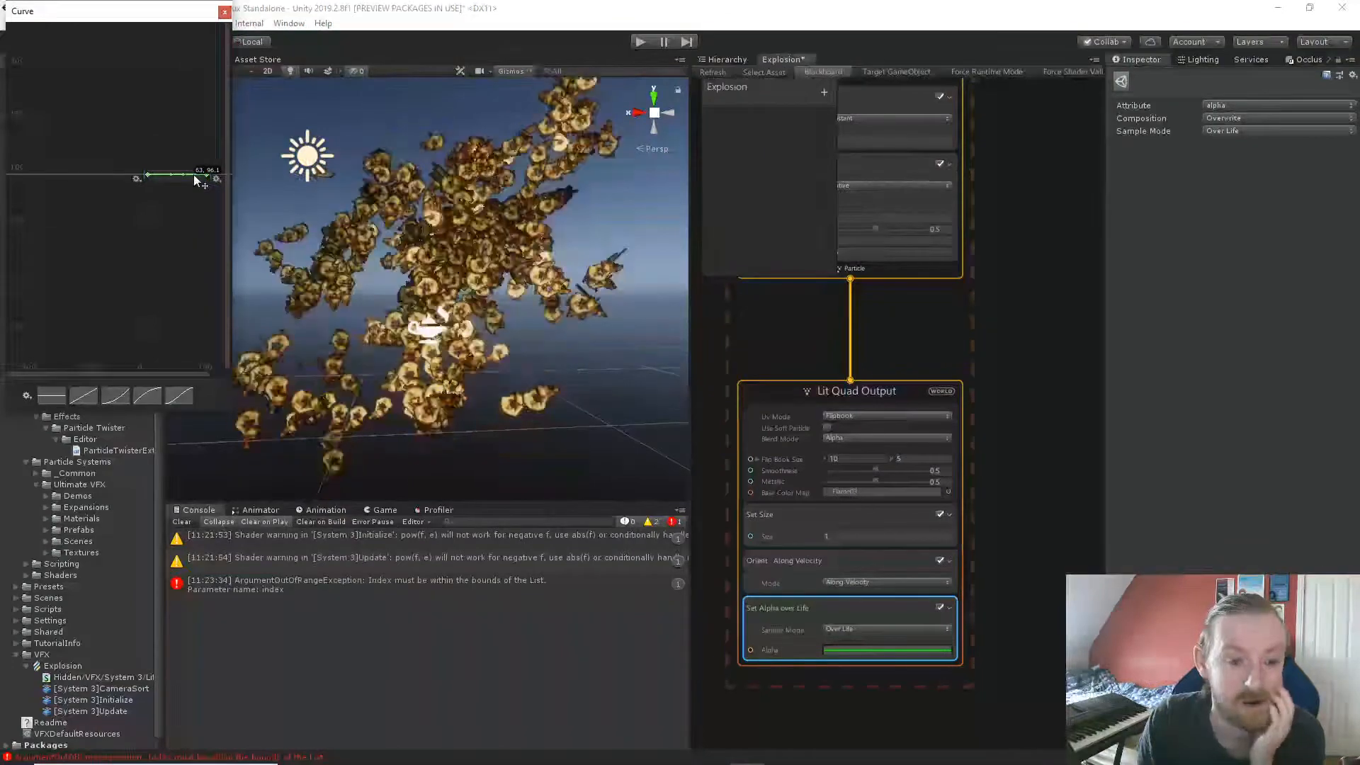
left_click_drag(194, 175, 194, 172)
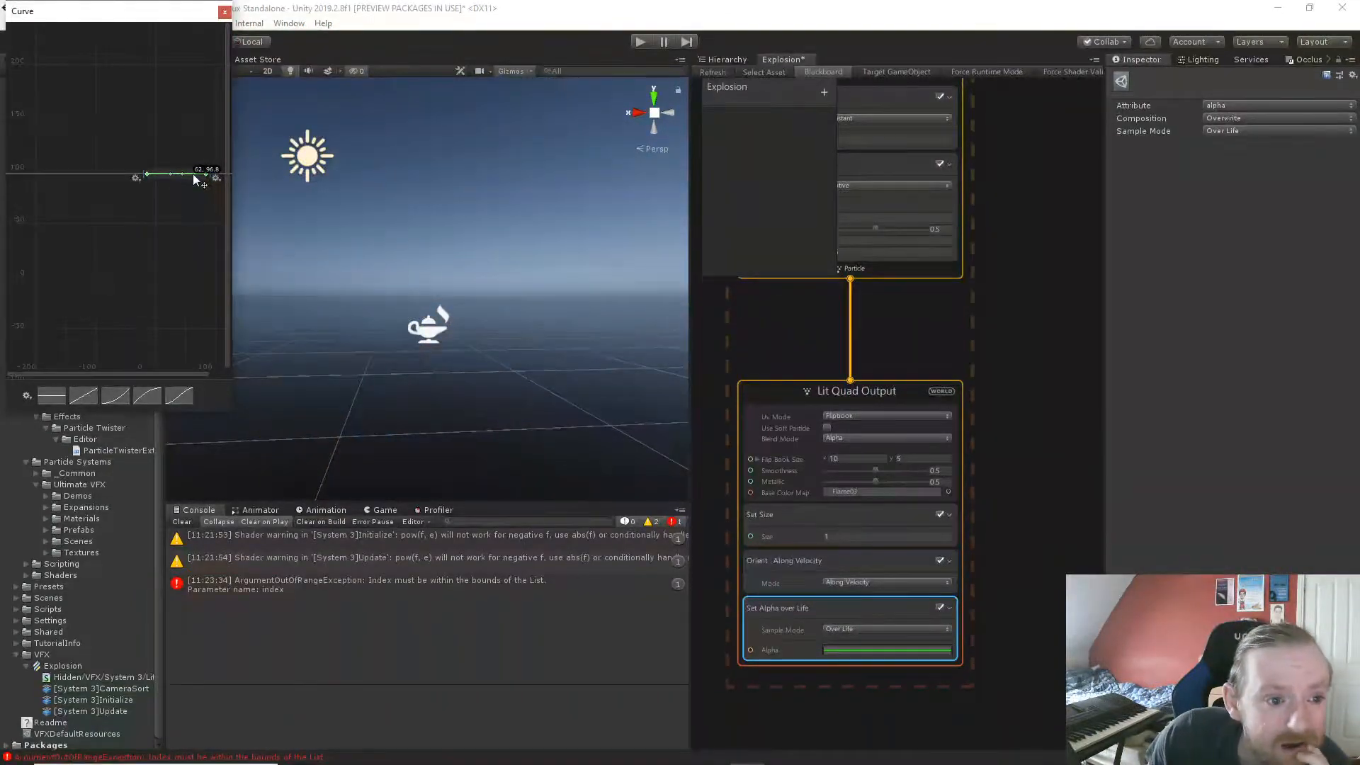
scroll(188, 186, "up", 3)
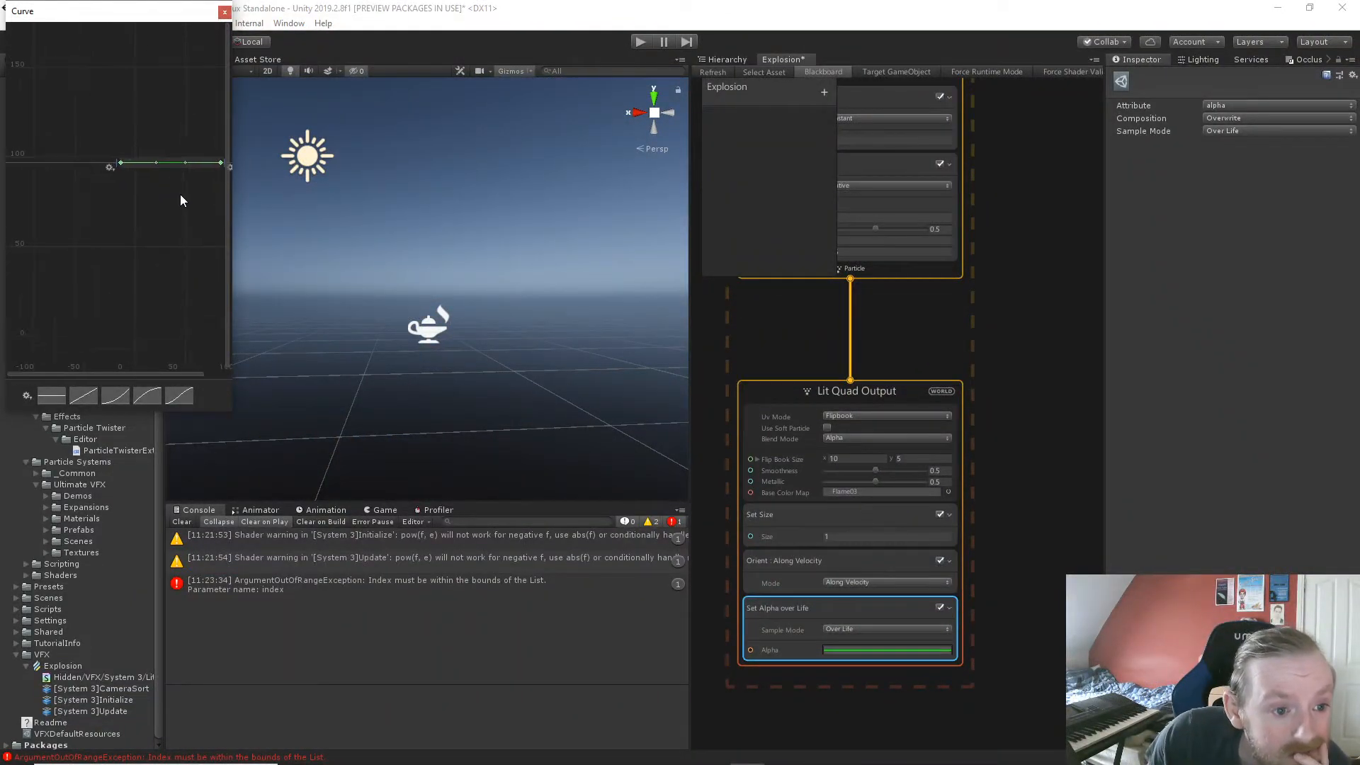
scroll(180, 194, "down", 3)
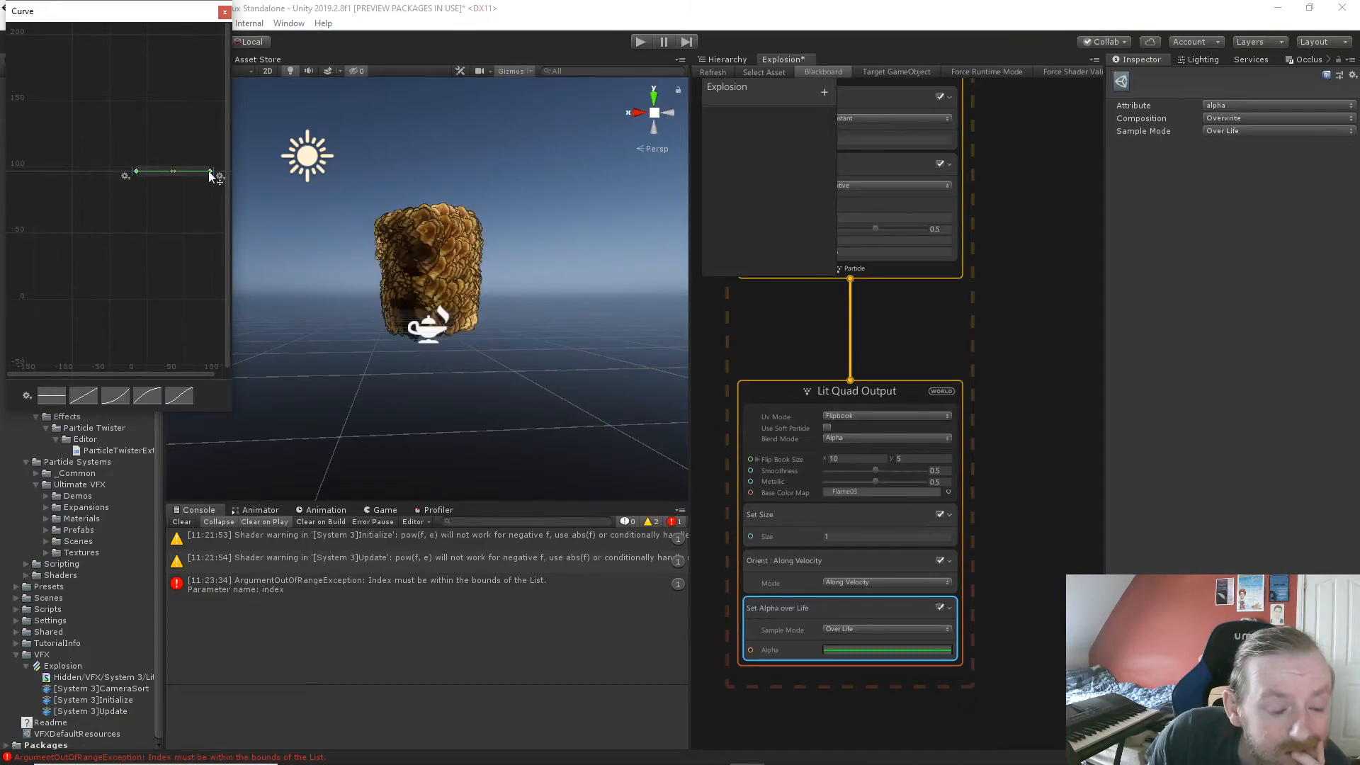
Move the alpha curve's end key to a value of about -38 at a time of about 37.
mouse_move(209, 172)
left_mouse_down()
mouse_move(178, 171)
mouse_move(207, 168)
left_mouse_up()
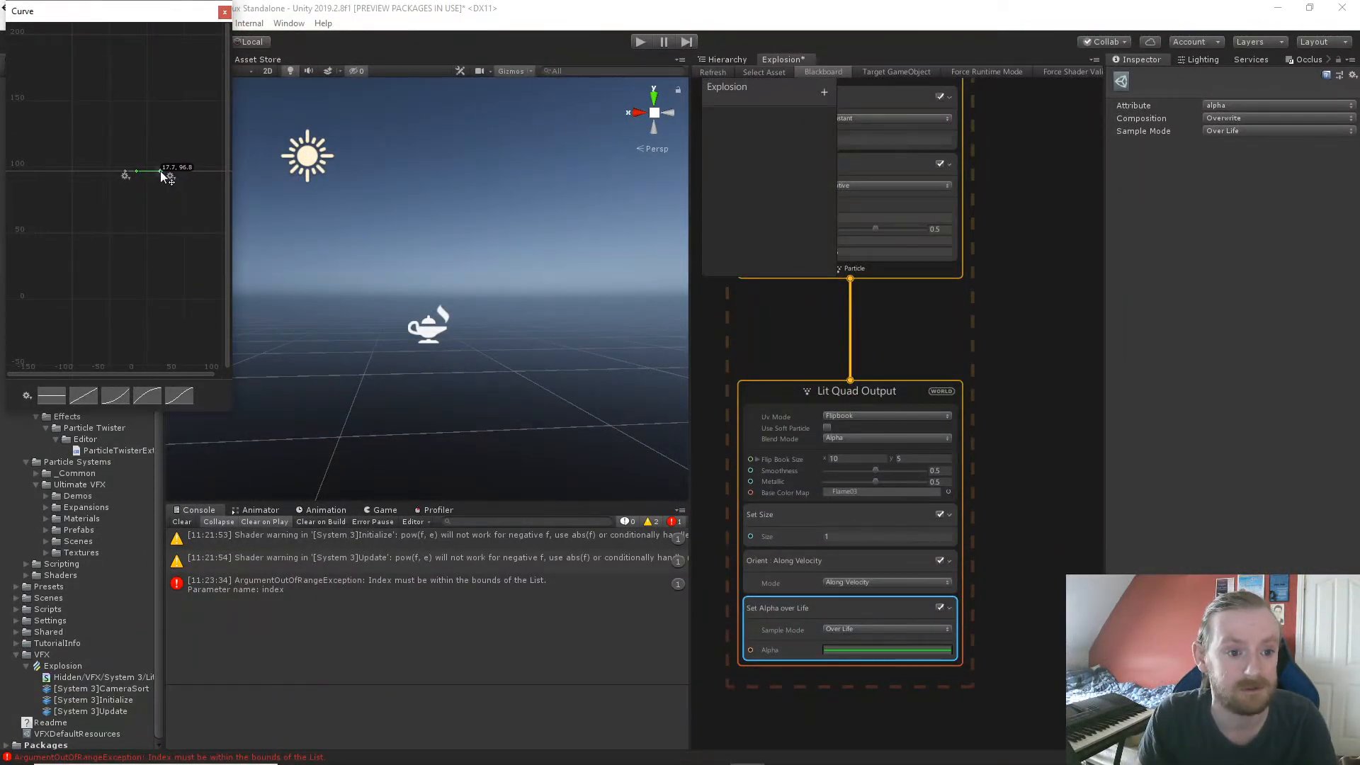
left_click_drag(159, 171, 174, 350)
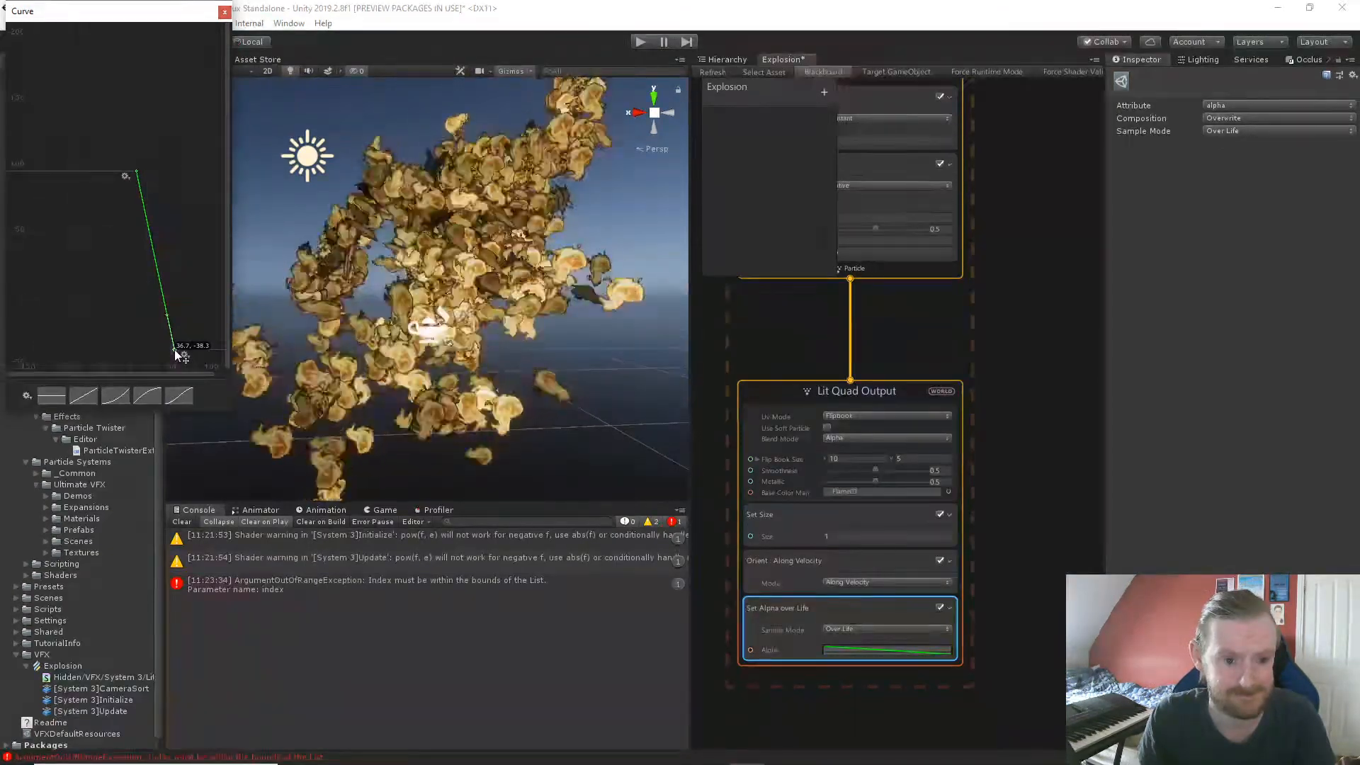
Raise the alpha curve's end key to a value of about 0.
scroll(160, 298, "down", 2)
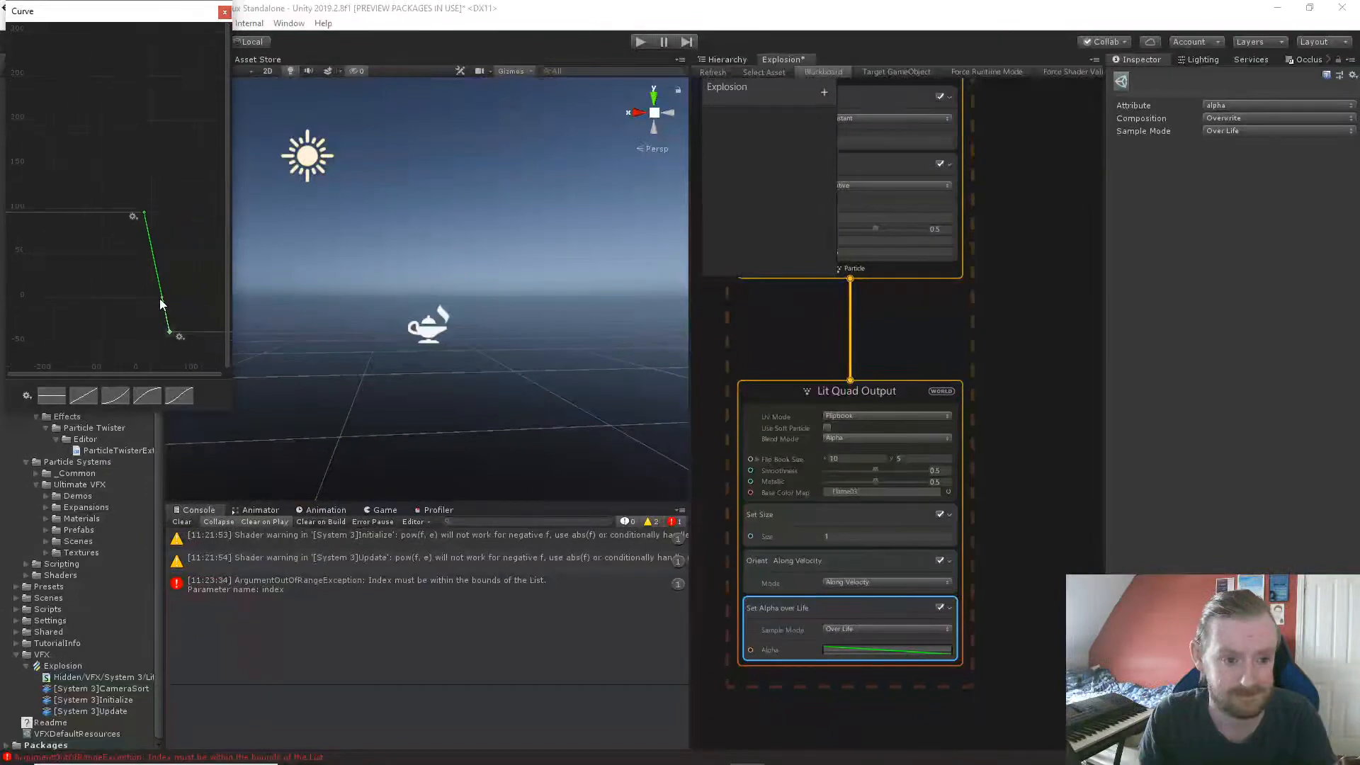
middle_click_drag(160, 299, 189, 129)
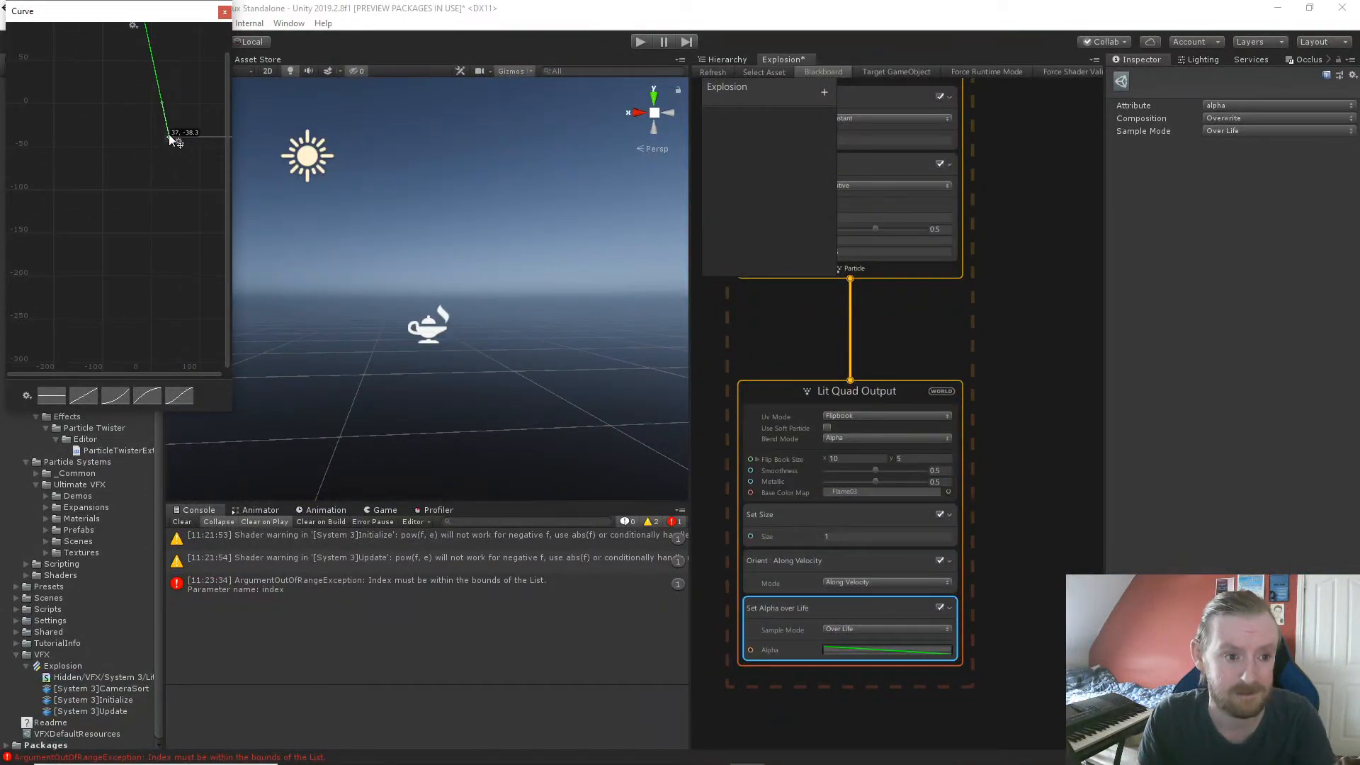
left_click_drag(169, 134, 172, 100)
middle_click_drag(209, 100, 232, 206)
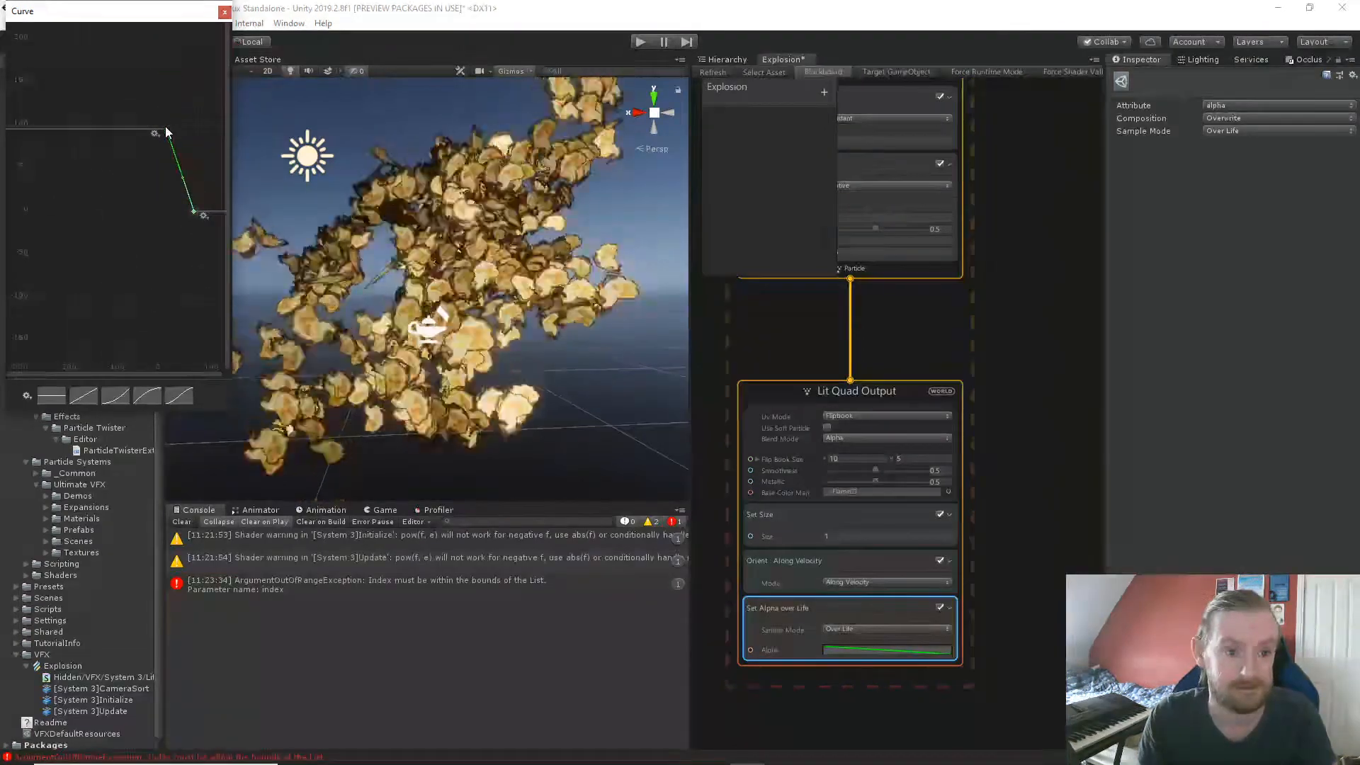
Lower the alpha curve's start key to a value near 0, level with the end key.
left_click_drag(165, 128, 155, 212)
scroll(164, 223, "up", 5)
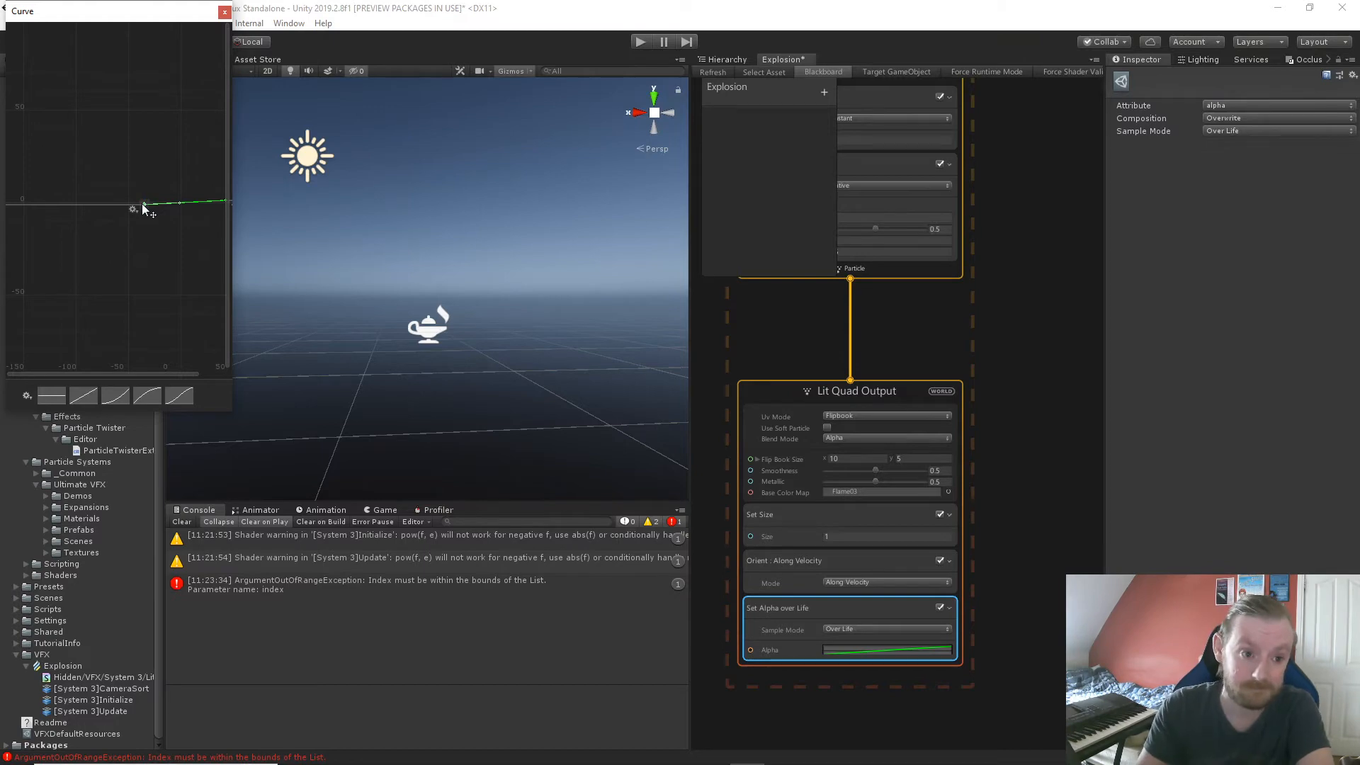
left_click_drag(142, 203, 143, 202)
scroll(181, 225, "up", 3)
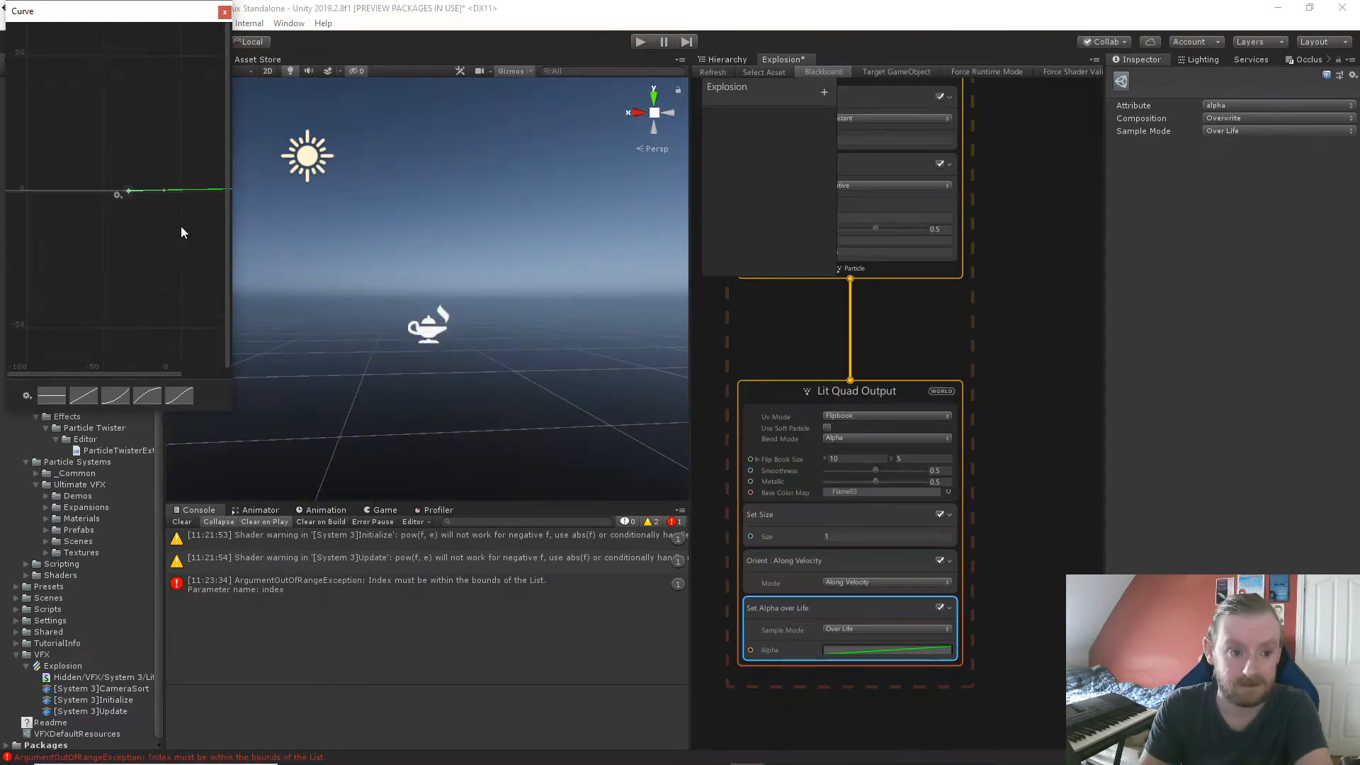
middle_click_drag(161, 207, 109, 286)
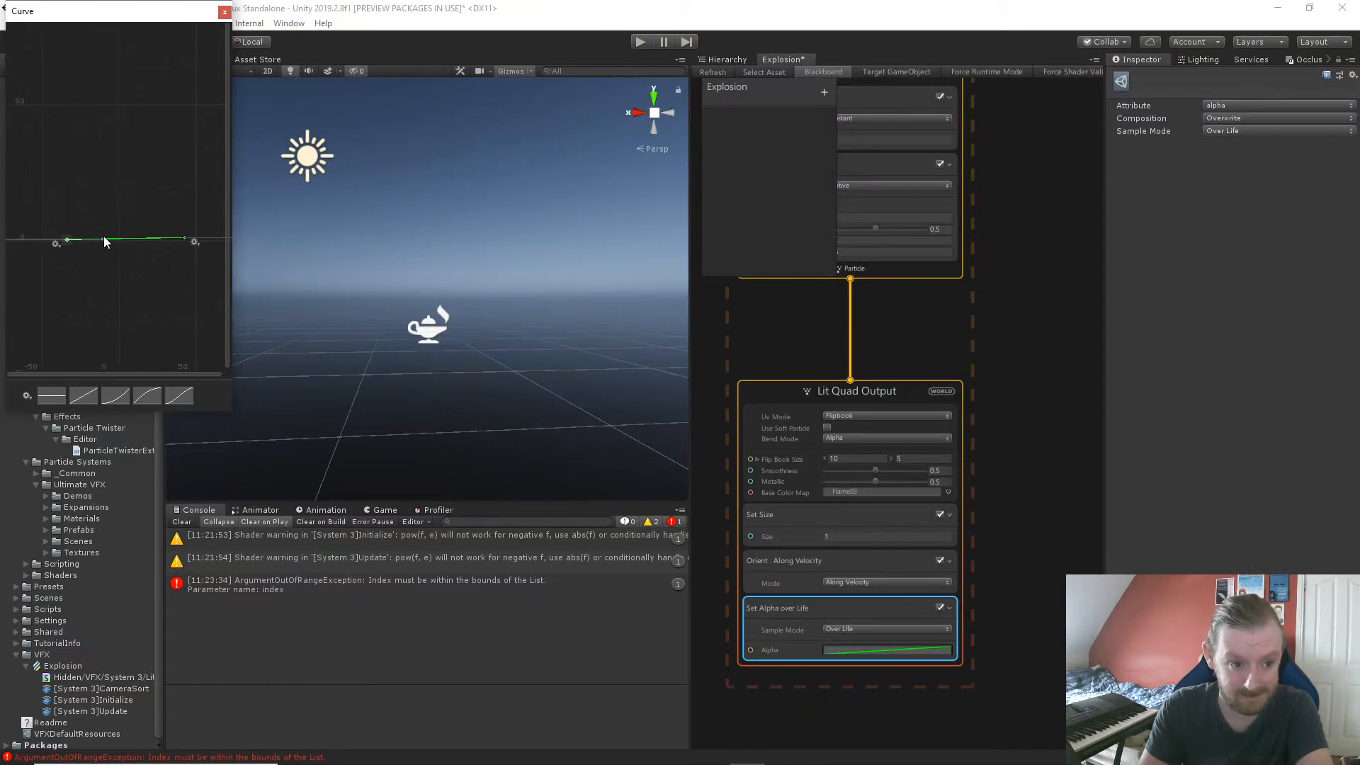
Tilt the start key's tangent upward so the alpha curve bulges into a shallow hump.
left_click_drag(102, 236, 126, 190)
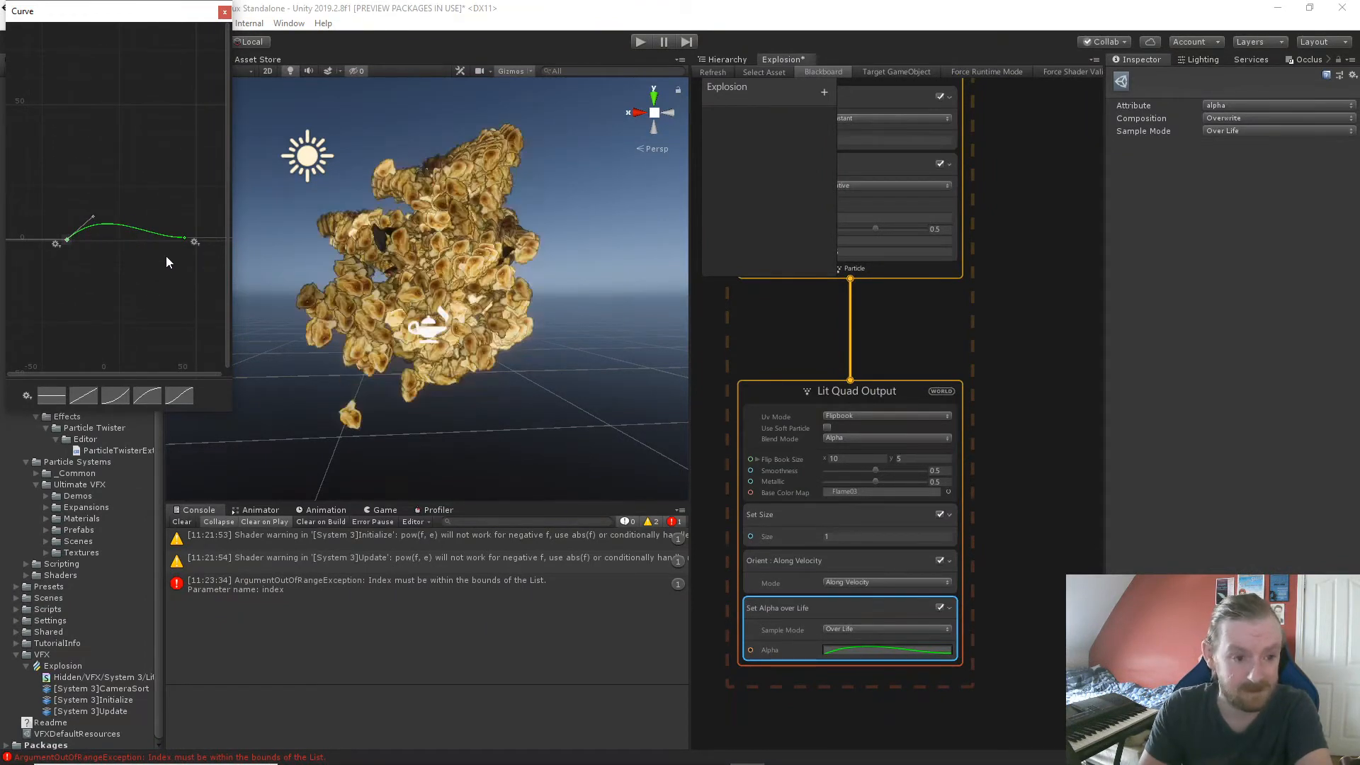
mouse_move(104, 262)
middle_mouse_down()
mouse_move(172, 265)
mouse_move(126, 264)
middle_mouse_up()
scroll(172, 265, "up", 8)
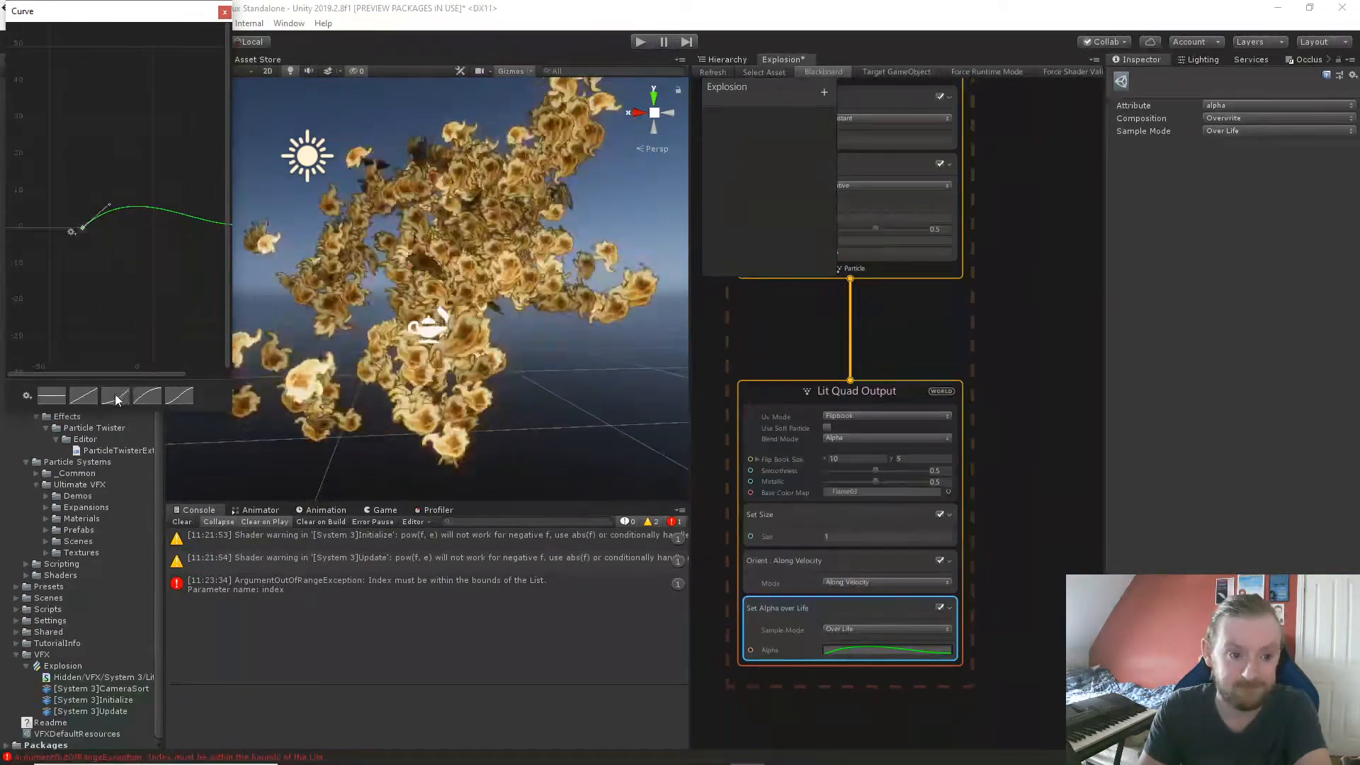
scroll(151, 257, "up", 10)
scroll(151, 256, "down", 10)
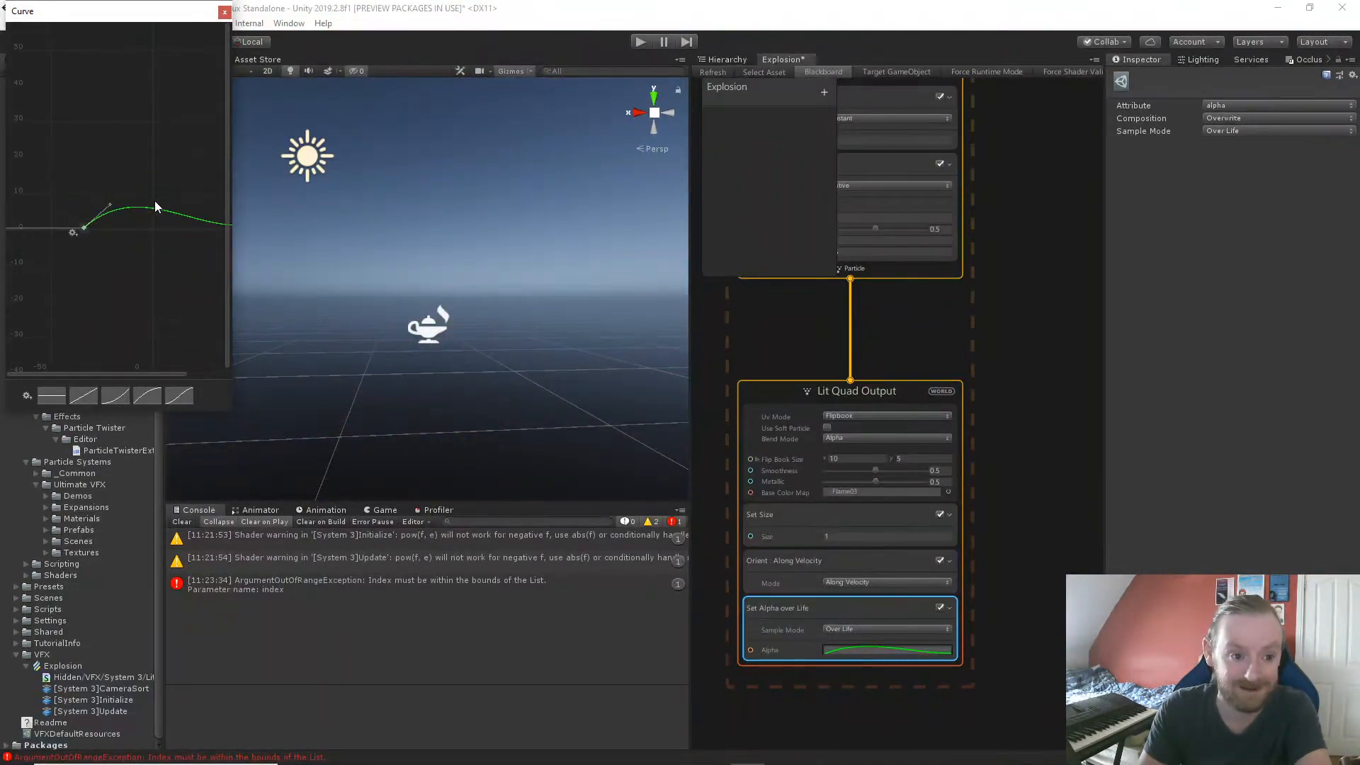
Add a key in the middle of the alpha curve and raise it to a value of about 40.
right_click(157, 209)
left_click(173, 218)
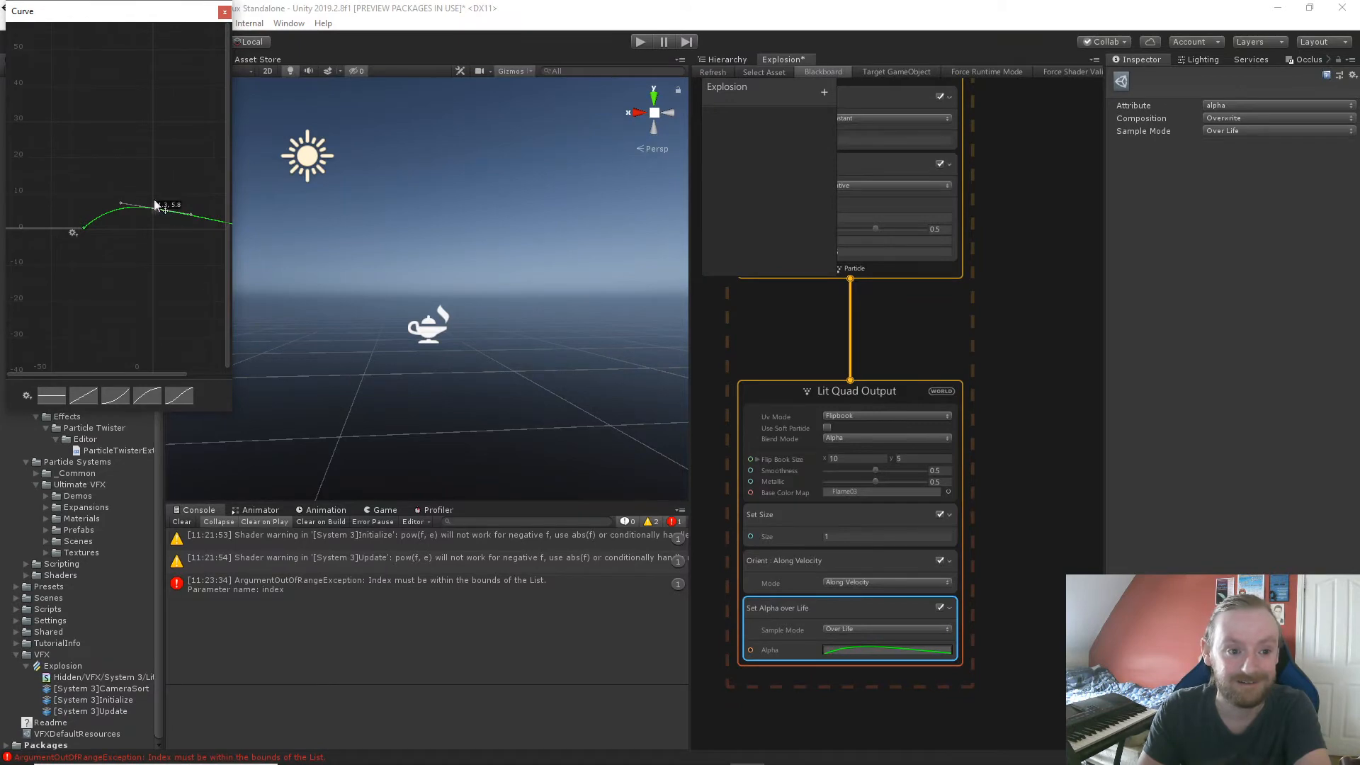
left_click_drag(156, 208, 165, 87)
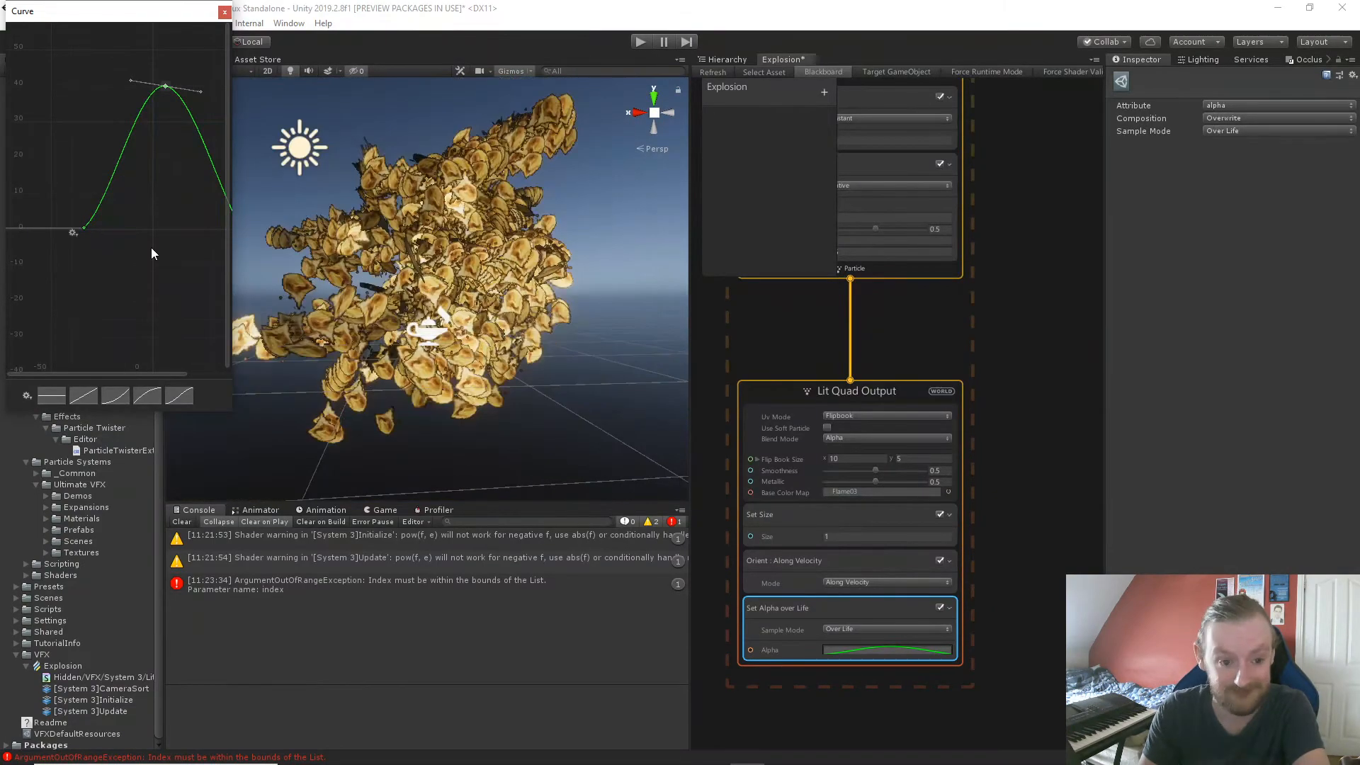
Shift the alpha curve's end key to a time of about 35 and the peak key to a time near 0.
middle_click_drag(188, 256, 123, 236)
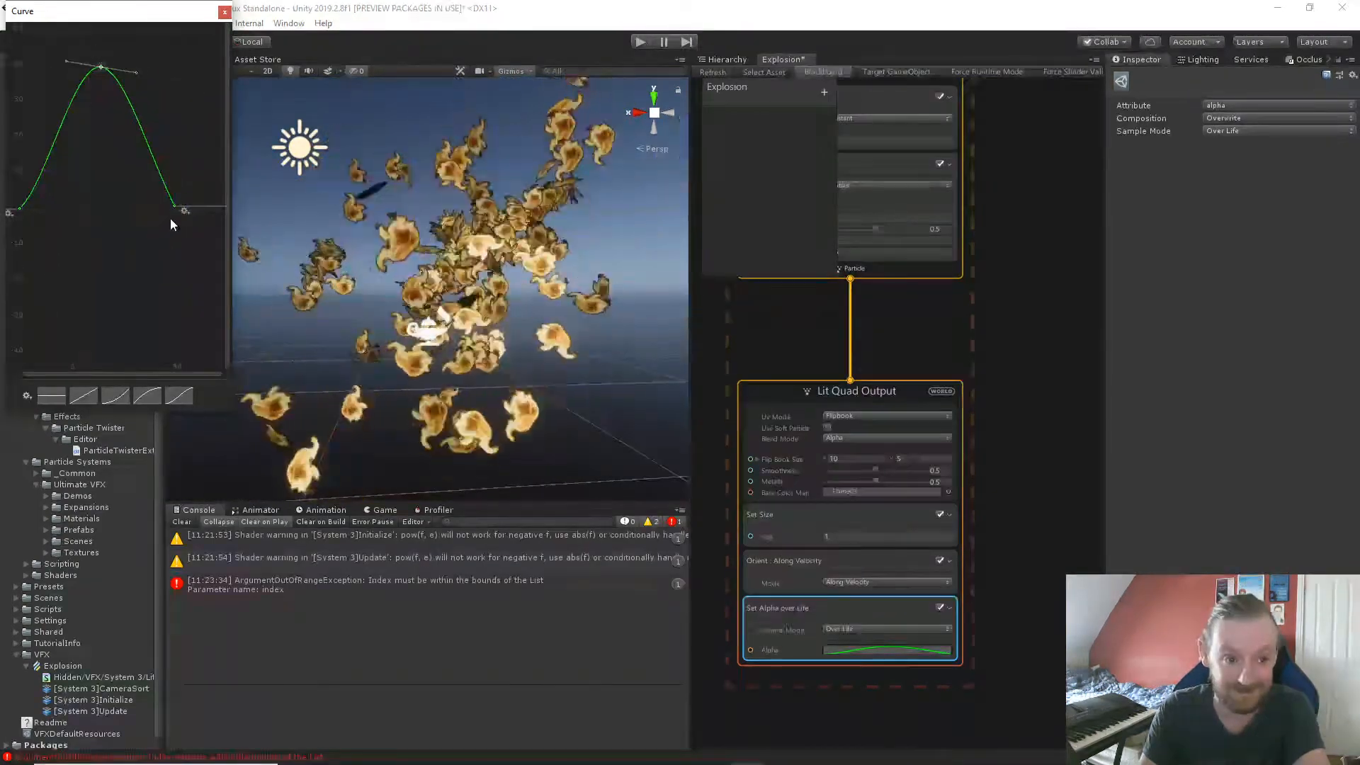
mouse_move(175, 207)
left_mouse_down()
mouse_move(68, 213)
mouse_move(159, 210)
left_mouse_up()
left_click(100, 66)
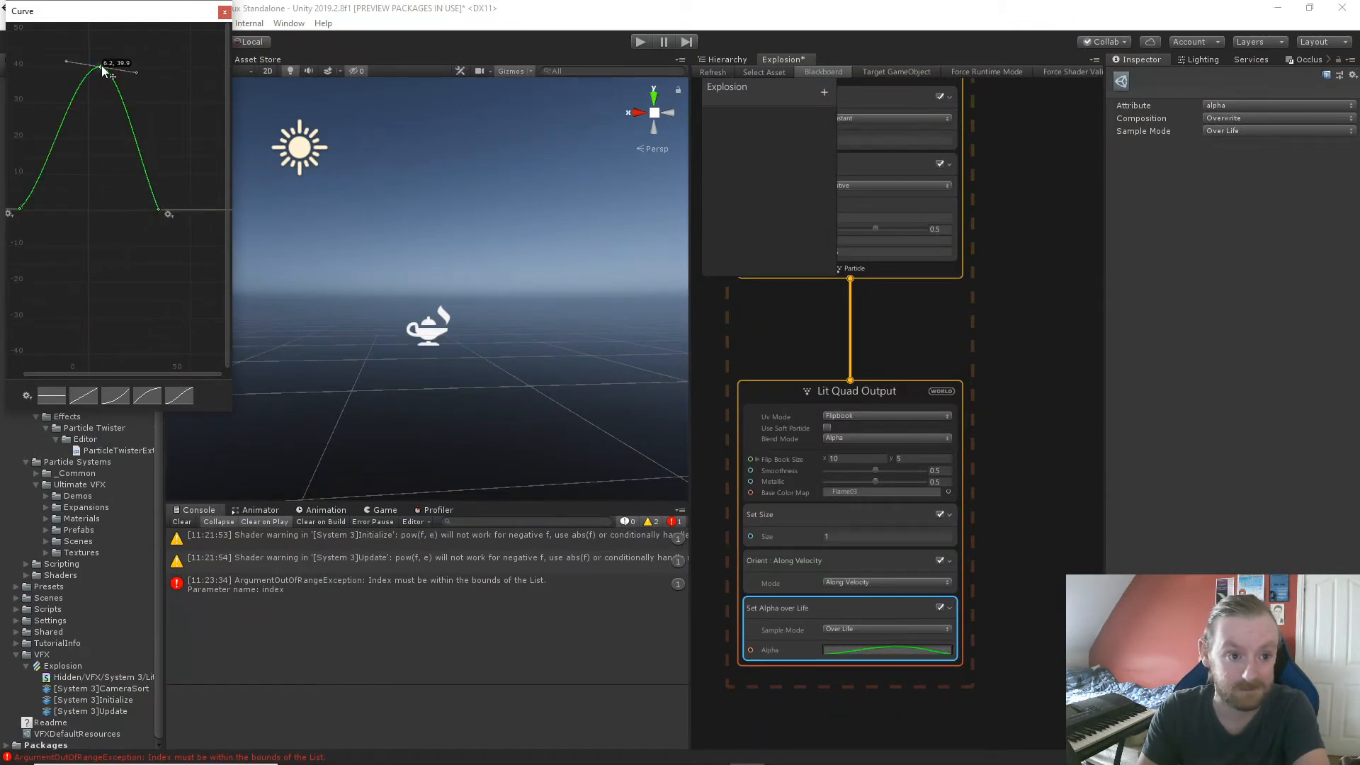
left_click_drag(100, 65, 91, 65)
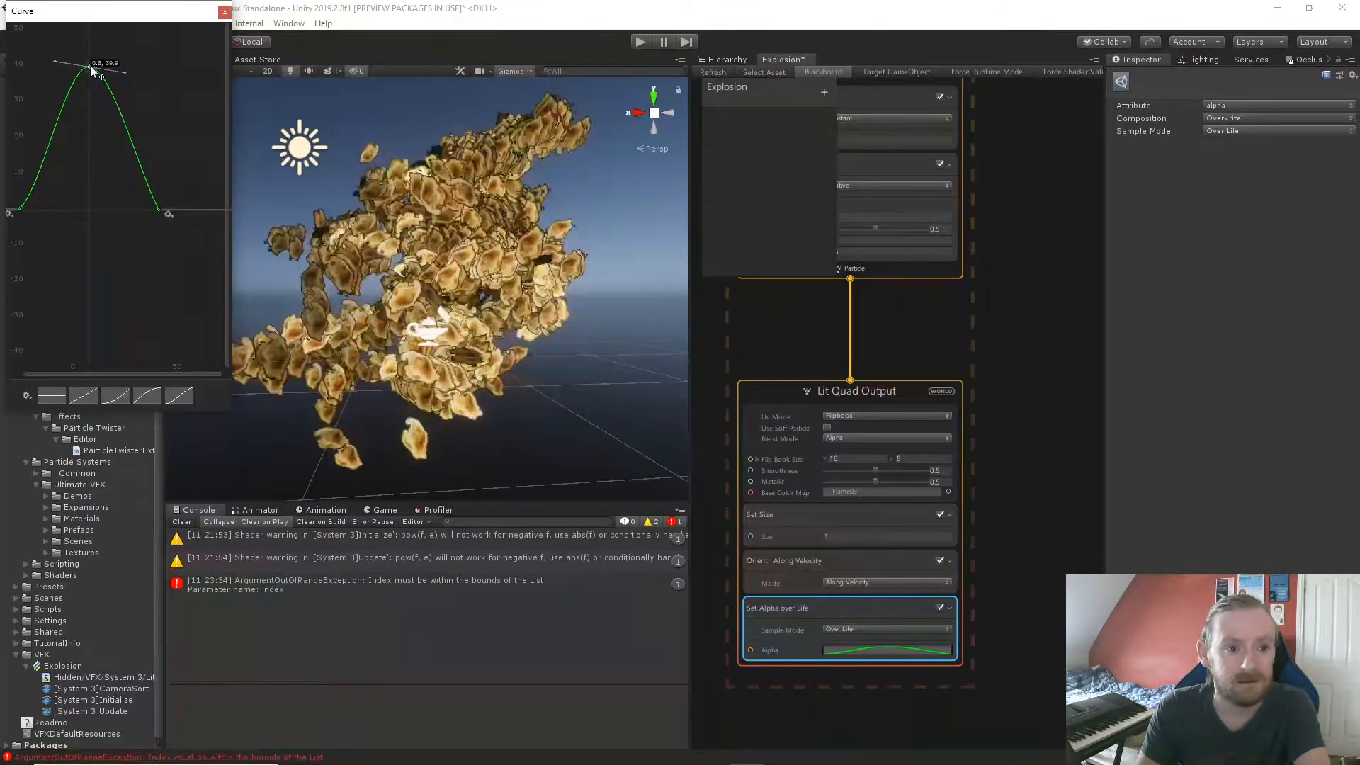
Bring the alpha curve's start and end keys close together around the peak, keeping both values near 0.
left_click(158, 210)
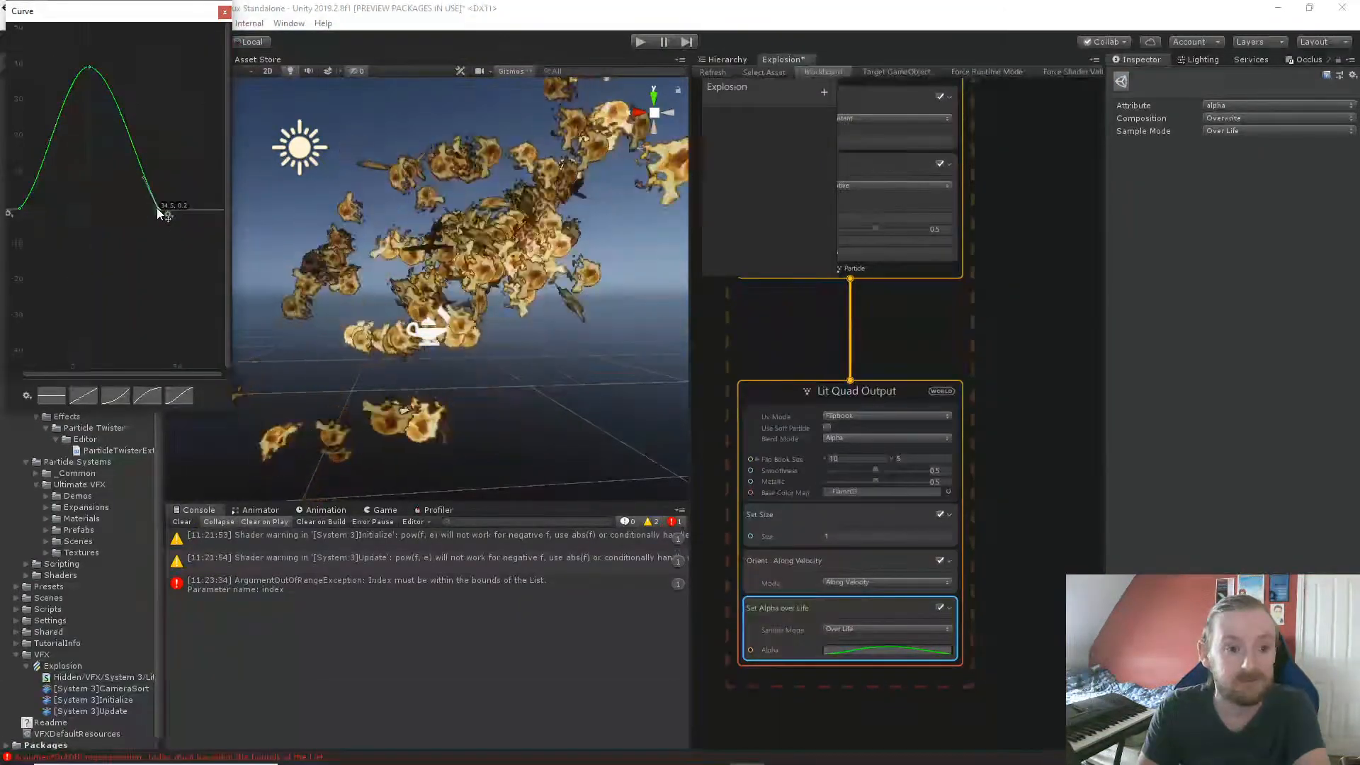
left_click_drag(157, 209, 88, 206)
scroll(96, 215, "up", 10)
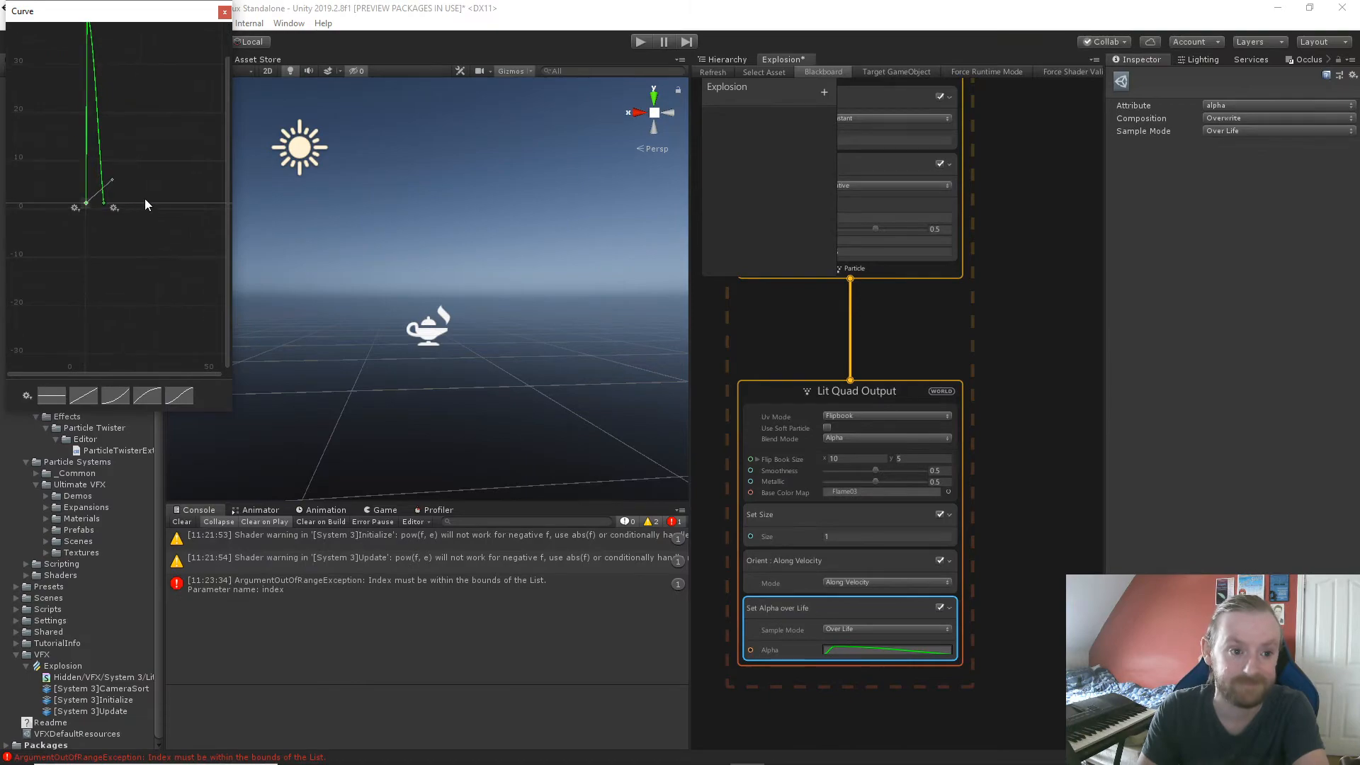
Center the peak key between the outer keys at a time of about 4 and raise it to a value of about 100.
middle_click_drag(145, 204, 150, 277)
left_click_drag(91, 93, 100, 98)
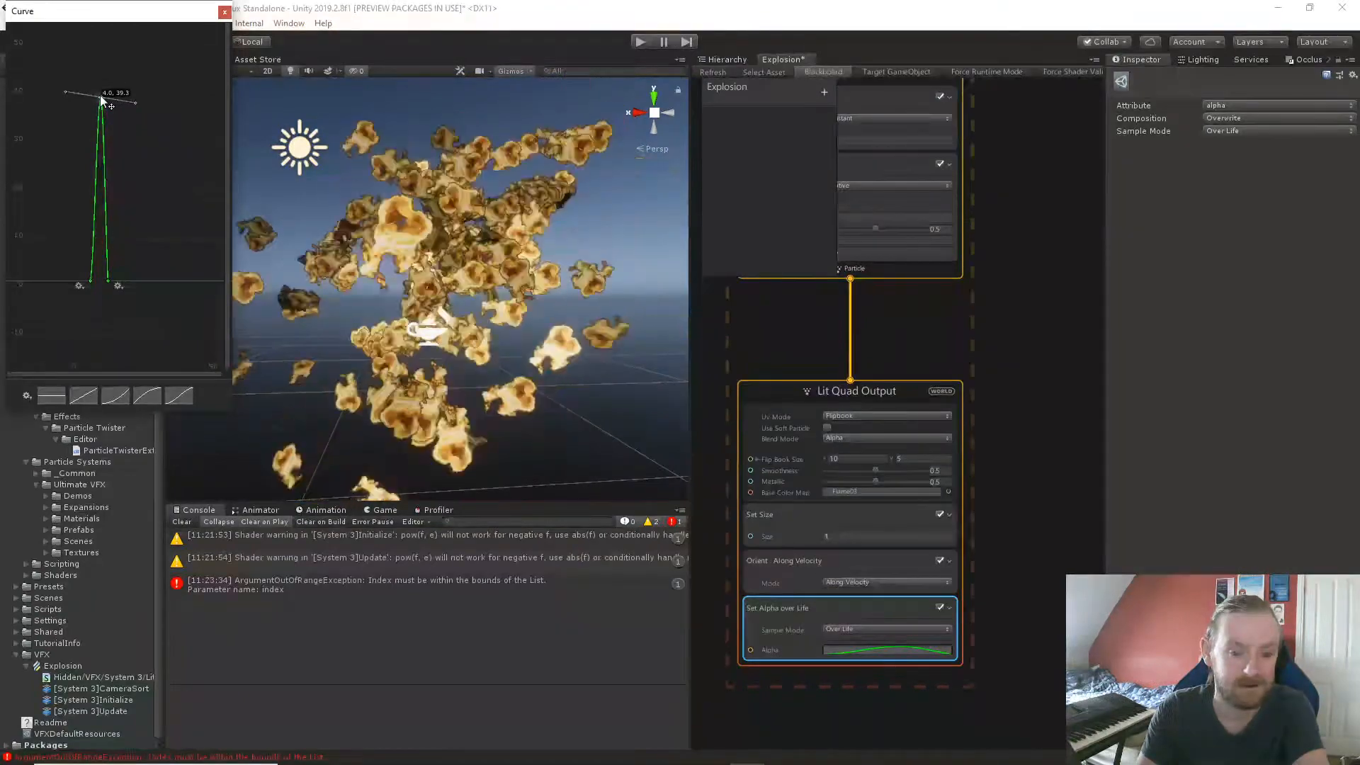
left_click_drag(99, 90, 99, 33)
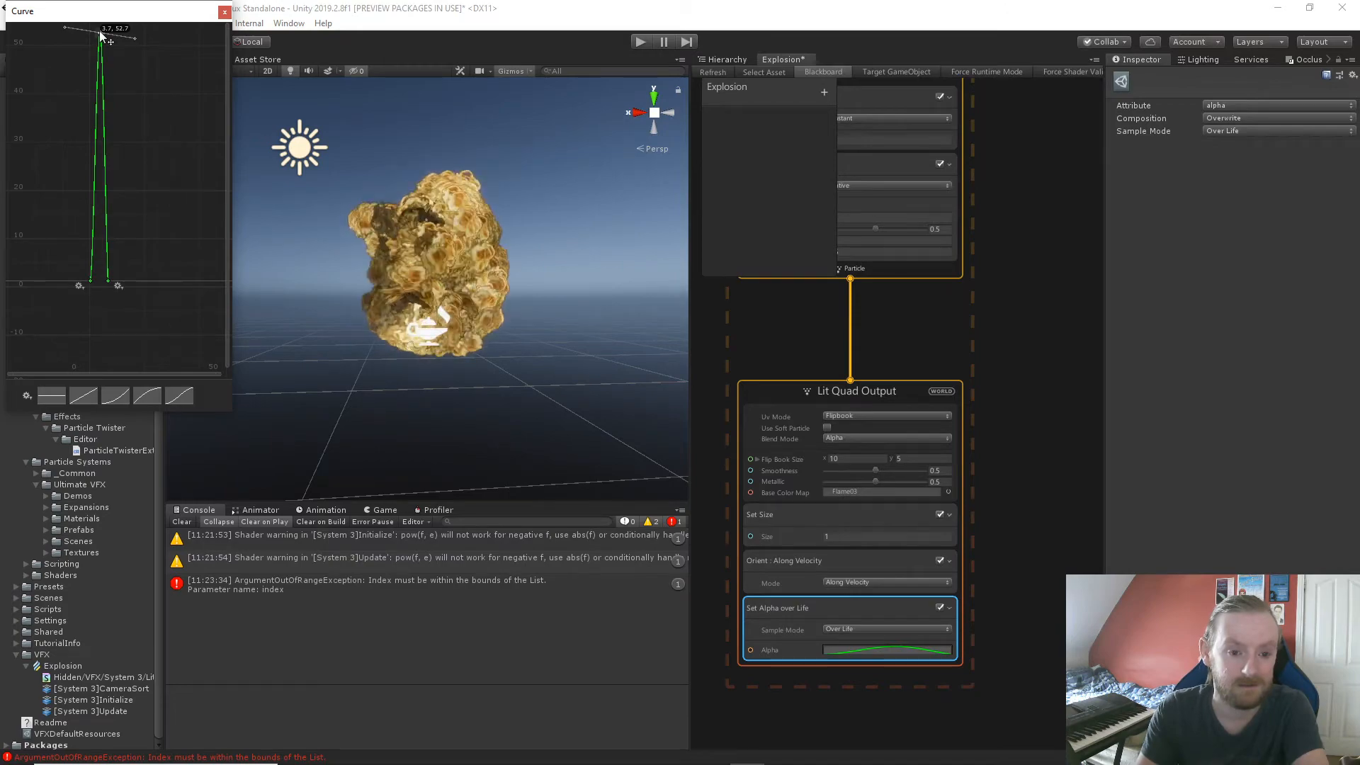
left_click_drag(101, 36, 122, 129)
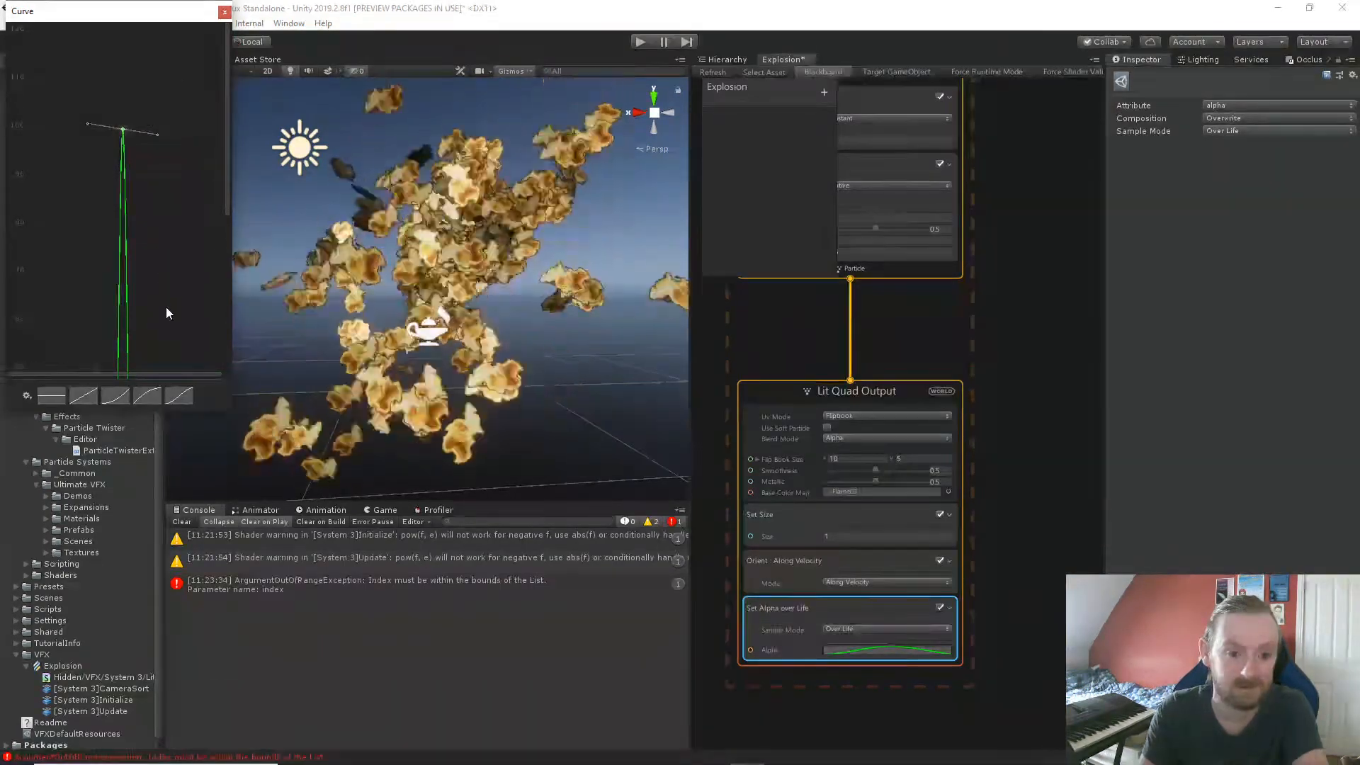
Move the alpha curve's end key to a time of about 26 and lower both outer keys to a value of about 0.
middle_click_drag(166, 307, 156, 48)
middle_click_drag(125, 365, 125, 283)
scroll(125, 286, "up", 10)
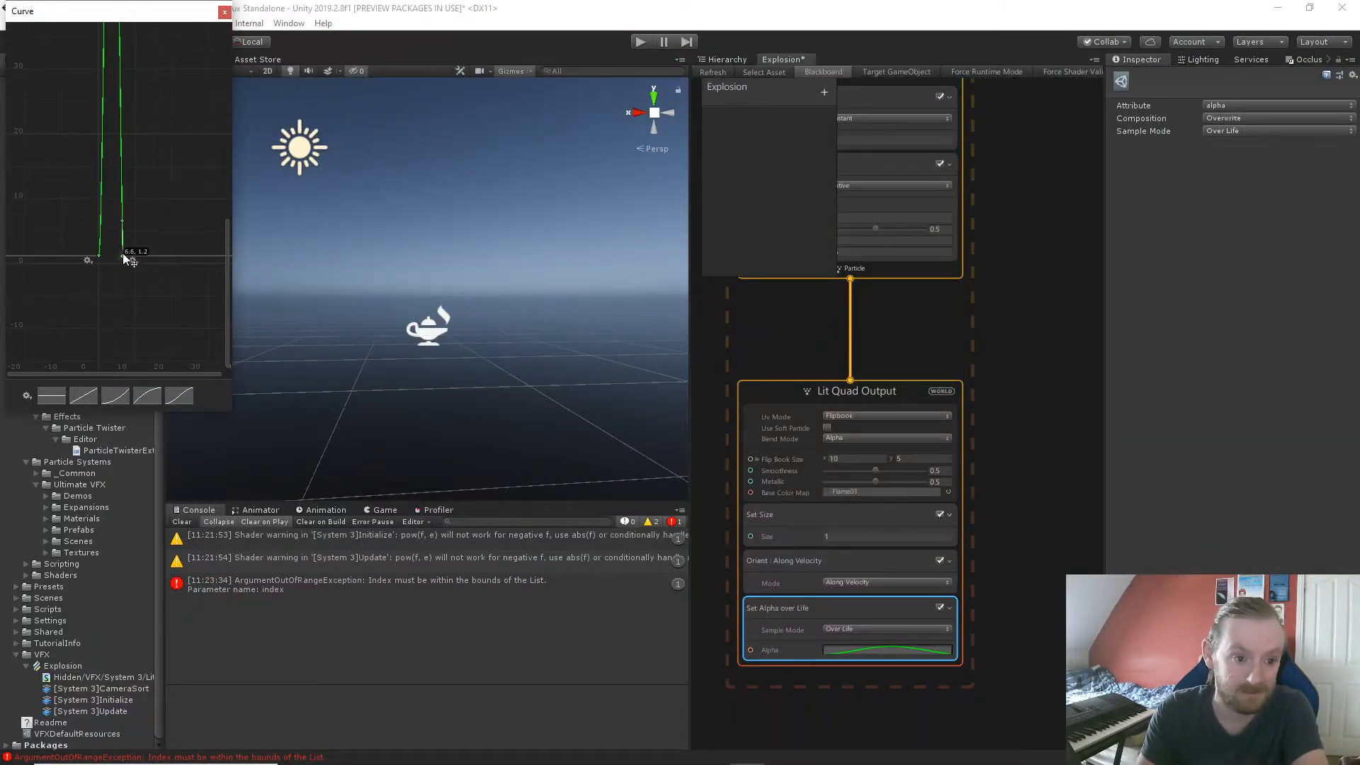
left_click_drag(124, 253, 123, 260)
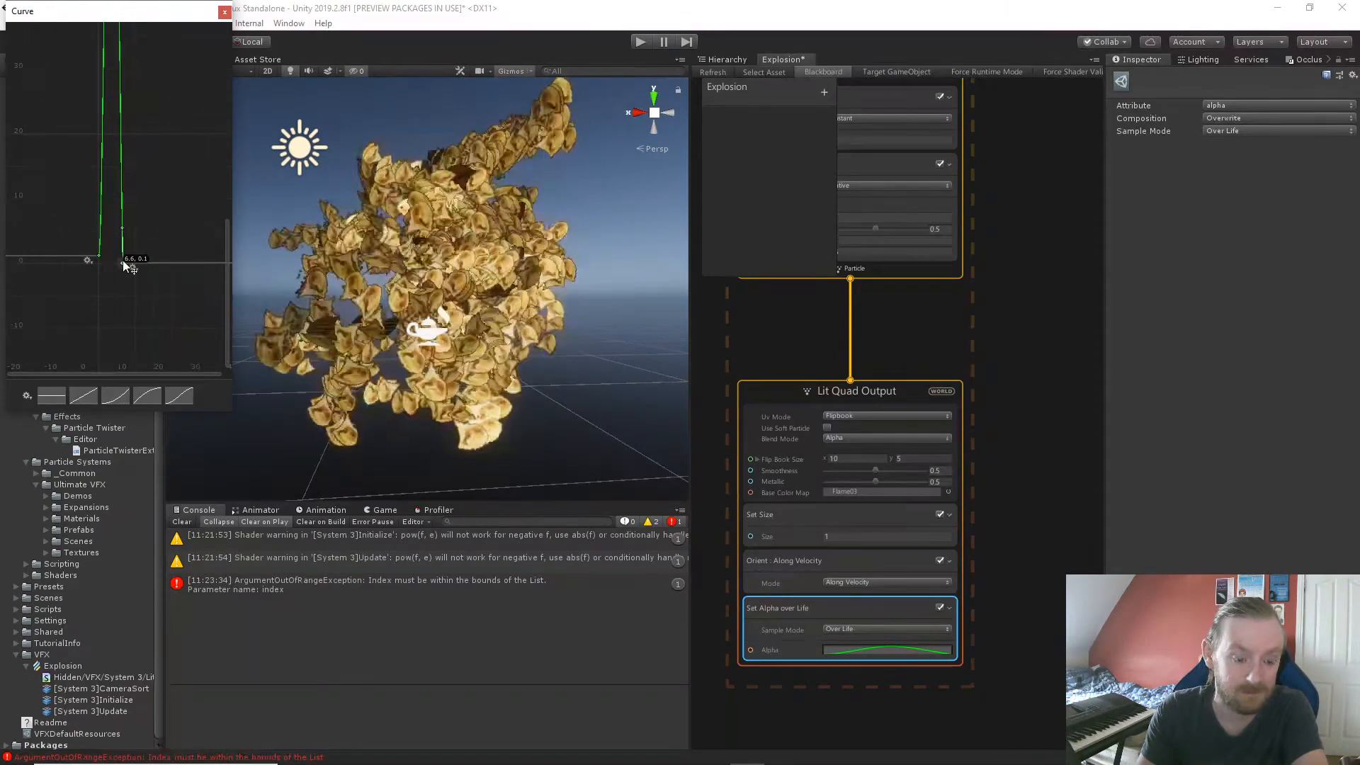
left_click_drag(124, 262, 193, 260)
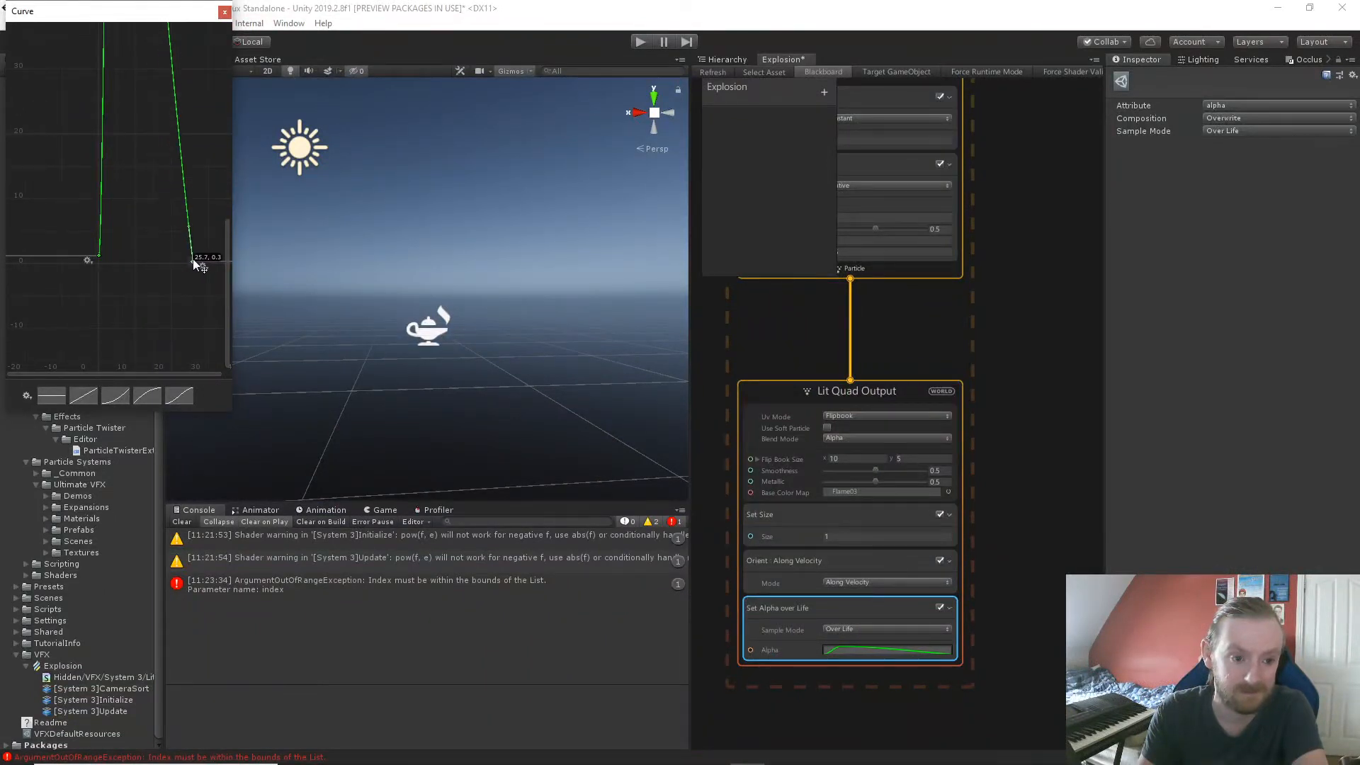
left_click(96, 253)
left_click_drag(97, 255, 96, 262)
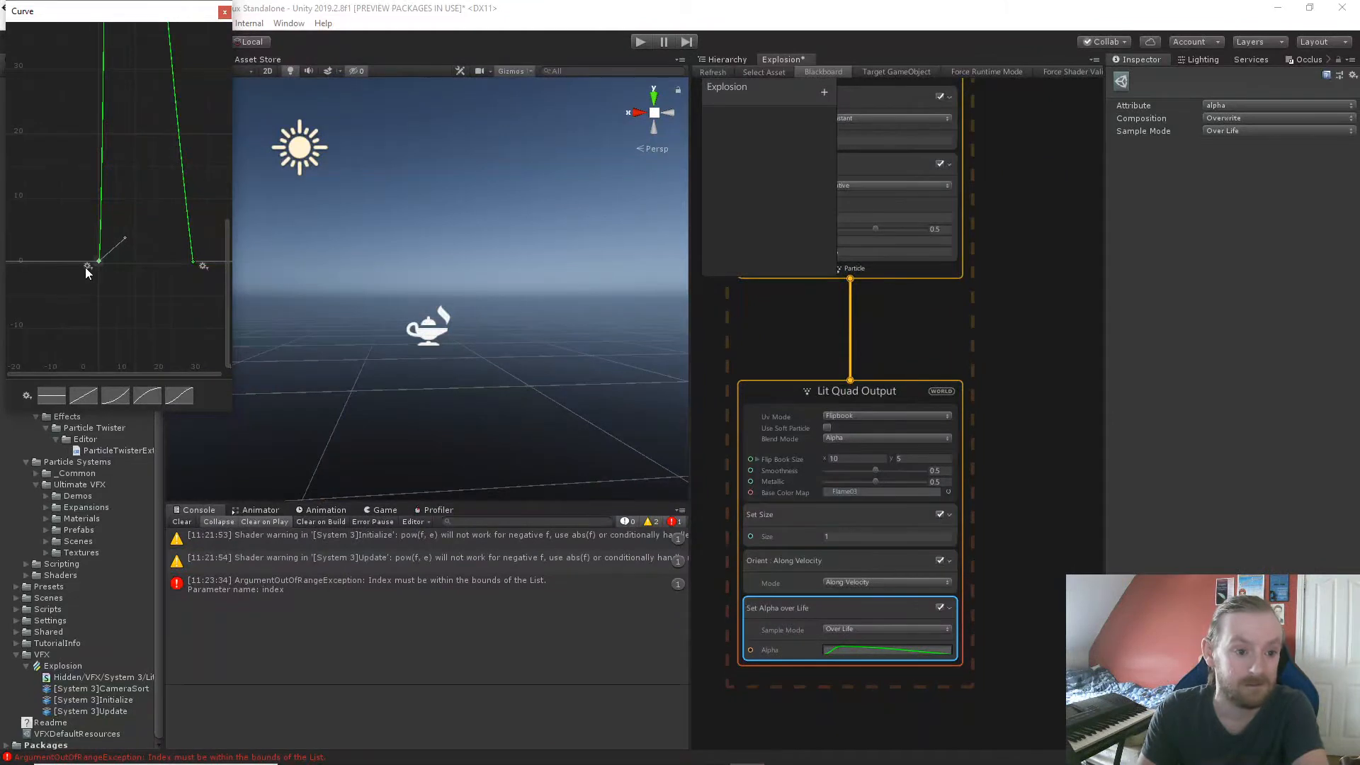
Set the alpha curve's wrap mode before the start key to Ping Pong.
left_click(87, 266)
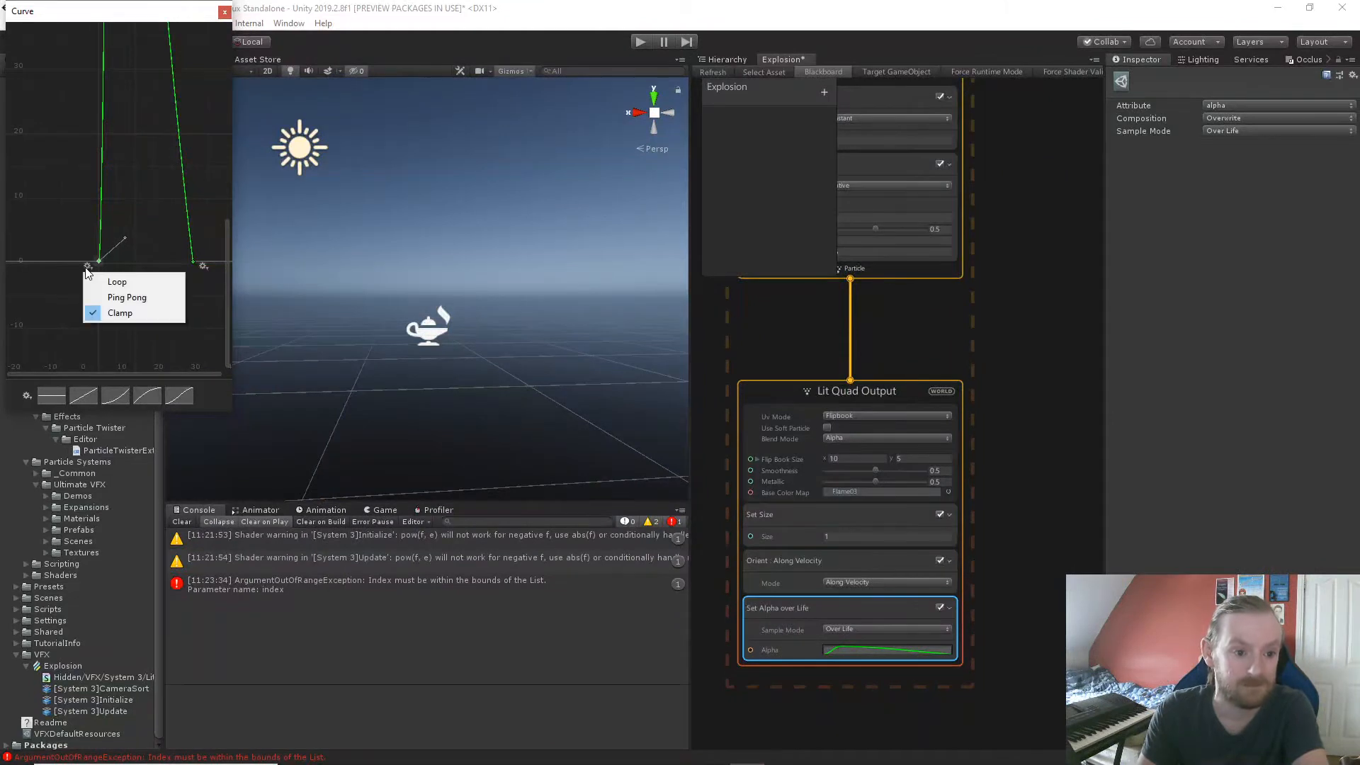
left_click(128, 303)
scroll(130, 289, "down", 5)
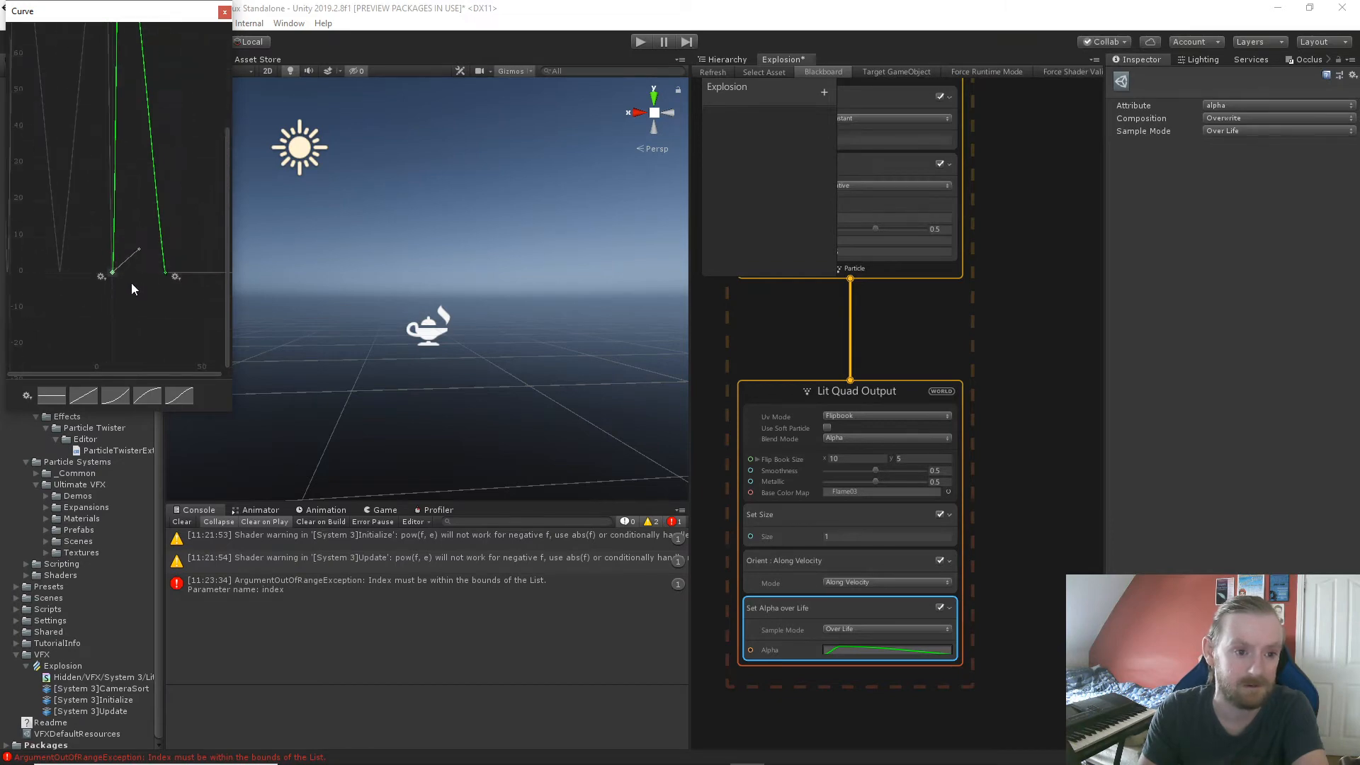
scroll(132, 284, "down", 3)
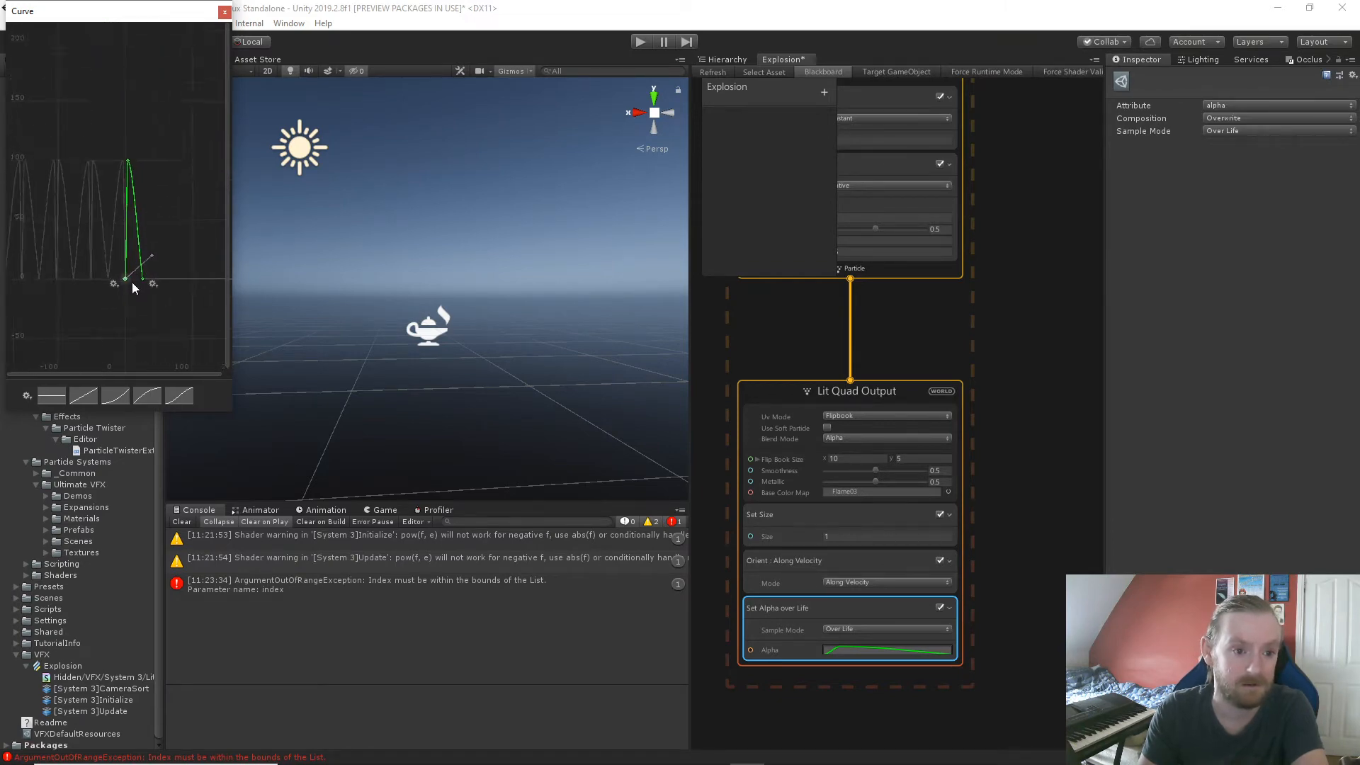
scroll(133, 293, "up", 3)
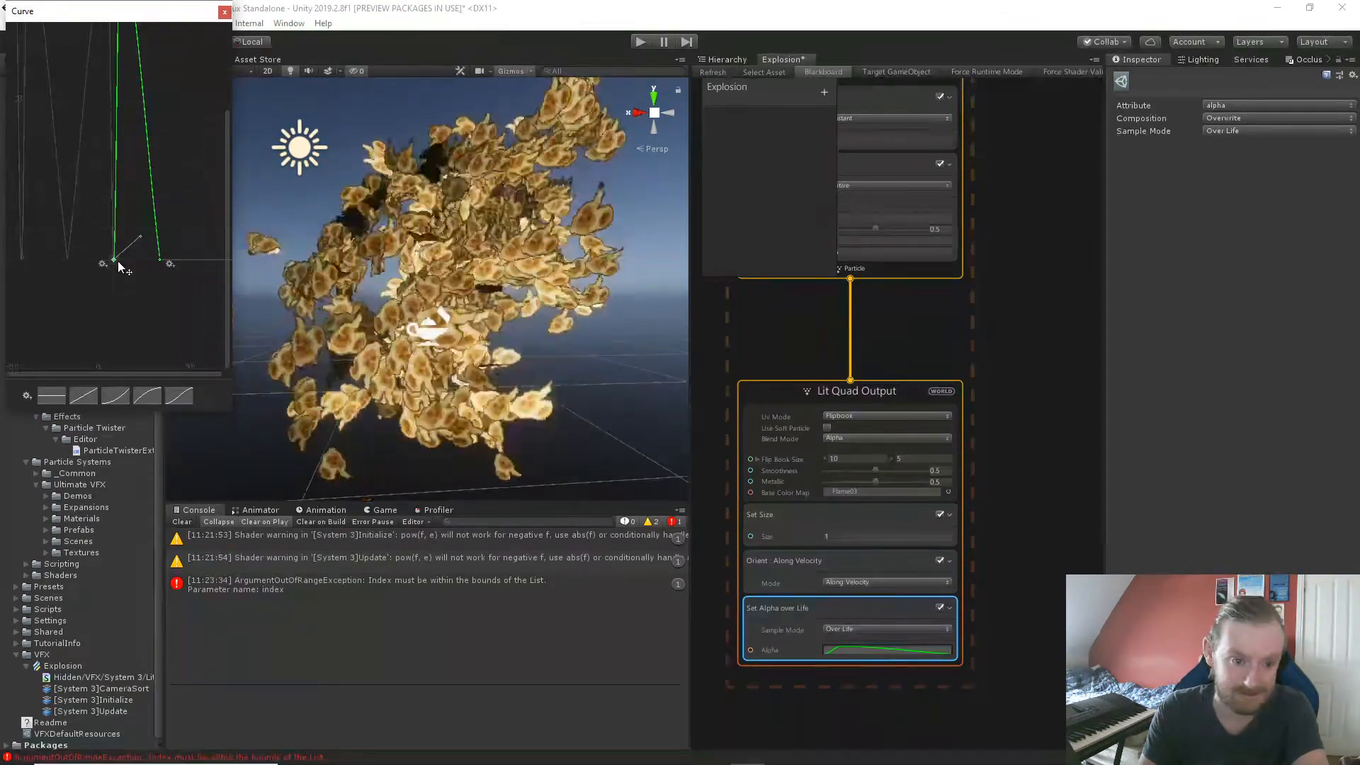
Drop the alpha curve's peak key to a value of about 4, roughly midway between the outer keys.
middle_click_drag(147, 229, 145, 304)
scroll(141, 294, "down", 4)
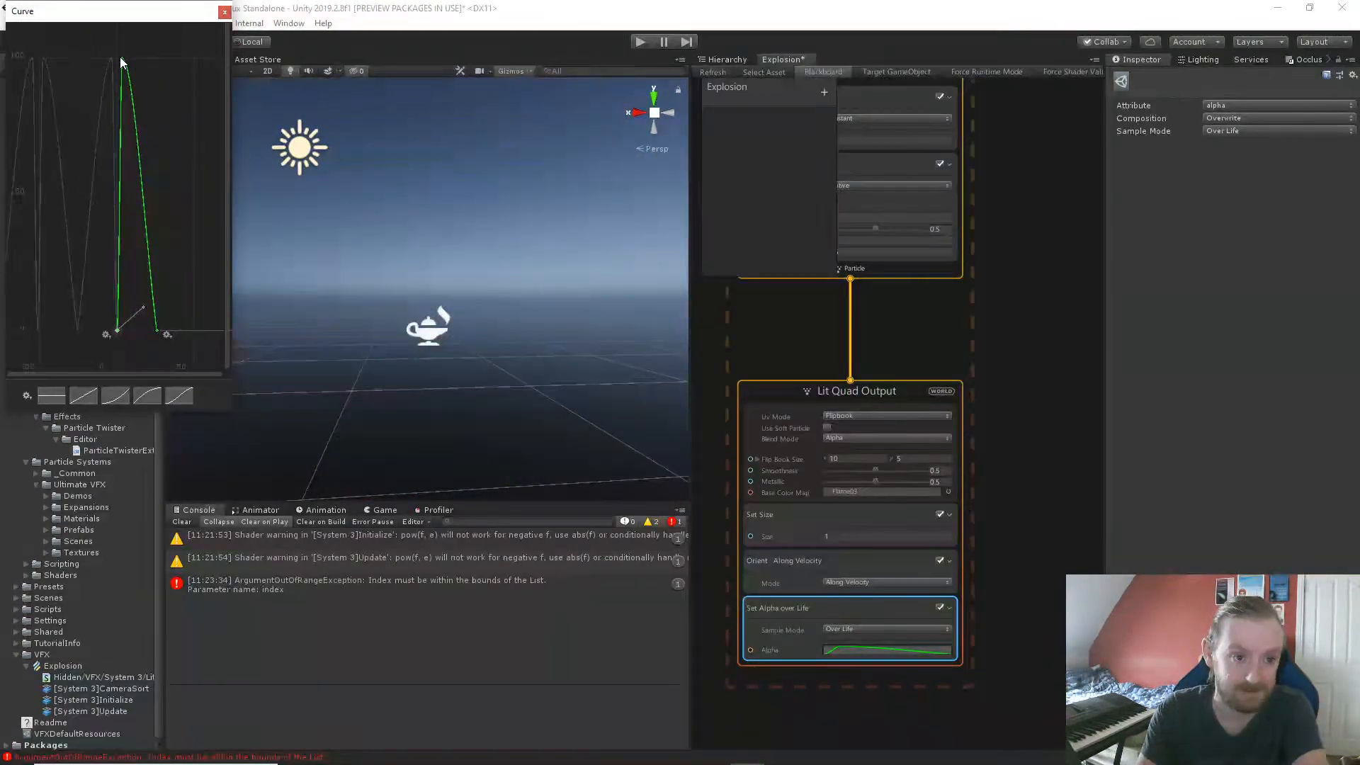
left_click_drag(121, 62, 125, 69)
left_click_drag(155, 65, 140, 323)
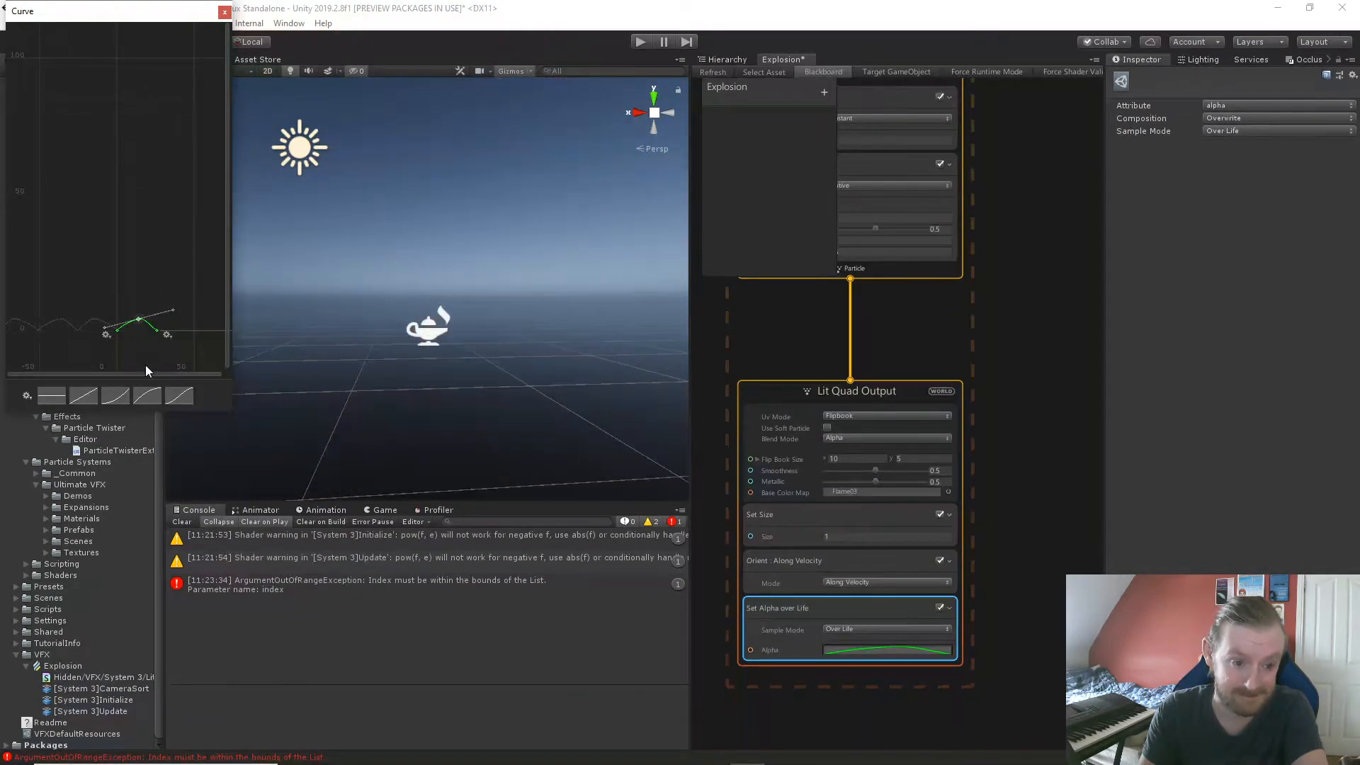
Lower the alpha curve's middle key to a value near 0 and close the curve editor.
scroll(145, 361, "up", 20)
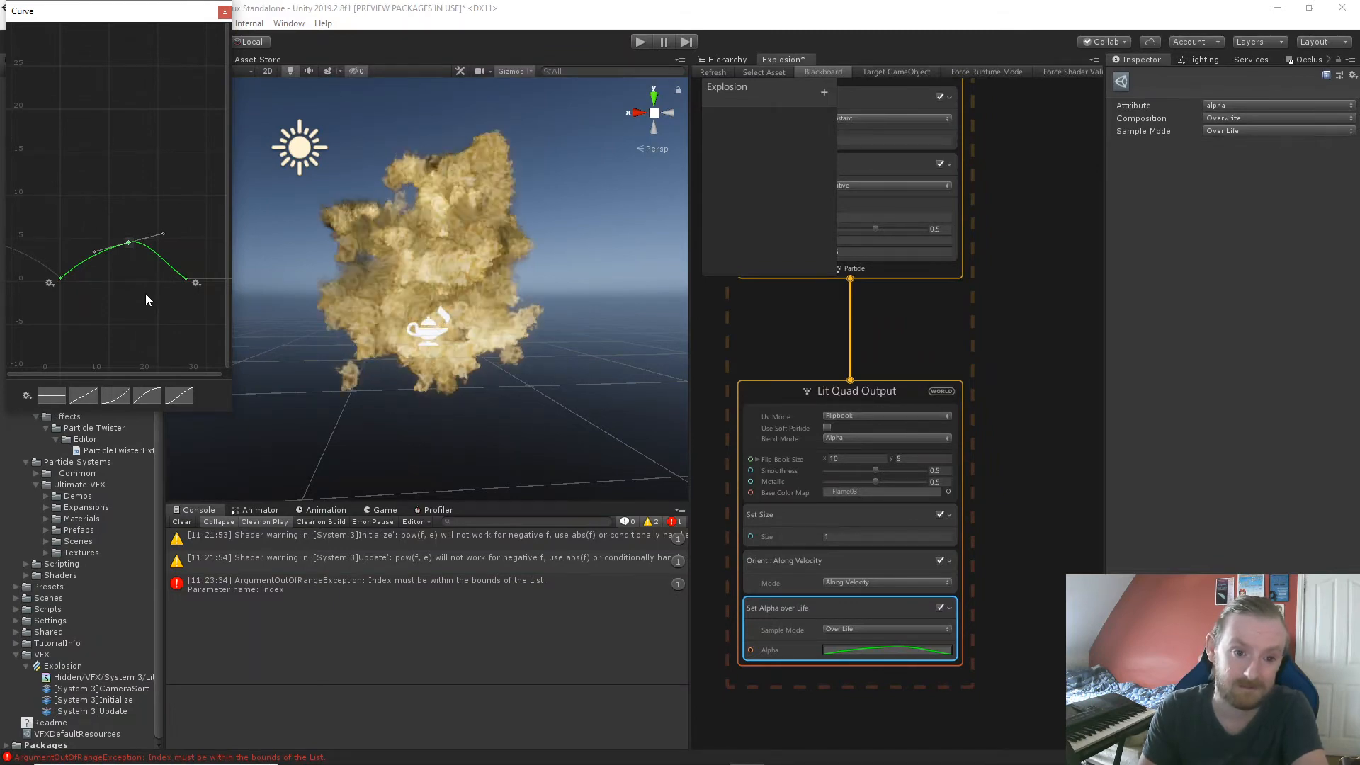
left_click_drag(129, 243, 125, 274)
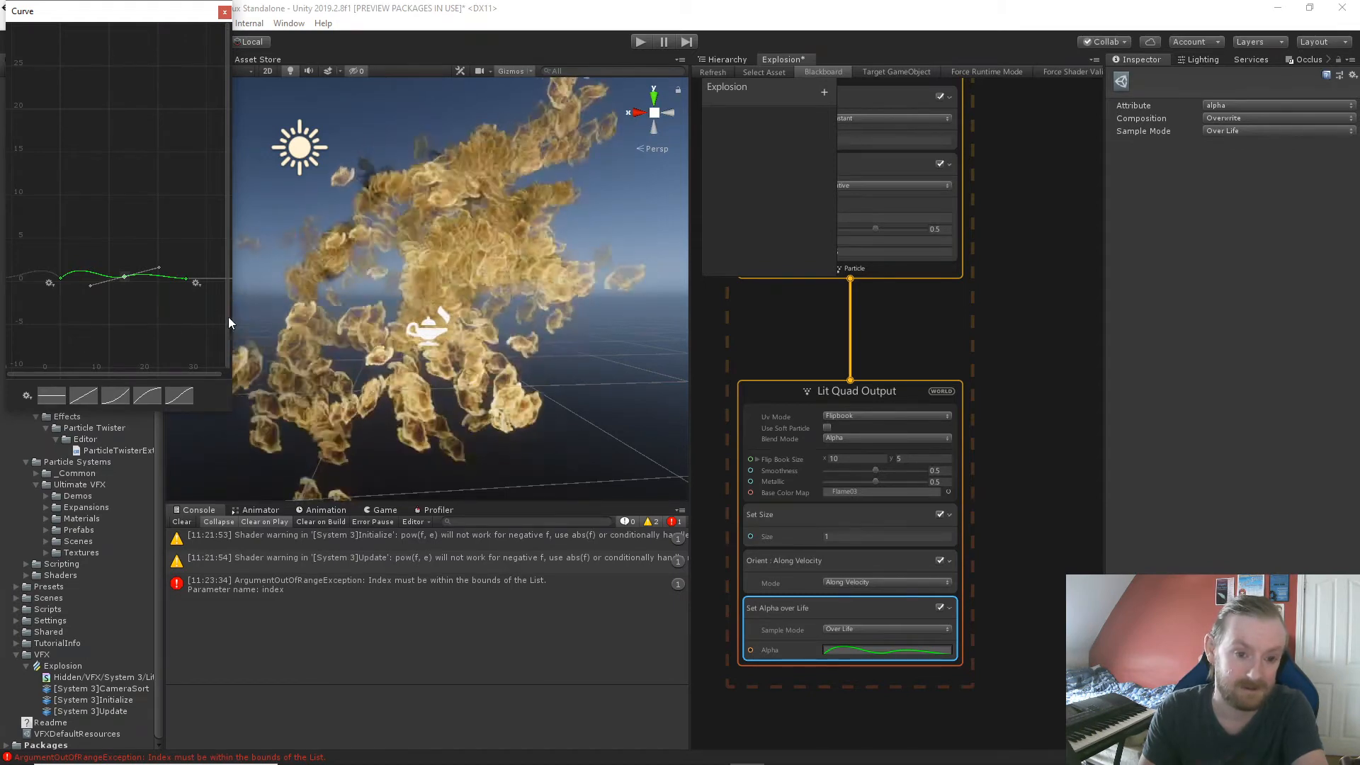
left_click(567, 503)
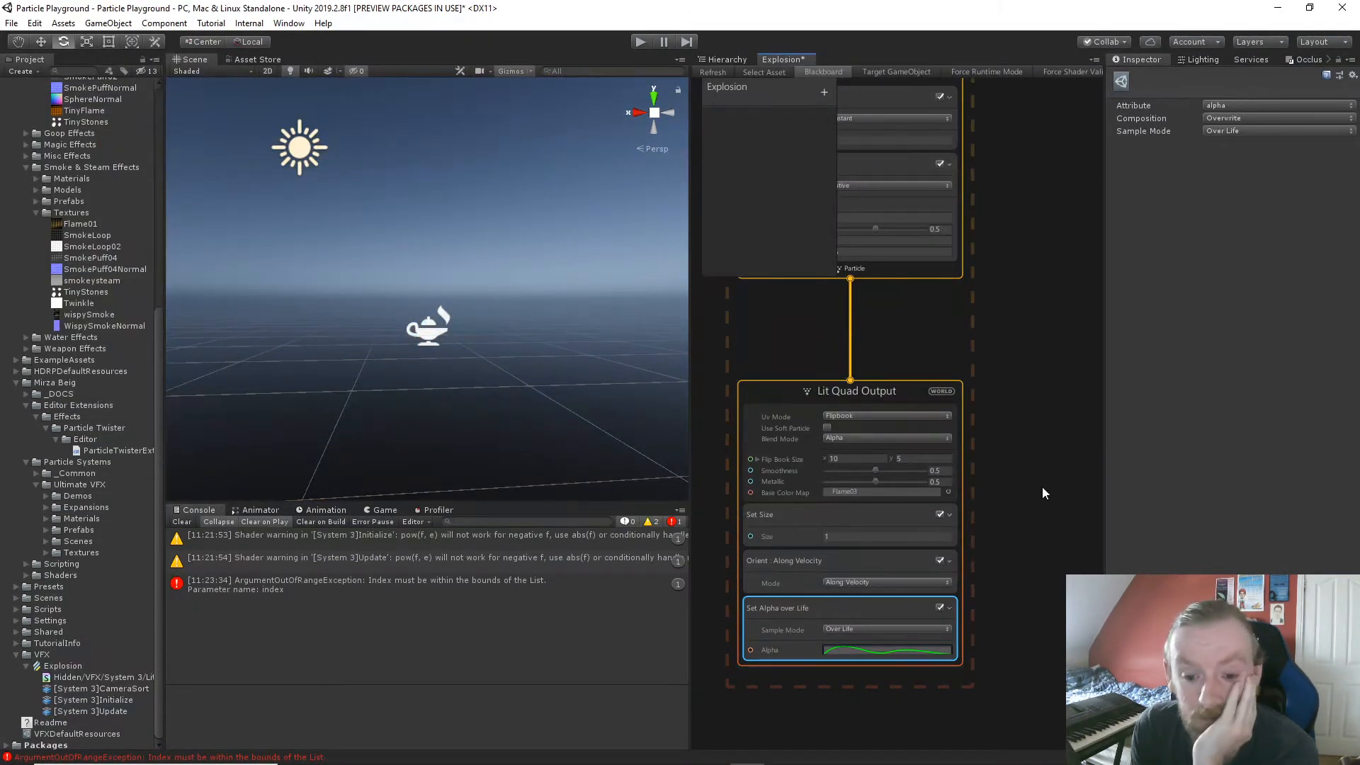
Lower the Turbulence block's intensity and drag to 1.46 in the Update context.
middle_click_drag(1039, 486, 1016, 512)
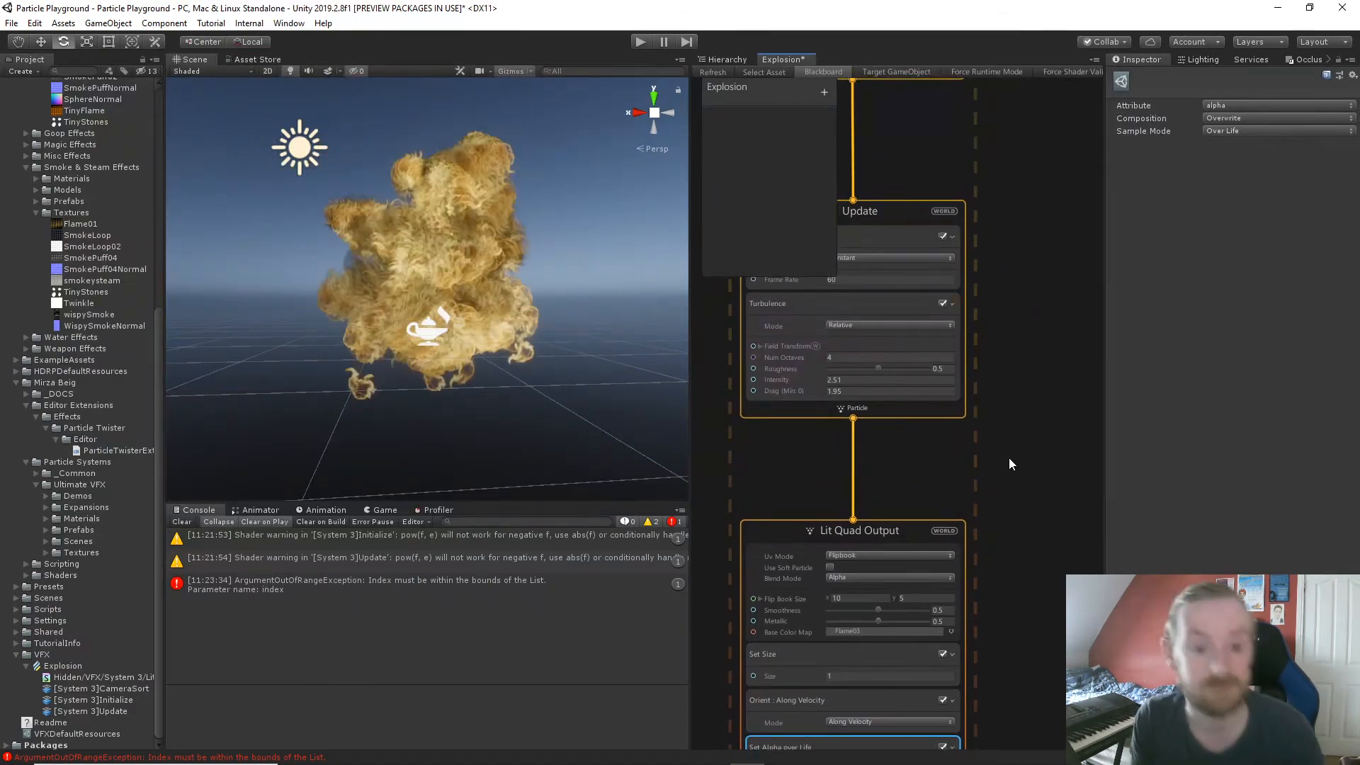
middle_click_drag(1009, 463, 1020, 560)
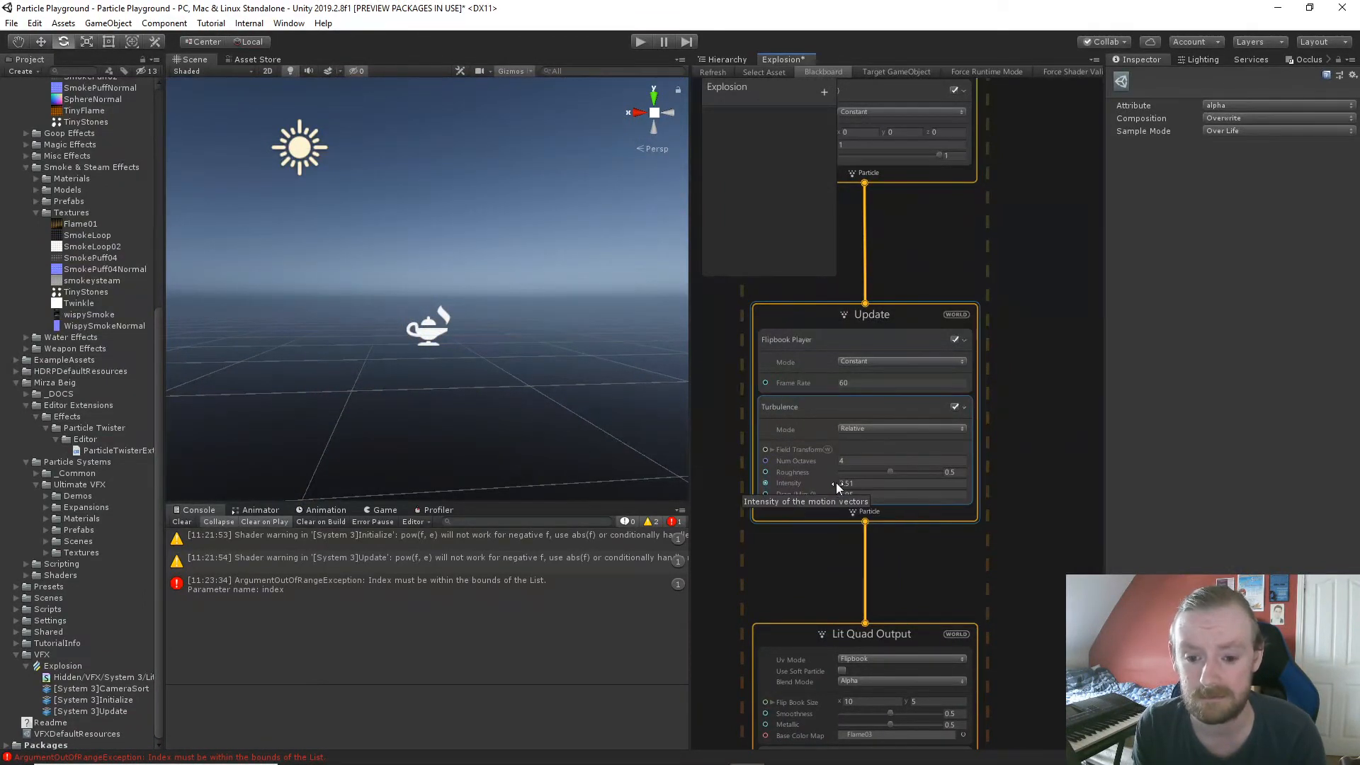
left_click_drag(836, 483, 822, 481)
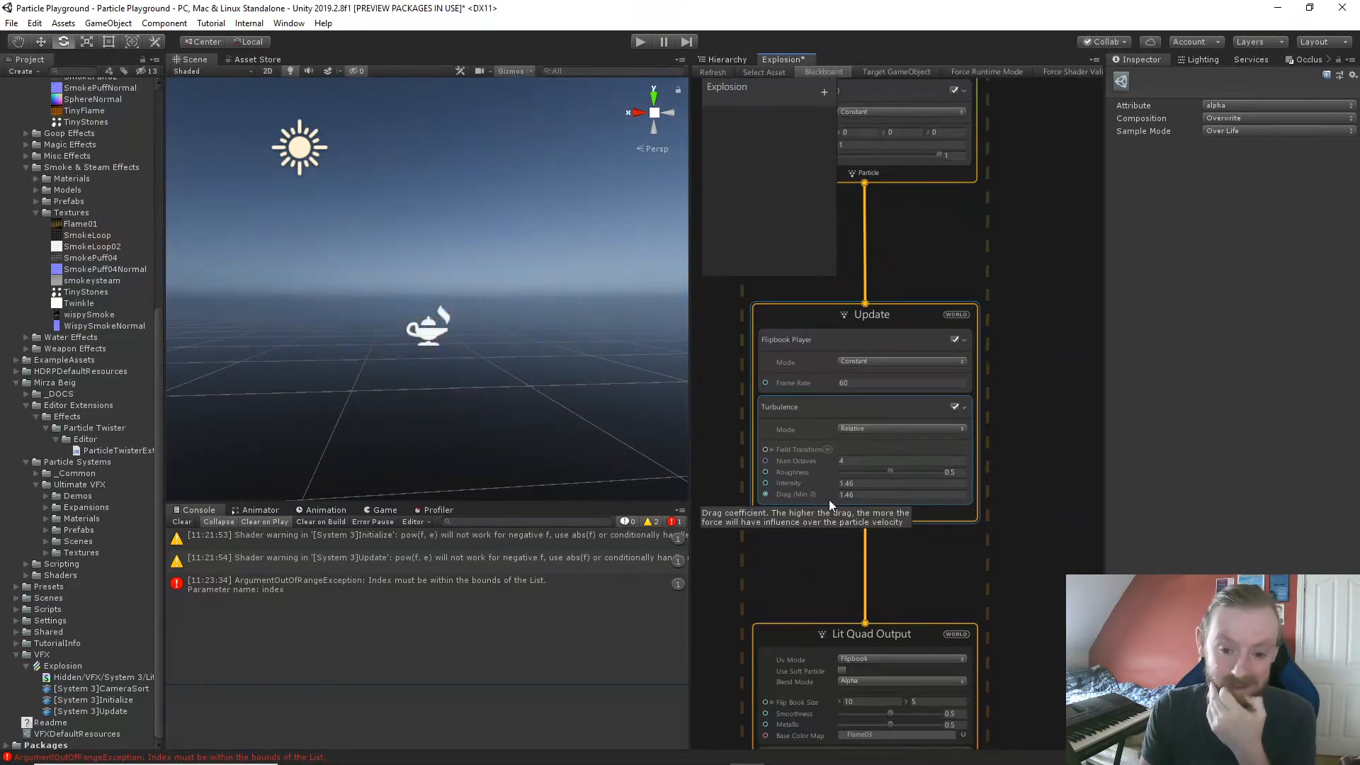
Set the Turbulence block's intensity and drag to 1 and raise its roughness to 1.
left_click(852, 483)
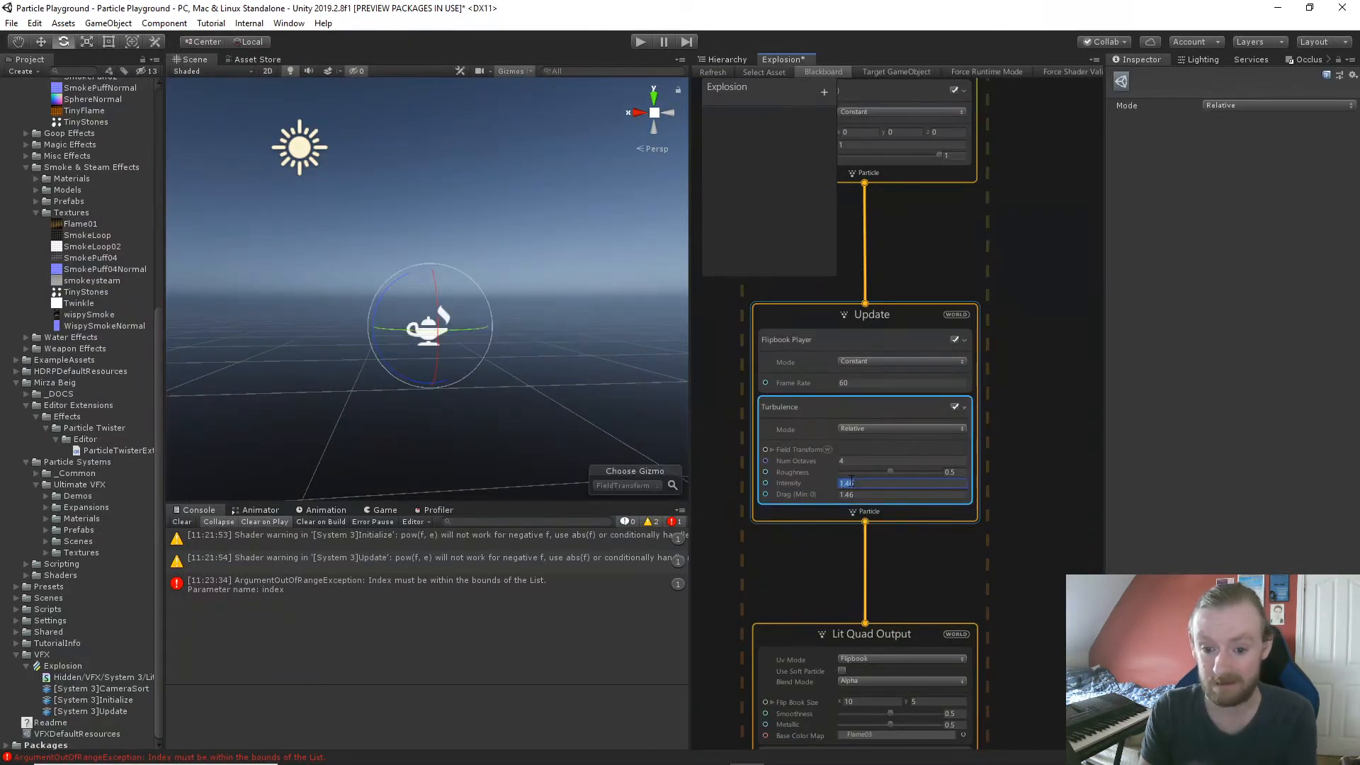
key("Tab")
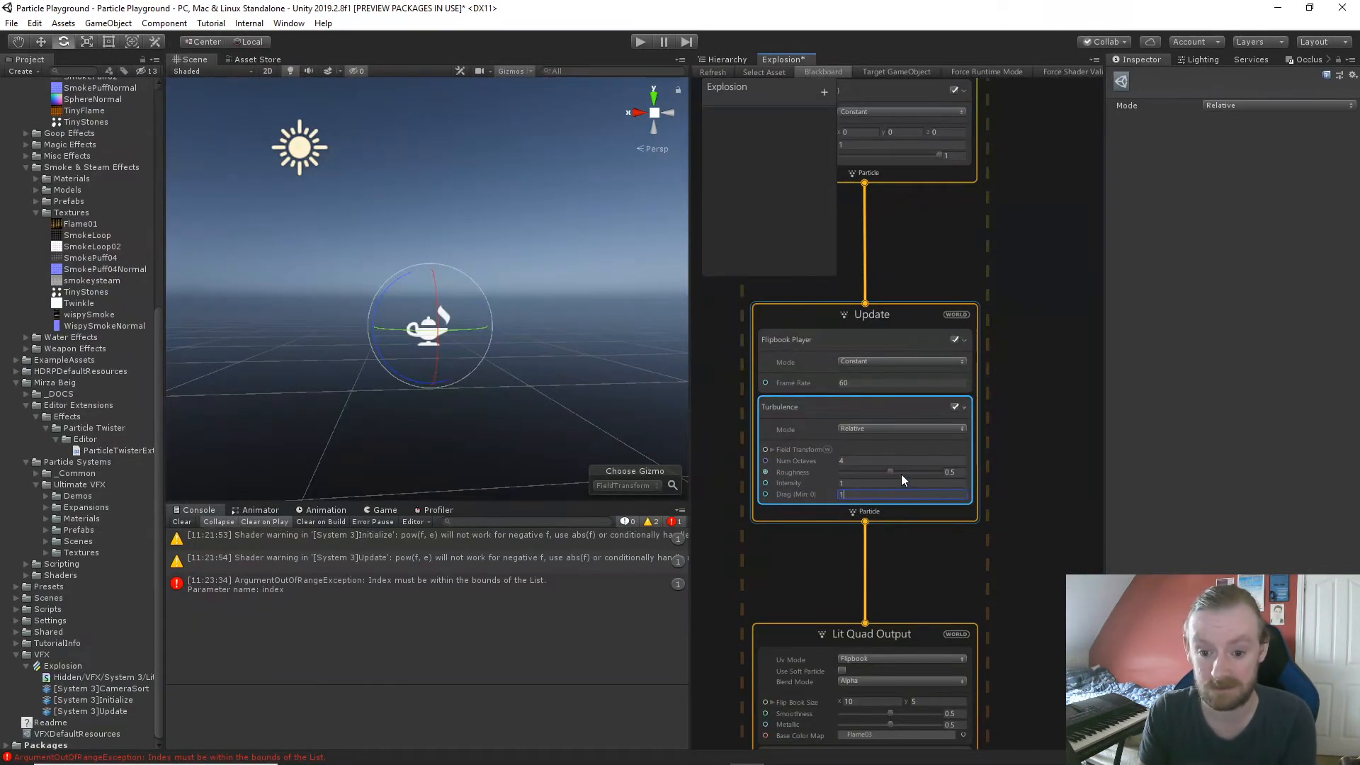
type("1")
left_click_drag(890, 469, 1014, 471)
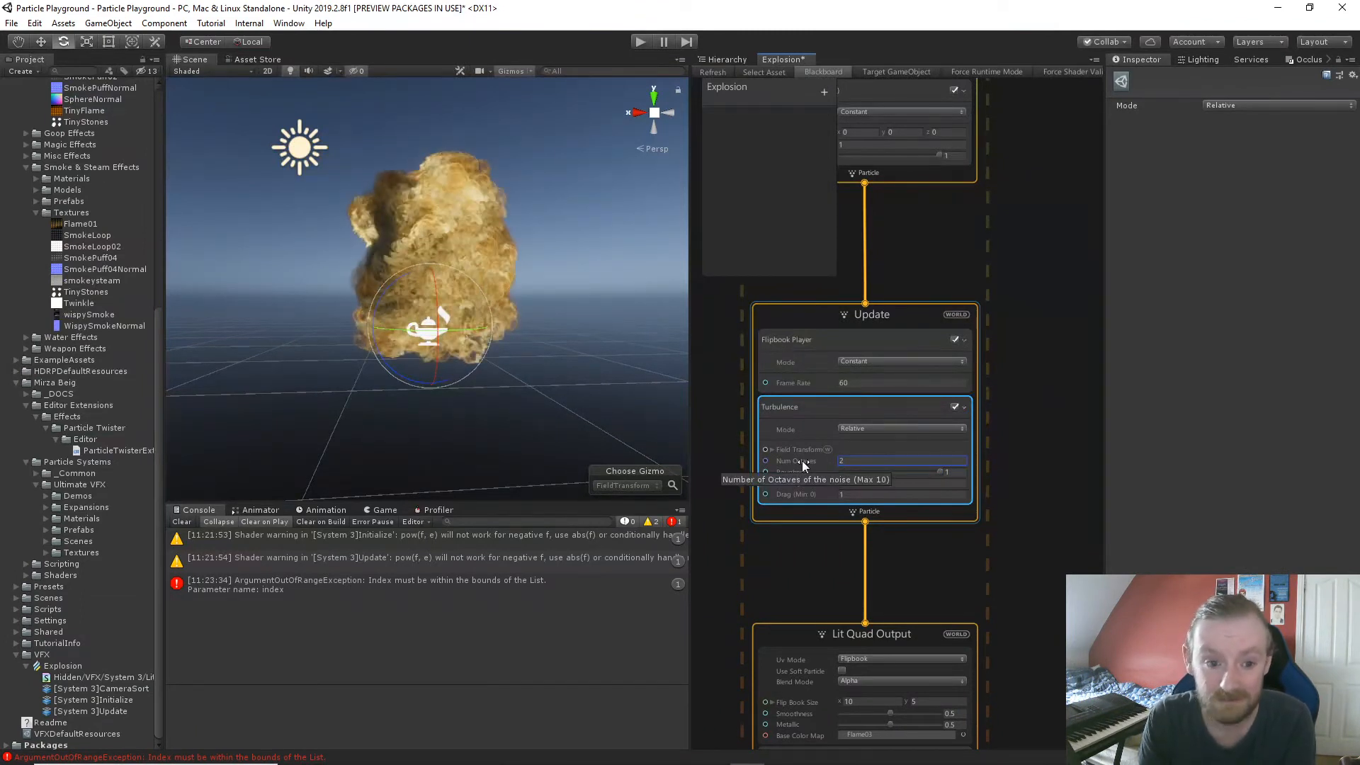
Try 3 and 7 noise octaves in the Turbulence block and settle on 10.
left_click(859, 458)
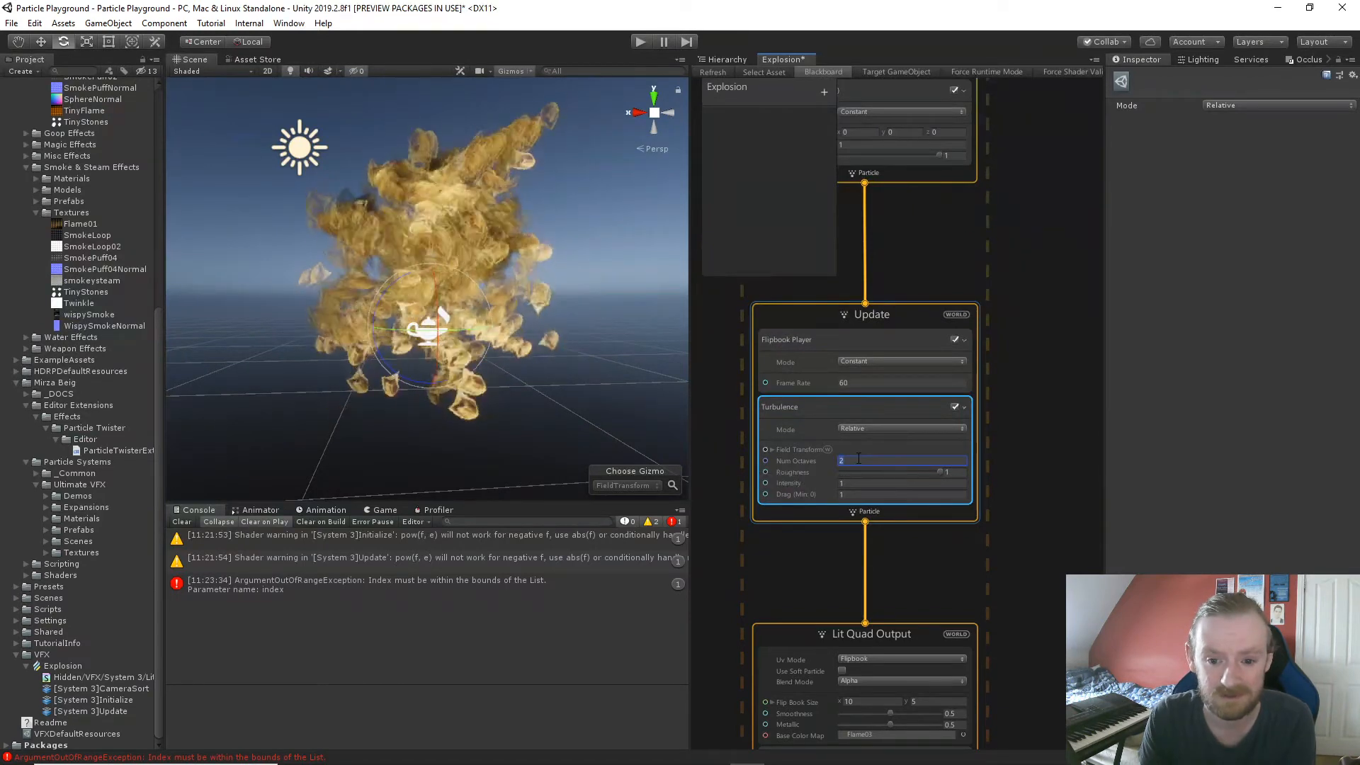
type("3")
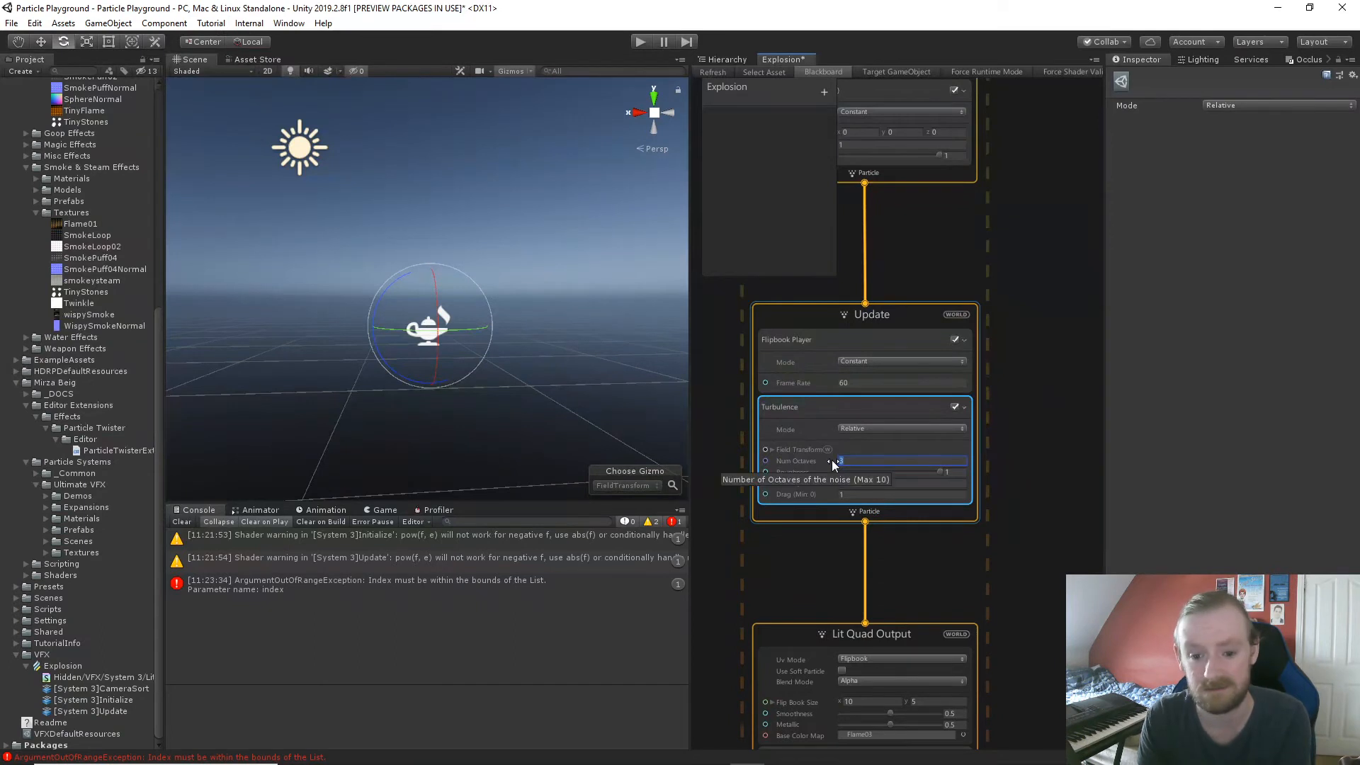
type("7")
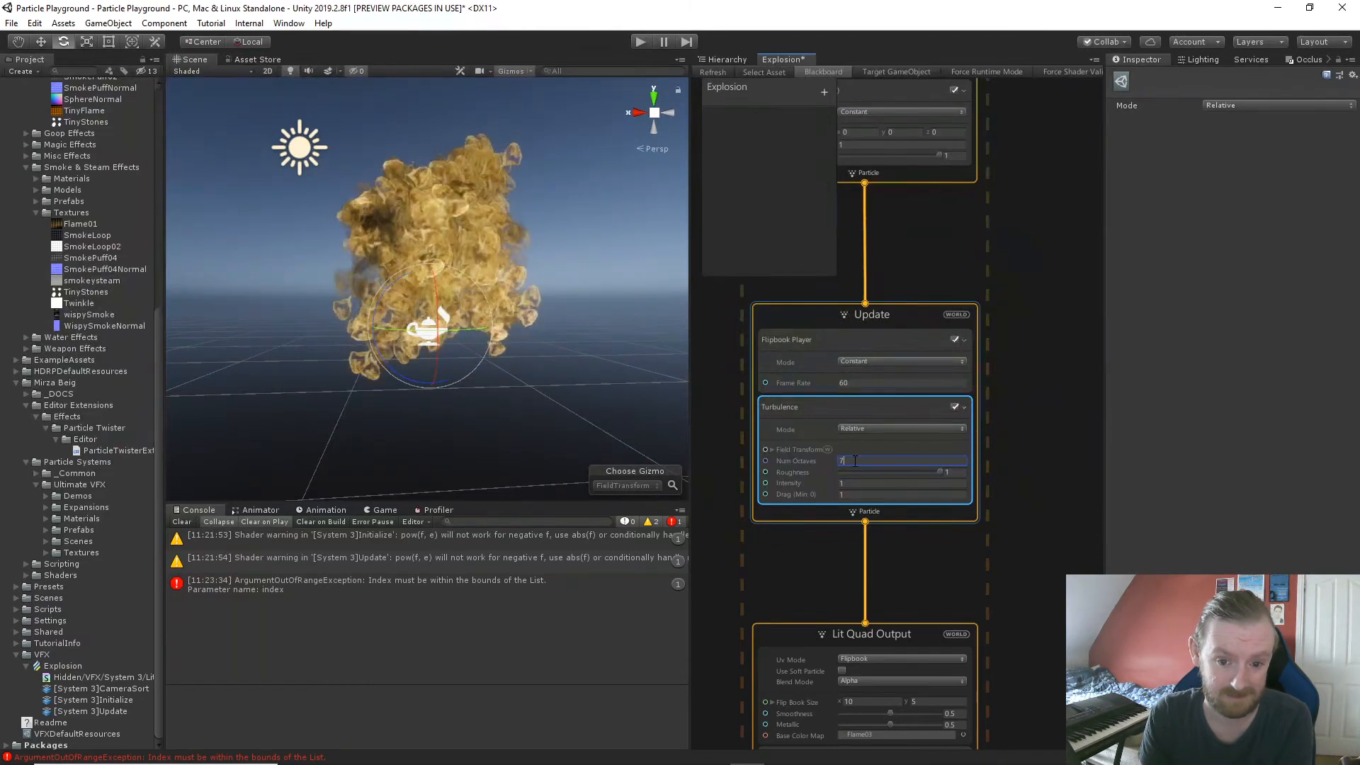
key("BackSpace")
type("10")
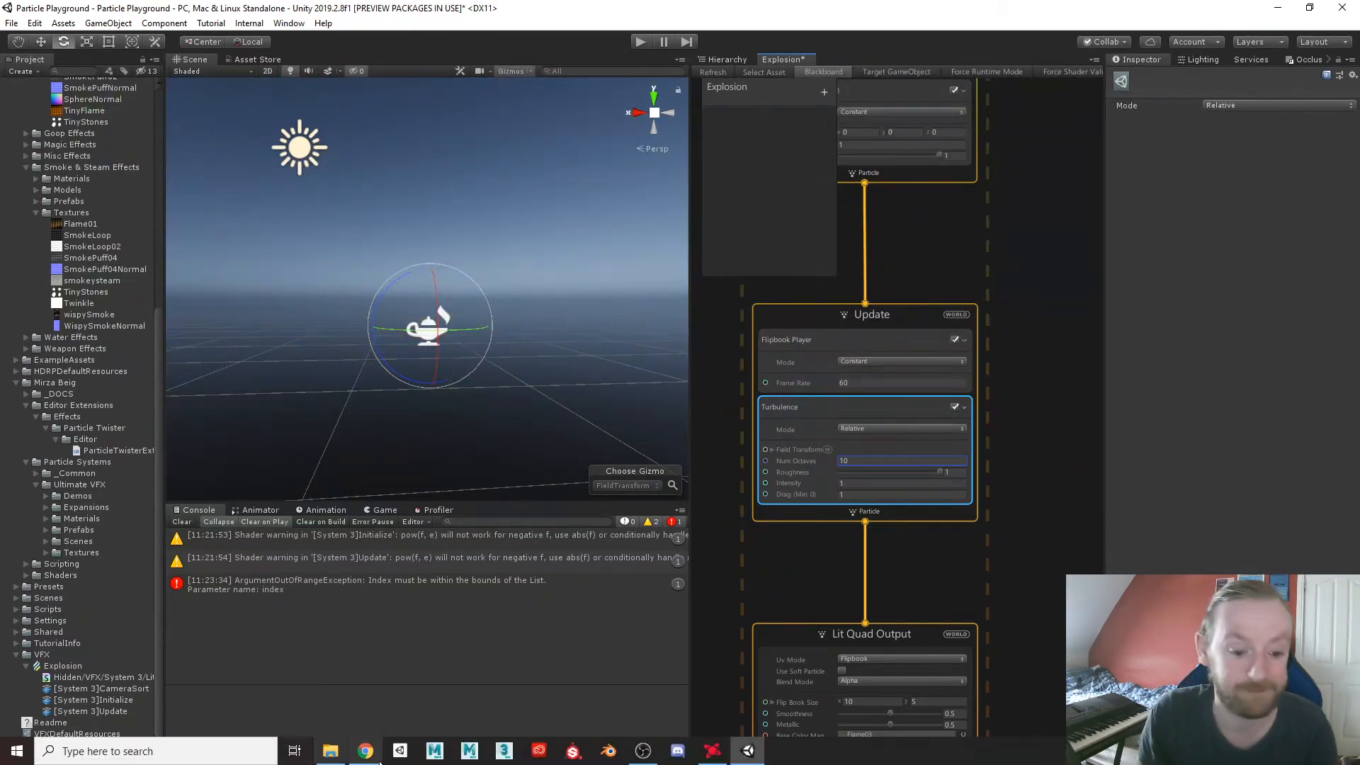
Switch to Chrome and search Google Images for "noise maps", refining the query to "unity noise maps".
left_click(376, 762)
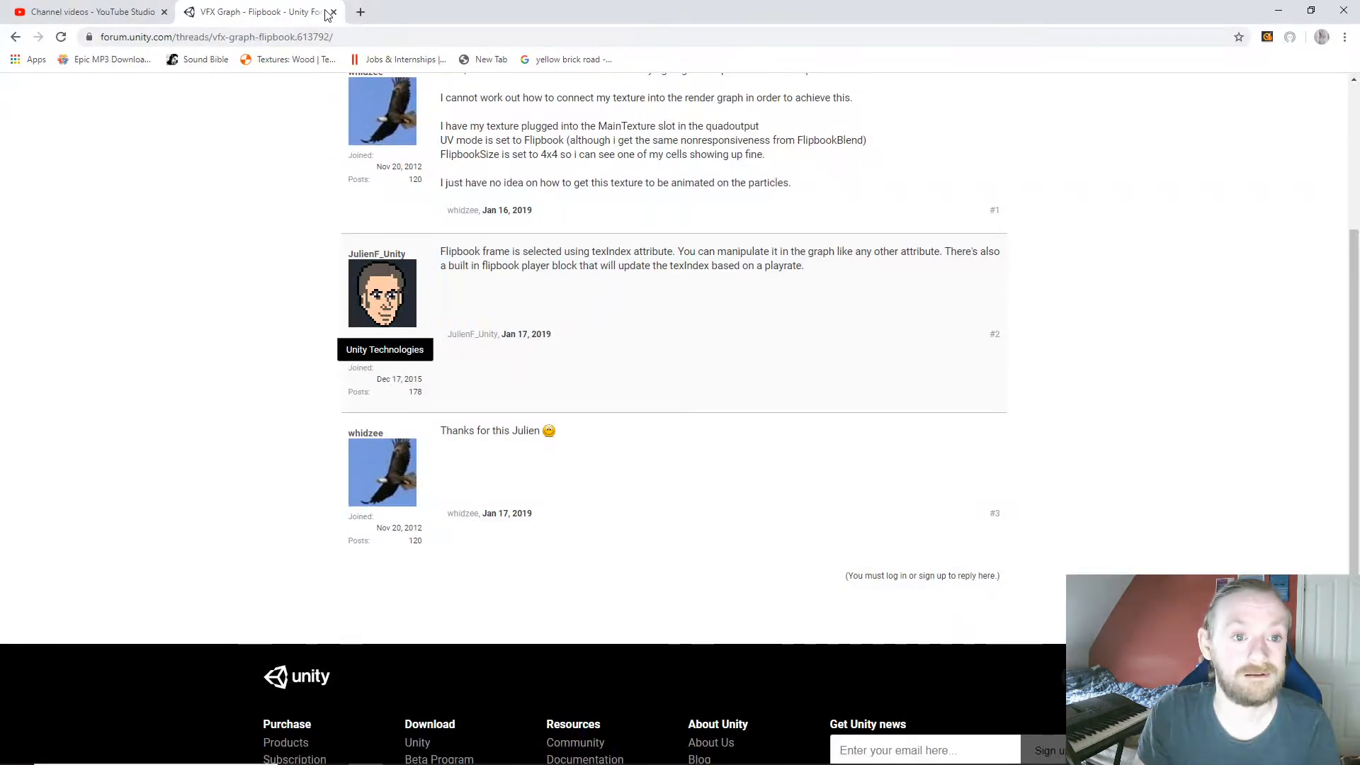
key("ctrl+t")
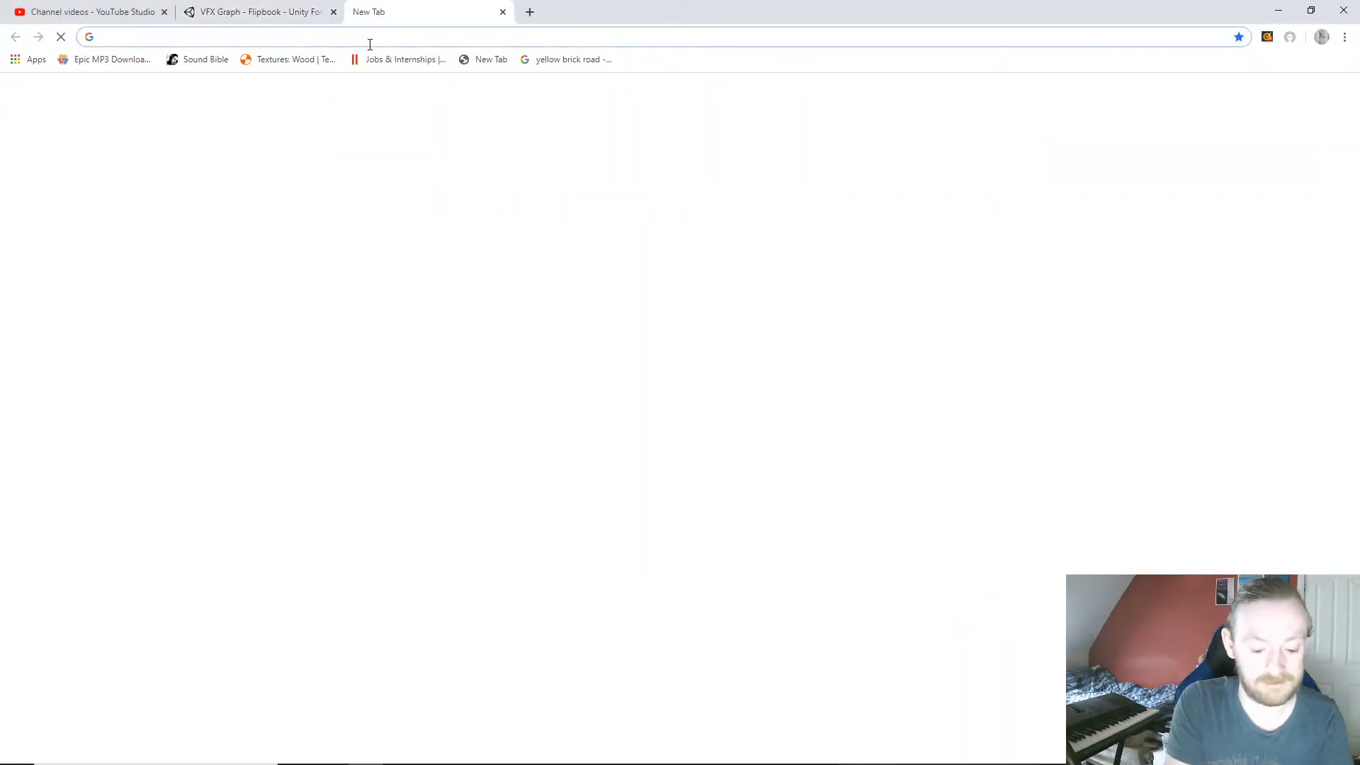
type("noise maps")
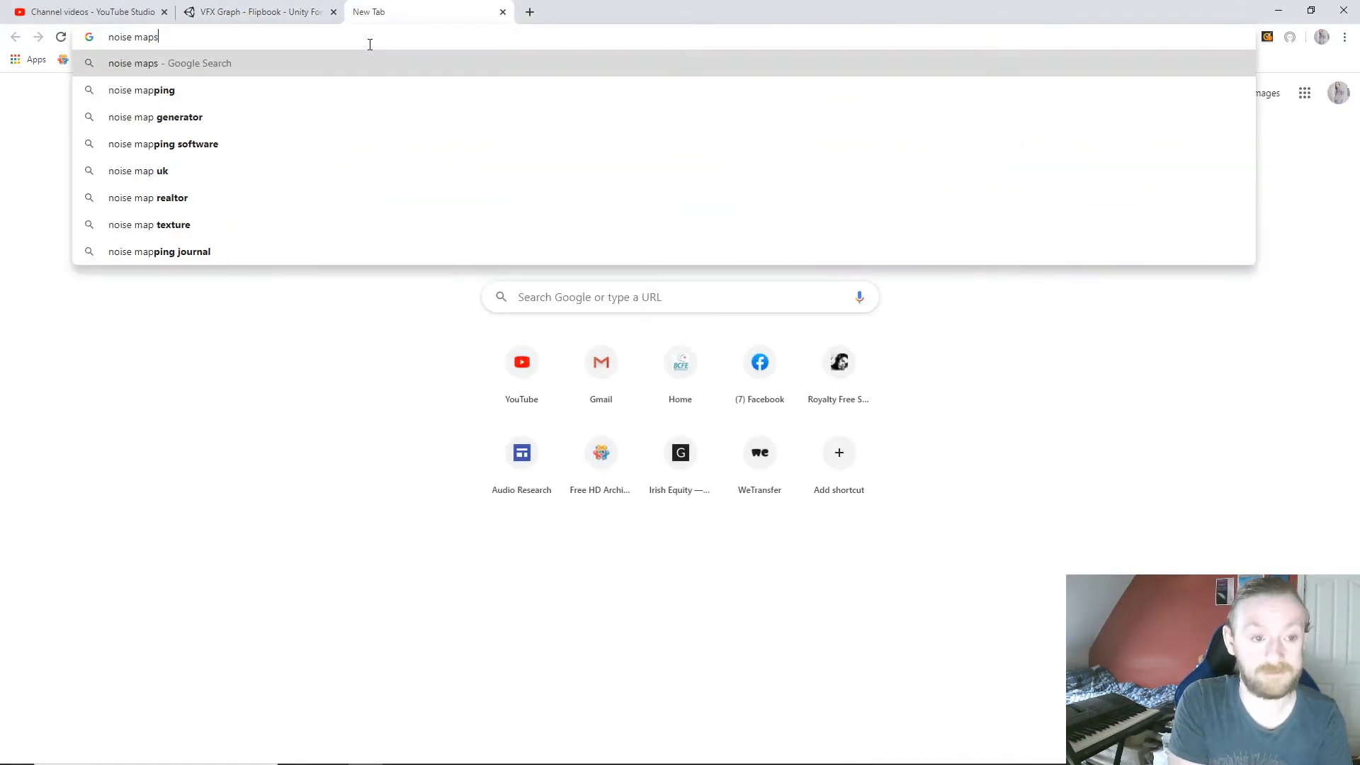
key("Return")
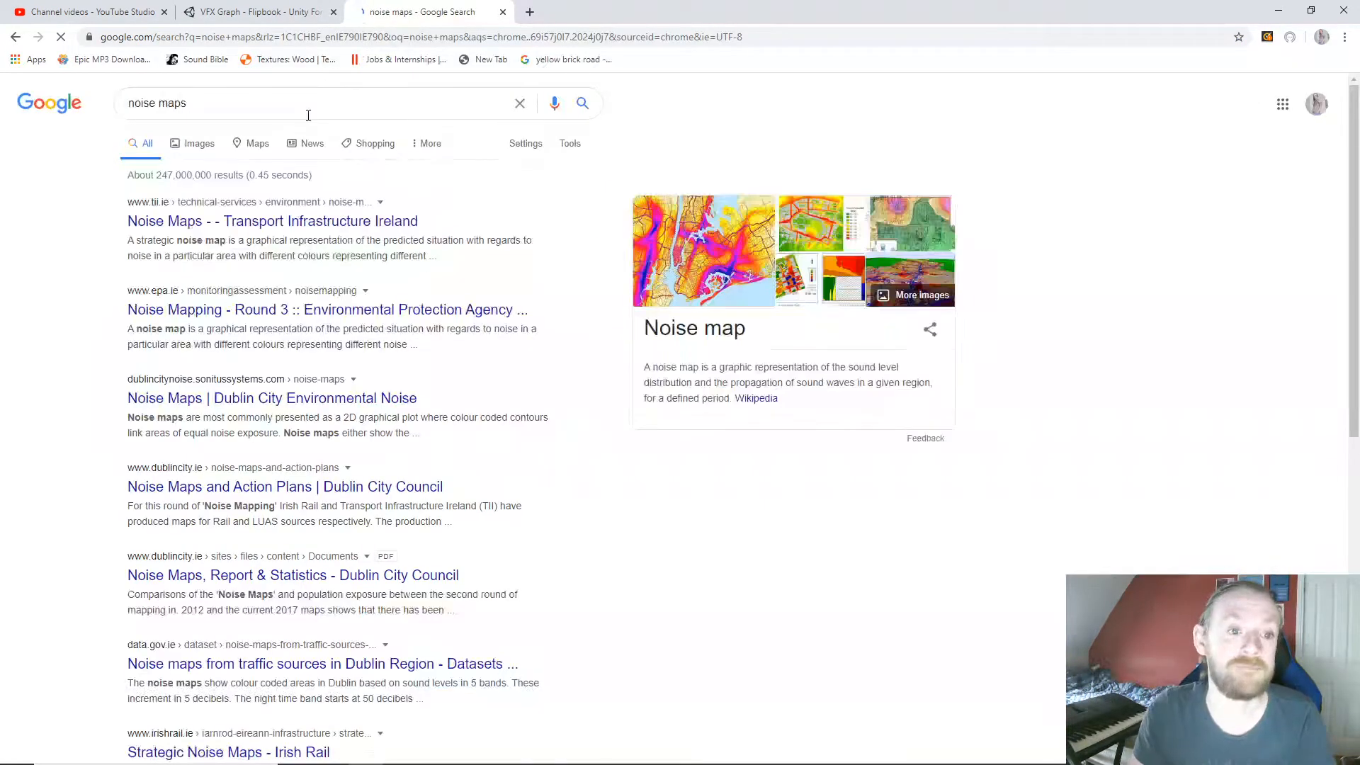
left_click(186, 143)
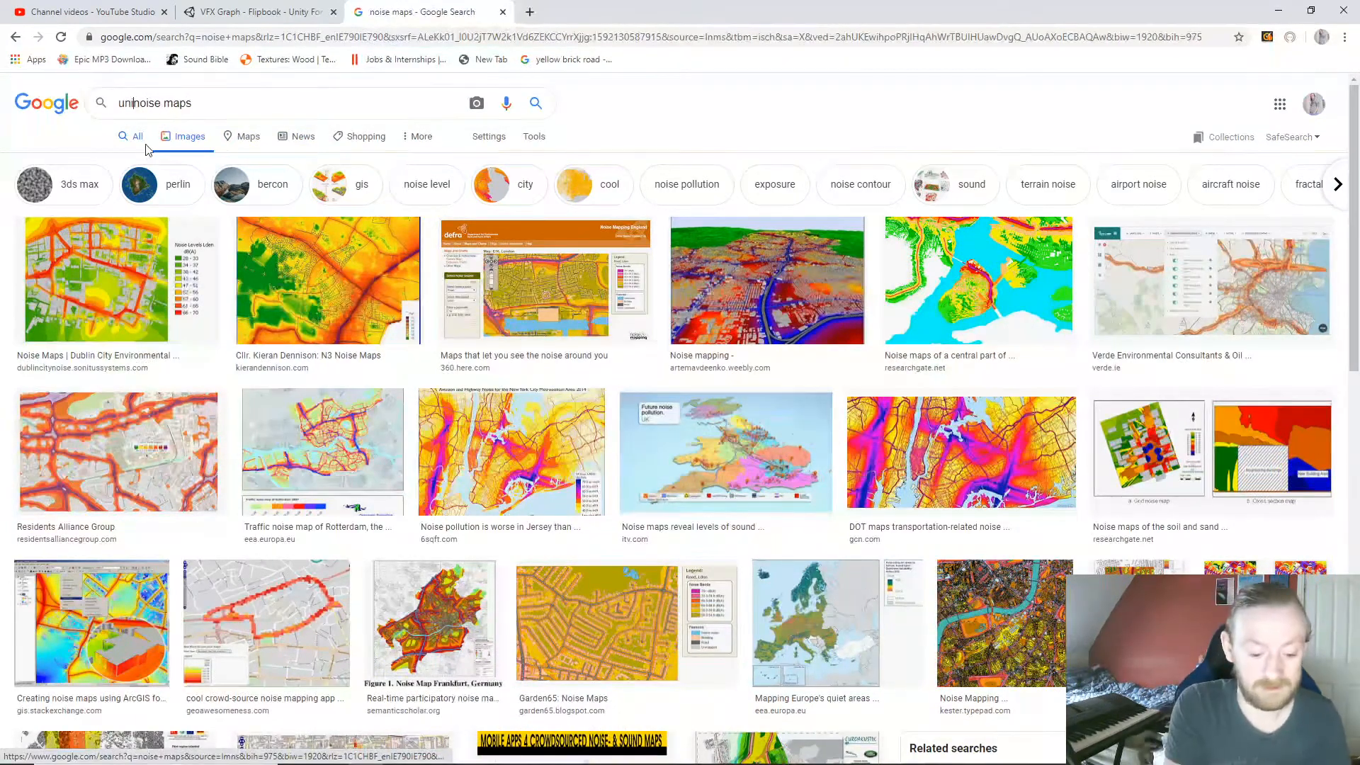
type("ty")
key("Return")
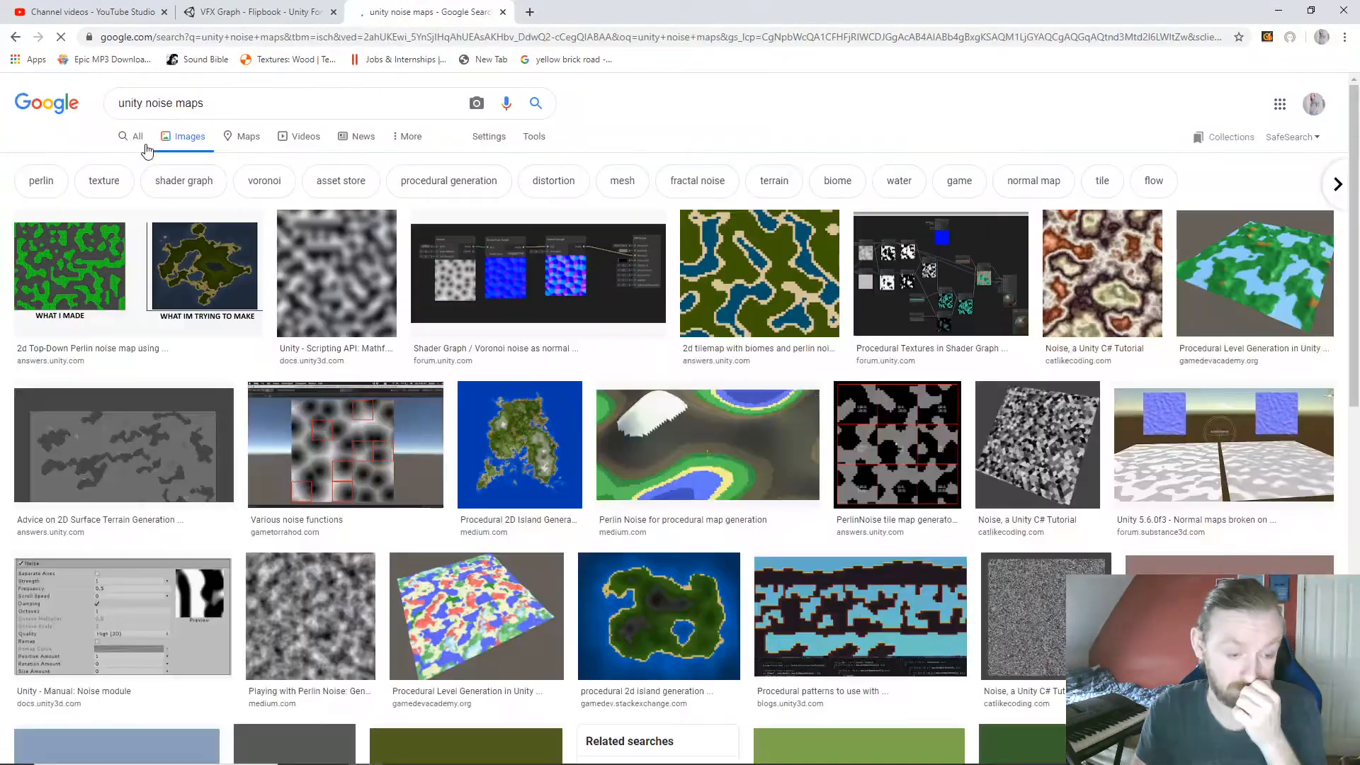
Look through the Unity Forum thread on Voronoi noise as a normal map and return to the image results.
left_click(597, 294)
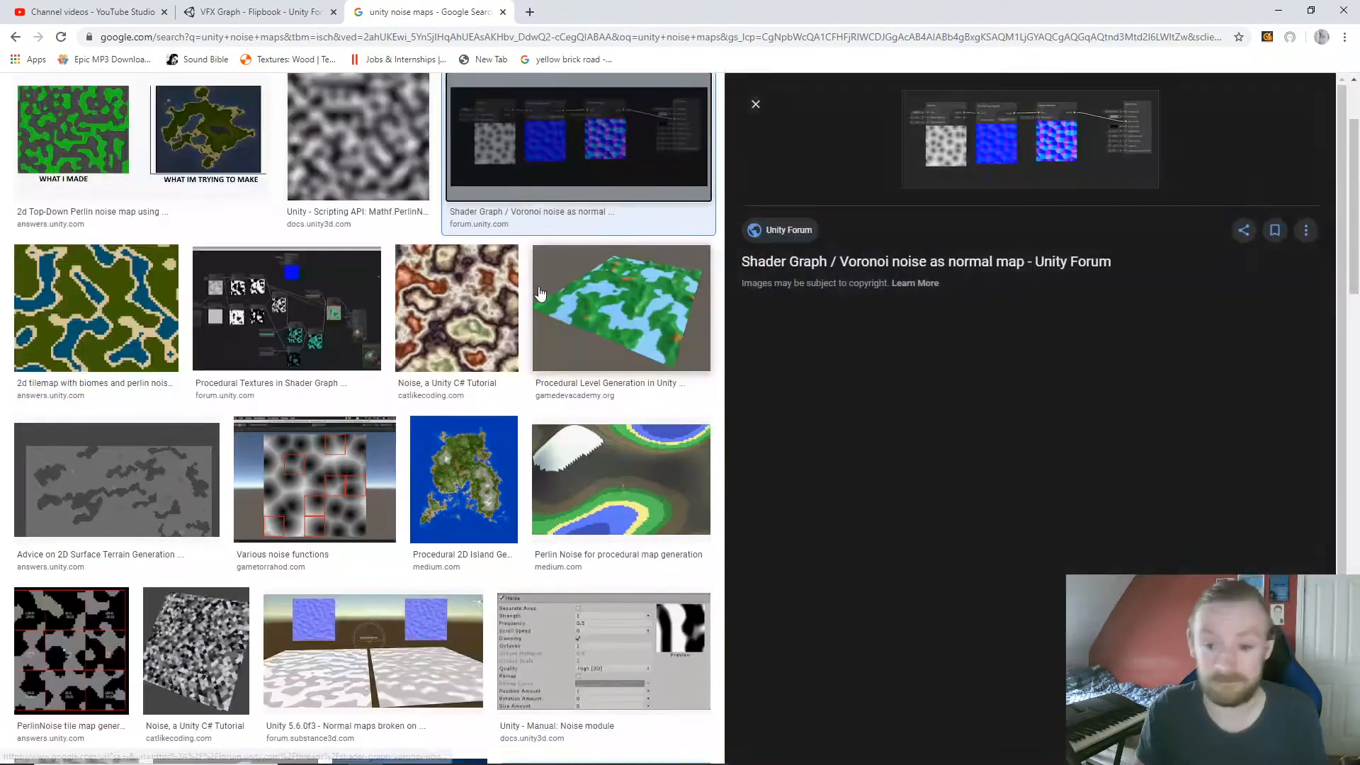
left_click(859, 229)
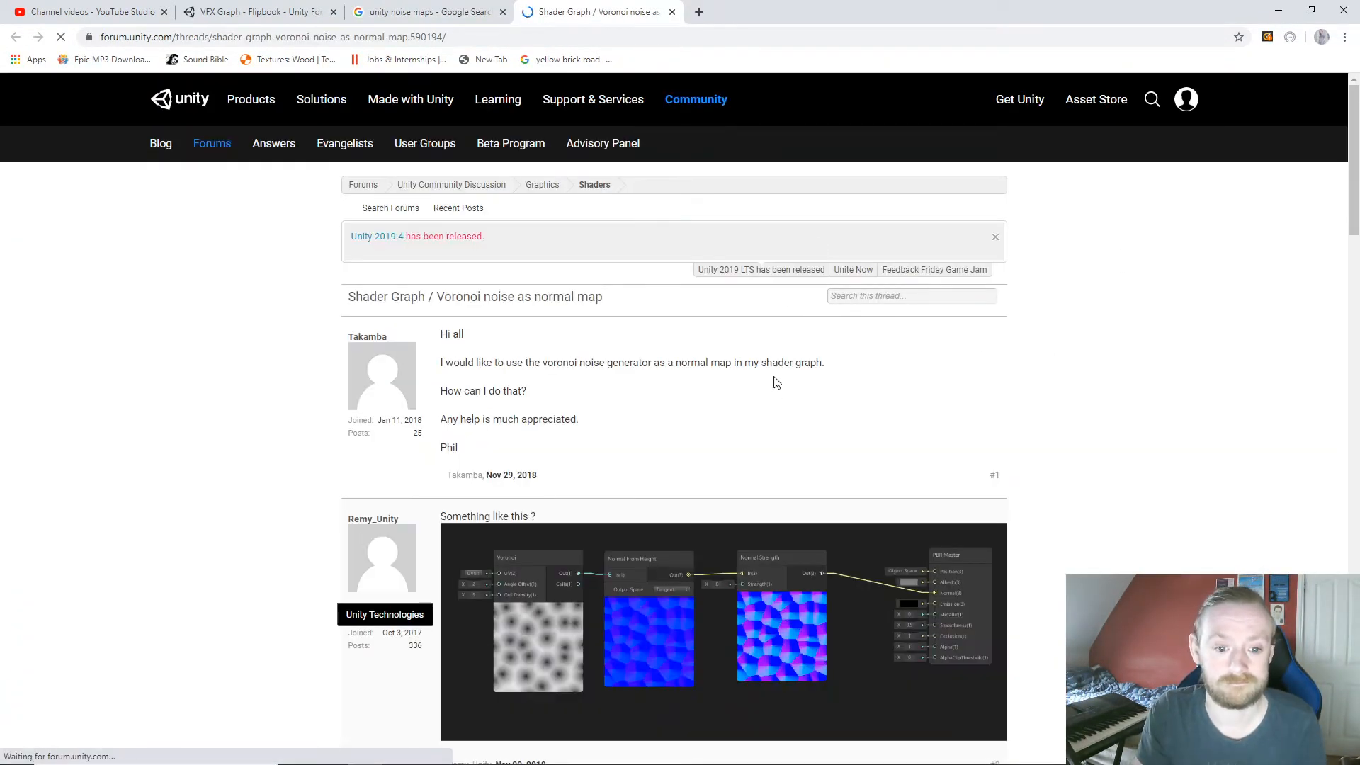
scroll(777, 383, "down", 4)
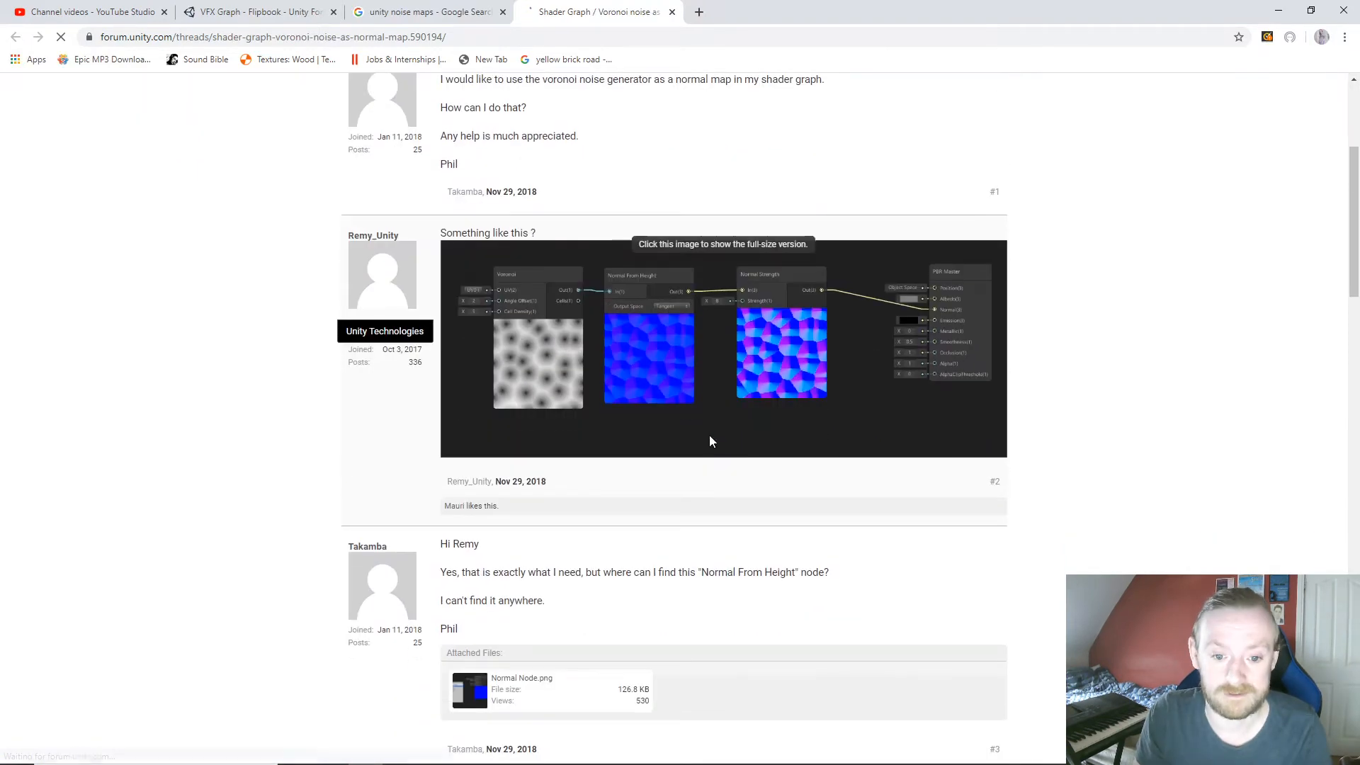
left_click(427, 18)
Preview the "Various noise functions" image result and one of its related noise images.
scroll(861, 443, "down", 2)
scroll(862, 443, "up", 2)
scroll(177, 394, "down", 4)
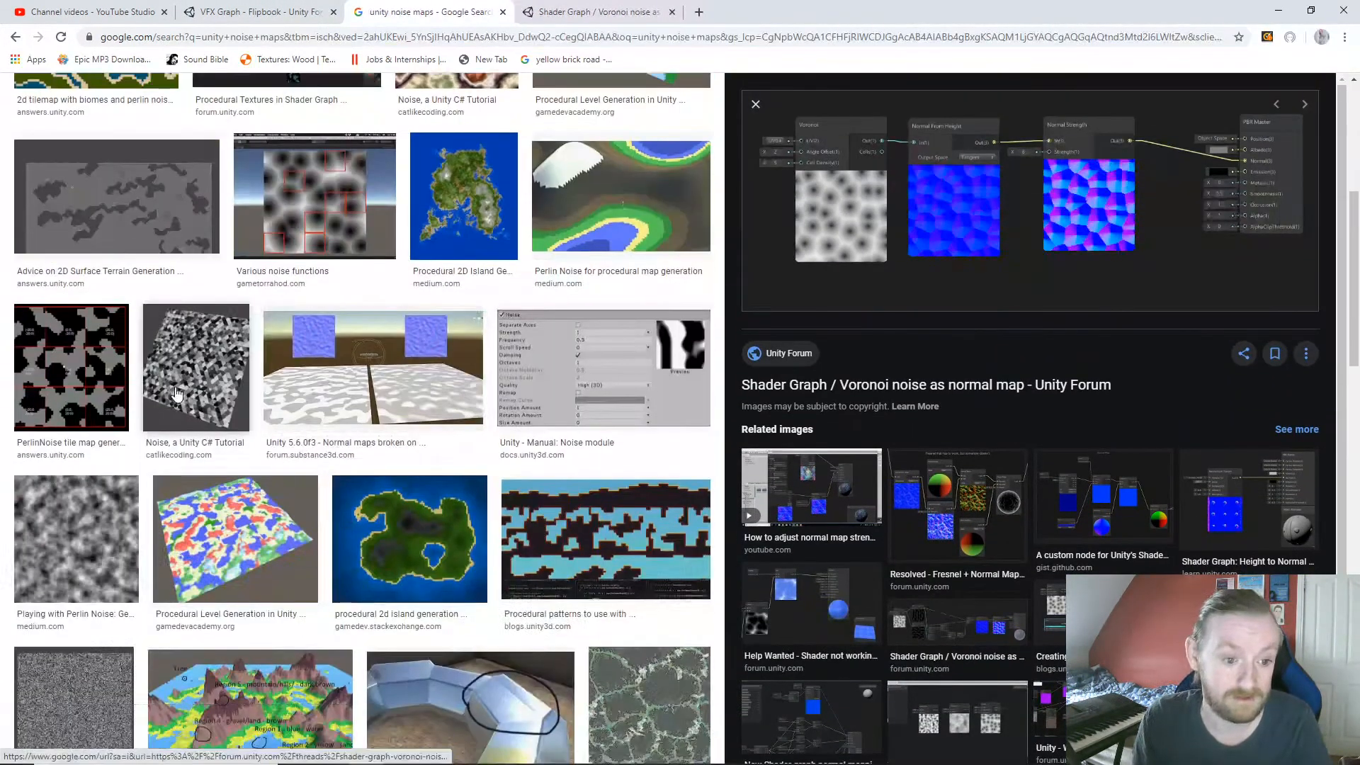
left_click(303, 219)
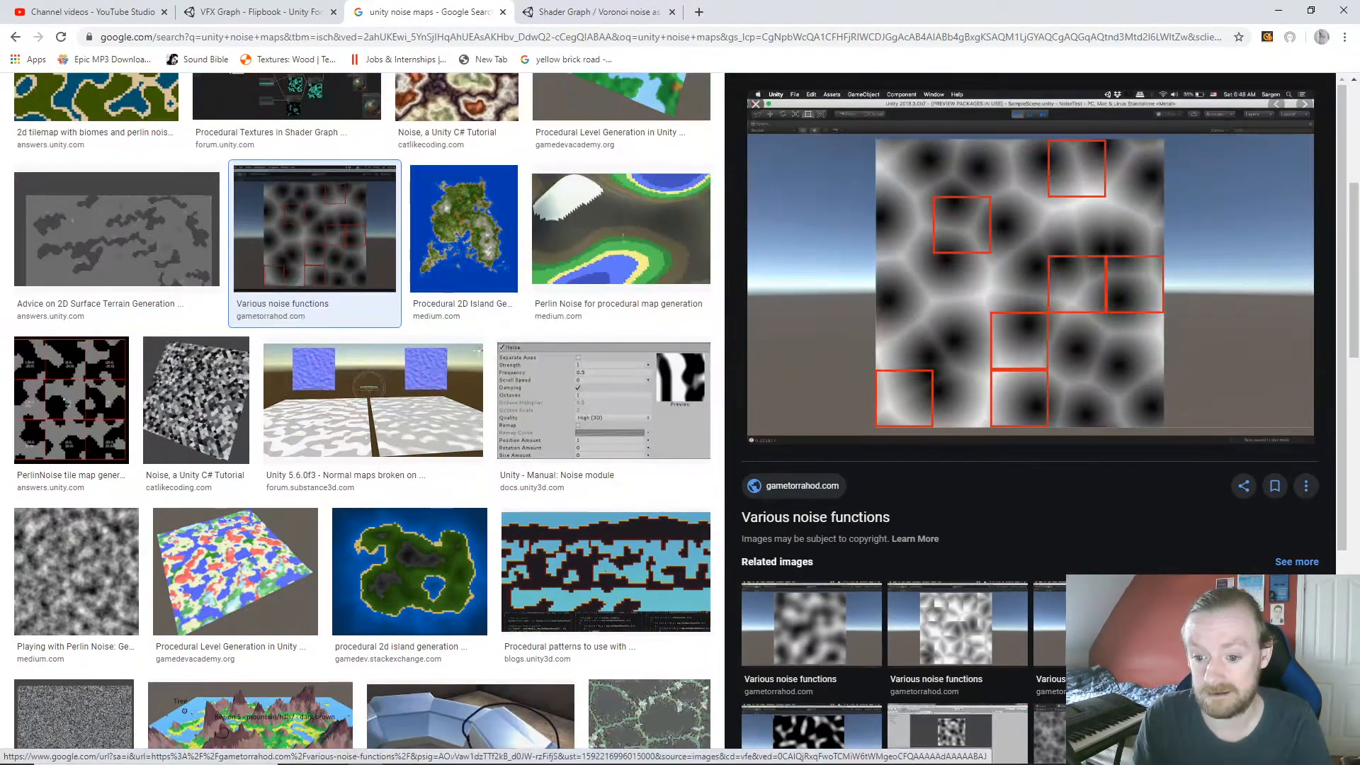
left_click(1125, 623)
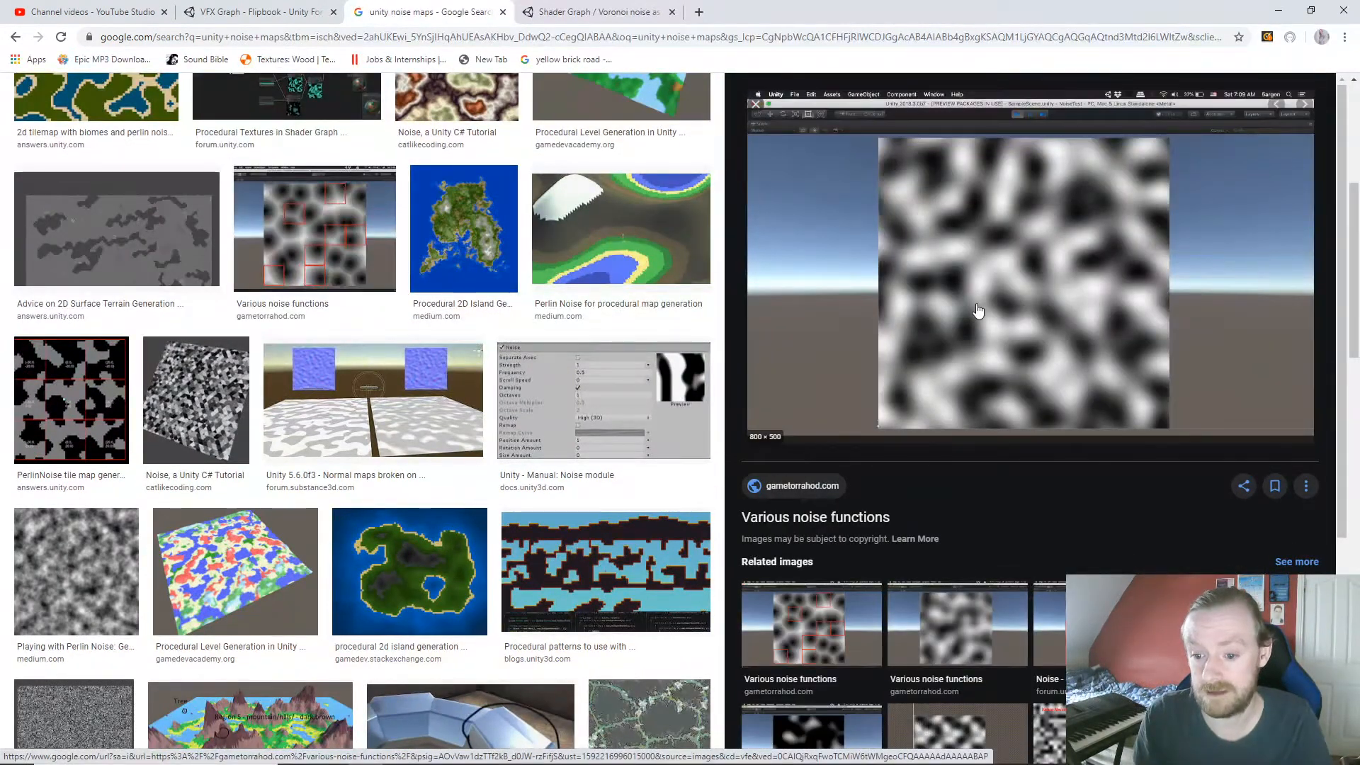
Examine the related image comparing value noise with Perlin noise and return to Unity.
scroll(979, 312, "down", 4)
left_click(1106, 457)
scroll(1109, 213, "up", 2)
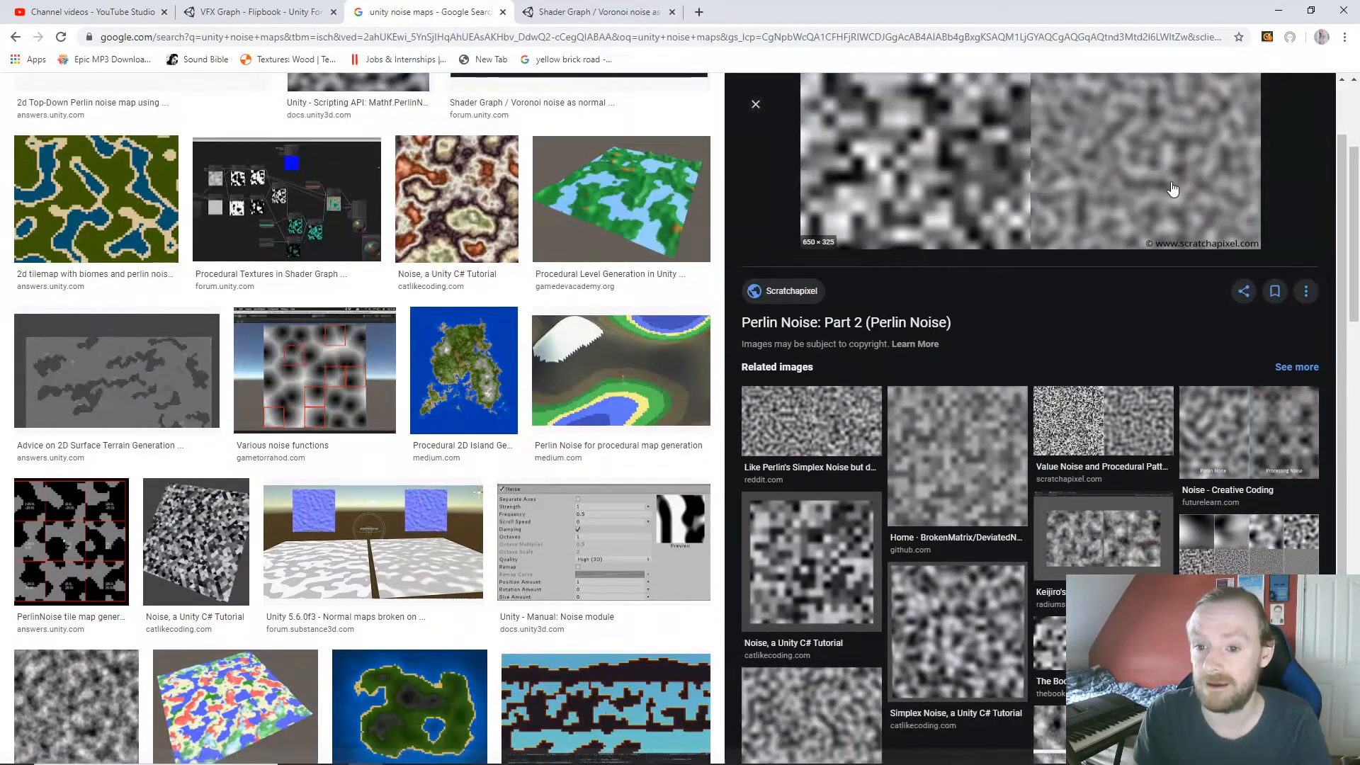
scroll(1144, 223, "up", 2)
scroll(1144, 228, "up", 1)
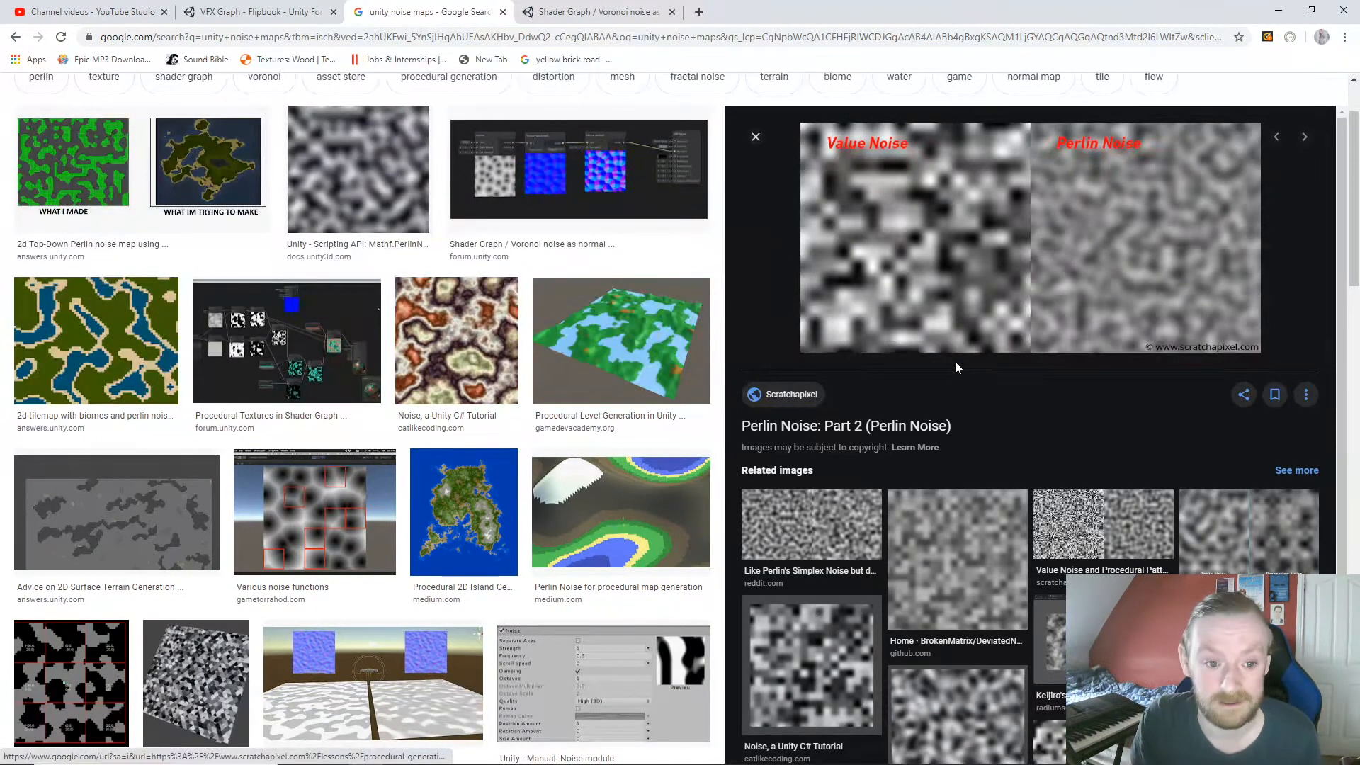
scroll(925, 367, "up", 3)
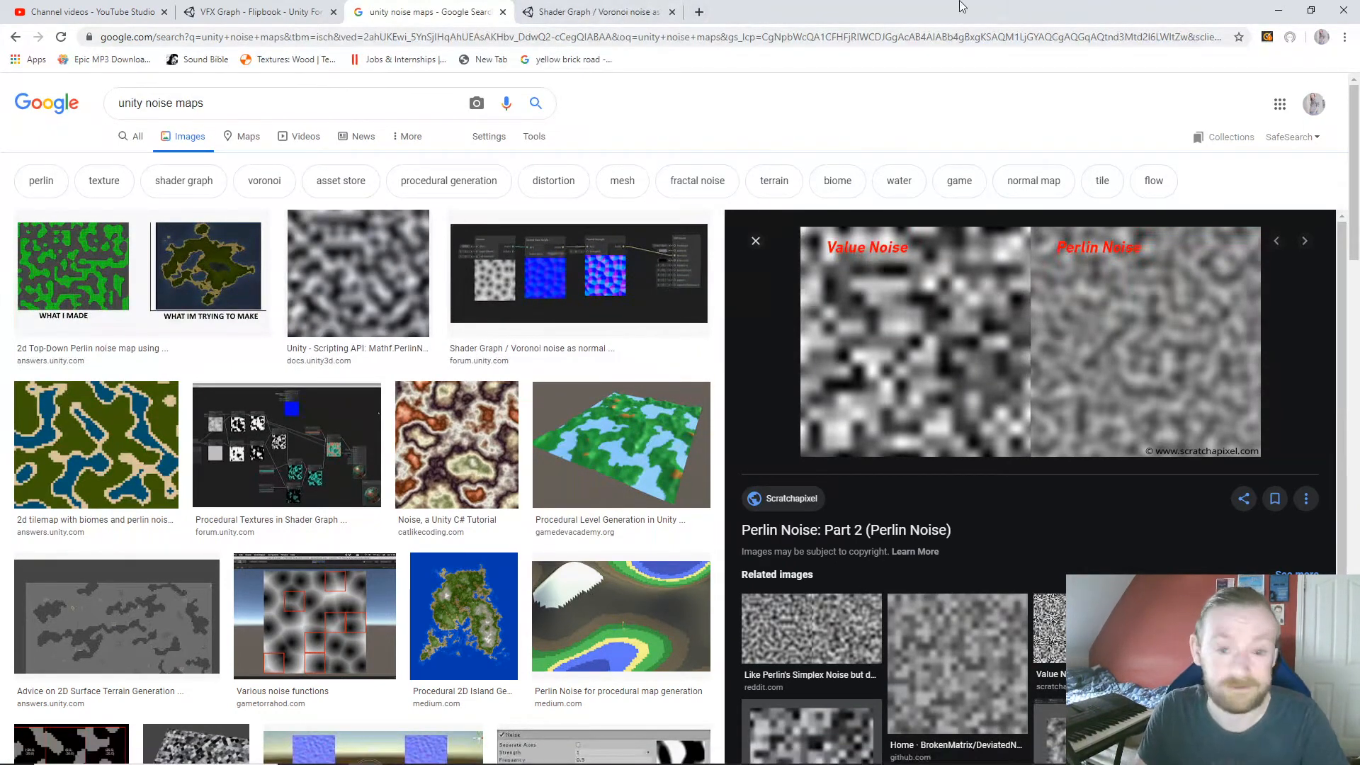
left_click(1281, 13)
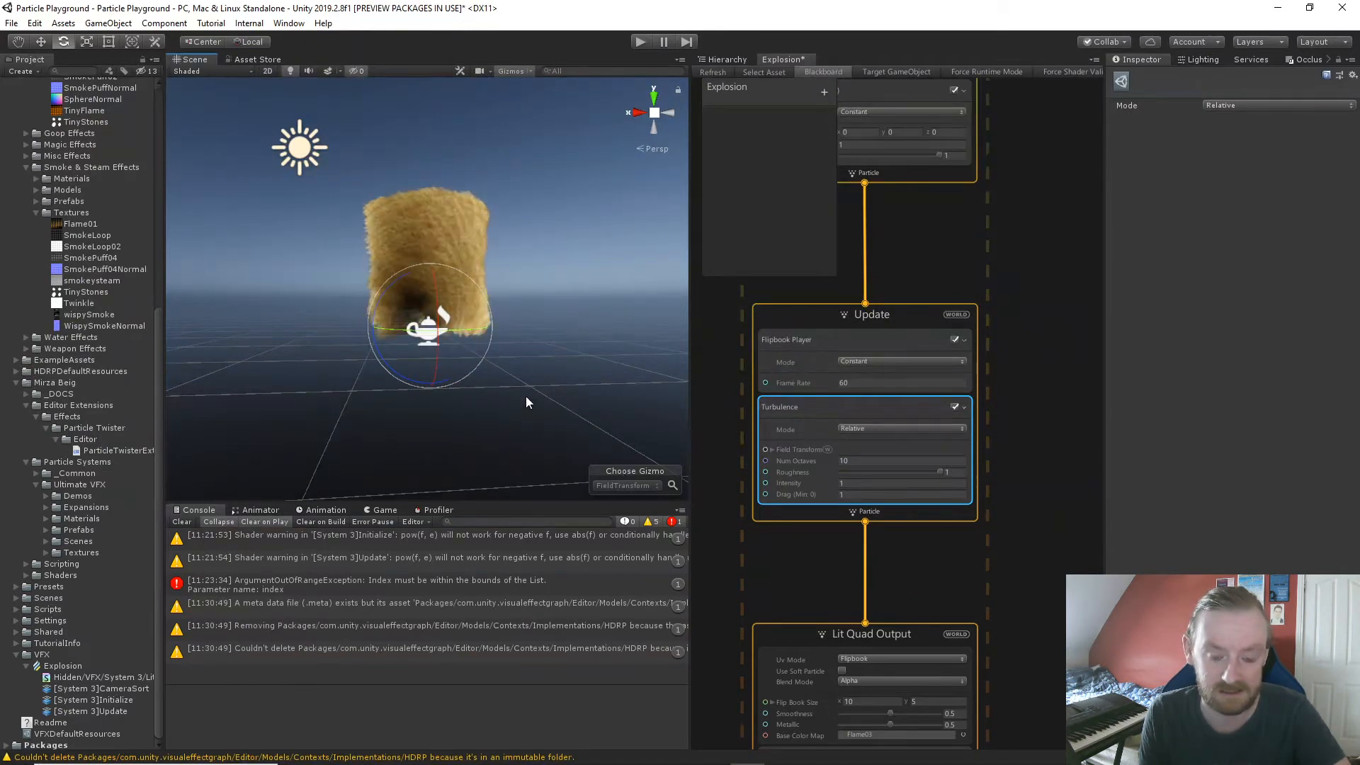
Set the Turbulence block's intensity and drag to 5.
left_click_drag(833, 483, 848, 483)
left_click(867, 483)
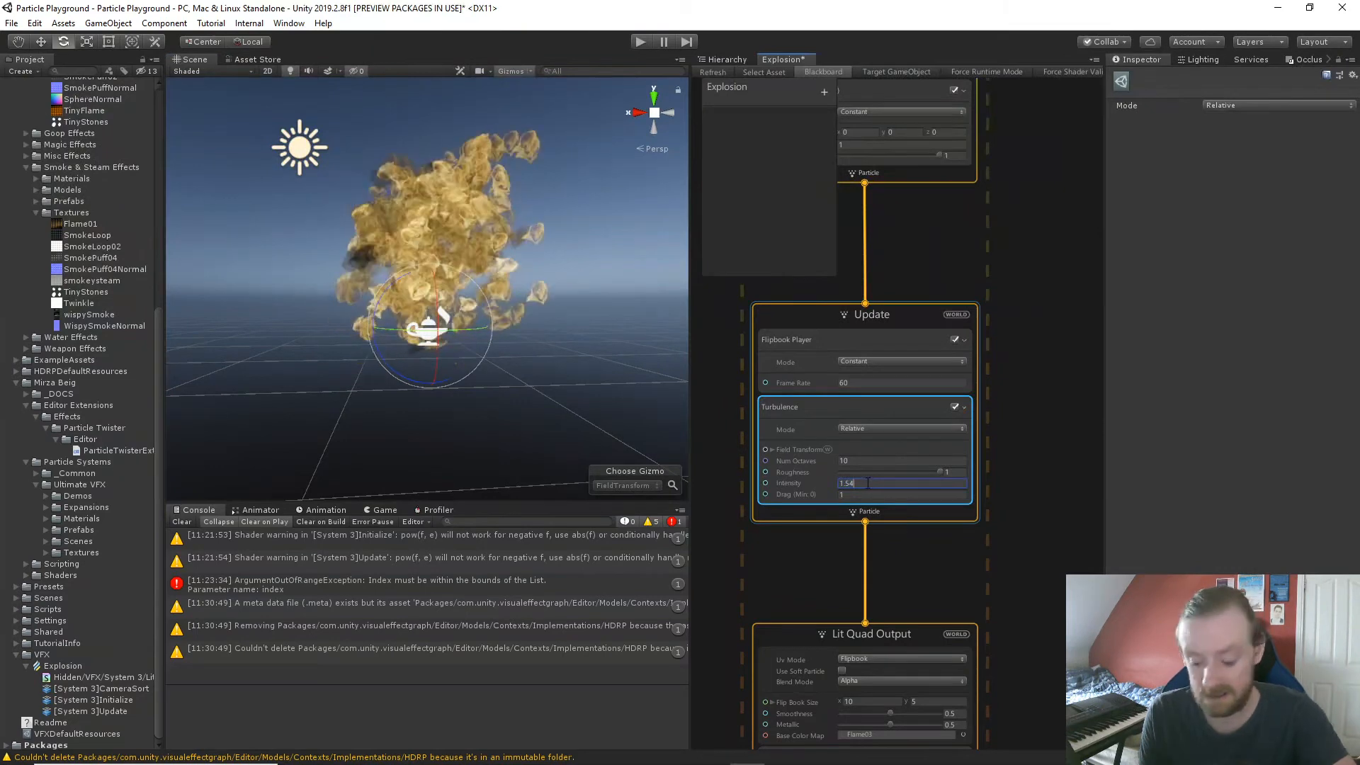
type("5")
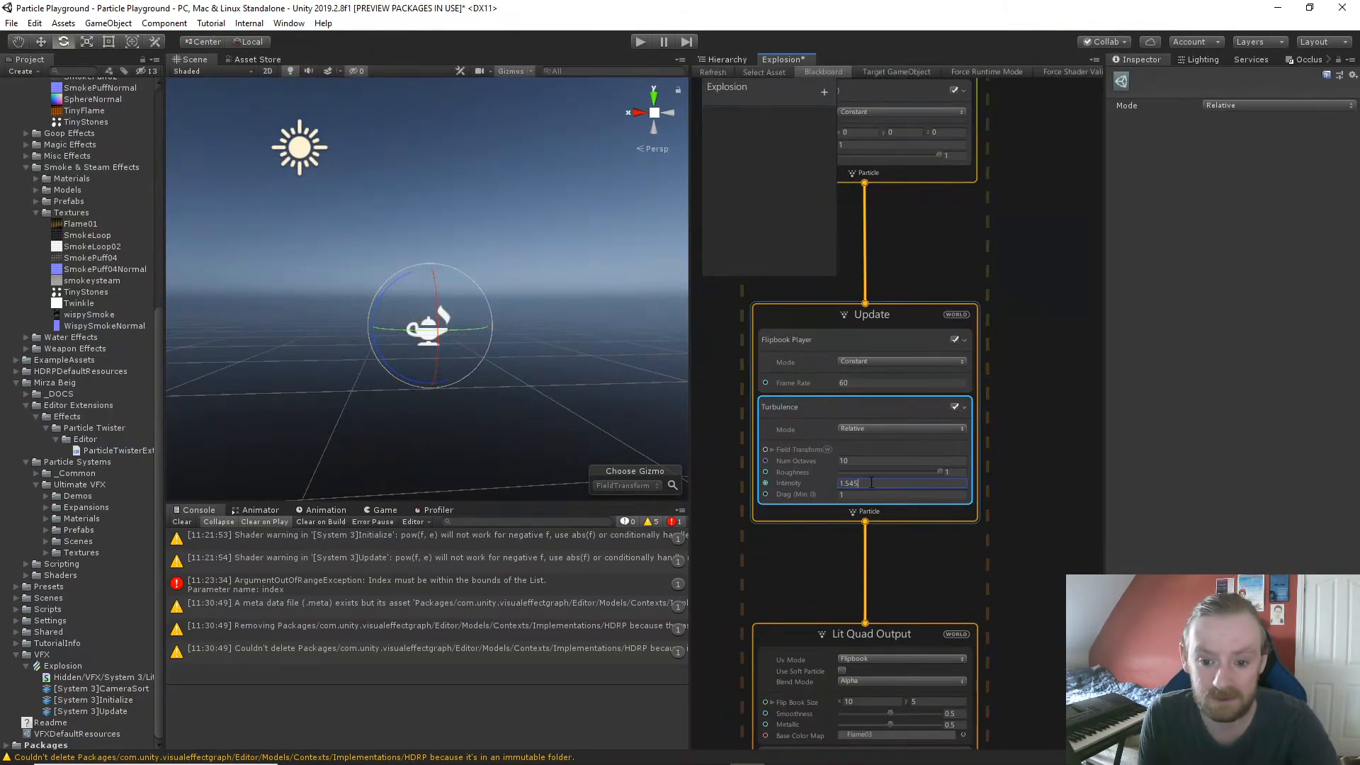
left_click_drag(872, 484, 784, 475)
type("5")
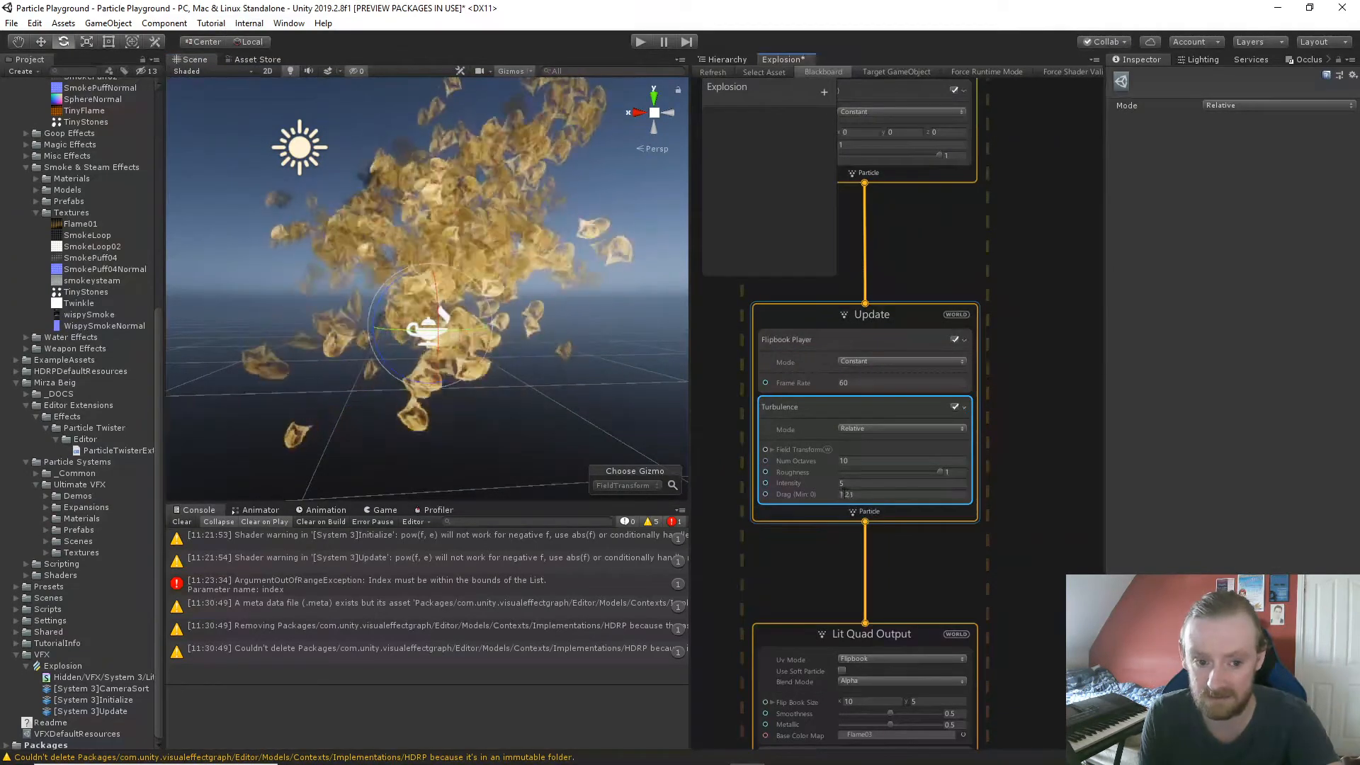
left_click_drag(838, 496, 922, 503)
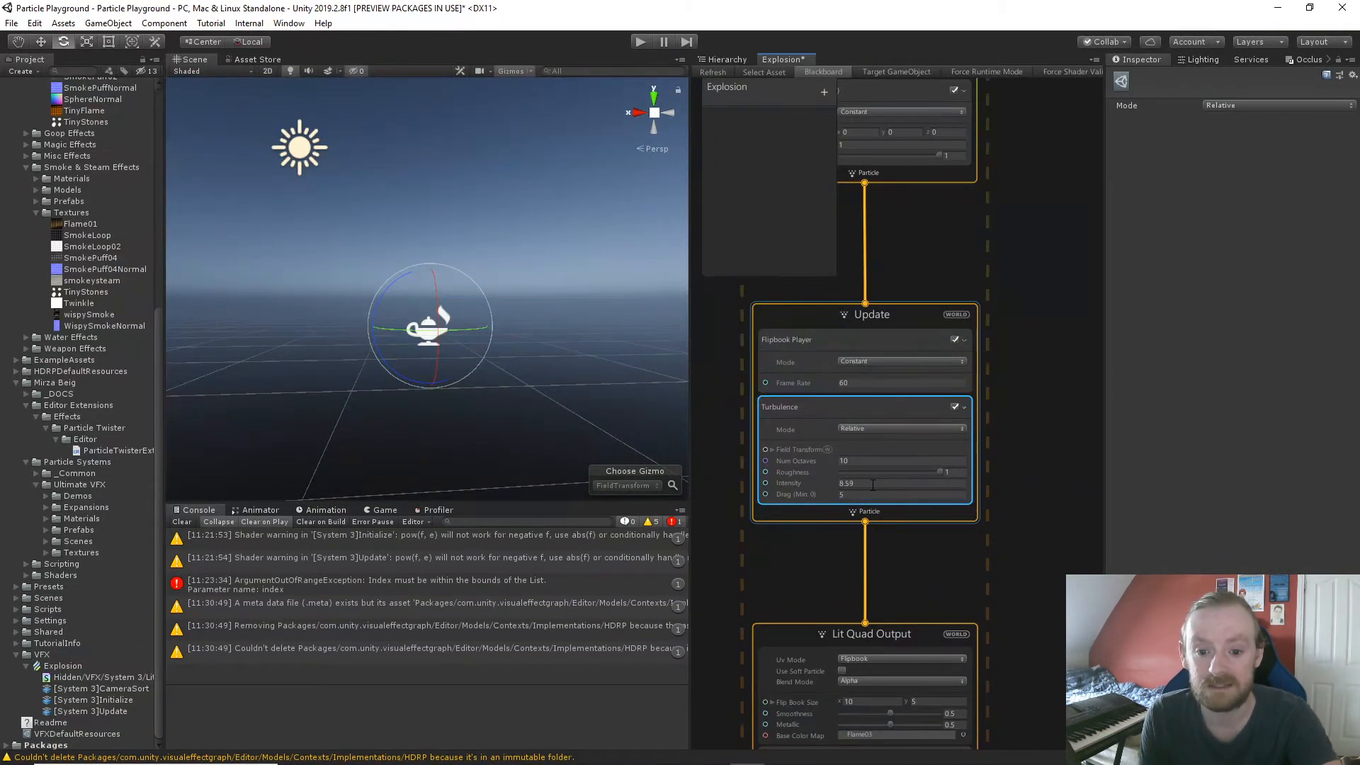
Try a Turbulence intensity of 10 and inspect the explosion in the scene.
left_click(875, 483)
type("10")
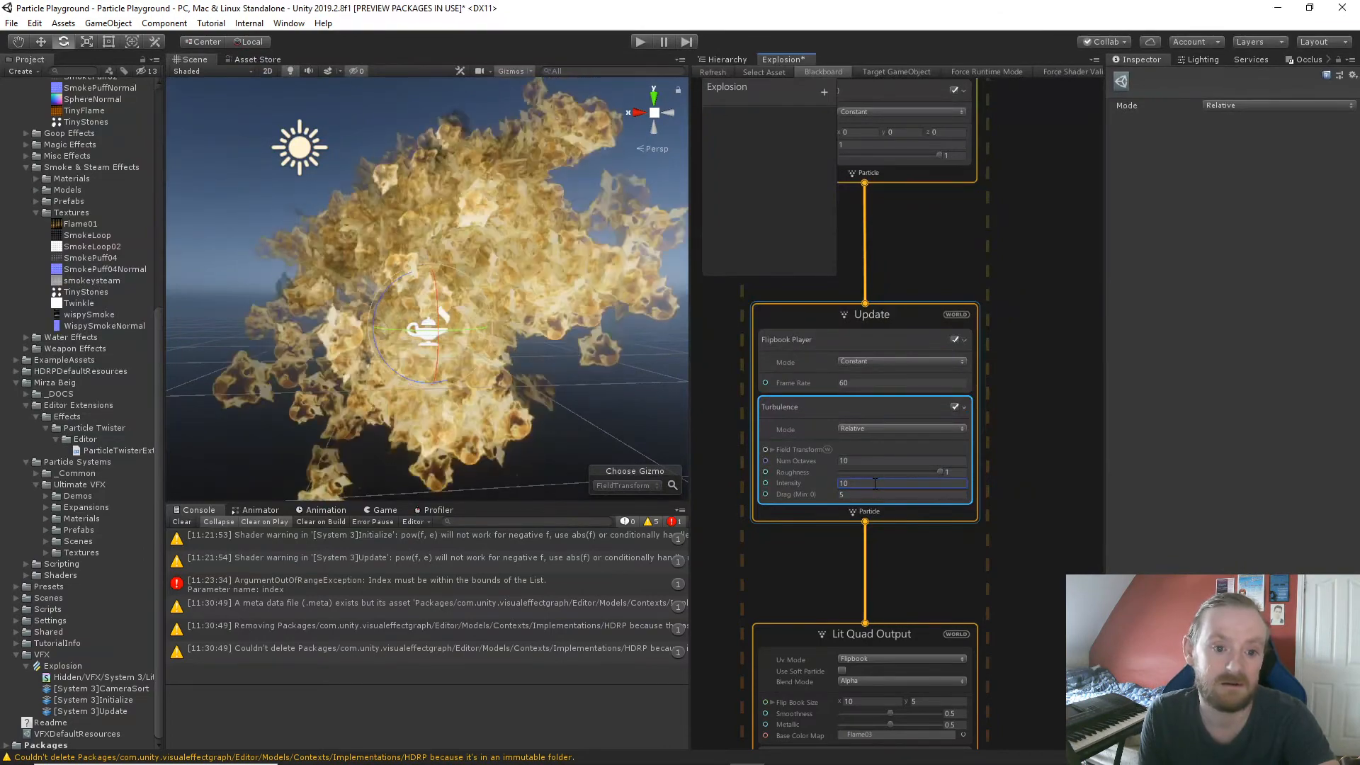
scroll(538, 367, "down", 3)
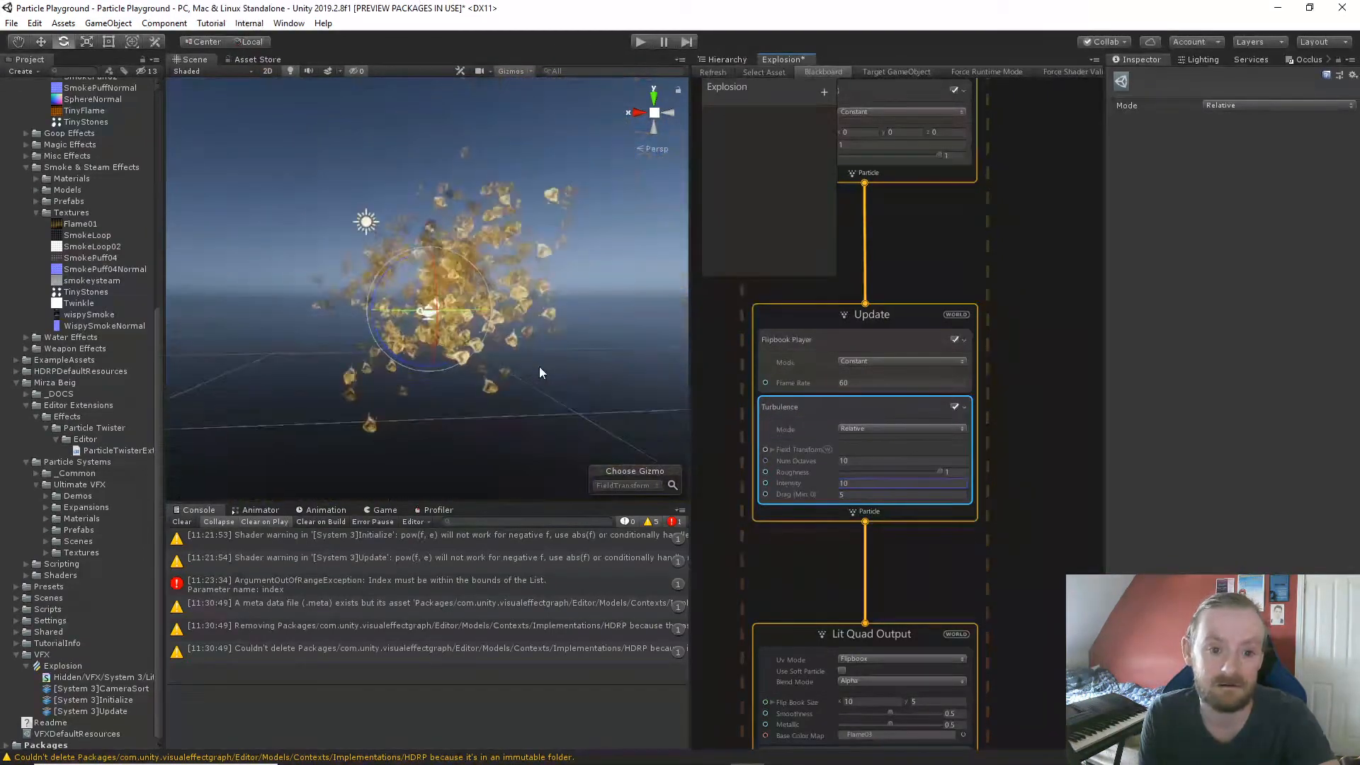
scroll(540, 368, "up", 3)
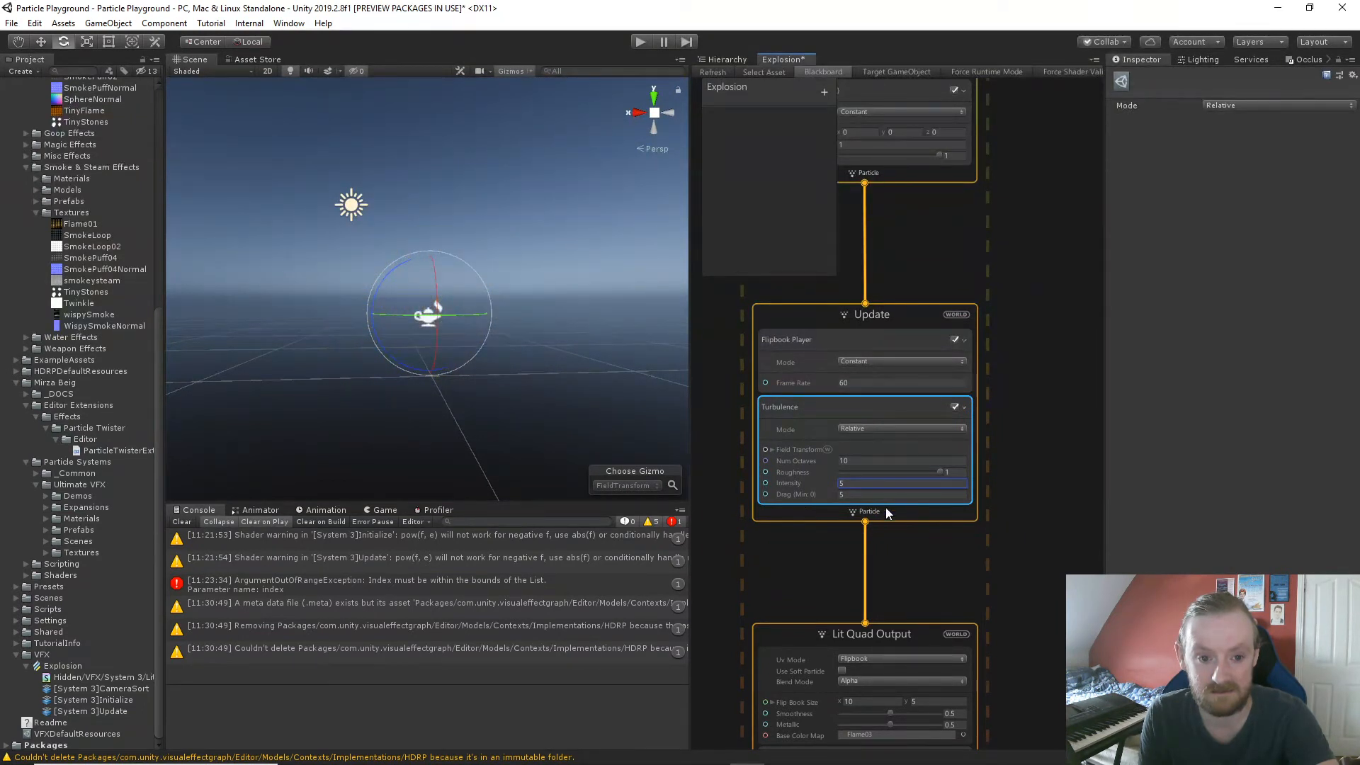
Set the Spawn context's periodic burst count to 10000.
middle_click_drag(704, 364, 712, 717)
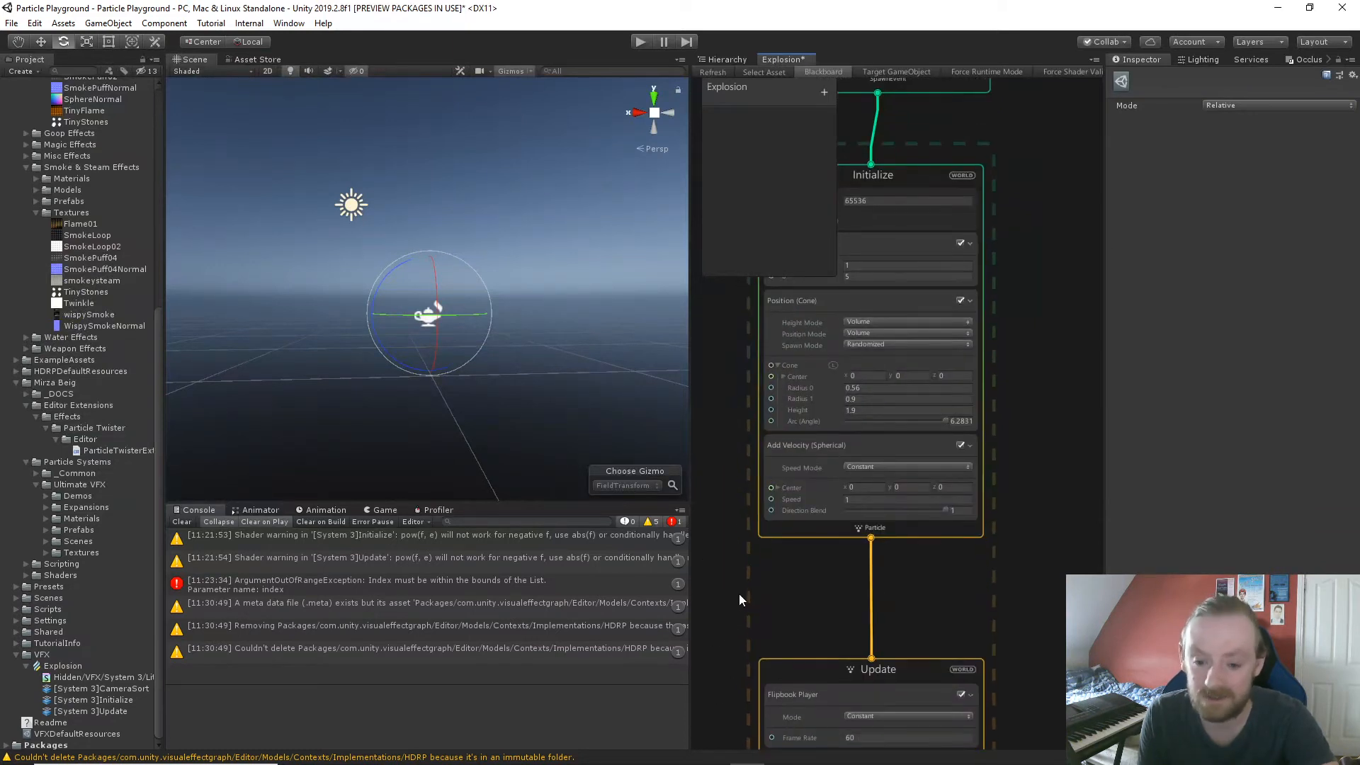
middle_click_drag(710, 406, 739, 630)
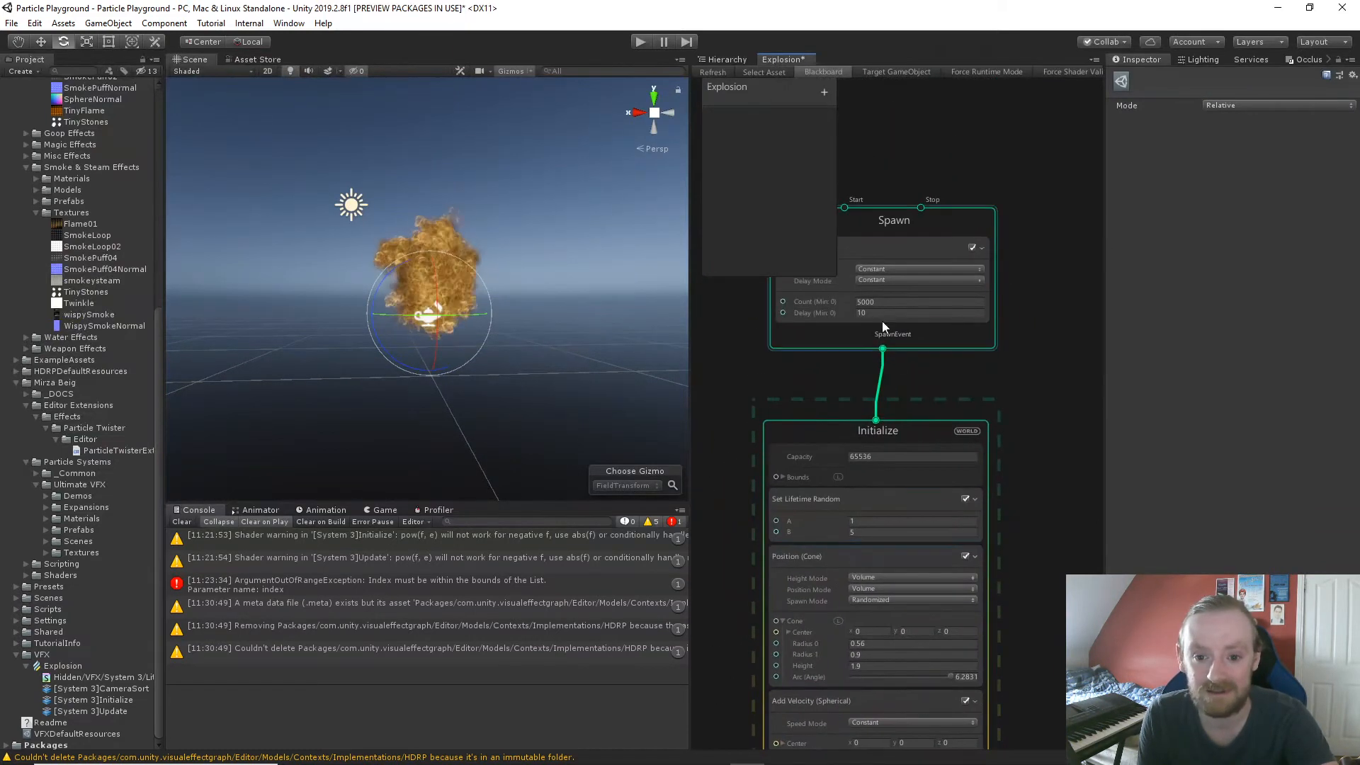
left_click(889, 301)
type("10000")
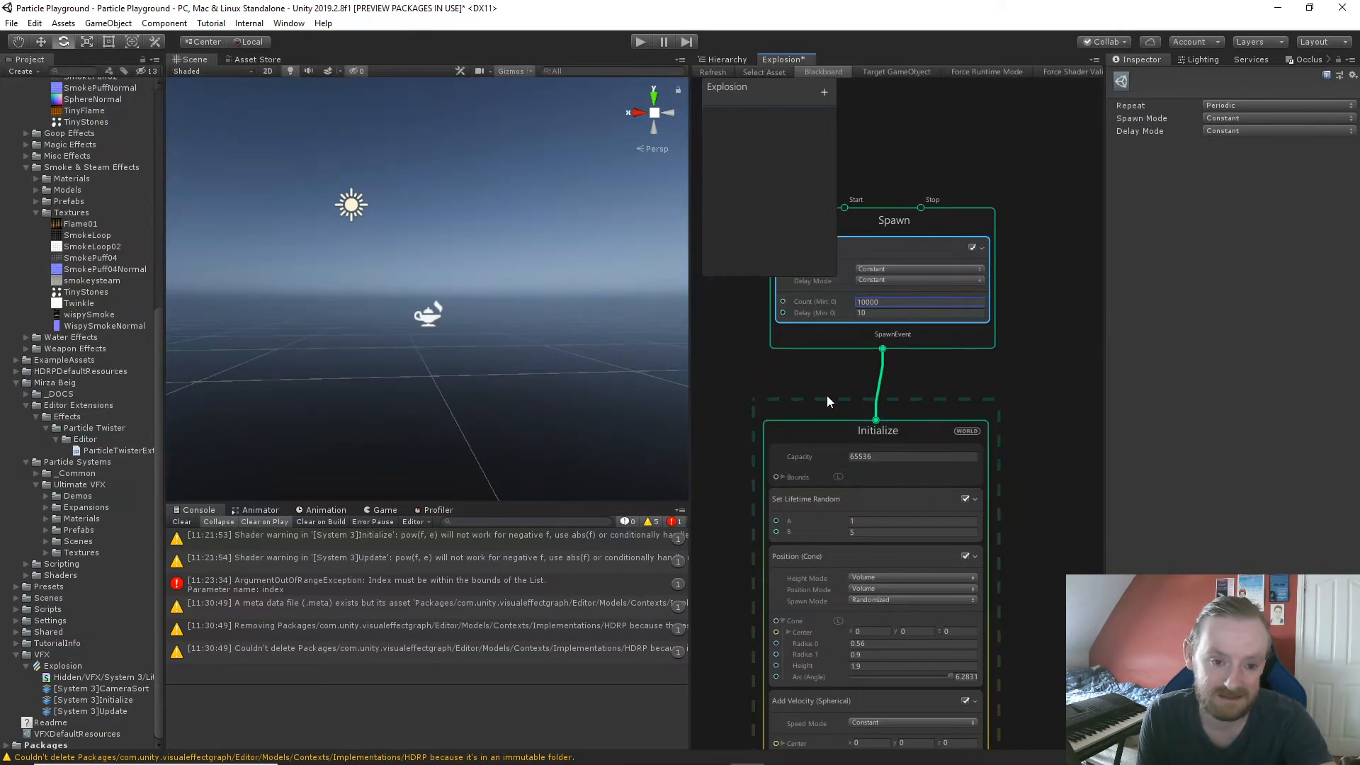
Set the Initialize context's random lifetime range to 0.1 for A and 3 for B.
left_click(860, 533)
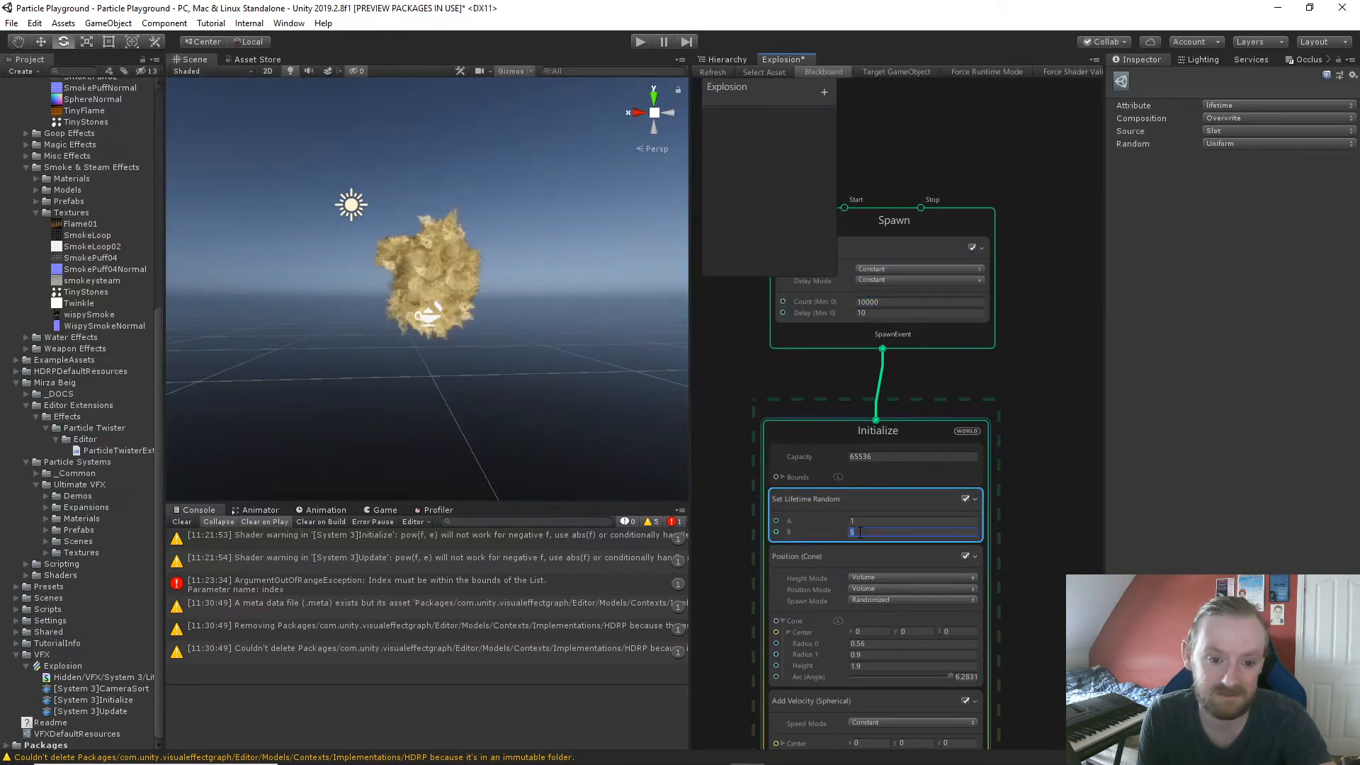
key("BackSpace")
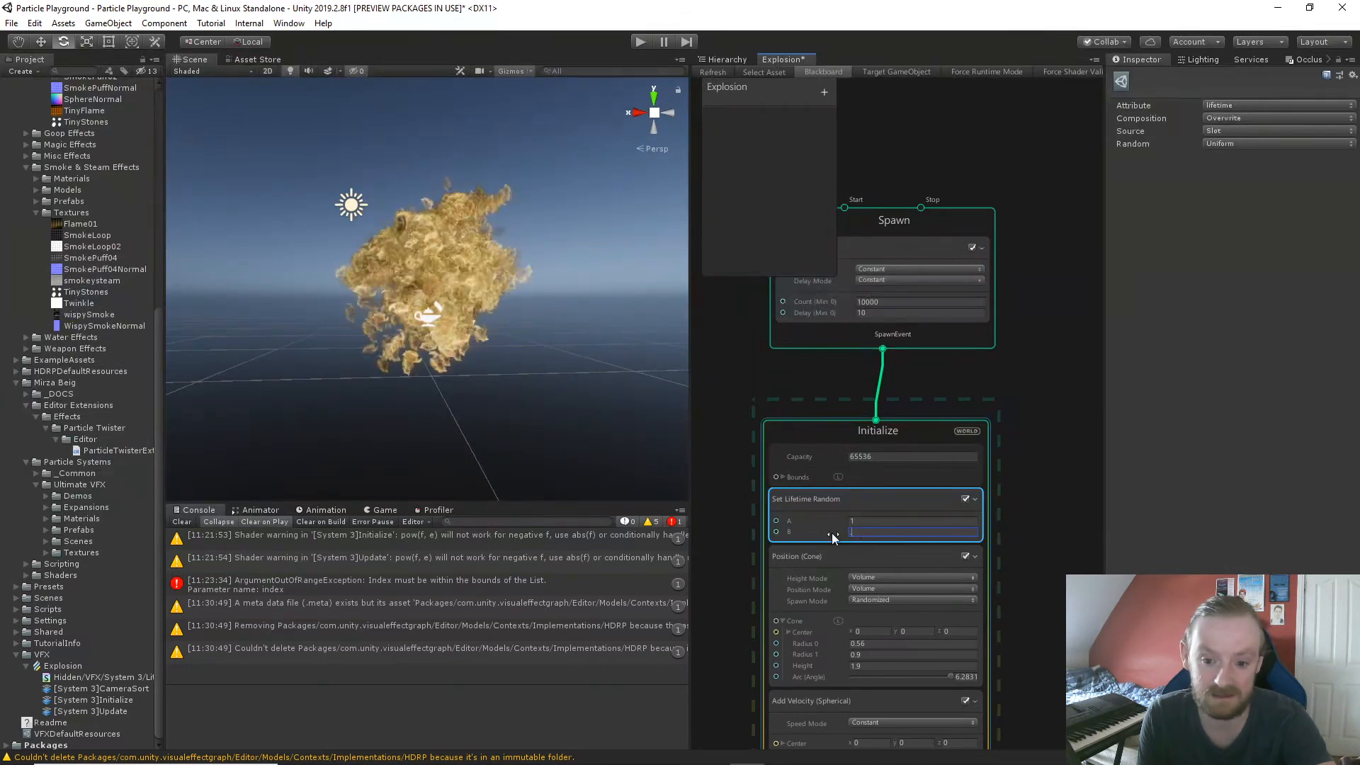
type("3")
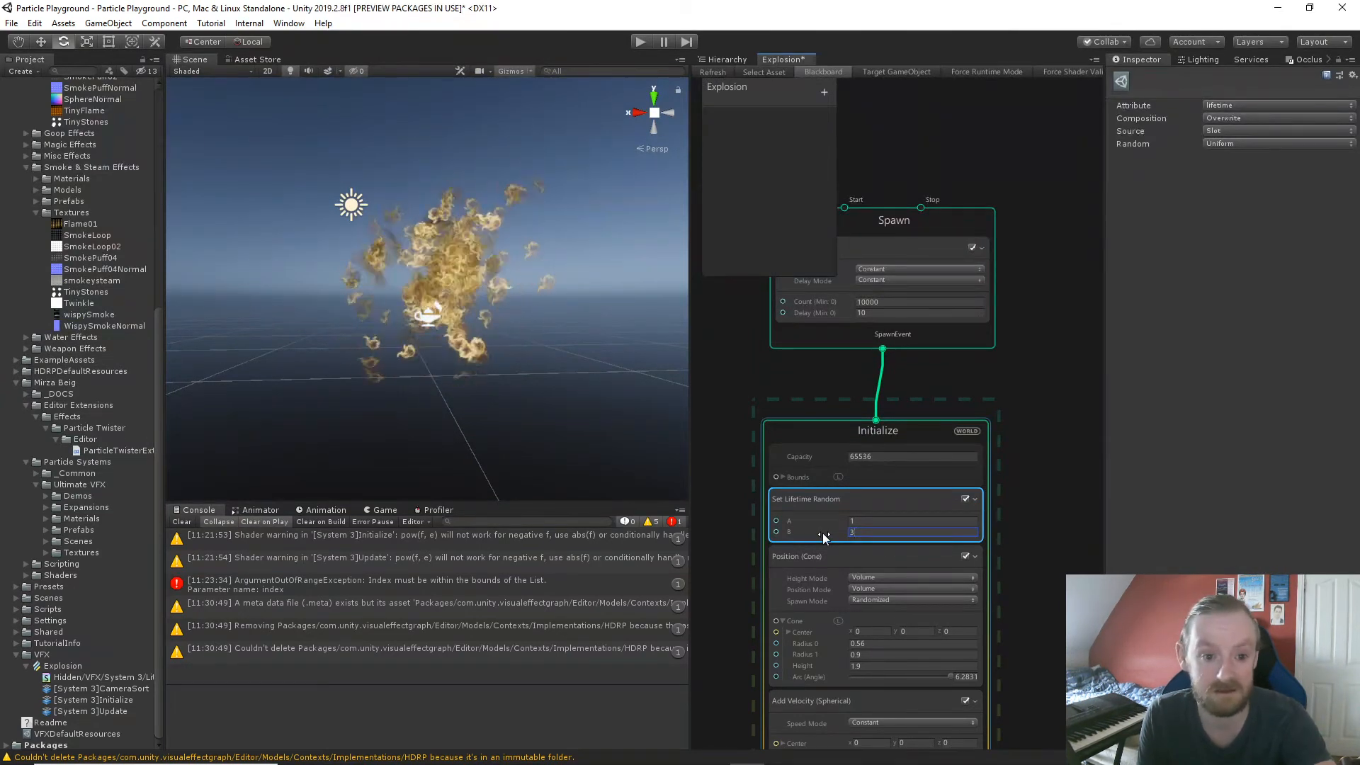
scroll(496, 371, "up", 8)
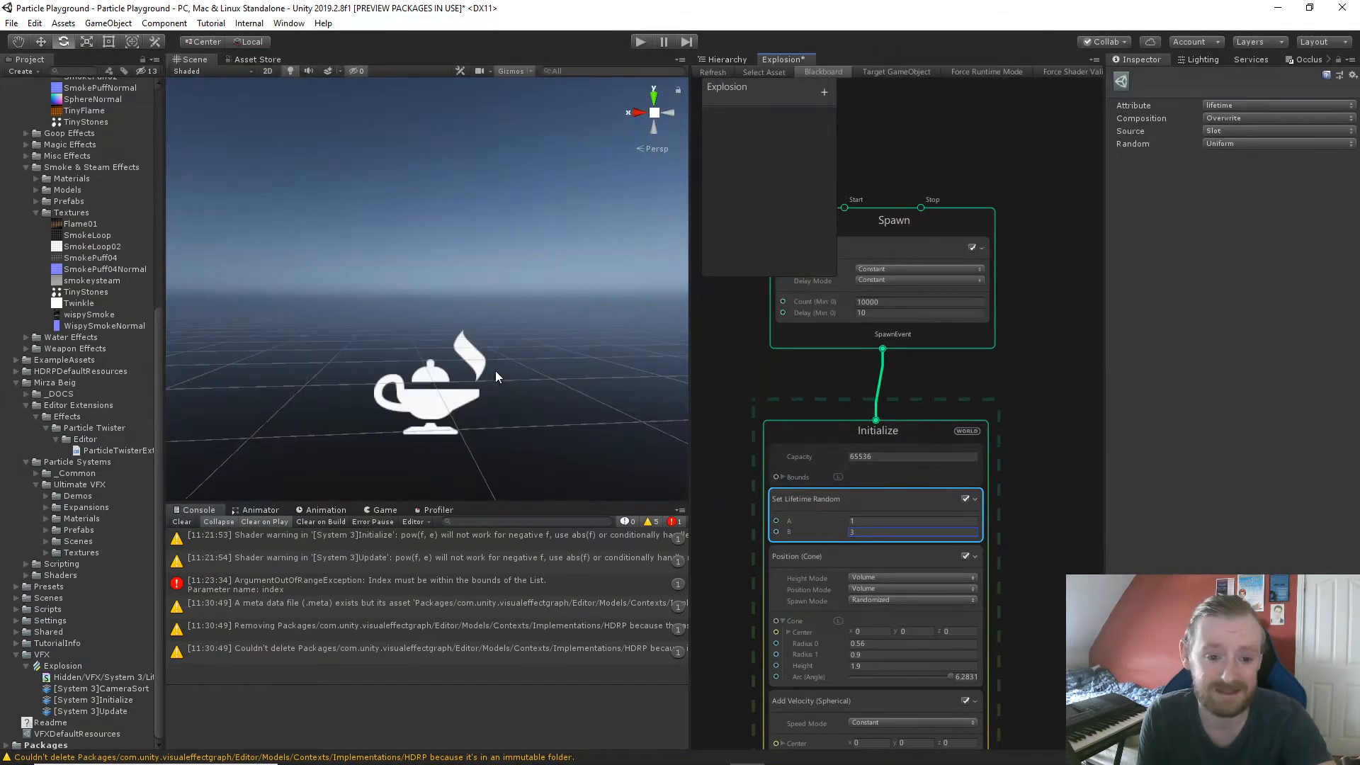
scroll(495, 371, "down", 6)
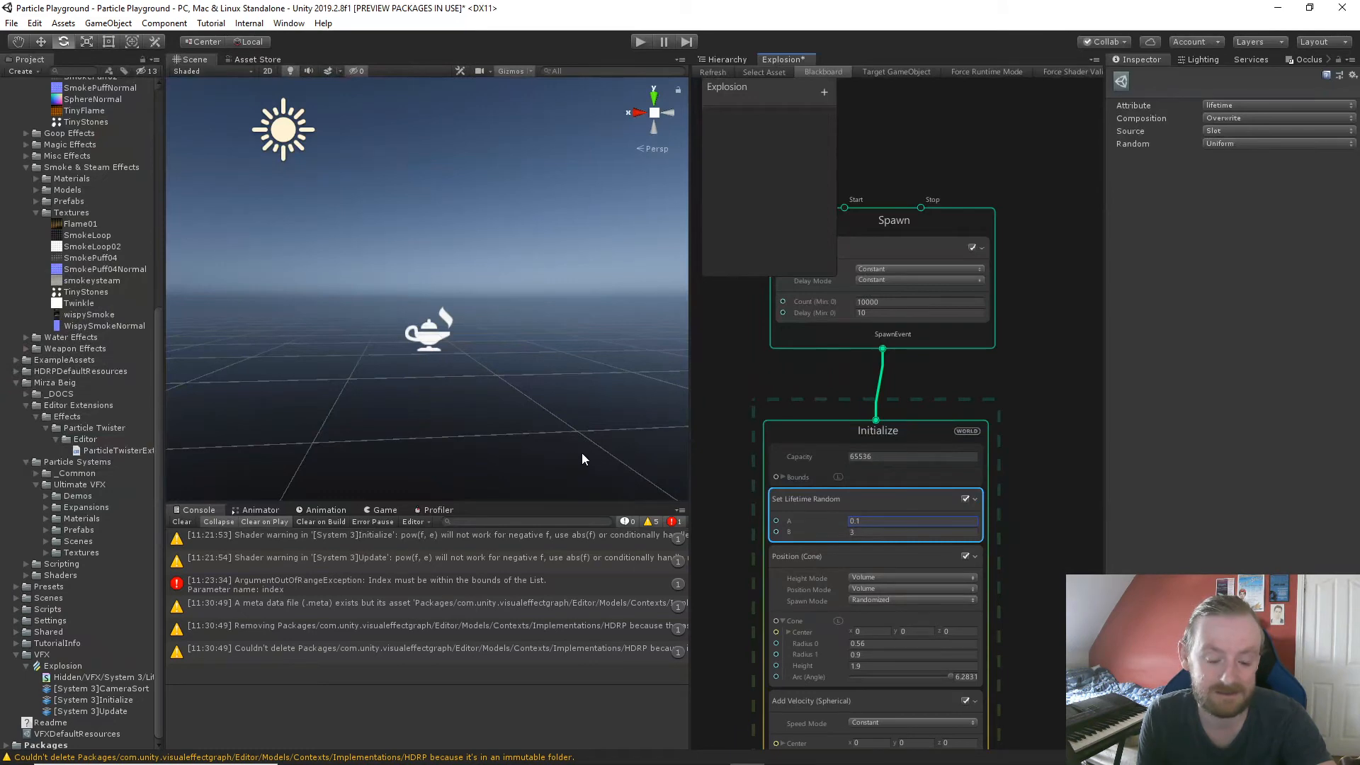
Set the Lit Quad Output's particle size to 0.5 and the random lifetime's B value to 10.
middle_click_drag(1035, 588, 1012, 428)
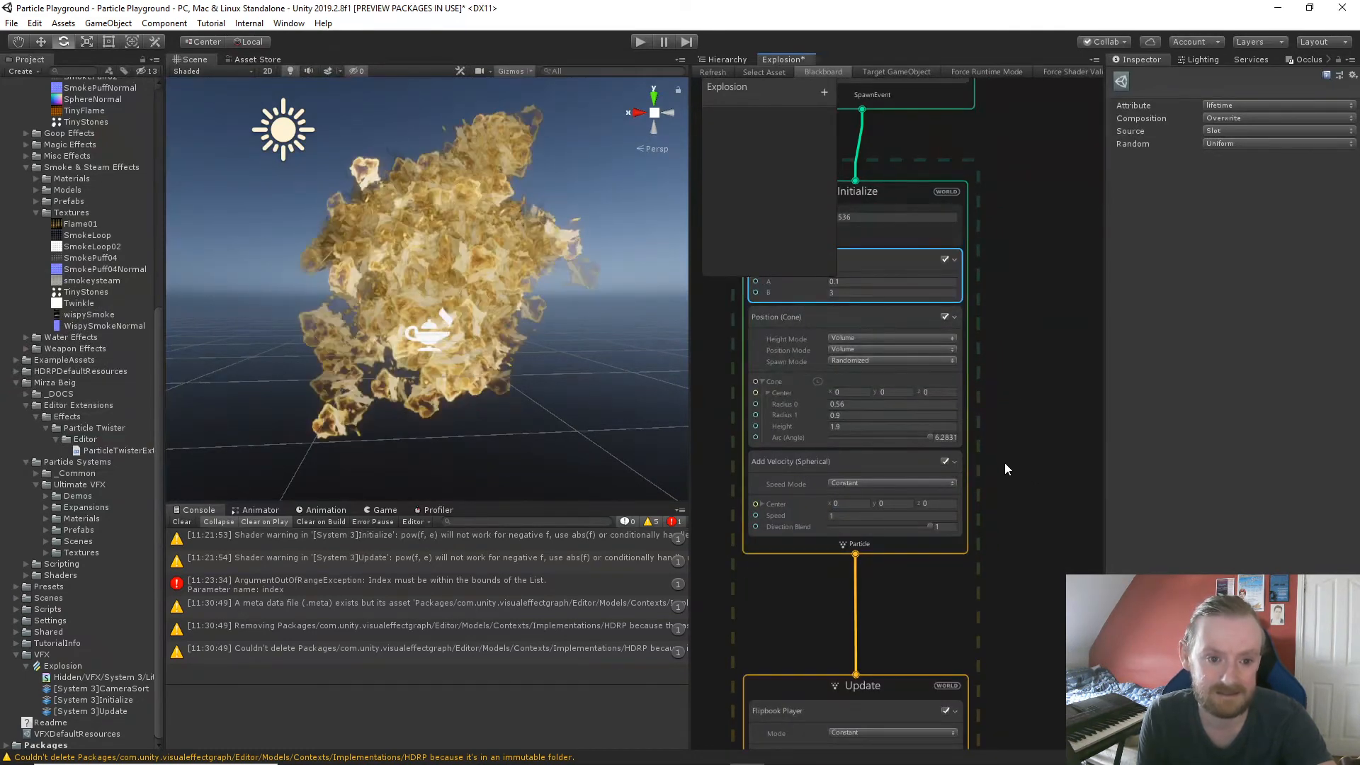
middle_click_drag(999, 580, 992, 273)
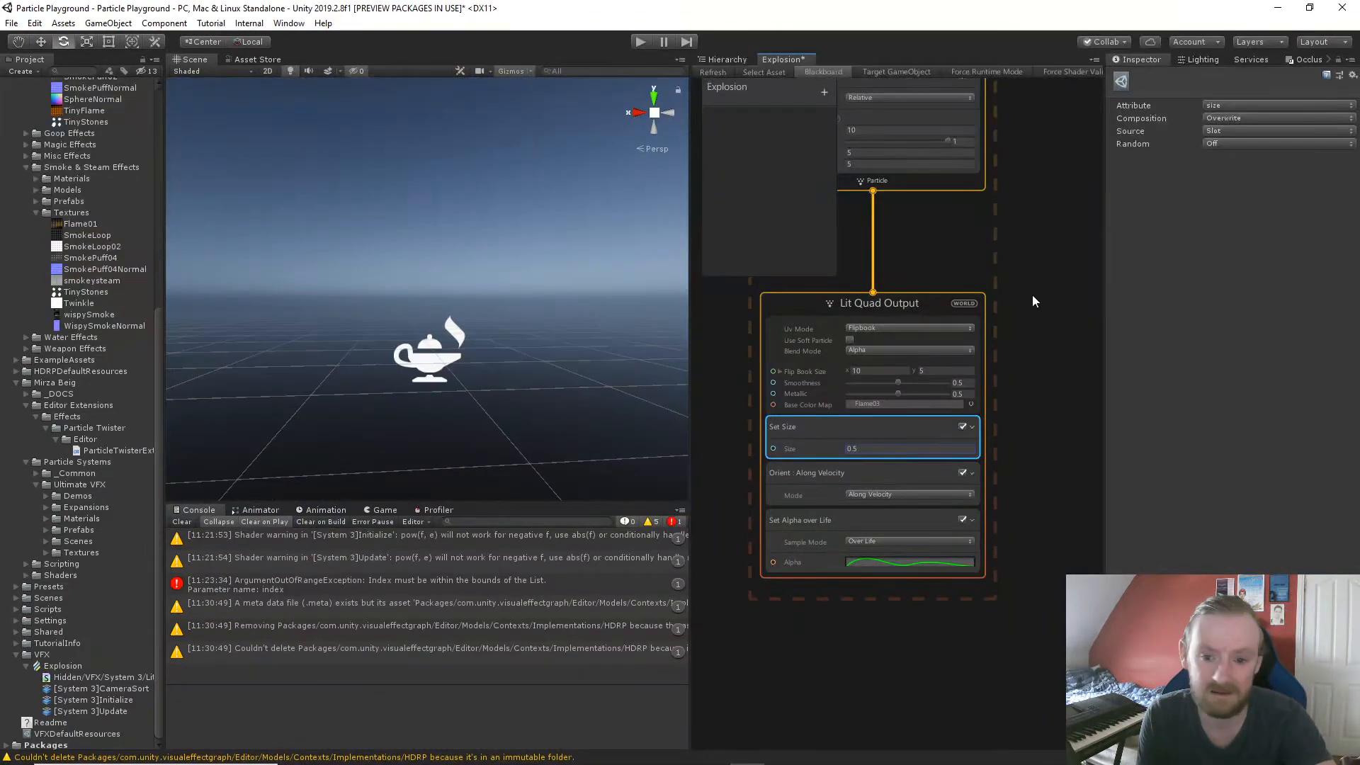
scroll(1031, 294, "up", 10)
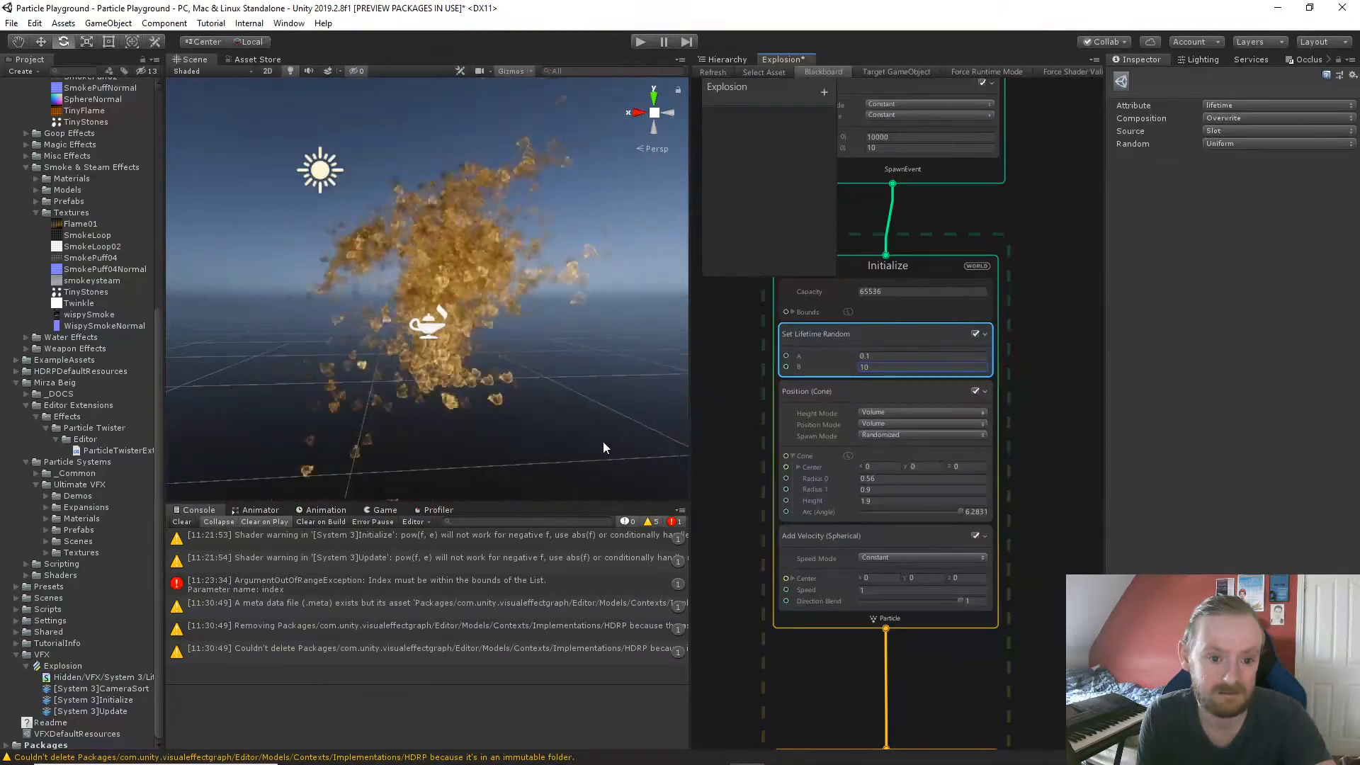
scroll(474, 406, "down", 2)
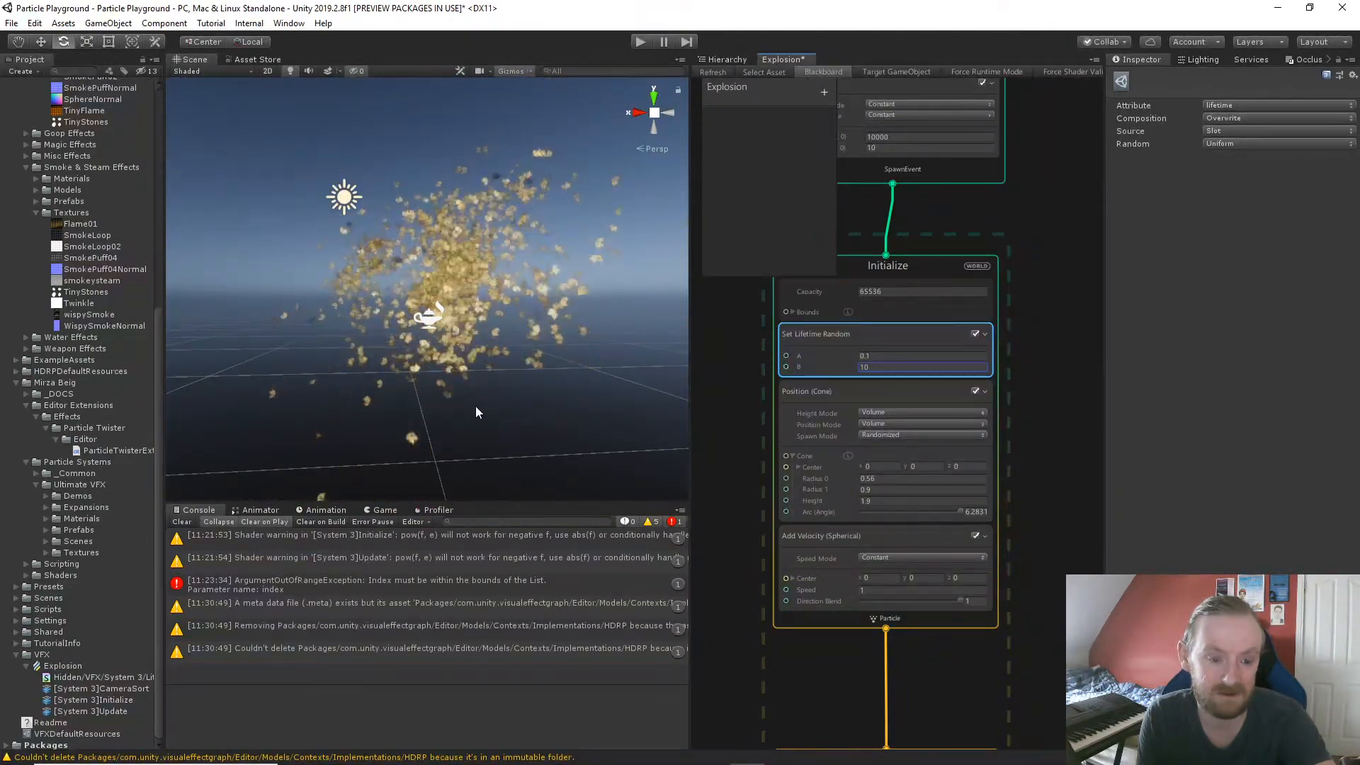
scroll(464, 418, "up", 2)
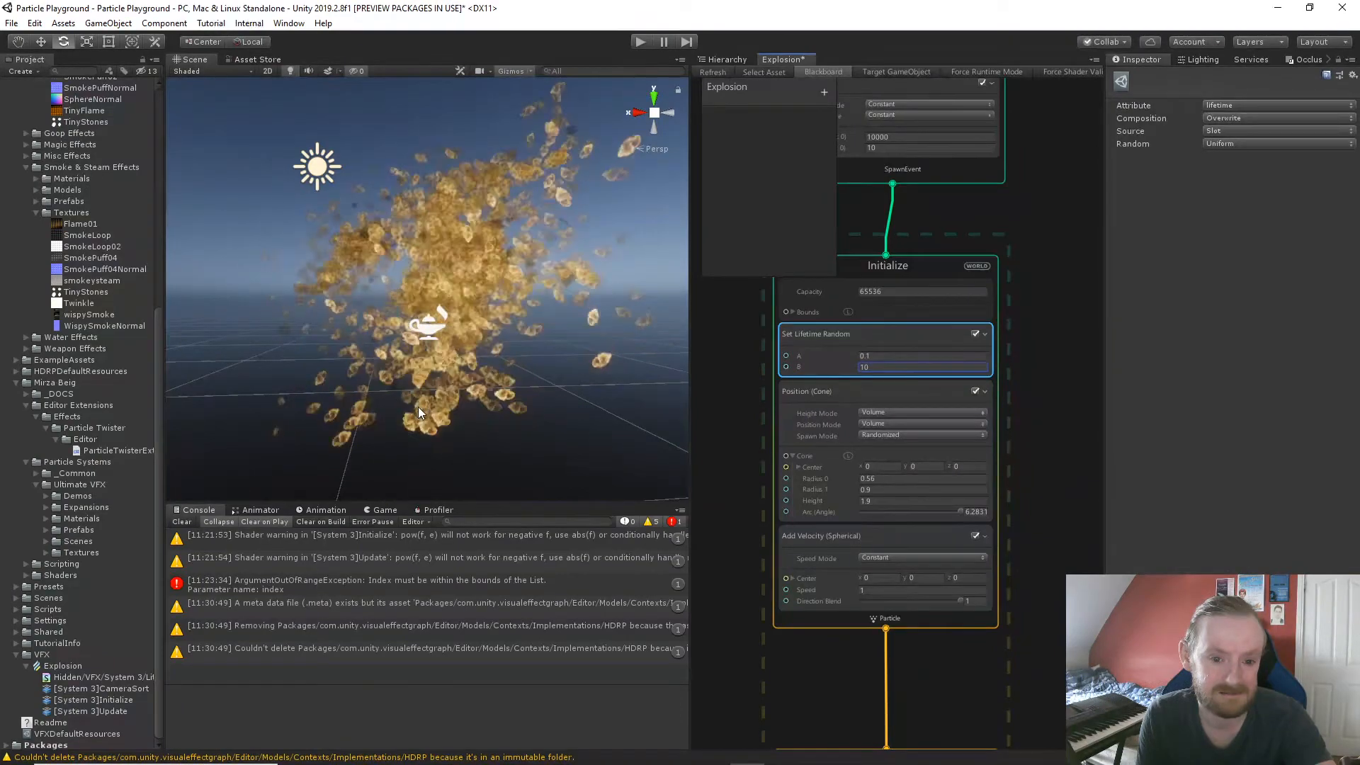
scroll(487, 418, "up", 3)
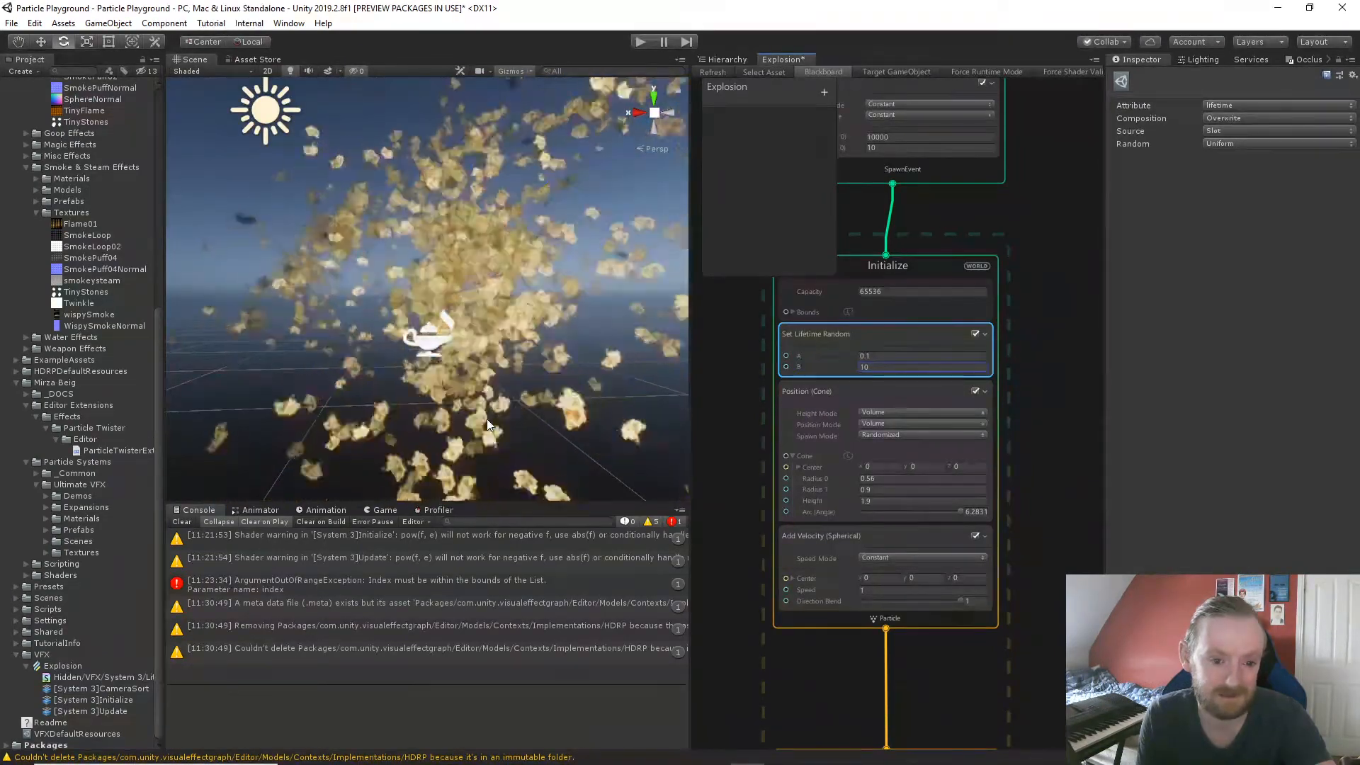
scroll(487, 421, "down", 3)
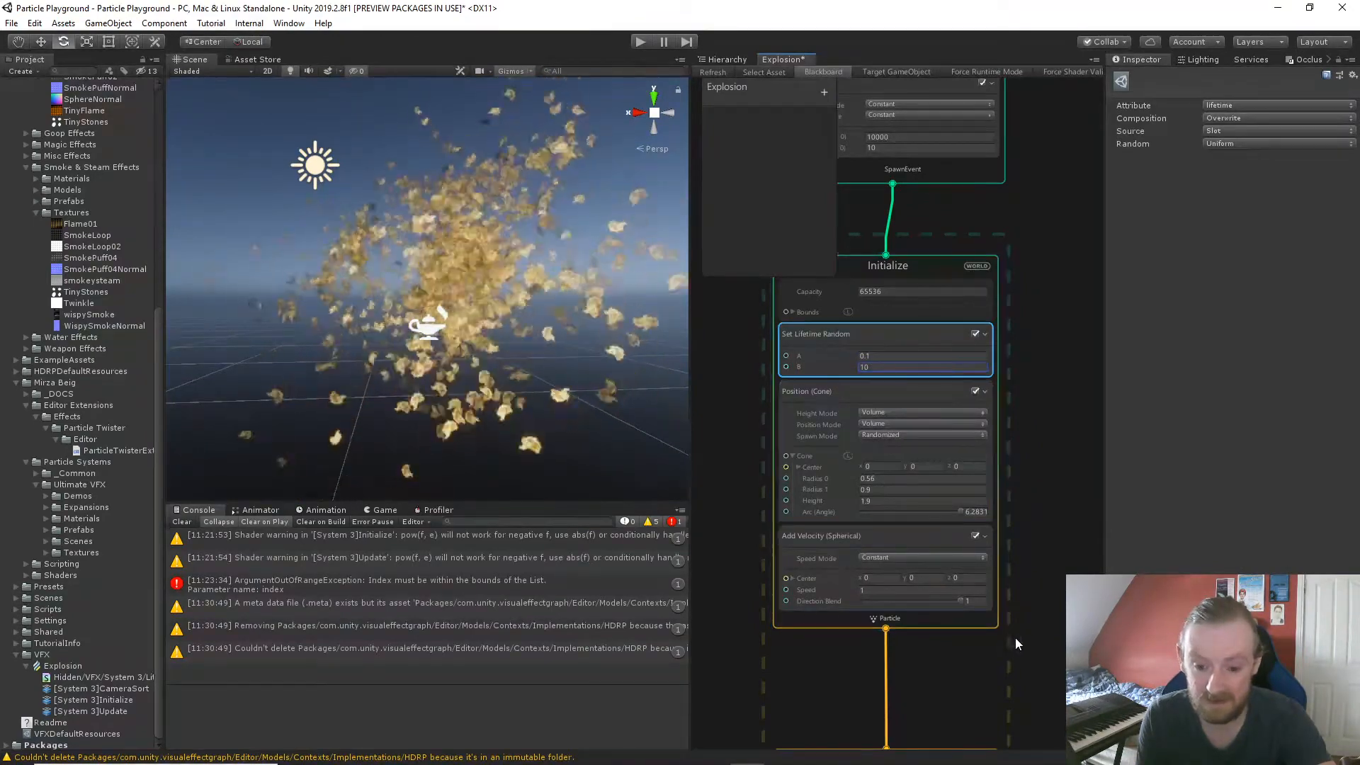
Raise the speed of the Add Velocity (Spherical) block to 5.
middle_click_drag(1015, 638, 1009, 548)
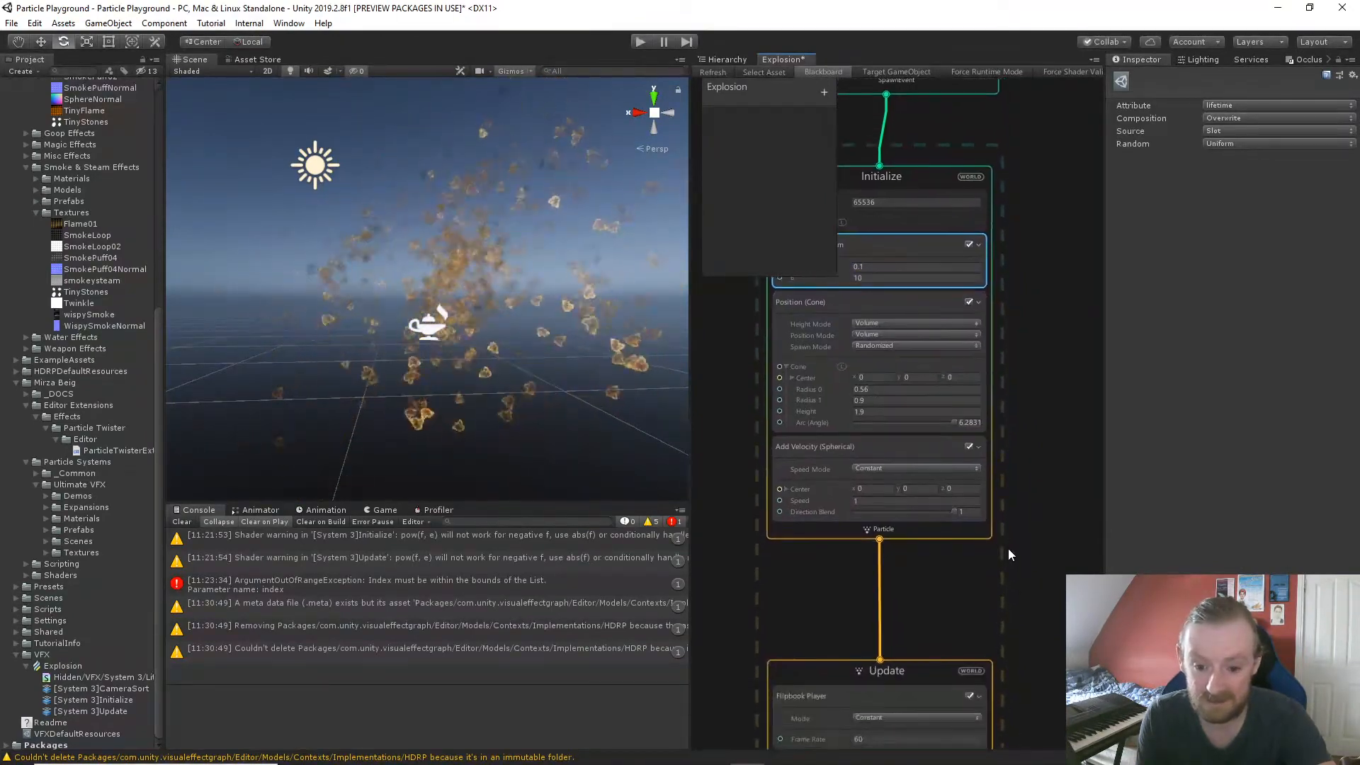
left_click(863, 501)
type("1.5")
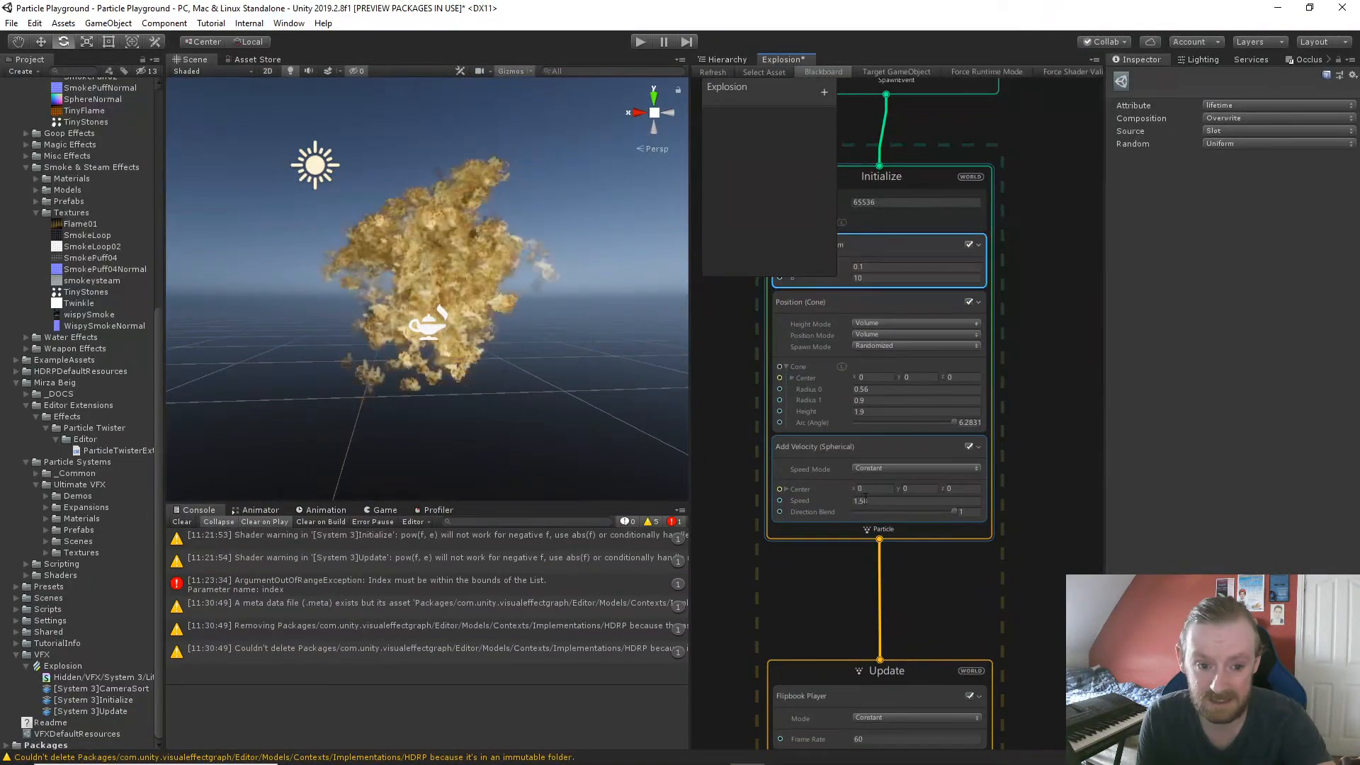
left_click_drag(866, 498, 907, 498)
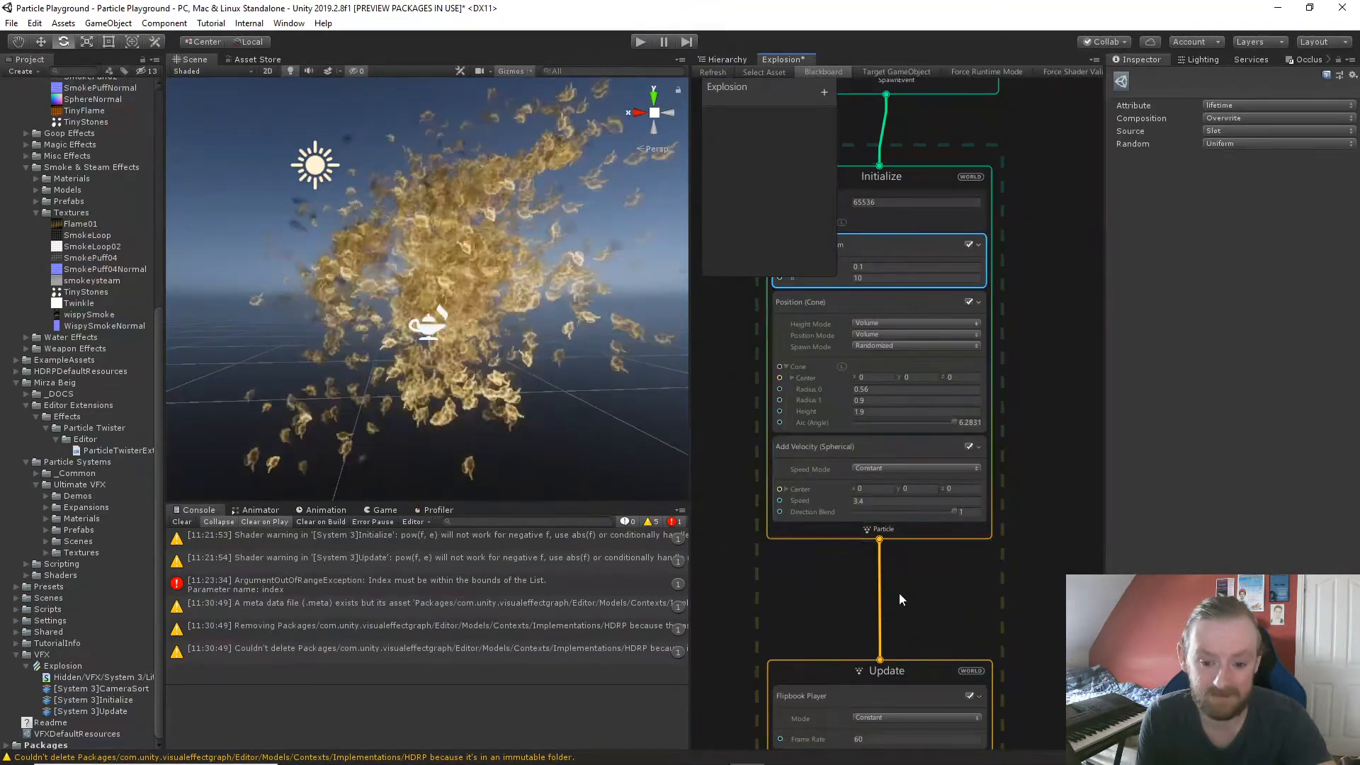
middle_click_drag(900, 593, 947, 446)
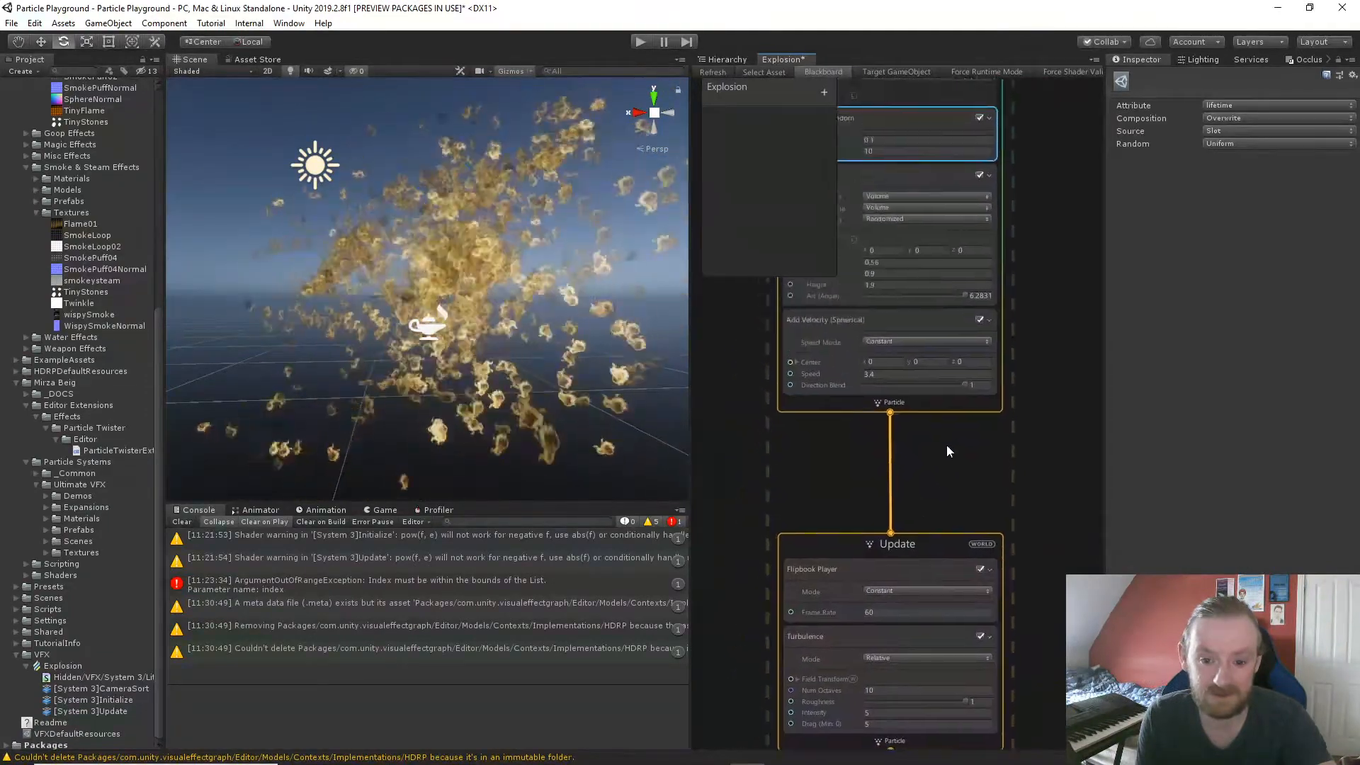
double_click(892, 374)
type("5")
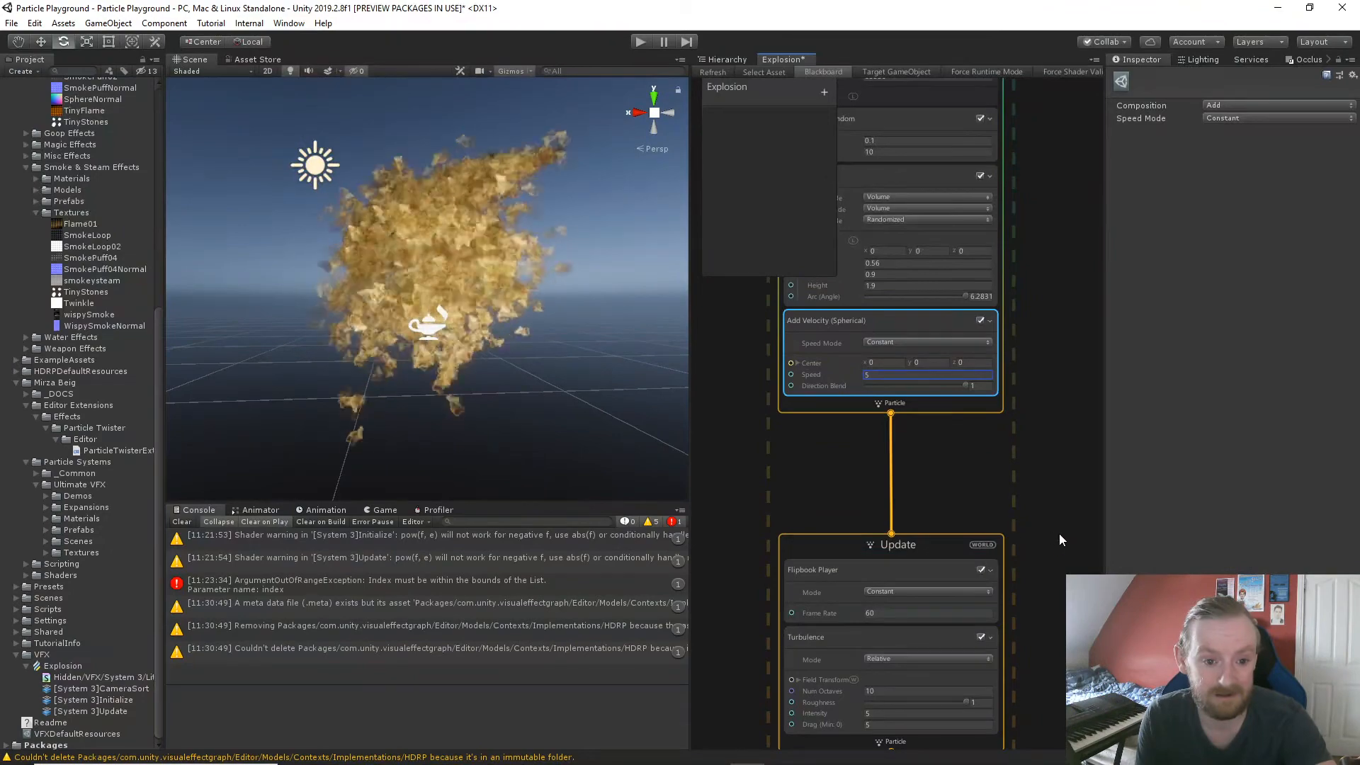
Add a Conform to Sphere force block to the Update context.
middle_click_drag(810, 539, 775, 405)
left_click(835, 413)
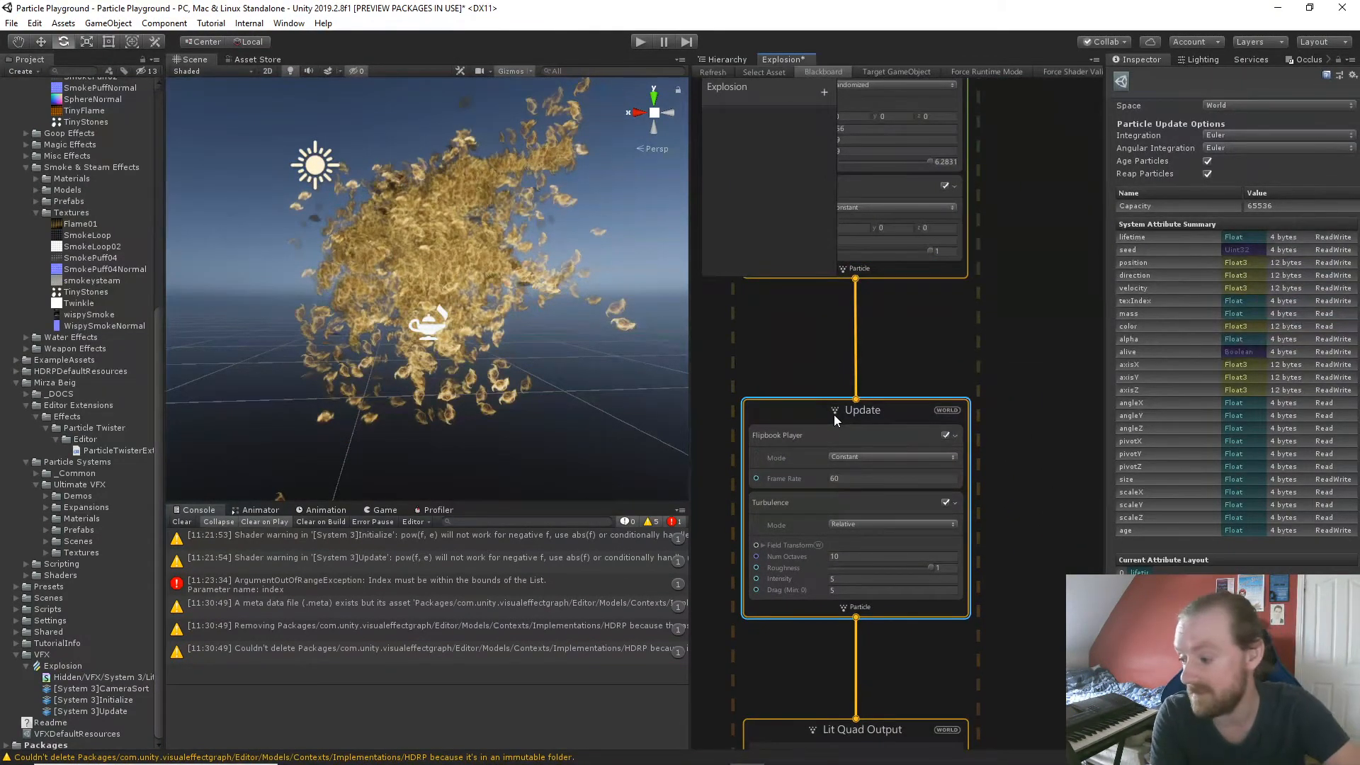
key("space")
type("con")
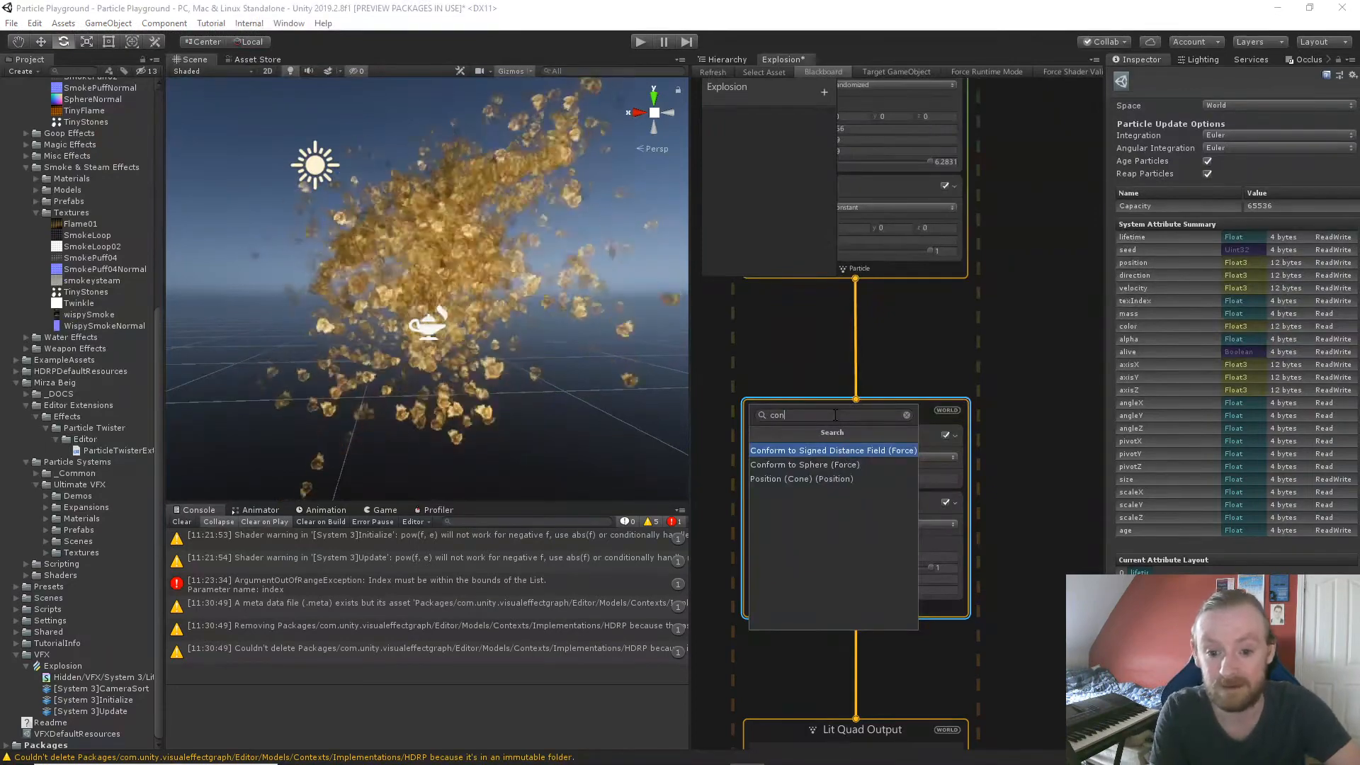
key("Down")
key("Return")
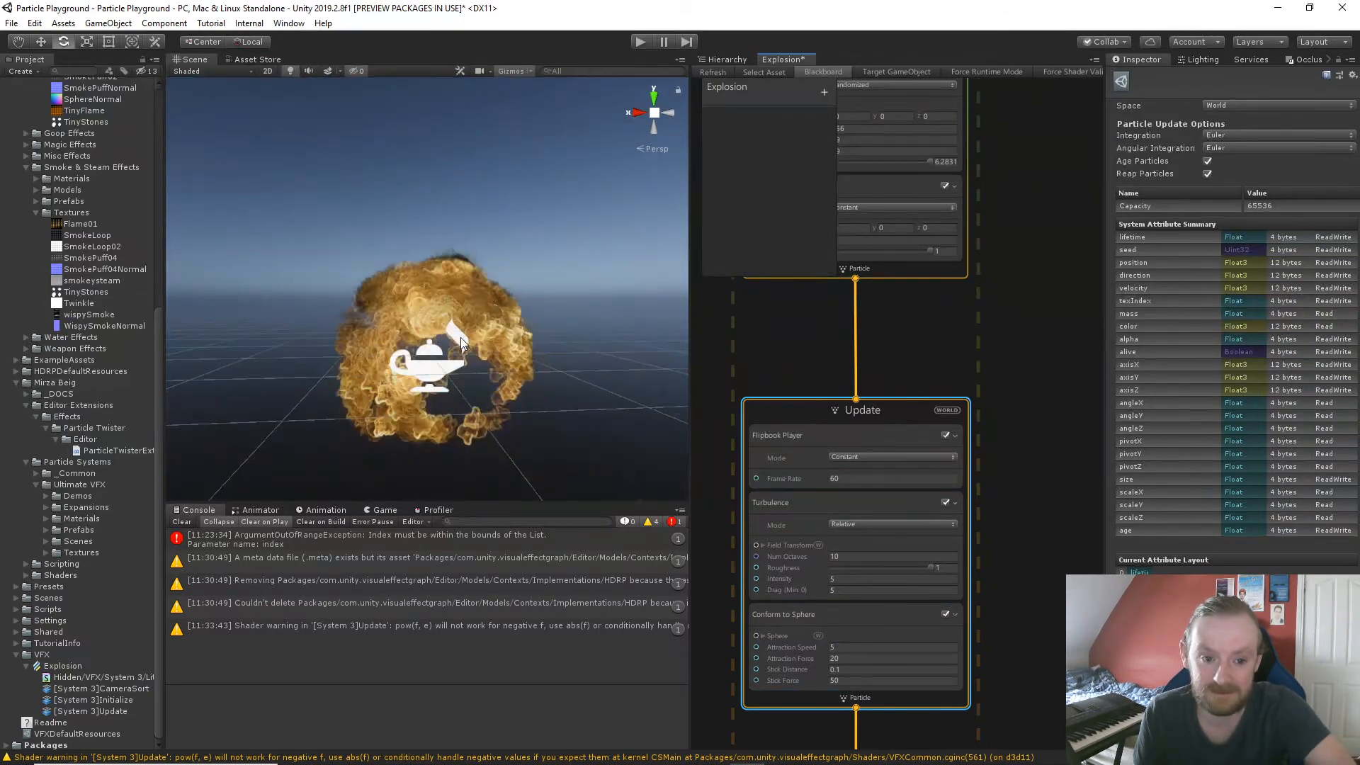
Reduce the Conform to Sphere attraction force to 12.8 and set its stick distance and stick force to 0.
scroll(460, 338, "up", 2)
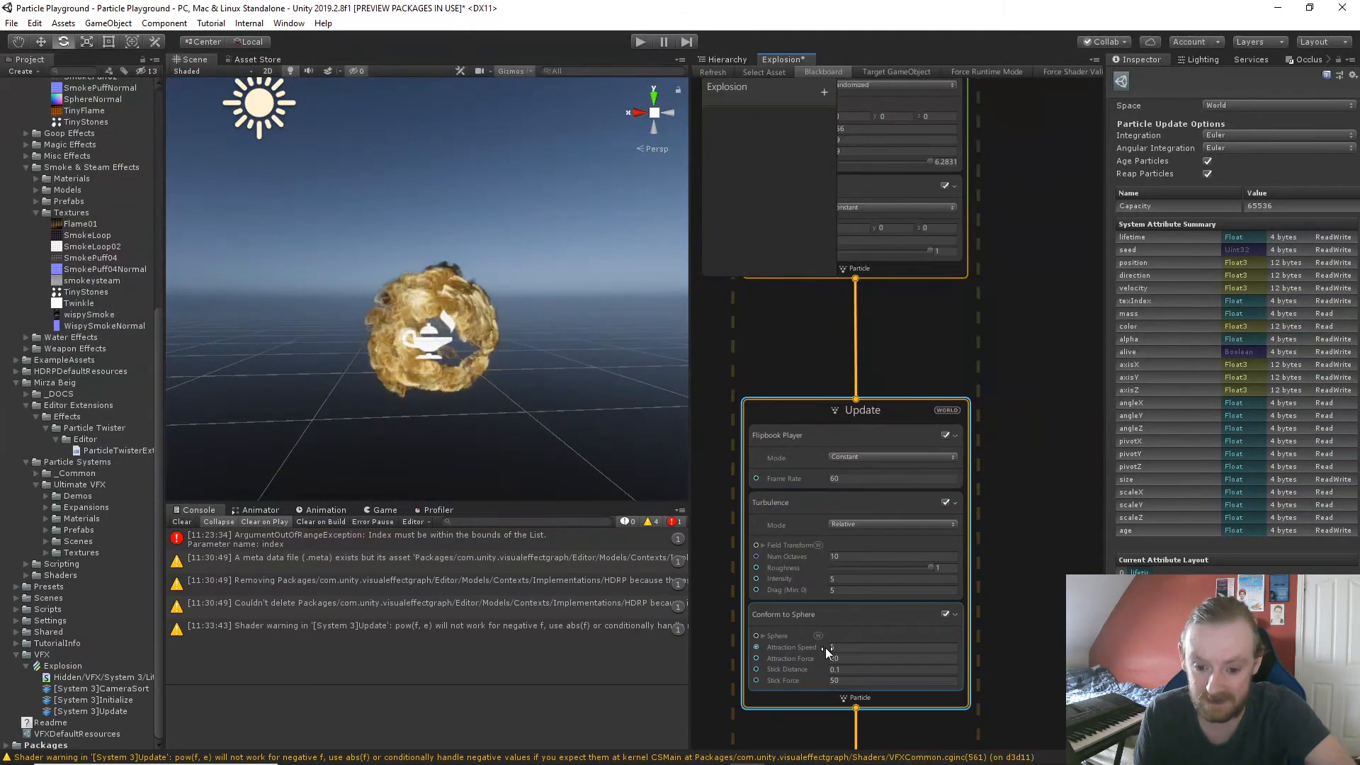
left_click_drag(826, 648, 797, 655)
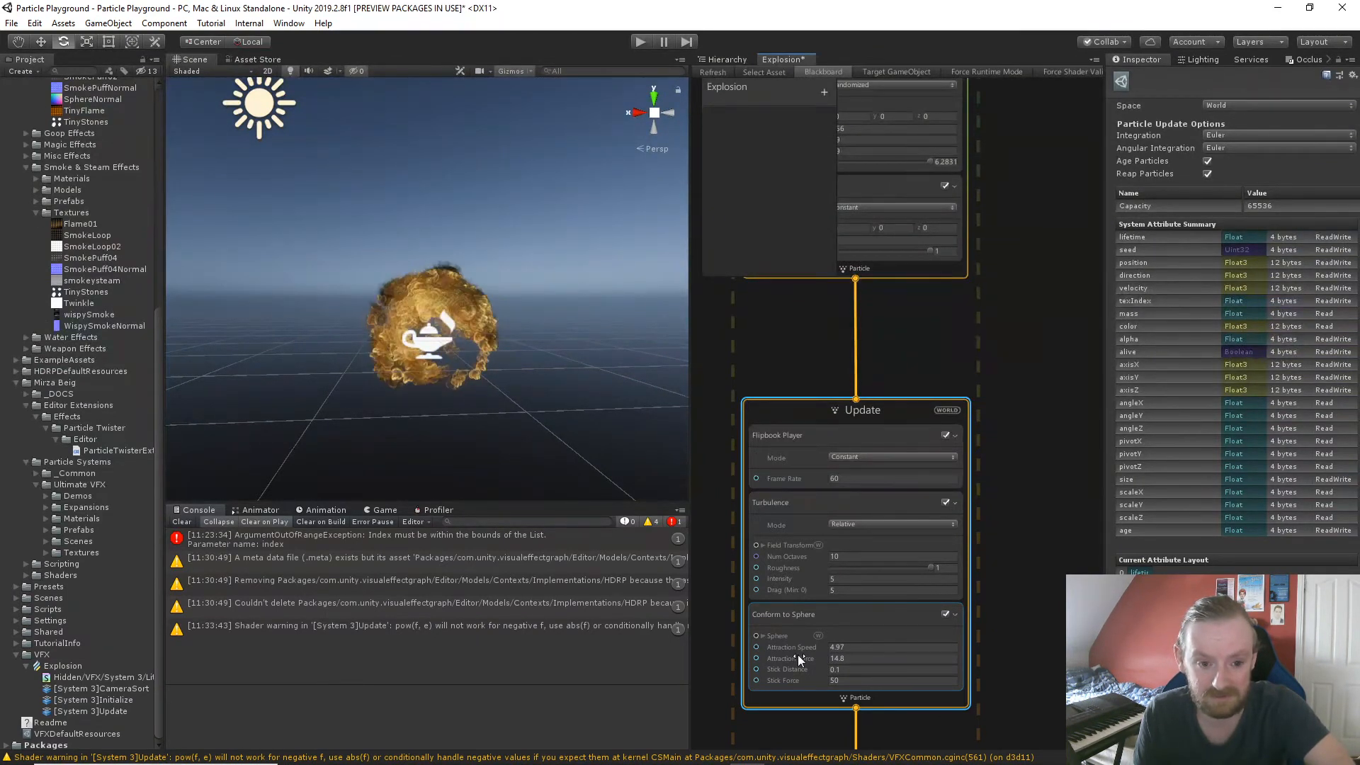
left_click_drag(798, 655, 661, 666)
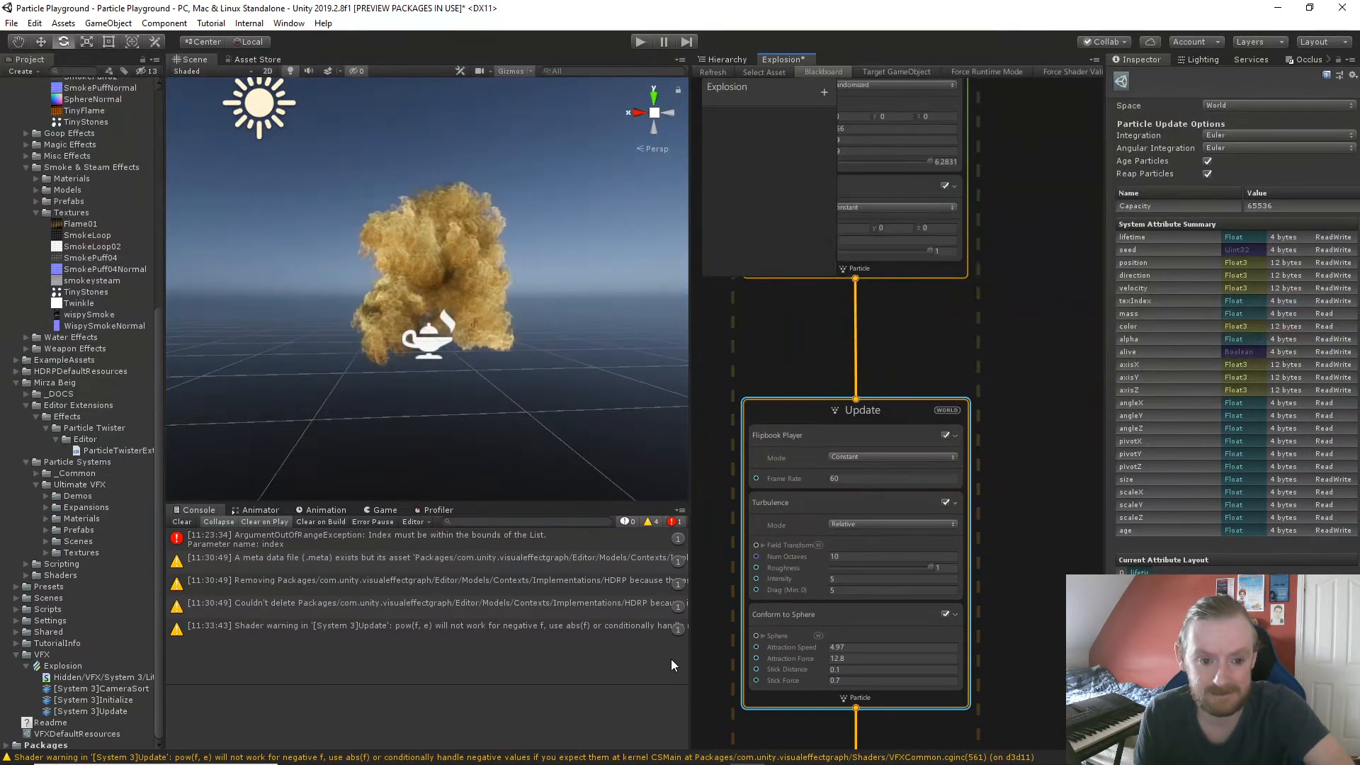
left_click(842, 681)
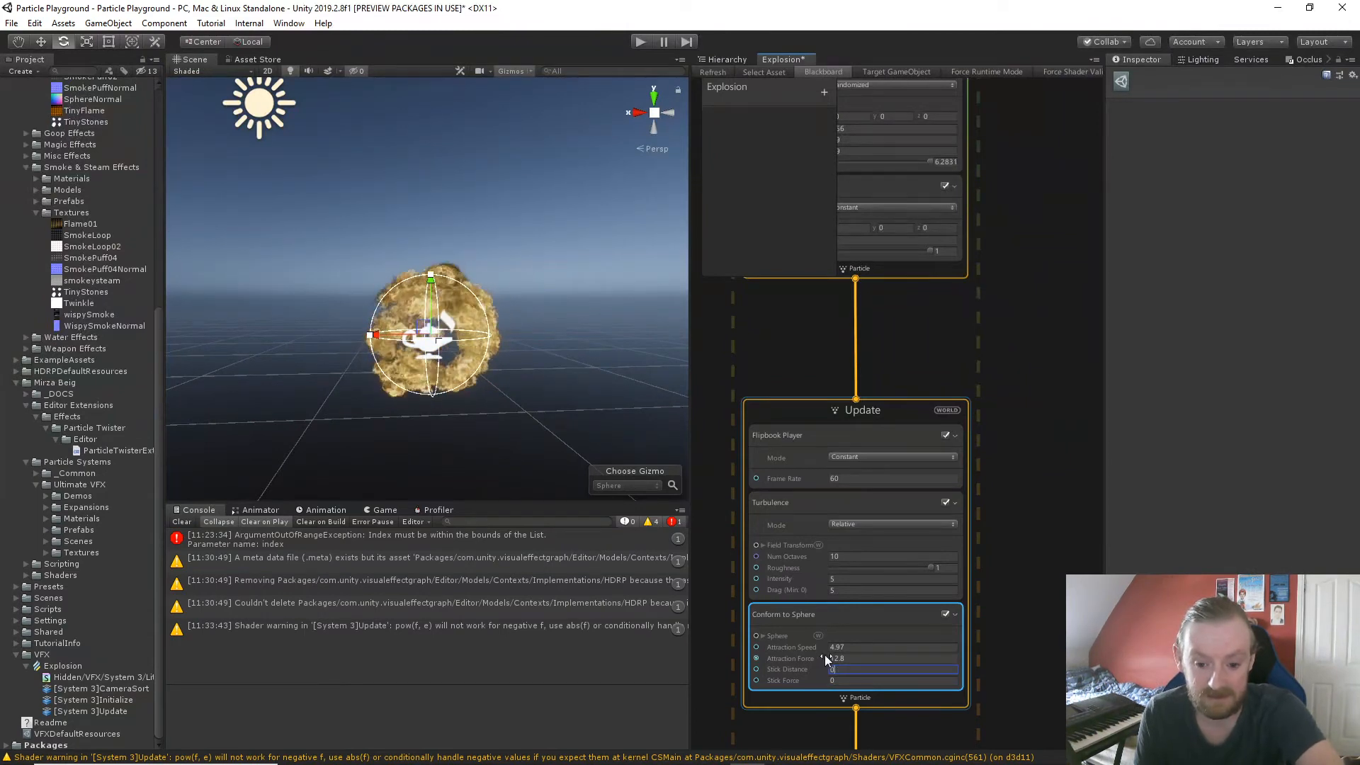
Set the Conform to Sphere attraction speed to 1 and attraction force to 2, and check the explosion's shape in the scene.
left_click_drag(825, 655, 801, 657)
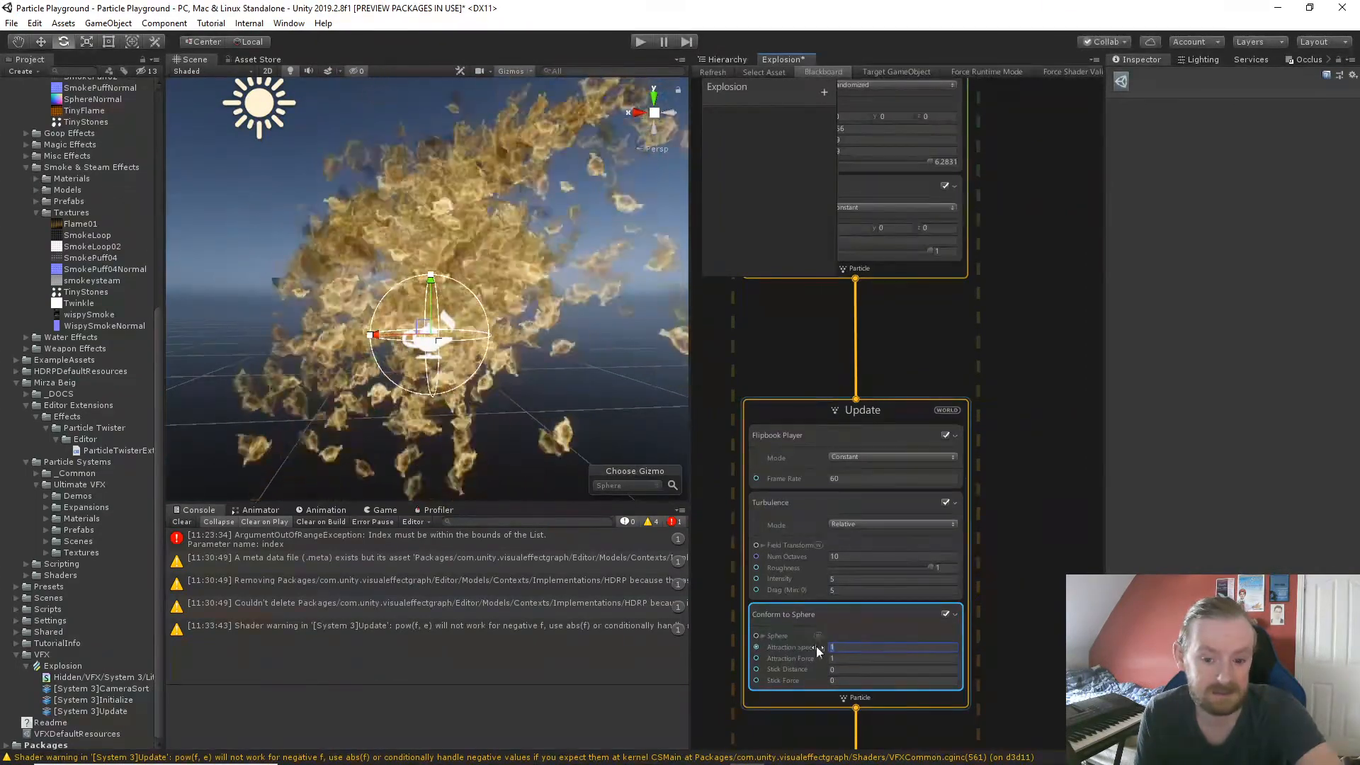
type("5")
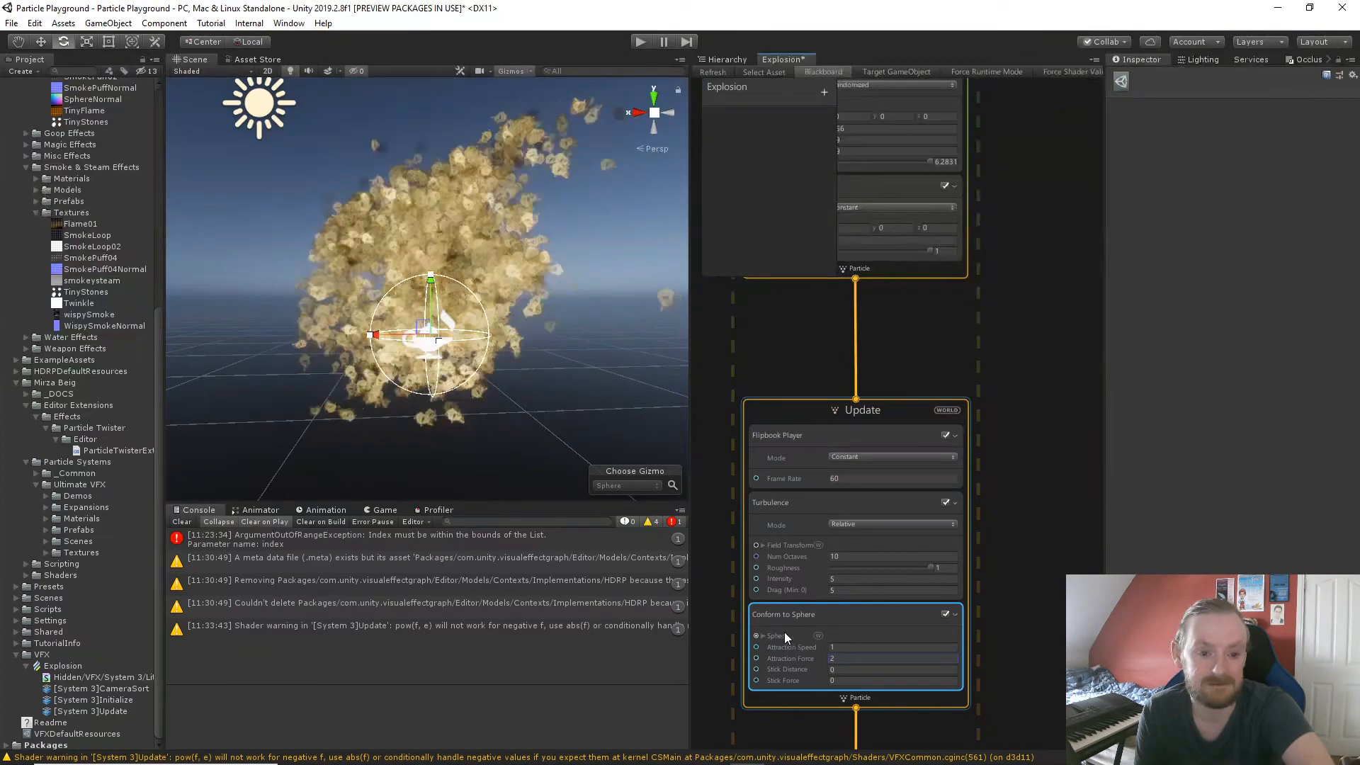
scroll(588, 398, "down", 3)
scroll(588, 397, "up", 1)
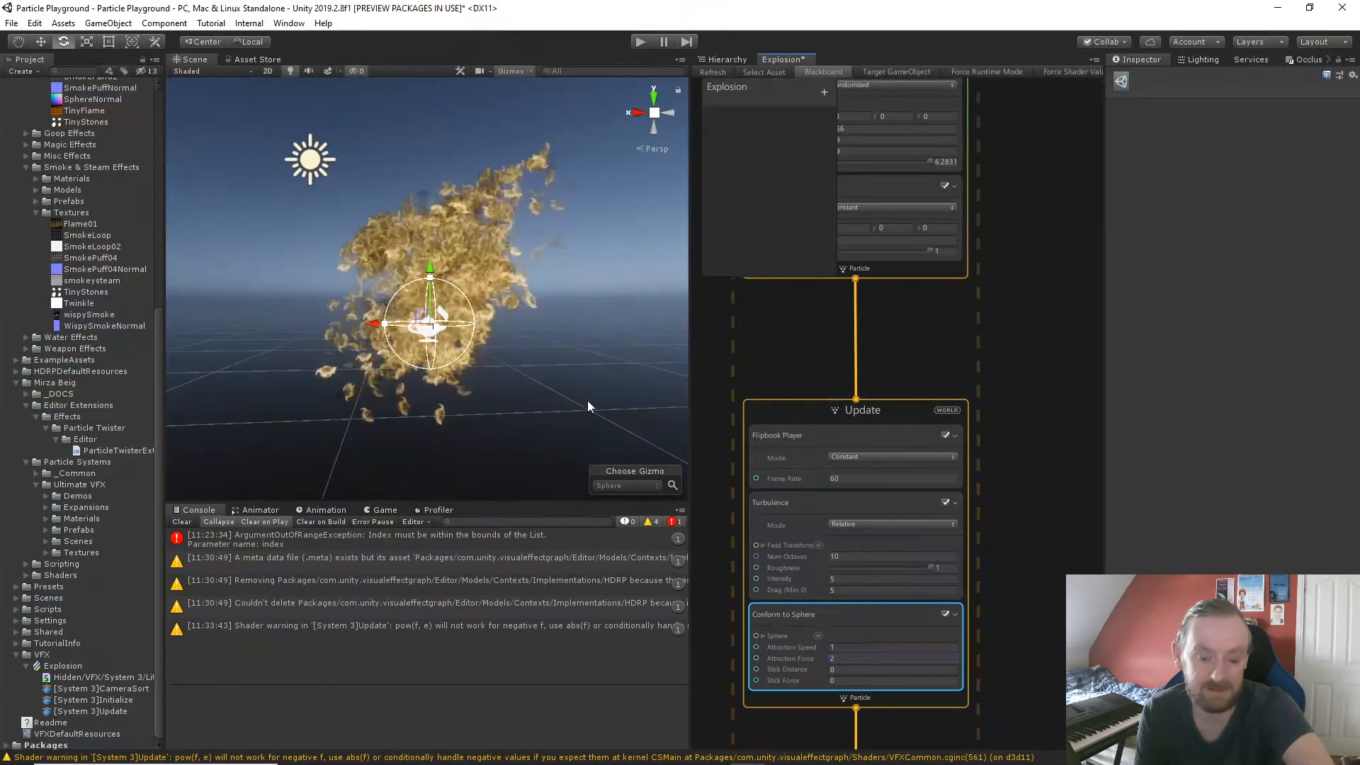
scroll(587, 403, "up", 2)
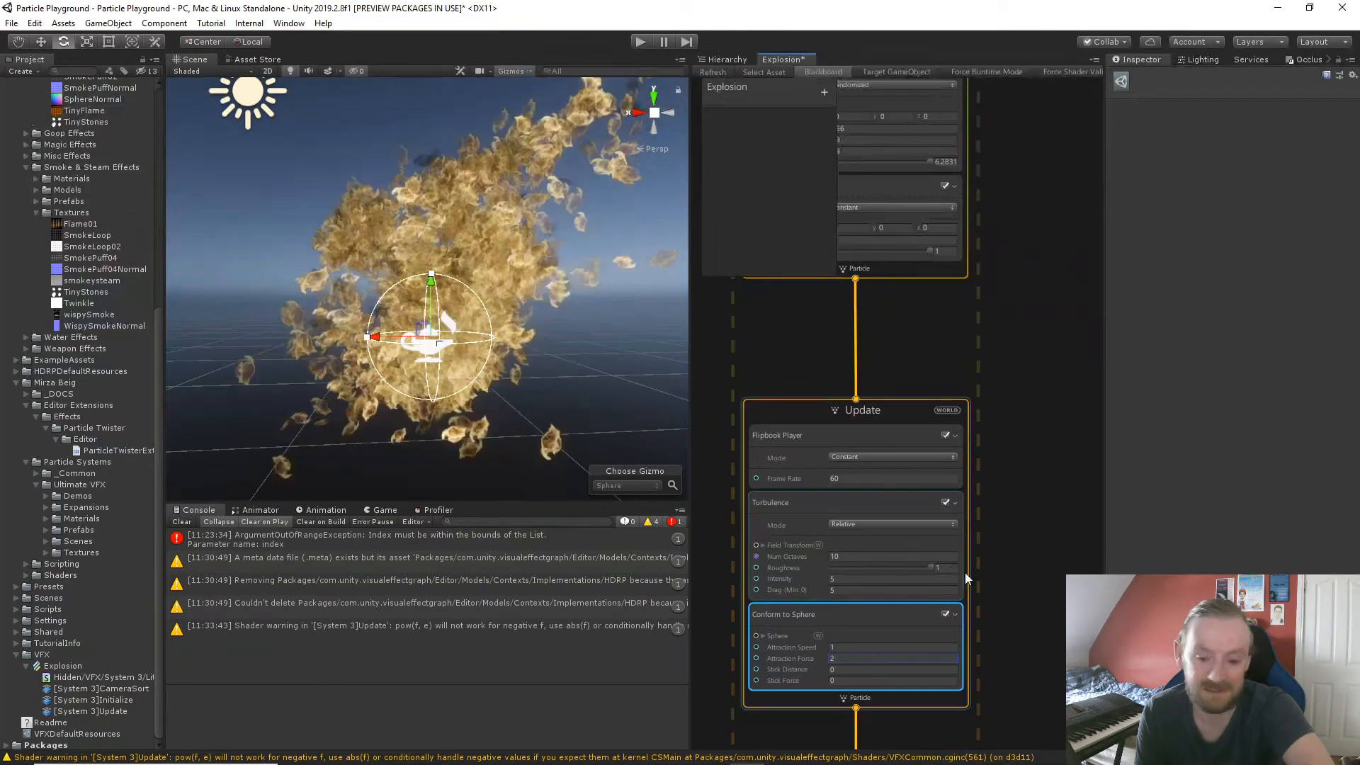
Set the Lit Quad Output's particle size to 0.1 and check the smaller particles in the scene.
middle_click_drag(957, 611, 908, 334)
left_click(849, 590)
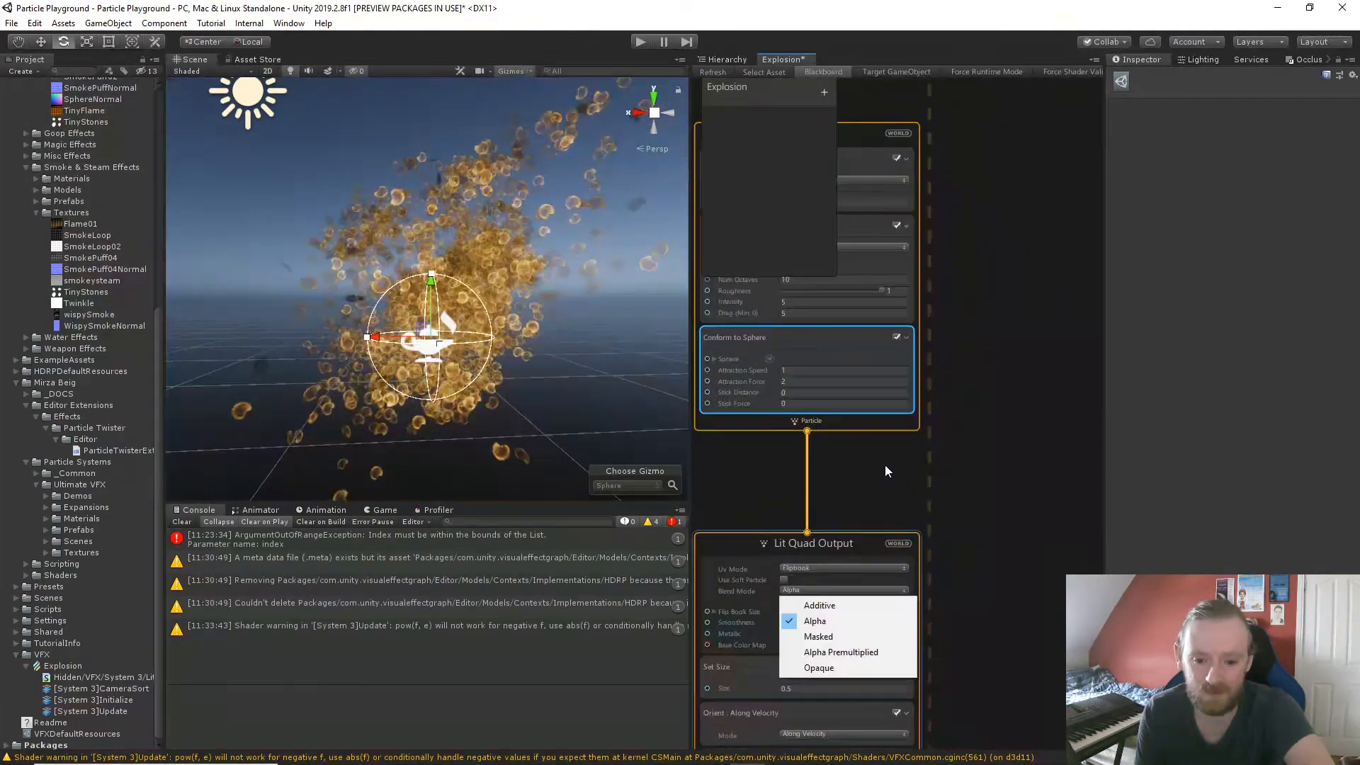
left_click(975, 595)
middle_click_drag(958, 694, 1001, 443)
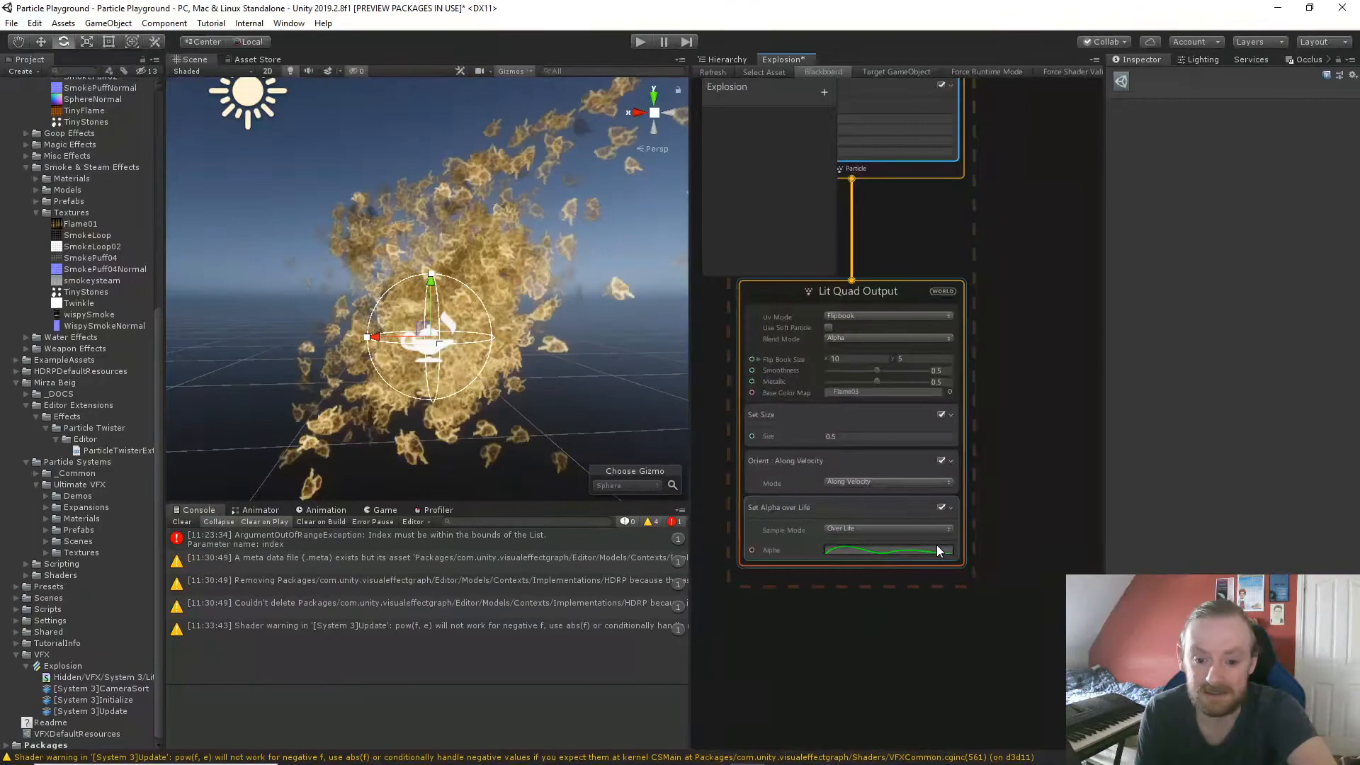
left_click(861, 436)
type("0.1")
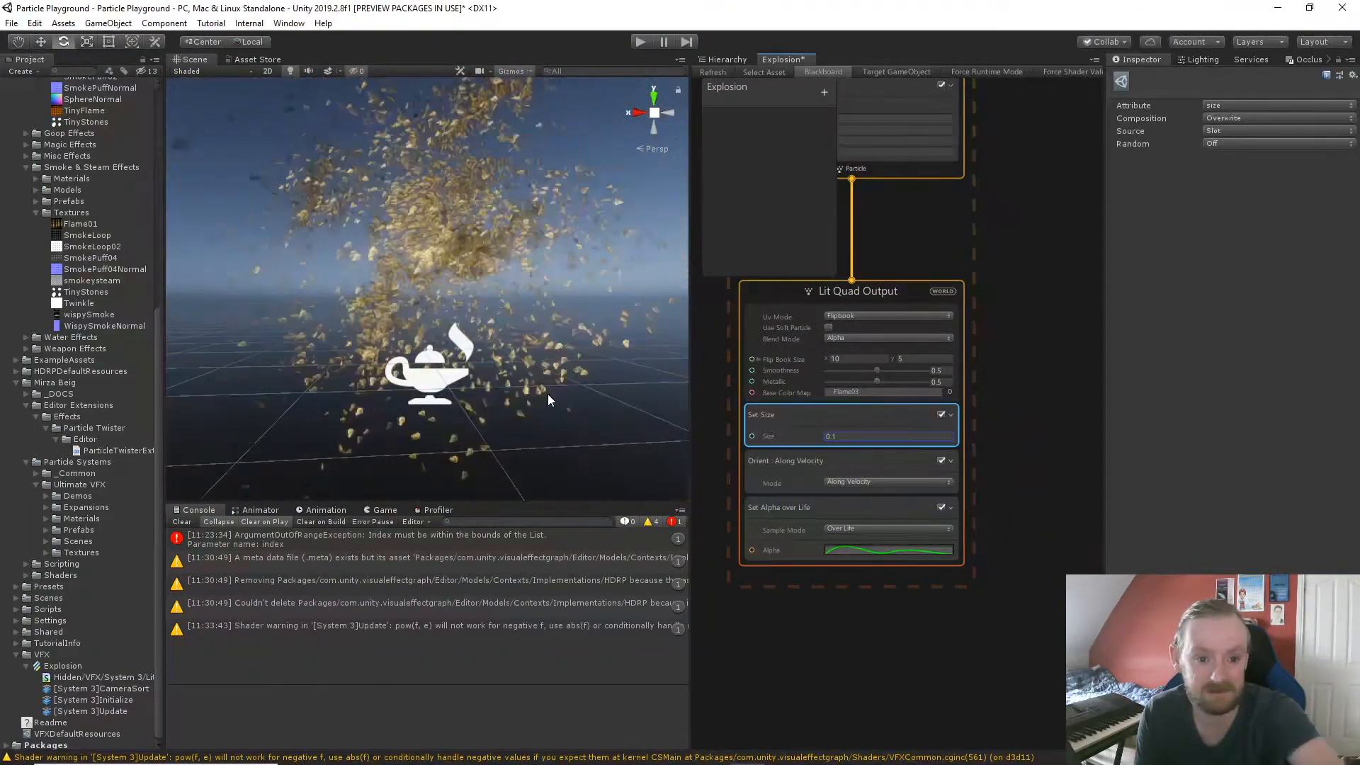
scroll(533, 370, "down", 2)
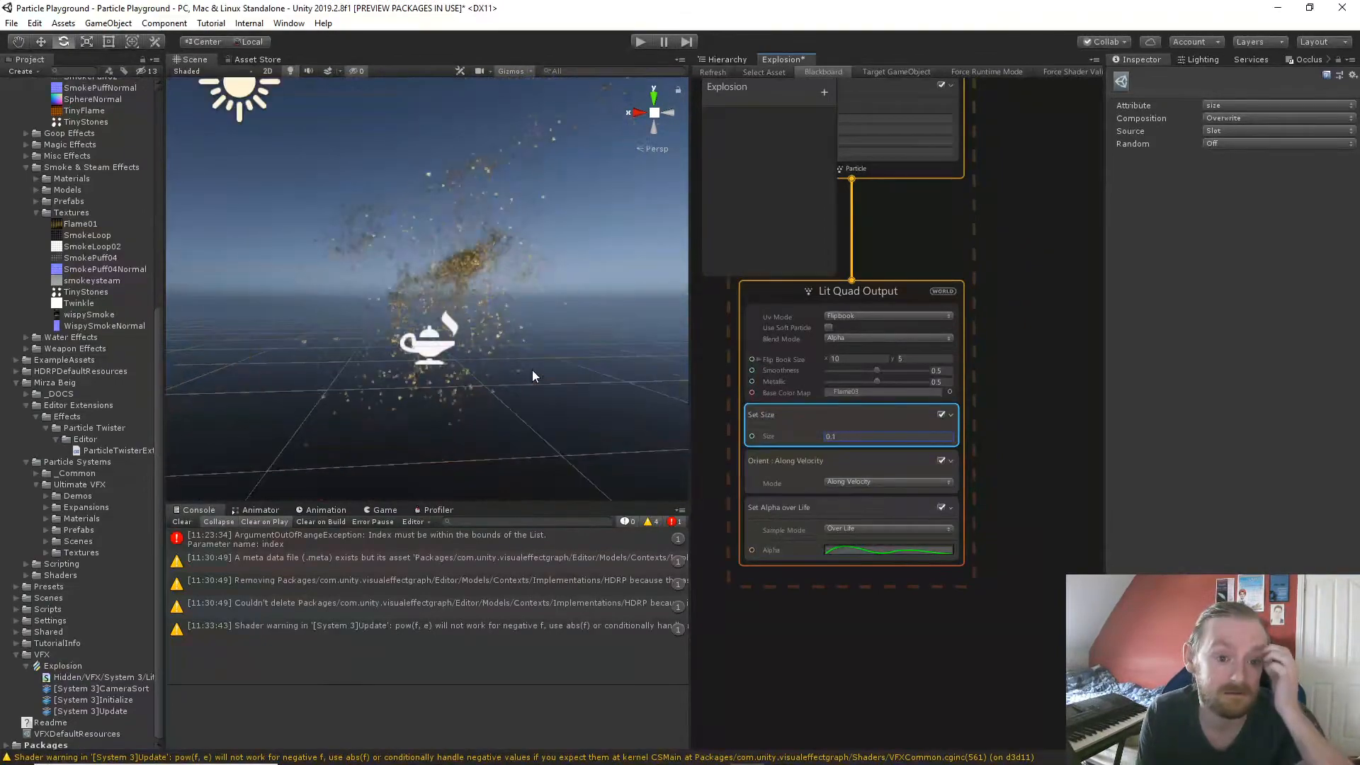
scroll(533, 369, "up", 2)
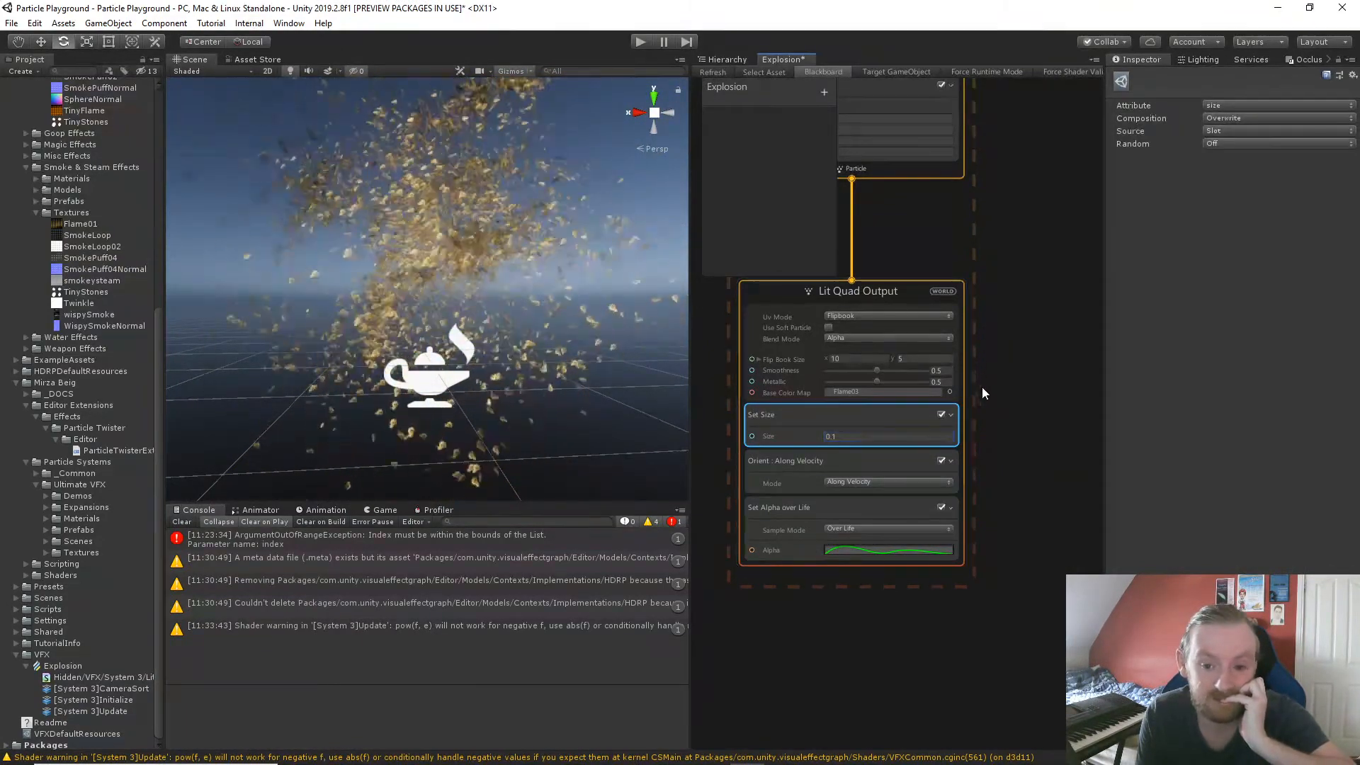
Raise the Conform to Sphere attraction force to 10.56 and check the particles' shape in the scene.
middle_click_drag(982, 387, 1003, 694)
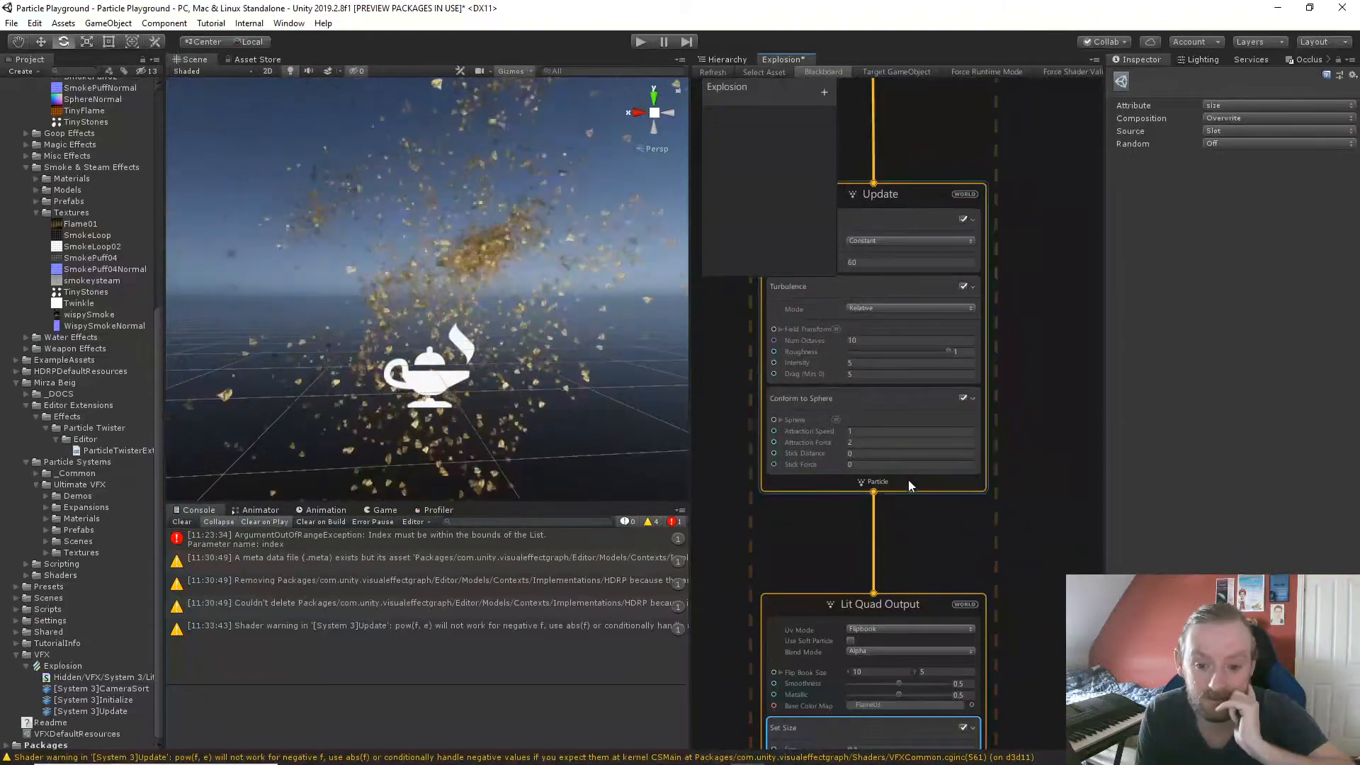
left_click(844, 442)
type("2.2")
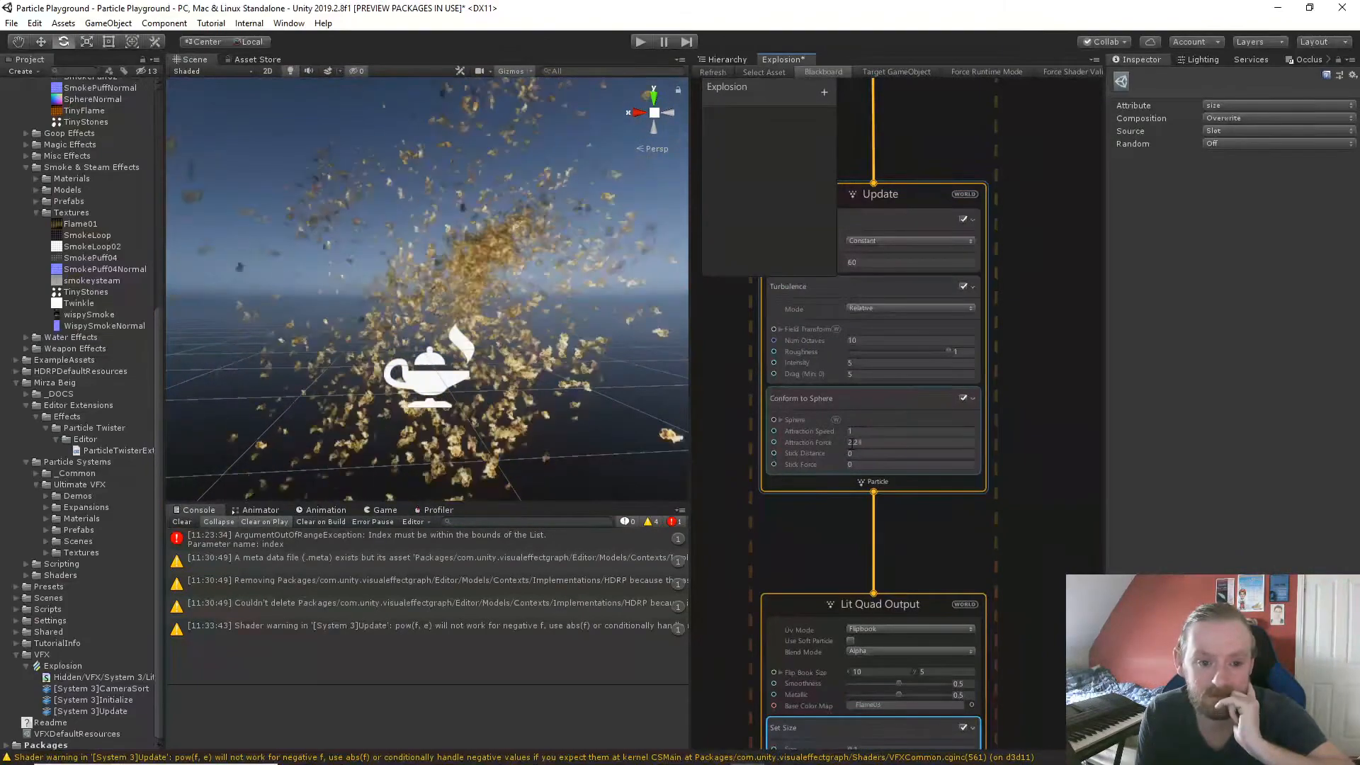
left_click_drag(852, 446, 992, 457)
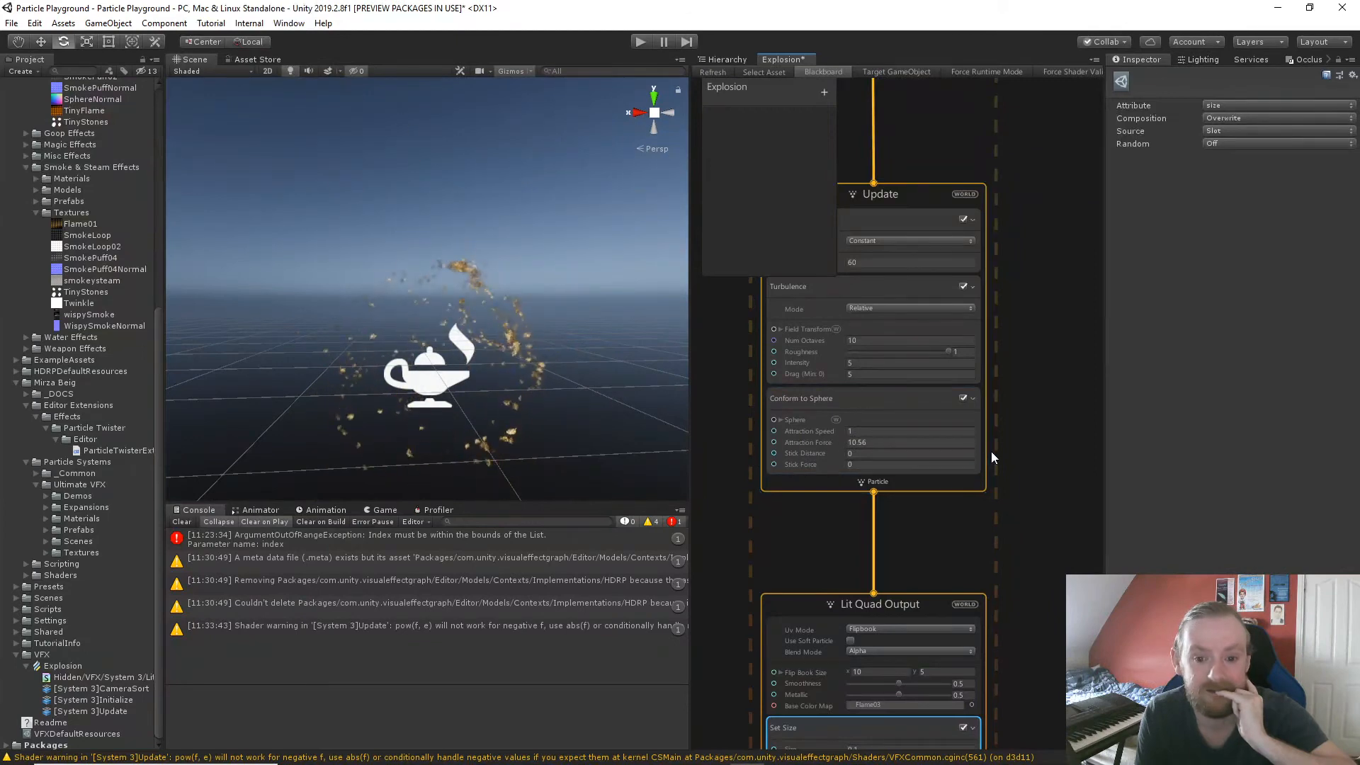
scroll(615, 389, "down", 2)
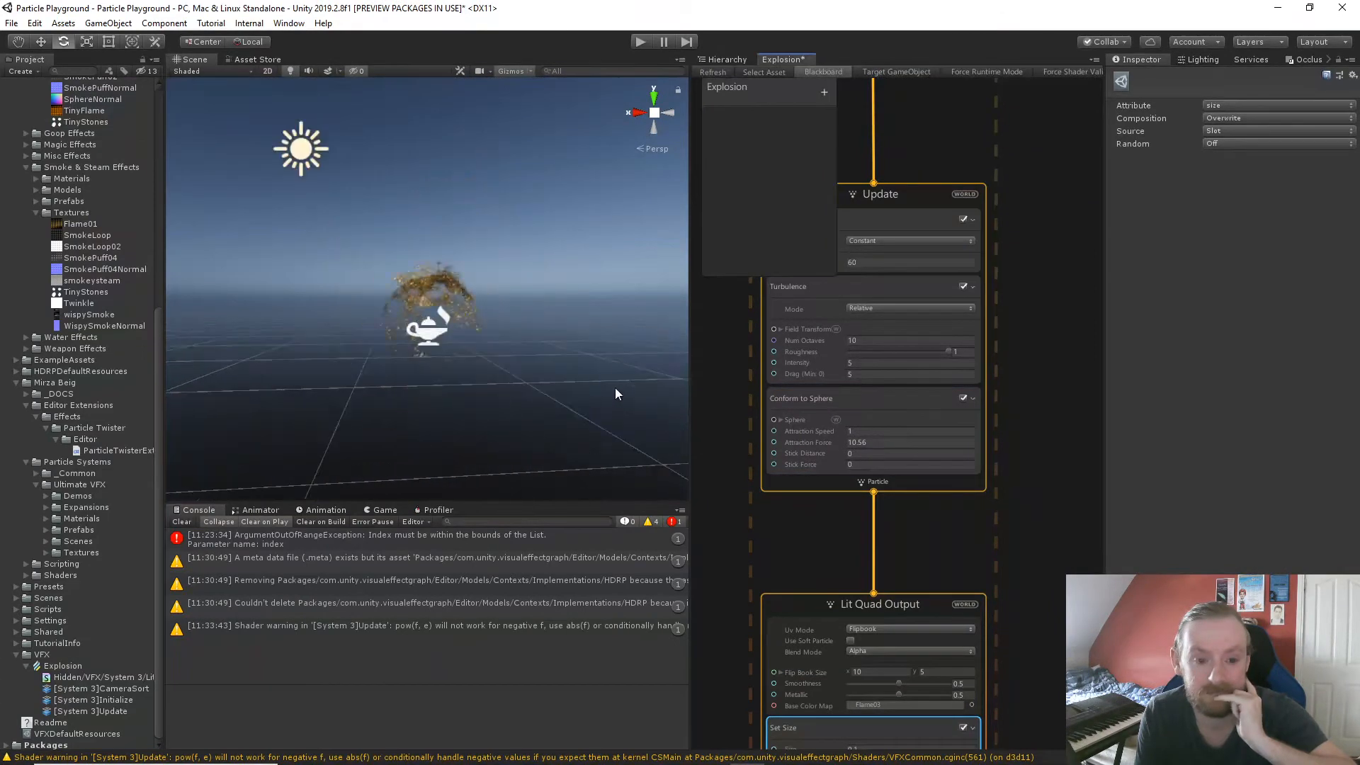
scroll(556, 401, "down", 5)
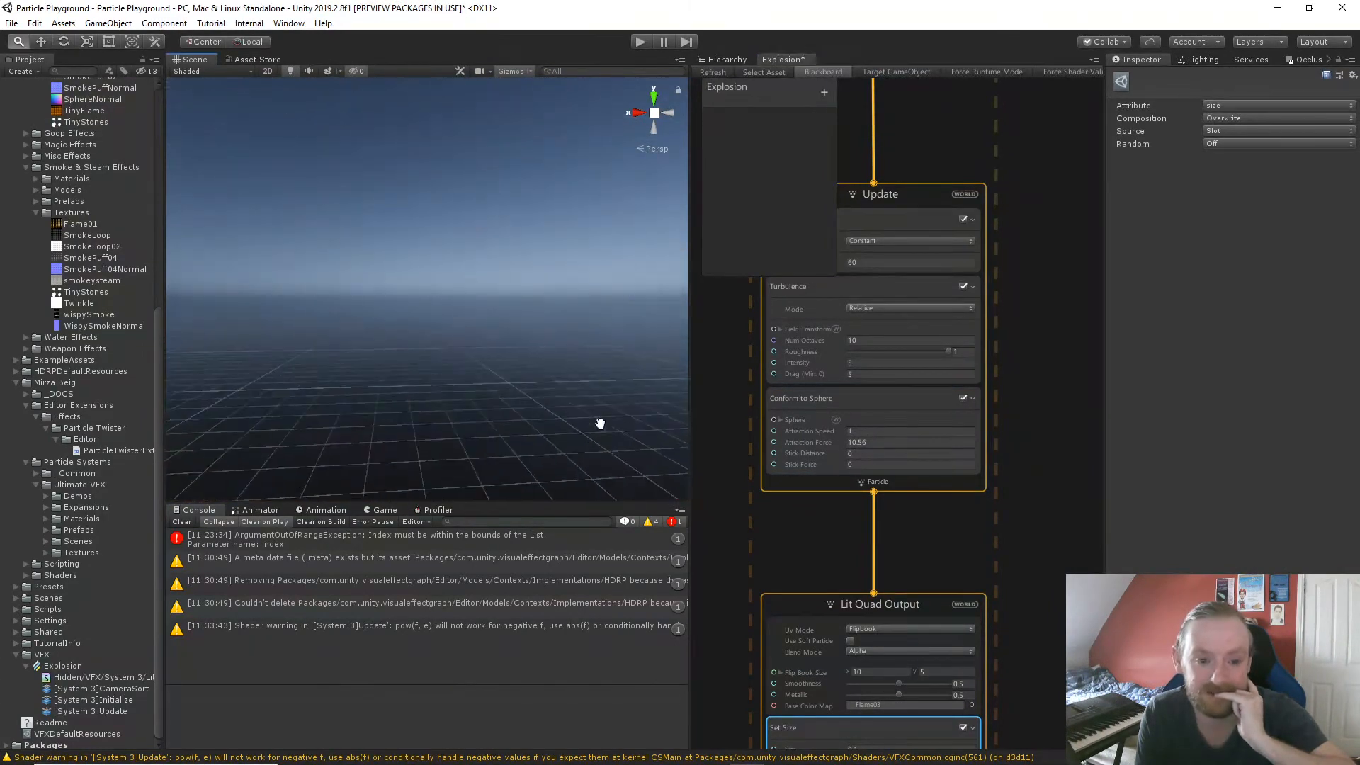
scroll(599, 424, "up", 6)
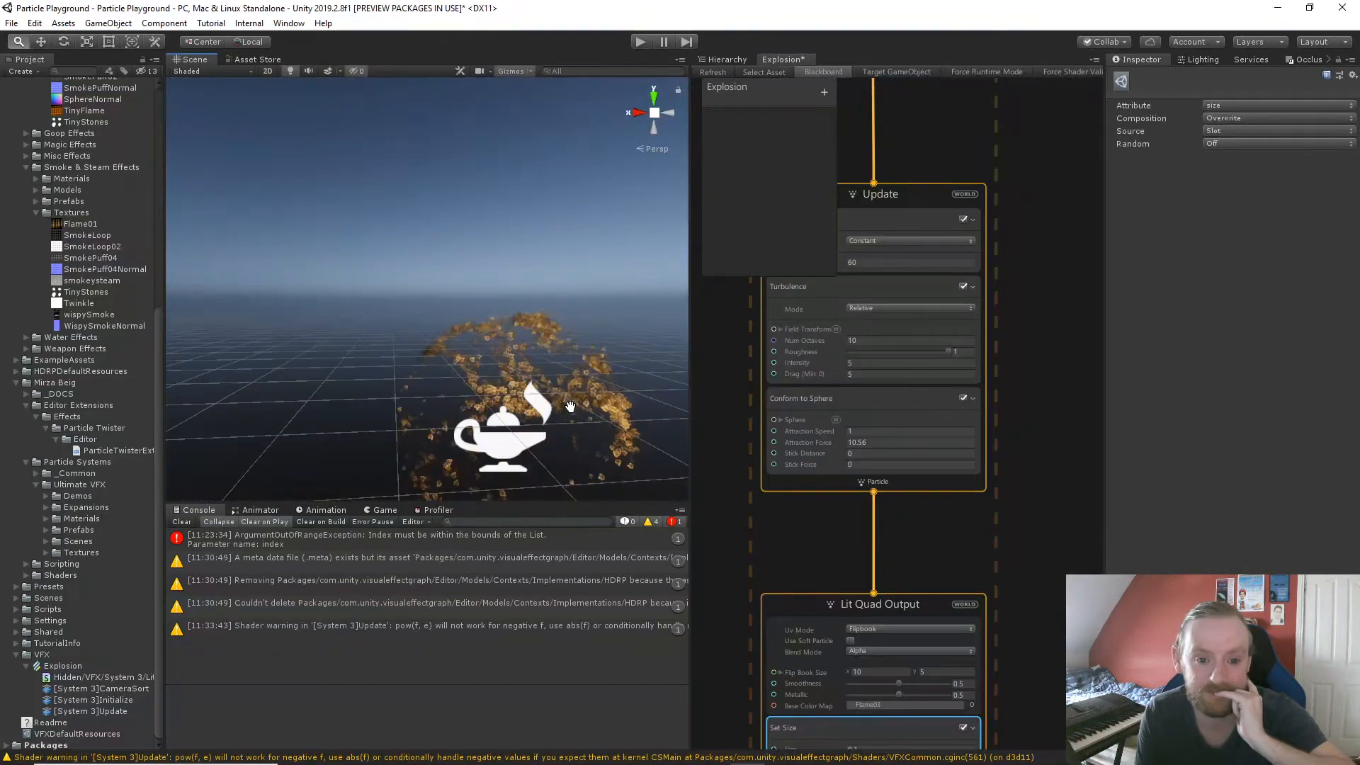
Disable the Conform to Sphere block in the Update context and check how the particles move without it.
left_click(963, 398)
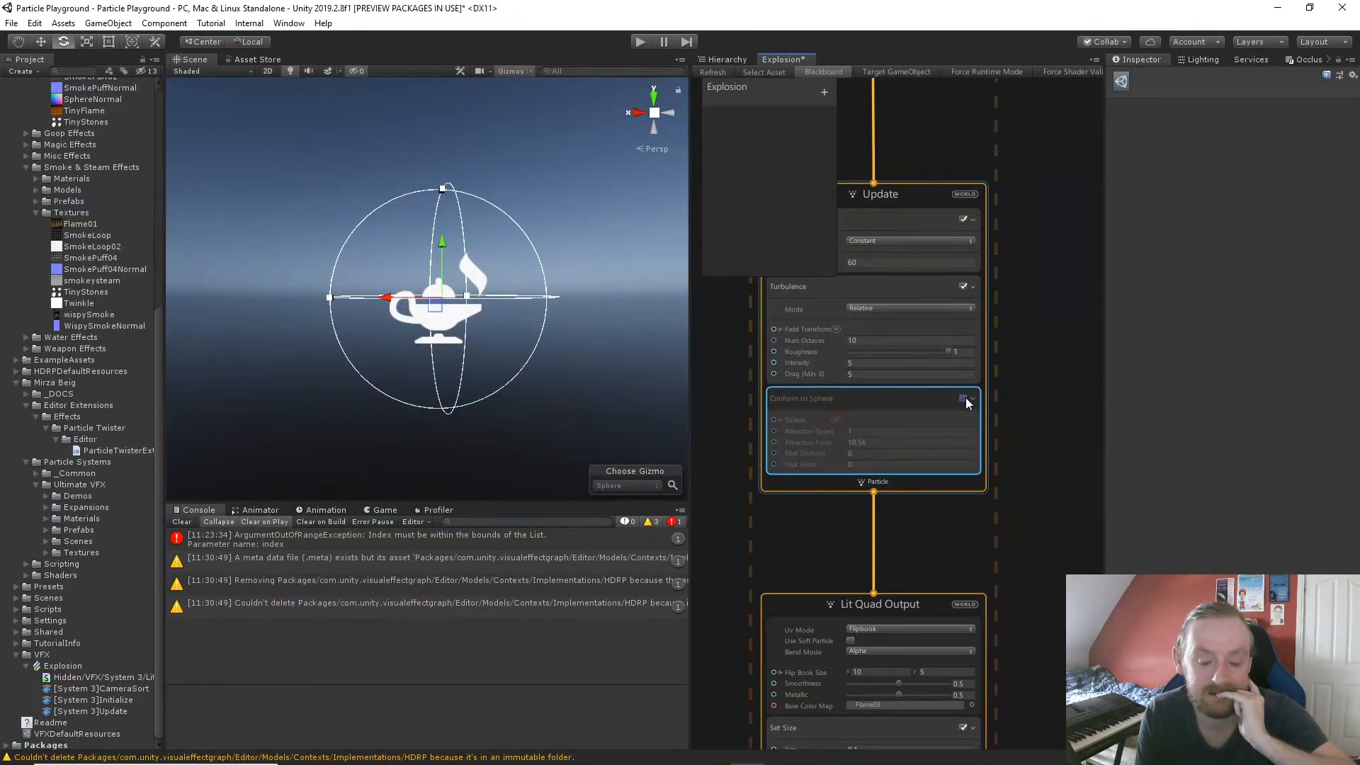
left_click(1029, 457)
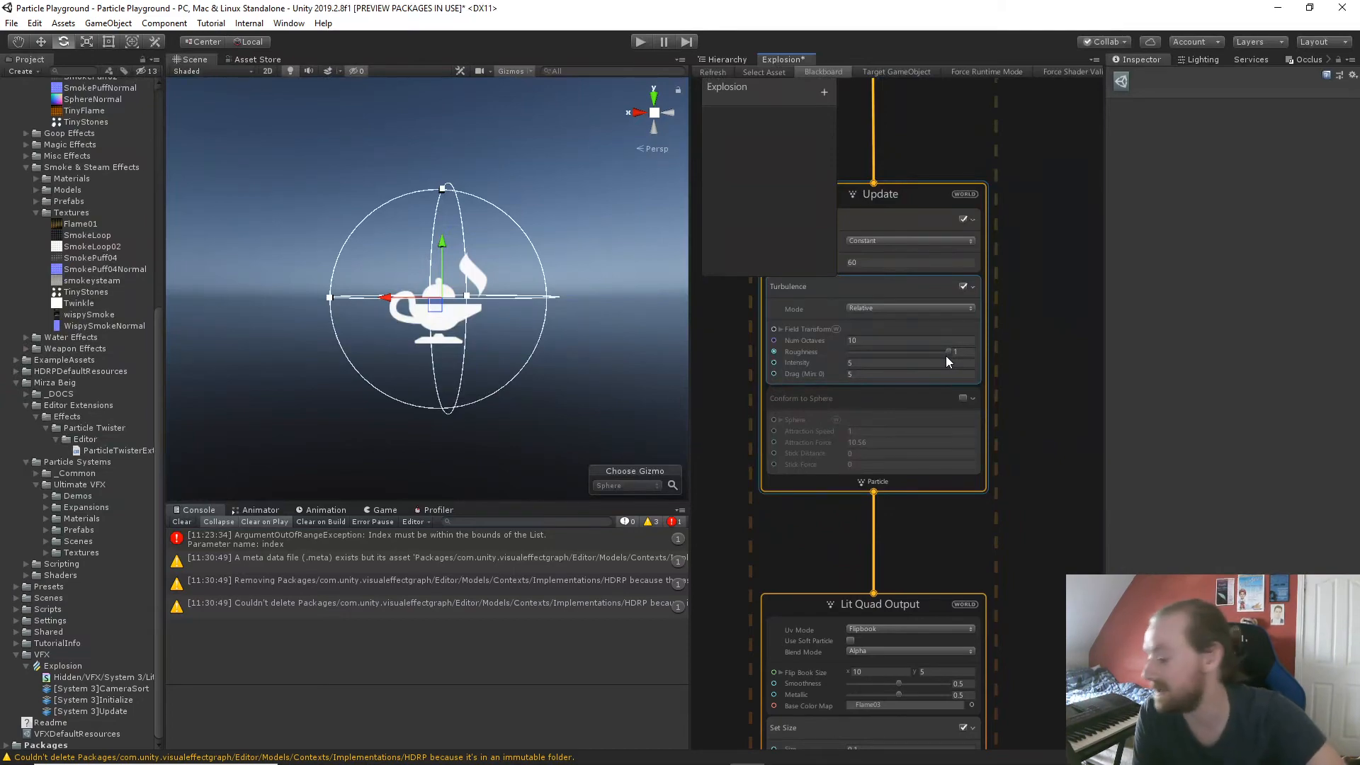
mouse_move(554, 275)
middle_mouse_down()
mouse_move(555, 298)
mouse_move(557, 285)
middle_mouse_up()
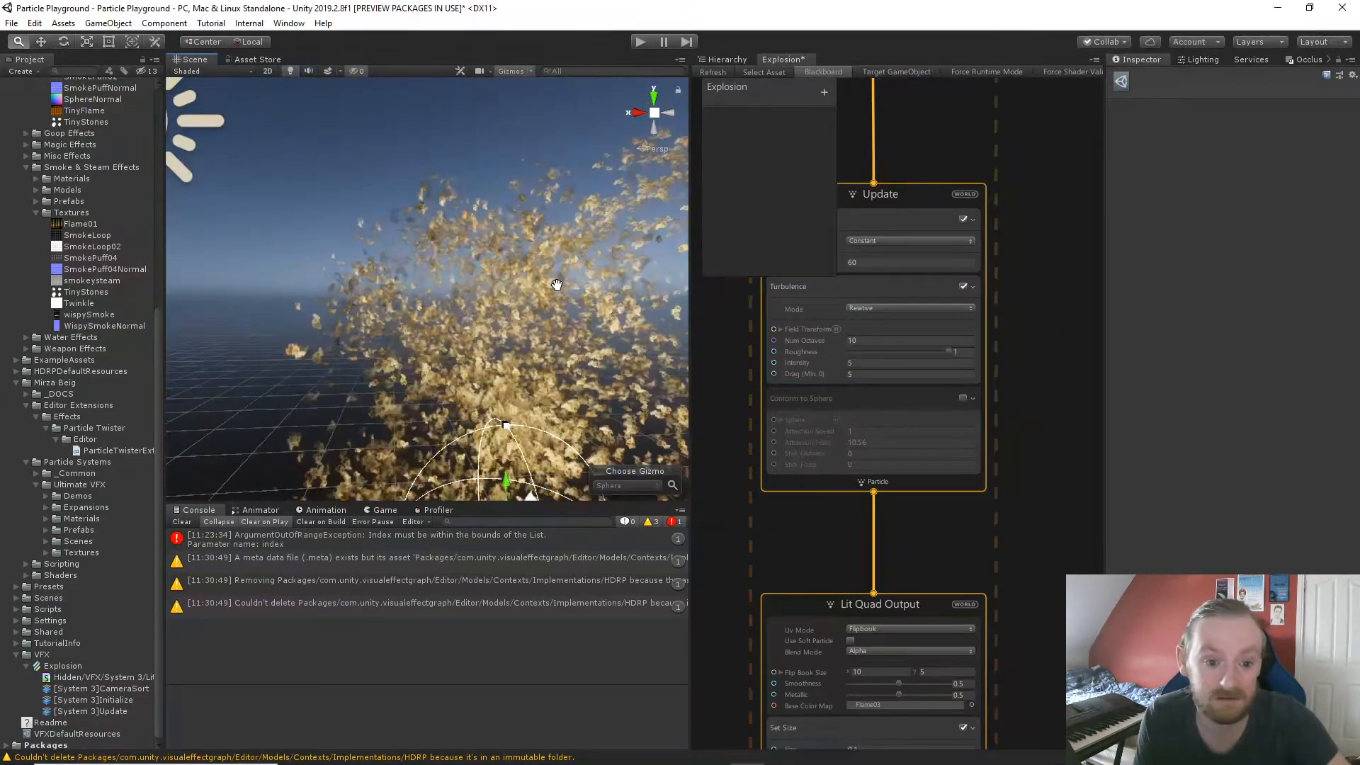
scroll(583, 312, "down", 5)
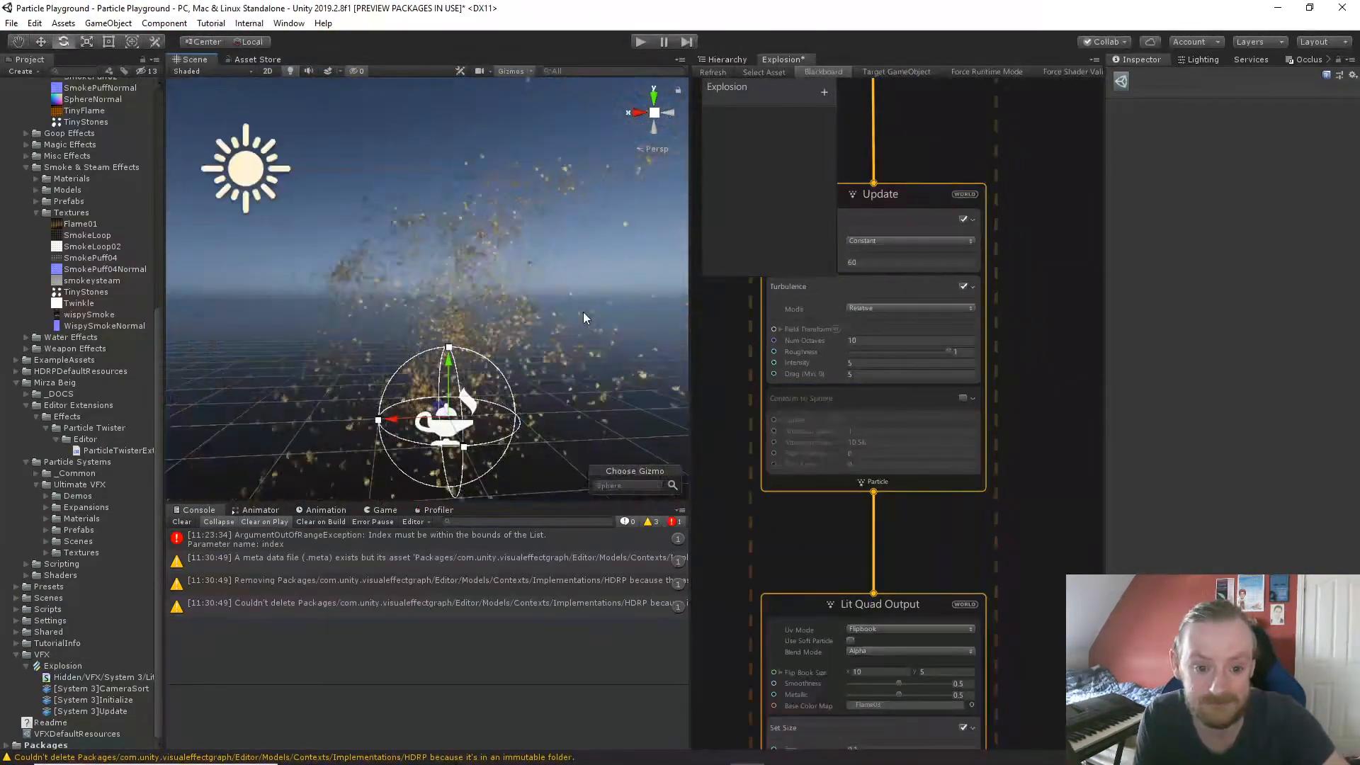
middle_click_drag(595, 353, 594, 347)
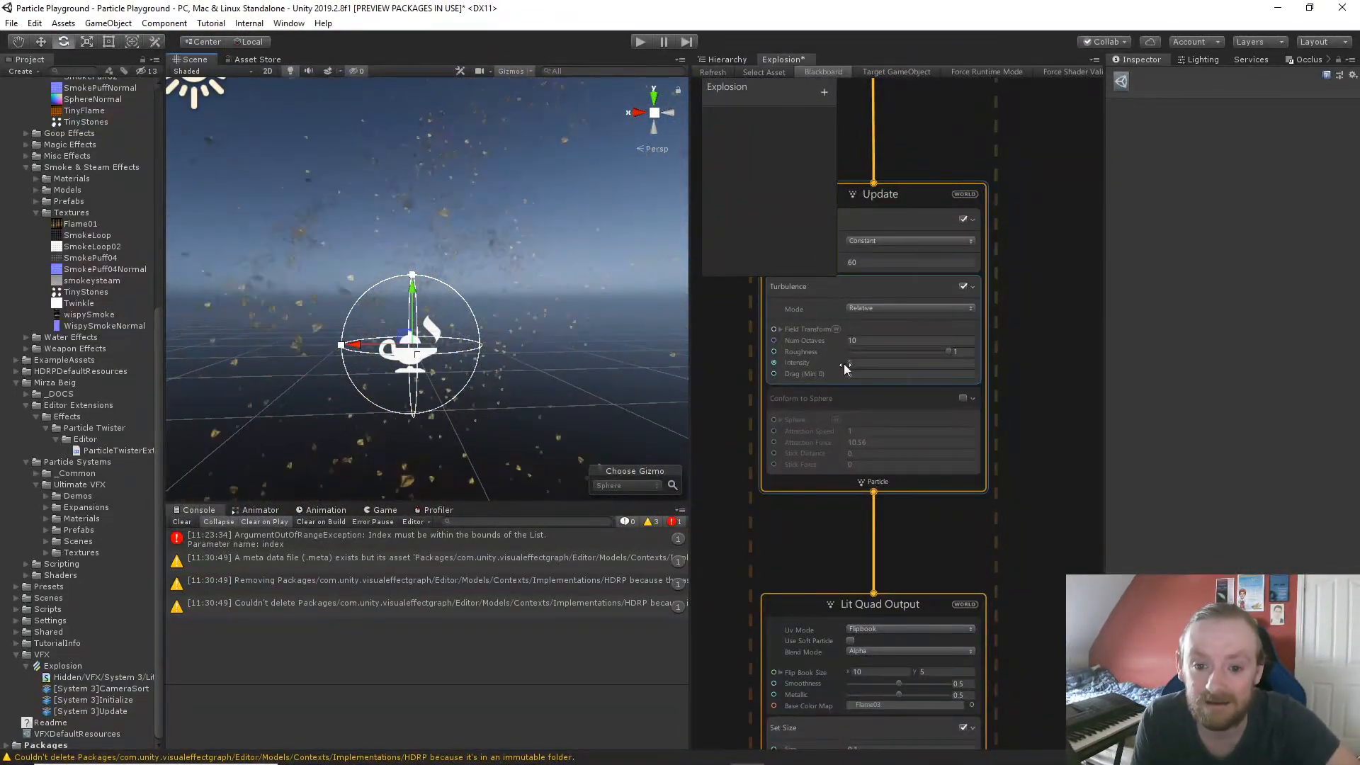
Reduce the Turbulence intensity to 0.87 and its drag to 0.58, and check the particle spread in the scene.
left_click_drag(844, 363, 804, 369)
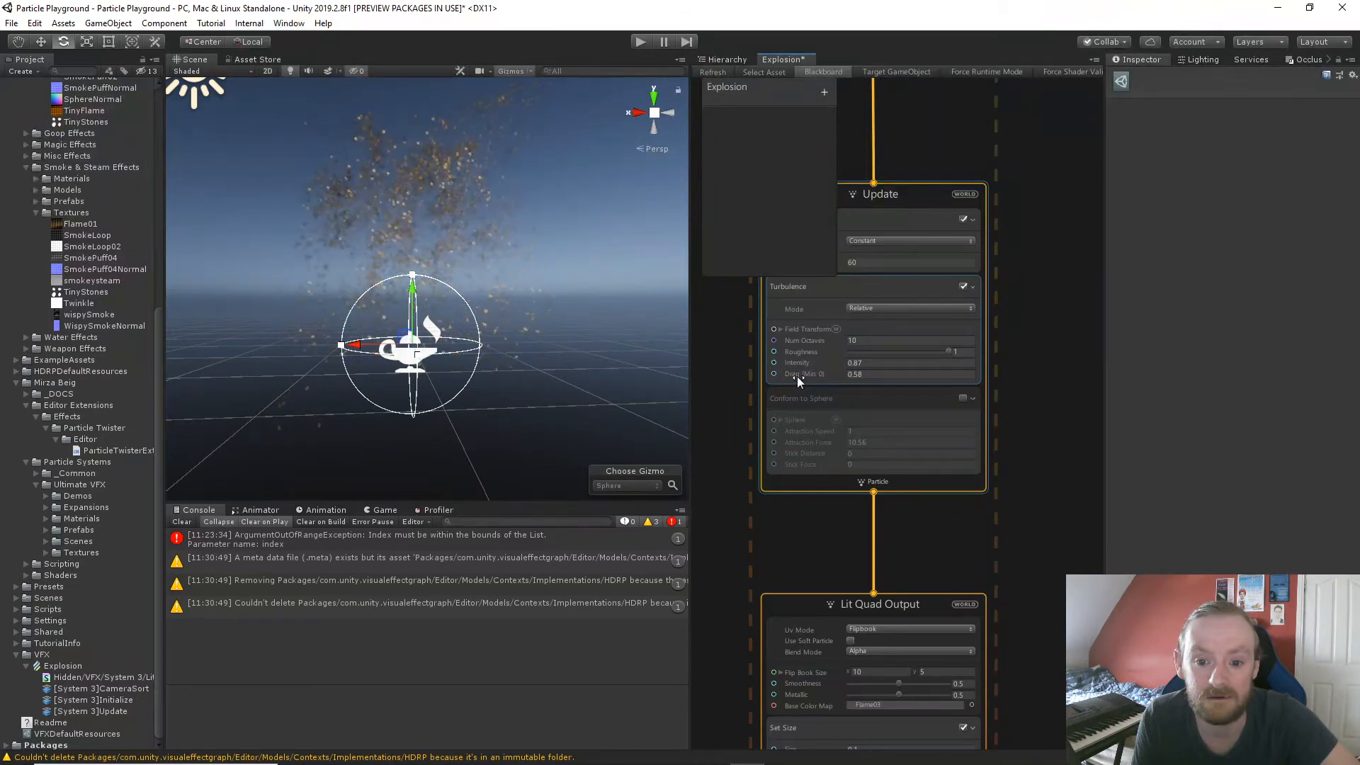
scroll(564, 317, "up", 3)
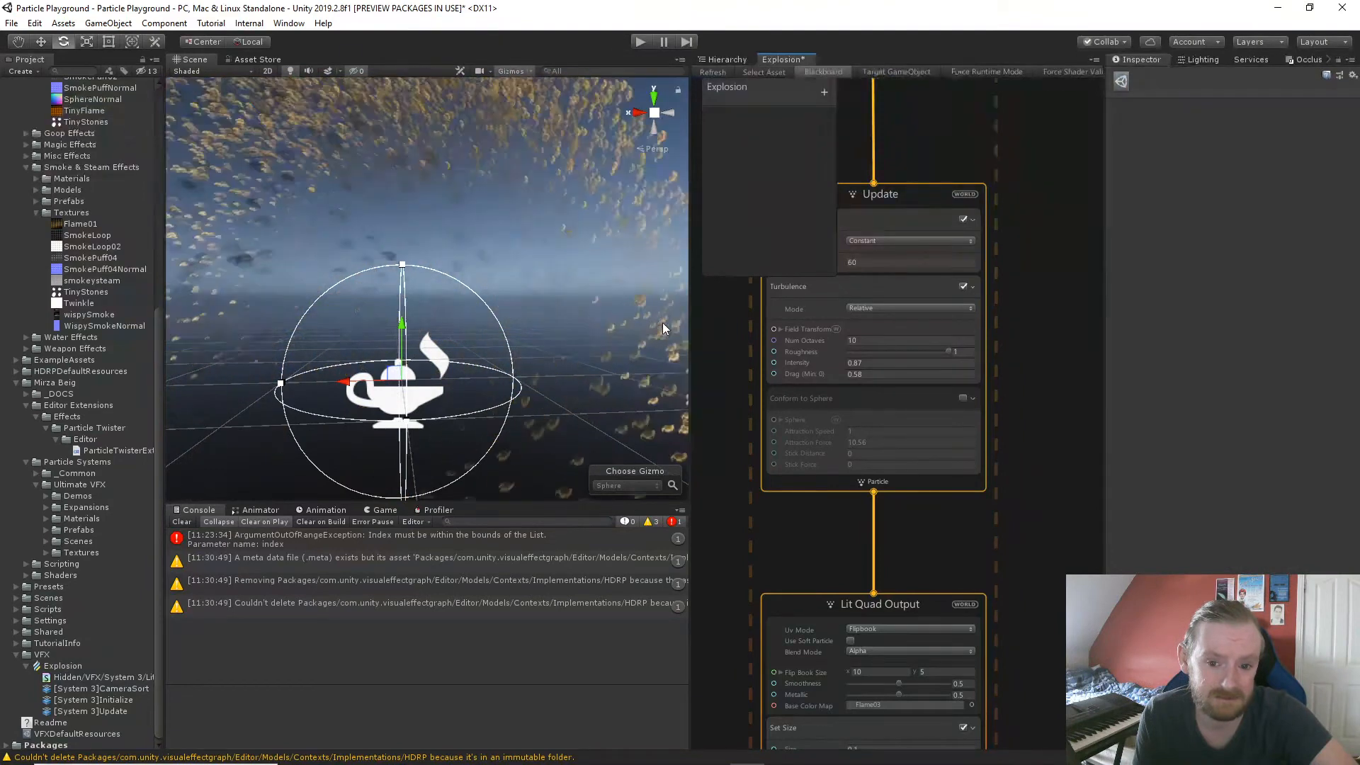
scroll(532, 293, "down", 5)
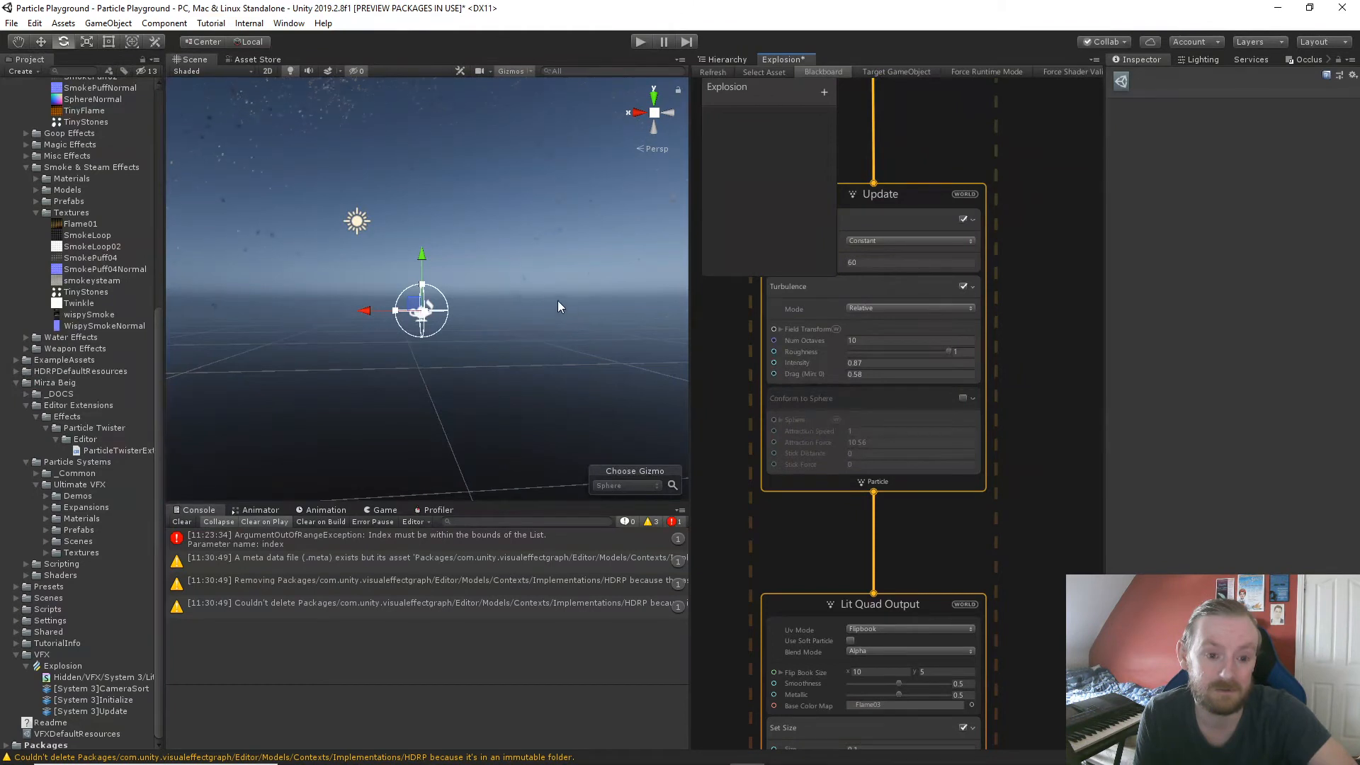
scroll(538, 296, "down", 3)
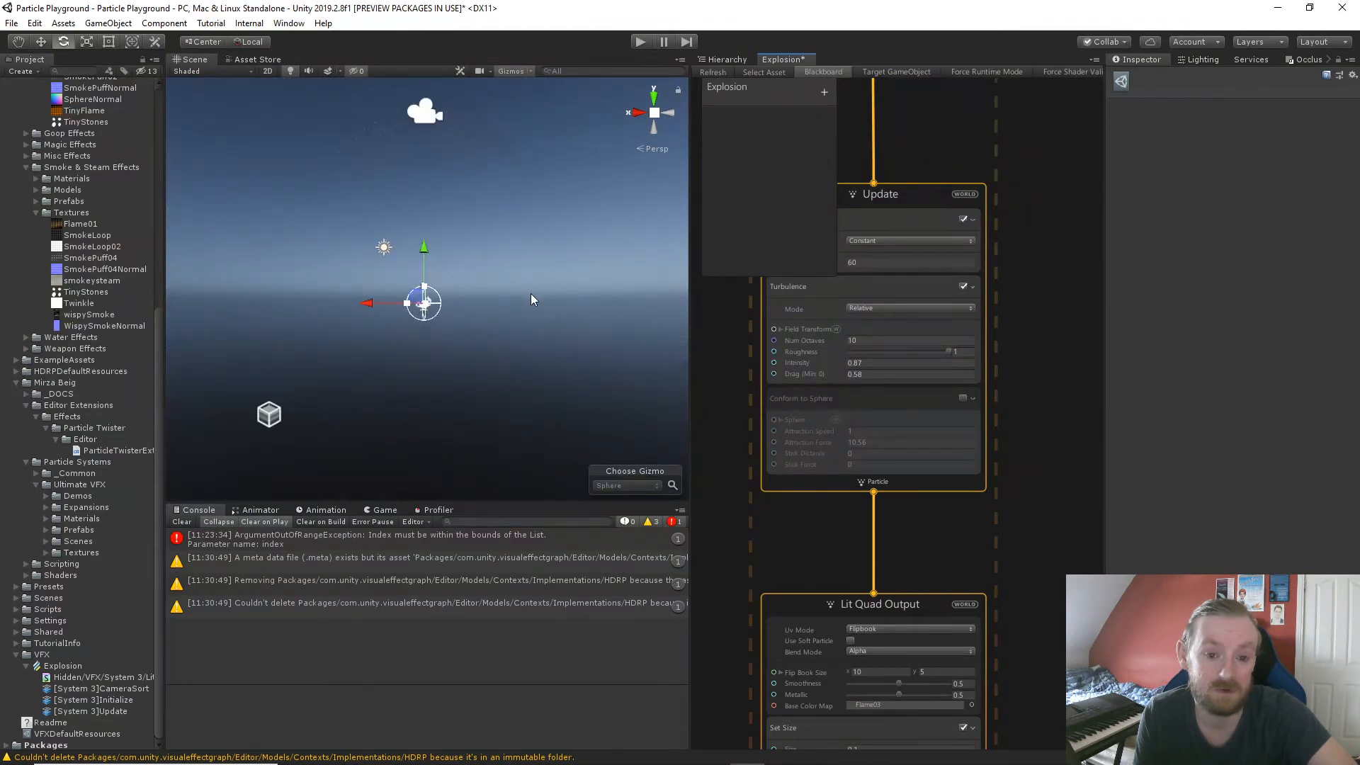
scroll(530, 294, "up", 3)
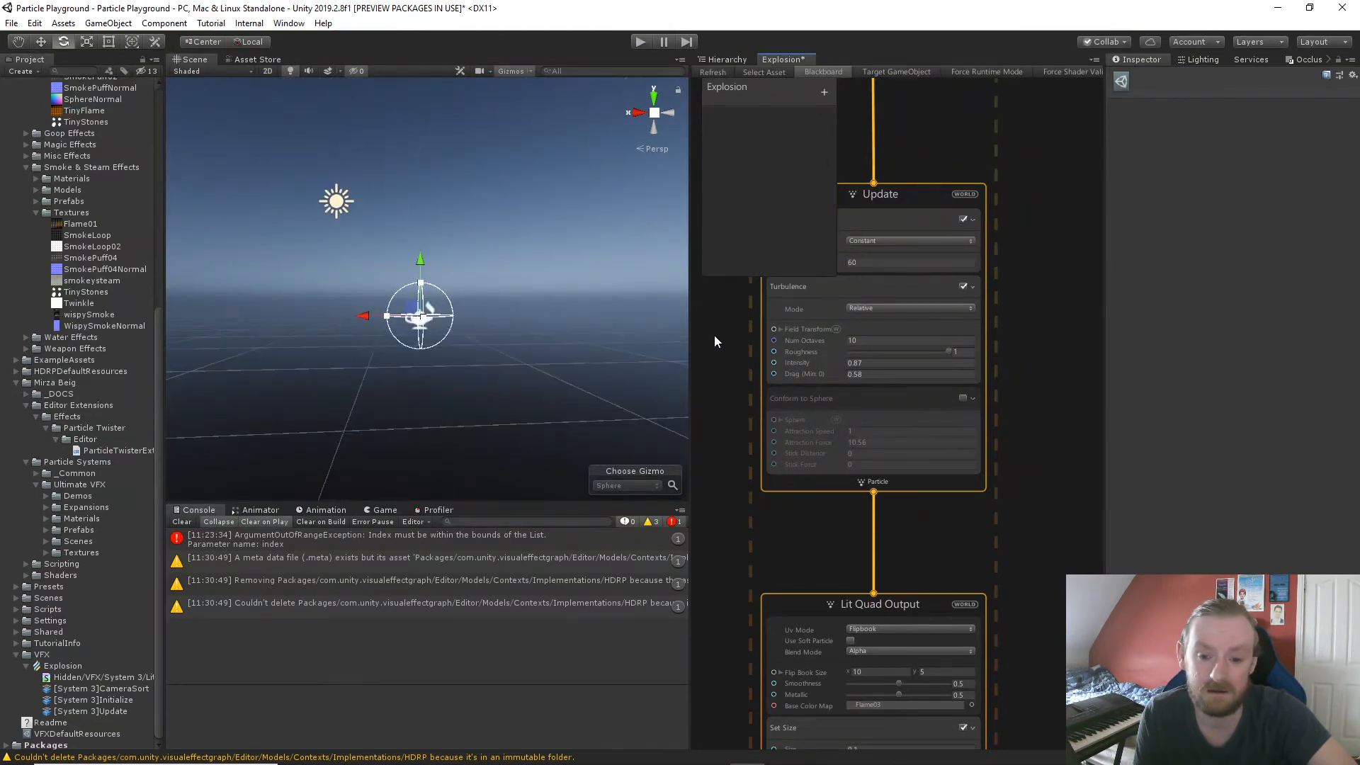
Lower the speed of the Add Velocity (Spherical) block in the Initialize context to 0.81.
middle_click_drag(715, 336, 721, 472)
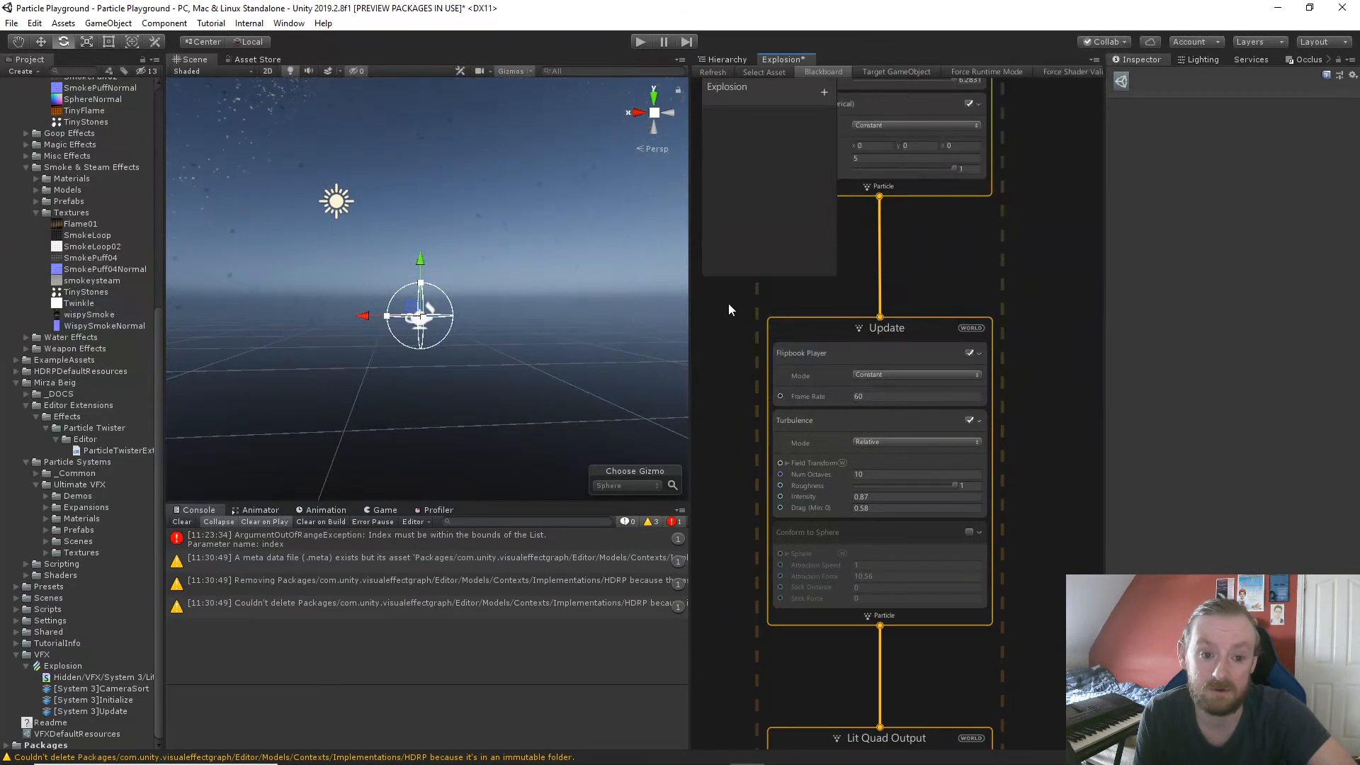
middle_click_drag(729, 310, 748, 523)
middle_click_drag(717, 444, 734, 489)
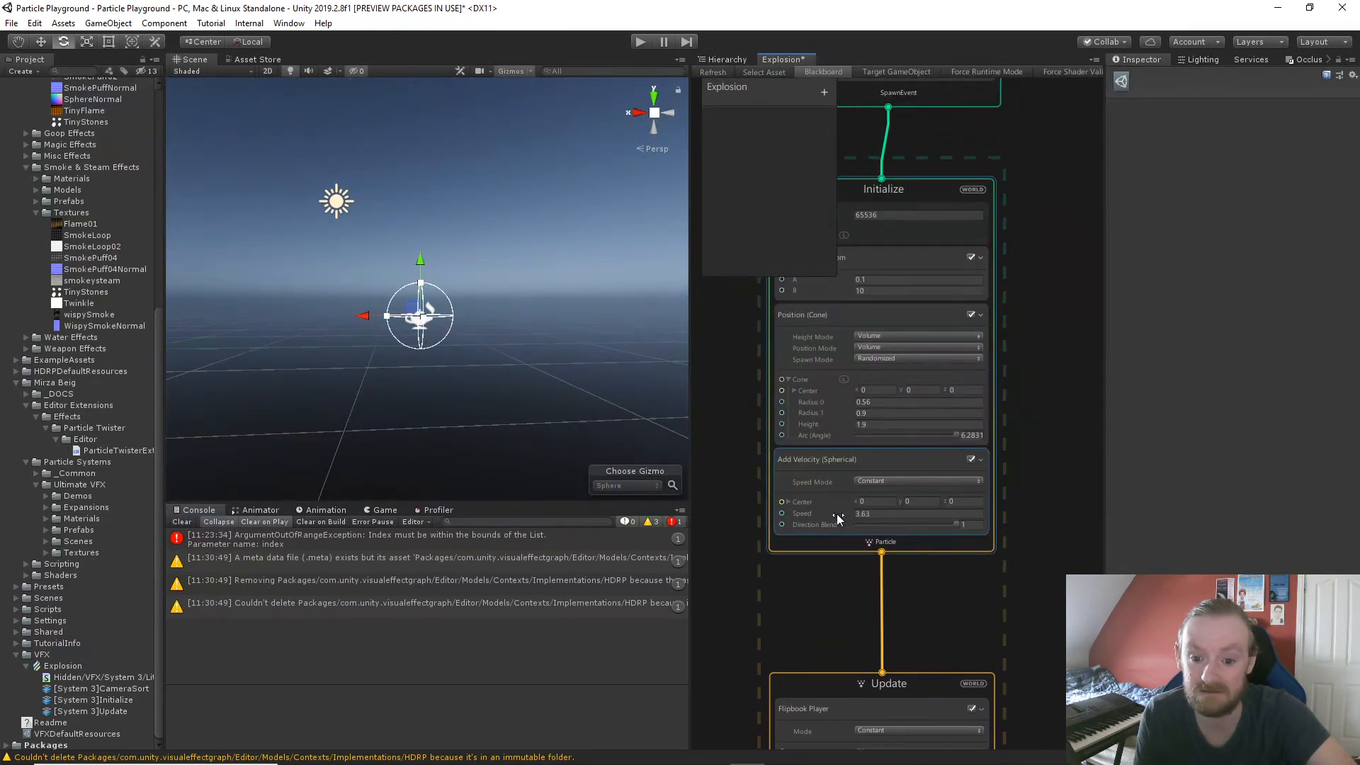
left_click_drag(819, 512, 810, 516)
Set the upper value B of the Set Lifetime Random block to 5 and check the particles in the scene.
middle_click_drag(740, 410, 729, 533)
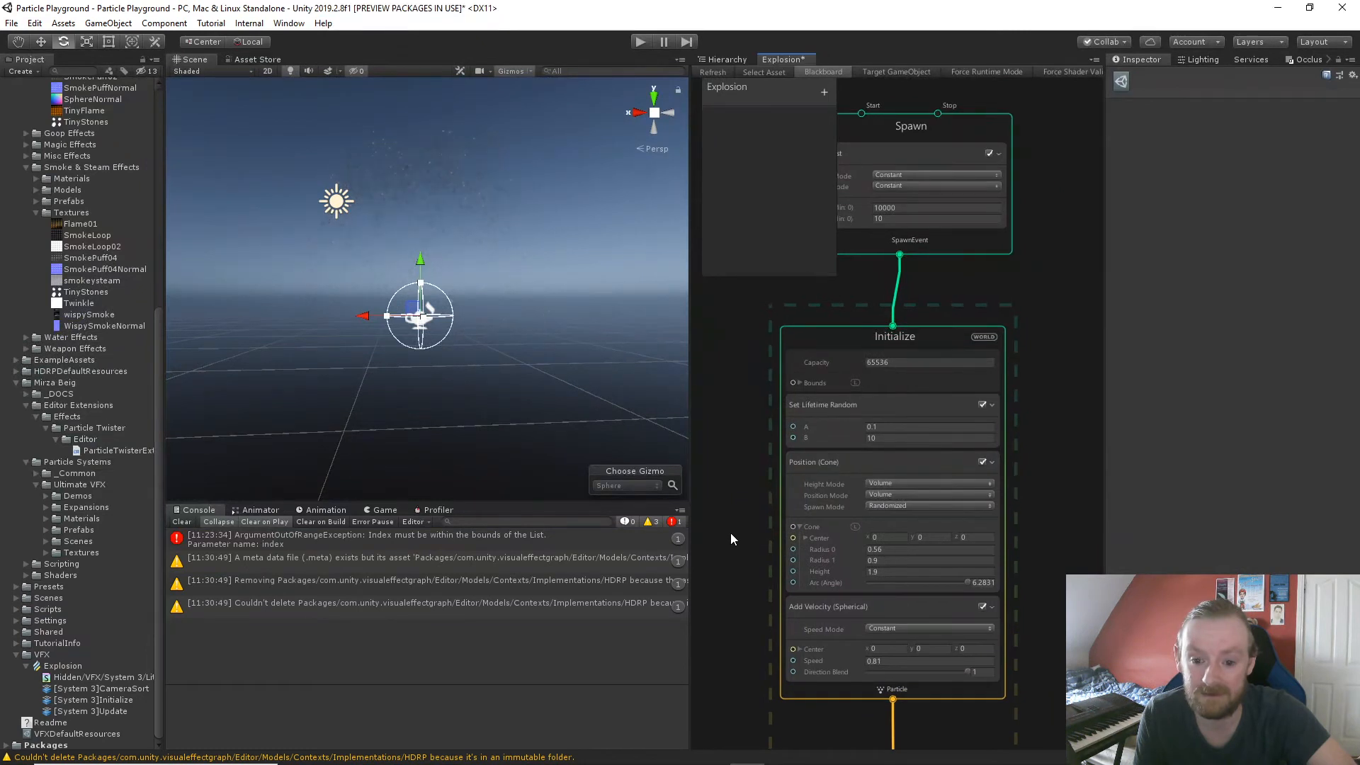
left_click(886, 438)
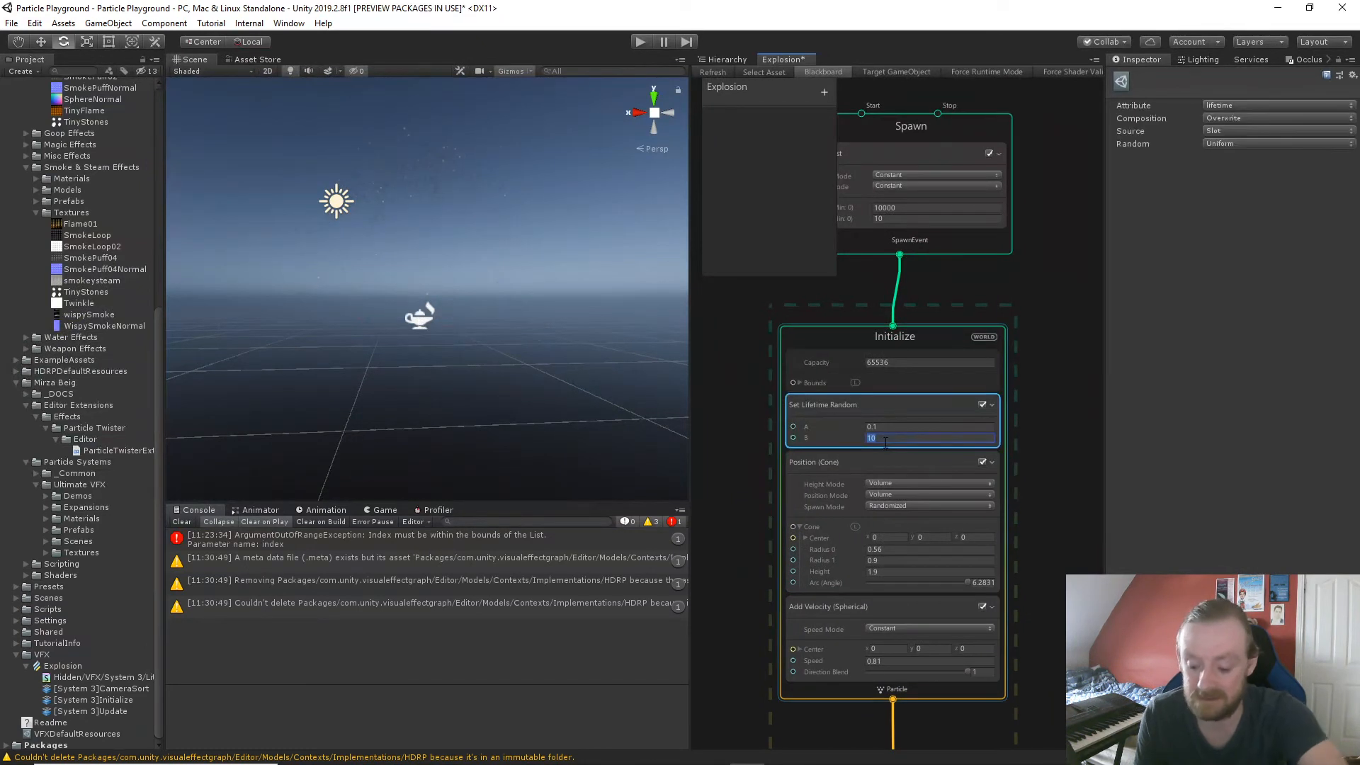
scroll(493, 358, "up", 4)
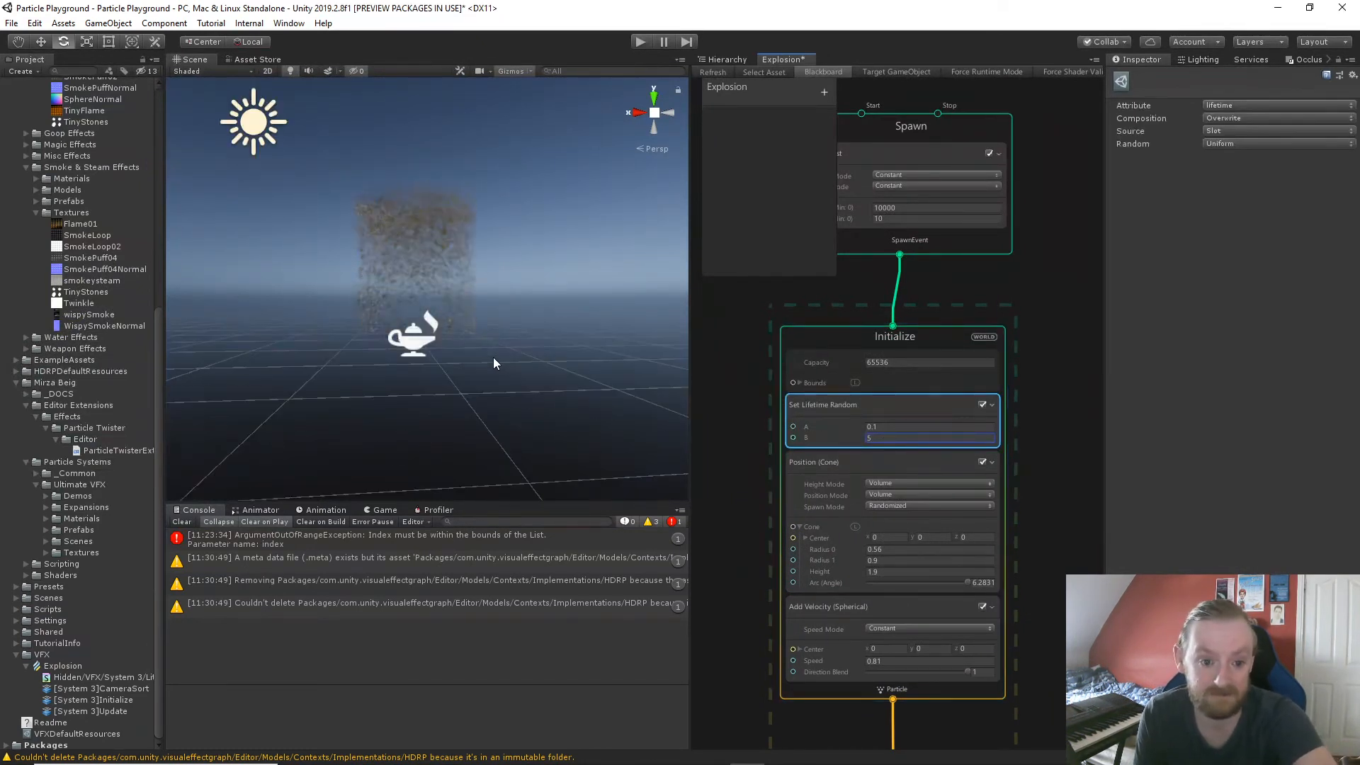
scroll(493, 357, "up", 3)
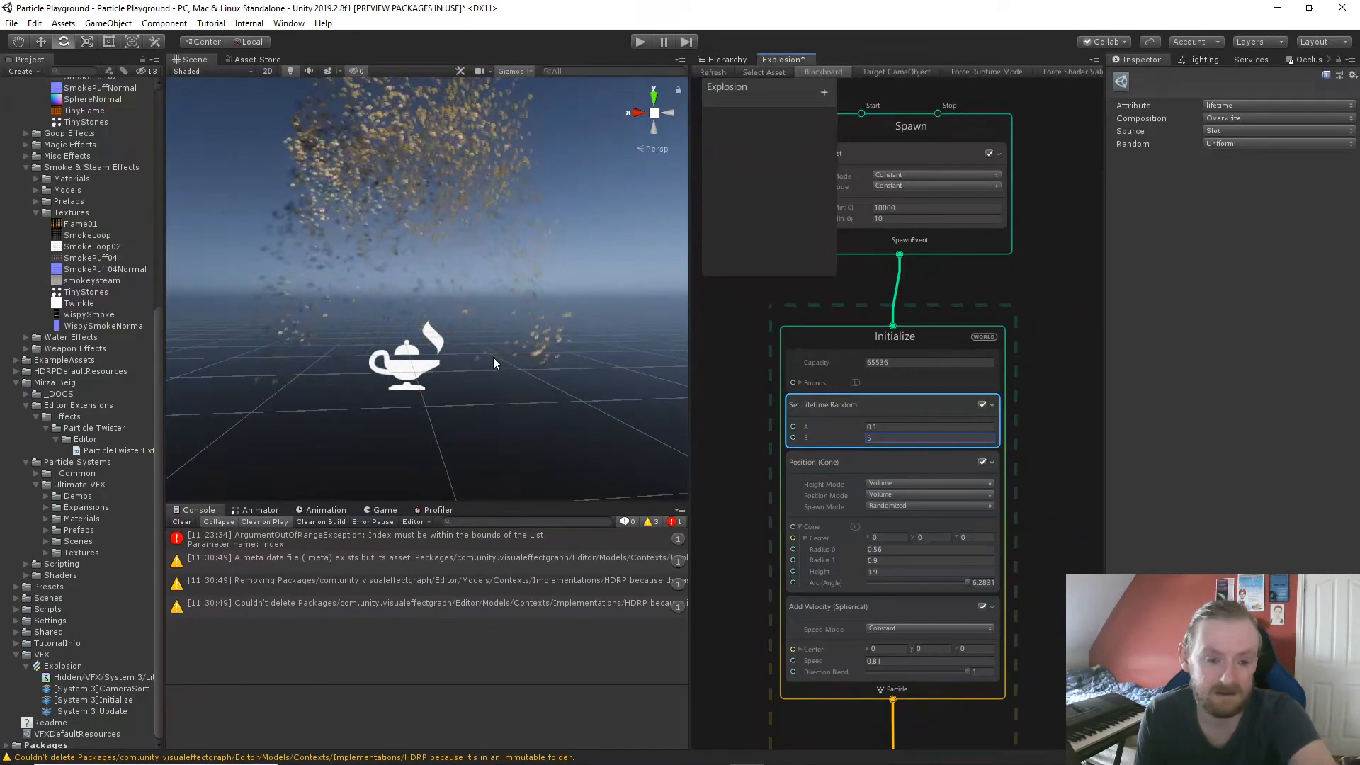
left_click(884, 439)
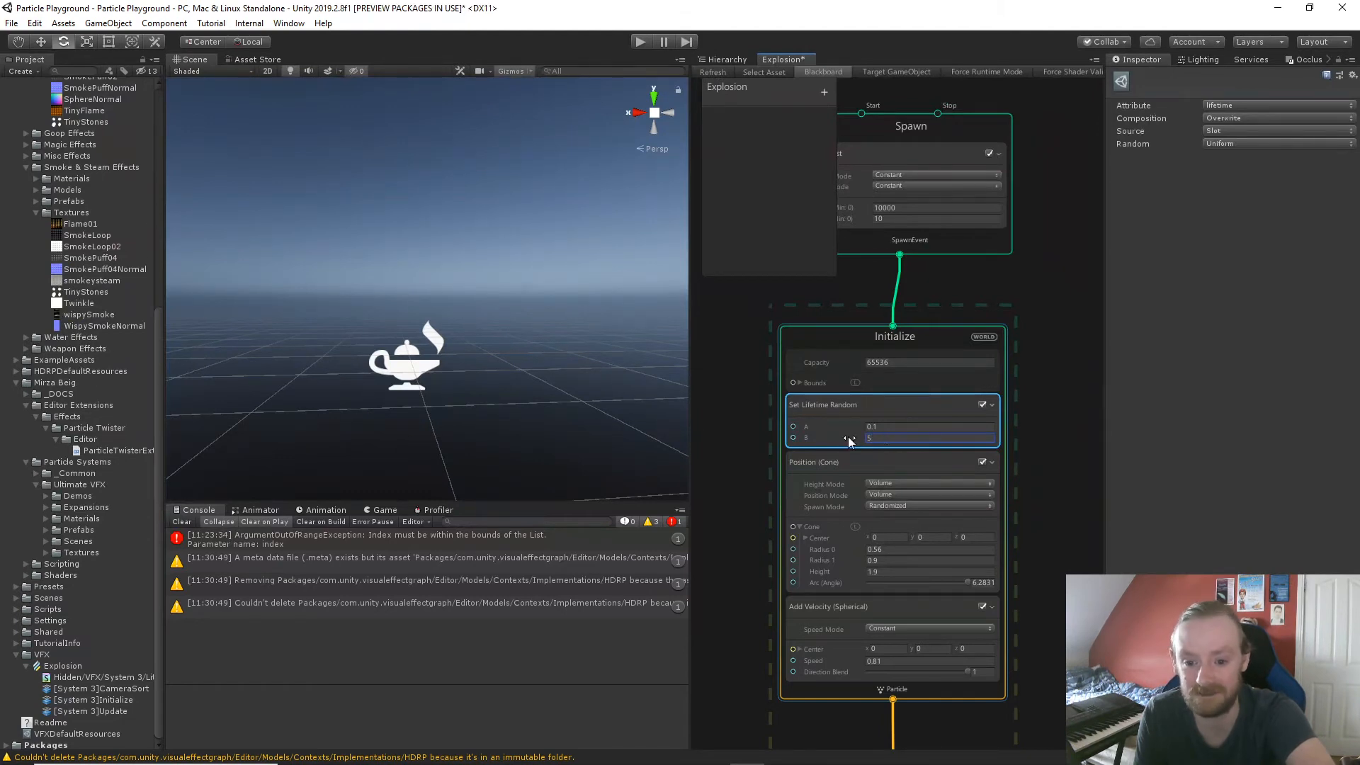
type("5")
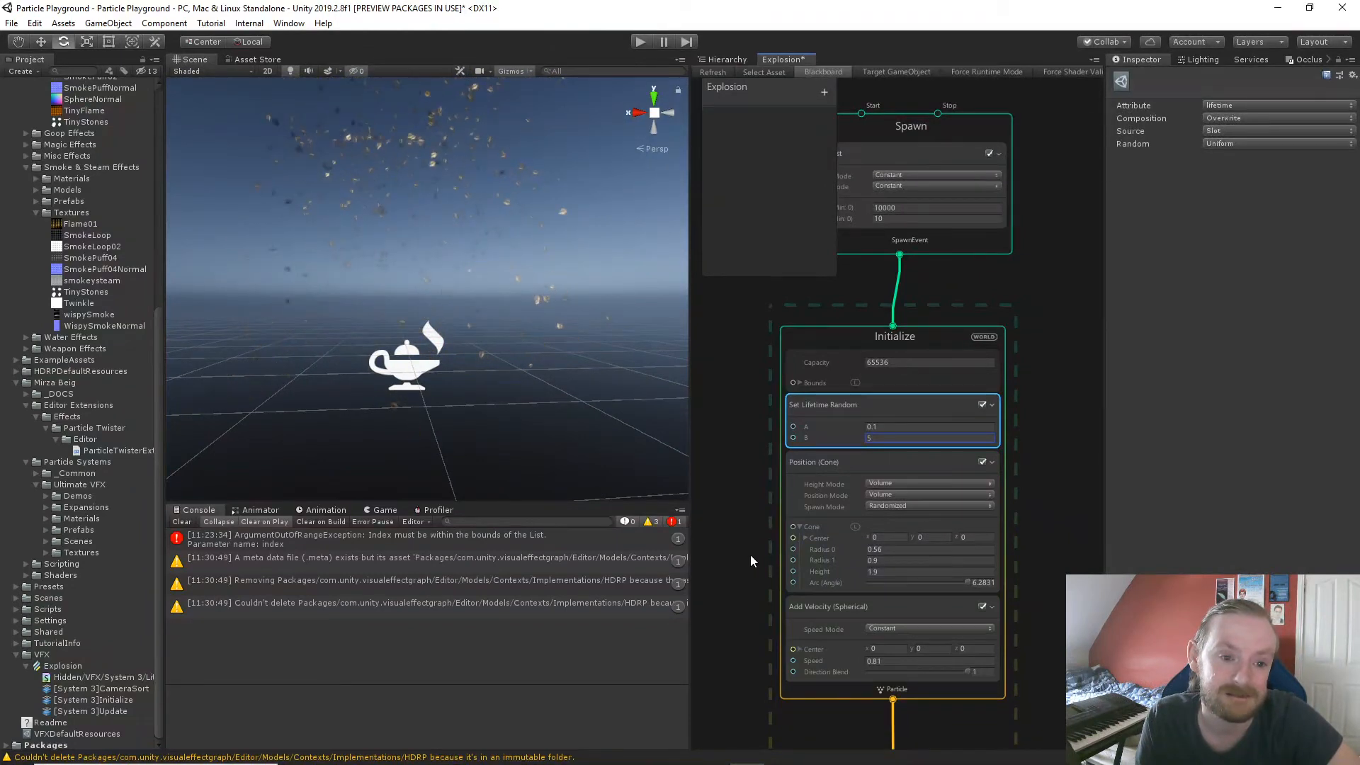
Set the Add Velocity (Spherical) speed to 0.1 and its direction blend to 0.5.
middle_click_drag(748, 605, 764, 487)
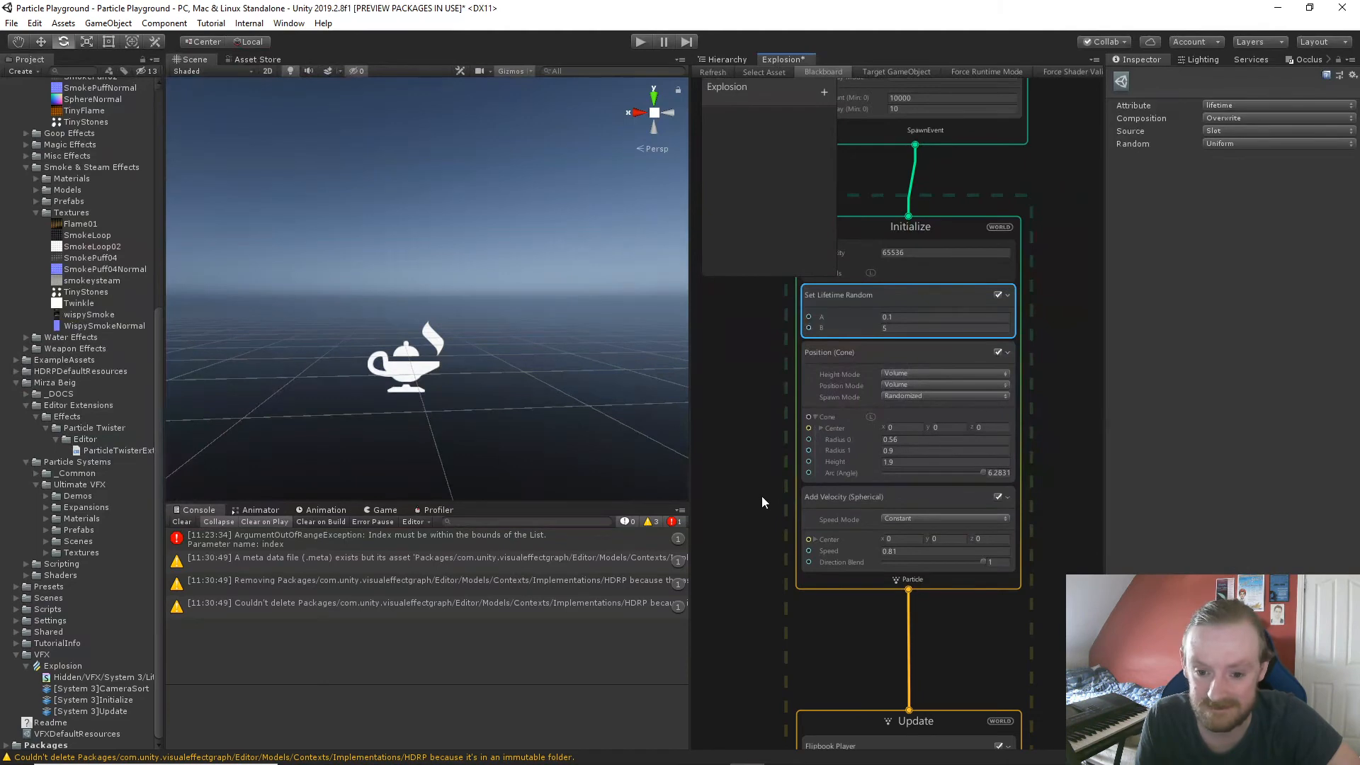
middle_click_drag(746, 464, 743, 636)
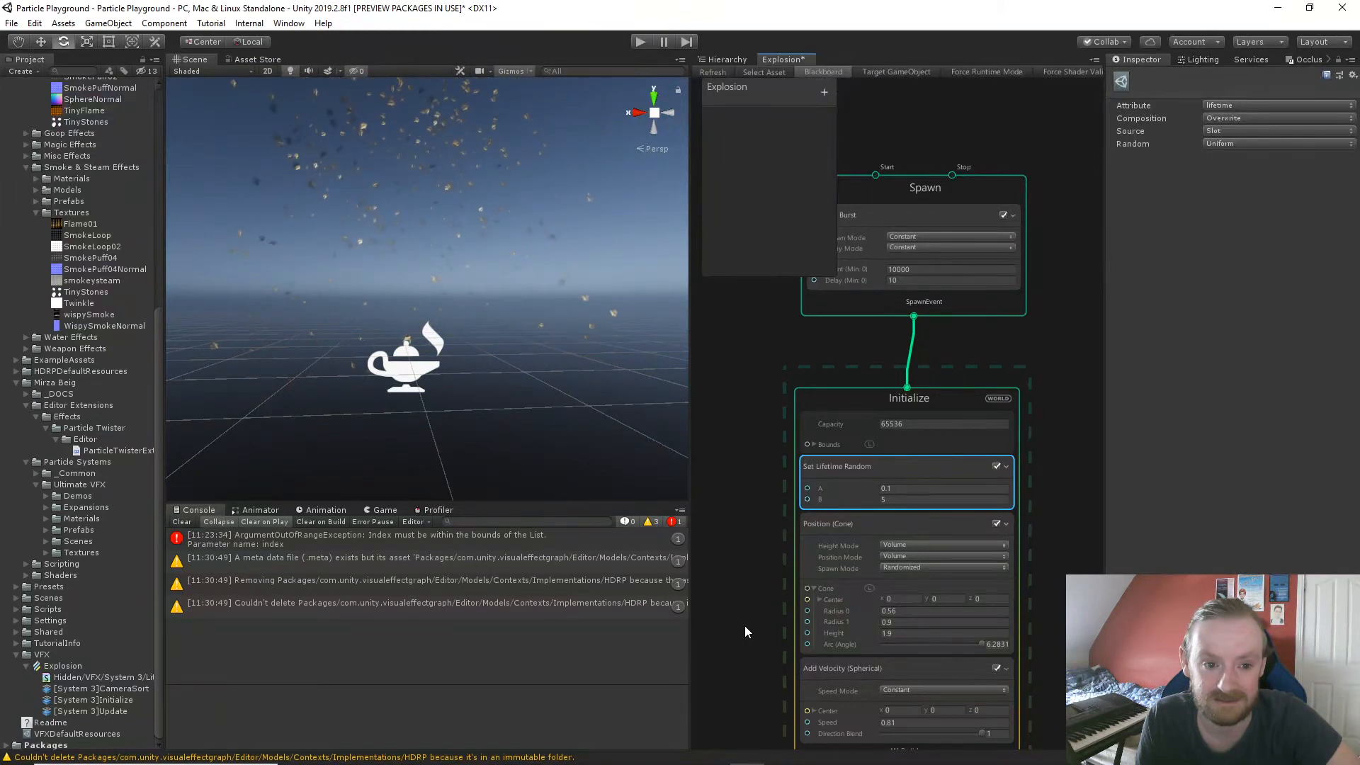
middle_click_drag(746, 627, 755, 521)
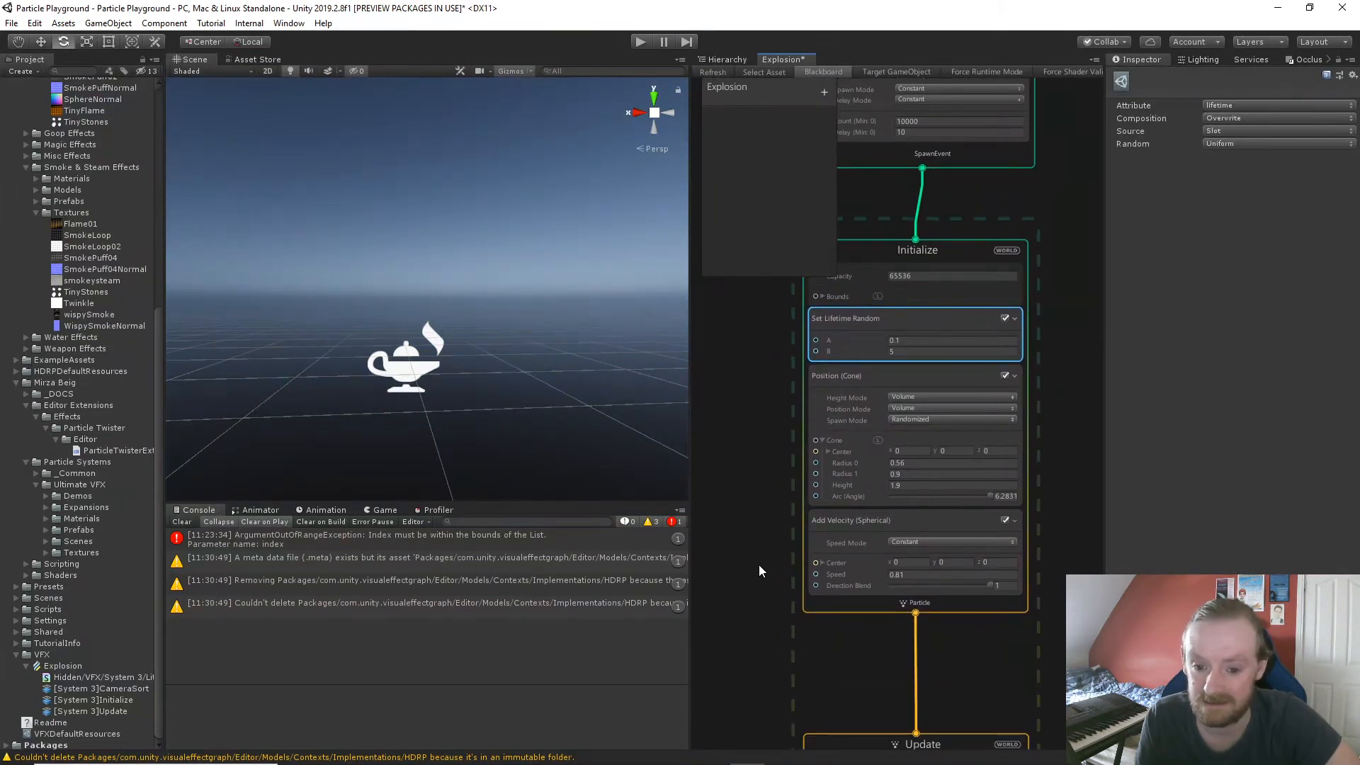
middle_click_drag(759, 571, 759, 544)
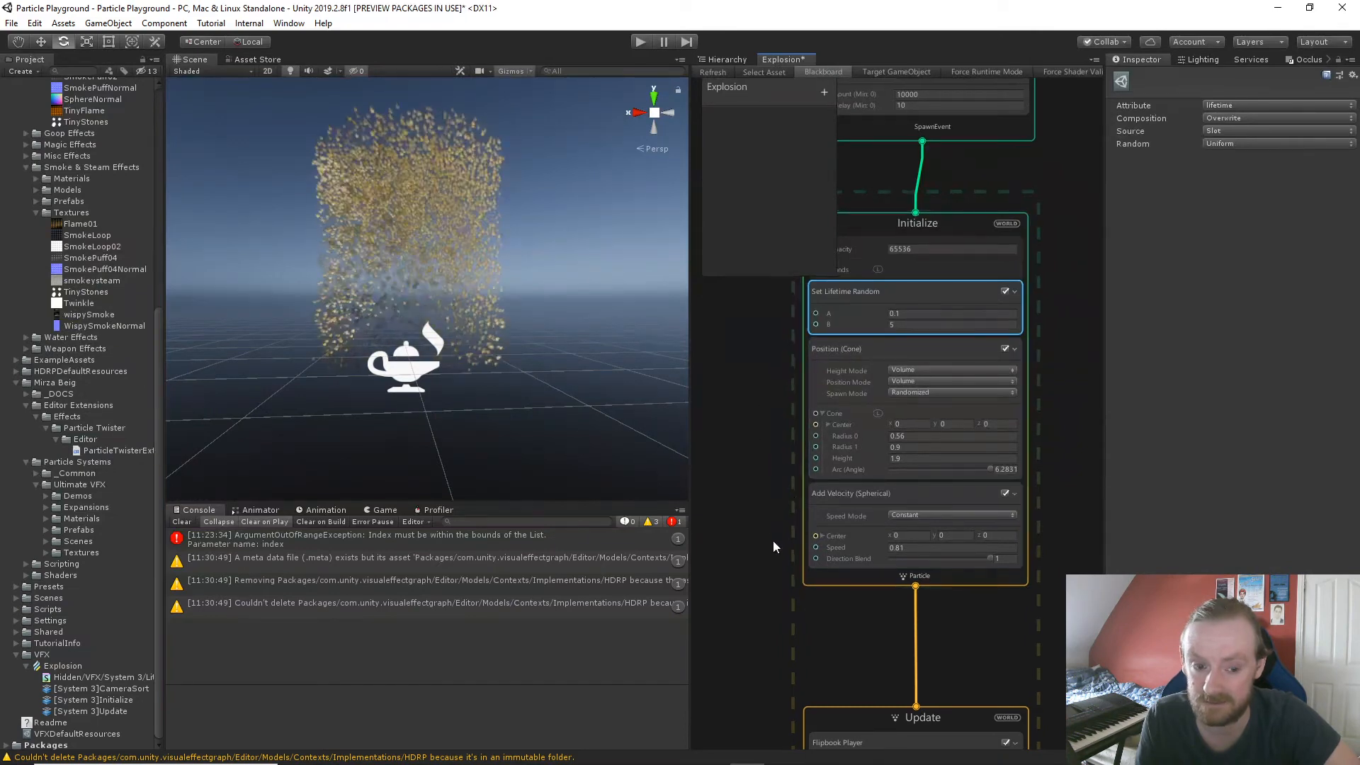
middle_click_drag(772, 541, 775, 486)
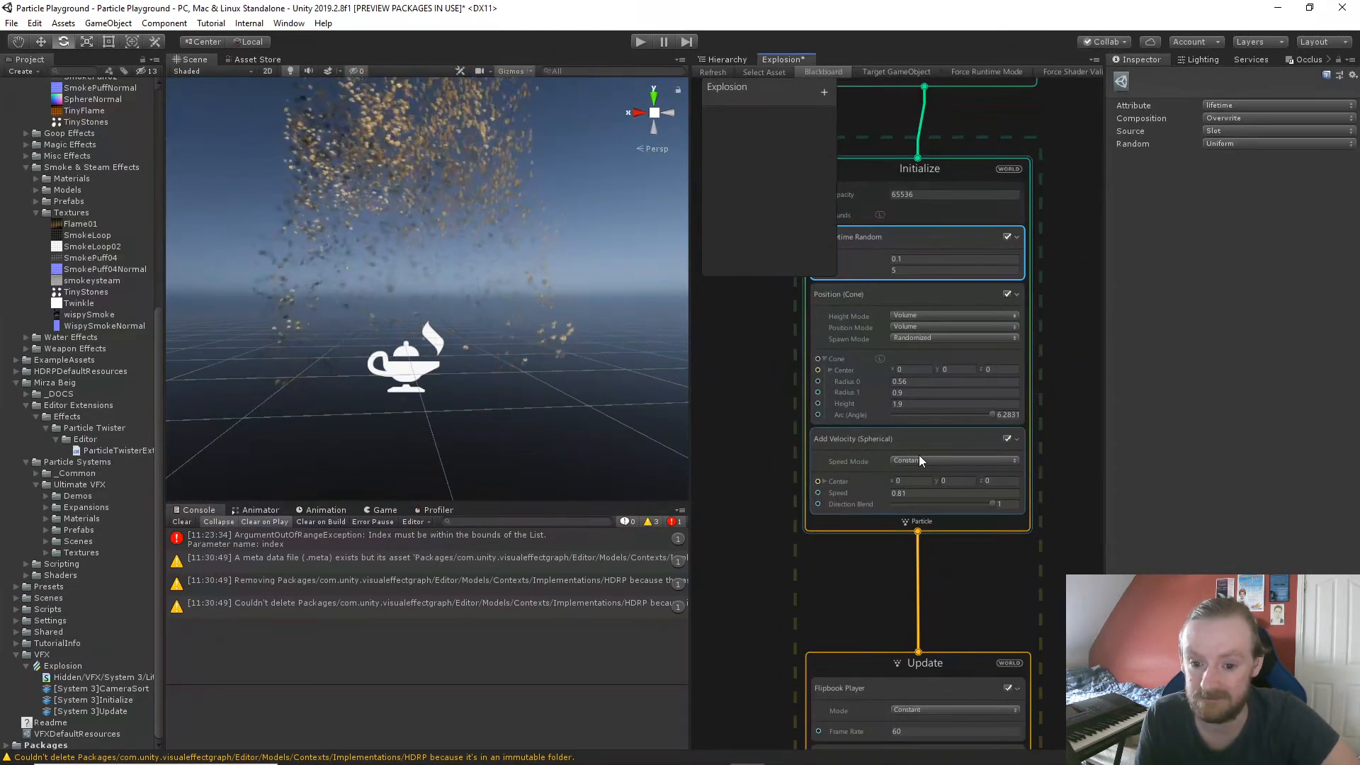
left_click(914, 494)
left_click(914, 494)
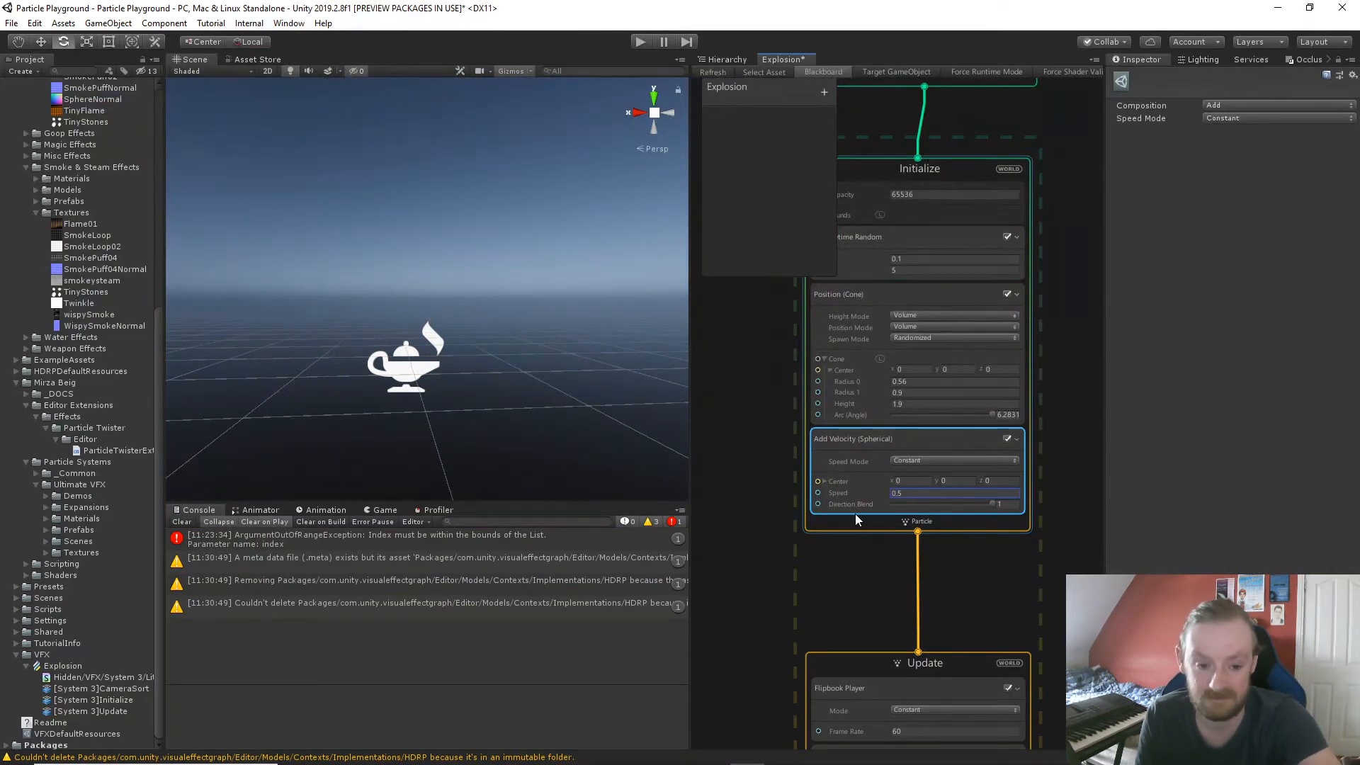
type("0.5")
left_click(1006, 503)
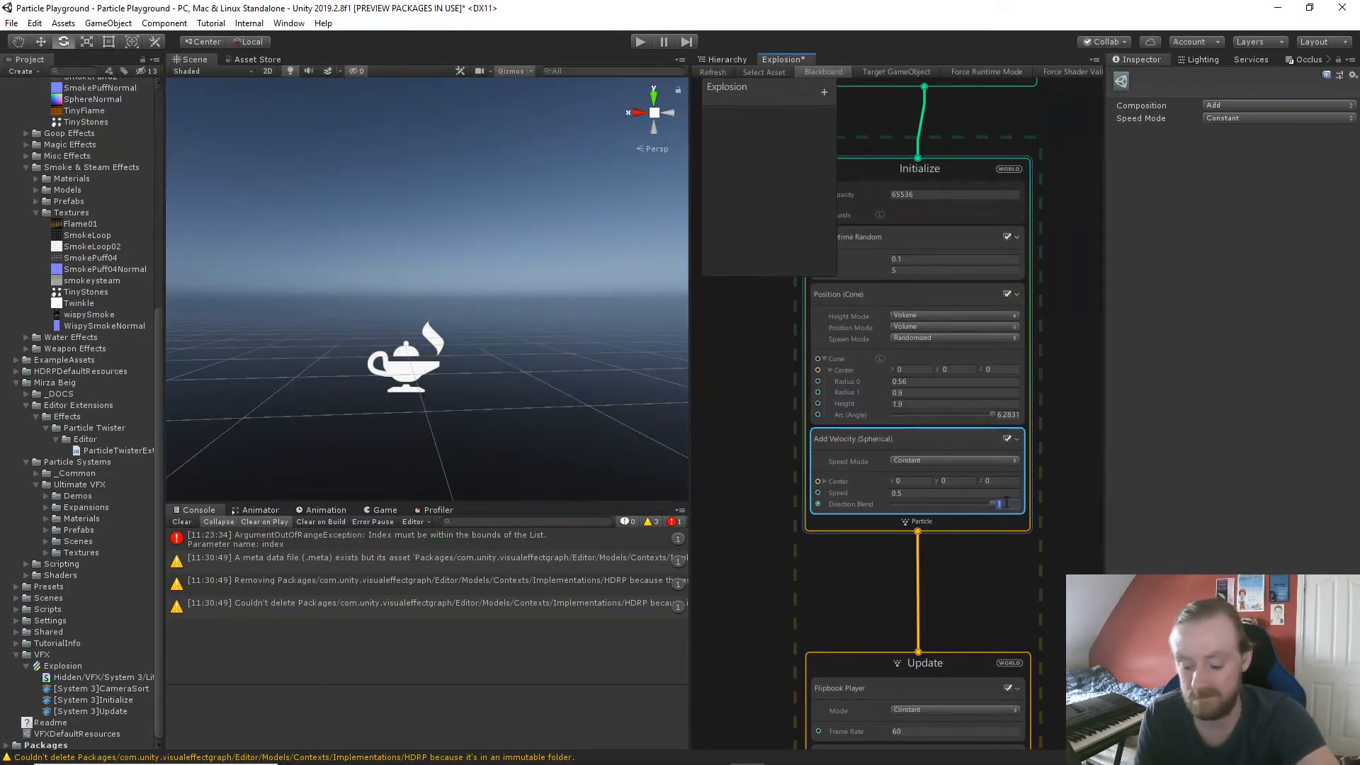
type("0.5")
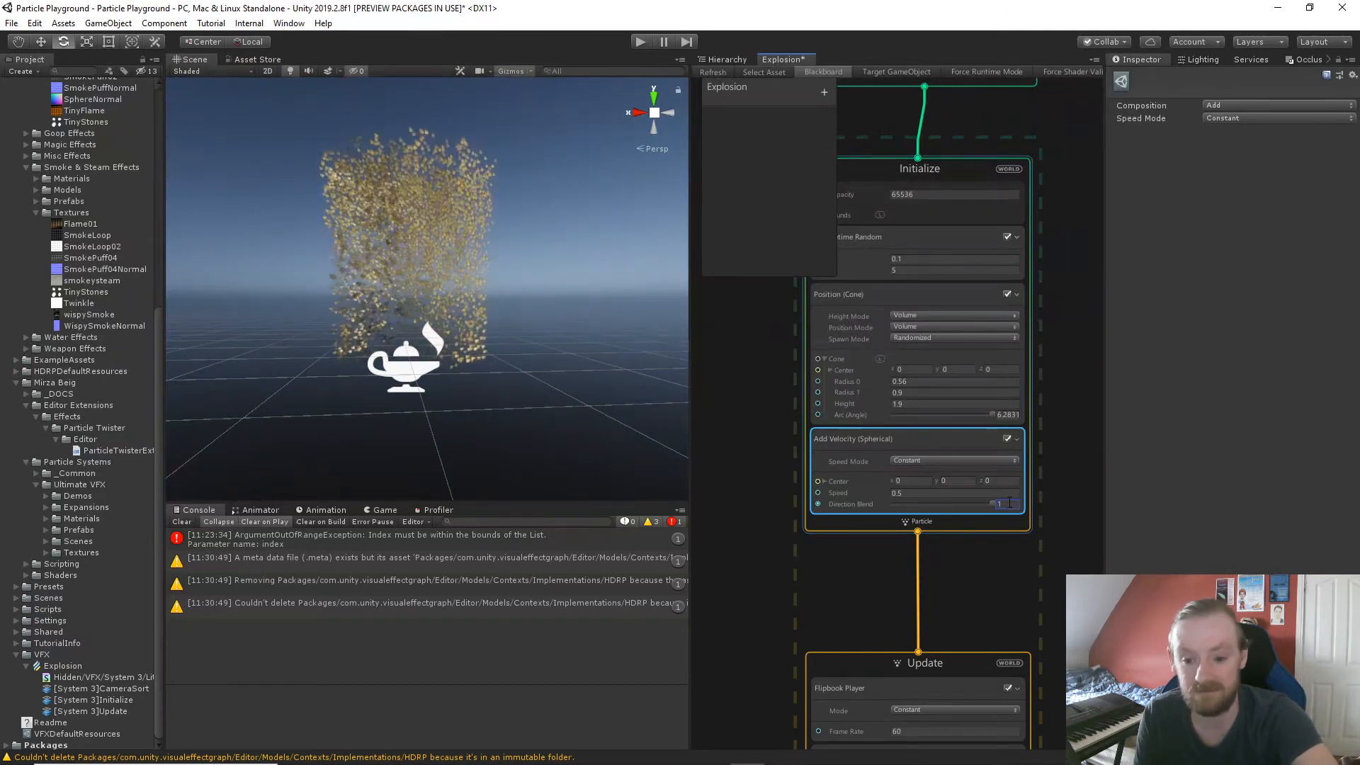
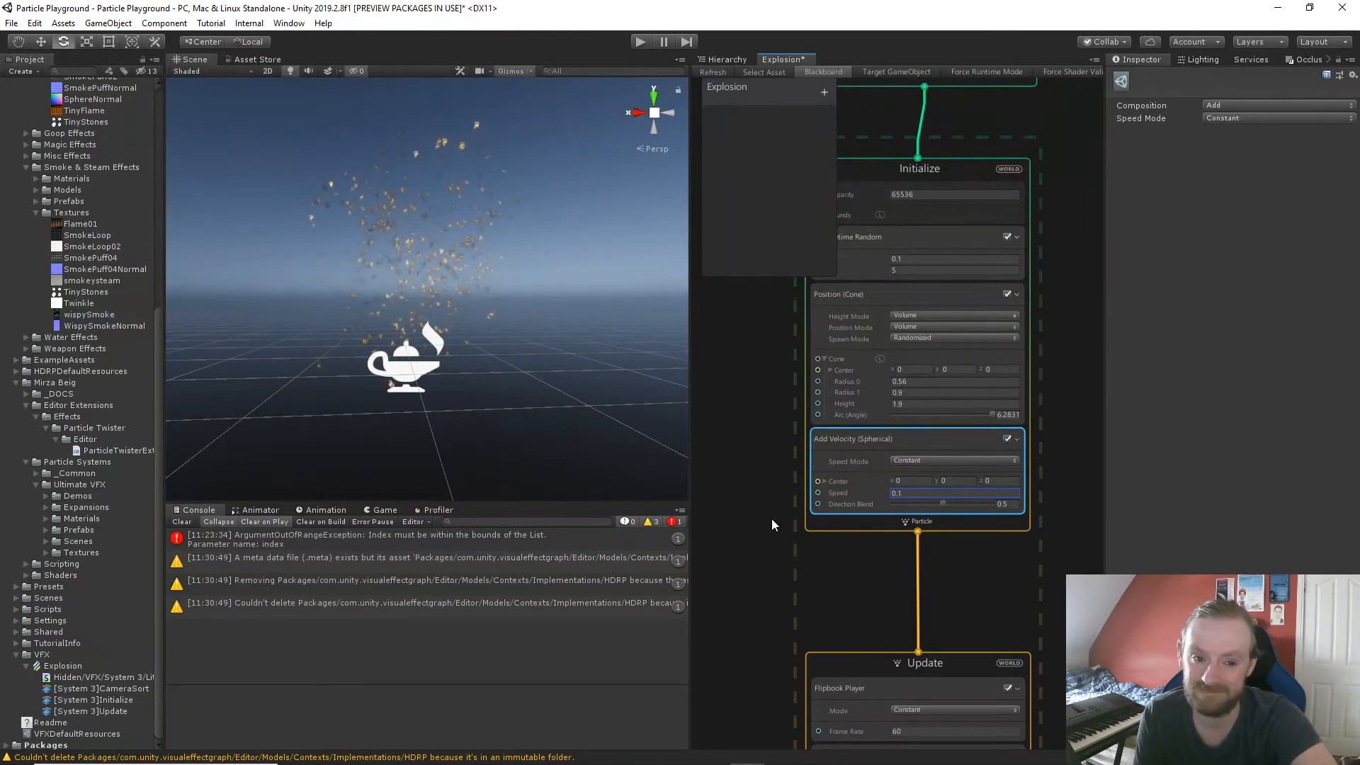
Raise the Turbulence intensity to 1.12 and its drag to about 1.2 in the Update context.
middle_click_drag(761, 651, 725, 416)
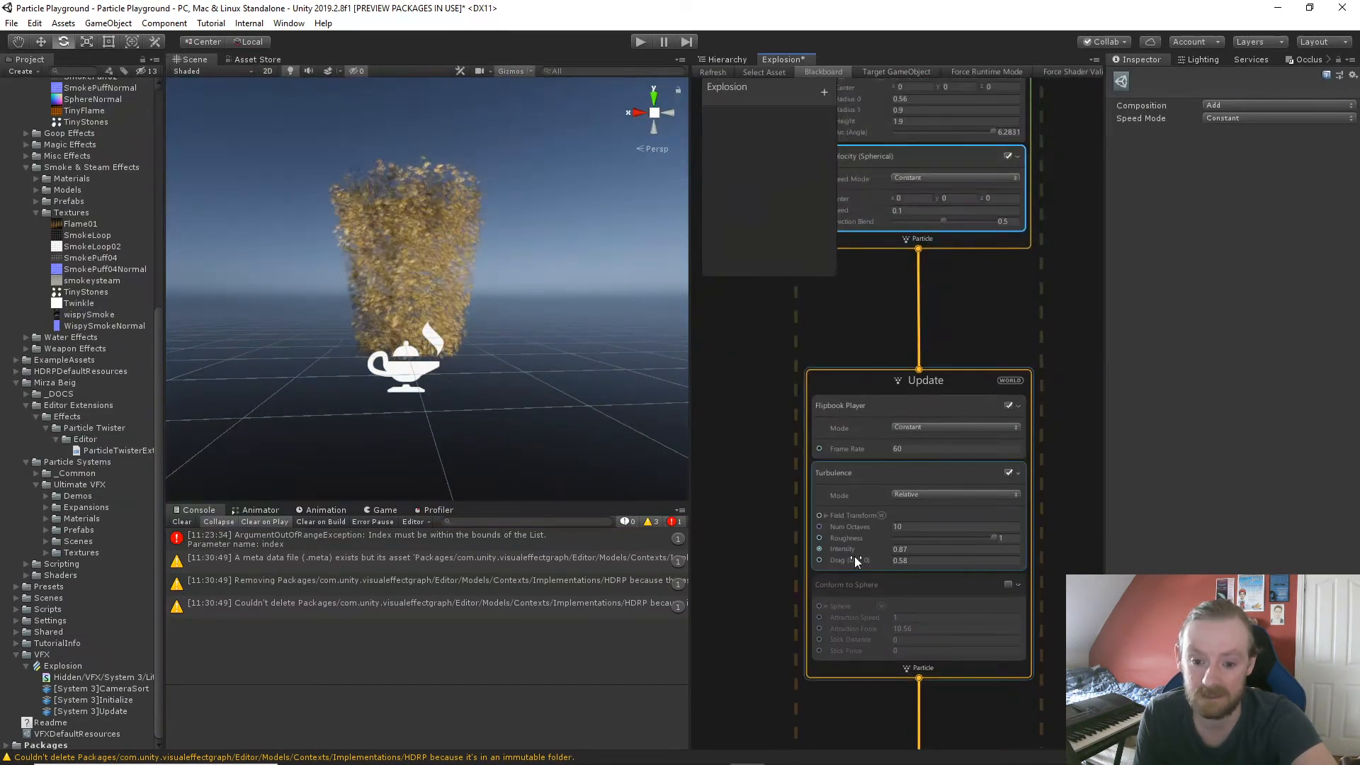
mouse_move(890, 549)
left_mouse_down()
mouse_move(917, 552)
mouse_move(909, 561)
left_mouse_up()
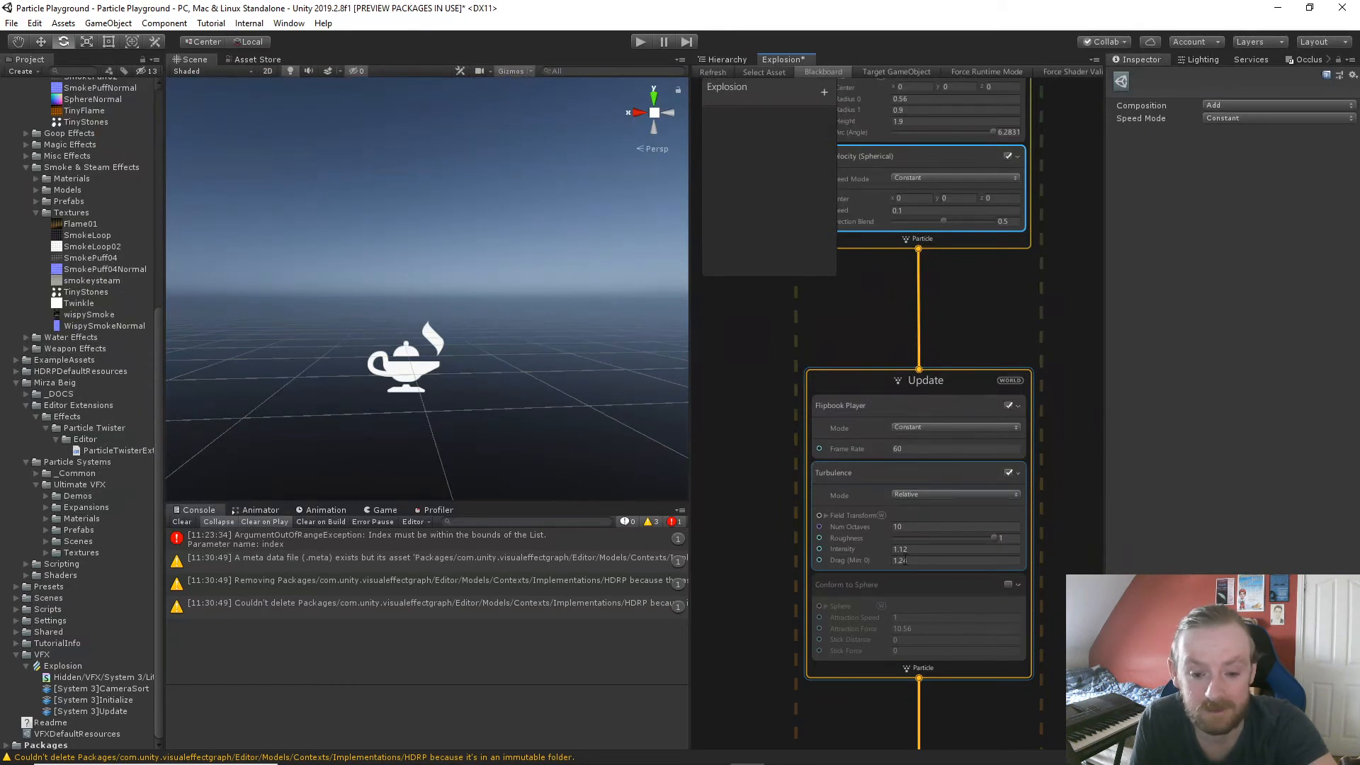
Try fewer noise octaves in the Turbulence block, such as 5, and set the count back to 10.
left_click(914, 527)
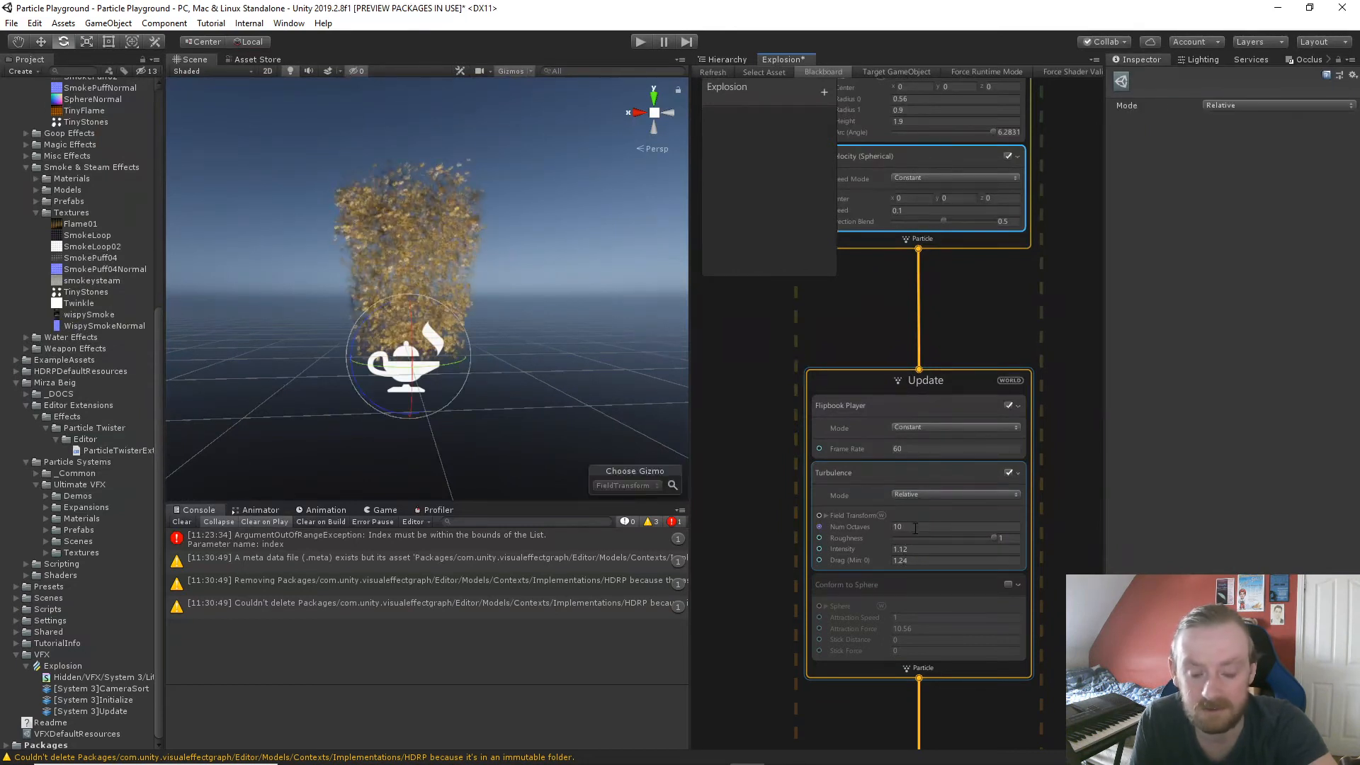
type("5")
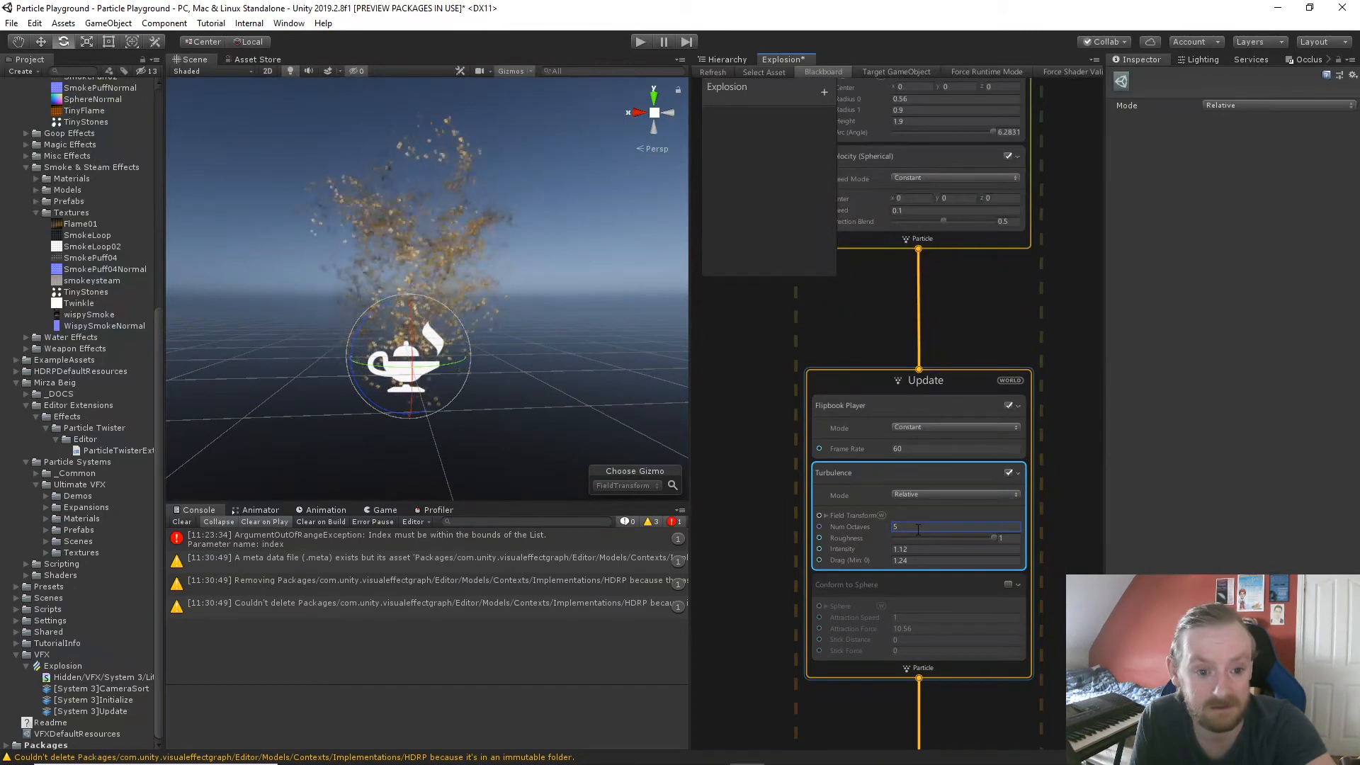
left_click(893, 527)
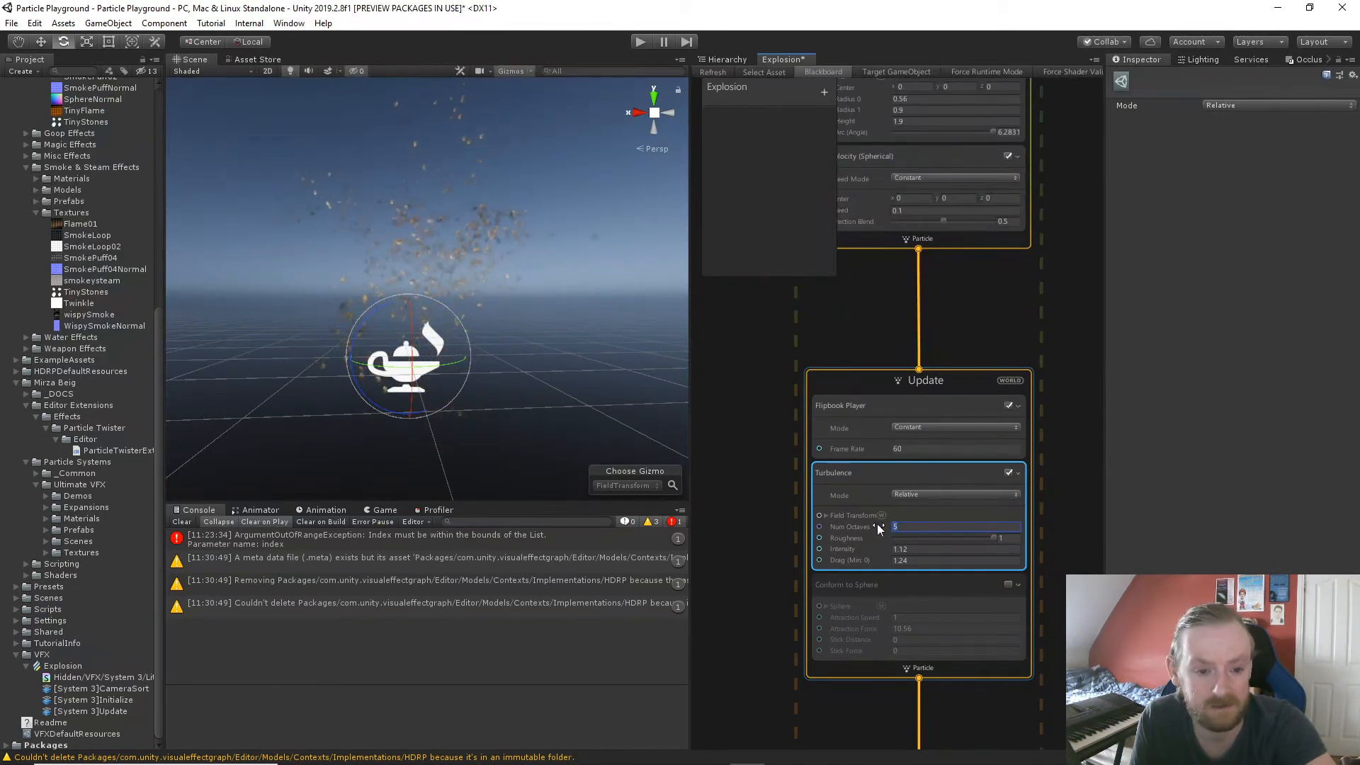
type("1")
key("Delete")
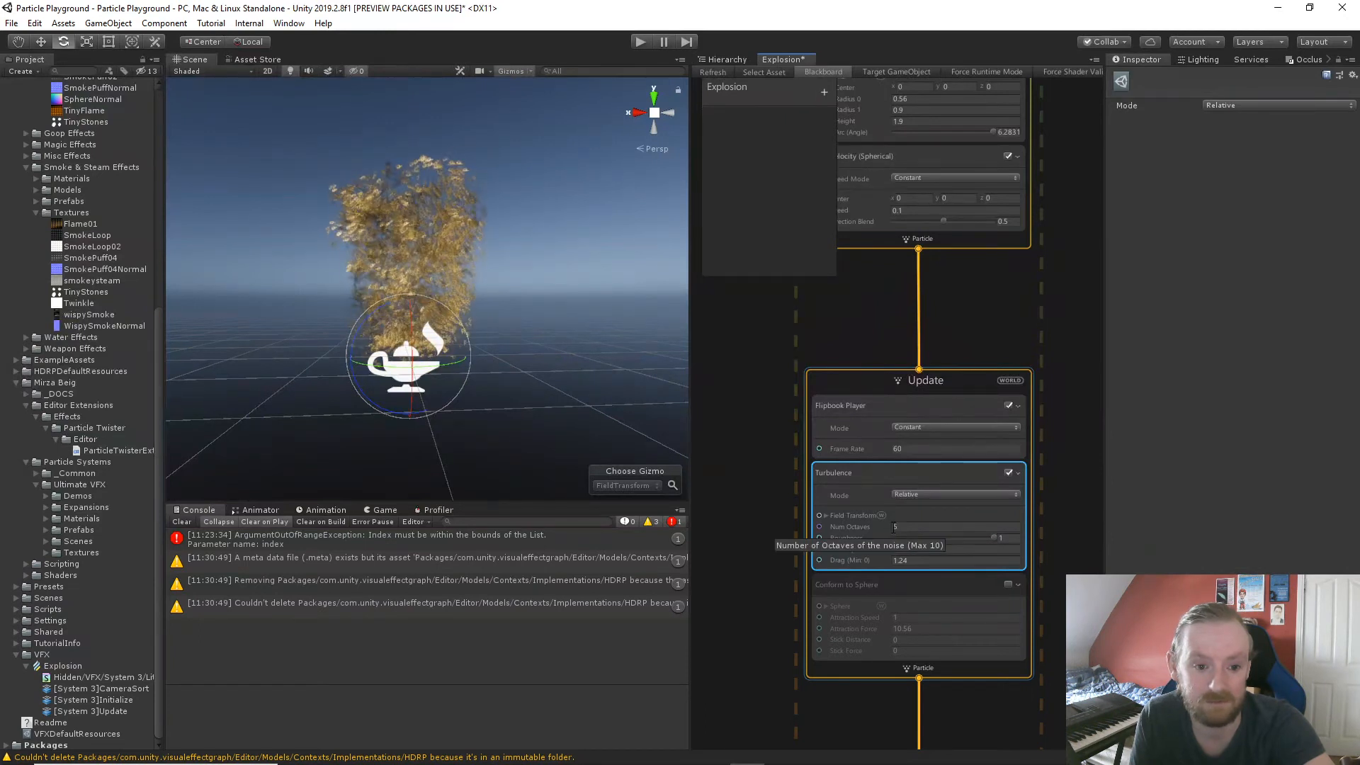
left_click_drag(896, 528, 920, 530)
left_click(920, 530)
type("10")
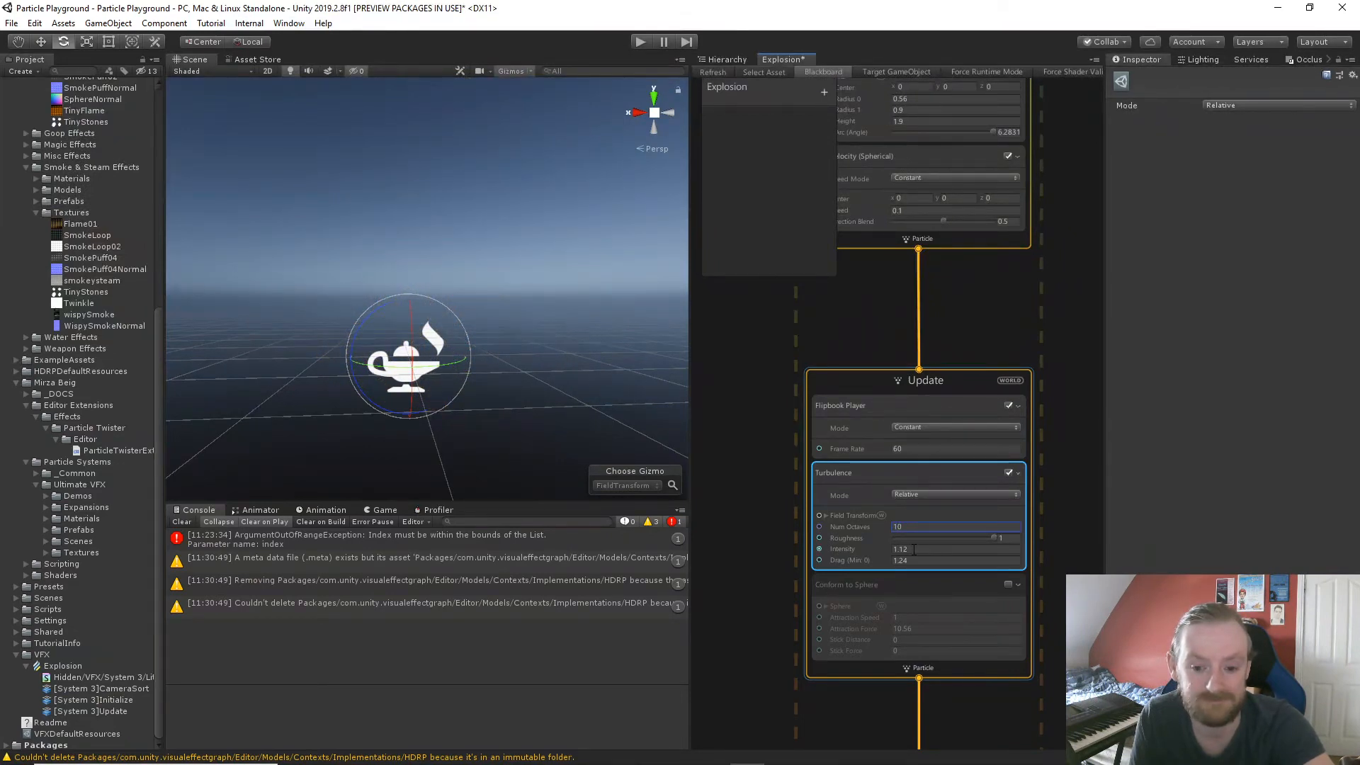
Set the Turbulence intensity and drag to 0.5 each and the number of octaves to 5.
left_click(914, 550)
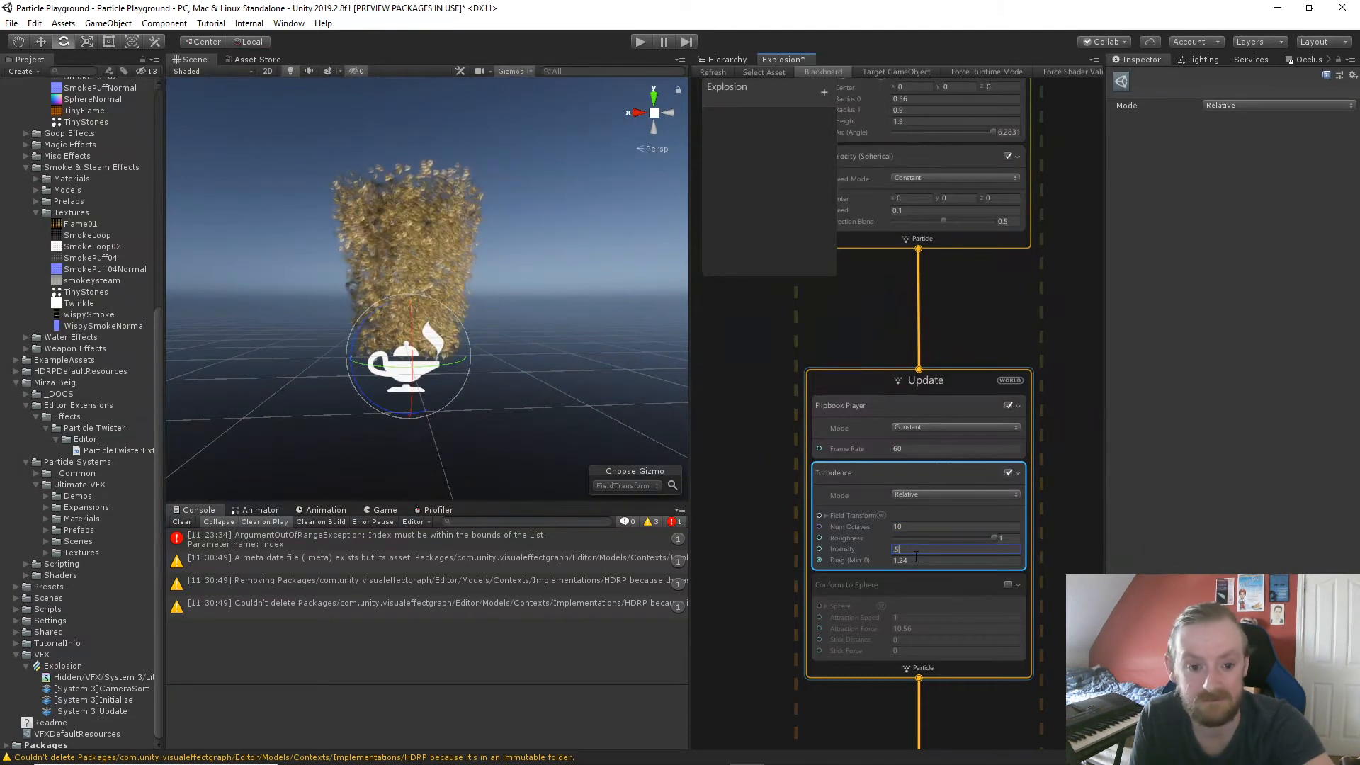
type("0.5")
left_click(916, 559)
type("5")
left_click(907, 527)
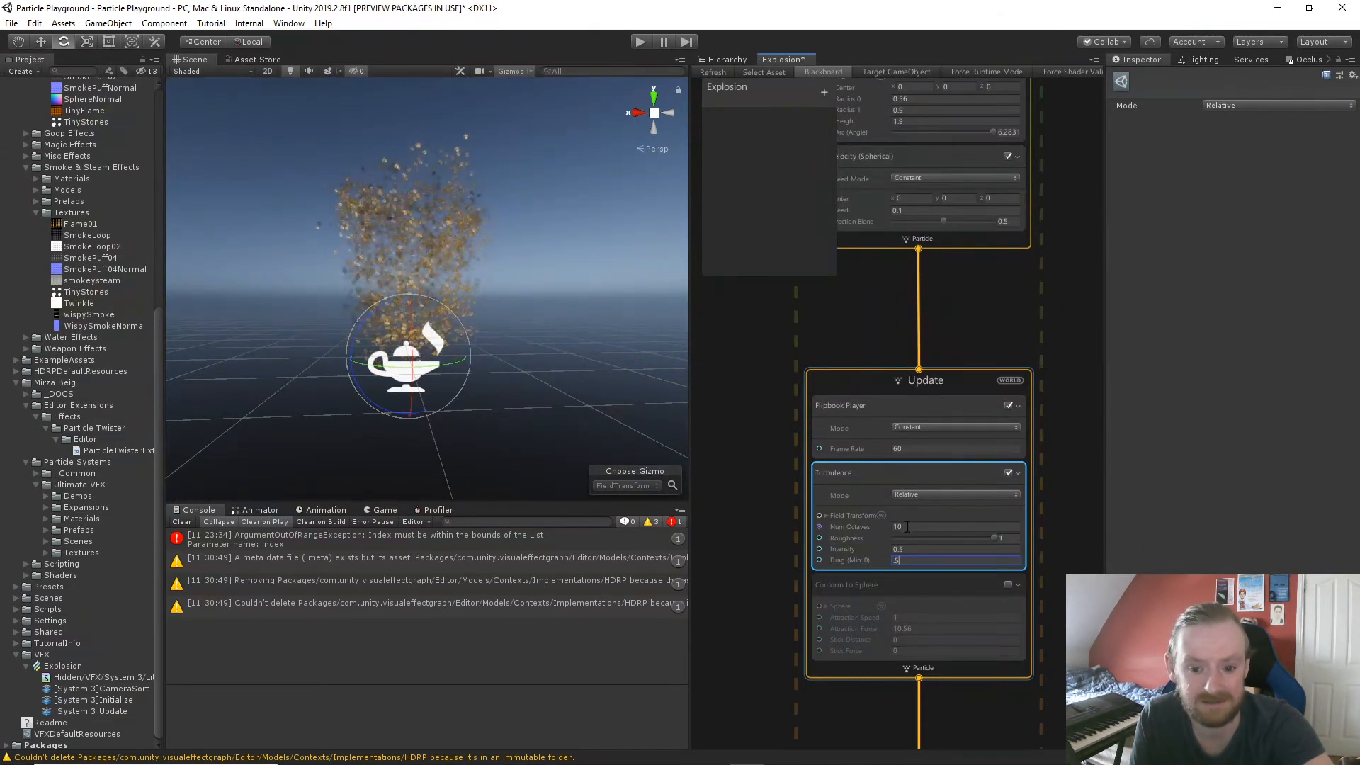
type("5")
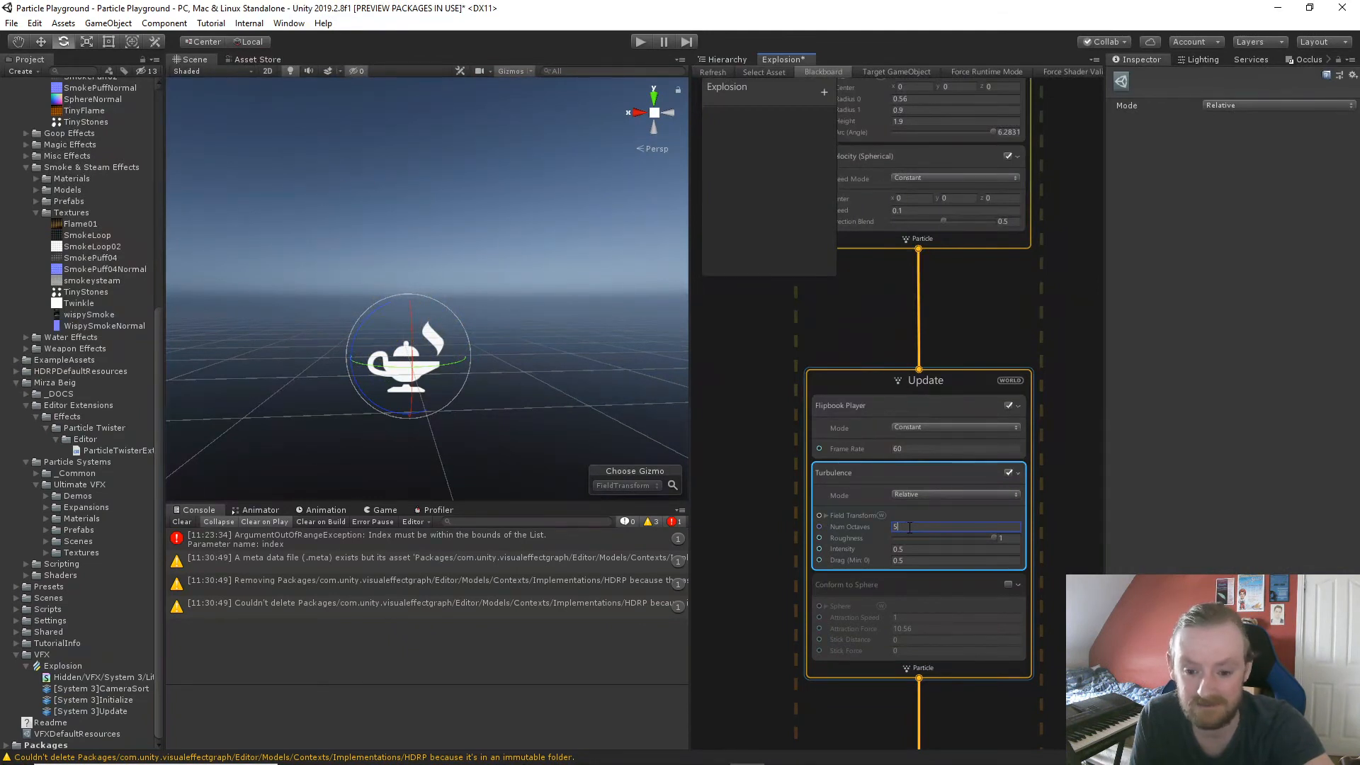
Set the Turbulence roughness to 0.5, the field transform's Y angle to 359.6746 and the number of octaves to 7.
left_click(997, 538)
left_click_drag(995, 538, 865, 534)
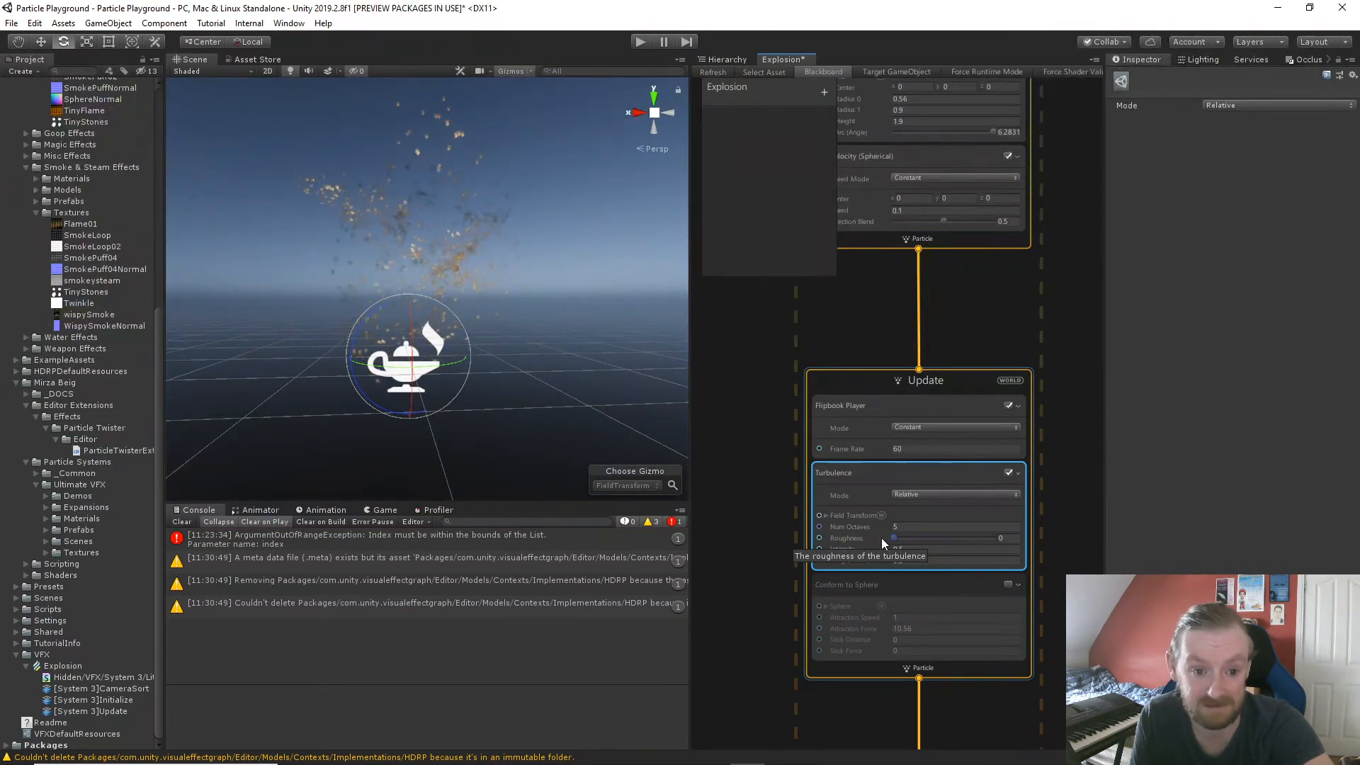
left_click(1013, 541)
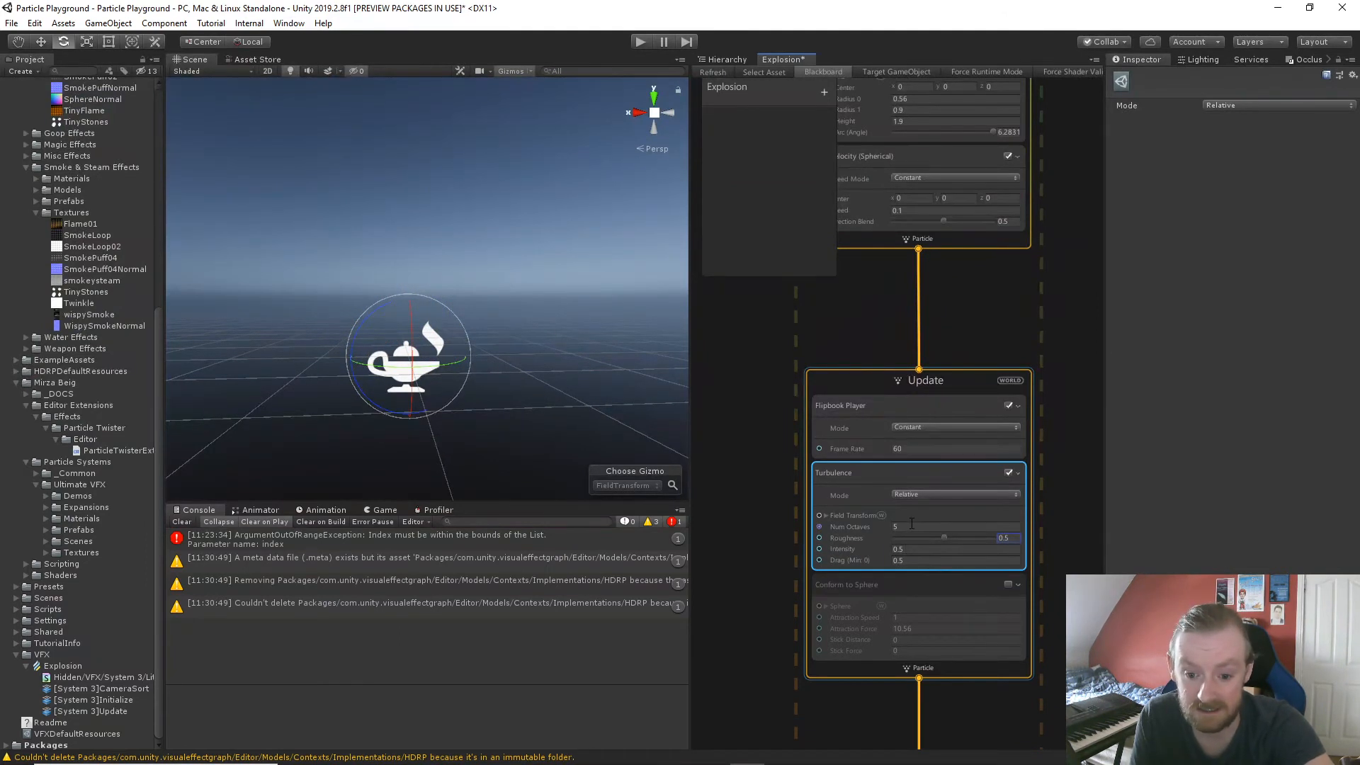
left_click(827, 516)
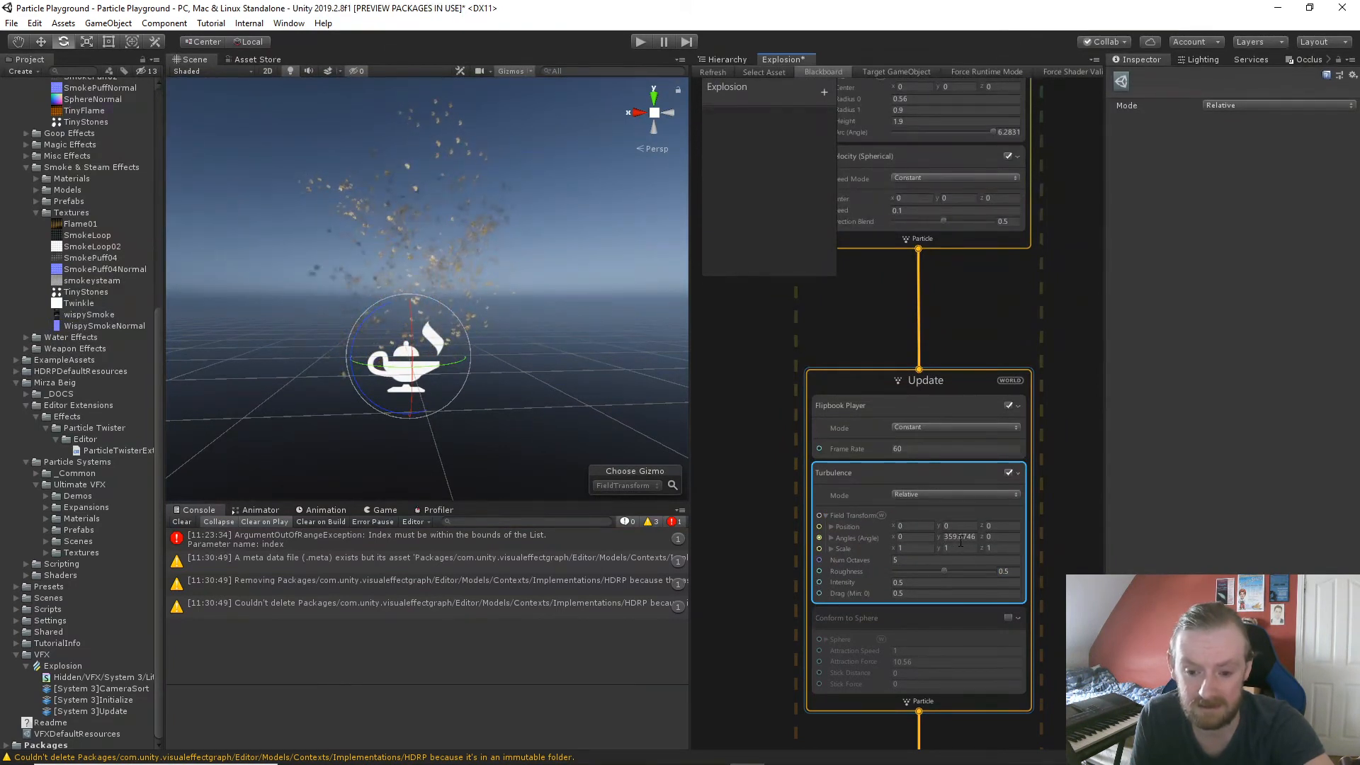
left_click(914, 560)
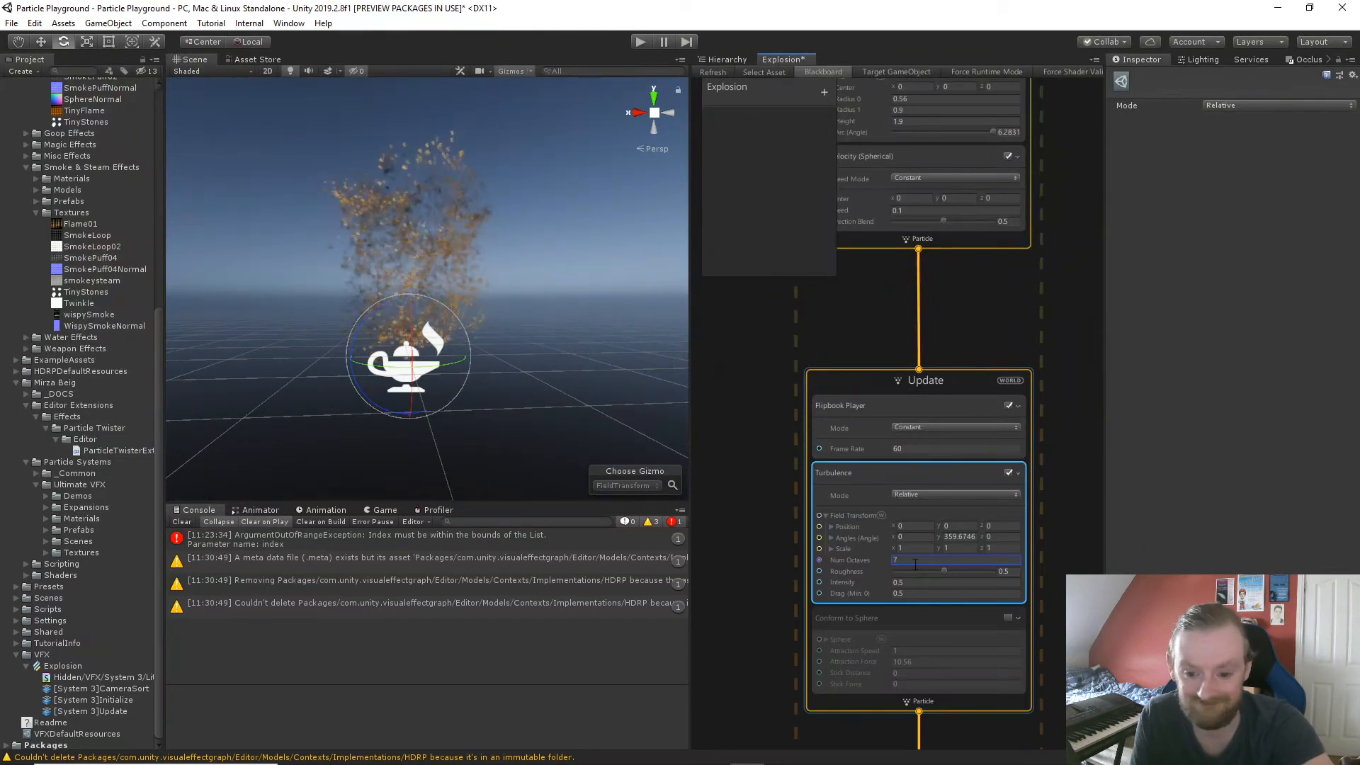
Enable the Conform to Sphere block and set the Add Velocity (Spherical) speed to 3.
left_click(1008, 618)
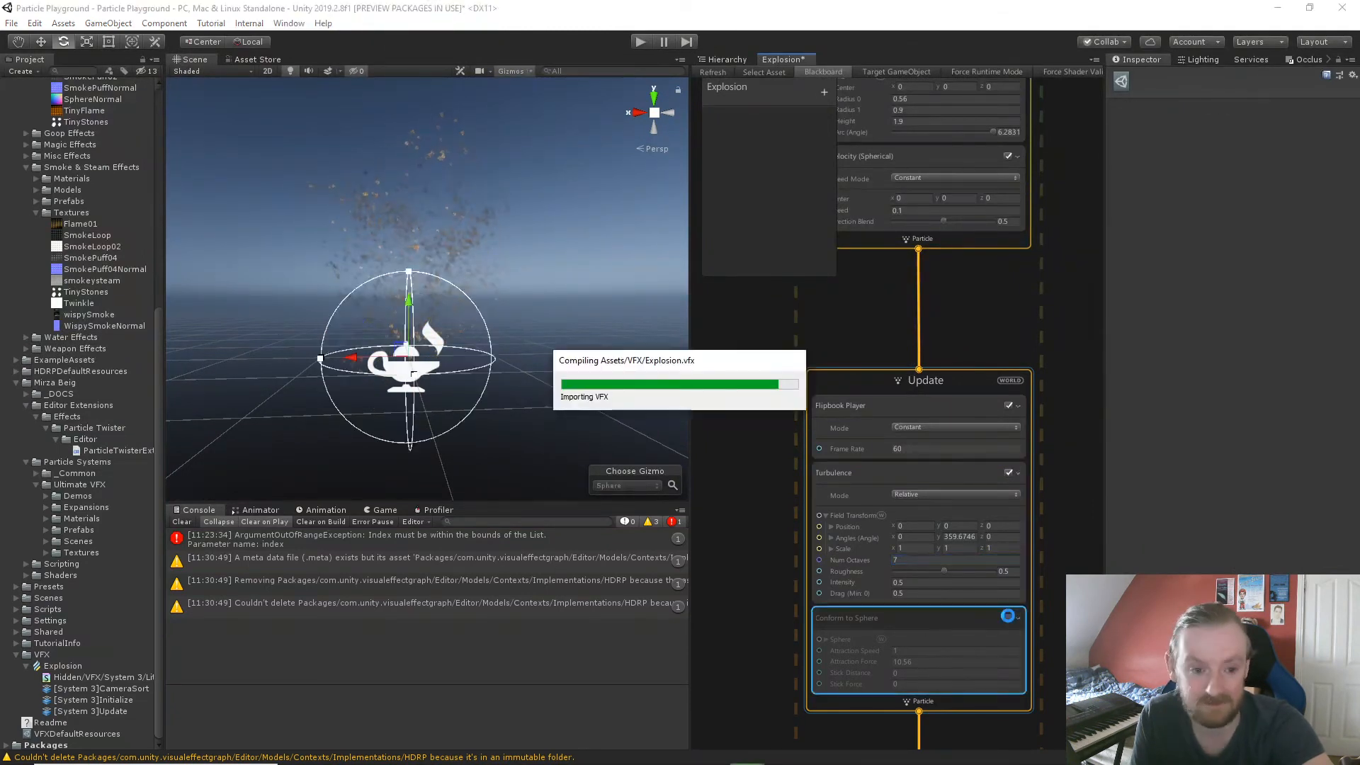
middle_click_drag(1018, 360, 1049, 494)
left_click(945, 345)
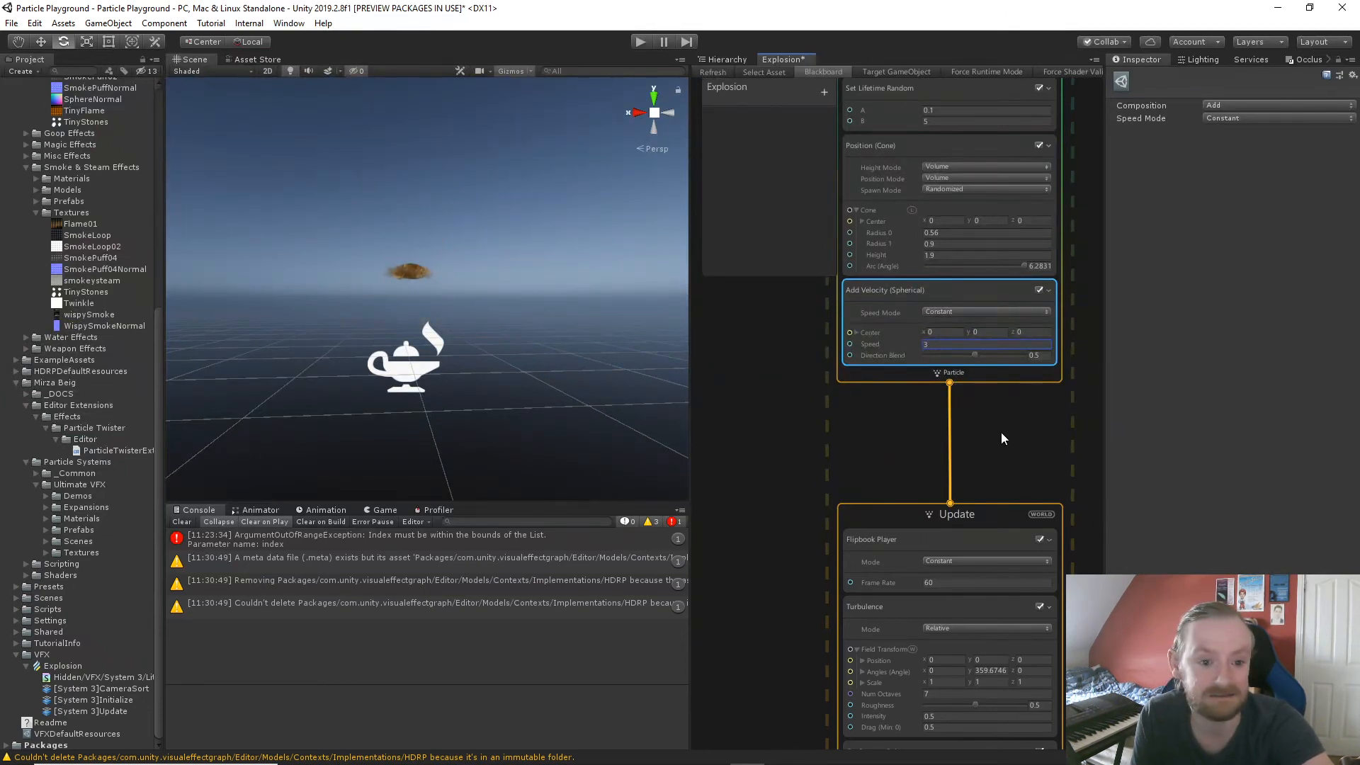
Enlarge the Conform to Sphere block's sphere in the scene and try attraction forces of 0.1 and 0.5.
middle_click_drag(1000, 448, 988, 228)
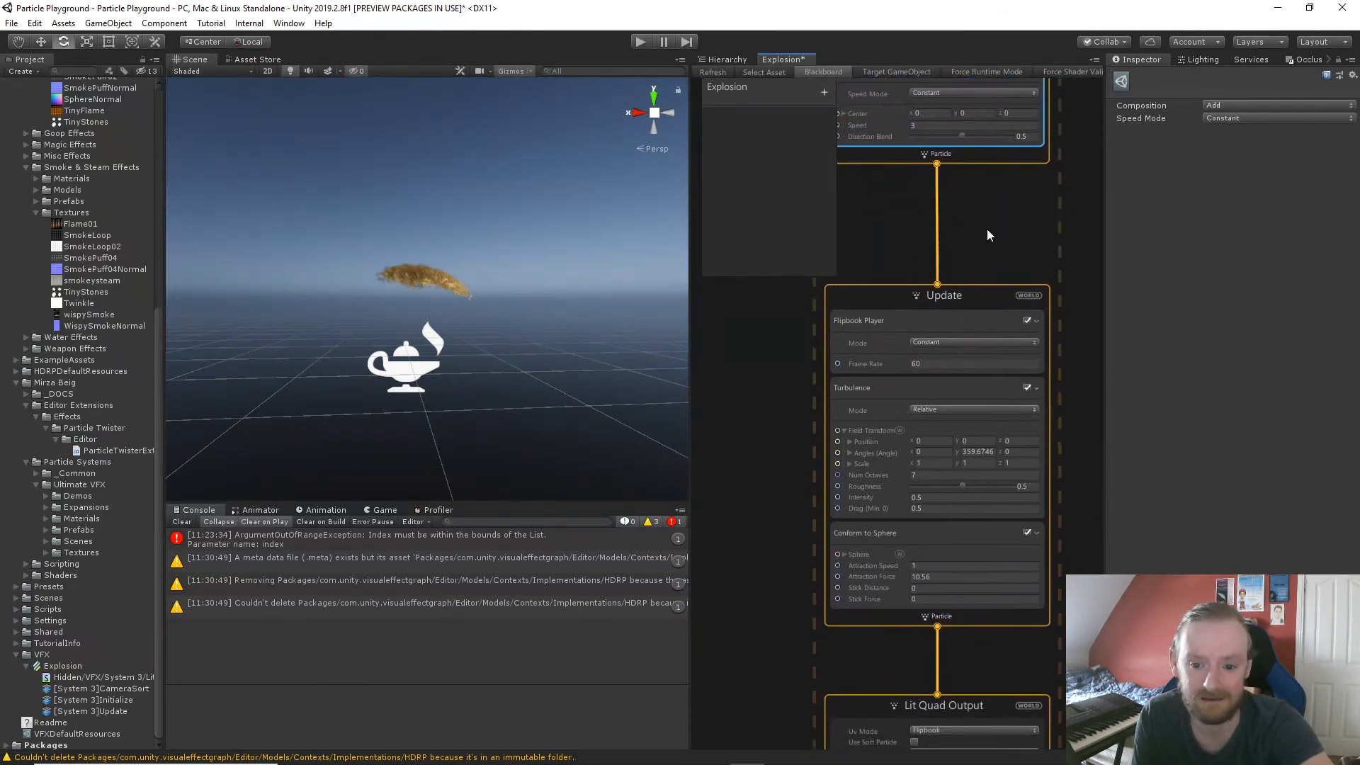
middle_click_drag(906, 580, 903, 521)
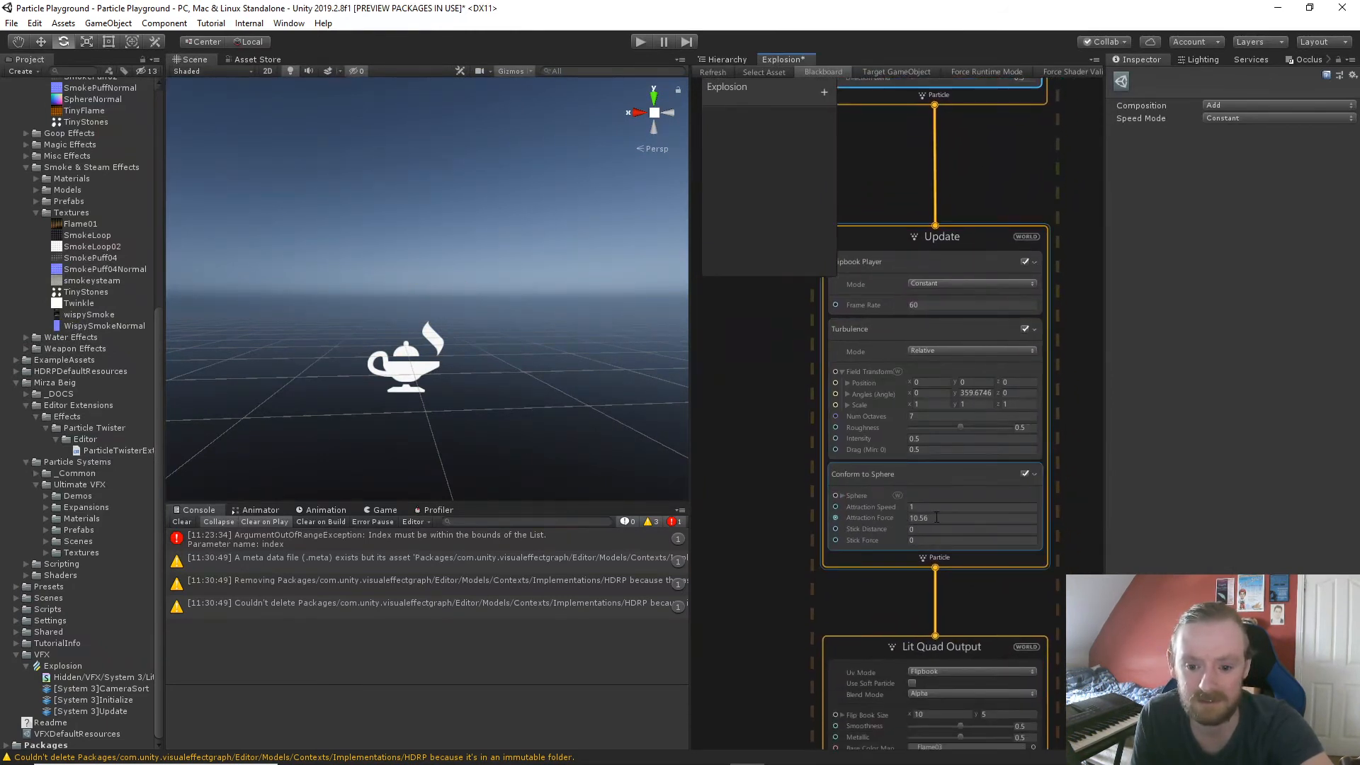
left_click(937, 517)
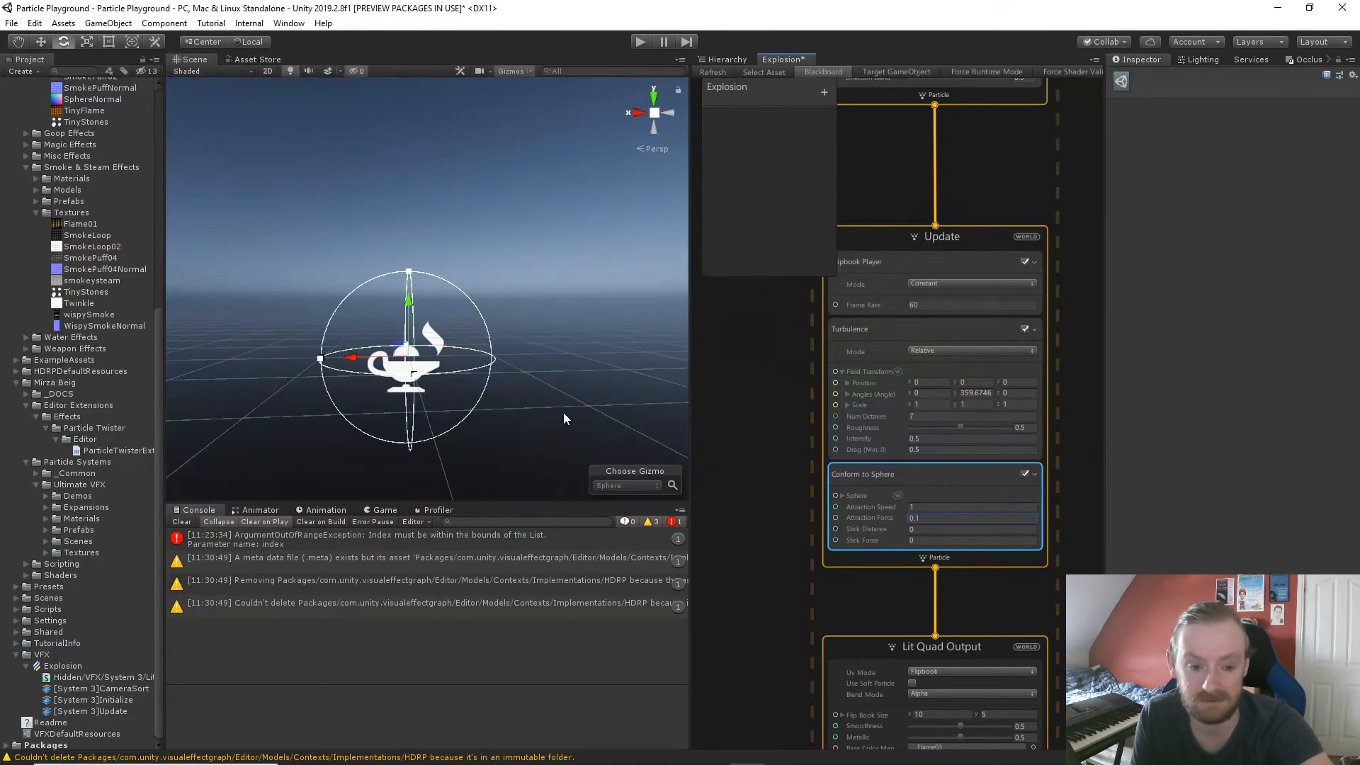
mouse_move(408, 271)
left_mouse_down()
mouse_move(406, 237)
mouse_move(412, 248)
left_mouse_up()
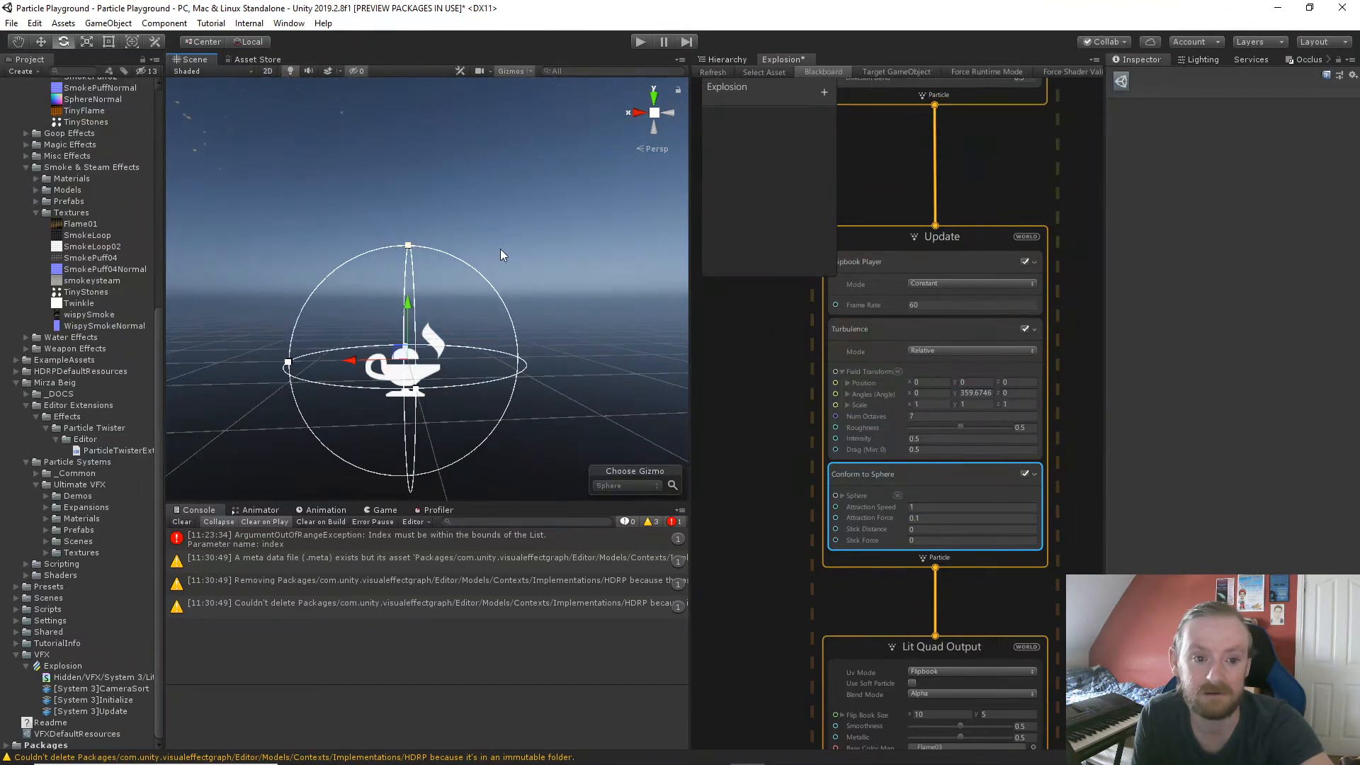
left_click(937, 518)
type("0.5")
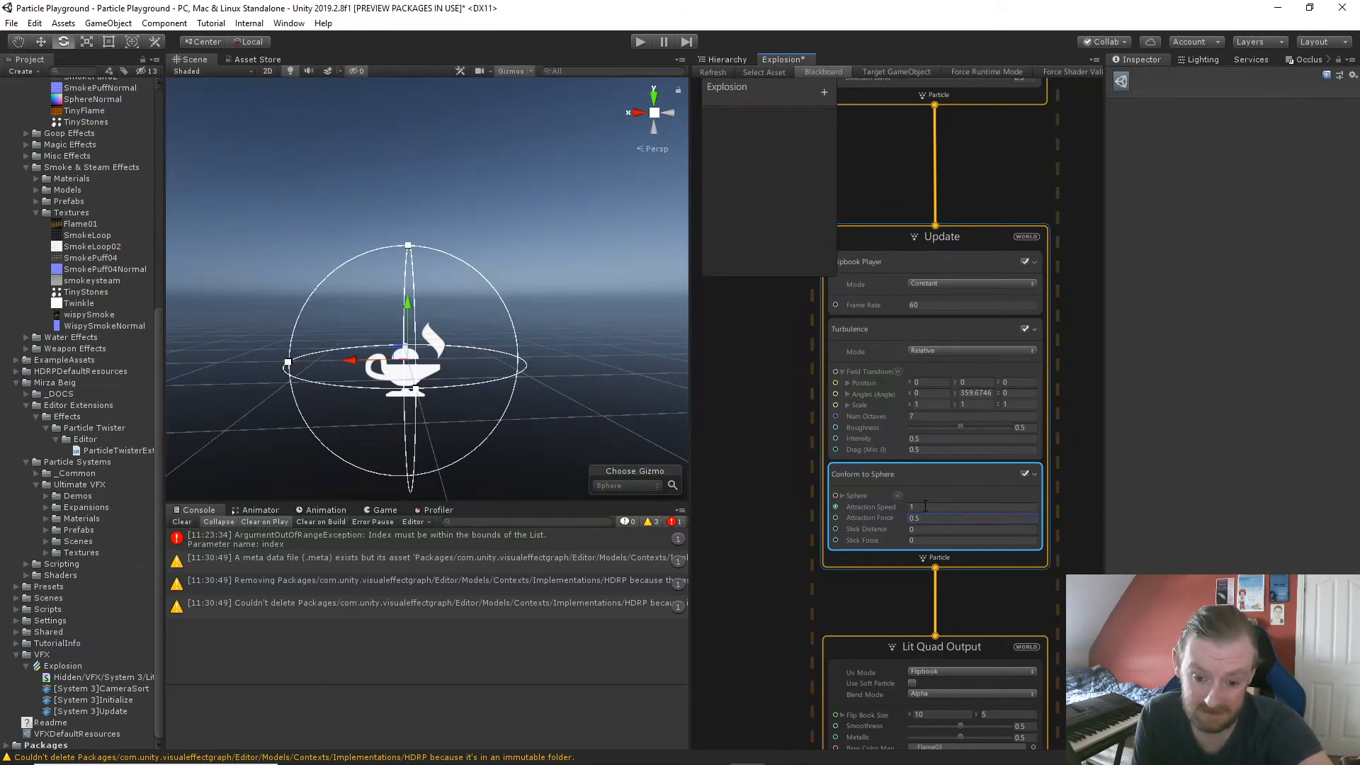
Set the Conform to Sphere stick distance and stick force to 0.5 each.
scroll(641, 431, "down", 3)
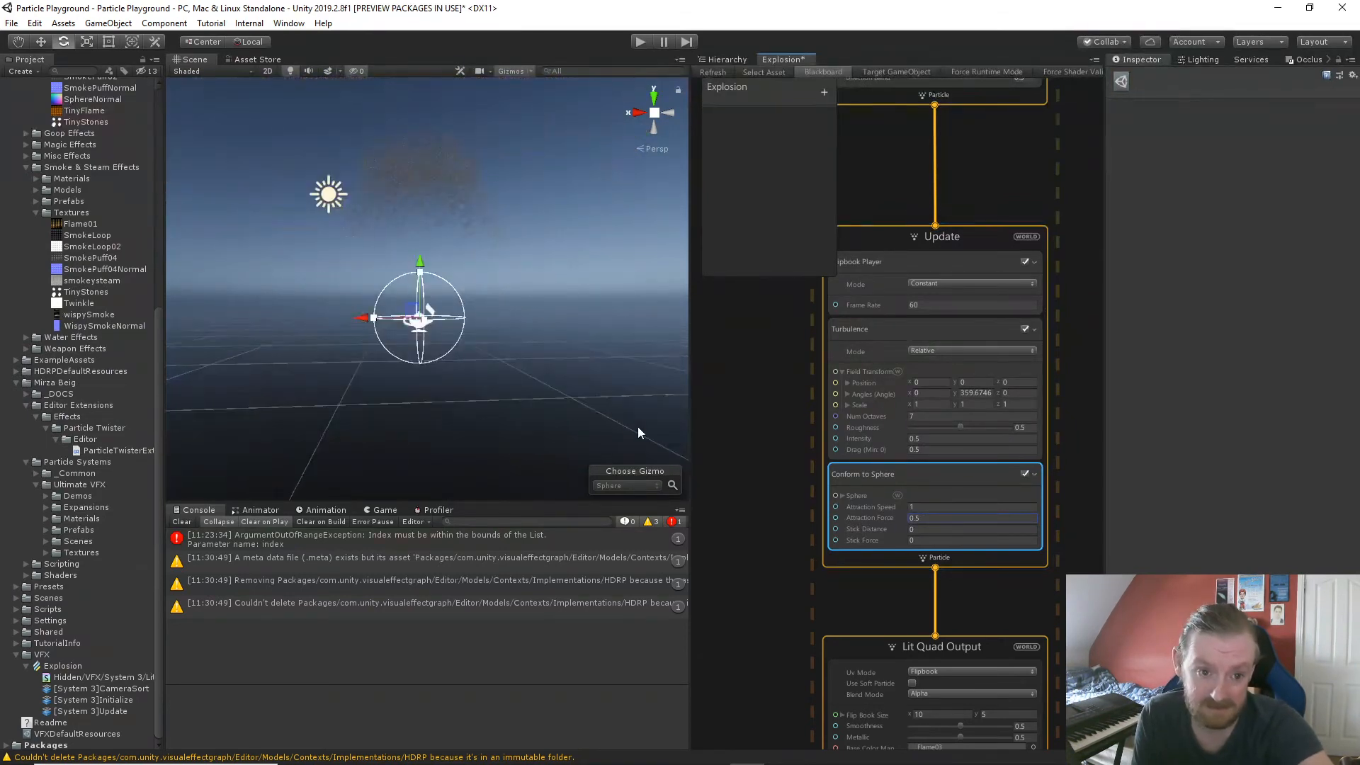
scroll(638, 432, "up", 1)
left_click(922, 528)
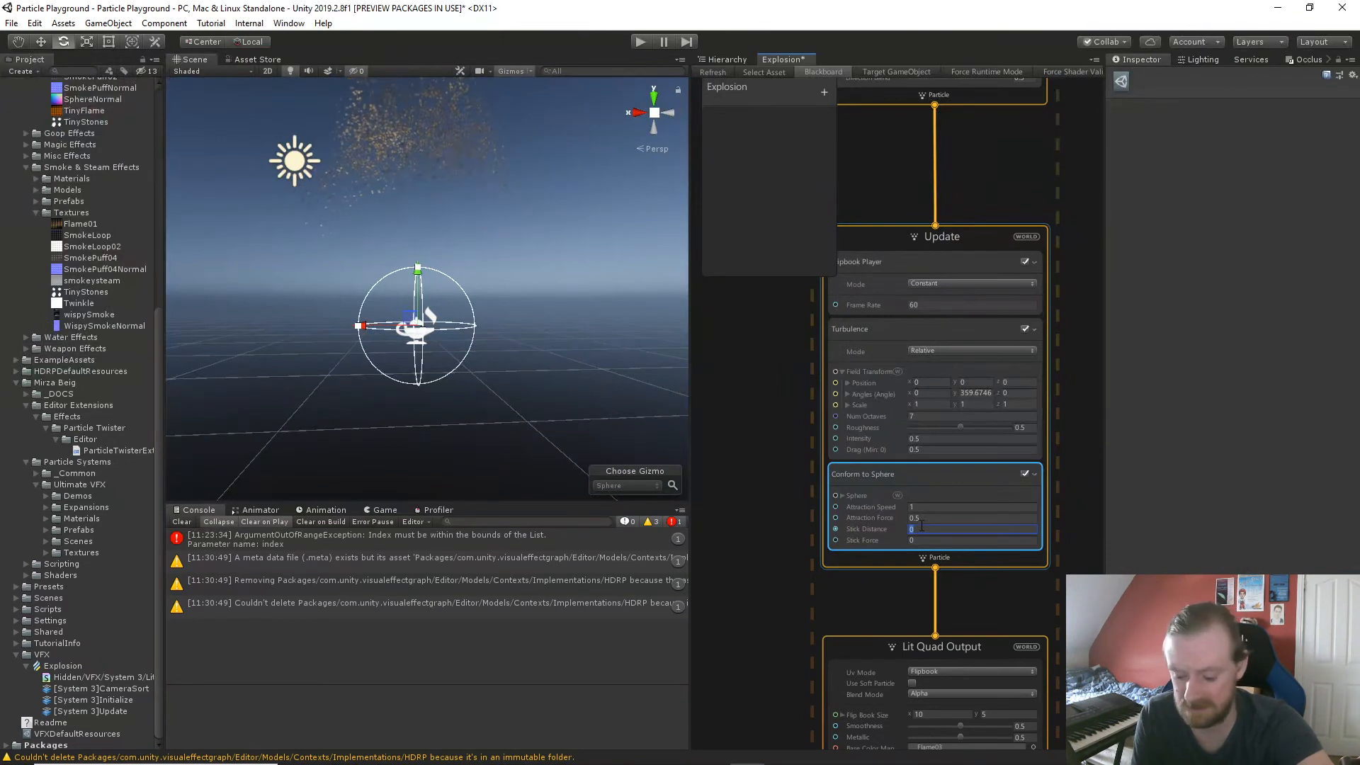
type("0.5")
left_click(928, 541)
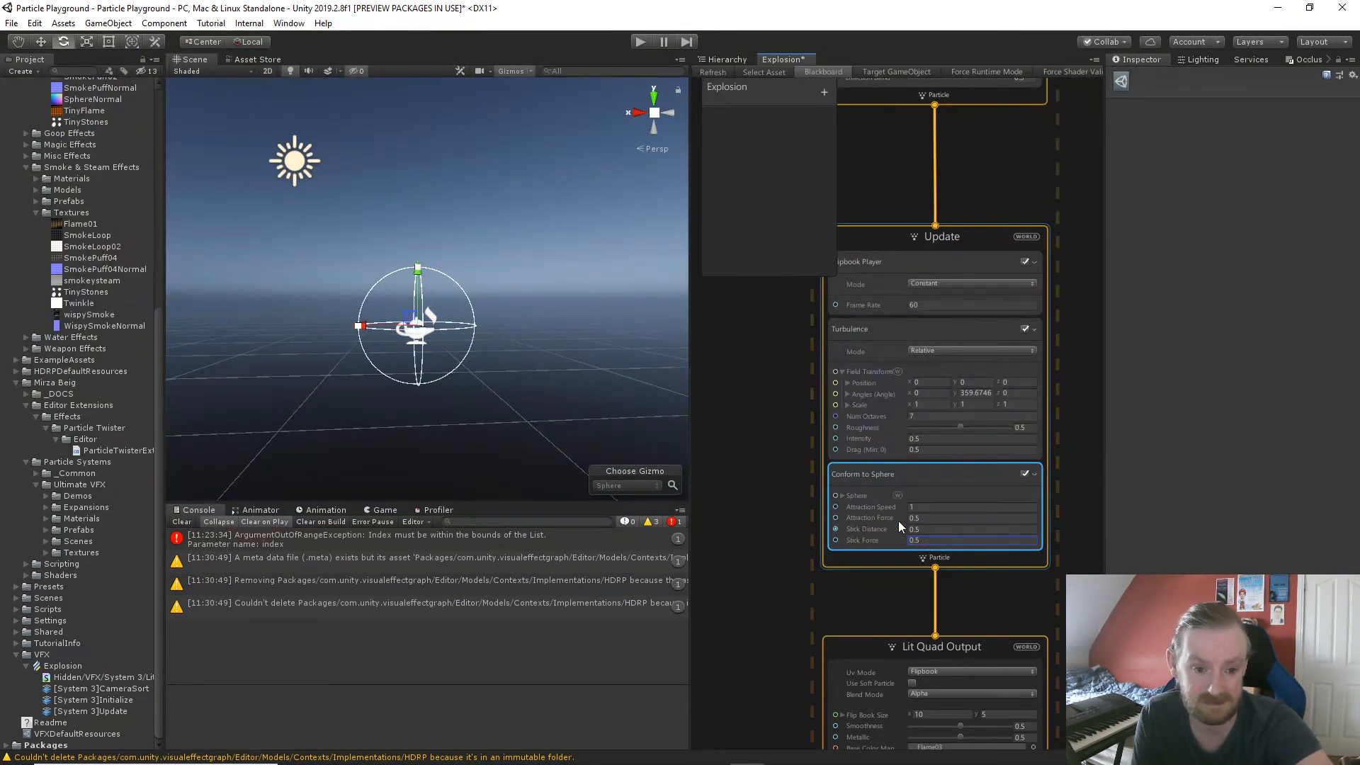
Delete the Conform to Sphere block from the Update context and add a Gravity block in its place.
left_click(877, 479)
key("Delete")
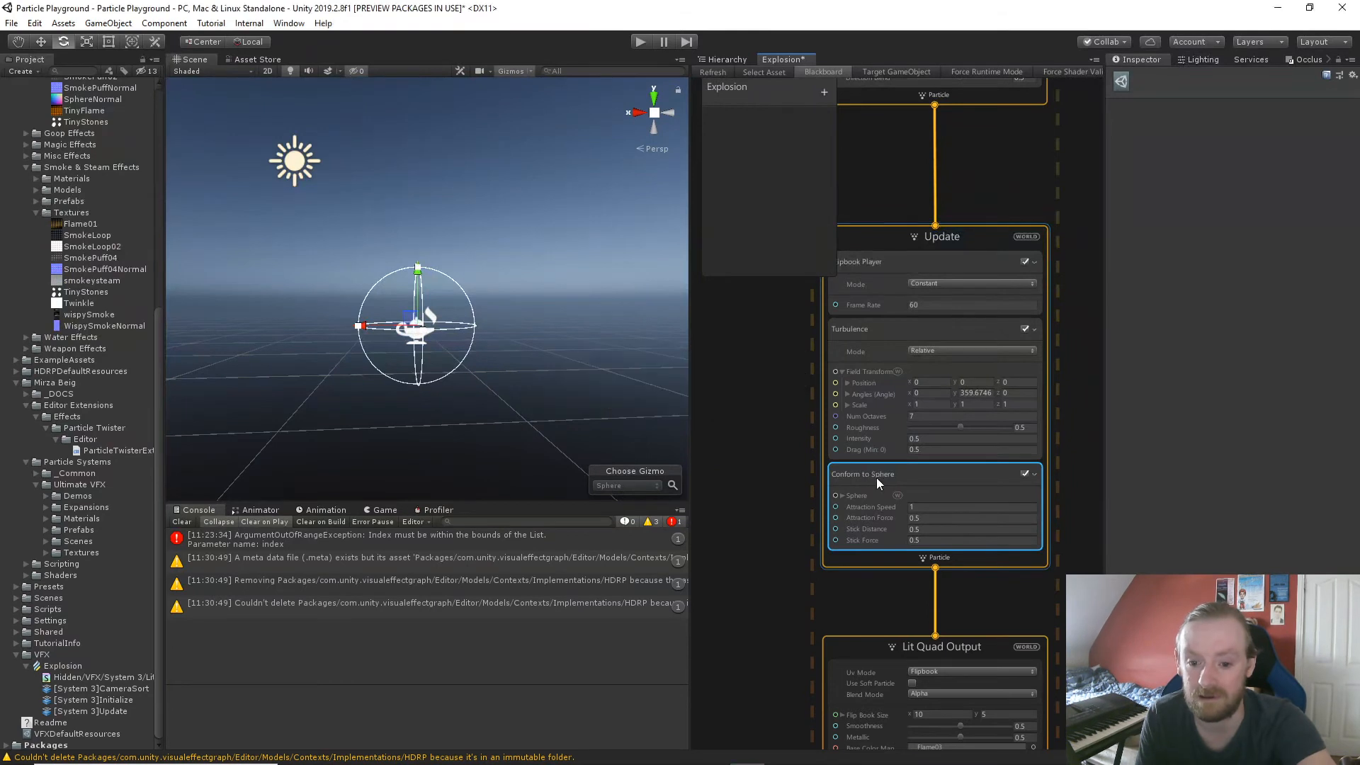
left_click(937, 240)
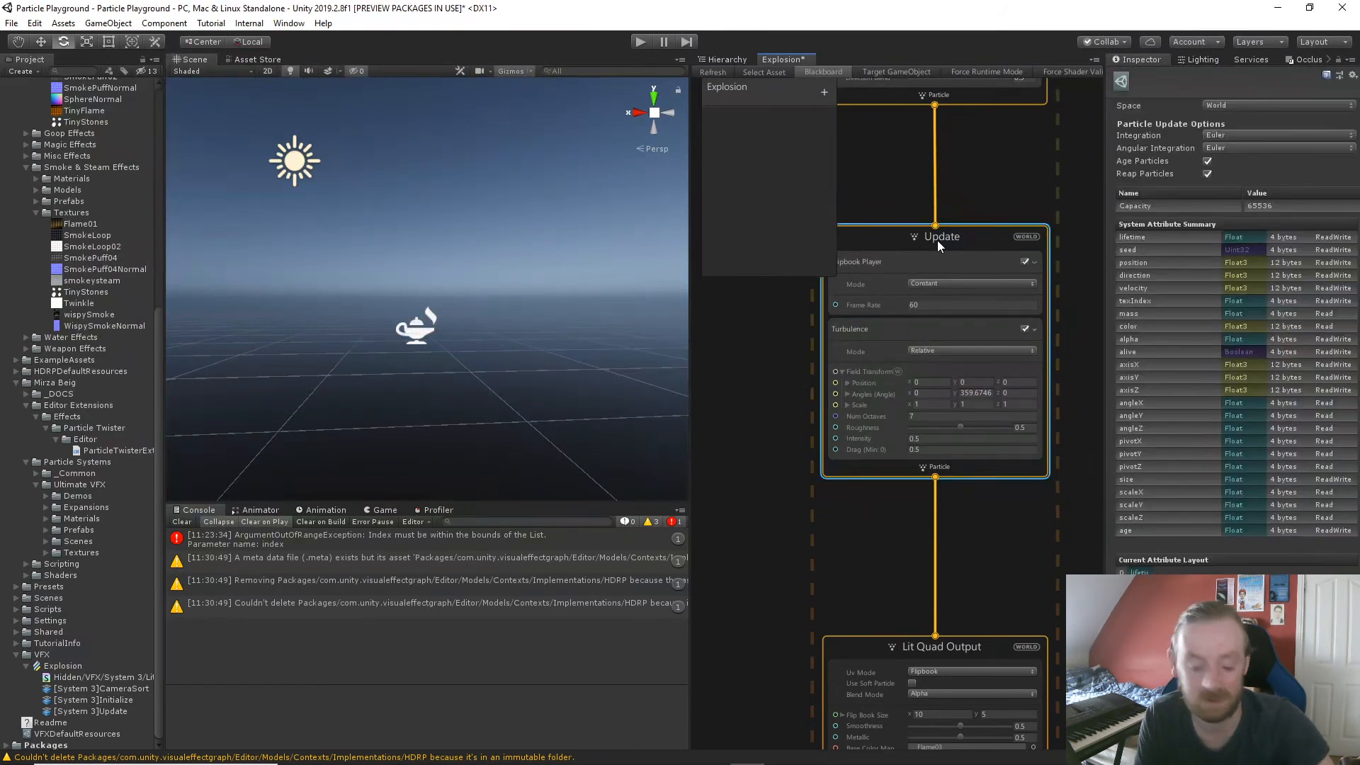
key("space")
type("gra")
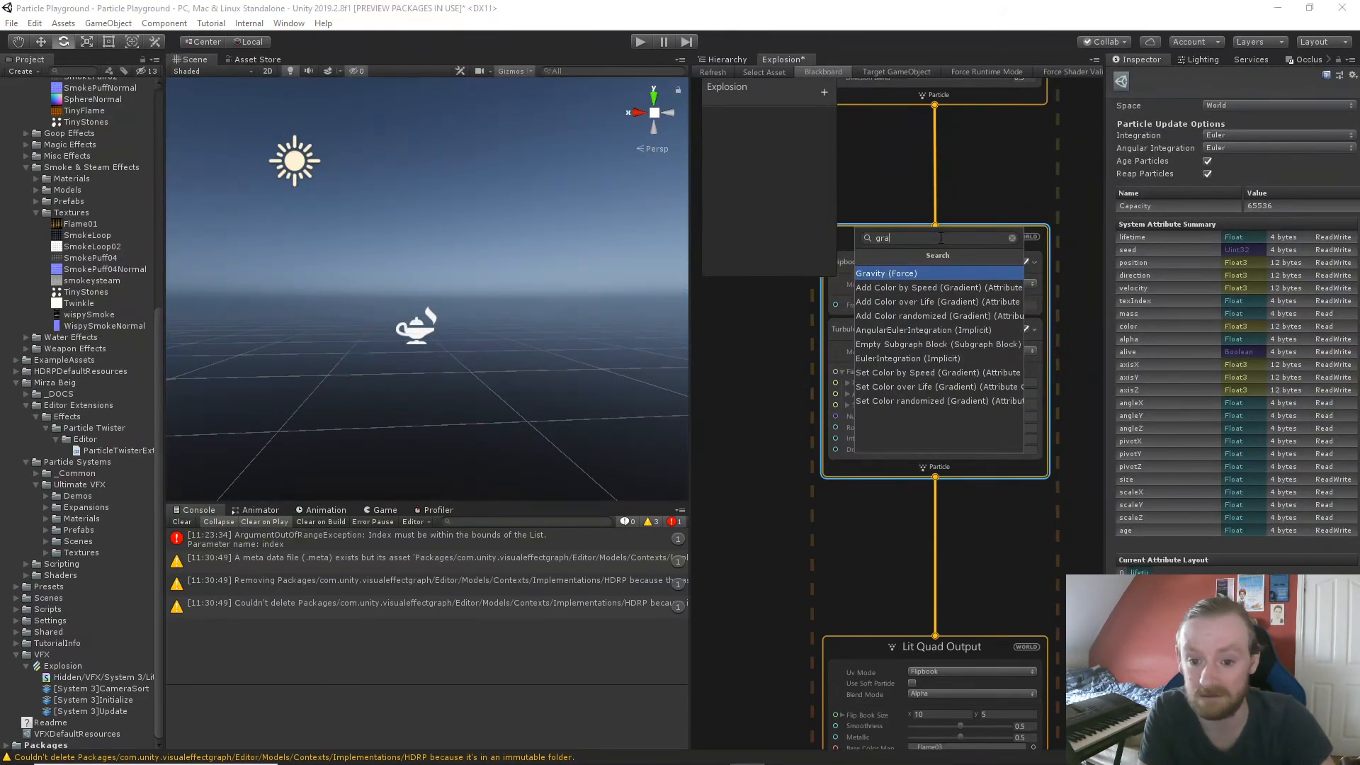
key("Return")
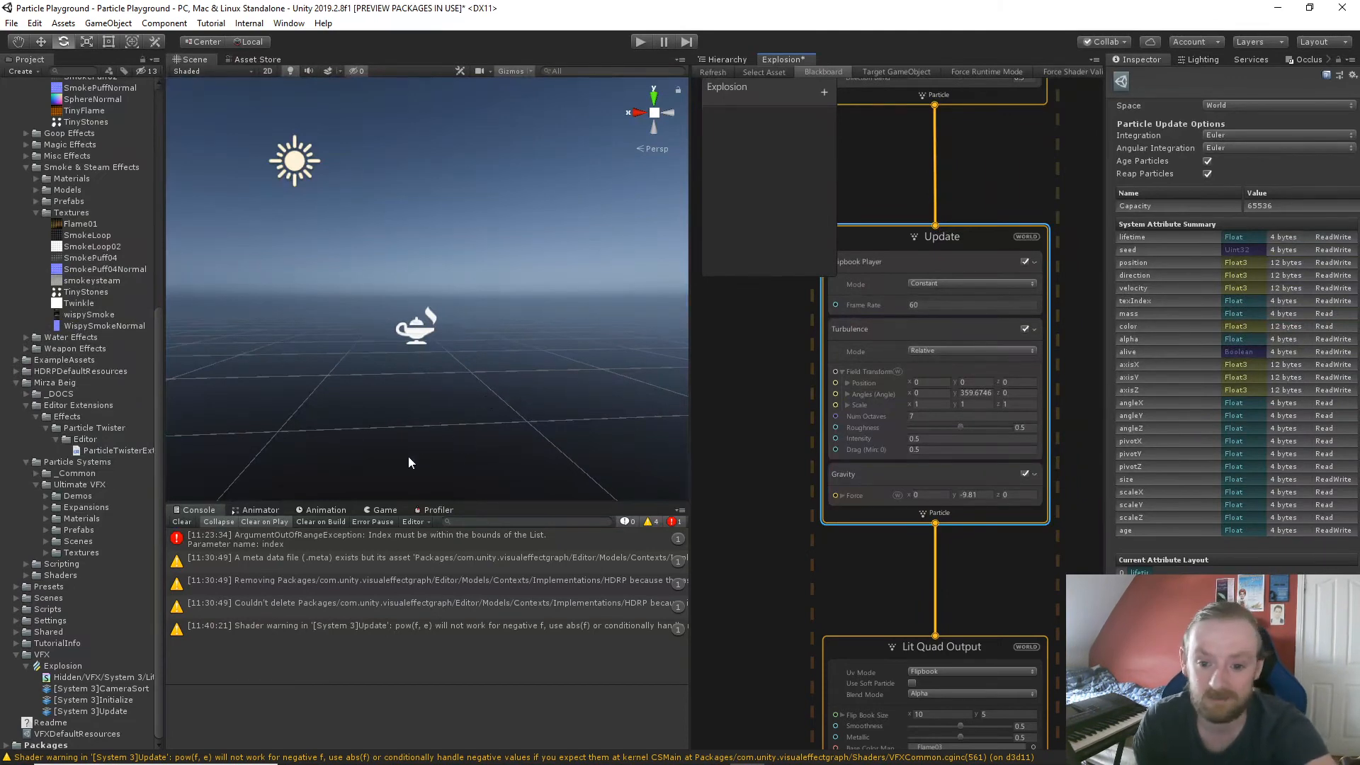
Select the Explosion effect in the scene and play it to check how the particles behave with gravity.
left_click(425, 330)
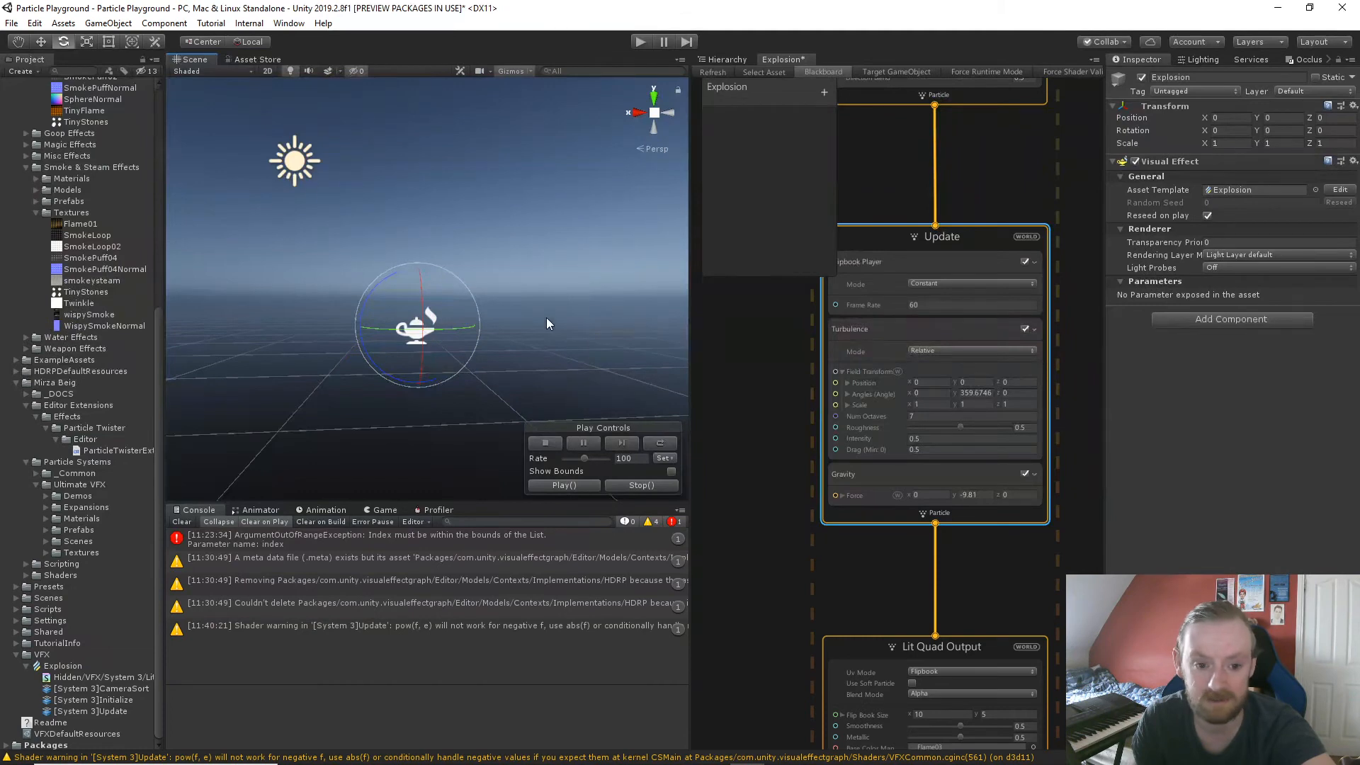
middle_click_drag(546, 318, 545, 331)
middle_click_drag(500, 387, 496, 359)
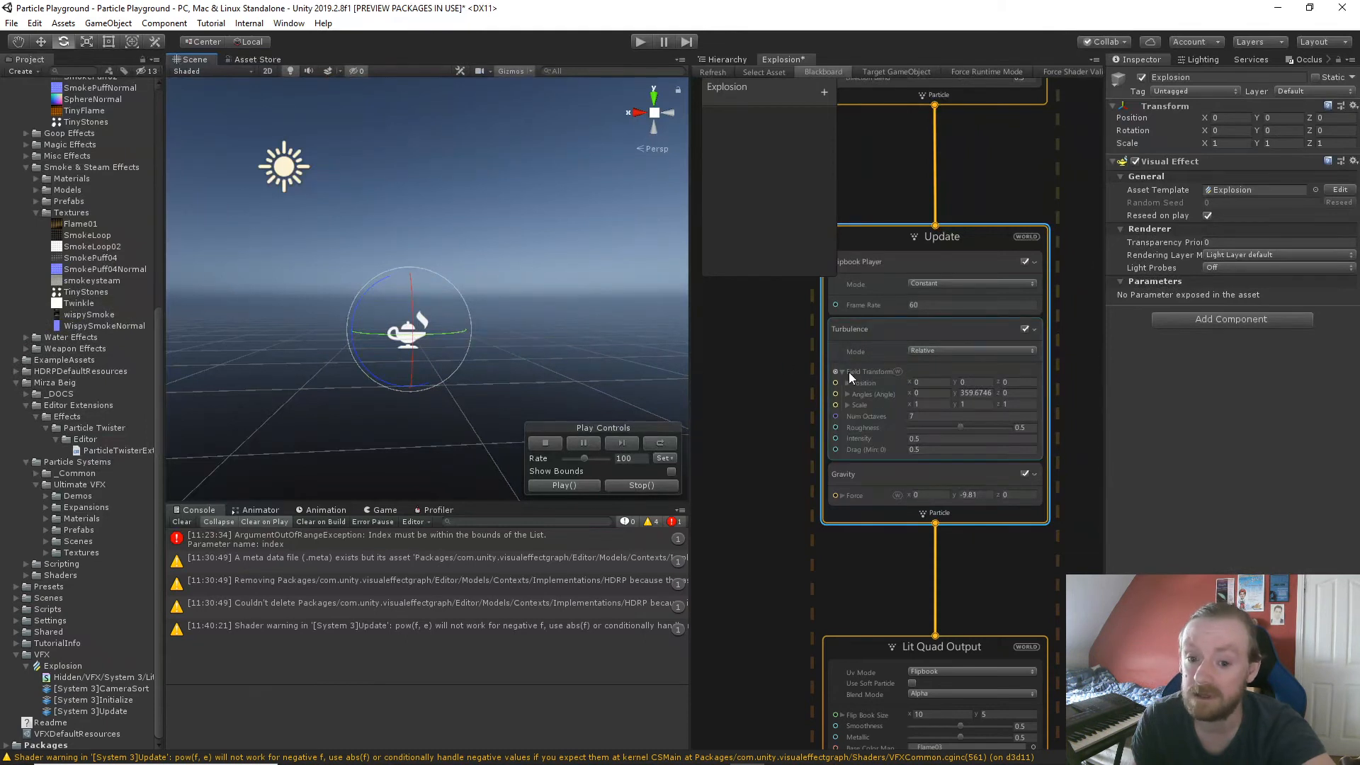
scroll(478, 352, "up", 6)
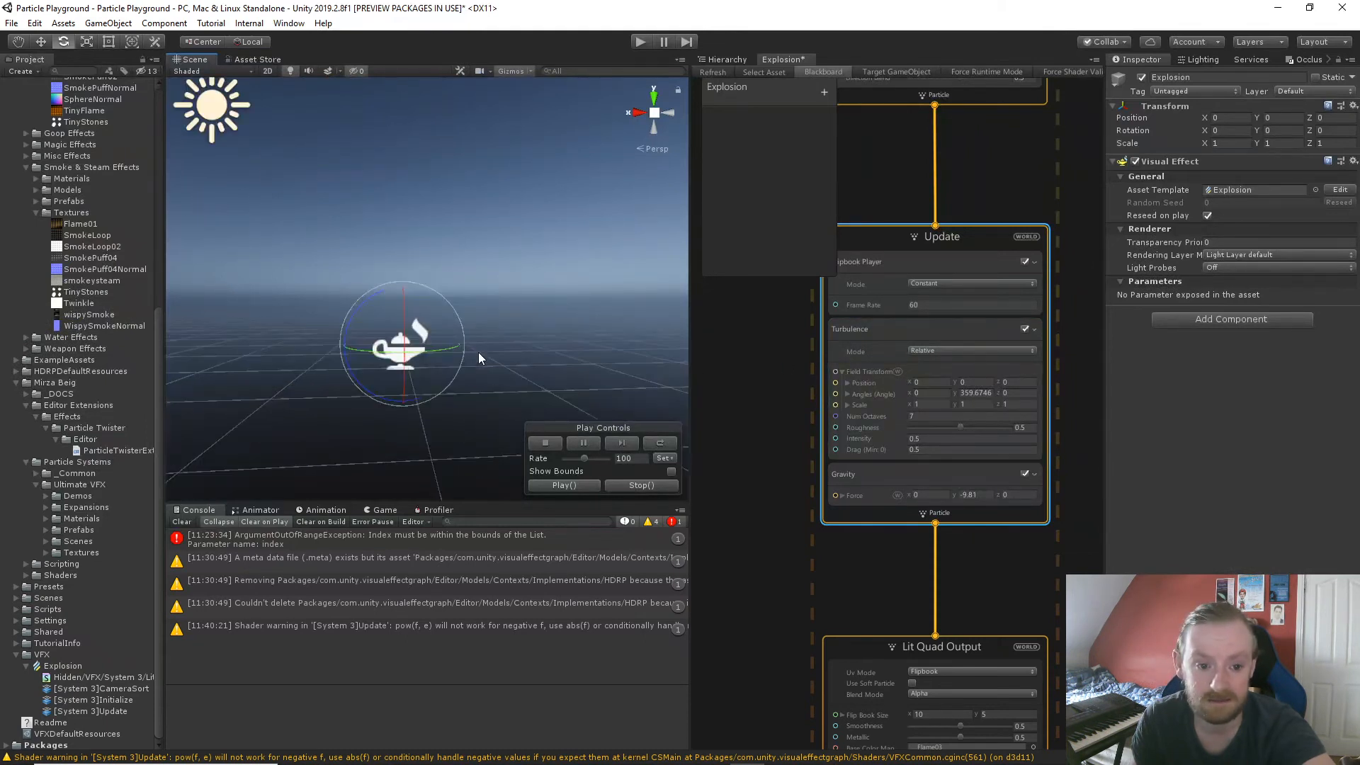
scroll(478, 352, "down", 6)
left_click(564, 486)
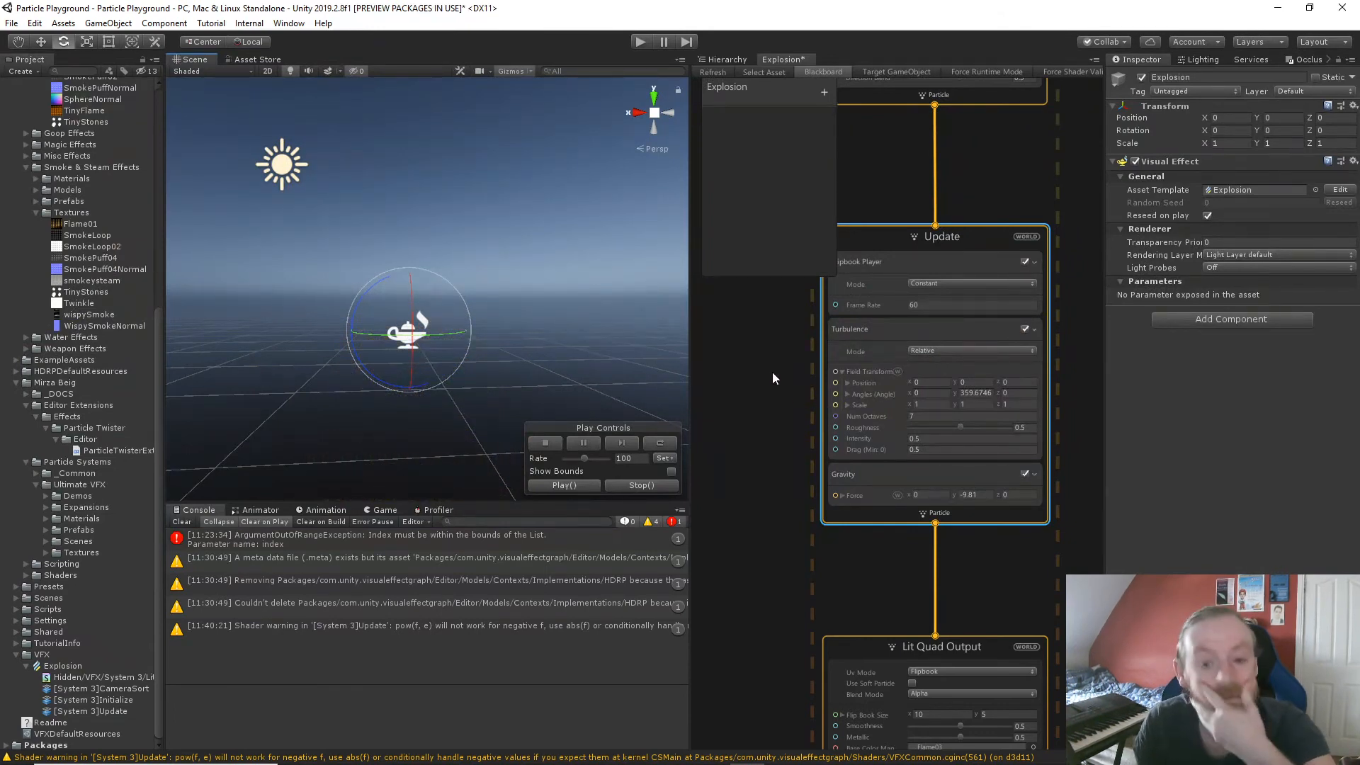
Try speeds of 10 and 5.68 for the Add Velocity (Spherical) block in the Initialize context.
middle_click_drag(733, 376, 719, 607)
middle_click_drag(720, 468, 724, 522)
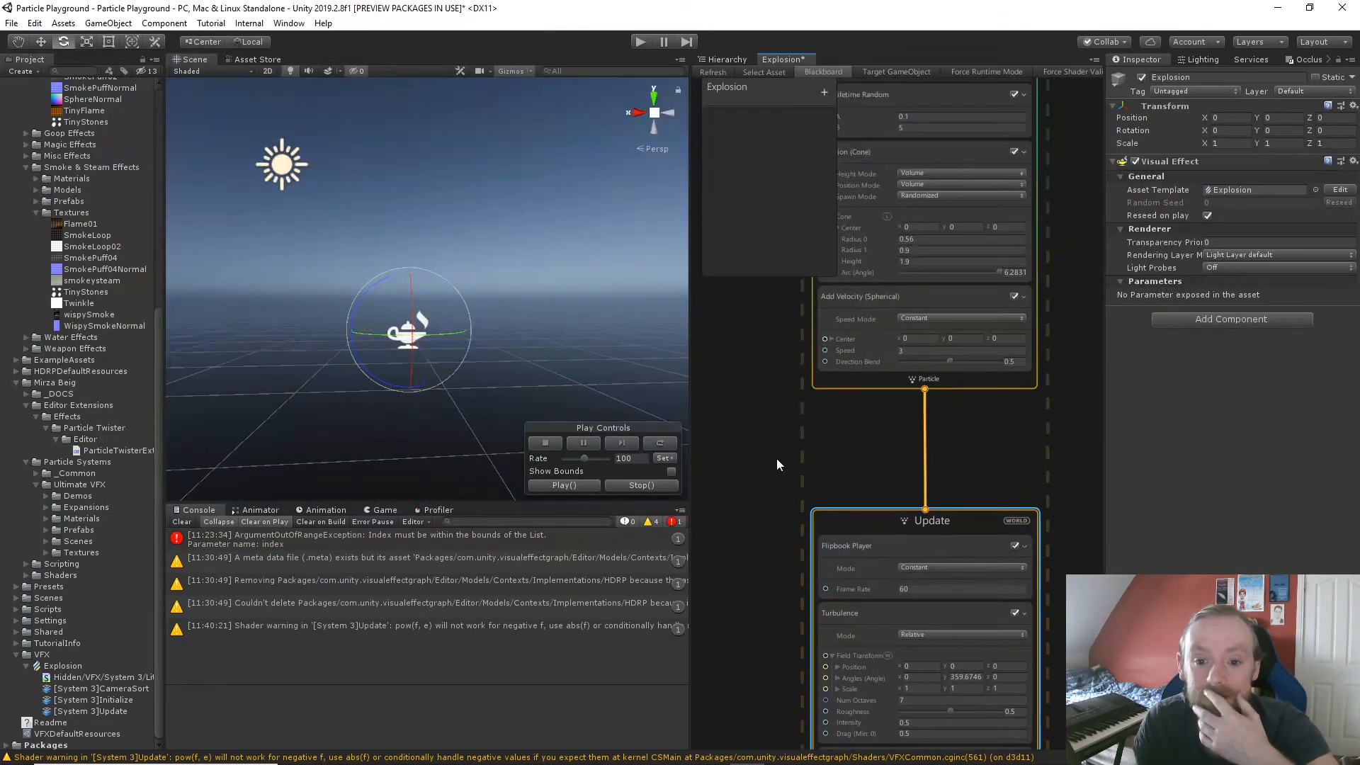
left_click(907, 352)
type("10")
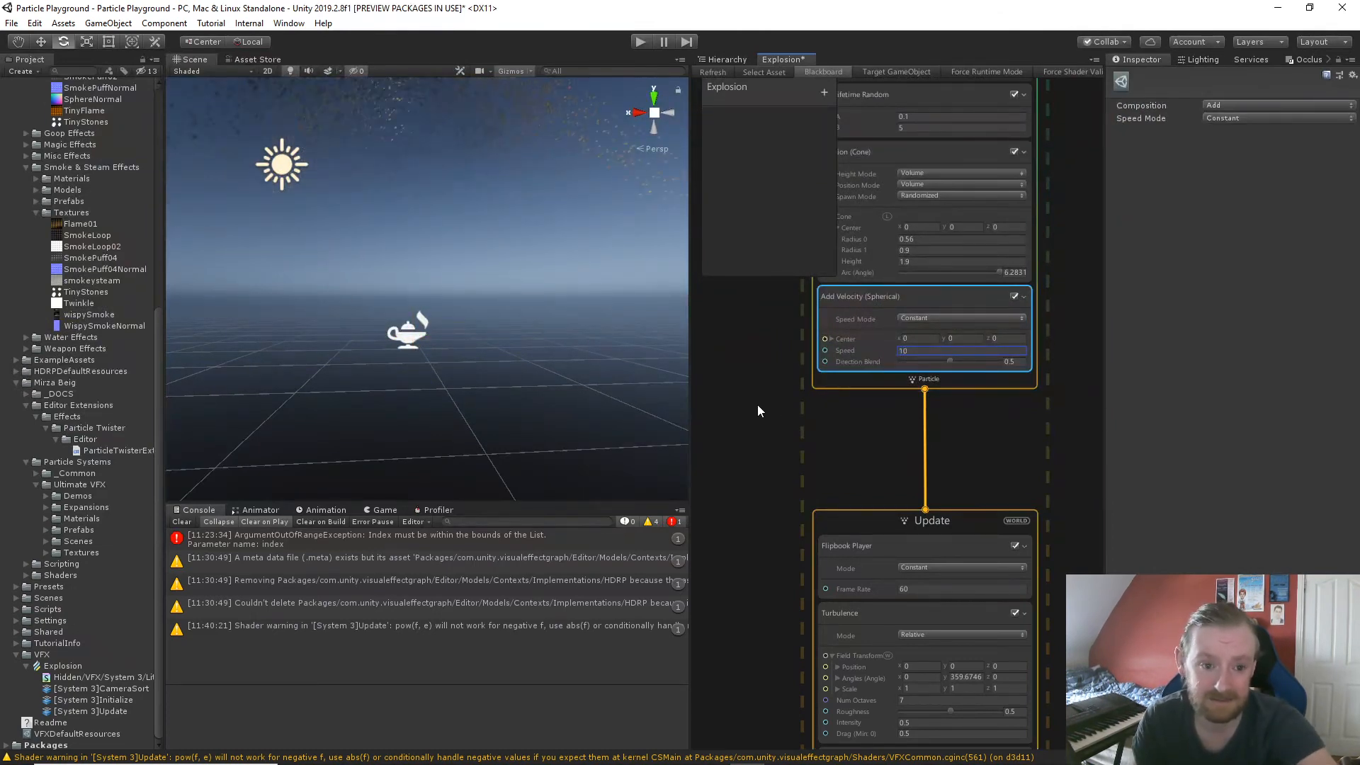
type("5.68")
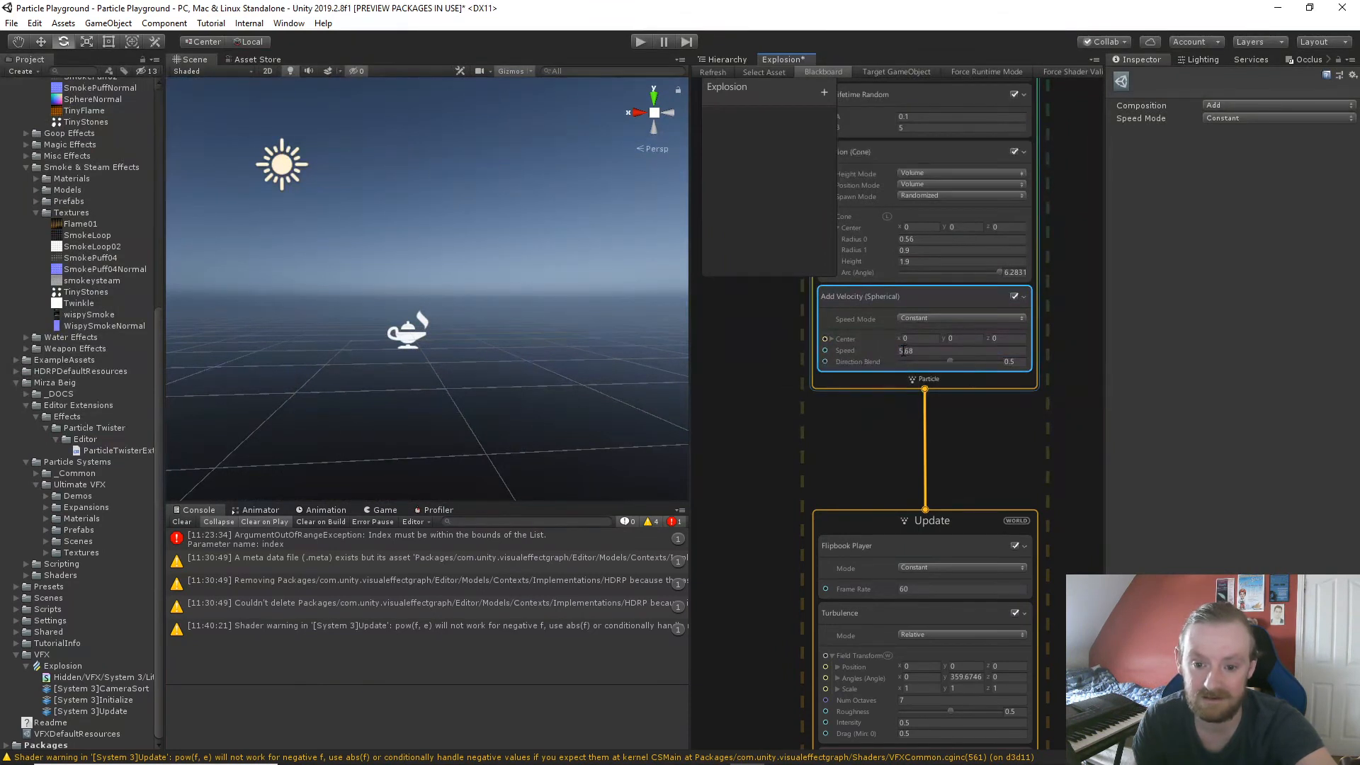
Set the Add Velocity (Spherical) speed to 9.16 and lower its direction blend to about 0.15.
left_click(931, 351)
type("6")
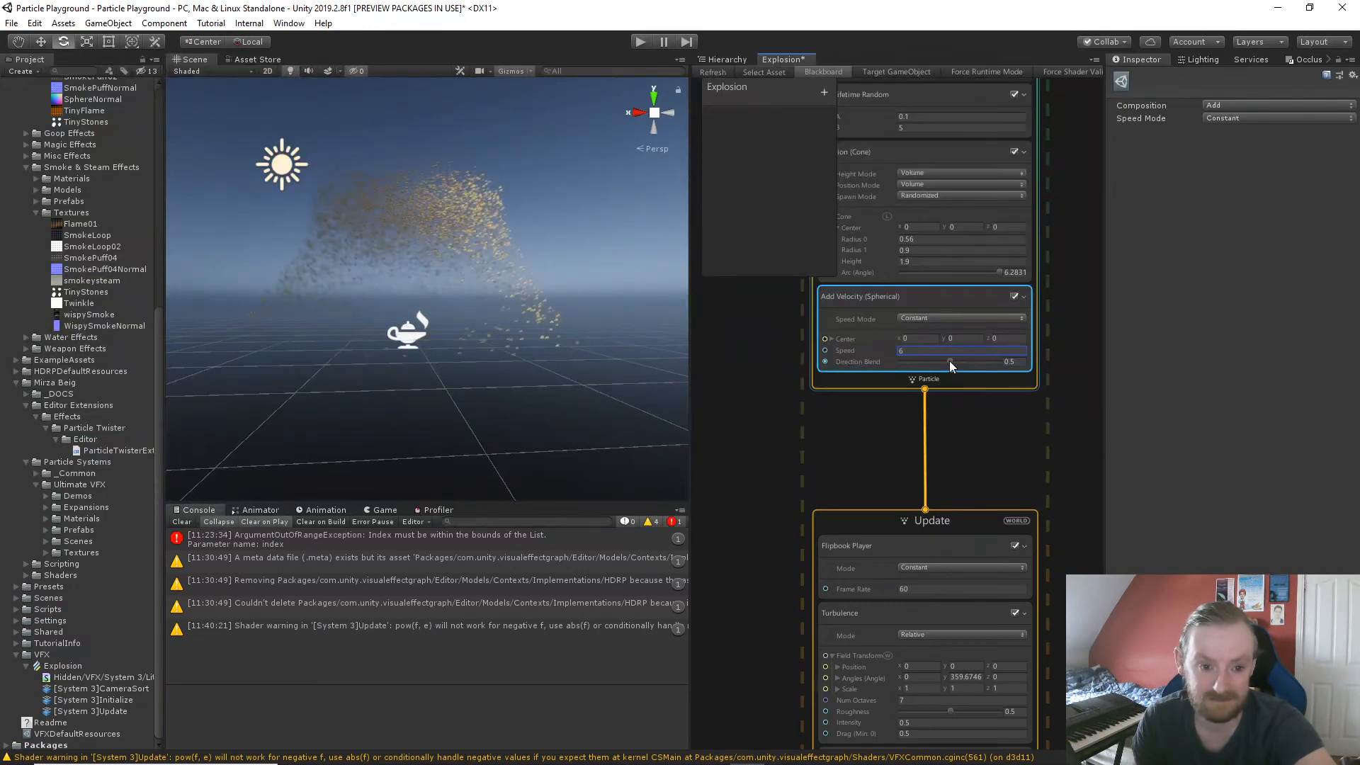
left_click_drag(949, 362, 916, 352)
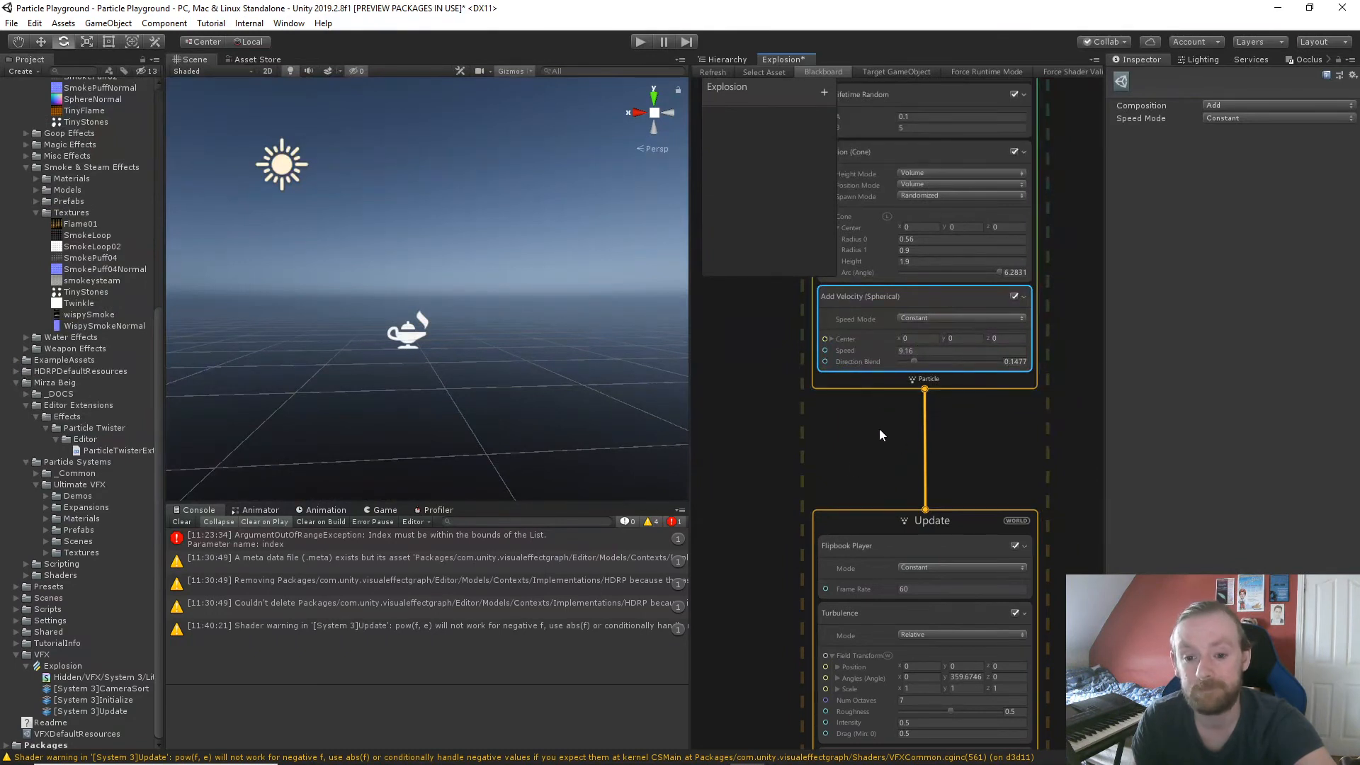
Try weaker Y-axis gravity forces of -5.46 and -3.88 in the Update context's Gravity block.
middle_click_drag(823, 437, 830, 300)
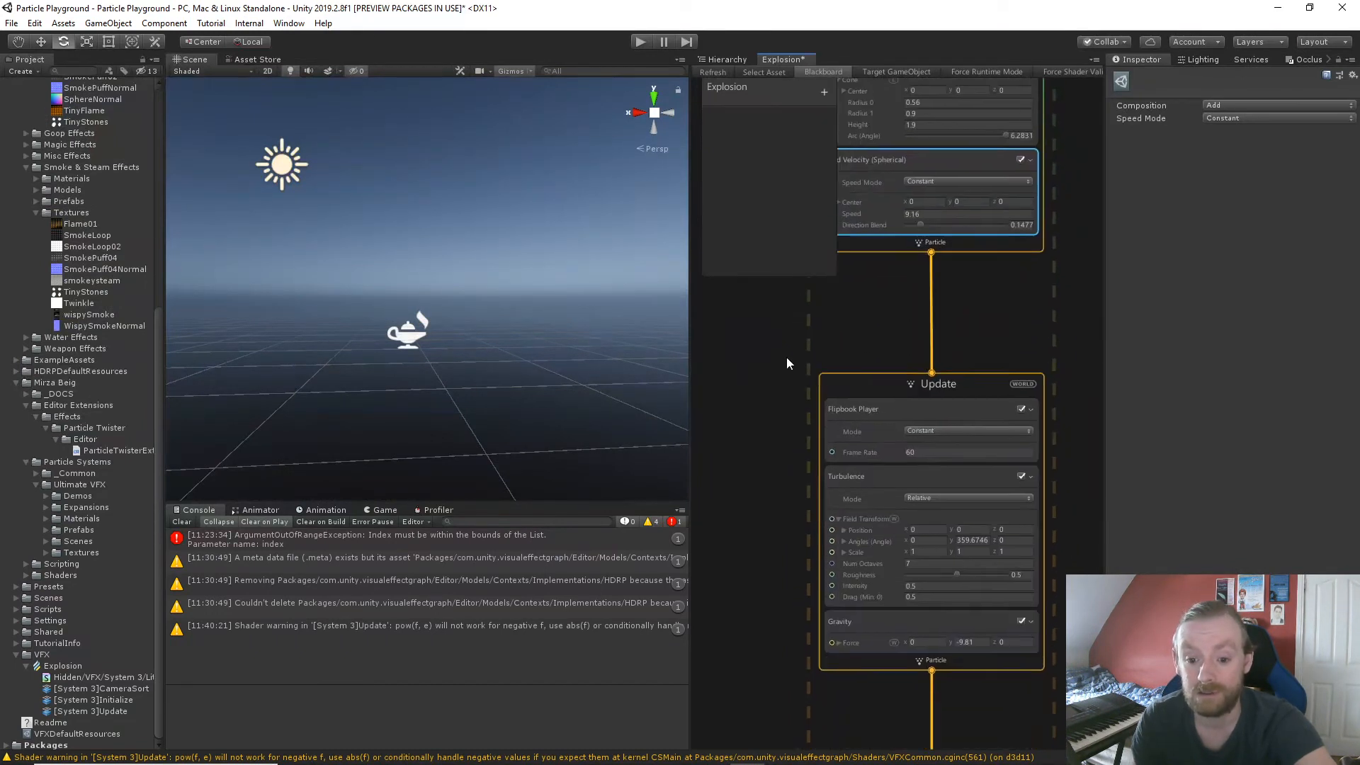
left_click(980, 641)
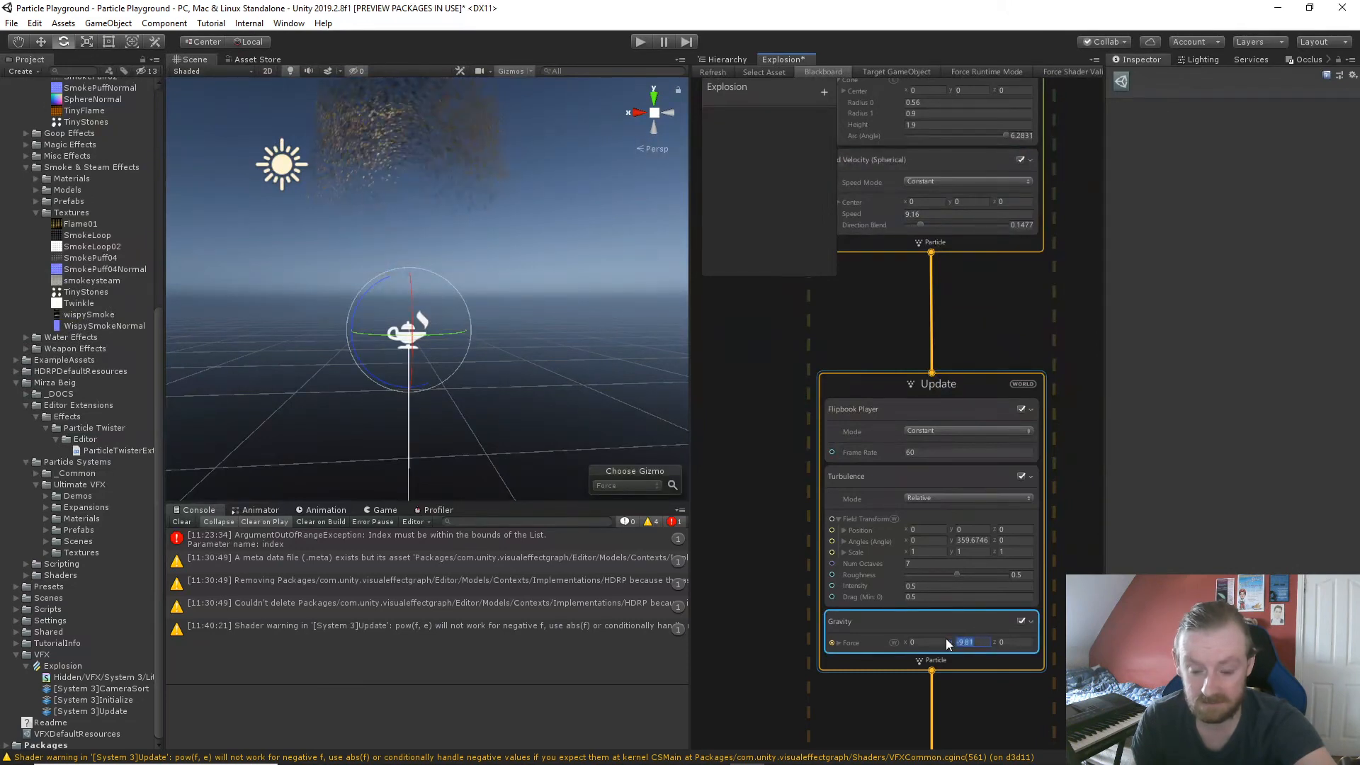
left_click_drag(951, 645, 983, 641)
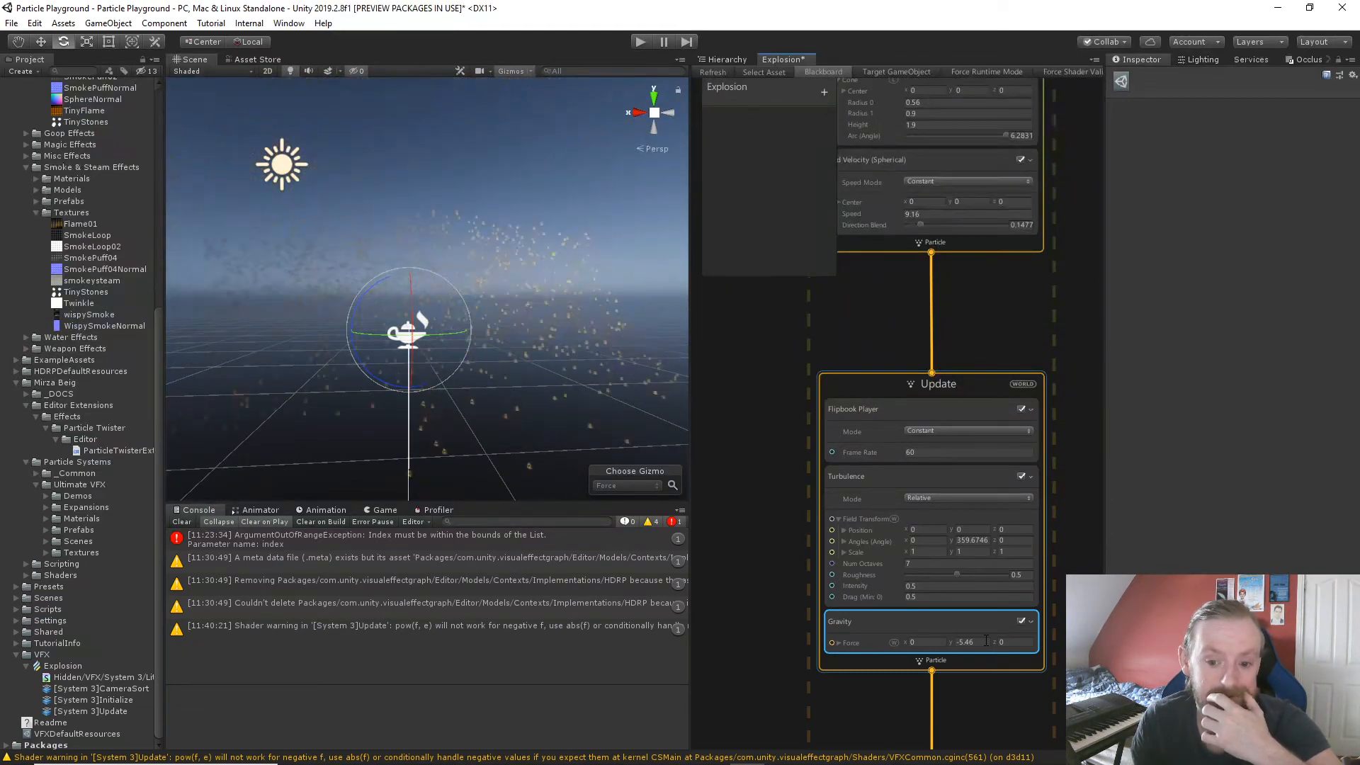
left_click_drag(986, 640, 997, 640)
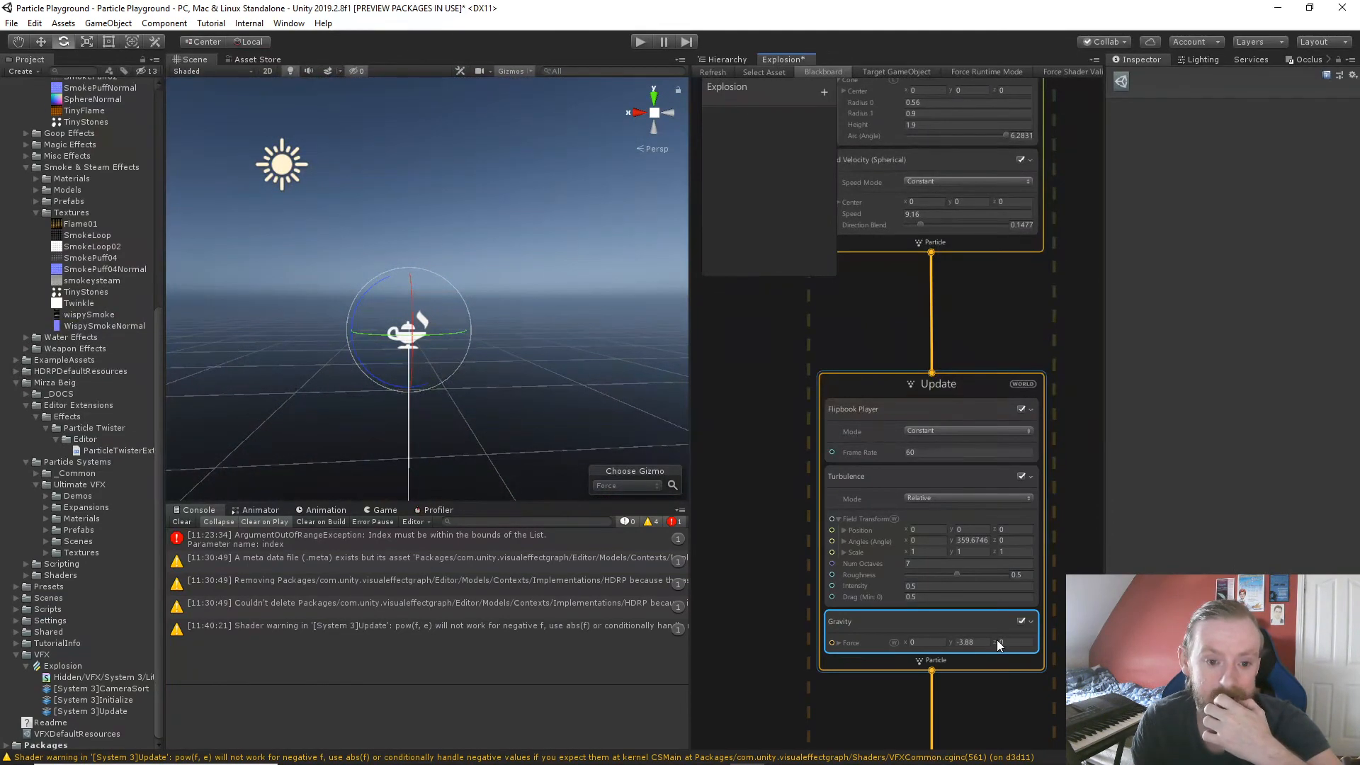
Try a speed of 5 for the Add Velocity (Spherical) block in the Initialize context.
left_click(928, 214)
type("5")
left_click(958, 342)
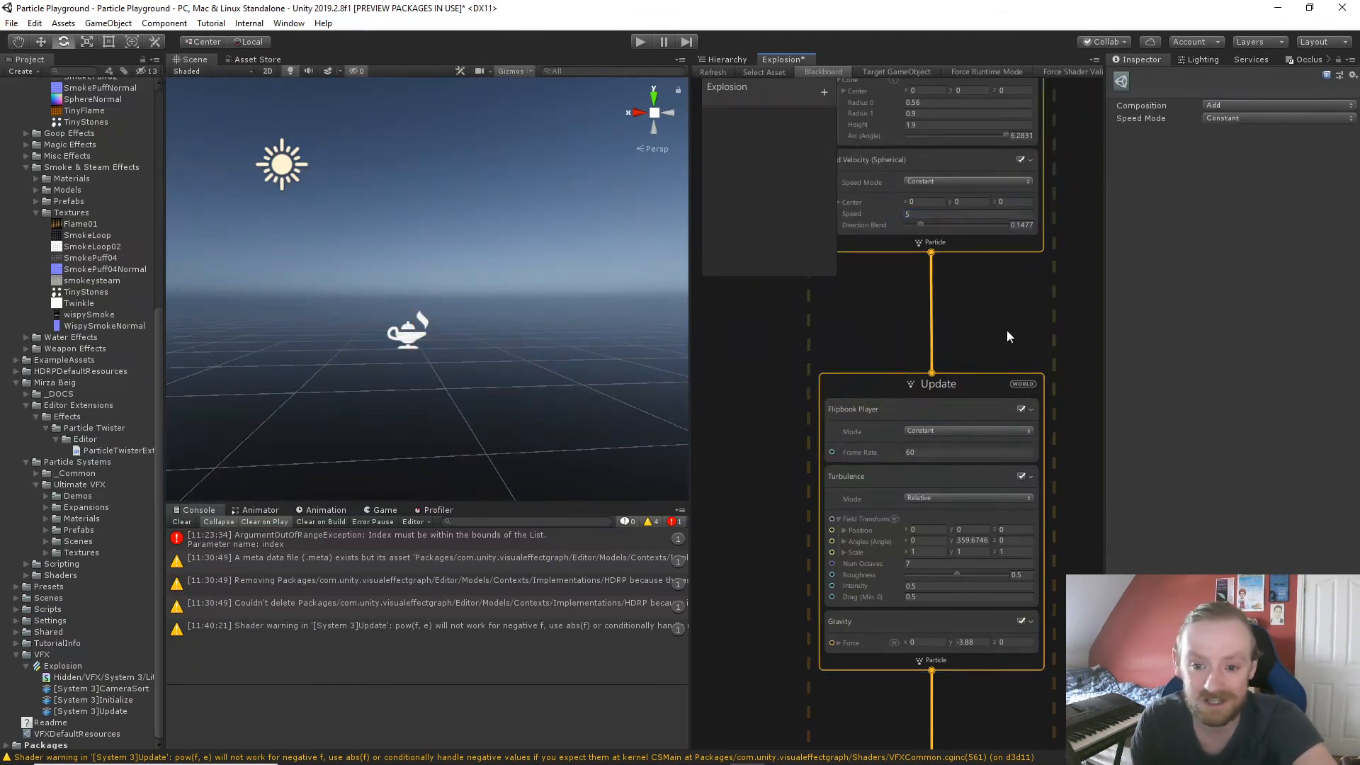
left_click(994, 474)
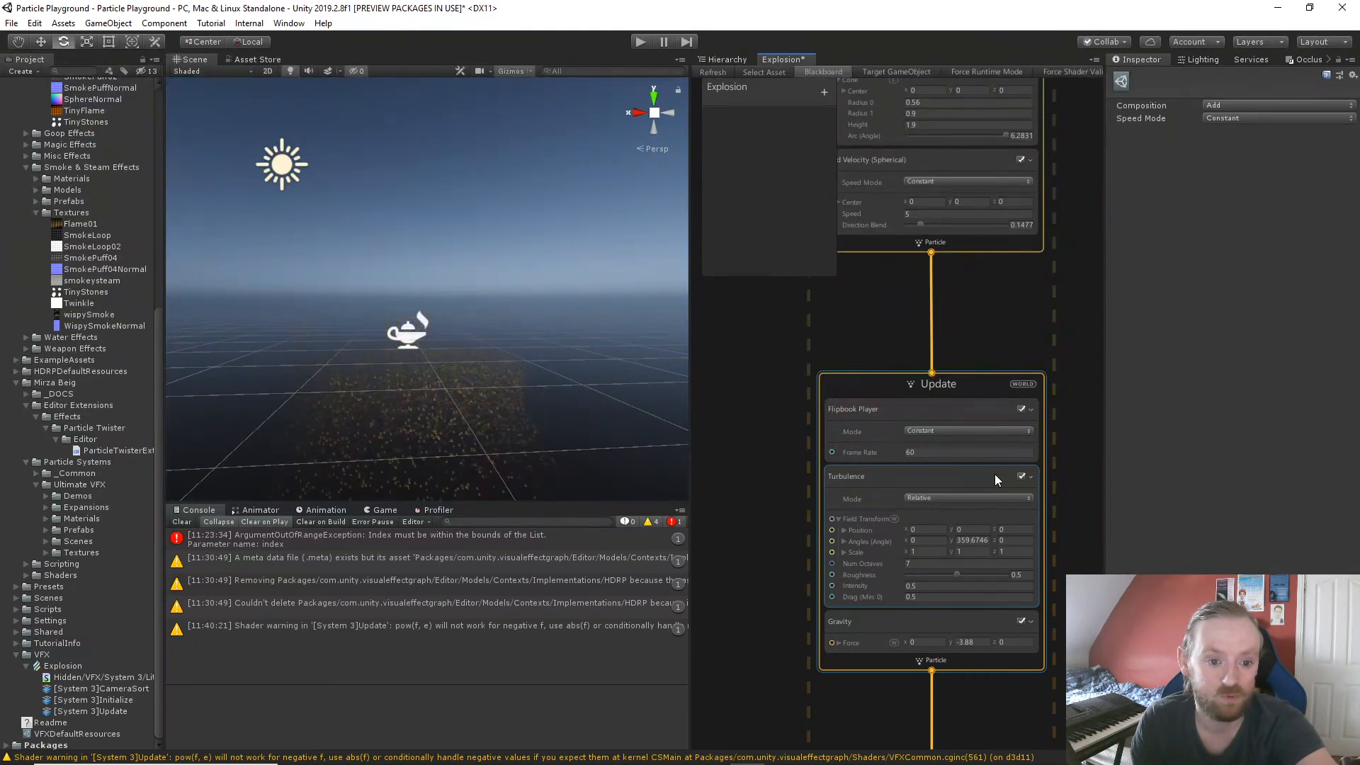
Weaken the Gravity block's Y force to -1.35 in the Update context.
left_click(960, 642)
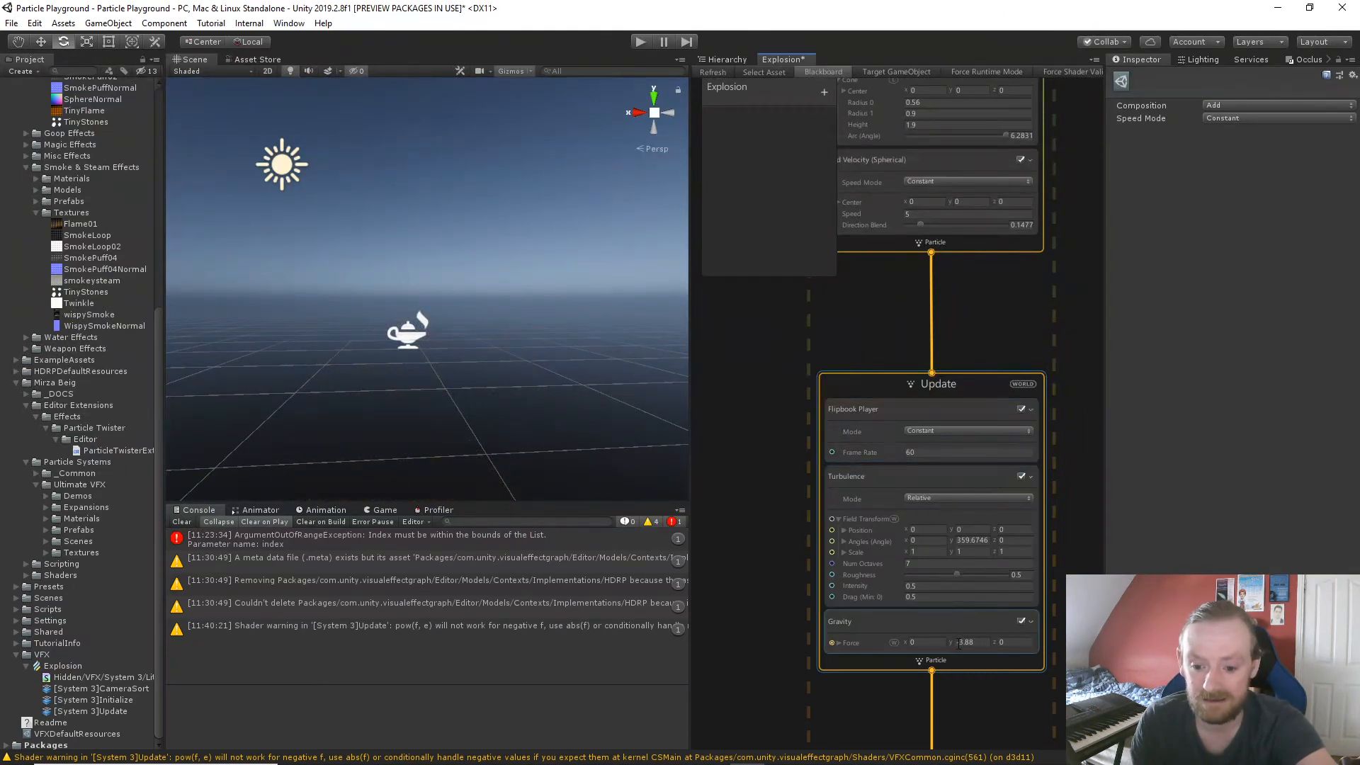
left_click_drag(952, 639, 965, 640)
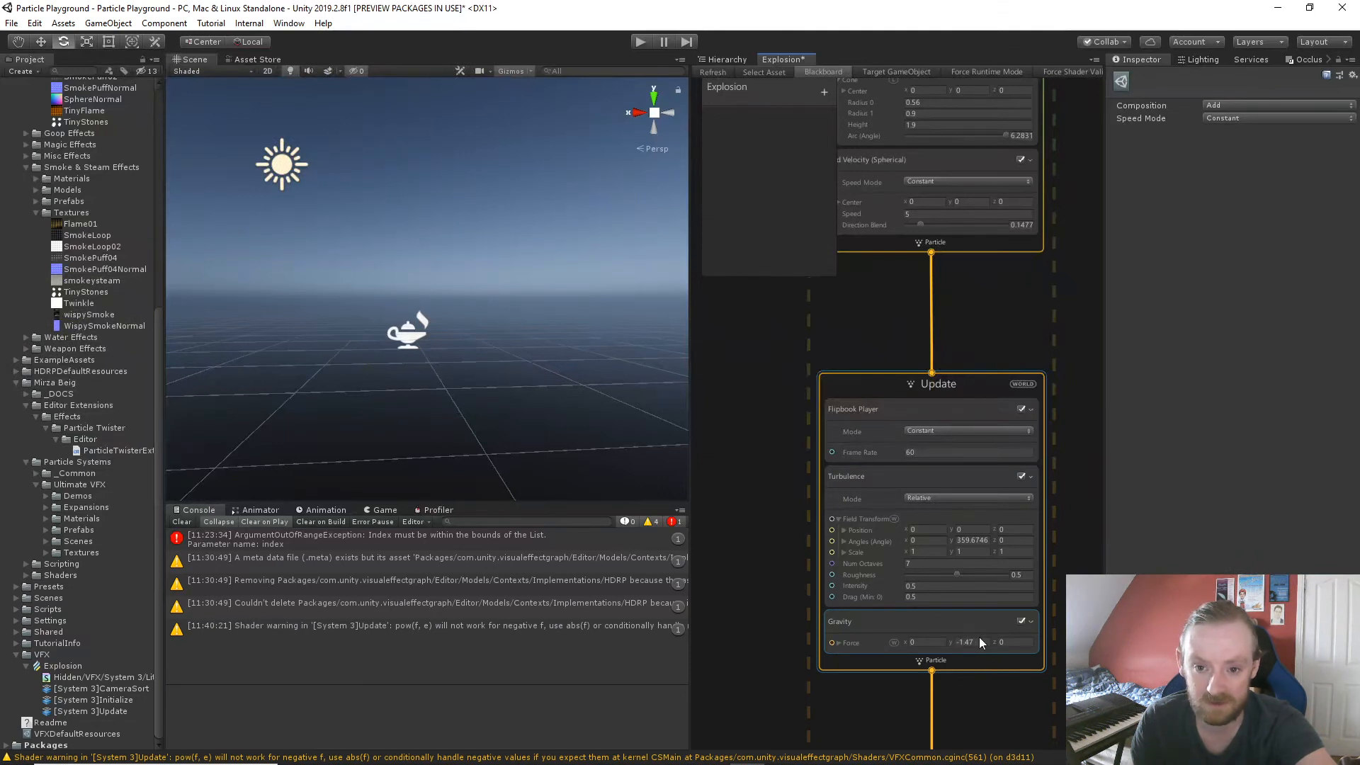
left_click_drag(981, 638, 981, 638)
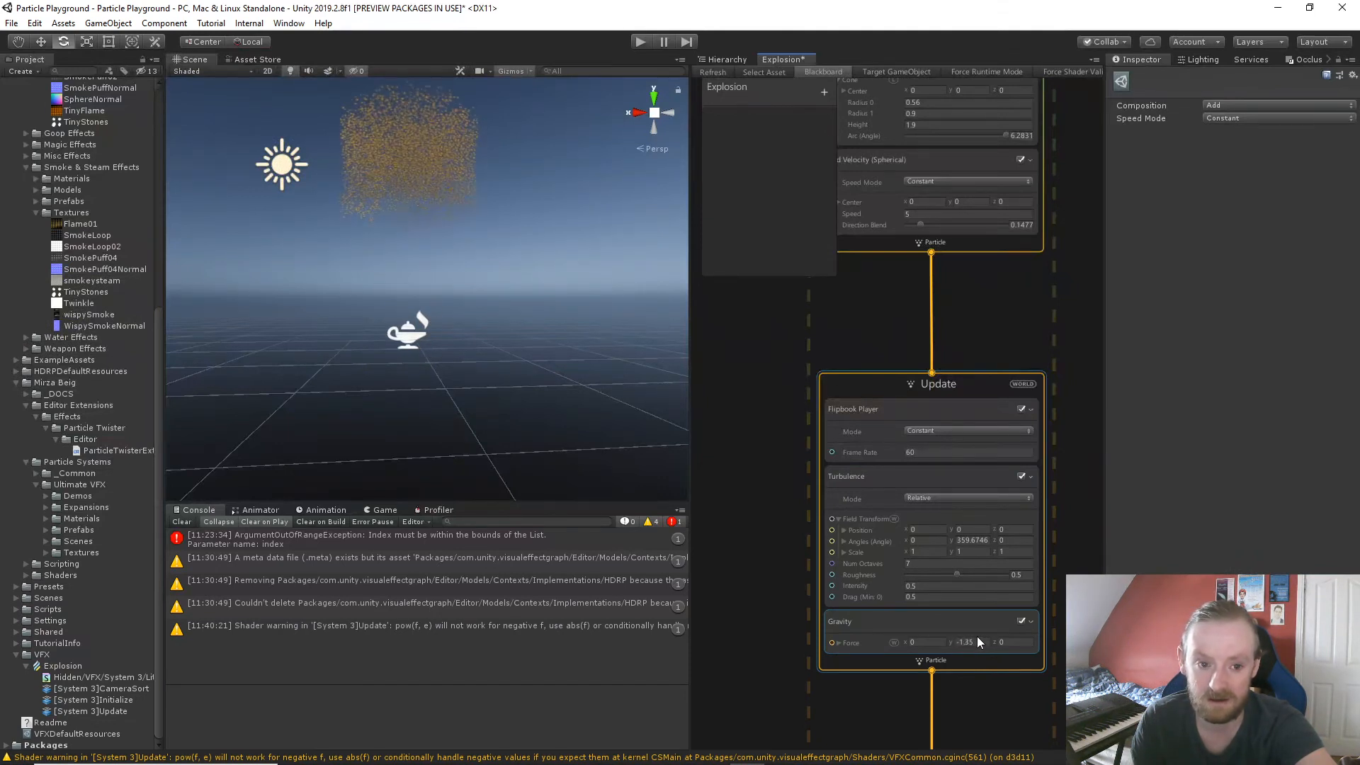
Lower the Add Velocity (Spherical) speed to 1.47 and raise its direction blend to about 0.28.
left_click_drag(902, 213, 870, 217)
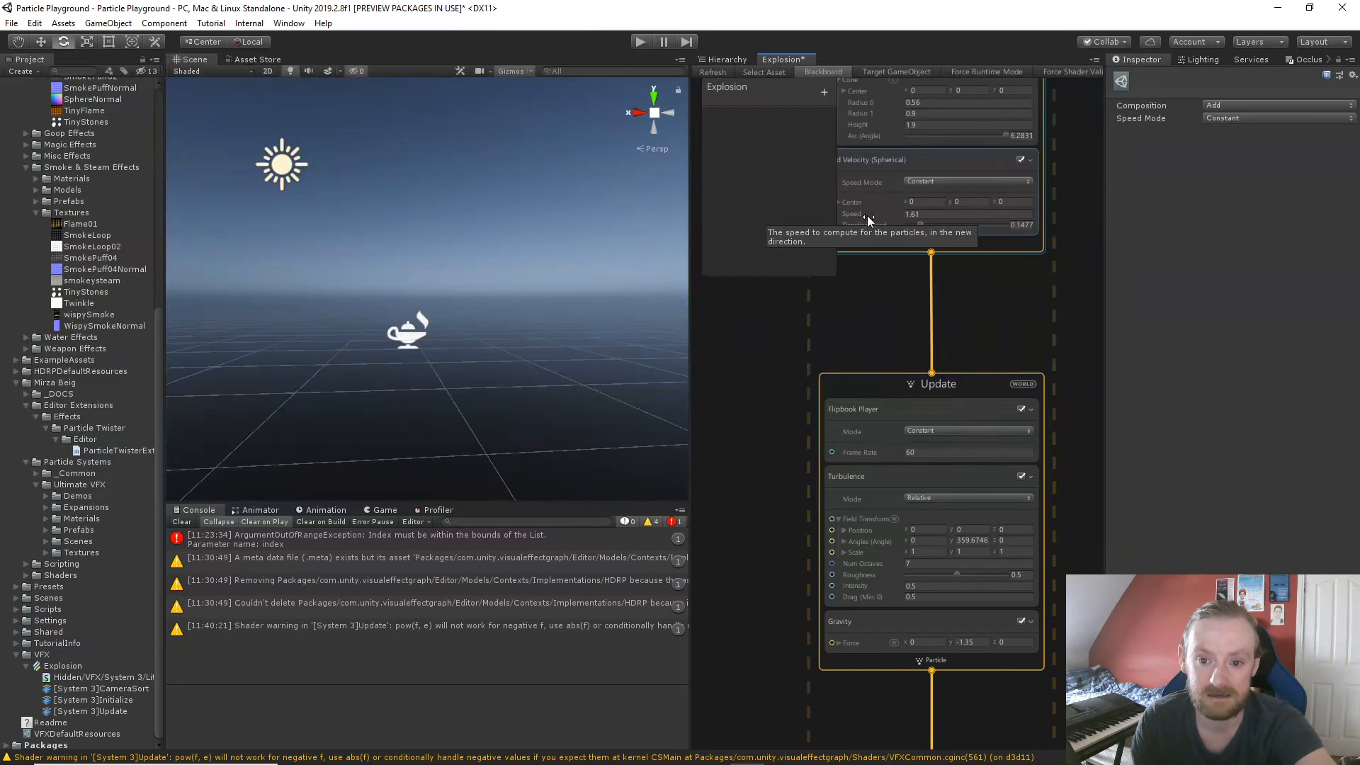
left_click_drag(867, 215, 866, 216)
middle_click_drag(887, 317, 924, 370)
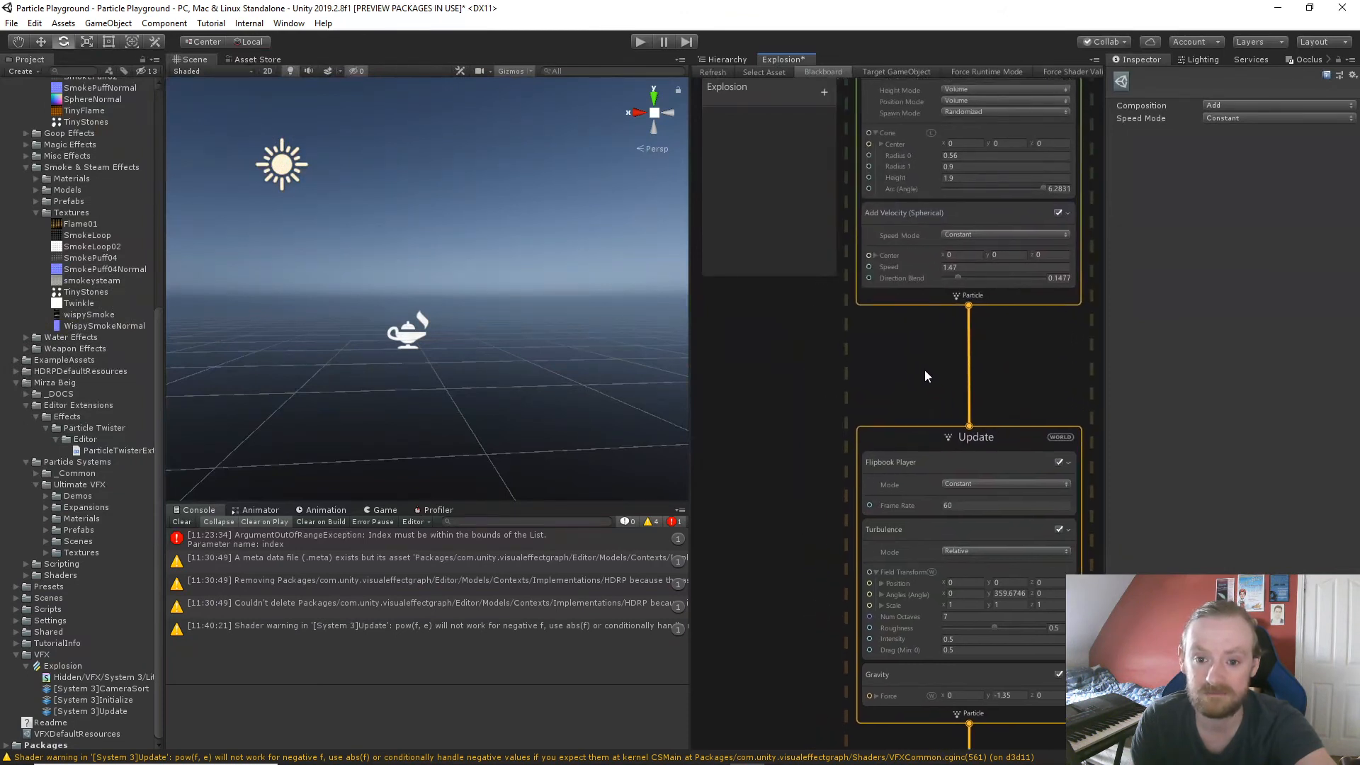
left_click_drag(958, 277, 972, 278)
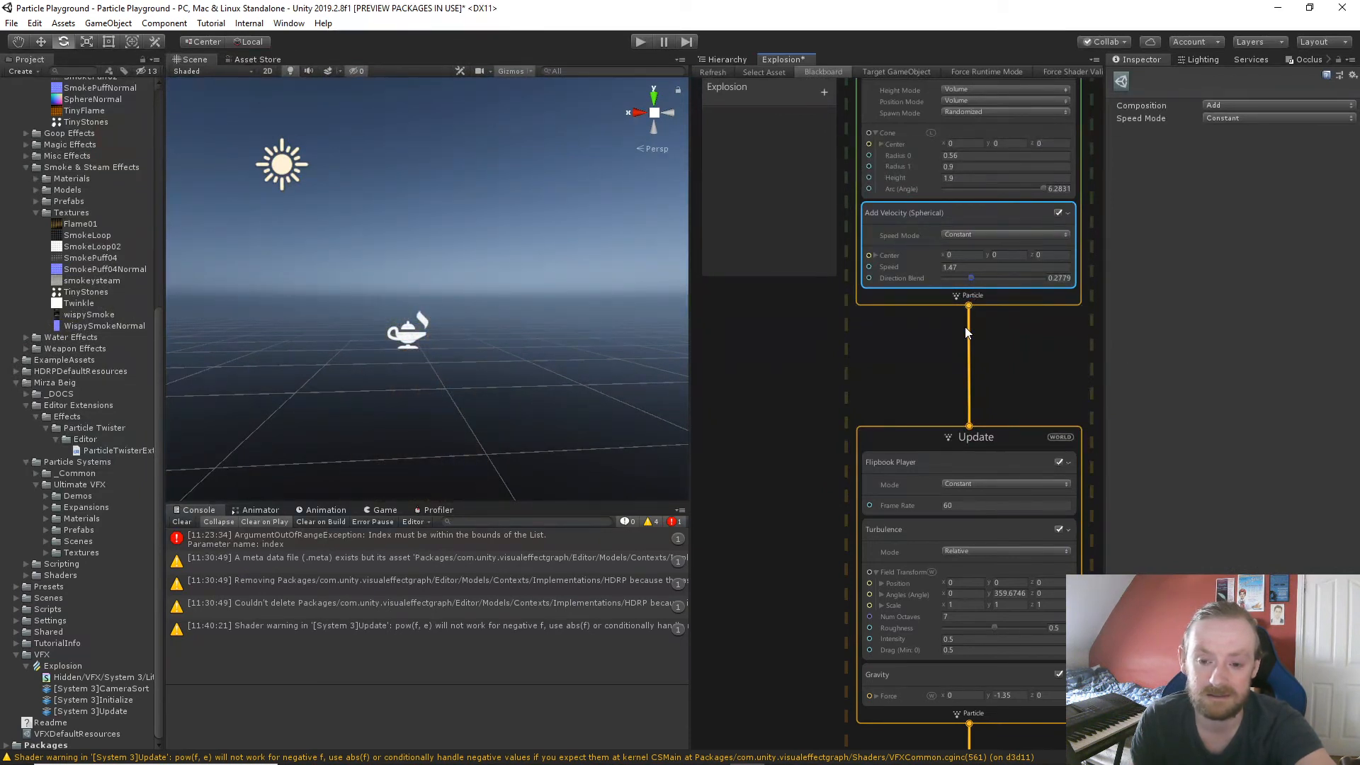
mouse_move(931, 335)
middle_mouse_down()
mouse_move(928, 517)
mouse_move(941, 340)
middle_mouse_up()
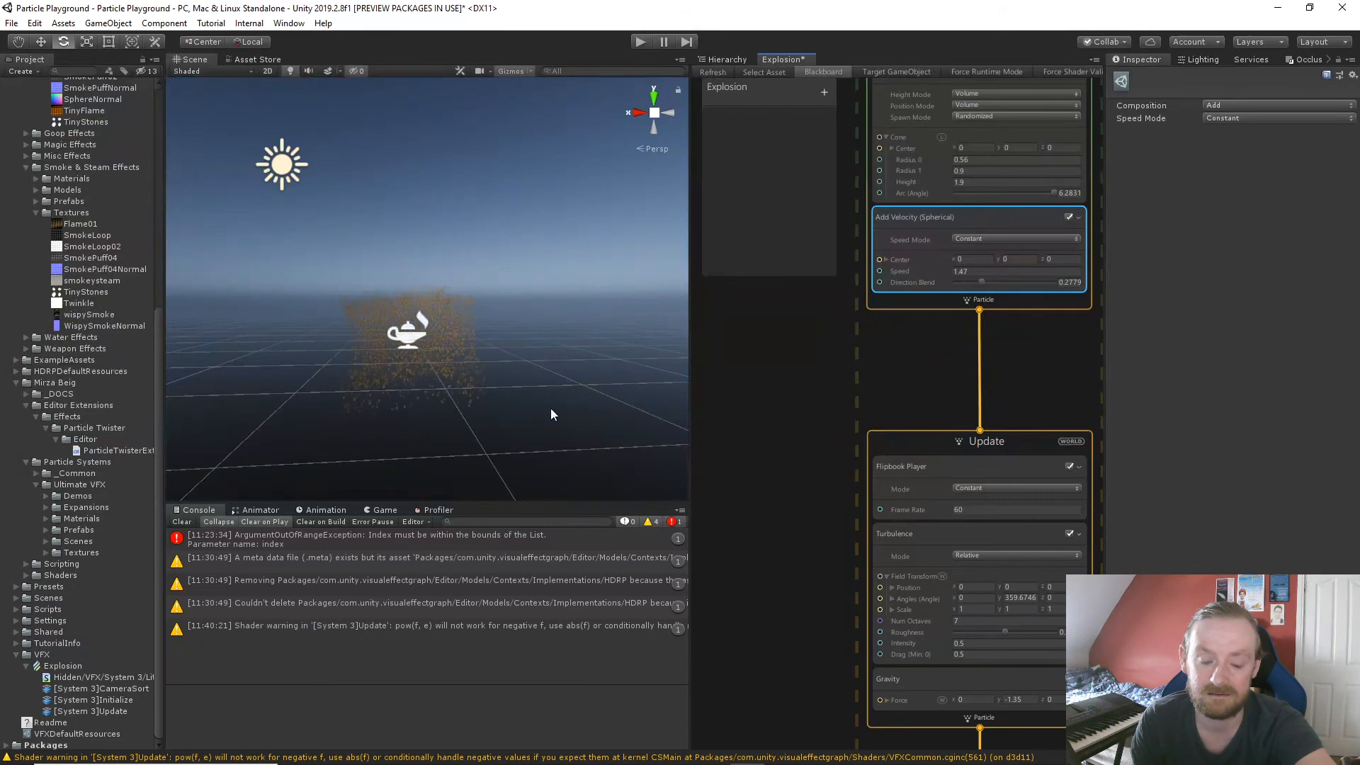
Save the scene together with the changes to the Explosion effect graph.
scroll(499, 384, "up", 3)
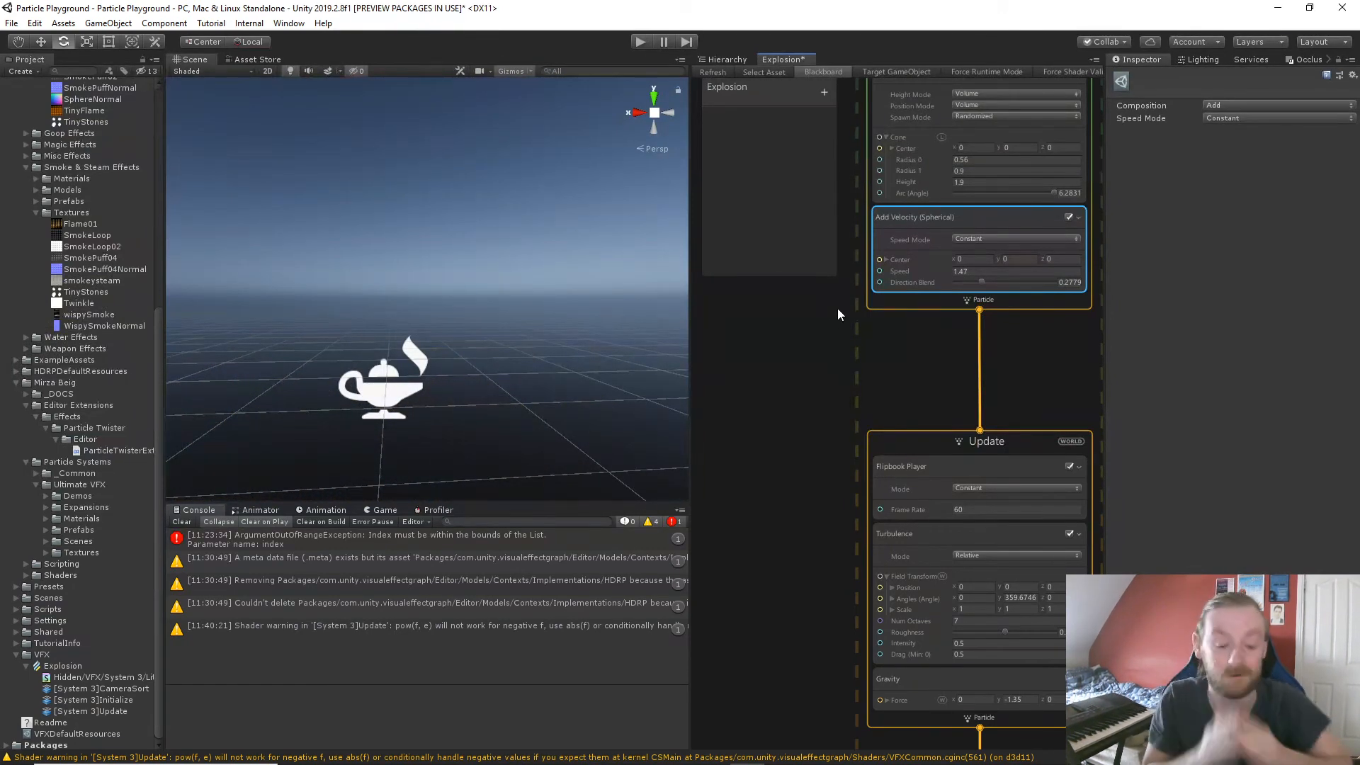
left_click(31, 22)
mouse_move(11, 23)
left_click(44, 75)
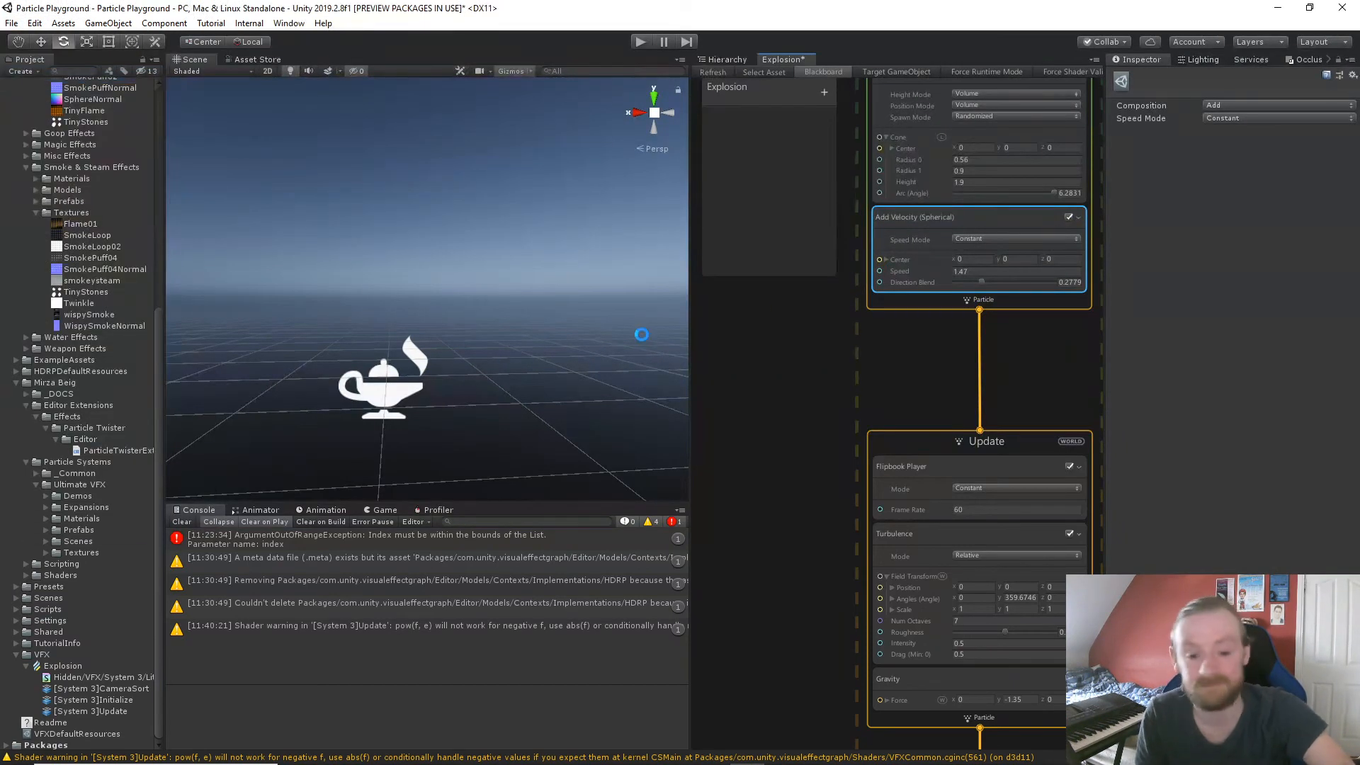
Connect the ShockWave system's Update context to its Lit Quad Output so that its particles render.
scroll(763, 466, "down", 3)
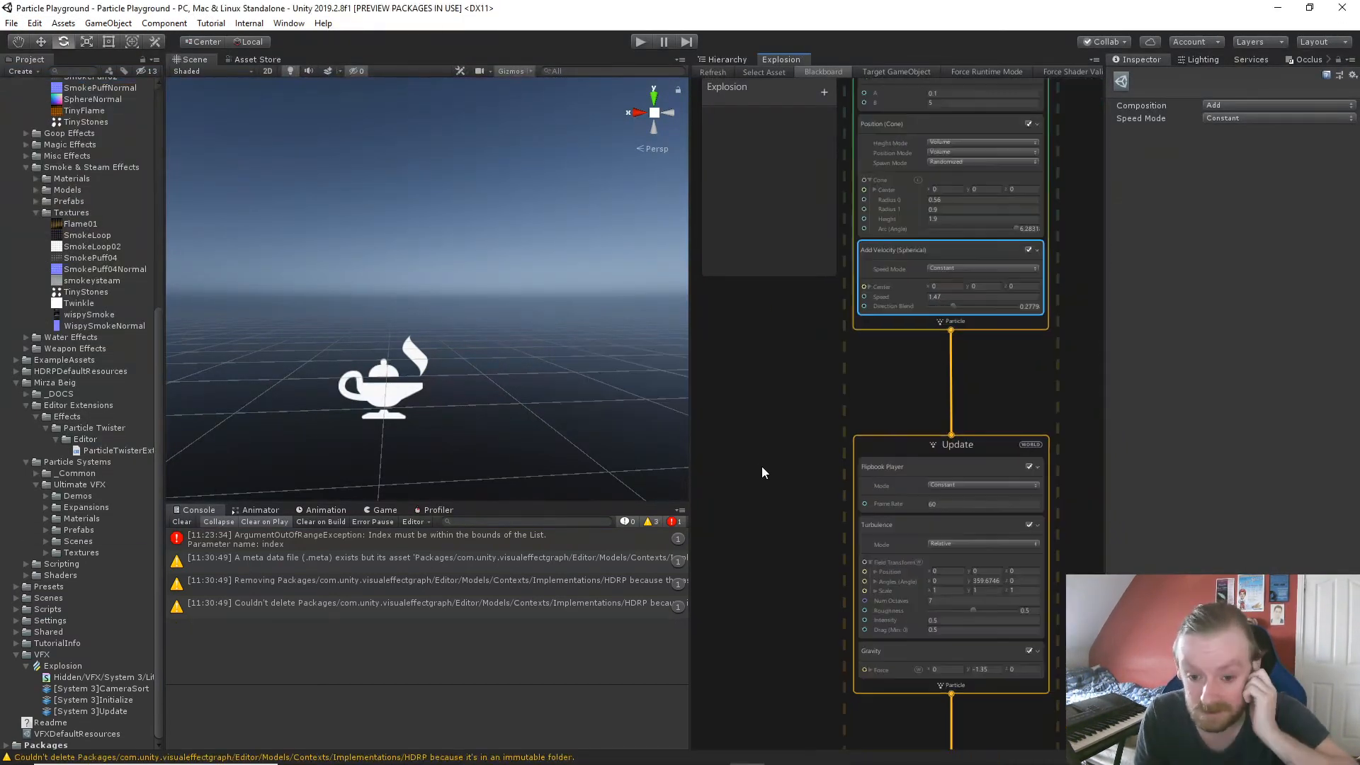
mouse_move(763, 466)
middle_mouse_down()
mouse_move(787, 435)
mouse_move(948, 374)
mouse_move(1109, 269)
middle_mouse_up()
middle_click_drag(833, 506, 866, 361)
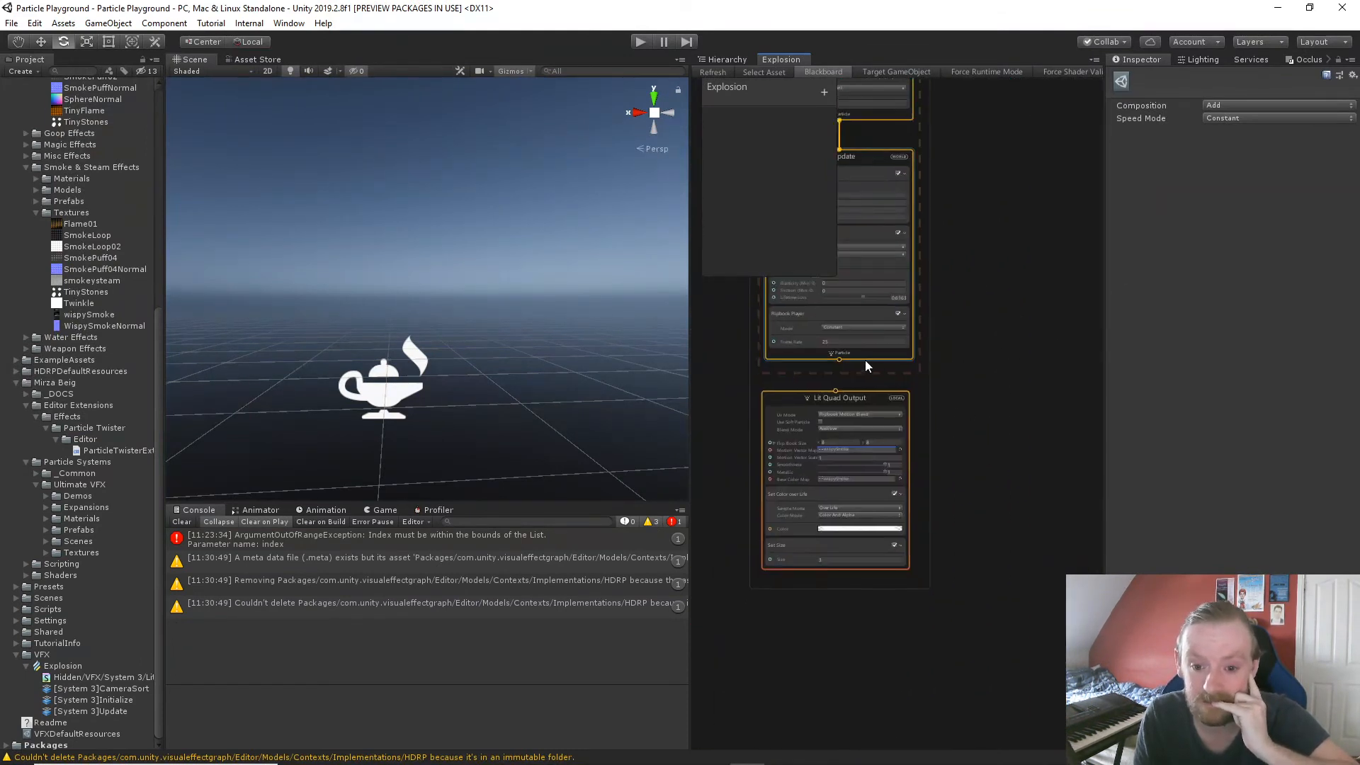
left_click_drag(839, 360, 836, 390)
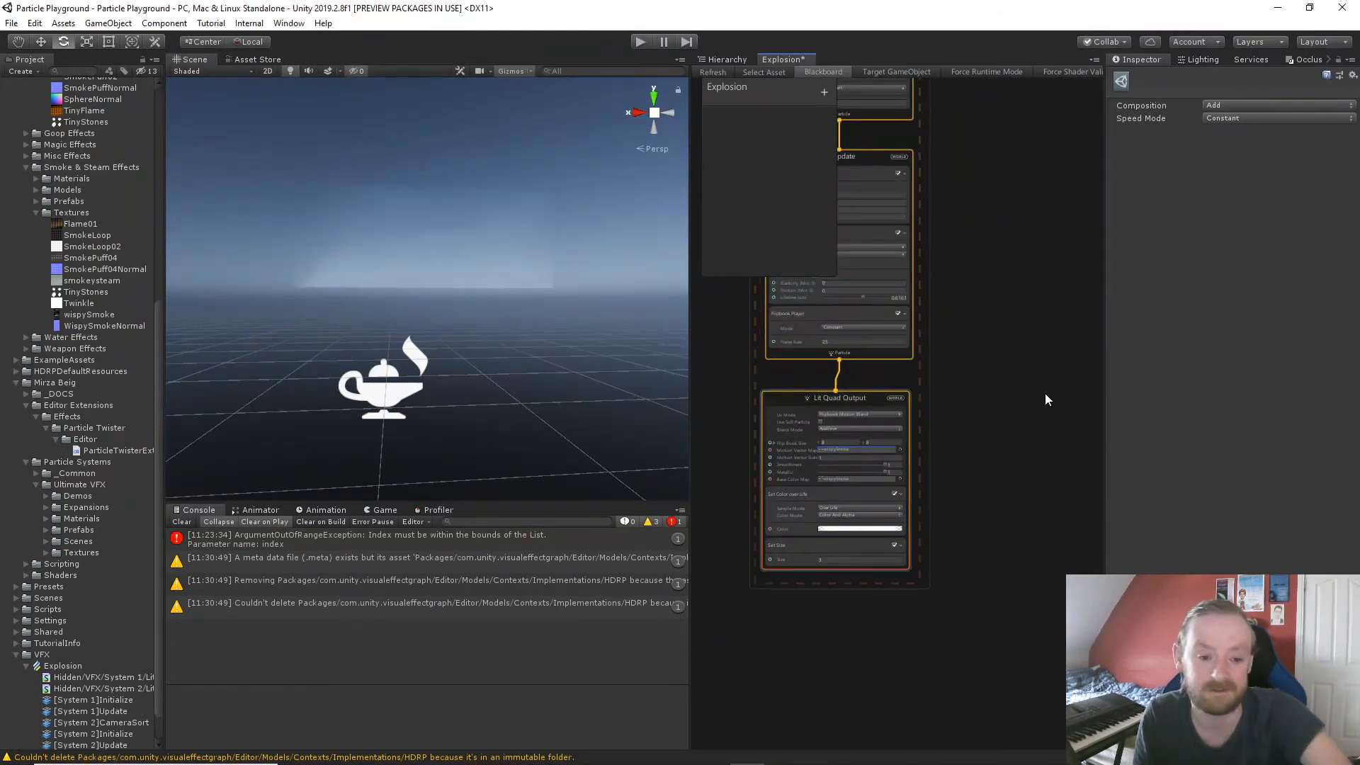
scroll(432, 368, "down", 5)
scroll(409, 379, "down", 3)
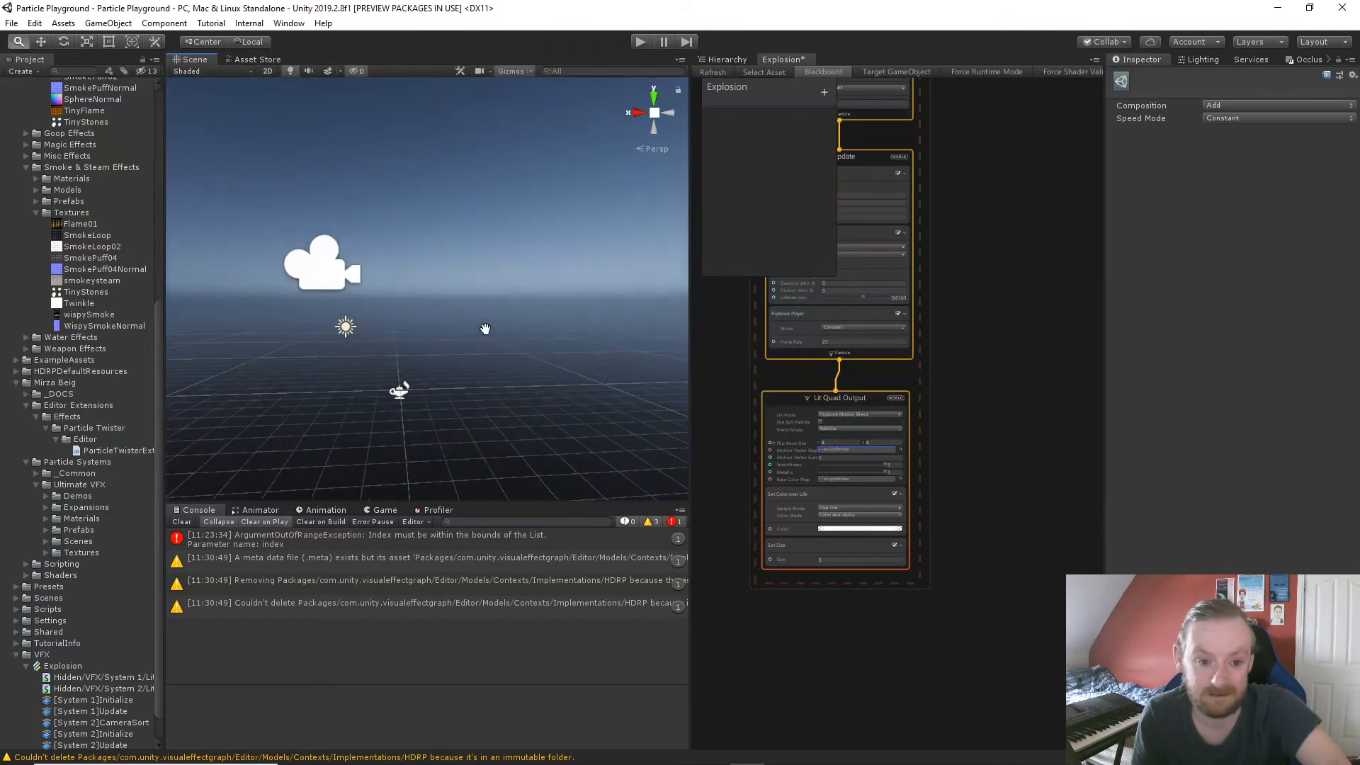
scroll(965, 445, "up", 5)
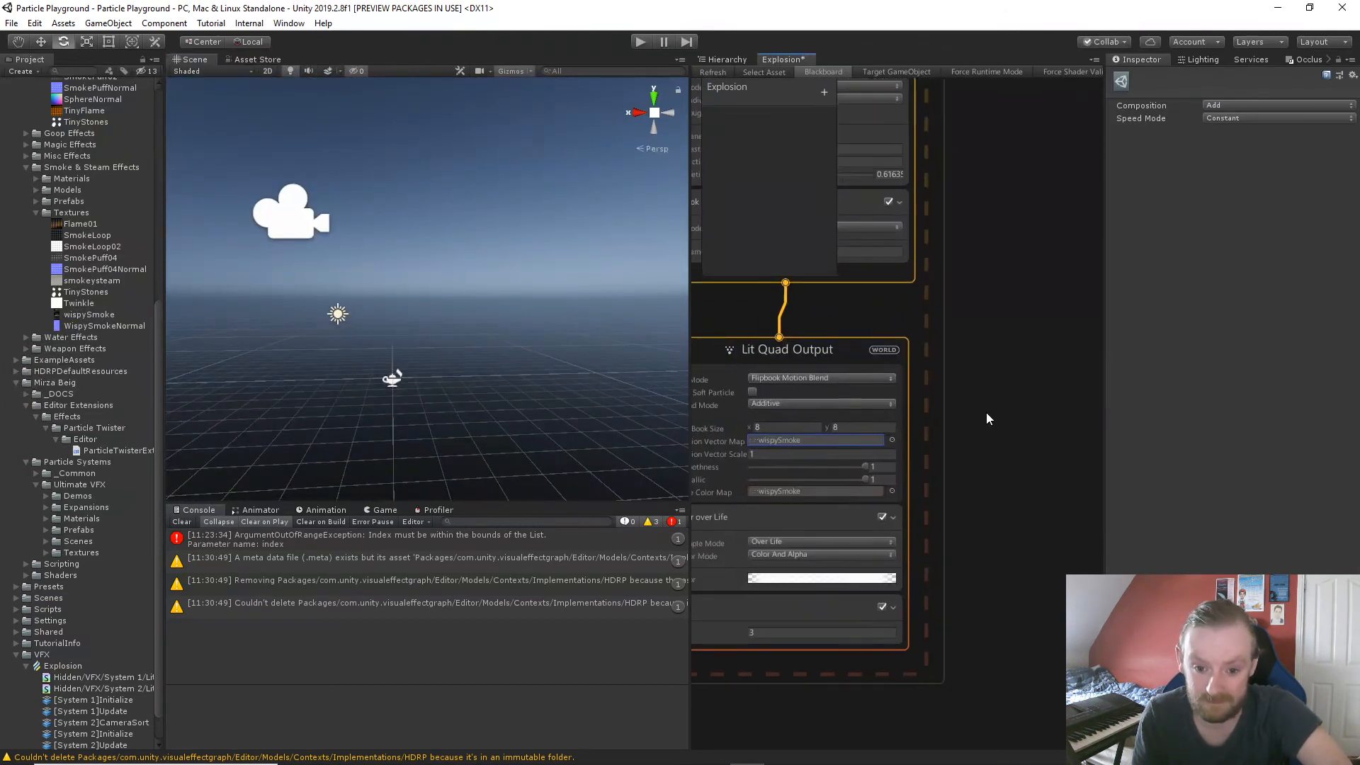
Set the ShockWave Lit Quad Output's UV mode to Flipbook and inspect the wispySmoke texture used as its base color map.
left_click(917, 361)
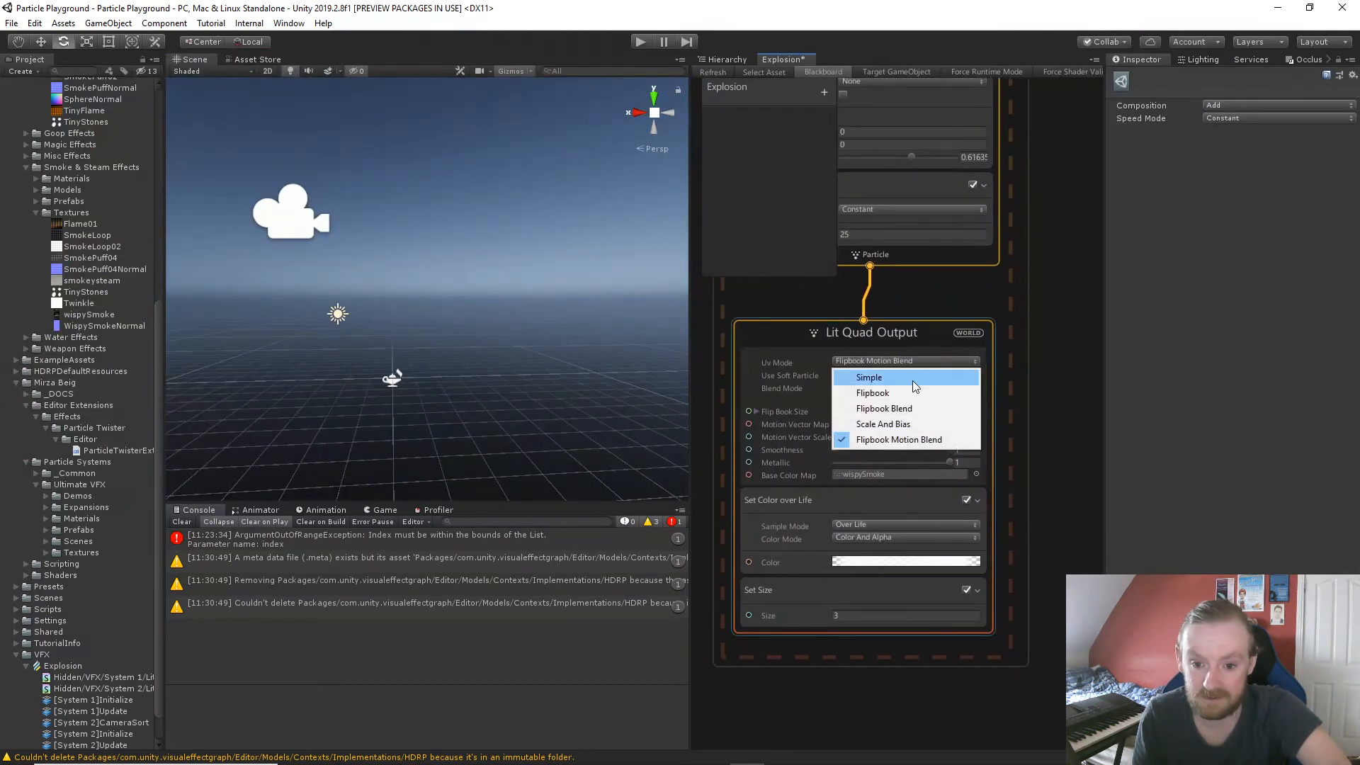
left_click(908, 391)
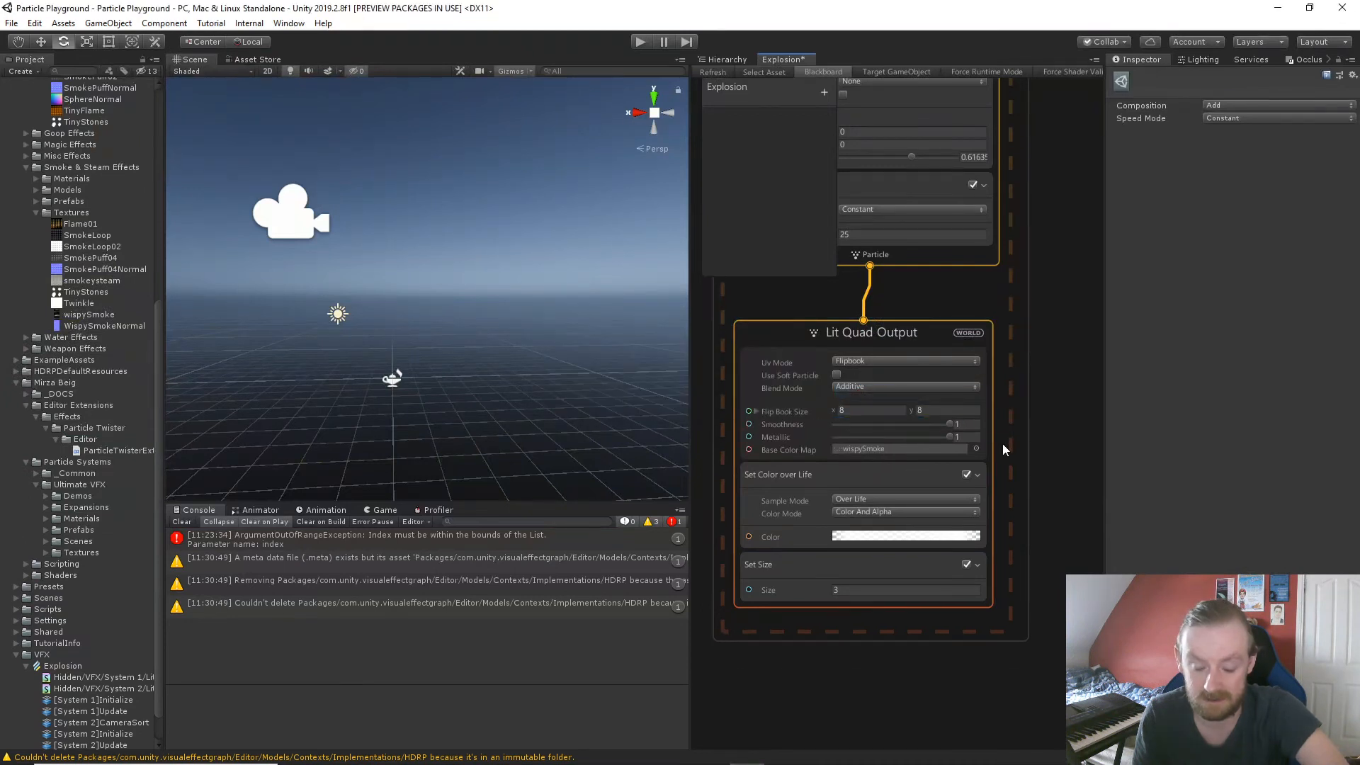
left_click(953, 449)
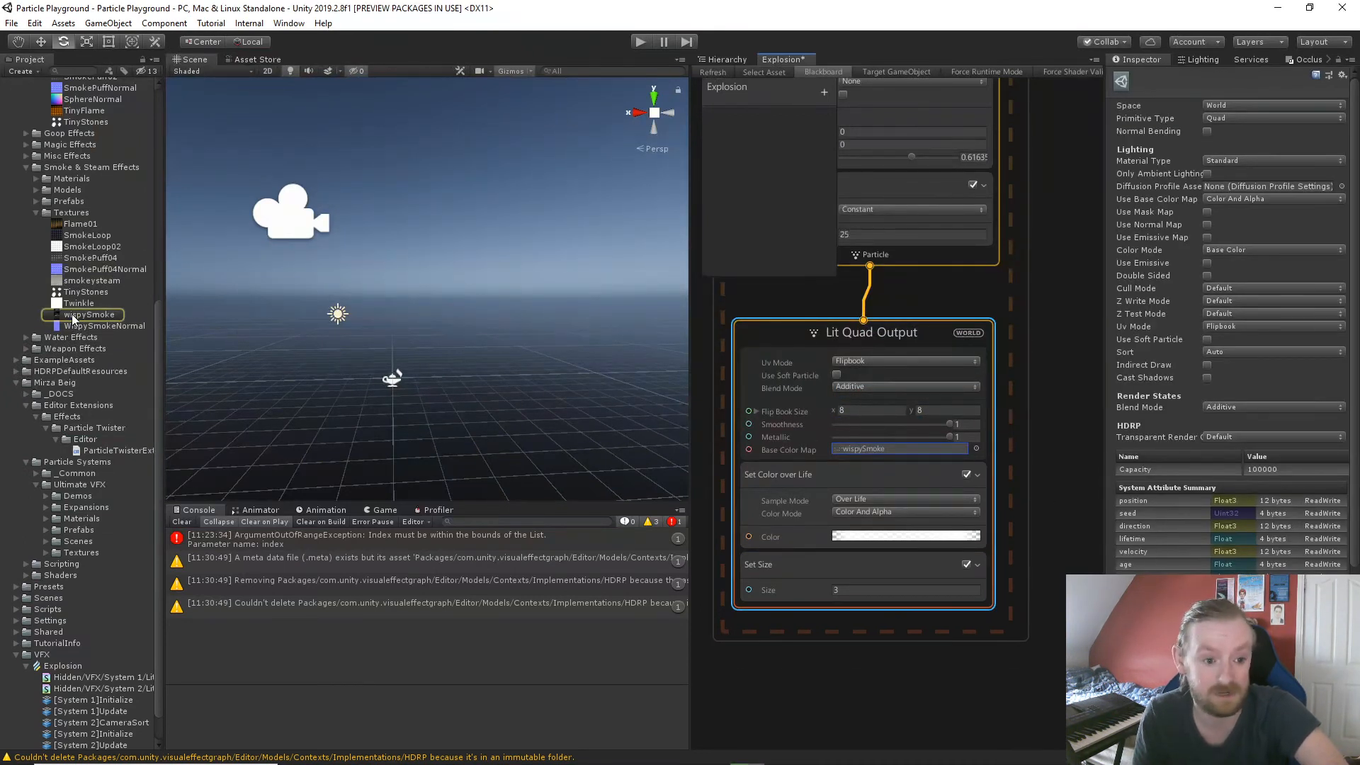
left_click(73, 316)
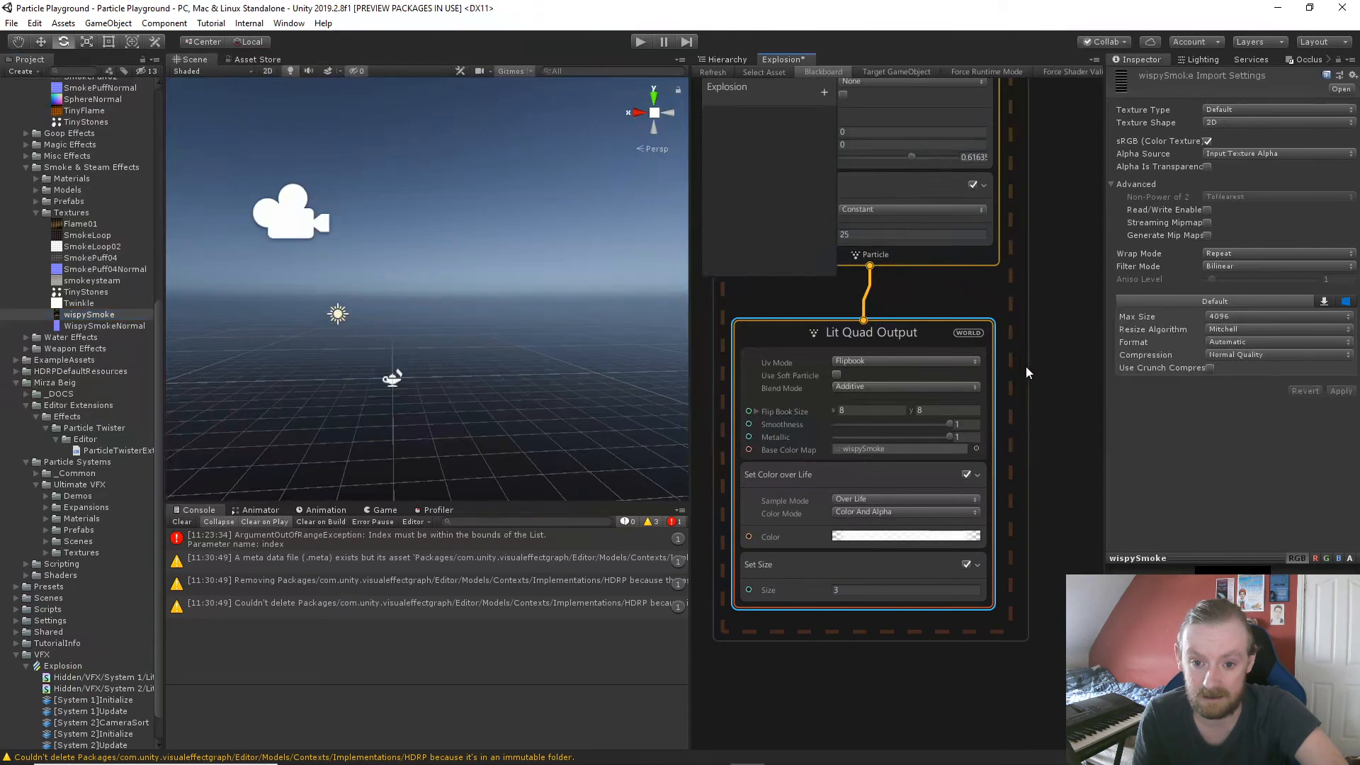
Set the Single Burst count to 1000 in the ShockWave system's Spawn context.
middle_click_drag(1026, 367, 1051, 480)
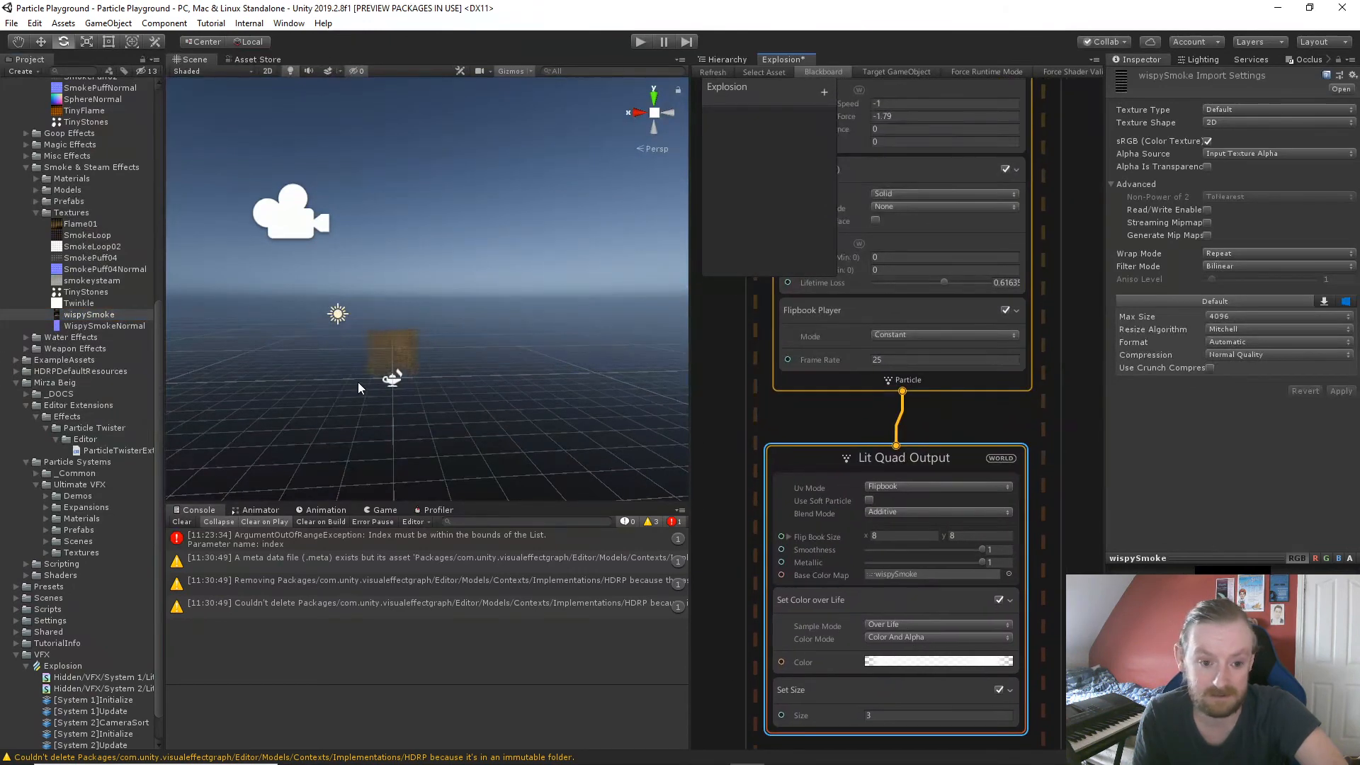
left_click(390, 381)
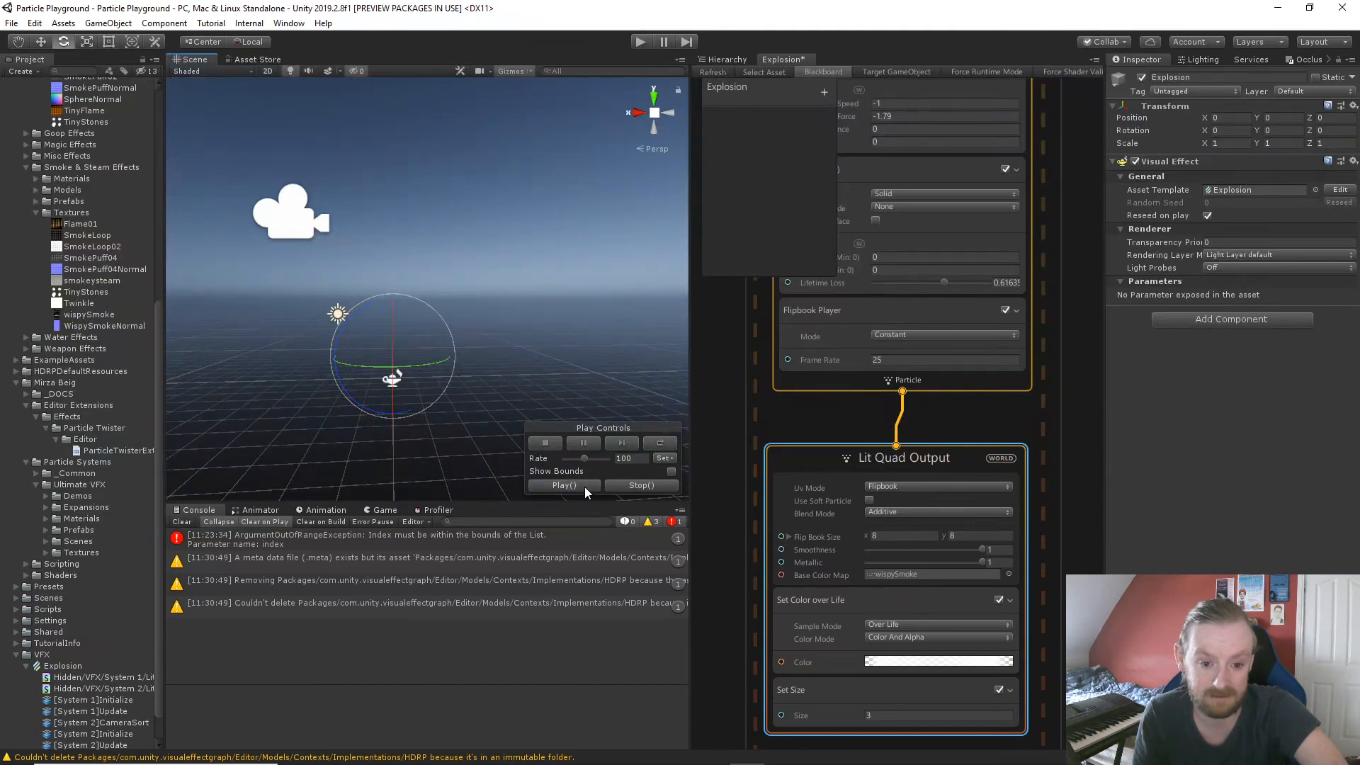
middle_click_drag(822, 416, 842, 595)
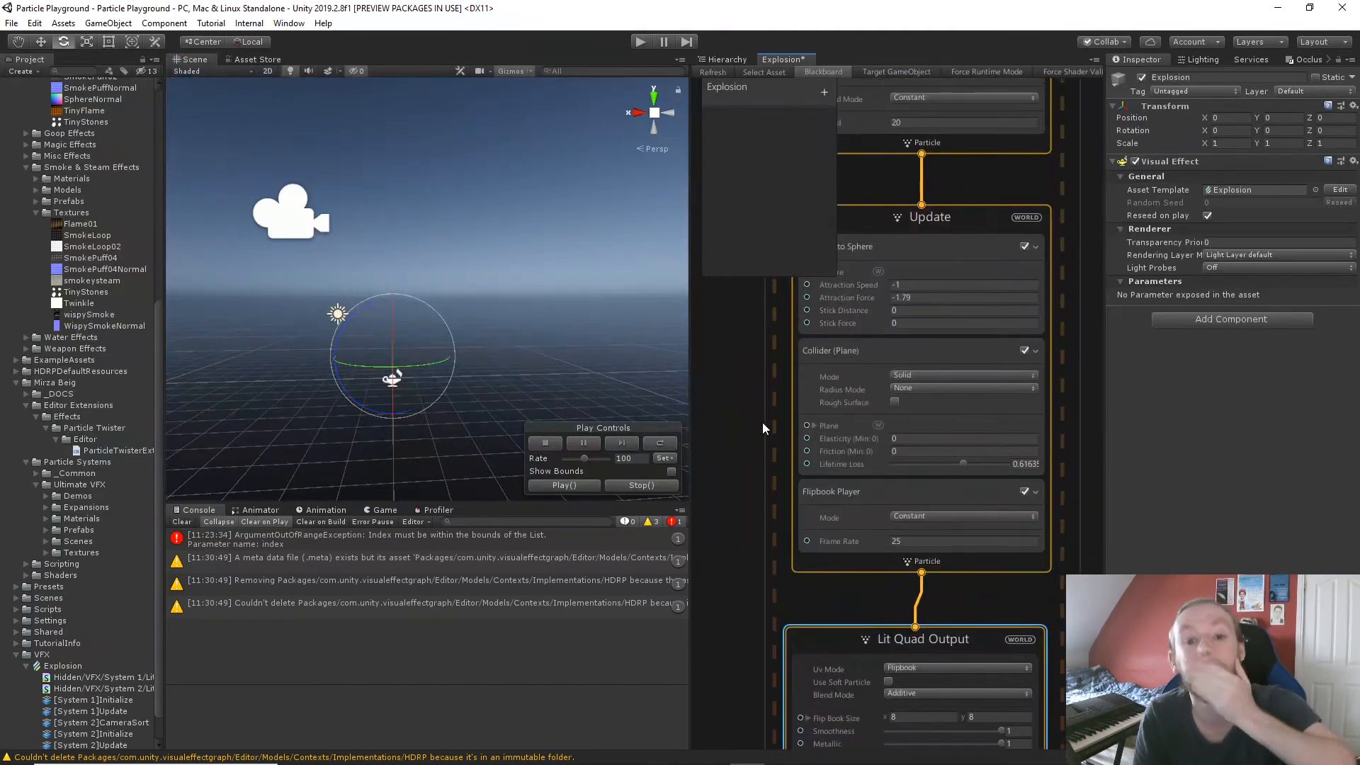
middle_click_drag(739, 292, 744, 453)
middle_click_drag(768, 352, 760, 653)
middle_click_drag(771, 533, 812, 694)
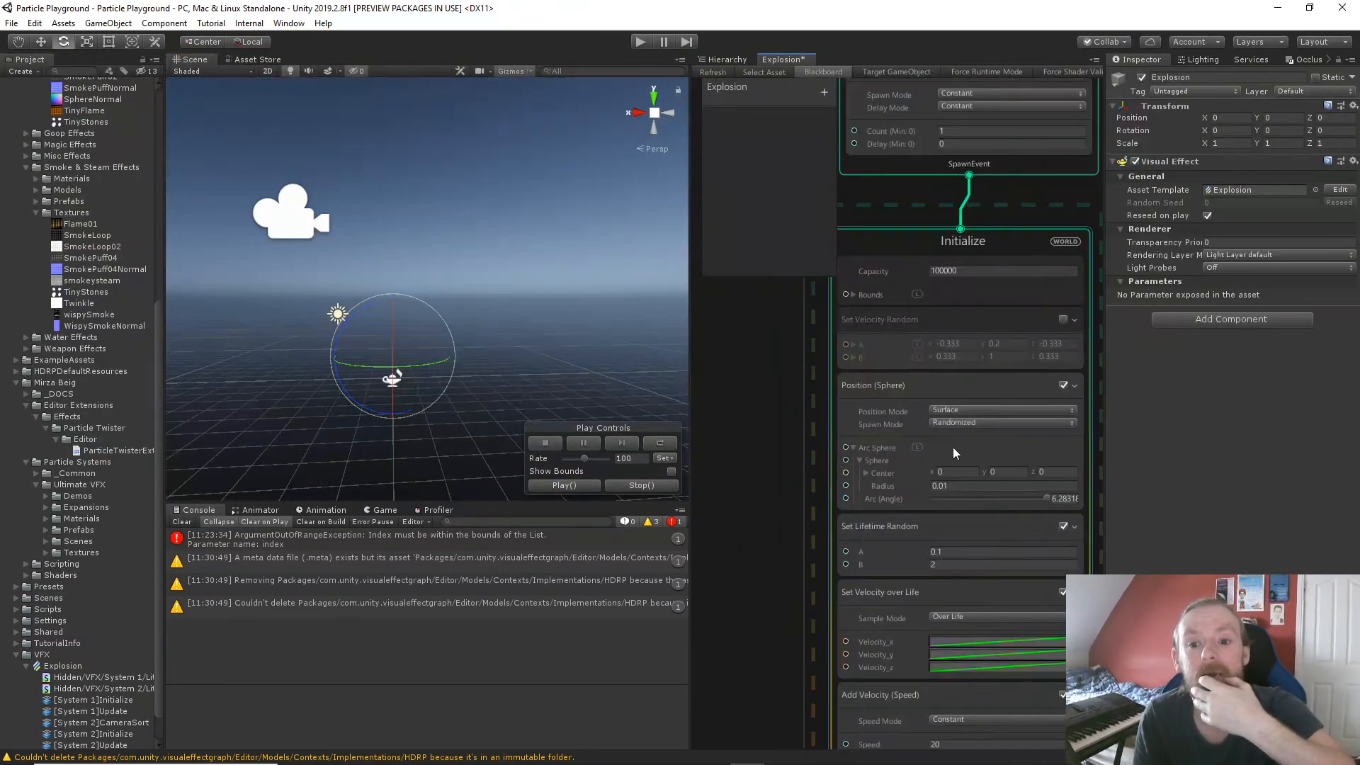
middle_click_drag(826, 393, 817, 544)
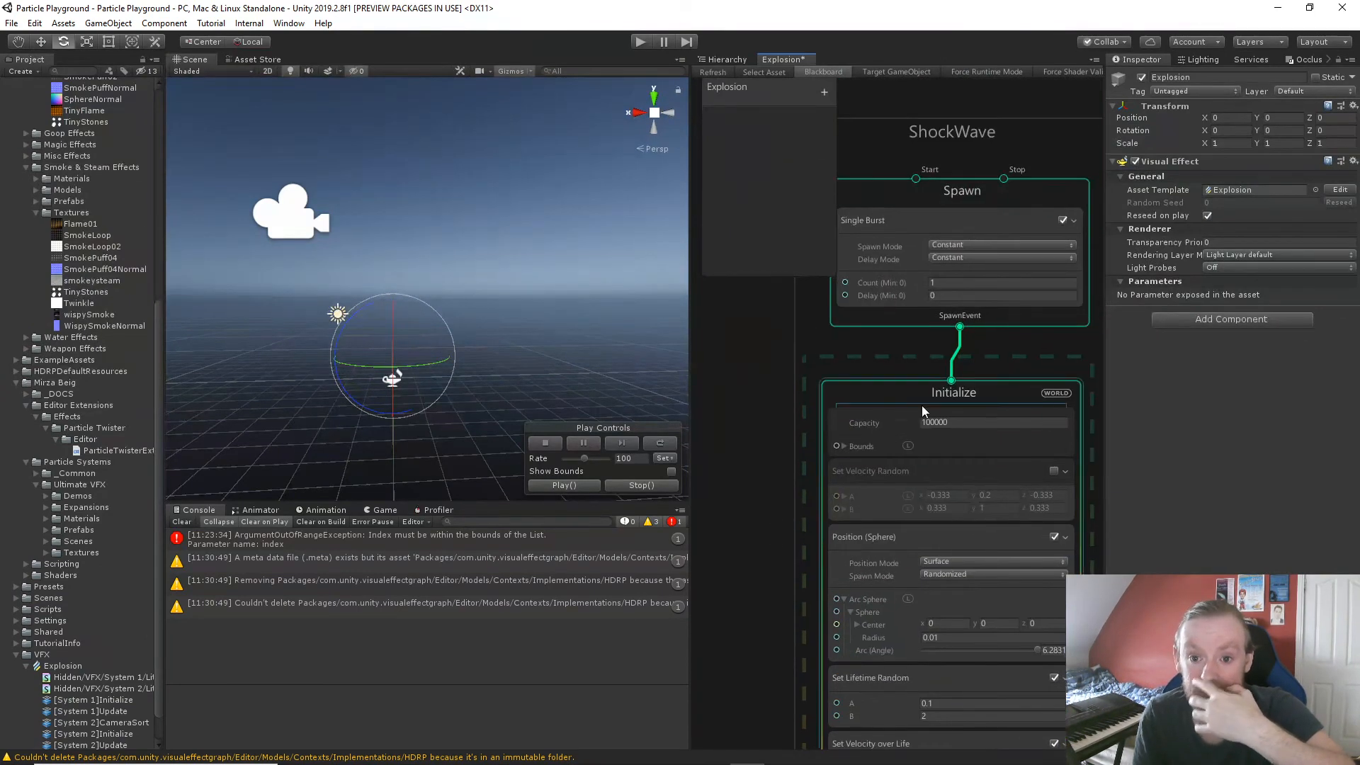
left_click(946, 283)
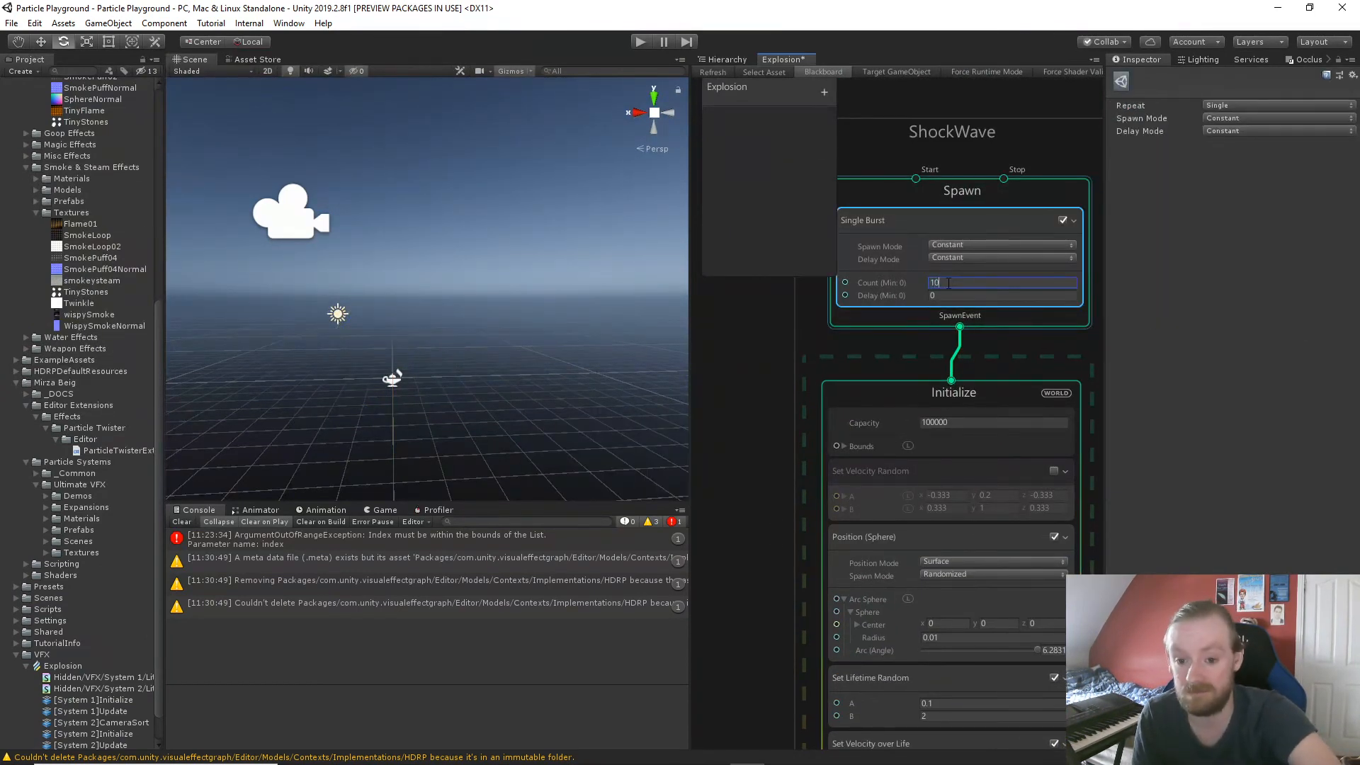
Select the Explosion effect in the scene and replay it several times to check the shock wave particles.
left_click(384, 380)
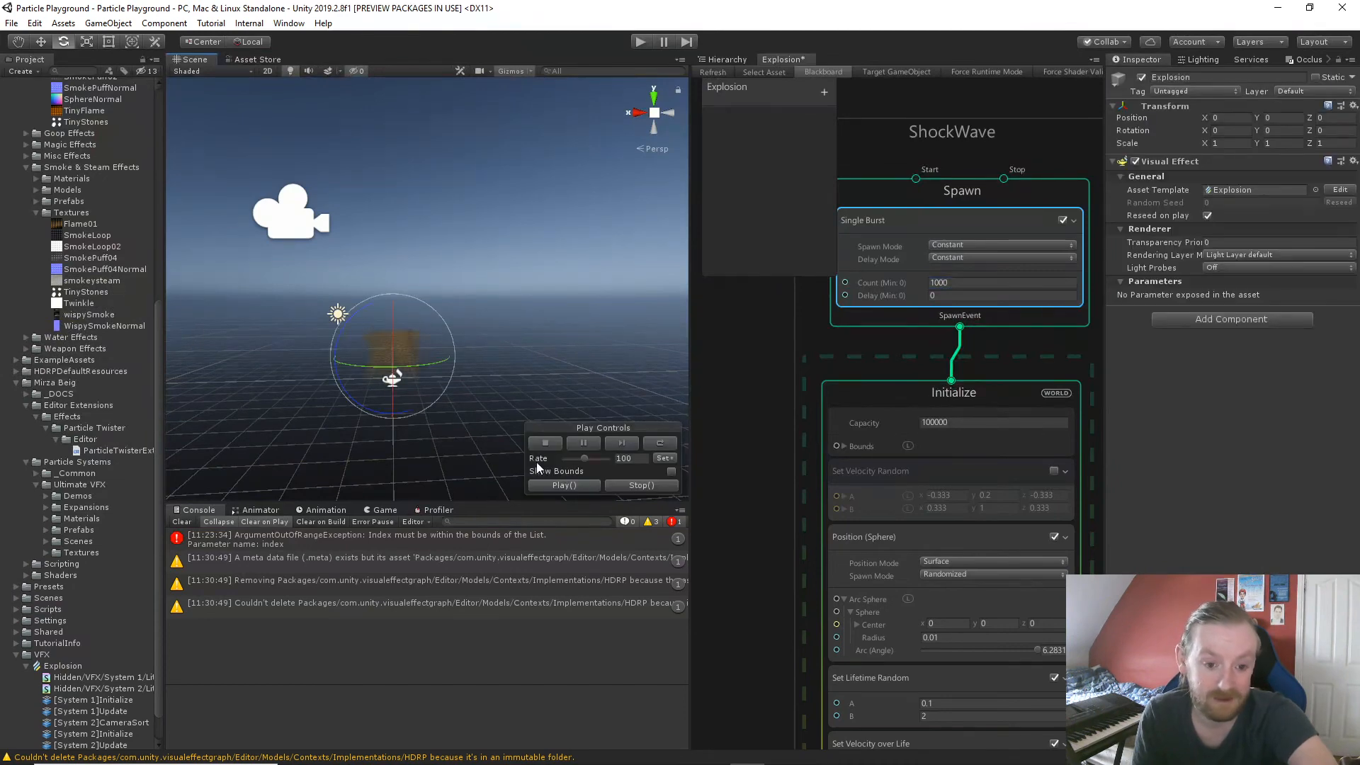
left_click(593, 485)
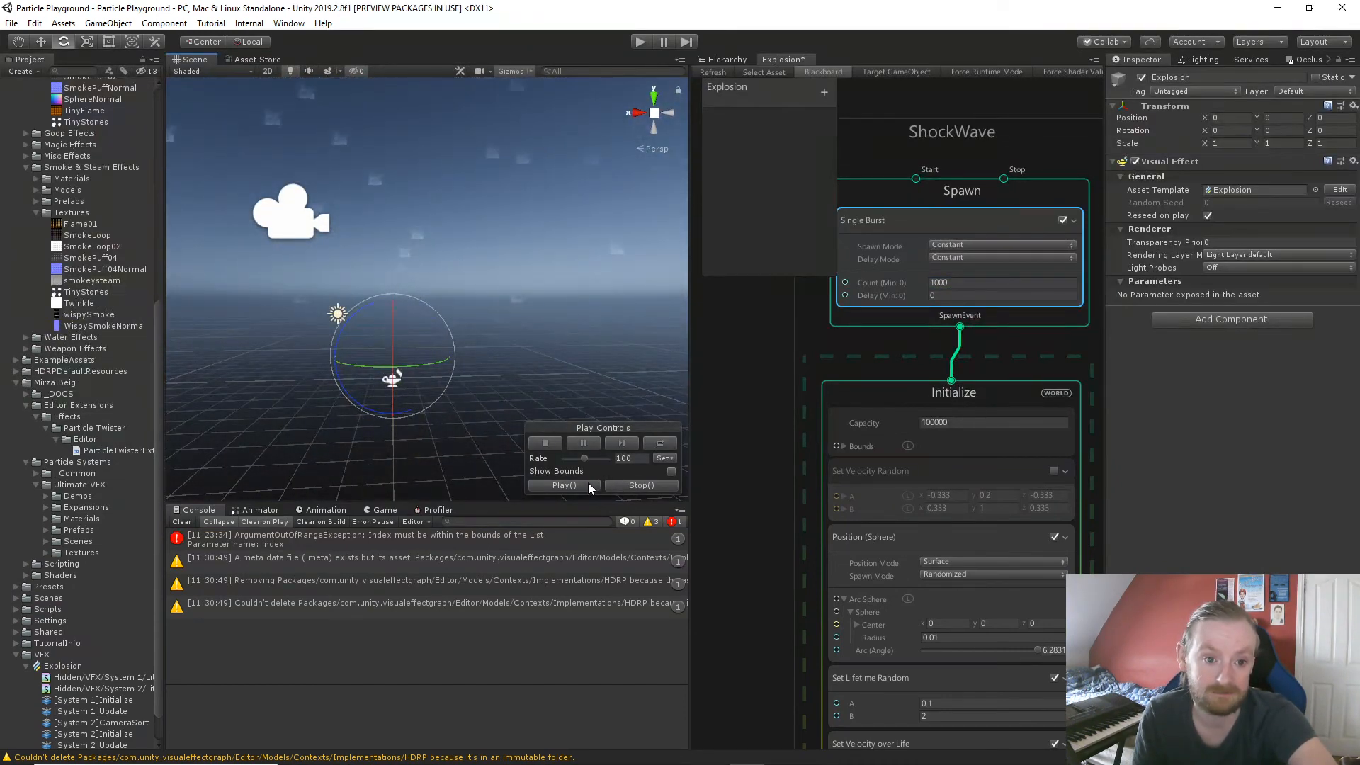
left_click(588, 484)
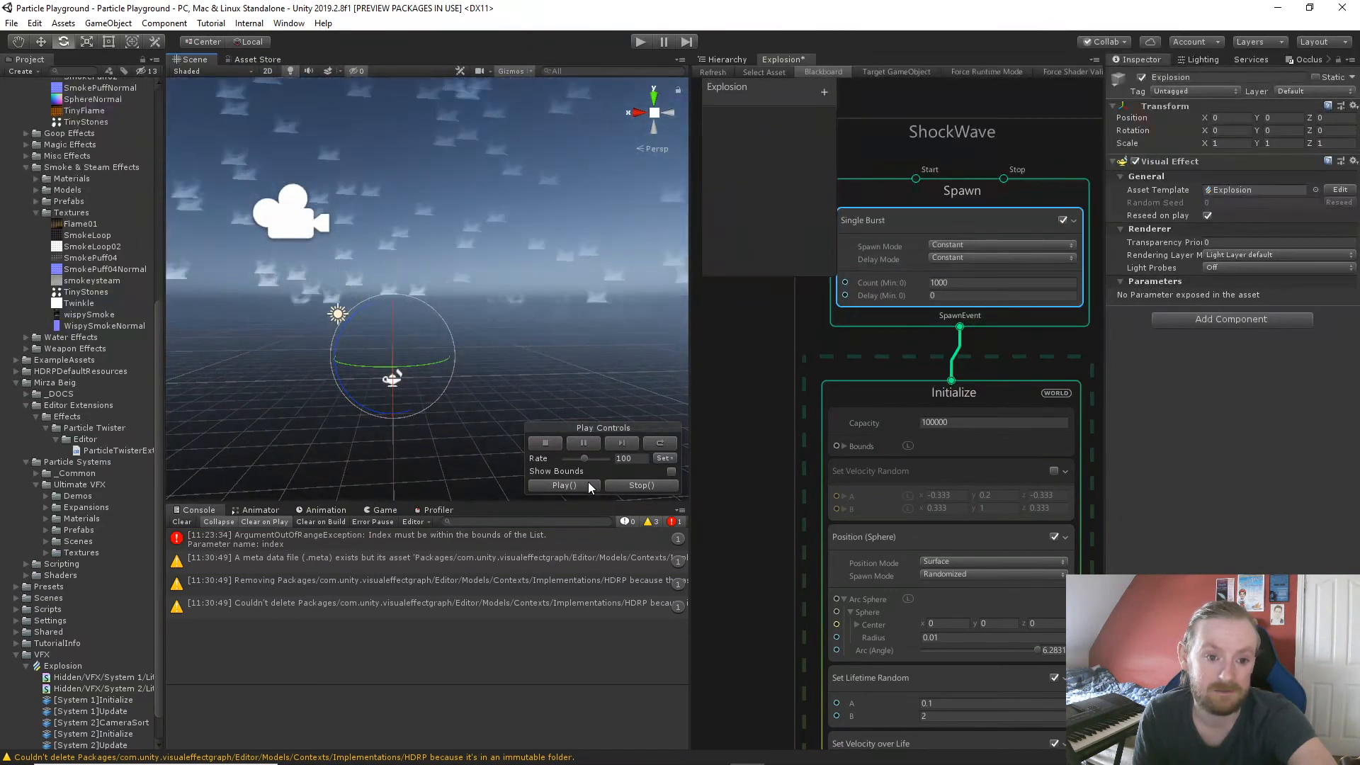
left_click(568, 485)
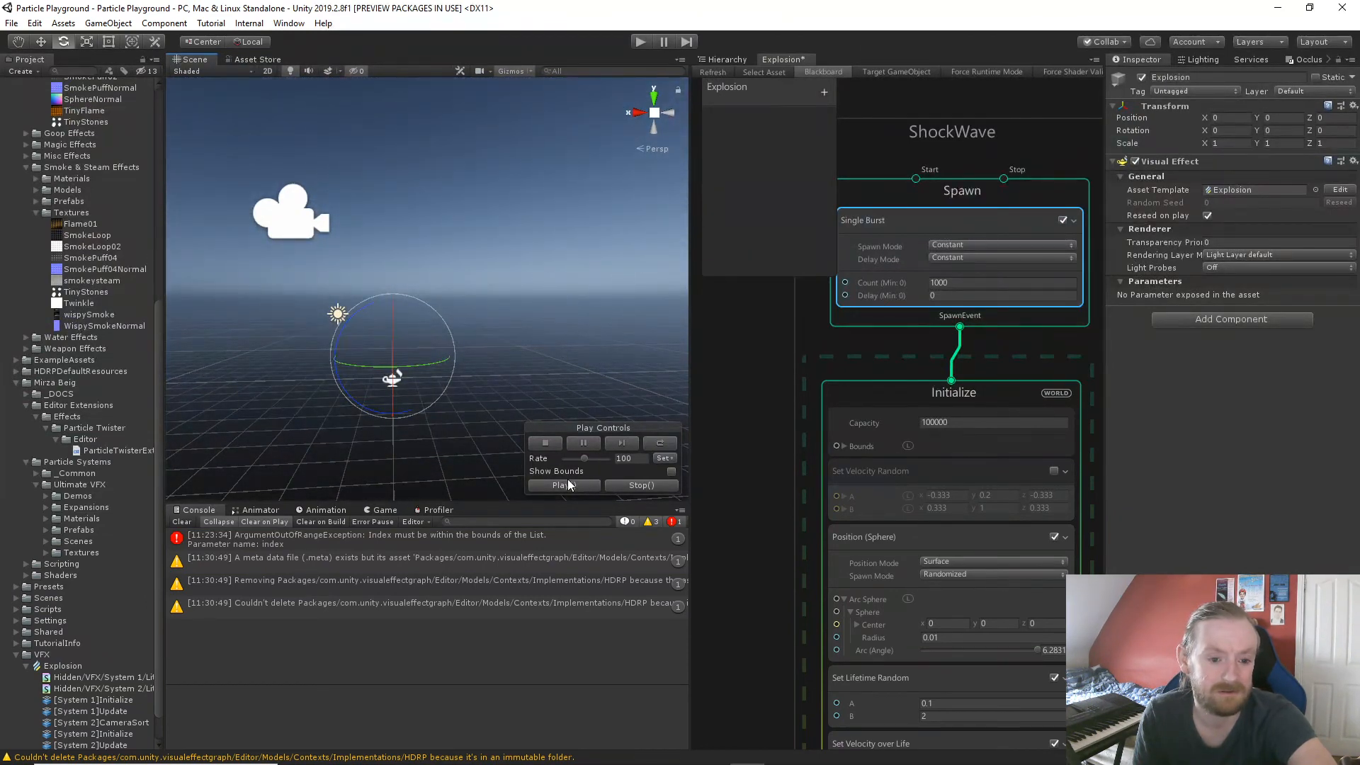
left_click(568, 485)
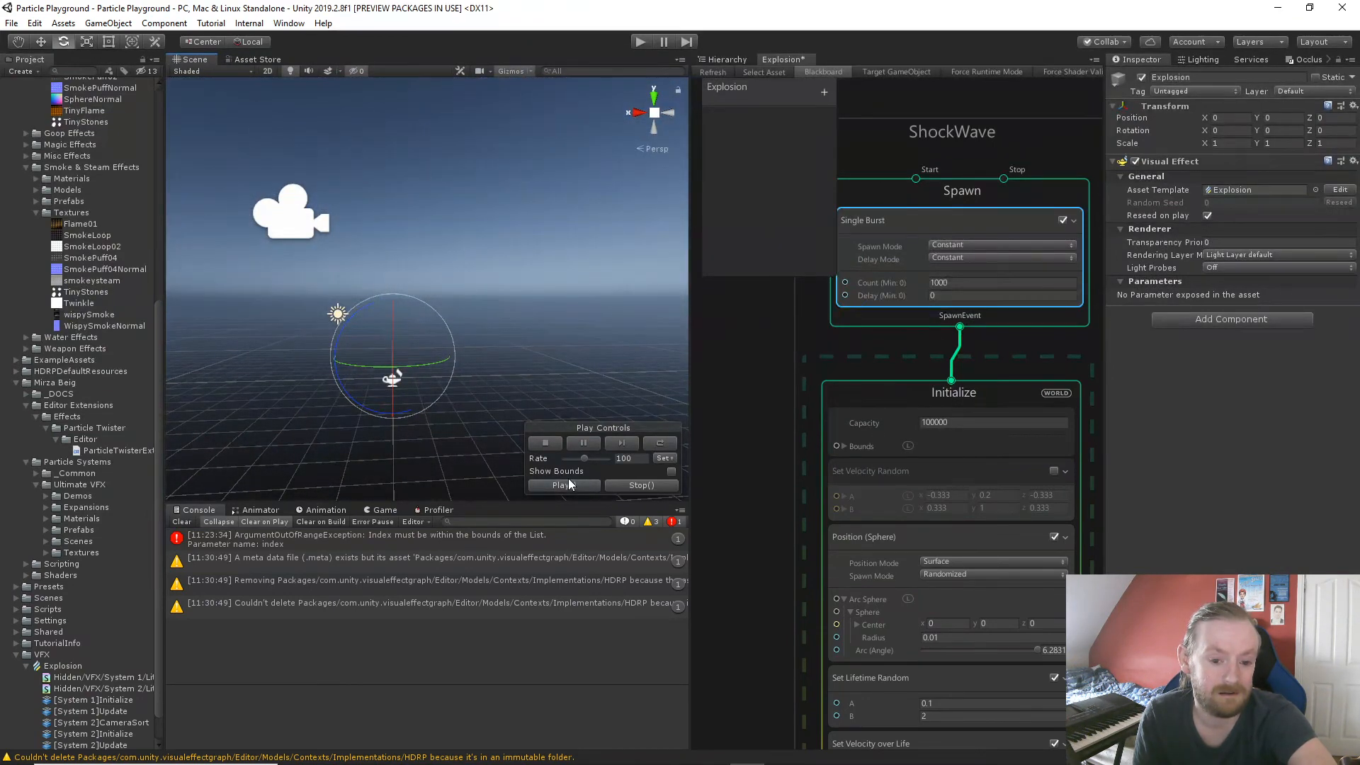
Replay the explosion four more times to judge the size and spread of the shock wave quads.
left_click(570, 485)
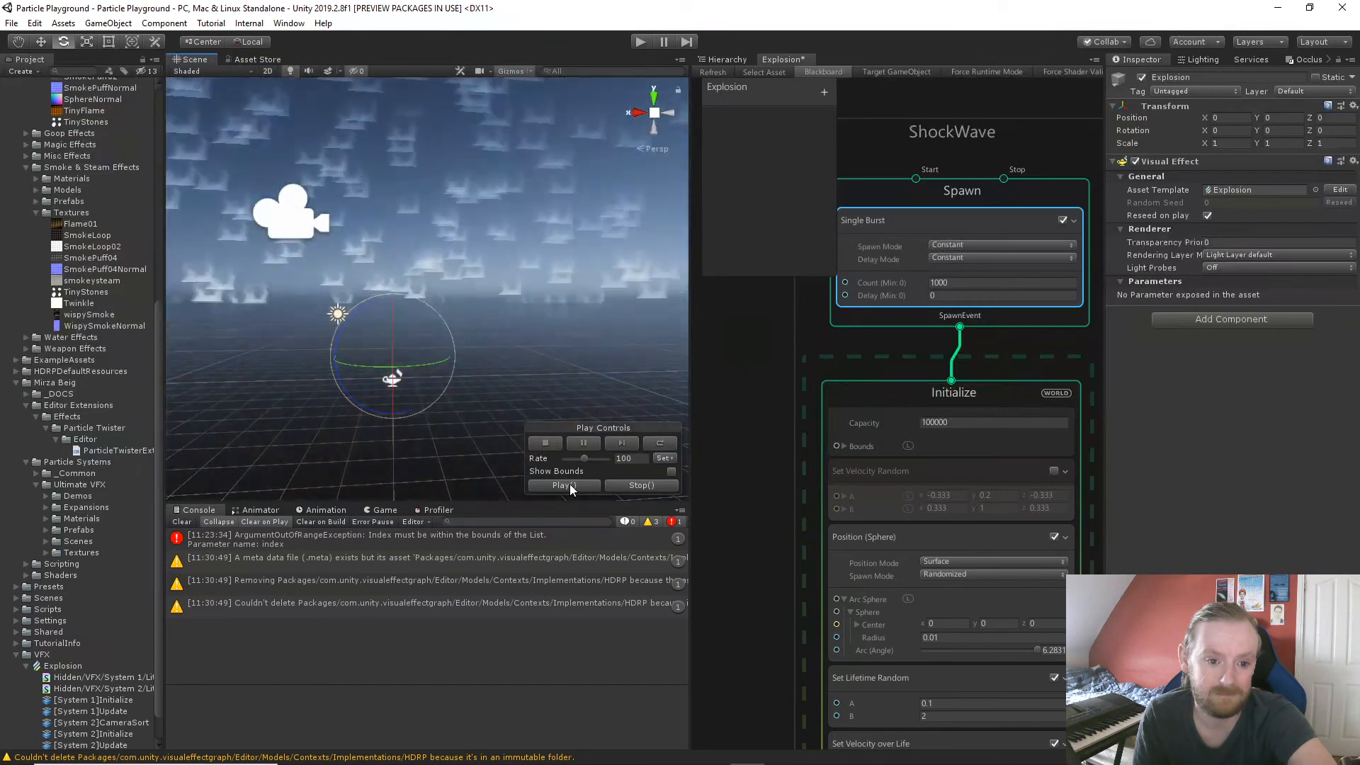
left_click(570, 484)
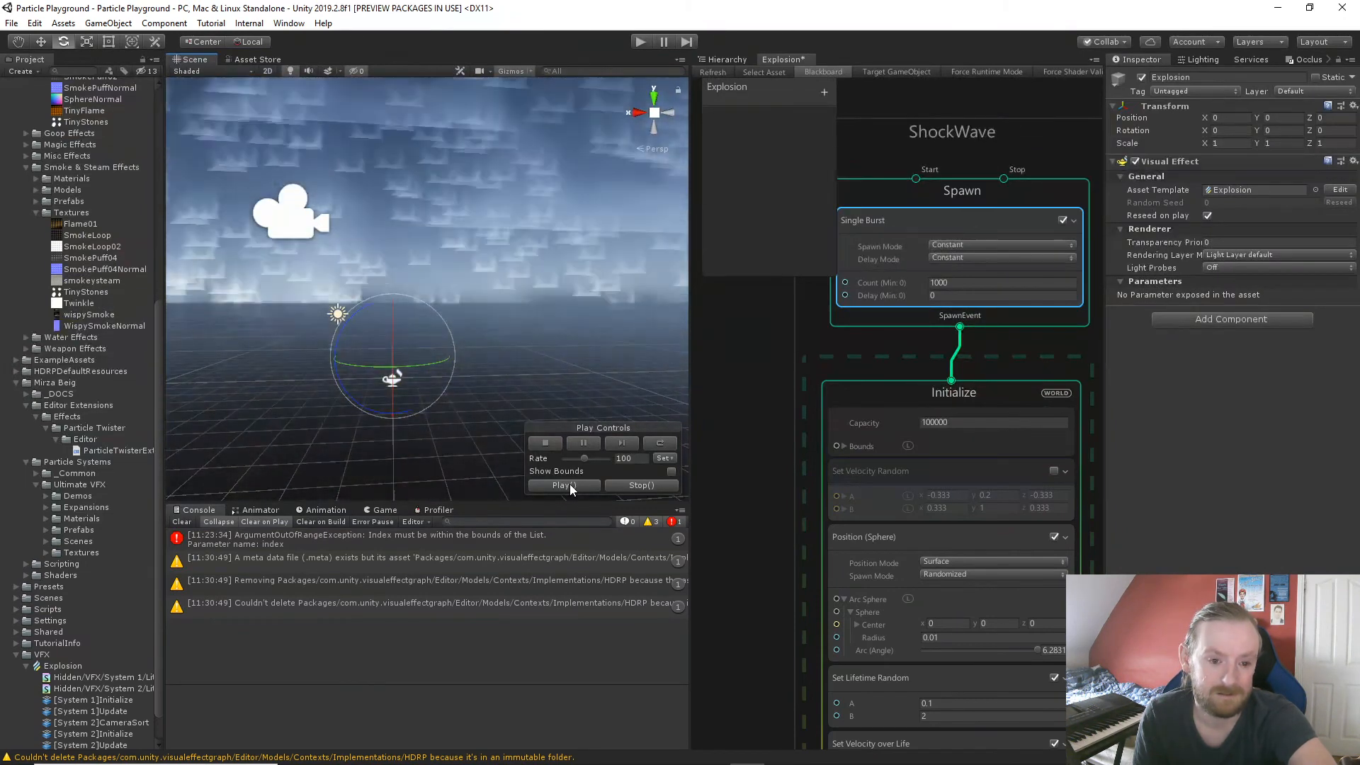
left_click(570, 485)
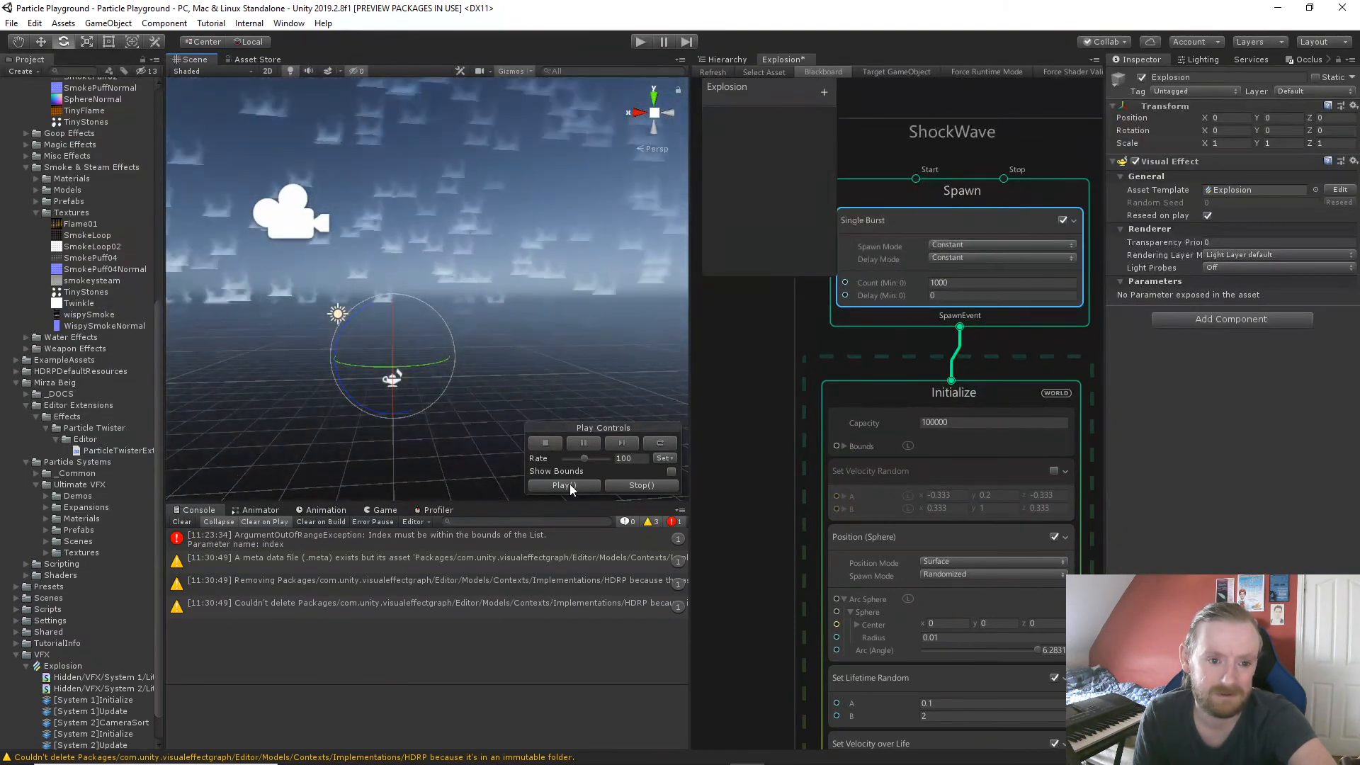
left_click(569, 484)
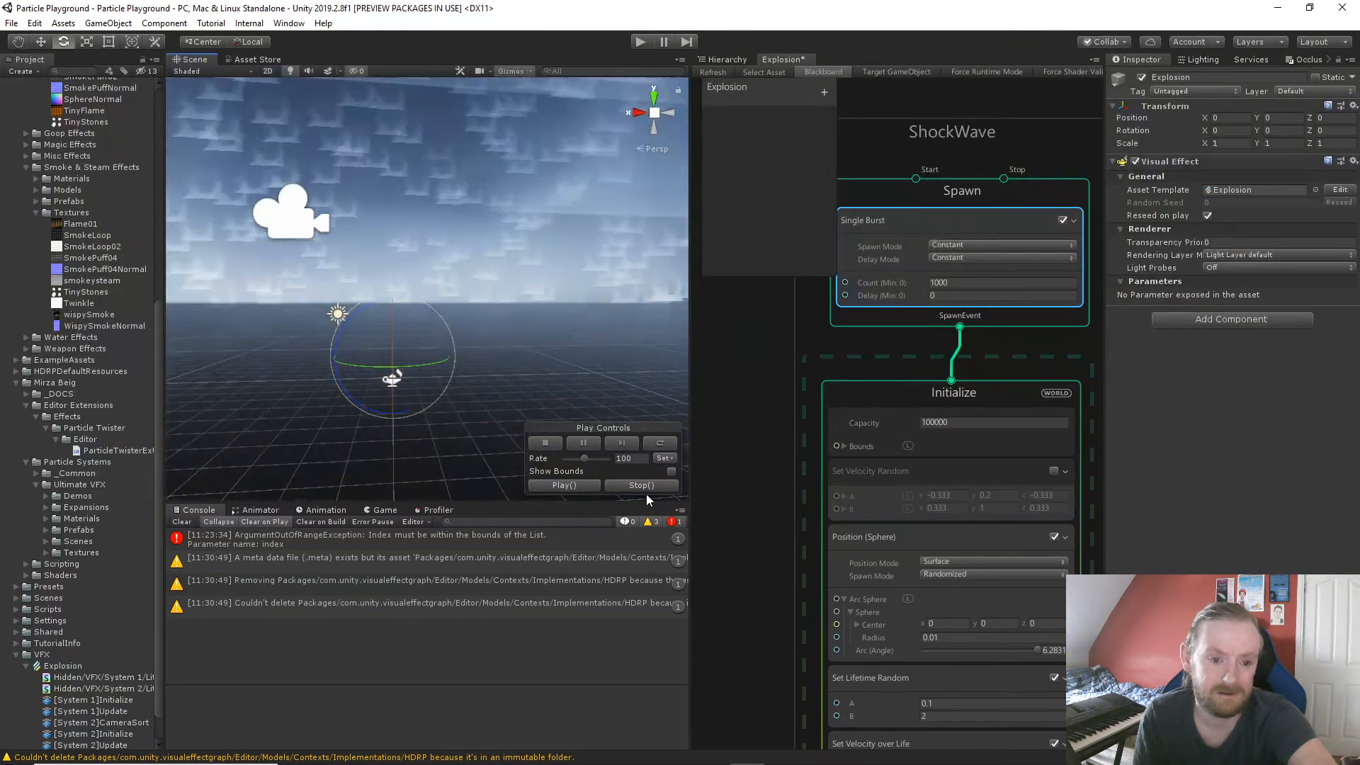
Set the particle size to 1 in the ShockWave system's Lit Quad Output.
scroll(719, 530, "down", 15)
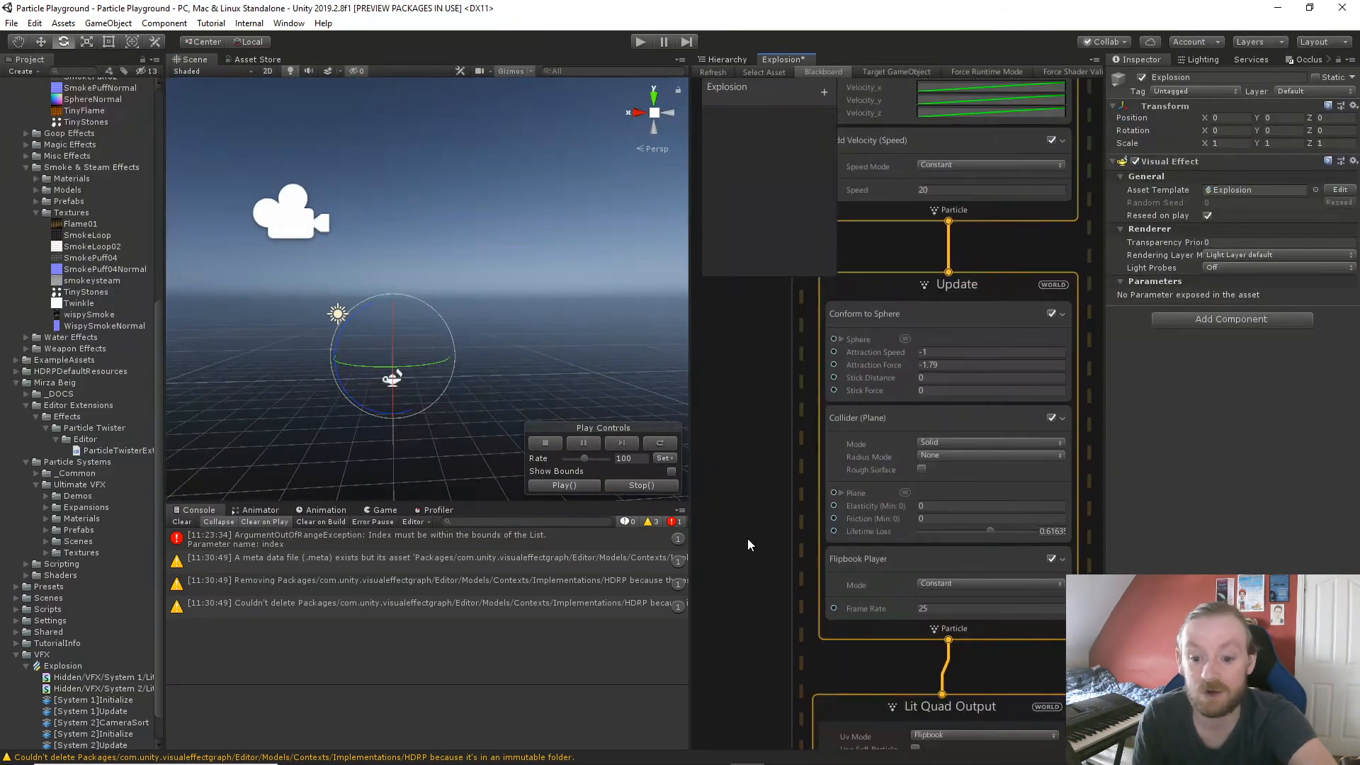
scroll(765, 411, "down", 5)
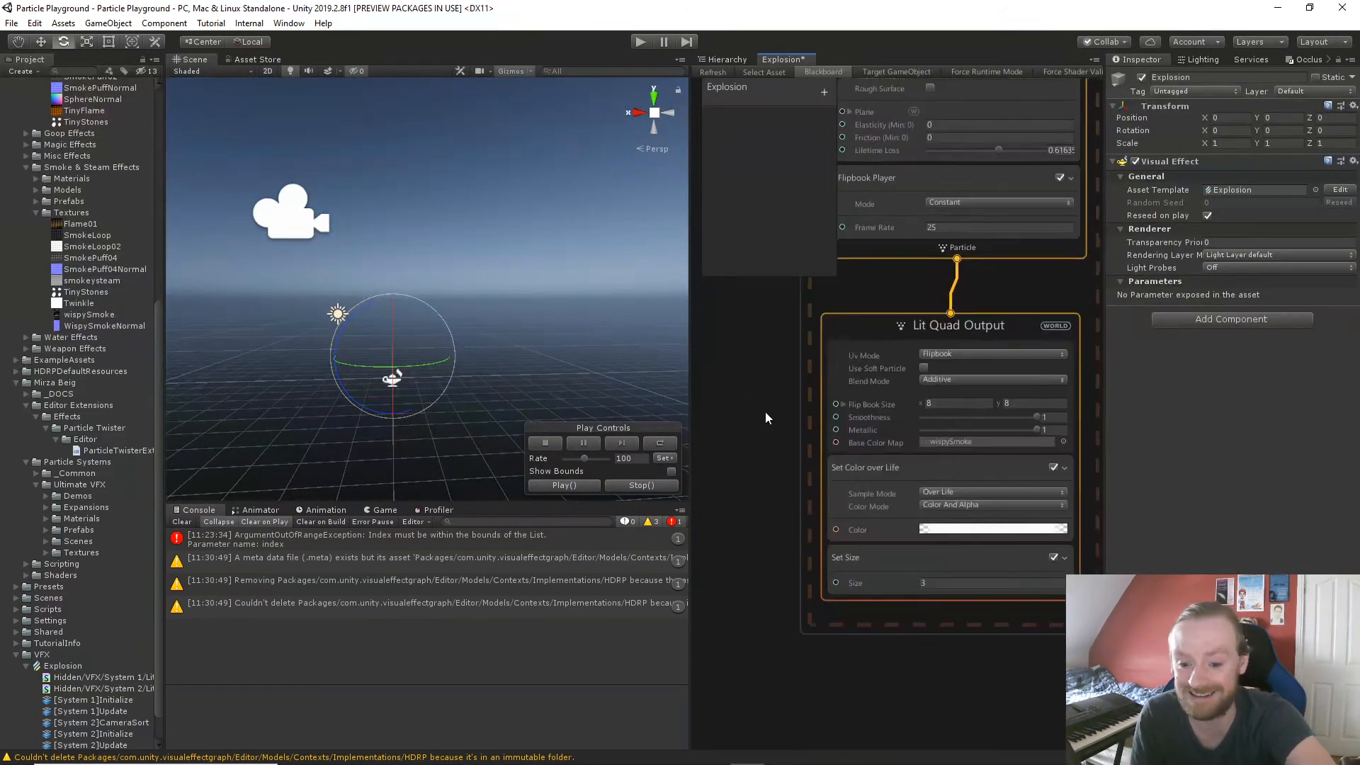
left_click(910, 584)
type("1")
key("Return")
Select the Explosion effect and replay it repeatedly to check the shock wave with its reduced particle size.
left_click(391, 384)
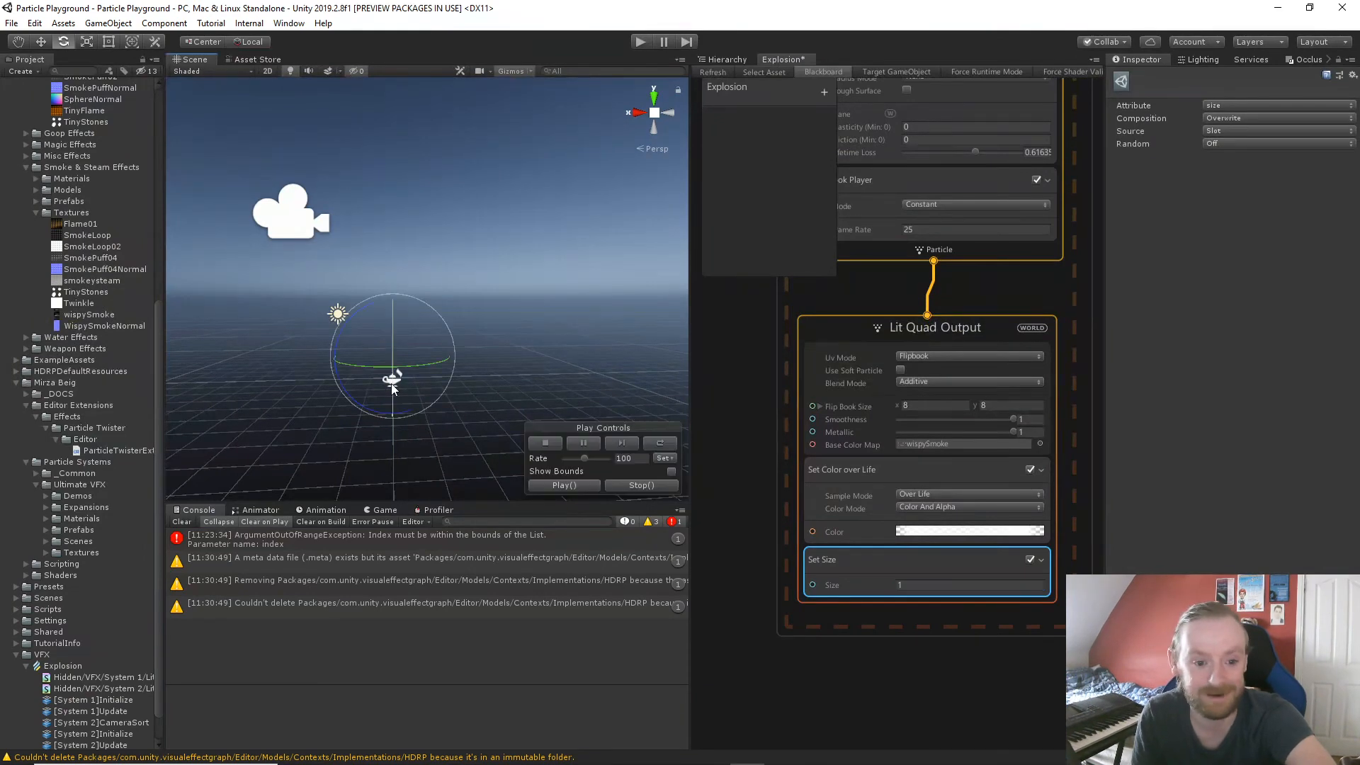
left_click(590, 484)
left_click(590, 486)
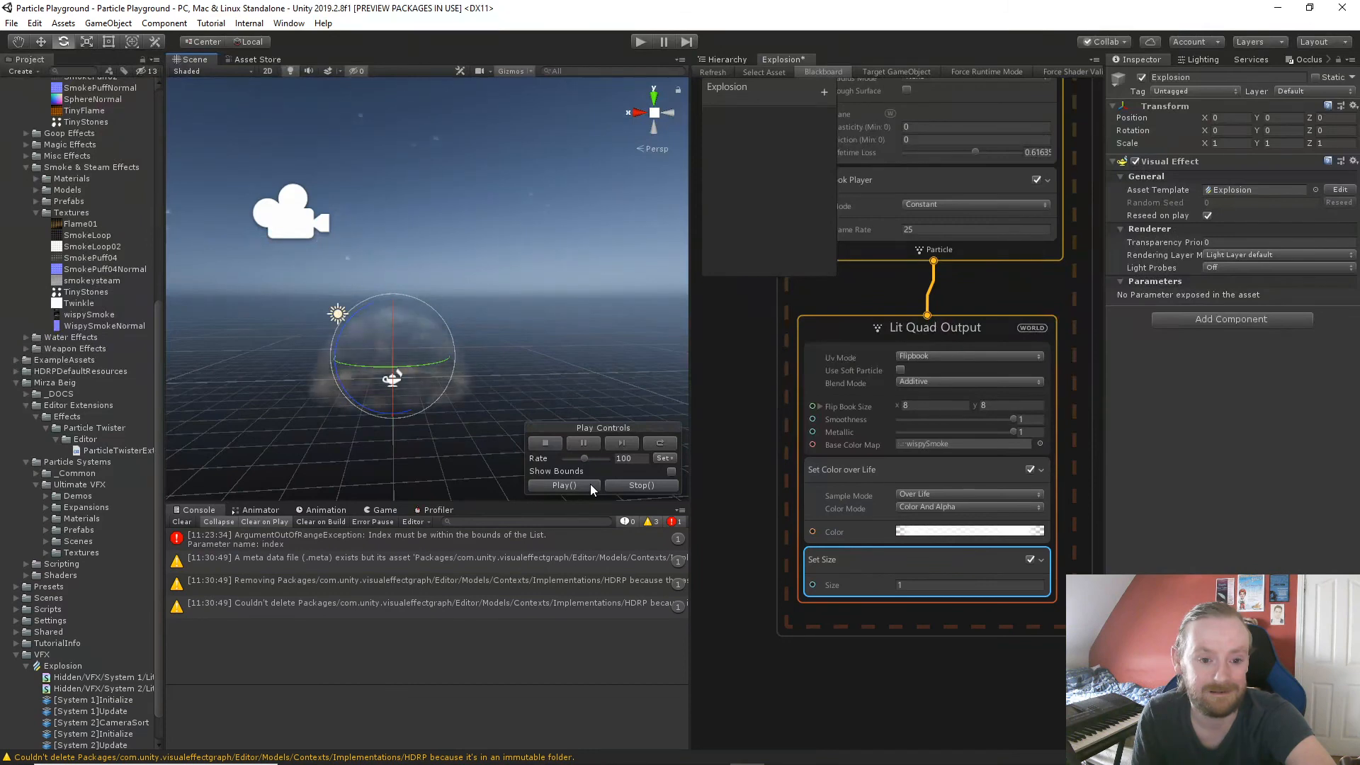
left_click(583, 483)
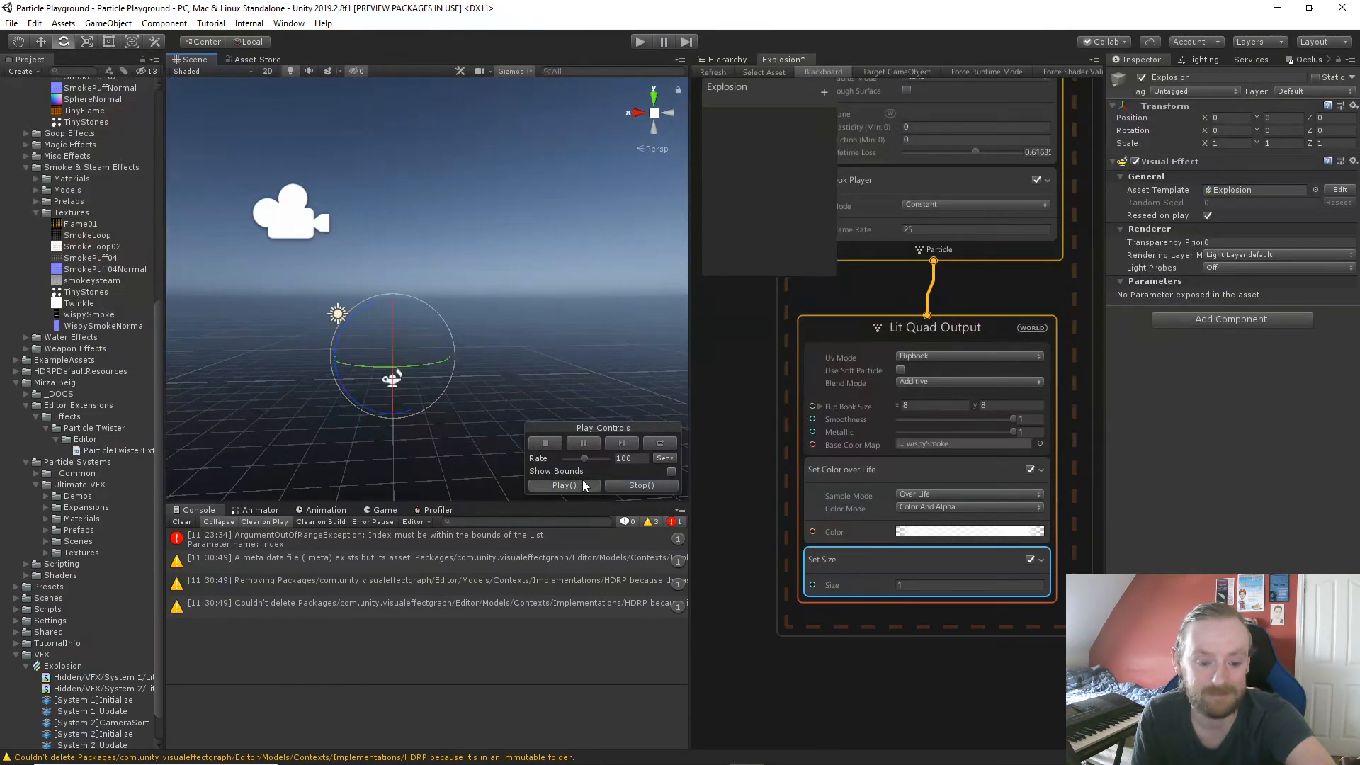
left_click(582, 479)
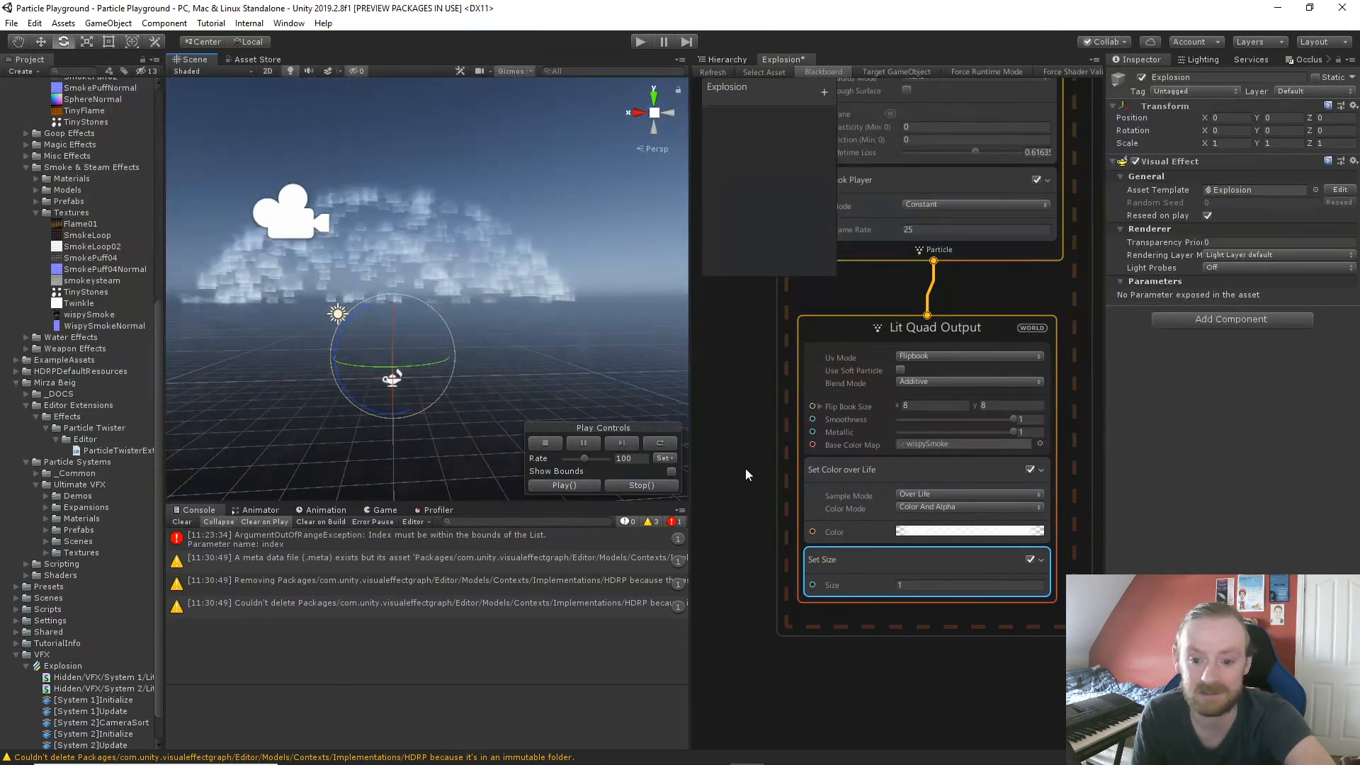
middle_click_drag(789, 435, 780, 721)
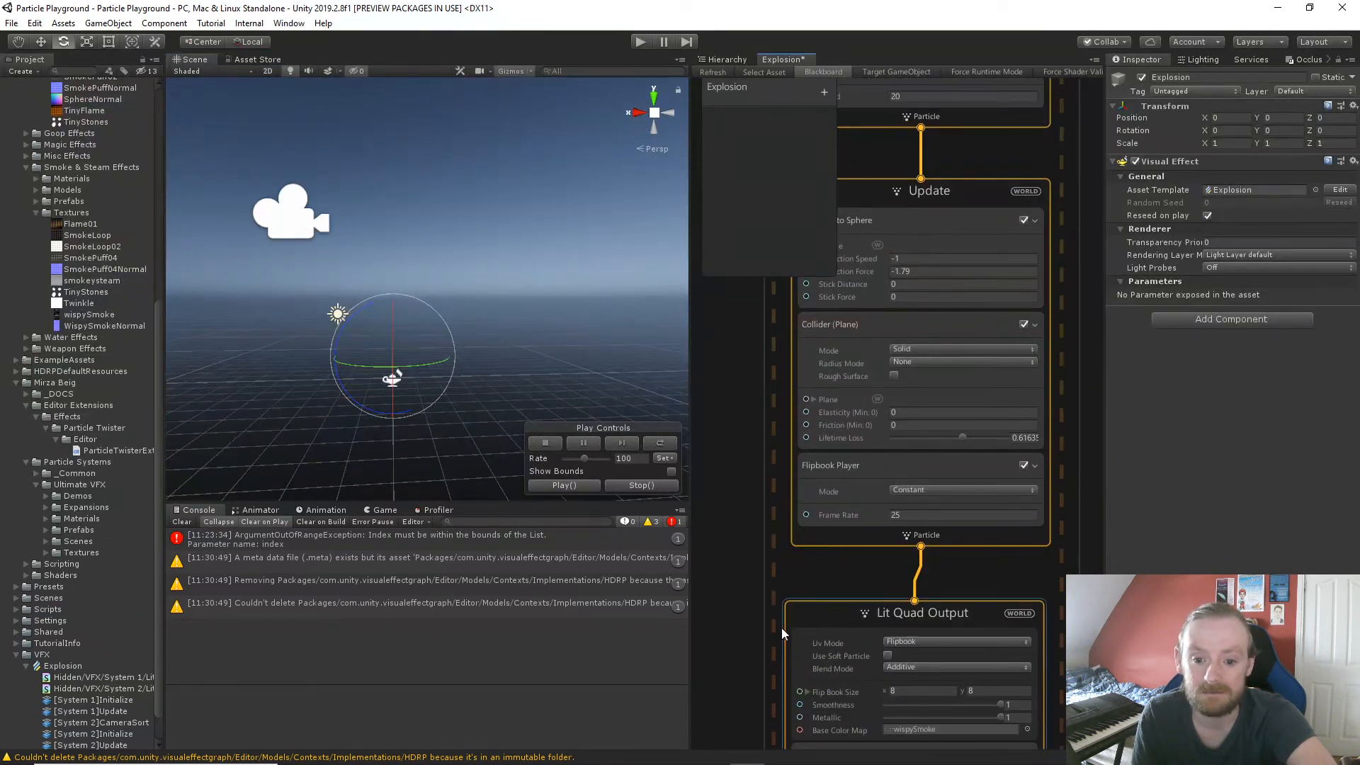
left_click(576, 487)
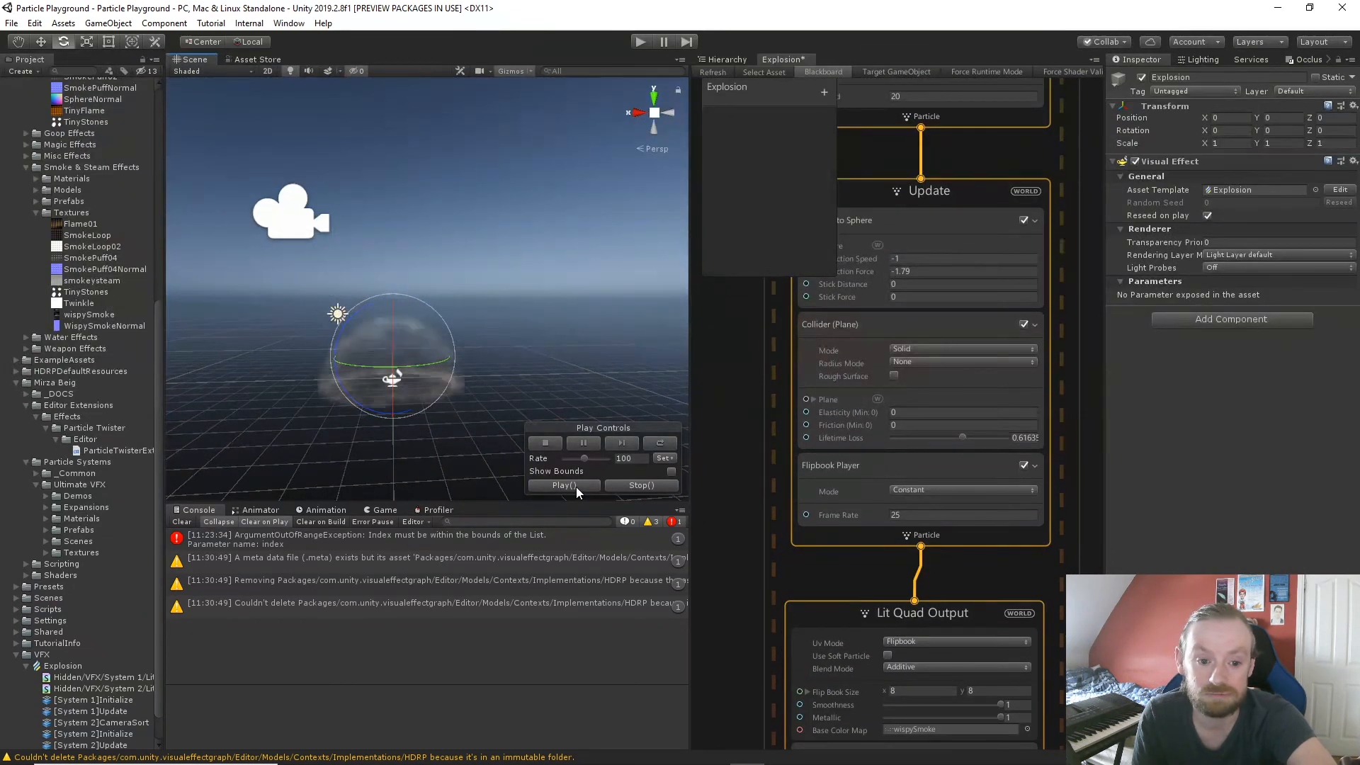
Set the Periodic Burst delay to 0.1 in the Spawn context of the cone-positioned particle system.
left_click(861, 505)
scroll(723, 486, "down", 8)
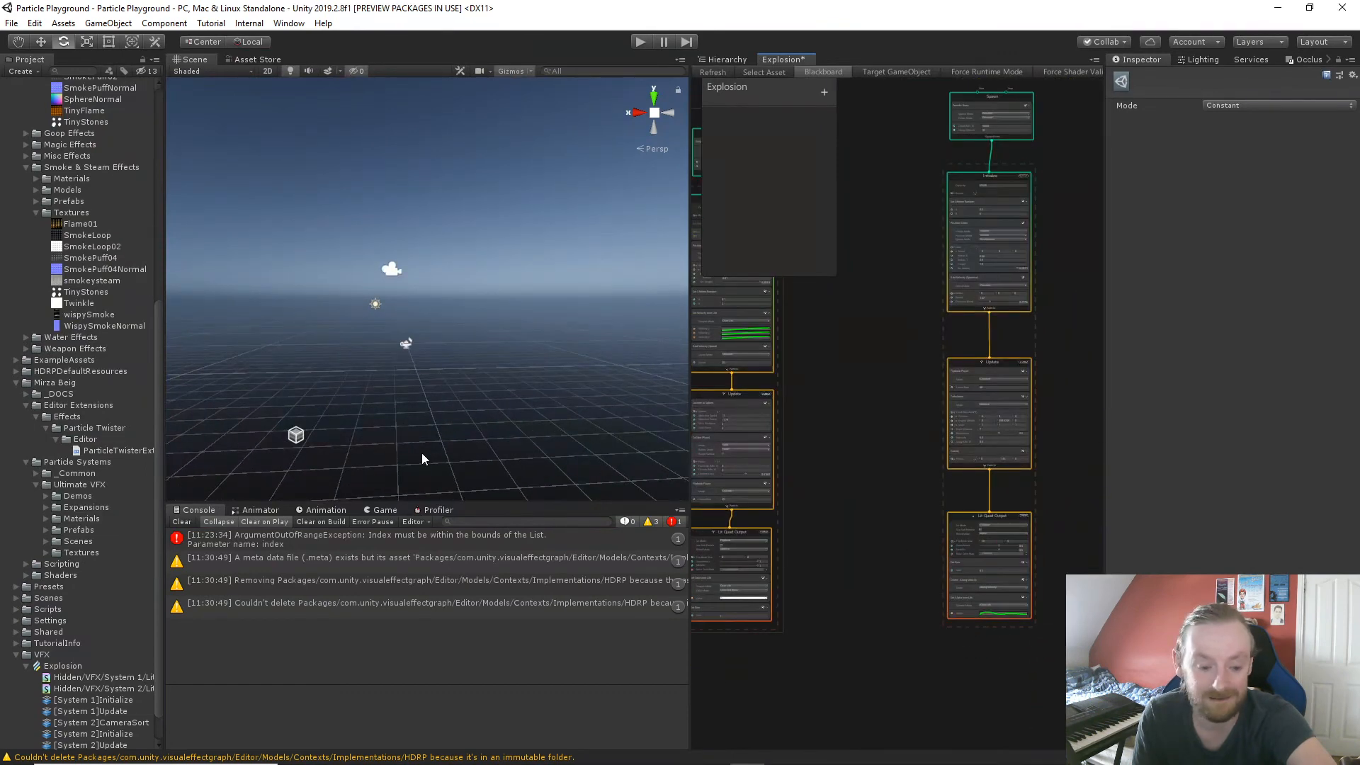
scroll(873, 370, "up", 2)
scroll(1005, 422, "up", 5)
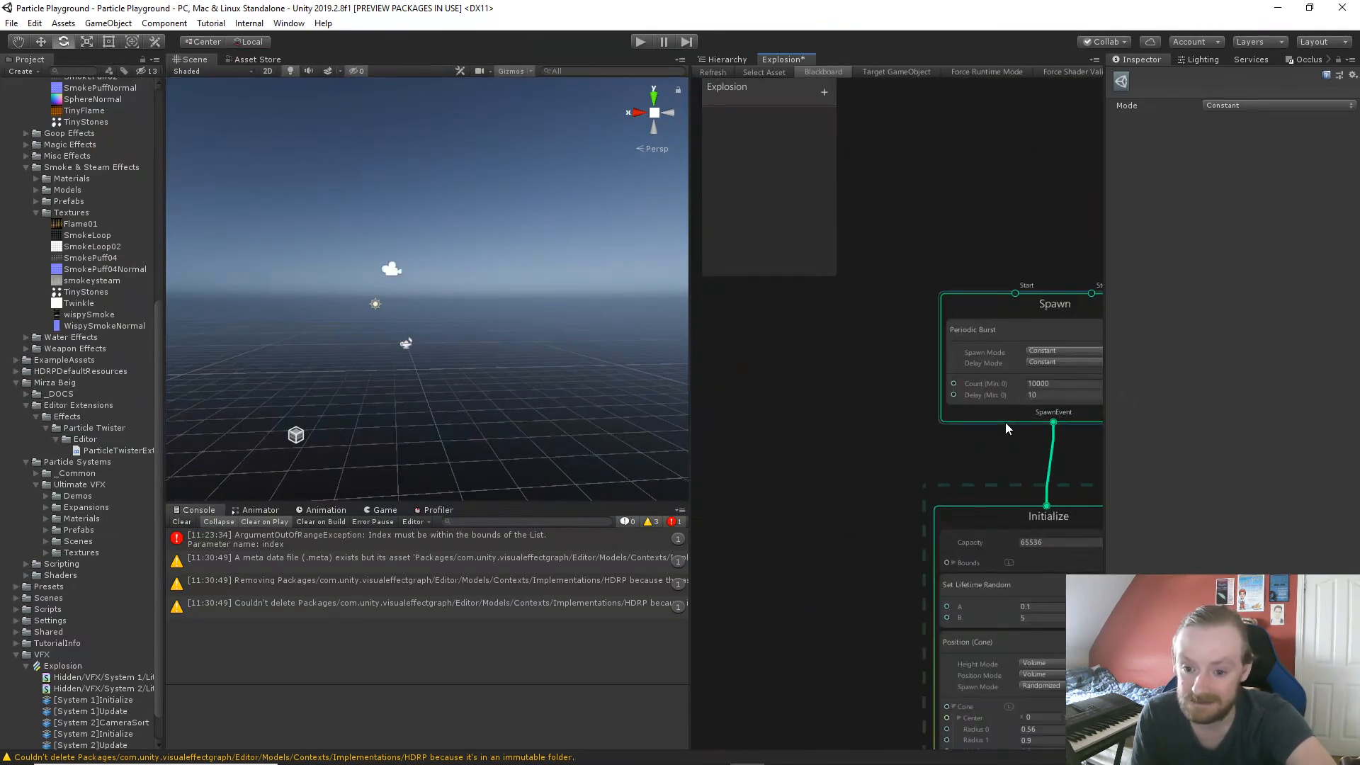
scroll(760, 455, "down", 2)
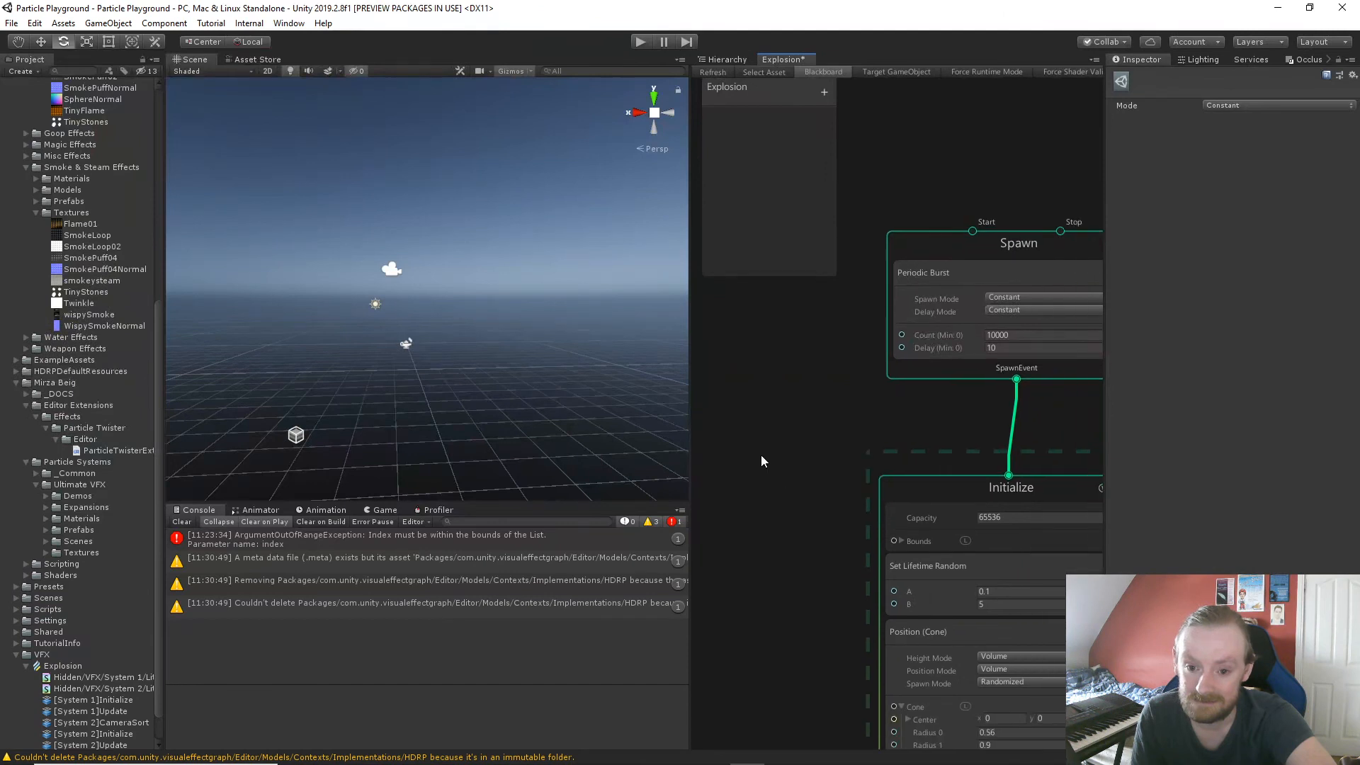
scroll(876, 525, "down", 2)
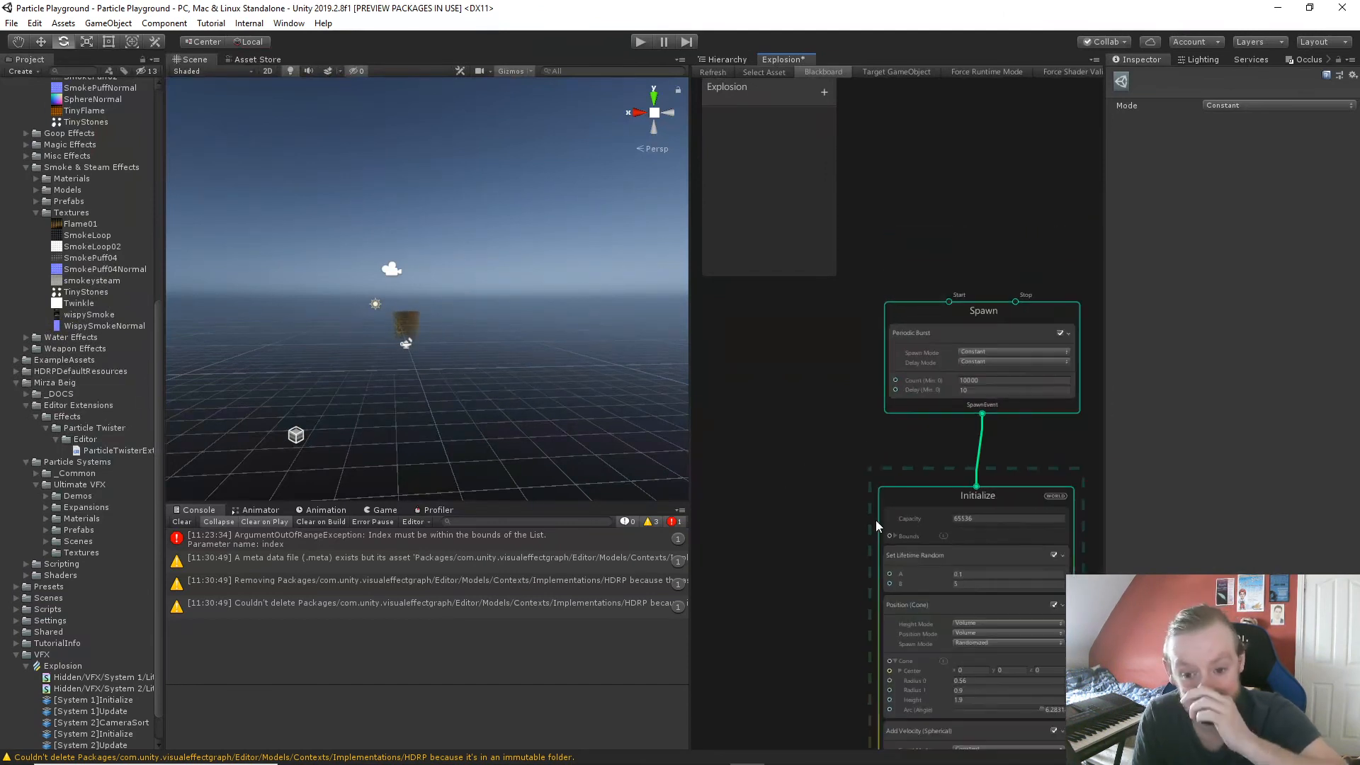
scroll(405, 388, "up", 10)
mouse_move(407, 427)
middle_mouse_down()
mouse_move(459, 380)
mouse_move(405, 441)
mouse_move(429, 431)
middle_mouse_up()
scroll(421, 438, "up", 6)
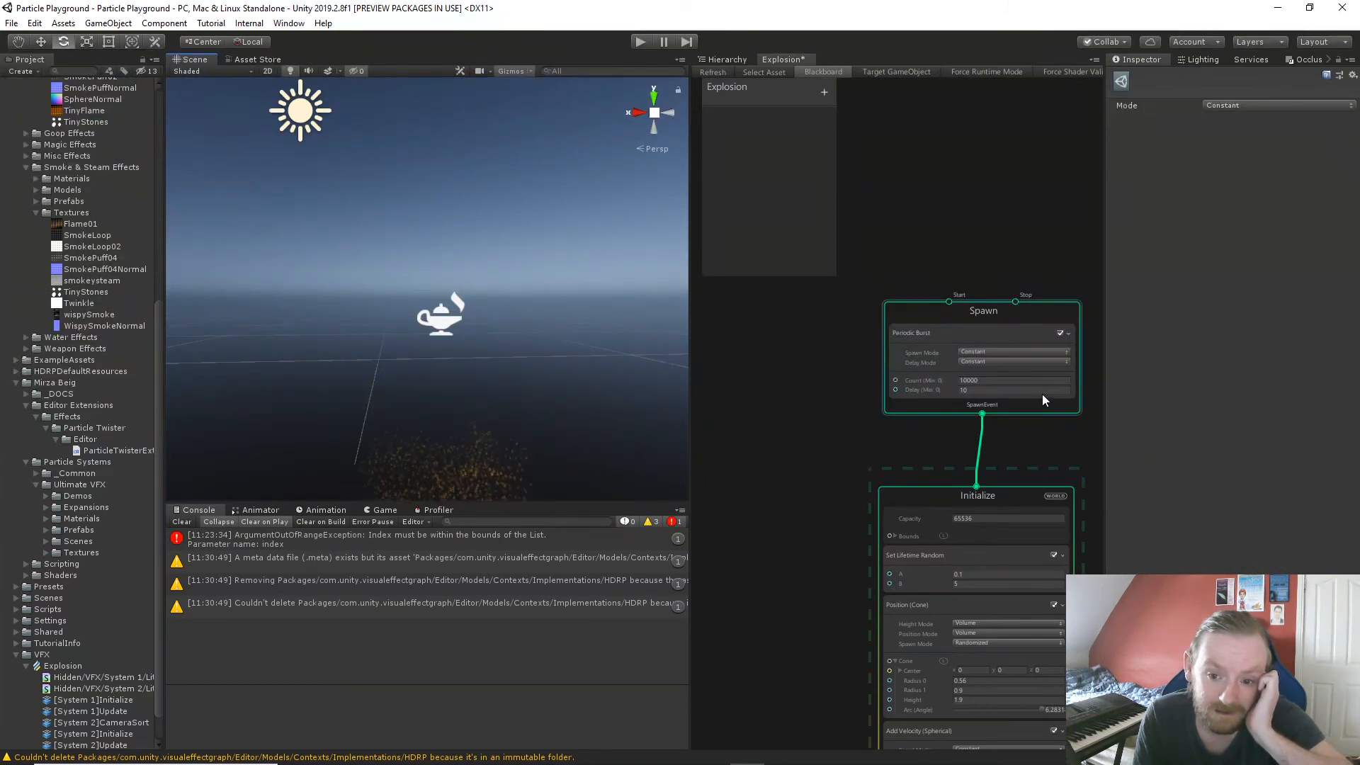
left_click(1003, 390)
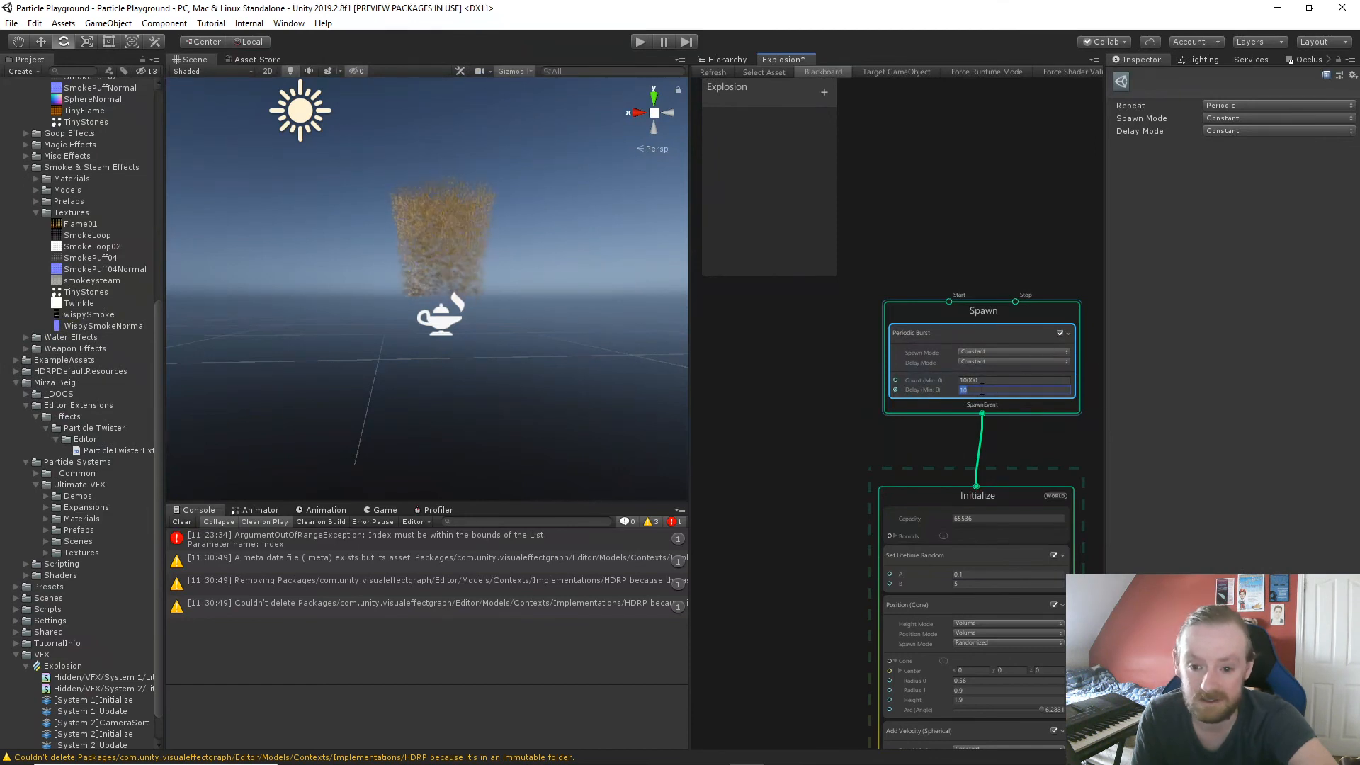
type("0.1")
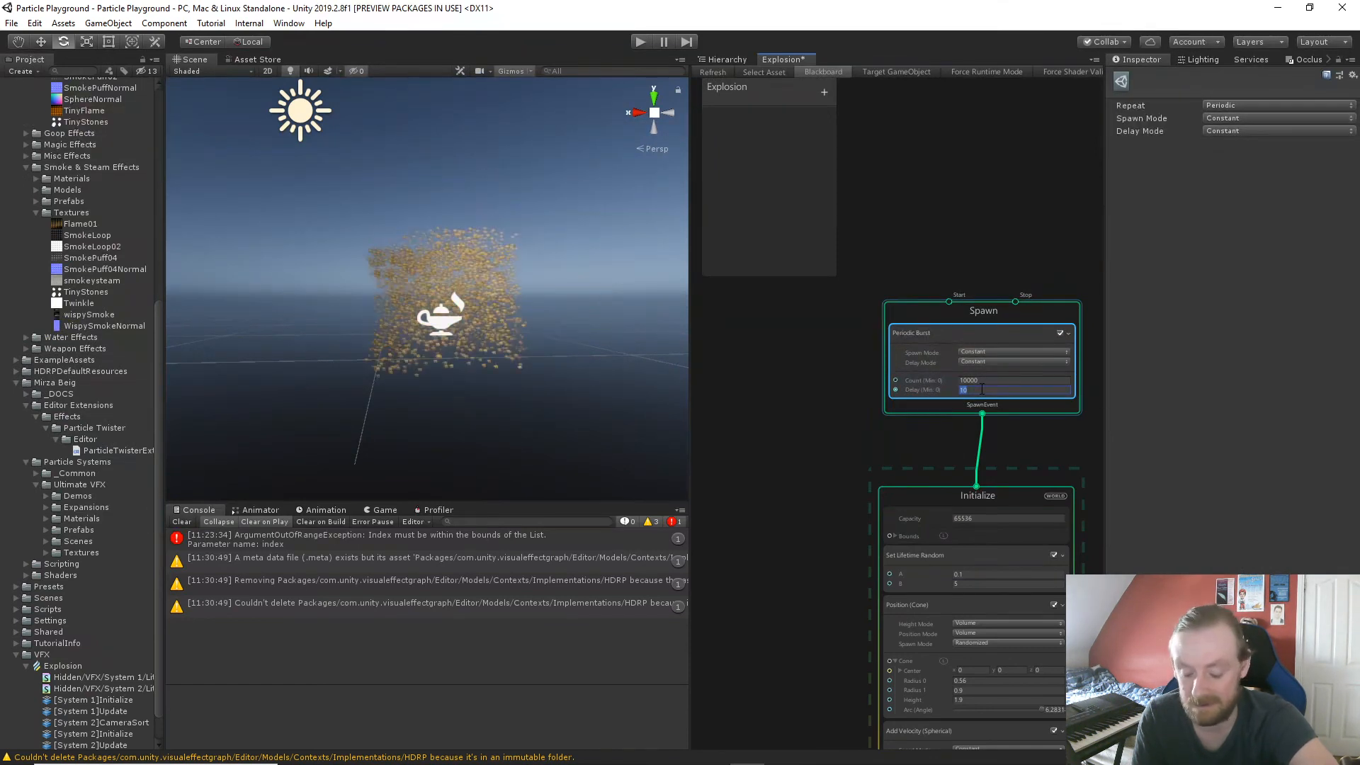
key("Return")
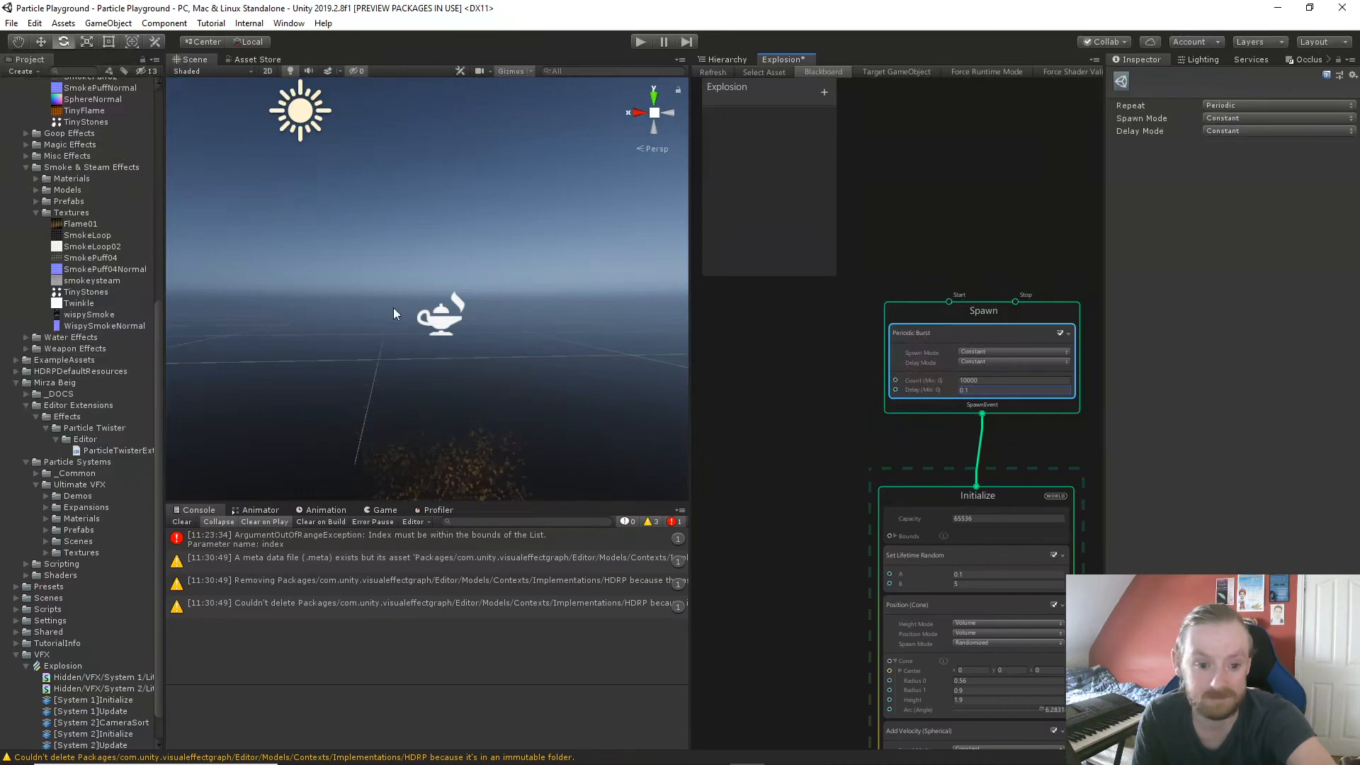
Select the Explosion effect, replay it and examine the golden particle stream up close from several viewpoints.
left_click(440, 315)
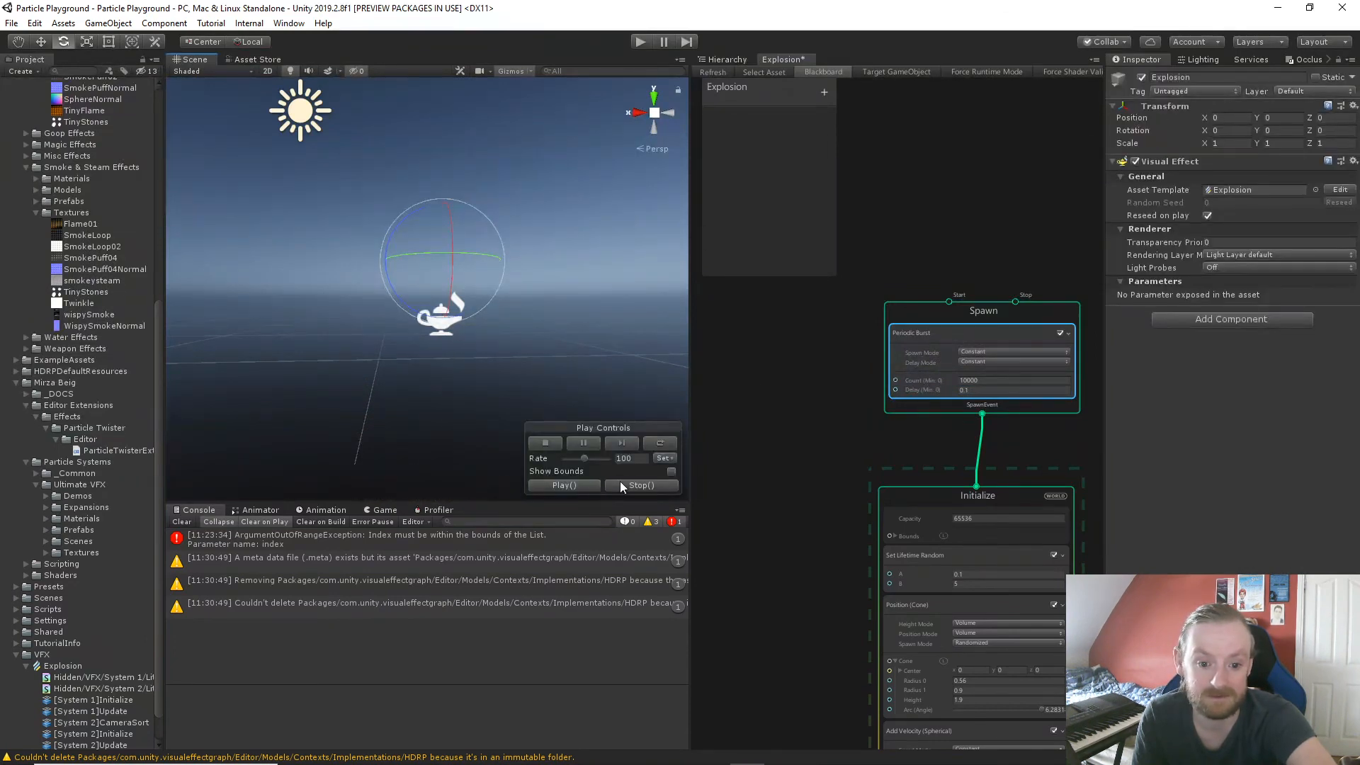
left_click(591, 485)
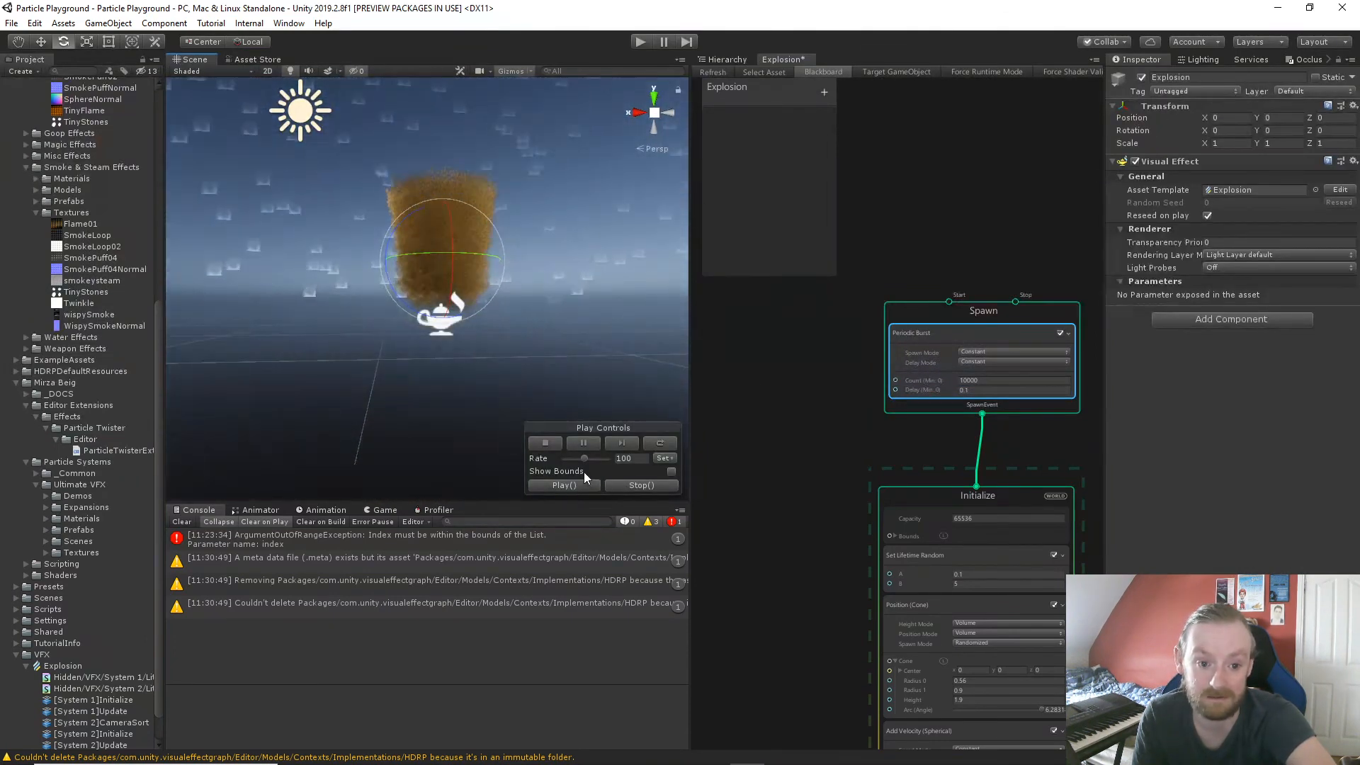
right_click_drag(542, 348, 531, 373)
scroll(535, 340, "down", 3)
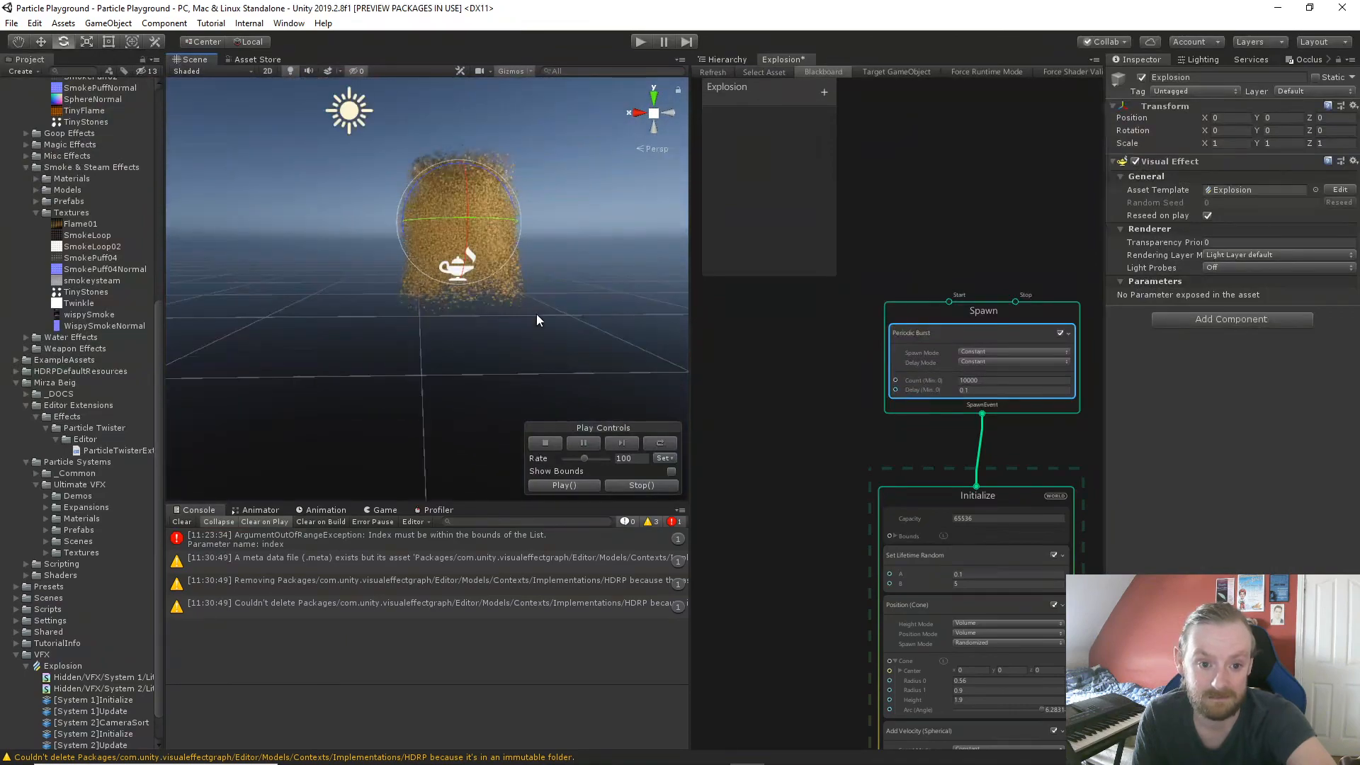
middle_click_drag(537, 313, 515, 329)
scroll(433, 320, "up", 8)
scroll(429, 332, "down", 3)
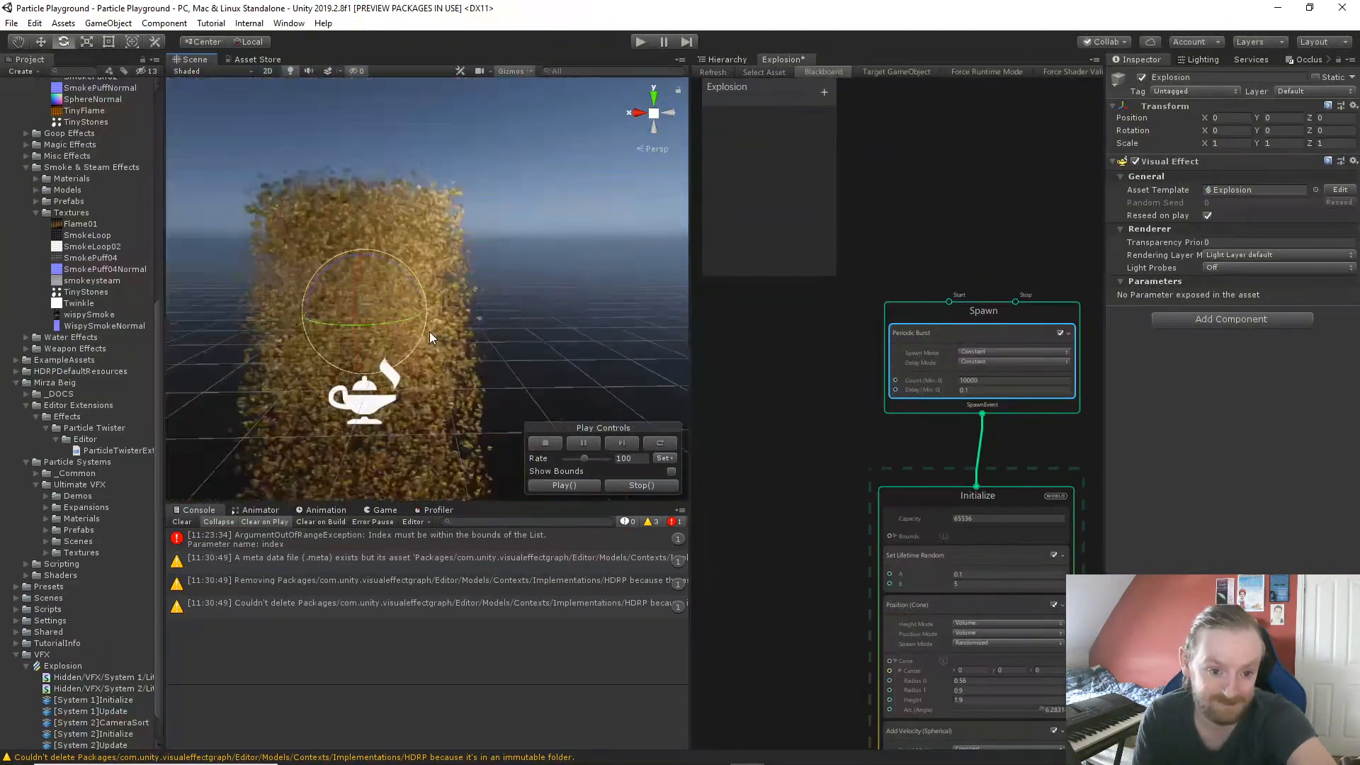
middle_click_drag(429, 331, 480, 364)
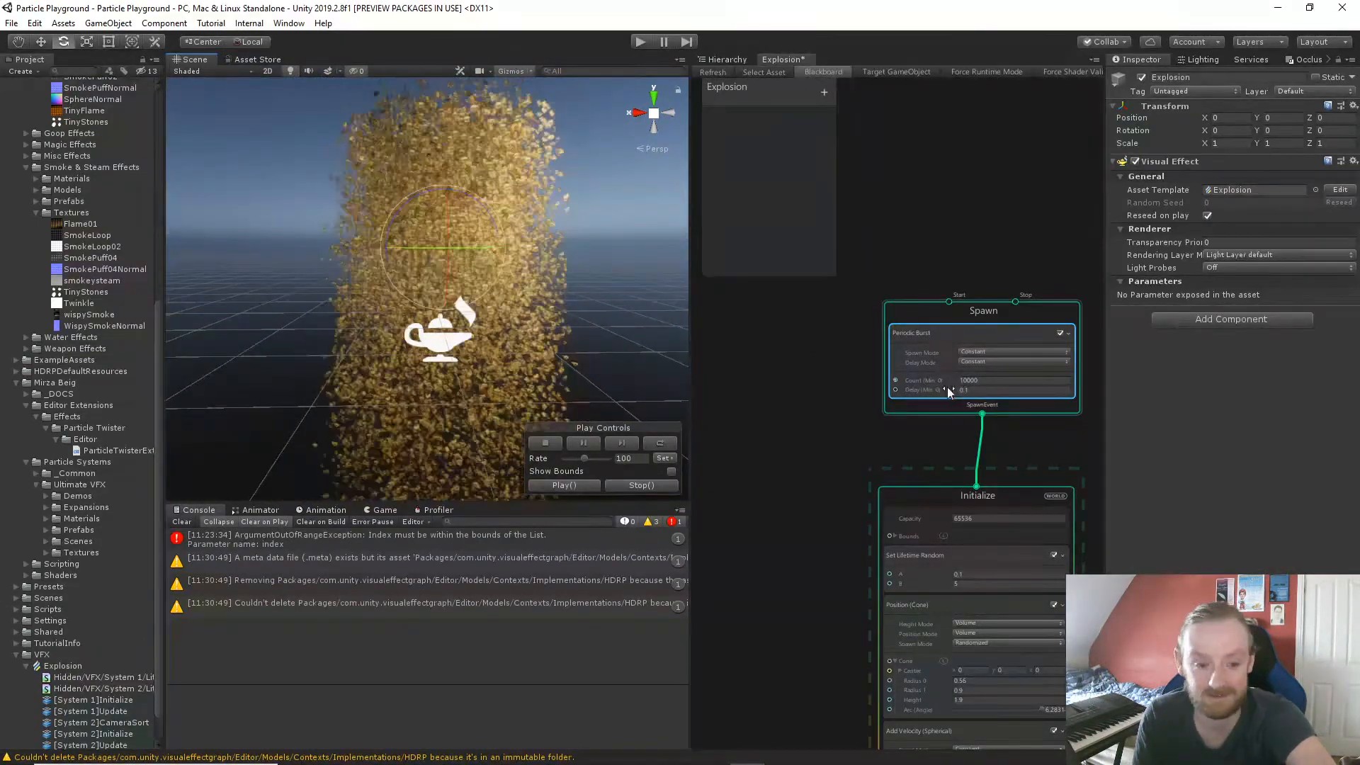
left_click(577, 486)
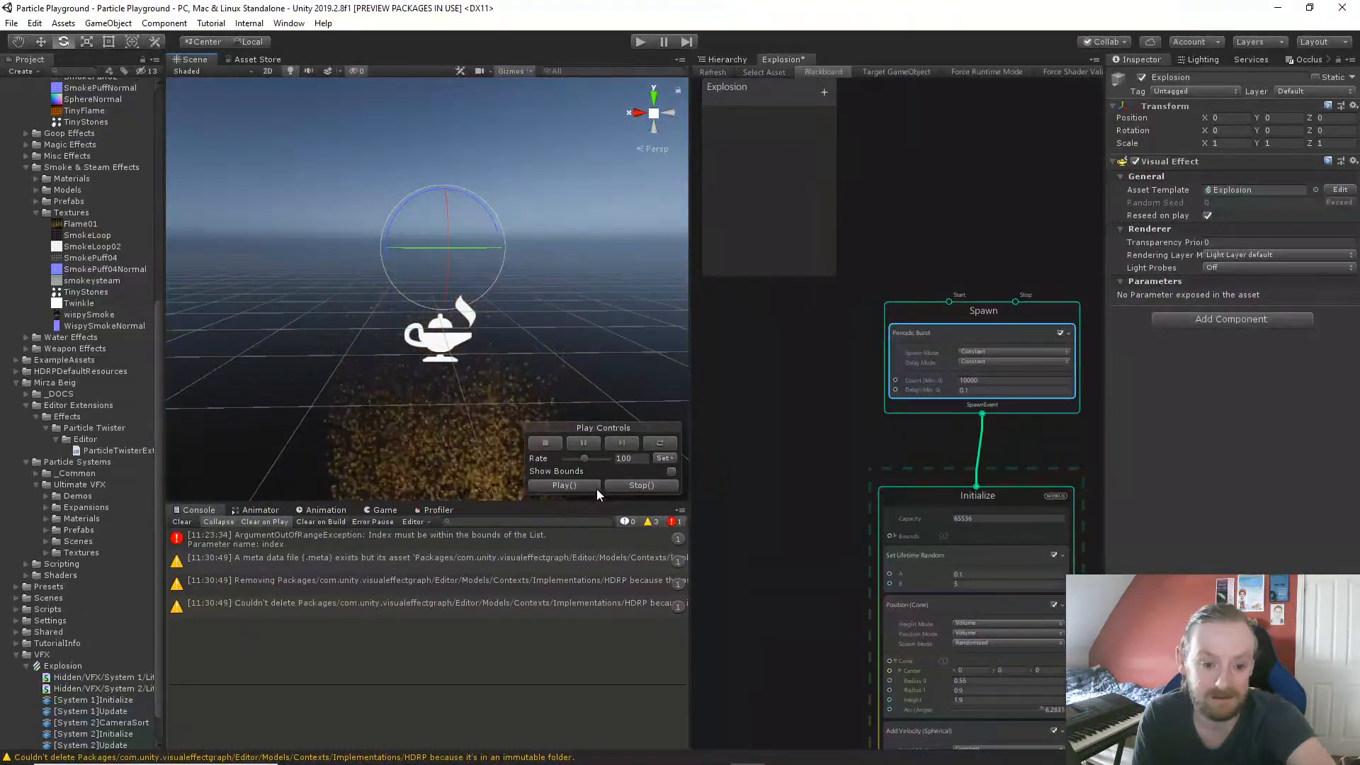
left_click(589, 485)
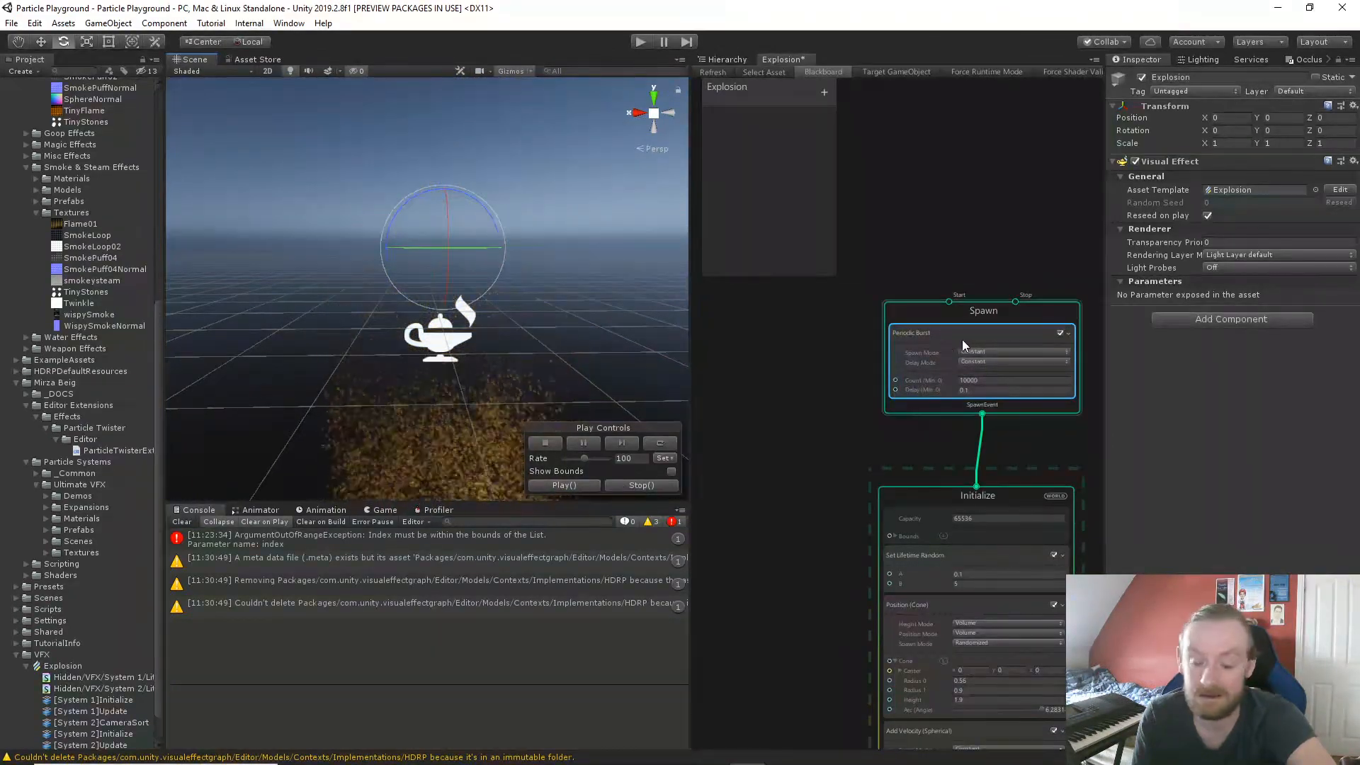
left_click(991, 351)
left_click(991, 359)
left_click(992, 362)
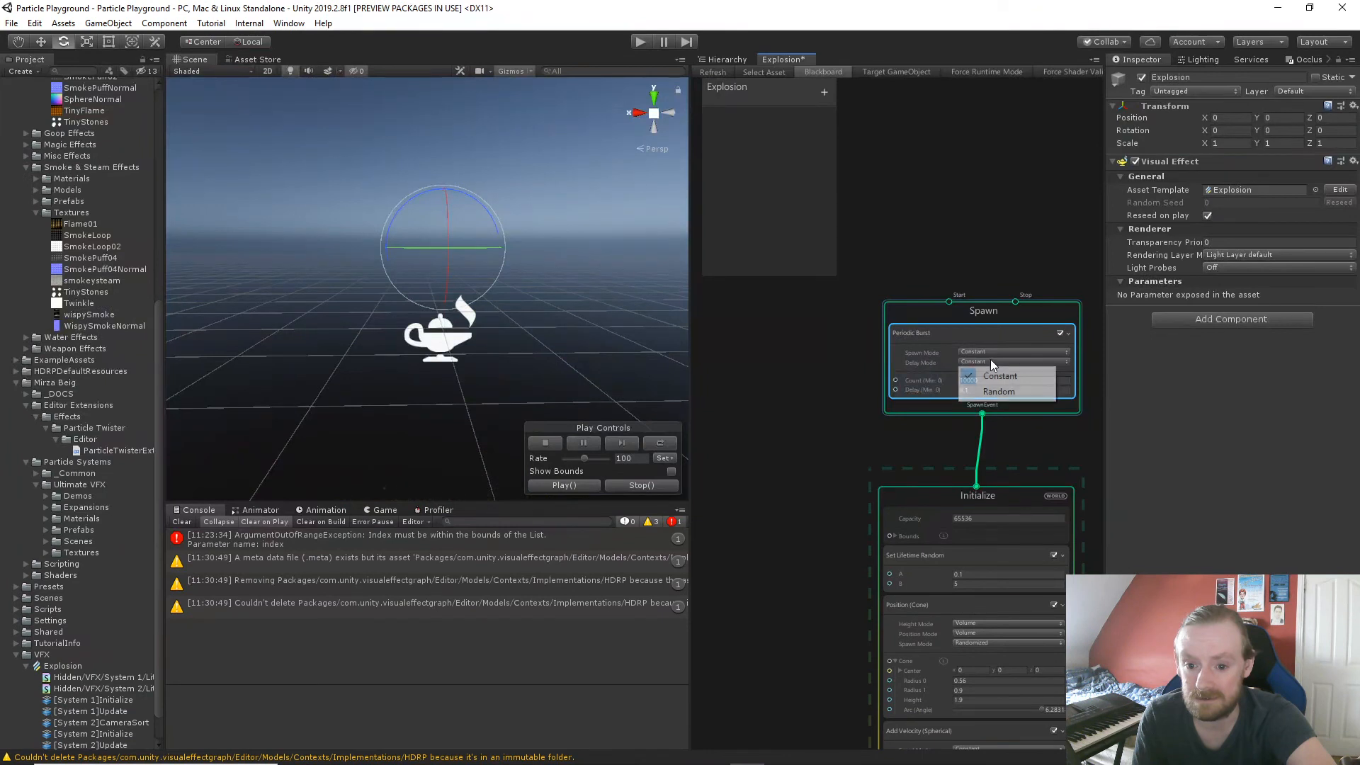
left_click(971, 311)
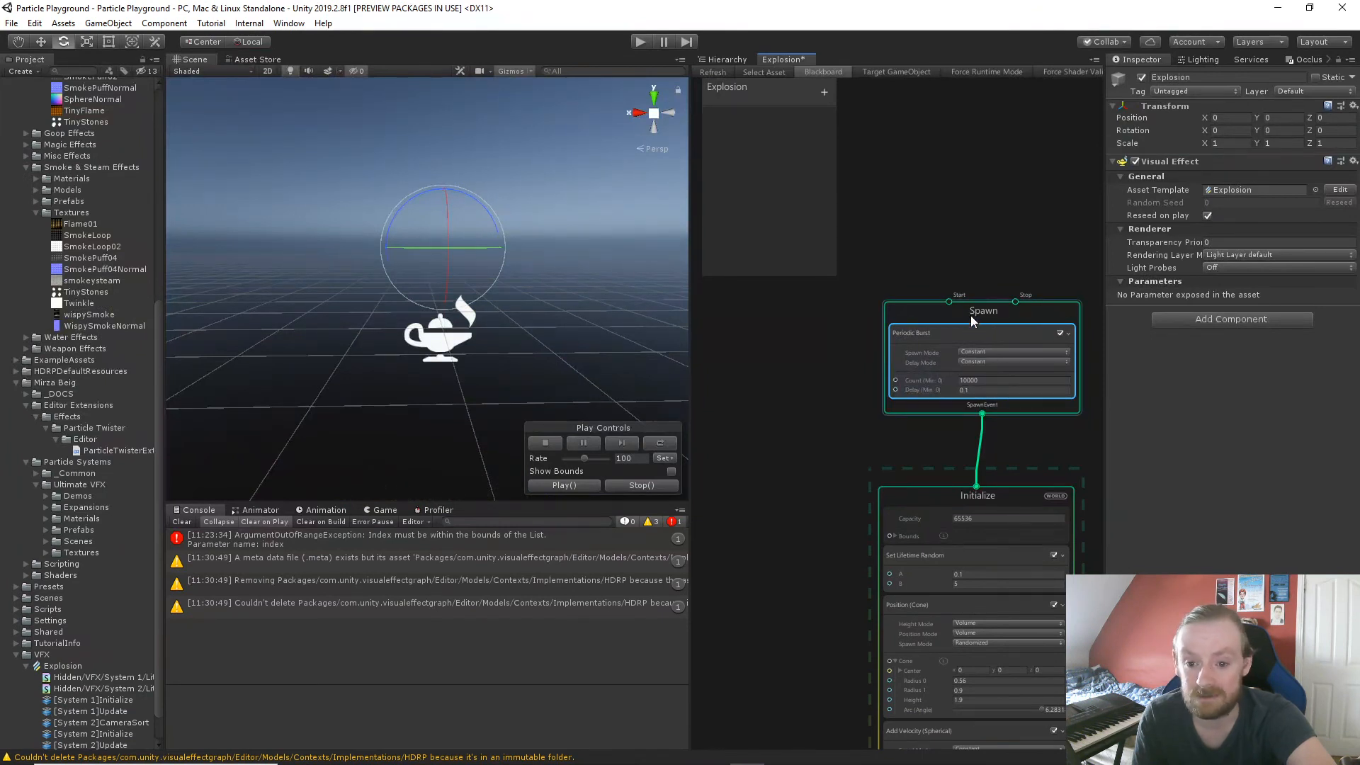
Add a Single Burst block to the Spawn context that holds the Periodic Burst.
left_click(970, 316)
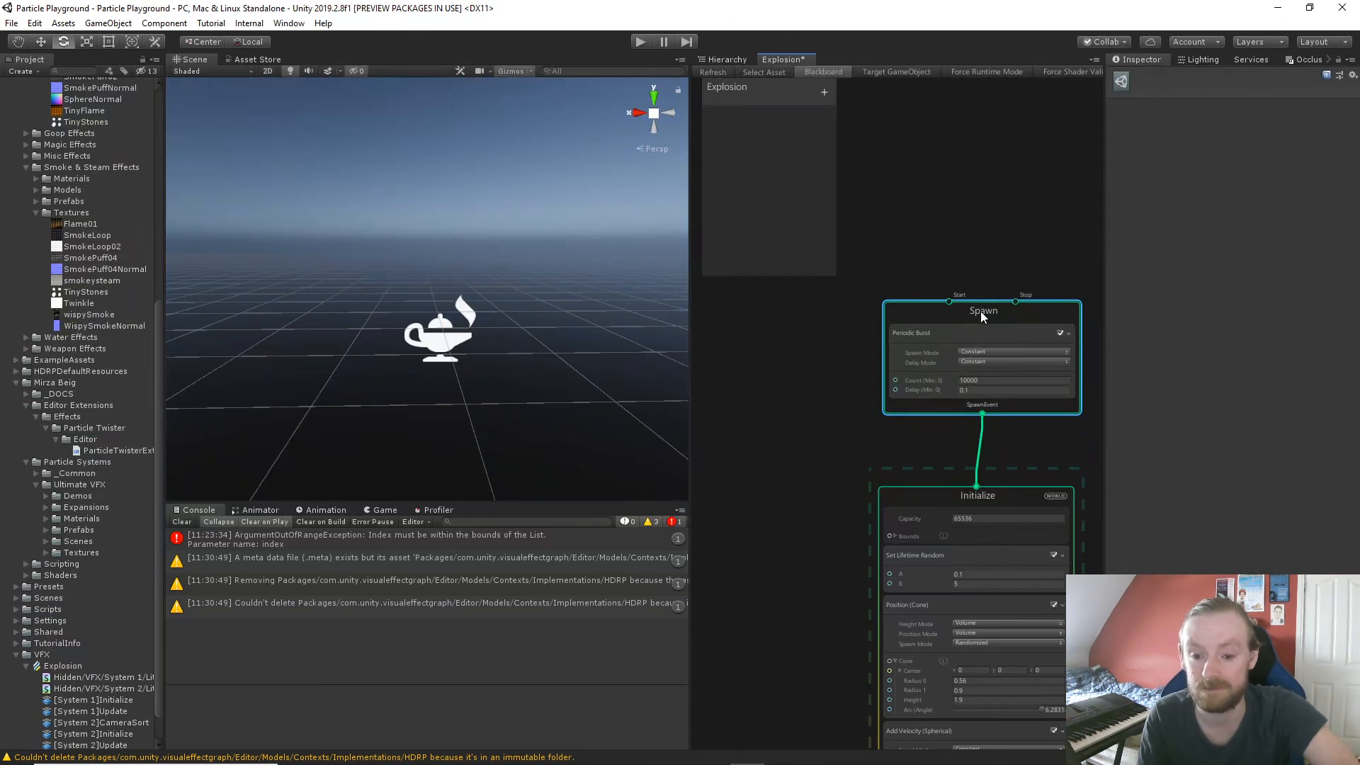
key("space")
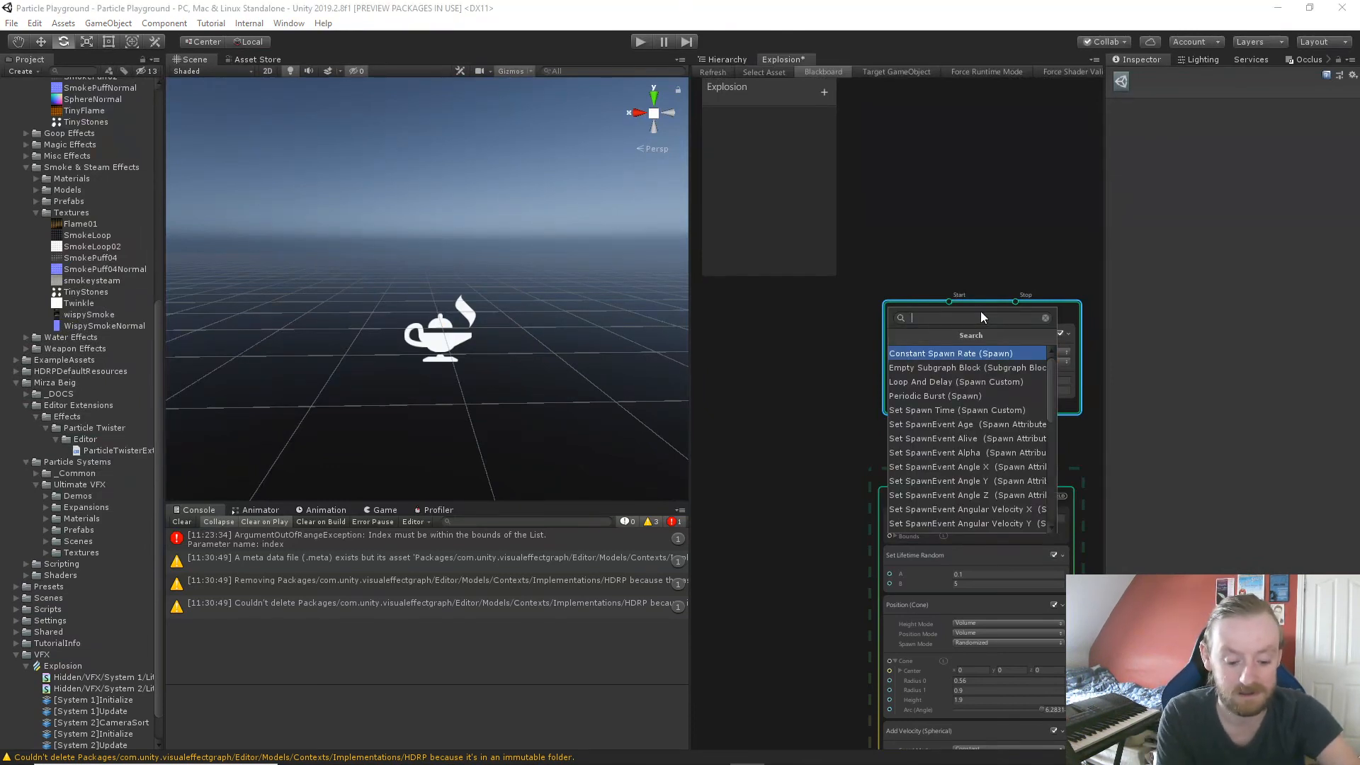
type("sing")
key("Return")
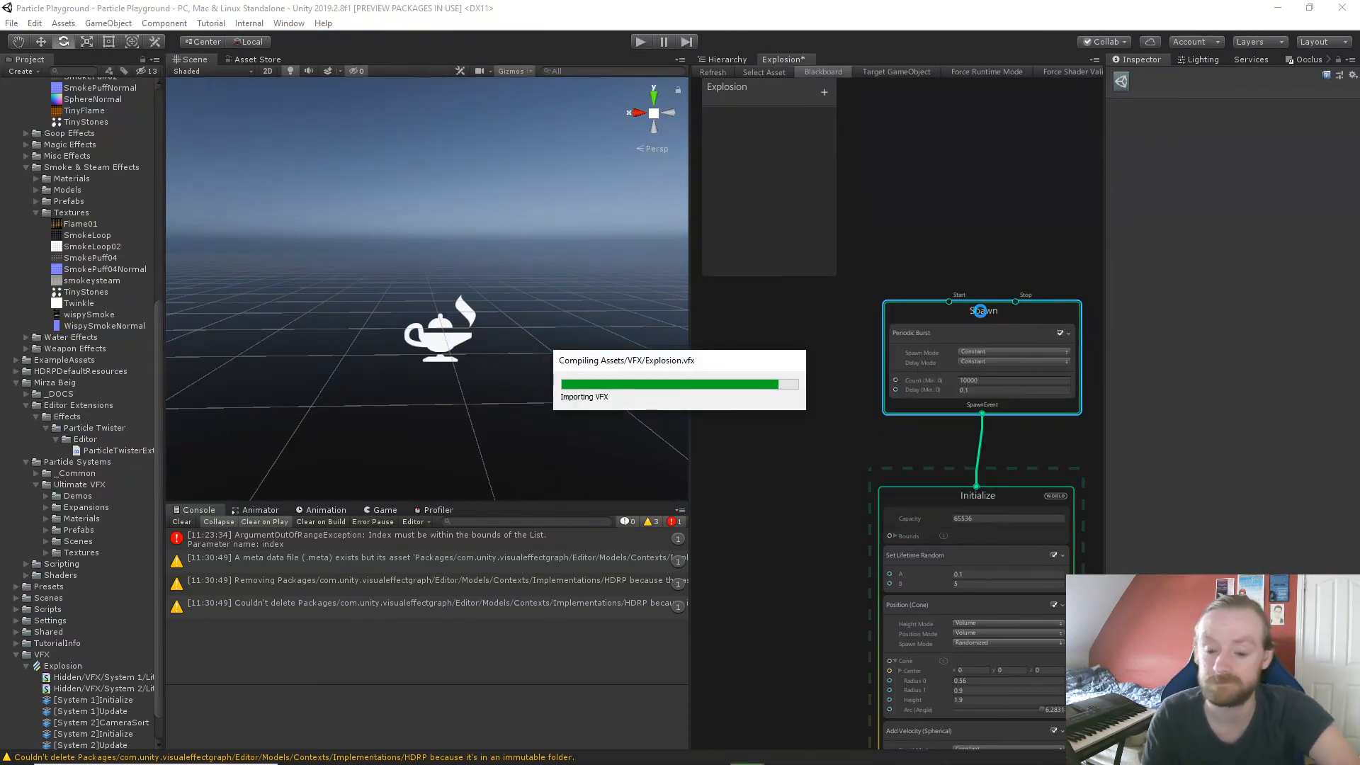
Set the Single Burst count to 10000 and delay to 0.1, and disable the Periodic Burst block in the same Spawn context.
left_click(989, 458)
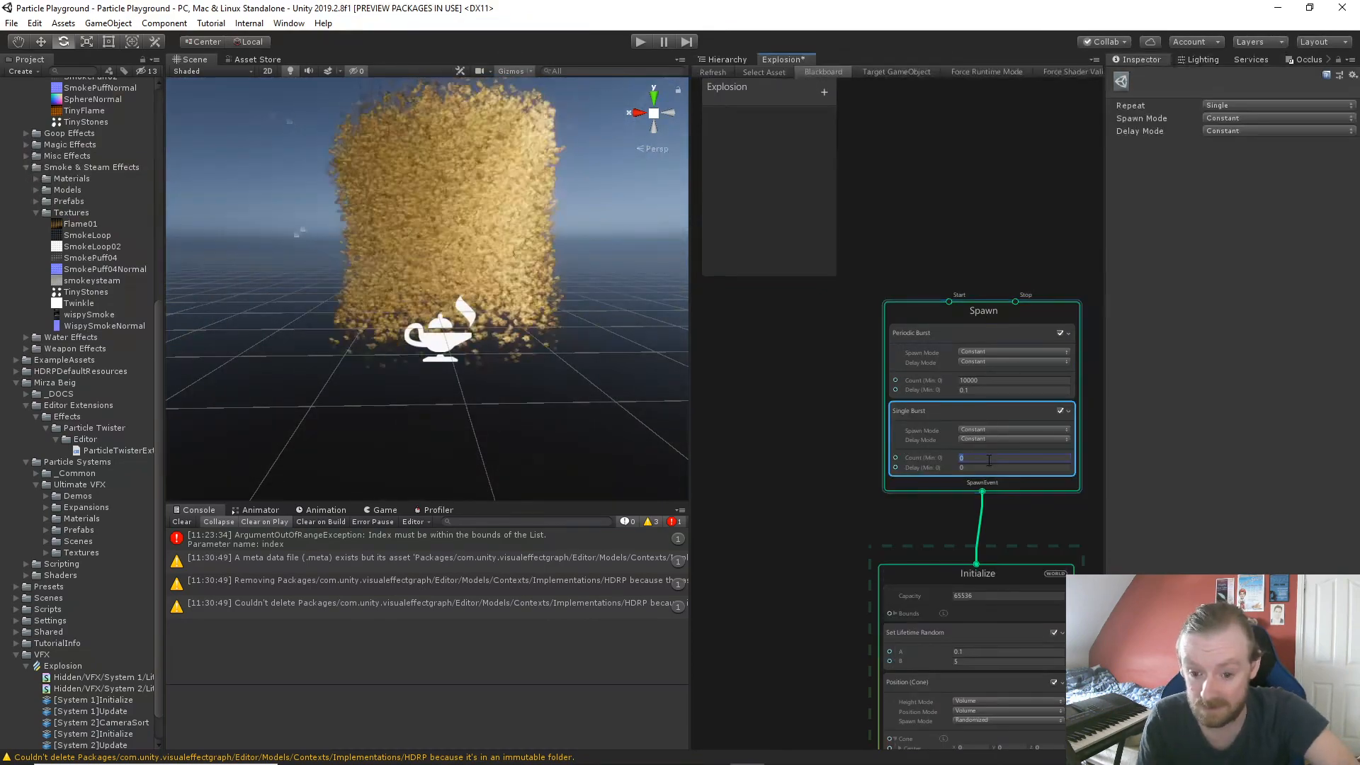
type("10000")
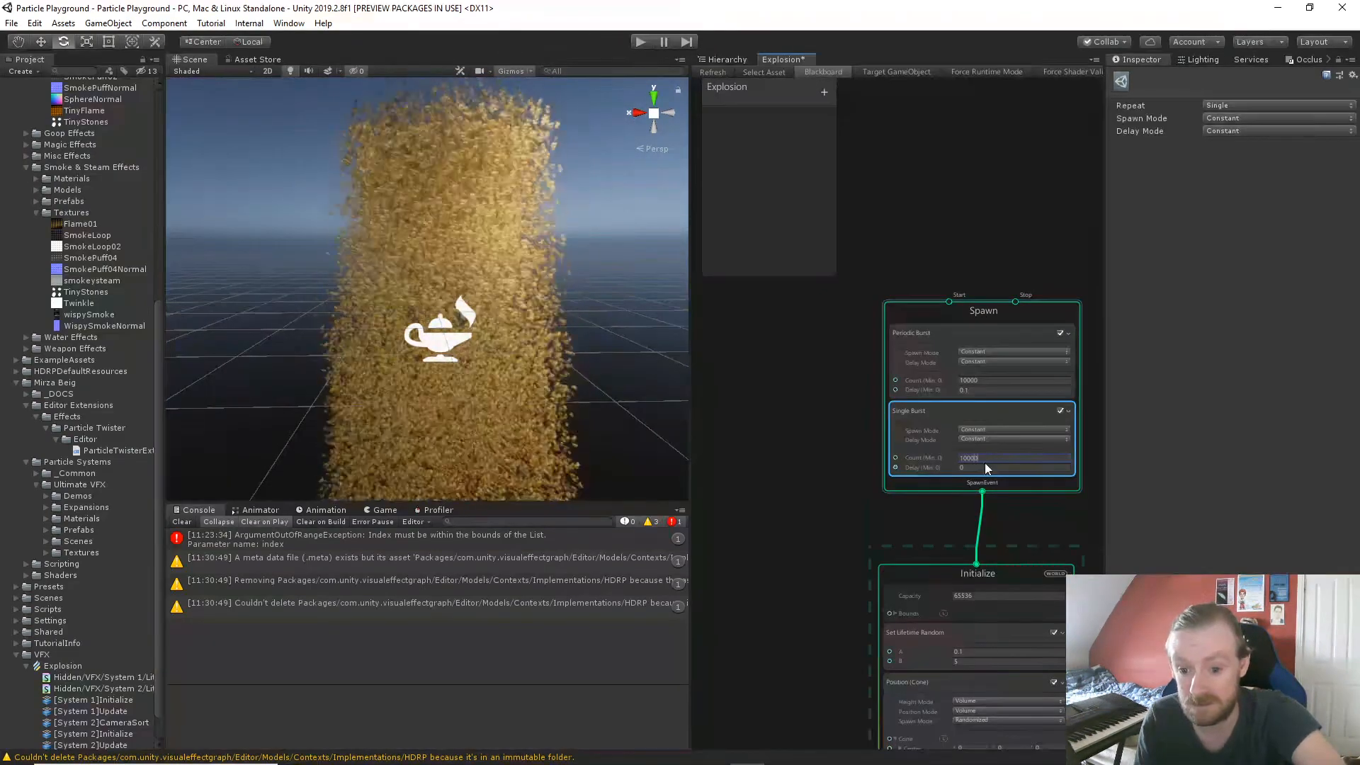
left_click(985, 468)
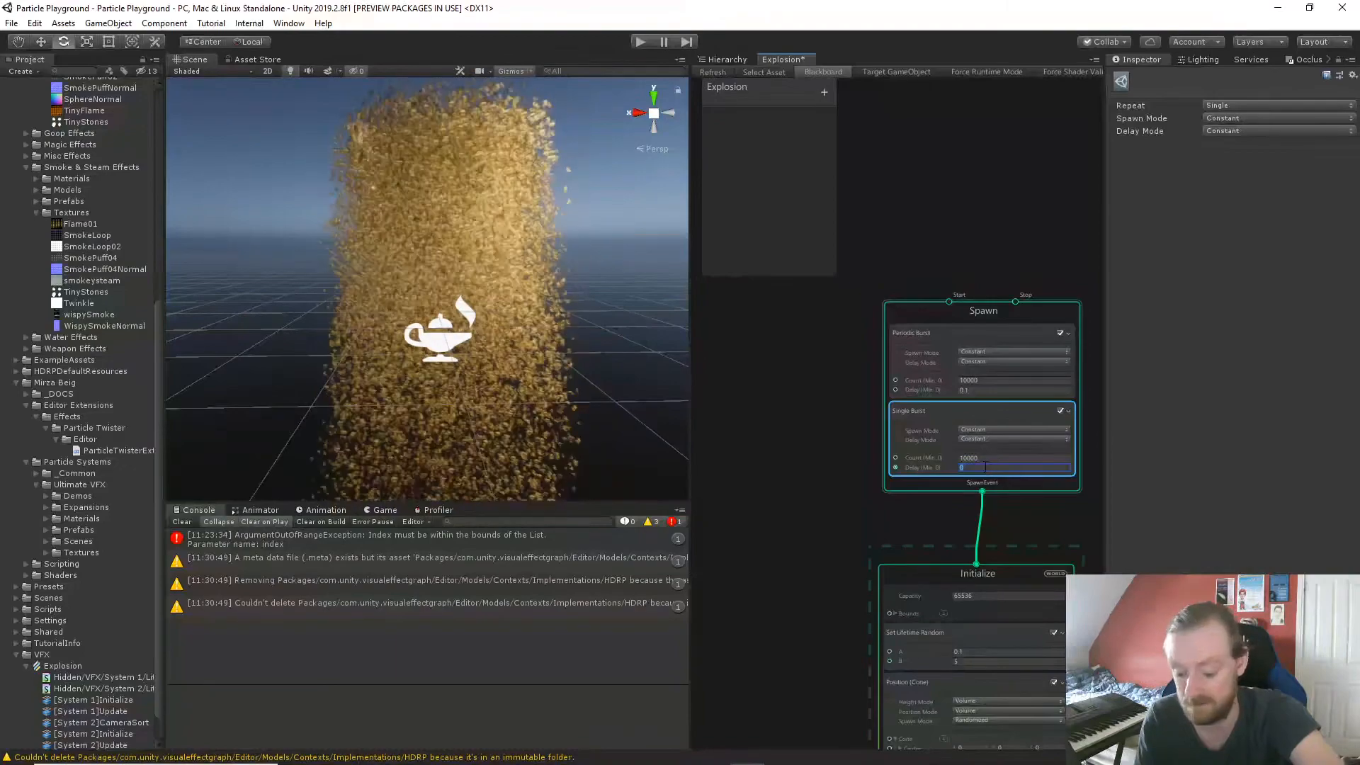
type("1")
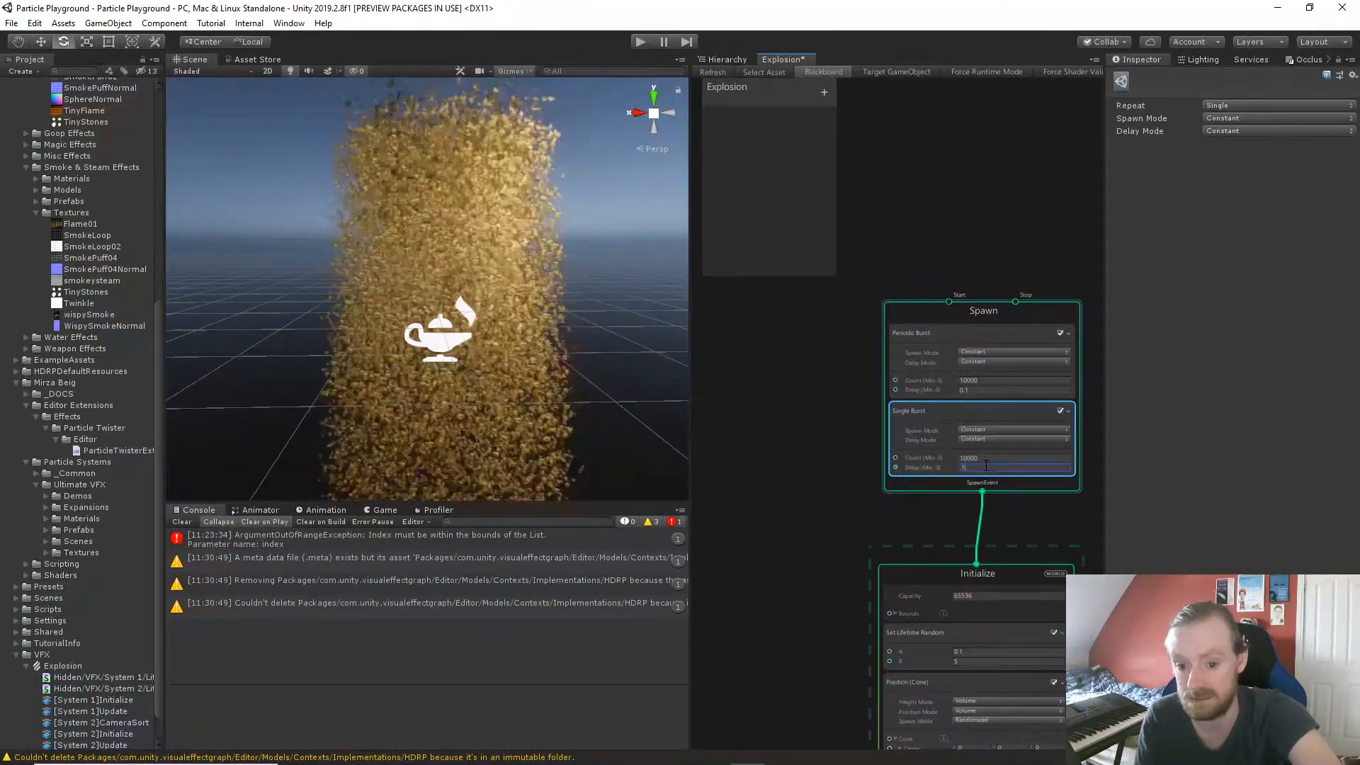
left_click(1059, 334)
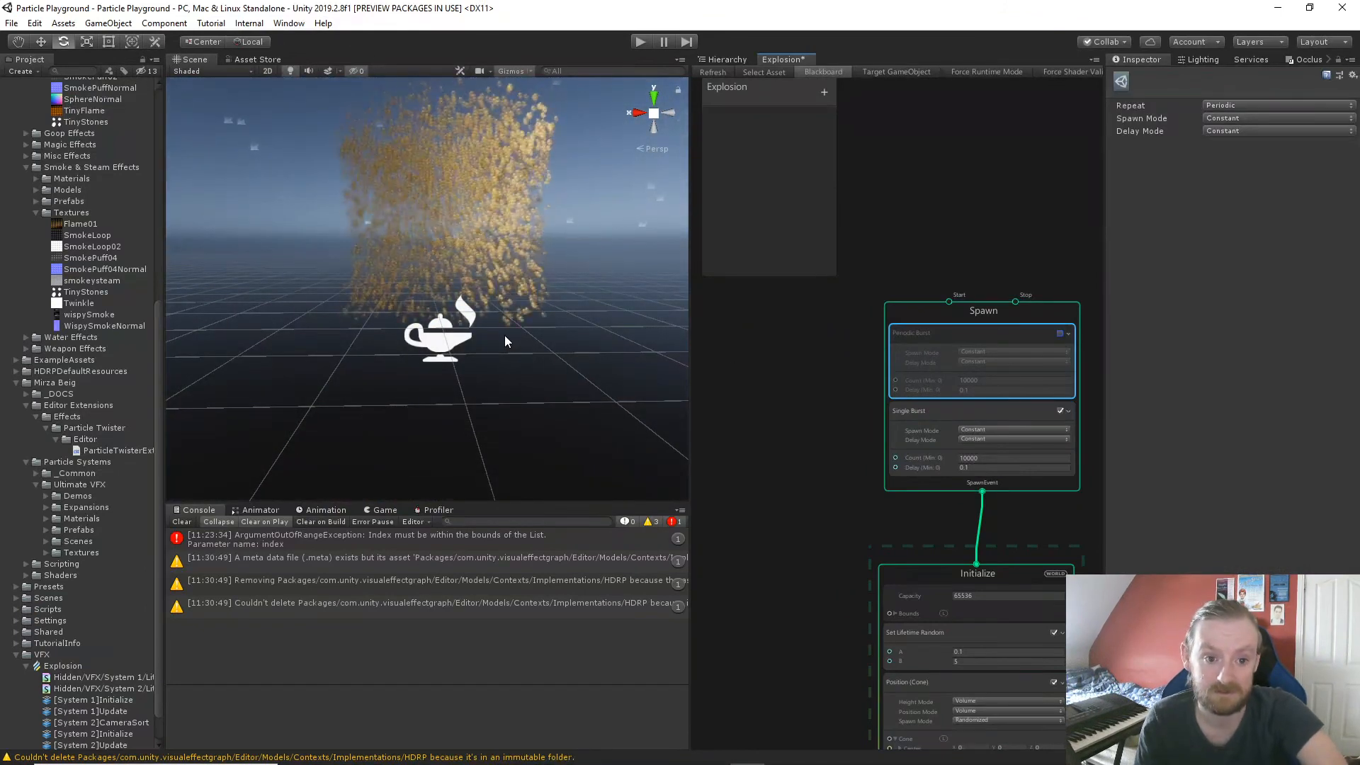
Select the Explosion effect and replay it repeatedly to check the golden particles spawned as a single burst.
left_click(462, 343)
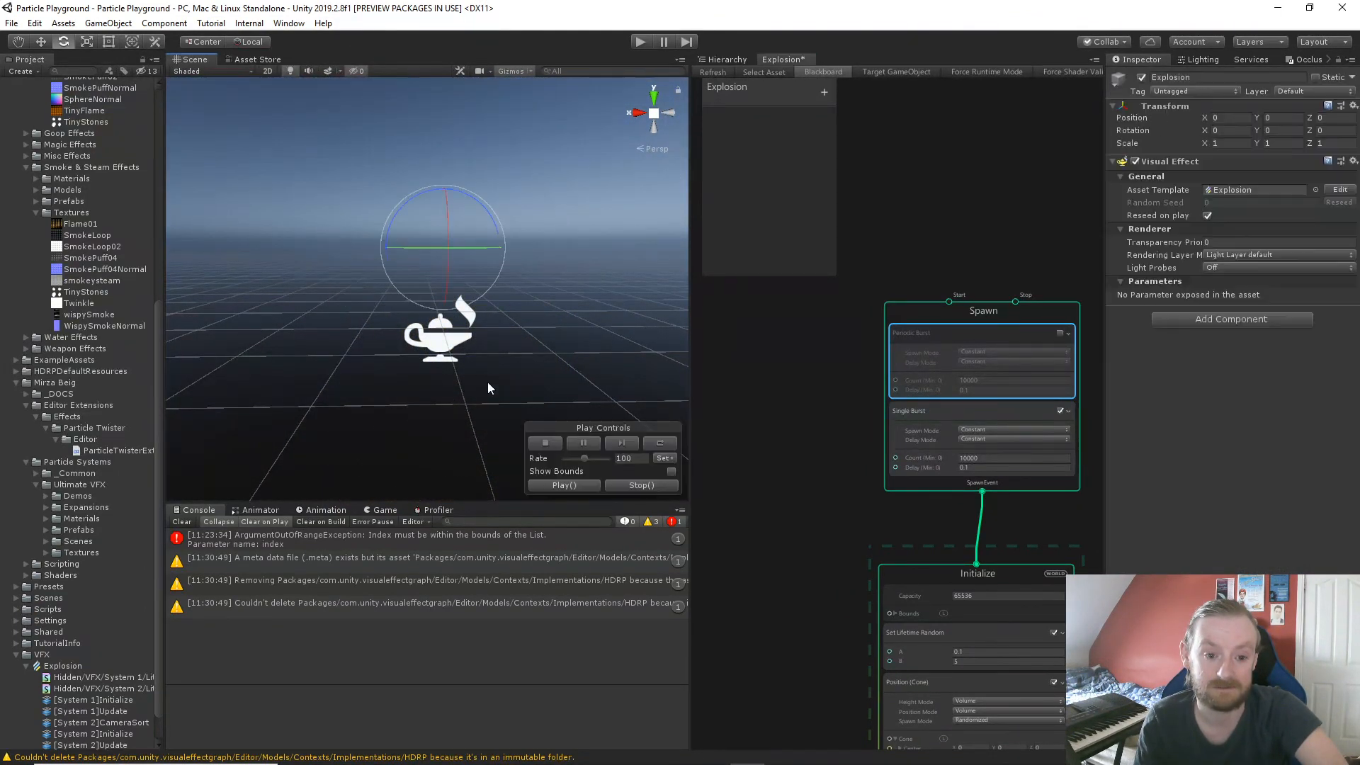
left_click(559, 483)
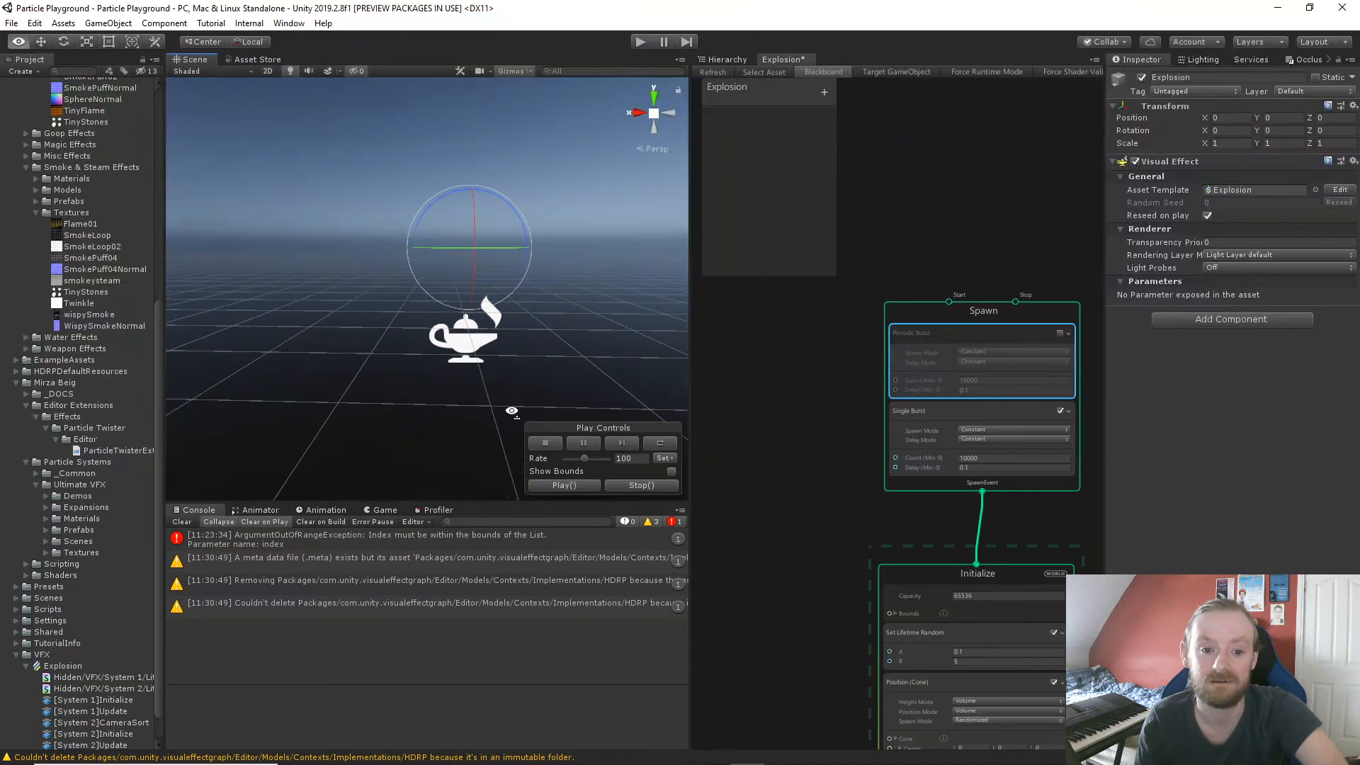
left_click(562, 484)
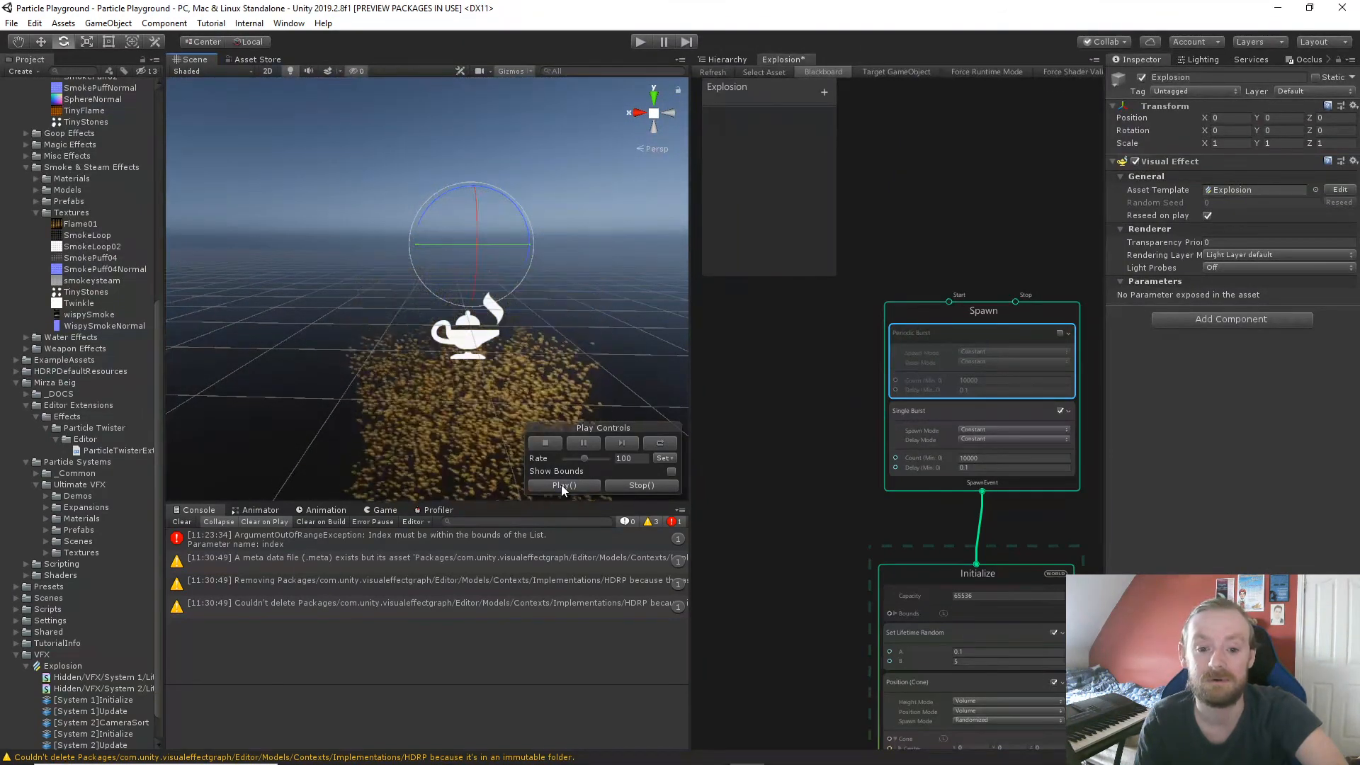
left_click(561, 485)
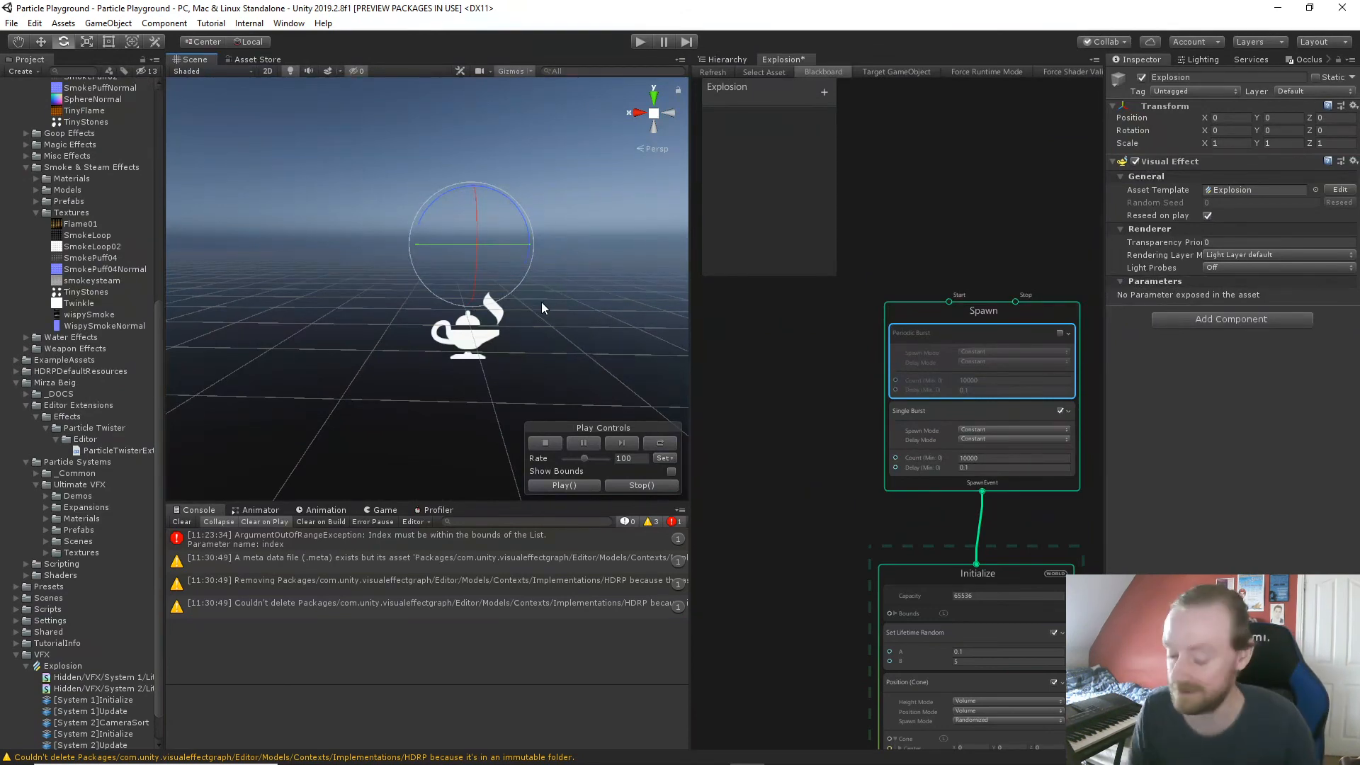
left_click(551, 486)
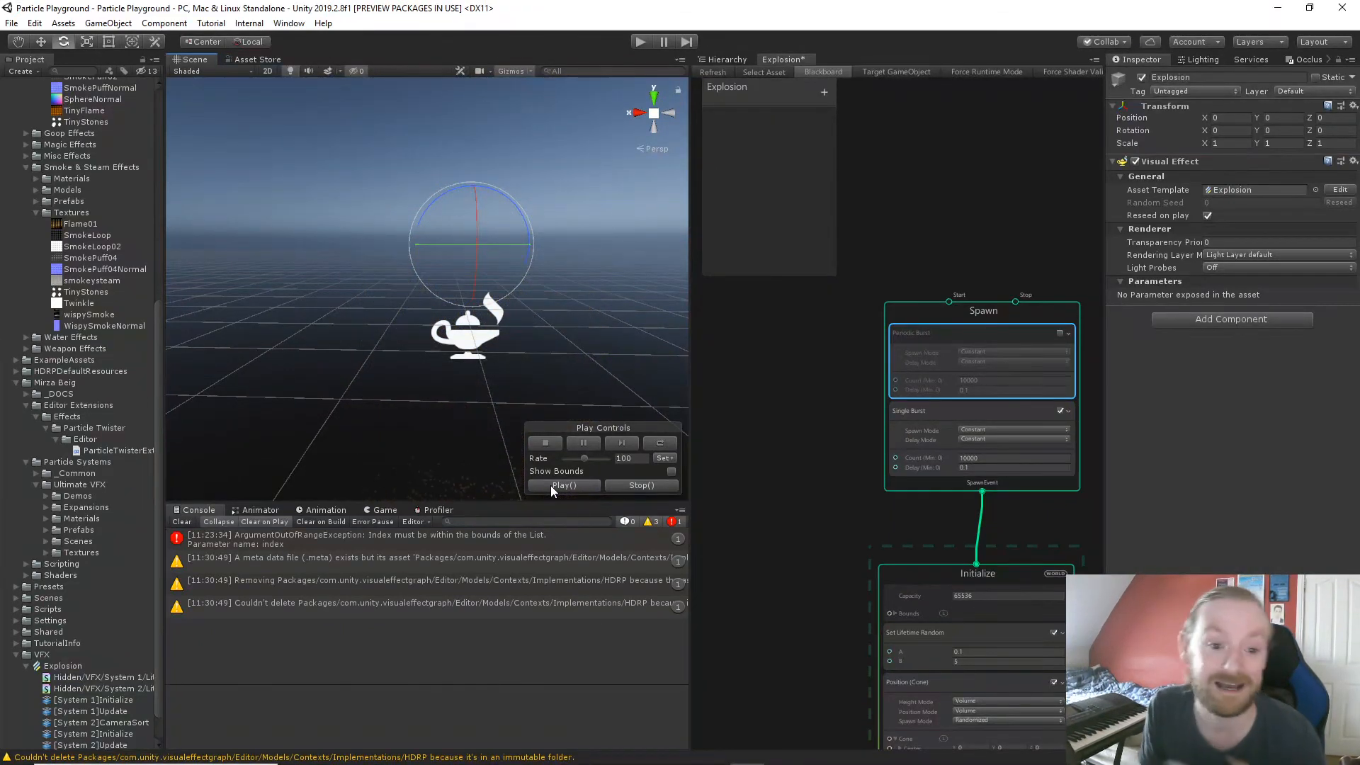
left_click(551, 486)
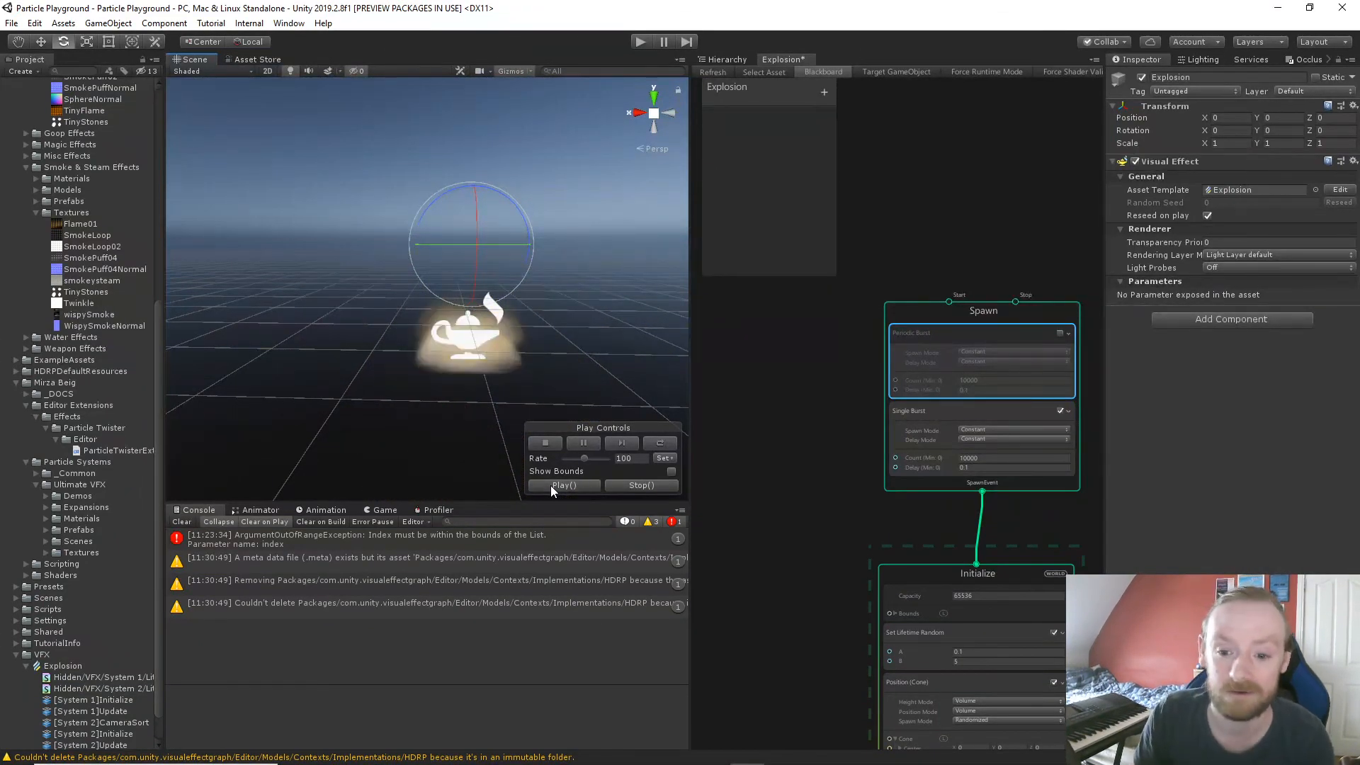
Look over the Initialize, Update and Lit Quad Output contexts of the cone-positioned particle system.
middle_click_drag(776, 511, 730, 262)
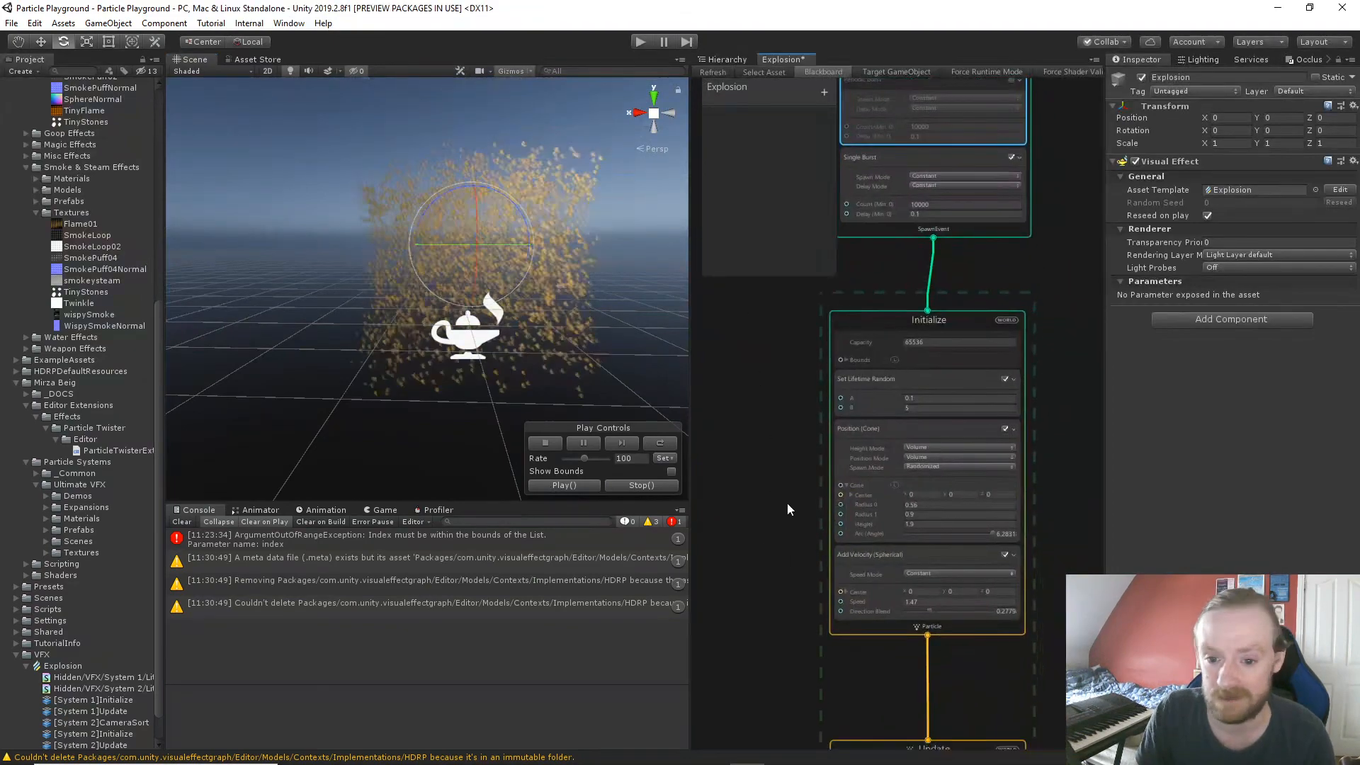
scroll(788, 504, "down", 2)
middle_click_drag(963, 577, 878, 372)
middle_click_drag(953, 491, 1070, 237)
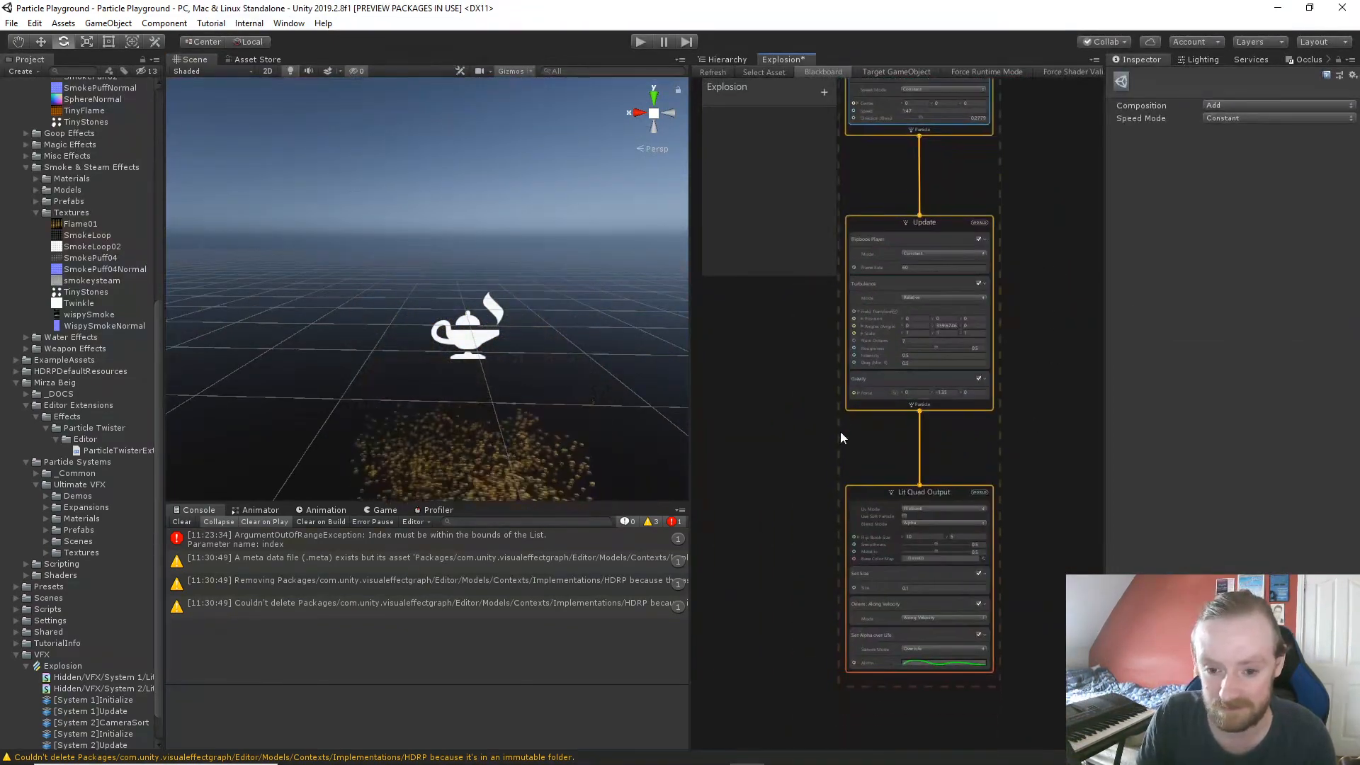
middle_click_drag(841, 432, 1120, 534)
middle_click_drag(1017, 493, 1074, 506)
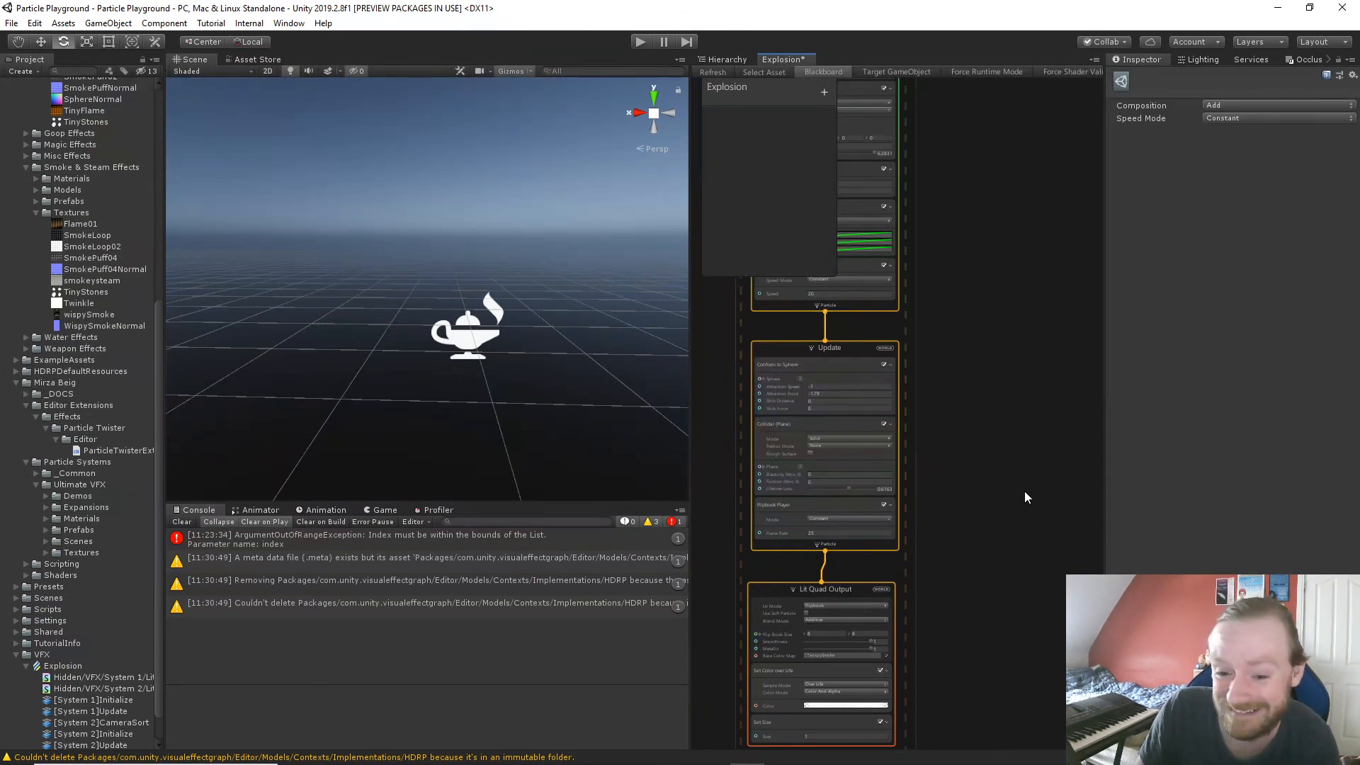
scroll(1027, 503, "up", 1)
middle_click_drag(1009, 547, 727, 451)
middle_click_drag(1016, 492, 1071, 697)
left_click(1011, 431)
middle_click_drag(1014, 430, 1033, 531)
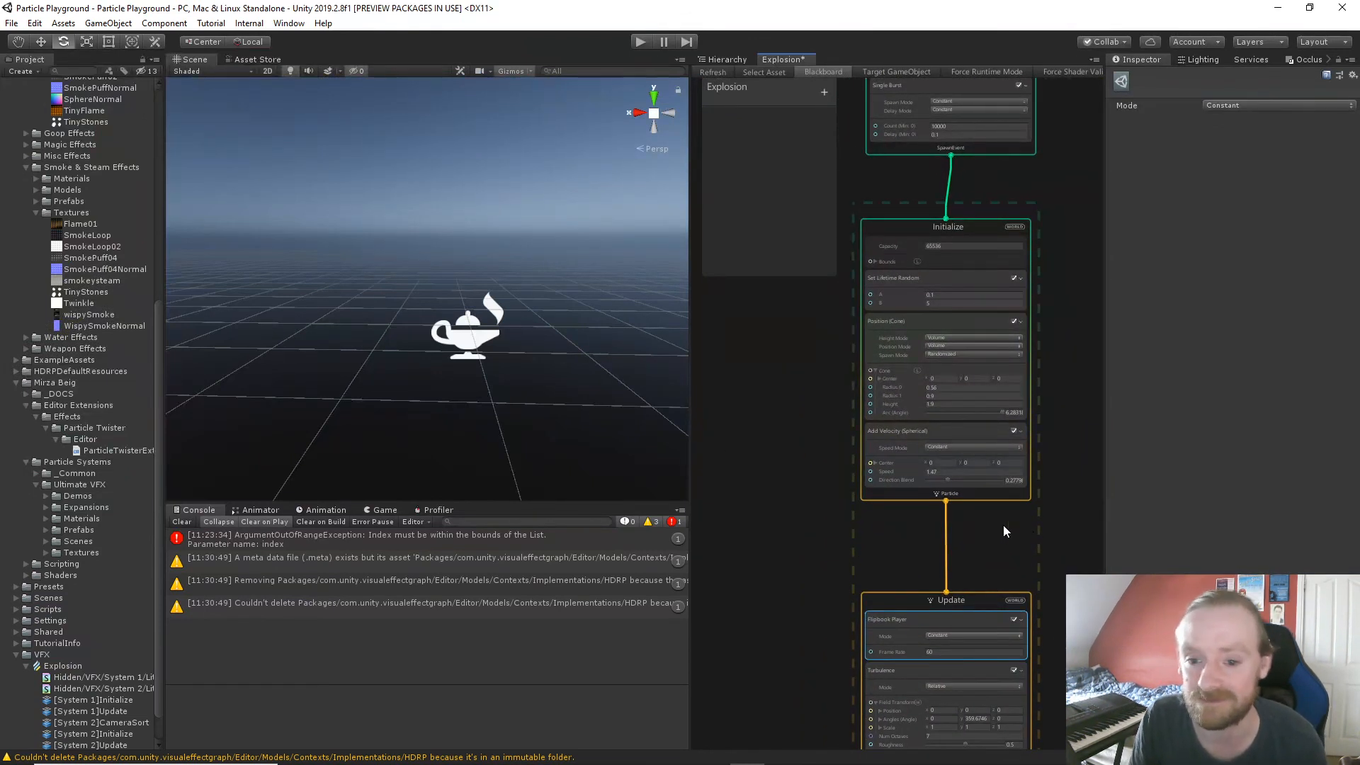
Examine the shock wave system's contexts and compare them with the neighbouring cone-positioned particle system.
middle_click_drag(786, 442, 771, 533)
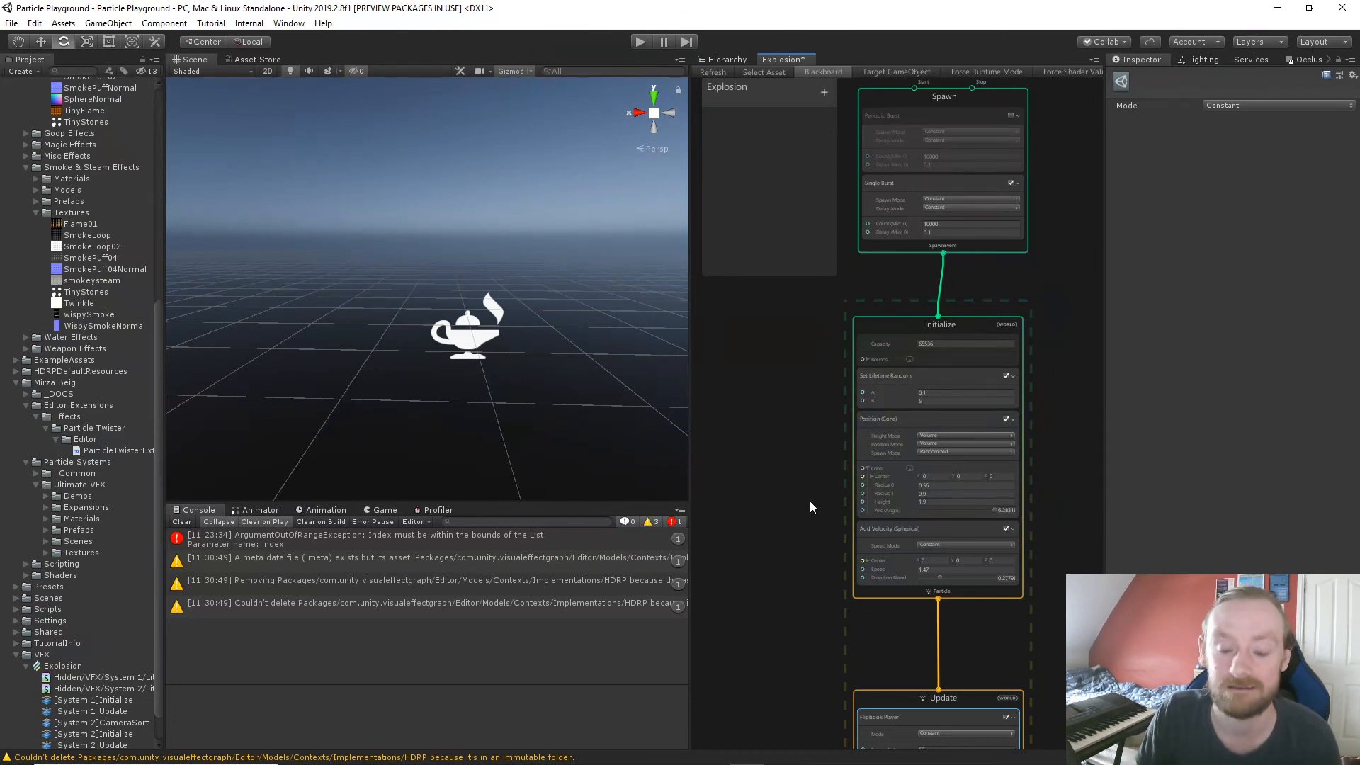
middle_click_drag(789, 468, 1056, 310)
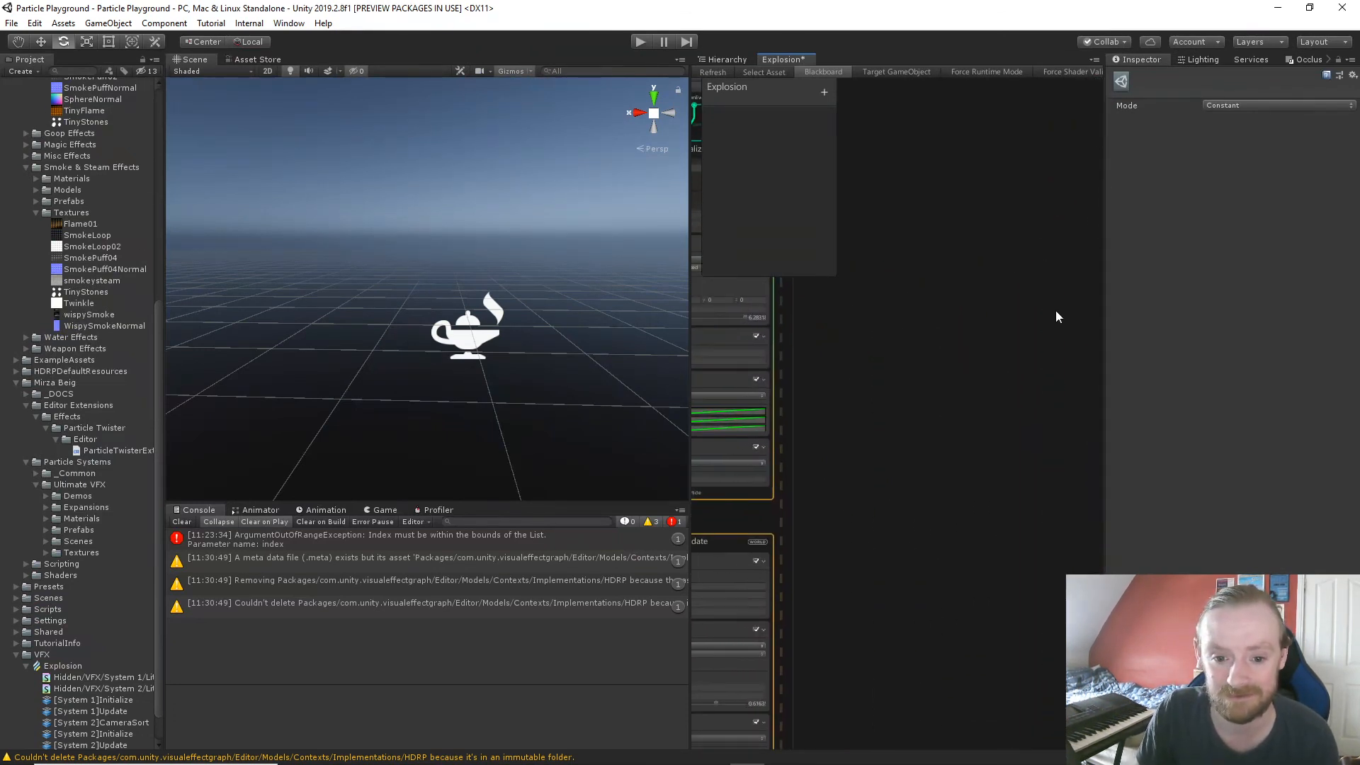
scroll(975, 333, "down", 3)
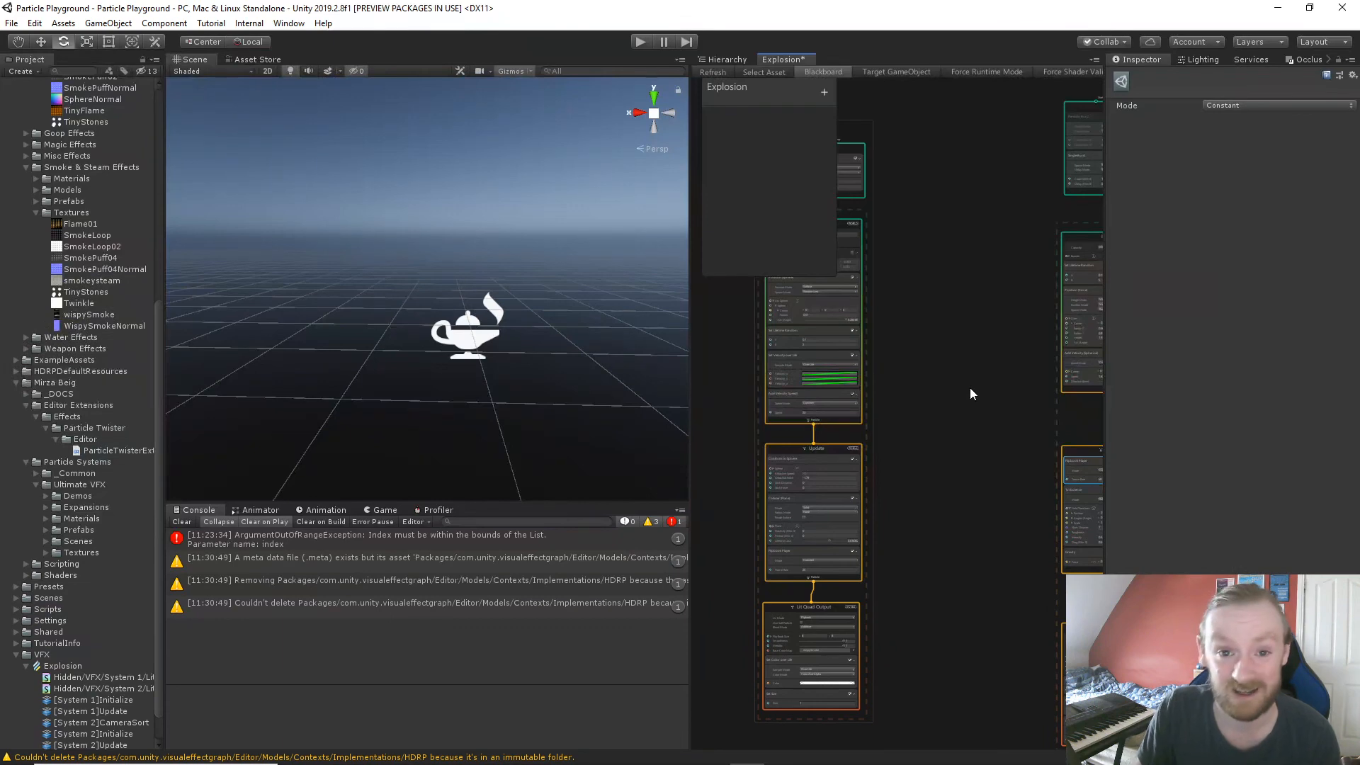
scroll(890, 446, "up", 3)
middle_click_drag(889, 446, 924, 290)
scroll(891, 474, "down", 1)
middle_click_drag(950, 564, 934, 632)
middle_click_drag(925, 489, 967, 449)
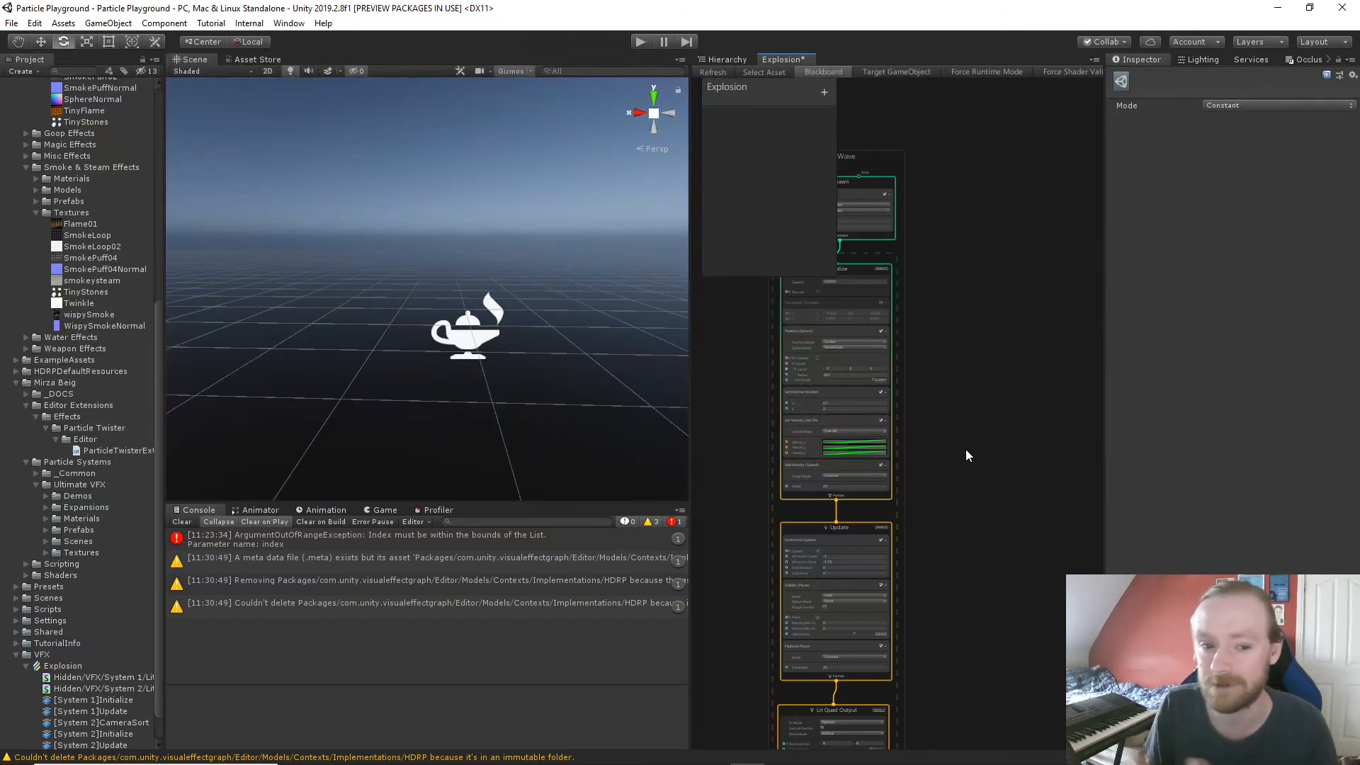
middle_click_drag(992, 461, 806, 401)
scroll(865, 462, "down", 1)
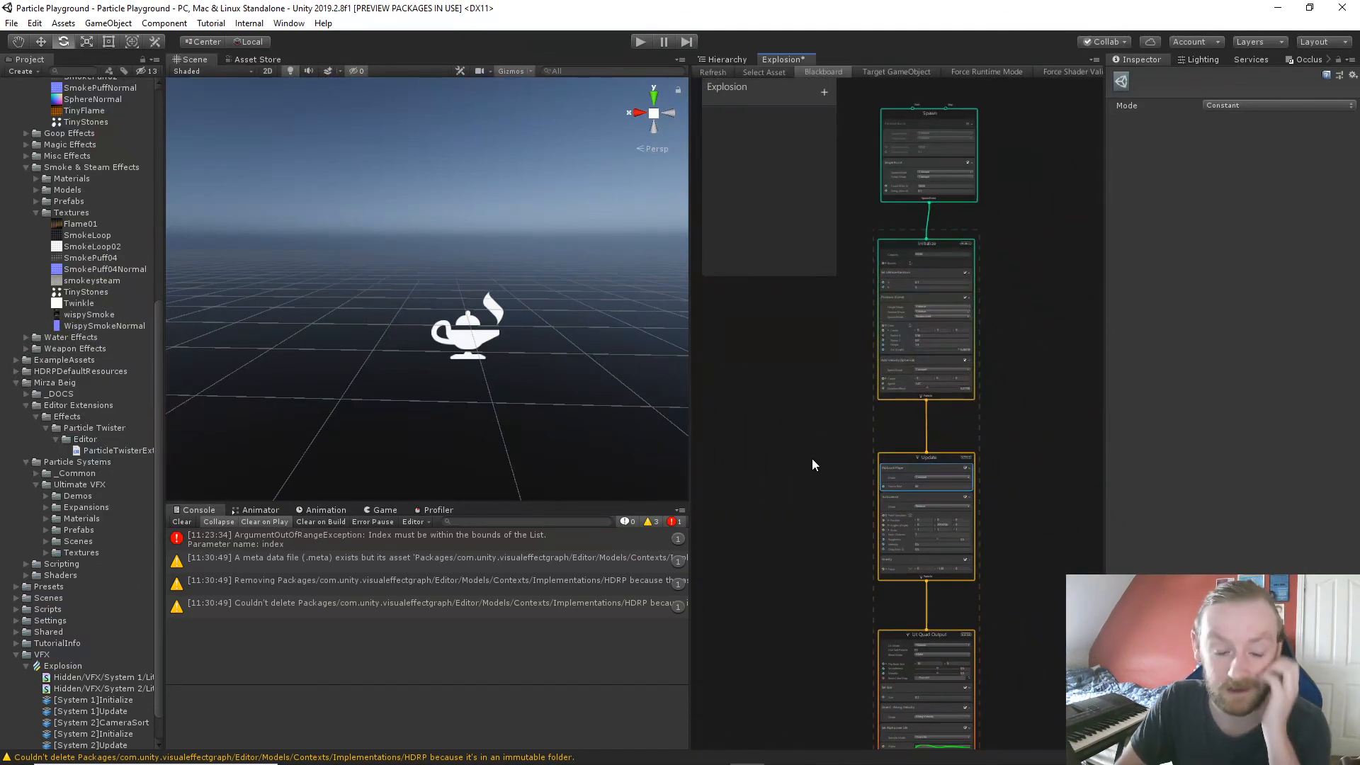
scroll(821, 471, "up", 2)
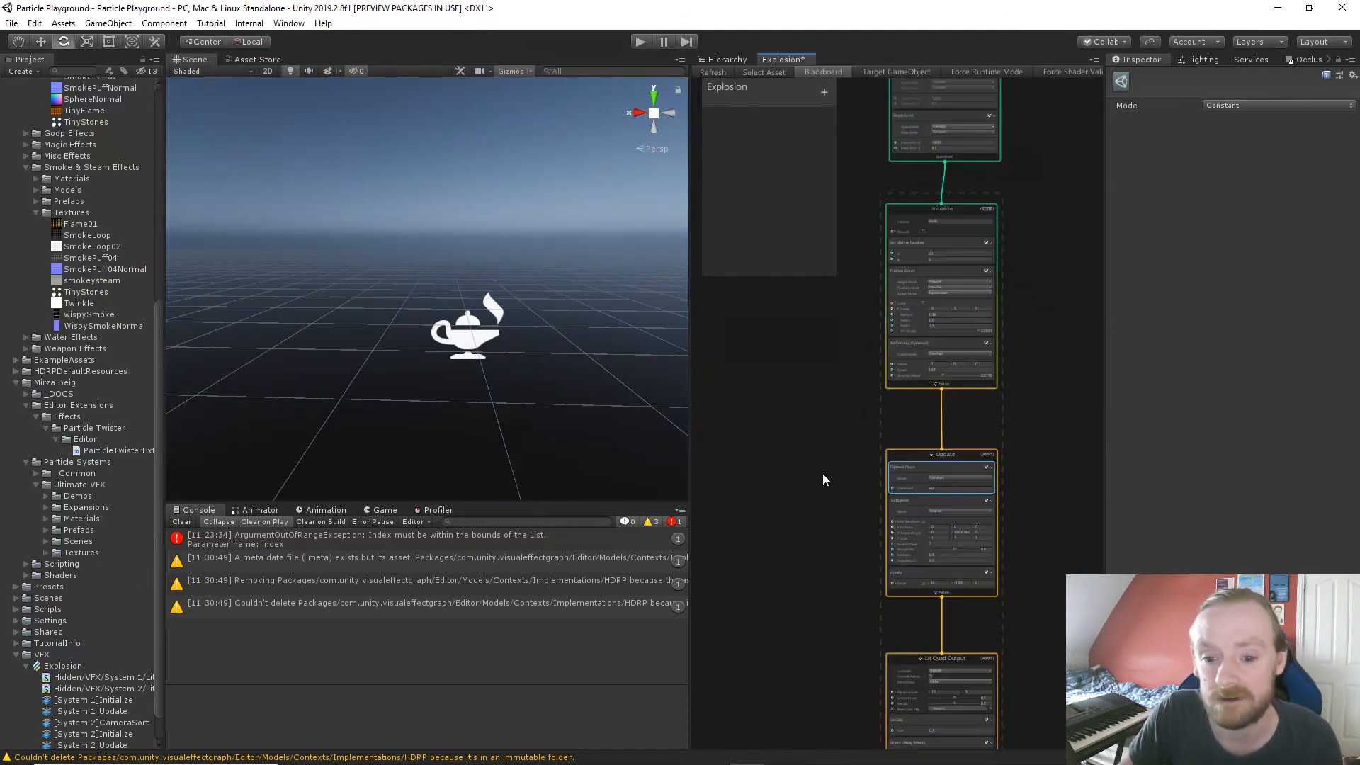
scroll(808, 443, "down", 3)
middle_click_drag(795, 416, 836, 476)
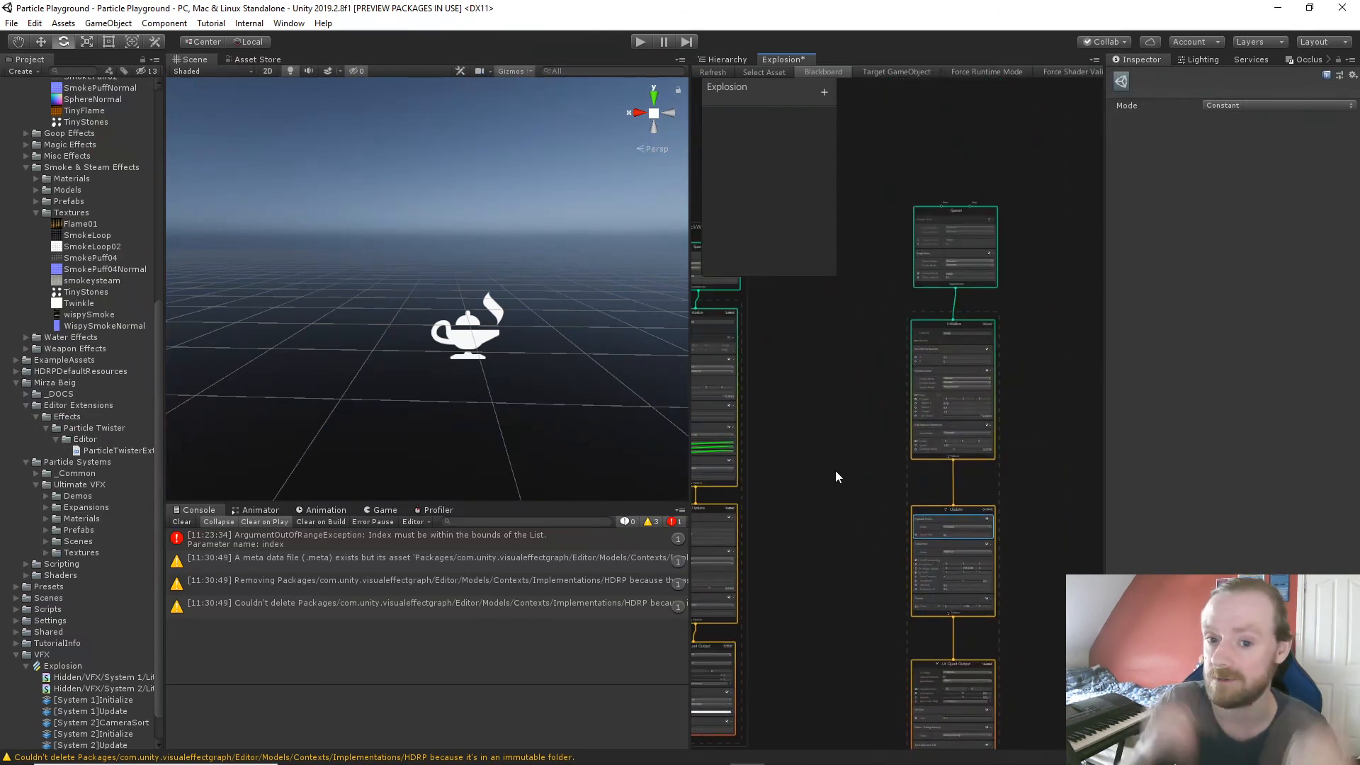